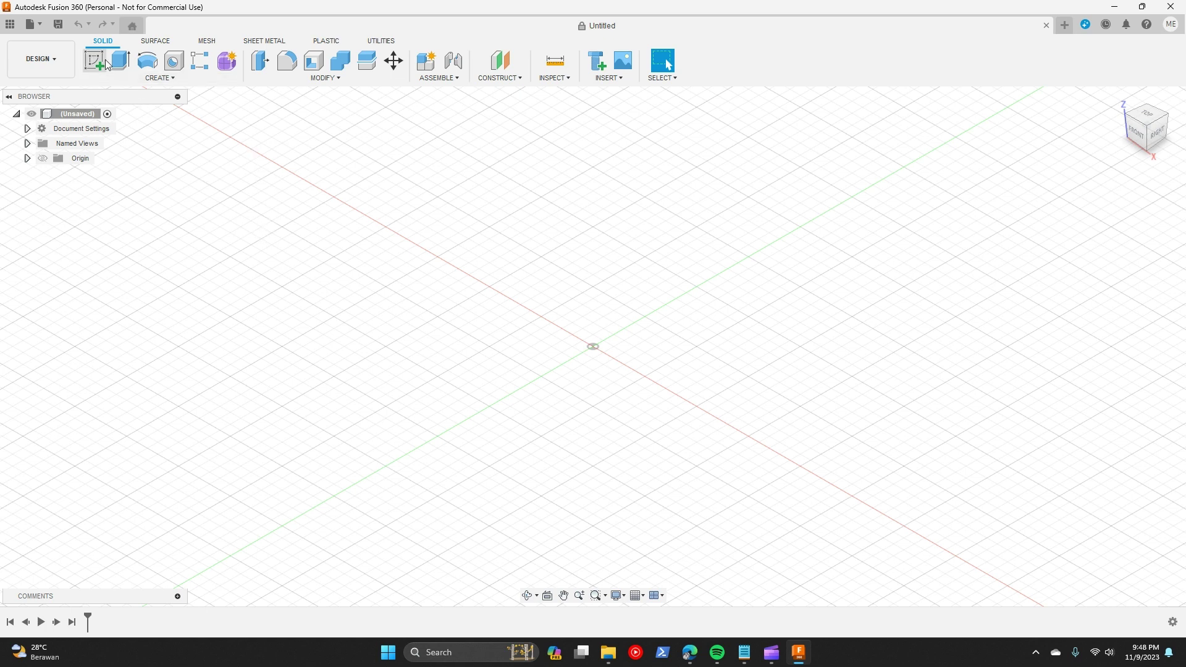
# Step: Start opening a design file stored on the local computer
pyautogui.click(36, 27)
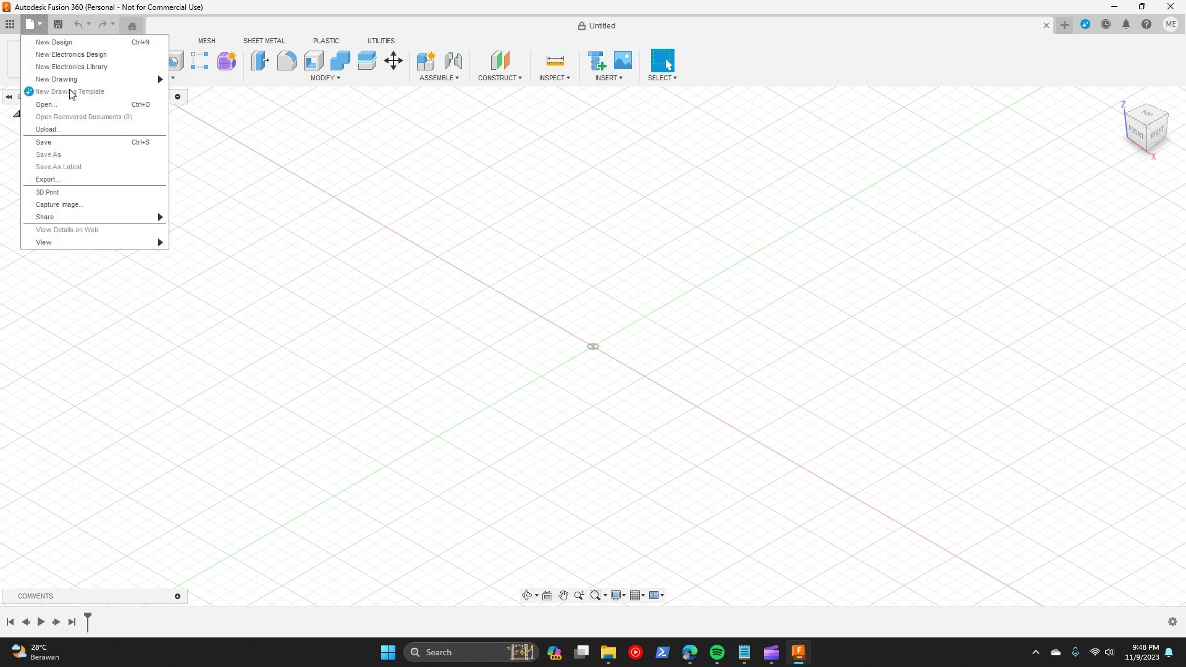
pyautogui.click(64, 105)
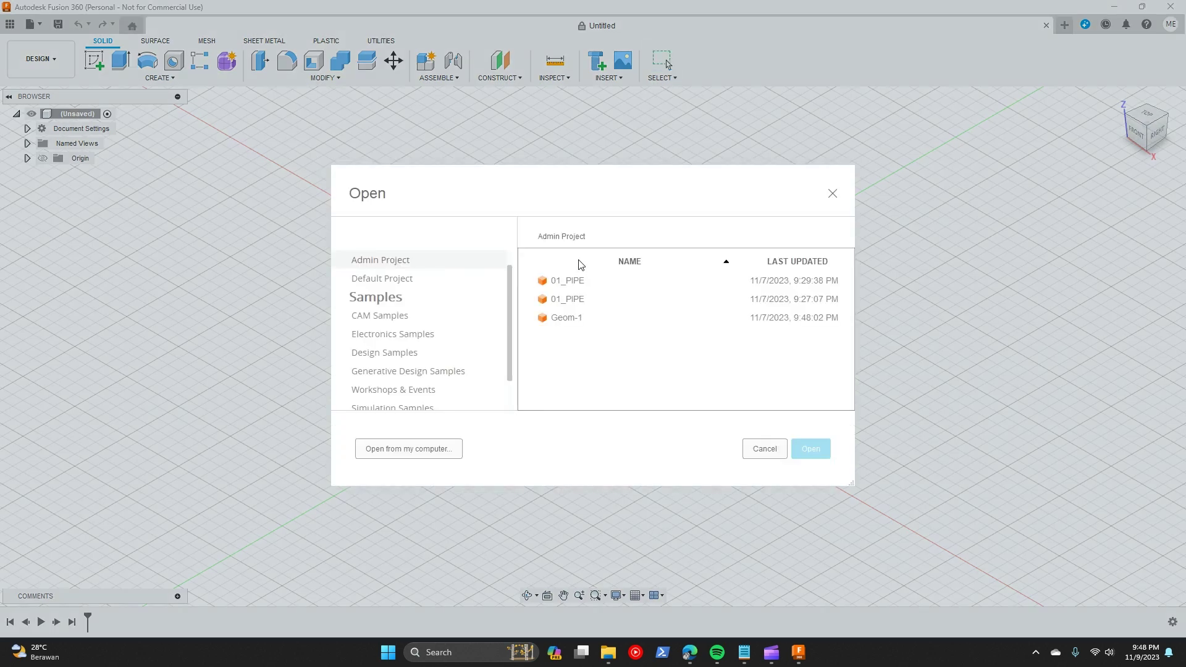
pyautogui.click(440, 446)
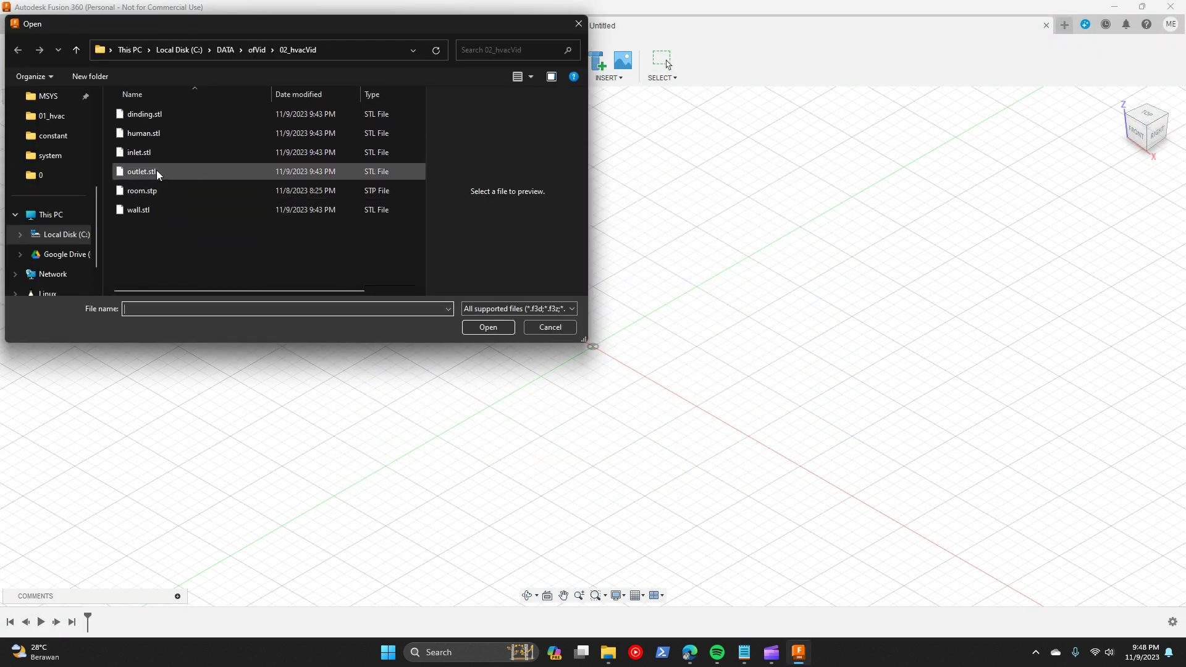
# Step: Delete the files inlet.stl, outlet.stl, dinding.stl, human.stl and wall.stl from the 02_hvacVid folder in File Explorer, then close it
pyautogui.click(169, 115)
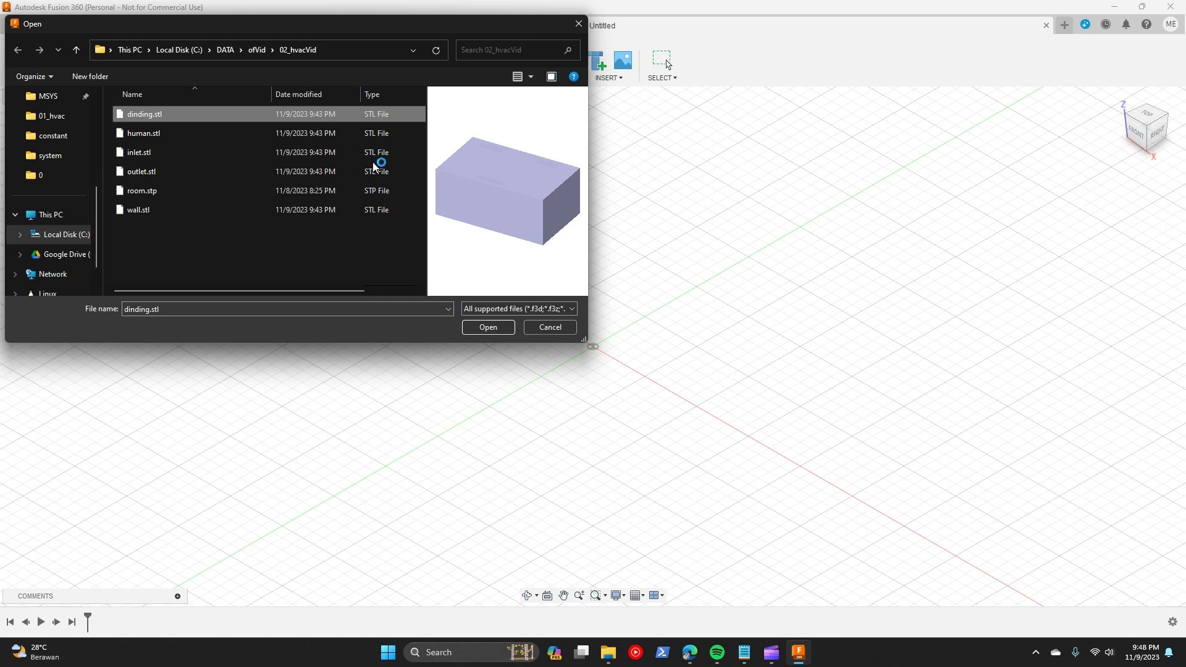
pyautogui.rightClick(194, 113)
pyautogui.click(278, 272)
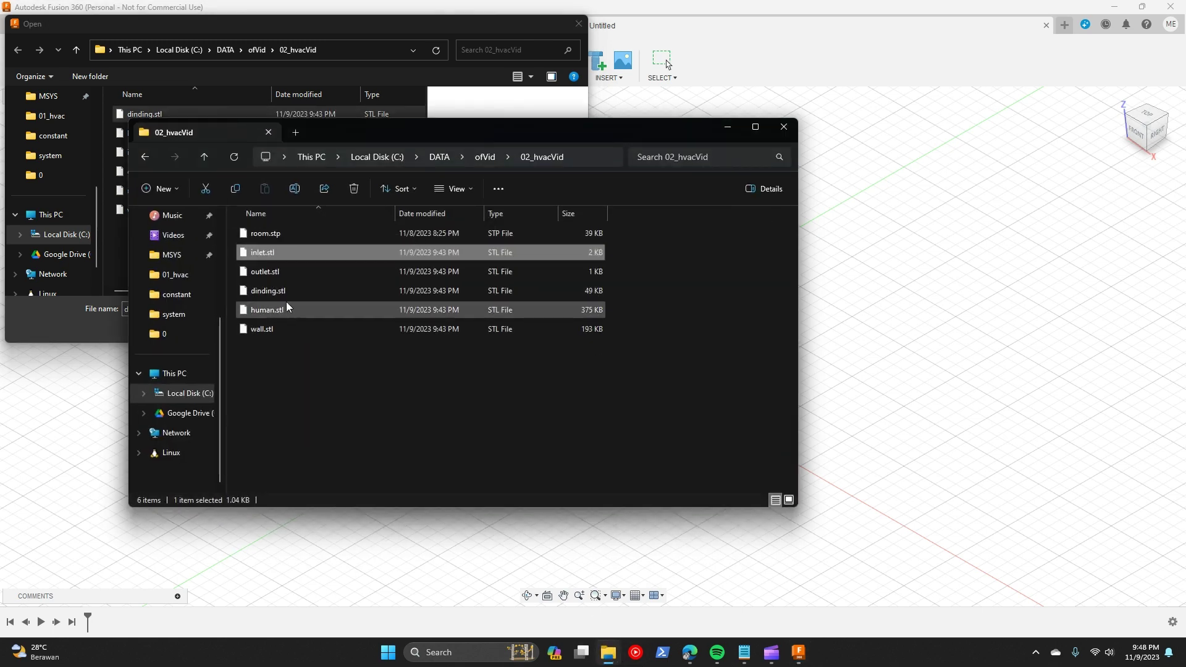
pyautogui.keyDown('shift'); pyautogui.click(288, 333); pyautogui.keyUp('shift')
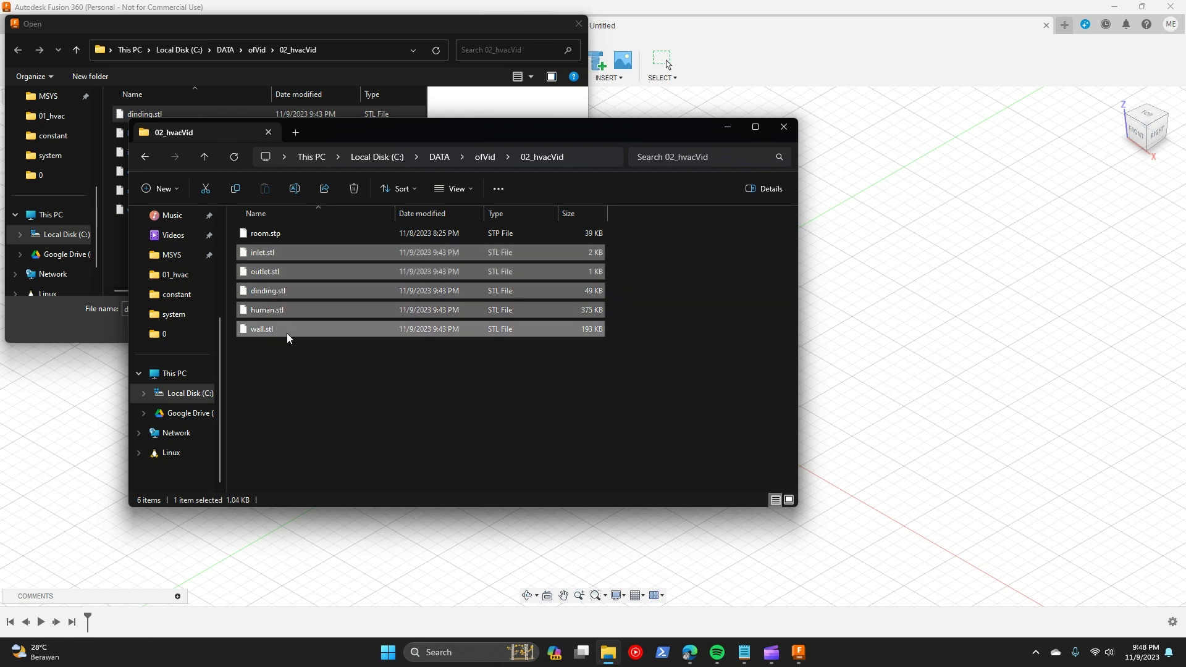
pyautogui.press('Delete')
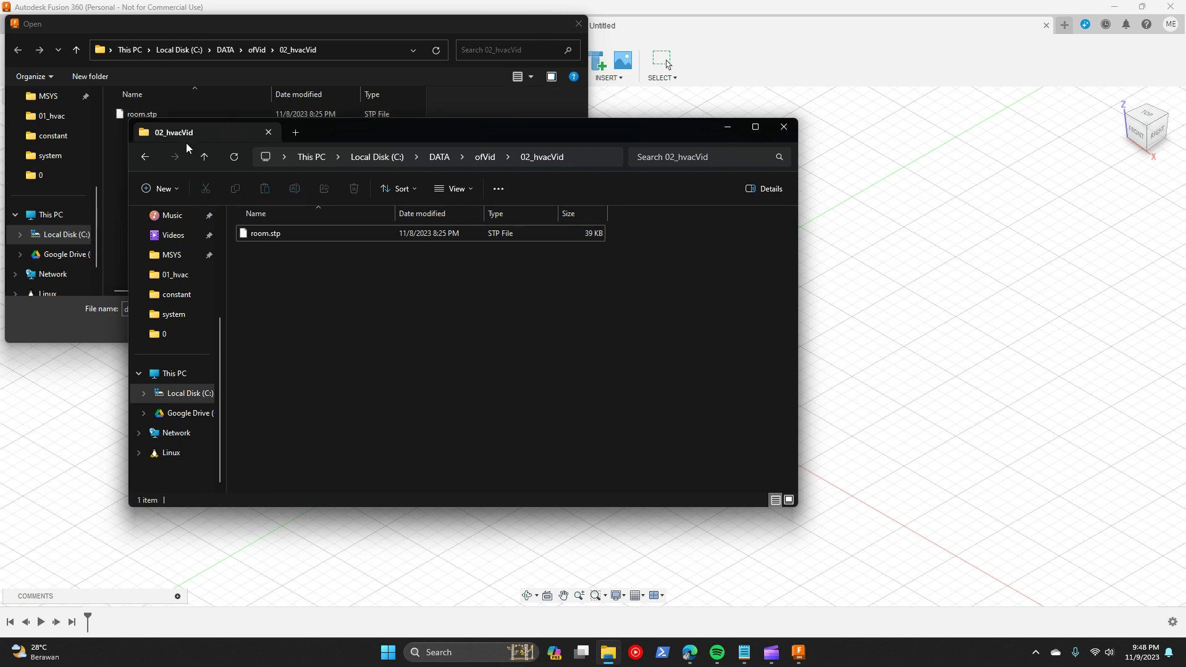
pyautogui.click(783, 127)
# Step: Open room.stp from the 02_hvacVid folder
pyautogui.click(187, 114)
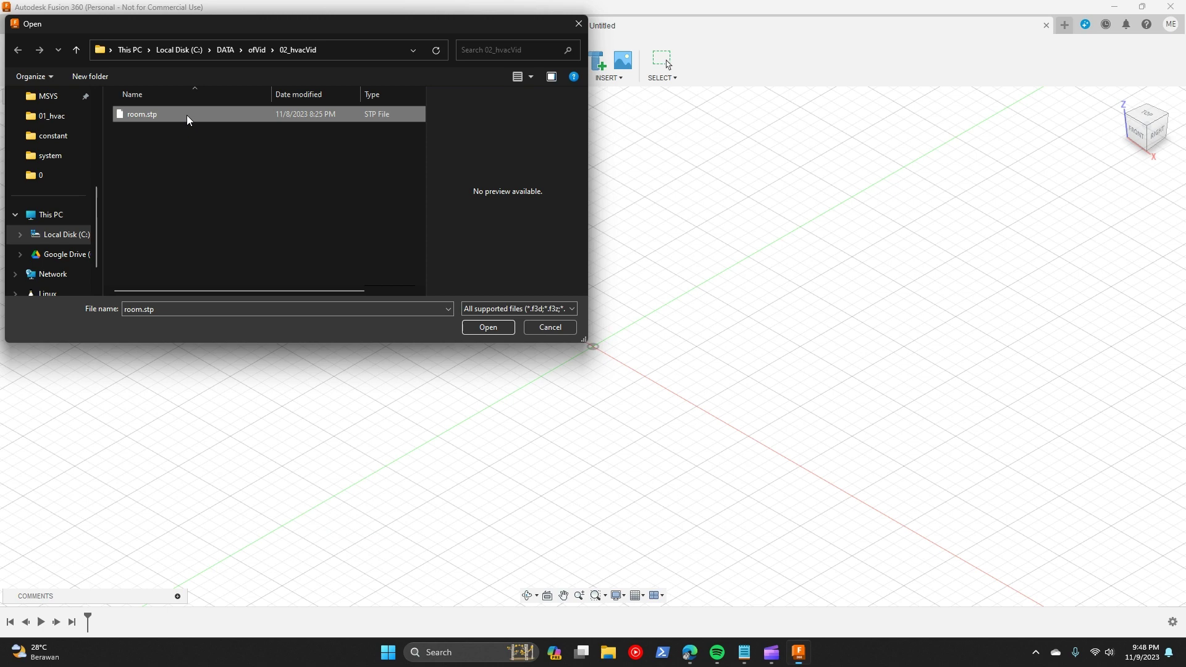
pyautogui.click(490, 321)
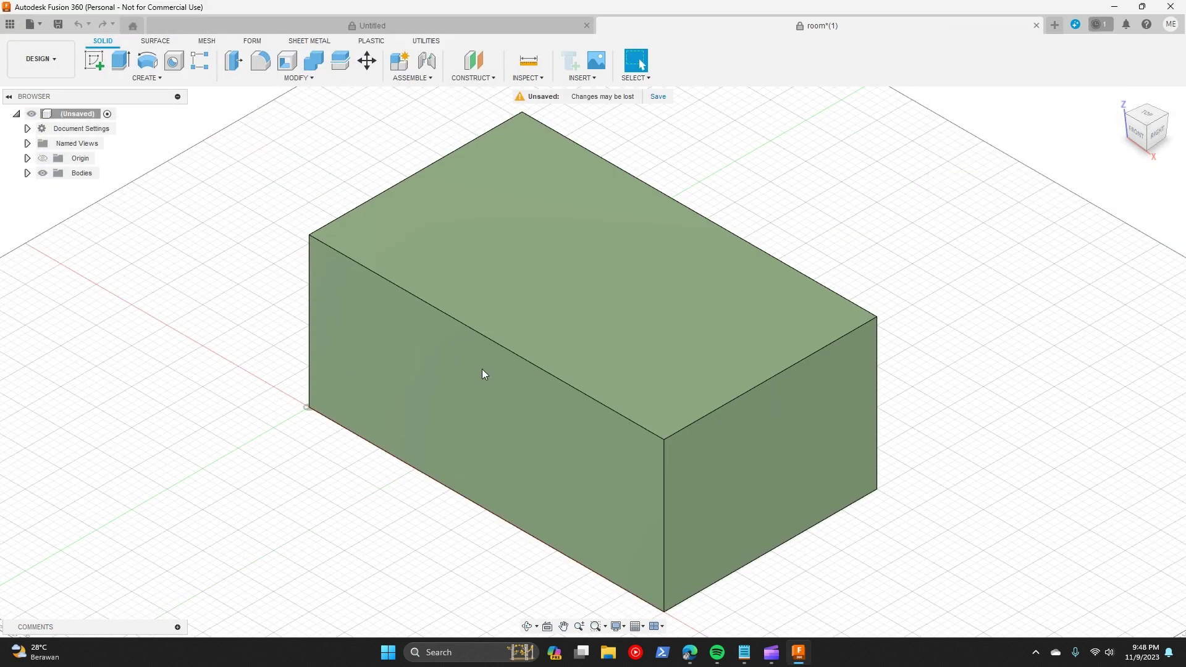
pyautogui.scroll(-2, 505, 342)
pyautogui.scroll(3, 387, 365)
pyautogui.scroll(-2, 414, 346)
pyautogui.scroll(1, 425, 367)
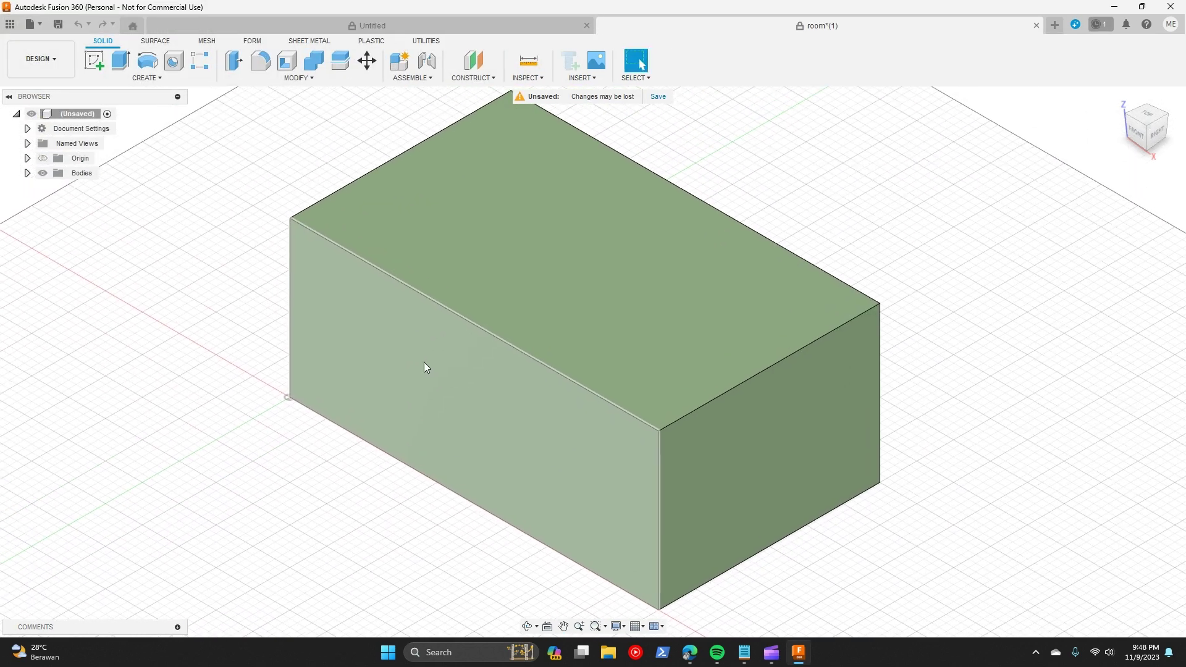
pyautogui.scroll(-1, 494, 333)
pyautogui.scroll(1, 522, 376)
pyautogui.scroll(3, 551, 336)
pyautogui.scroll(-3, 531, 371)
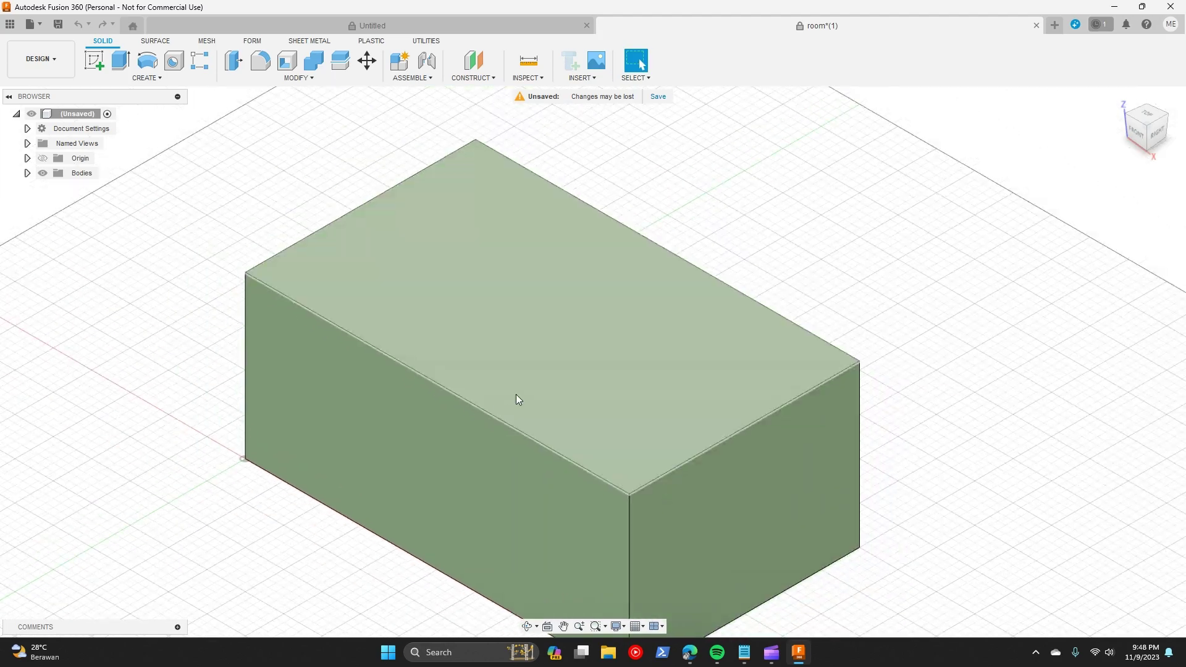
# Step: Start a new sketch on the top face of the room body
pyautogui.moveTo(516, 398); pyautogui.dragTo(574, 391)
pyautogui.click(433, 259)
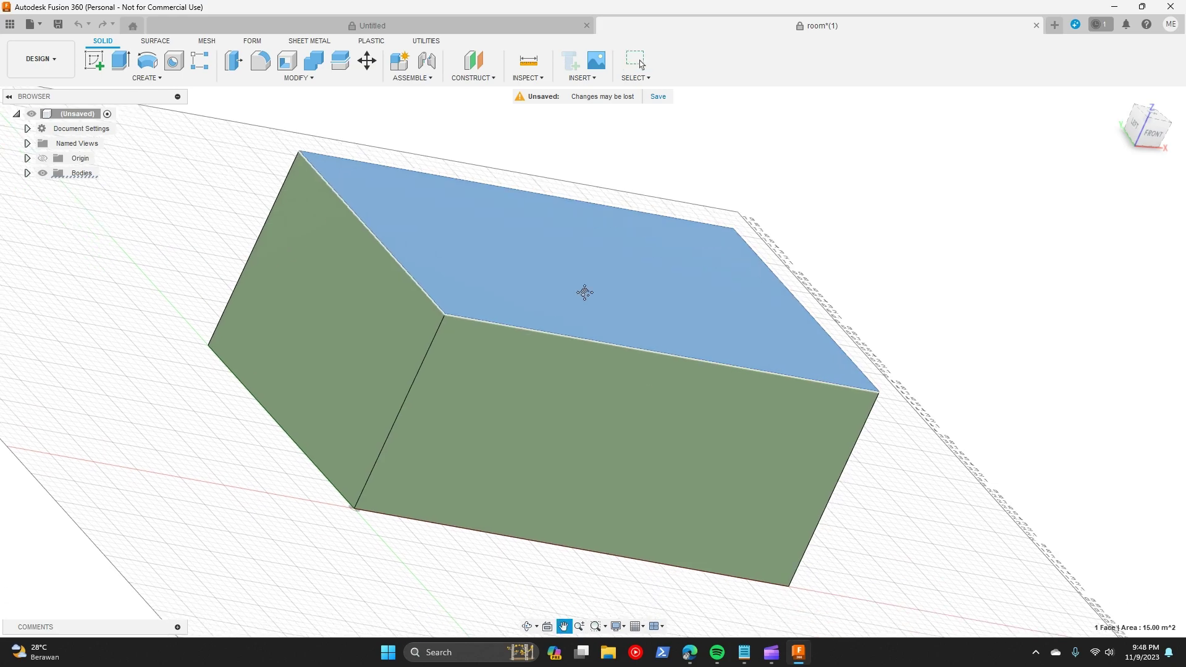
pyautogui.moveTo(584, 292); pyautogui.dragTo(495, 325)
pyautogui.press('Escape')
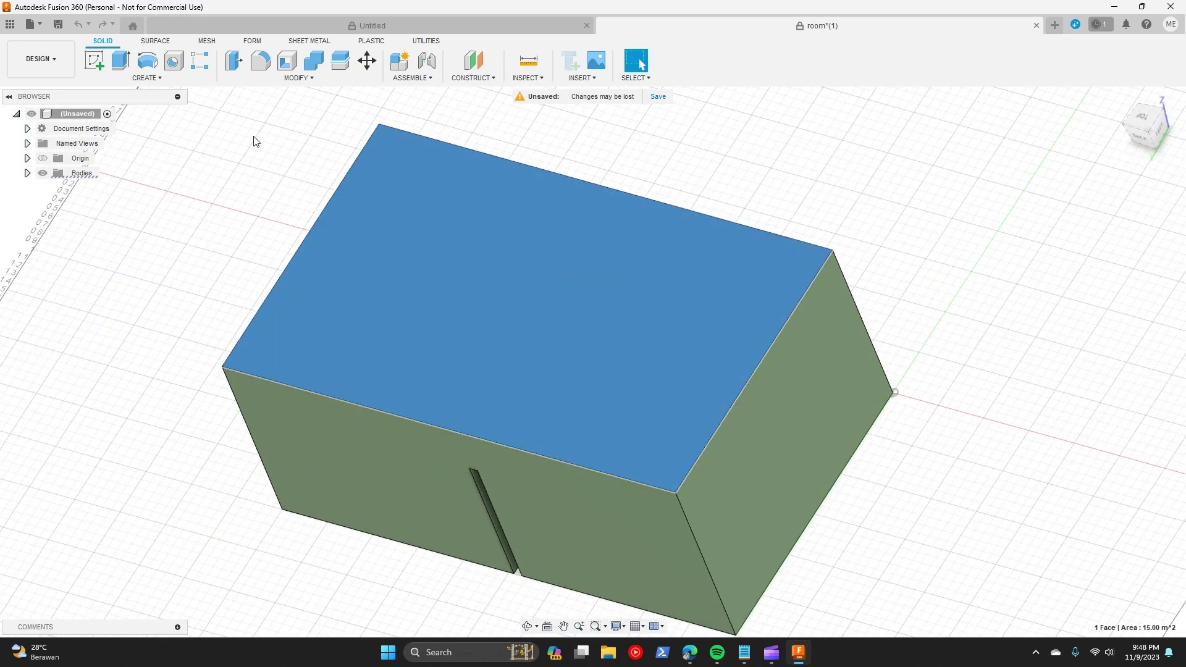
pyautogui.click(93, 59)
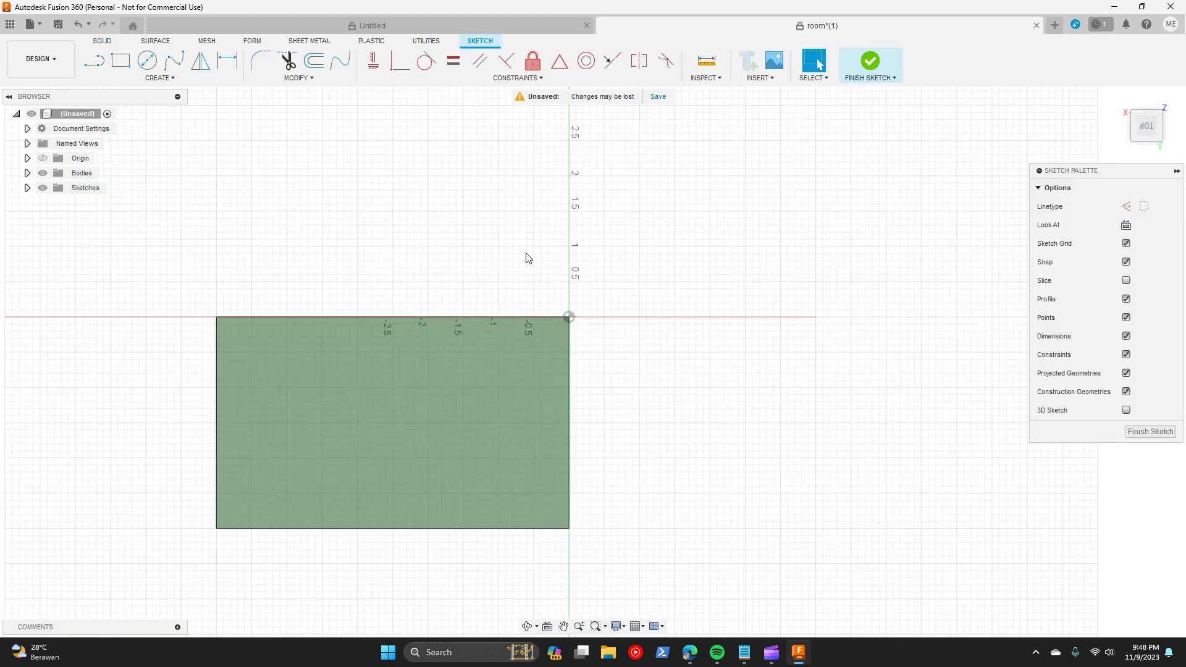
# Step: Draw two side-by-side rectangles, each about 1.1 m by 0.3 m, near the roof's long edge above the slotted wall
pyautogui.scroll(5, 247, 556)
pyautogui.scroll(-1, 229, 519)
pyautogui.press('r')
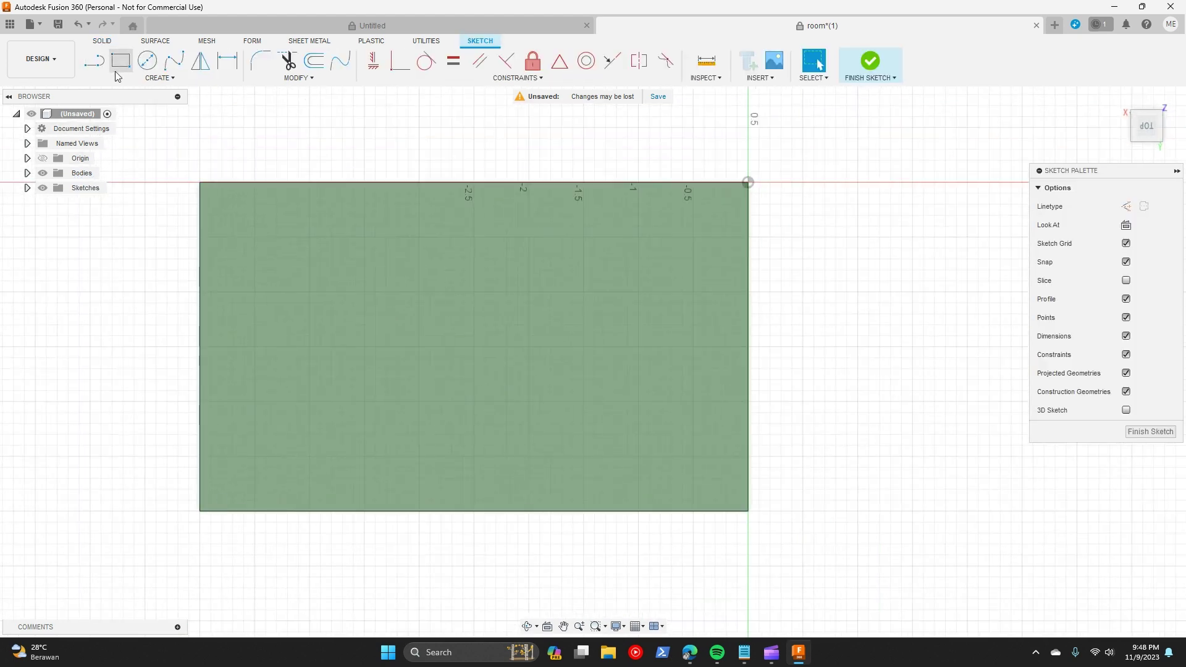
pyautogui.click(409, 475)
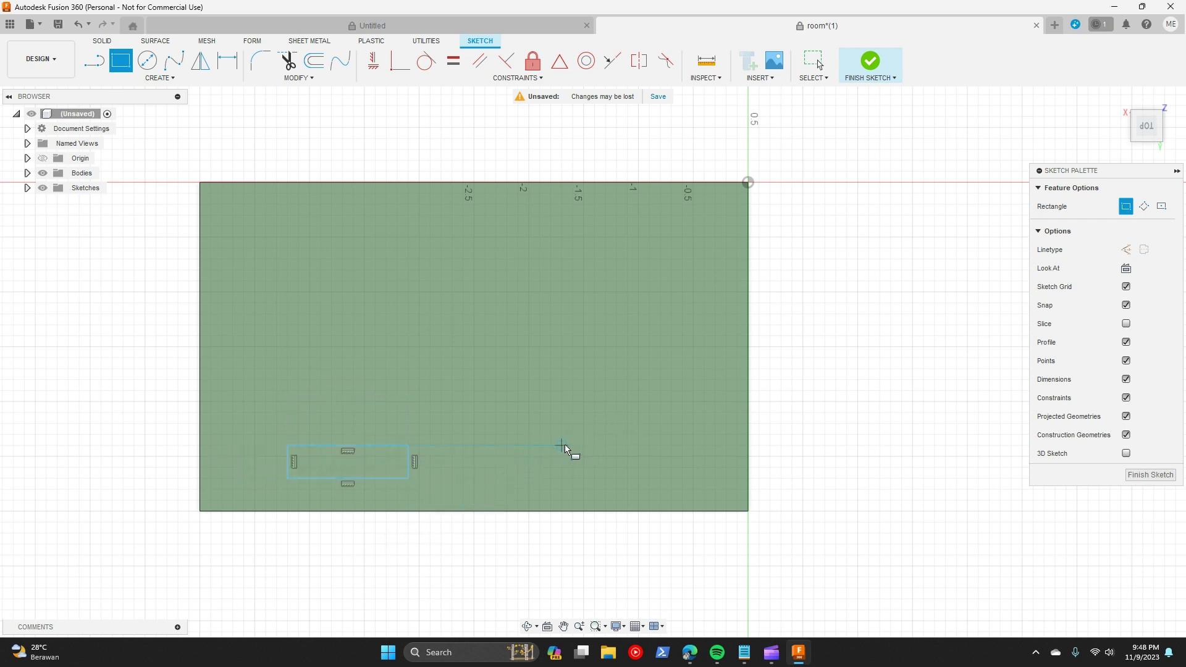
pyautogui.click(562, 445)
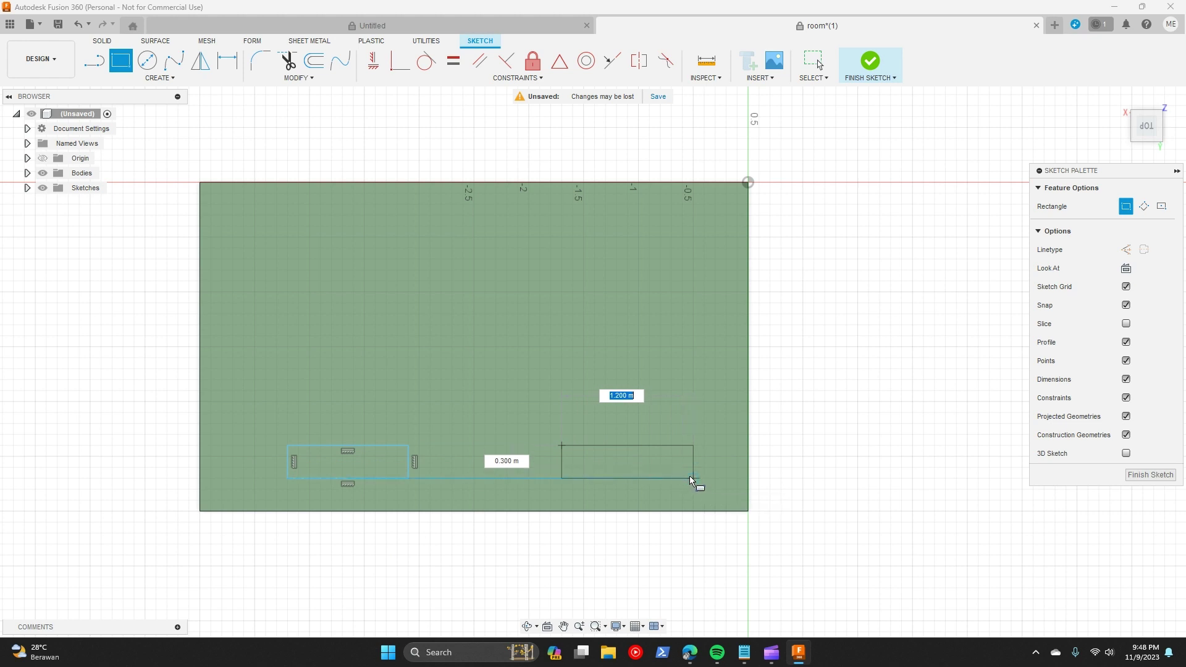
pyautogui.click(683, 476)
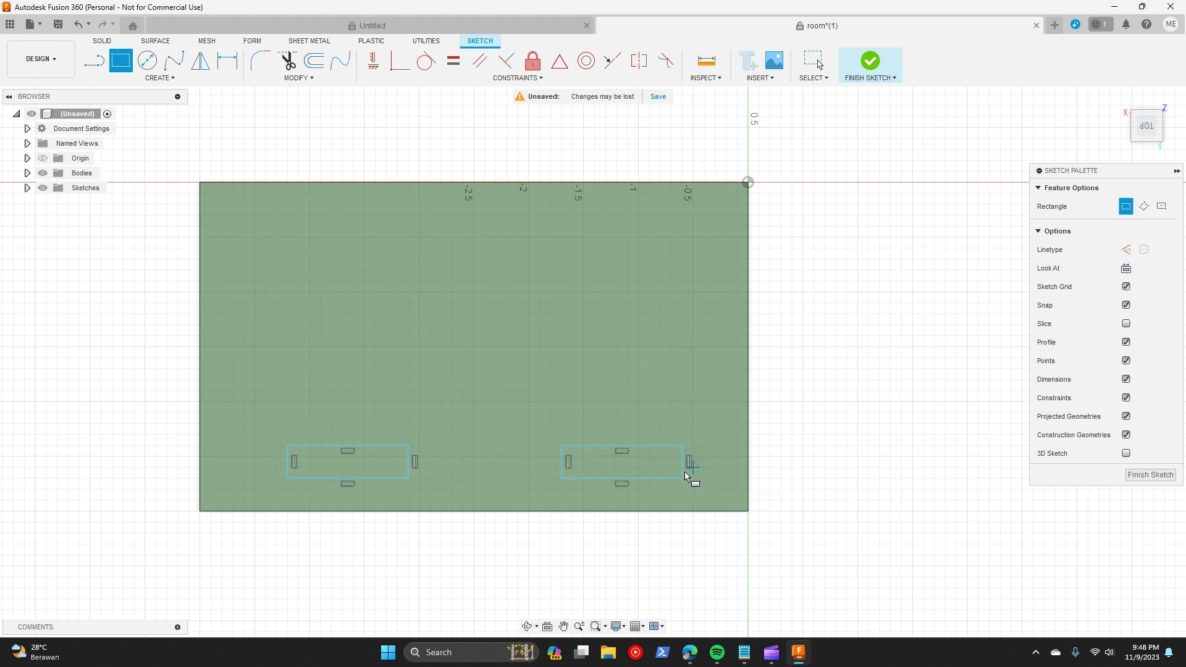
# Step: Draw a third rectangle about 1.1 m by 0.3 m, centred near the opposite long roof edge, and finish the sketch
pyautogui.click(425, 214)
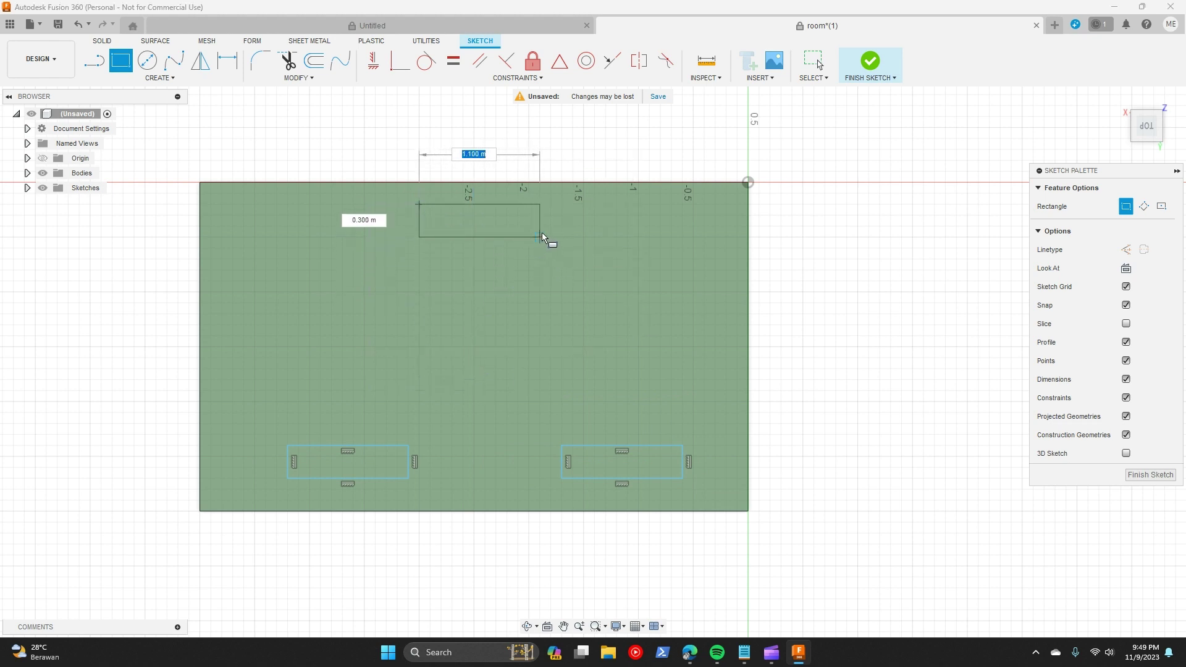
pyautogui.click(541, 237)
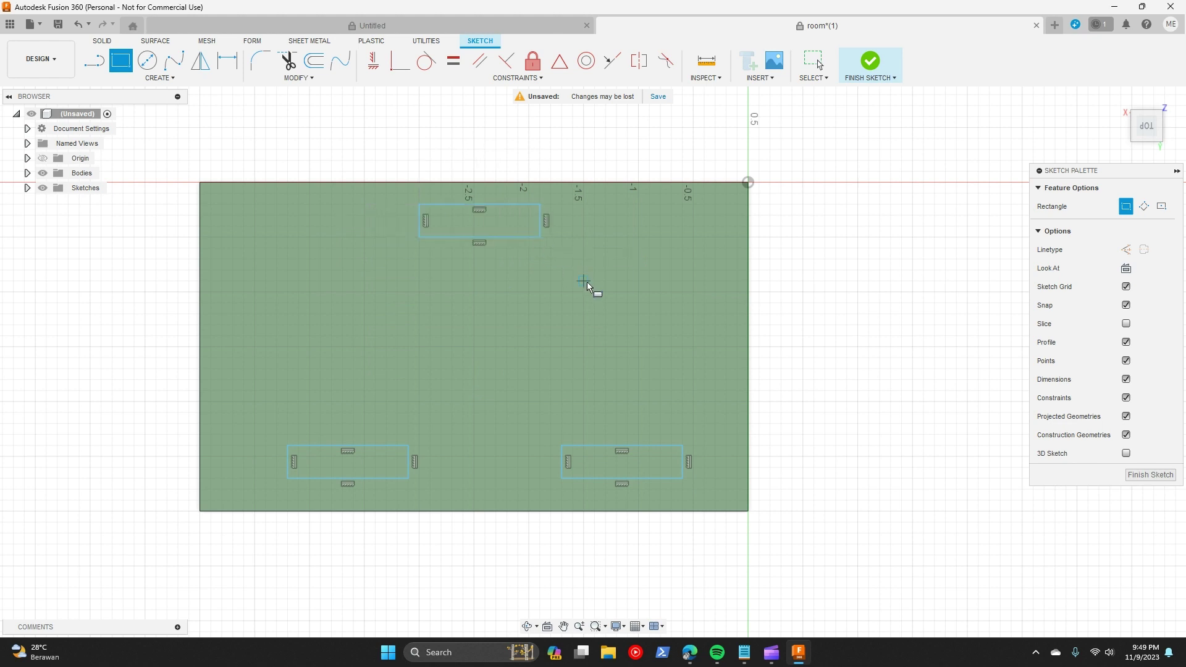
pyautogui.moveTo(557, 368)
pyautogui.mouseDown()
pyautogui.moveTo(511, 368)
pyautogui.moveTo(596, 432)
pyautogui.moveTo(588, 451)
pyautogui.moveTo(615, 379)
pyautogui.moveTo(652, 352)
pyautogui.moveTo(624, 302)
pyautogui.moveTo(636, 299)
pyautogui.moveTo(677, 345)
pyautogui.moveTo(708, 269)
pyautogui.mouseUp()
pyautogui.press('r')
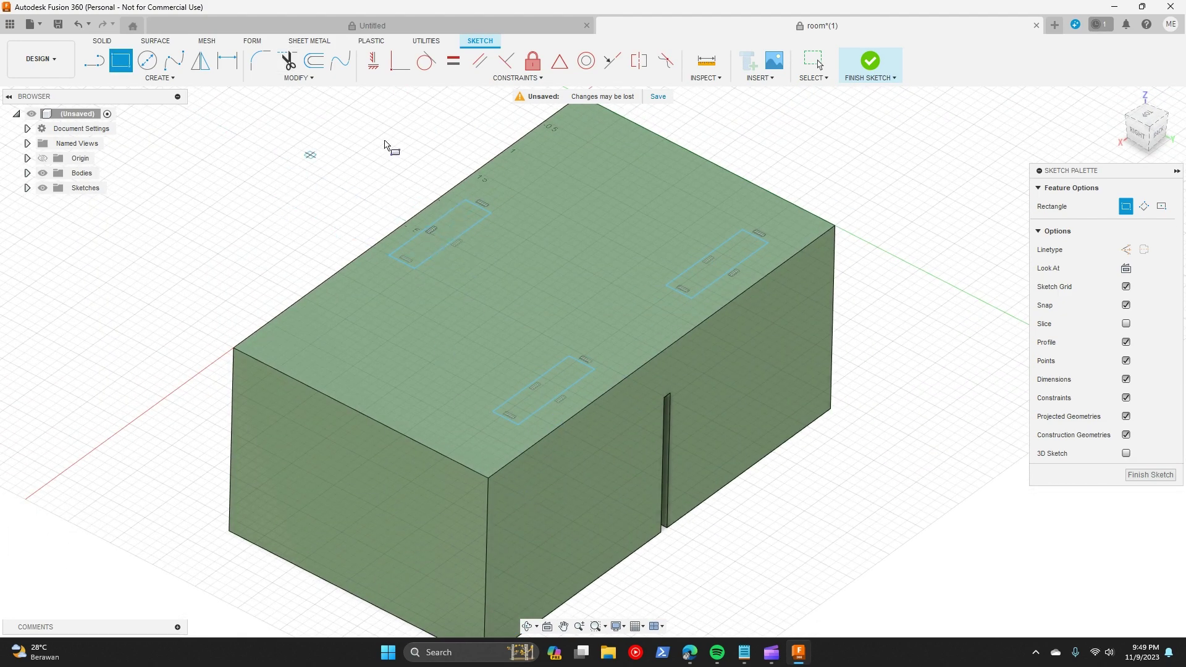
pyautogui.click(858, 60)
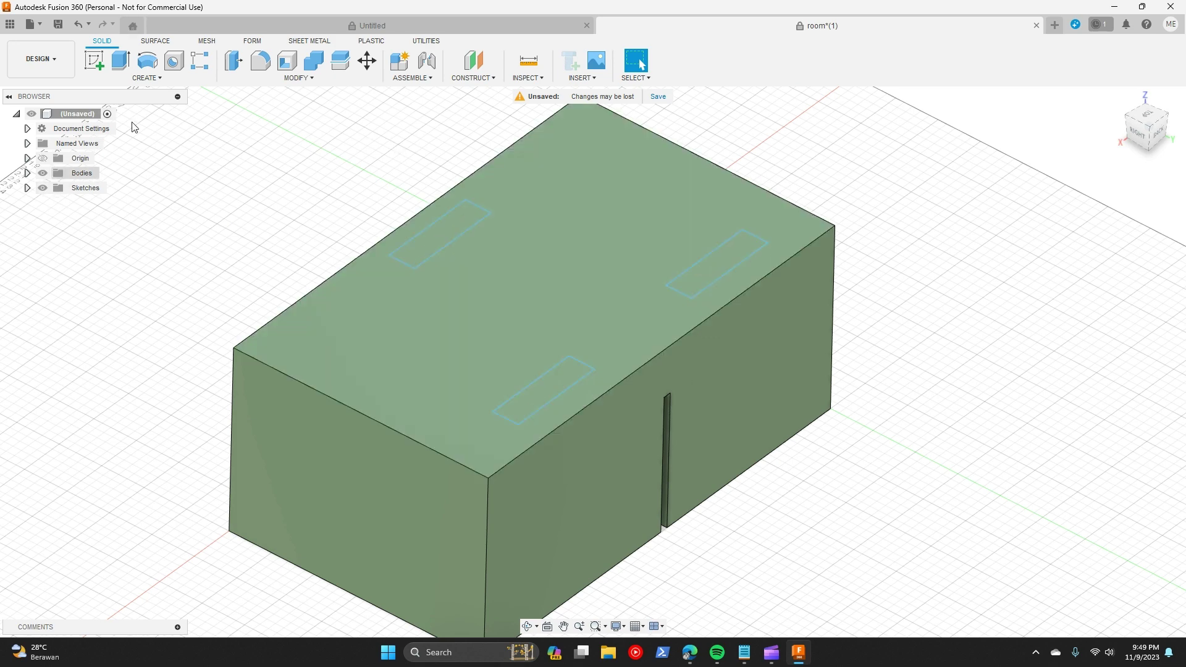
pyautogui.click(148, 77)
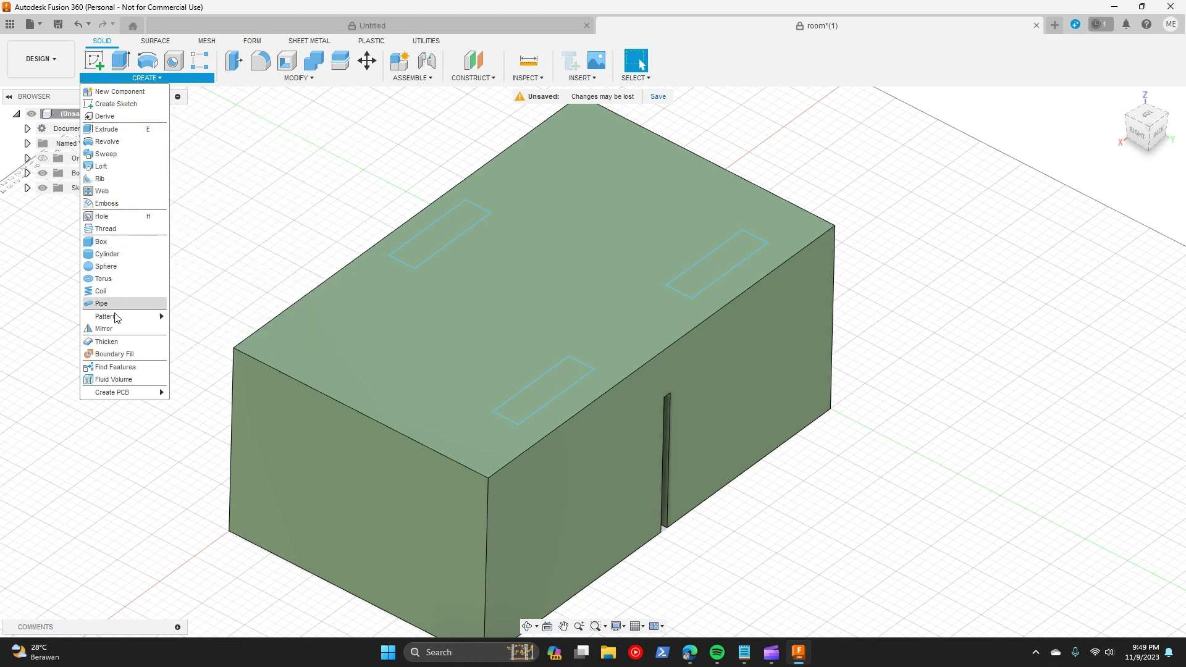
pyautogui.click(108, 204)
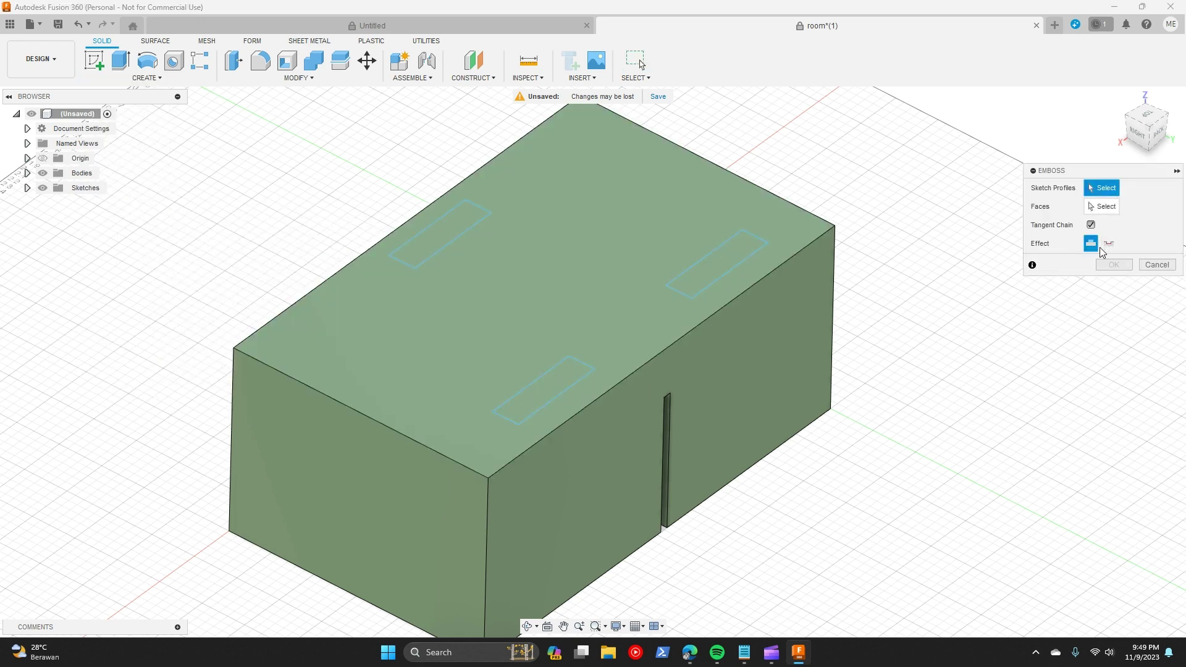
pyautogui.click(1091, 225)
pyautogui.click(1091, 226)
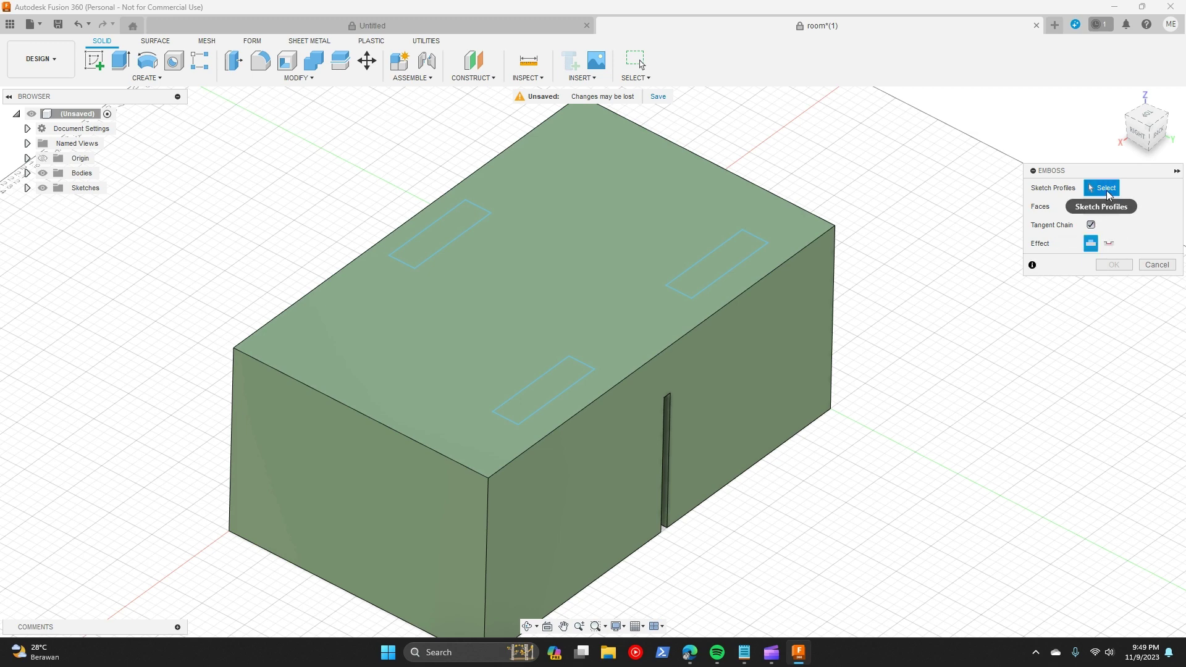
pyautogui.click(440, 244)
pyautogui.click(587, 373)
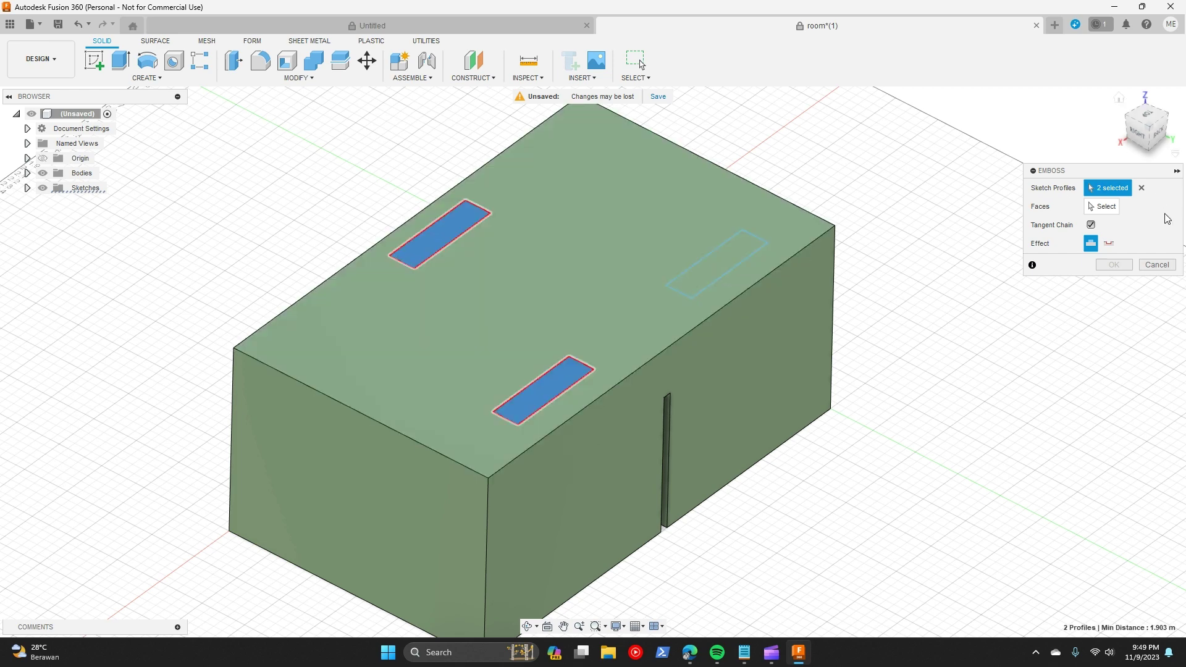
pyautogui.click(1105, 212)
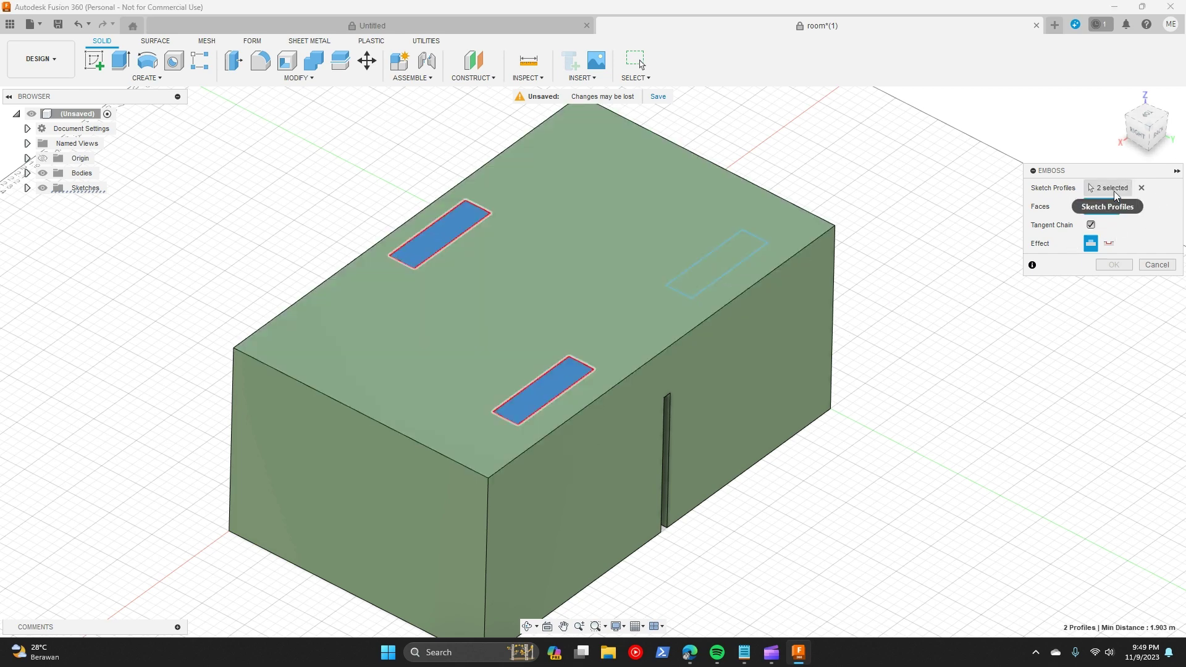
pyautogui.press('Escape')
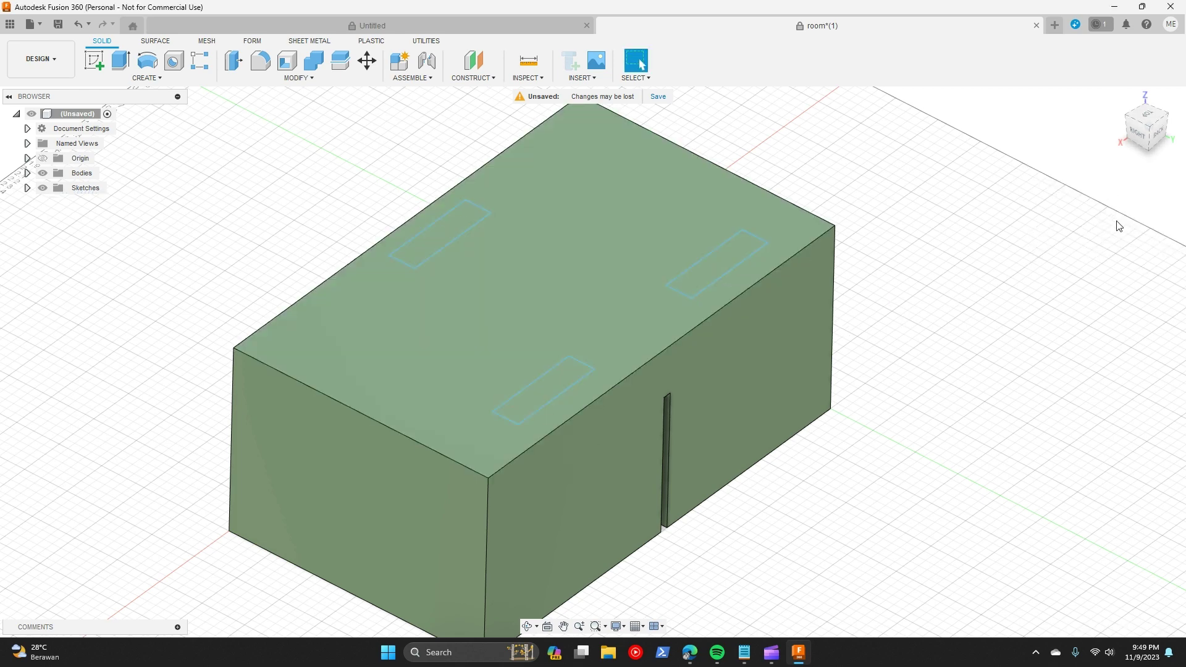
# Step: Emboss all three rectangle profiles onto the room's top face using a very small depth
pyautogui.click(148, 78)
pyautogui.press('Escape')
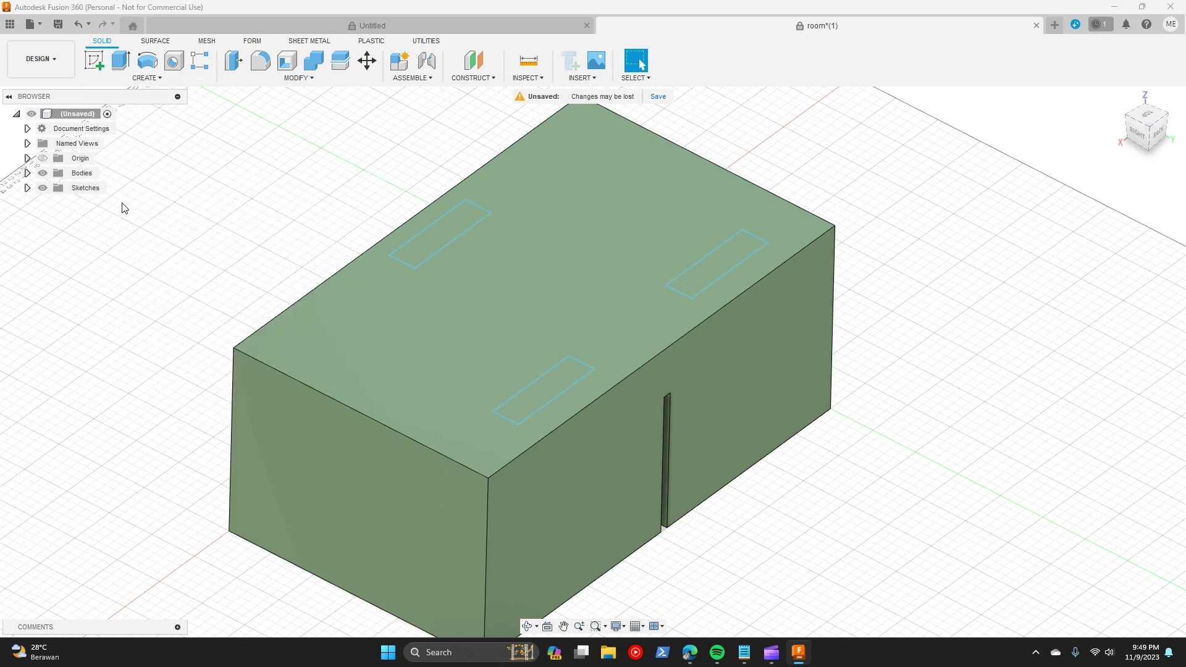
pyautogui.click(457, 236)
pyautogui.click(687, 280)
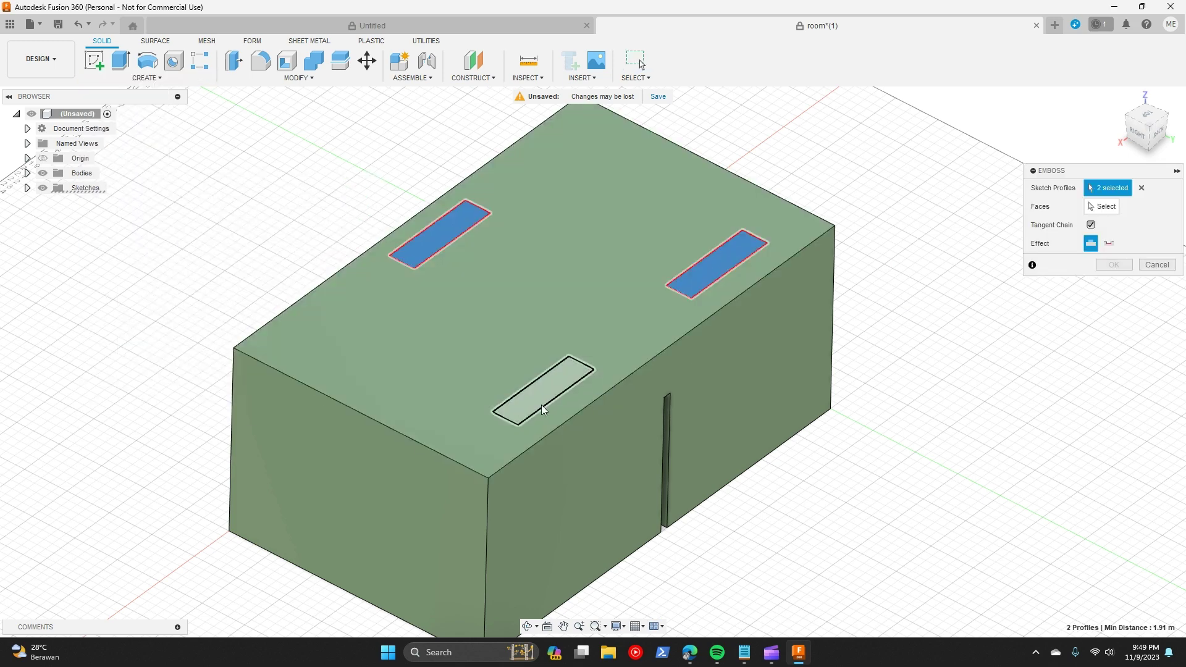
pyautogui.click(542, 410)
pyautogui.click(1102, 206)
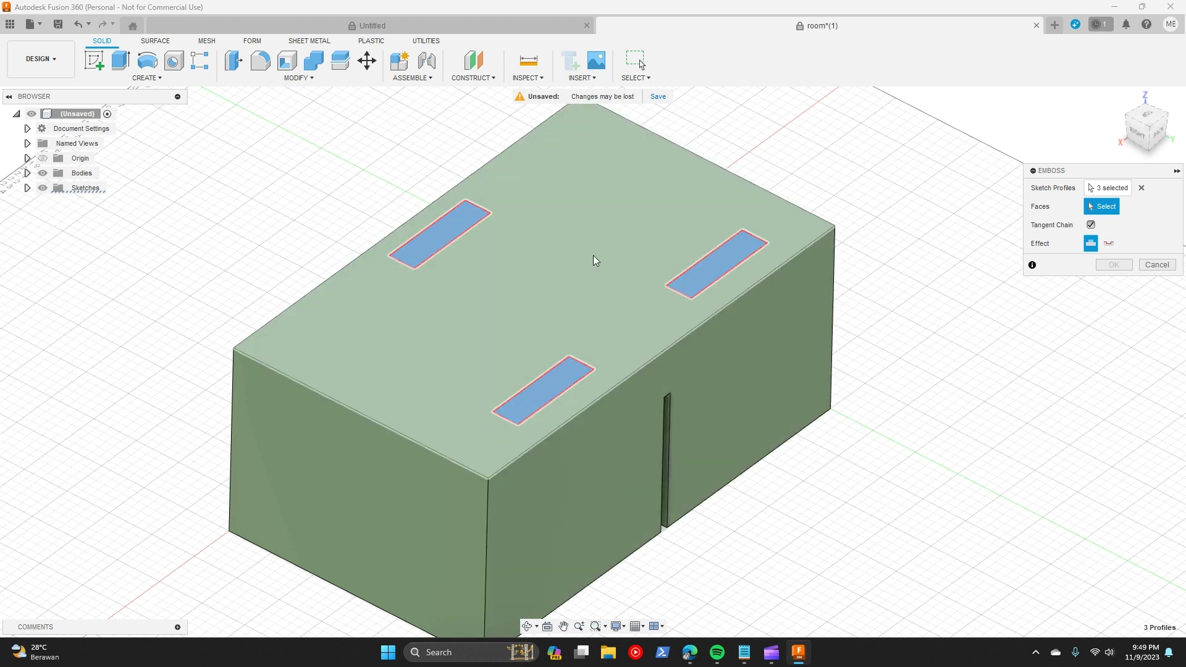
pyautogui.click(595, 260)
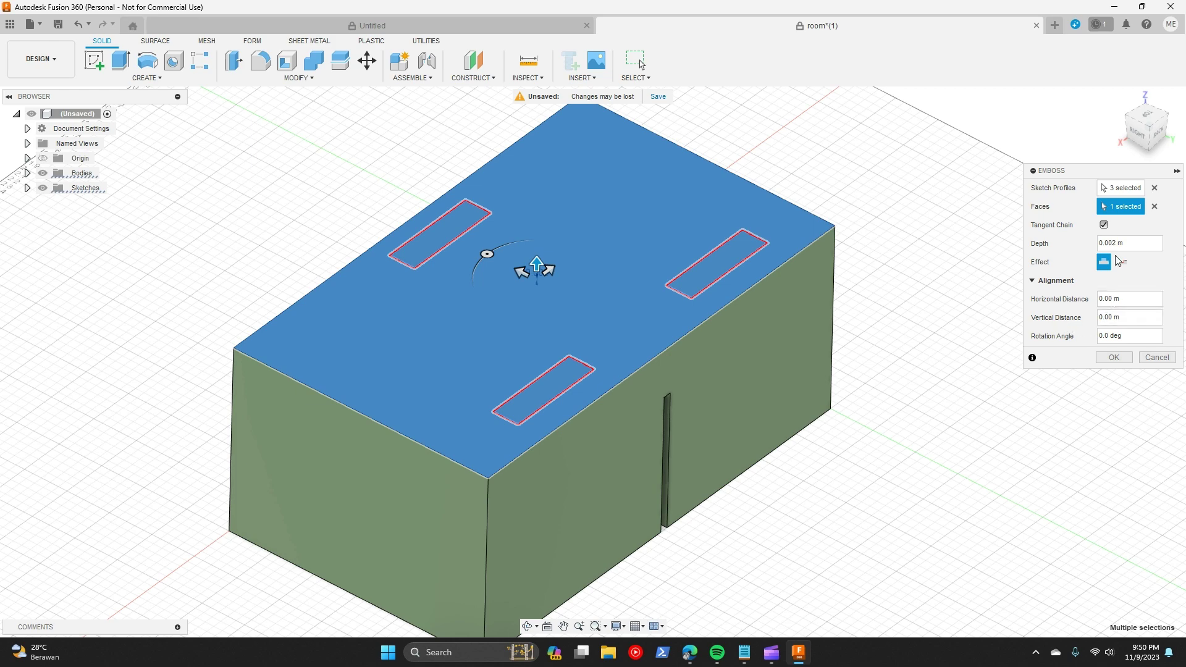
pyautogui.click(1143, 241)
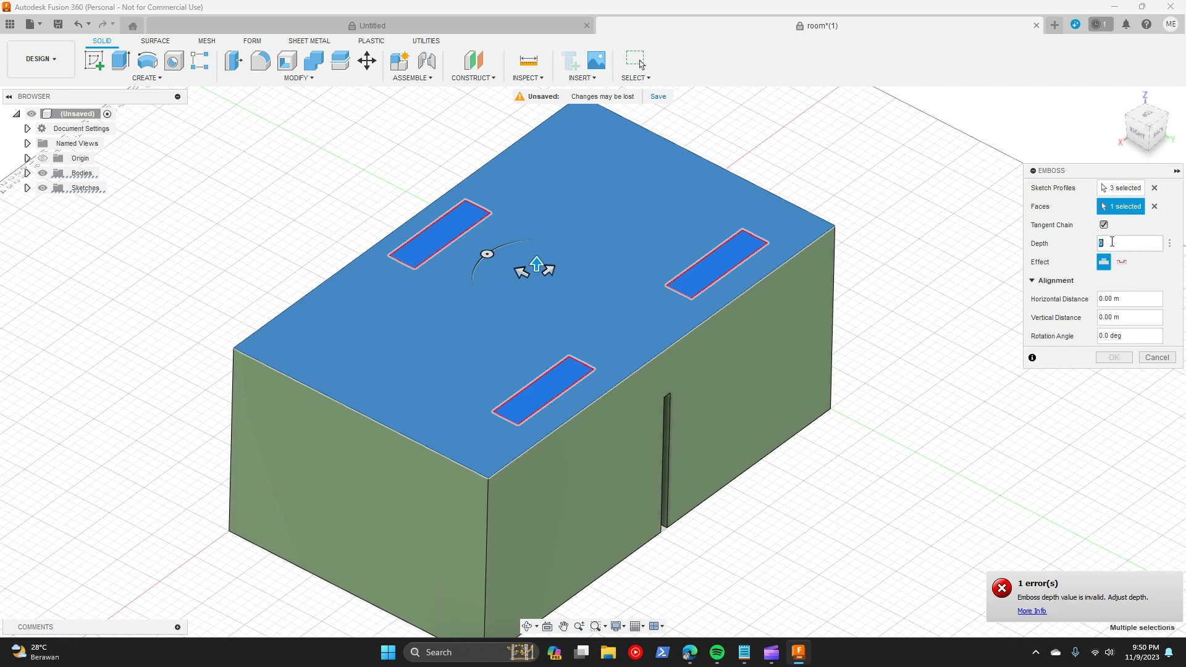
pyautogui.write('0.1')
pyautogui.press('Return')
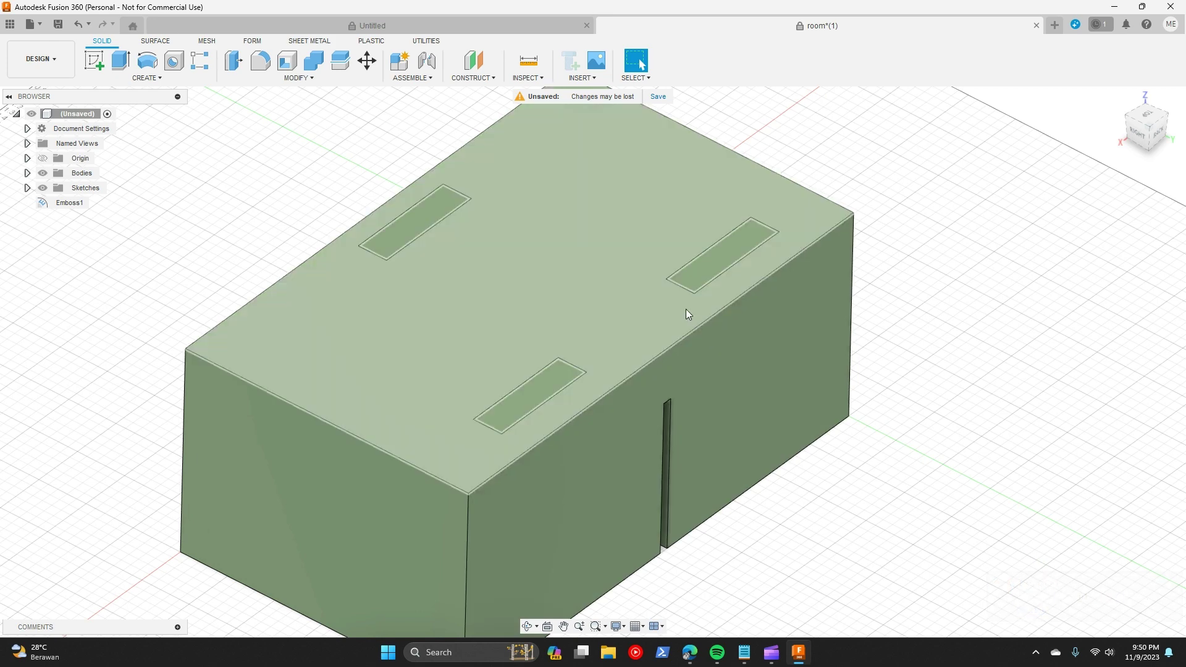
pyautogui.scroll(3, 580, 425)
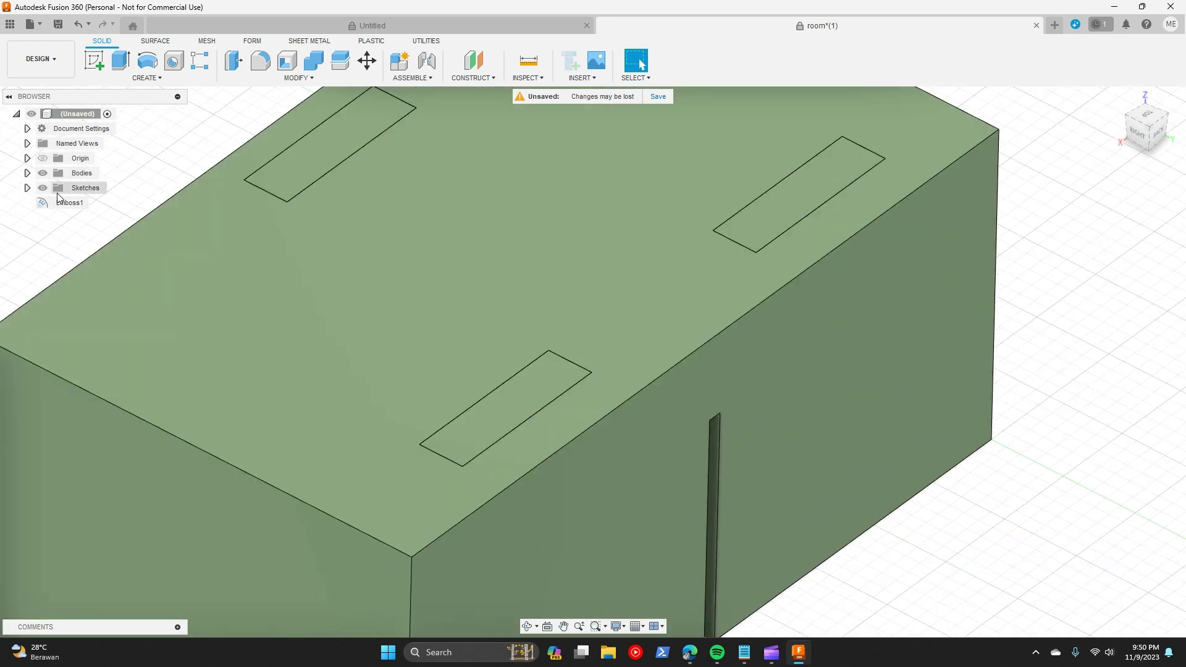
# Step: Inspect one embossed rectangle on the roof up close to check its raised edge
pyautogui.click(27, 187)
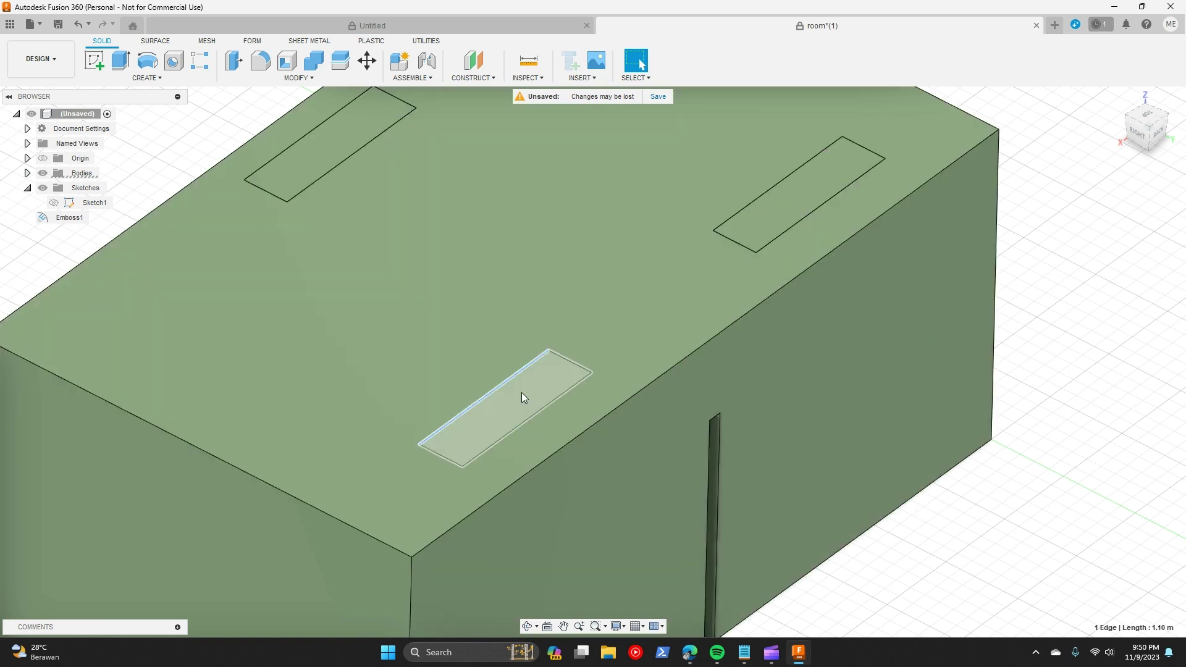
pyautogui.click(518, 395)
pyautogui.scroll(6, 606, 389)
pyautogui.scroll(5, 599, 345)
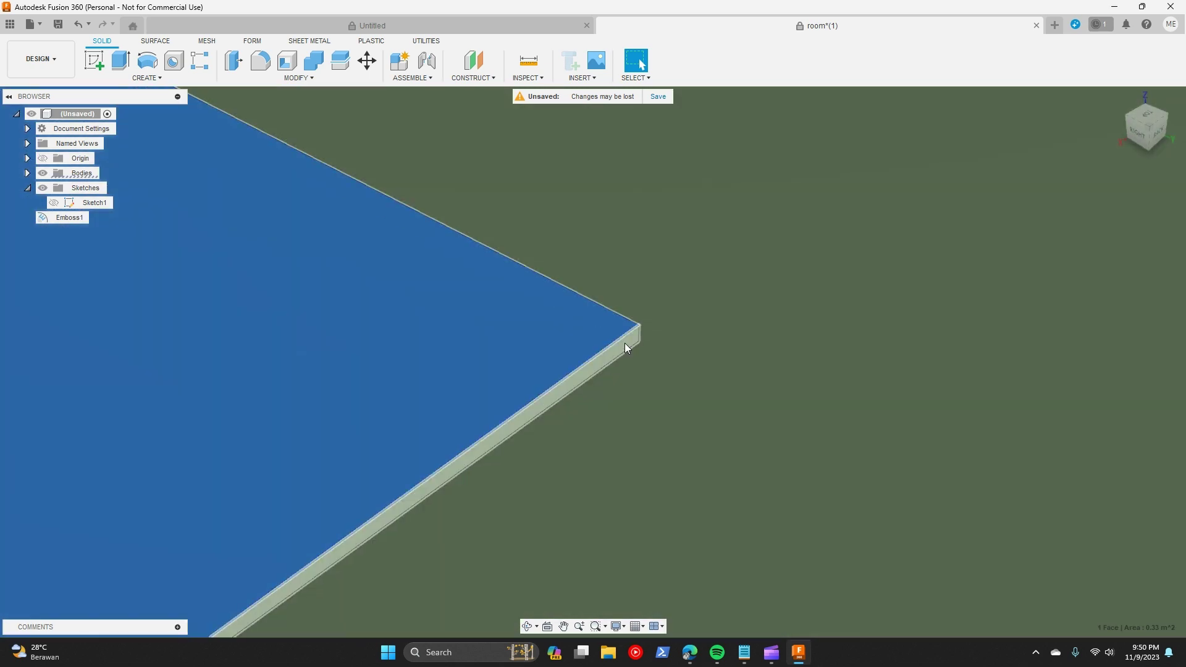
pyautogui.scroll(-10, 578, 339)
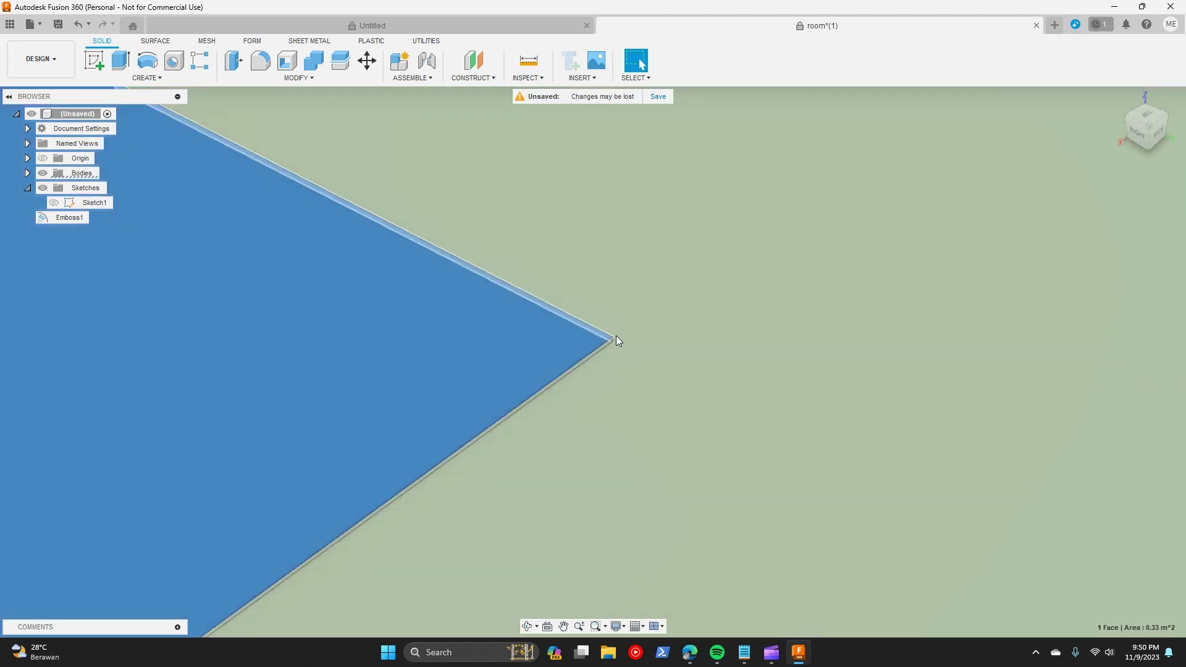
pyautogui.scroll(-6, 609, 375)
pyautogui.press('Escape')
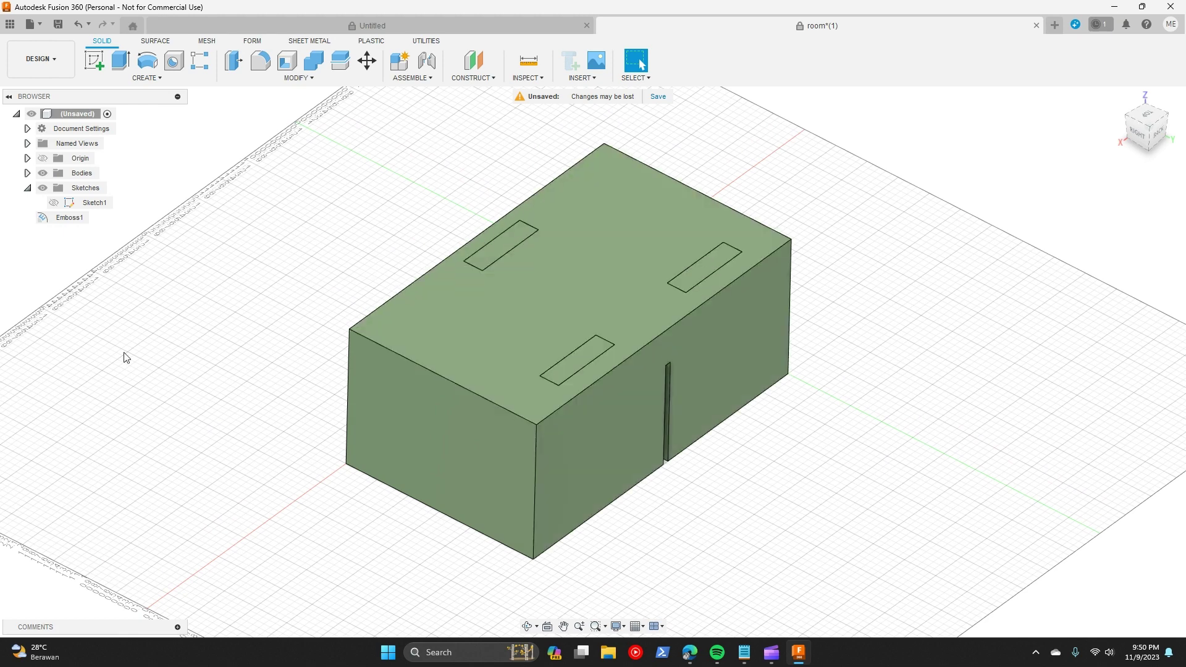
# Step: Unstitch the whole room body into separate surfaces, keeping chain selection on
pyautogui.click(27, 188)
pyautogui.click(27, 173)
pyautogui.click(27, 202)
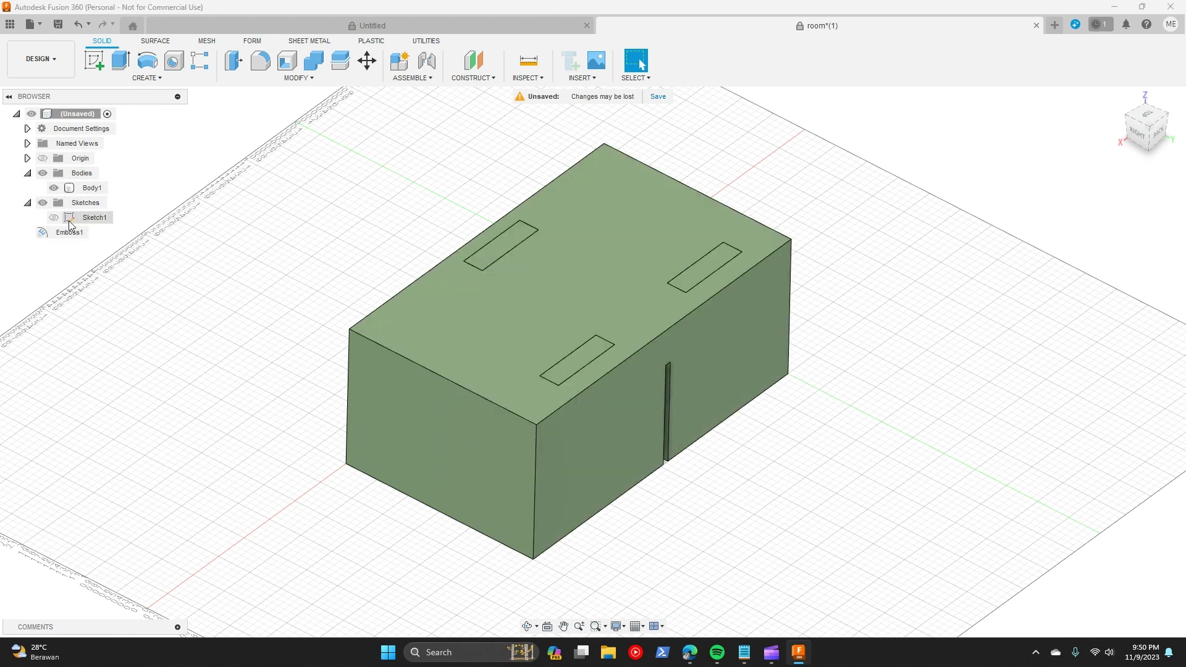
pyautogui.click(28, 202)
pyautogui.rightClick(88, 189)
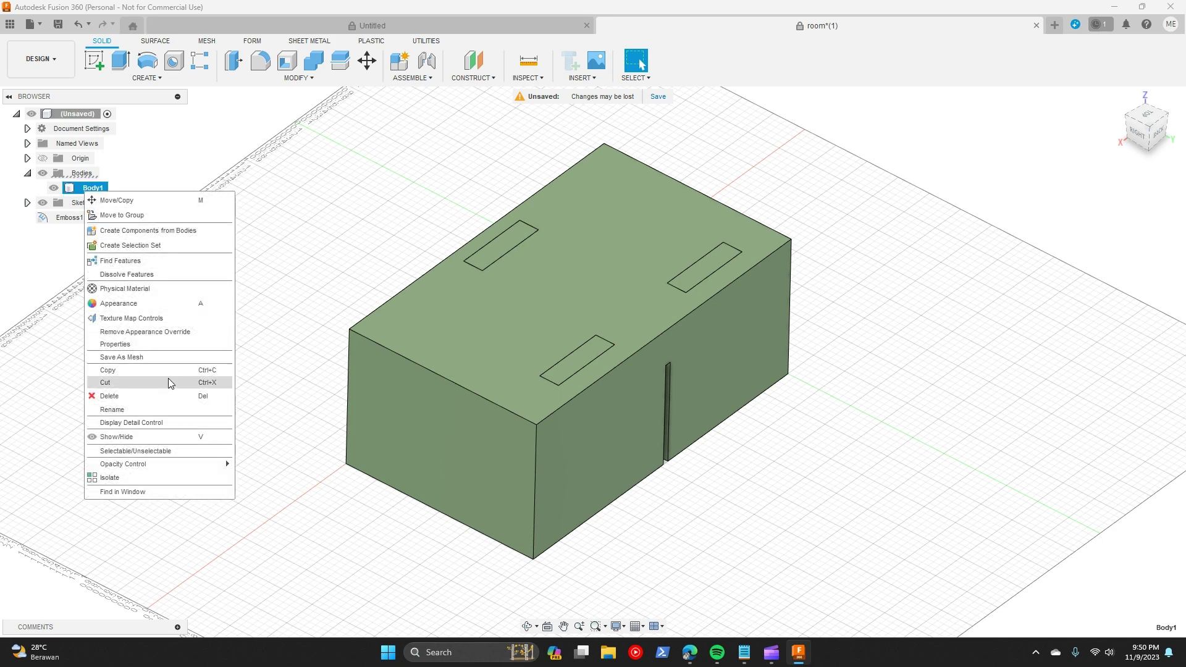
pyautogui.click(284, 149)
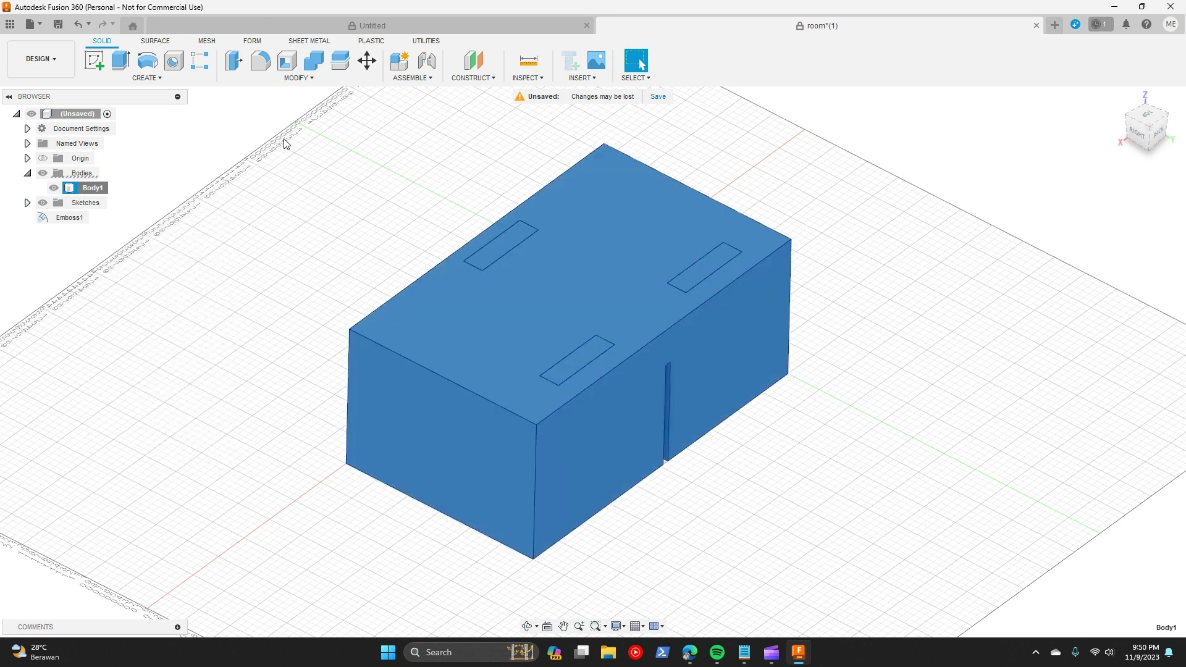
pyautogui.click(155, 41)
pyautogui.click(258, 64)
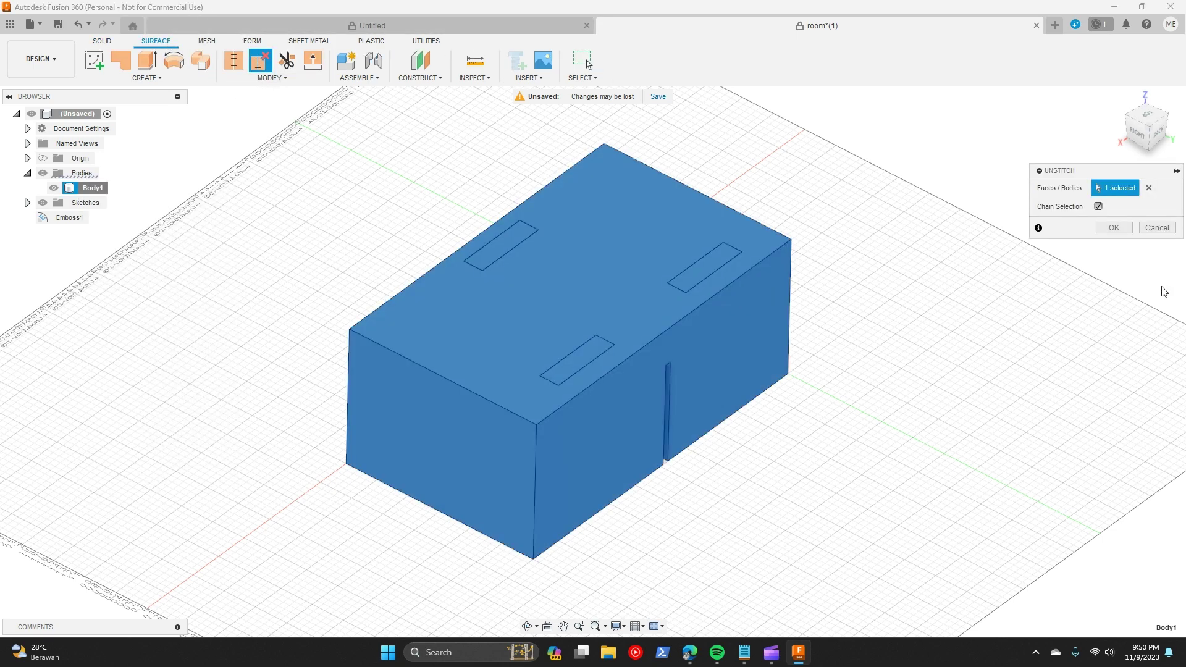
pyautogui.click(1111, 229)
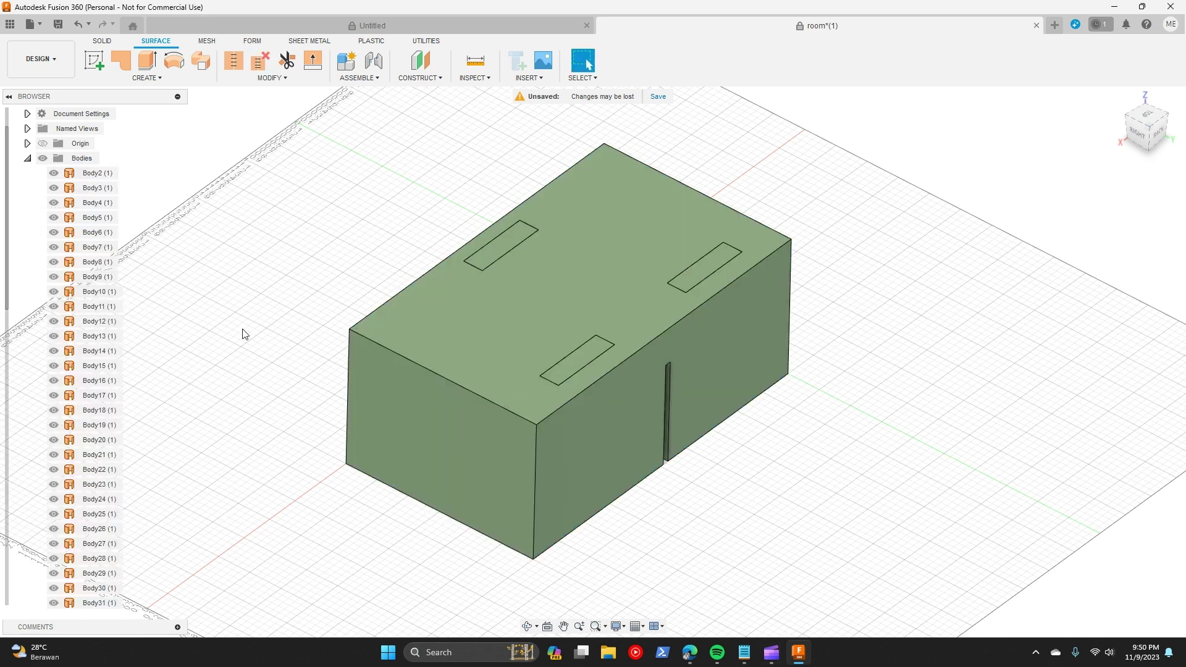
# Step: Create a component from the roof rectangle surface Body7 on the slotted-wall side and name it inlet
pyautogui.scroll(2, 324, 377)
pyautogui.scroll(-3, 324, 389)
pyautogui.scroll(1, 327, 417)
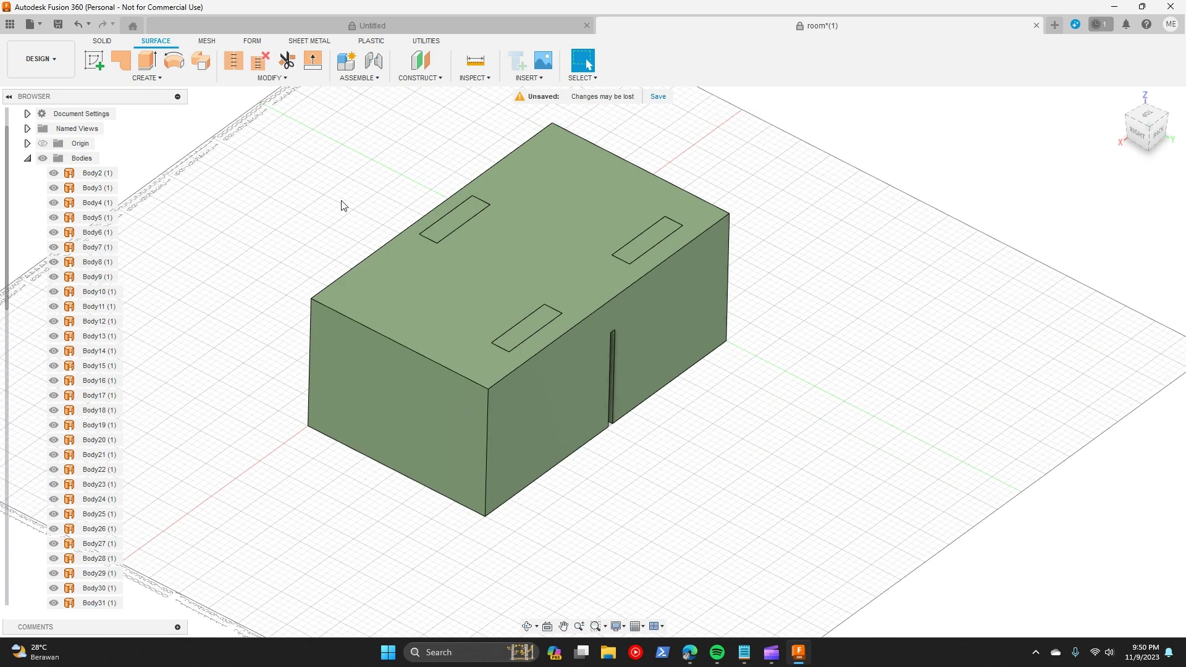
pyautogui.moveTo(316, 259); pyautogui.dragTo(276, 256)
pyautogui.press('Escape')
pyautogui.click(462, 310)
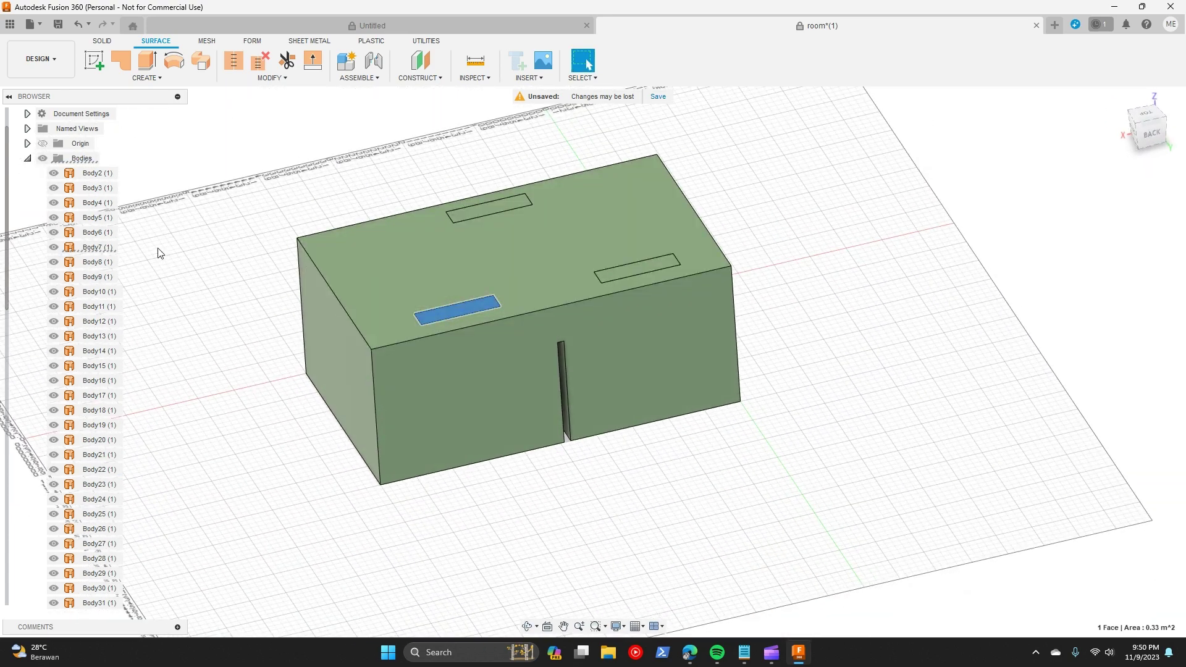
pyautogui.rightClick(89, 248)
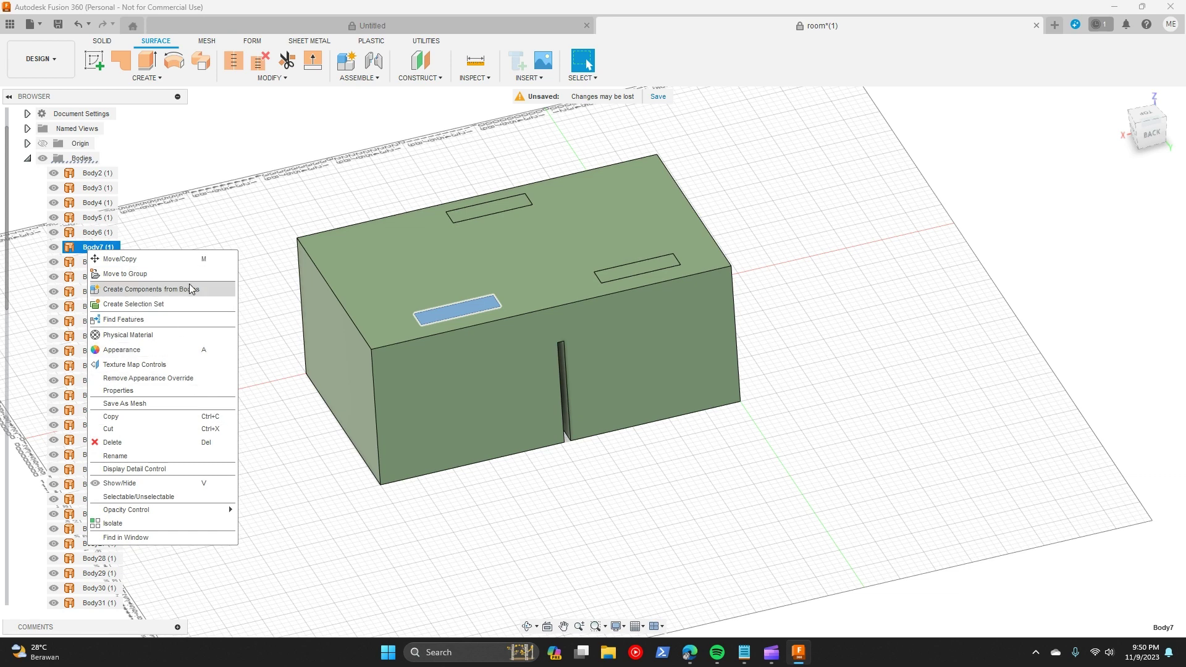
pyautogui.click(164, 291)
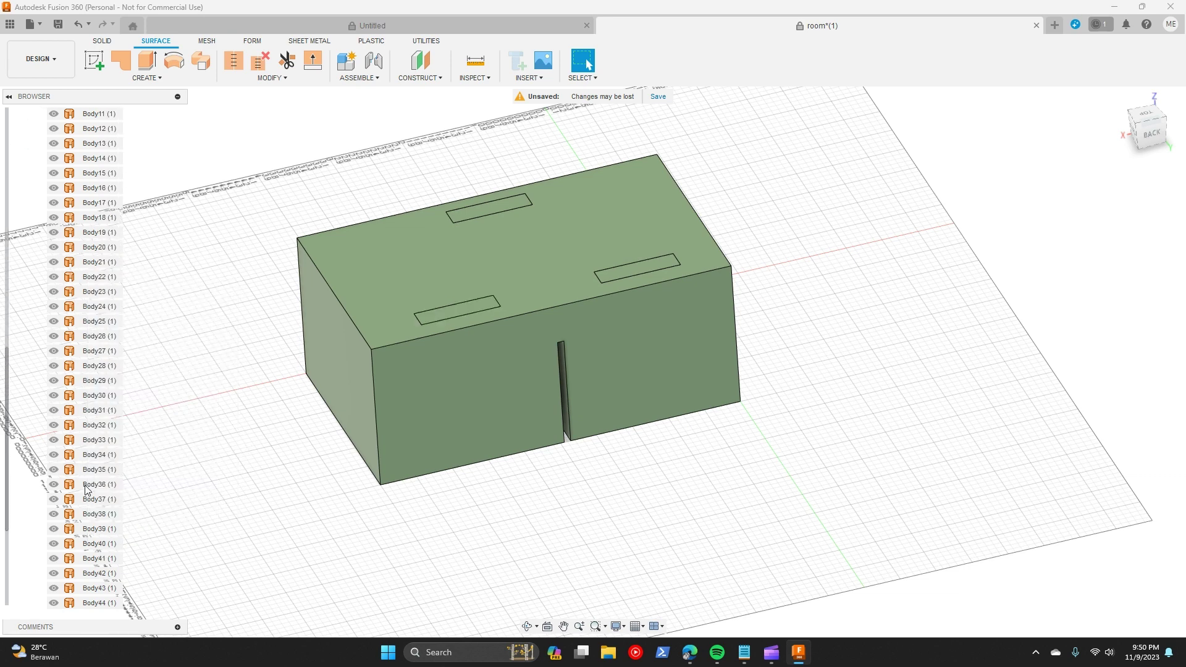
pyautogui.rightClick(100, 603)
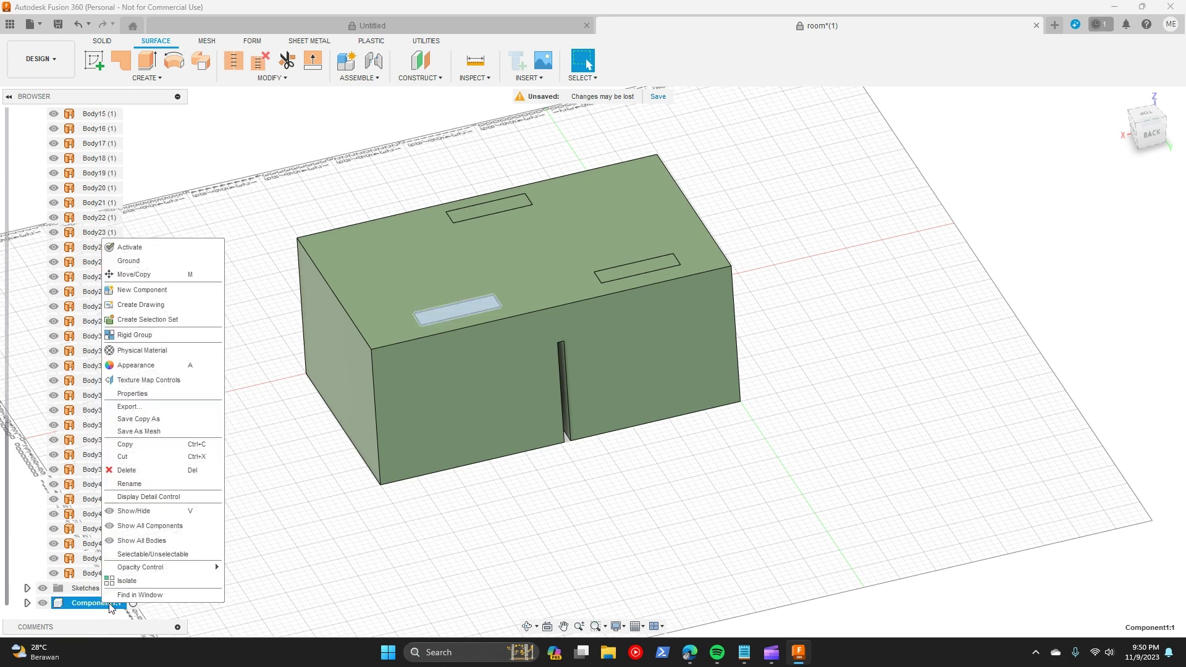
pyautogui.click(145, 485)
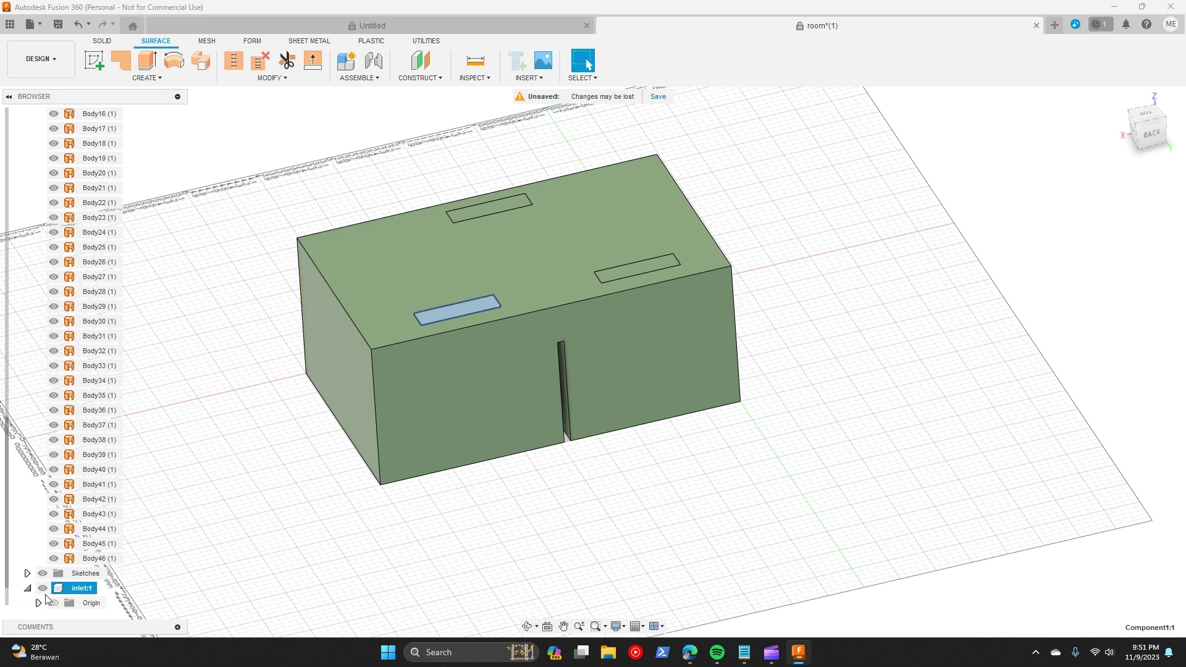
# Step: Move the second roof rectangle surface on the slotted-wall side, Body12, into the inlet component's bodies
pyautogui.scroll(3, 40, 608)
pyautogui.scroll(-2, 42, 604)
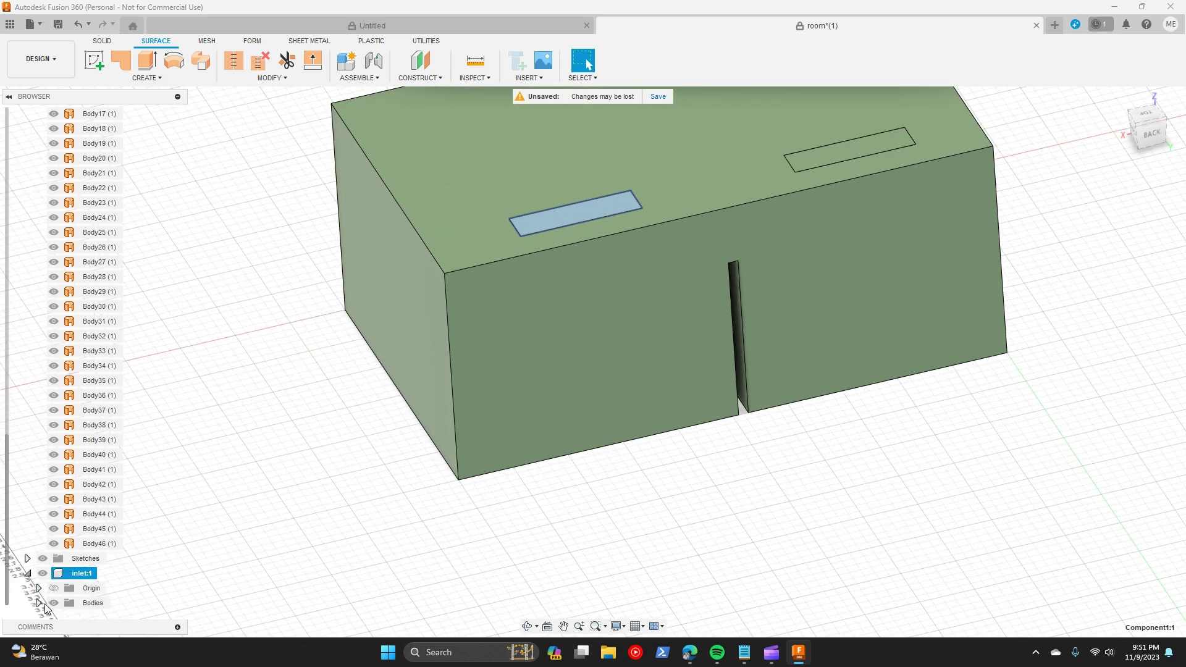
pyautogui.click(39, 603)
pyautogui.click(96, 603)
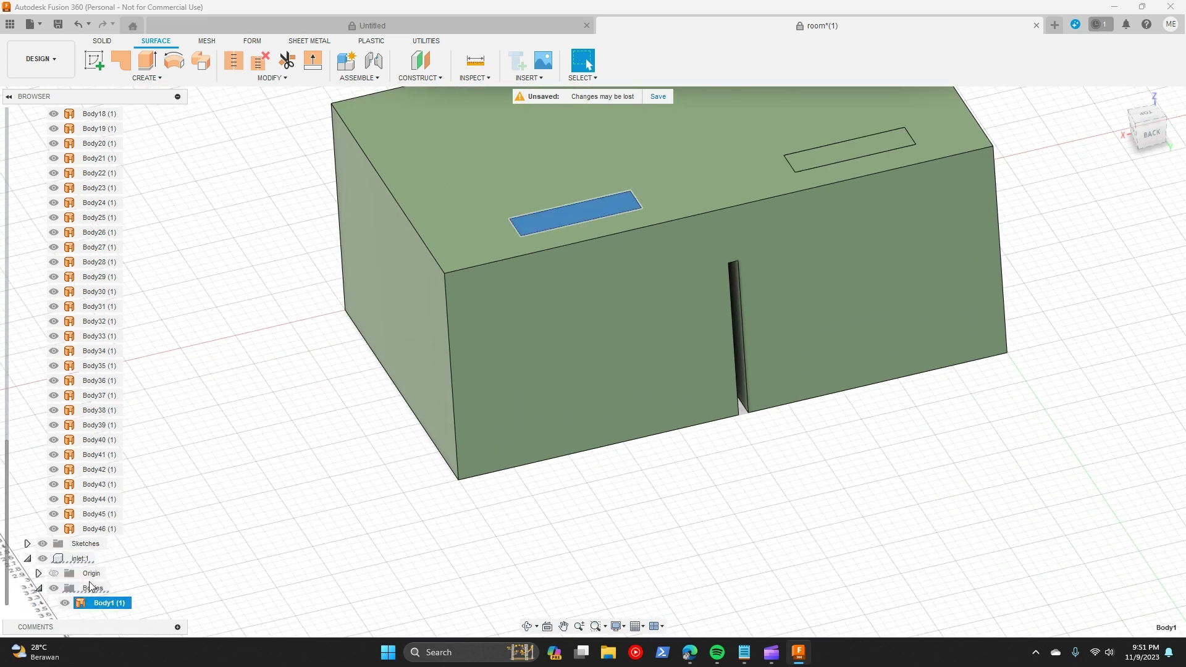
pyautogui.click(371, 510)
pyautogui.scroll(-2, 538, 494)
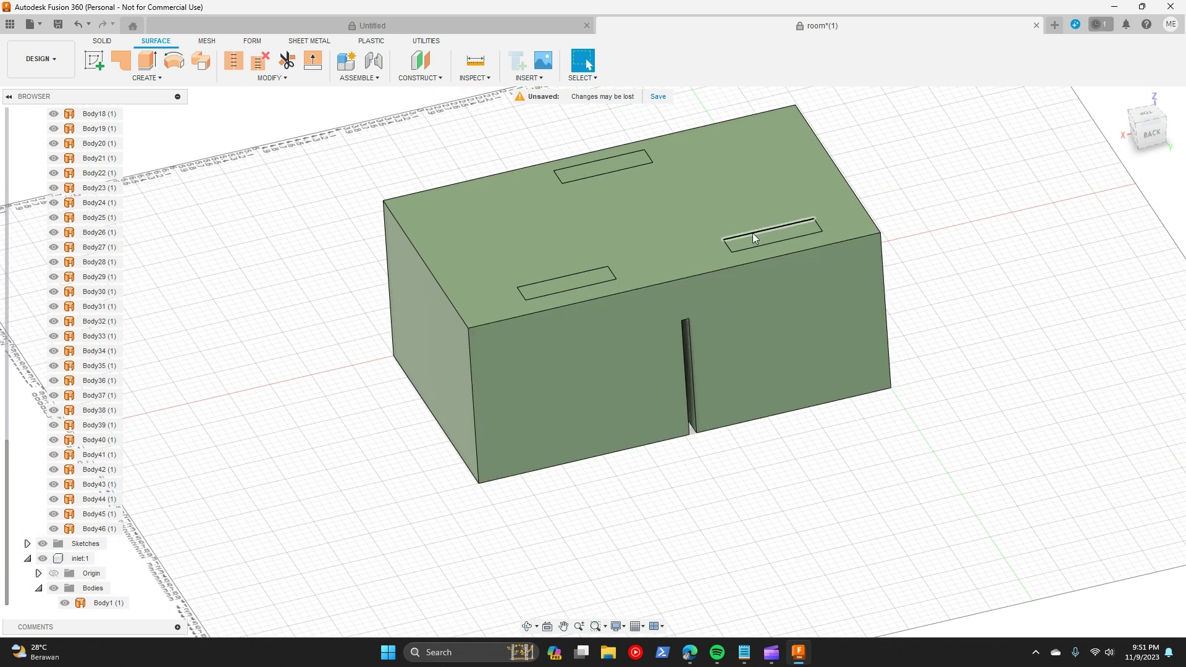
pyautogui.click(748, 242)
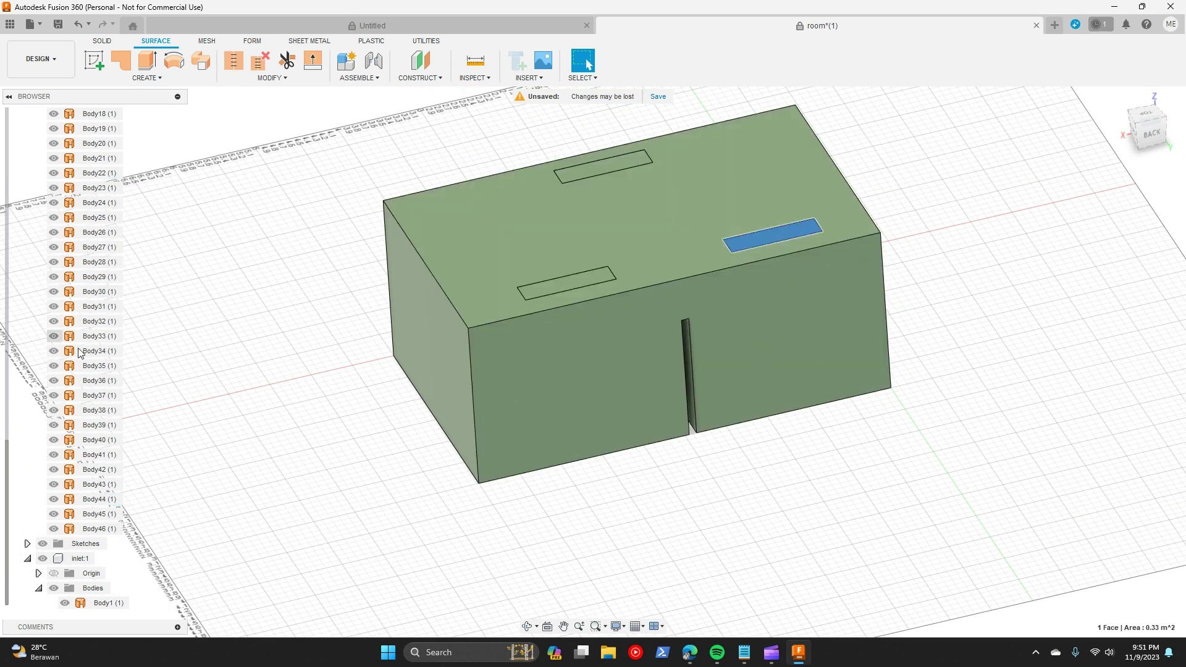
pyautogui.scroll(-3, 238, 466)
pyautogui.scroll(2, 120, 408)
pyautogui.scroll(5, 118, 402)
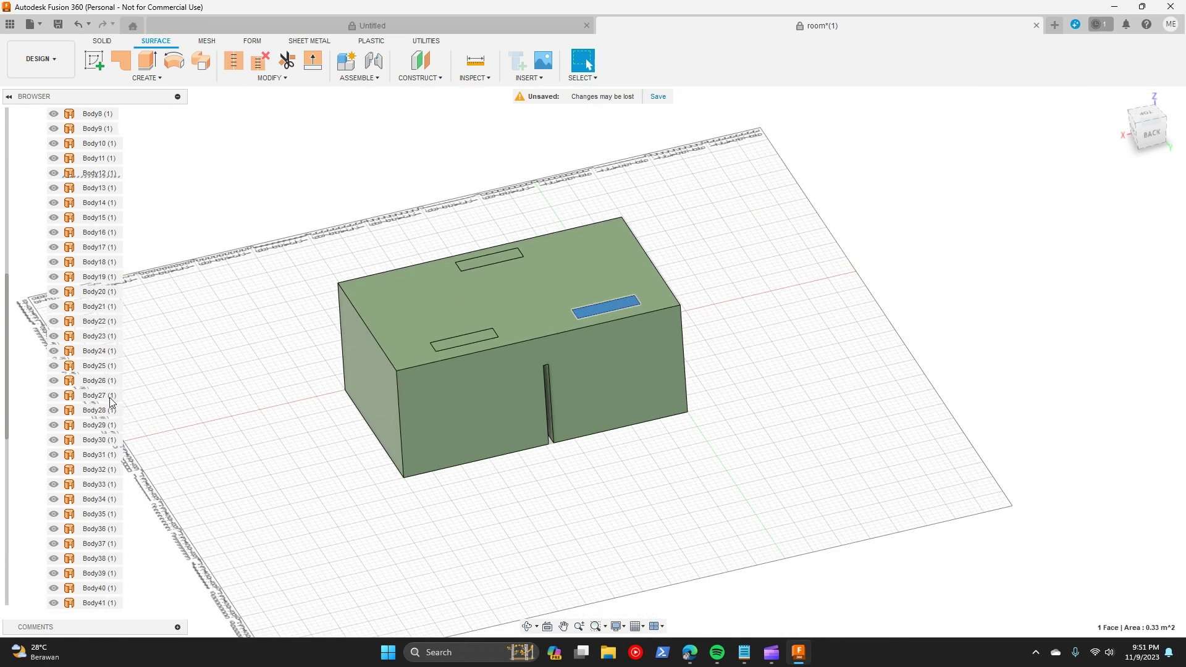
pyautogui.moveTo(109, 255); pyautogui.dragTo(110, 601)
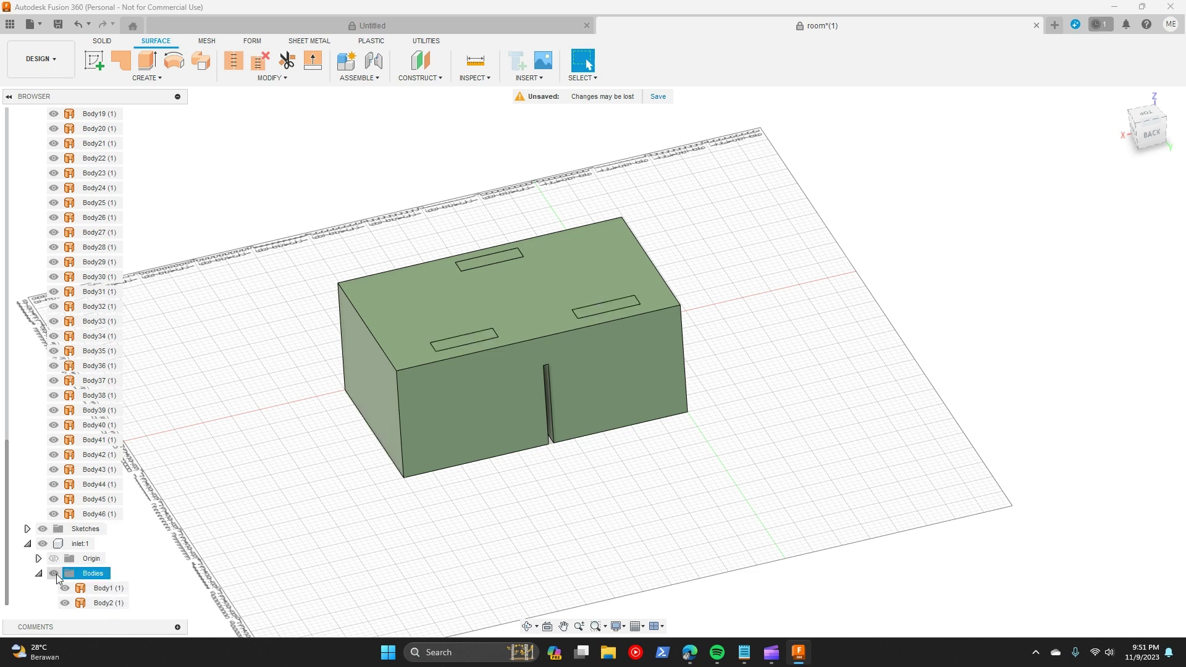
# Step: Hide the inlet component and collapse its contents in the browser tree
pyautogui.click(40, 575)
pyautogui.click(44, 574)
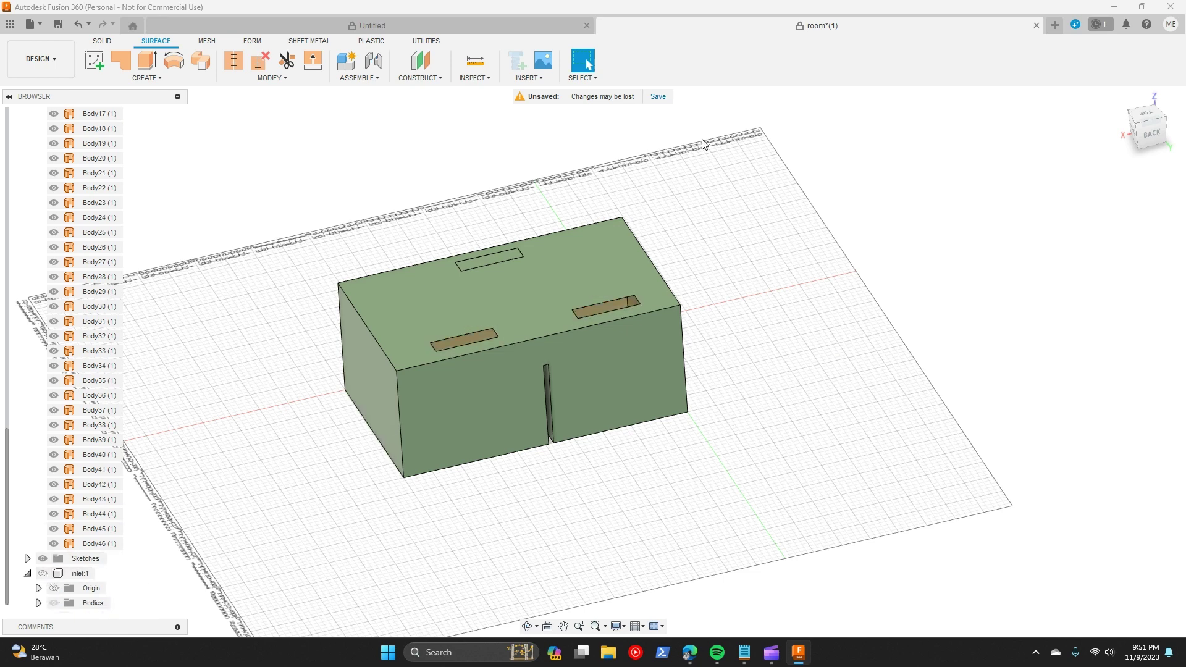
pyautogui.click(27, 573)
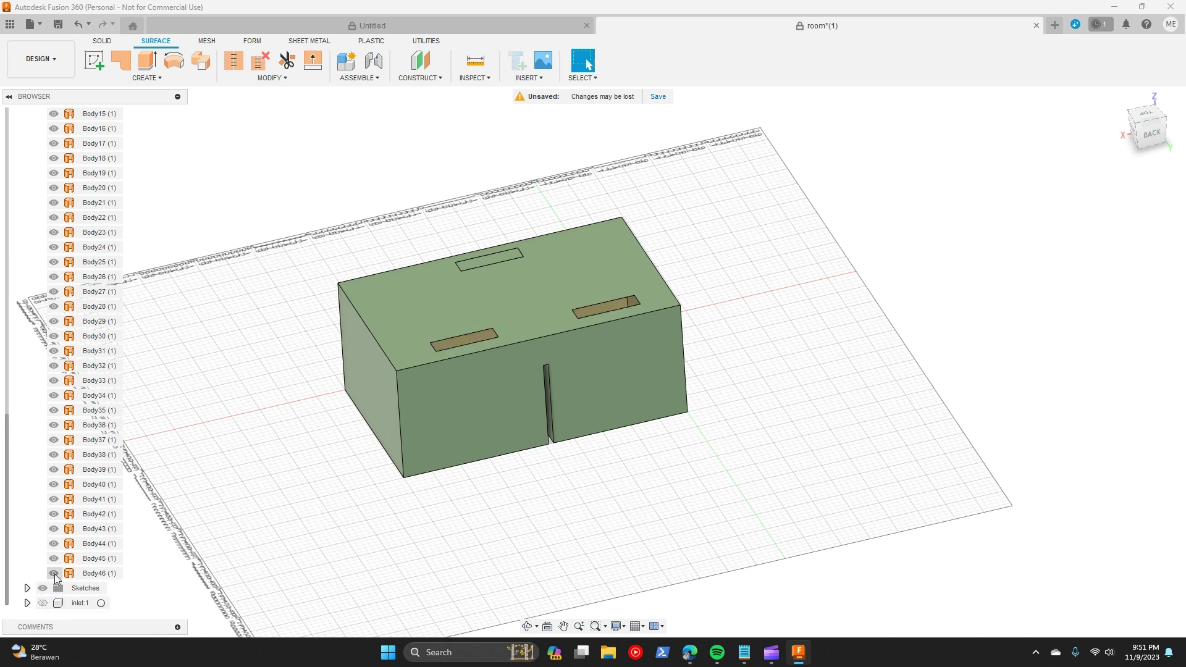
# Step: Create a component from the rectangle surface near the roof edge opposite the slotted wall
pyautogui.click(486, 263)
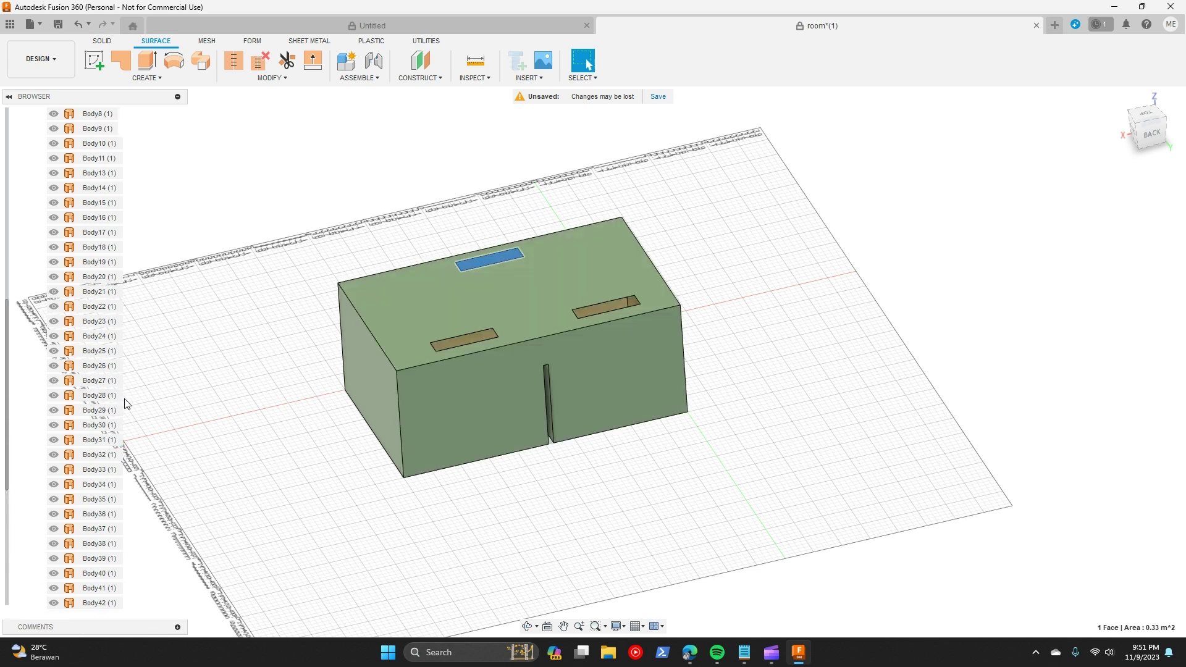
pyautogui.scroll(5, 165, 242)
pyautogui.rightClick(111, 189)
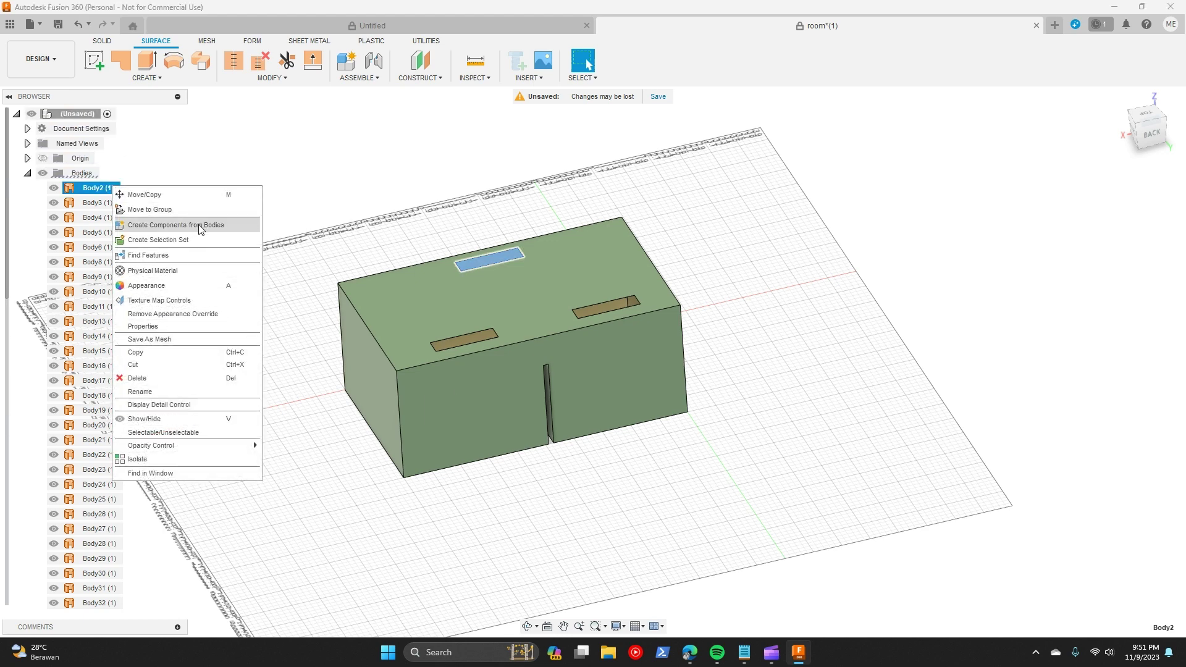
pyautogui.click(190, 226)
pyautogui.scroll(-5, 82, 408)
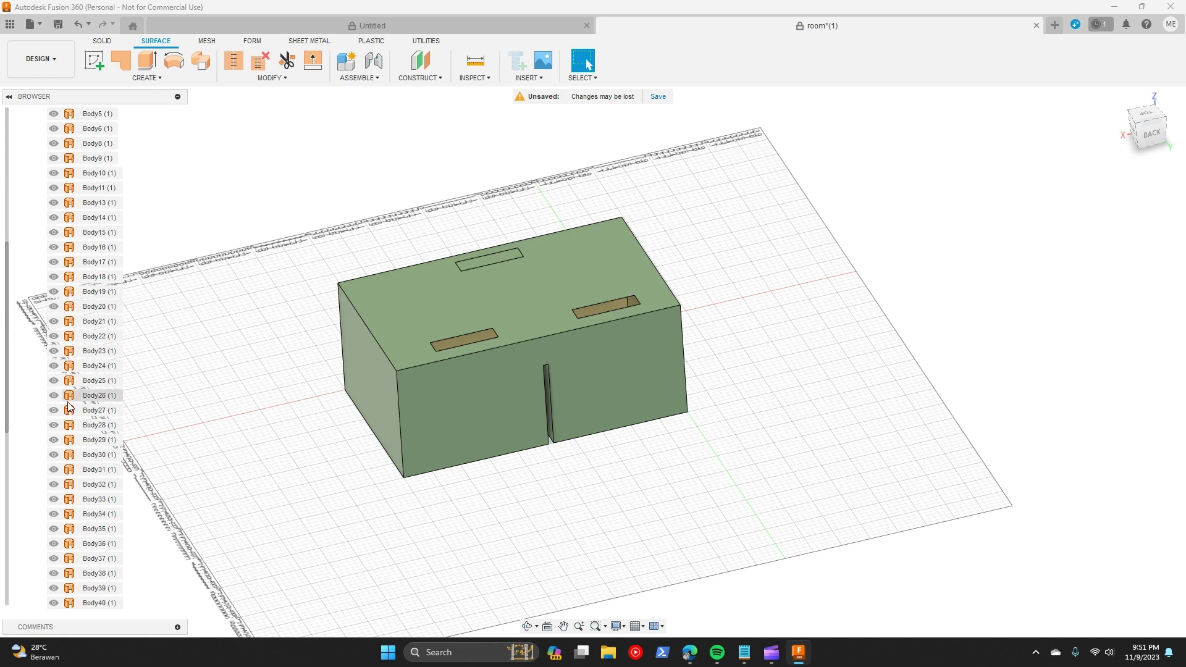
# Step: Rename the new component of the third rectangle as outlet and hide it
pyautogui.click(92, 603)
pyautogui.rightClick(92, 603)
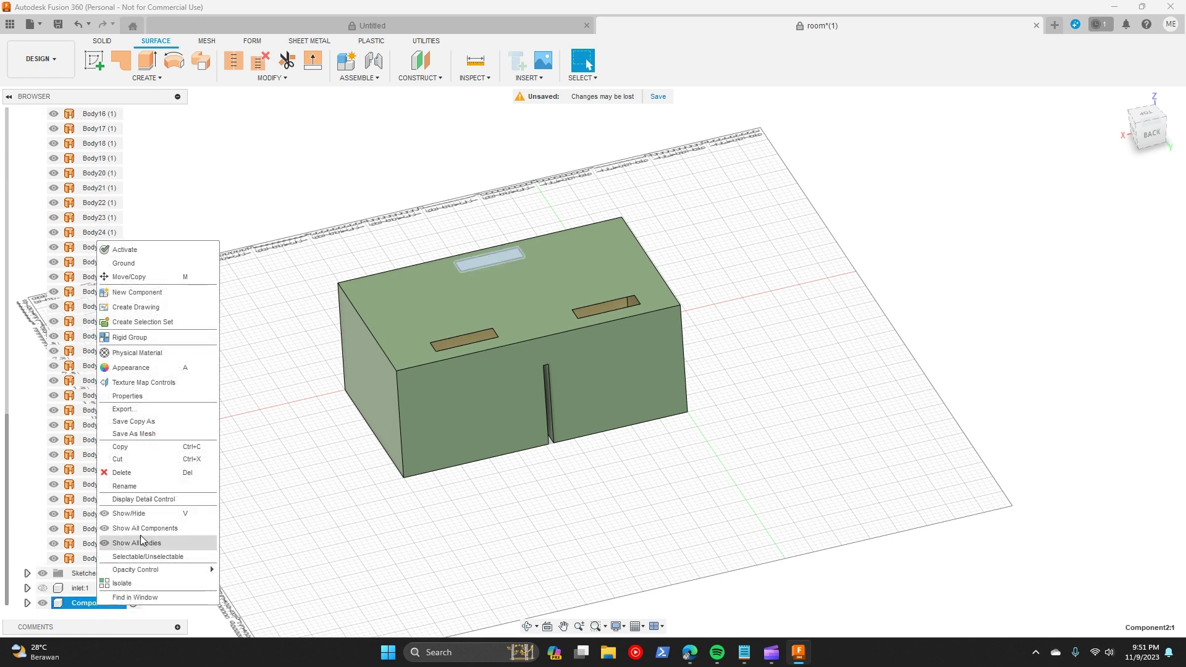
pyautogui.click(150, 484)
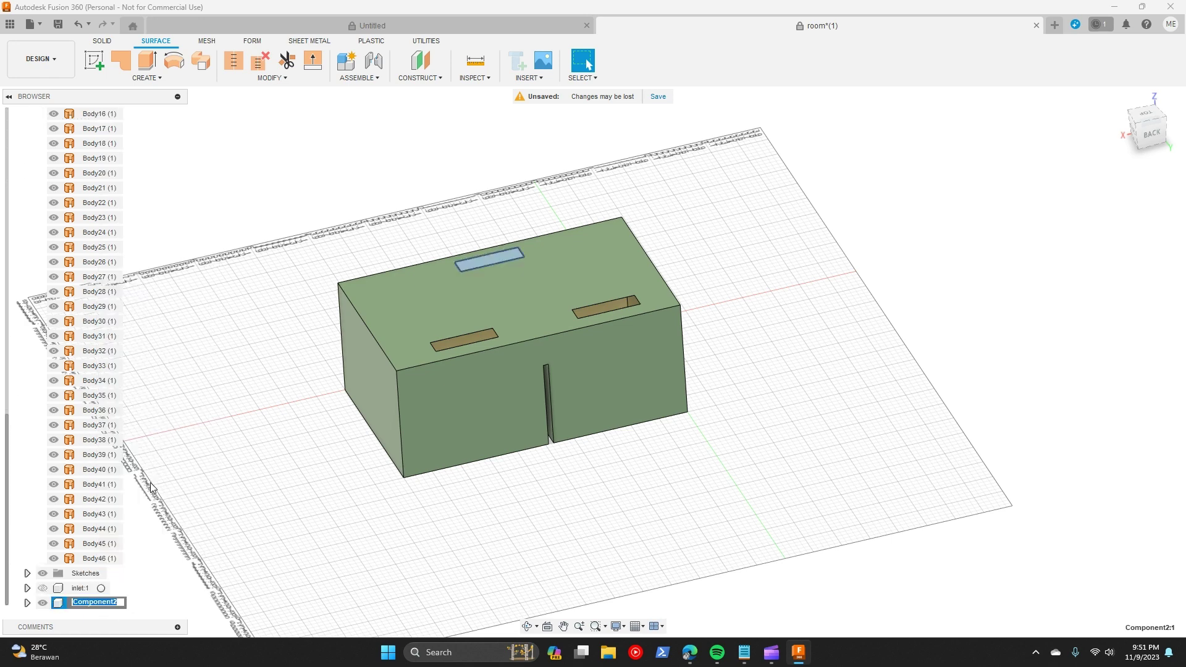
pyautogui.write('outlet')
pyautogui.press('Return')
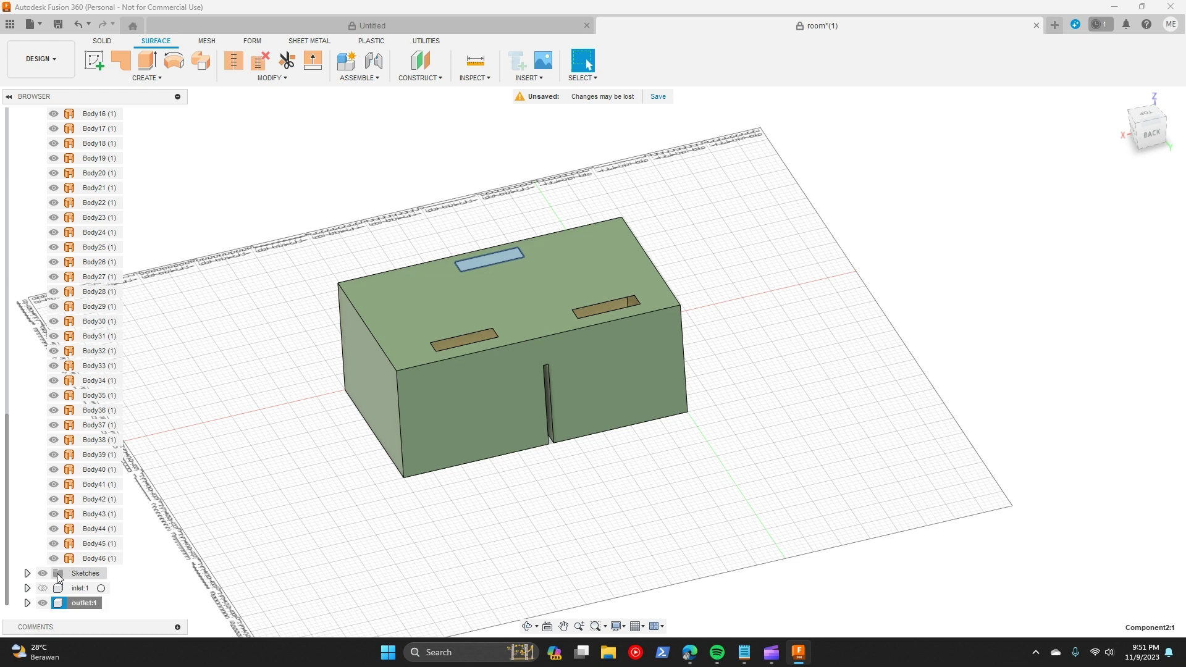
pyautogui.click(43, 603)
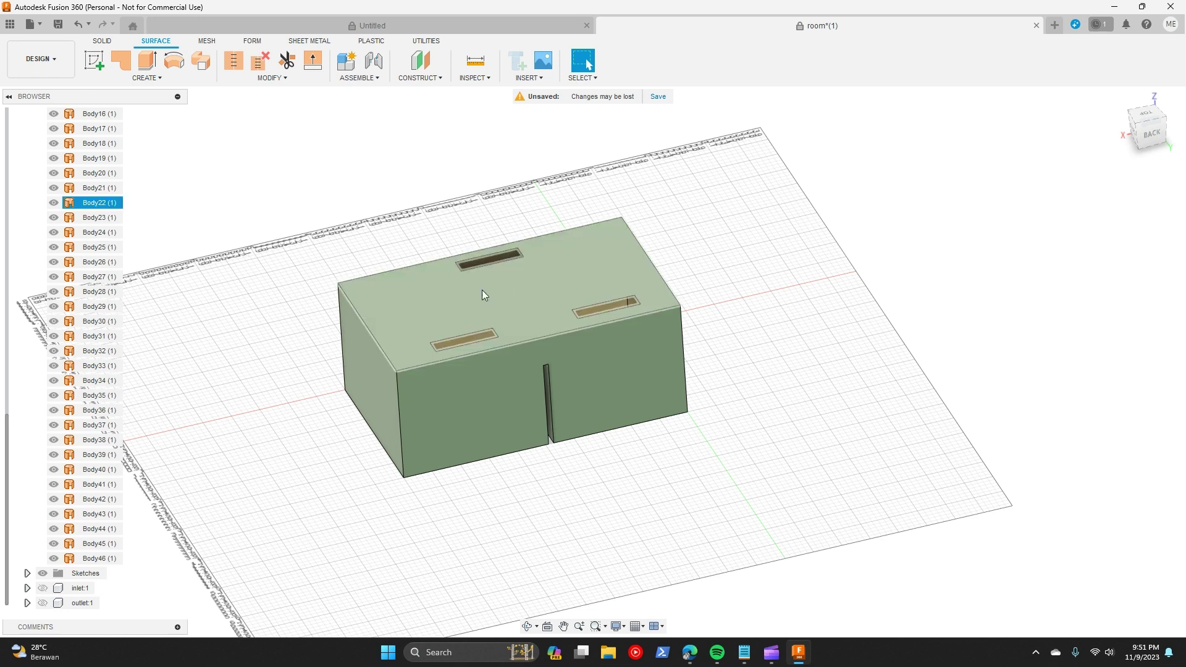
# Step: Create a component from the roof surface surrounding the three openings and name it dinding
pyautogui.click(406, 340)
pyautogui.rightClick(102, 202)
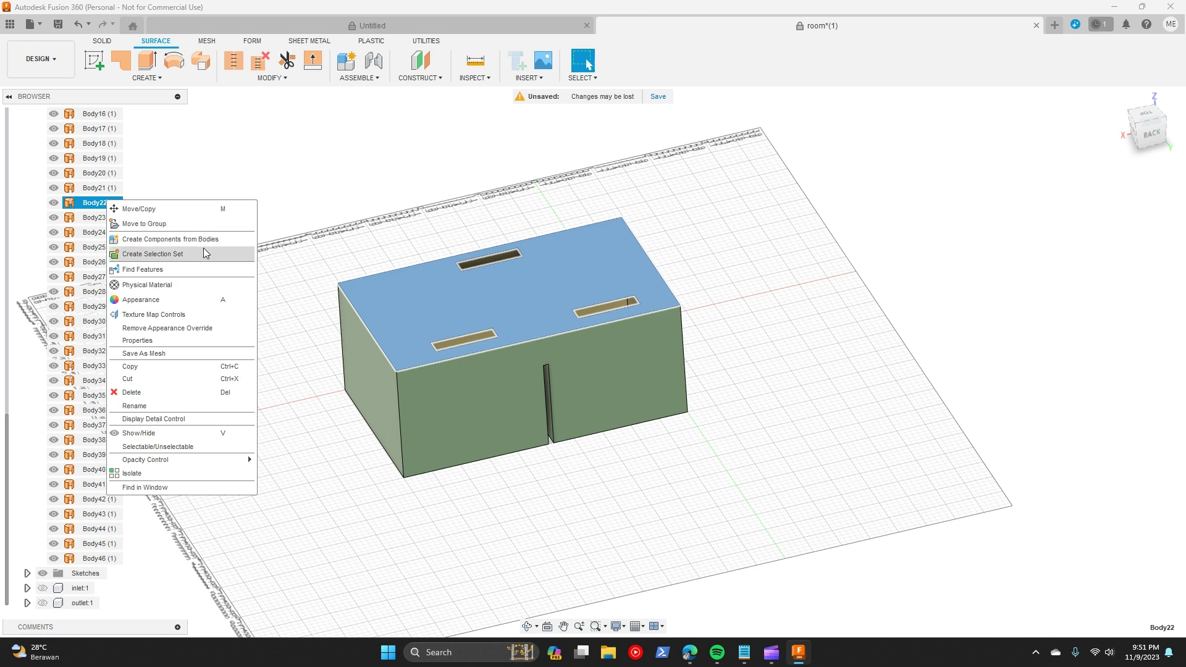
pyautogui.click(188, 241)
pyautogui.click(96, 603)
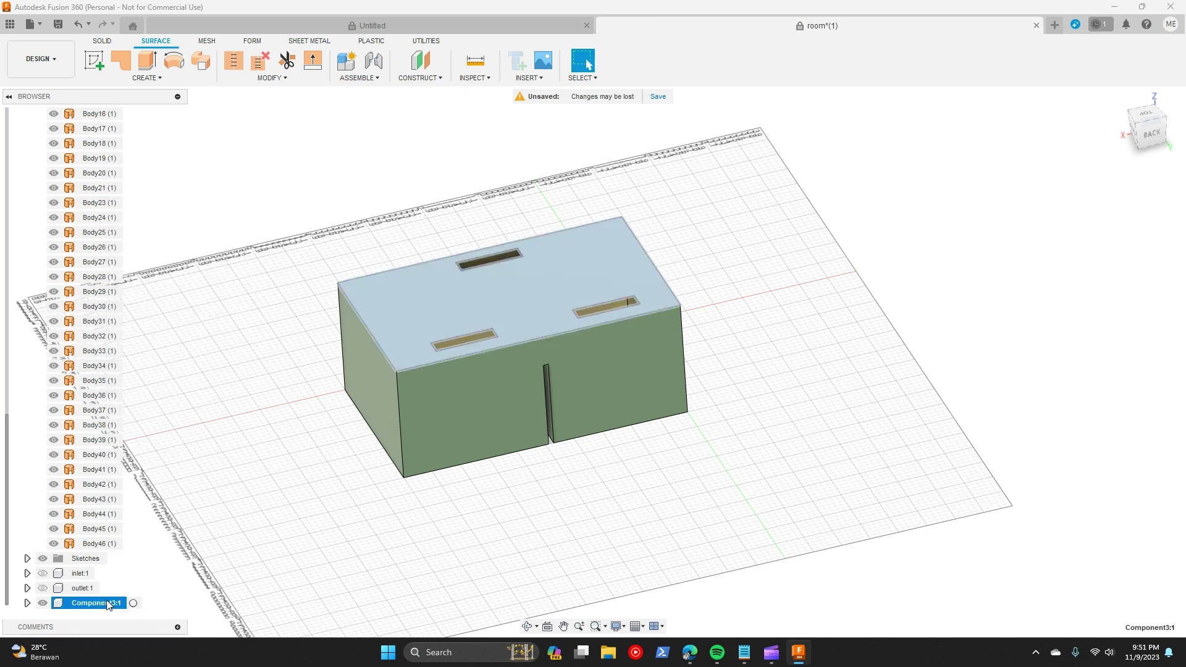
pyautogui.rightClick(108, 603)
pyautogui.click(151, 481)
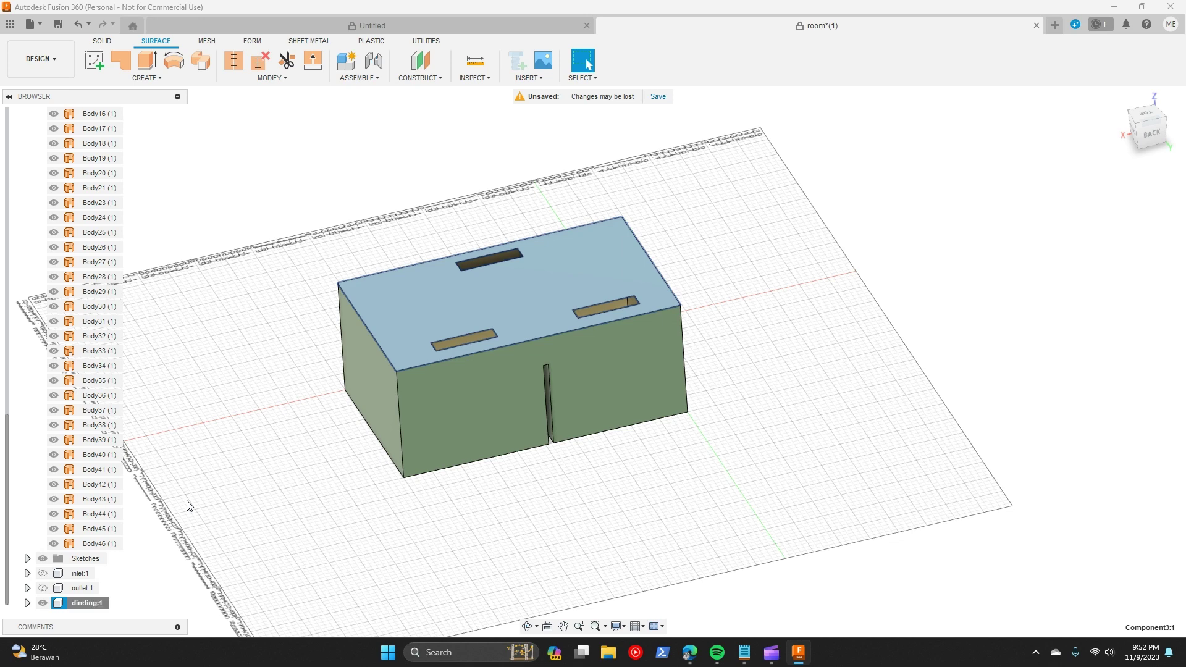
pyautogui.click(309, 330)
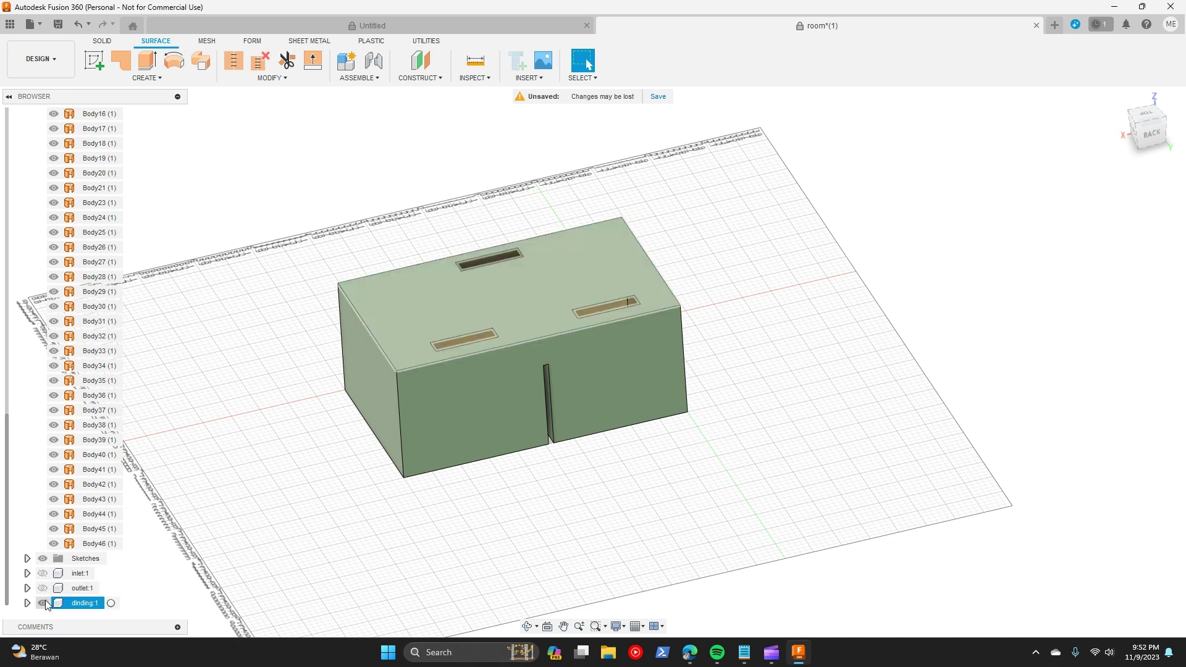
pyautogui.scroll(-2, 479, 323)
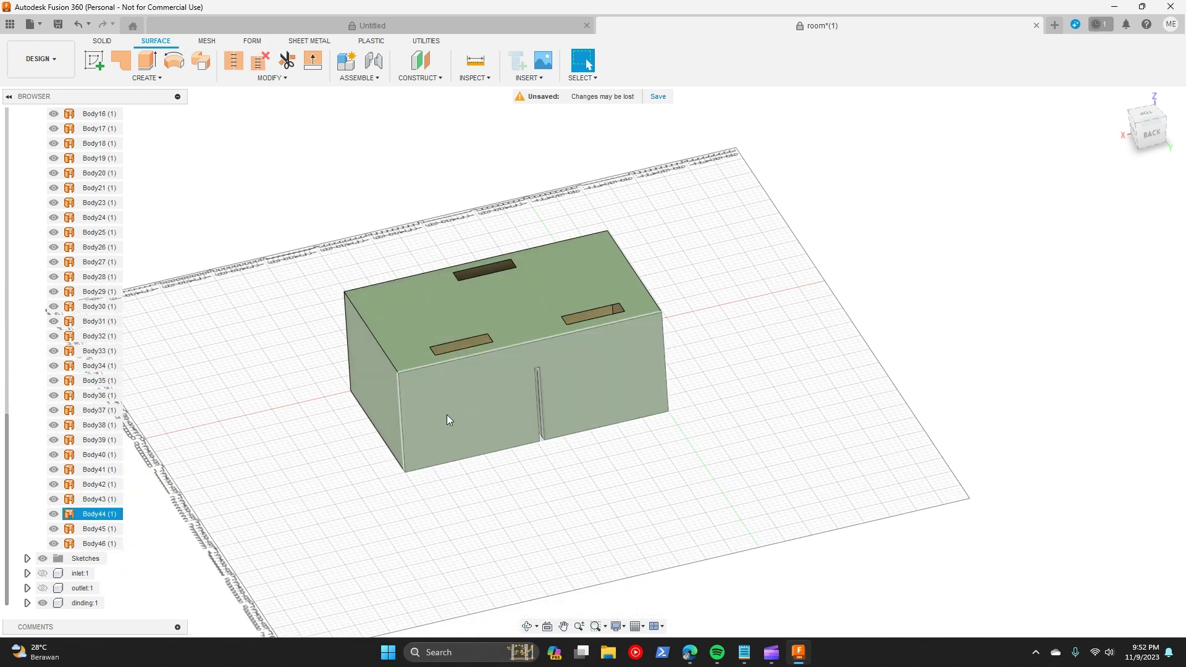
# Step: Move the four outer wall surfaces and the floor surface with cut-outs into the Bodies group of the dinding component
pyautogui.click(481, 399)
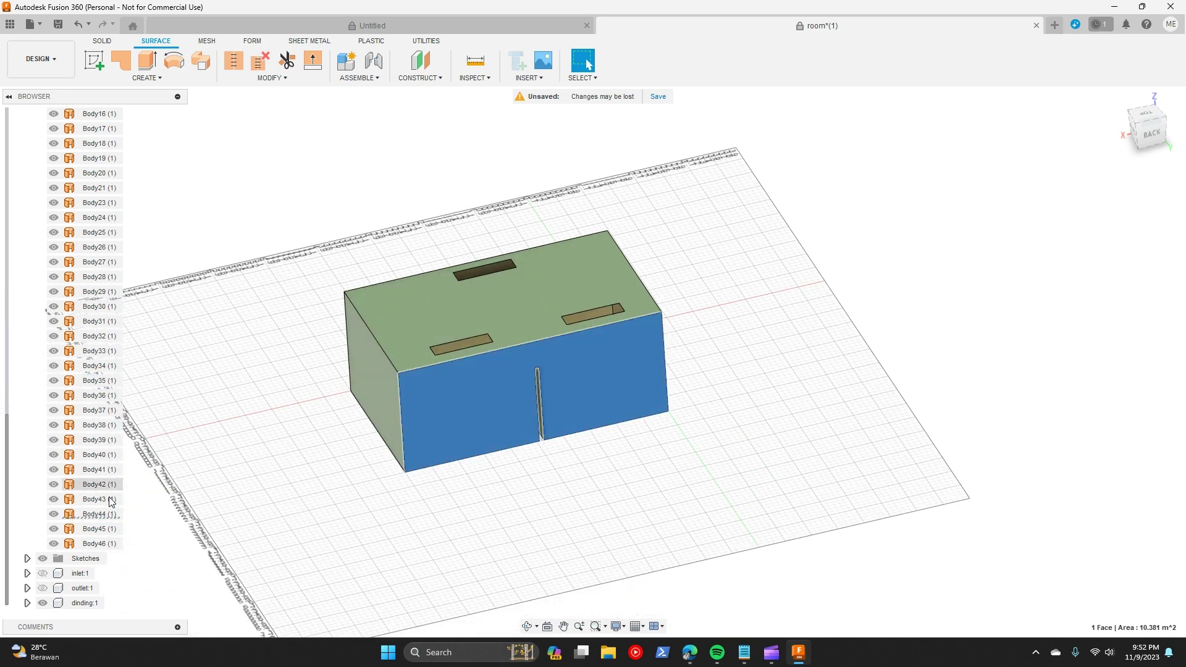
pyautogui.rightClick(106, 521)
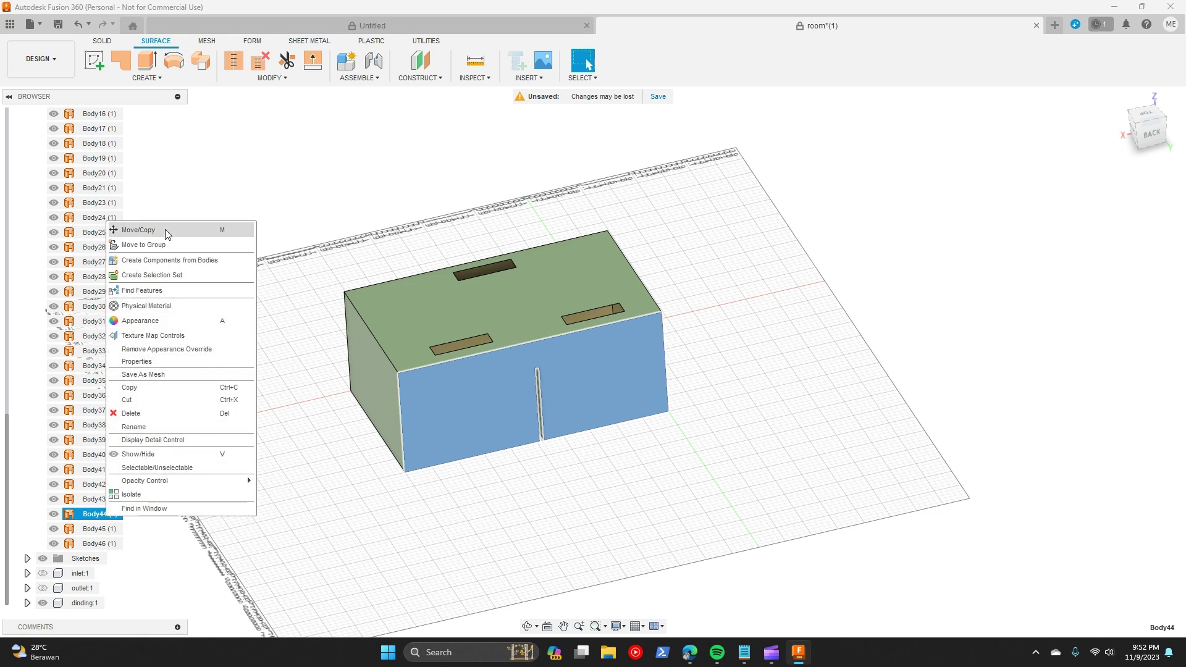
pyautogui.click(147, 246)
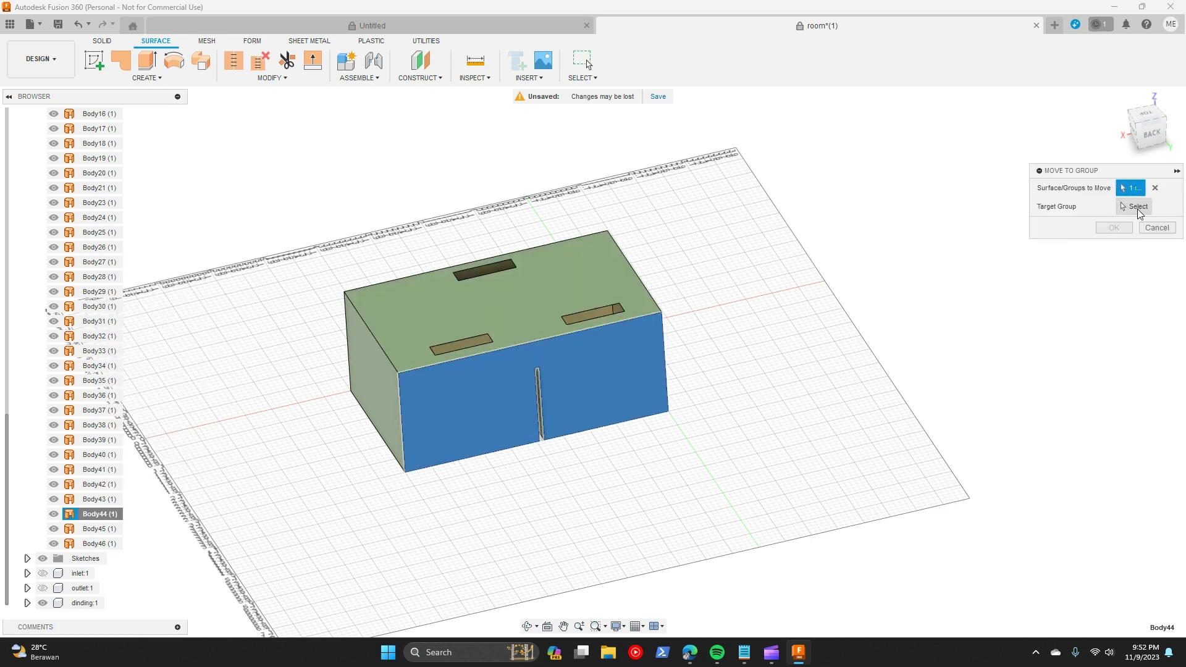
pyautogui.moveTo(1096, 176); pyautogui.dragTo(1023, 196)
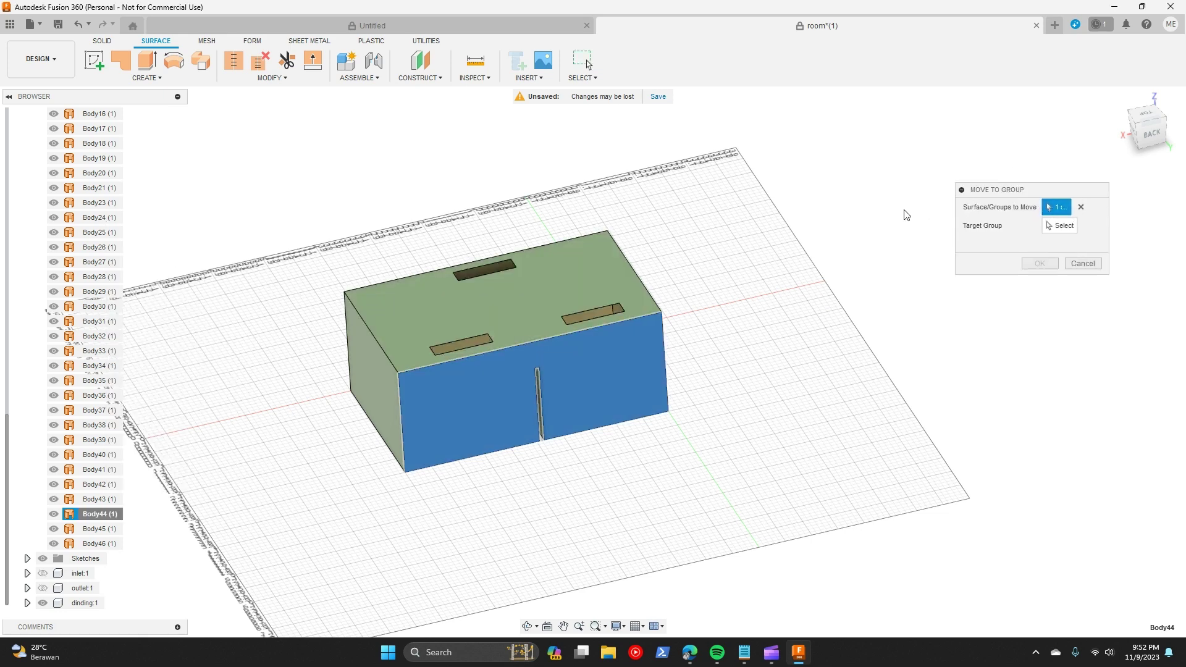
pyautogui.click(377, 386)
pyautogui.moveTo(694, 339); pyautogui.dragTo(518, 333)
pyautogui.click(630, 392)
pyautogui.click(519, 333)
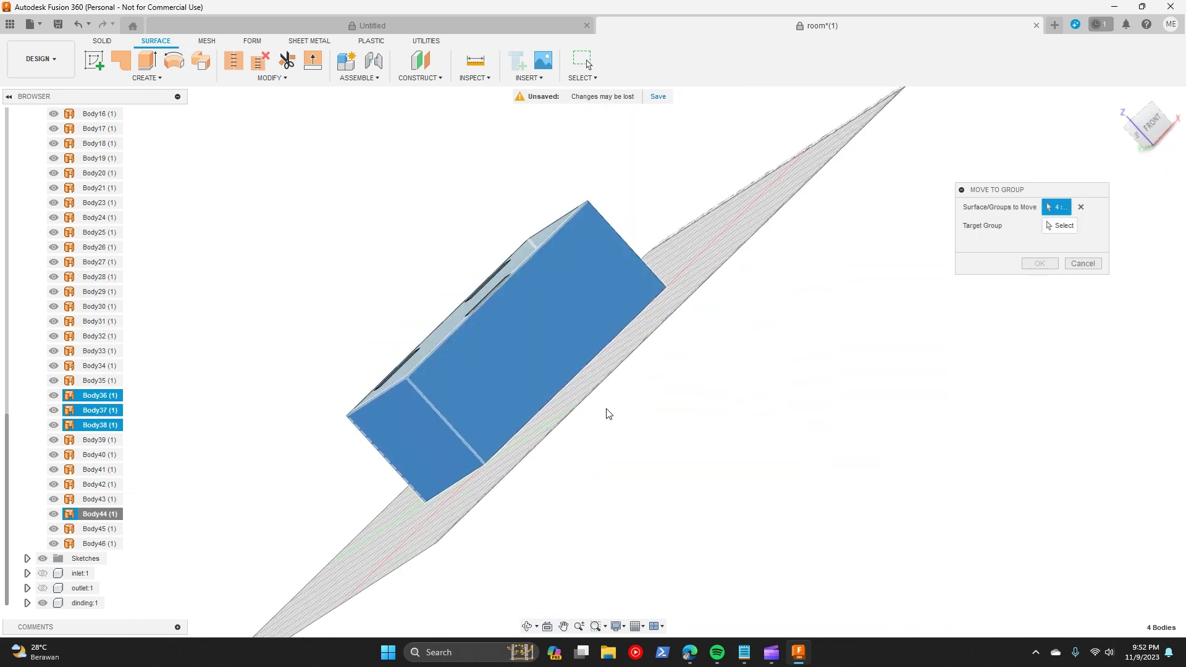
pyautogui.moveTo(607, 411); pyautogui.dragTo(573, 381)
pyautogui.click(572, 381)
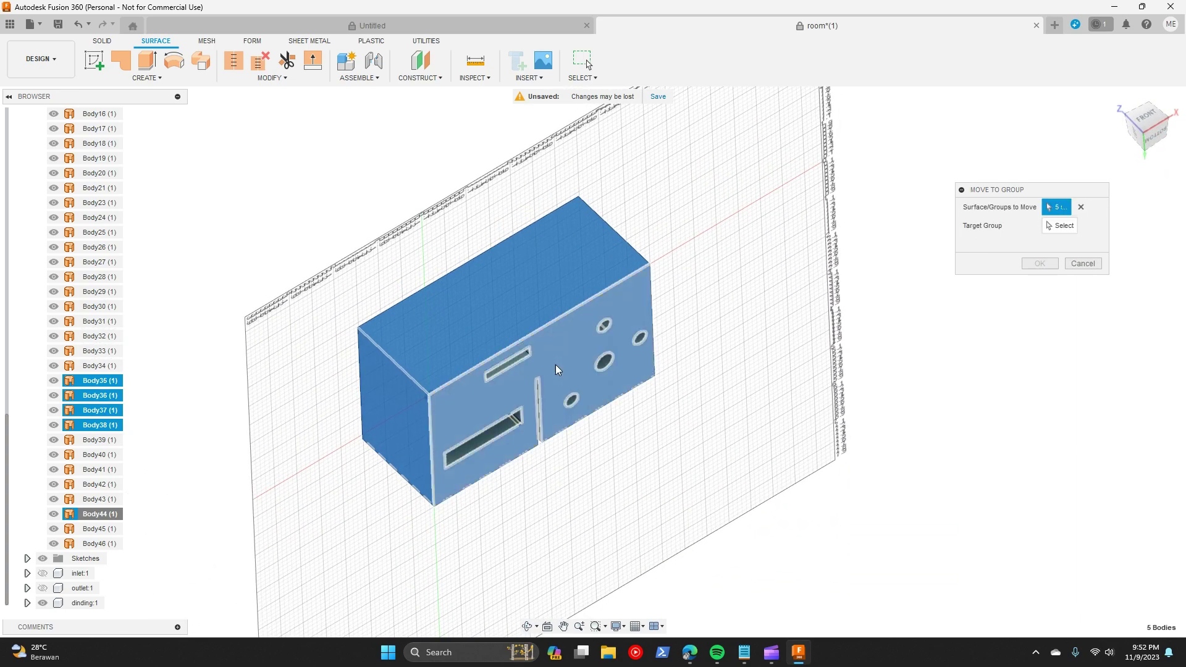
pyautogui.click(1062, 226)
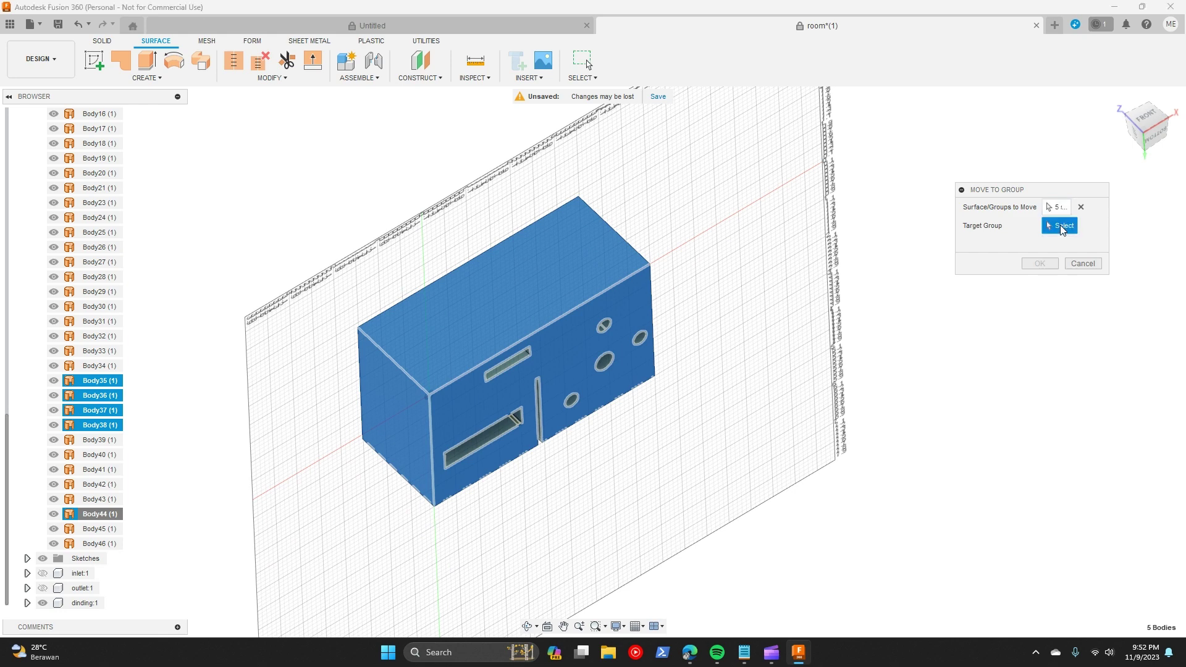
pyautogui.click(28, 603)
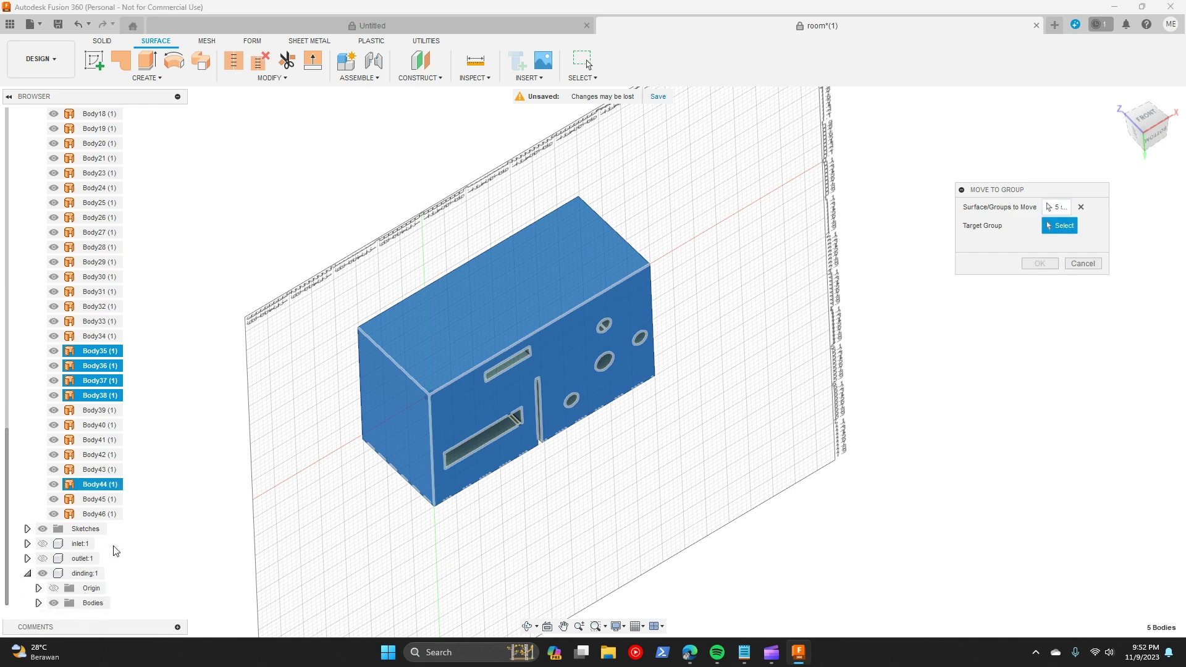
pyautogui.click(99, 603)
pyautogui.click(1040, 263)
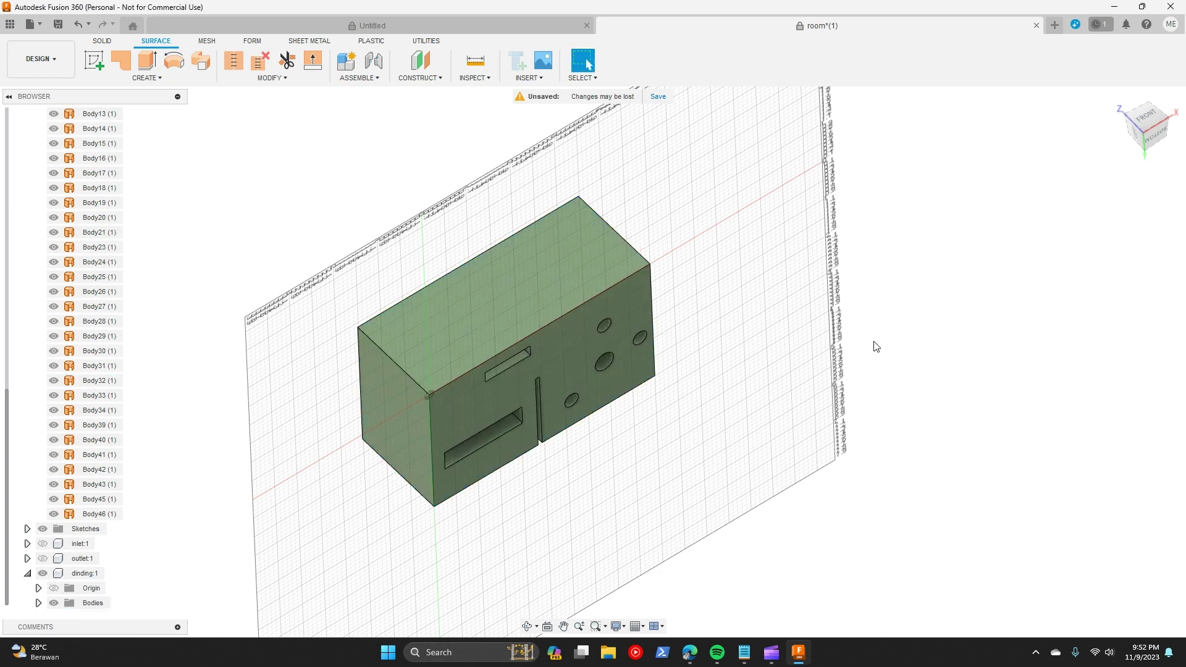
# Step: Hide the dinding component and collapse its contents in the browser tree
pyautogui.click(42, 573)
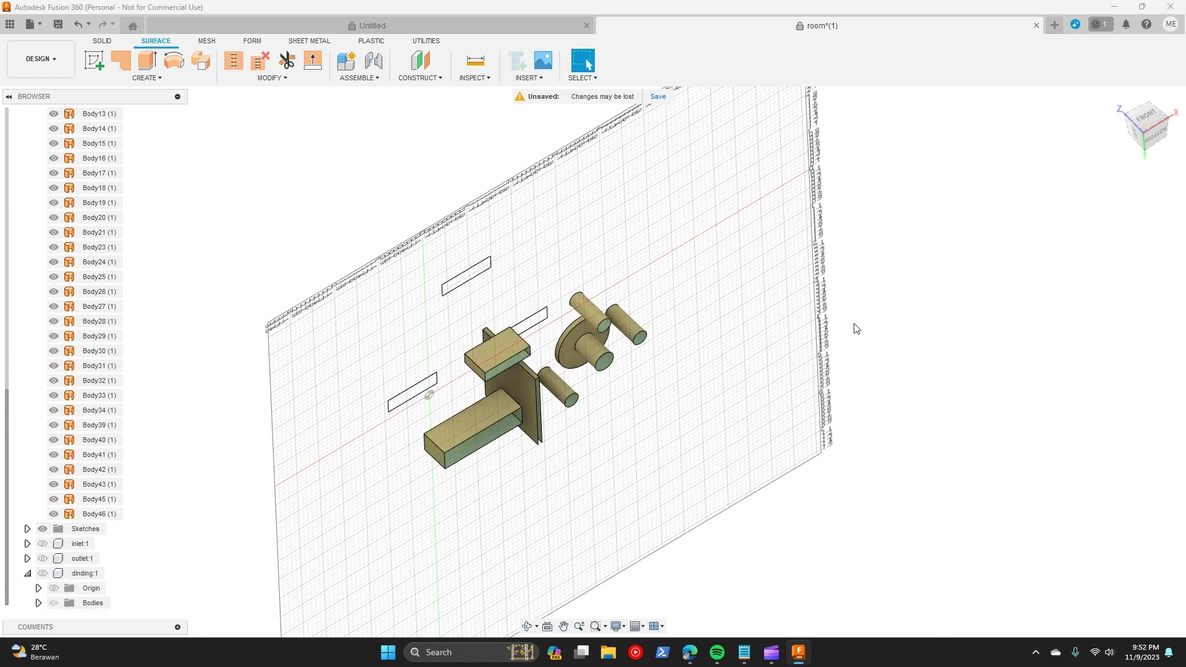
pyautogui.moveTo(855, 328); pyautogui.dragTo(390, 494)
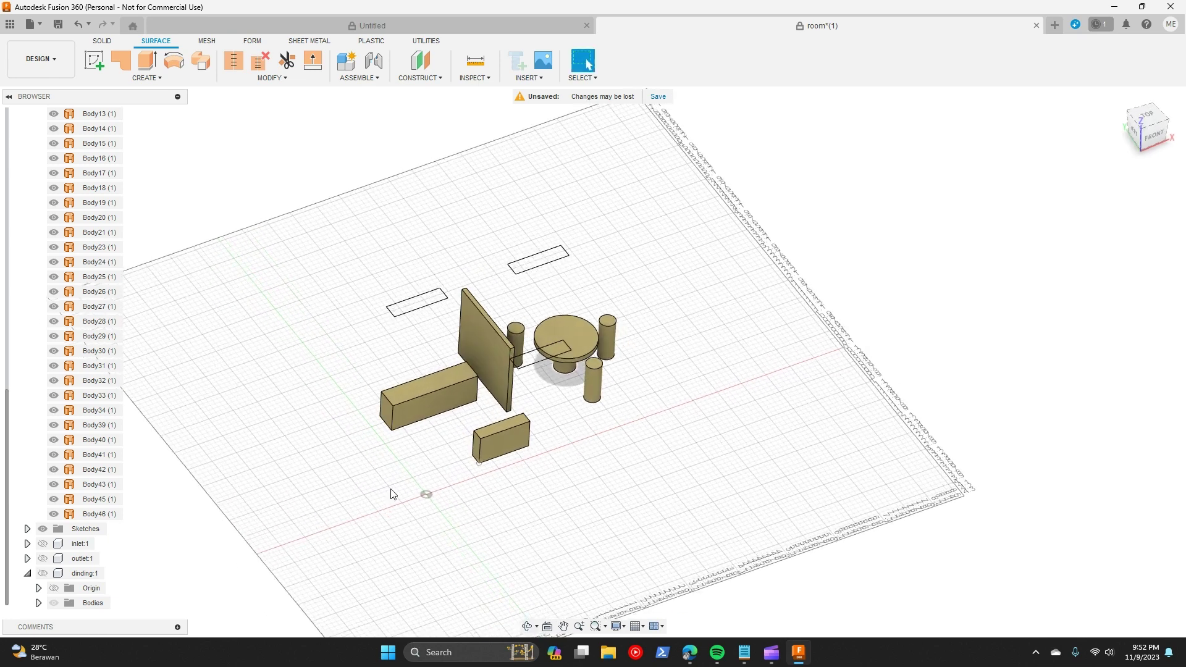
pyautogui.click(27, 574)
# Step: Create a component from the top surface of the cylinder behind the round table and name it human
pyautogui.scroll(3, 580, 341)
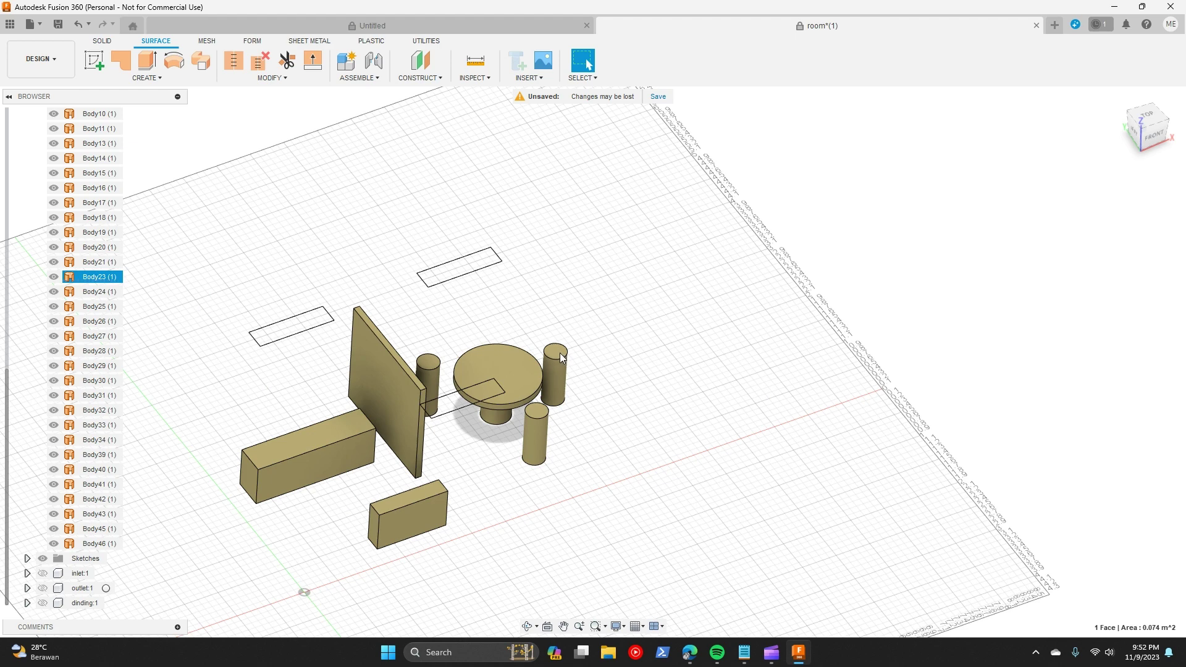
pyautogui.rightClick(107, 282)
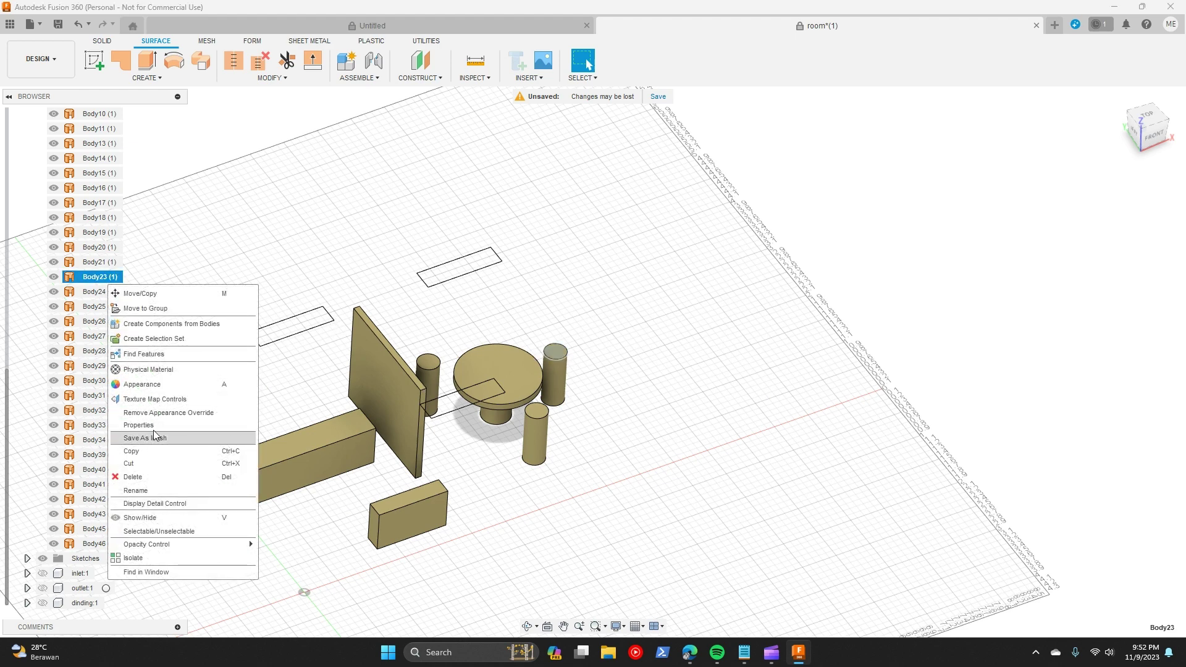
pyautogui.click(181, 323)
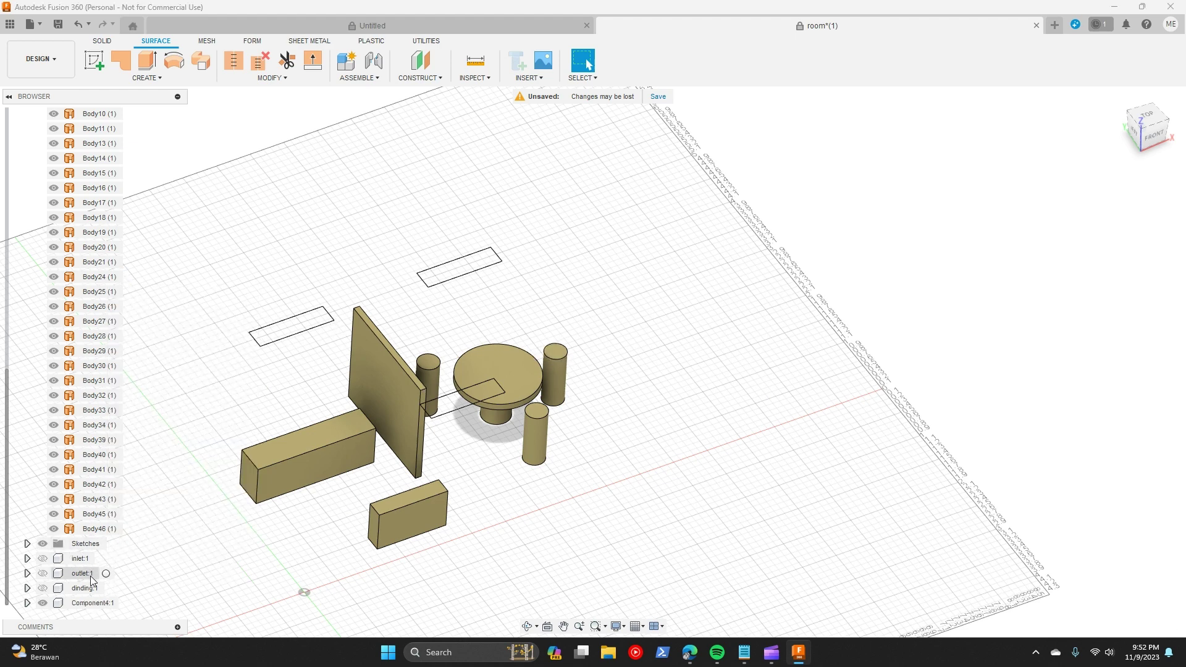
pyautogui.rightClick(94, 605)
pyautogui.click(153, 548)
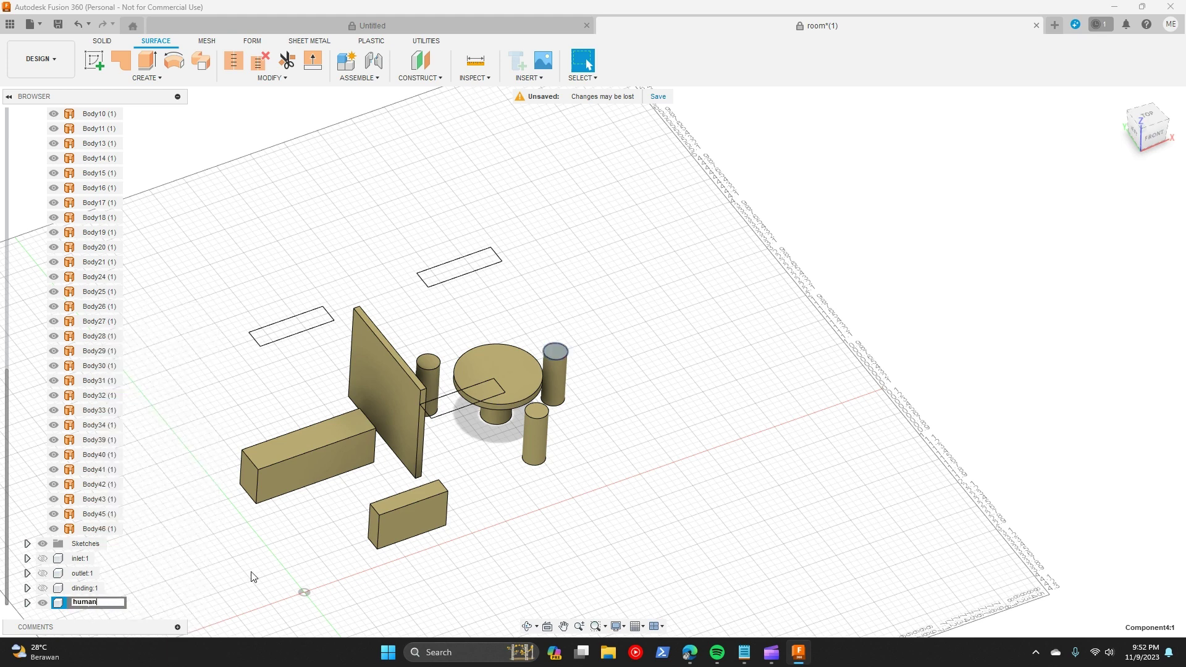
# Step: Move the rear cylinder's side, the front cylinder's top, and the top and side of the cylinder near the partition into the human component's Bodies group
pyautogui.click(27, 602)
pyautogui.scroll(-1, 80, 603)
pyautogui.click(47, 603)
pyautogui.click(38, 603)
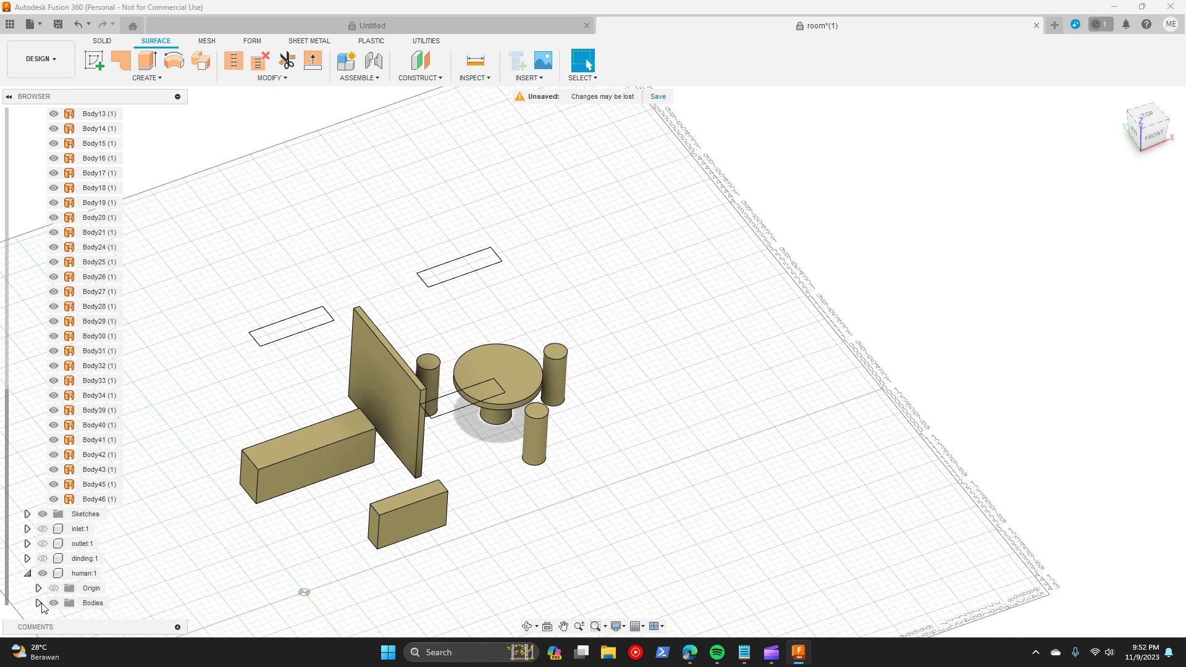
pyautogui.scroll(-2, 67, 609)
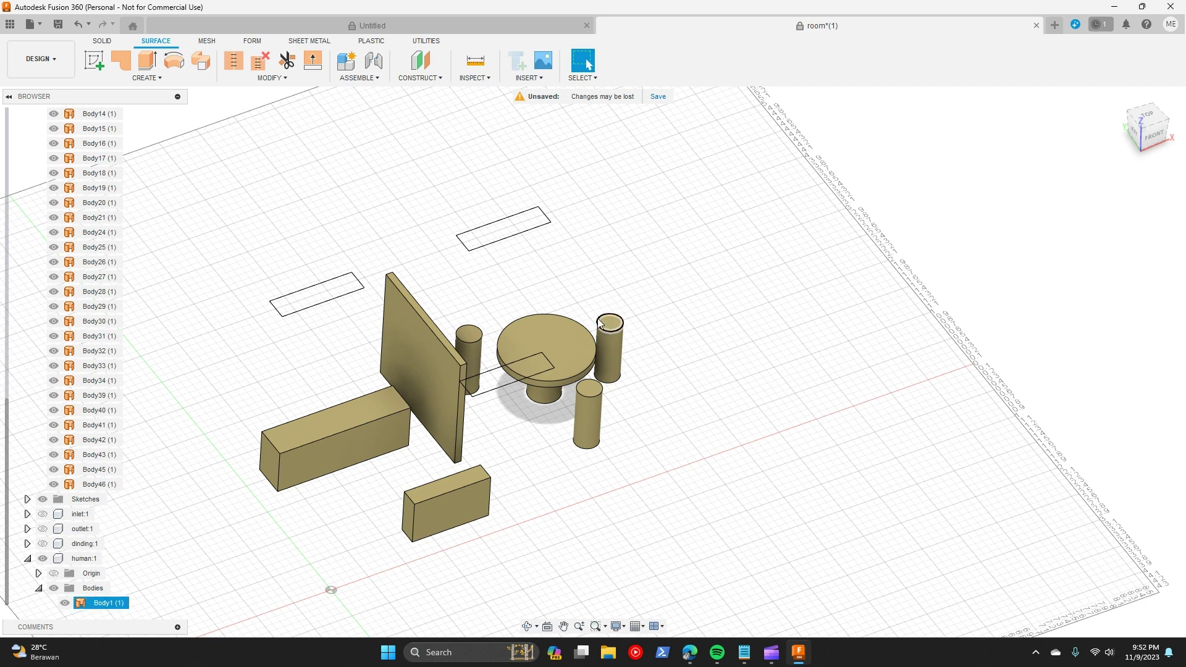
pyautogui.click(102, 222)
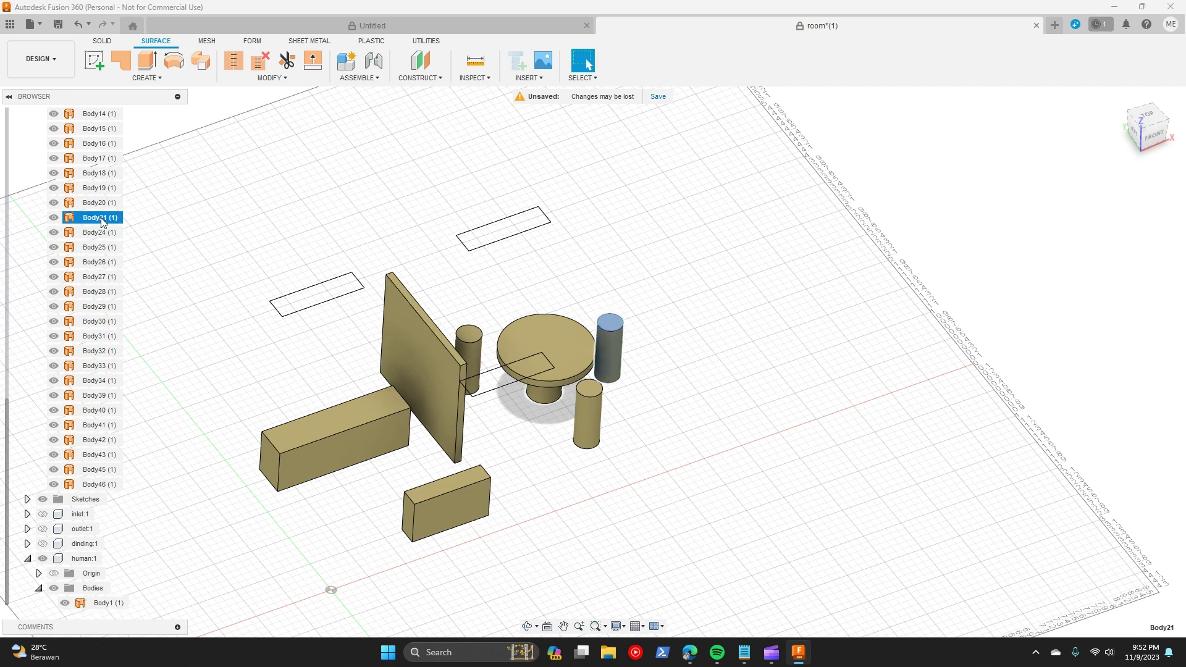
pyautogui.rightClick(103, 221)
pyautogui.click(148, 242)
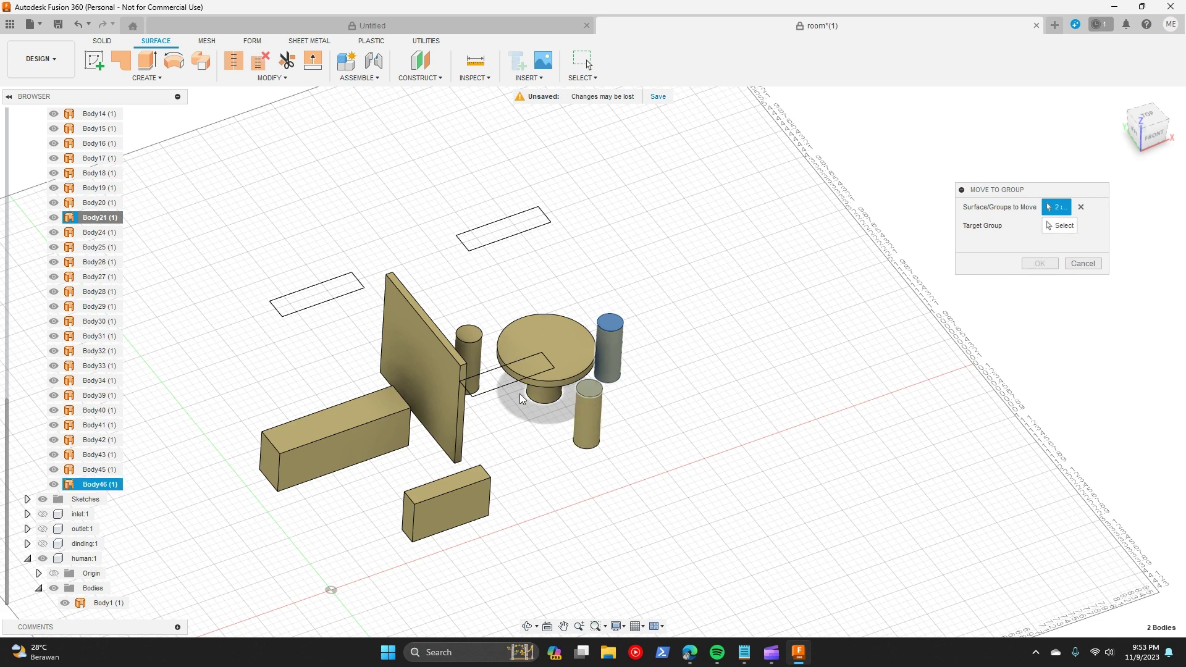
pyautogui.click(471, 339)
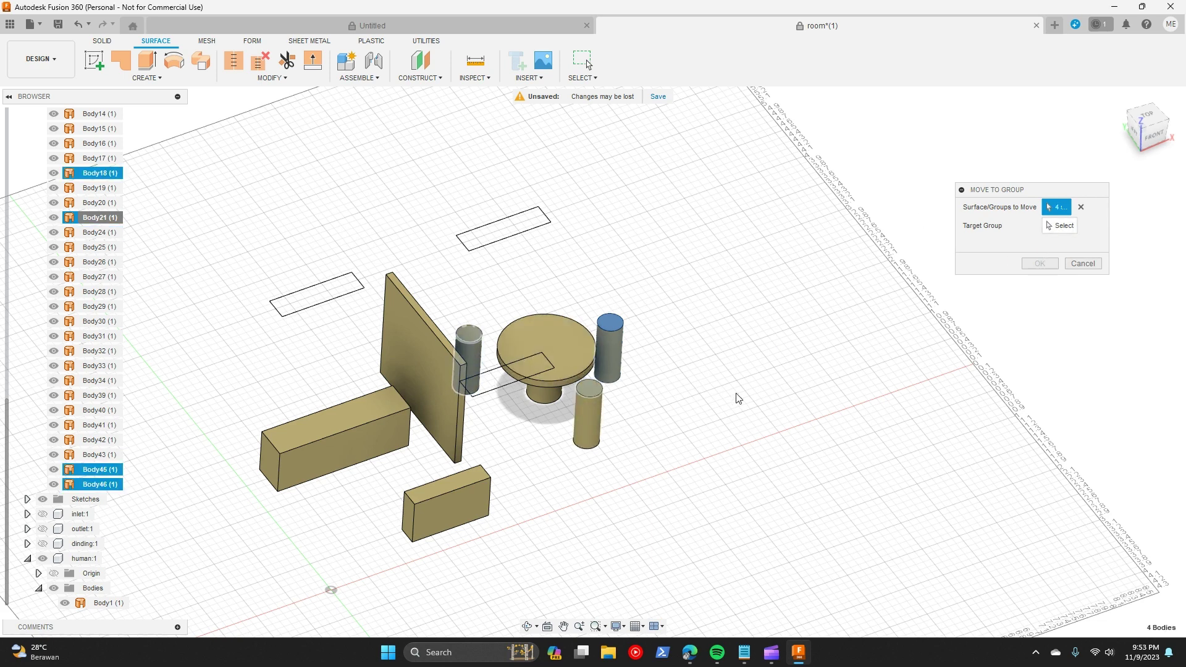
pyautogui.click(1059, 228)
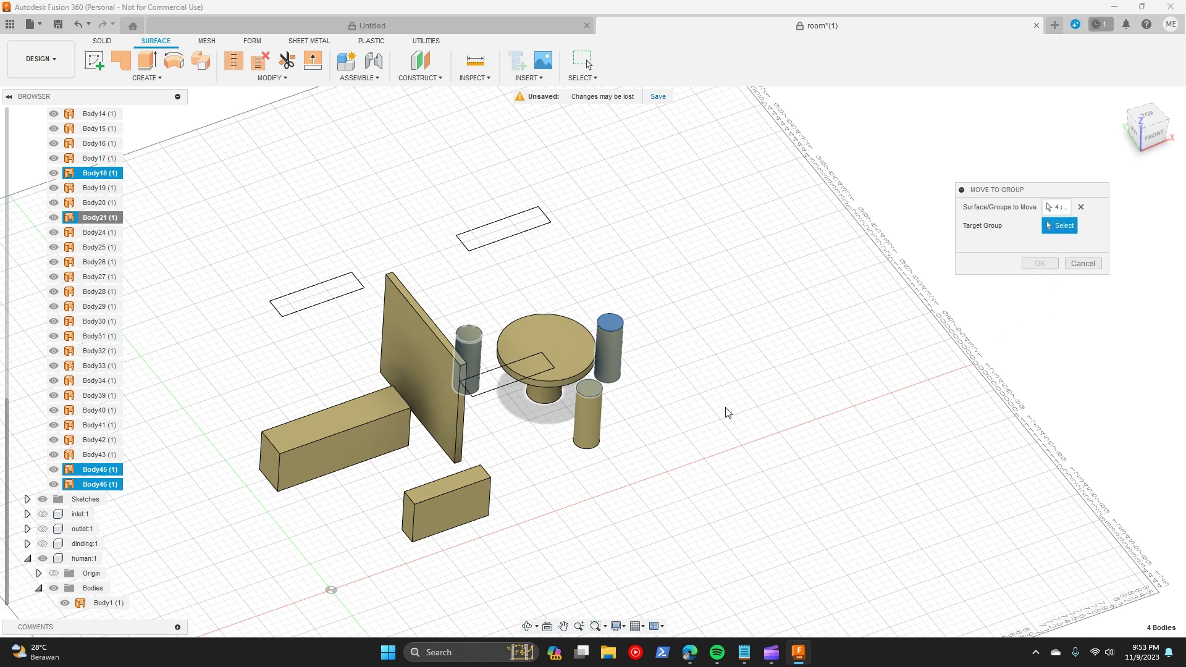
pyautogui.click(93, 588)
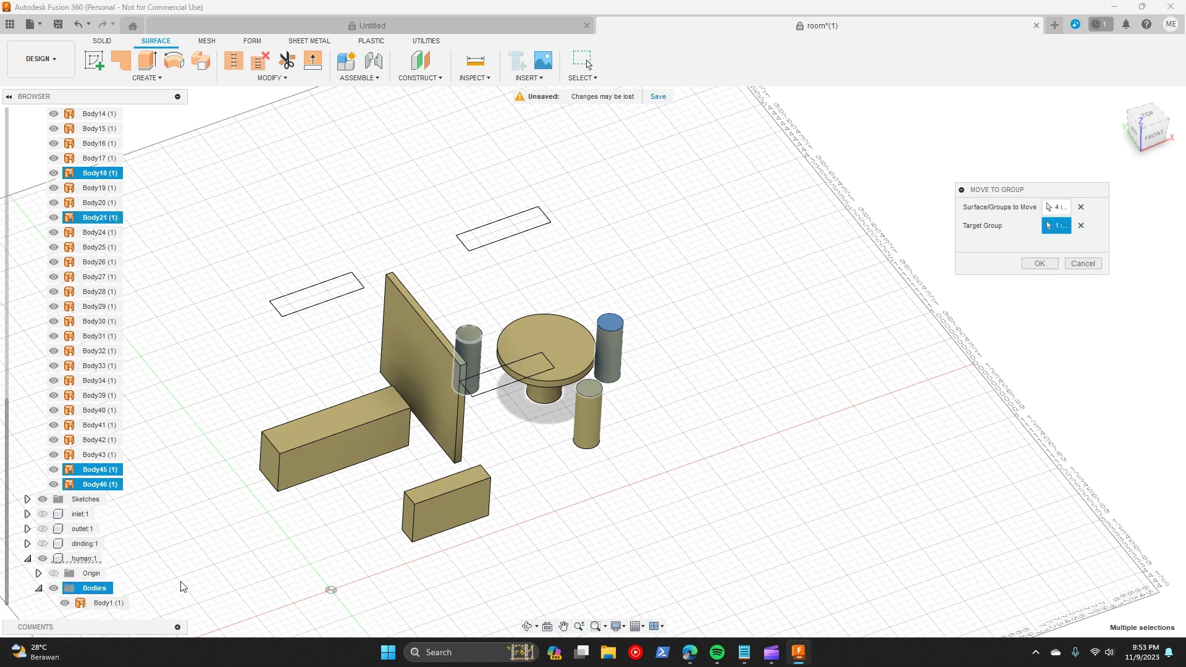
pyautogui.click(1040, 265)
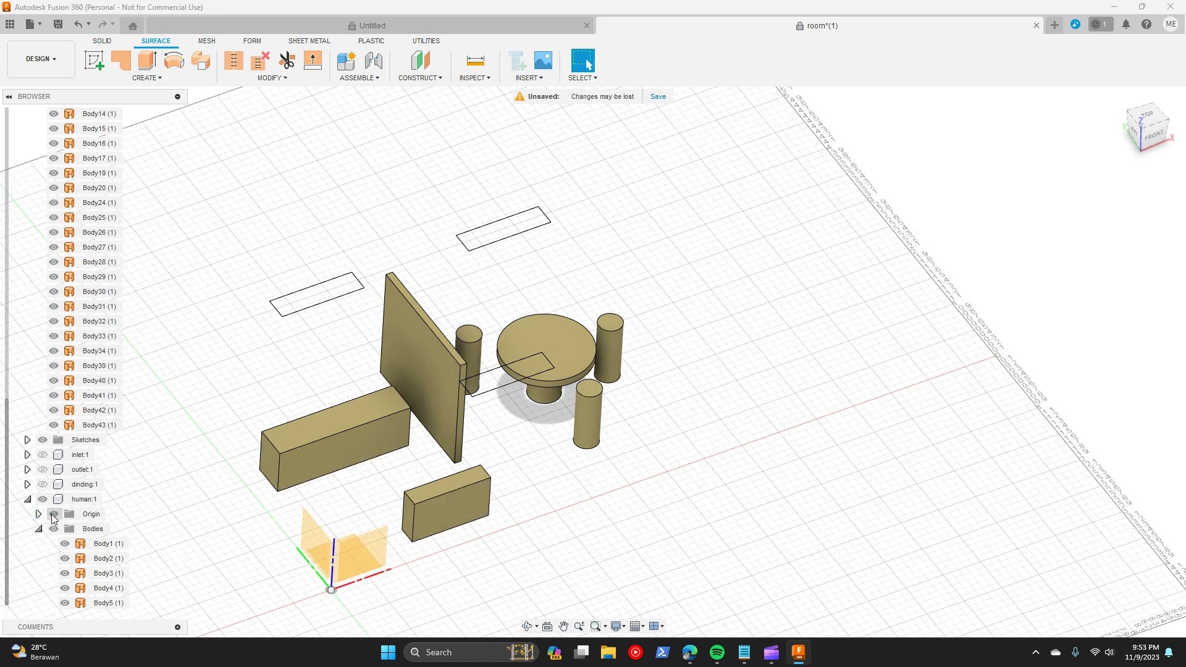
# Step: Collapse the human component and toggle its visibility to check for cylinder surfaces left out of it
pyautogui.click(42, 499)
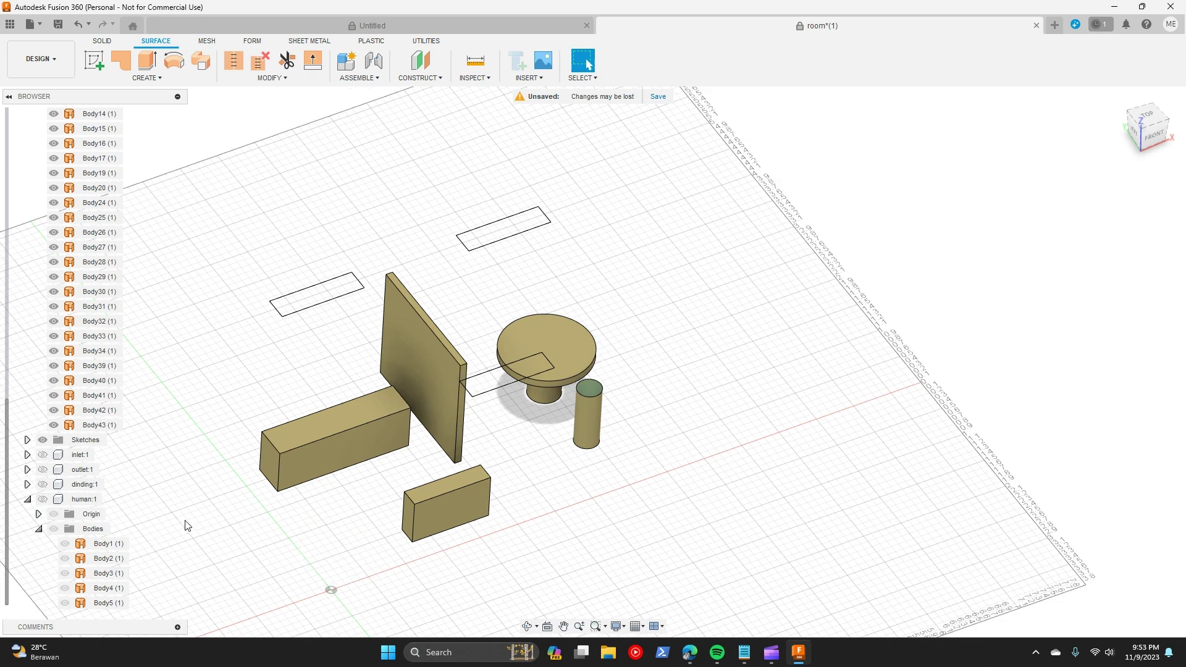
pyautogui.click(27, 500)
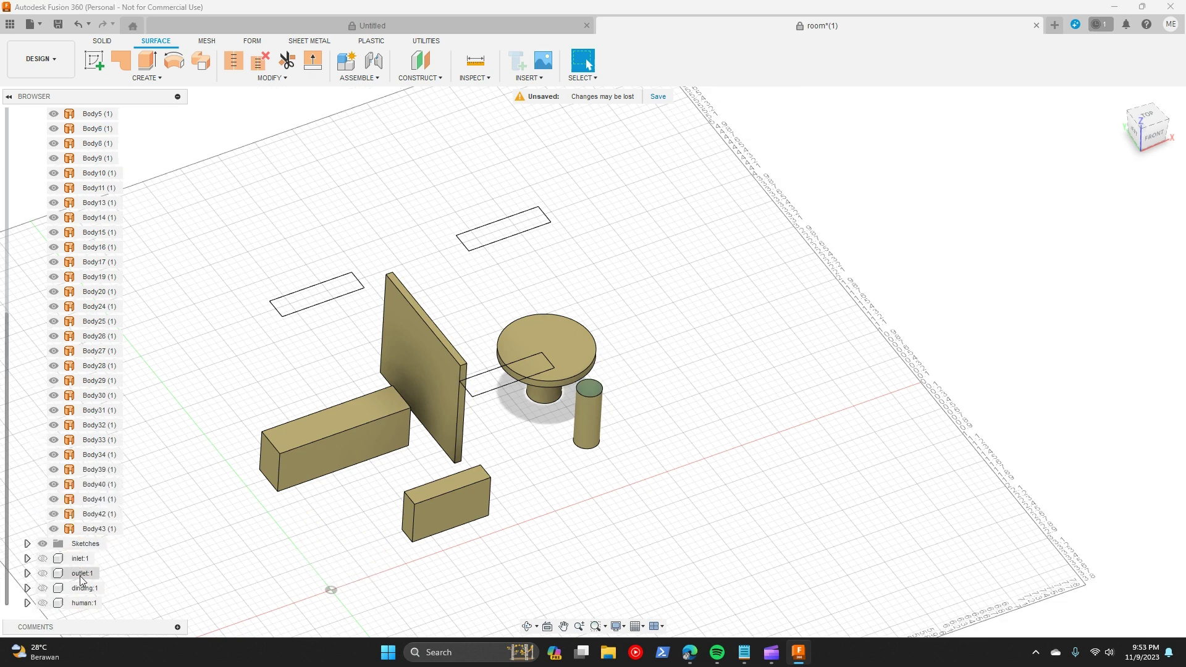
pyautogui.click(43, 603)
pyautogui.click(44, 602)
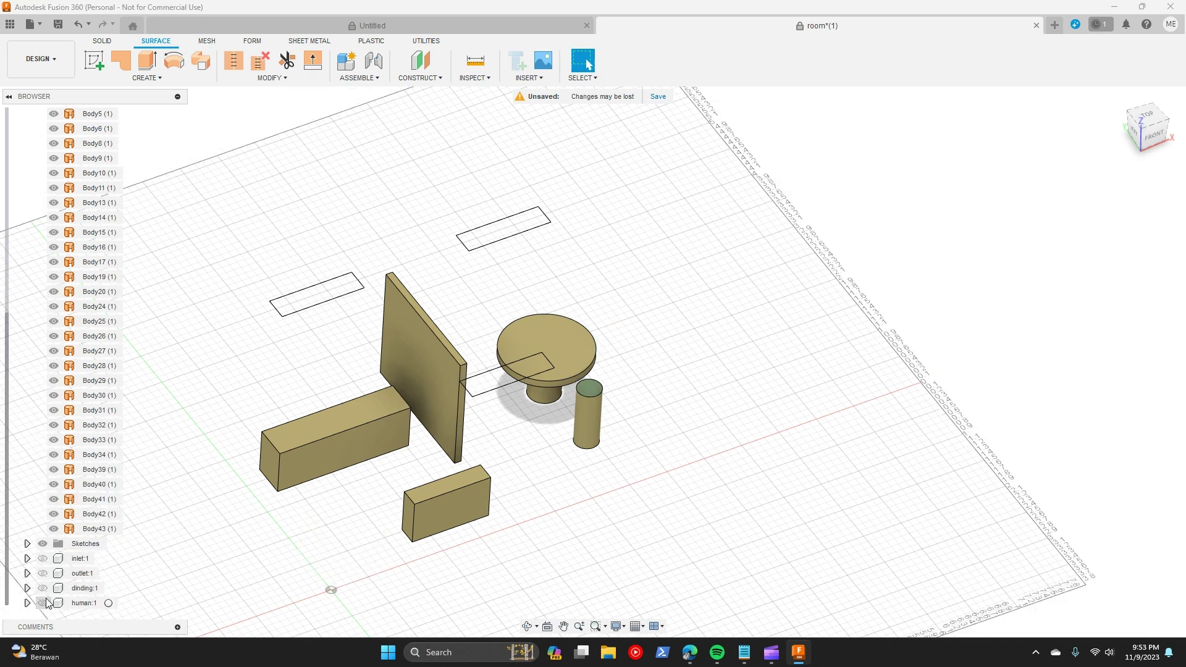
pyautogui.click(43, 603)
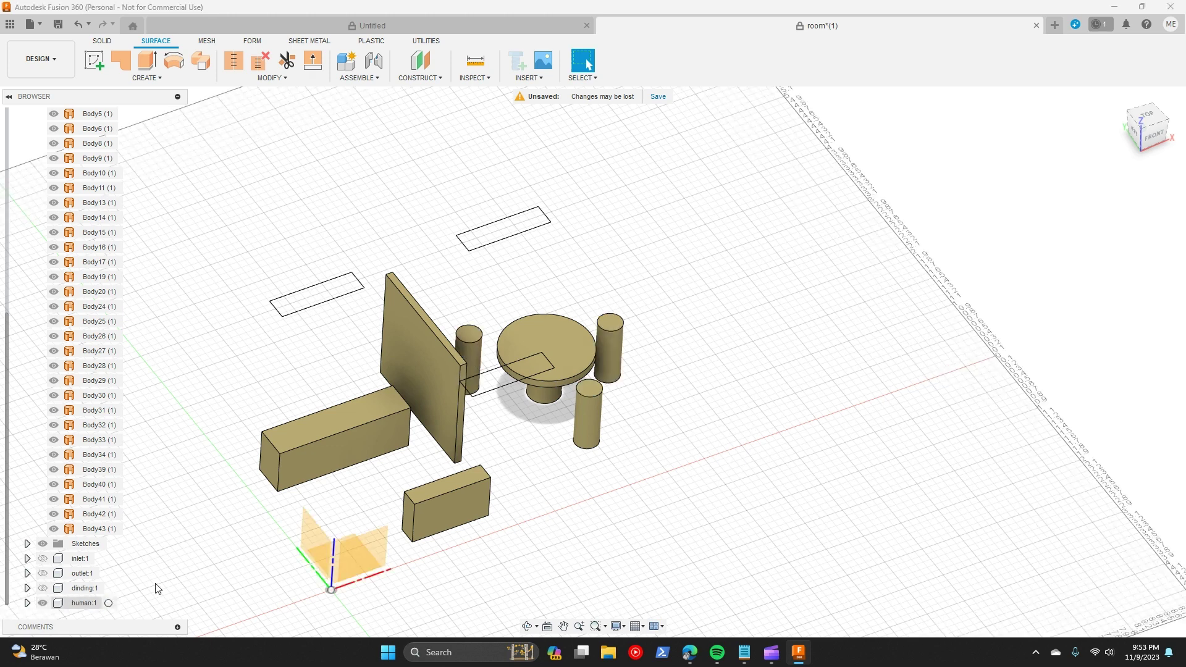
pyautogui.click(43, 602)
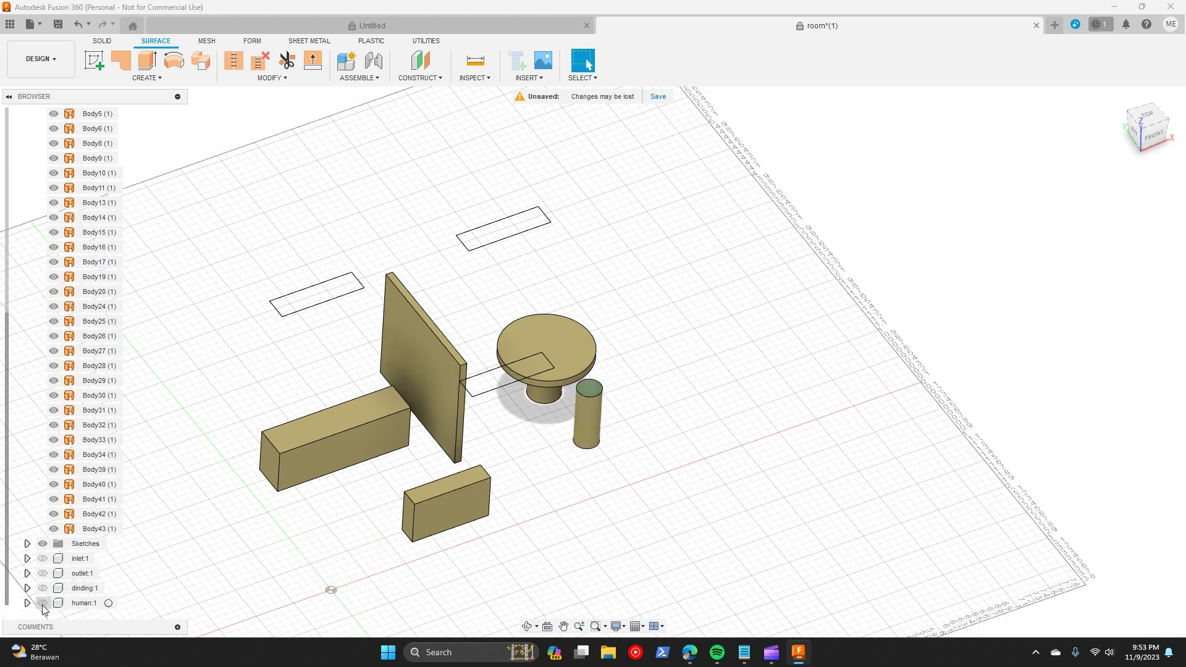
# Step: Move the leftover side surface of the front cylinder into the human component, and hide and collapse that component
pyautogui.click(43, 603)
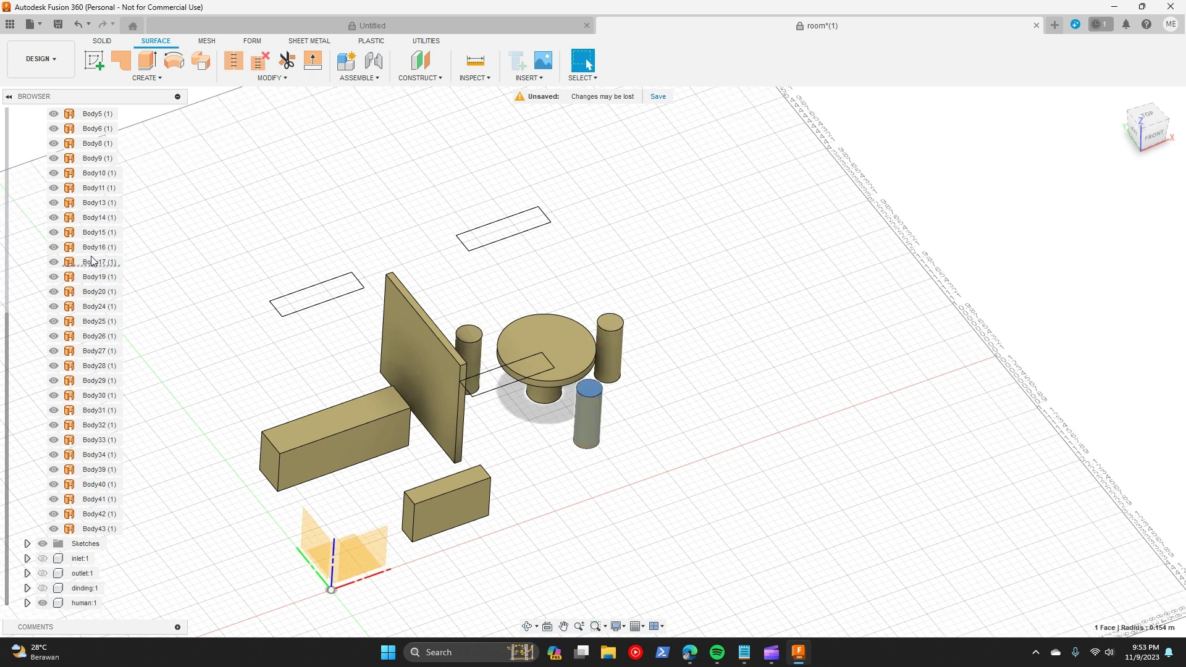
pyautogui.click(28, 603)
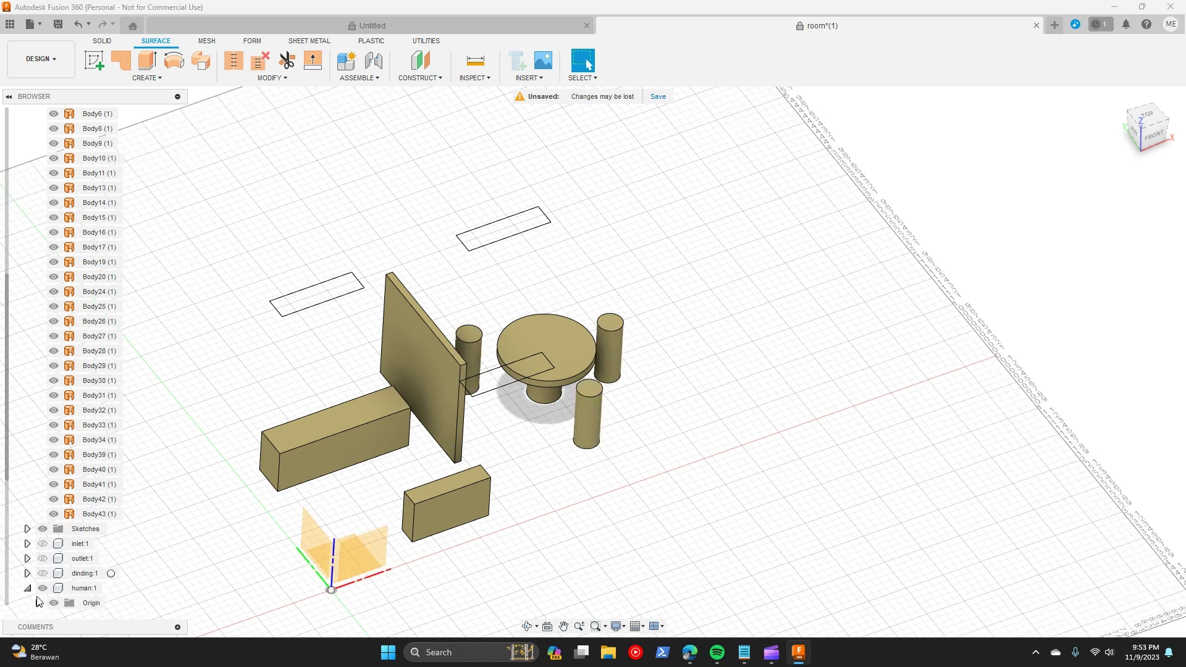
pyautogui.click(38, 603)
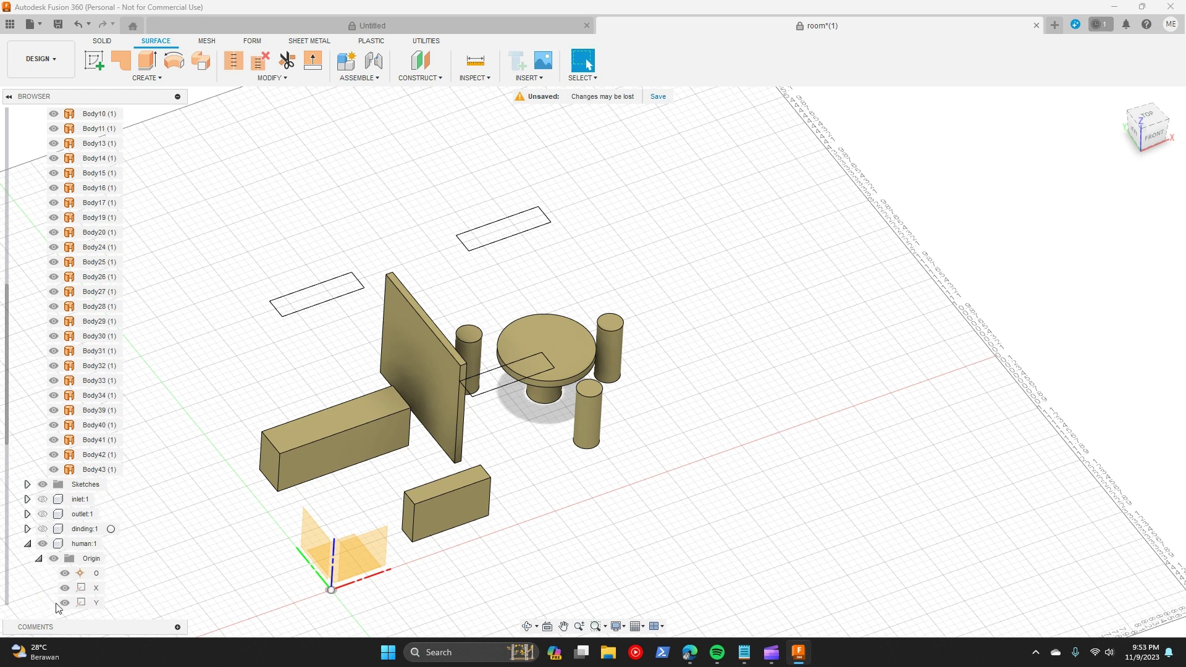
pyautogui.click(38, 558)
pyautogui.click(38, 573)
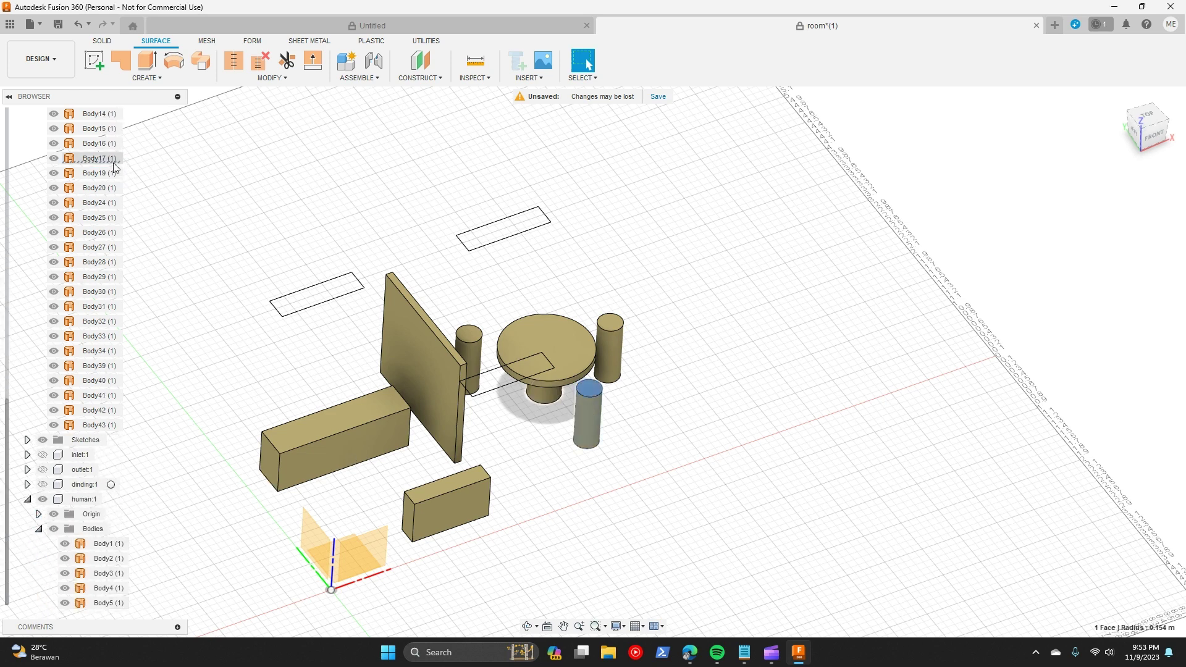
pyautogui.moveTo(110, 158); pyautogui.dragTo(50, 487)
pyautogui.click(42, 484)
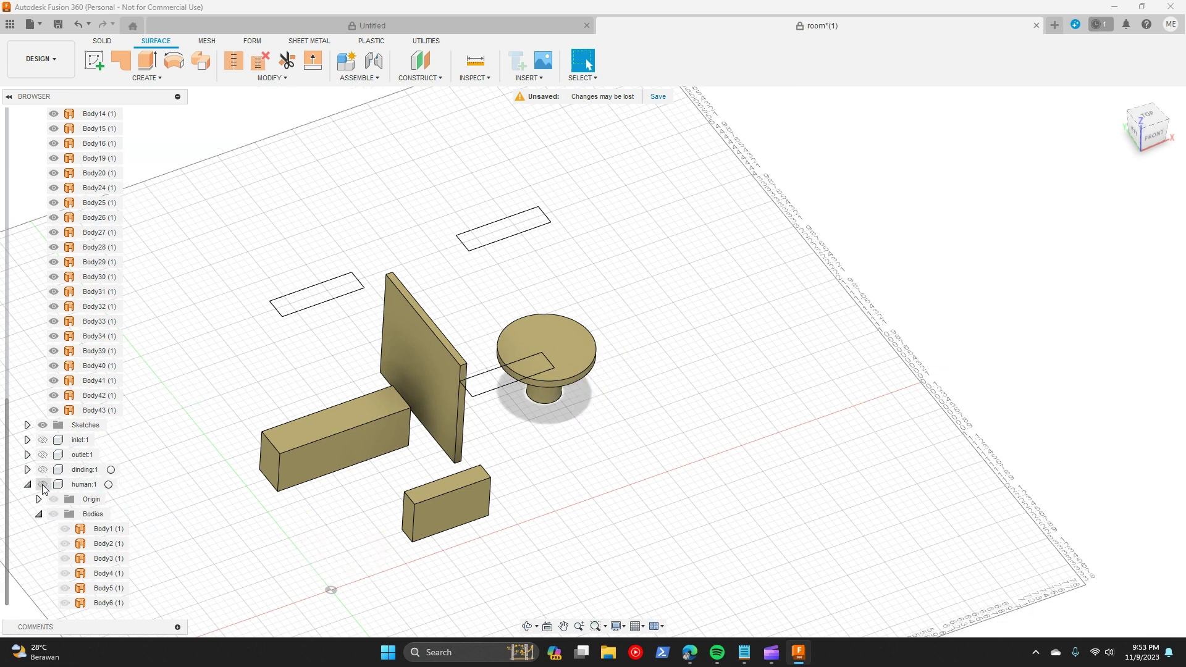
pyautogui.click(27, 486)
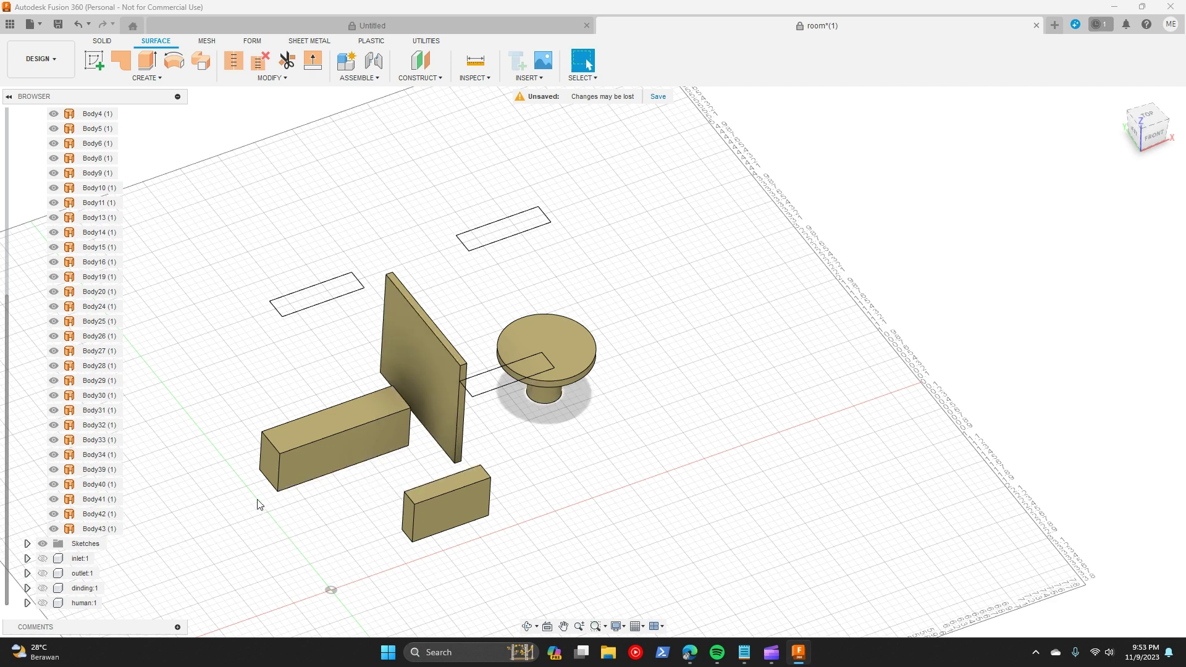
# Step: Create a component from the top surface of the long box beside the partition and name it electronics
pyautogui.click(383, 414)
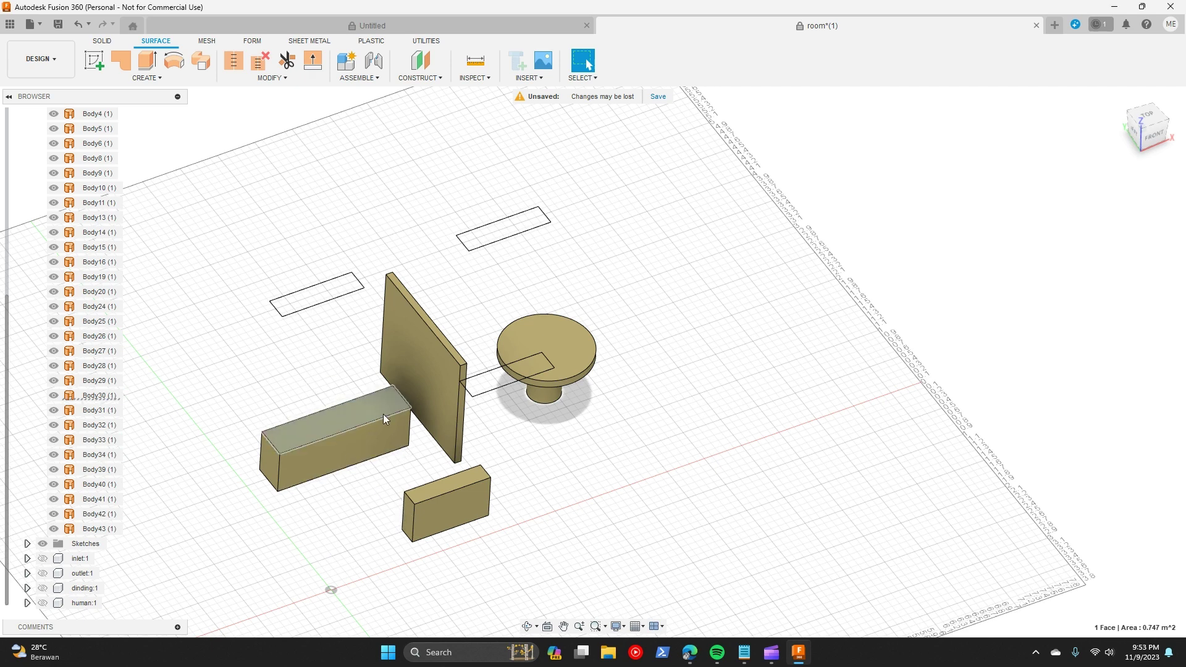
pyautogui.rightClick(102, 398)
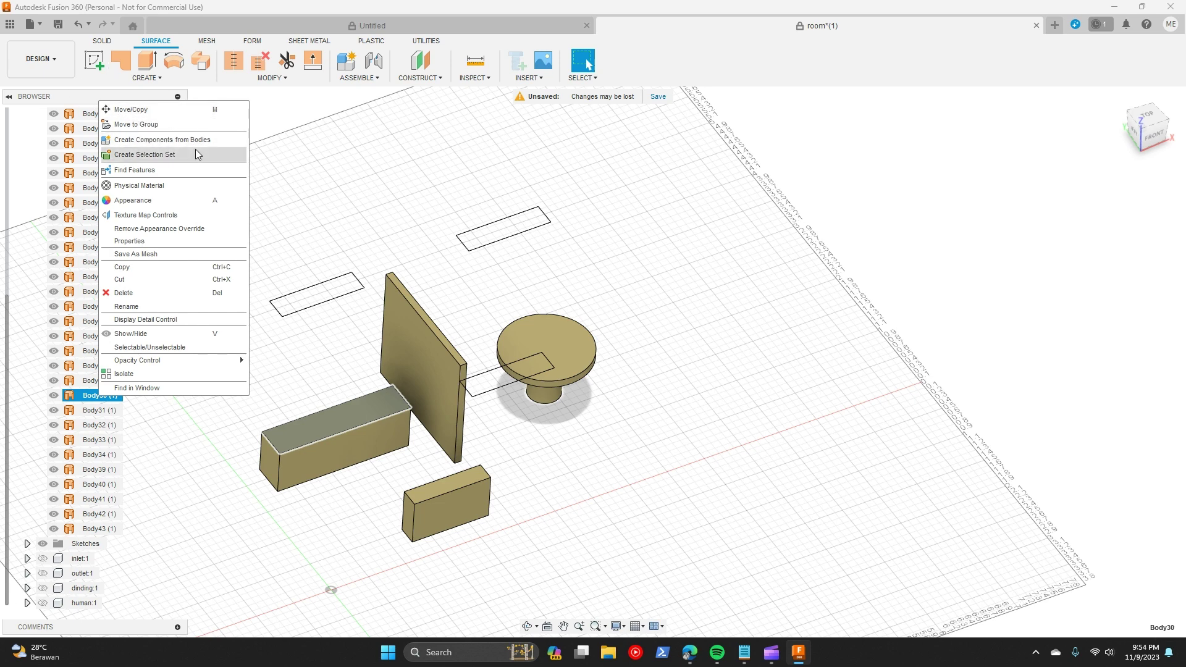
pyautogui.click(165, 141)
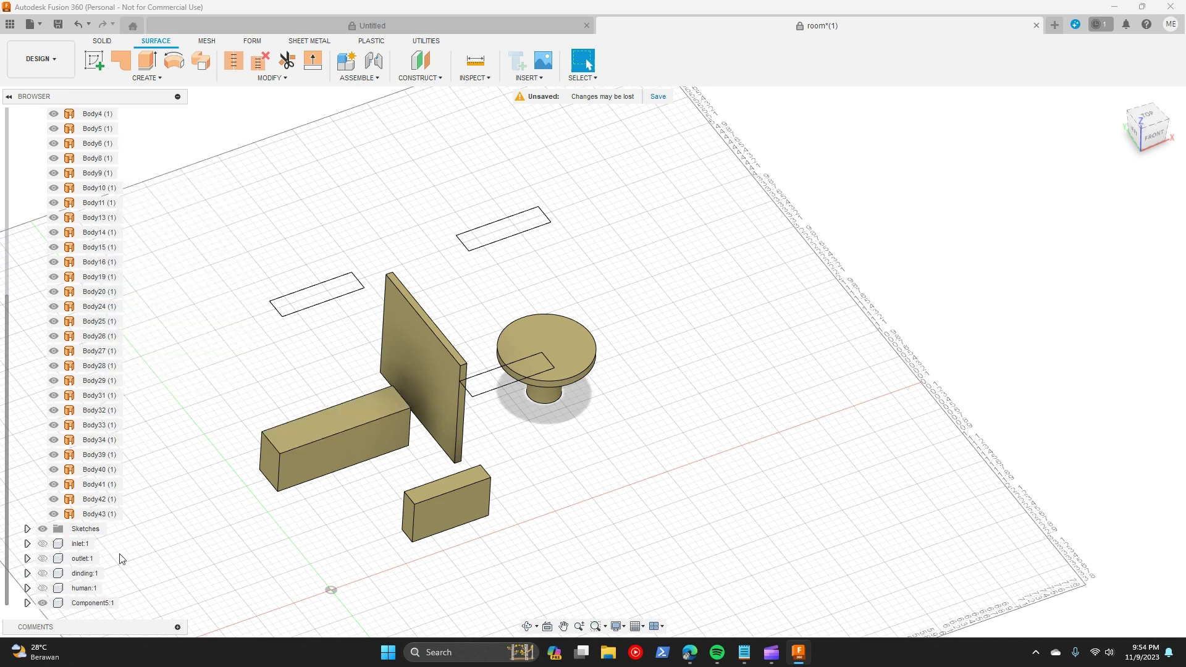
pyautogui.click(72, 605)
pyautogui.click(27, 603)
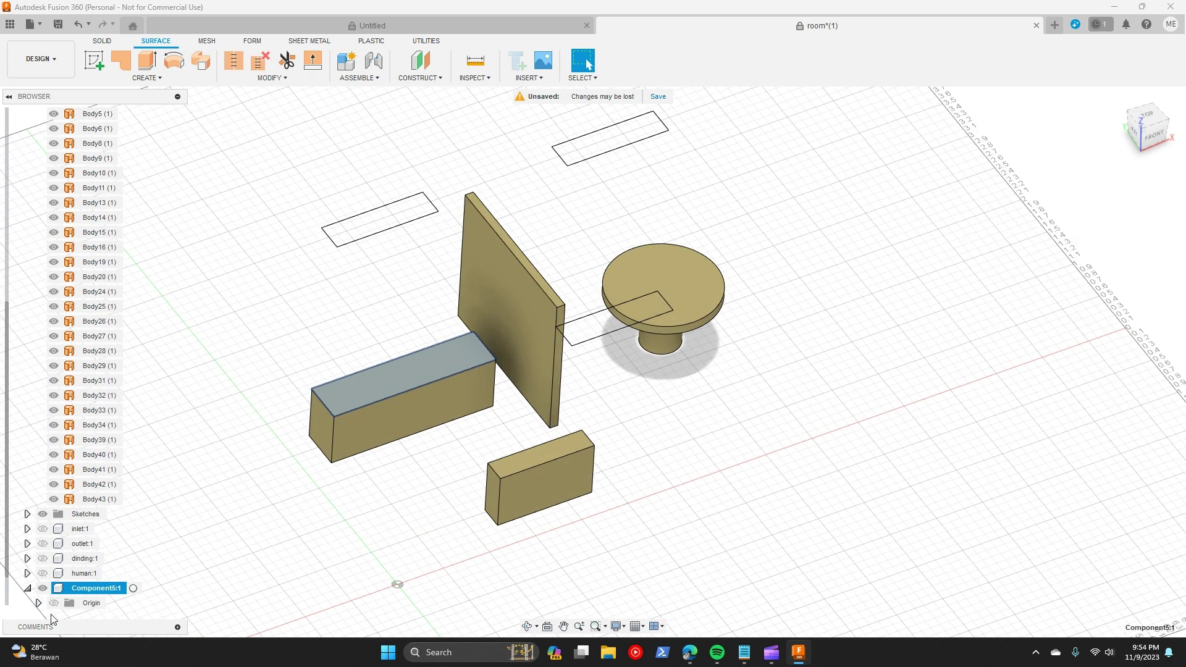
pyautogui.click(39, 603)
pyautogui.click(39, 588)
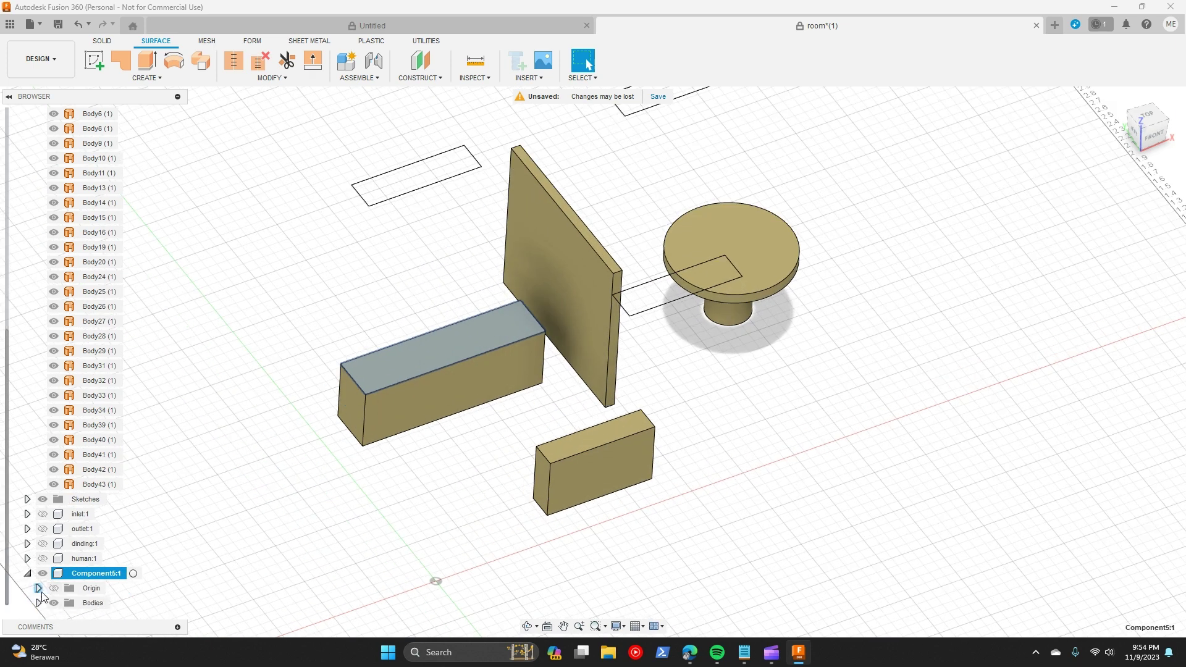
pyautogui.rightClick(85, 574)
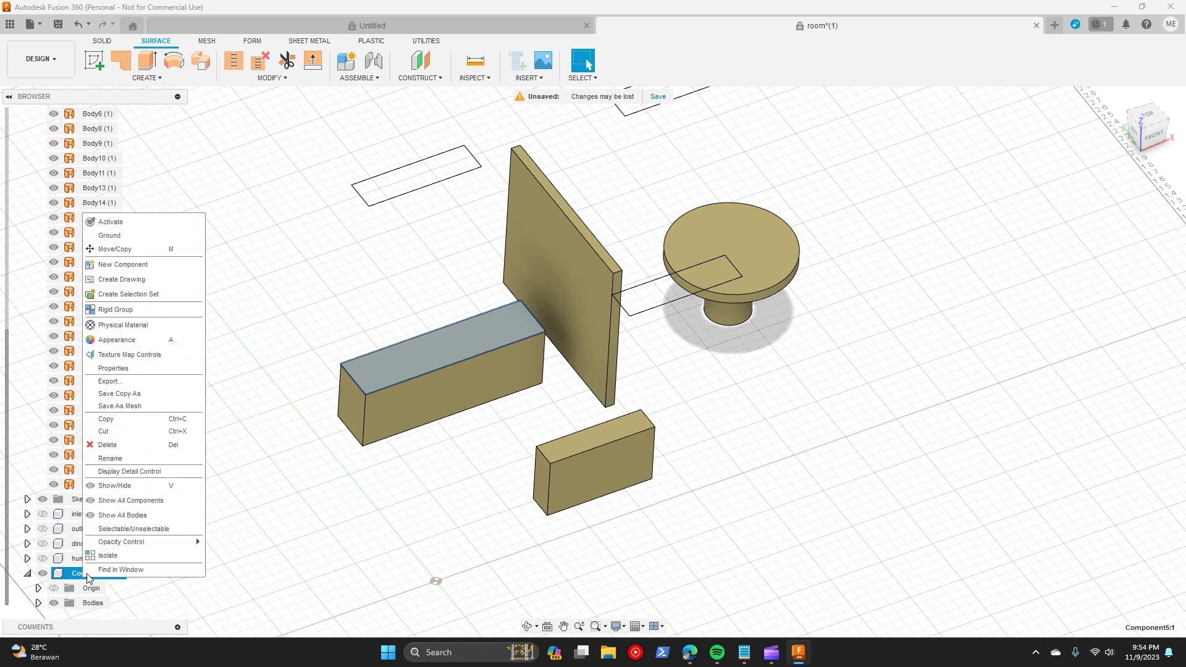
pyautogui.click(133, 457)
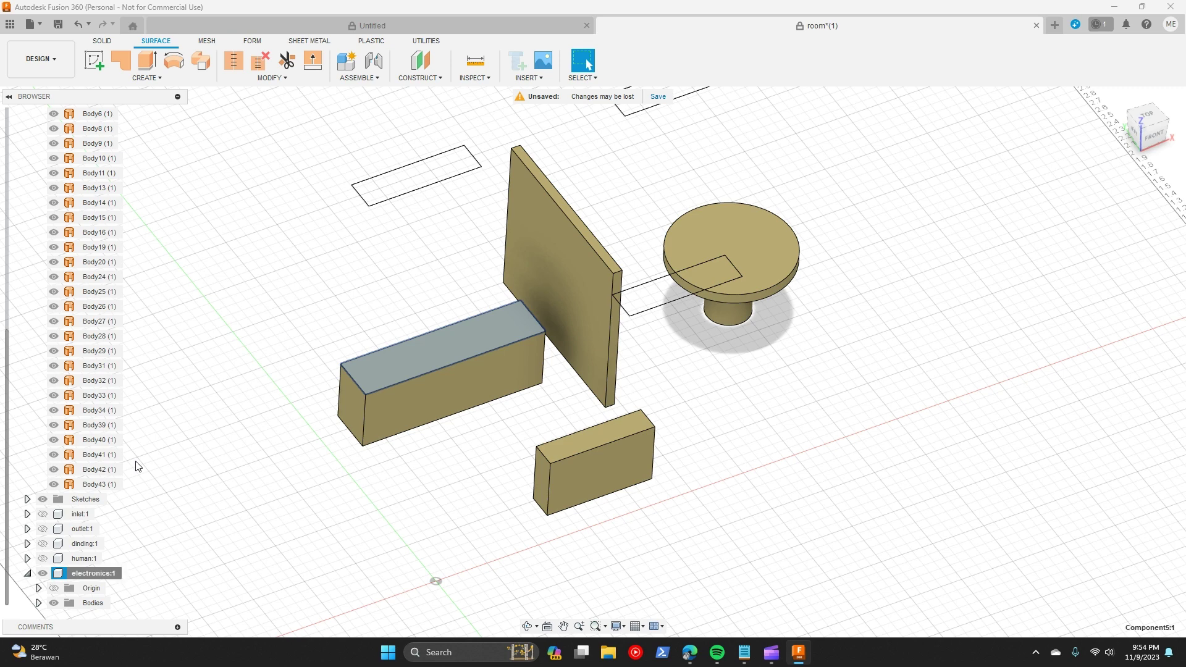
# Step: Move the smaller box's top surface into the electronics component's Bodies group, and collapse and hide that component
pyautogui.click(571, 447)
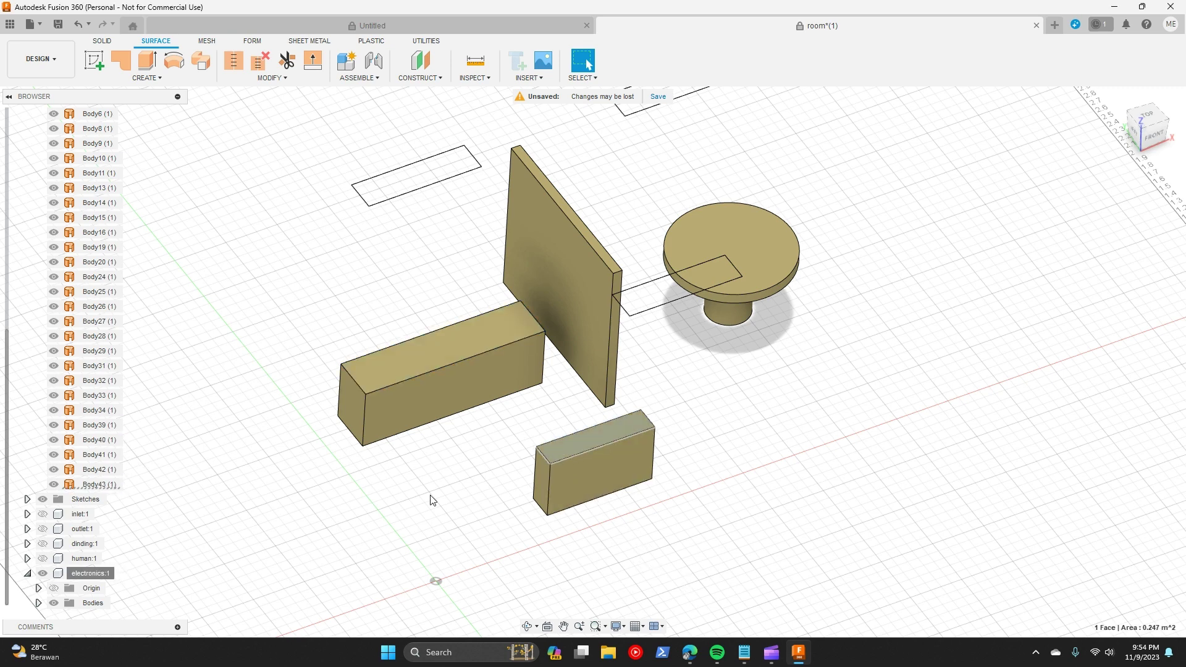
pyautogui.moveTo(87, 483); pyautogui.dragTo(85, 605)
pyautogui.click(28, 574)
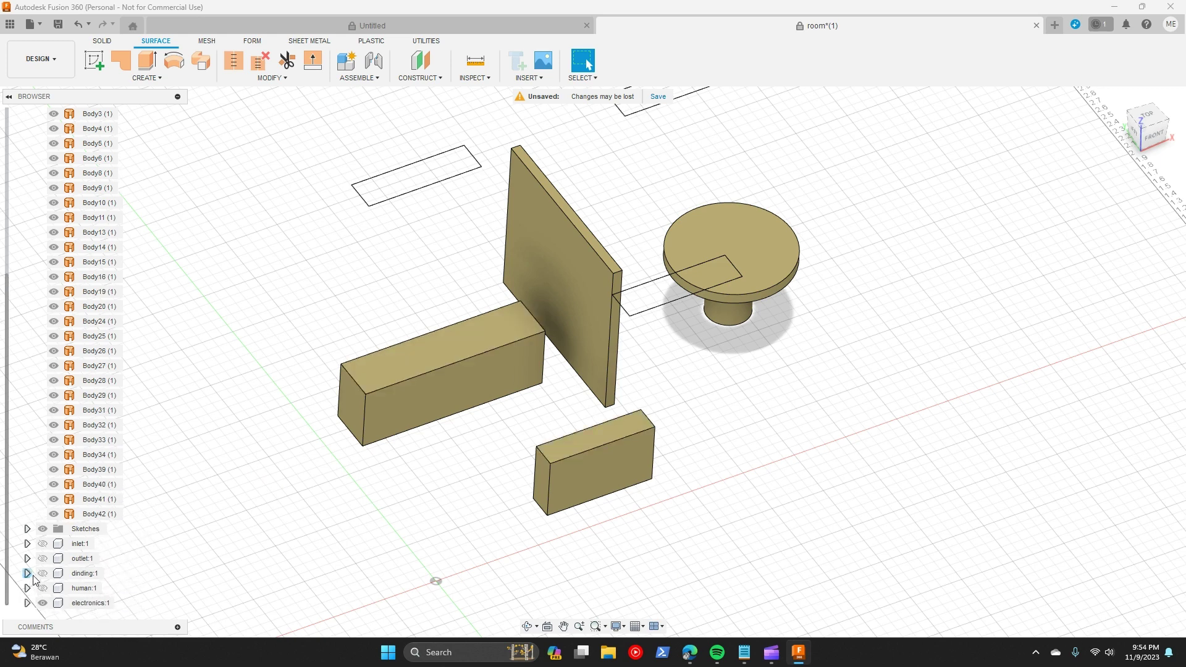
pyautogui.click(43, 603)
# Step: Delete all the leftover thin surfaces at the three vent outlines above the furniture
pyautogui.scroll(-2, 312, 473)
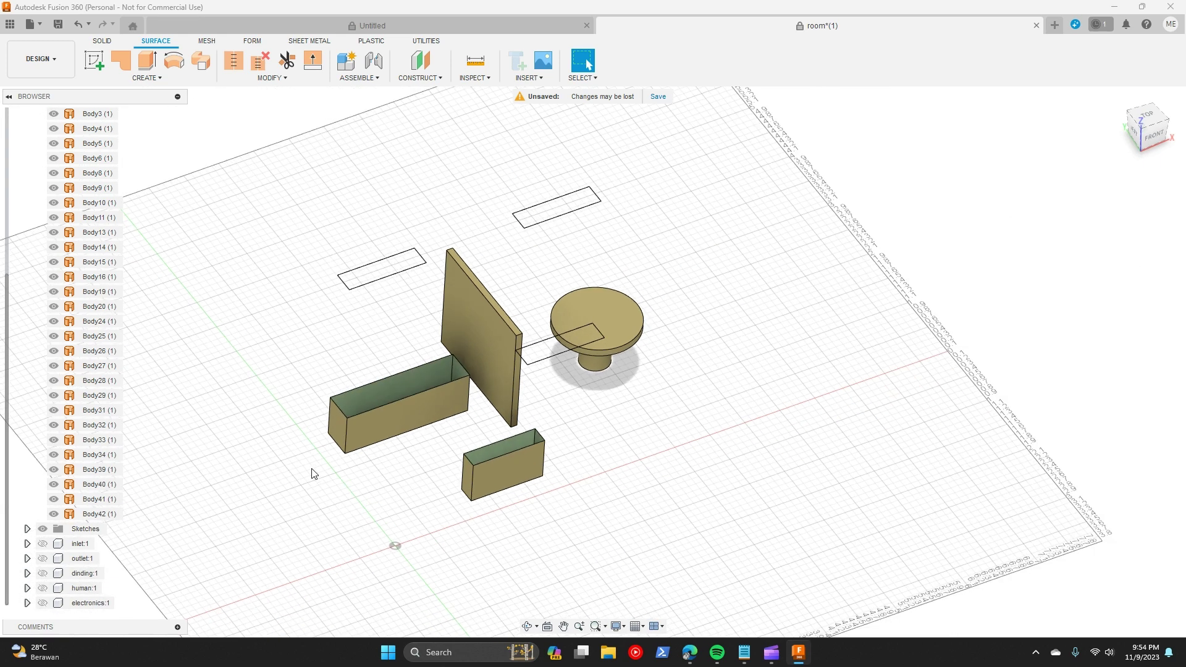
pyautogui.scroll(-1, 421, 519)
pyautogui.scroll(4, 498, 416)
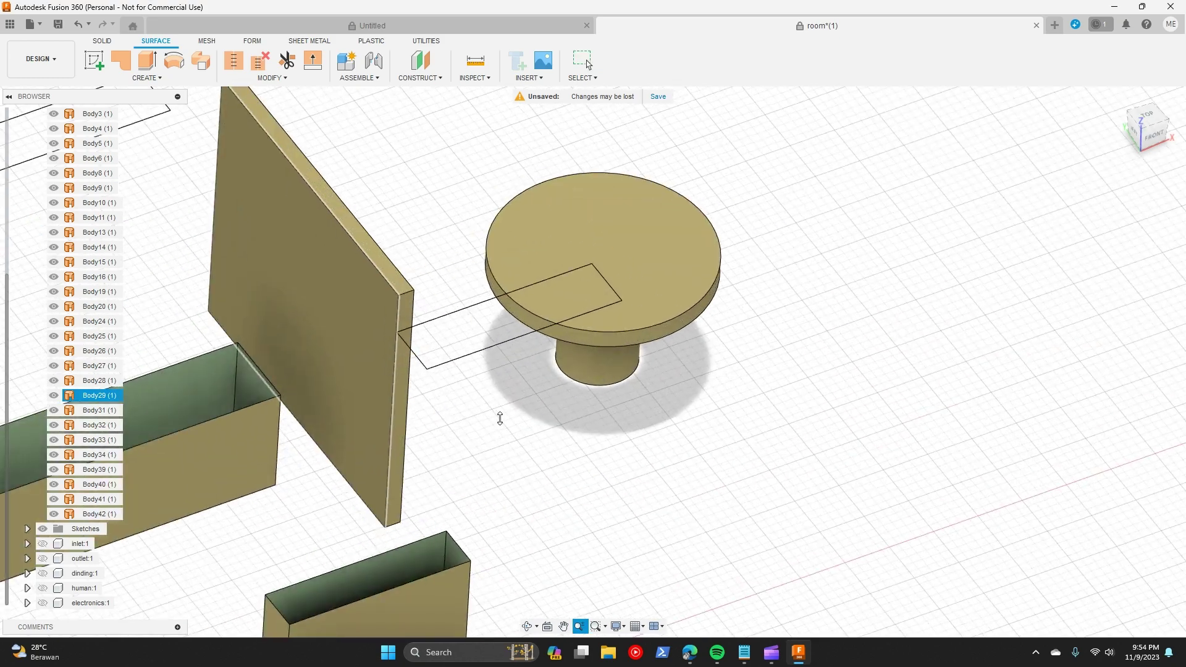
pyautogui.scroll(-2, 501, 372)
pyautogui.moveTo(501, 372); pyautogui.dragTo(416, 342)
pyautogui.moveTo(410, 344)
pyautogui.mouseDown()
pyautogui.moveTo(402, 327)
pyautogui.moveTo(402, 336)
pyautogui.mouseUp()
pyautogui.press('Escape')
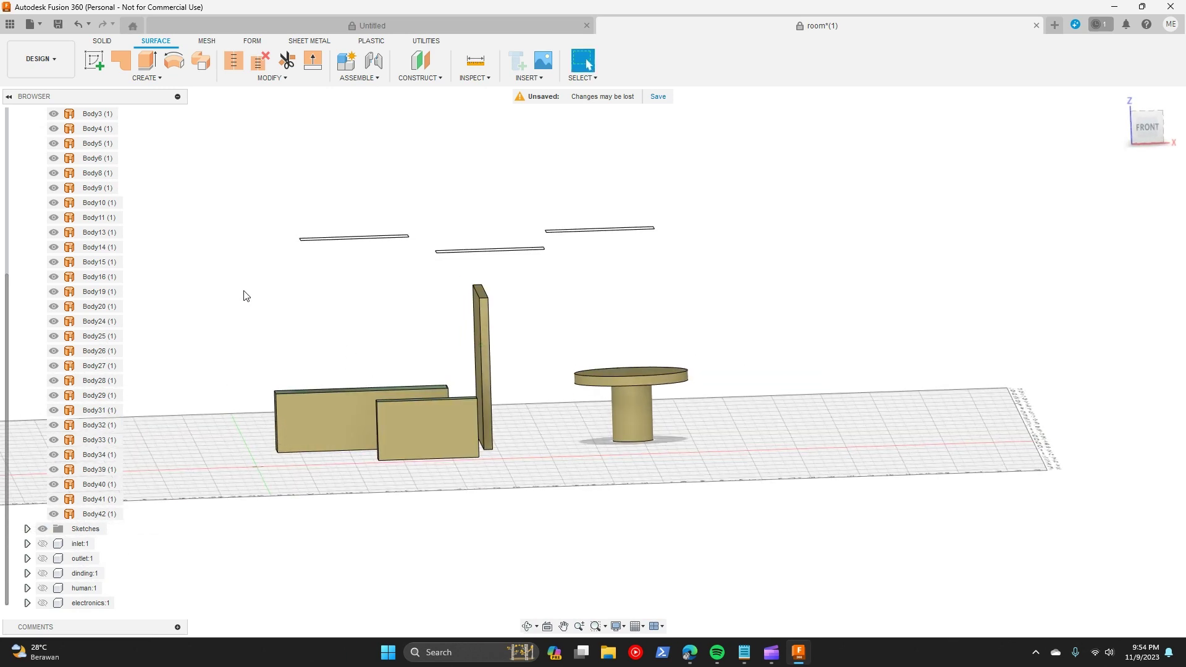
pyautogui.moveTo(235, 292); pyautogui.dragTo(326, 332)
pyautogui.scroll(3, 86, 502)
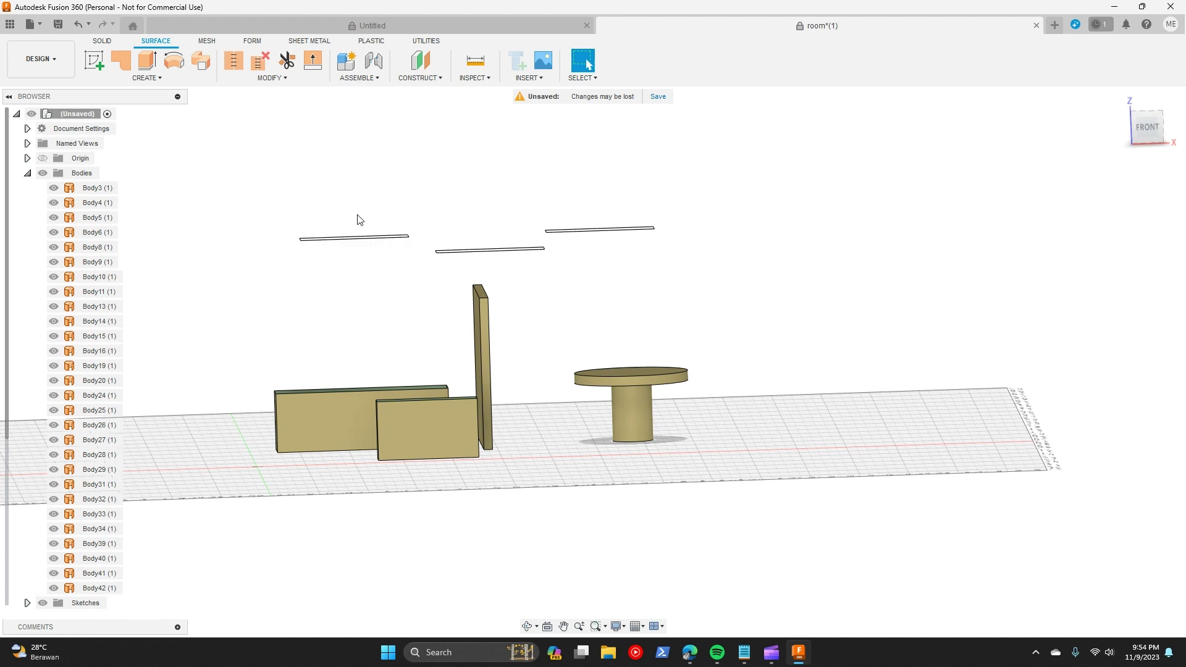
pyautogui.moveTo(396, 215)
pyautogui.mouseDown()
pyautogui.moveTo(391, 202)
pyautogui.moveTo(383, 209)
pyautogui.mouseUp()
pyautogui.moveTo(264, 203); pyautogui.dragTo(707, 272)
pyautogui.press('Delete')
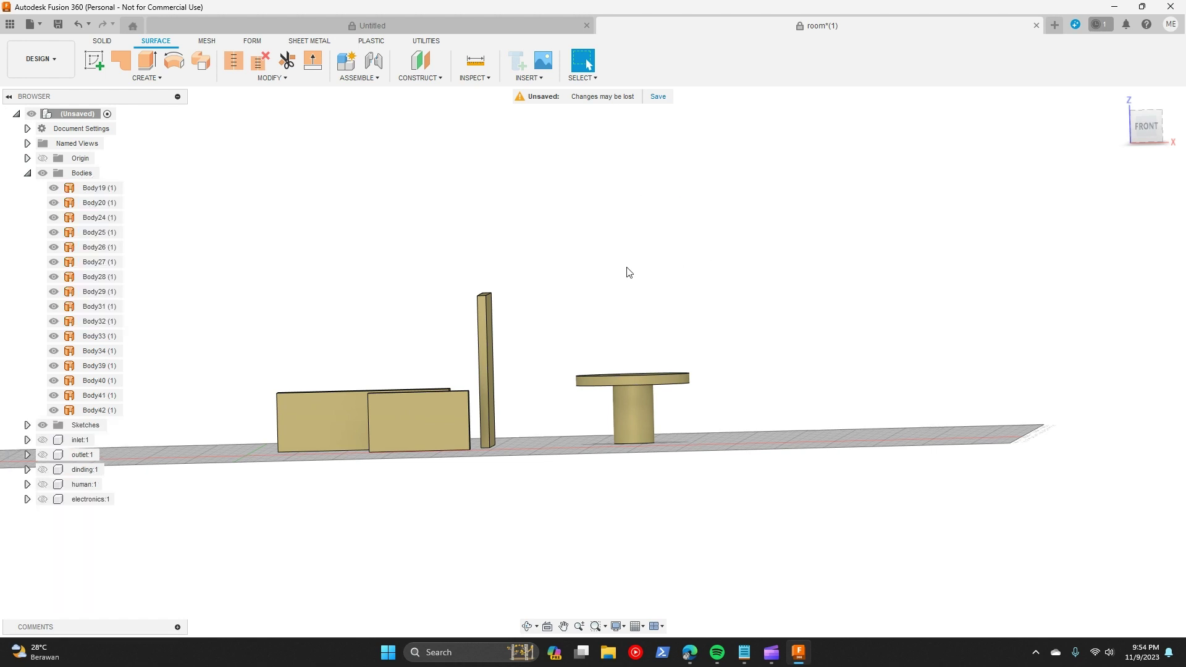
# Step: Create a component from the side surface of the round table's leg and name it tembok
pyautogui.moveTo(328, 452)
pyautogui.mouseDown()
pyautogui.moveTo(346, 482)
pyautogui.moveTo(325, 472)
pyautogui.mouseUp()
pyautogui.press('Escape')
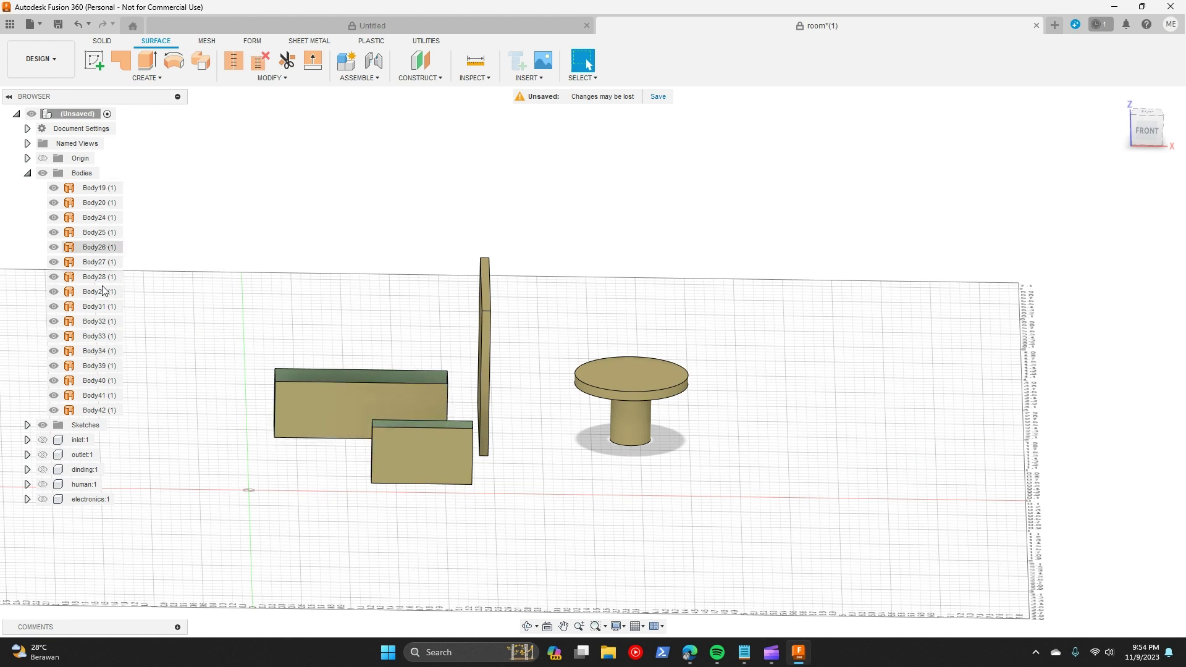
pyautogui.click(99, 187)
pyautogui.rightClick(103, 192)
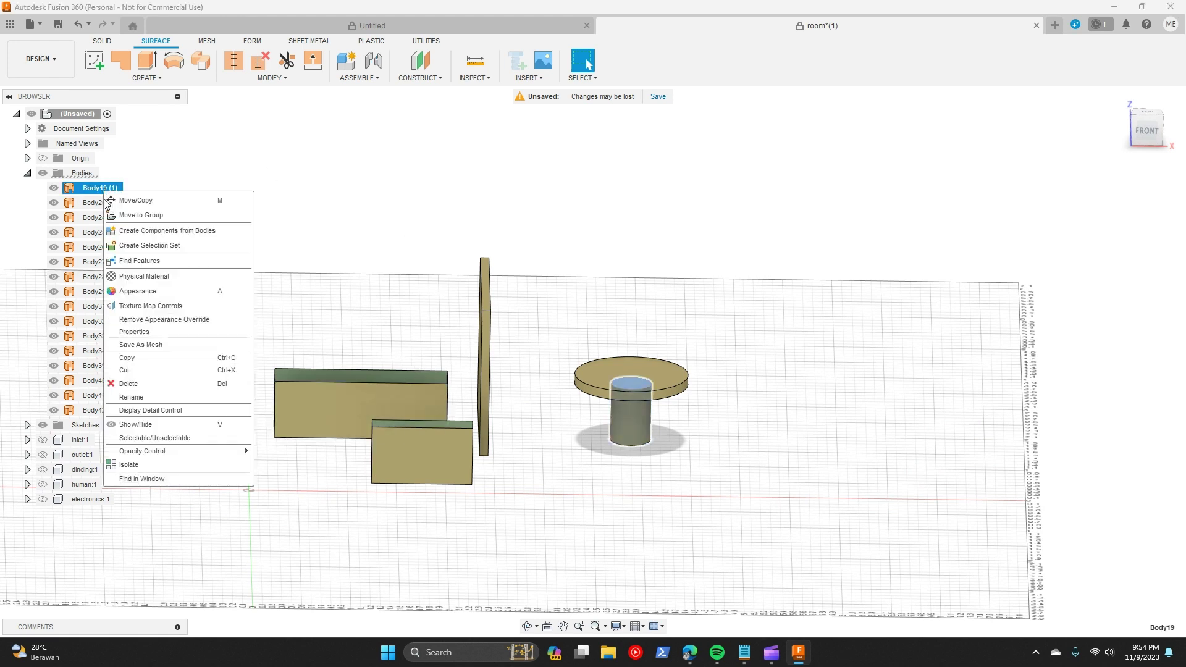
pyautogui.click(172, 231)
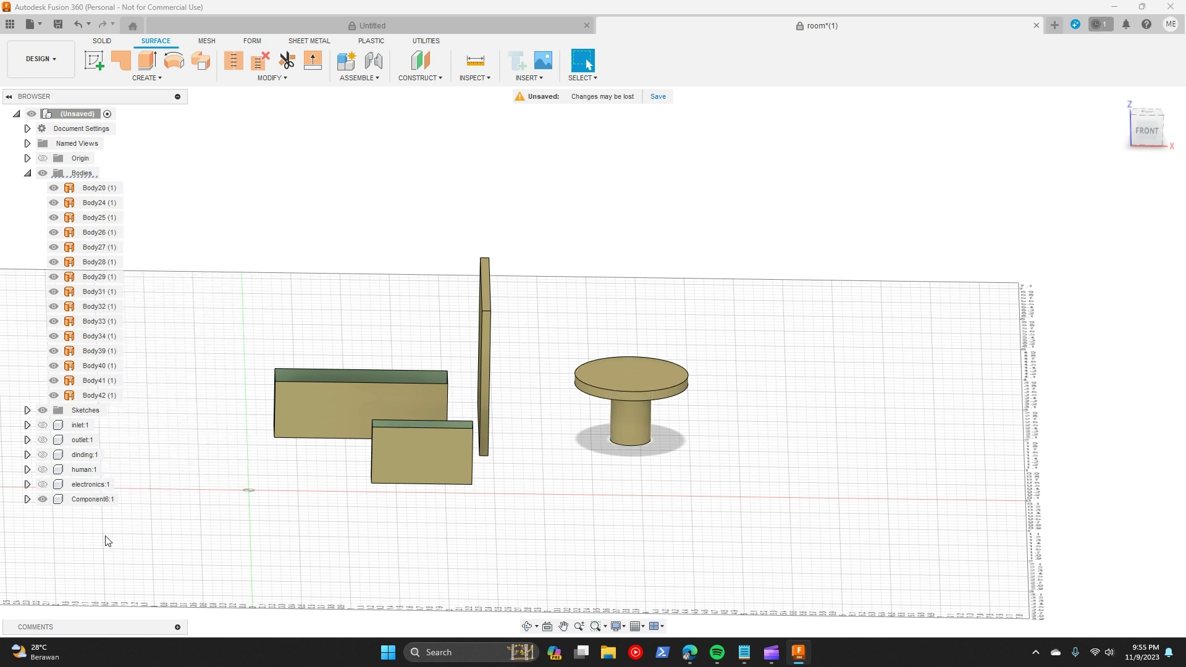
pyautogui.click(94, 501)
pyautogui.rightClick(91, 503)
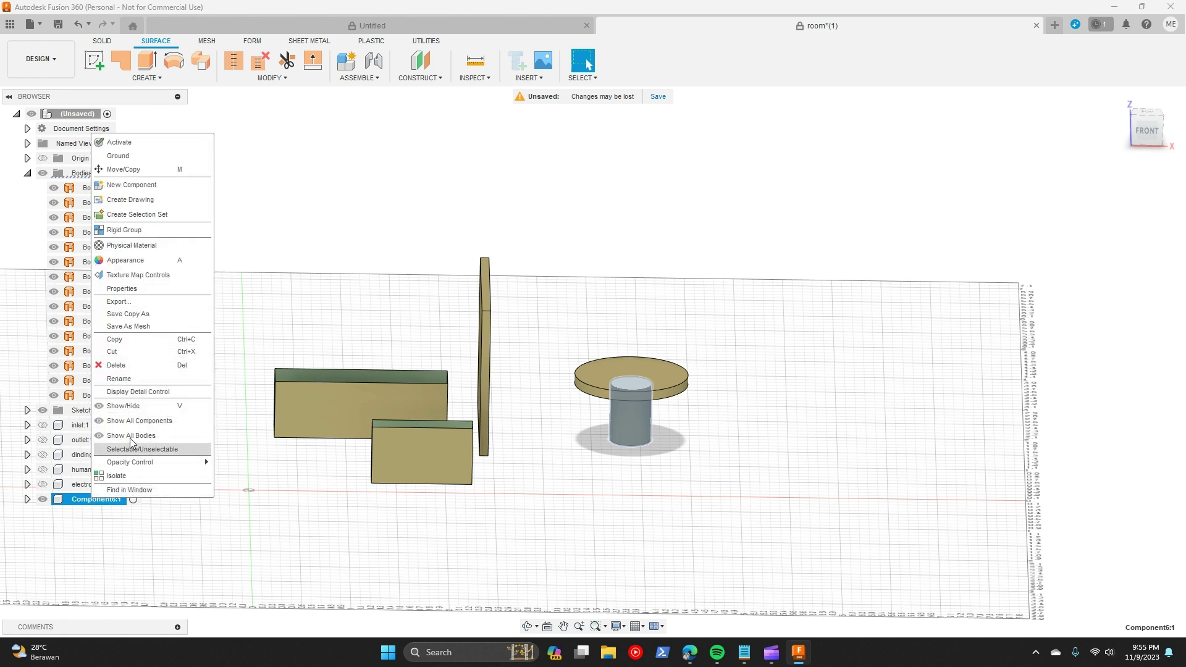
pyautogui.click(132, 379)
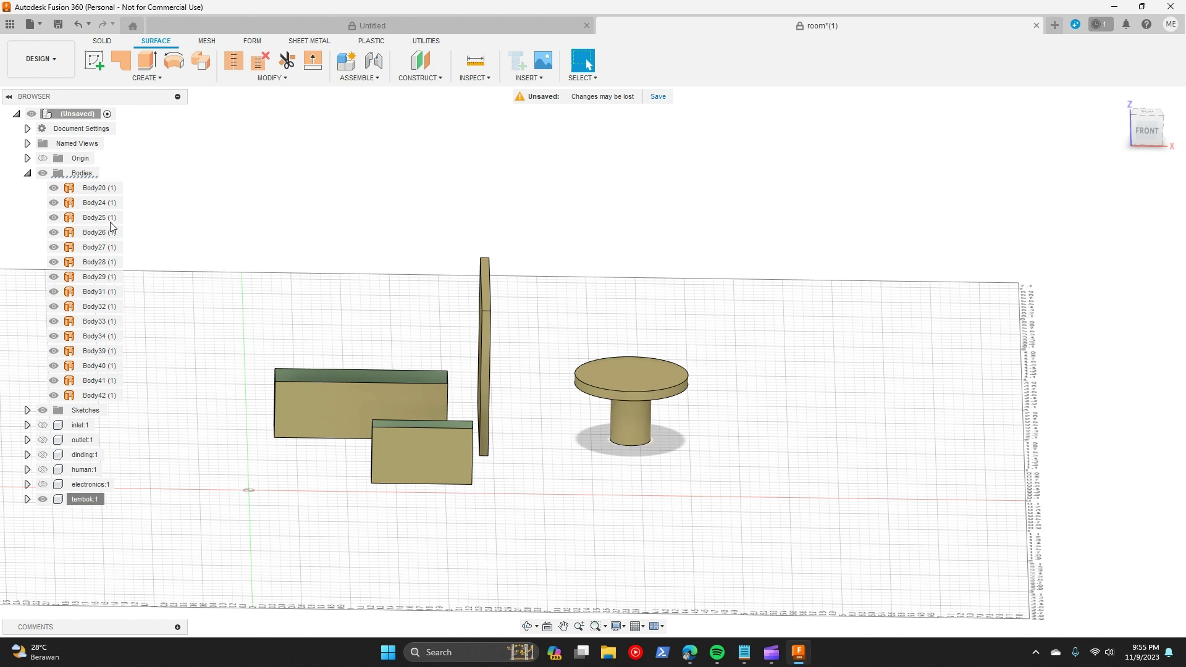
# Step: Move all the remaining loose surface bodies, Body20 through Body42, into the tembok component's Bodies group
pyautogui.click(99, 187)
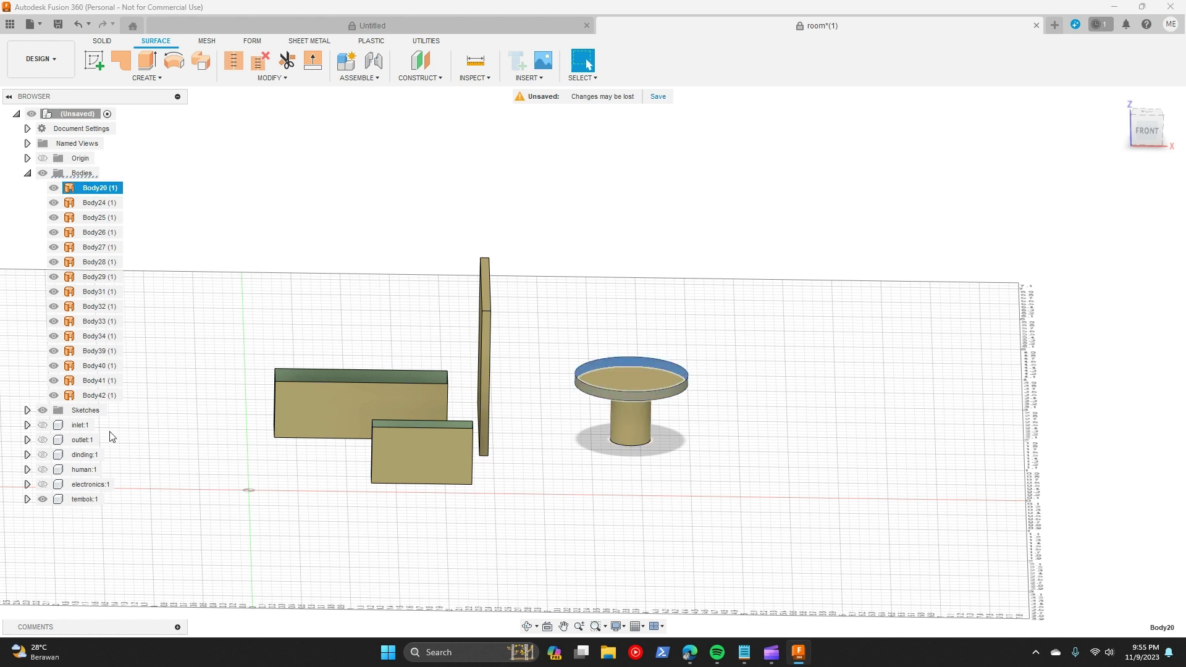
pyautogui.keyDown('shift'); pyautogui.click(104, 395); pyautogui.keyUp('shift')
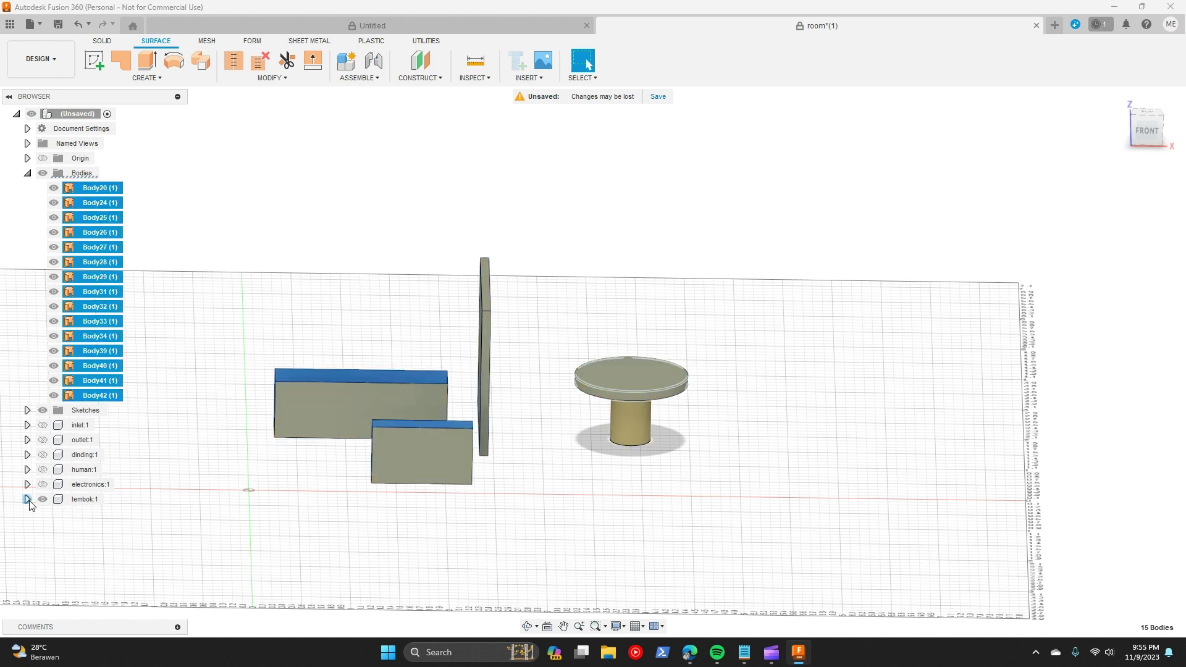
pyautogui.click(27, 499)
pyautogui.moveTo(102, 396); pyautogui.dragTo(96, 530)
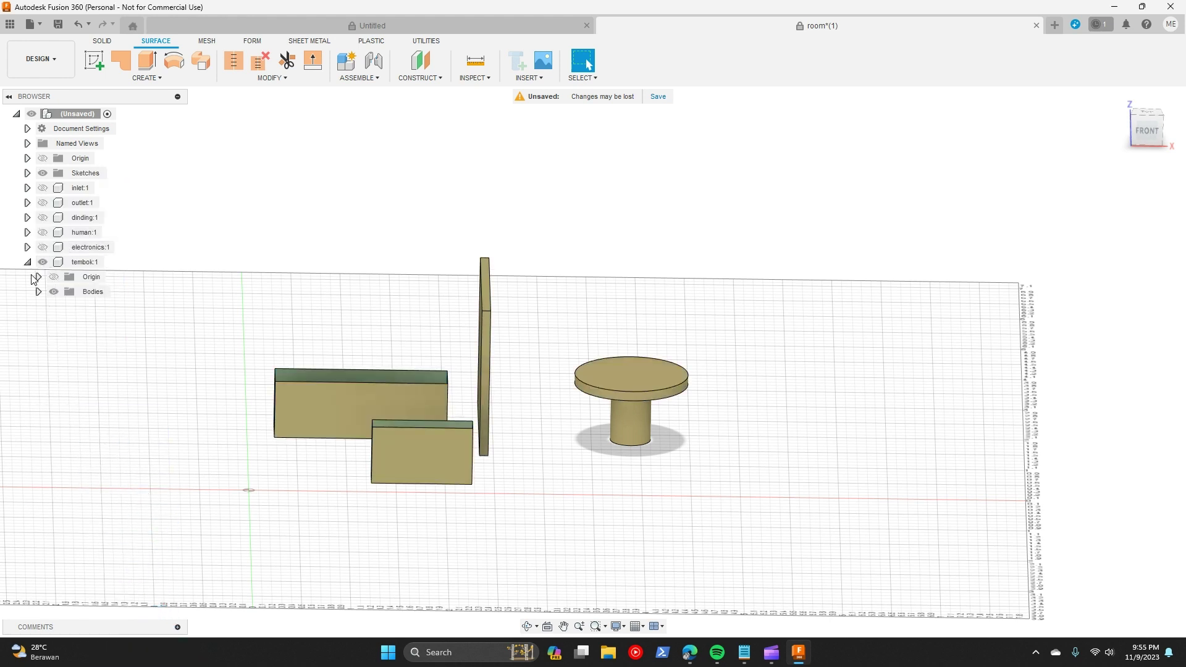
# Step: Hide the tembok component to check for leftover surfaces, and make all six components visible again with tembok collapsed
pyautogui.click(80, 261)
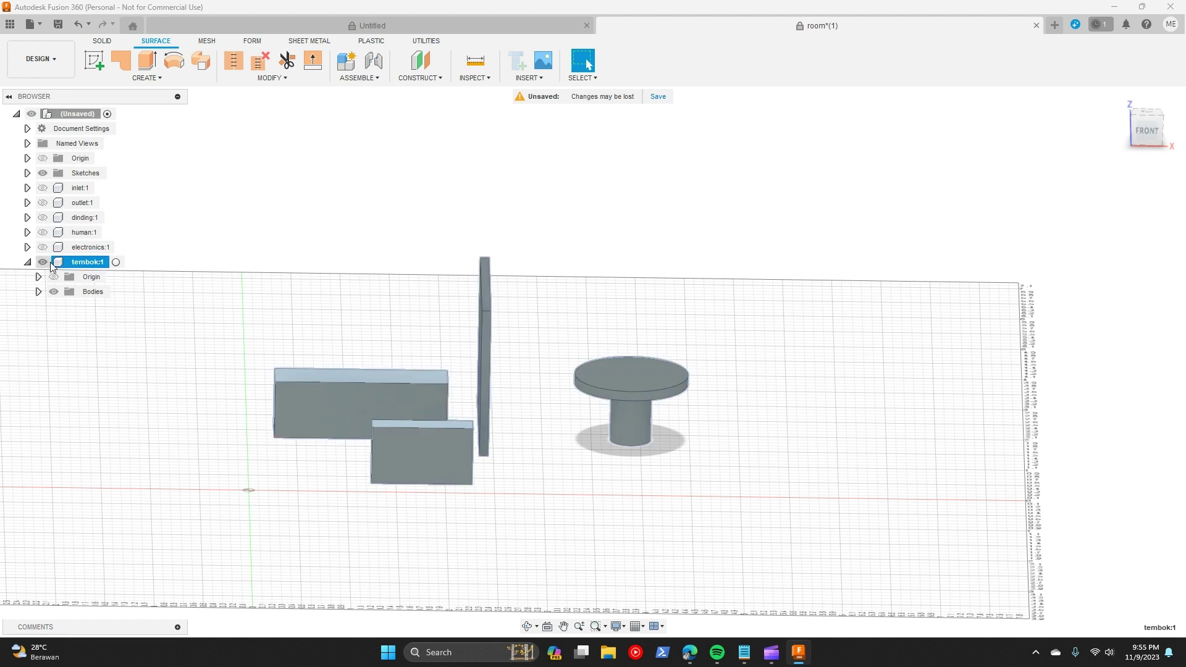
pyautogui.click(43, 262)
pyautogui.click(377, 367)
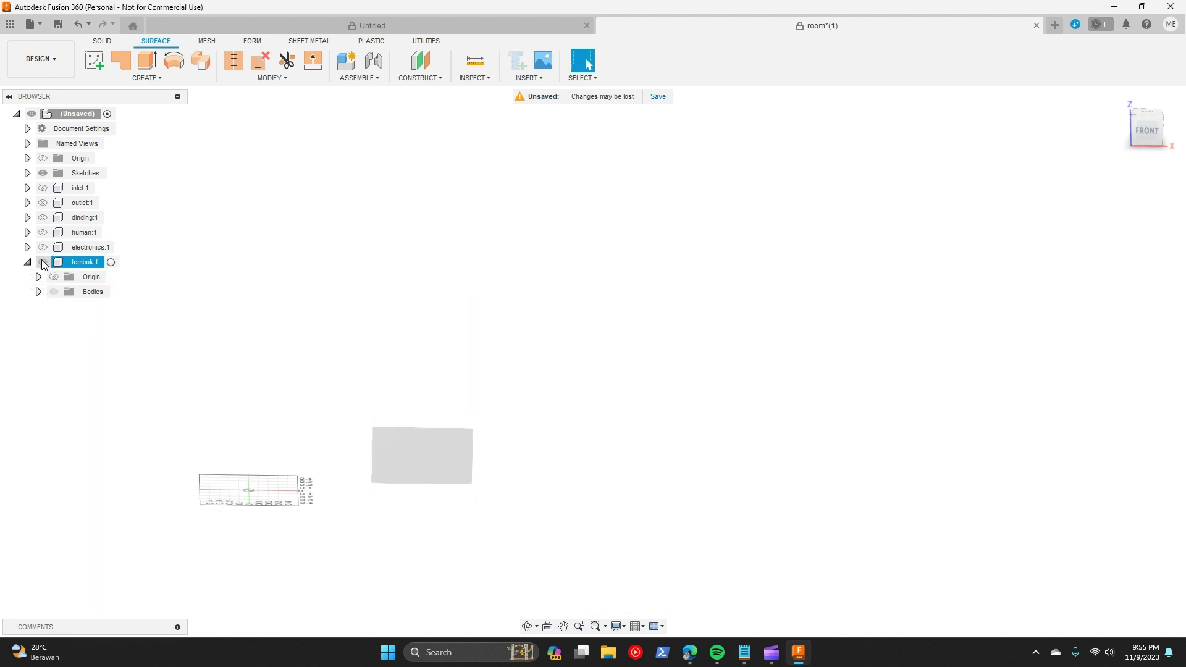
pyautogui.click(42, 262)
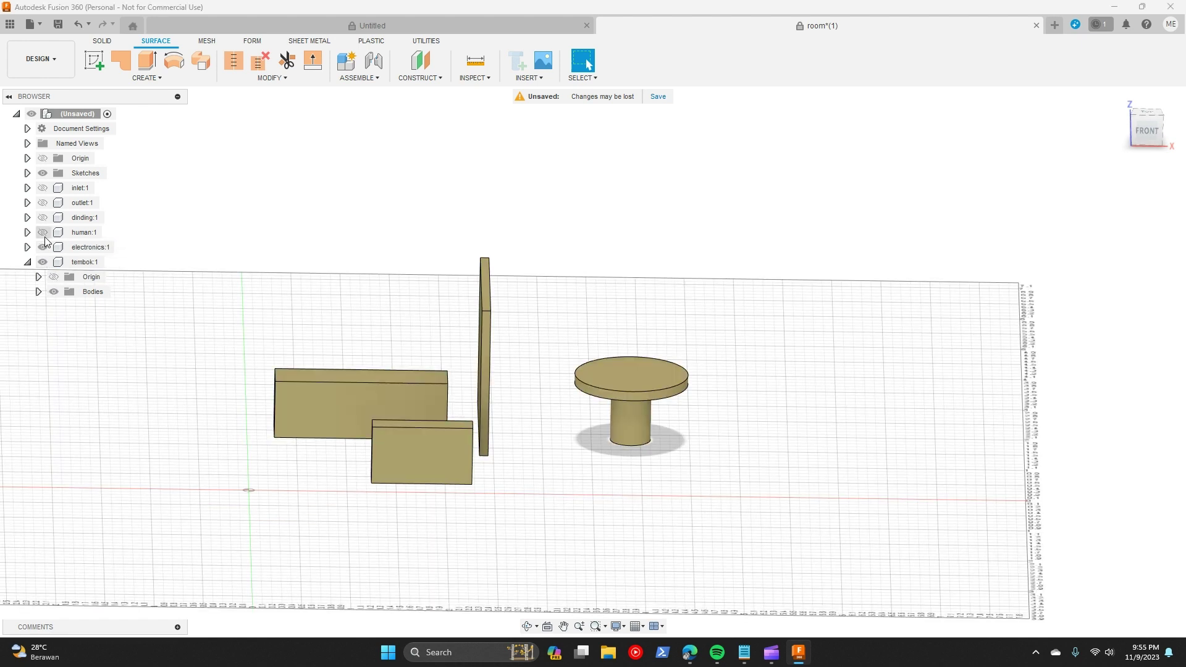
pyautogui.click(43, 233)
pyautogui.click(43, 217)
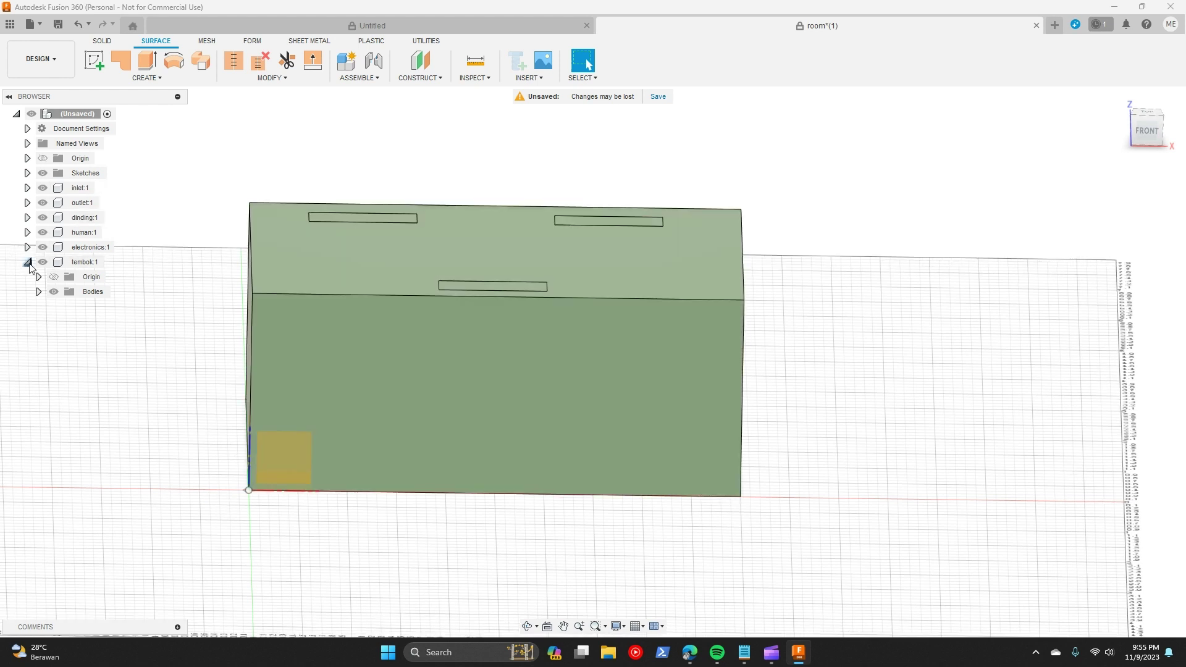
pyautogui.click(28, 262)
# Step: Move the two inlet and one outlet vent surfaces point to point, from the outlet surface's lower corner to the matching corner of its opening
pyautogui.scroll(8, 455, 291)
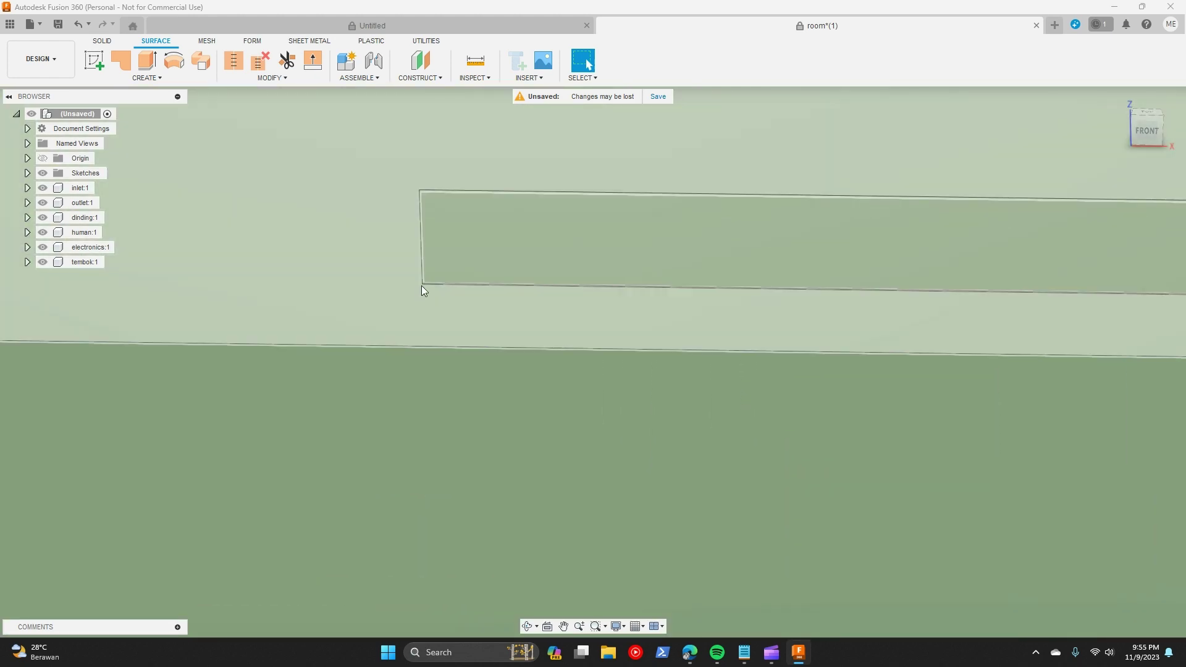
pyautogui.scroll(5, 422, 285)
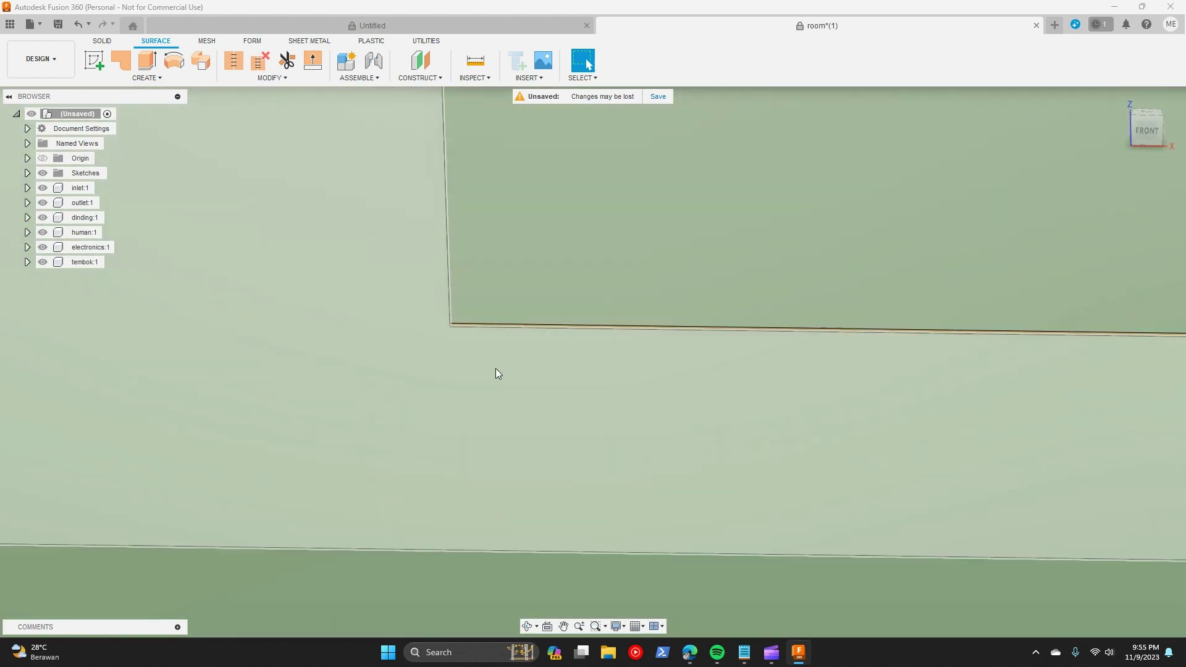
pyautogui.scroll(-10, 451, 367)
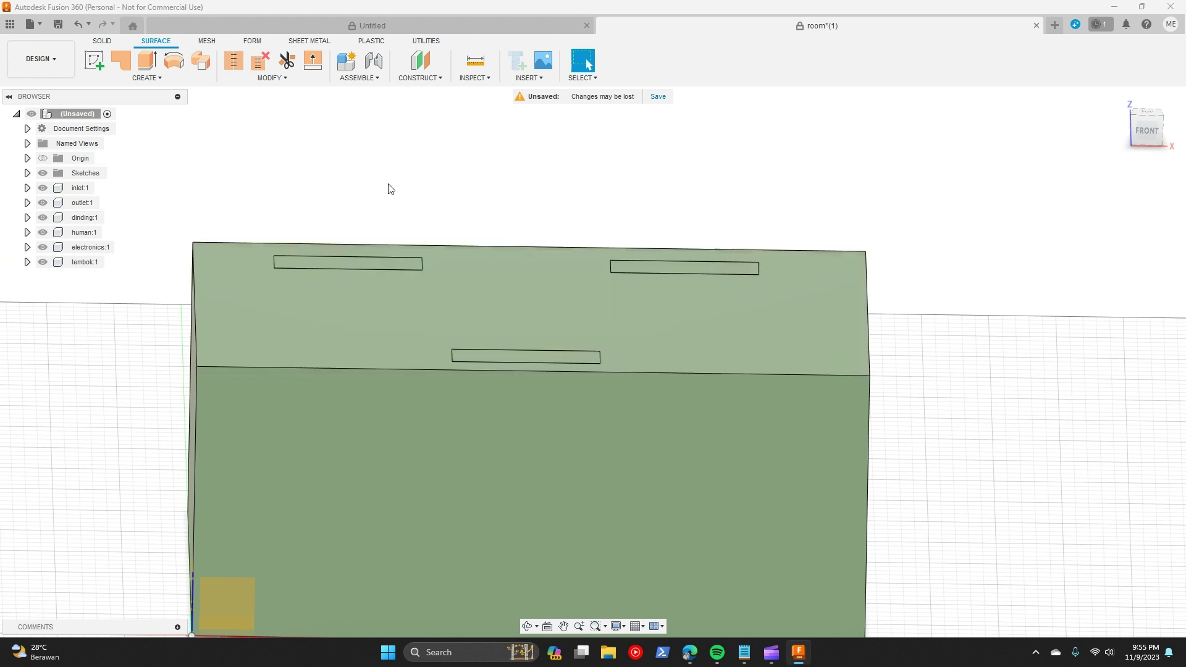
pyautogui.click(102, 41)
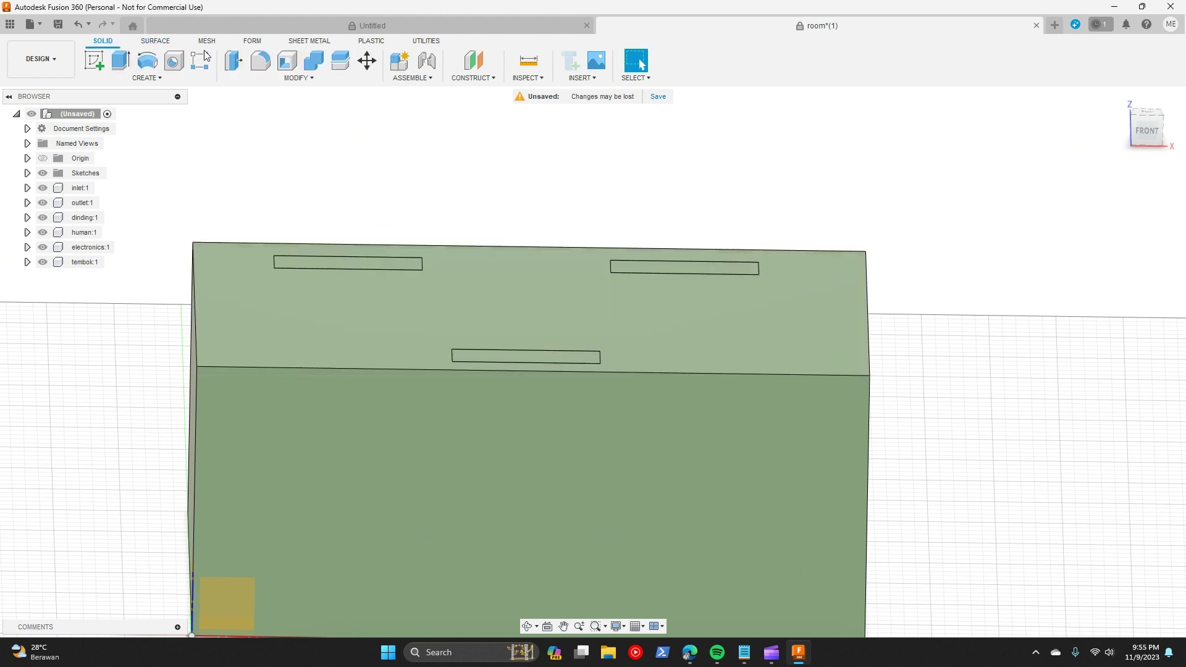
pyautogui.click(367, 60)
pyautogui.scroll(3, 363, 266)
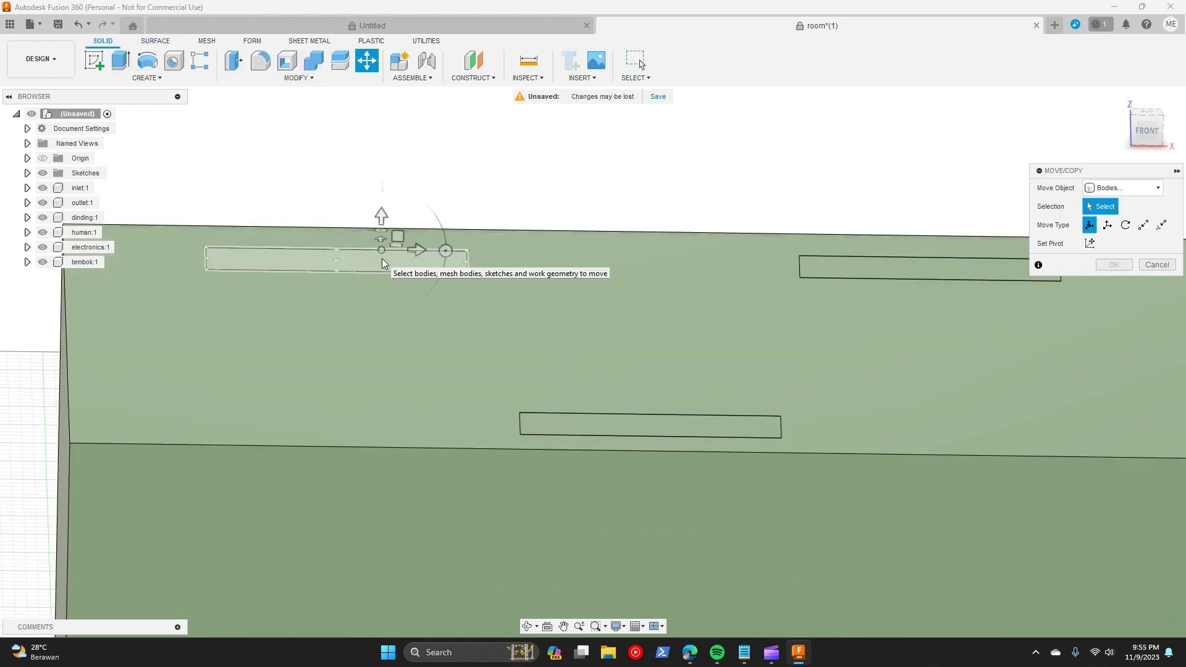
pyautogui.click(382, 263)
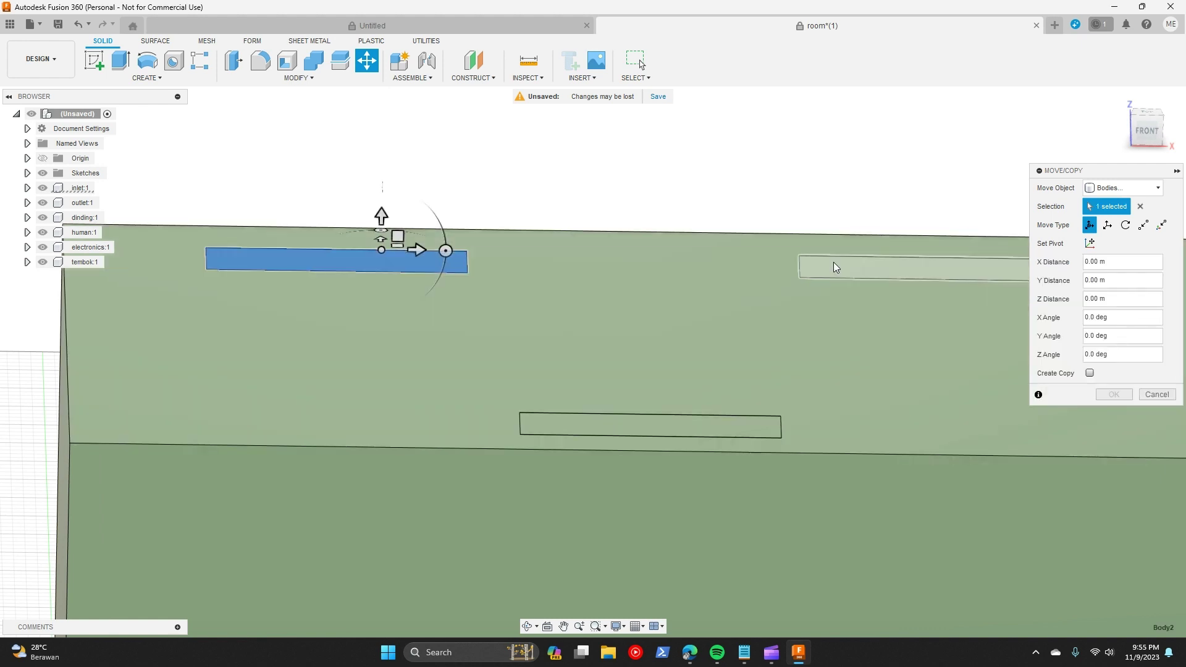
pyautogui.click(836, 266)
pyautogui.click(650, 428)
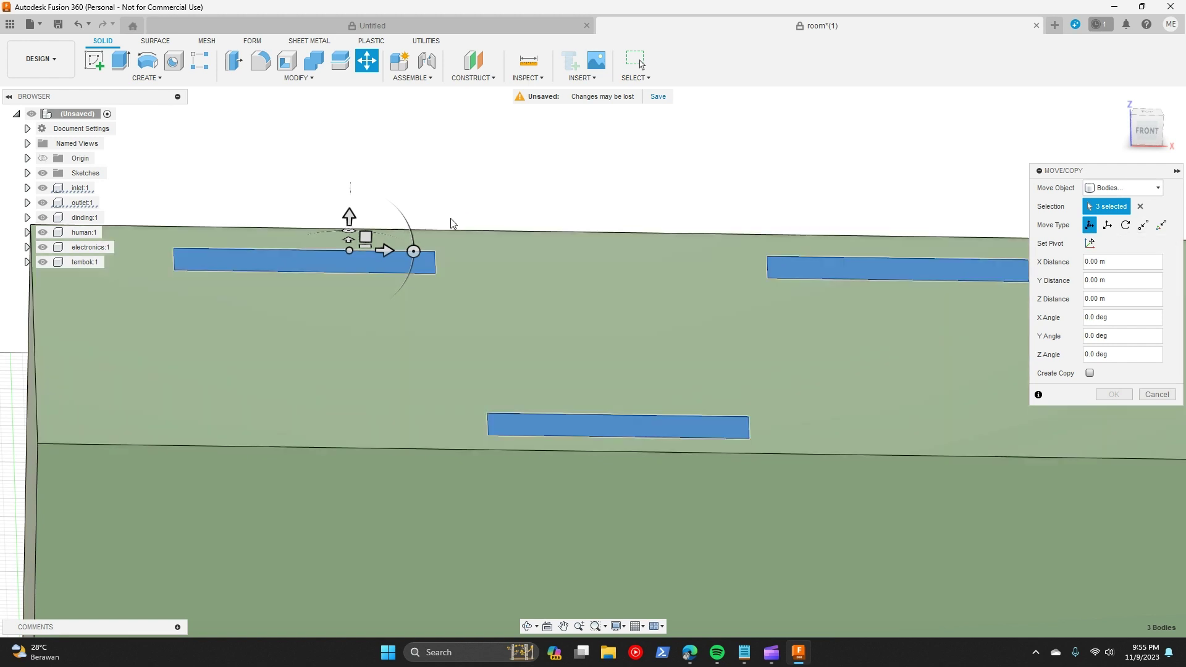
pyautogui.click(349, 216)
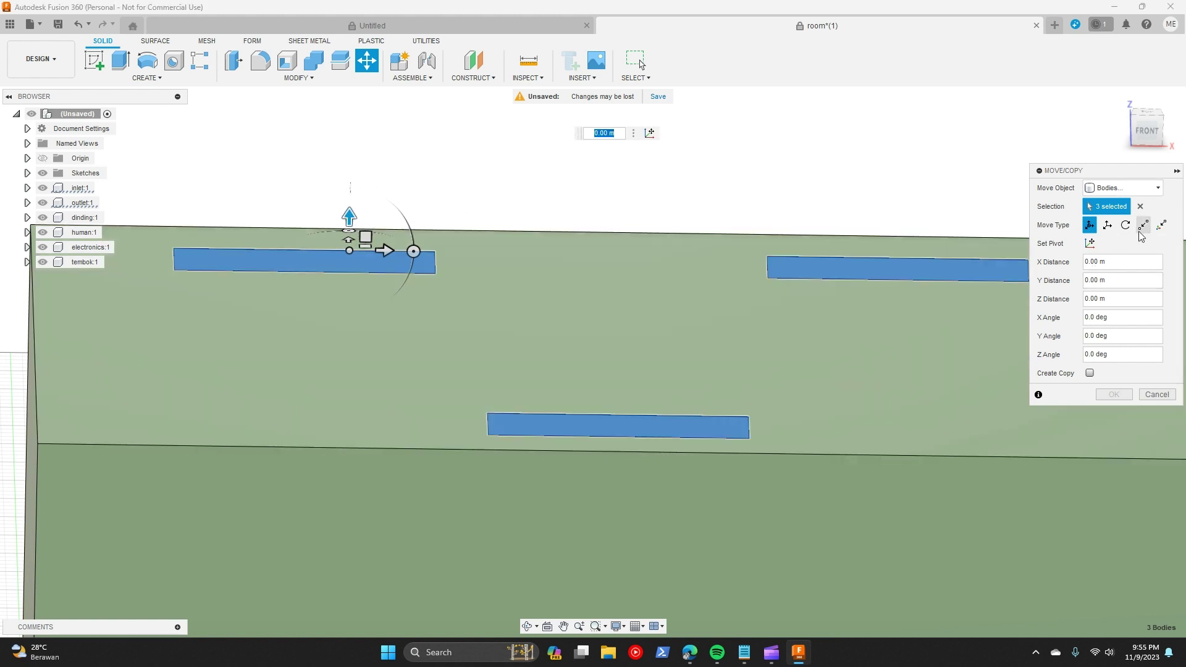
pyautogui.click(1143, 226)
pyautogui.scroll(4, 497, 437)
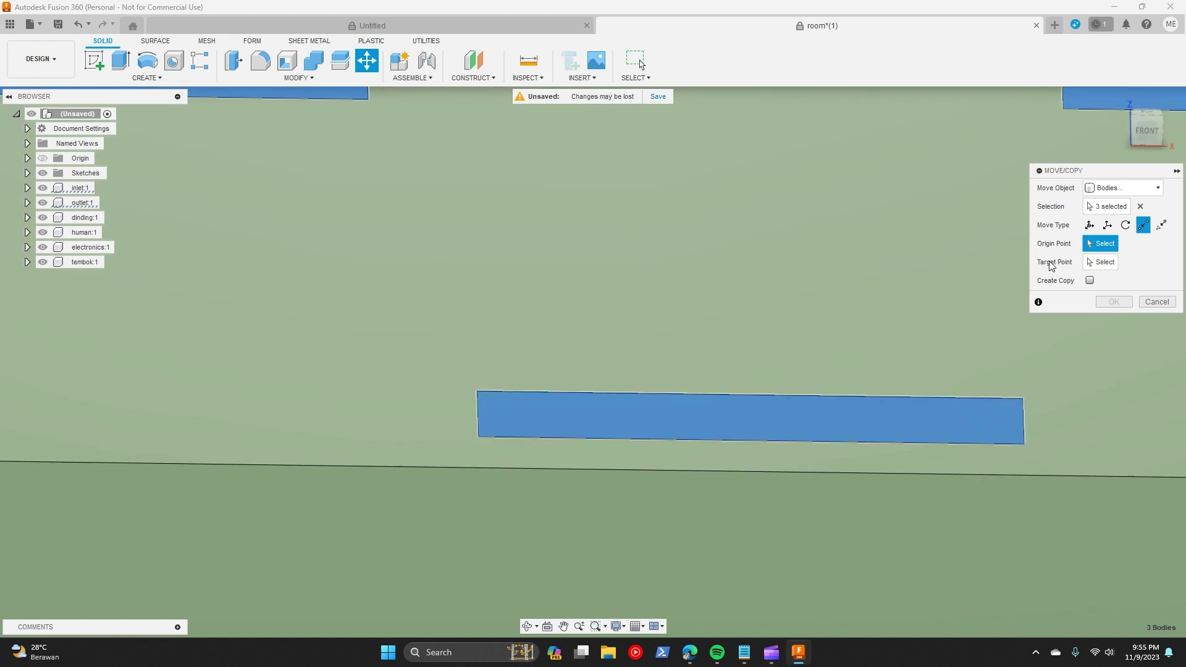
pyautogui.scroll(8, 461, 432)
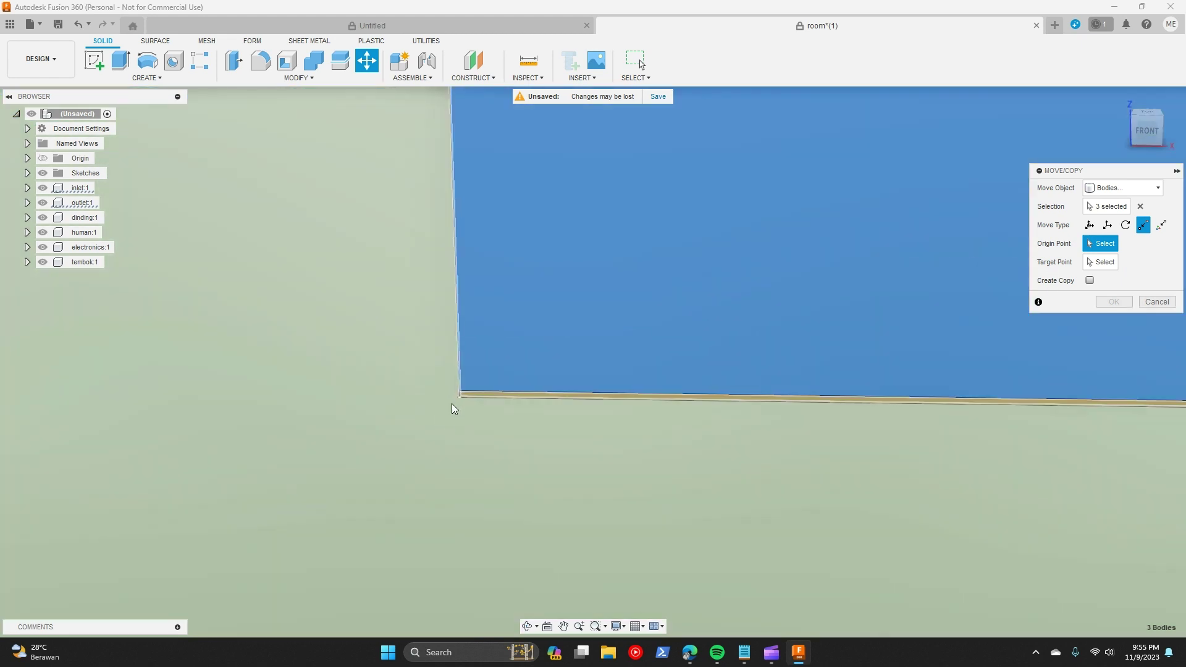
pyautogui.scroll(3, 457, 405)
pyautogui.click(471, 356)
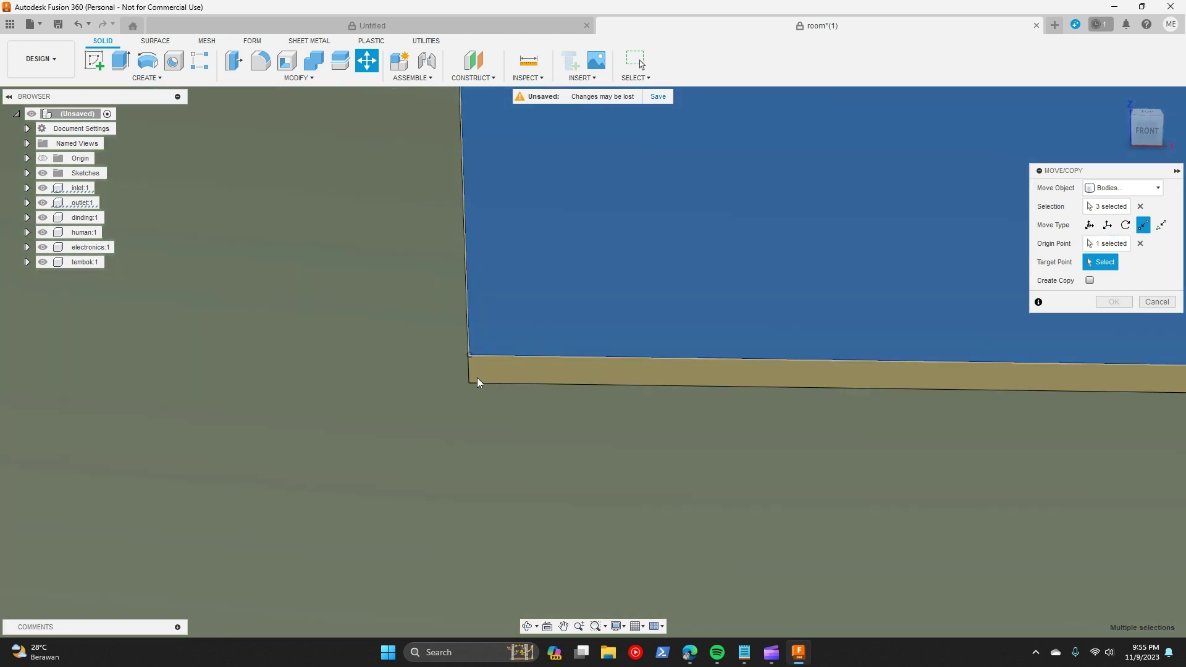
pyautogui.click(470, 384)
pyautogui.scroll(-3, 485, 440)
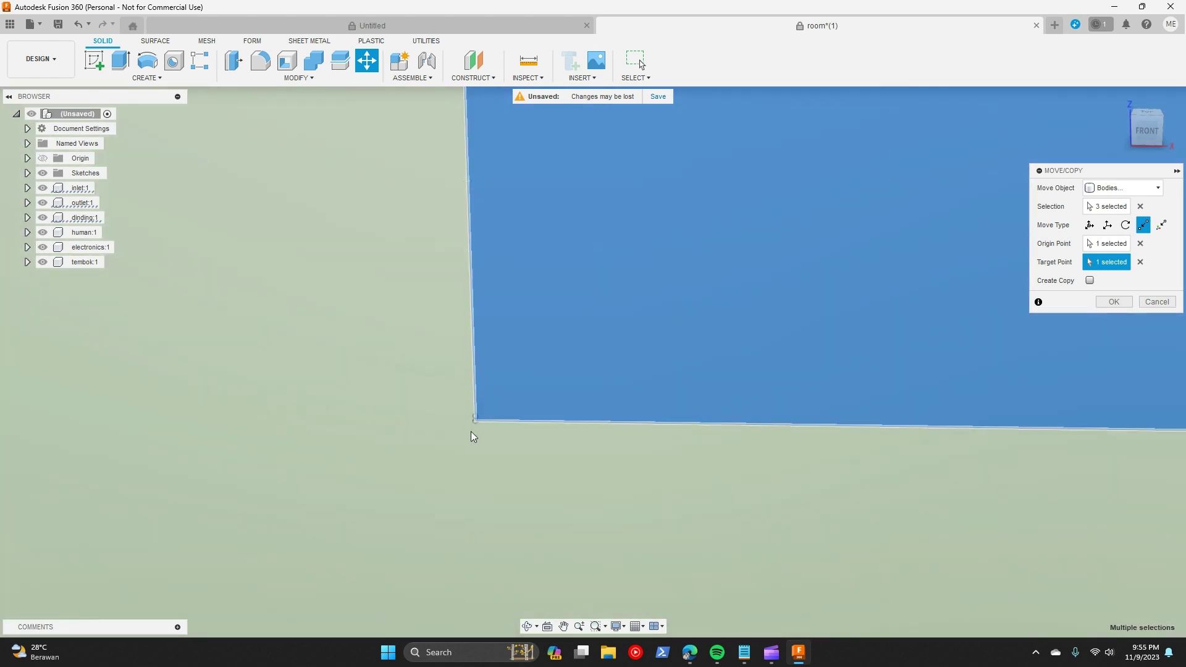
pyautogui.scroll(-6, 479, 457)
pyautogui.scroll(4, 440, 246)
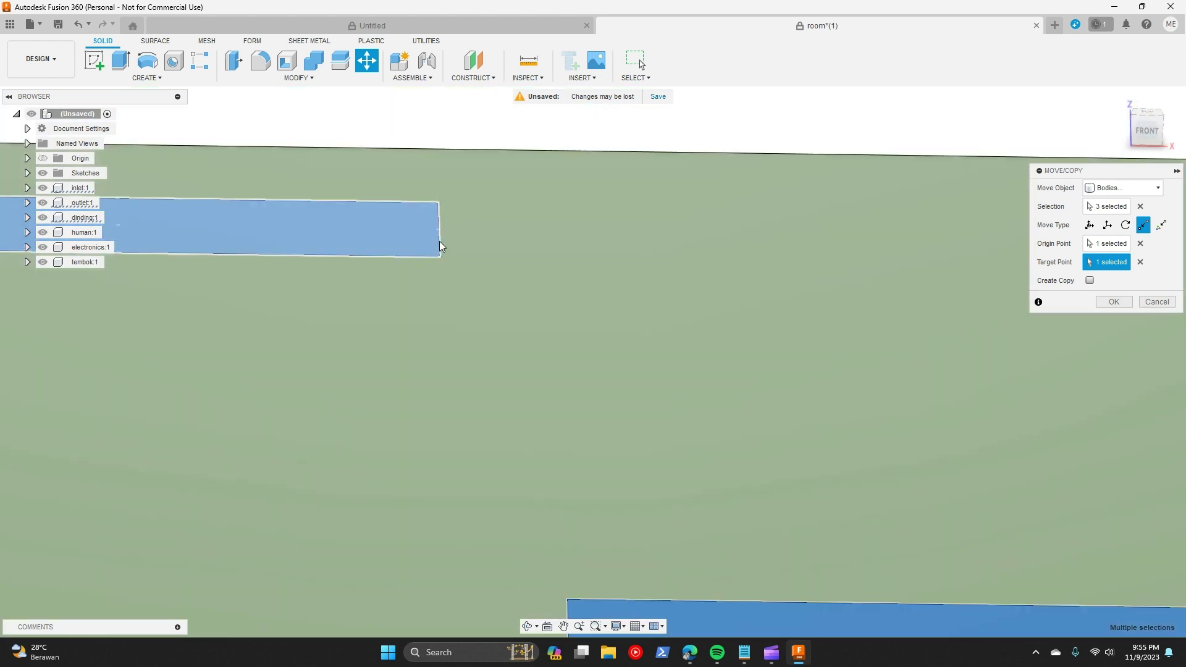
pyautogui.scroll(5, 440, 246)
pyautogui.scroll(-2, 514, 307)
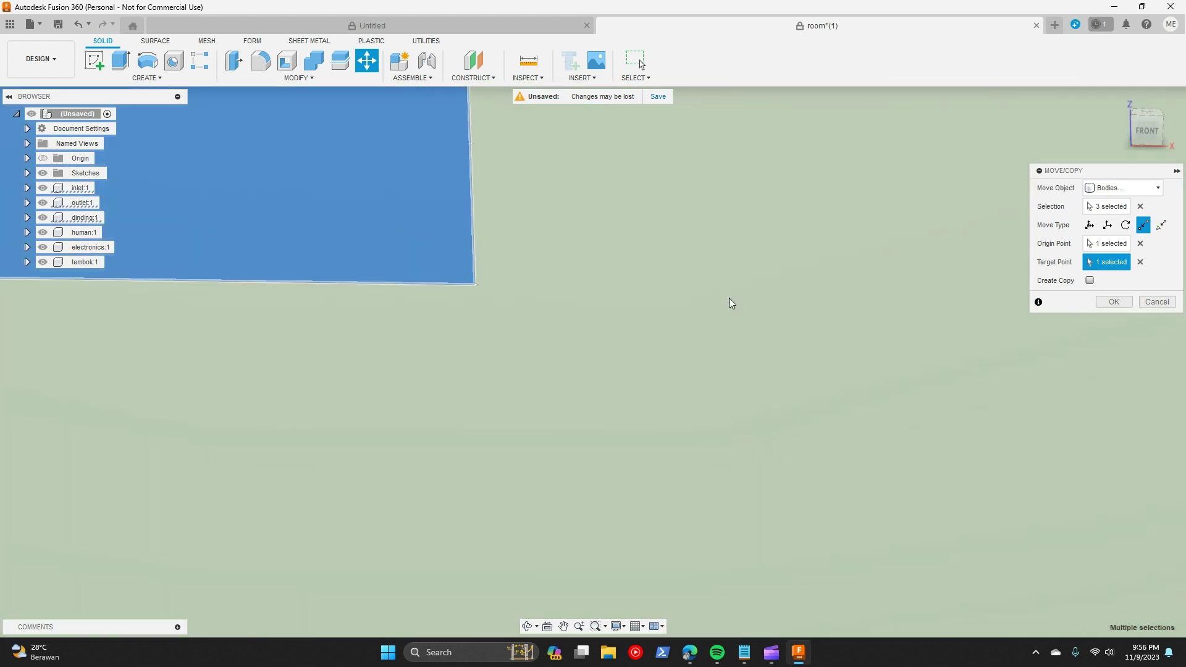
pyautogui.click(1112, 301)
# Step: Save the inlet component as an ASCII STL mesh in meters, as one file named inlet in the local folder C:/DATA/ofVid/02_hvacVid
pyautogui.scroll(-4, 512, 334)
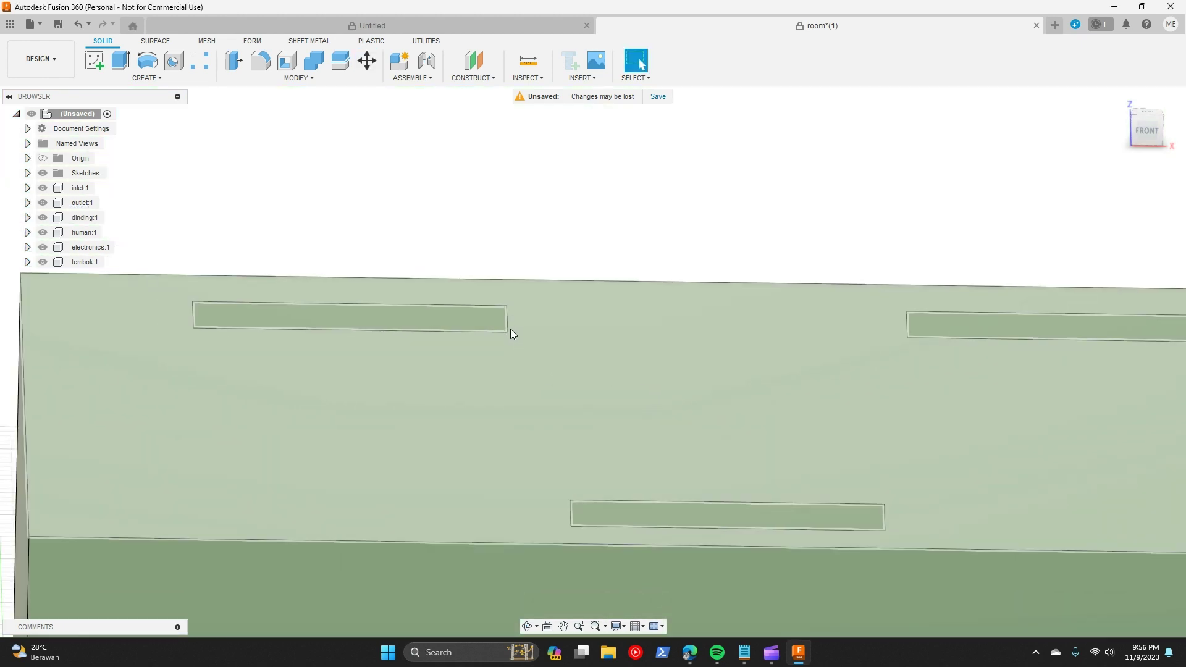
pyautogui.scroll(-5, 511, 333)
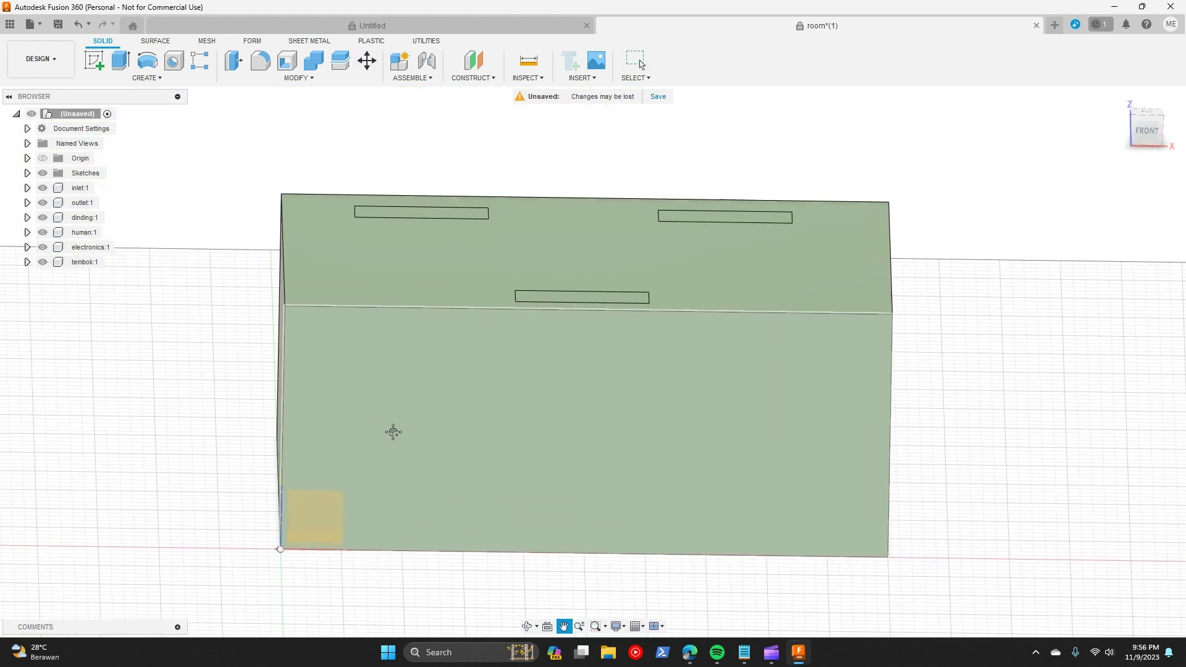
pyautogui.click(82, 188)
pyautogui.rightClick(83, 189)
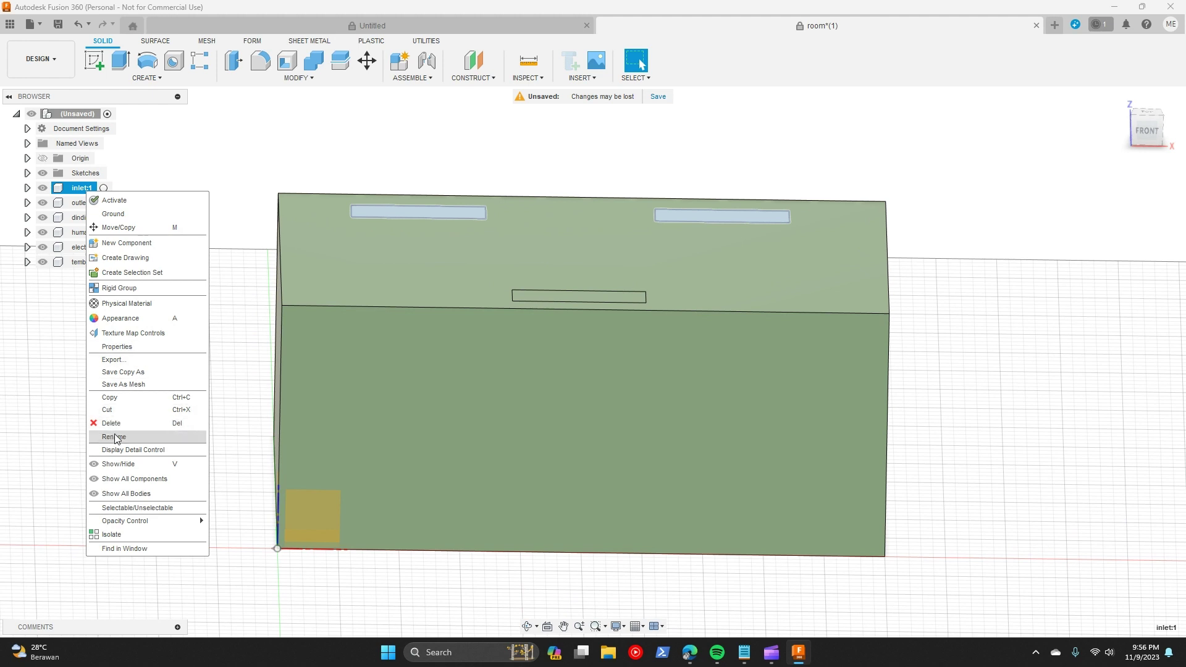
pyautogui.click(120, 385)
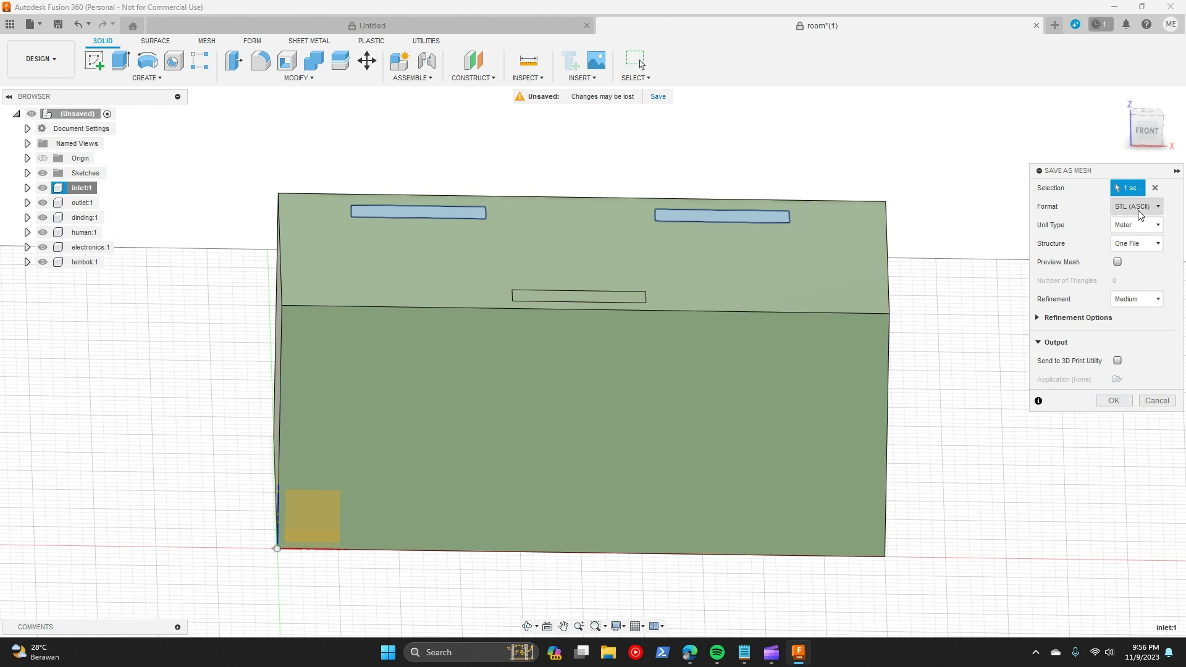
pyautogui.click(1113, 401)
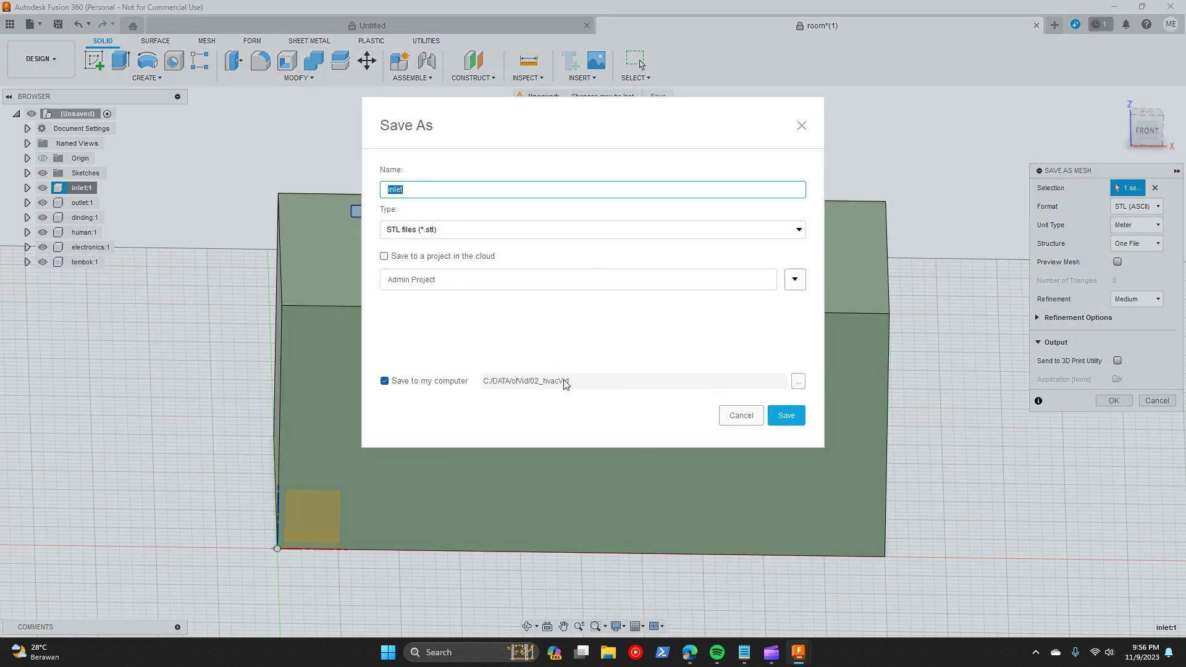
pyautogui.click(786, 416)
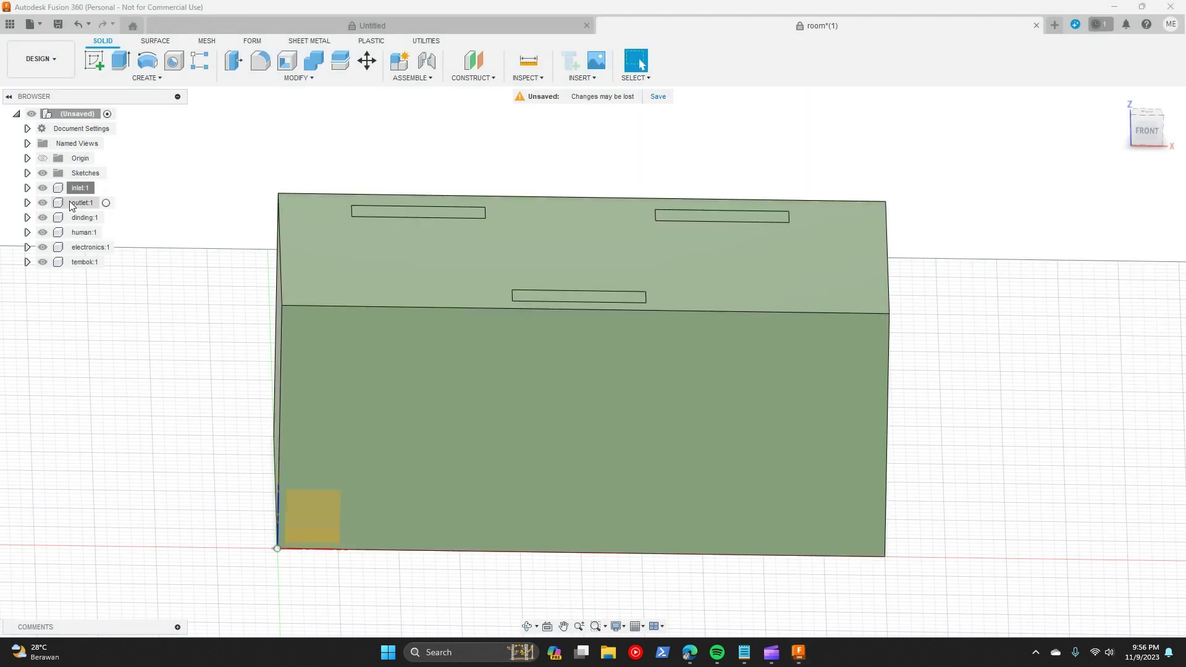
# Step: Save the outlet component as an ASCII STL mesh in meters, named outlet, in the local 02_hvacVid folder
pyautogui.click(83, 202)
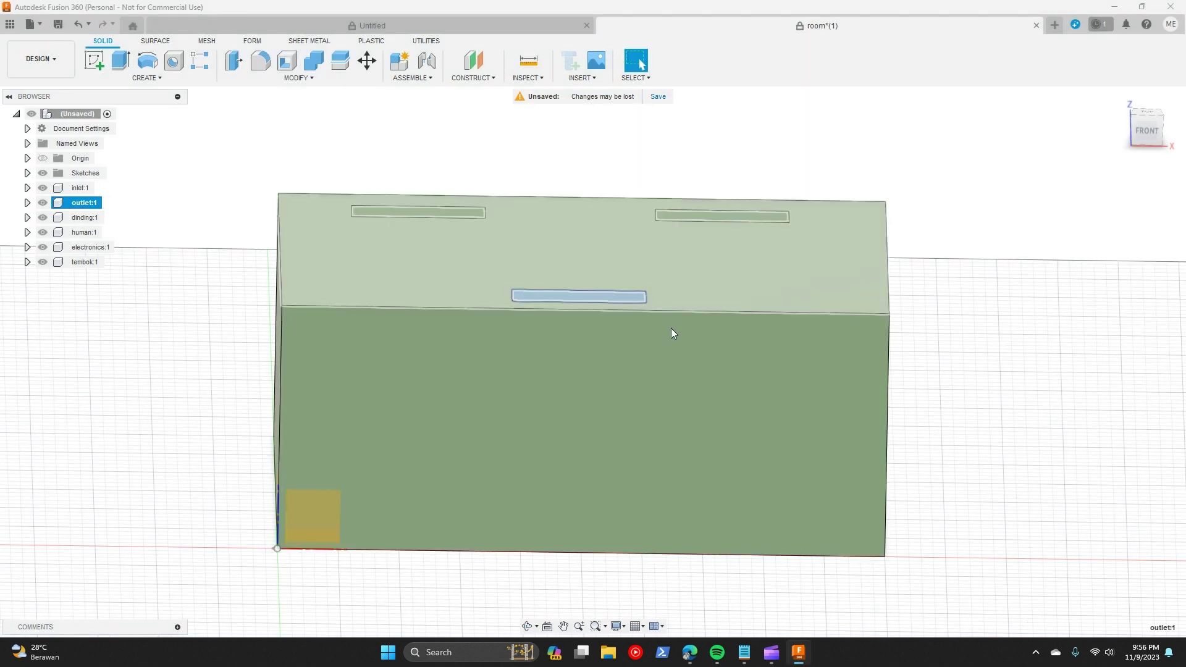
pyautogui.rightClick(97, 210)
pyautogui.click(137, 398)
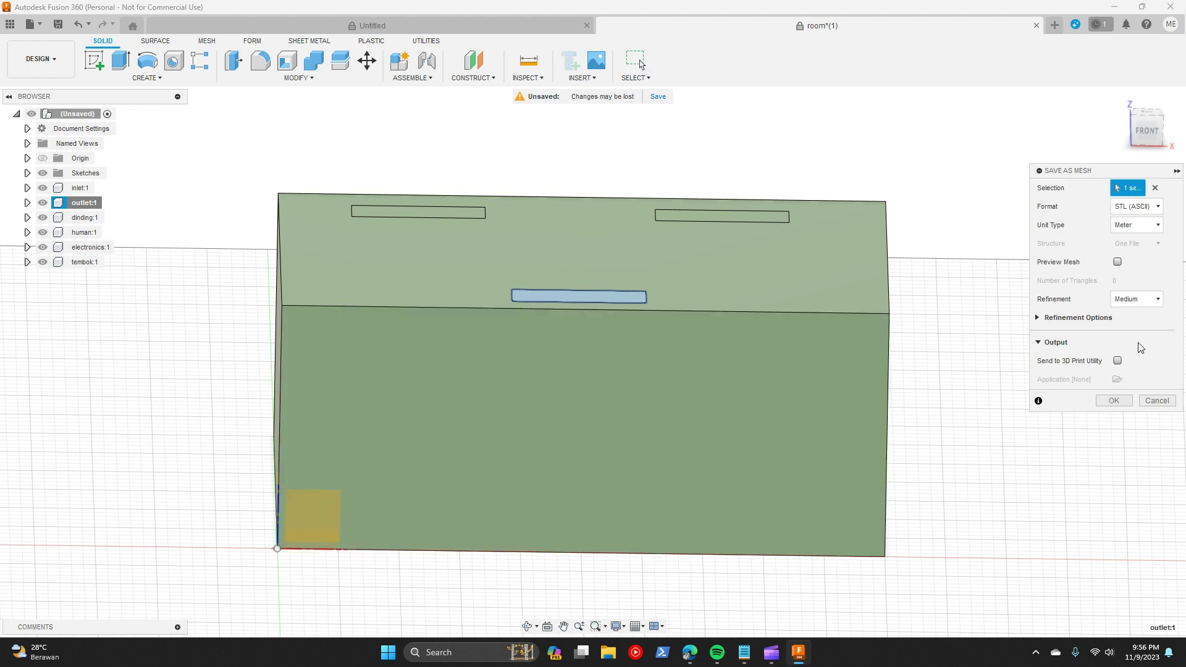
pyautogui.click(1114, 400)
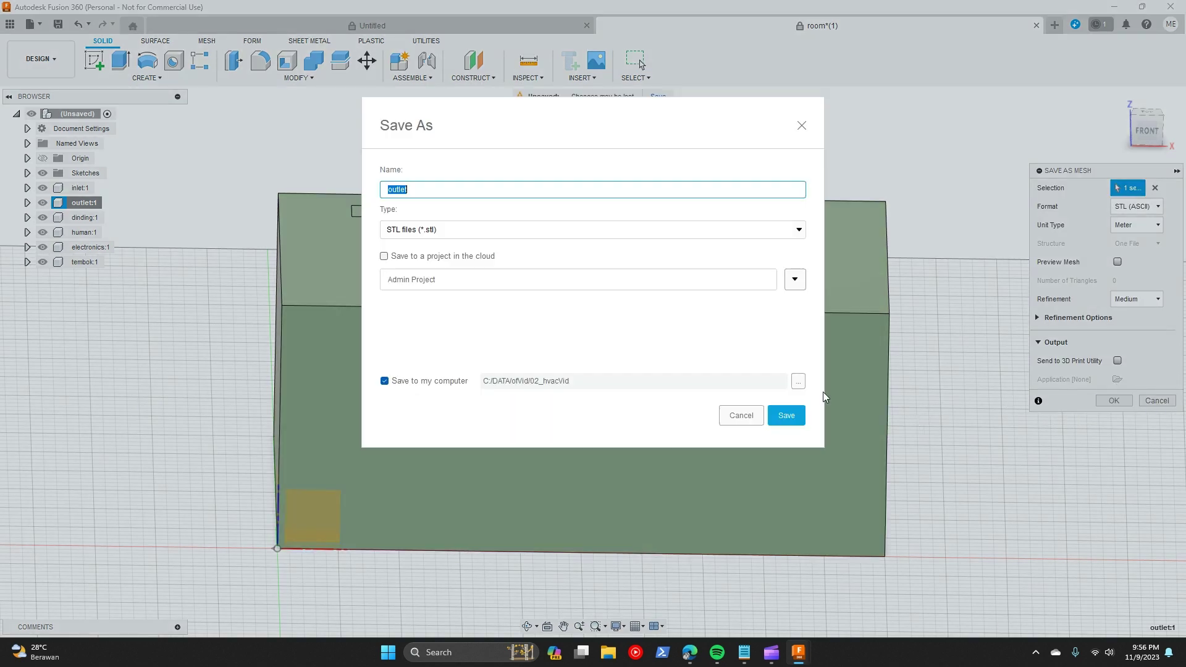
pyautogui.click(781, 426)
# Step: Save the dinding component as a single ASCII STL mesh file in meters with medium refinement
pyautogui.rightClick(81, 218)
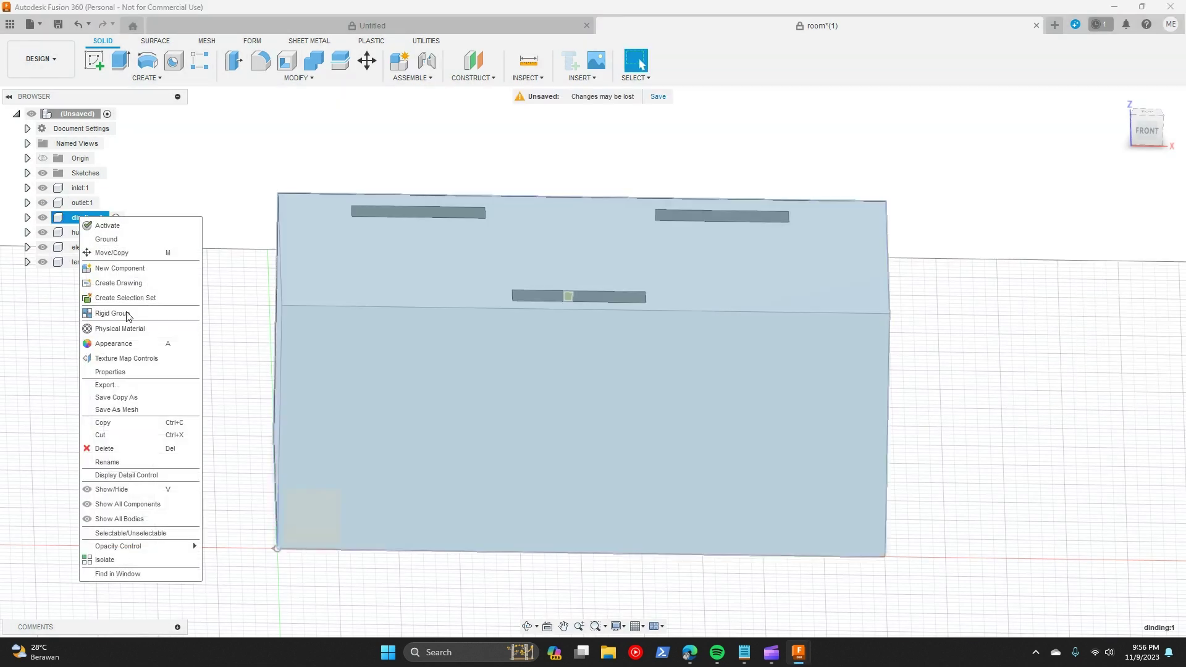
pyautogui.click(118, 410)
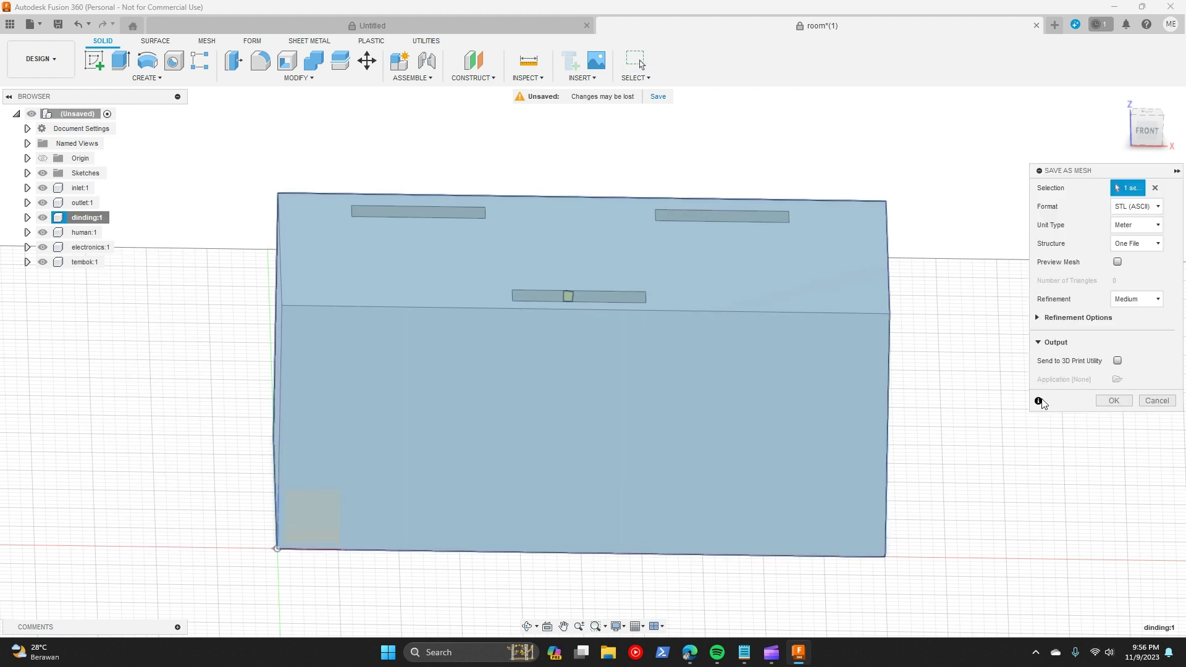
pyautogui.click(1112, 400)
pyautogui.click(786, 416)
# Step: Save the human component as a single ASCII STL mesh in meters, named human, in the local 02_hvacVid folder
pyautogui.rightClick(87, 233)
pyautogui.doubleClick(77, 239)
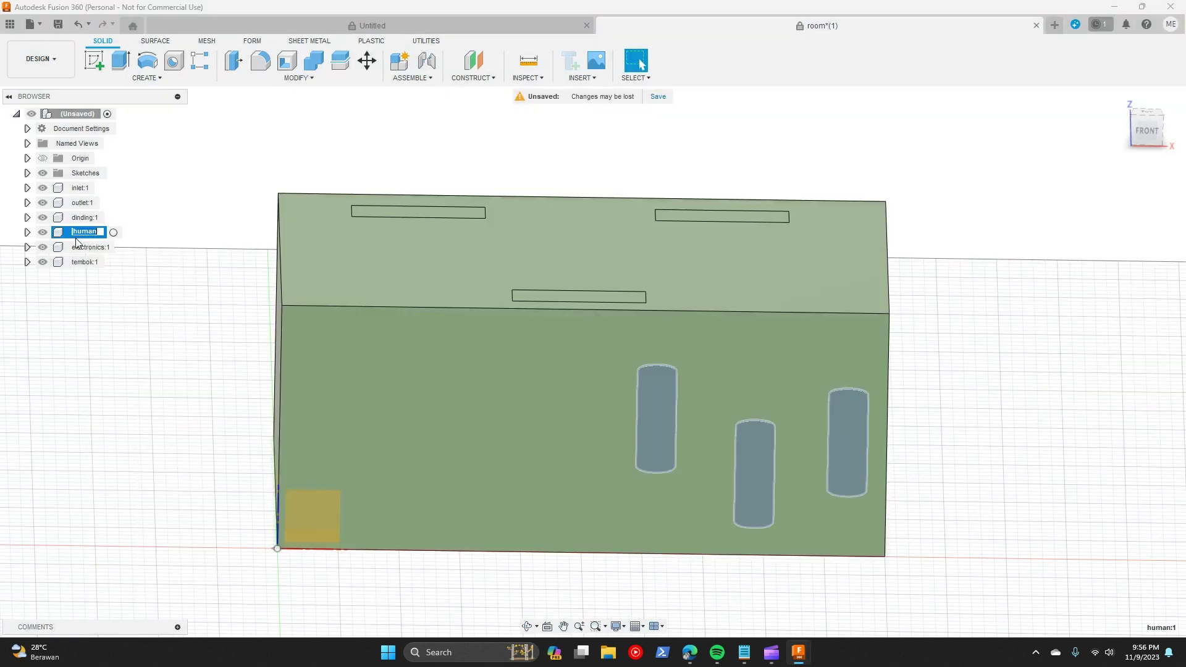
pyautogui.rightClick(59, 239)
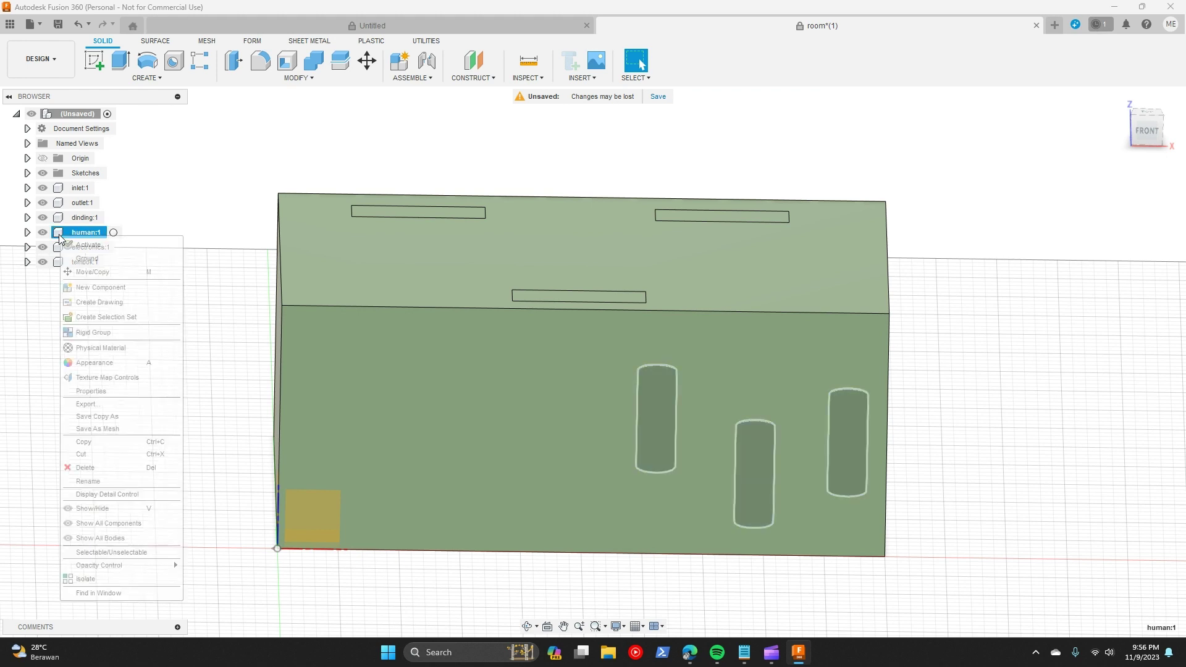
pyautogui.click(95, 429)
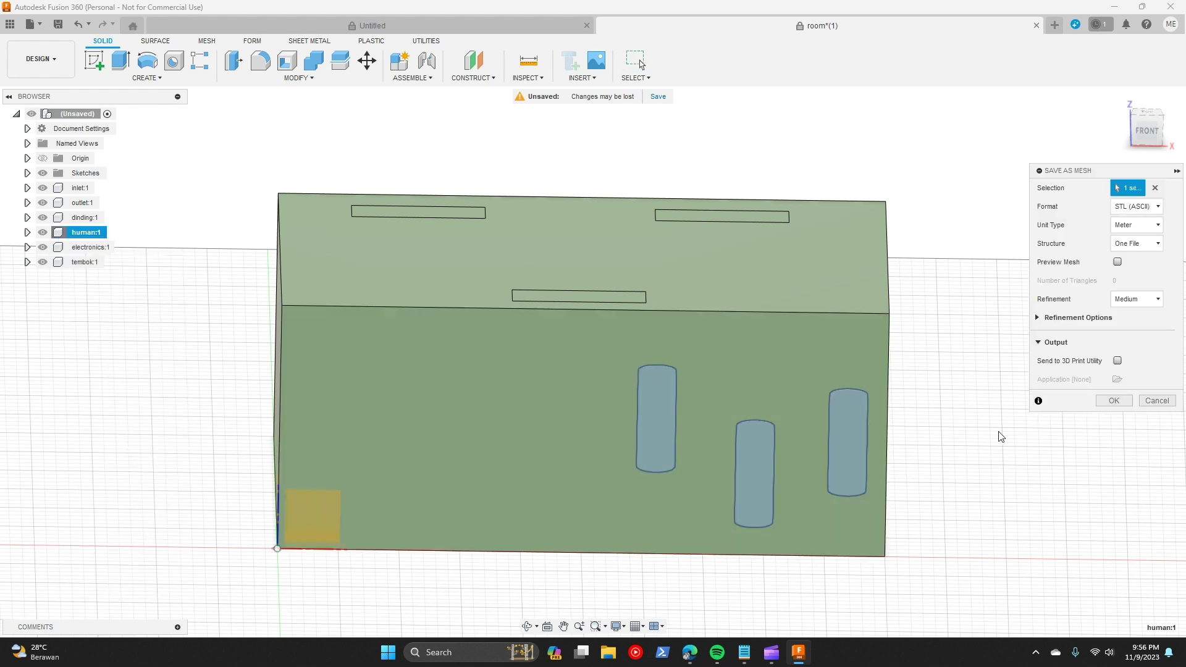
pyautogui.click(1112, 400)
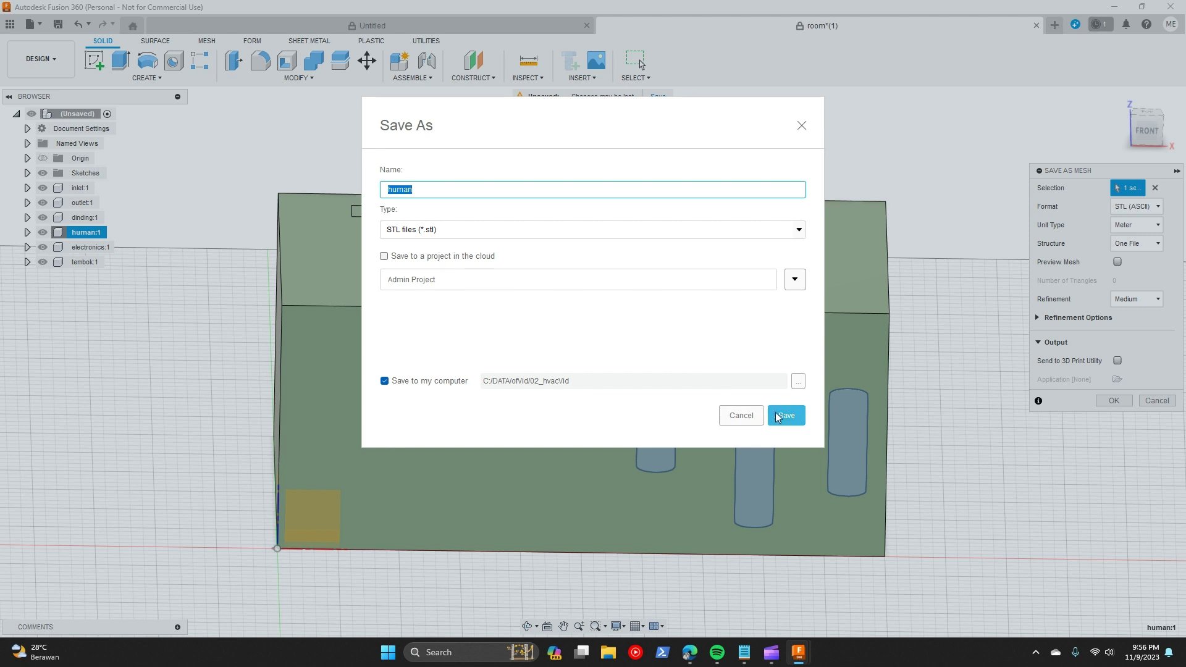
pyautogui.click(786, 413)
# Step: Save the electronics component as a single ASCII STL mesh in meters, named electronics, in the local 02_hvacVid folder
pyautogui.rightClick(92, 248)
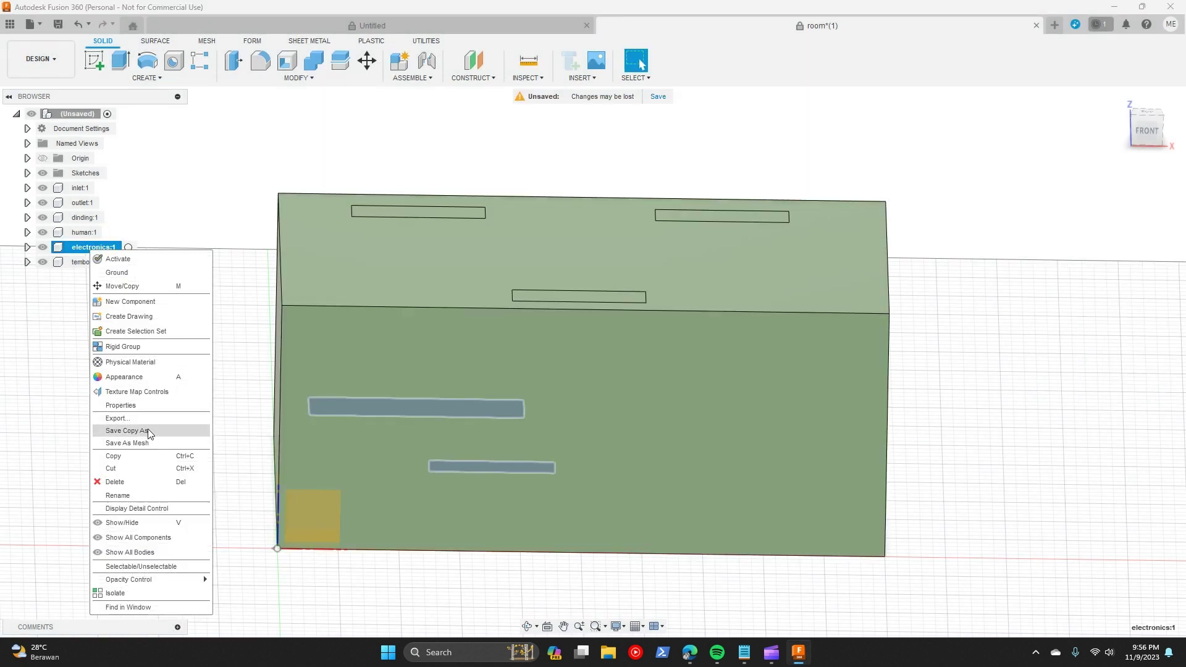
pyautogui.click(127, 444)
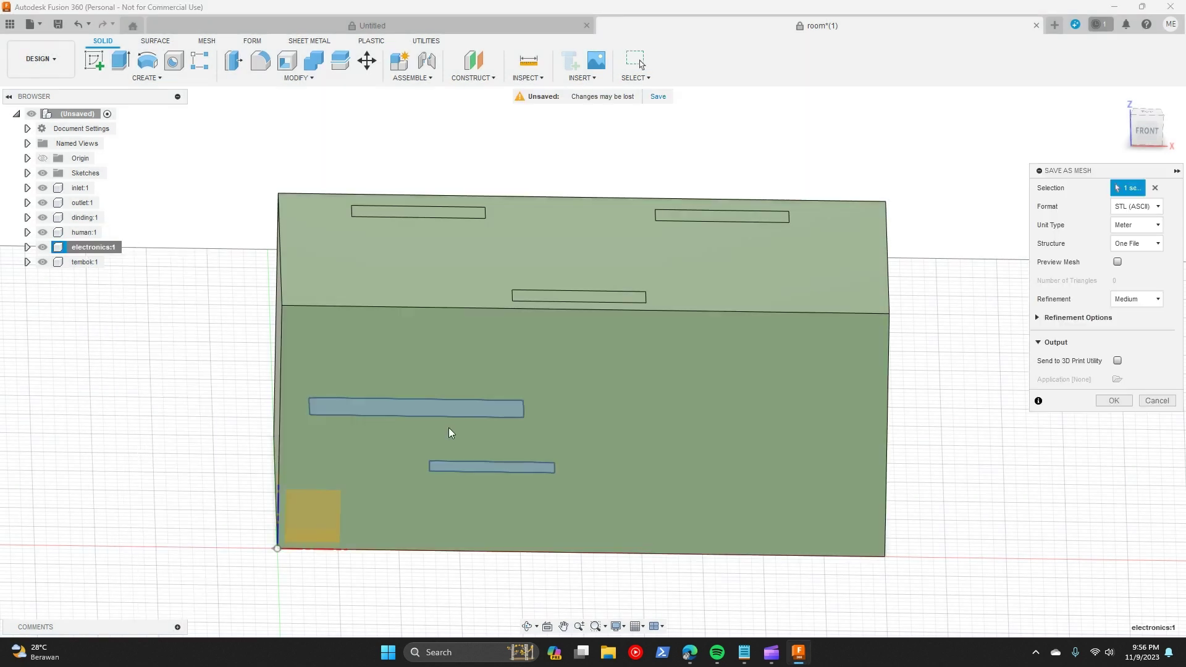
pyautogui.click(1113, 400)
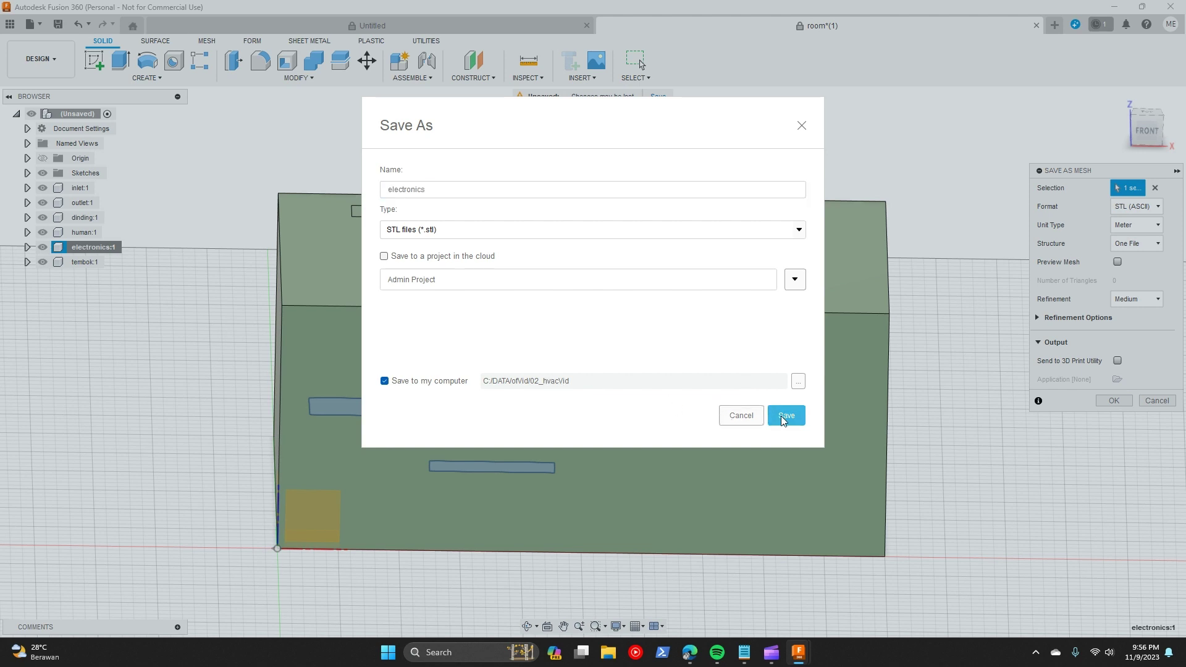
pyautogui.click(786, 415)
# Step: Save the tembok component as a single ASCII STL mesh file in meters with medium refinement
pyautogui.click(81, 262)
pyautogui.rightClick(81, 262)
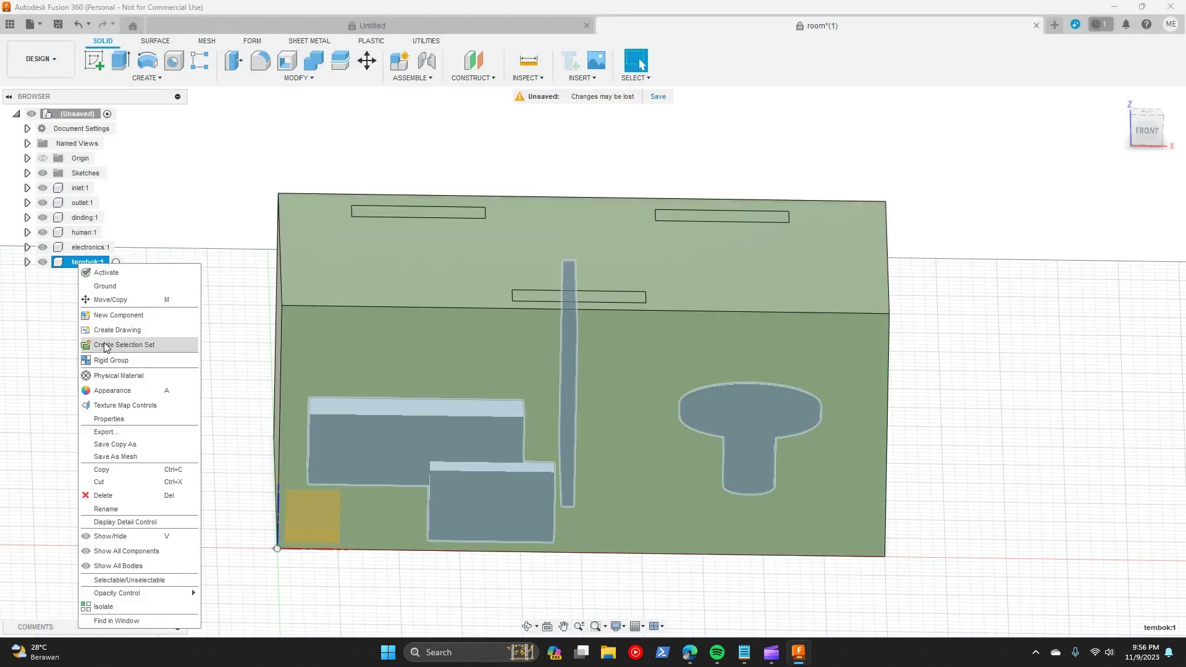
pyautogui.click(126, 459)
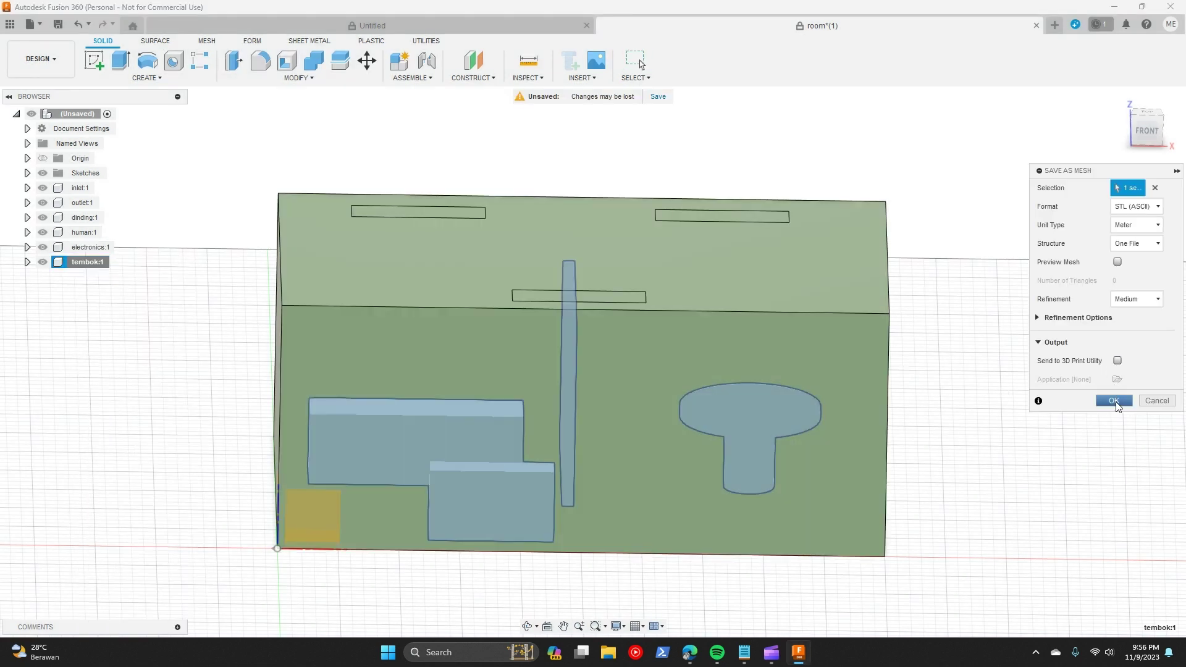
pyautogui.click(1113, 400)
pyautogui.click(787, 416)
pyautogui.click(86, 262)
pyautogui.click(166, 460)
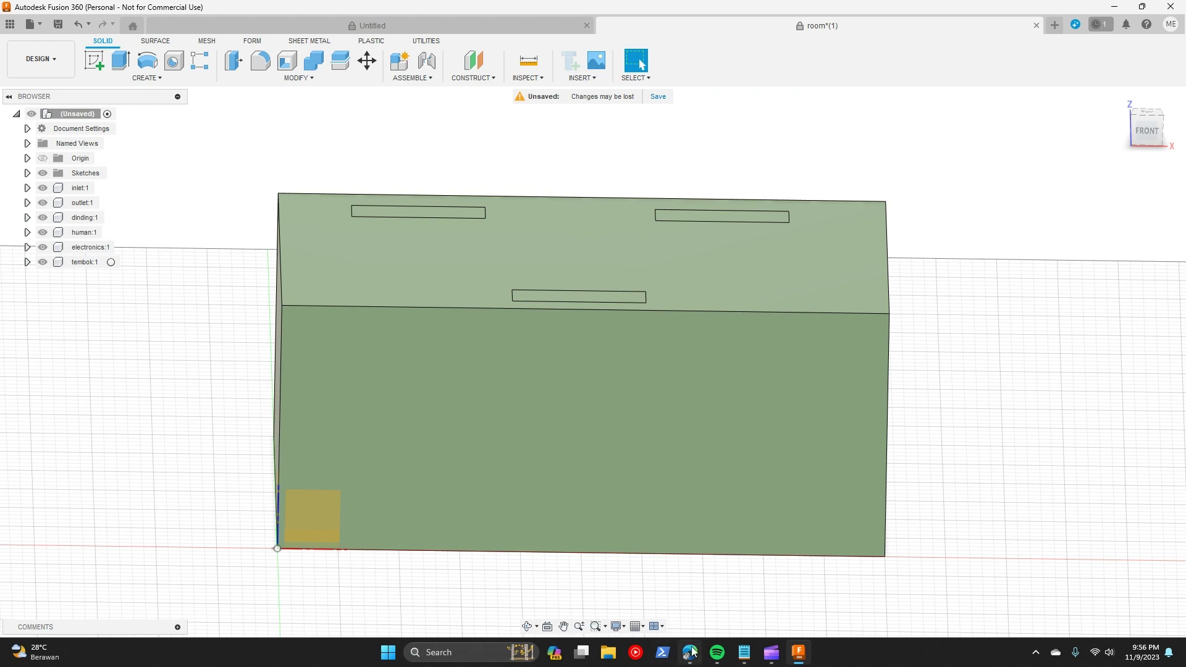
# Step: Open the 02_hvacVid folder in File Explorer
pyautogui.scroll(-2, 101, 347)
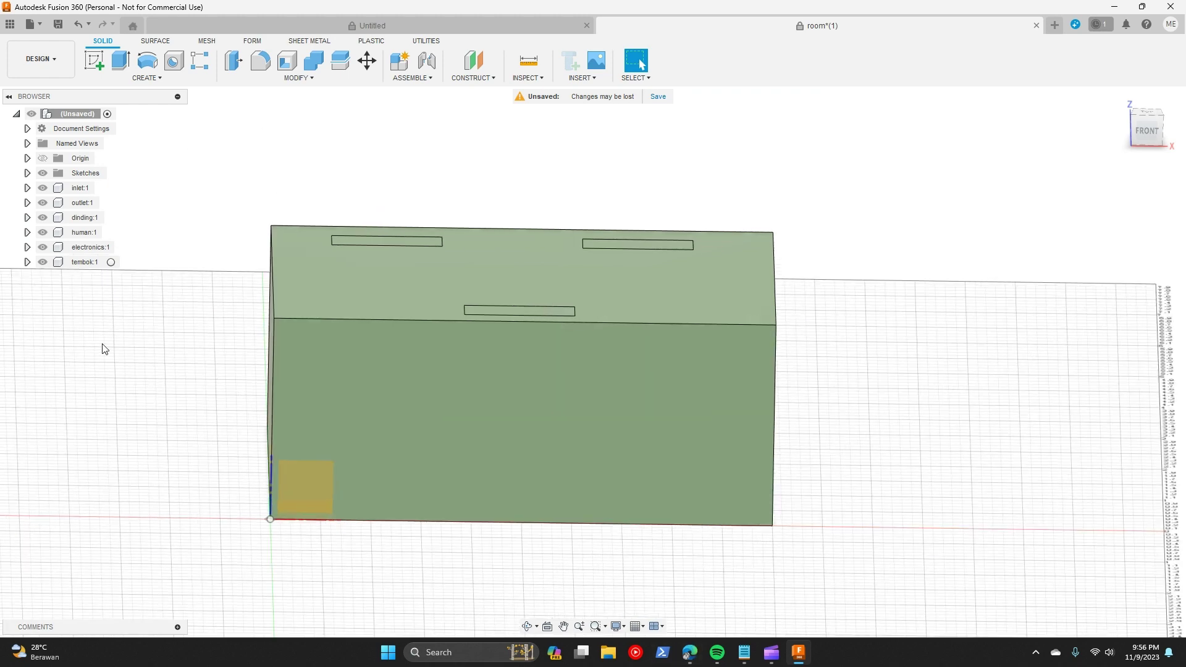
pyautogui.scroll(1, 286, 455)
pyautogui.click(590, 653)
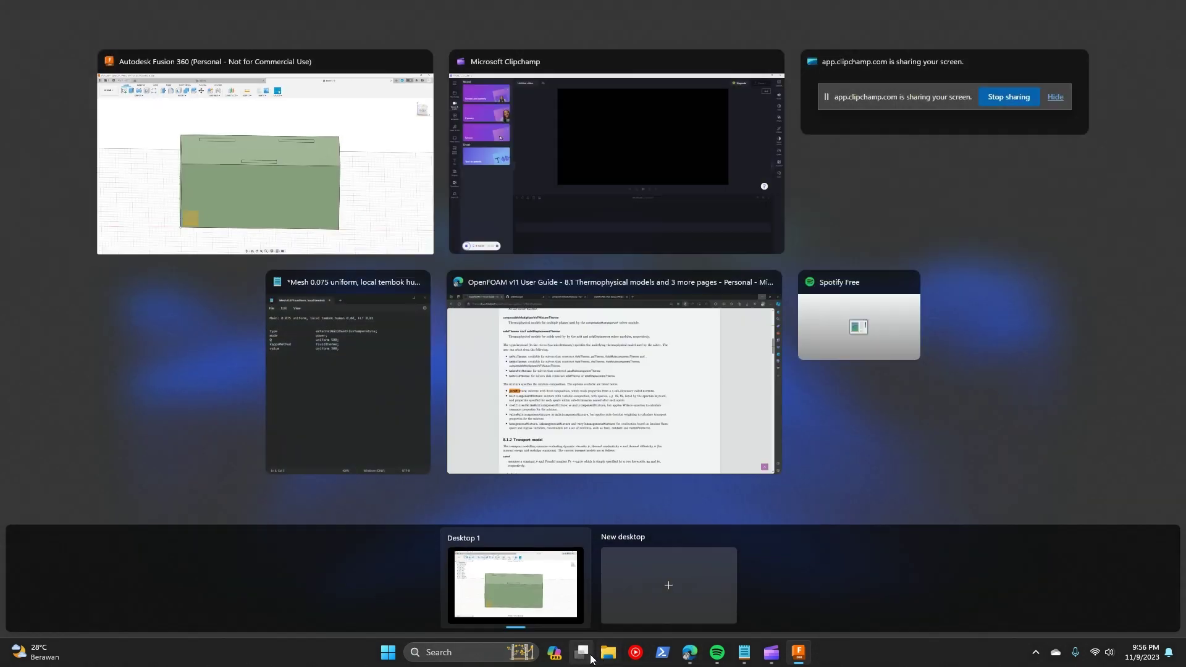
pyautogui.click(590, 654)
pyautogui.click(608, 652)
pyautogui.scroll(-3, 161, 371)
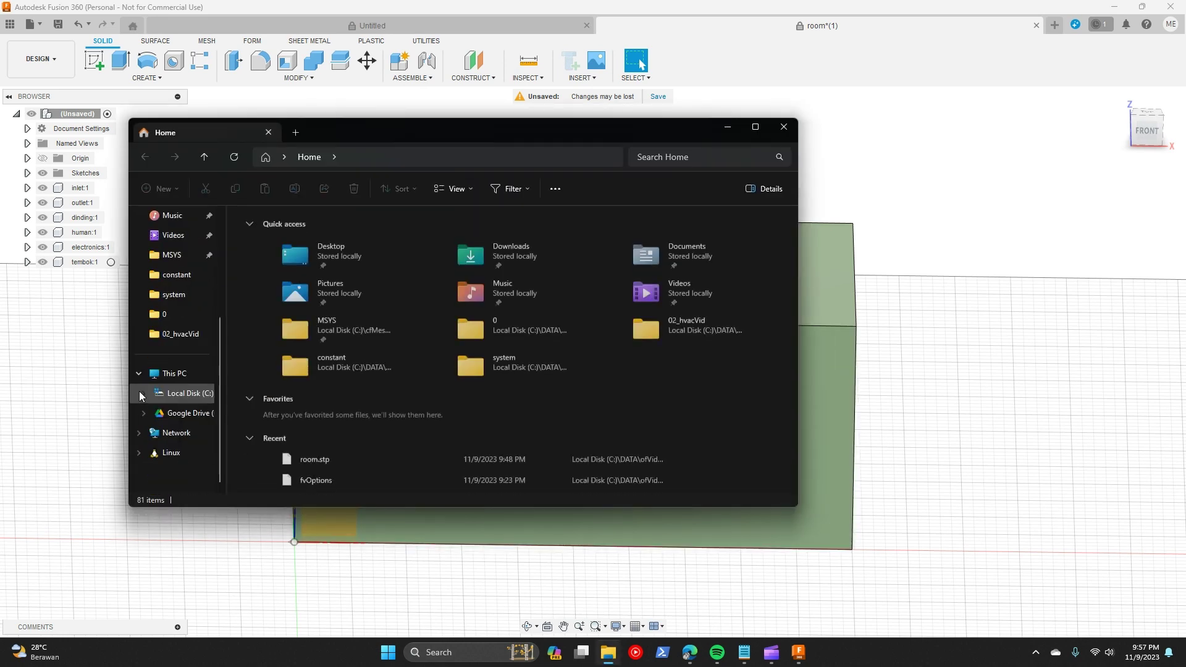
pyautogui.click(197, 335)
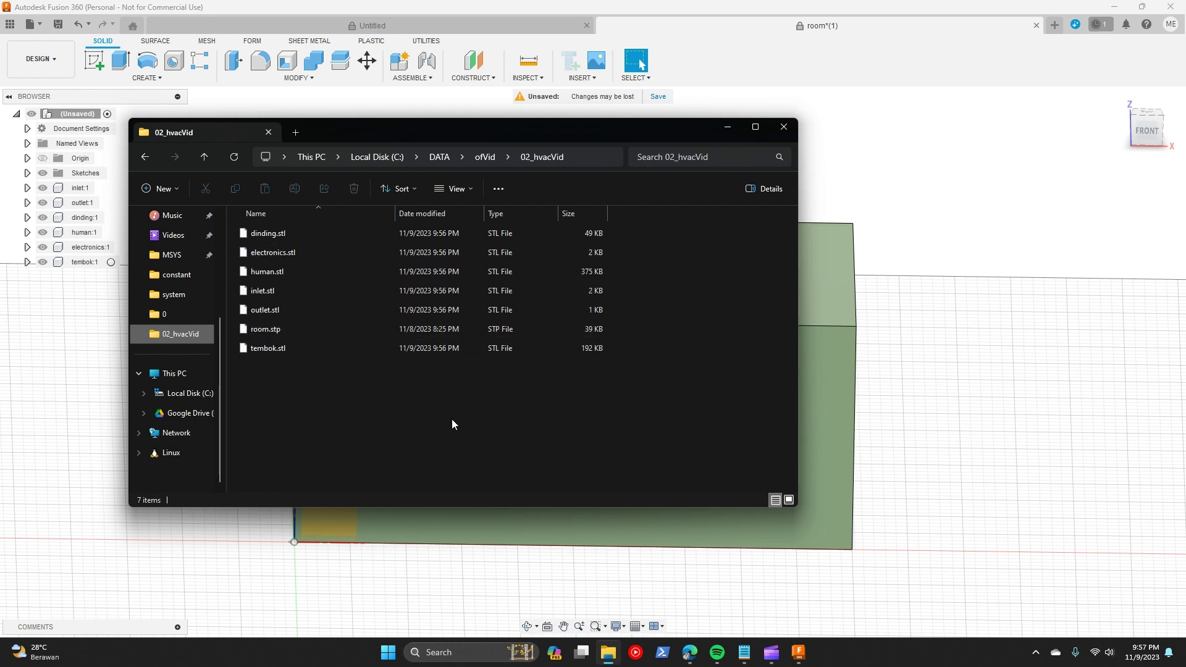
# Step: Launch the Ubuntu 18.04.6 LTS terminal and list the contents of the home directory with ls
pyautogui.click(398, 657)
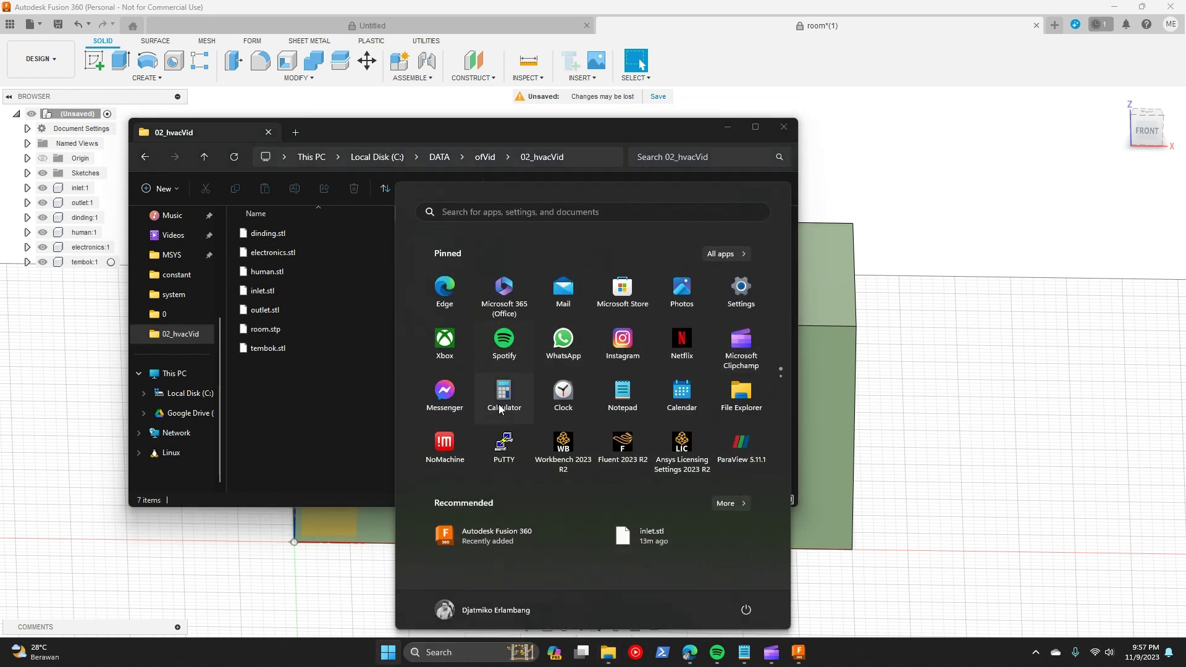
pyautogui.scroll(-1, 498, 404)
pyautogui.scroll(1, 519, 358)
pyautogui.click(510, 338)
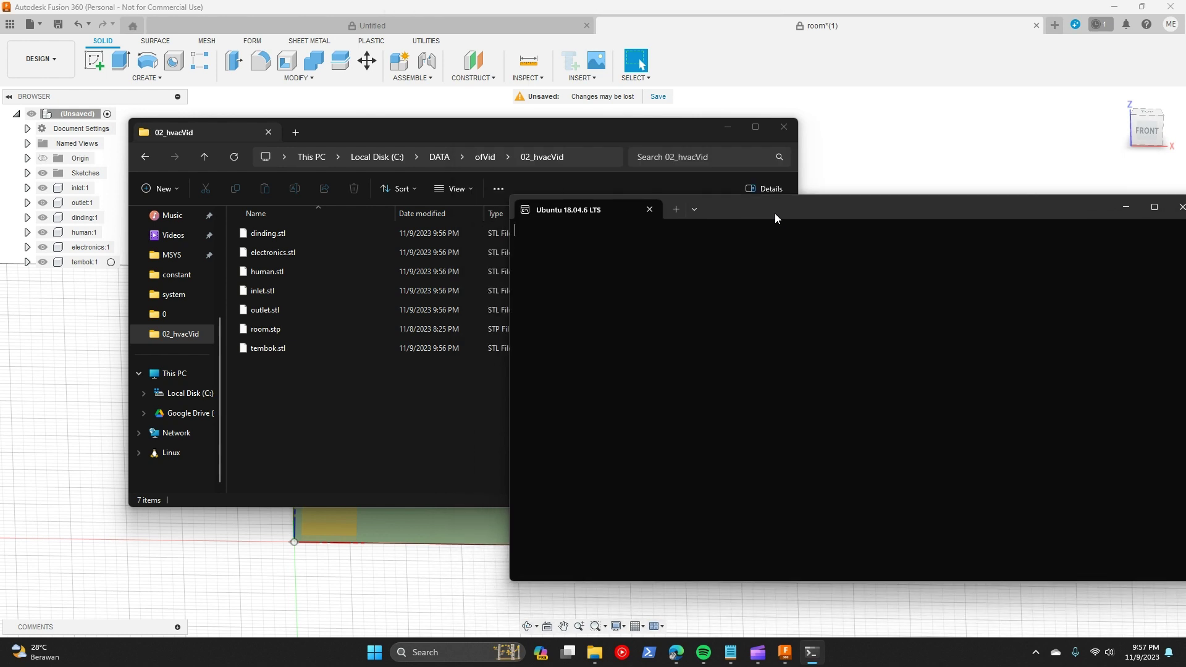
pyautogui.press('Return')
pyautogui.press('Return')
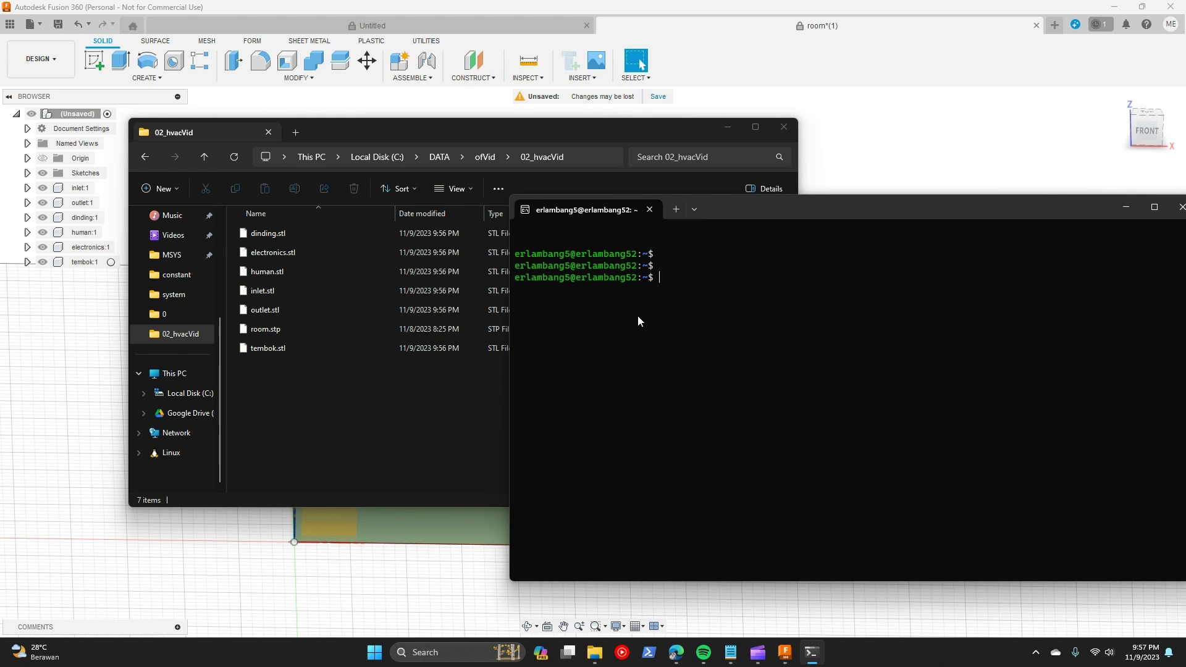
pyautogui.write('ls')
pyautogui.press('Return')
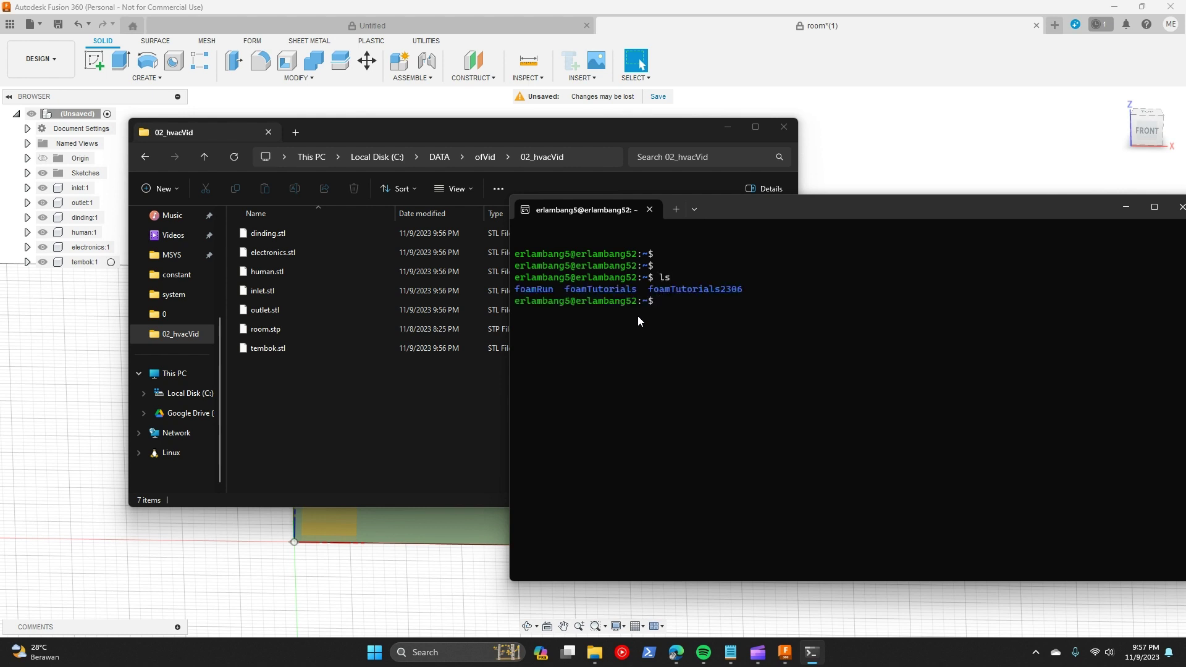
# Step: Change the terminal's working directory to /mnt/c/DATA/ofVid/02_hvacVid/
pyautogui.write('cd /mnt/c/DATA')
pyautogui.write('0')
pyautogui.press('Tab')
pyautogui.press('Return')
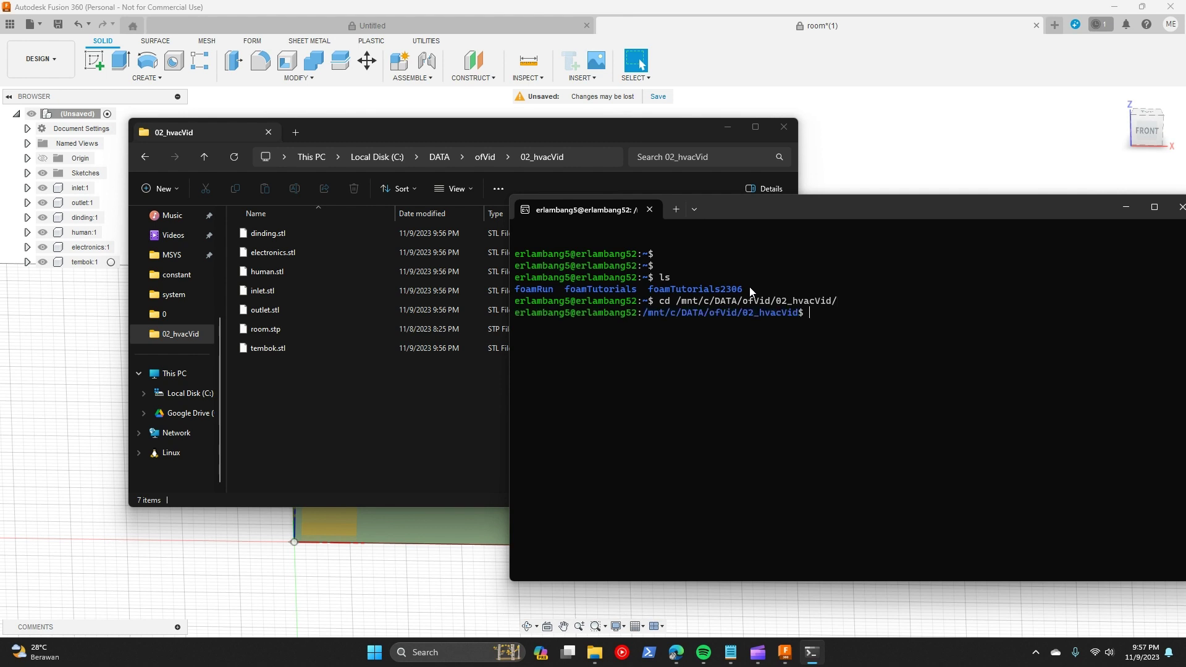
pyautogui.write('cat')
pyautogui.write('di')
pyautogui.press('Tab')
pyautogui.write('e')
pyautogui.press('Tab')
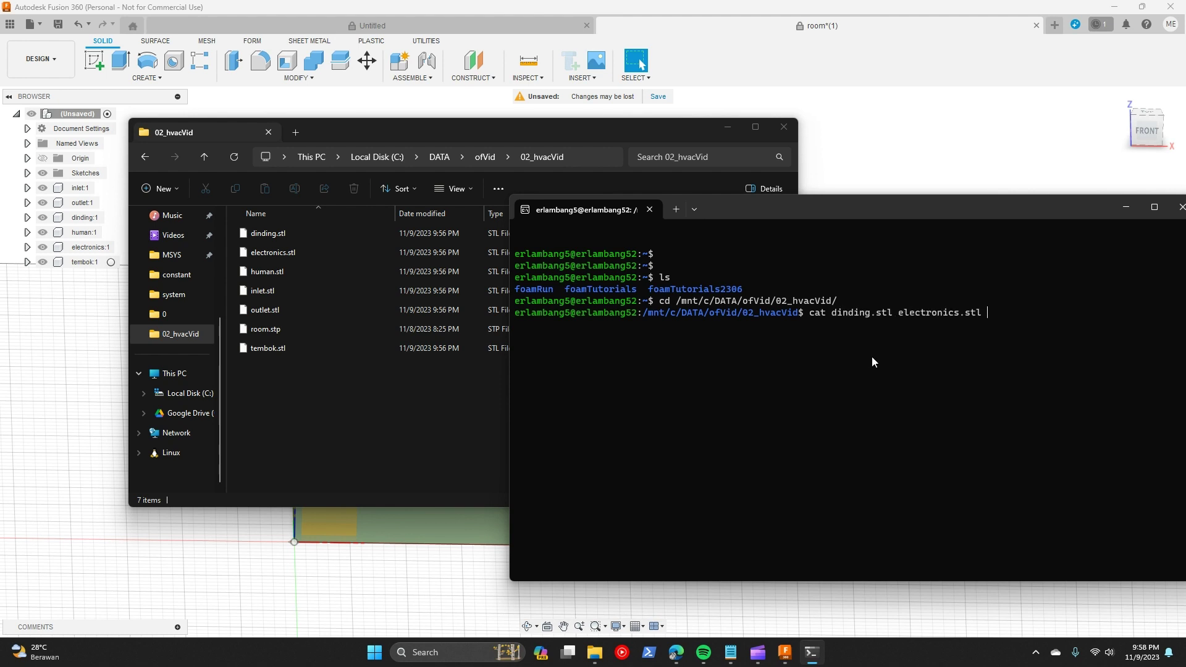
pyautogui.write('hum')
pyautogui.press('Tab')
pyautogui.write('inl')
pyautogui.press('Tab')
pyautogui.write('o')
pyautogui.press('Tab')
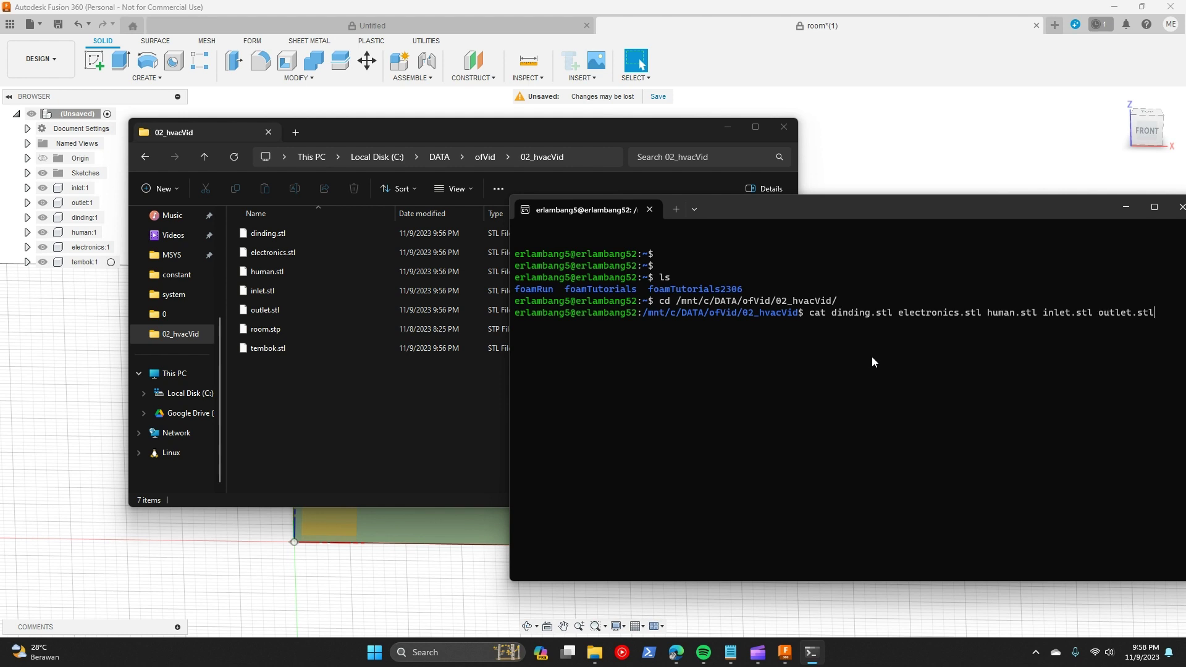
pyautogui.press('BackSpace')
pyautogui.press('BackSpace')
pyautogui.press('BackSpace')
pyautogui.press('BackSpace')
pyautogui.press('BackSpace')
pyautogui.press('BackSpace')
pyautogui.press('BackSpace')
pyautogui.press('BackSpace')
pyautogui.press('BackSpace')
pyautogui.press('BackSpace')
pyautogui.press('BackSpace')
pyautogui.press('BackSpace')
pyautogui.press('BackSpace')
pyautogui.press('BackSpace')
pyautogui.press('BackSpace')
pyautogui.press('BackSpace')
pyautogui.press('BackSpace')
pyautogui.press('BackSpace')
pyautogui.press('BackSpace')
pyautogui.press('BackSpace')
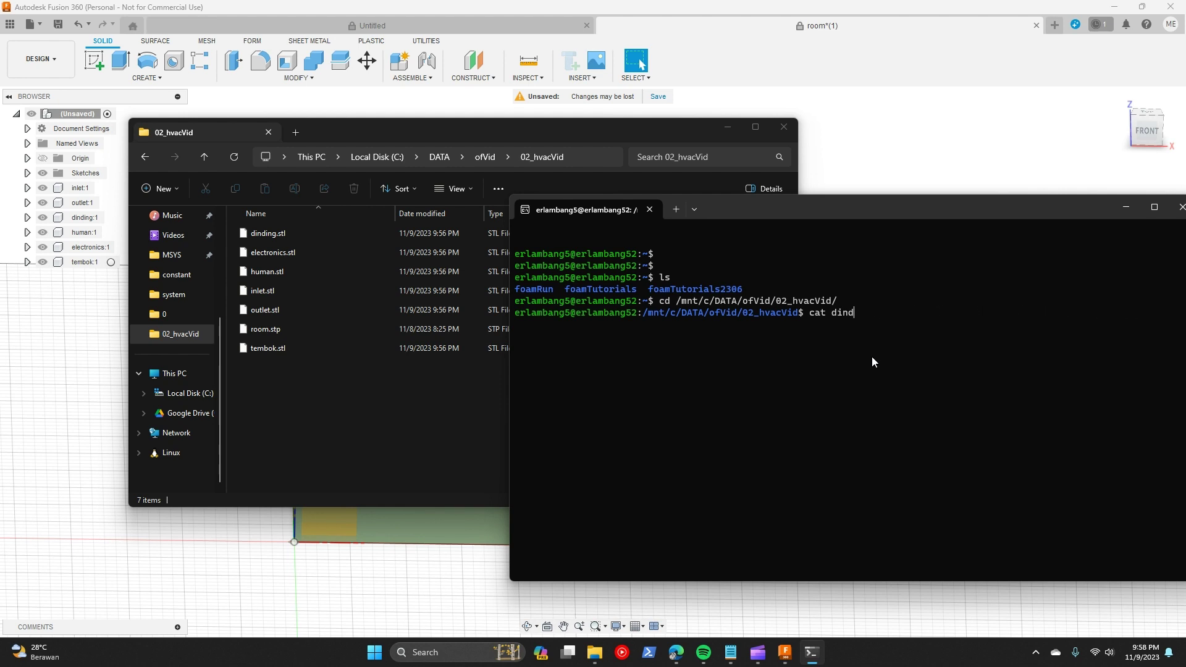
pyautogui.press('BackSpace')
pyautogui.press('BackSpace')
pyautogui.press('BackSpace')
pyautogui.press('BackSpace')
# Step: Concatenate inlet.stl, outlet.stl, dinding.stl, electronics.stl, human.stl and tembok.stl into hvac.stl with the cat command
pyautogui.write('inl')
pyautogui.press('Tab')
pyautogui.write('out')
pyautogui.press('Tab')
pyautogui.write('di')
pyautogui.press('Tab')
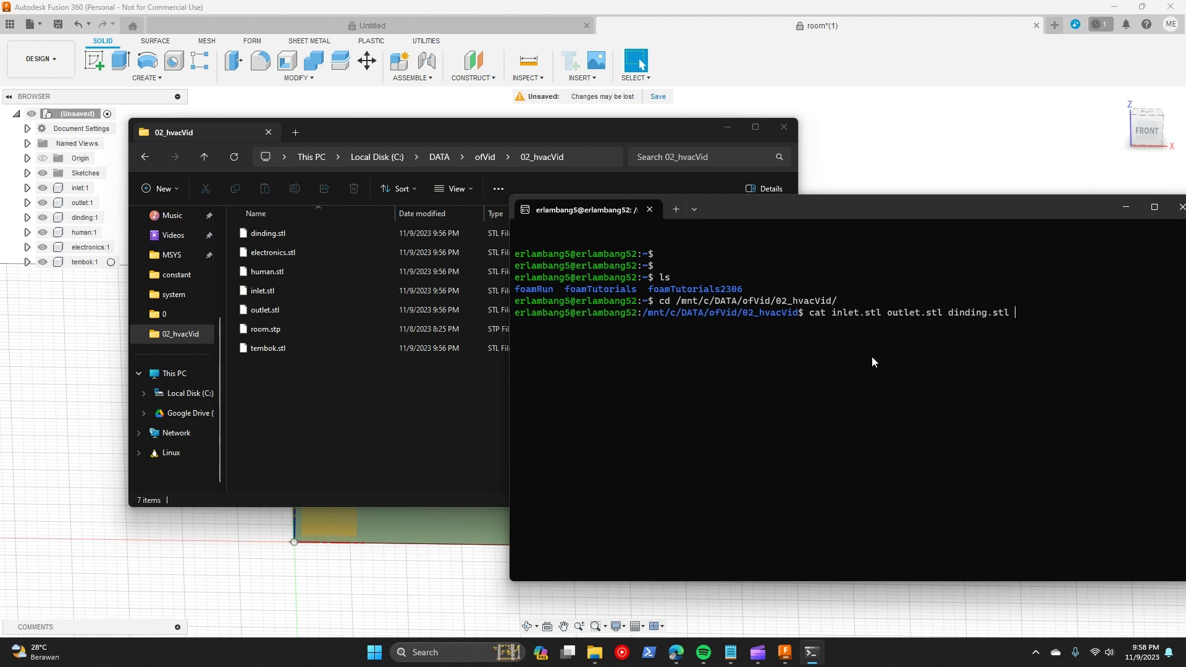
pyautogui.write('el')
pyautogui.press('Tab')
pyautogui.write('huma')
pyautogui.press('Tab')
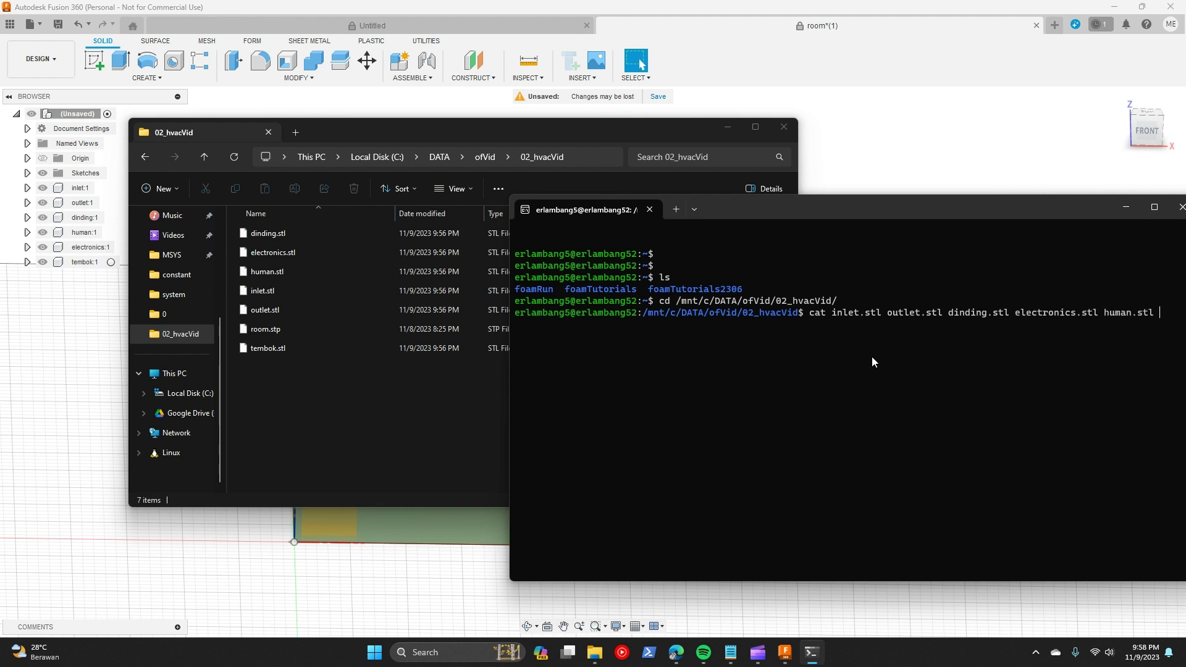
pyautogui.write('tem')
pyautogui.press('Tab')
pyautogui.write('l')
pyautogui.press('Return')
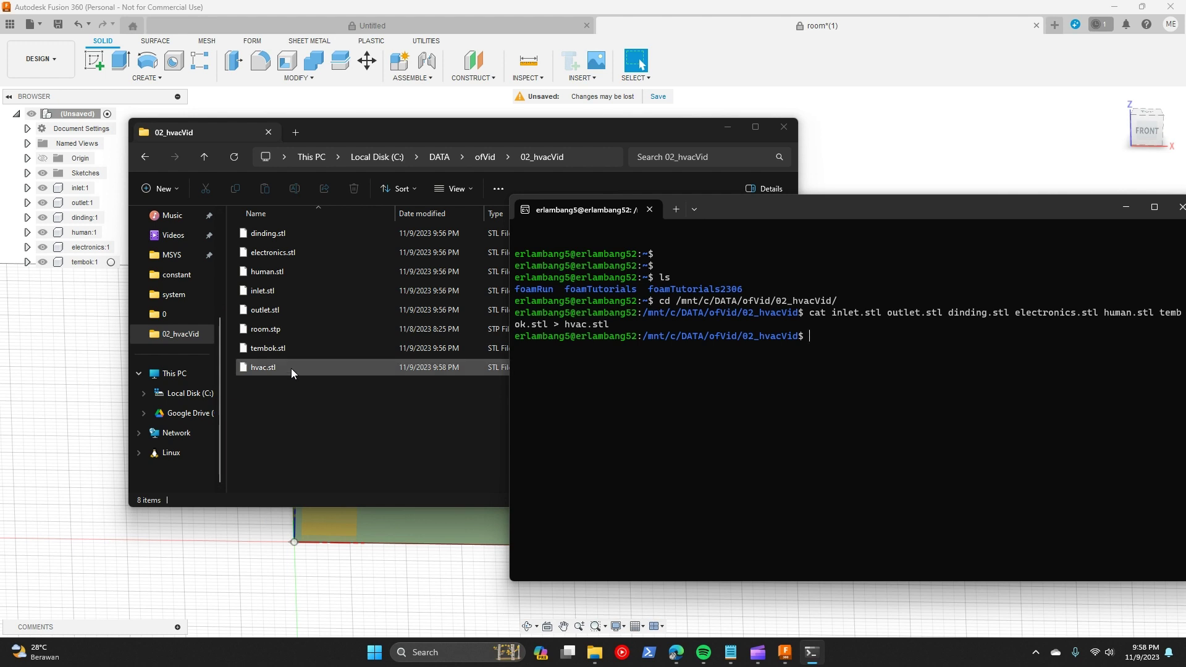
# Step: Open hvac.stl from the folder in Notepad++, examine its solid headers, and close the editor
pyautogui.click(295, 368)
pyautogui.rightClick(299, 369)
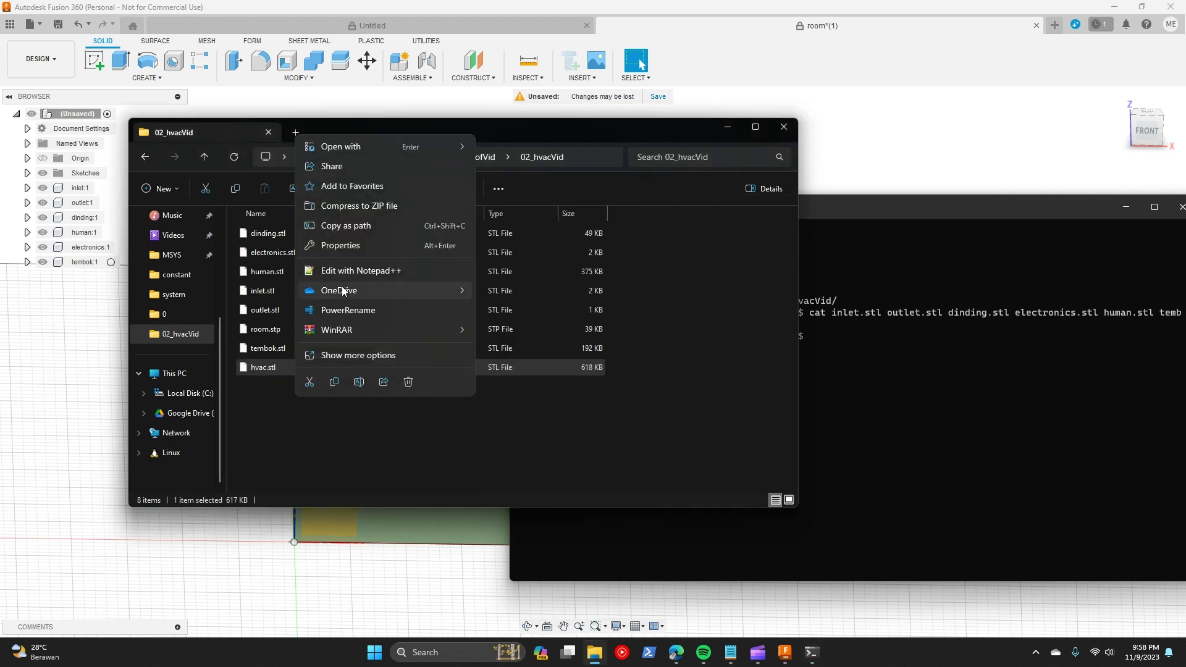
pyautogui.click(362, 268)
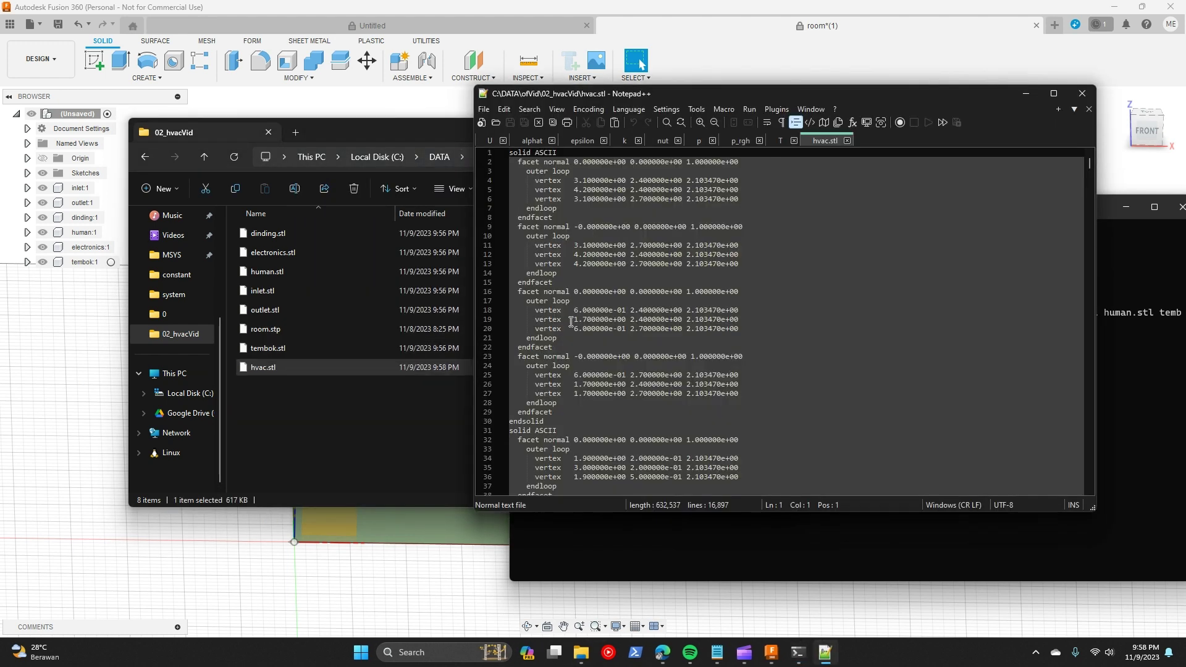
pyautogui.scroll(-1, 594, 310)
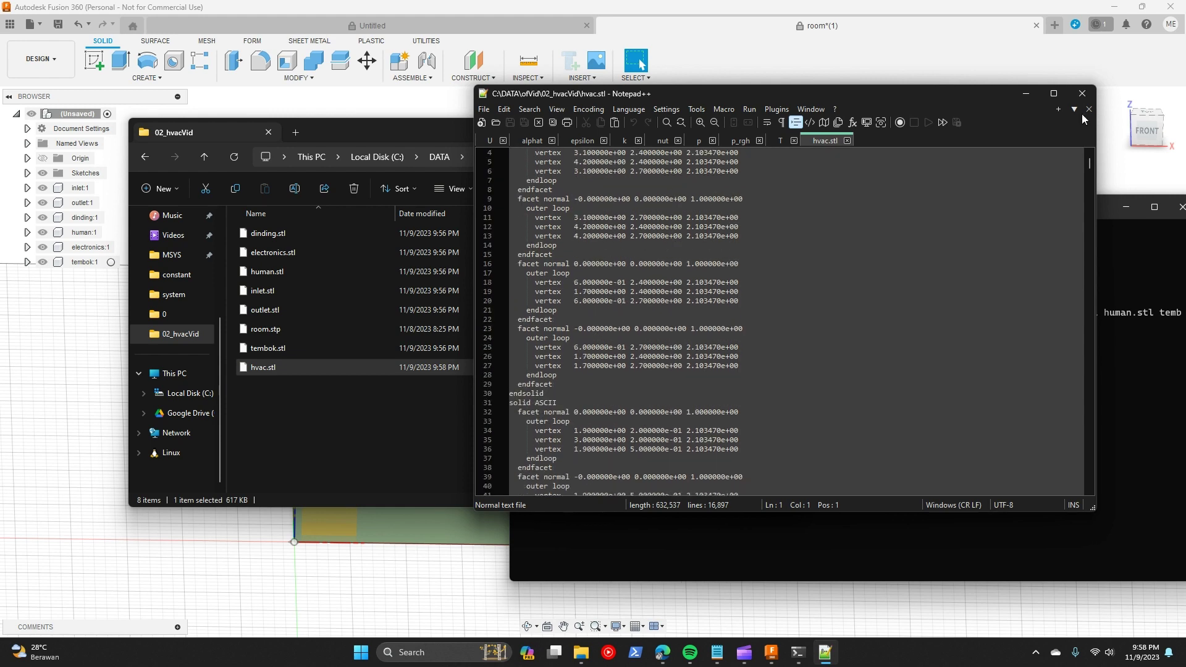
pyautogui.click(1087, 97)
# Step: Return to the 02_hvacVid folder and delete the combined hvac.stl file
pyautogui.click(673, 376)
pyautogui.hotkey('alt', 'Tab')
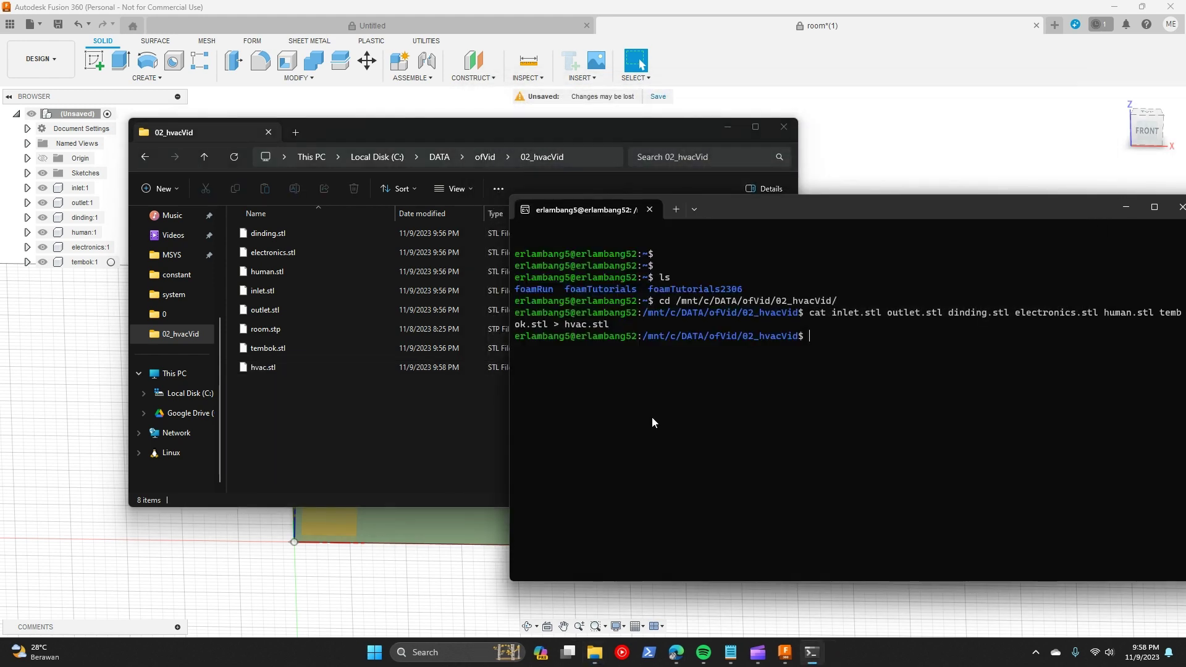
pyautogui.click(318, 370)
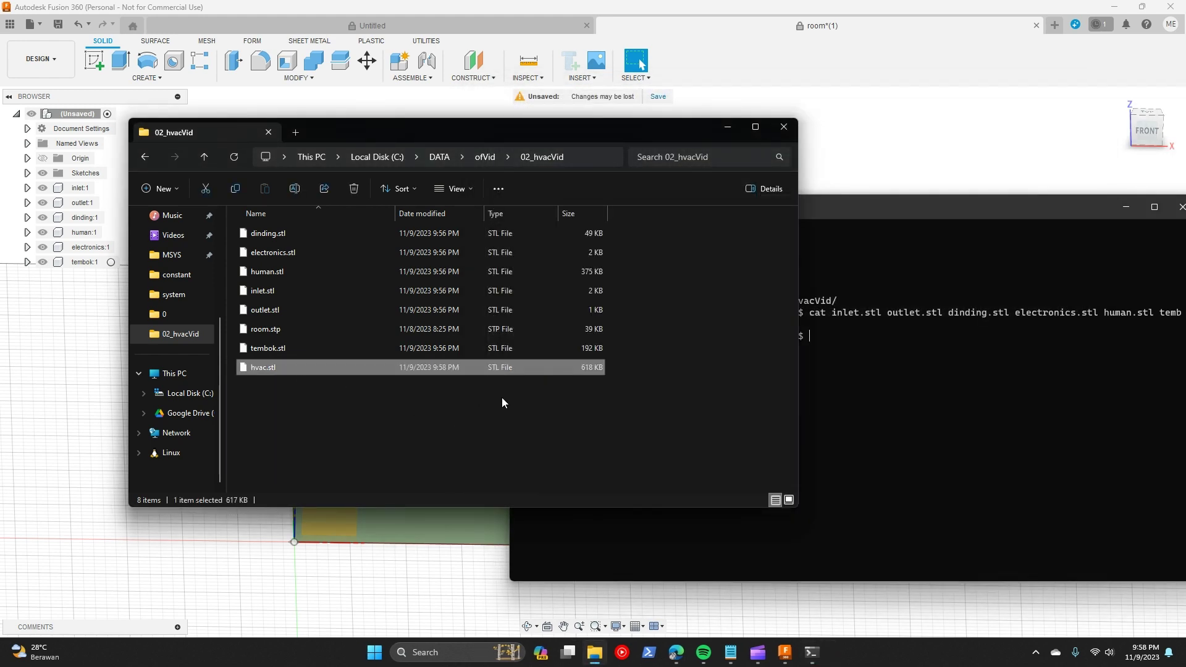
pyautogui.press('Delete')
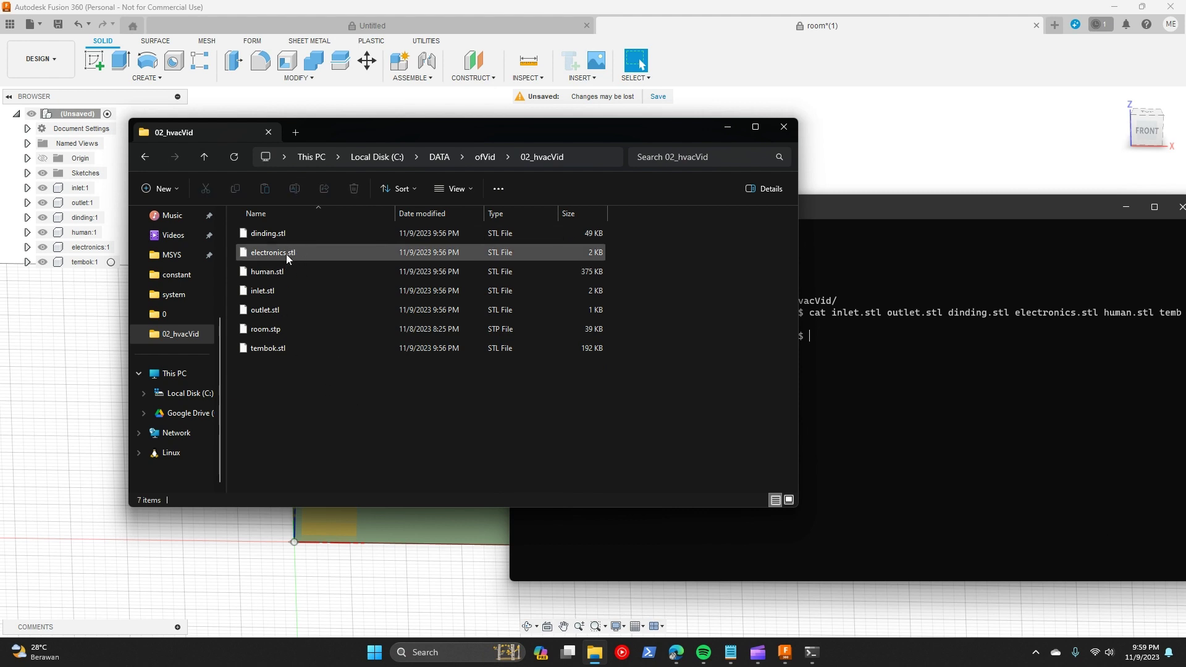
pyautogui.click(284, 234)
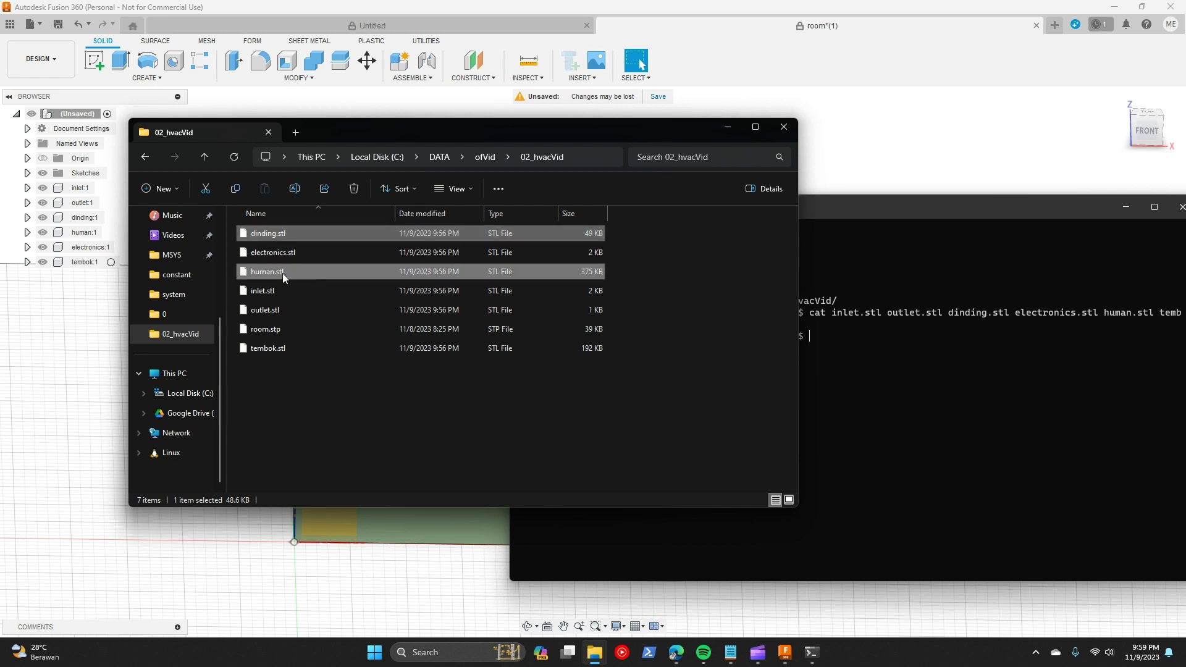
pyautogui.keyDown('ctrl'); pyautogui.click(282, 273); pyautogui.keyUp('ctrl')
pyautogui.keyDown('ctrl'); pyautogui.click(280, 290); pyautogui.keyUp('ctrl')
pyautogui.keyDown('ctrl'); pyautogui.click(283, 309); pyautogui.keyUp('ctrl')
pyautogui.keyDown('ctrl'); pyautogui.click(287, 346); pyautogui.keyUp('ctrl')
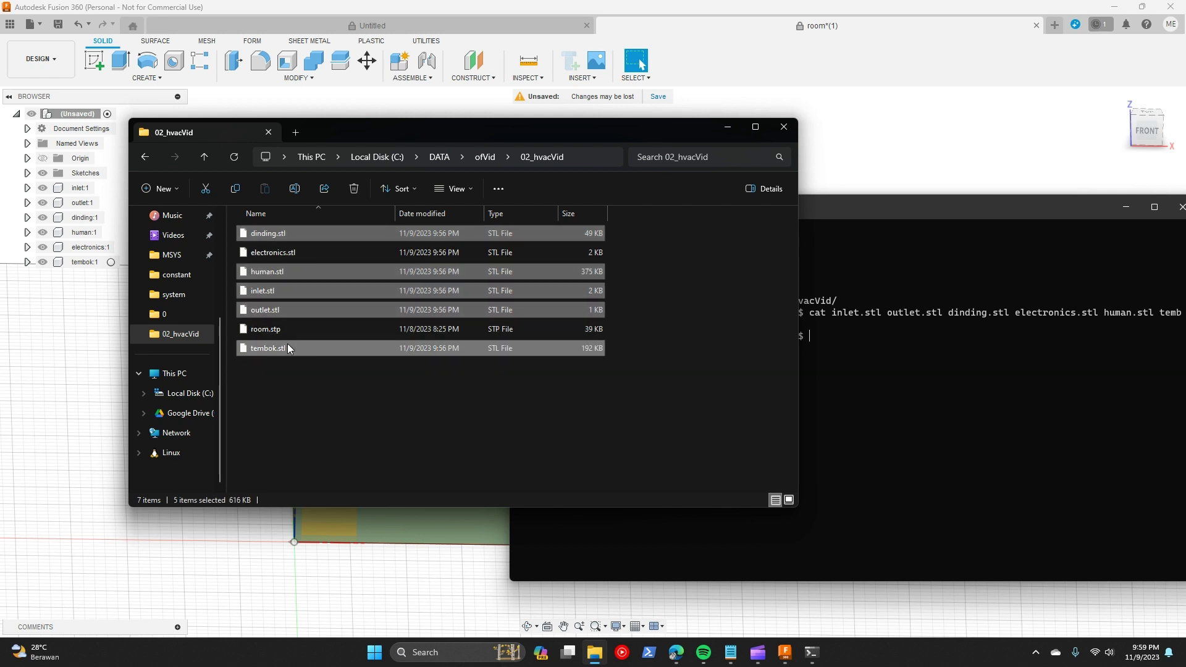
pyautogui.rightClick(287, 343)
# Step: Open the dinding, electronics, human, inlet, outlet and tembok STL files together in Notepad++
pyautogui.click(297, 250)
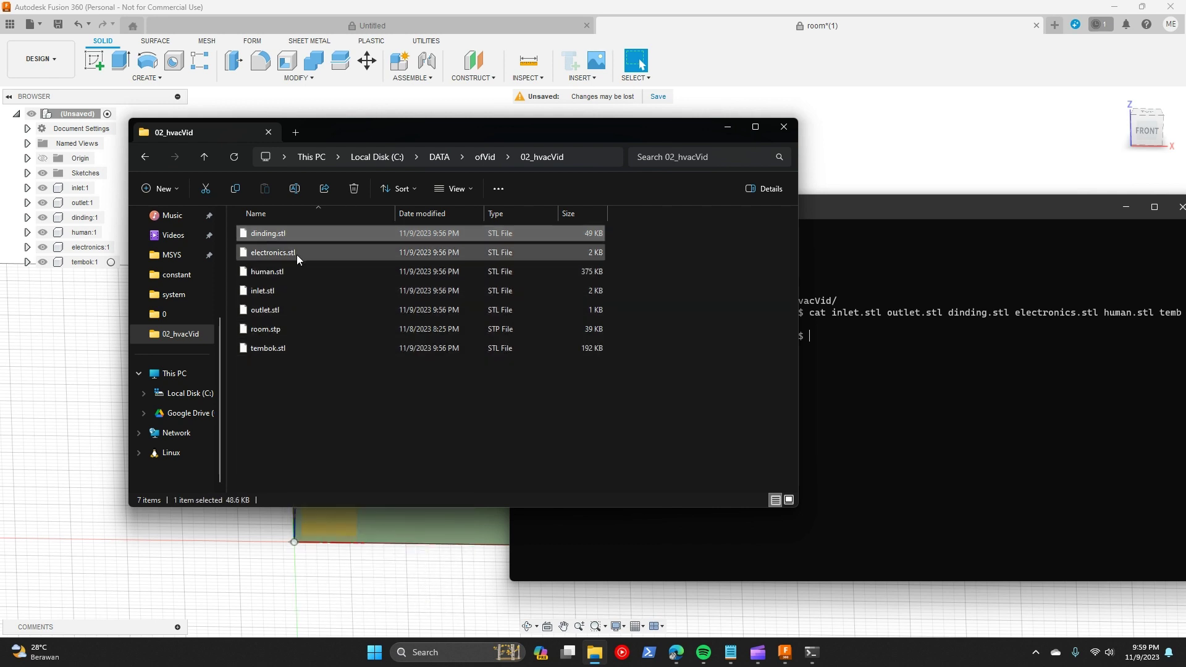
pyautogui.keyDown('ctrl'); pyautogui.click(296, 253); pyautogui.keyUp('ctrl')
pyautogui.keyDown('ctrl'); pyautogui.click(285, 273); pyautogui.keyUp('ctrl')
pyautogui.keyDown('ctrl'); pyautogui.click(282, 290); pyautogui.keyUp('ctrl')
pyautogui.keyDown('ctrl'); pyautogui.click(283, 309); pyautogui.keyUp('ctrl')
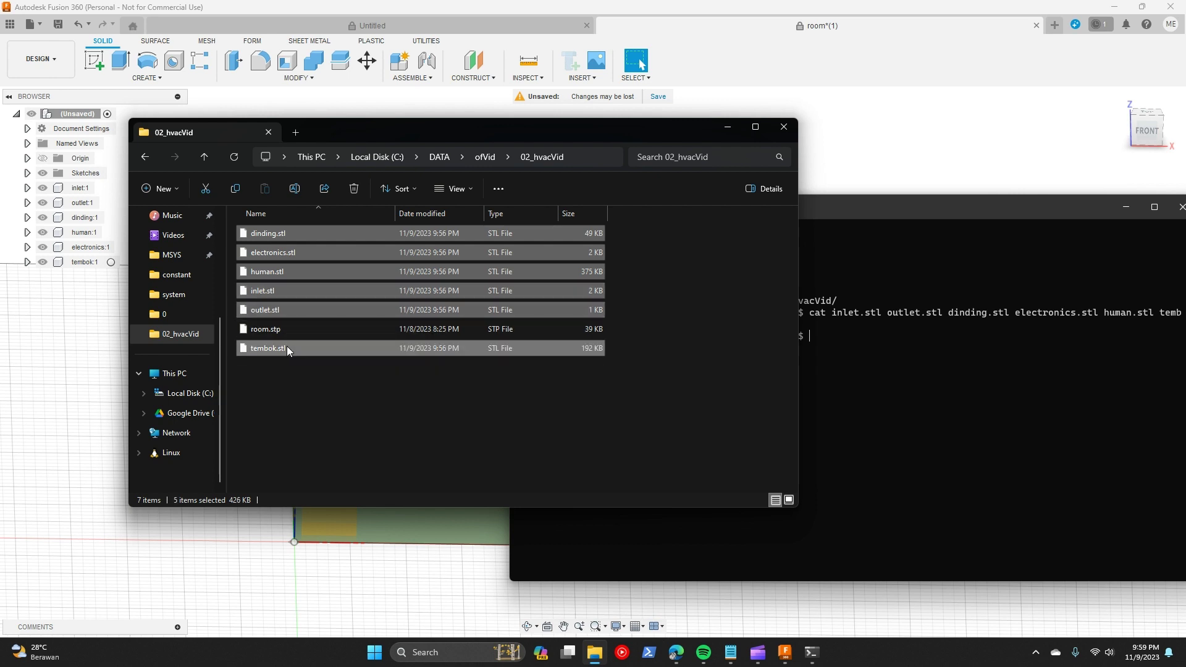
pyautogui.keyDown('ctrl'); pyautogui.click(286, 346); pyautogui.keyUp('ctrl')
pyautogui.rightClick(286, 346)
pyautogui.click(350, 248)
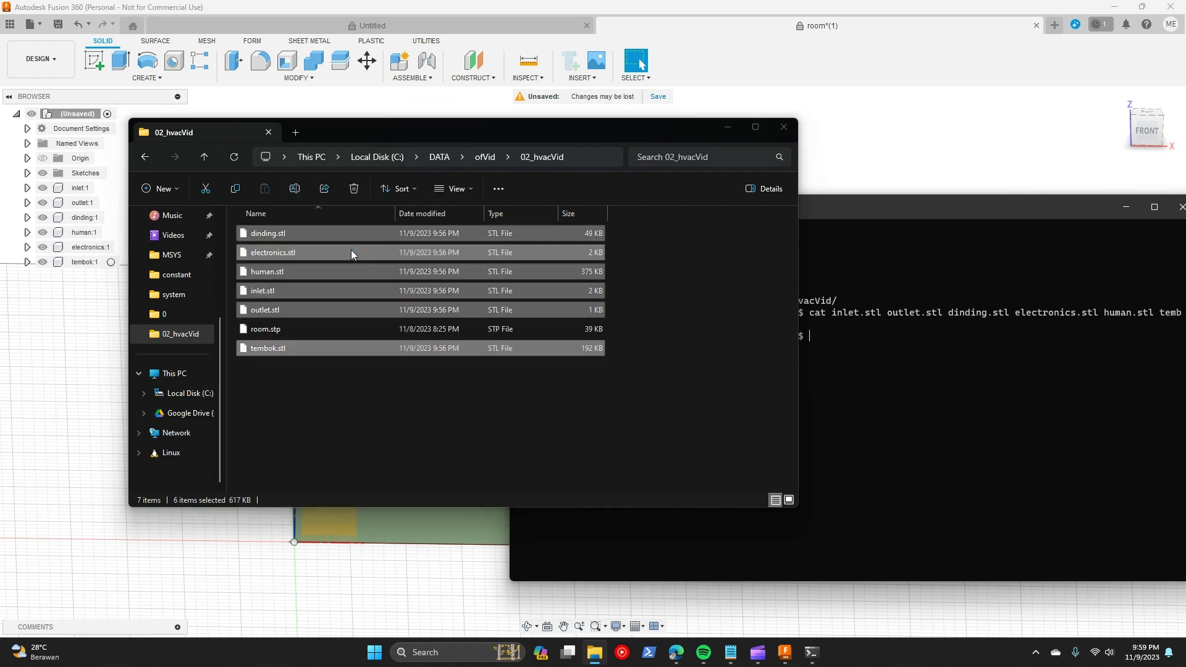
# Step: Close the old 01_hvac case files such as k, nut, p_rgh and T, keeping only the six STL files open
pyautogui.click(505, 140)
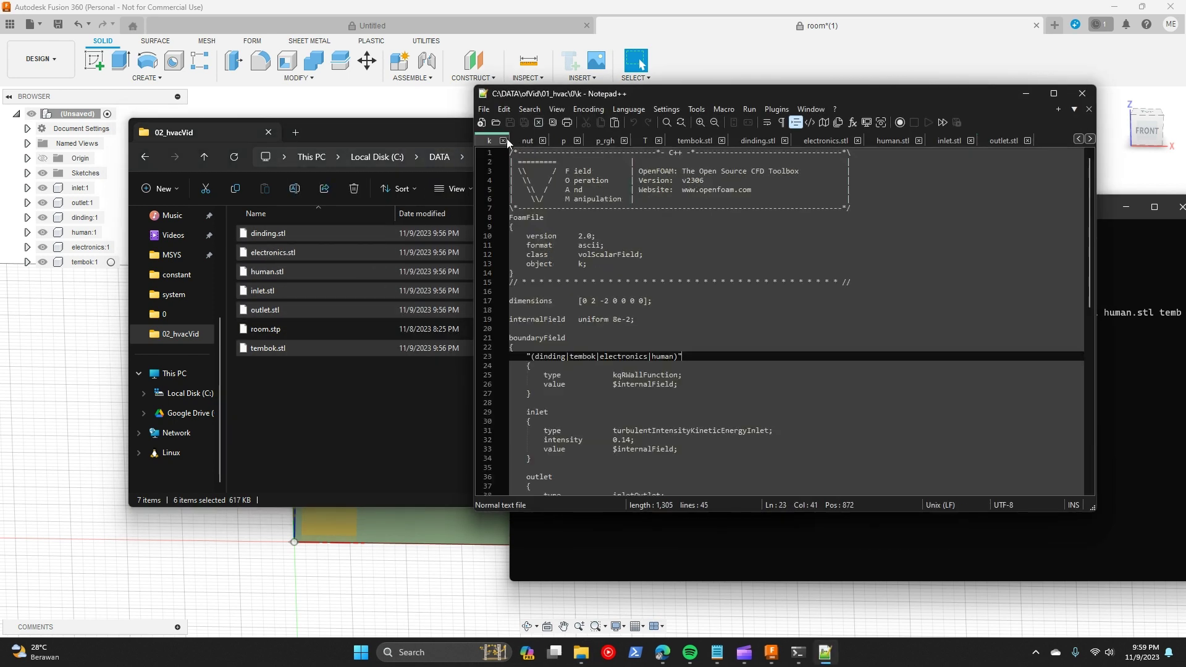
pyautogui.click(503, 141)
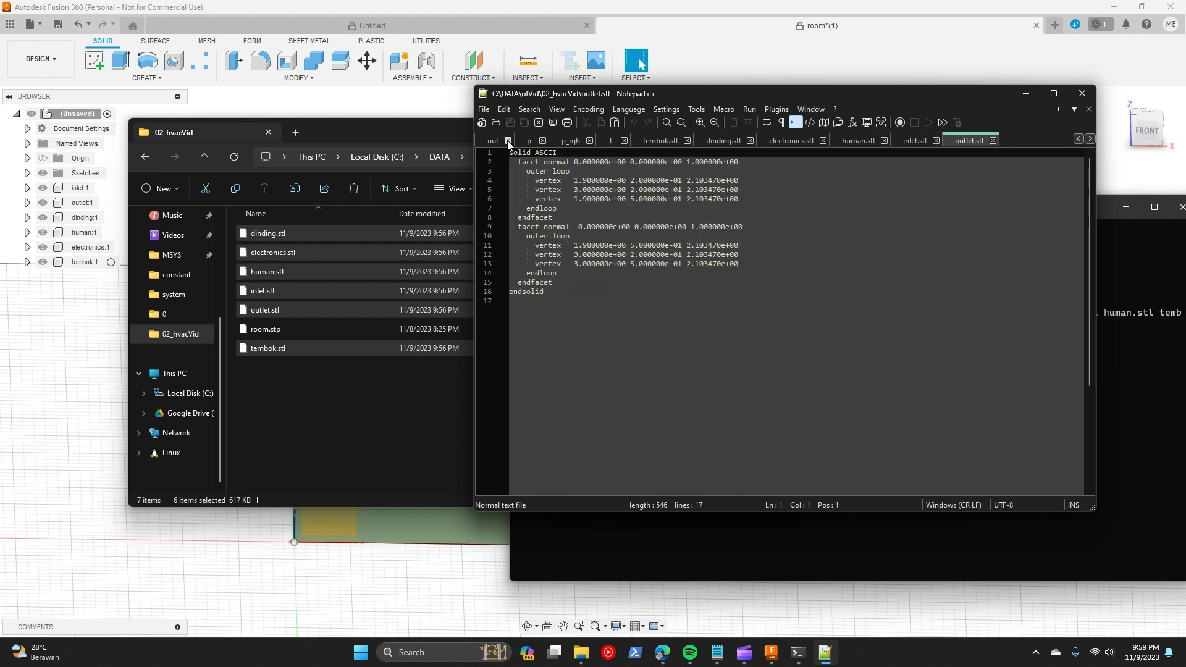
pyautogui.click(508, 140)
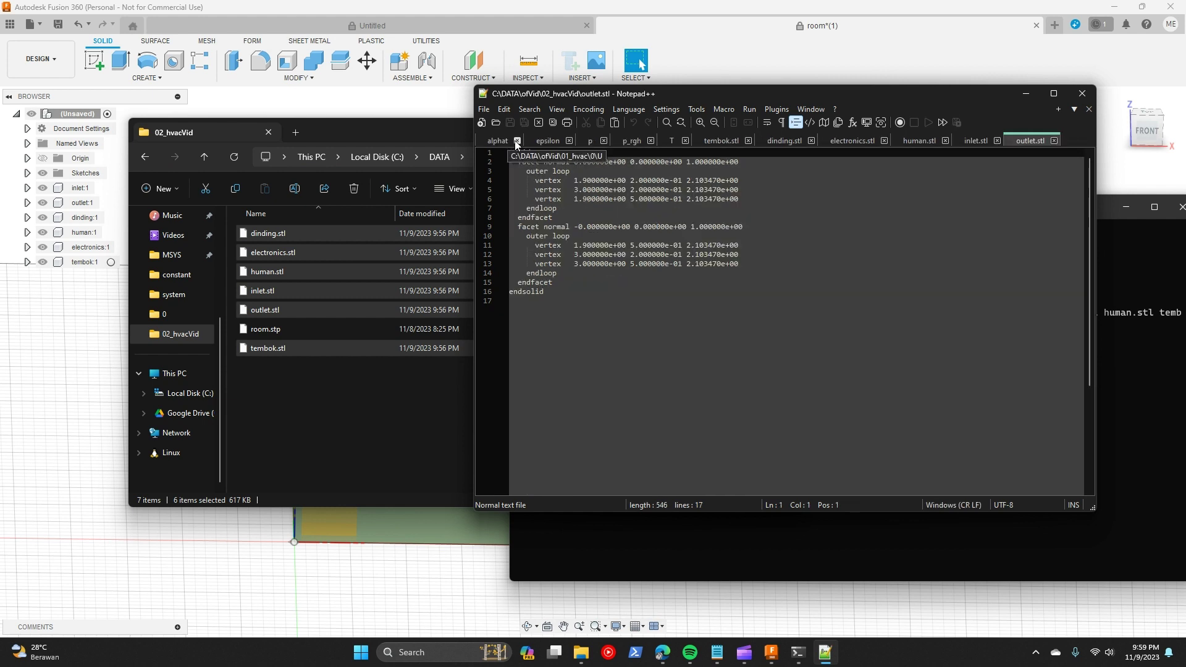
pyautogui.click(516, 141)
pyautogui.click(523, 140)
pyautogui.click(503, 140)
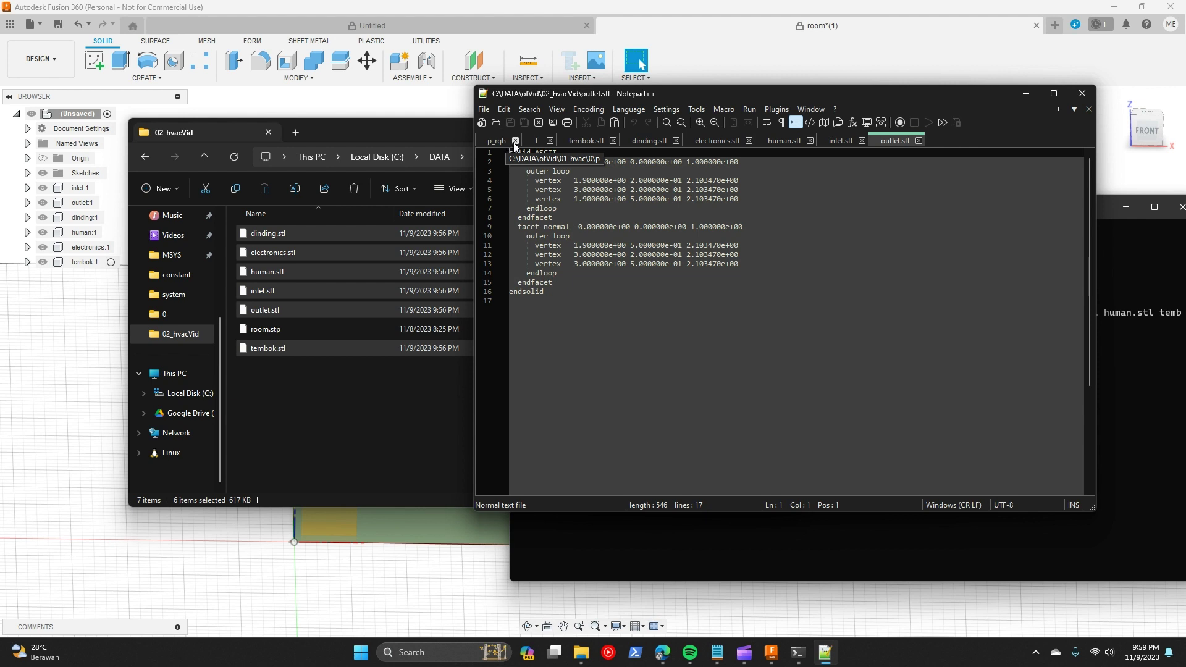
pyautogui.click(520, 140)
pyautogui.click(505, 140)
pyautogui.click(504, 140)
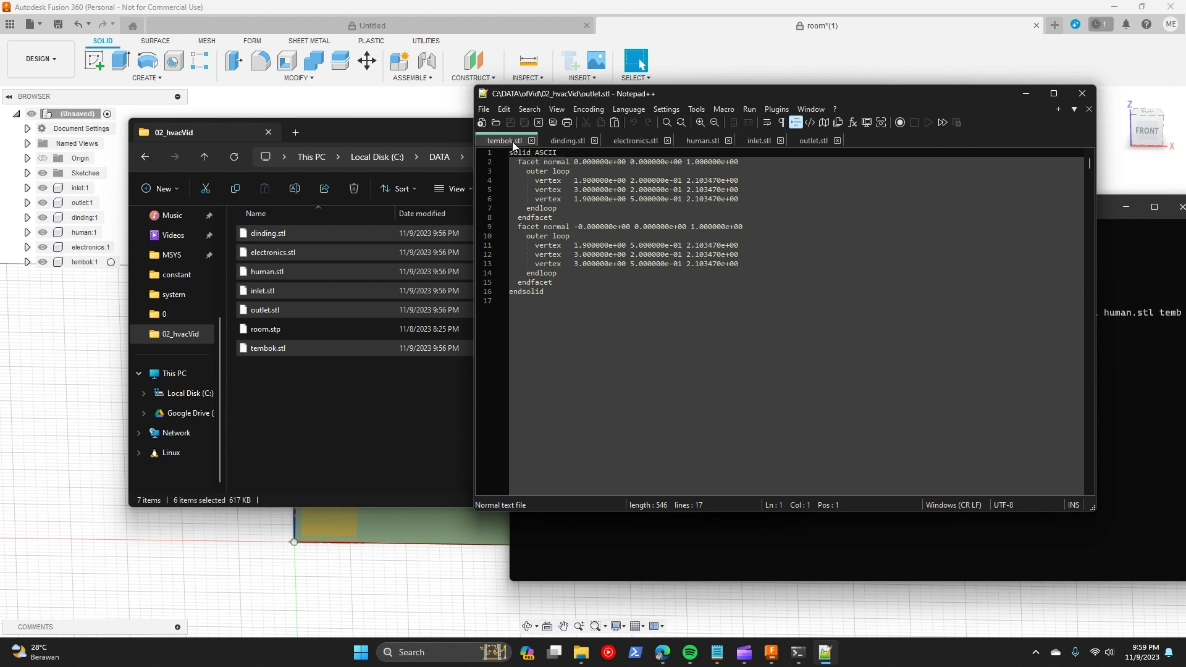
# Step: Rename the solid in the first line of tembok.stl as tembok
pyautogui.click(556, 154)
pyautogui.doubleClick(555, 154)
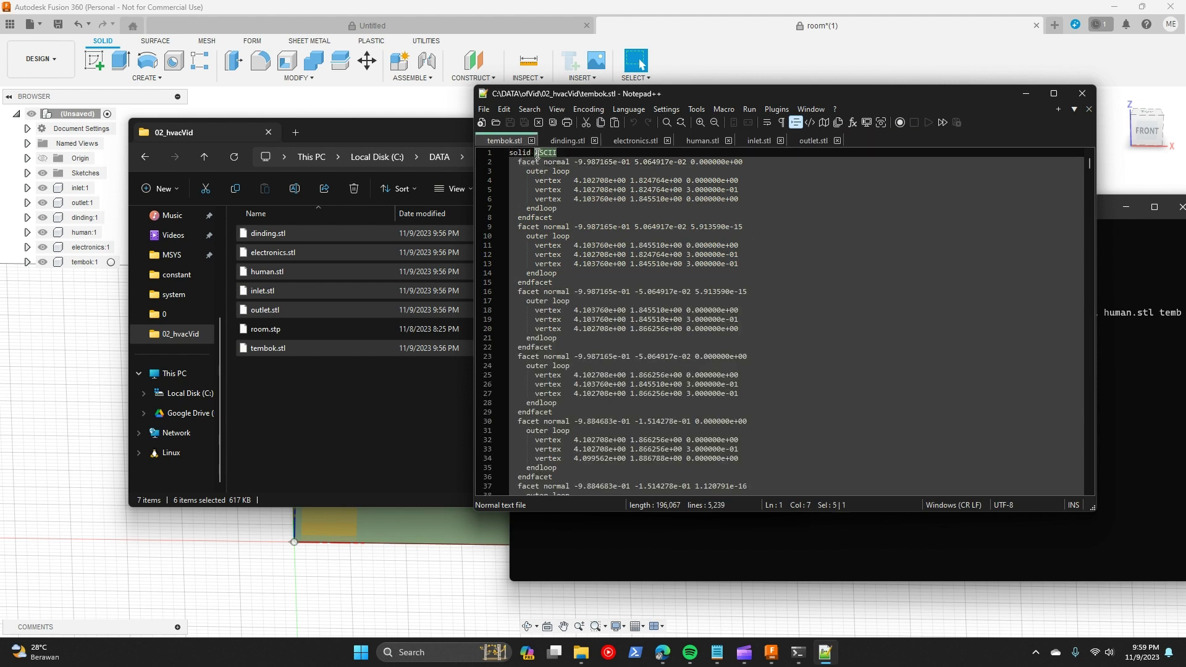
pyautogui.write('r')
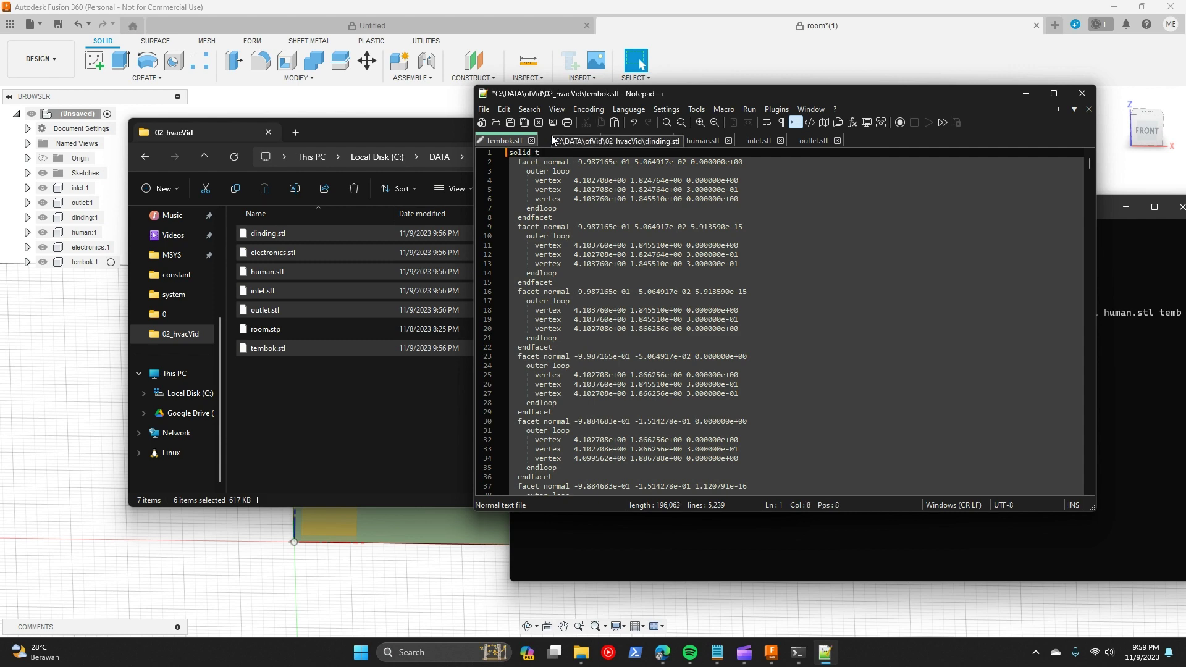
pyautogui.write('embok')
# Step: Add the name tembok to the closing endsolid line of tembok.stl
pyautogui.scroll(-12, 690, 307)
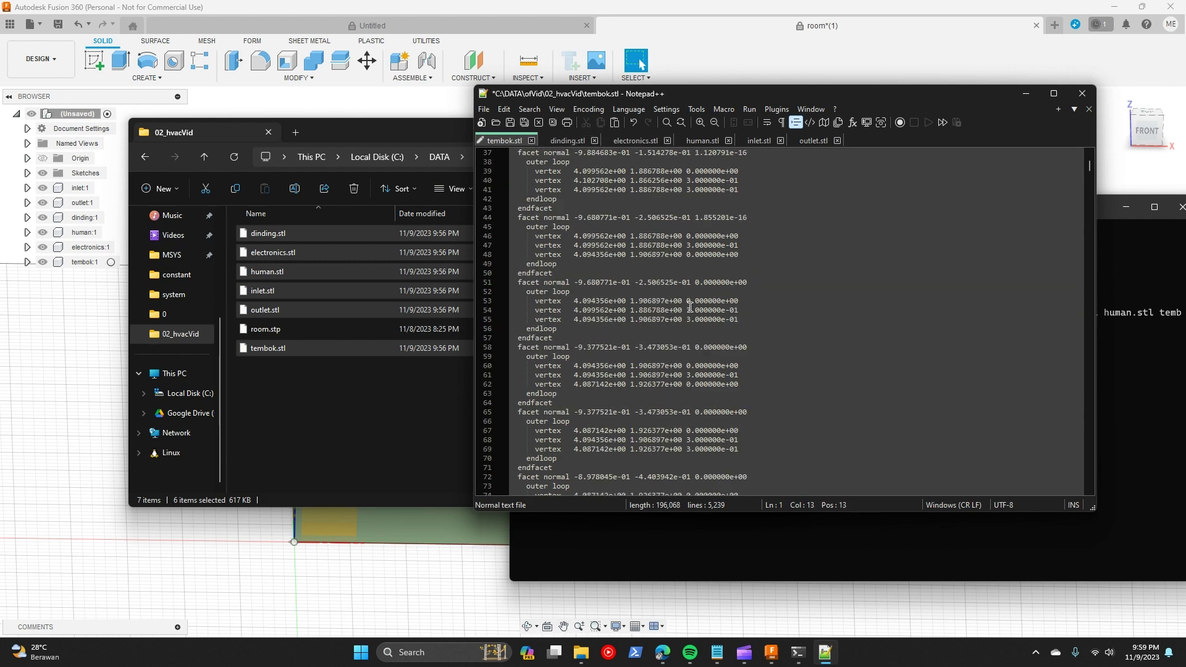
pyautogui.moveTo(1090, 168); pyautogui.dragTo(1088, 476)
pyautogui.click(575, 430)
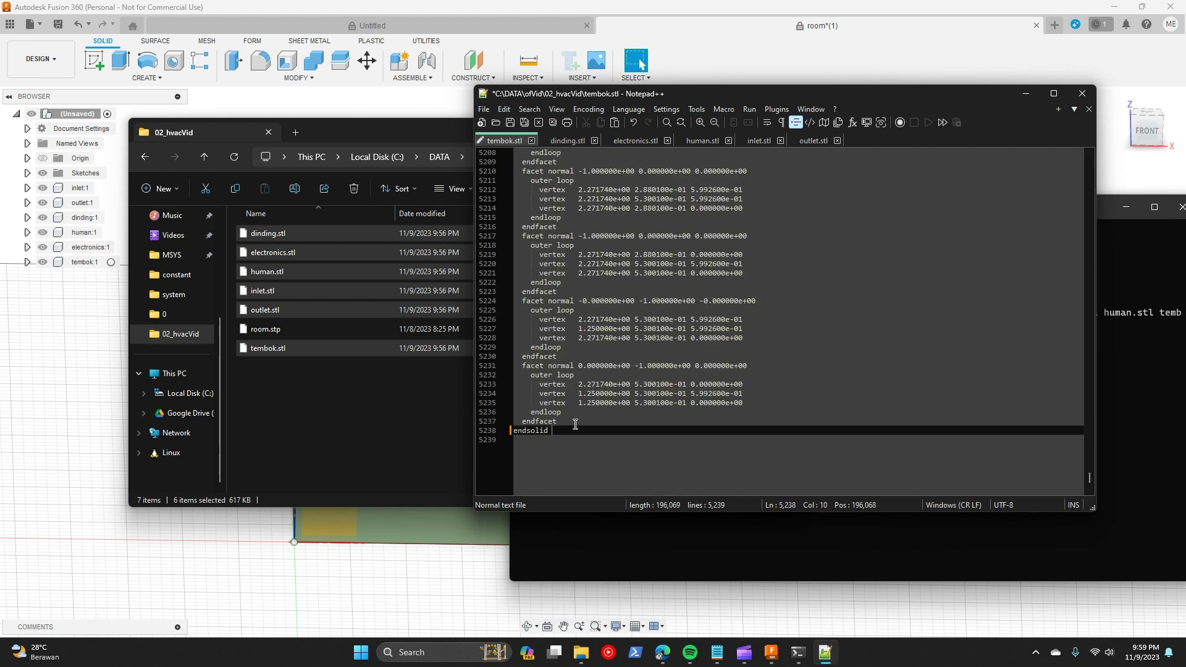
pyautogui.write('tembok')
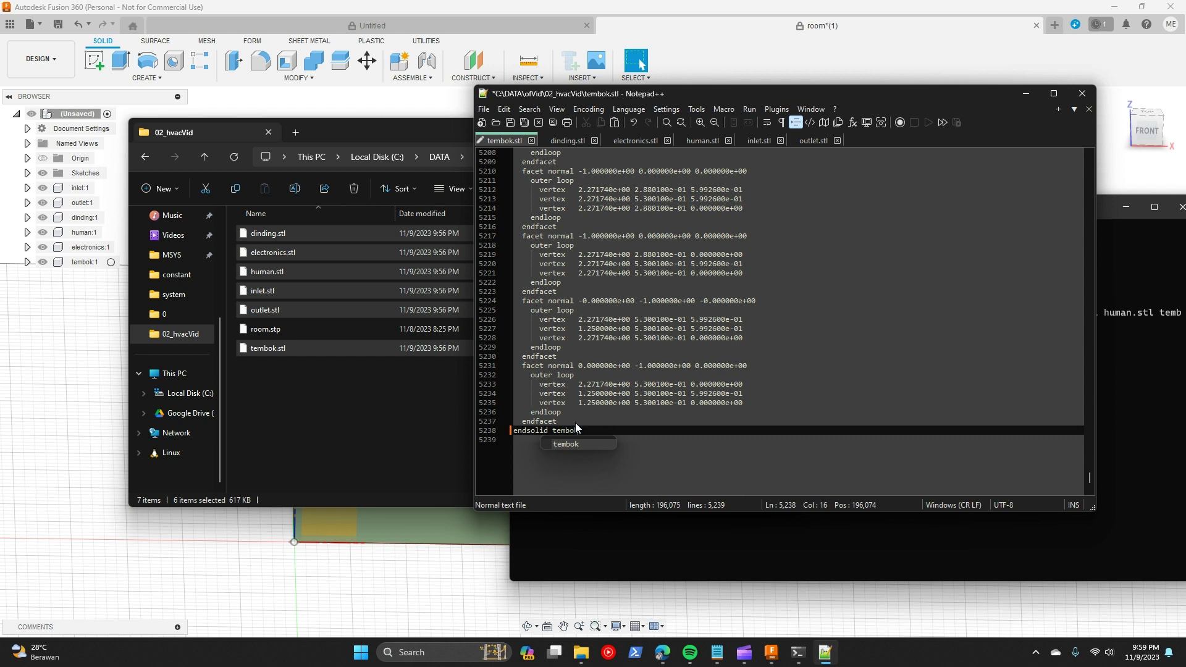
pyautogui.press('Return')
# Step: Rename the solid in the first line of dinding.stl as dinding
pyautogui.click(566, 139)
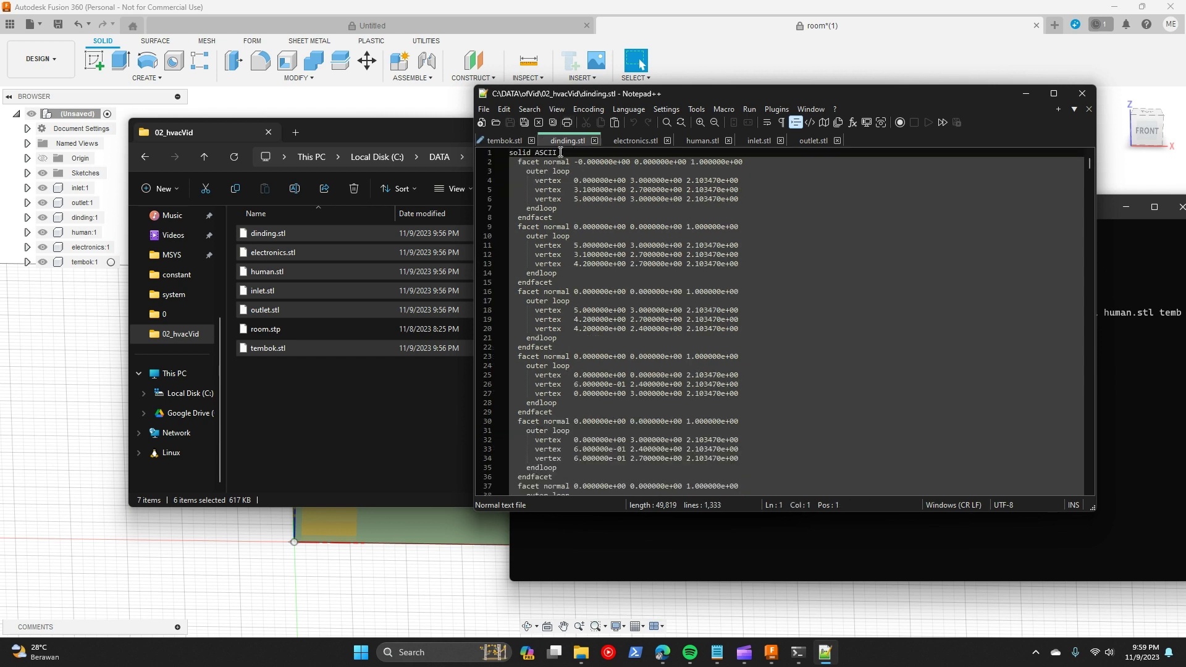
pyautogui.click(560, 152)
pyautogui.press('BackSpace')
pyautogui.press('BackSpace')
pyautogui.press('BackSpace')
pyautogui.press('BackSpace')
pyautogui.press('BackSpace')
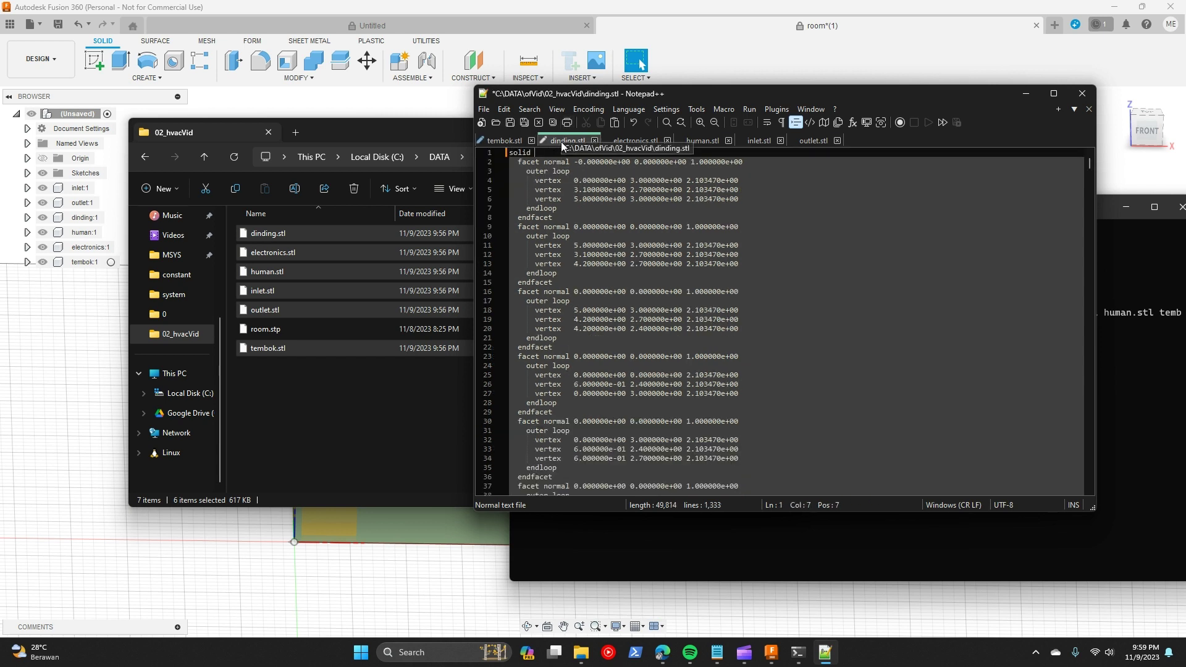
pyautogui.write('dinding')
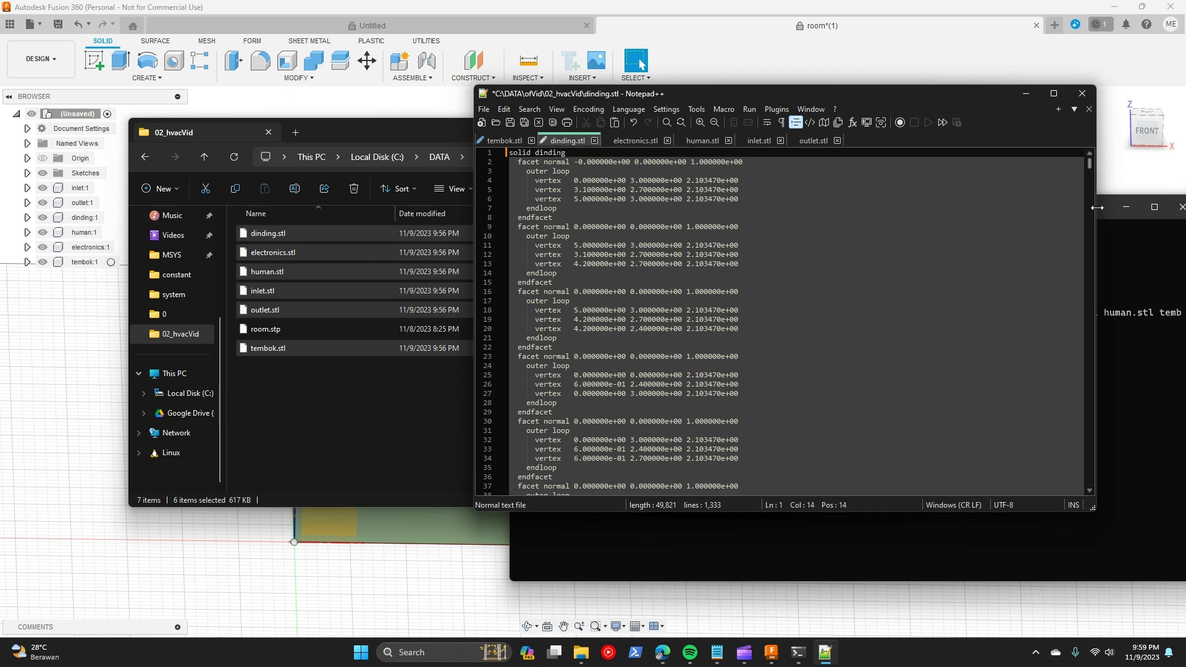
# Step: Add the name dinding to the closing endsolid line of dinding.stl
pyautogui.moveTo(1090, 164); pyautogui.dragTo(1088, 472)
pyautogui.click(602, 386)
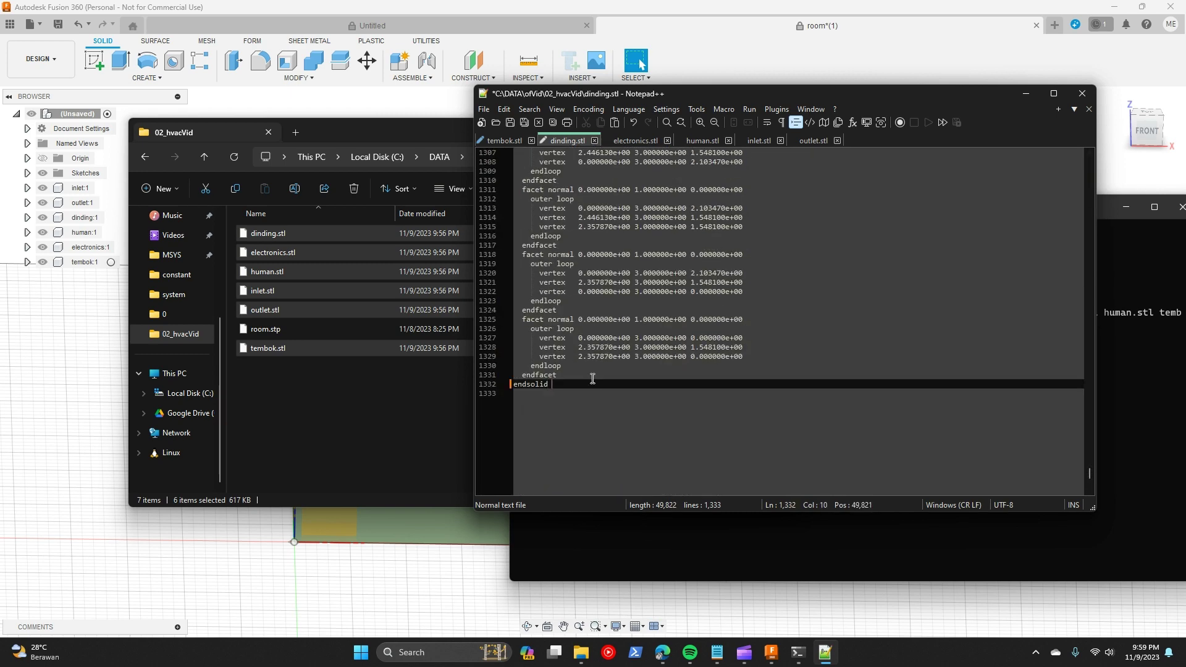
pyautogui.write('dinding')
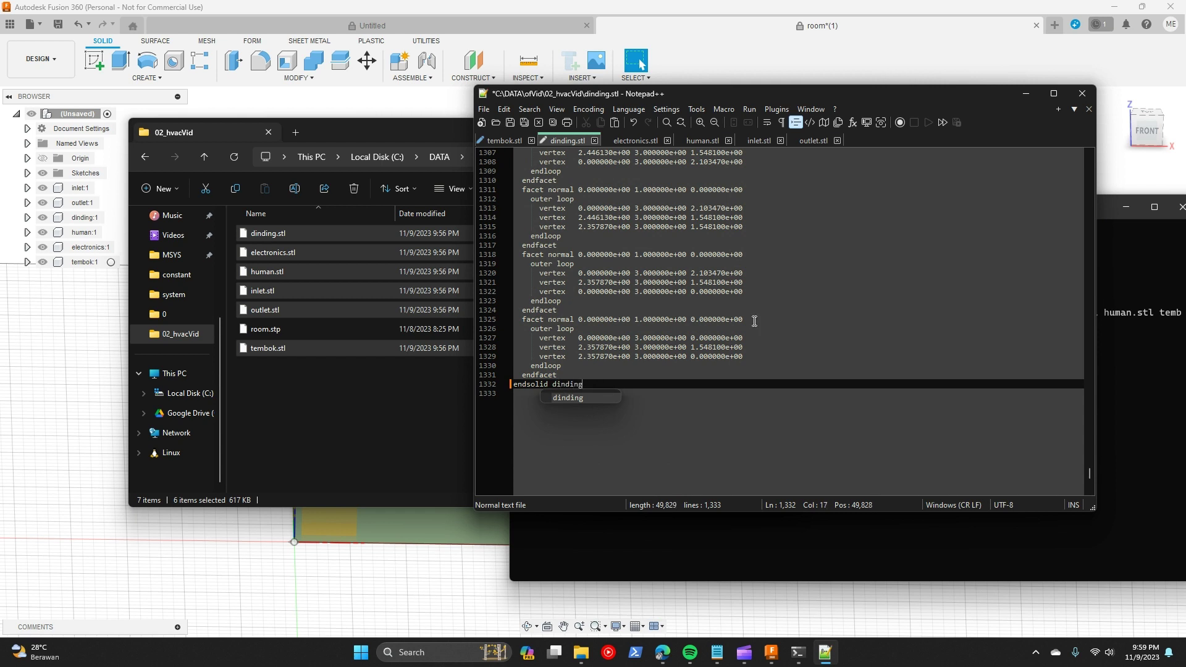
# Step: Rename the solid in the first line of electronics.stl as electronics
pyautogui.click(659, 142)
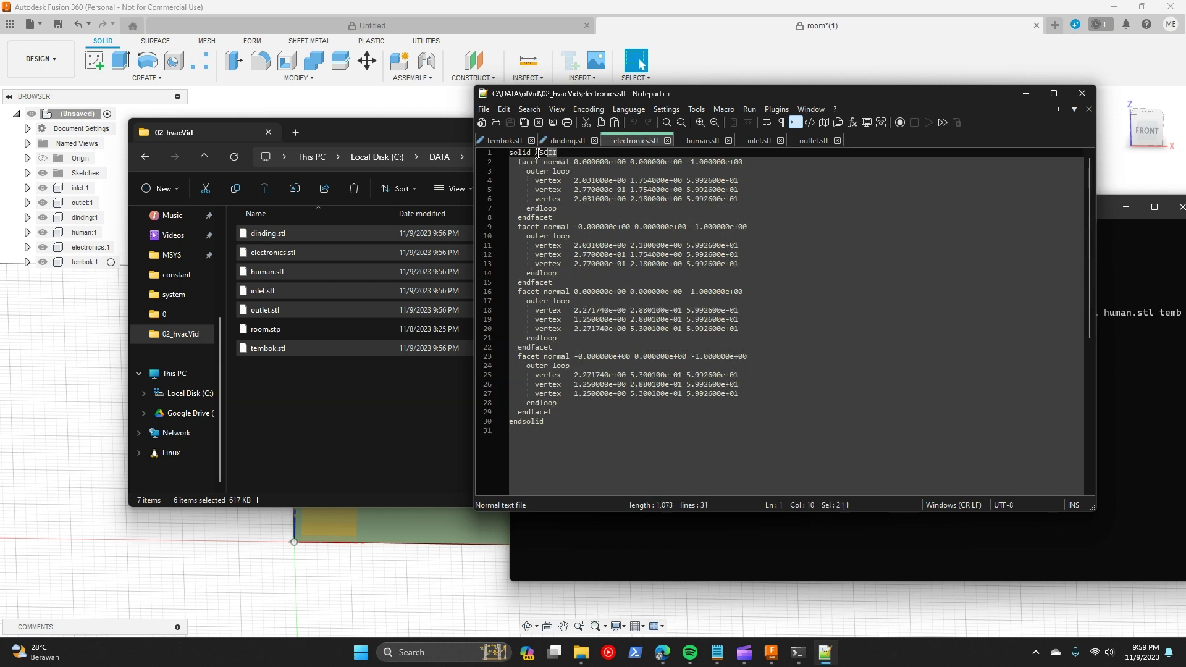
pyautogui.click(563, 153)
pyautogui.press('BackSpace')
pyautogui.press('BackSpace')
pyautogui.press('BackSpace')
pyautogui.press('BackSpace')
pyautogui.press('BackSpace')
pyautogui.write('ele')
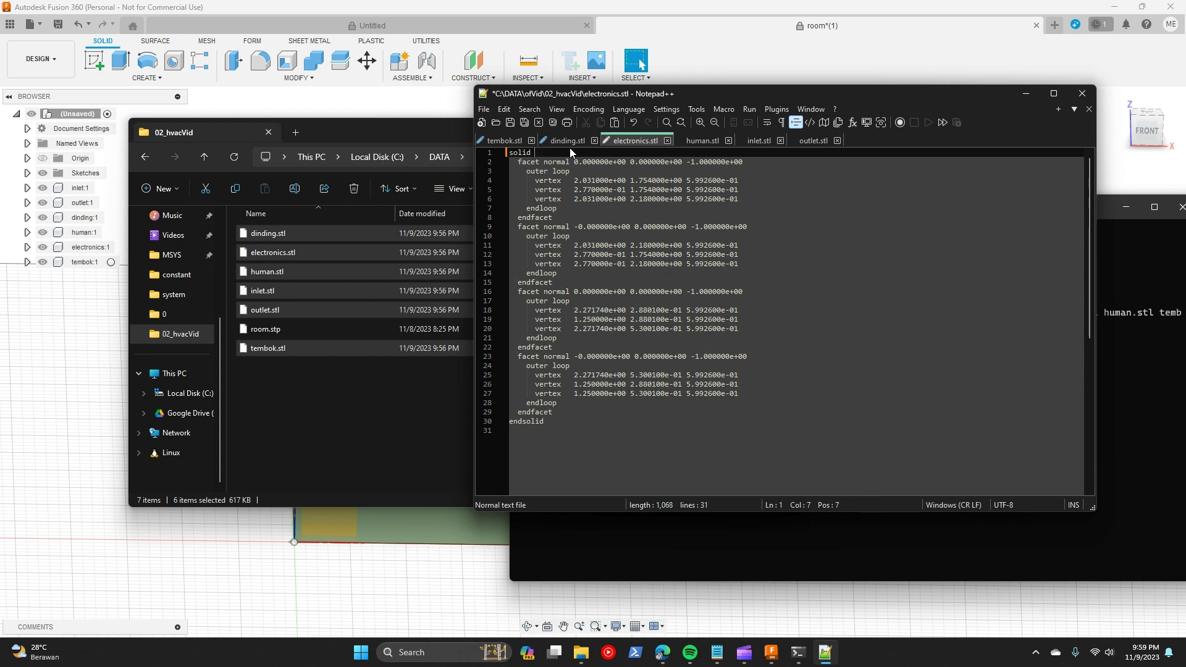
pyautogui.write('ctronics')
# Step: Add the name electronics to the closing endsolid line of electronics.stl
pyautogui.click(591, 420)
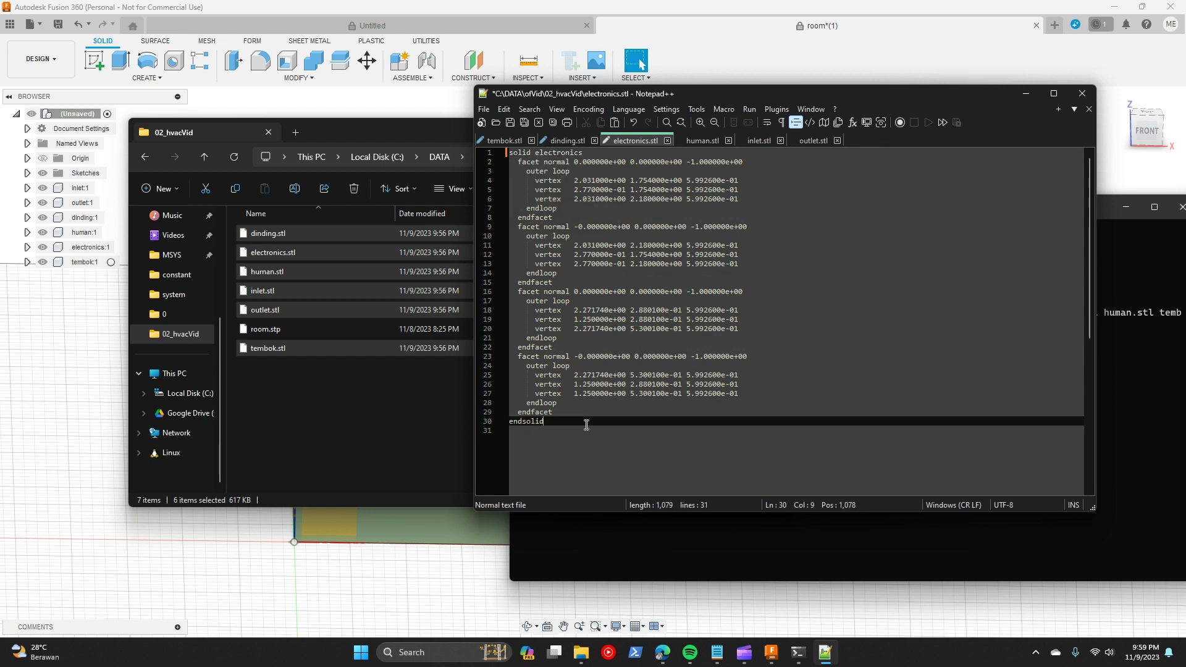
pyautogui.write('electronics')
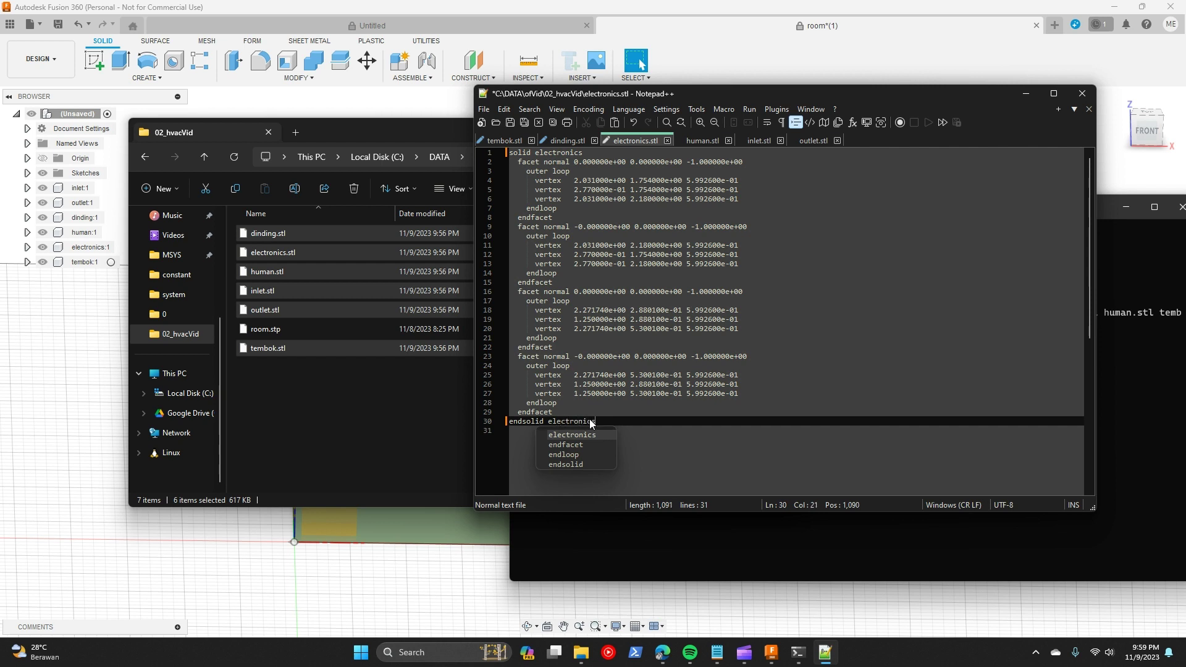
pyautogui.click(682, 458)
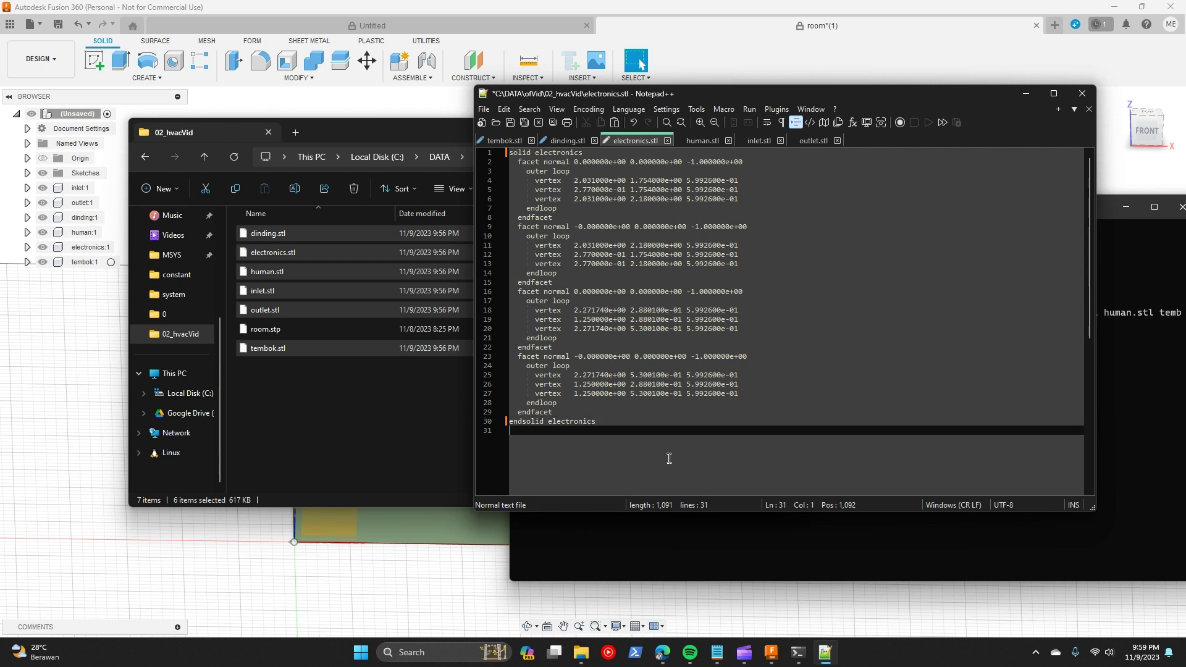
pyautogui.click(600, 425)
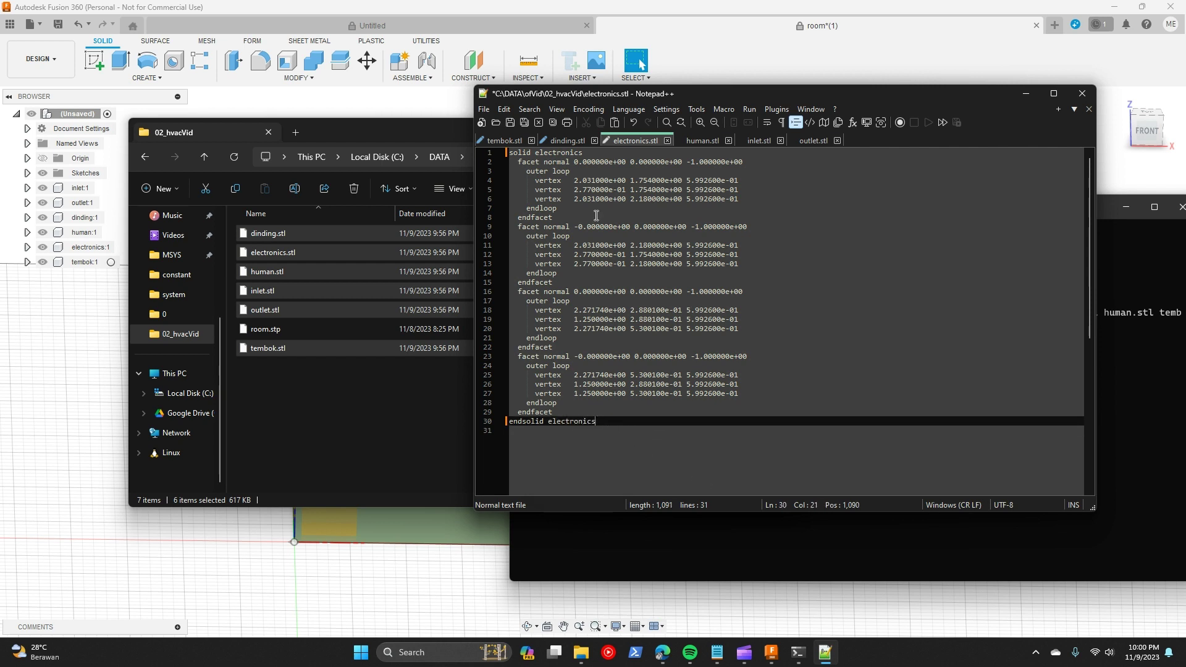
# Step: Rename the solid in the first line of human.stl as human
pyautogui.click(692, 143)
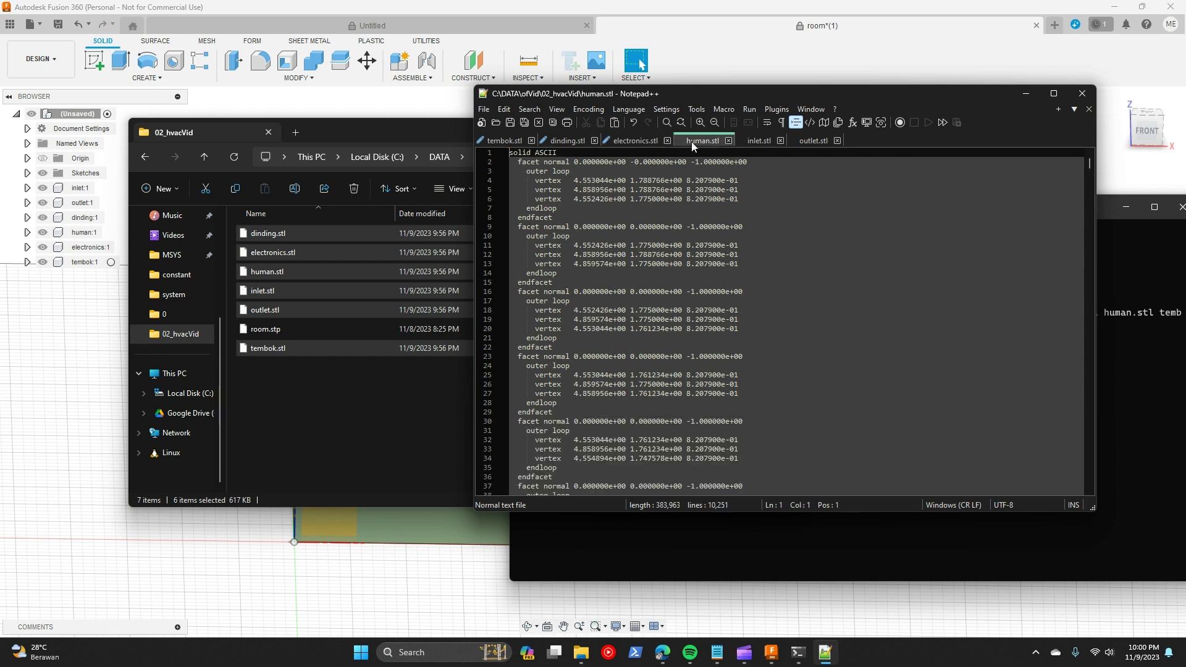
pyautogui.click(577, 152)
pyautogui.press('BackSpace')
pyautogui.press('BackSpace')
pyautogui.press('BackSpace')
pyautogui.press('BackSpace')
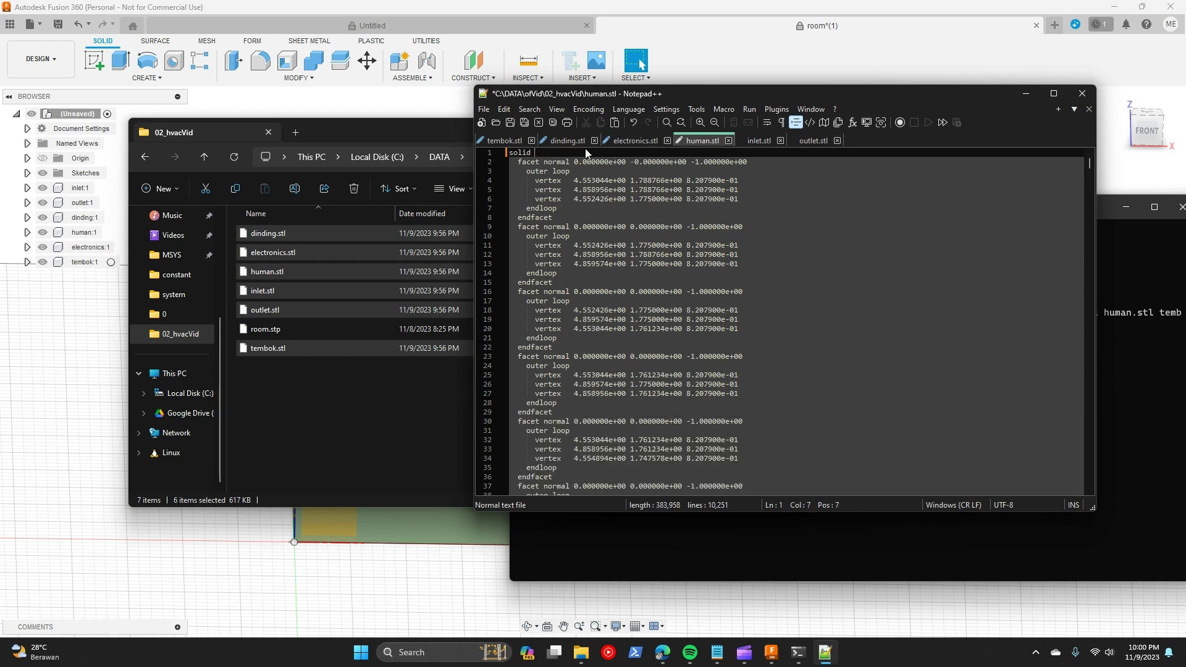
pyautogui.write('human')
# Step: Add the name human to the closing endsolid line of human.stl
pyautogui.moveTo(1090, 162); pyautogui.dragTo(1080, 478)
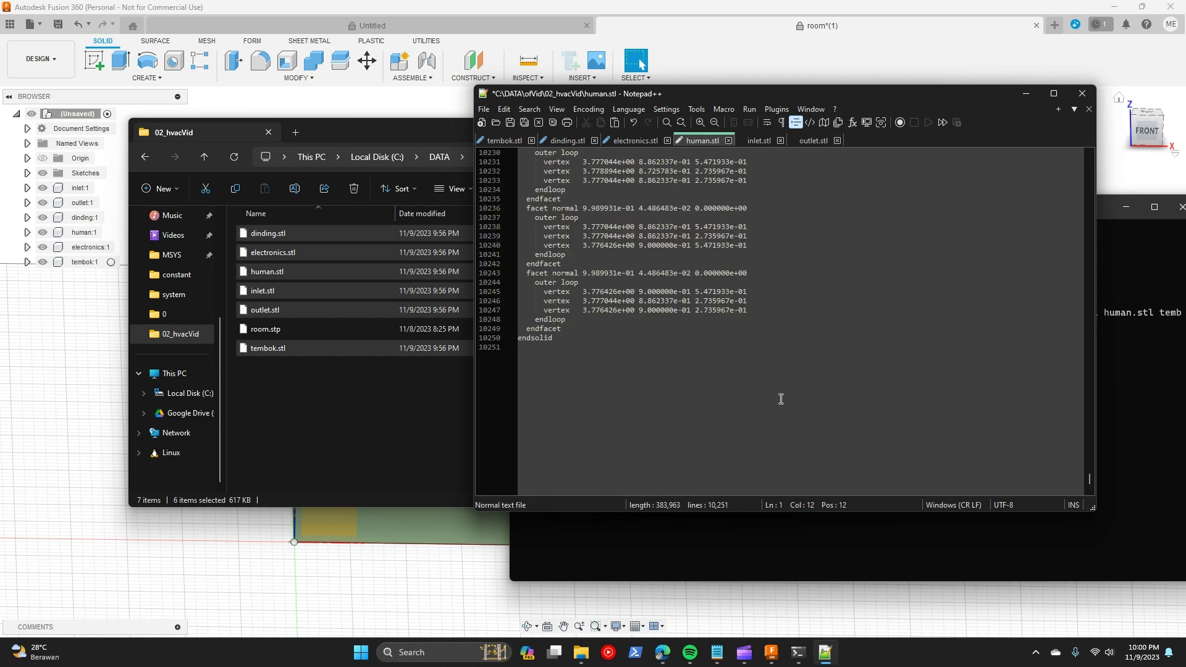
pyautogui.click(590, 338)
pyautogui.write('human')
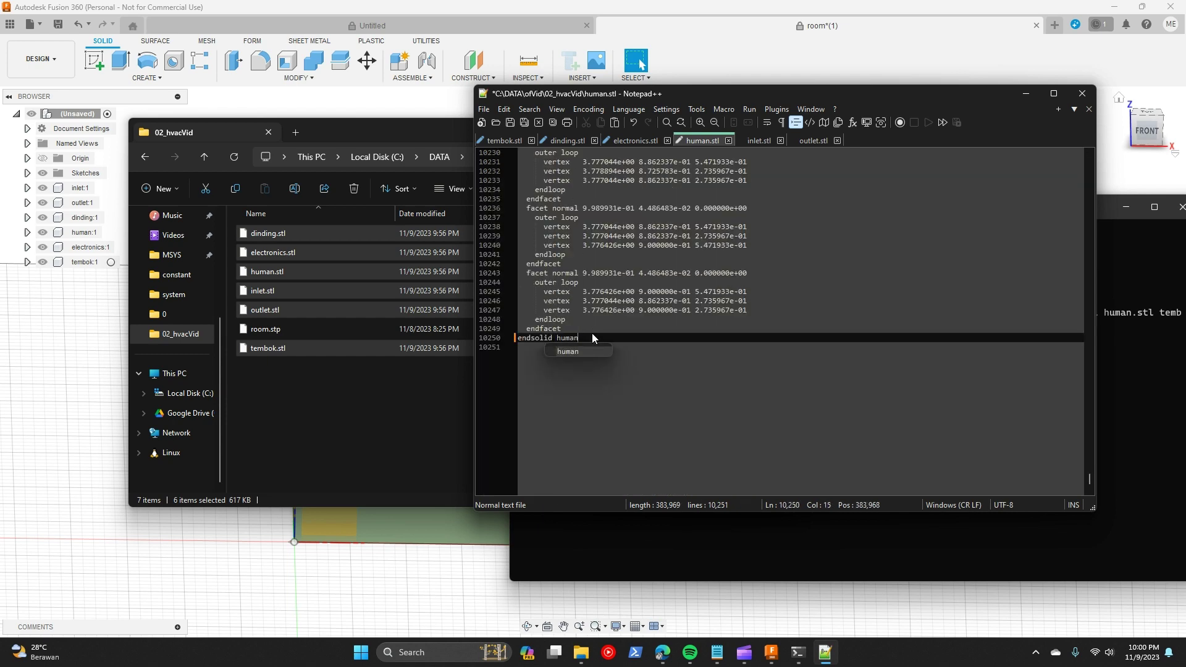
# Step: Rename the solid in the first line of inlet.stl as inlet
pyautogui.click(757, 140)
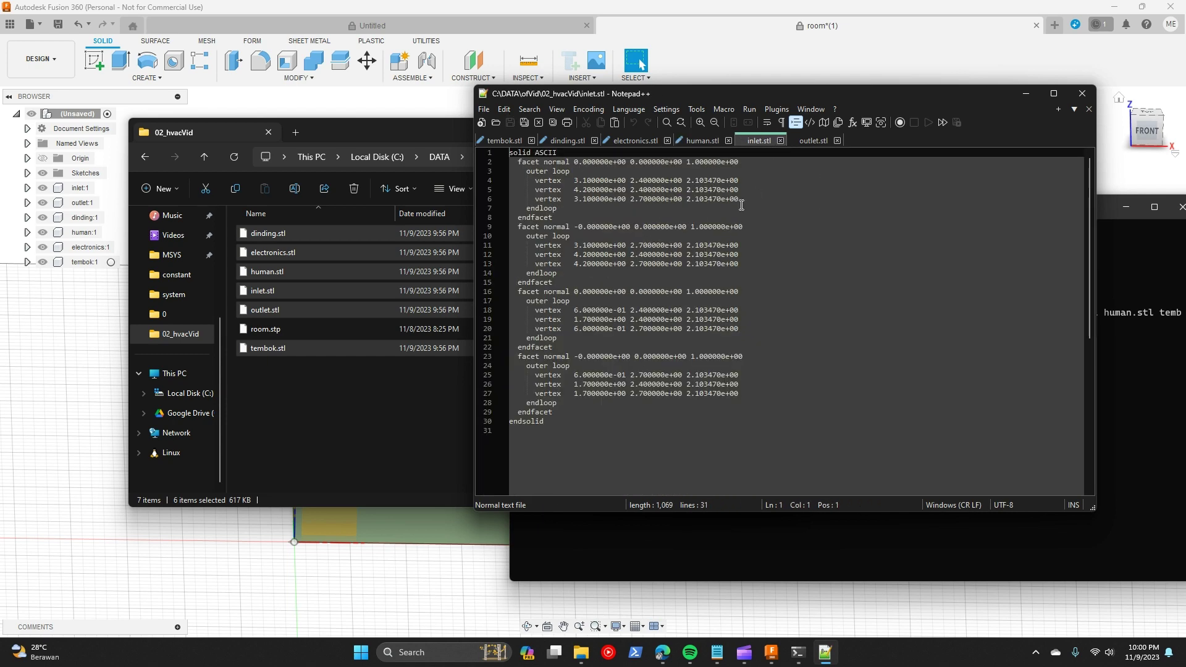
pyautogui.click(567, 151)
pyautogui.press('BackSpace')
pyautogui.press('BackSpace')
pyautogui.press('BackSpace')
pyautogui.press('BackSpace')
pyautogui.write('inlet')
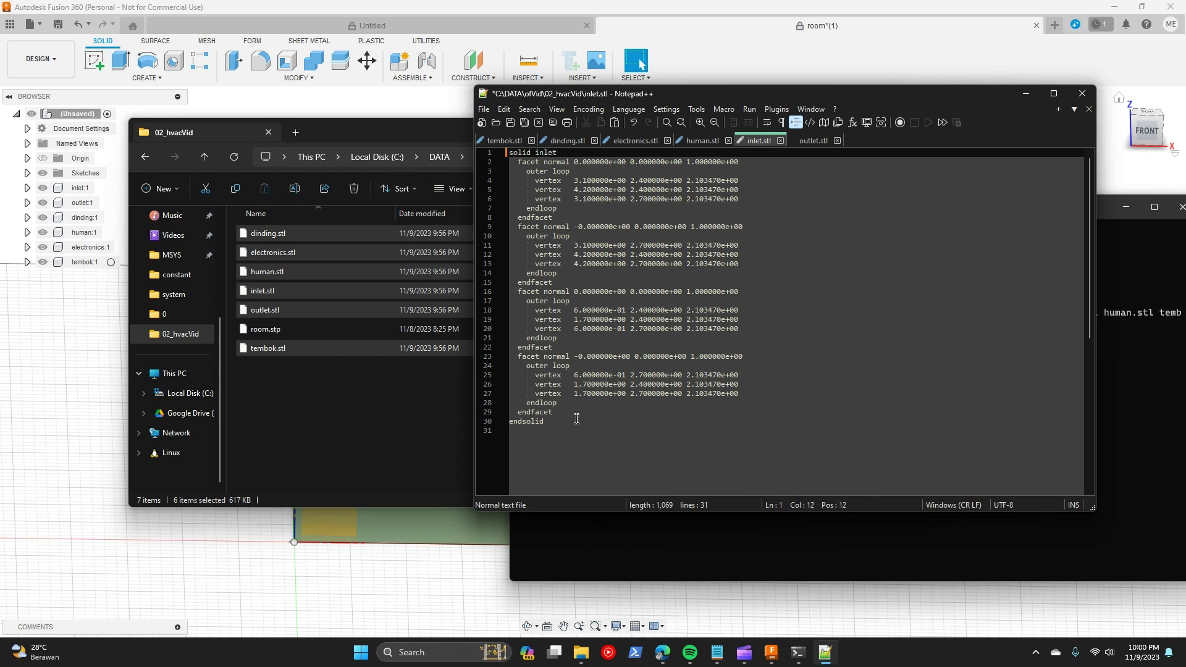
# Step: Add the name inlet to the closing endsolid line of inlet.stl
pyautogui.click(576, 419)
pyautogui.write('in')
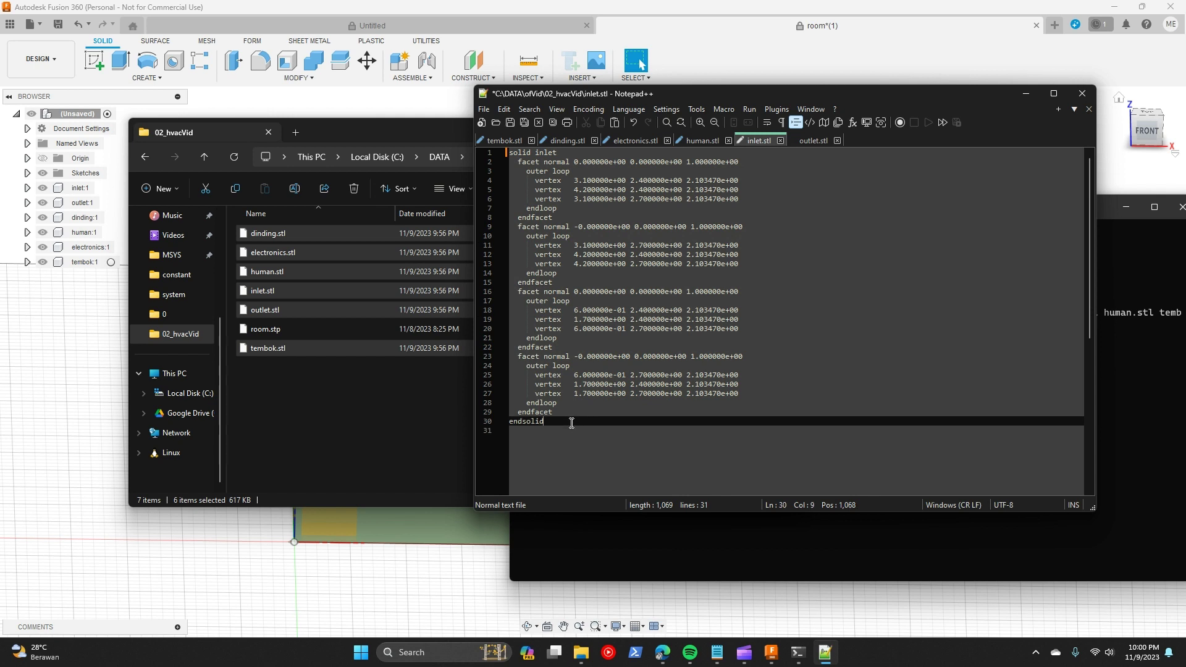
pyautogui.write('let')
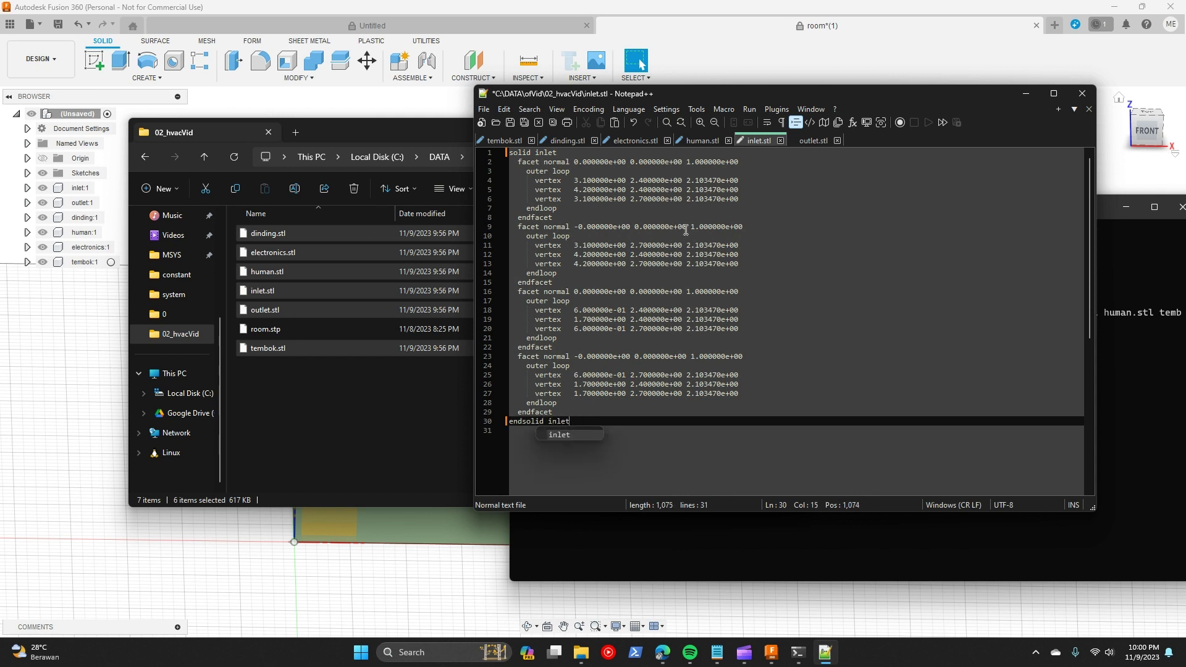
# Step: Rename the solid in the first line of outlet.stl as outlet
pyautogui.click(810, 141)
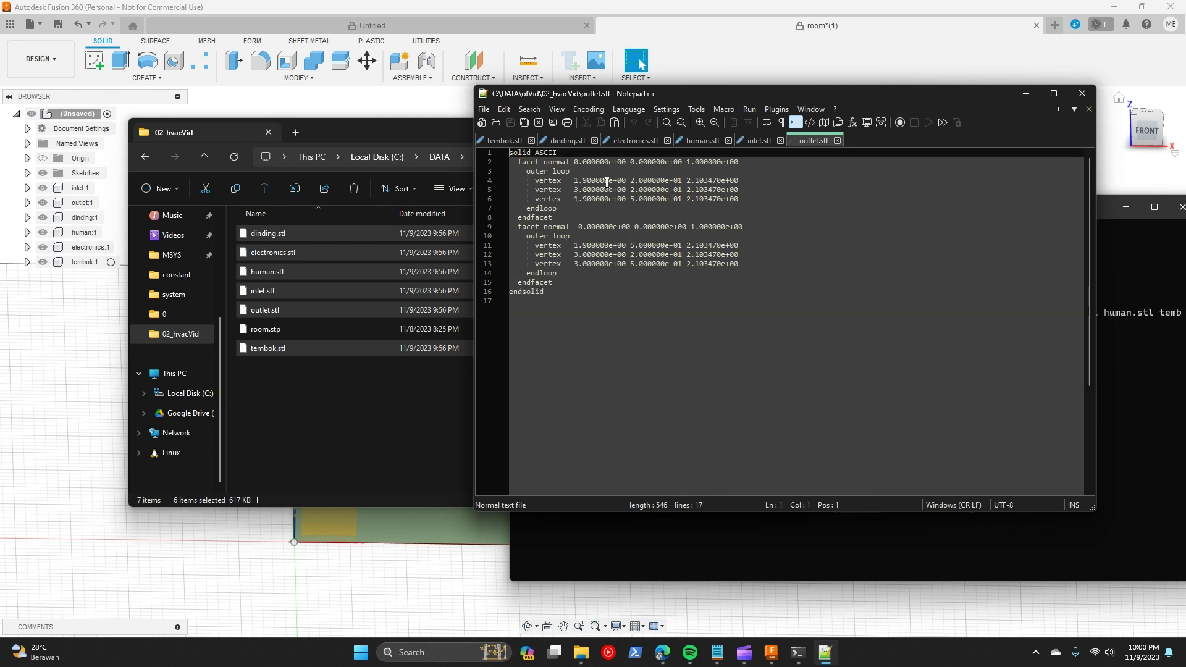
pyautogui.click(573, 154)
pyautogui.press('BackSpace')
pyautogui.press('BackSpace')
pyautogui.press('BackSpace')
pyautogui.press('BackSpace')
pyautogui.press('BackSpace')
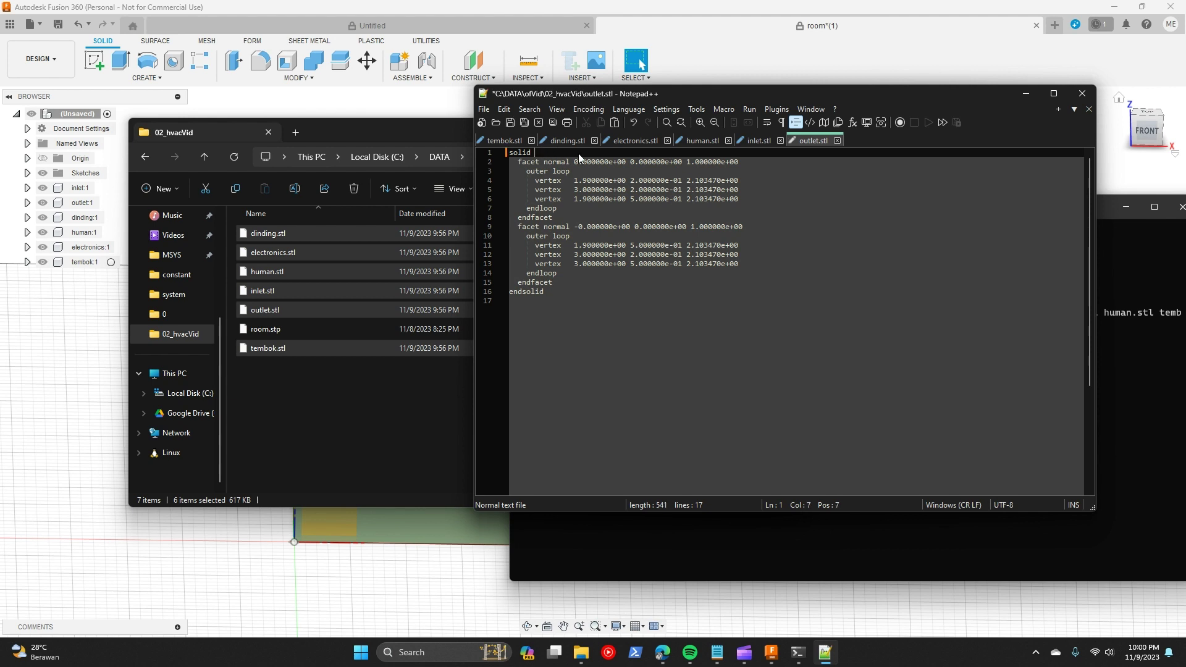
pyautogui.write('outlet')
# Step: Add the name outlet to the closing endsolid line of outlet.stl
pyautogui.click(558, 291)
pyautogui.write('o')
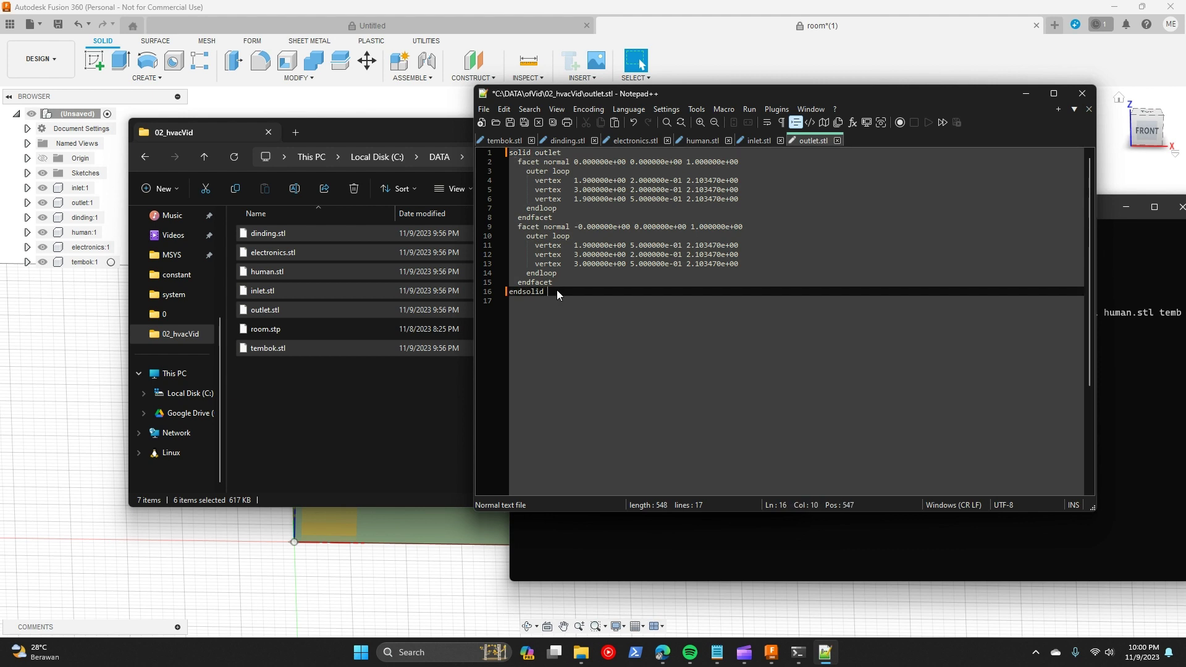
pyautogui.write('utlet')
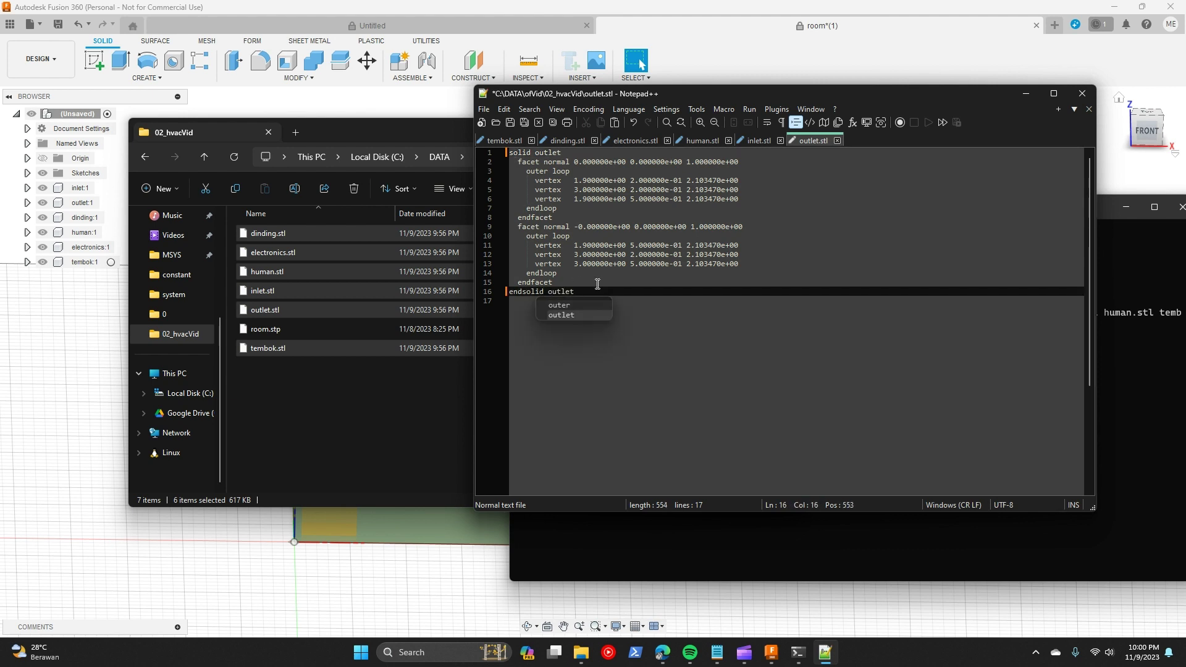
pyautogui.press('Escape')
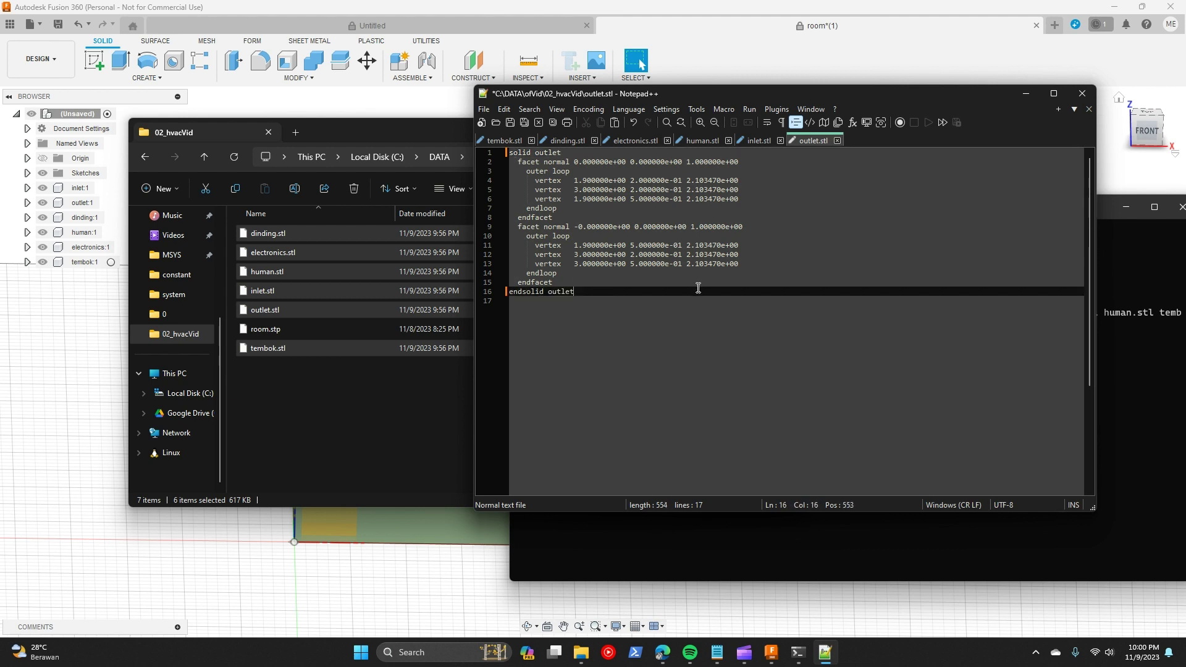
# Step: Save all the modified STL files at once and return to electronics.stl
pyautogui.click(524, 123)
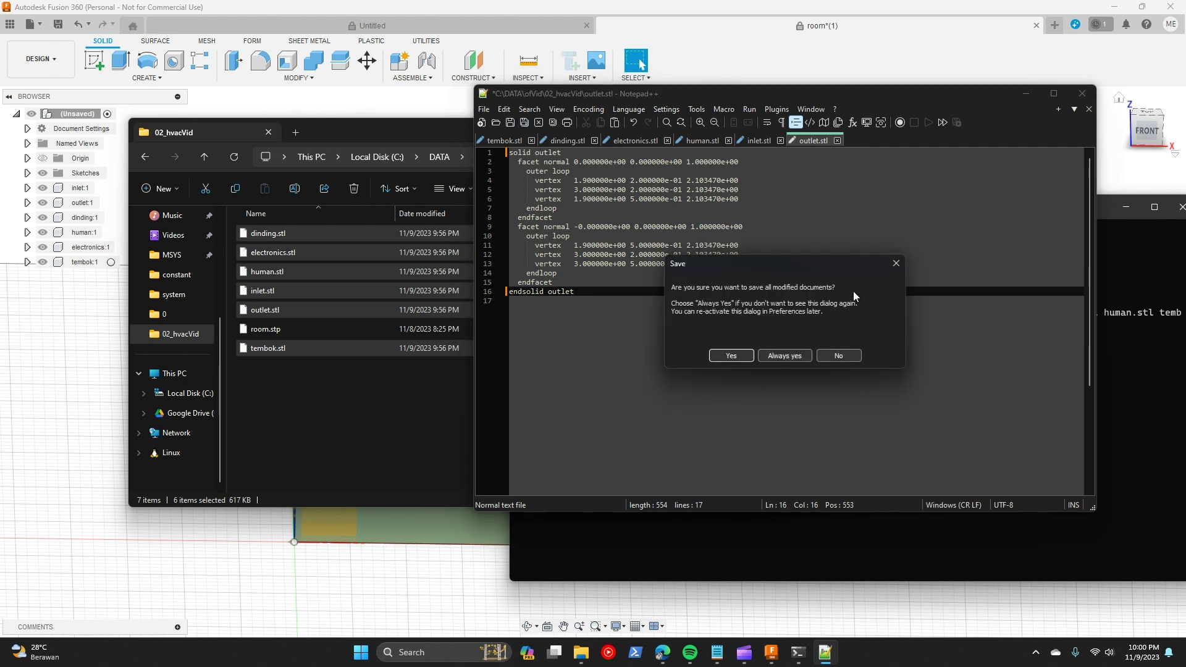
pyautogui.click(749, 356)
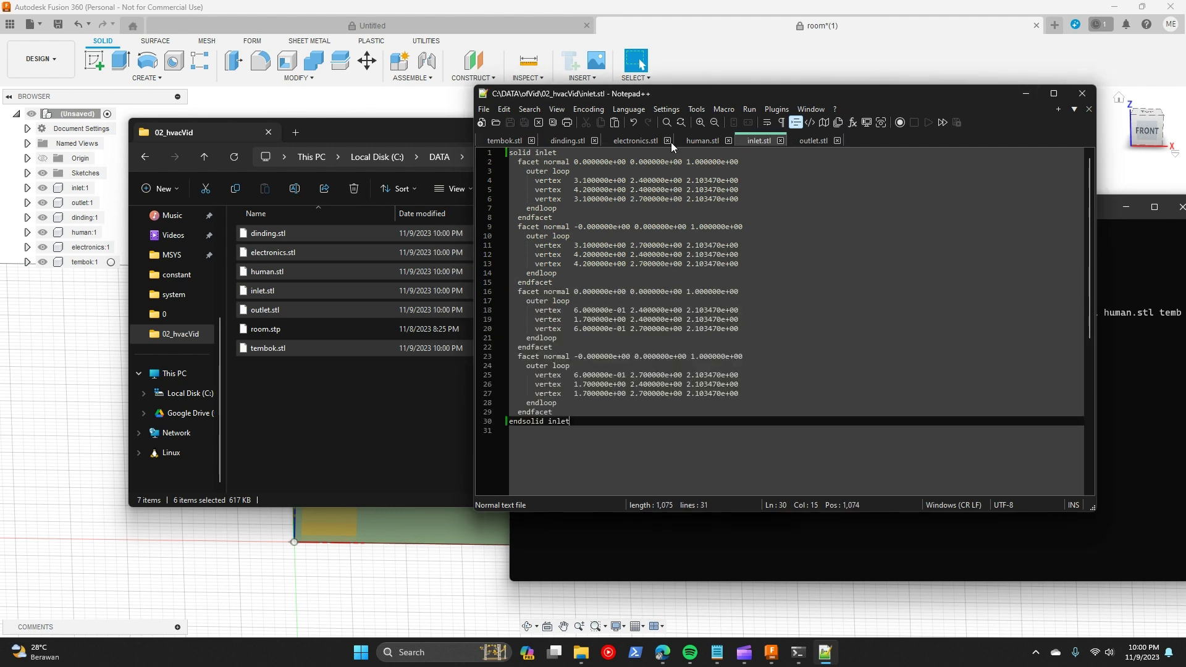
pyautogui.click(618, 143)
# Step: In the terminal, rerun the cat command that combines the inlet, outlet, dinding, electronics, human and tembok STL files into hvac.stl
pyautogui.moveTo(908, 92); pyautogui.dragTo(584, 86)
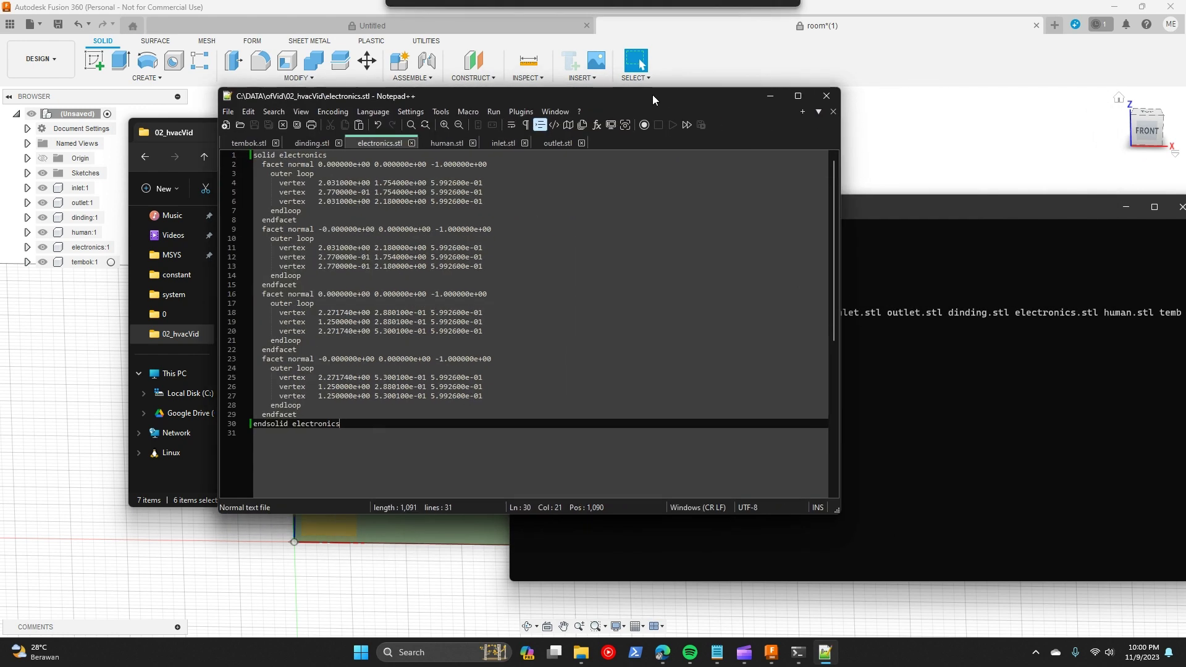
pyautogui.click(939, 334)
pyautogui.press('Up')
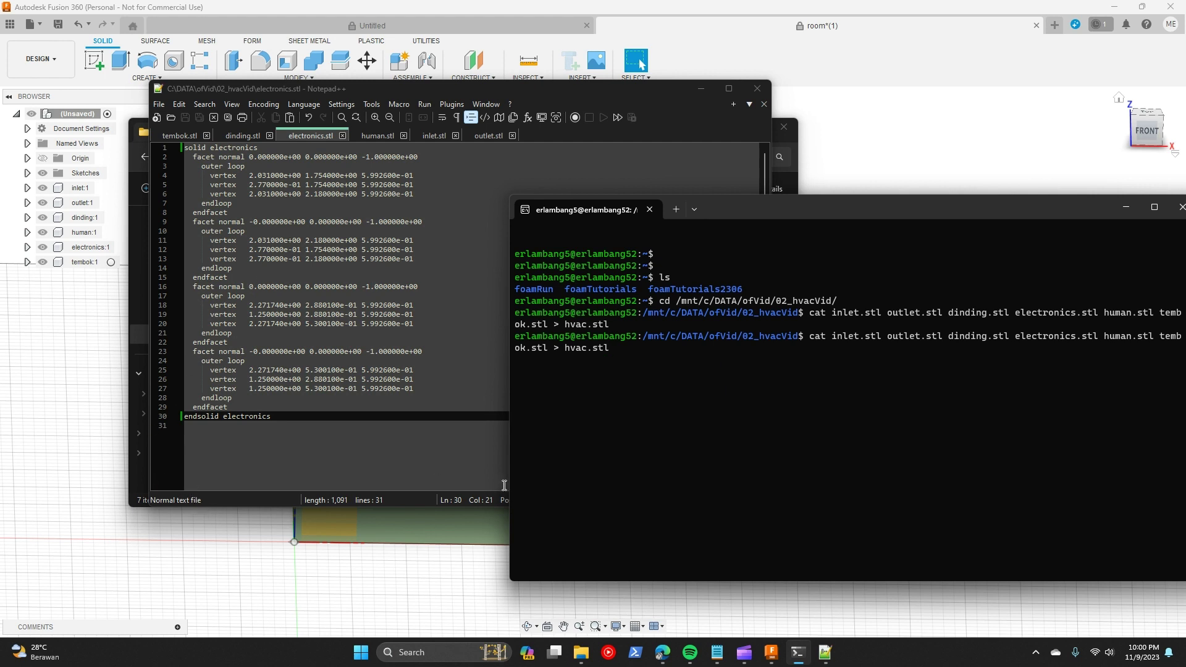
pyautogui.press('Return')
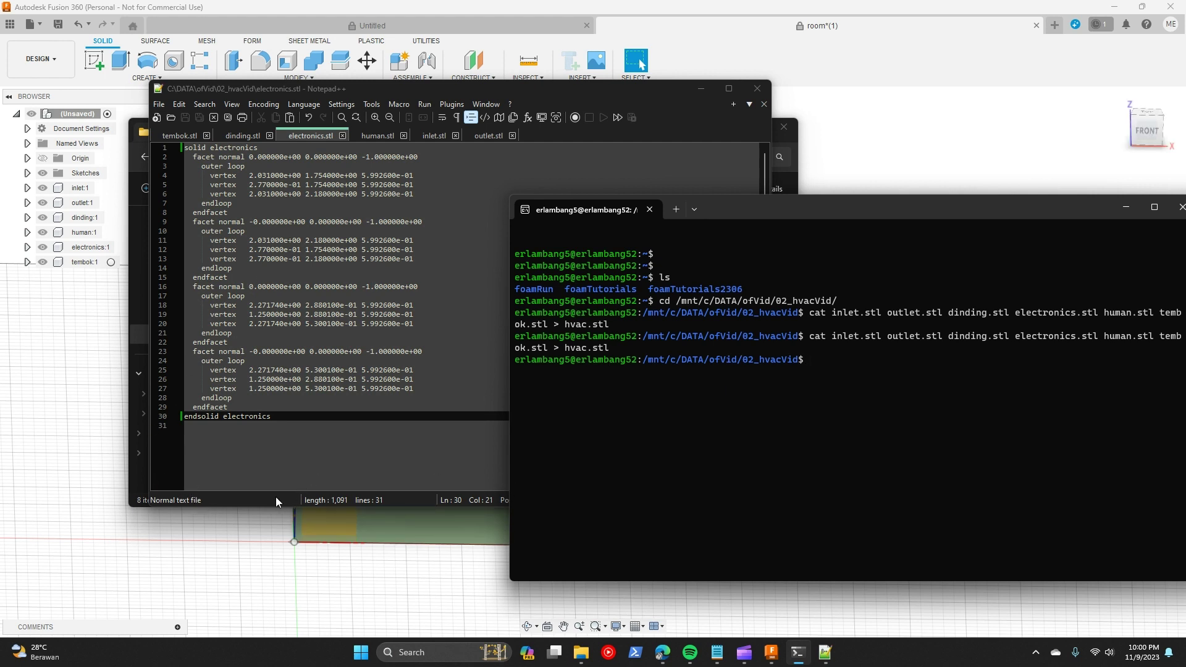
# Step: Open the newly combined hvac.stl from the 02_hvacVid folder in Notepad++
pyautogui.click(275, 497)
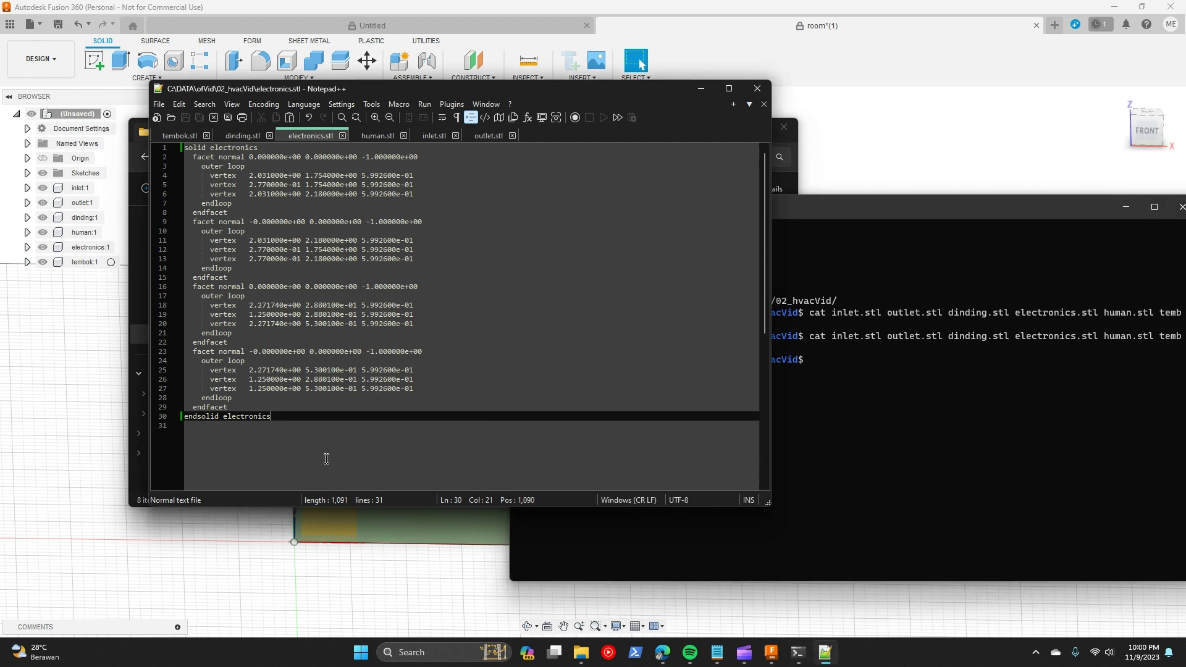
pyautogui.click(141, 131)
pyautogui.click(265, 371)
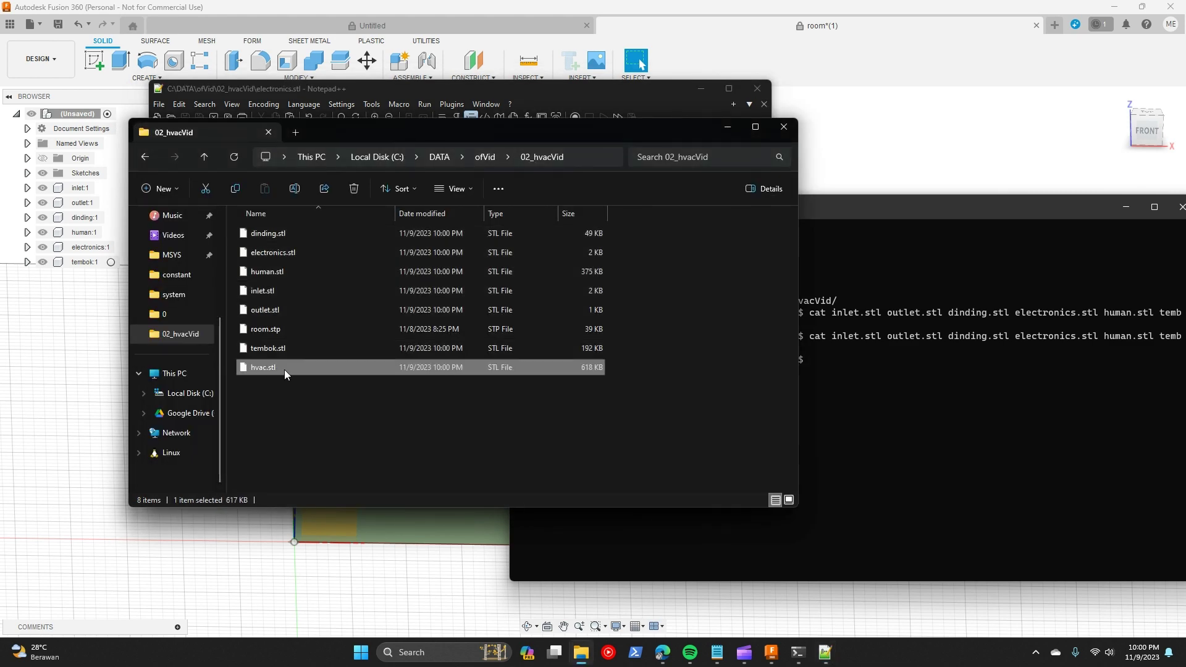
pyautogui.rightClick(284, 374)
pyautogui.click(346, 234)
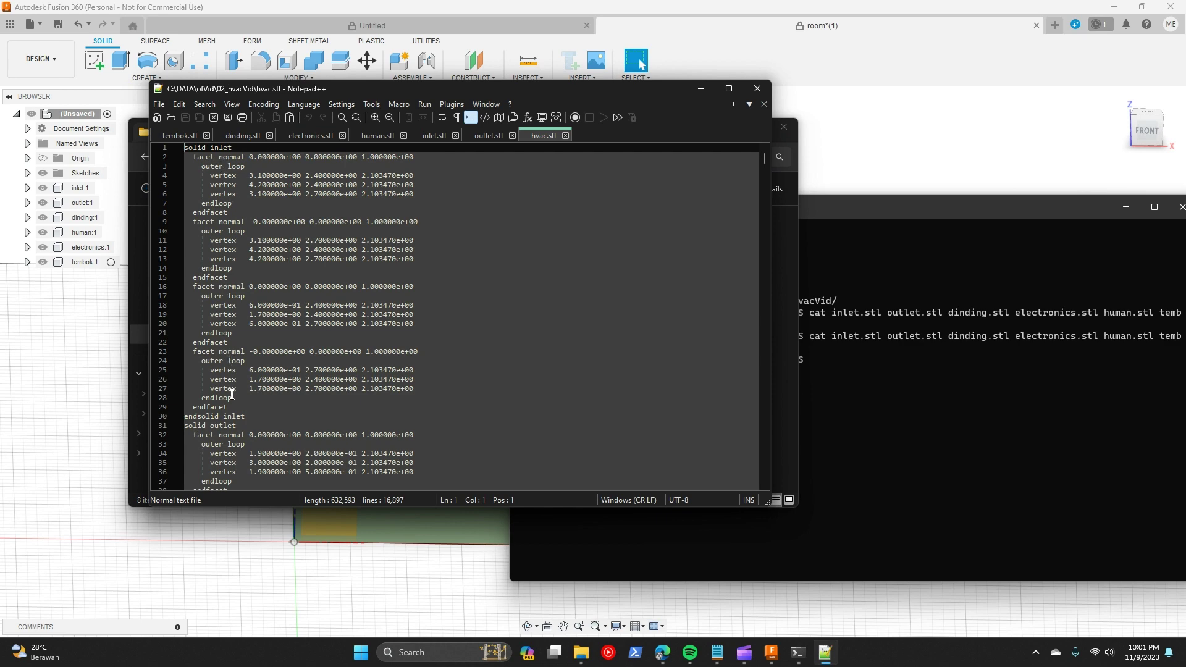
# Step: Look through the start of the combined hvac.stl to check the named solids and close the Notepad++ window
pyautogui.scroll(-2, 228, 440)
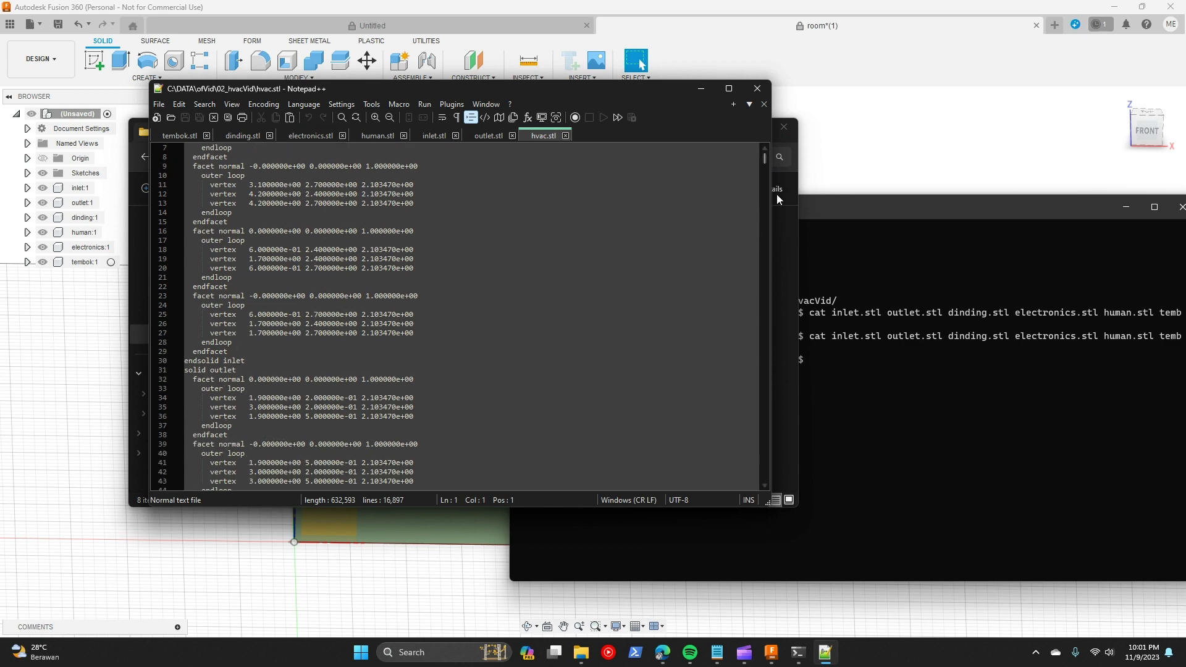
pyautogui.click(757, 88)
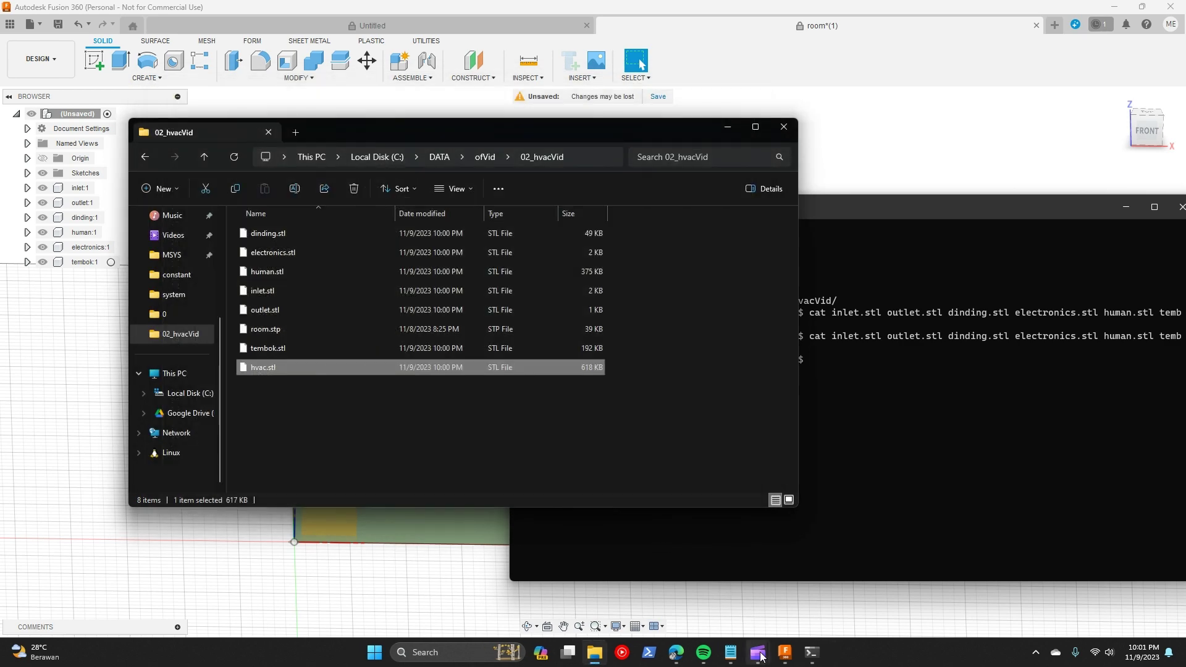
pyautogui.moveTo(758, 653)
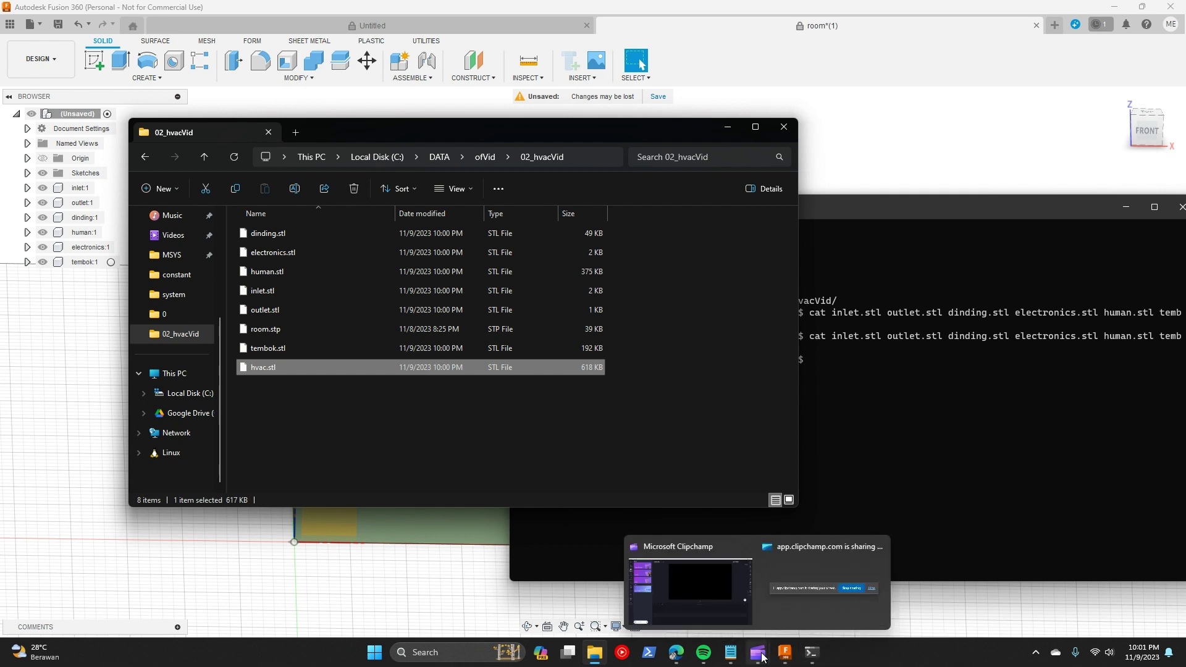
pyautogui.click(698, 592)
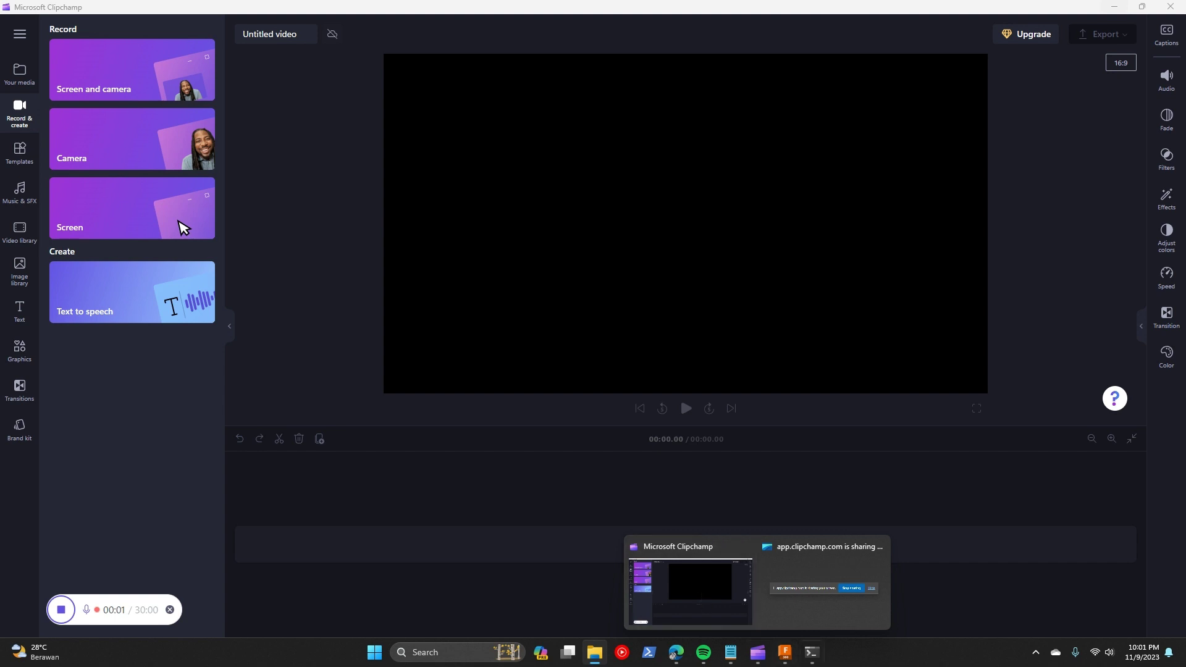
pyautogui.click(698, 592)
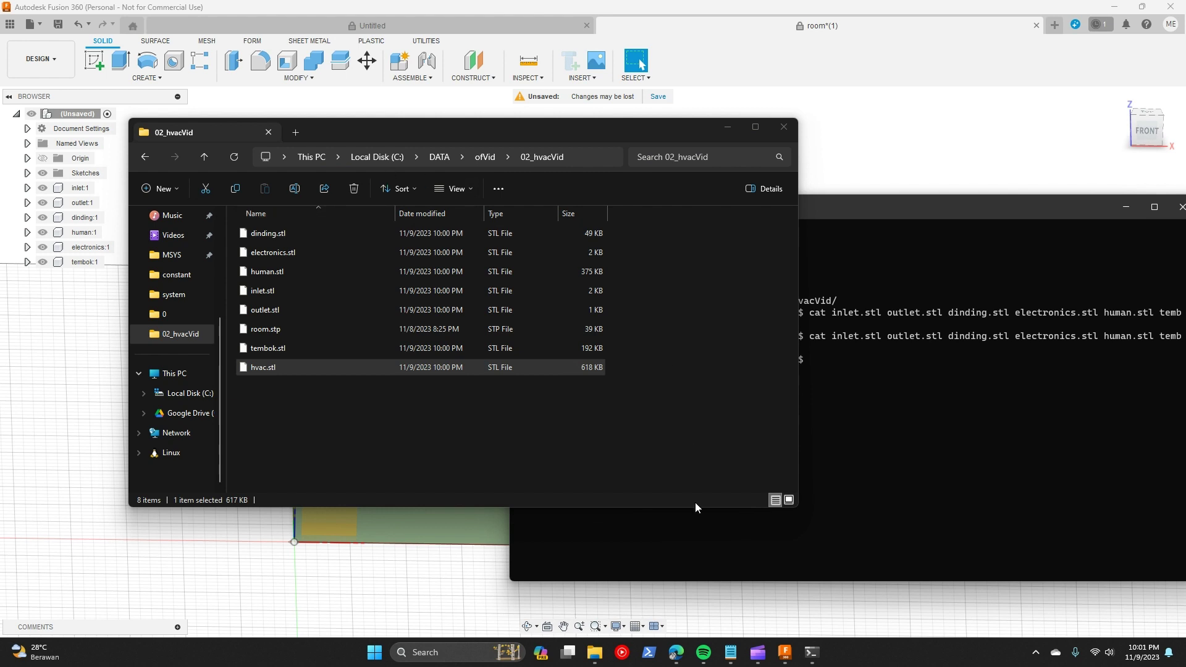
pyautogui.moveTo(758, 652)
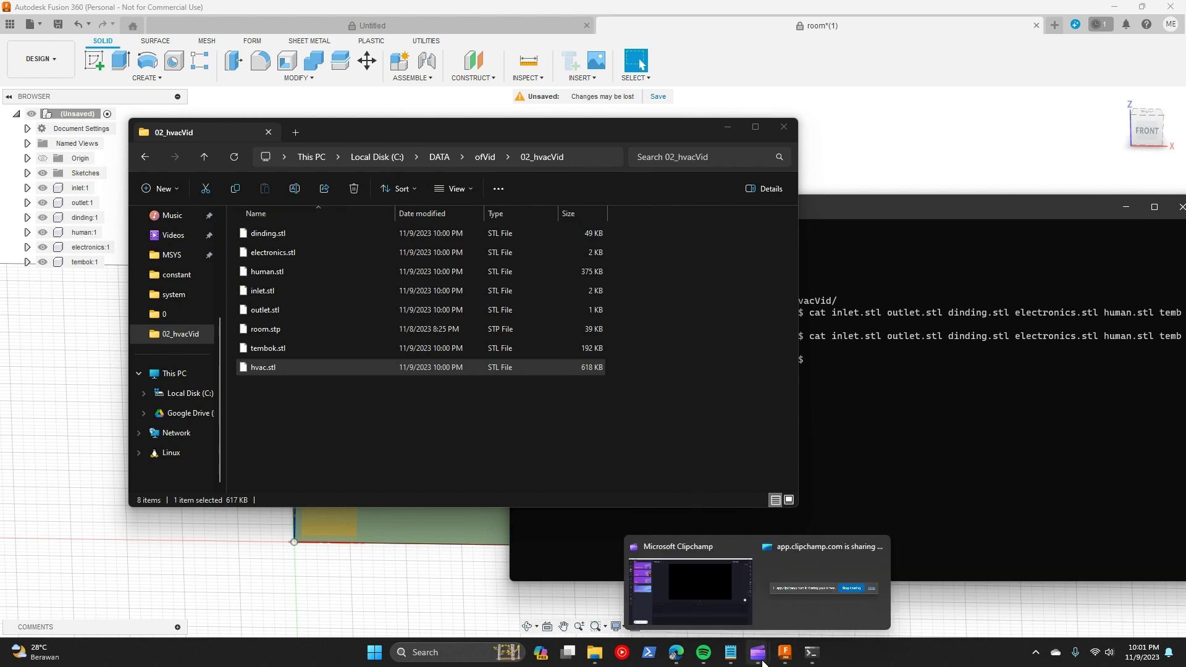
pyautogui.click(811, 592)
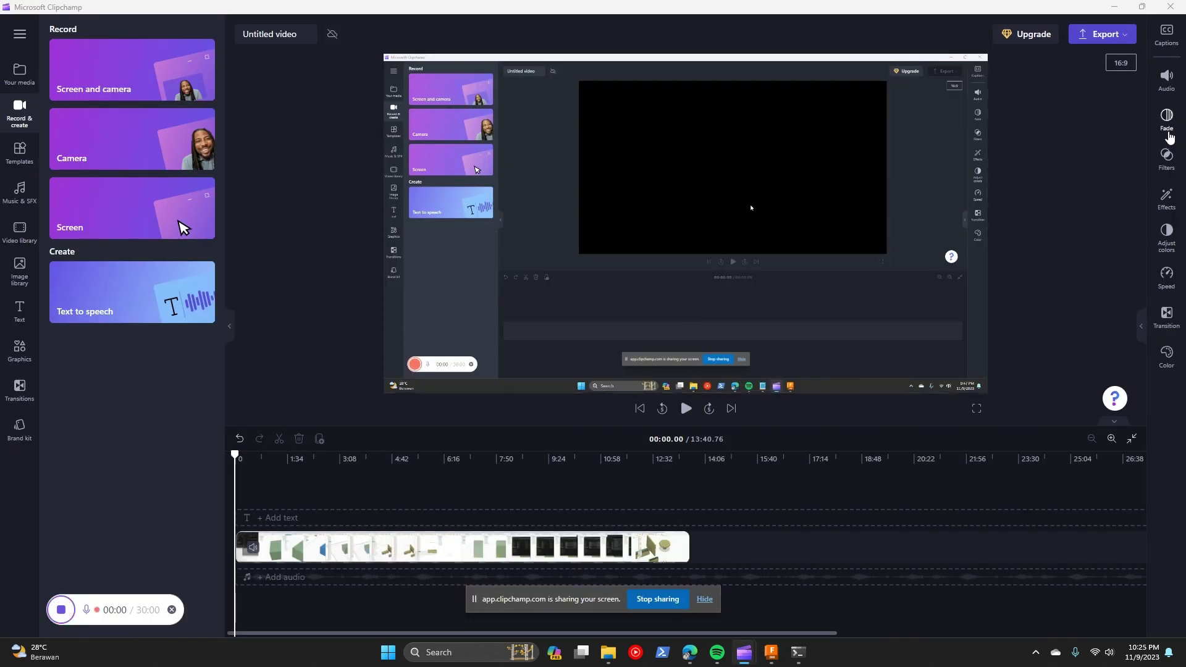
pyautogui.click(1143, 9)
pyautogui.click(1100, 20)
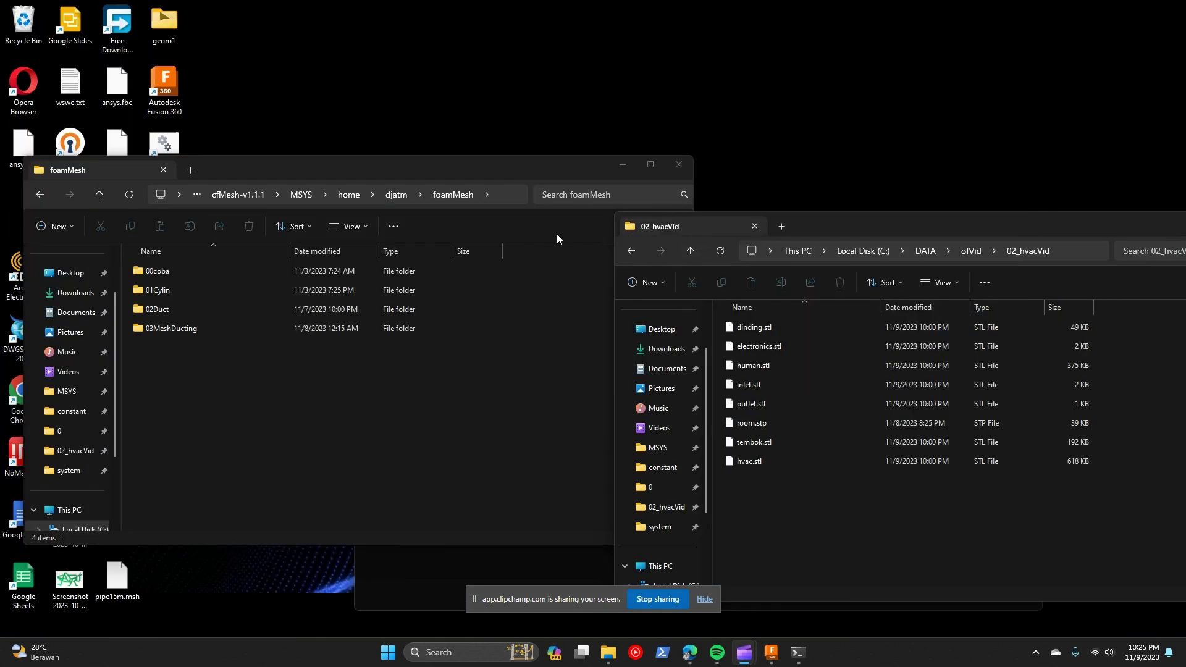
# Step: Reposition the 02_hvacVid folder window, select hvac.stl in it, and close the foamMesh folder window
pyautogui.moveTo(798, 242); pyautogui.dragTo(807, 170)
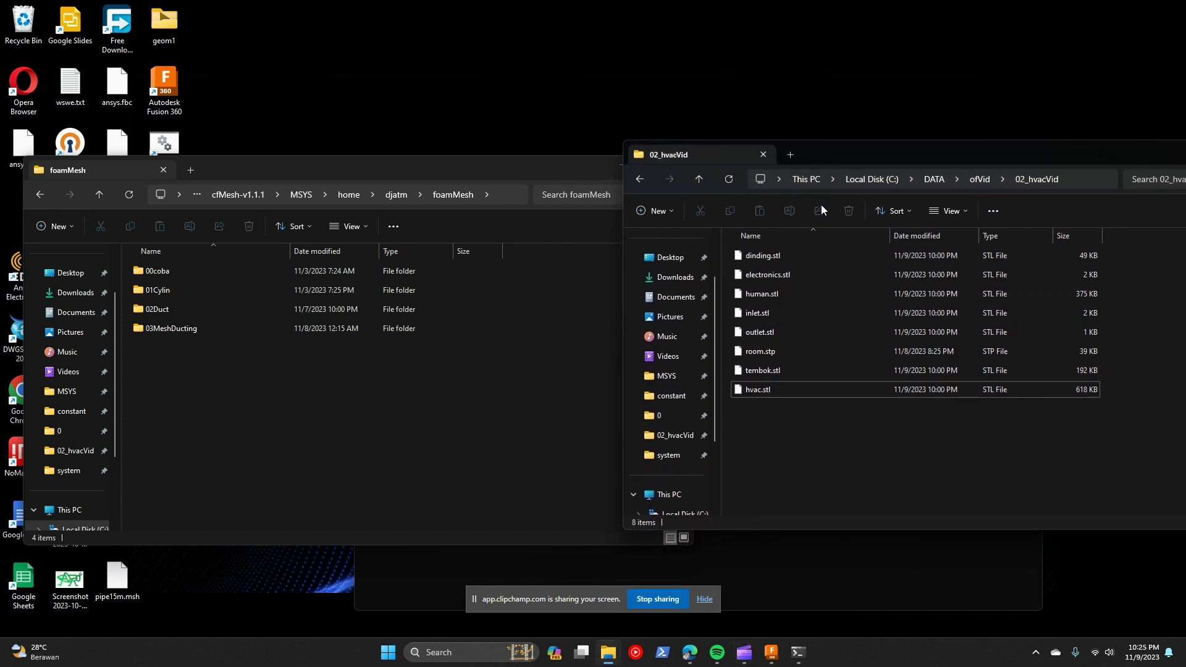
pyautogui.click(759, 395)
pyautogui.click(177, 362)
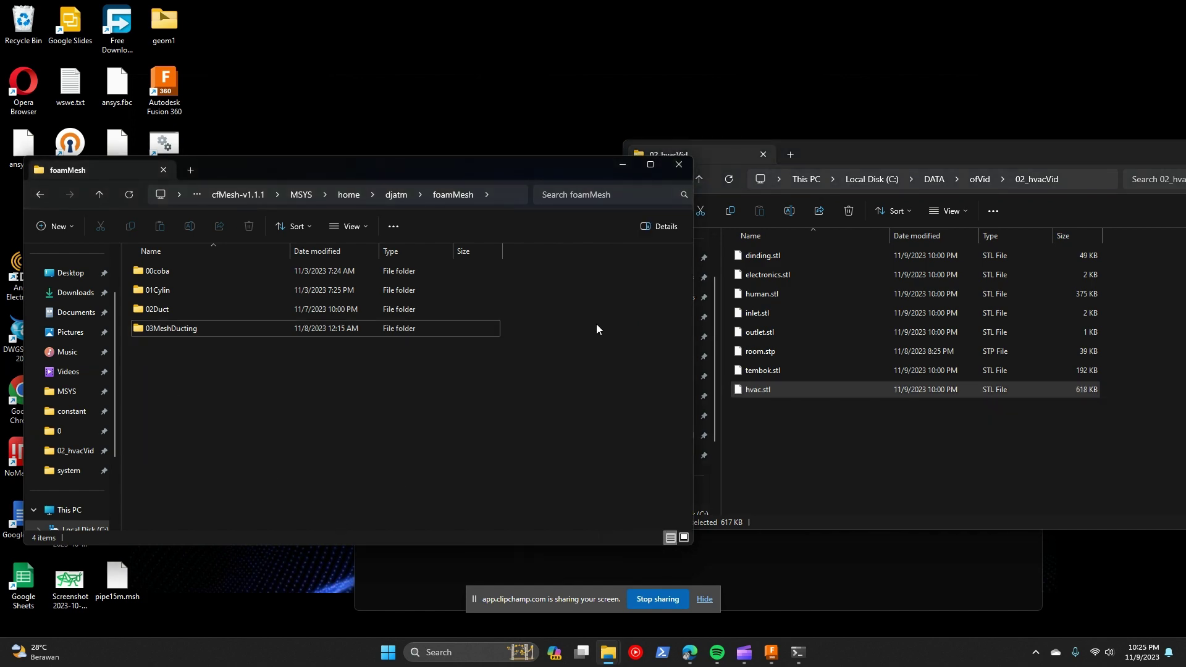
pyautogui.click(677, 167)
# Step: Find the cfMesh-v1.1.1 for Windows shortcut among the installed apps and open its file location
pyautogui.click(389, 652)
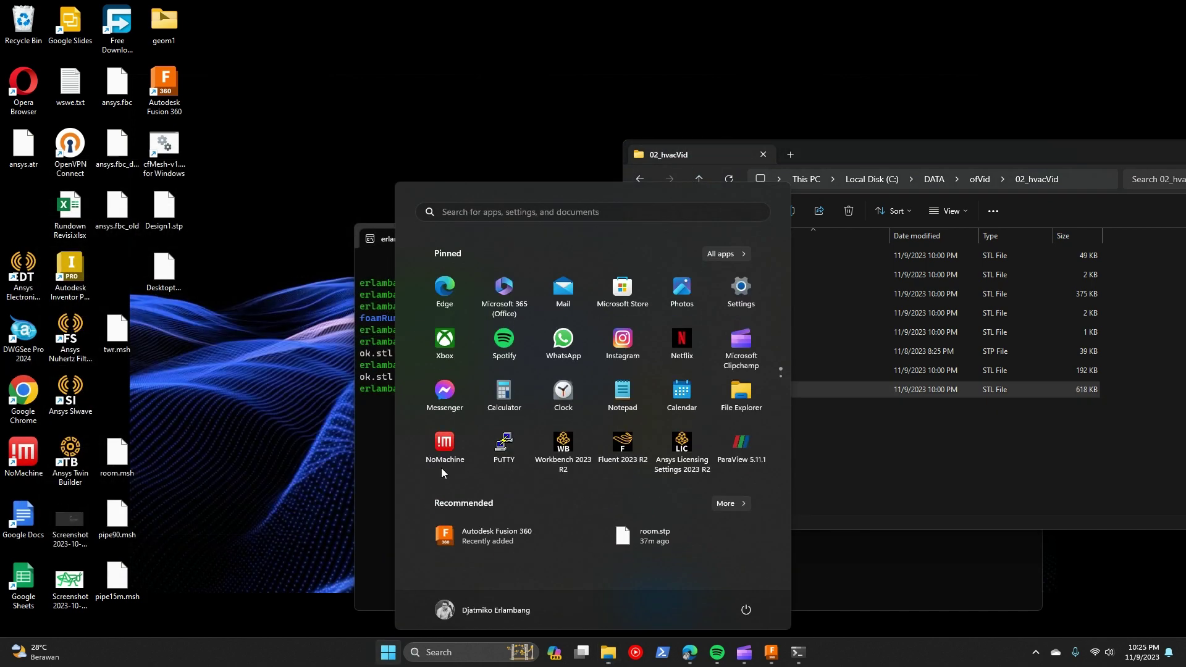
pyautogui.click(721, 255)
pyautogui.scroll(-8, 501, 466)
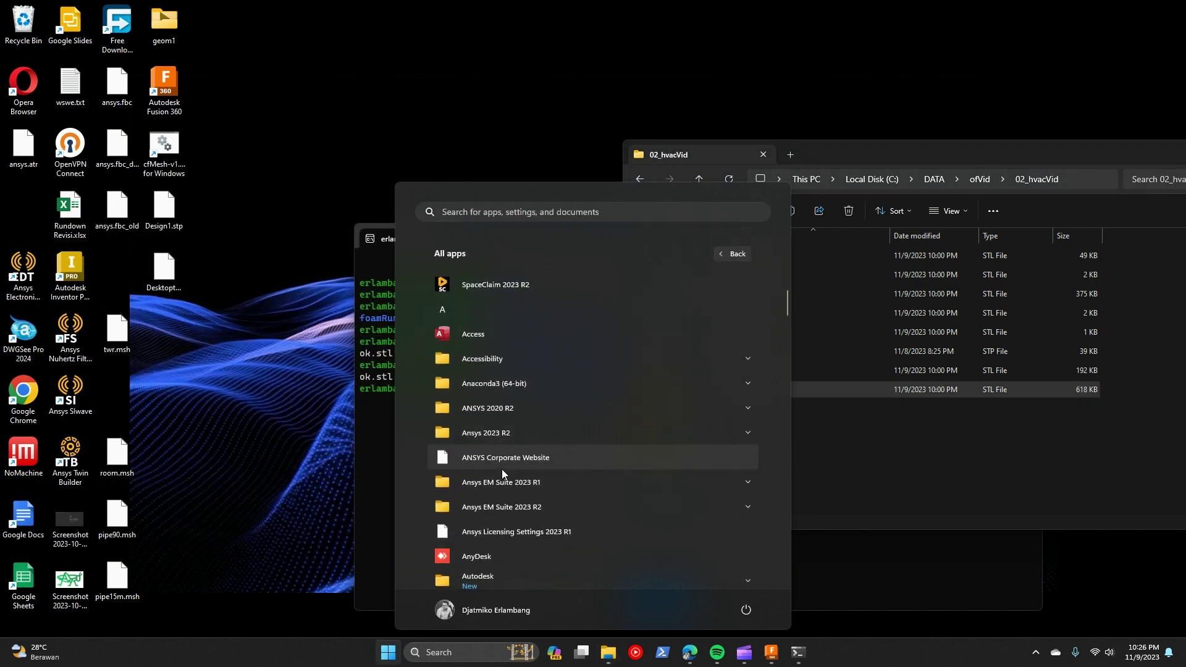
pyautogui.scroll(-2, 510, 442)
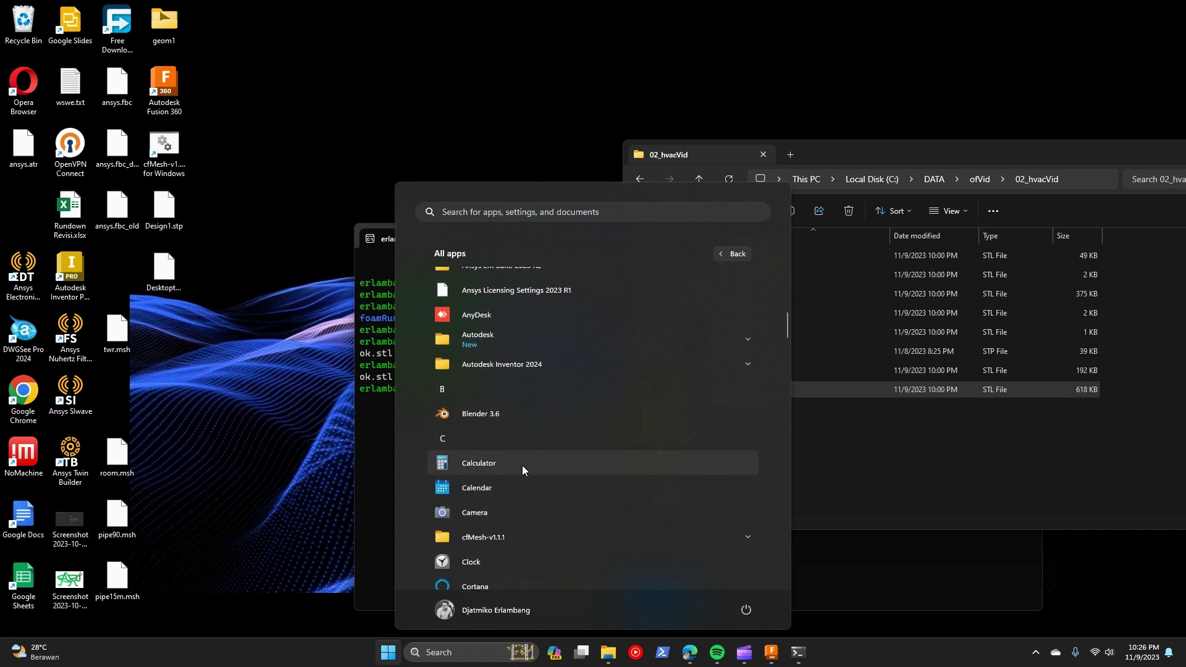
pyautogui.scroll(-1, 529, 479)
pyautogui.click(488, 484)
pyautogui.scroll(-1, 509, 479)
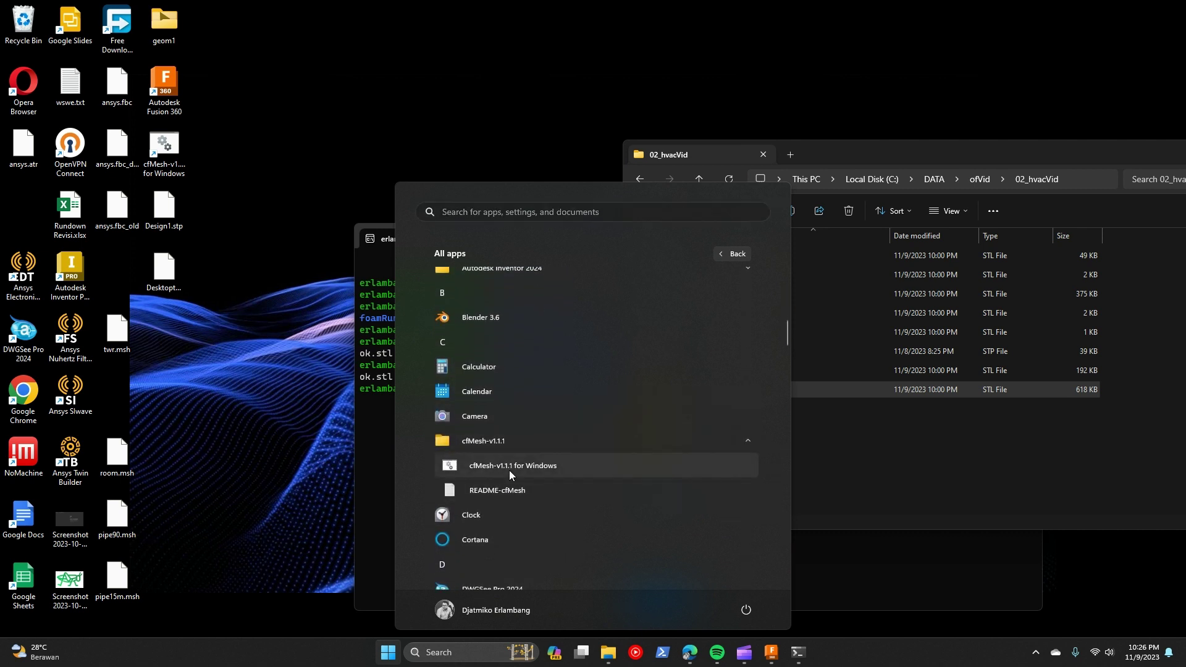
pyautogui.rightClick(510, 470)
pyautogui.moveTo(577, 499)
pyautogui.click(655, 501)
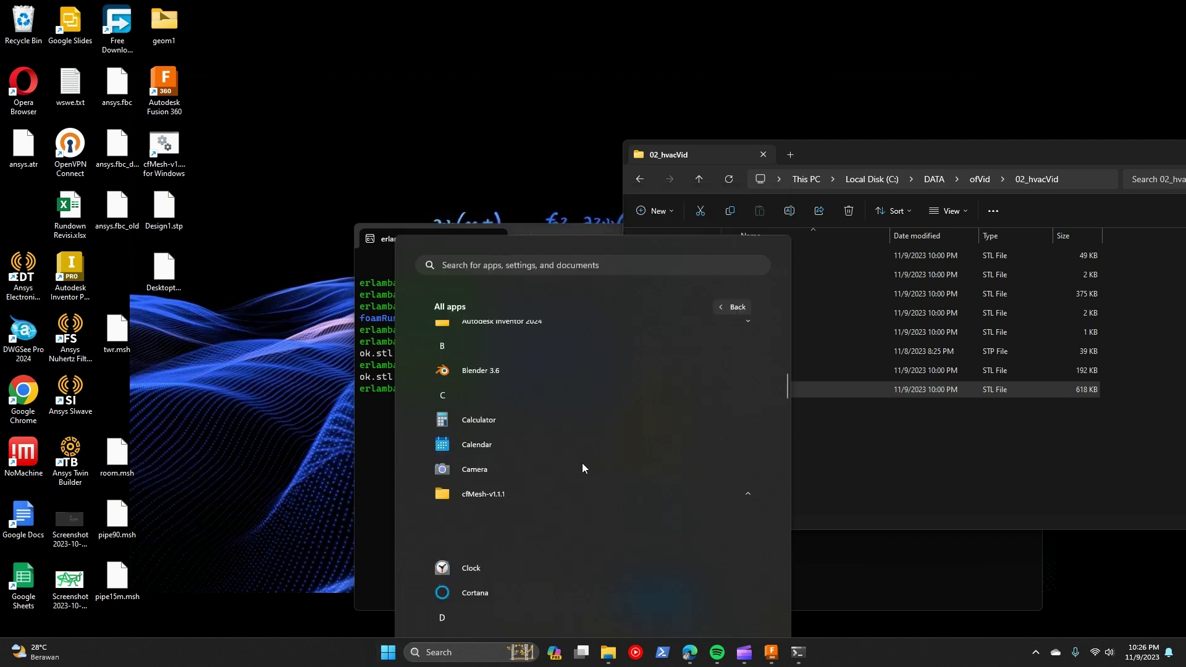
# Step: Go from the cfMesh shortcut to its MSYS location and open the foamMesh folder inside the user's home directory
pyautogui.rightClick(241, 117)
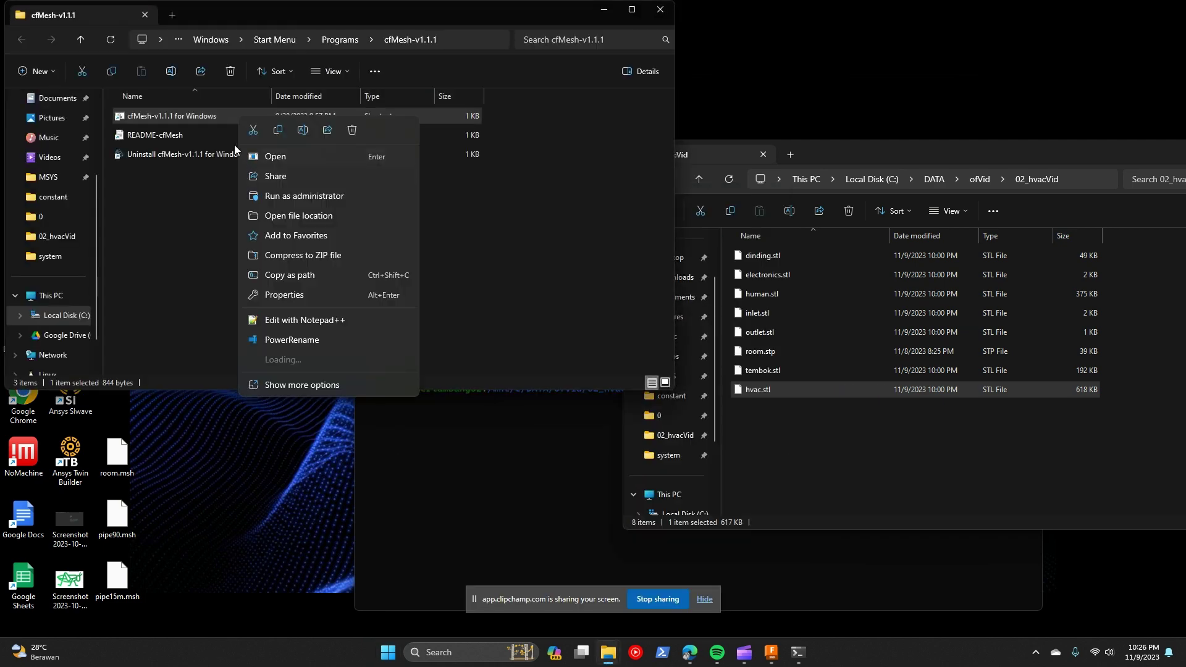
pyautogui.click(300, 213)
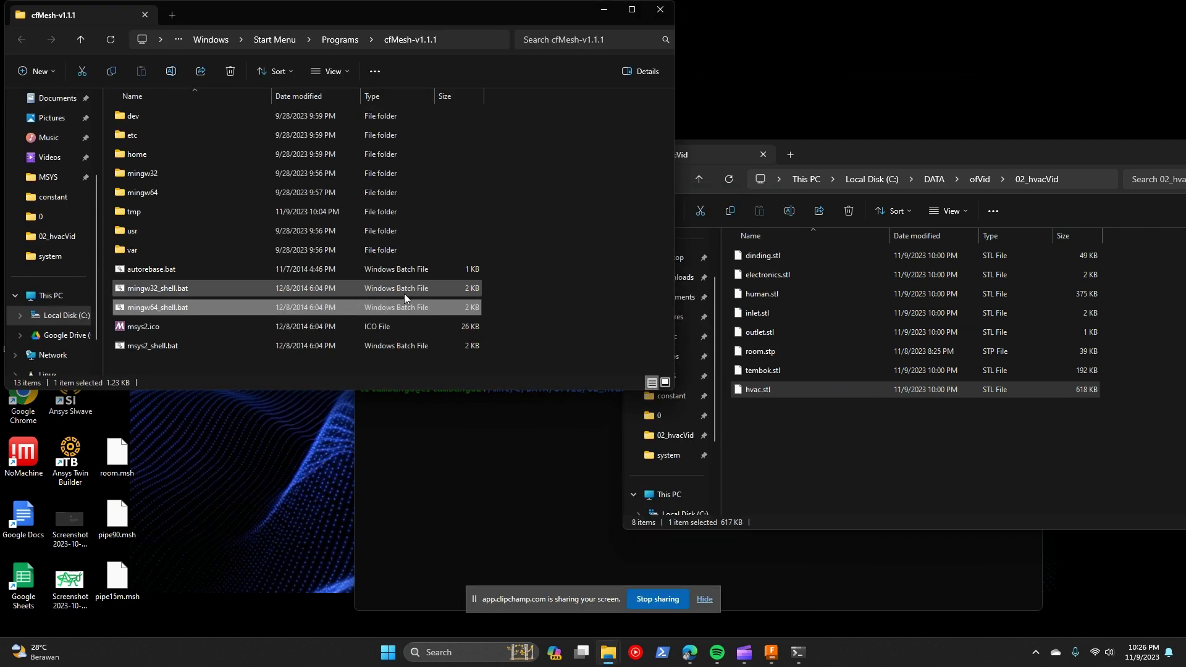
pyautogui.moveTo(283, 20); pyautogui.dragTo(300, 112)
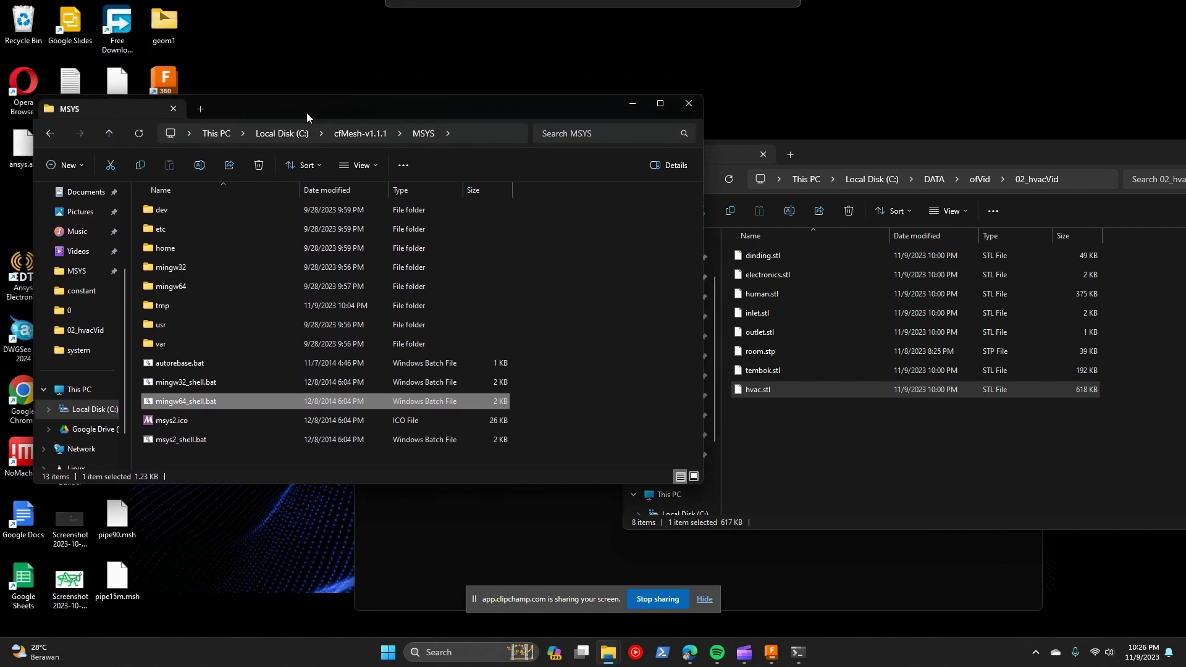
pyautogui.doubleClick(169, 246)
pyautogui.doubleClick(158, 213)
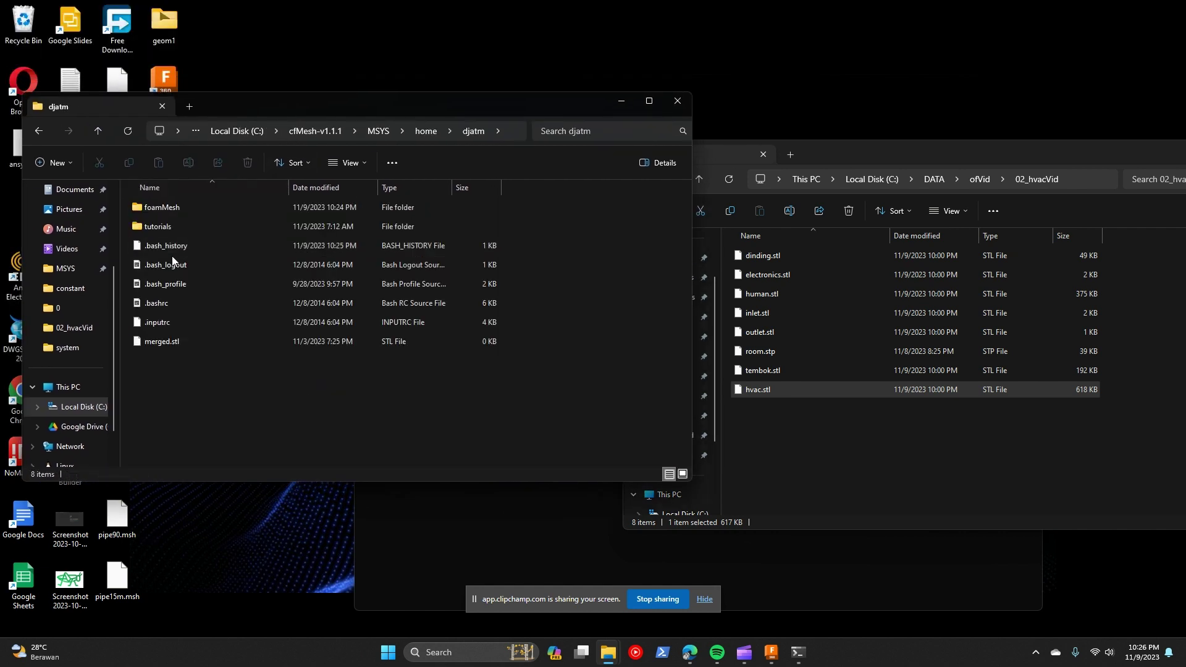
pyautogui.doubleClick(176, 205)
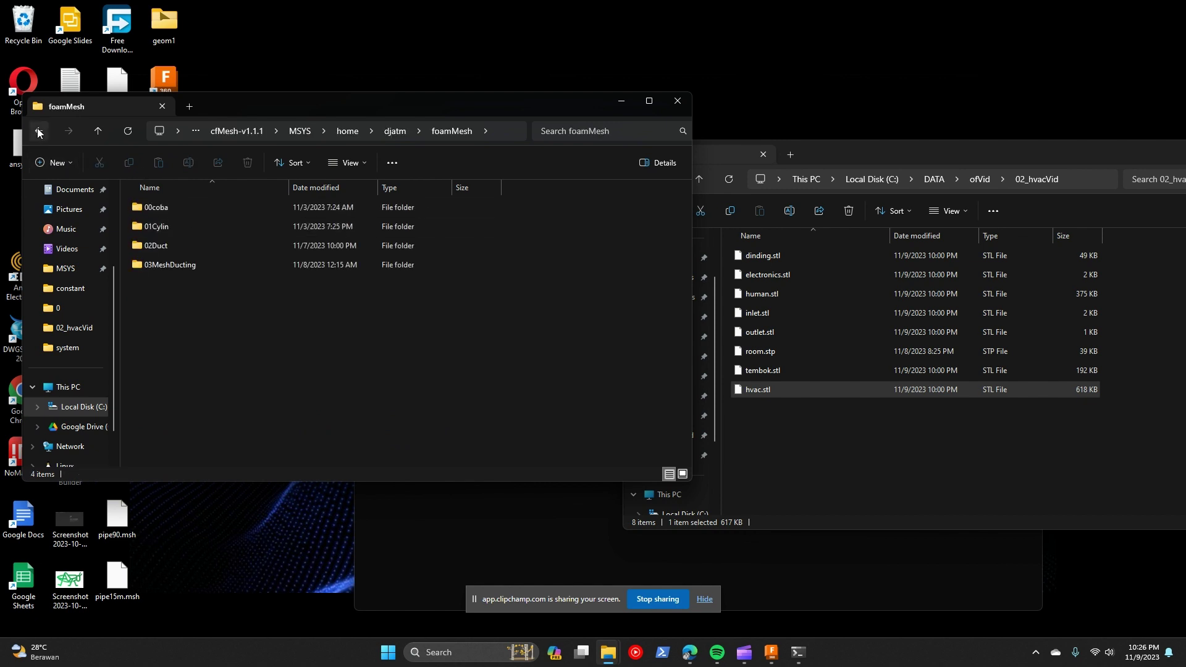
pyautogui.doubleClick(142, 203)
pyautogui.hotkey('alt', 'Left')
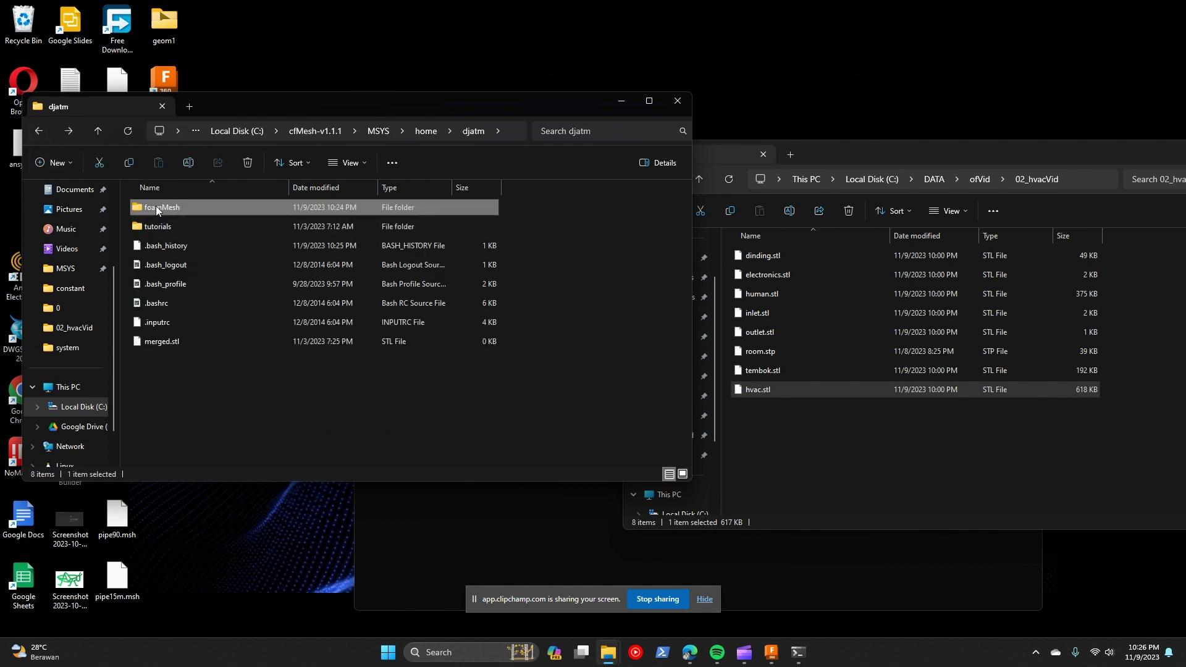
pyautogui.doubleClick(181, 206)
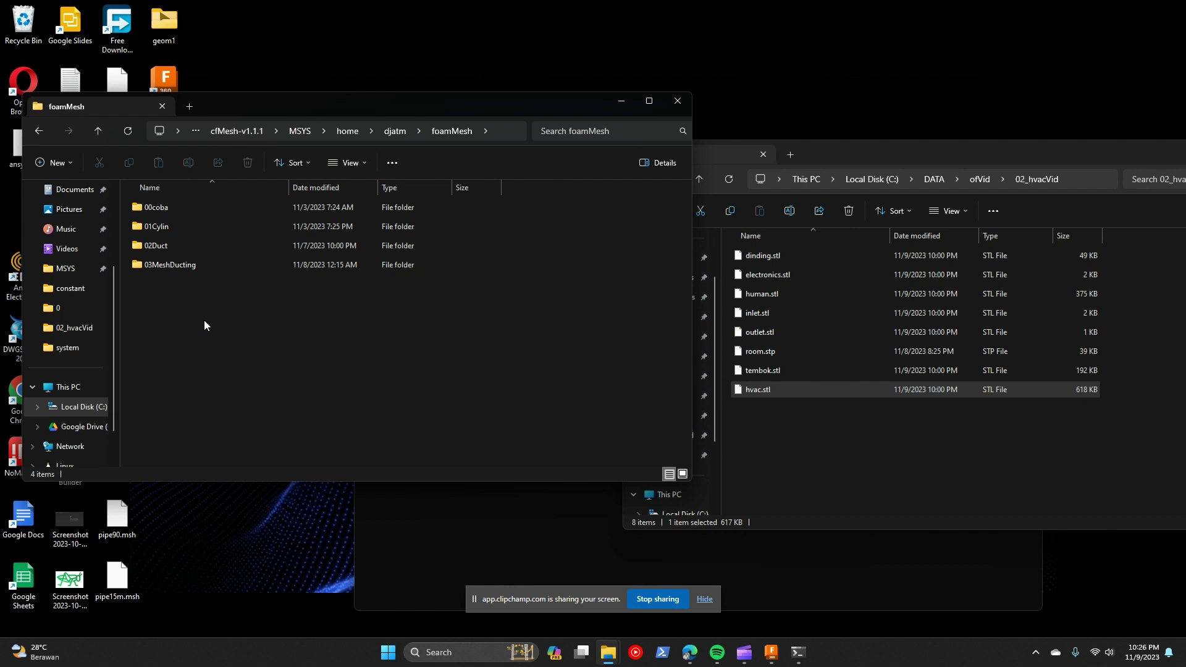
# Step: Create a new folder named 04hvacMesh inside foamMesh
pyautogui.rightClick(204, 320)
pyautogui.moveTo(250, 394)
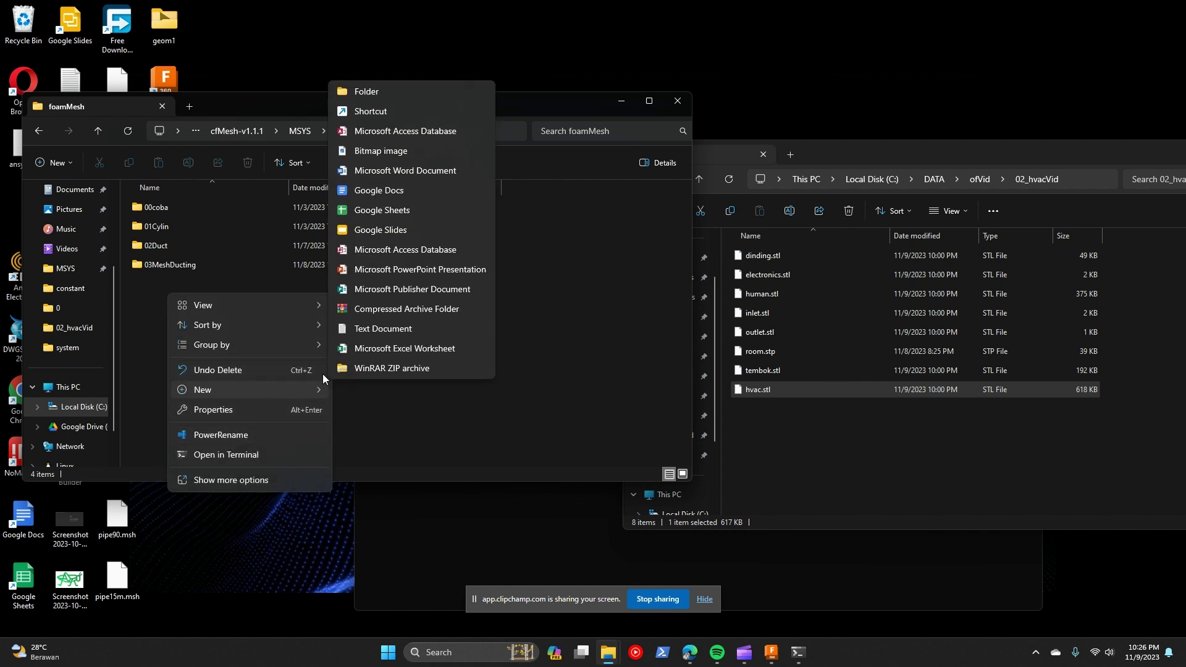
pyautogui.click(370, 92)
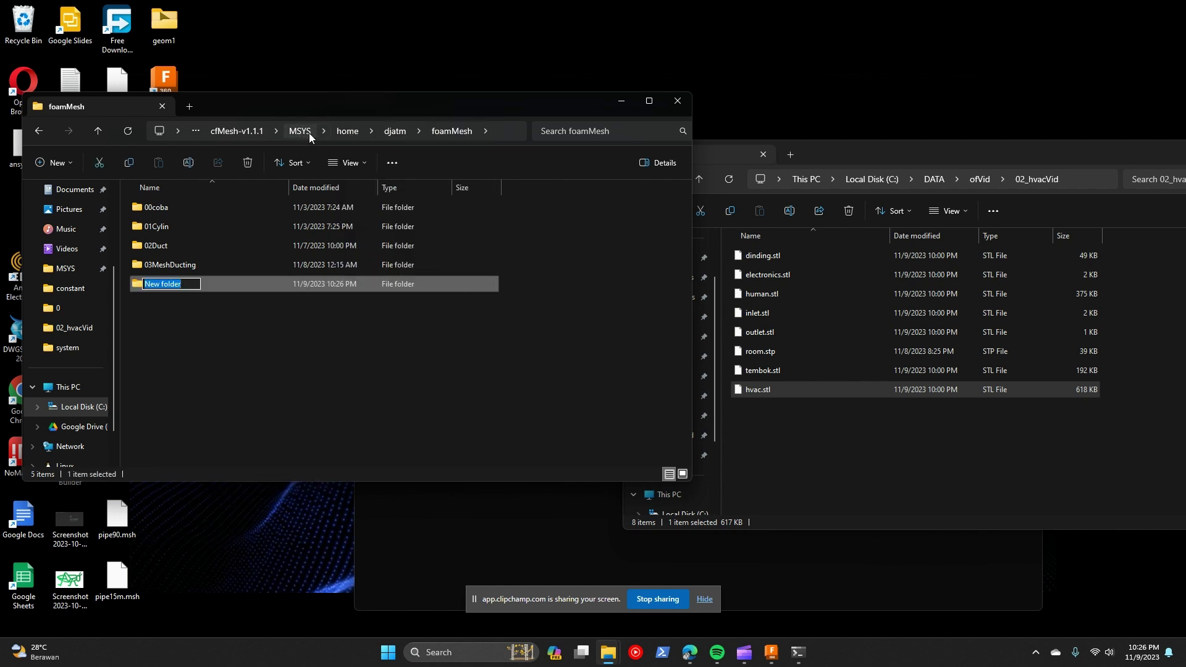
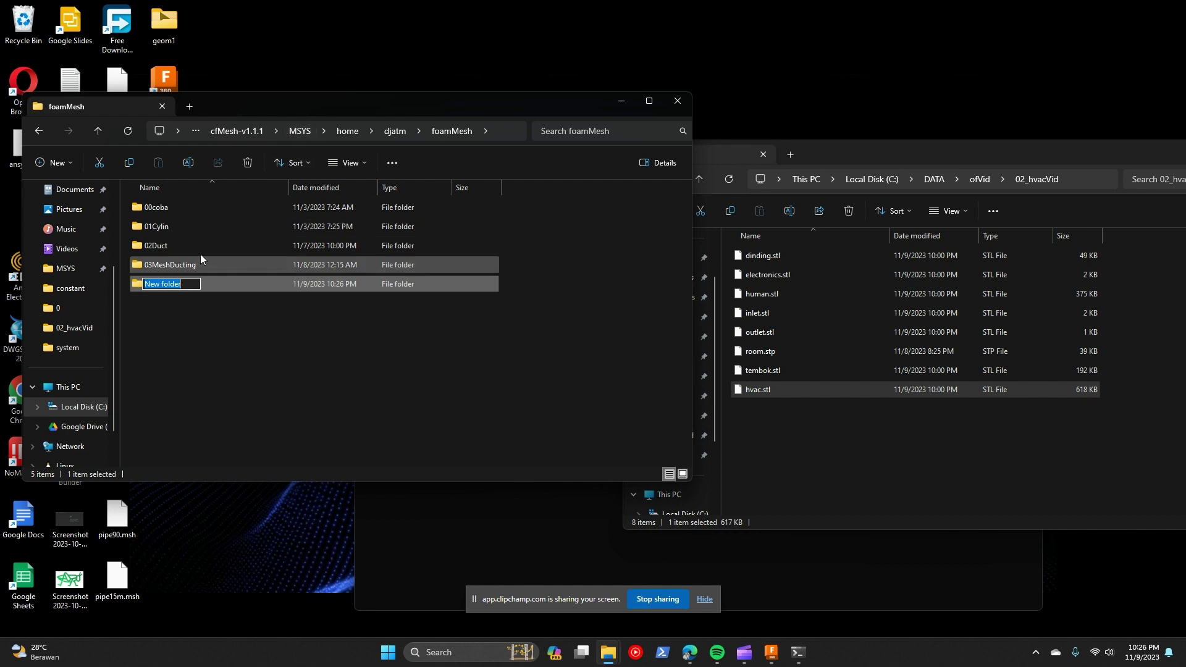
pyautogui.write('04')
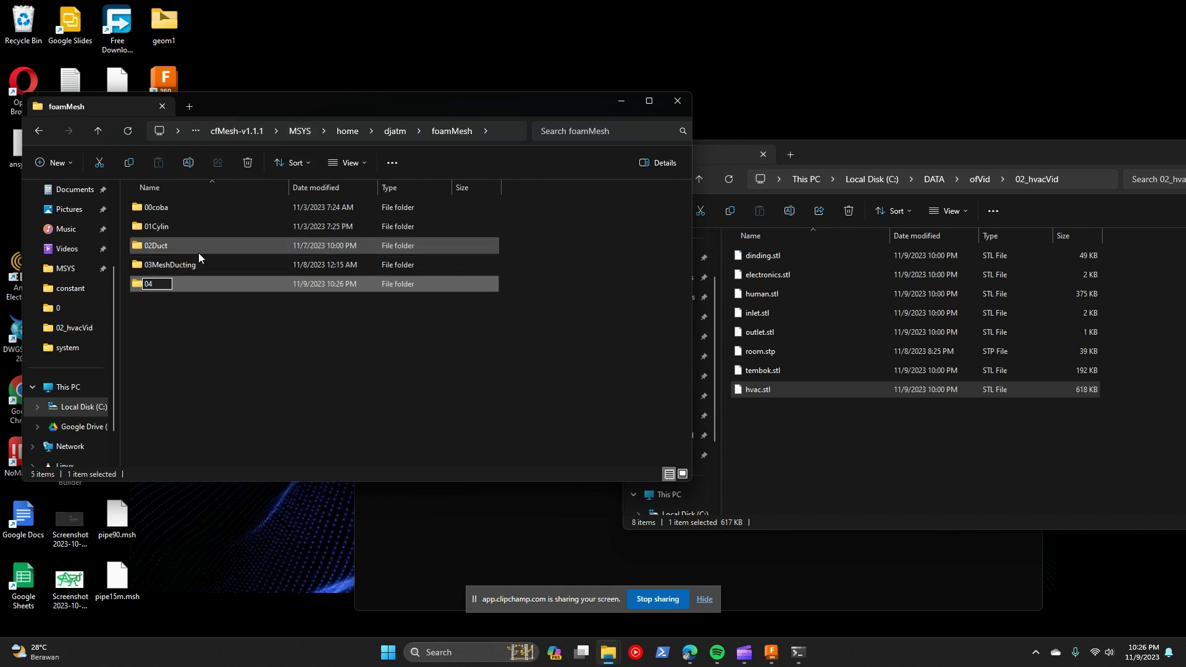
pyautogui.write('hvacMesh')
pyautogui.press('Return')
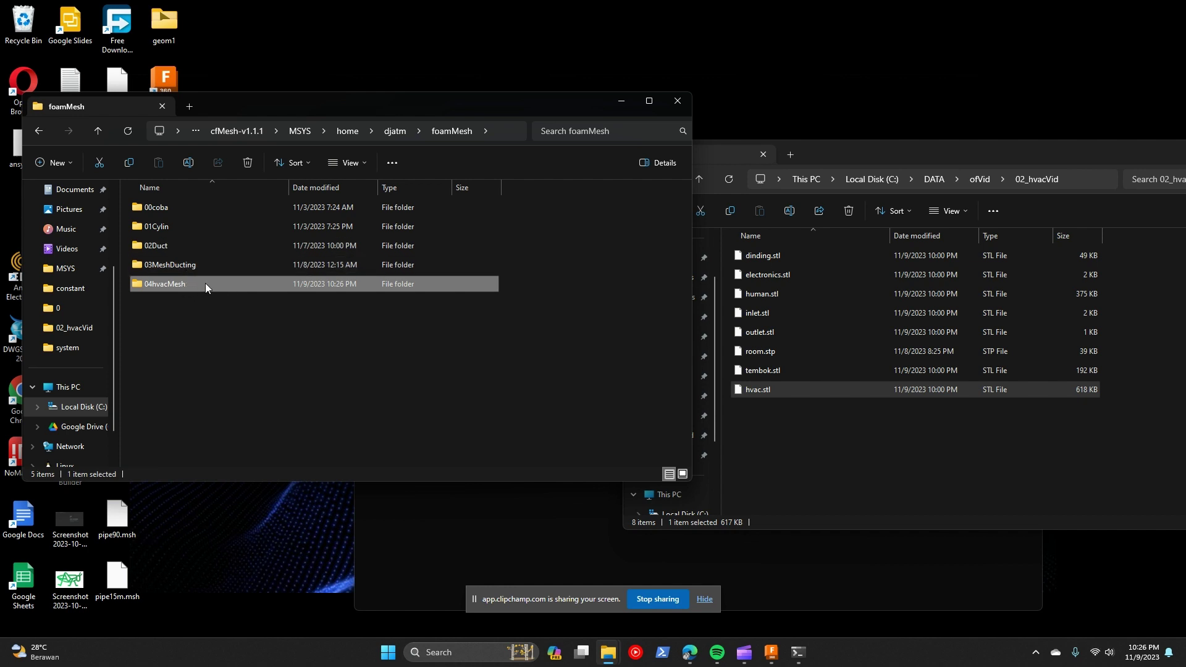
# Step: Open the 04hvacMesh folder and copy hvac.stl into it from the 02_hvacVid folder
pyautogui.doubleClick(205, 282)
pyautogui.rightClick(203, 224)
pyautogui.click(165, 325)
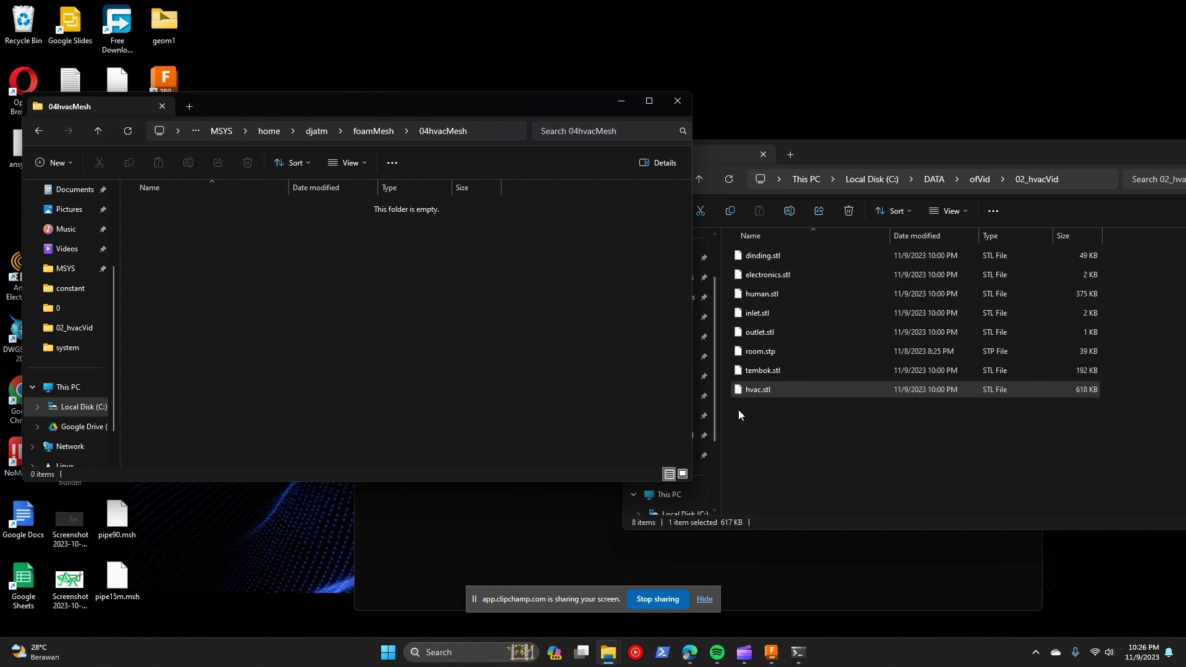
pyautogui.moveTo(755, 389); pyautogui.dragTo(431, 412)
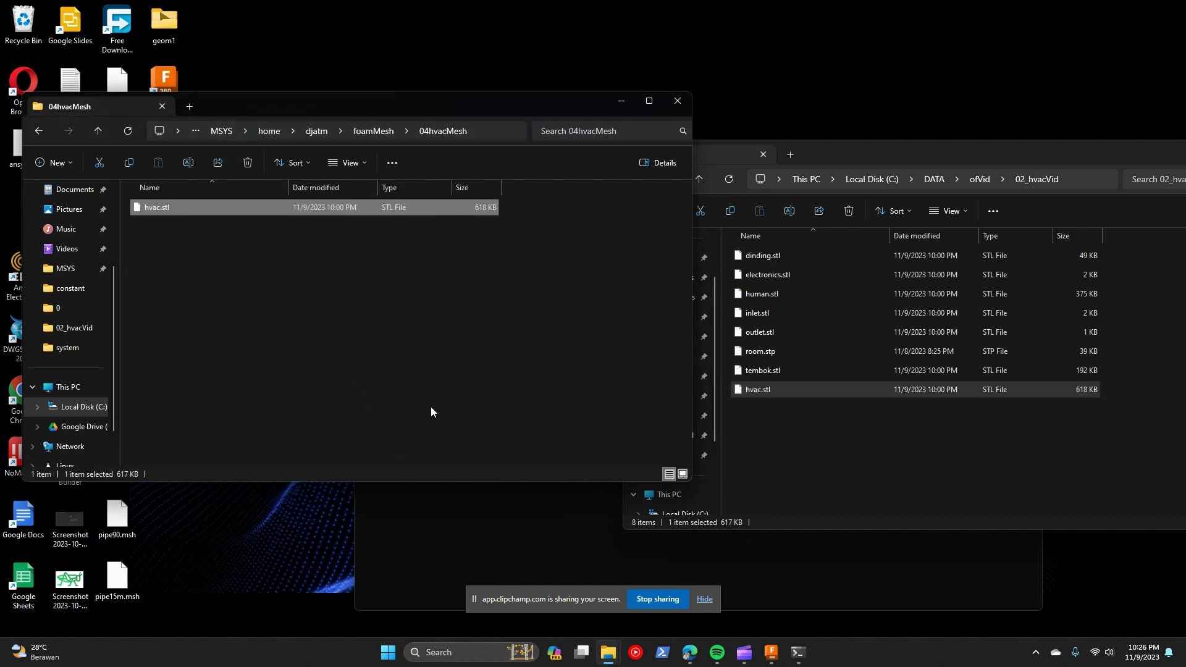
pyautogui.click(207, 270)
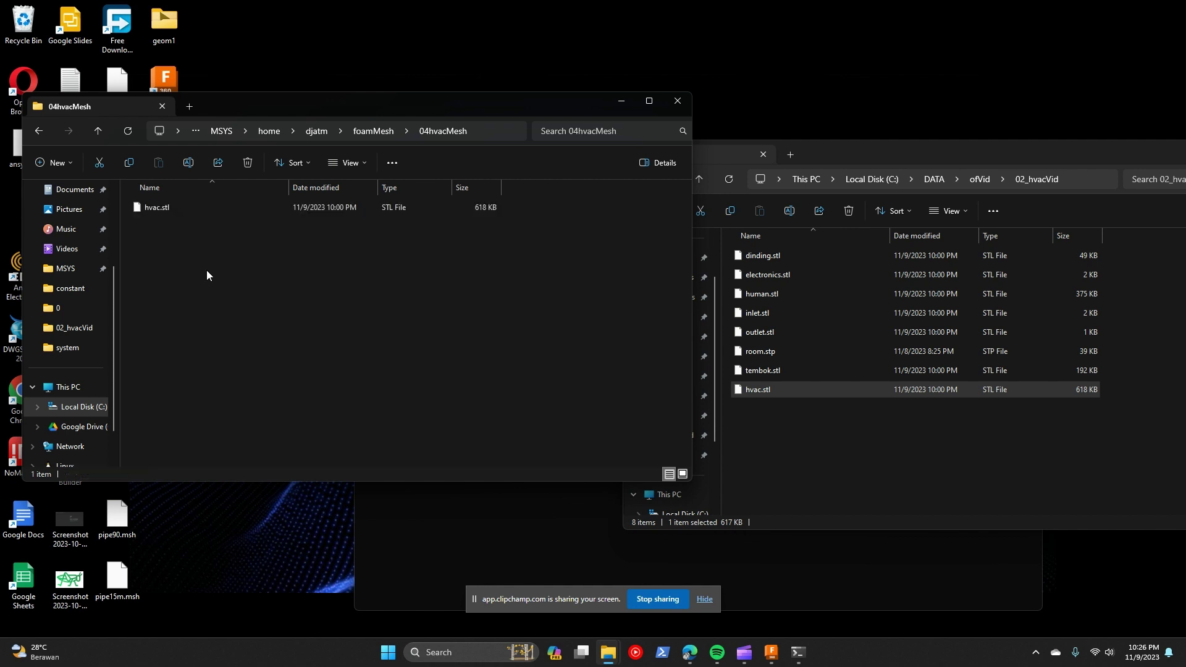
# Step: Browse to the elbow_90degree case in the cartesianMesh tutorials of the cfMesh-v1.1.1 installation
pyautogui.click(224, 131)
pyautogui.click(337, 131)
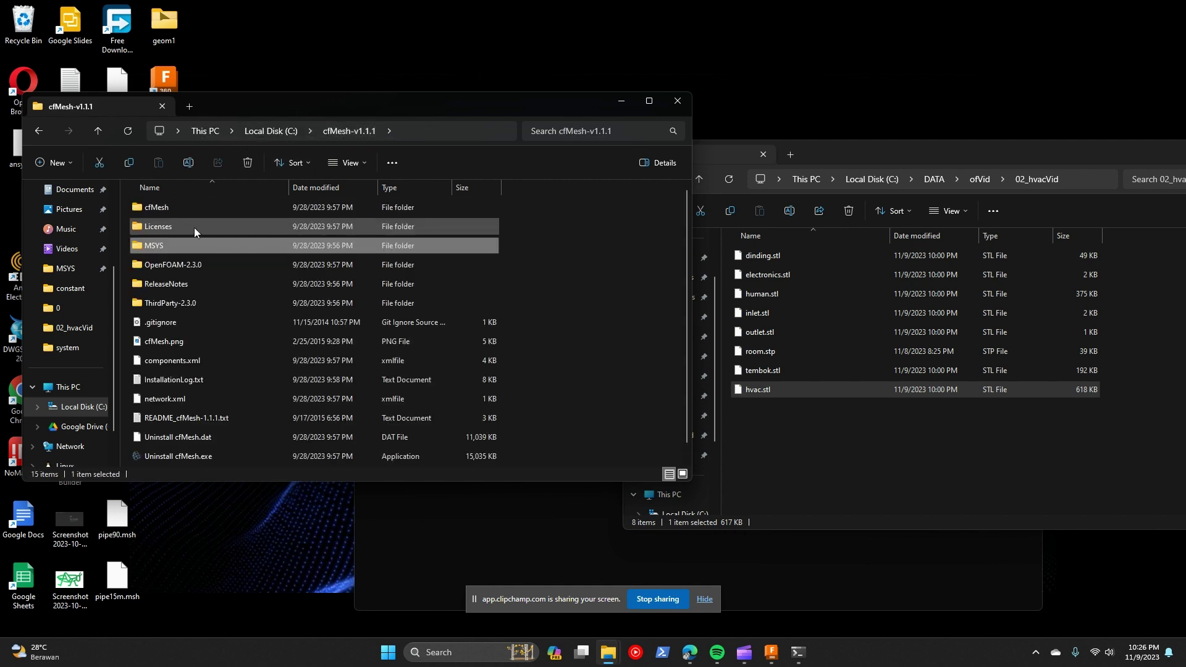
pyautogui.doubleClick(163, 207)
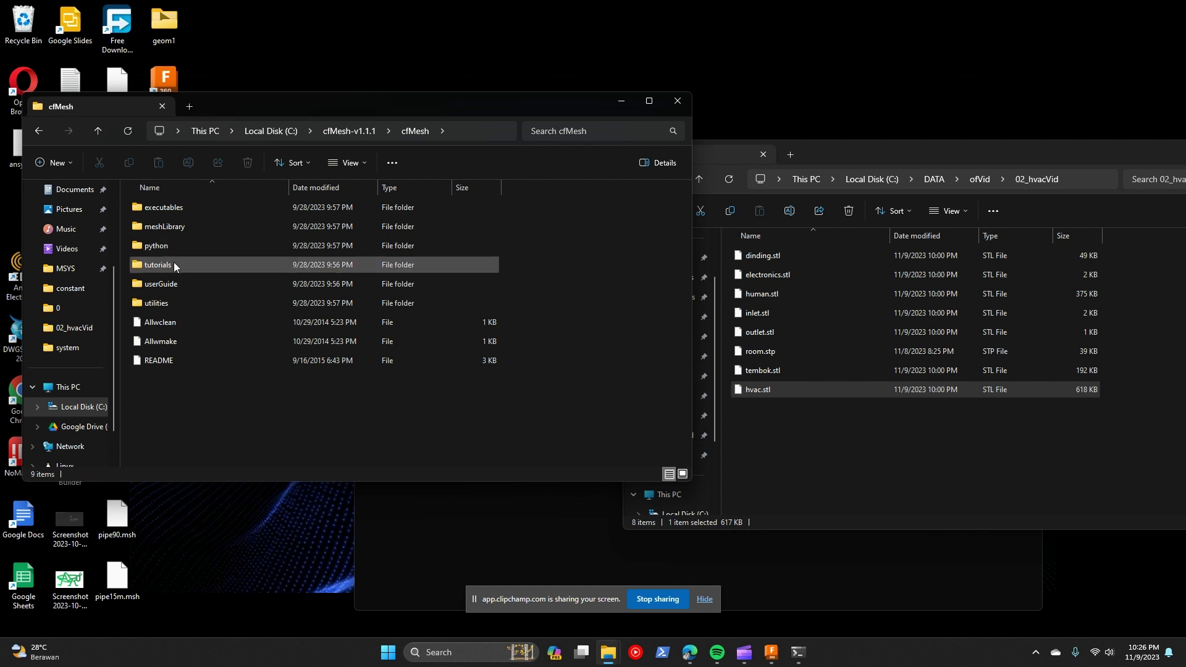
pyautogui.doubleClick(173, 263)
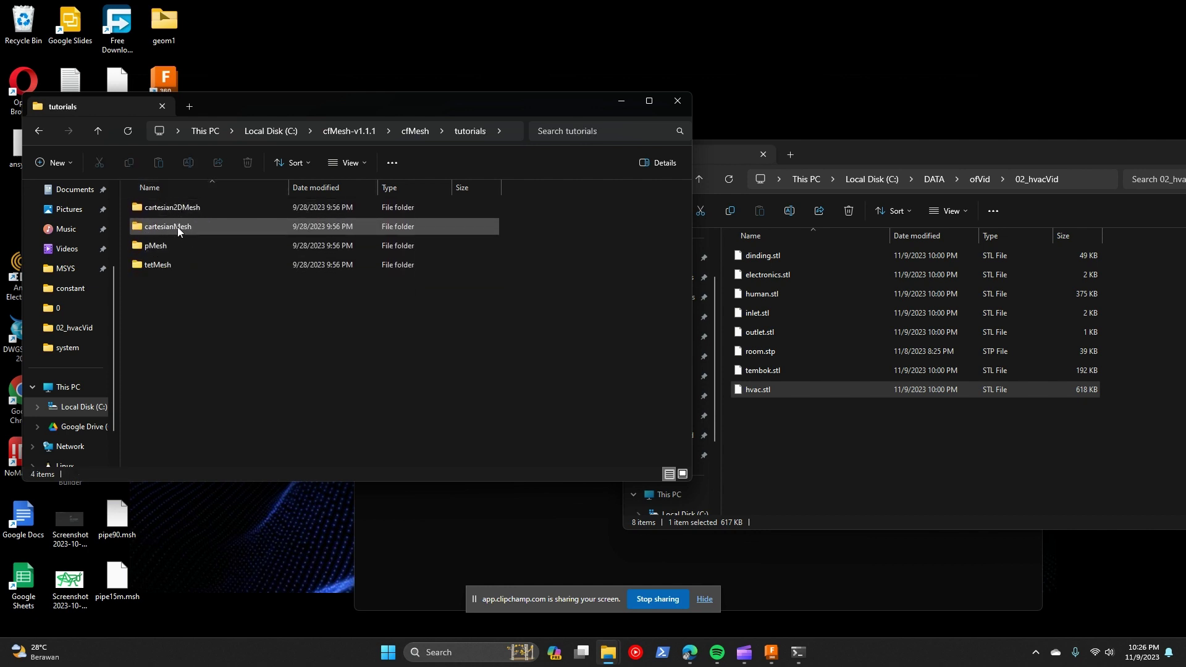
pyautogui.doubleClick(179, 227)
pyautogui.doubleClick(206, 247)
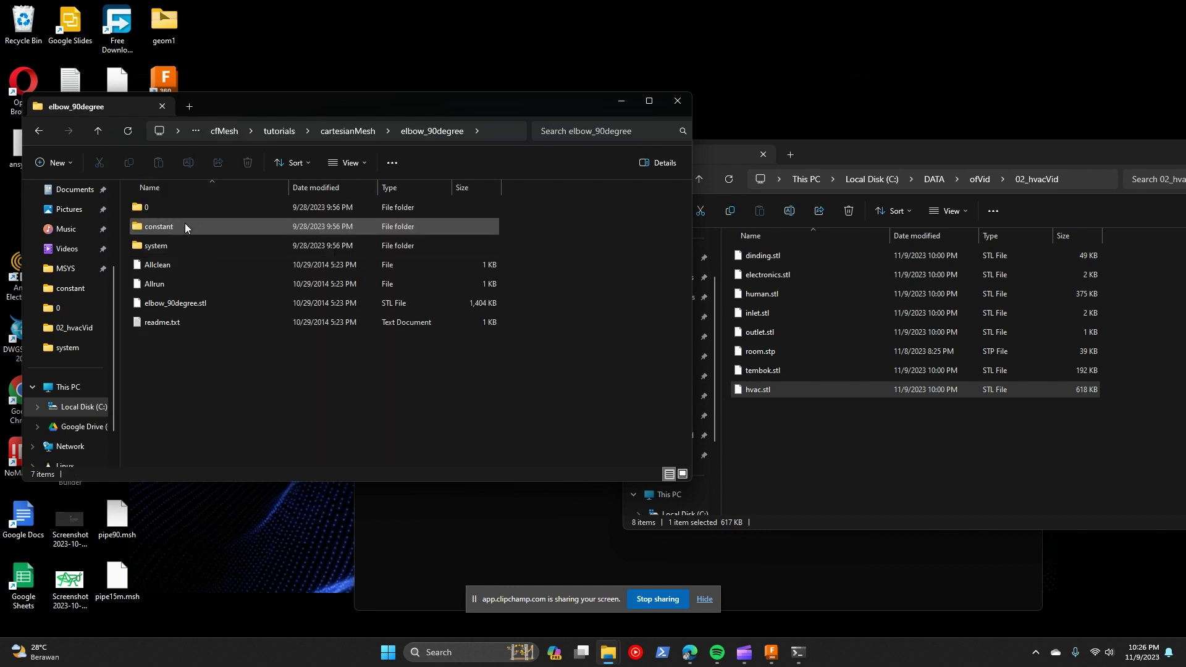
# Step: Copy the 0, constant and system folders of the elbow_90degree tutorial case
pyautogui.click(162, 207)
pyautogui.keyDown('shift'); pyautogui.click(173, 245); pyautogui.keyUp('shift')
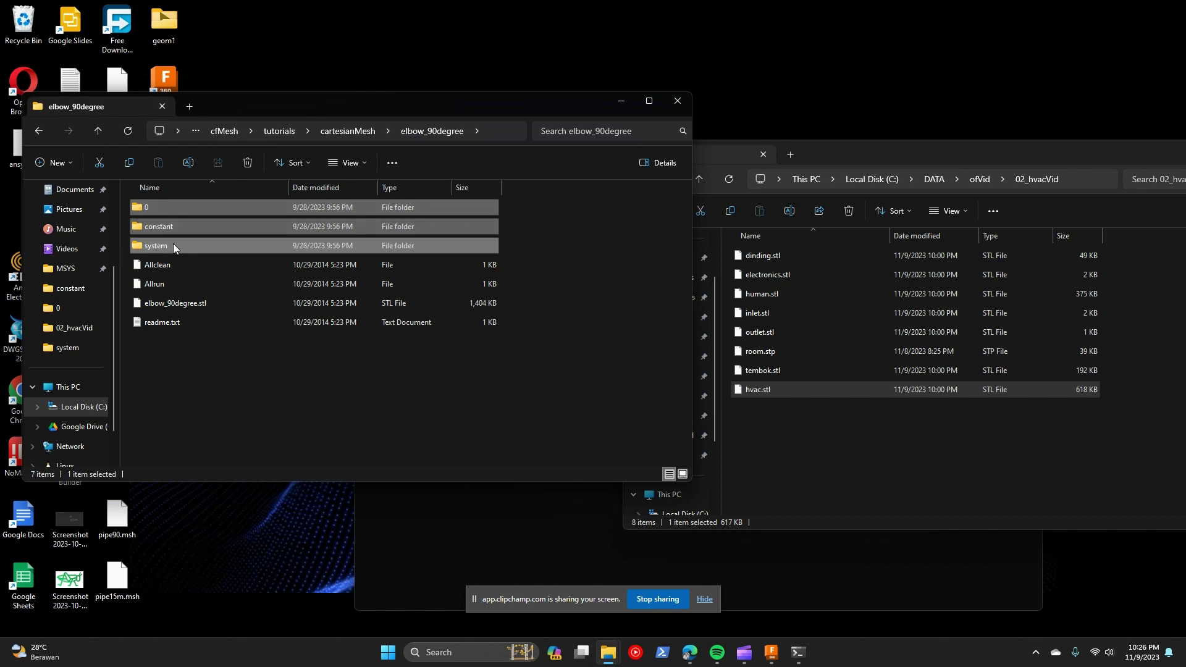
pyautogui.rightClick(275, 250)
pyautogui.click(302, 246)
# Step: Return to the cfMesh-v1.1.1 installation folder and browse through MSYS and the user's home directory to foamMesh
pyautogui.click(348, 131)
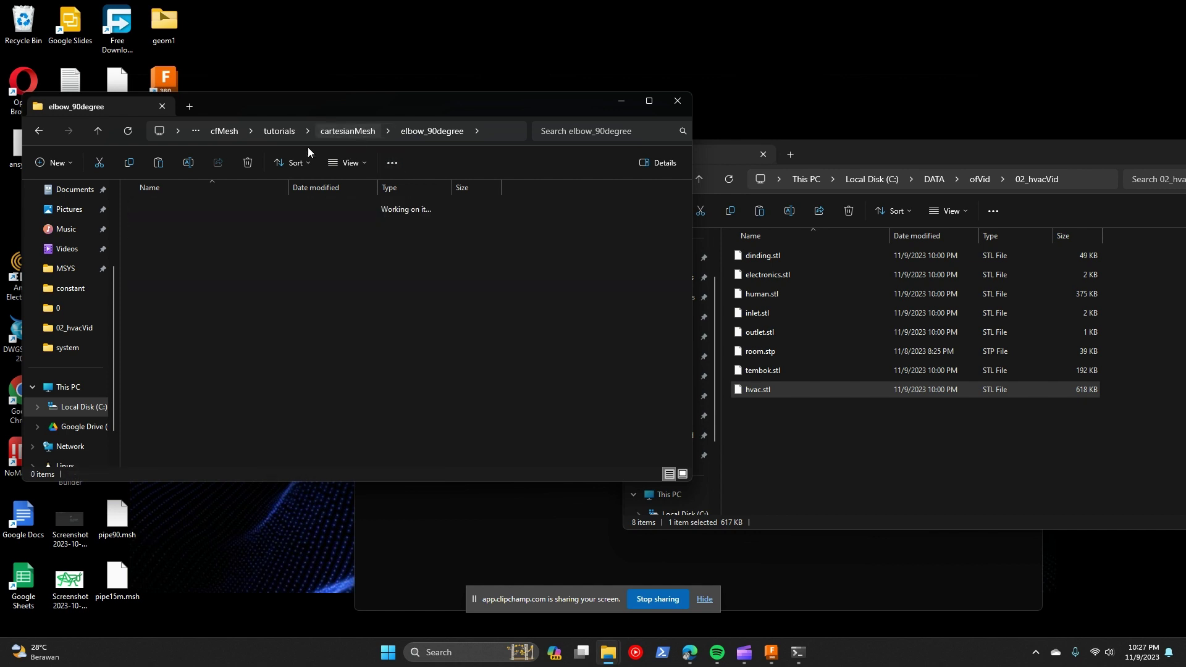
pyautogui.click(275, 131)
pyautogui.press('Escape')
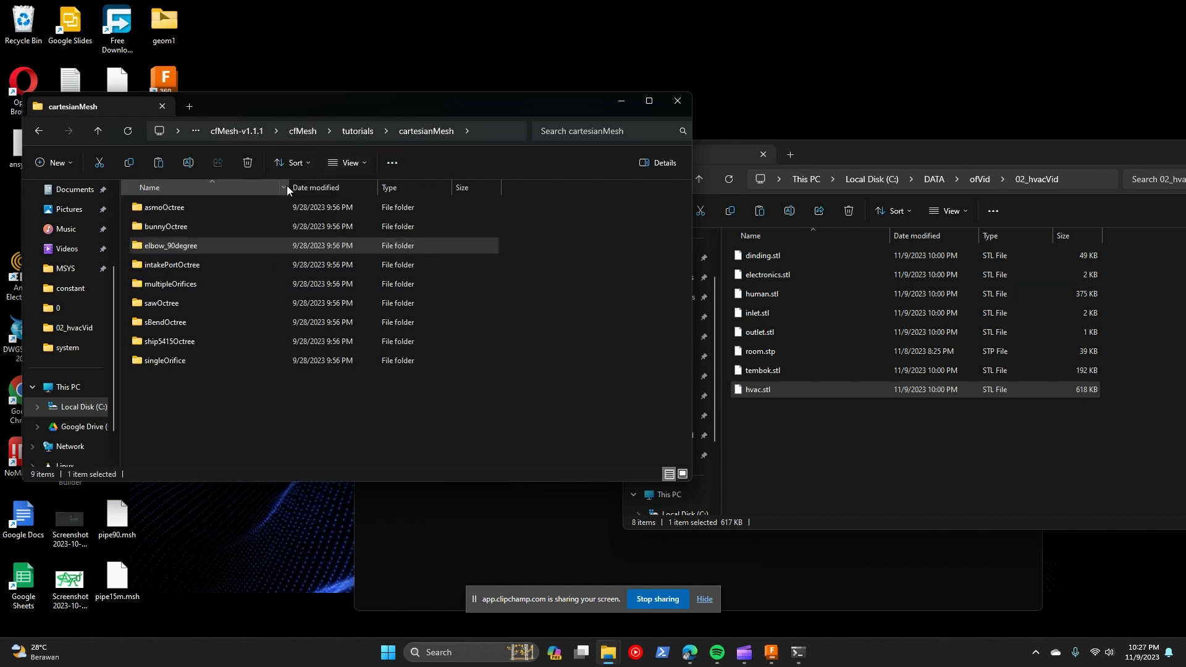
pyautogui.click(357, 131)
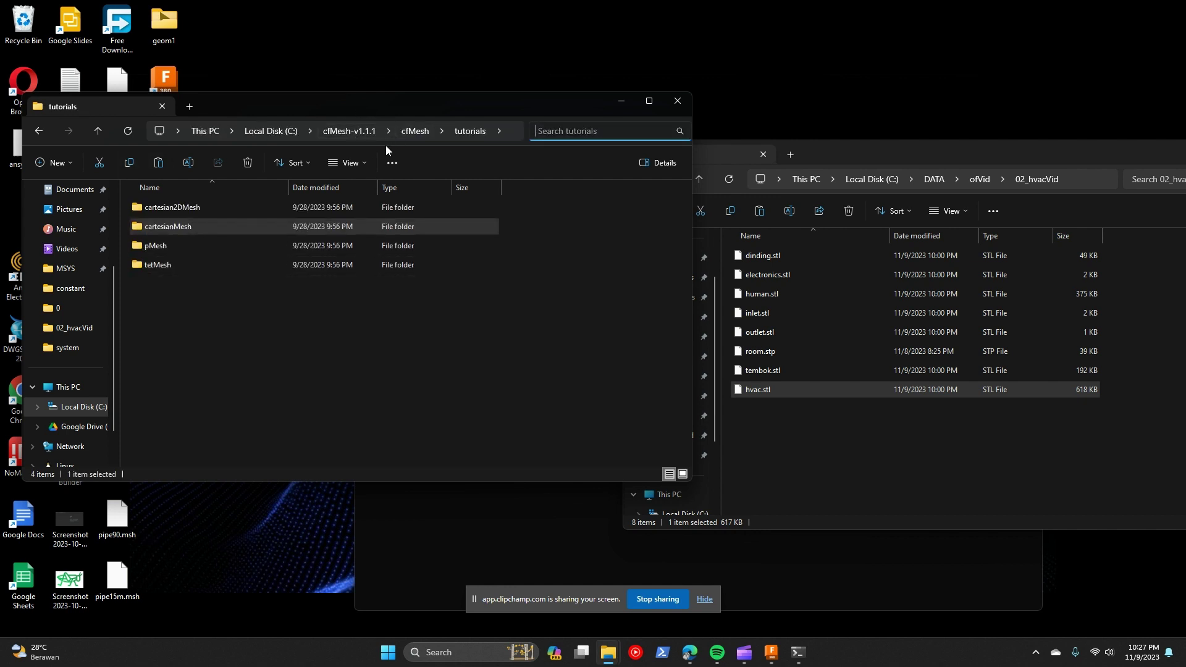
pyautogui.click(371, 130)
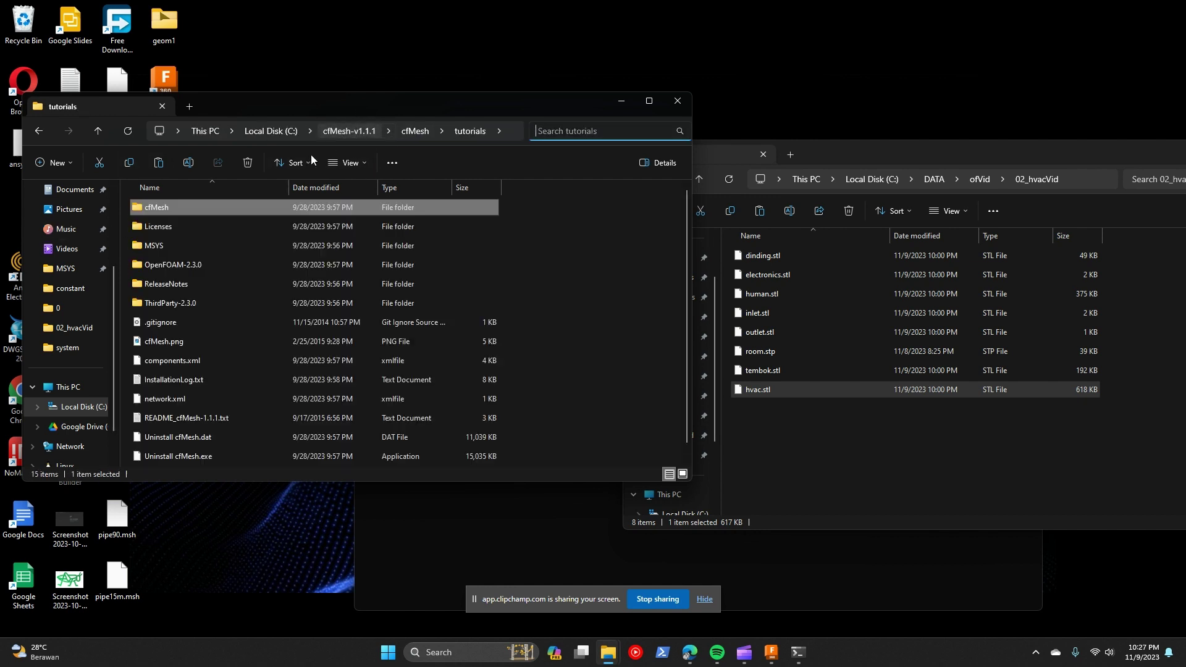
pyautogui.doubleClick(136, 249)
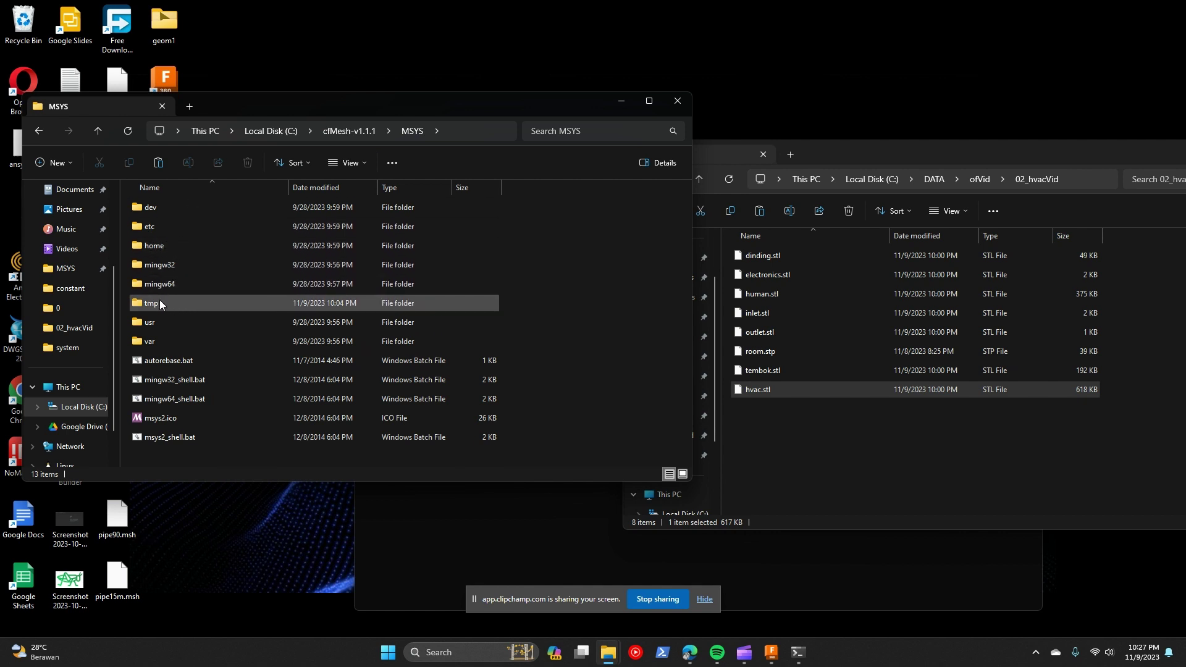
pyautogui.doubleClick(162, 247)
pyautogui.doubleClick(162, 207)
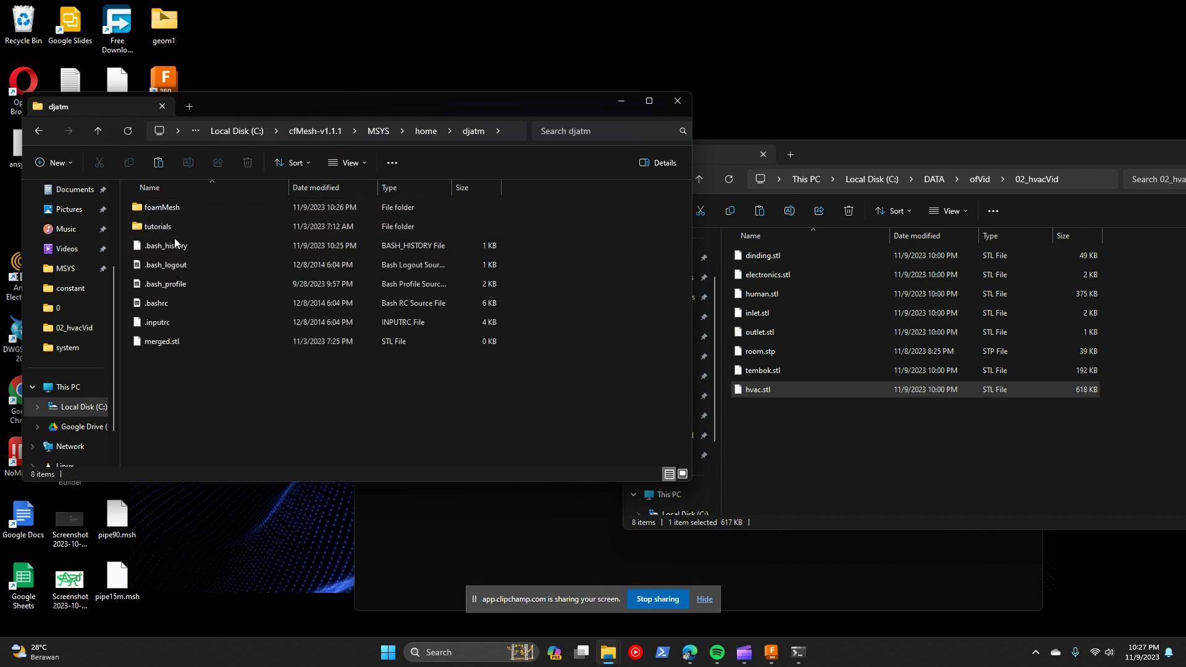
pyautogui.doubleClick(169, 213)
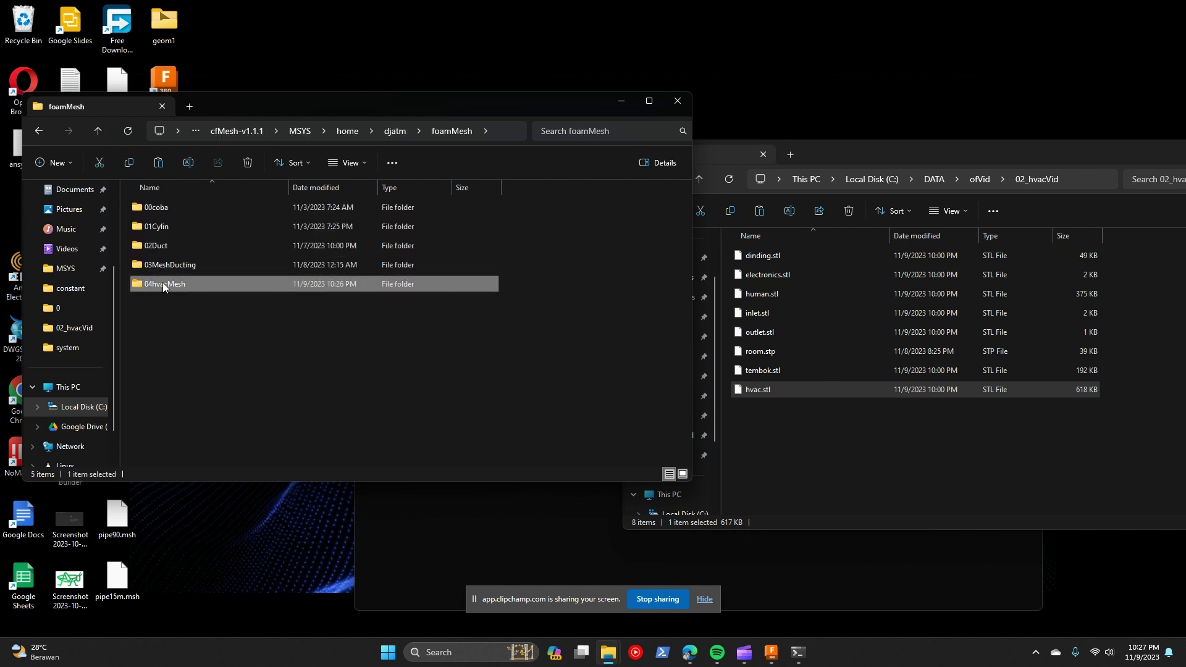
# Step: Paste the copied case folders into 04hvacMesh alongside hvac.stl
pyautogui.doubleClick(161, 283)
pyautogui.rightClick(232, 275)
pyautogui.press('Escape')
pyautogui.hotkey('ctrl', 'v')
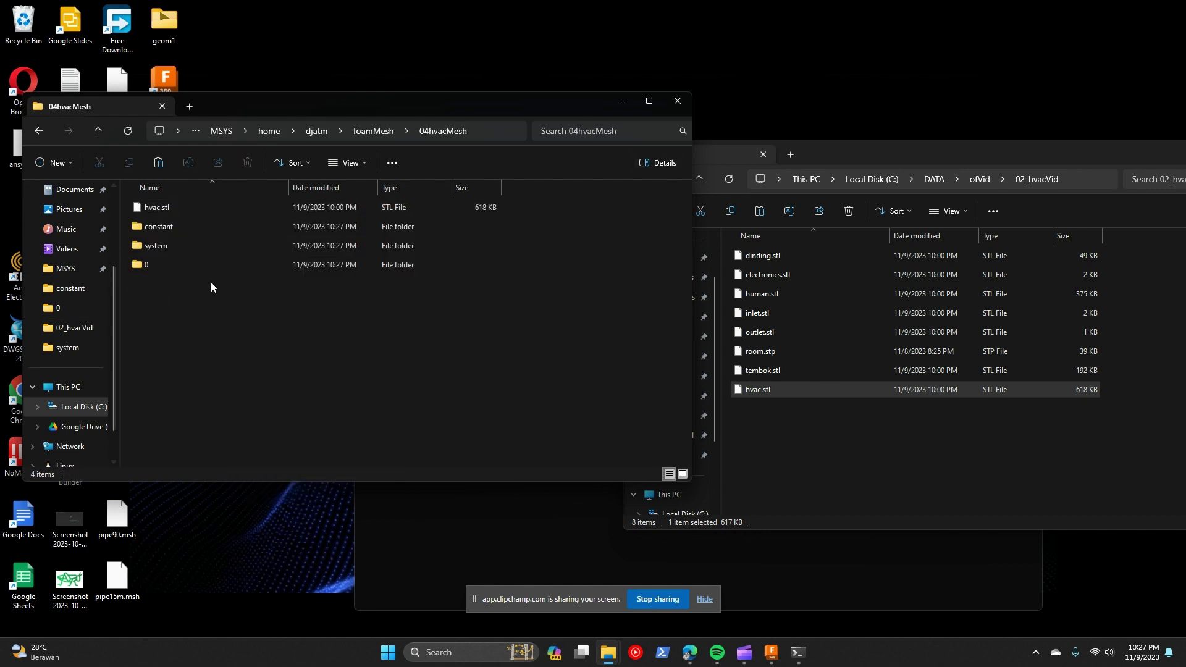
# Step: Launch the cfMesh shell from the list of all installed apps
pyautogui.click(391, 648)
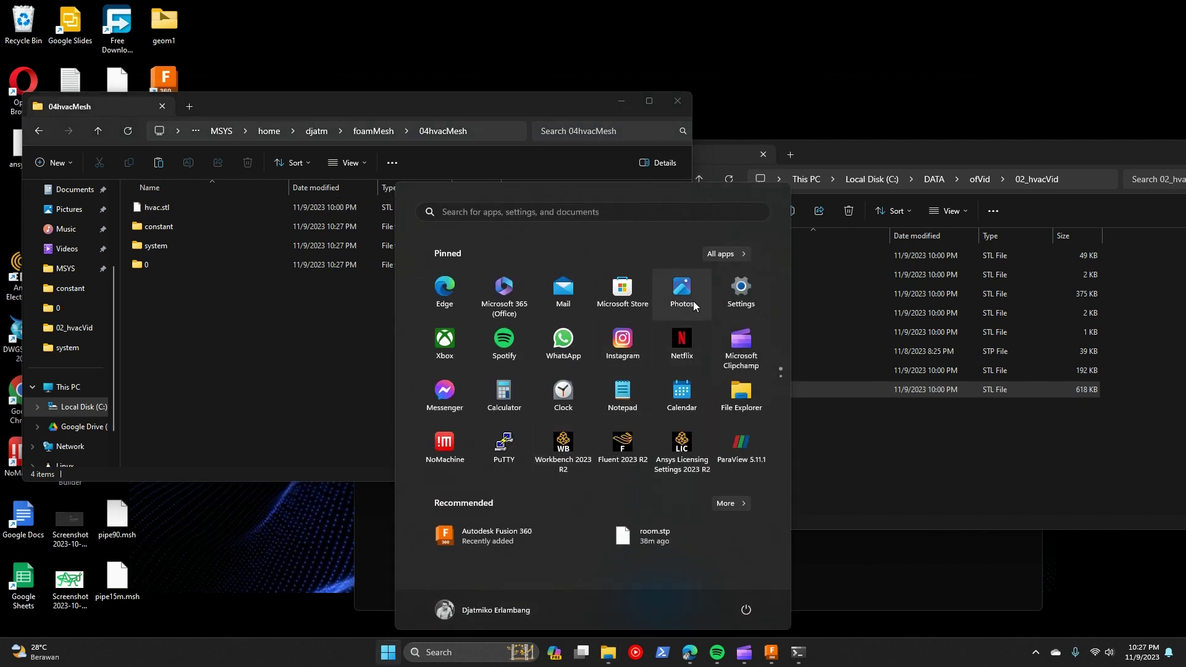
pyautogui.click(726, 253)
pyautogui.scroll(-5, 521, 418)
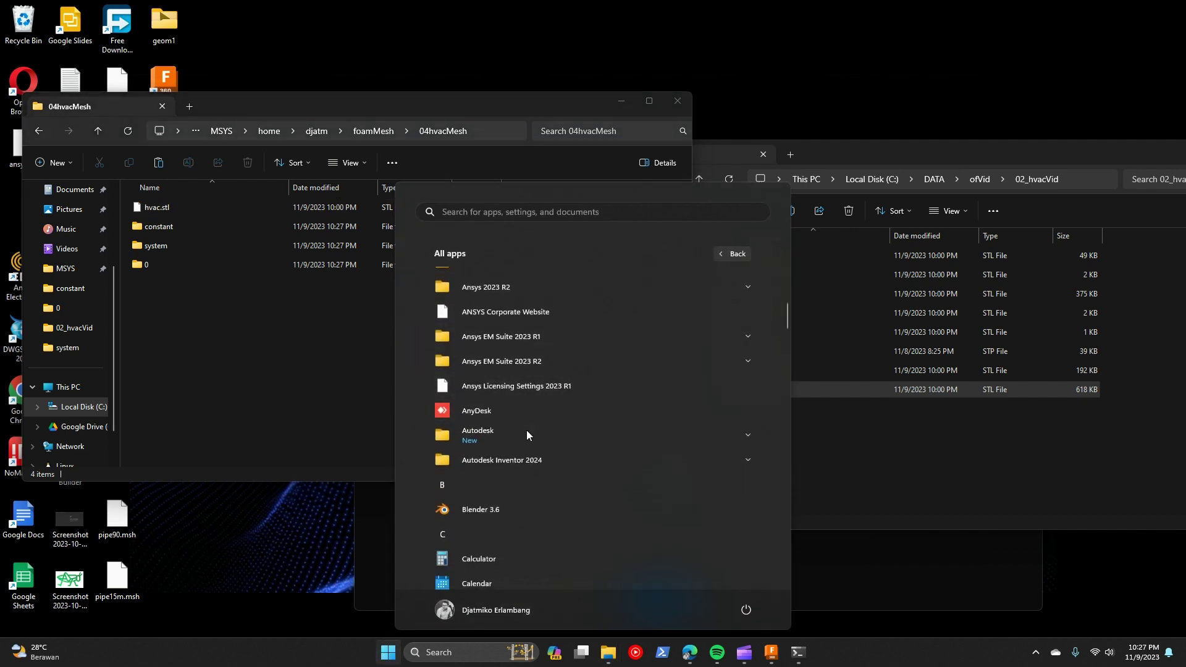
pyautogui.click(493, 440)
pyautogui.click(499, 479)
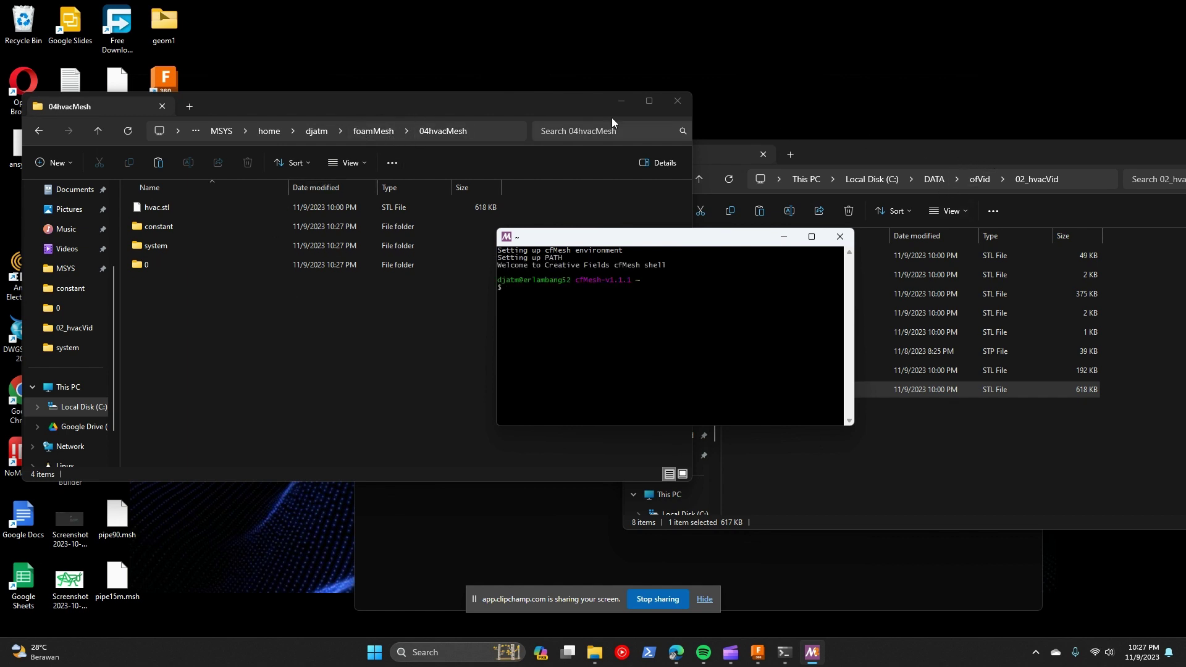
# Step: Change the shell's working directory to foamMesh/04hvacMesh, listing the contents along the way, and clear the terminal output
pyautogui.click(373, 131)
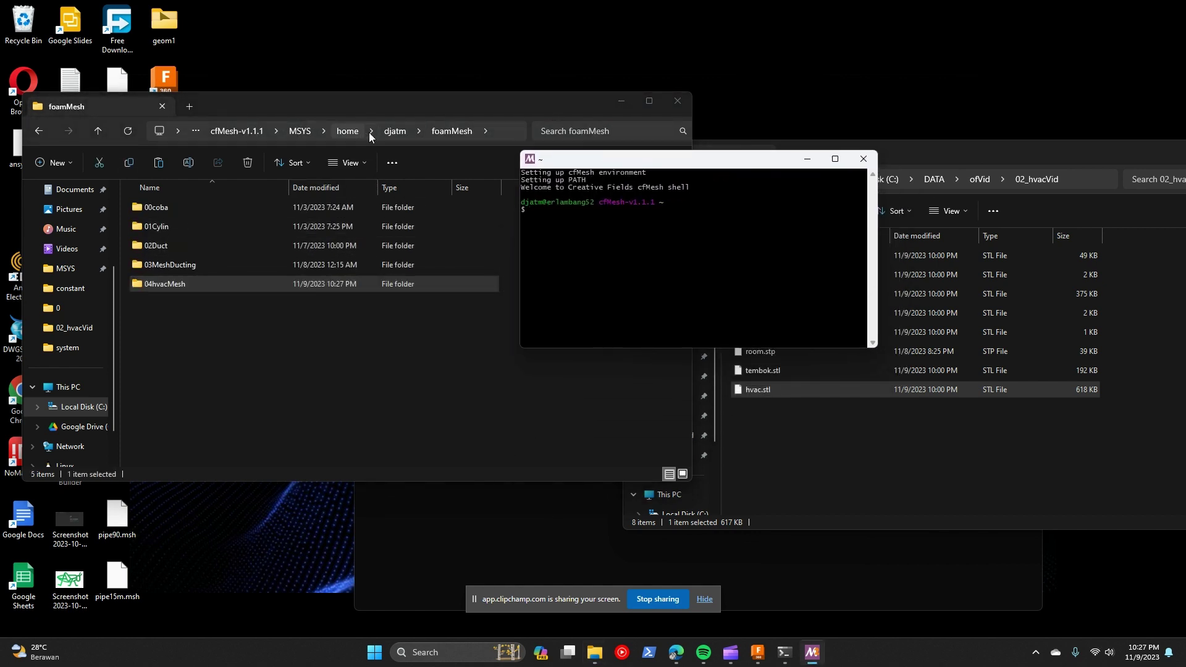
pyautogui.write('s')
pyautogui.press('Return')
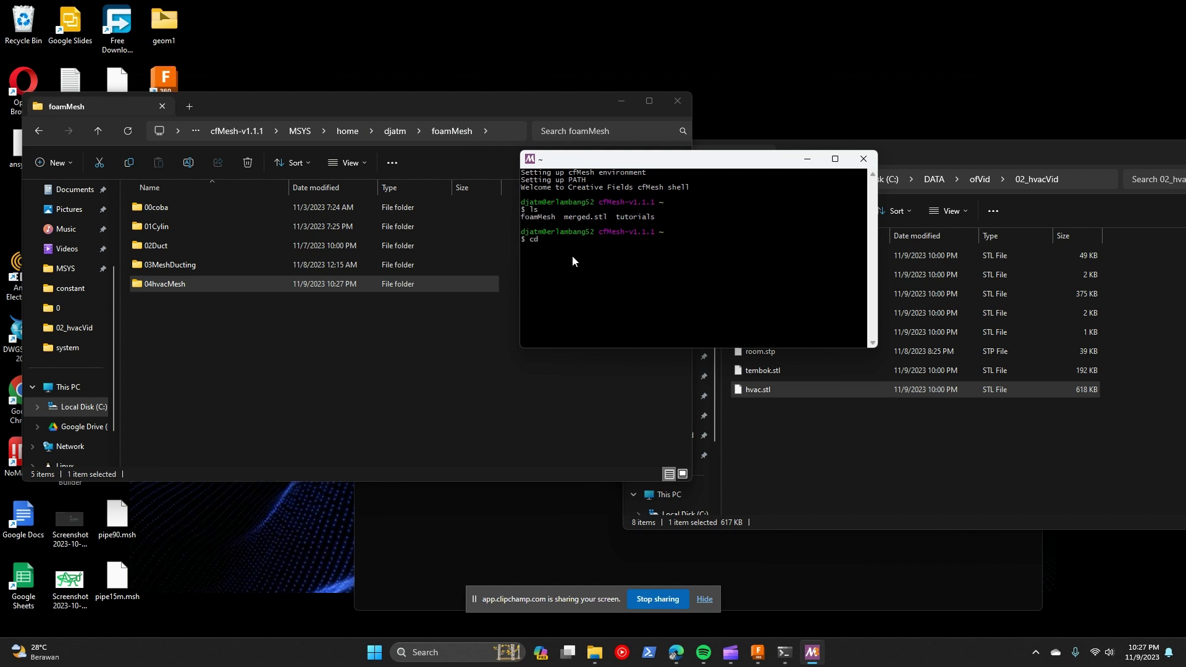
pyautogui.press('Return')
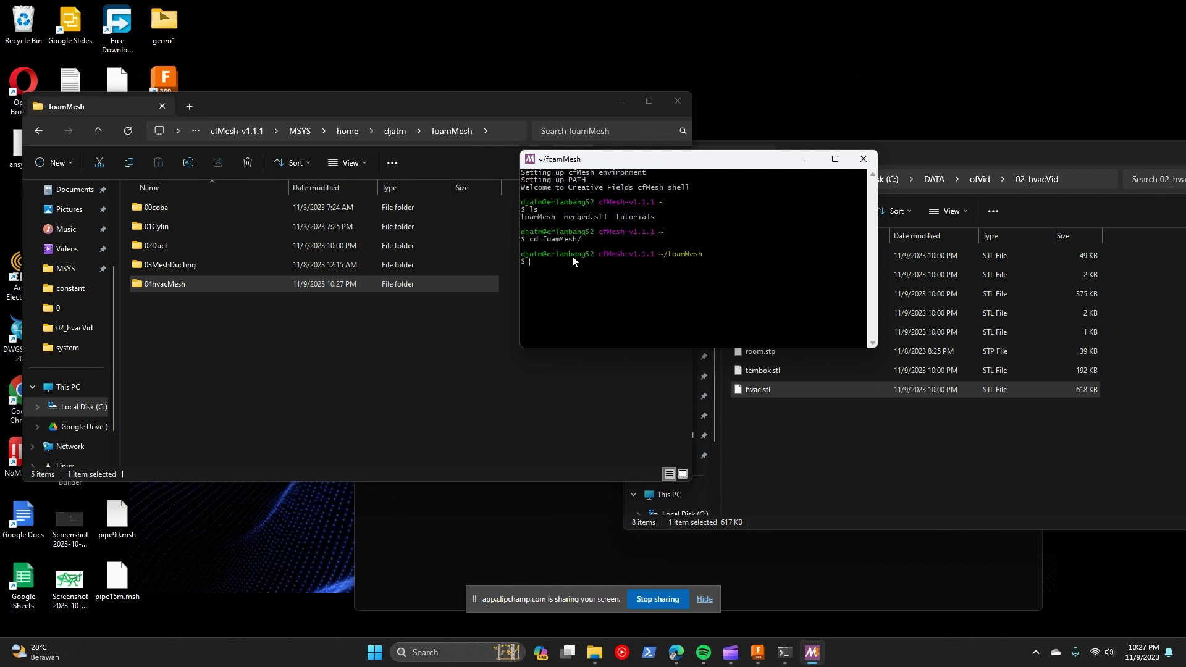
pyautogui.write('ls')
pyautogui.press('Return')
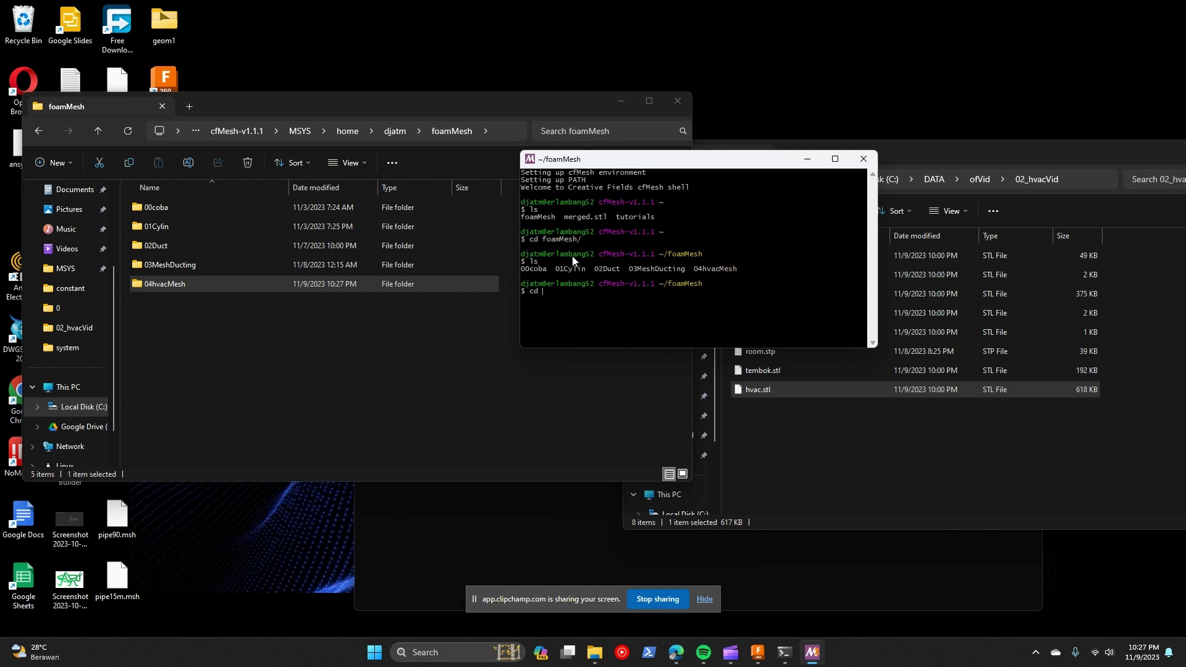
pyautogui.write('cd 04')
pyautogui.press('Tab')
pyautogui.press('Return')
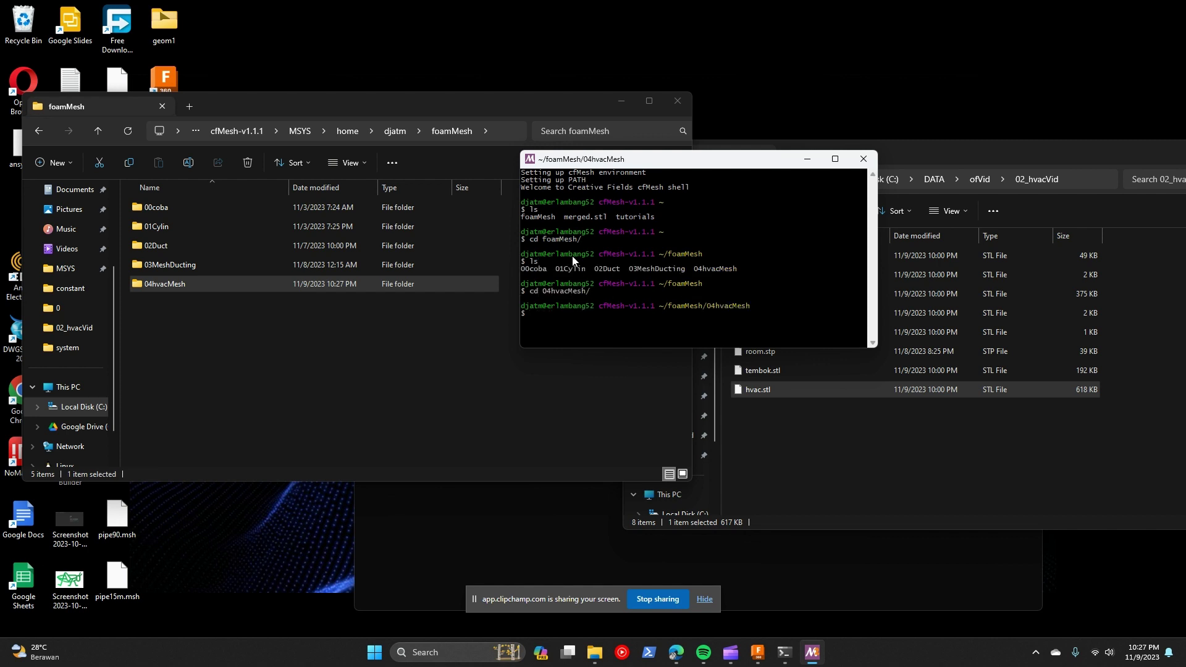
pyautogui.write('clear')
pyautogui.press('Return')
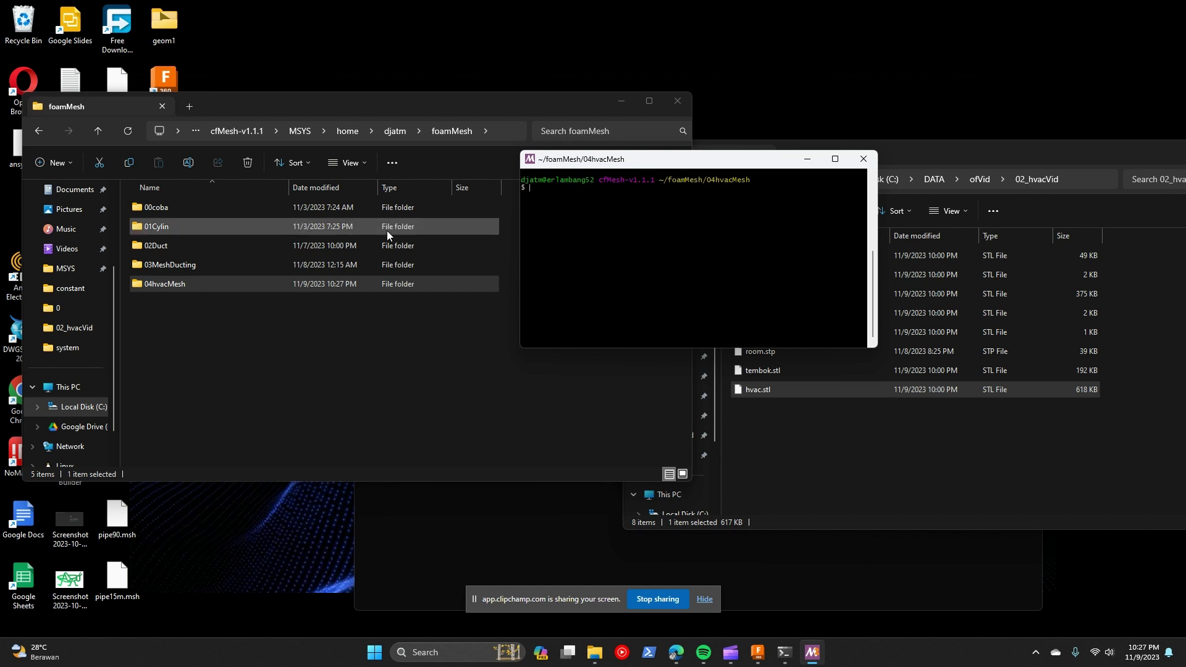
# Step: Open meshDict from the system folder of 04hvacMesh in Notepad and set its surfaceFile to "hvac.stl"
pyautogui.doubleClick(188, 283)
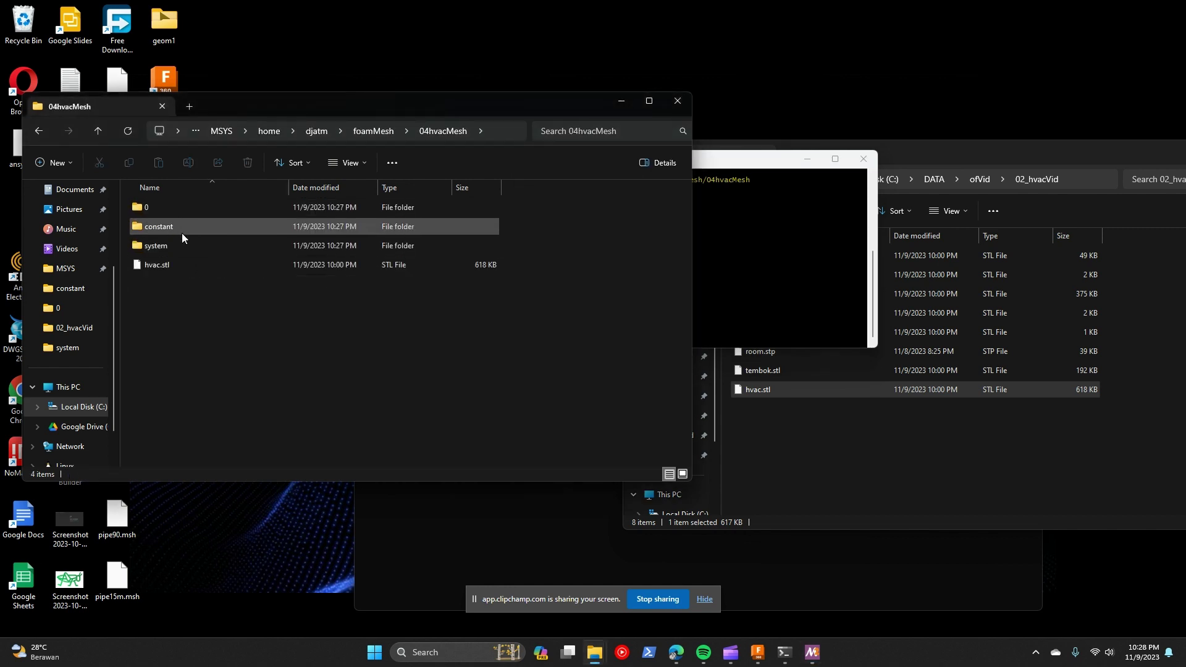
pyautogui.click(695, 244)
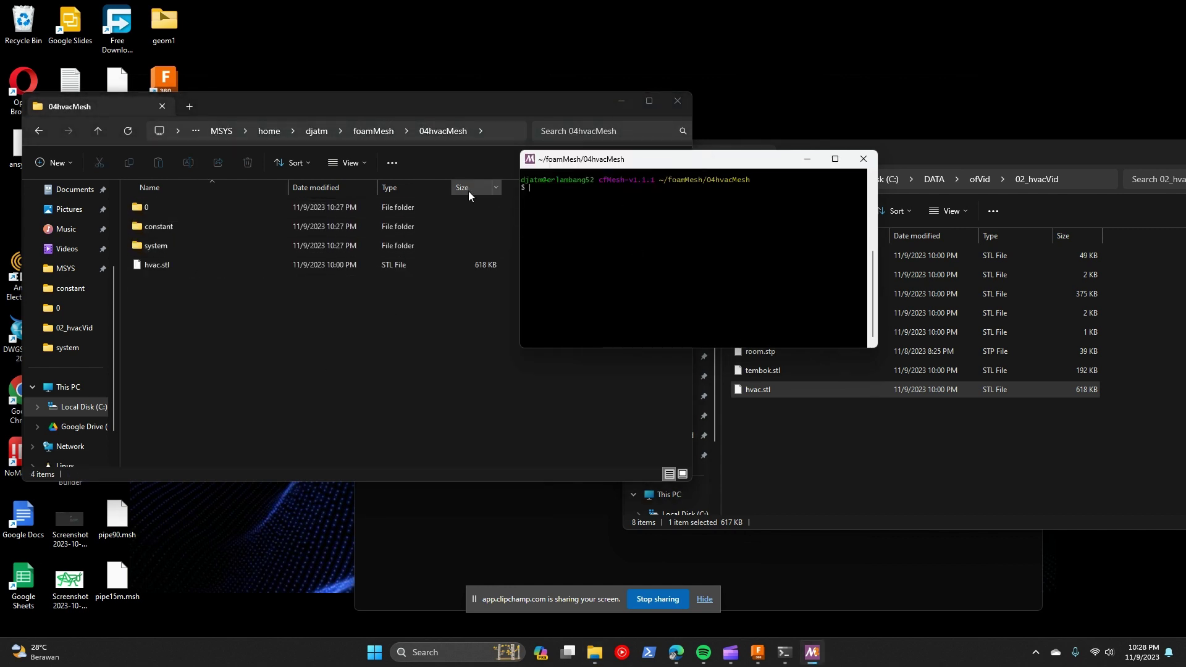
pyautogui.doubleClick(157, 246)
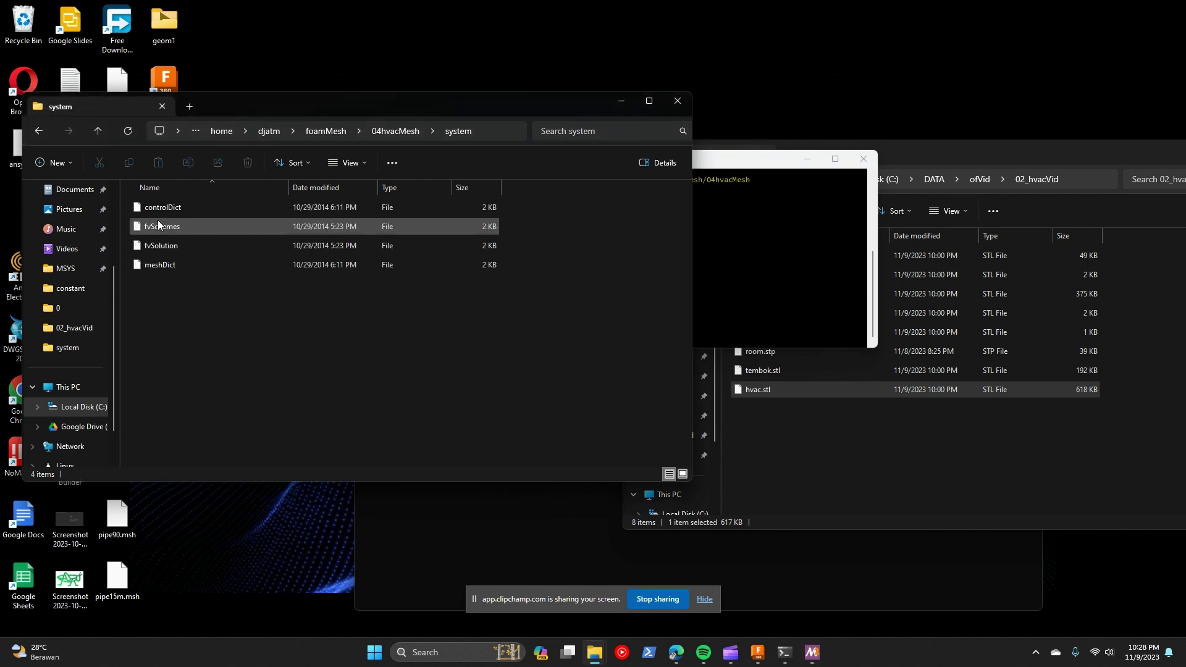
pyautogui.doubleClick(161, 264)
pyautogui.doubleClick(525, 284)
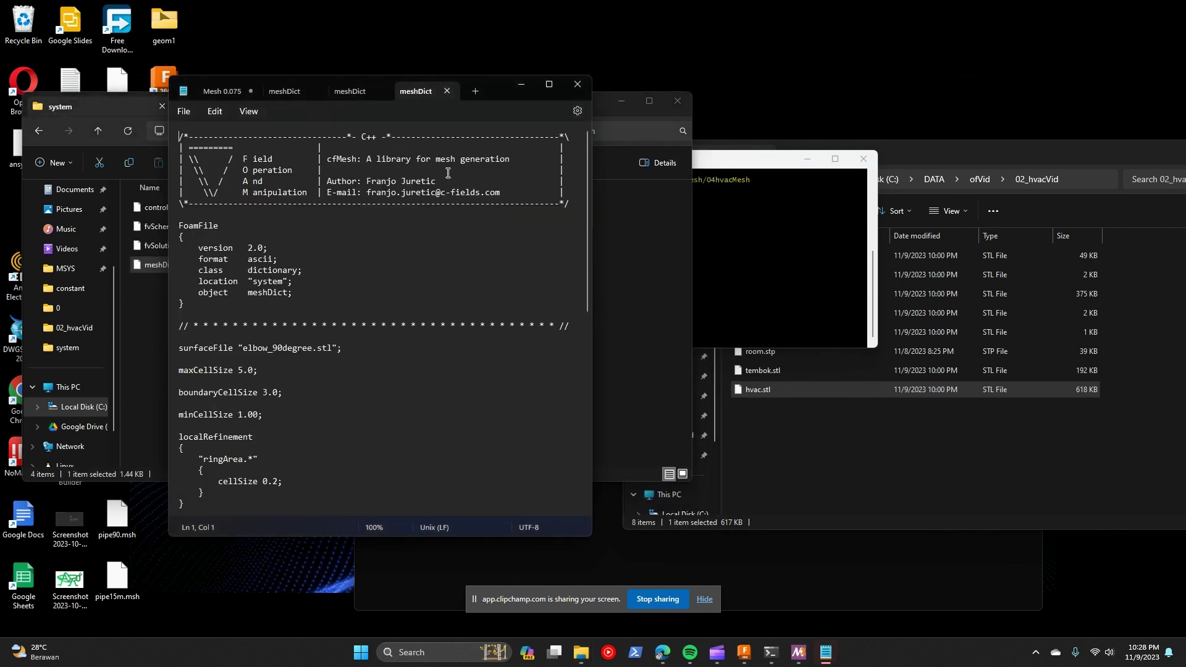
pyautogui.moveTo(314, 348); pyautogui.dragTo(243, 350)
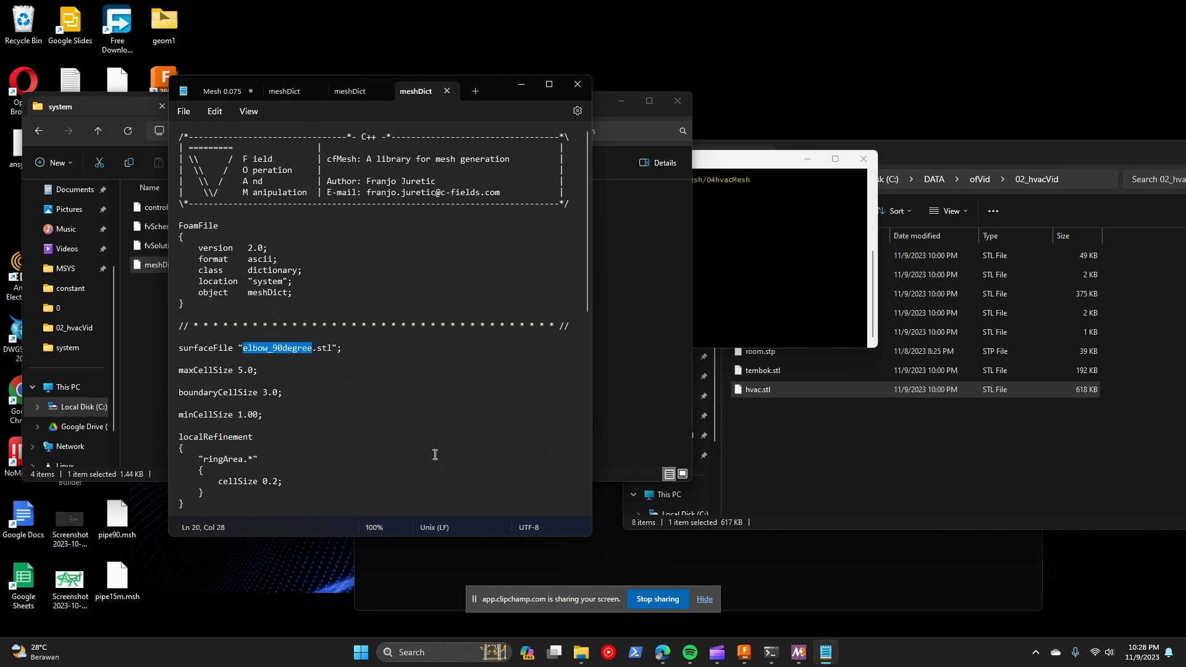
pyautogui.write('hvac')
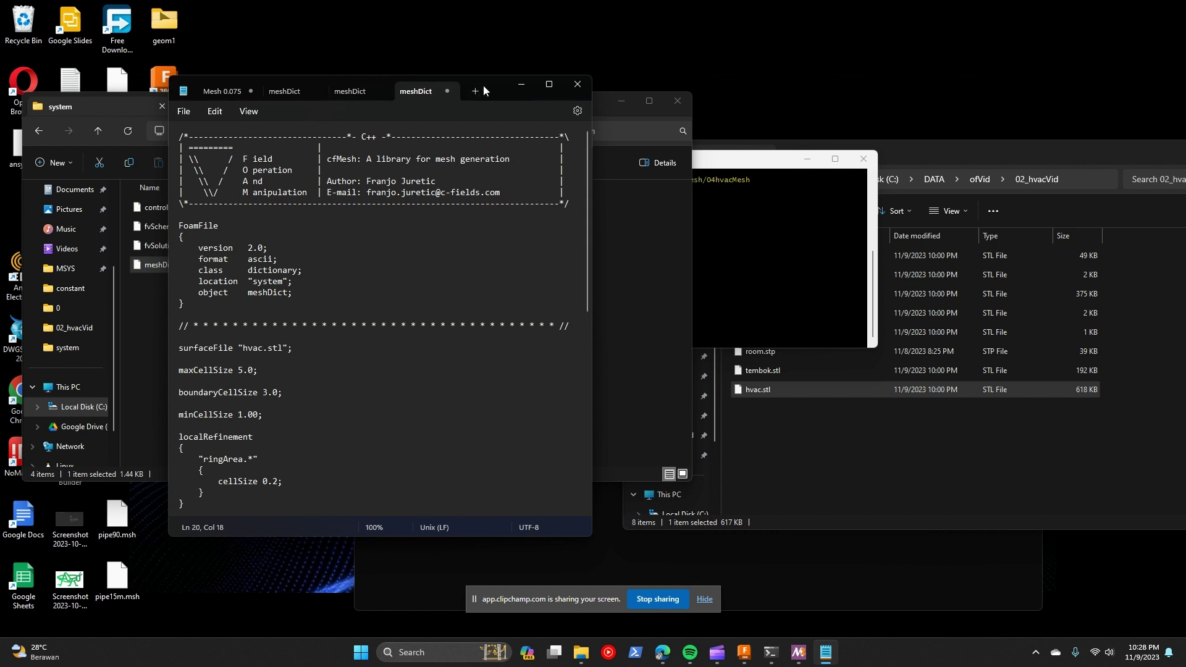
# Step: Close the two older meshDict files in Notepad without saving their changes
pyautogui.click(363, 91)
pyautogui.click(379, 91)
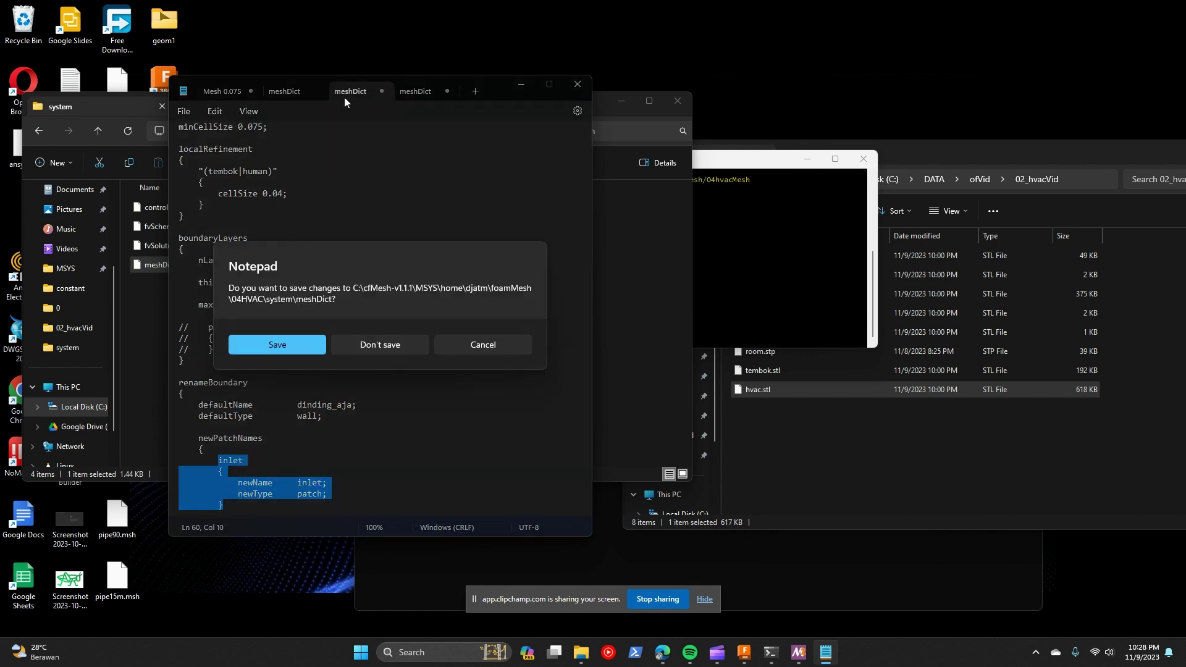
pyautogui.click(411, 337)
pyautogui.click(298, 91)
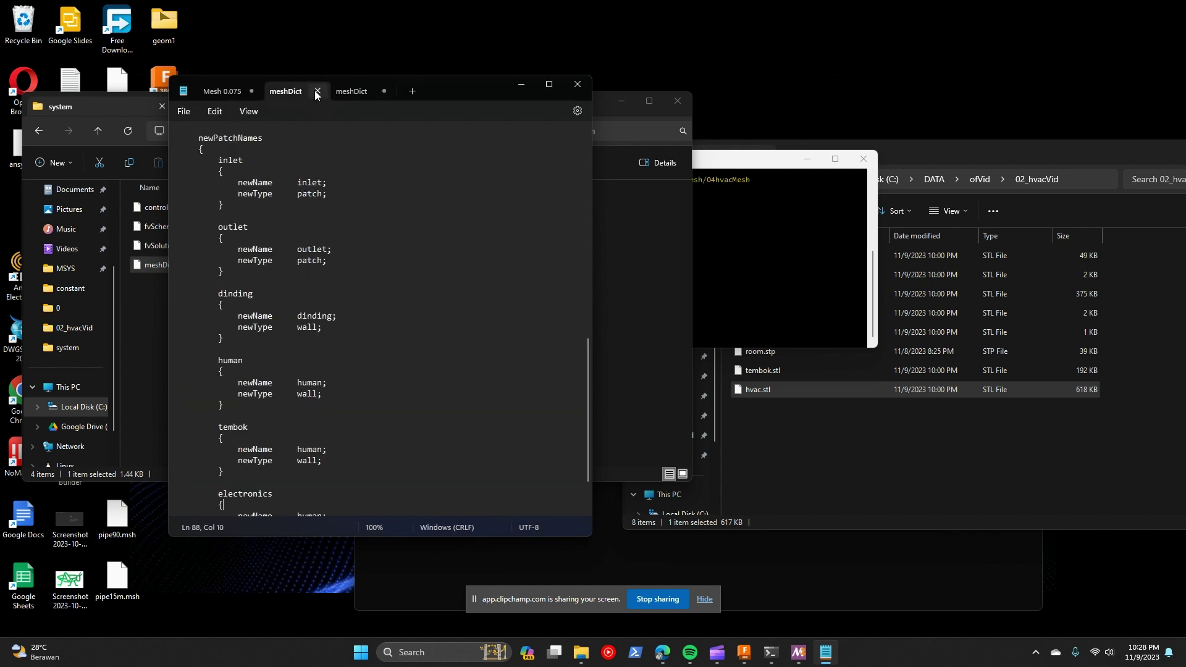
pyautogui.click(314, 91)
pyautogui.click(379, 344)
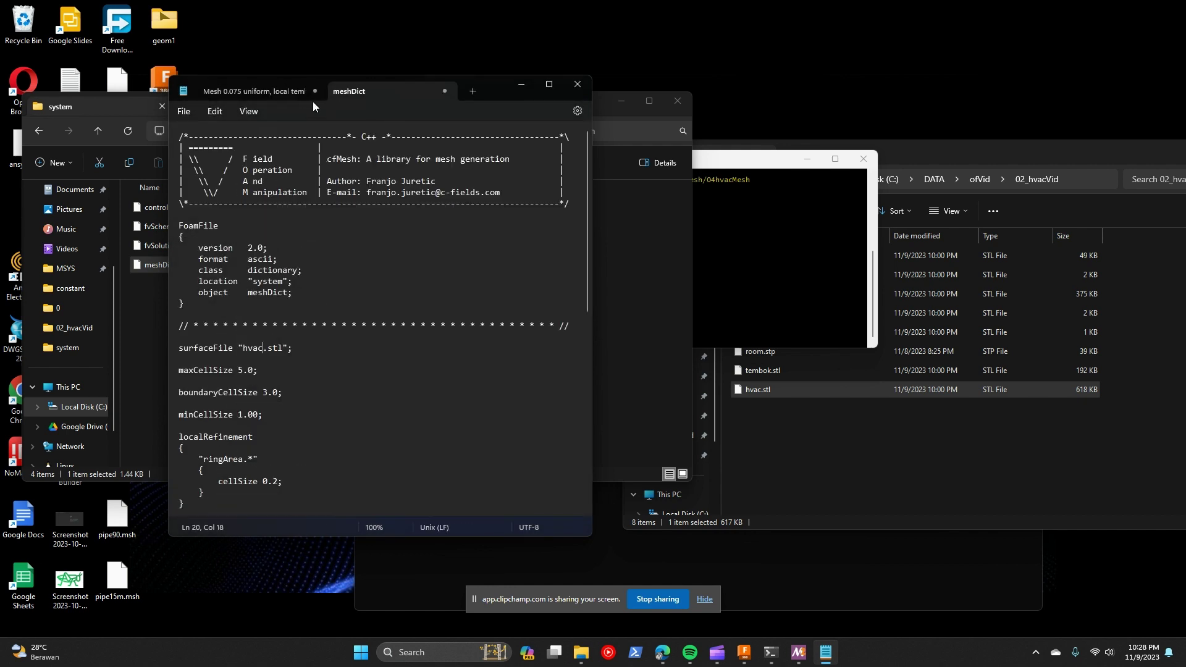
# Step: Check the mesh size note in the other open file and set maxCellSize in meshDict to 0.075
pyautogui.scroll(-3, 263, 387)
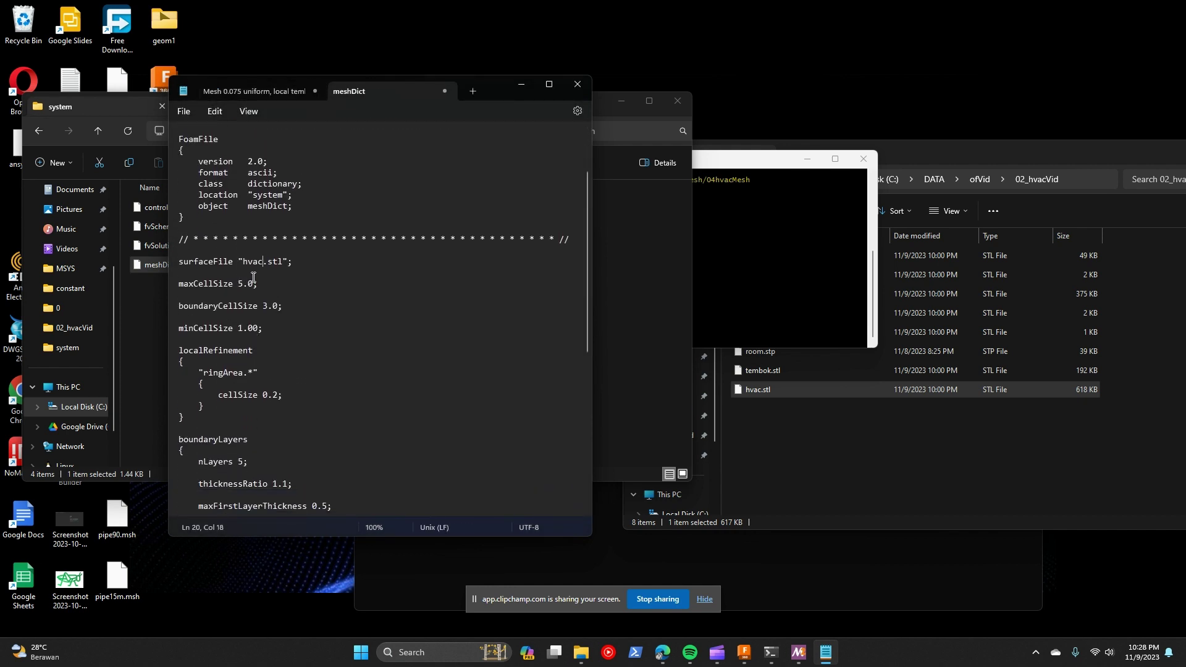
pyautogui.click(302, 91)
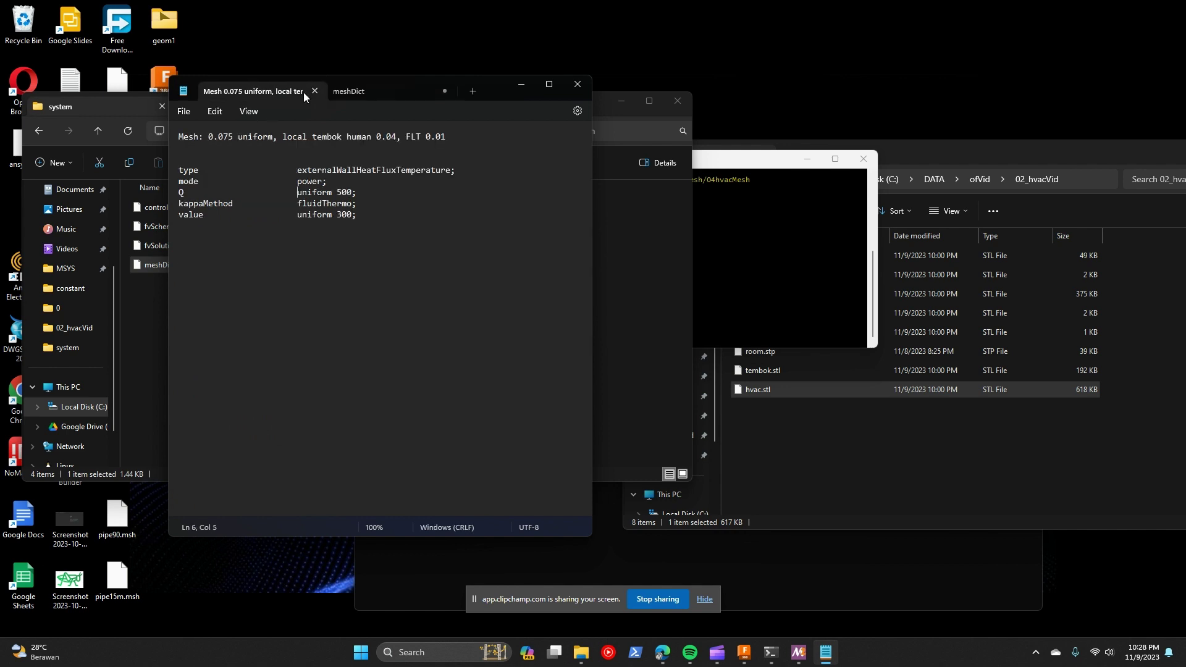
pyautogui.click(358, 90)
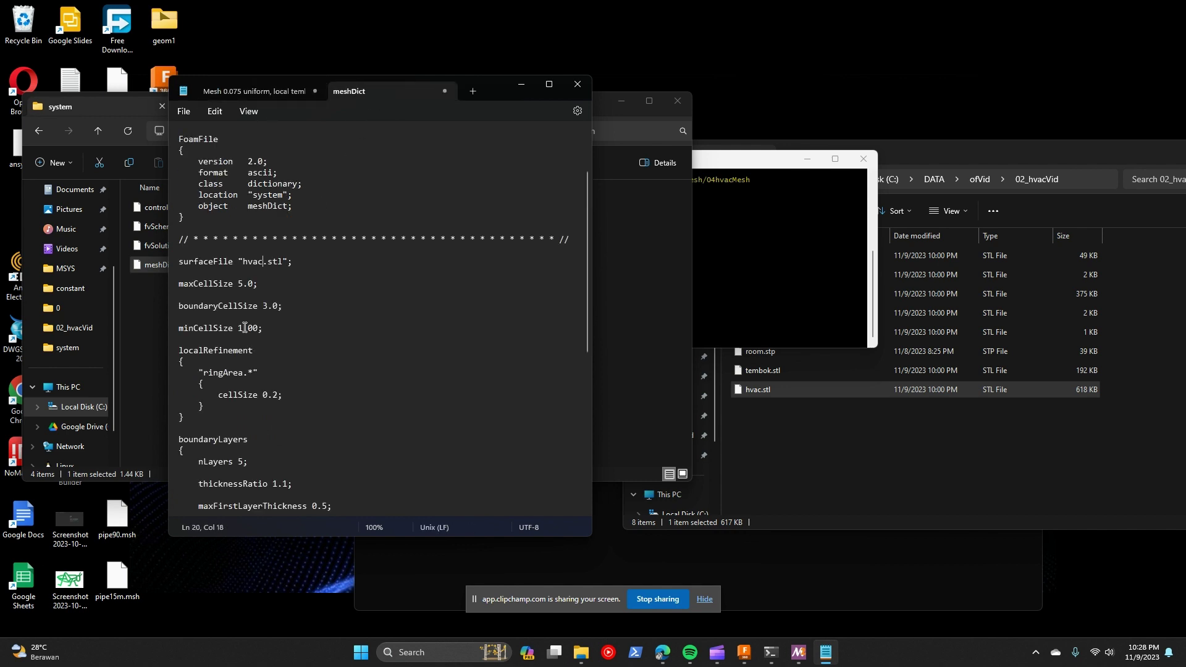
pyautogui.moveTo(252, 281); pyautogui.dragTo(238, 286)
pyautogui.click(259, 281)
pyautogui.press('BackSpace')
pyautogui.press('BackSpace')
pyautogui.write('0.075')
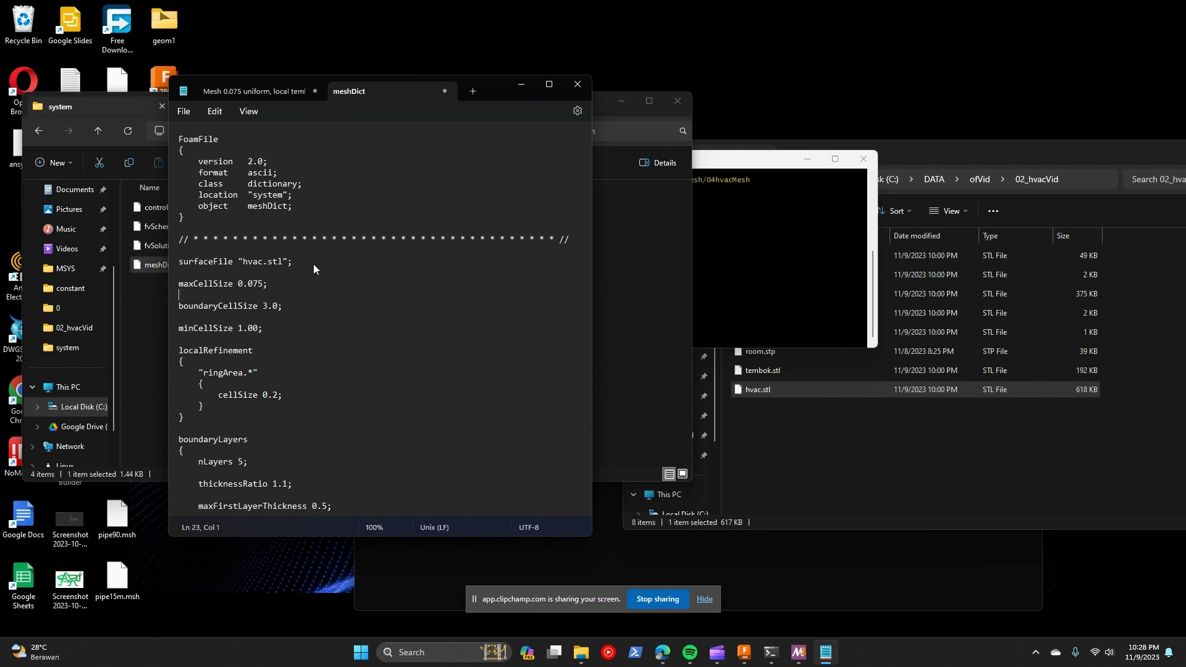
# Step: Set both boundaryCellSize and minCellSize to 0.075 in meshDict
pyautogui.press('Right')
pyautogui.press('Right')
pyautogui.moveTo(261, 283); pyautogui.dragTo(238, 331)
pyautogui.click(240, 283)
pyautogui.write('0.075')
pyautogui.write('0.075')
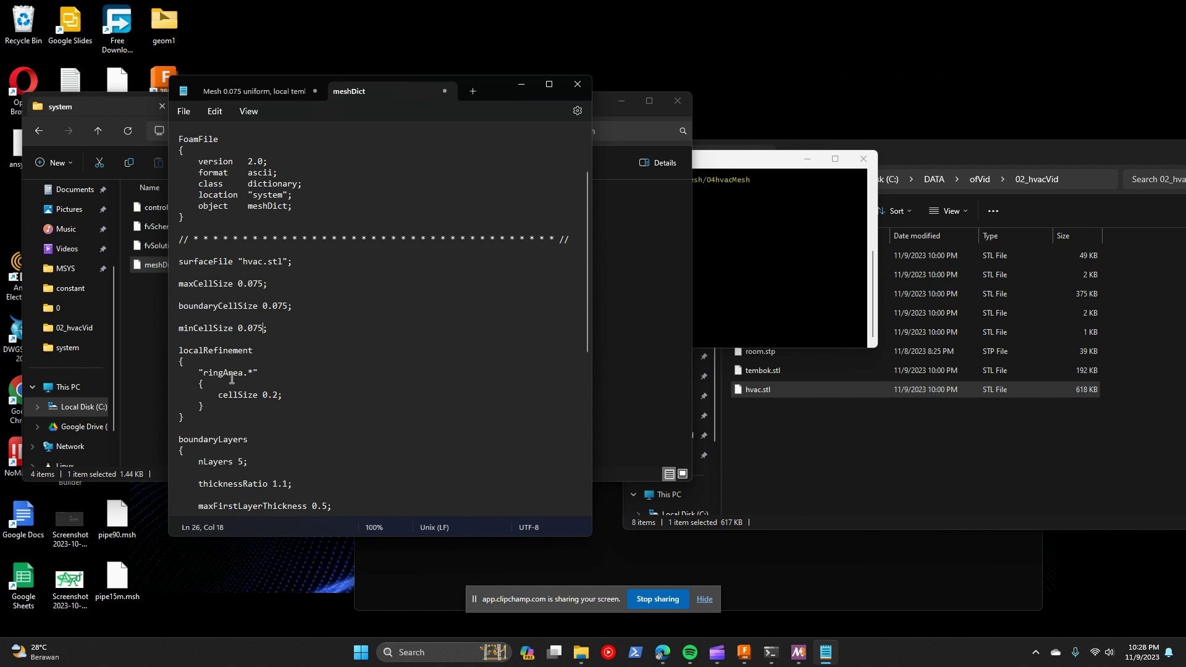
# Step: Replace the "ringArea.*" pattern under localRefinement with a parenthesised patch group that starts with tembok and a | separator
pyautogui.moveTo(257, 373); pyautogui.dragTo(202, 381)
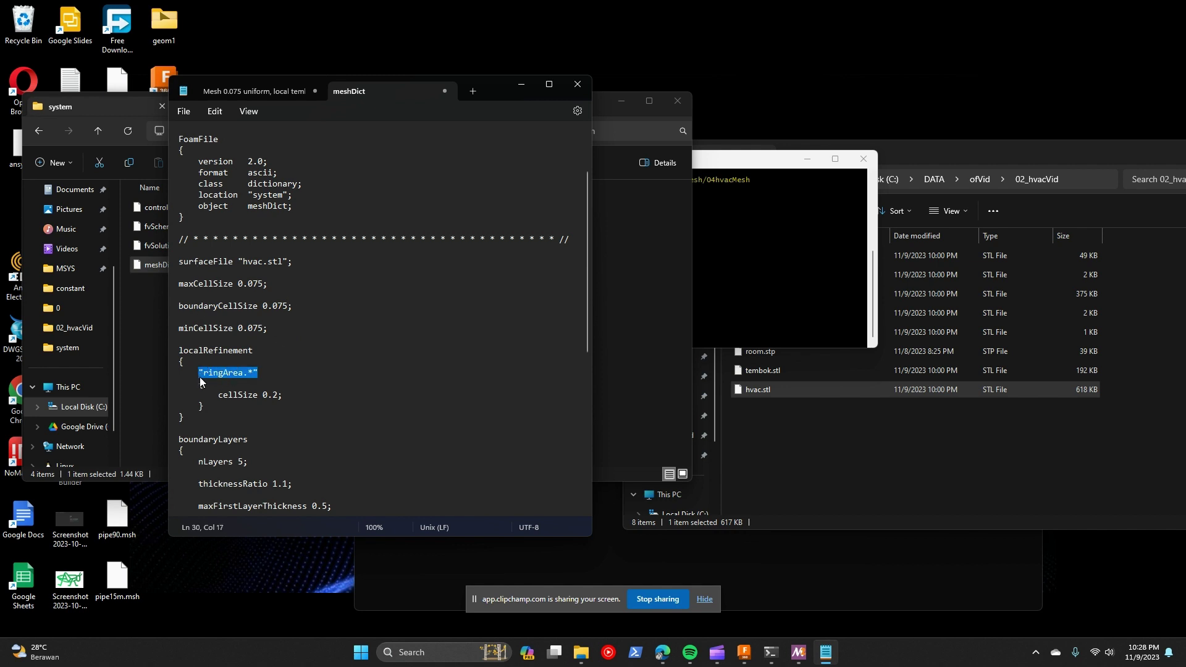
pyautogui.click(293, 366)
pyautogui.press('BackSpace')
pyautogui.press('BackSpace')
pyautogui.press('BackSpace')
pyautogui.press('BackSpace')
pyautogui.press('BackSpace')
pyautogui.press('BackSpace')
pyautogui.press('BackSpace')
pyautogui.press('BackSpace')
pyautogui.press('BackSpace')
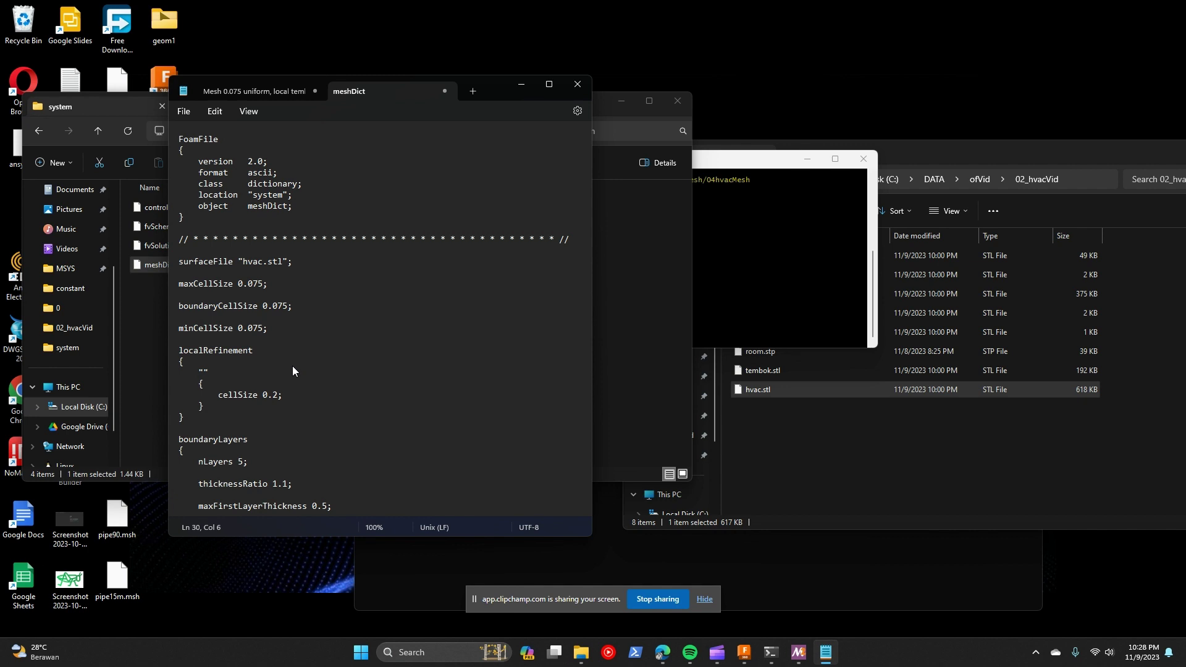
pyautogui.write('()')
pyautogui.write('tem')
pyautogui.write('bok')
pyautogui.write('|')
# Step: Check the STL names in 02_hvacVid and complete the localRefinement group as "(tembok|electronics|human|inlet|outlet)", leaving dinding out
pyautogui.click(866, 440)
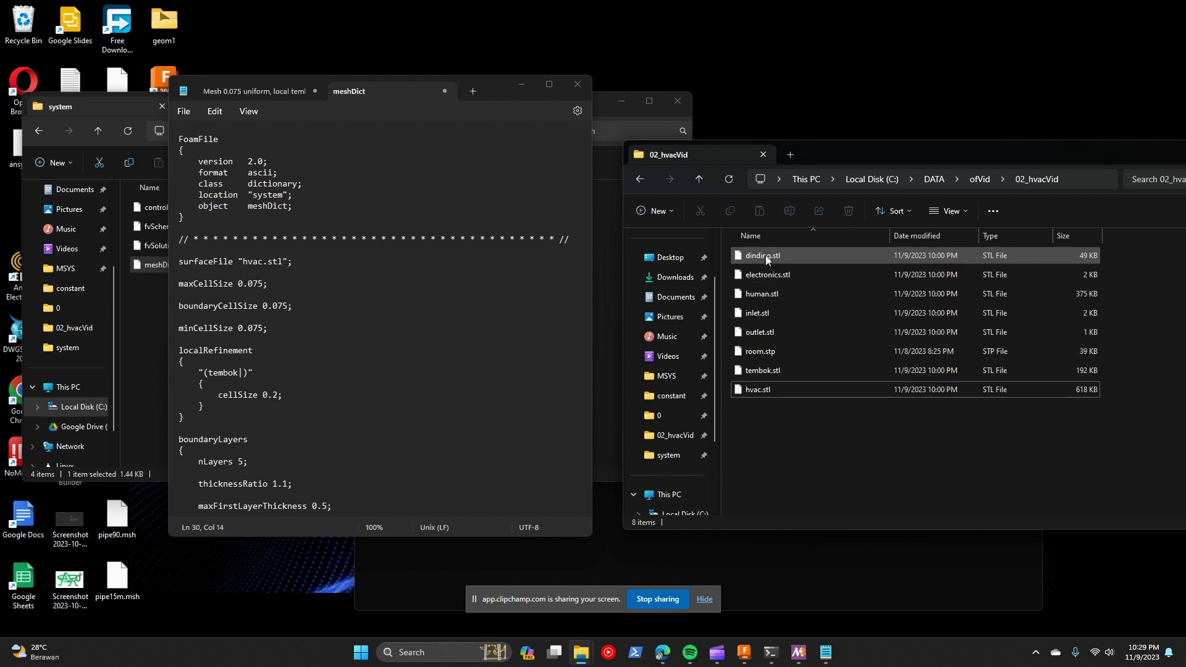
pyautogui.click(245, 374)
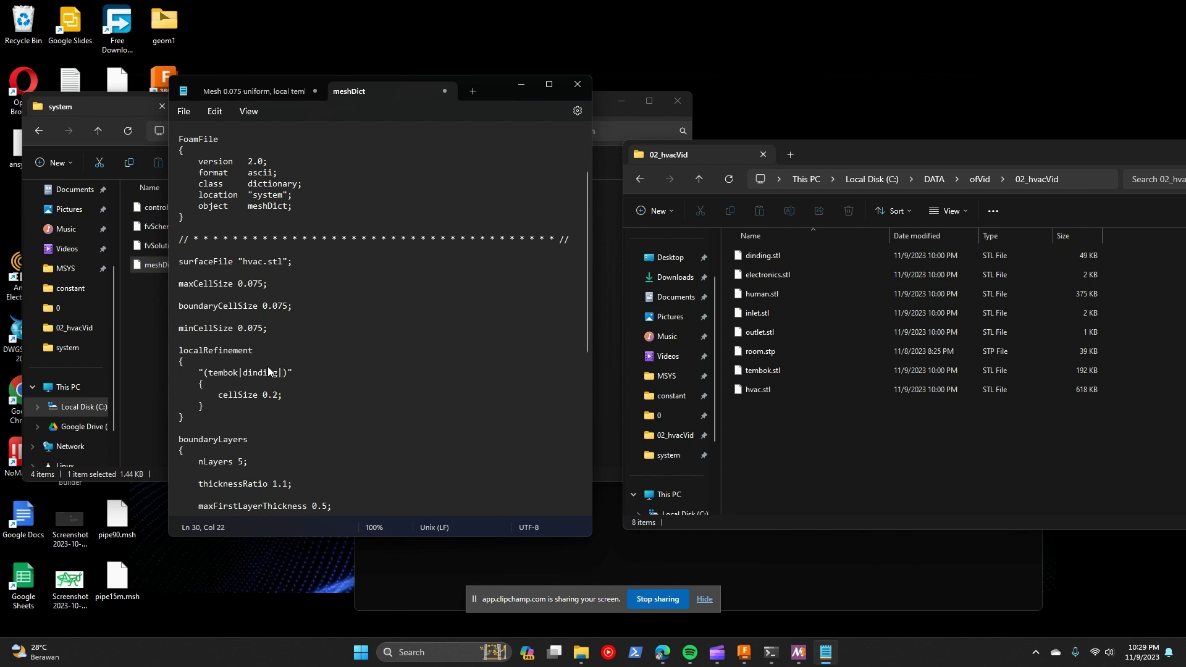
pyautogui.write('dinding|electronics|human|inlet|outlet')
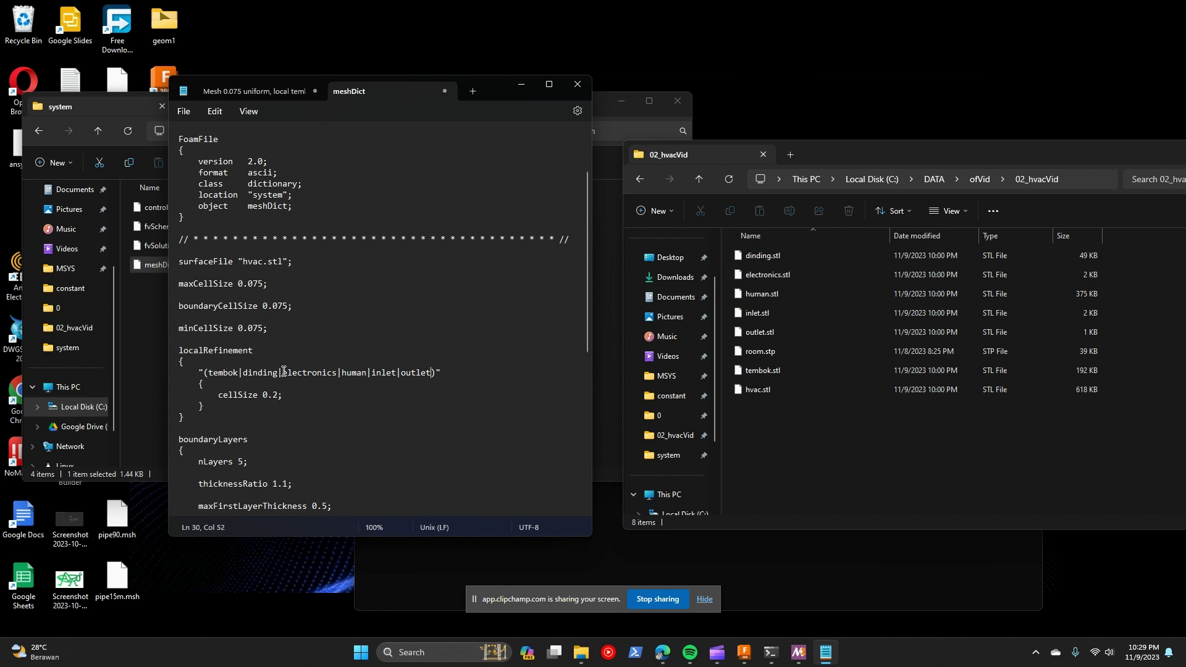
pyautogui.moveTo(284, 371); pyautogui.dragTo(248, 376)
pyautogui.press('Delete')
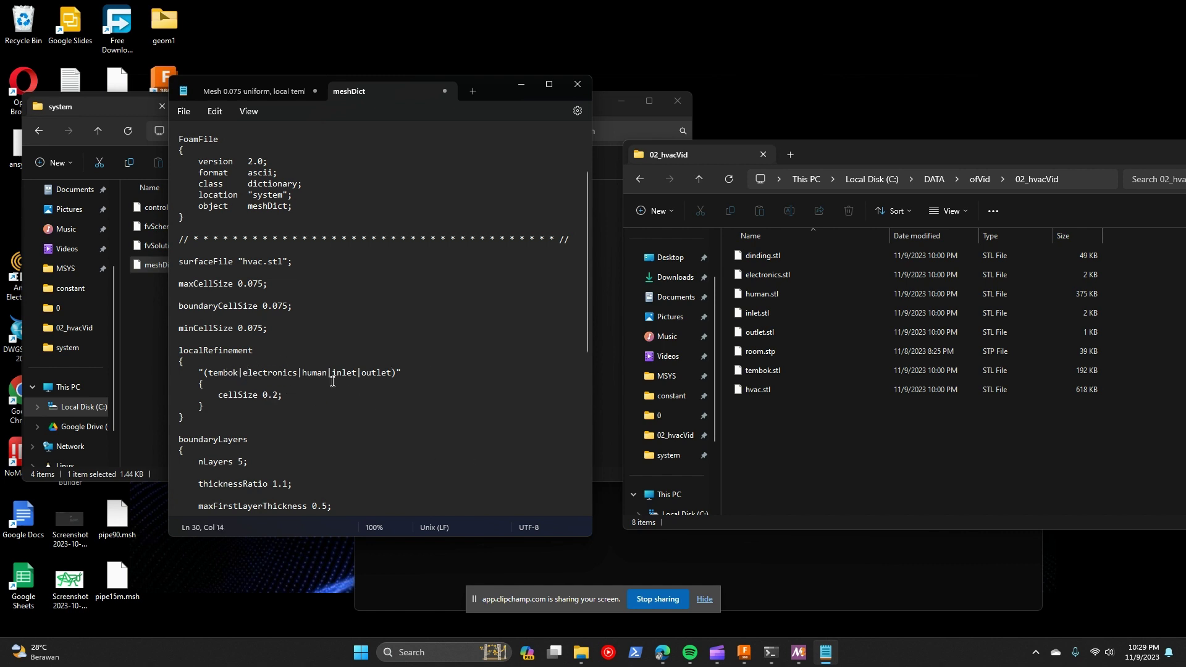
# Step: Set the localRefinement cellSize to 0.04 and compare it with the mesh note in the other open file
pyautogui.press('Down')
pyautogui.press('Down')
pyautogui.press('Right')
pyautogui.press('Right')
pyautogui.press('Right')
pyautogui.press('Right')
pyautogui.press('Right')
pyautogui.press('Right')
pyautogui.press('Right')
pyautogui.write('04')
pyautogui.click(279, 95)
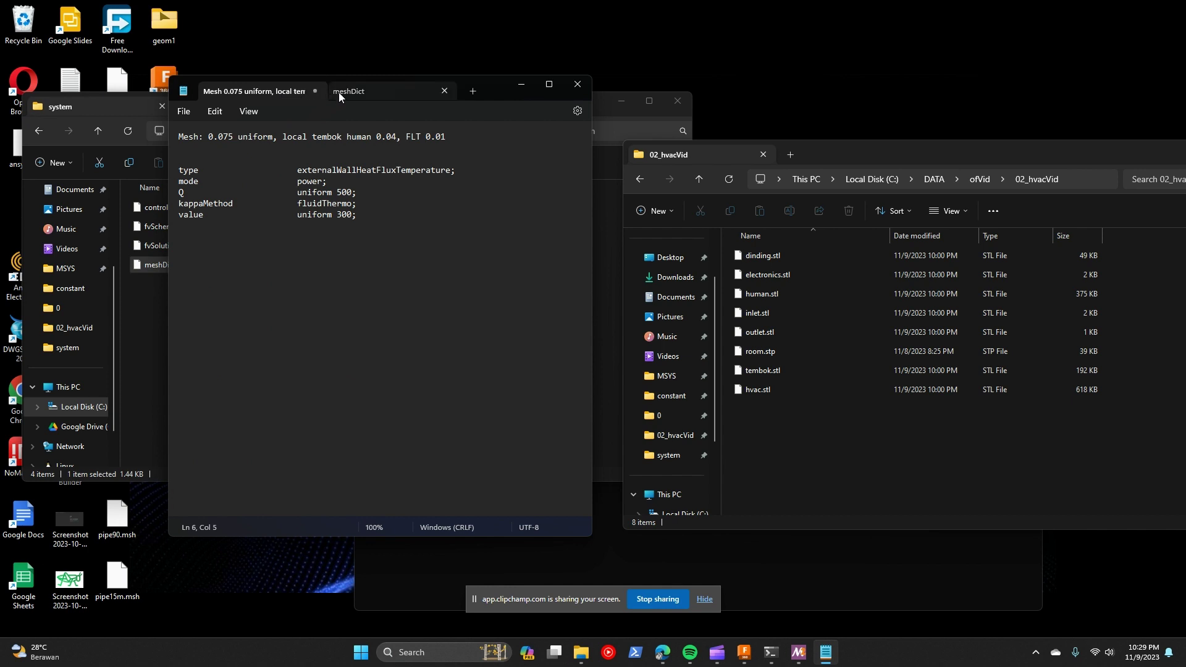
pyautogui.click(356, 92)
# Step: In boundaryLayers, set thicknessRatio to 1.2 and, after checking the mesh note, maxFirstLayerThickness to 0.01
pyautogui.scroll(-3, 330, 371)
pyautogui.click(289, 383)
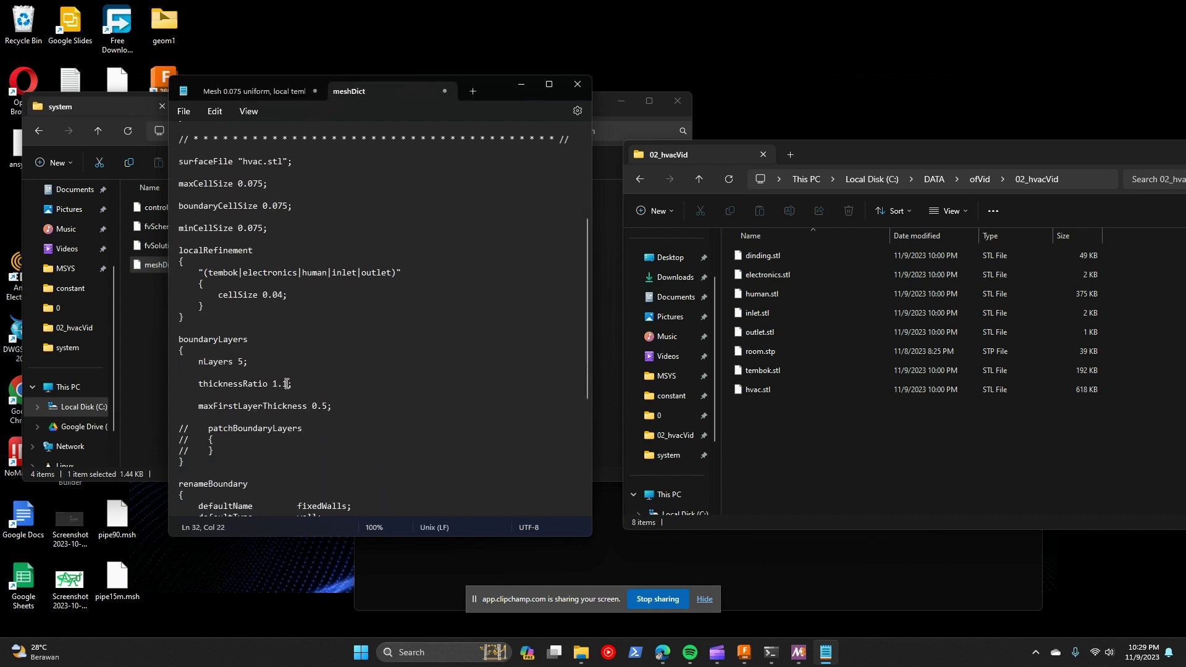
pyautogui.click(328, 406)
pyautogui.click(282, 87)
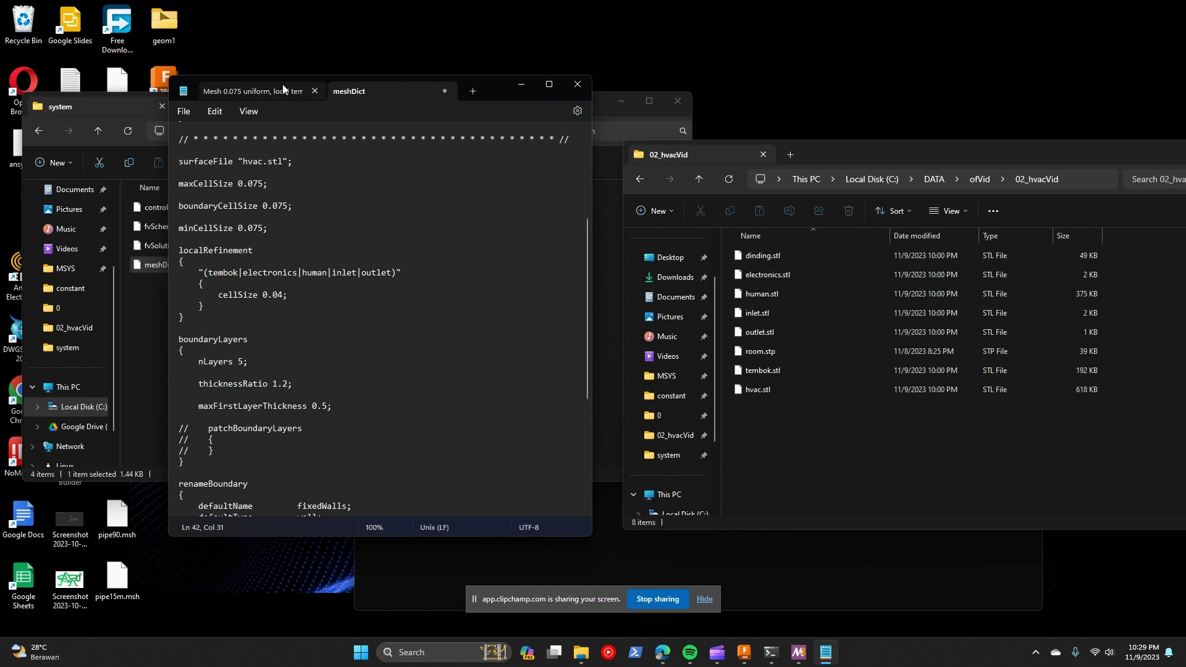
pyautogui.click(378, 91)
pyautogui.press('BackSpace')
pyautogui.write('01')
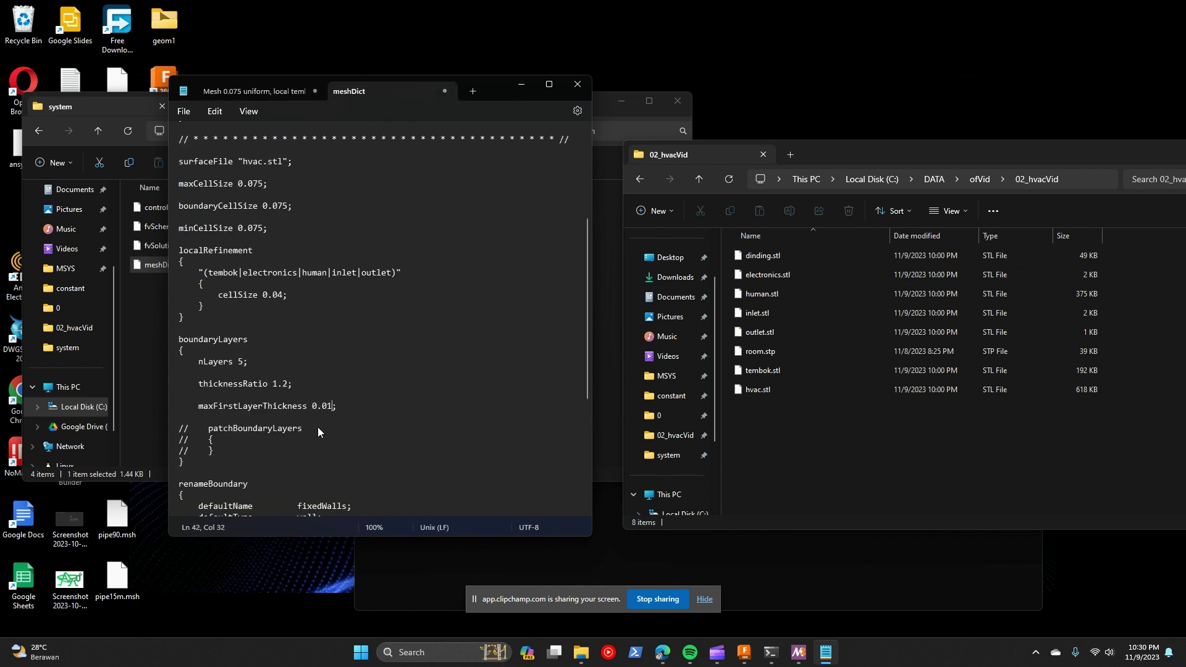
# Step: Strip the quotes and .* wildcards from the inlet and outlet entries under newPatchNames
pyautogui.scroll(-4, 346, 426)
pyautogui.scroll(-2, 346, 427)
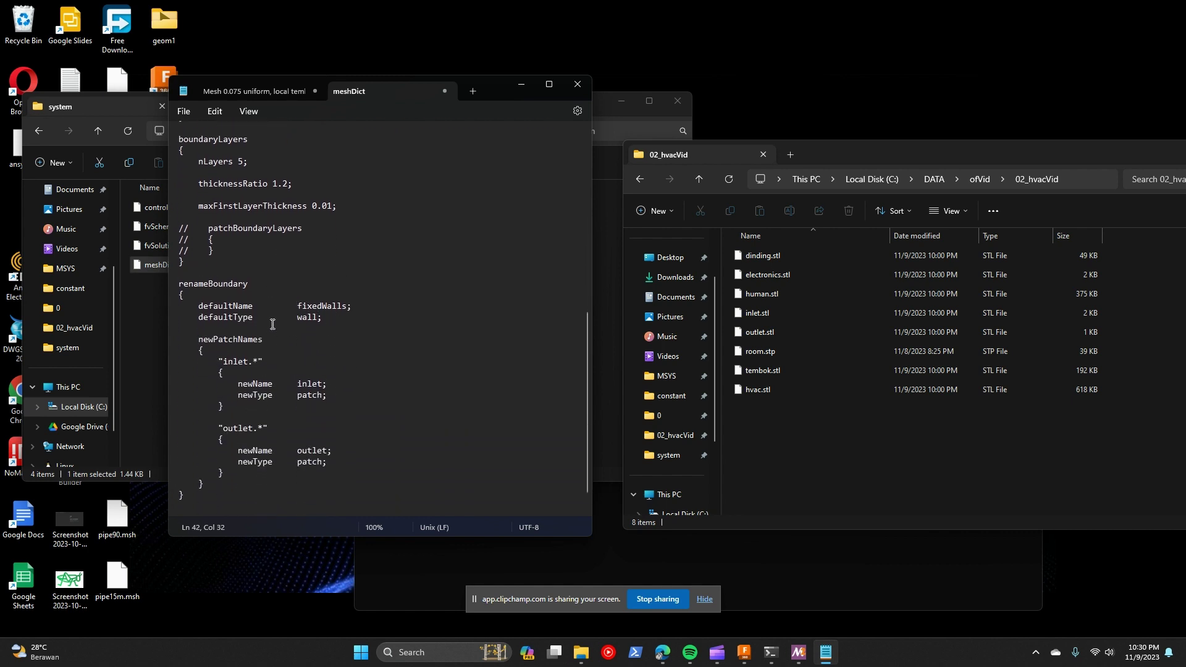
pyautogui.click(263, 361)
pyautogui.press('Left')
pyautogui.press('BackSpace')
pyautogui.scroll(-1, 285, 361)
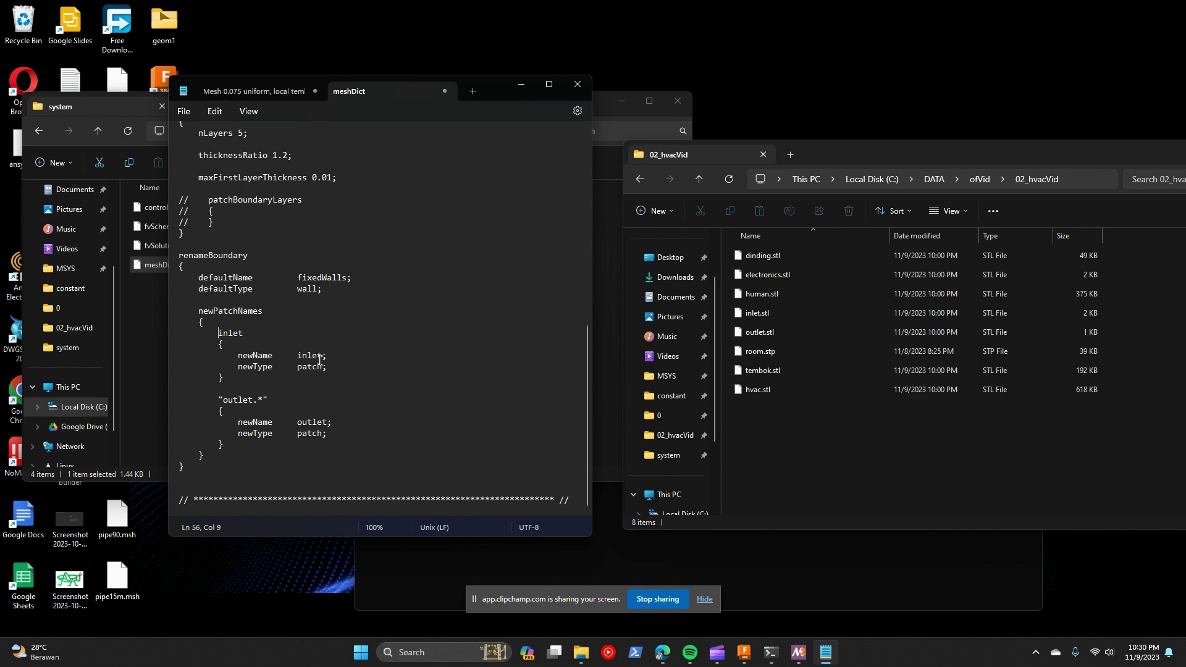
pyautogui.click(276, 388)
pyautogui.click(278, 400)
pyautogui.click(223, 400)
pyautogui.press('BackSpace')
# Step: Duplicate the outlet block directly below itself inside newPatchNames, separated by a blank line
pyautogui.moveTo(220, 400); pyautogui.dragTo(239, 444)
pyautogui.hotkey('ctrl', 'c')
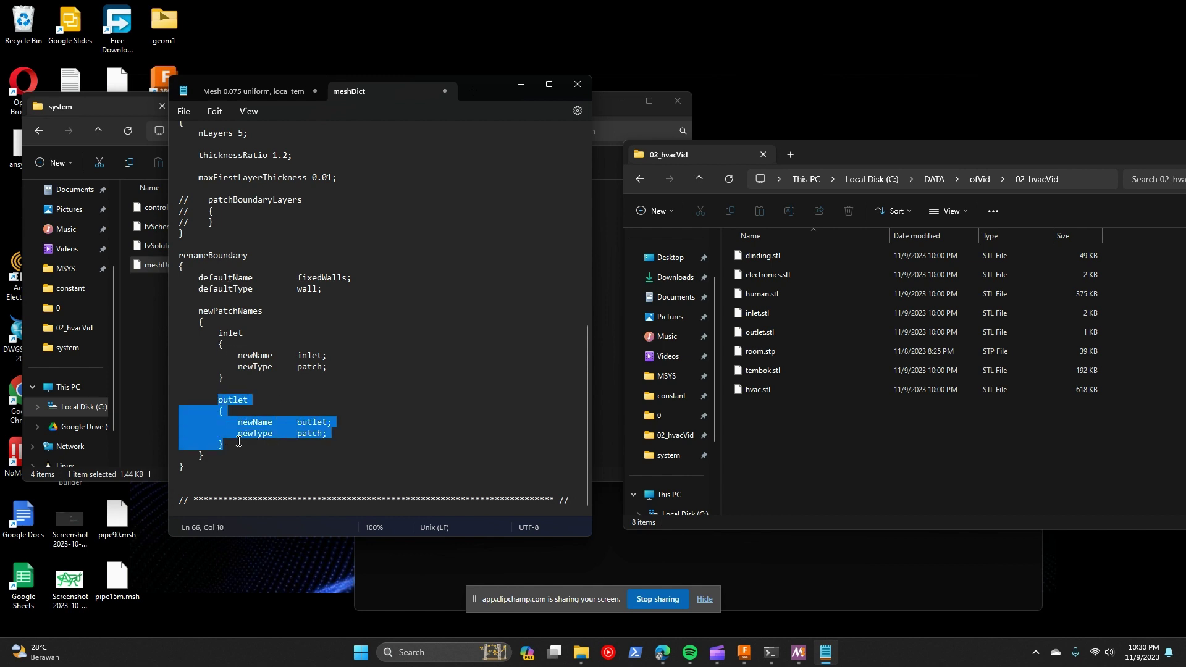
pyautogui.click(239, 444)
pyautogui.press('Return')
pyautogui.press('Return')
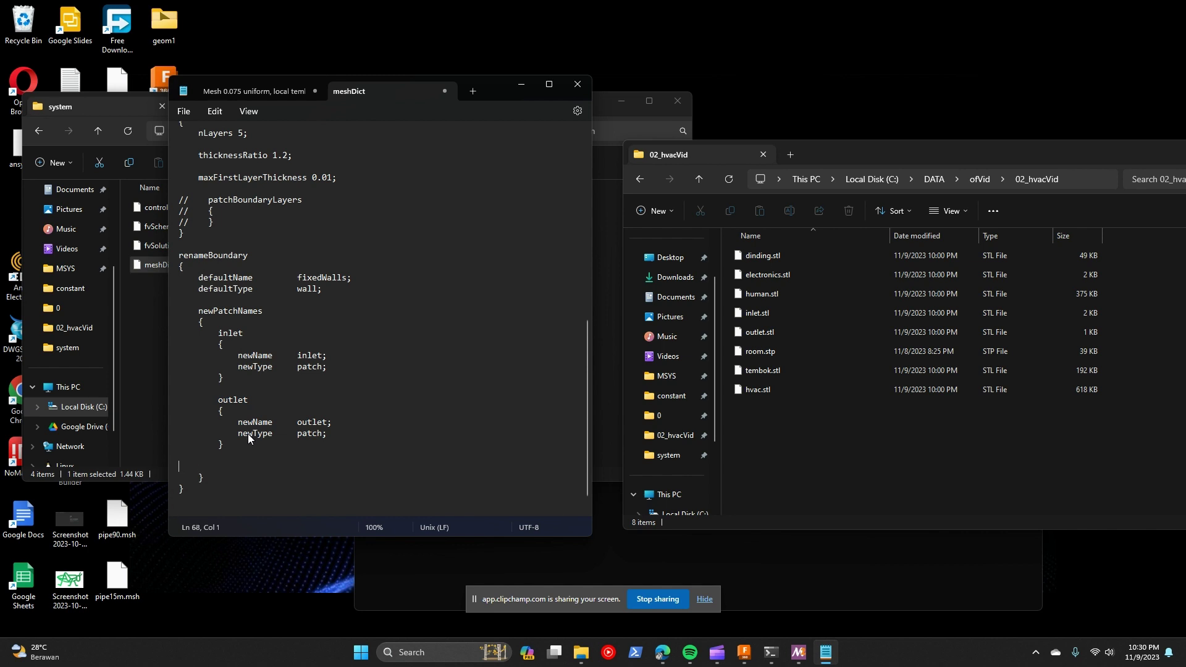
pyautogui.hotkey('ctrl', 'v')
pyautogui.scroll(-2, 247, 434)
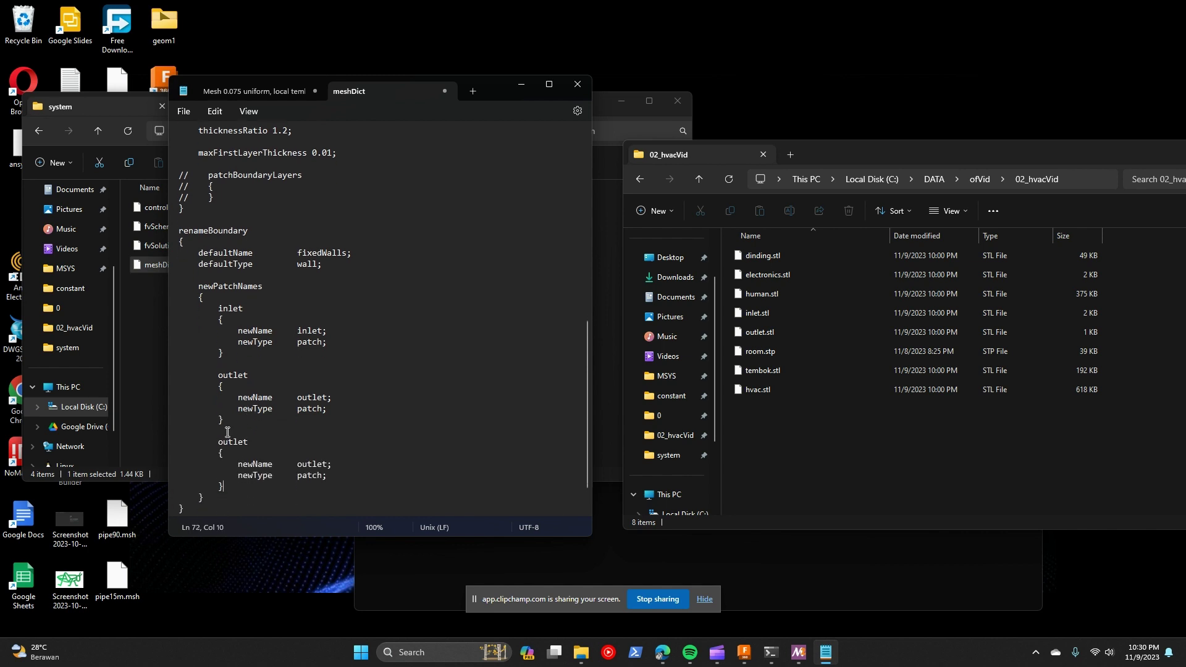
# Step: Turn the copied outlet block into a dinding entry with newName dinding and newType wall
pyautogui.doubleClick(241, 399)
pyautogui.write('di')
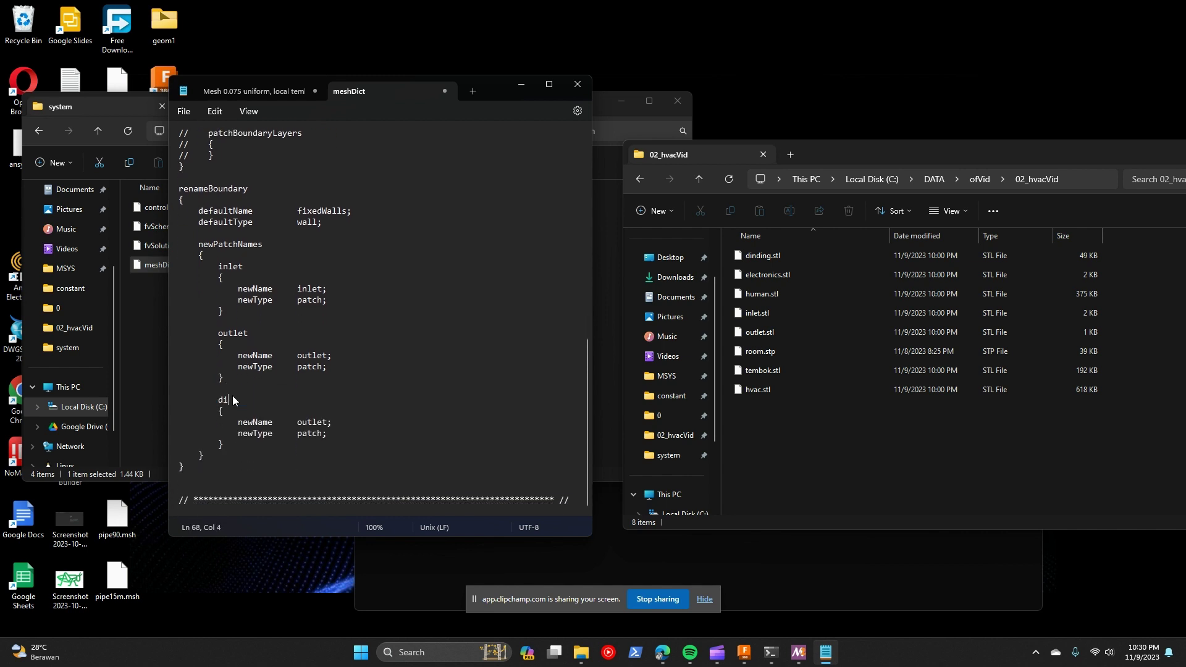
pyautogui.write('nding')
pyautogui.click(300, 424)
pyautogui.doubleClick(304, 425)
pyautogui.write('dinding')
pyautogui.moveTo(322, 433); pyautogui.dragTo(298, 434)
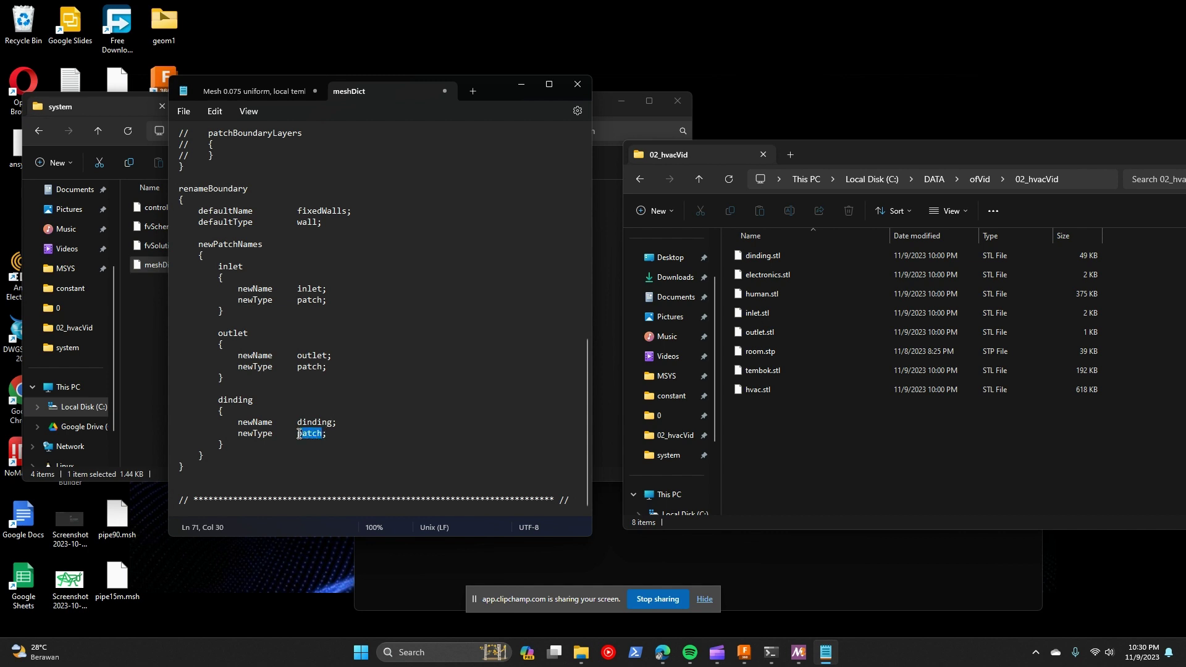
pyautogui.write('wall')
# Step: Duplicate the dinding block below itself in newPatchNames and change the copy's heading to tembok
pyautogui.moveTo(338, 434); pyautogui.dragTo(240, 446)
pyautogui.hotkey('ctrl', 'c')
pyautogui.click(220, 398)
pyautogui.click(240, 446)
pyautogui.press('Return')
pyautogui.press('Return')
pyautogui.hotkey('ctrl', 'v')
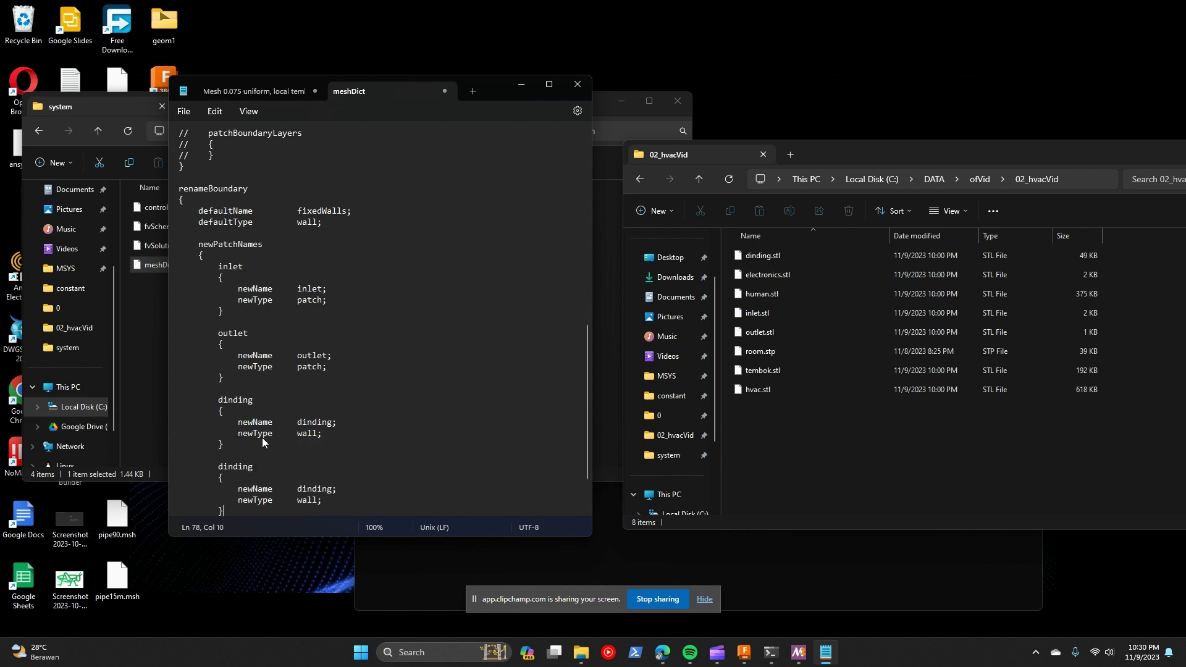
pyautogui.scroll(-2, 257, 402)
pyautogui.moveTo(257, 402); pyautogui.dragTo(219, 399)
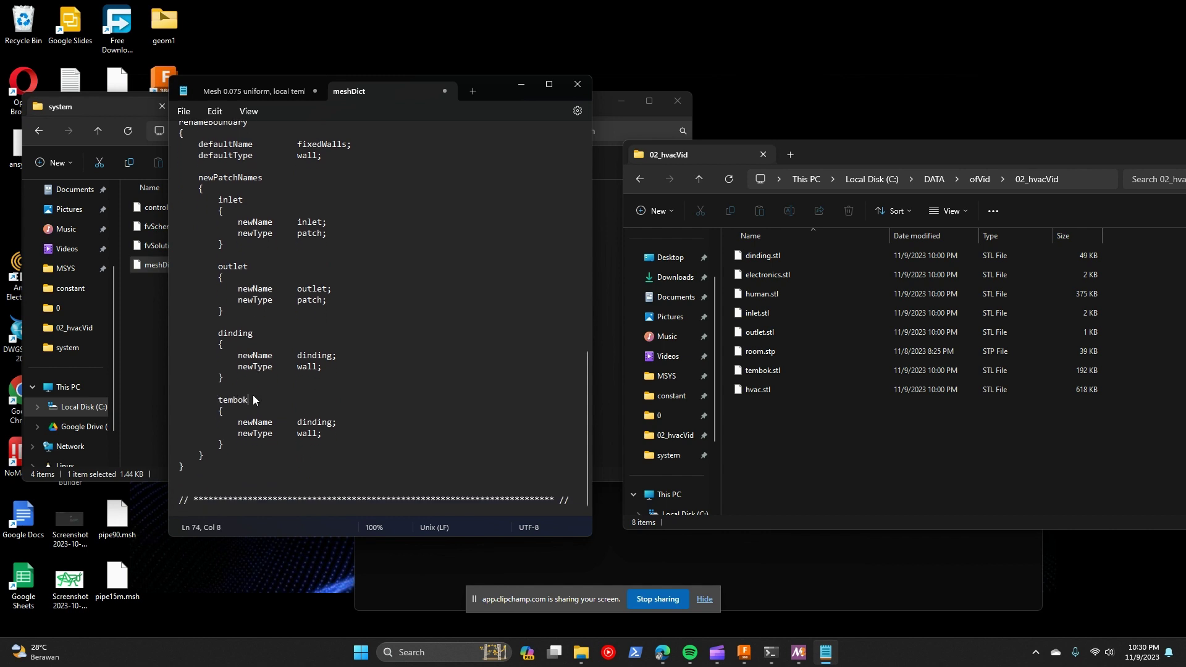
# Step: Label the last newPatchNames entry tembok with newName tembok, and insert a copy of that block directly below it
pyautogui.write('tembok')
pyautogui.moveTo(297, 422); pyautogui.dragTo(334, 420)
pyautogui.moveTo(218, 401); pyautogui.dragTo(236, 443)
pyautogui.hotkey('ctrl', 'c')
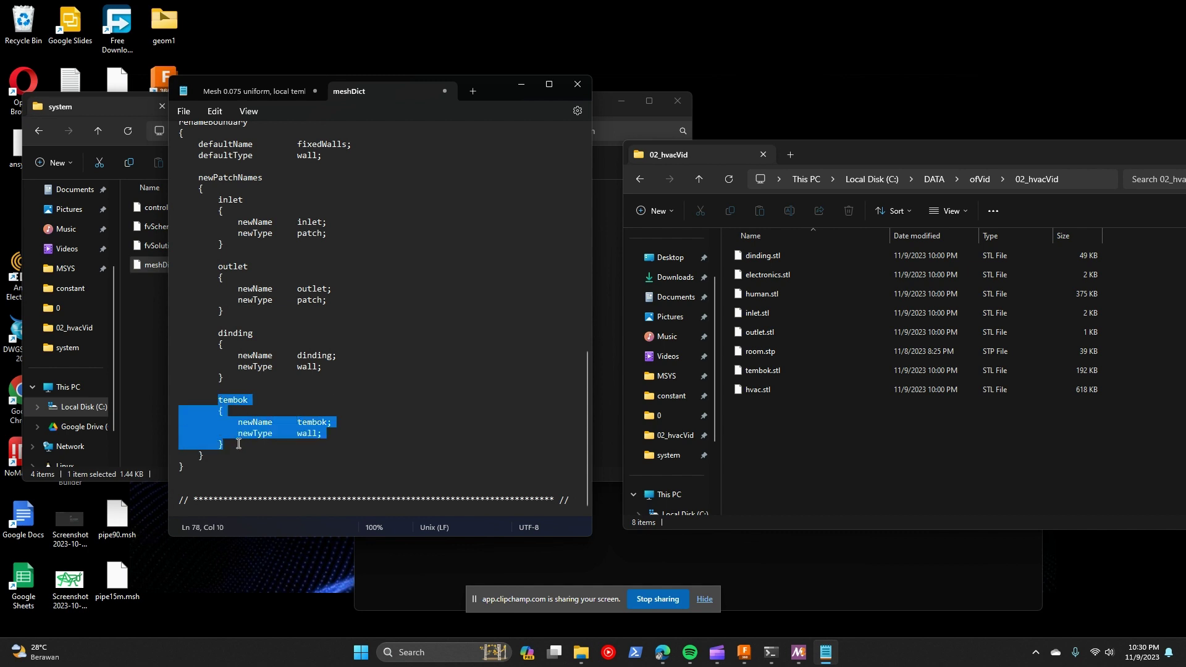
pyautogui.click(241, 443)
pyautogui.press('Return')
pyautogui.press('Return')
pyautogui.press('Tab')
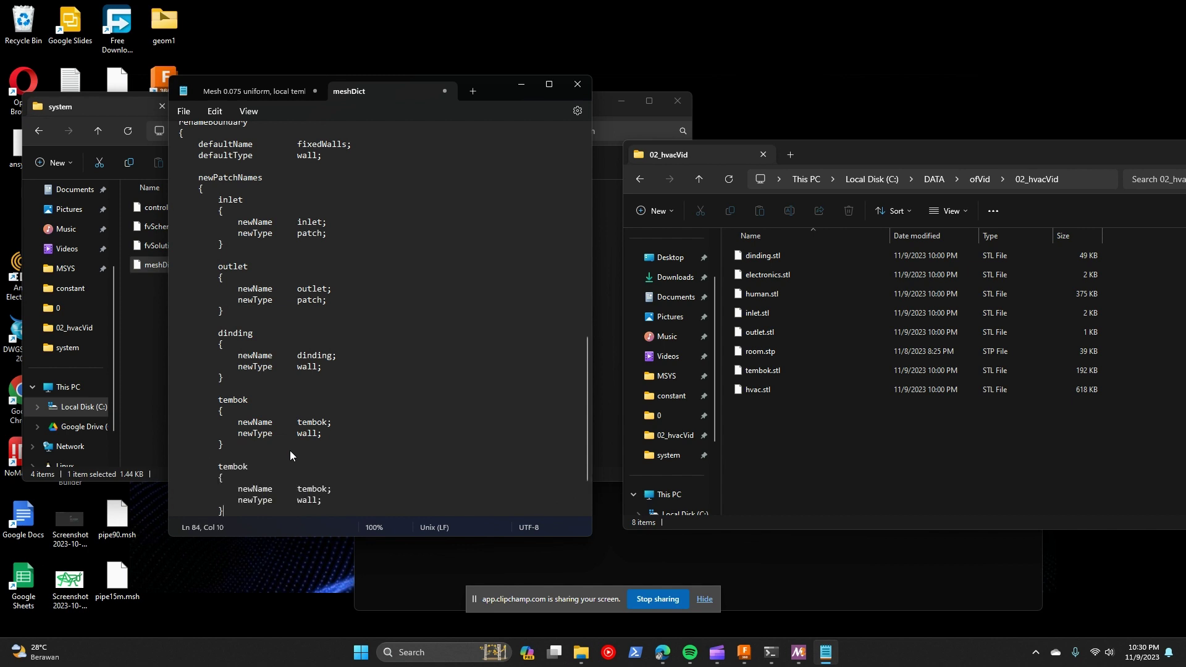
pyautogui.hotkey('ctrl', 'v')
# Step: Change the duplicated patch block's label and newName to human
pyautogui.scroll(-2, 250, 402)
pyautogui.doubleClick(216, 403)
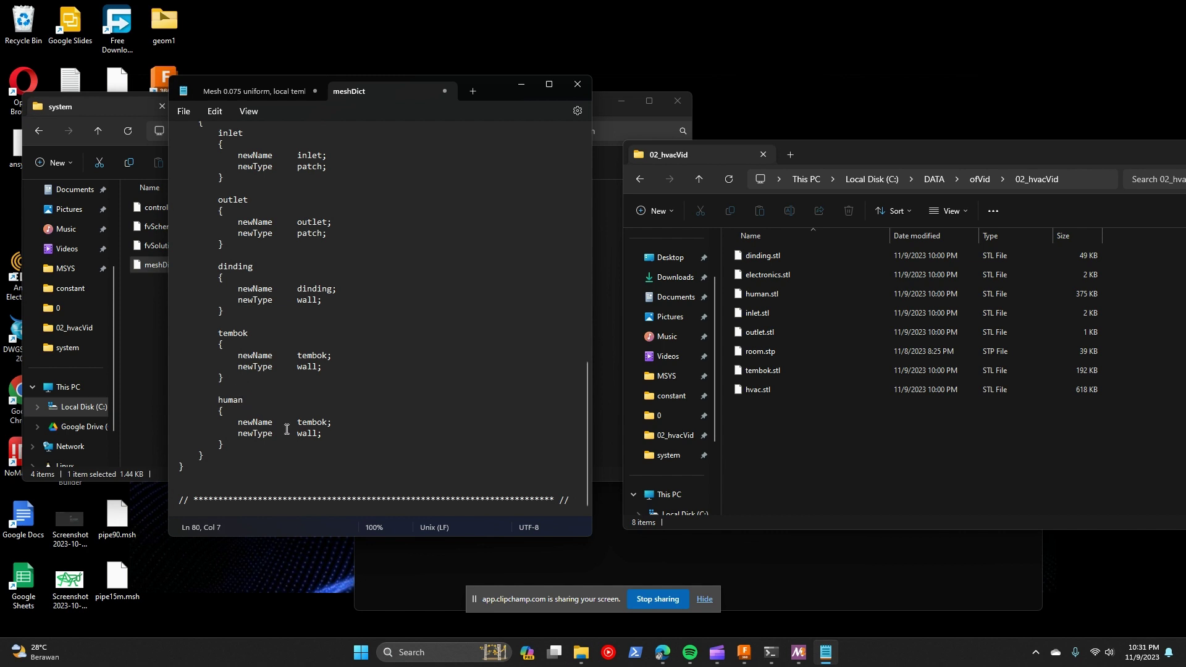
pyautogui.moveTo(298, 423); pyautogui.dragTo(329, 420)
pyautogui.write('human')
# Step: Duplicate the human patch block directly below itself inside newPatchNames
pyautogui.moveTo(218, 402); pyautogui.dragTo(230, 445)
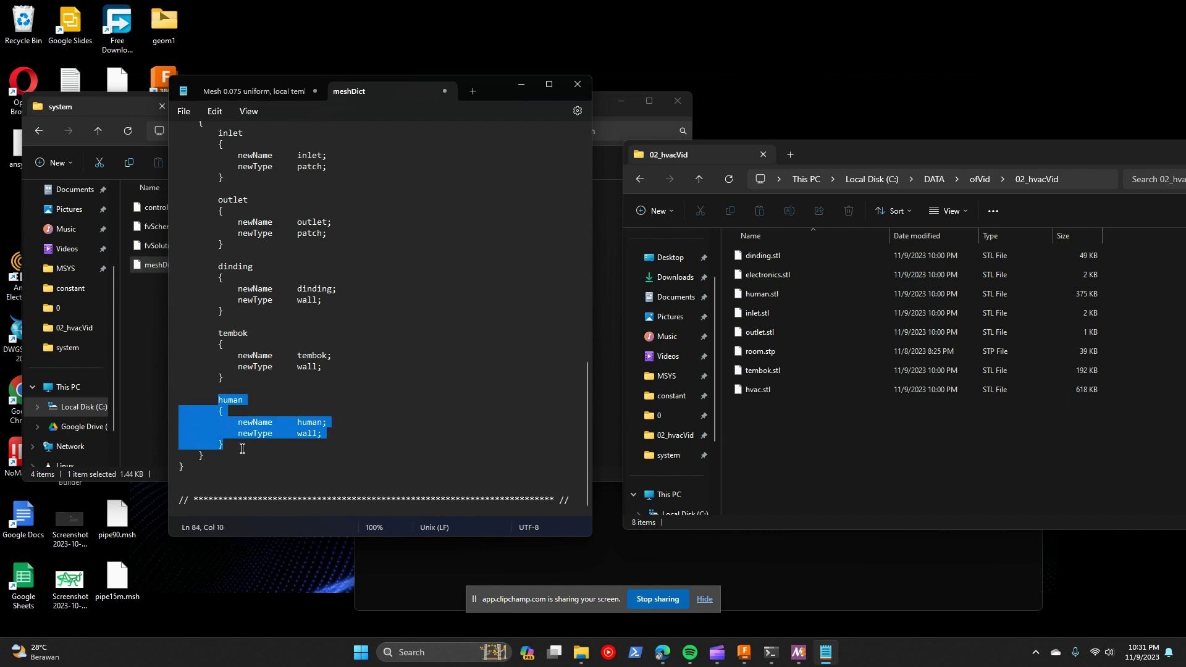
pyautogui.click(241, 448)
pyautogui.press('Return')
pyautogui.press('Return')
pyautogui.press('Tab')
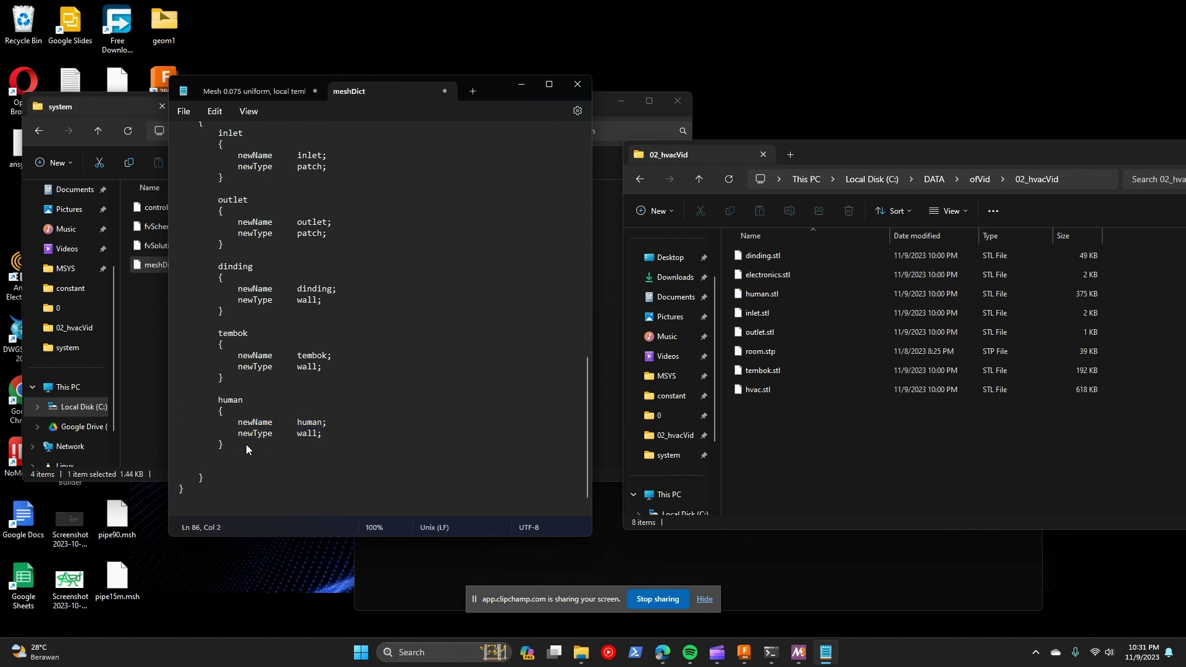
pyautogui.write('human \t{ \t\tnewName     human; \t\tnewType     wall; \t}')
# Step: Change the second human block's label and newName to electronics
pyautogui.scroll(-2, 249, 442)
pyautogui.click(248, 401)
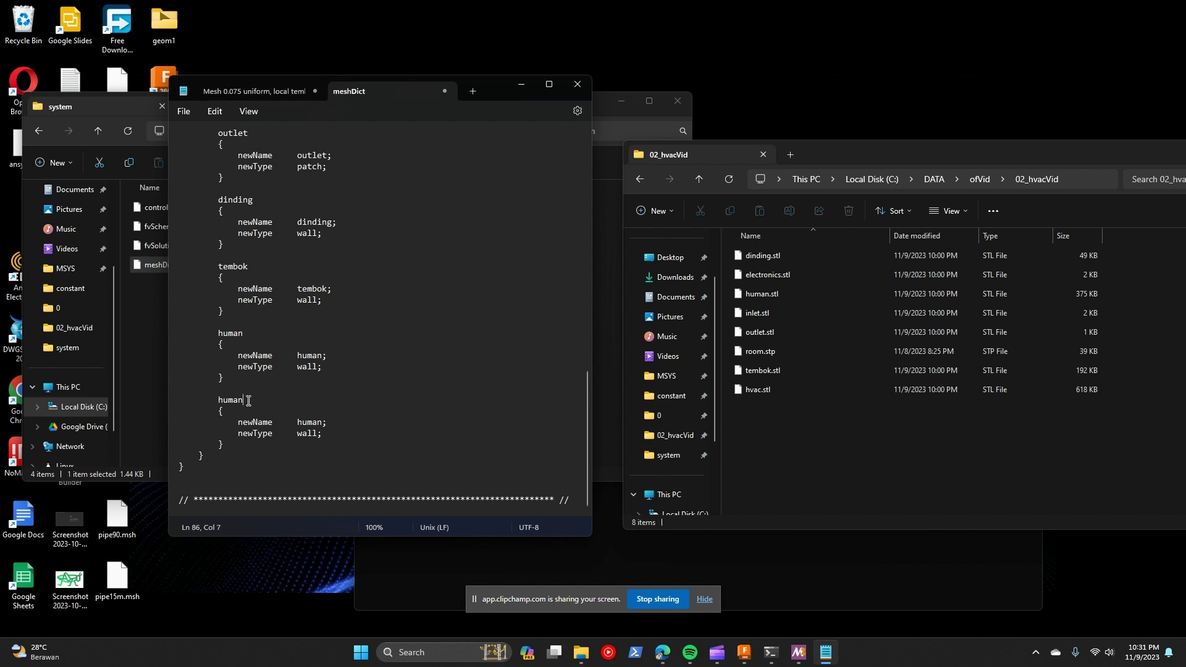
pyautogui.moveTo(248, 401); pyautogui.dragTo(220, 402)
pyautogui.write('ELE')
pyautogui.write('lec')
pyautogui.write('tronics')
pyautogui.moveTo(297, 422); pyautogui.dragTo(323, 421)
# Step: Save the edited meshDict file
pyautogui.scroll(2, 307, 447)
pyautogui.scroll(7, 306, 447)
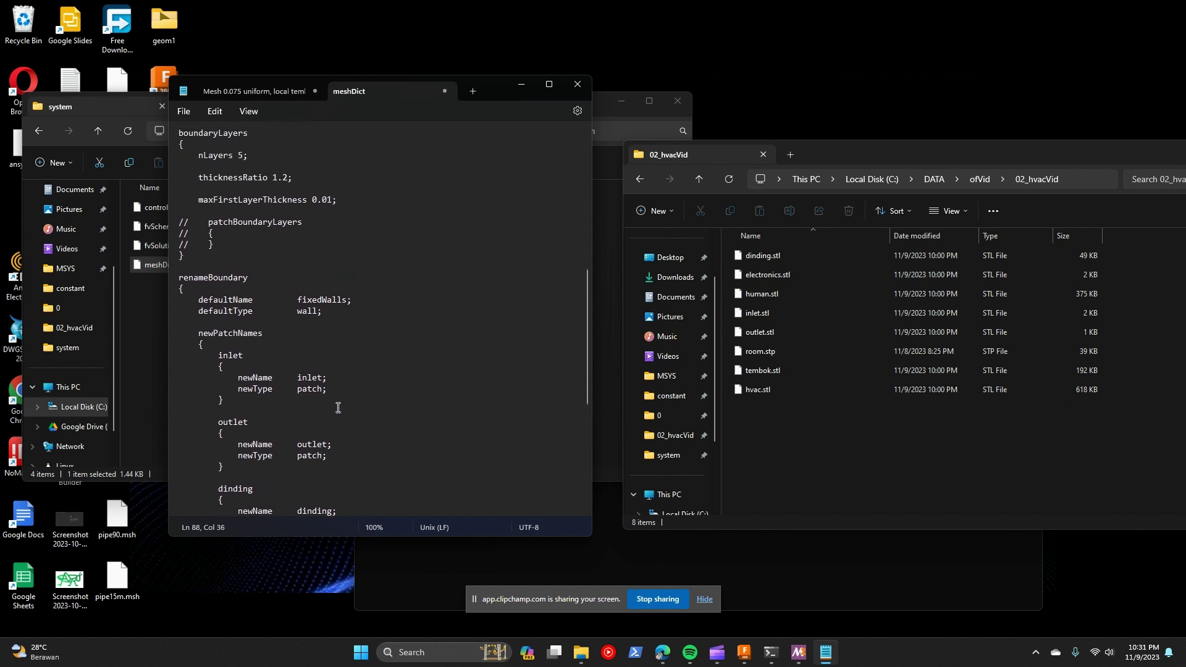
pyautogui.click(377, 390)
pyautogui.hotkey('ctrl', 's')
# Step: Review the boundaryLayers and renameBoundary sections of meshDict, including every entry in newPatchNames
pyautogui.scroll(-8, 357, 396)
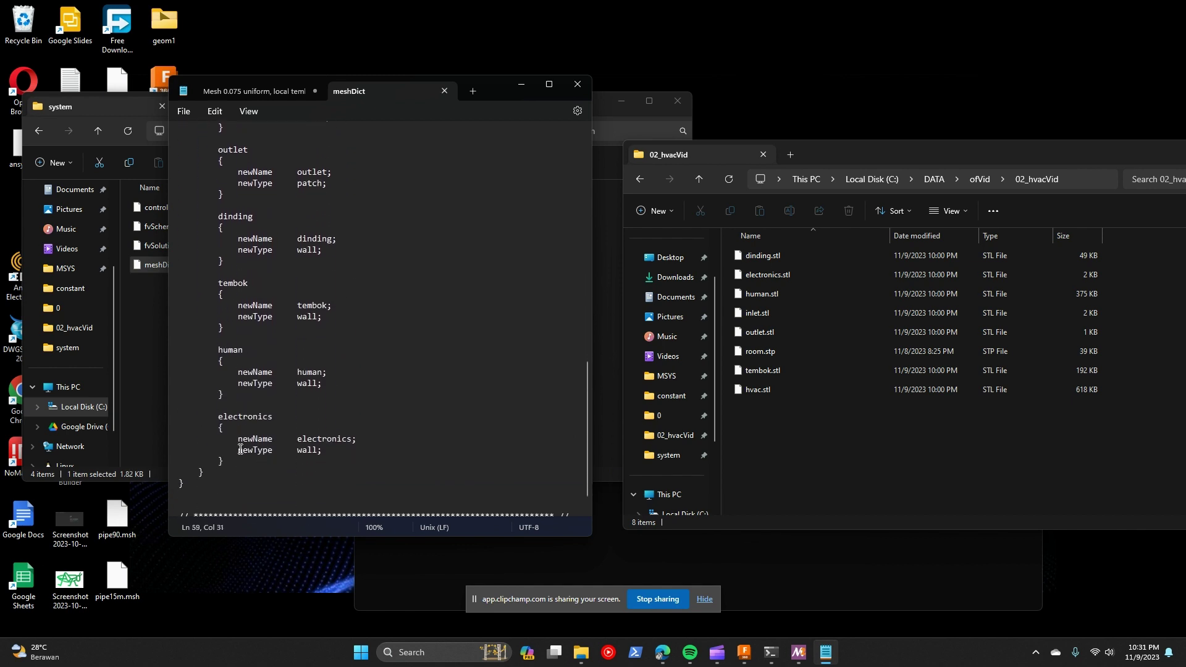
pyautogui.scroll(6, 280, 468)
pyautogui.scroll(6, 279, 469)
pyautogui.scroll(-4, 291, 370)
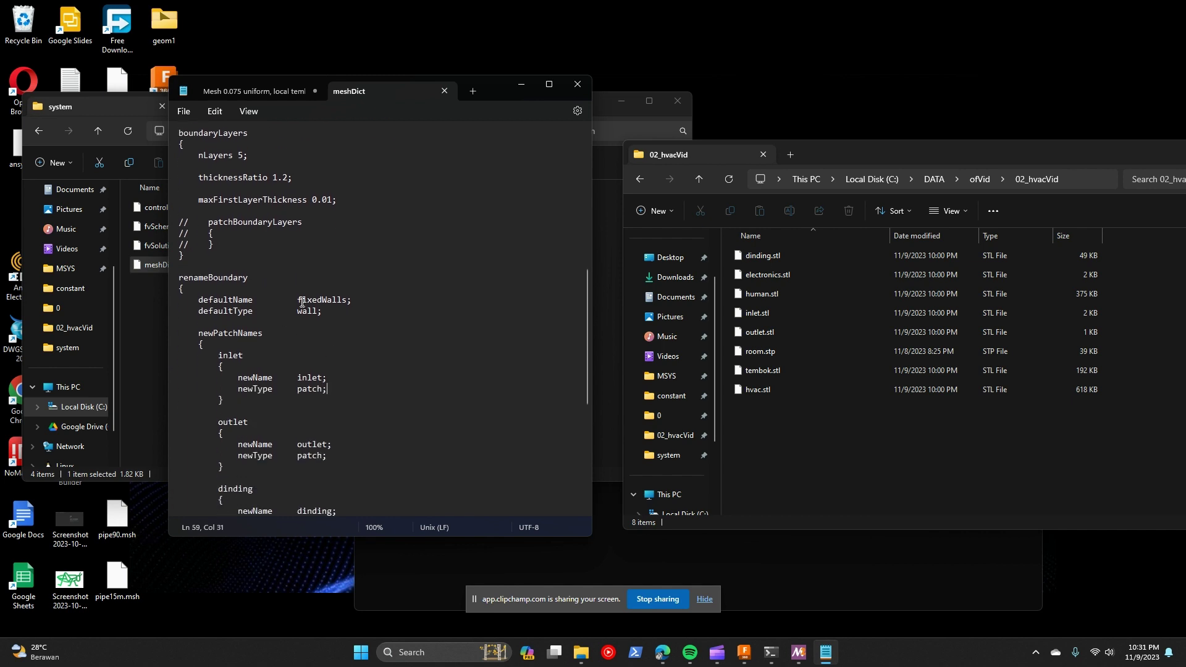
pyautogui.scroll(-5, 316, 302)
pyautogui.scroll(5, 352, 319)
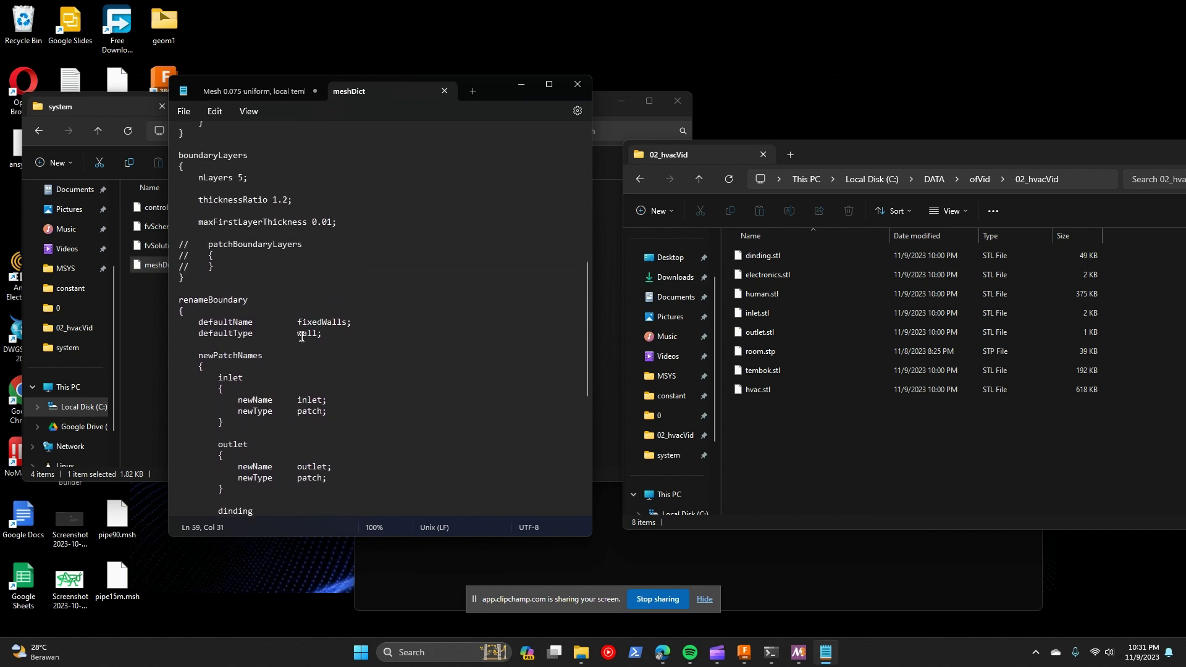
pyautogui.scroll(-2, 321, 293)
pyautogui.scroll(-5, 321, 294)
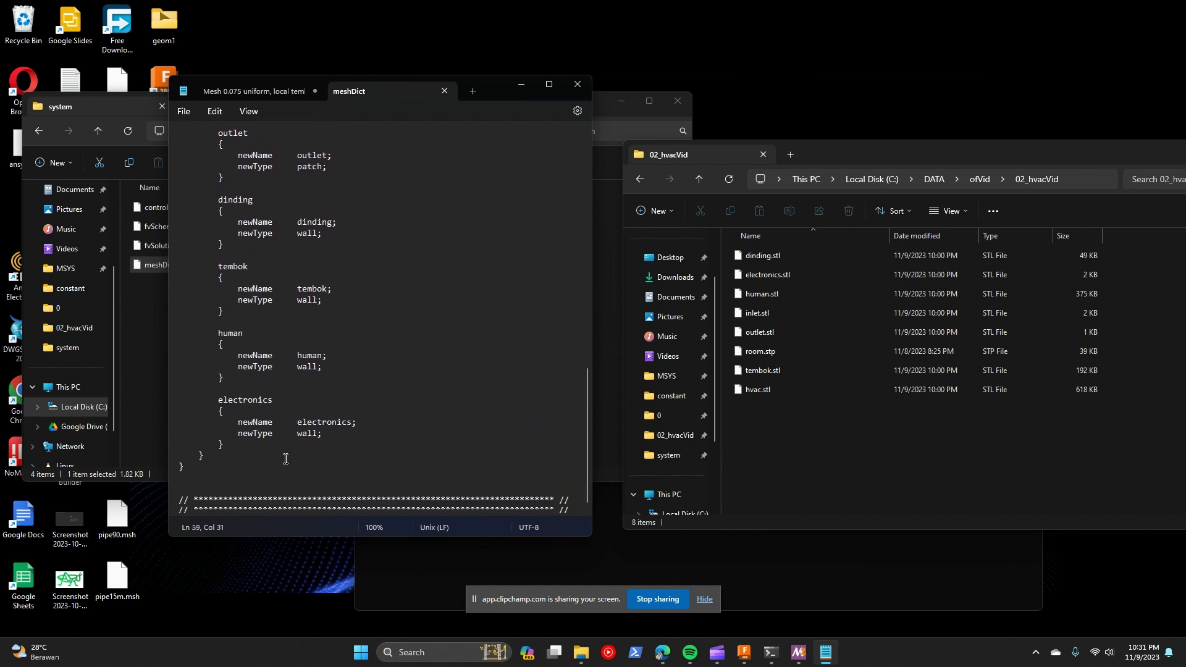
pyautogui.scroll(-2, 285, 458)
pyautogui.click(424, 390)
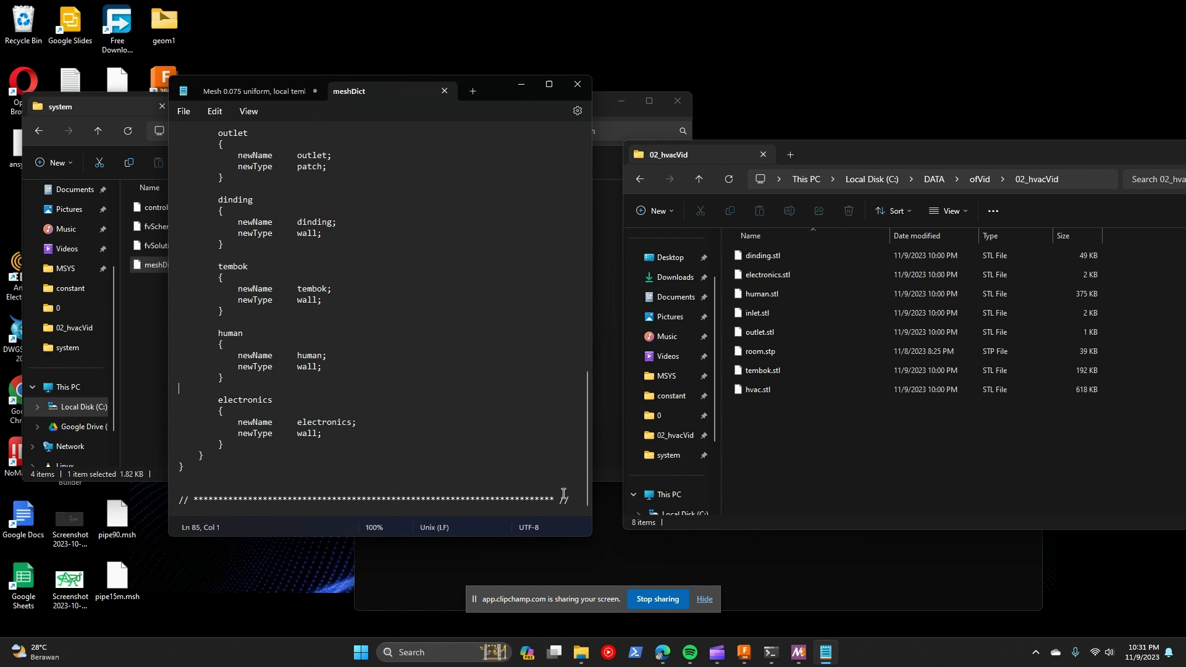
# Step: Switch to the MSYS terminal and run cartesianMesh.exe in the 04hvacMesh case folder
pyautogui.click(798, 652)
pyautogui.write('ca')
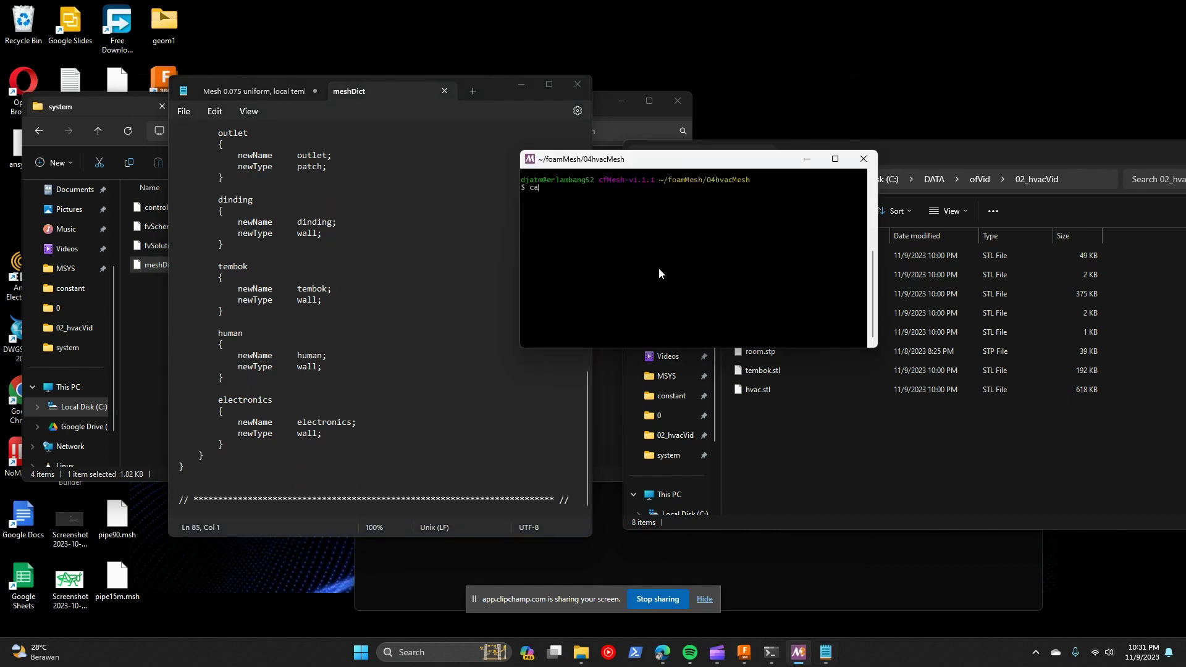
pyautogui.write('rtesianMesh.exe')
pyautogui.press('Return')
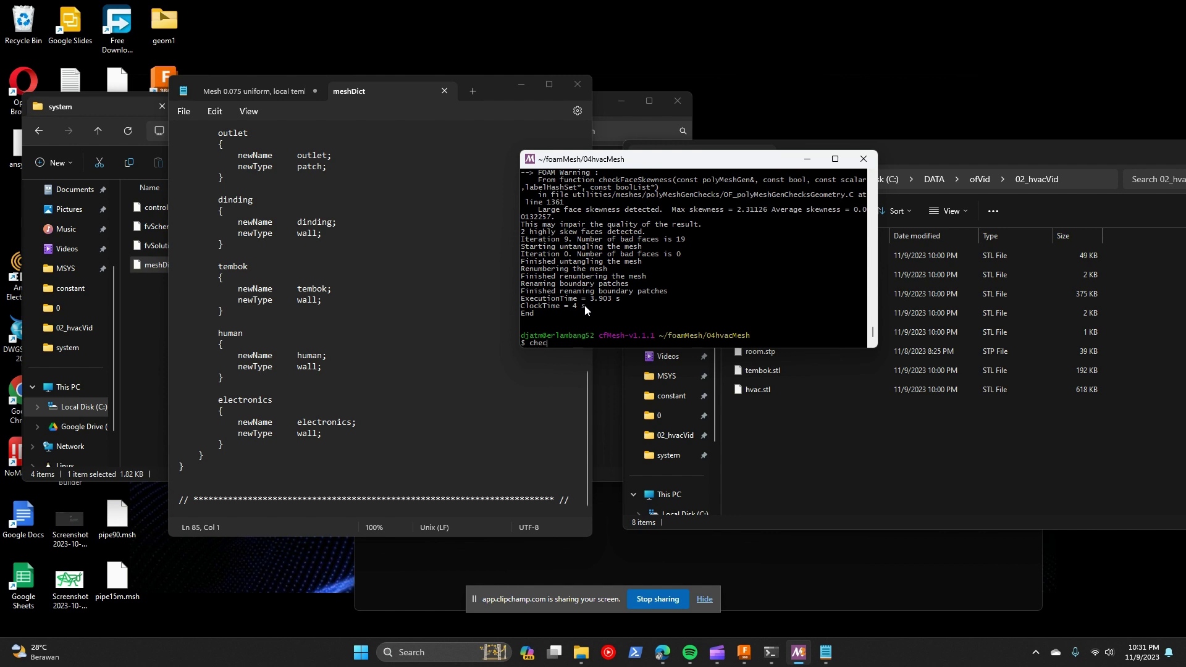
# Step: Run checkMesh.exe on the case and examine its mesh quality, patch topology and cell statistics output
pyautogui.write('kMesh.exe')
pyautogui.press('Return')
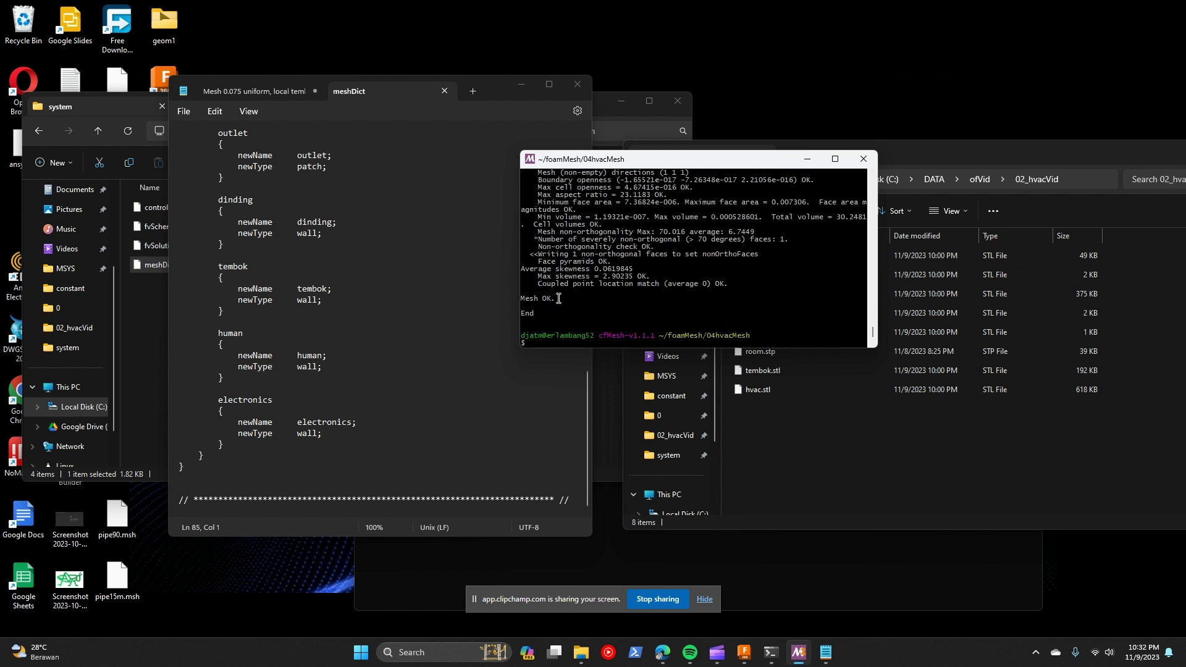
pyautogui.scroll(7, 634, 267)
pyautogui.scroll(3, 634, 266)
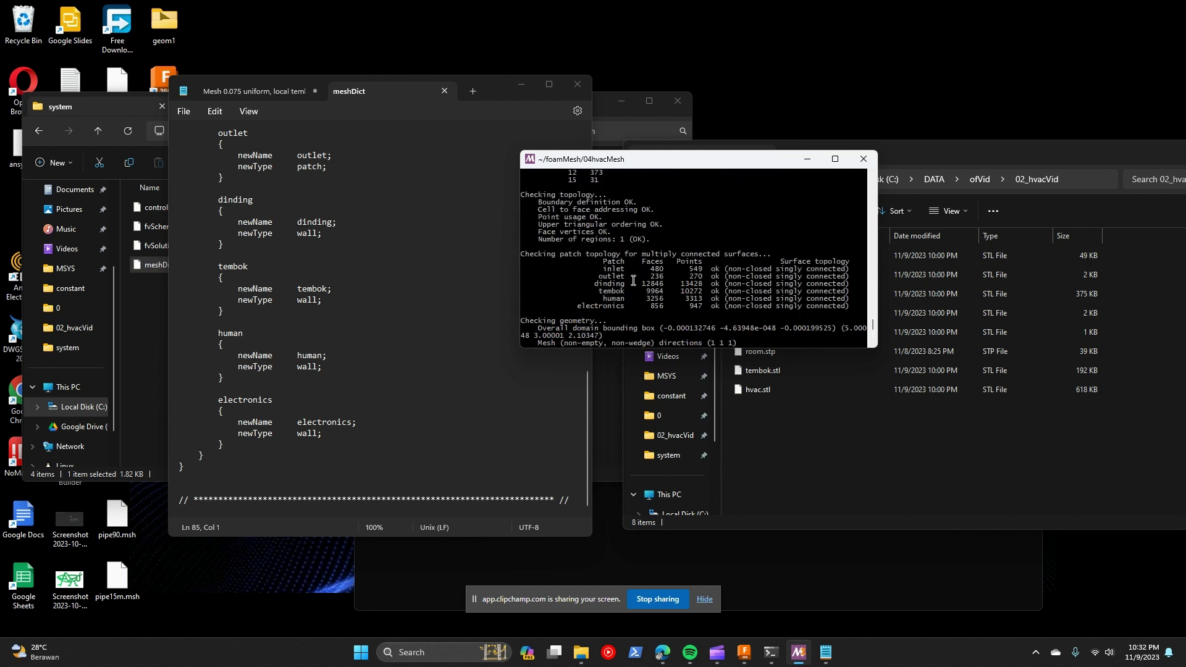
pyautogui.moveTo(595, 269); pyautogui.dragTo(634, 279)
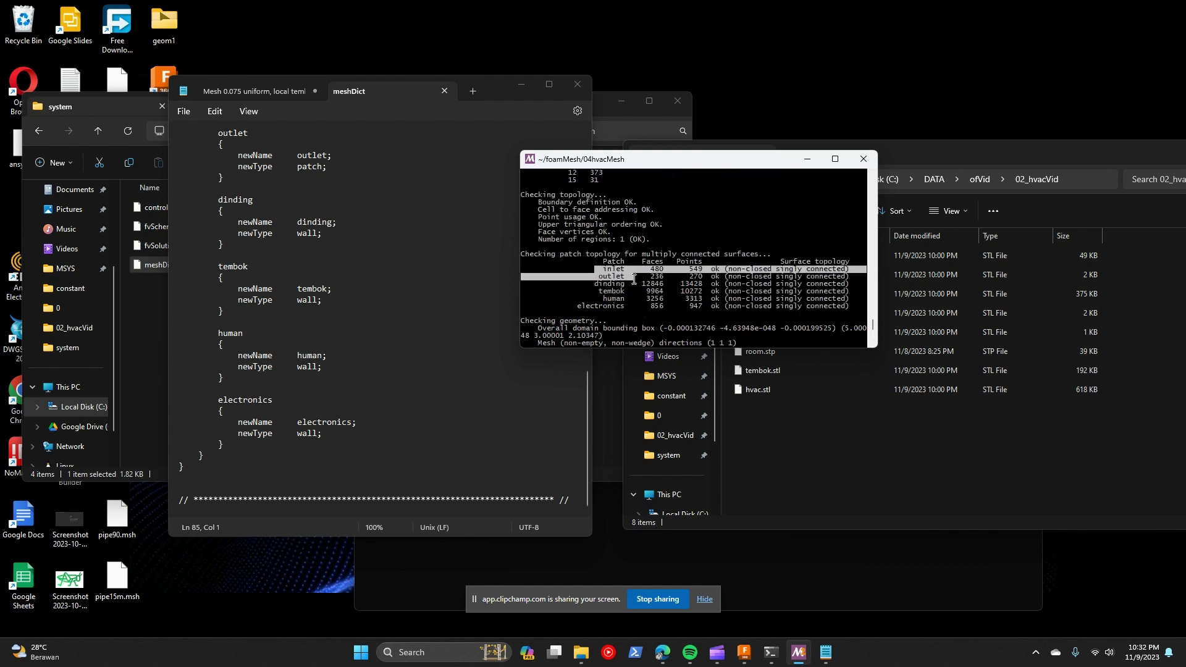
pyautogui.click(607, 297)
pyautogui.scroll(3, 658, 305)
pyautogui.scroll(9, 659, 306)
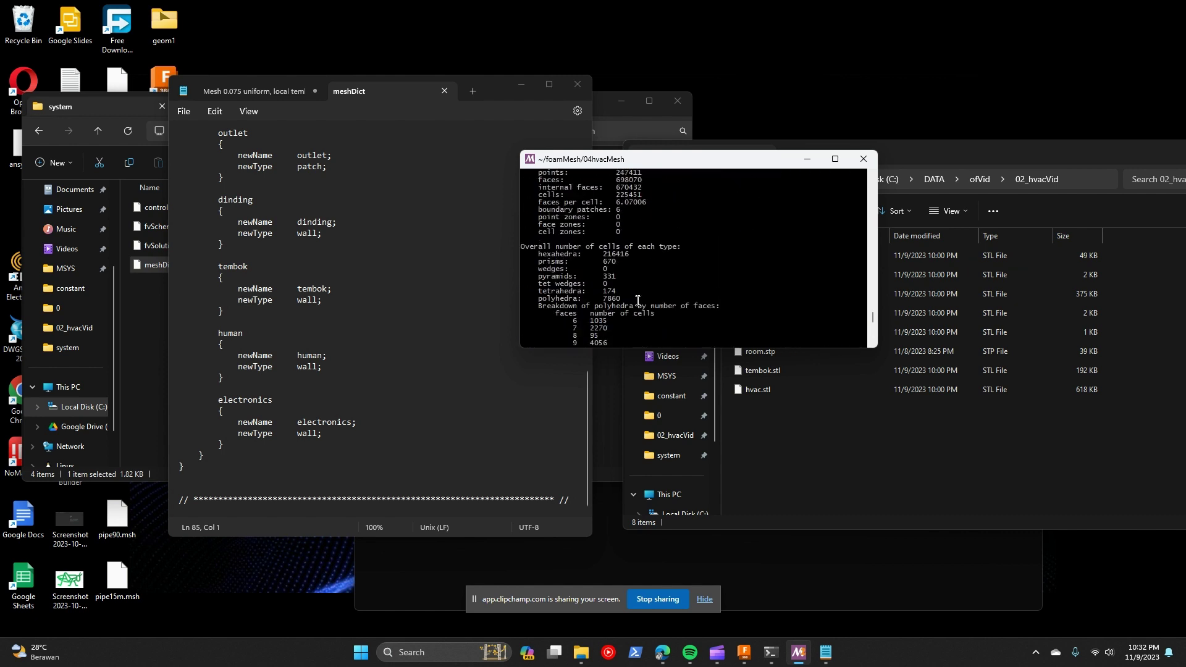
pyautogui.moveTo(616, 262); pyautogui.dragTo(642, 262)
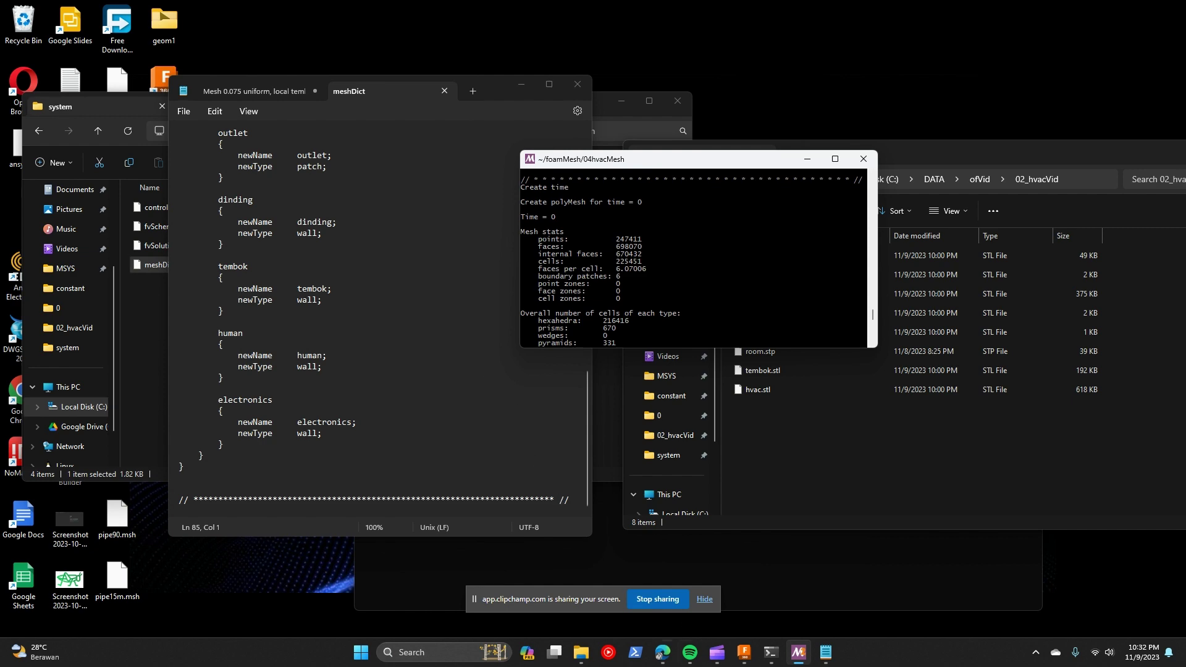
# Step: Launch ParaView 5.11.1, dismiss its welcome window and bring up the Open File dialog
pyautogui.click(360, 656)
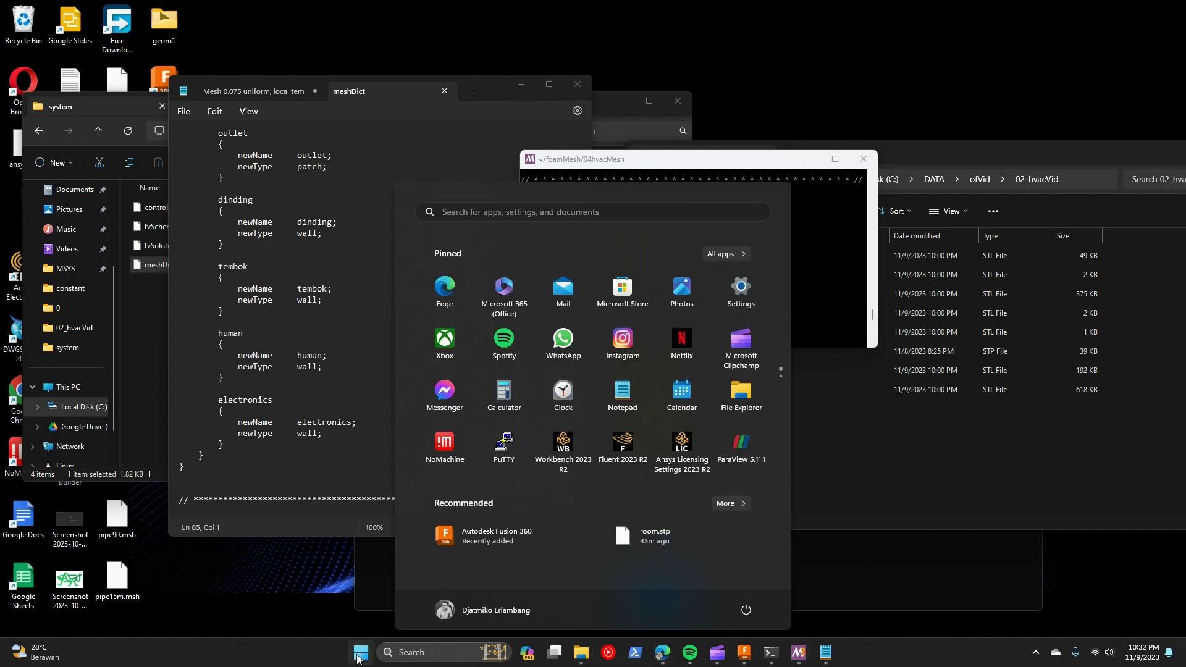
pyautogui.doubleClick(359, 656)
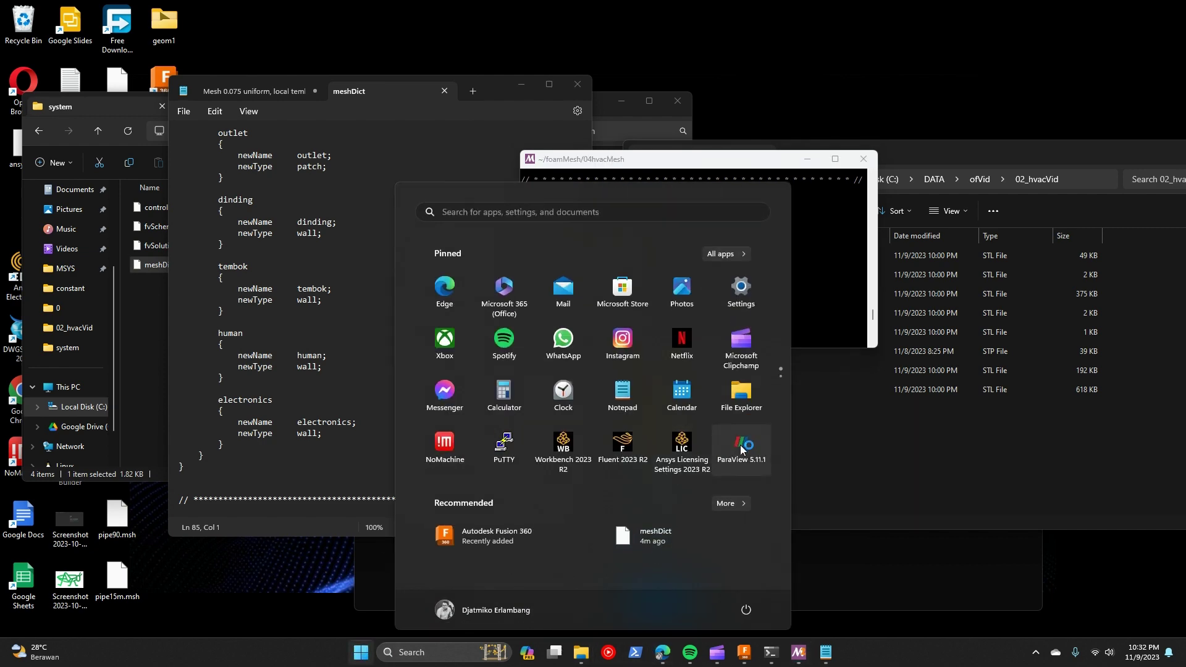
pyautogui.click(741, 448)
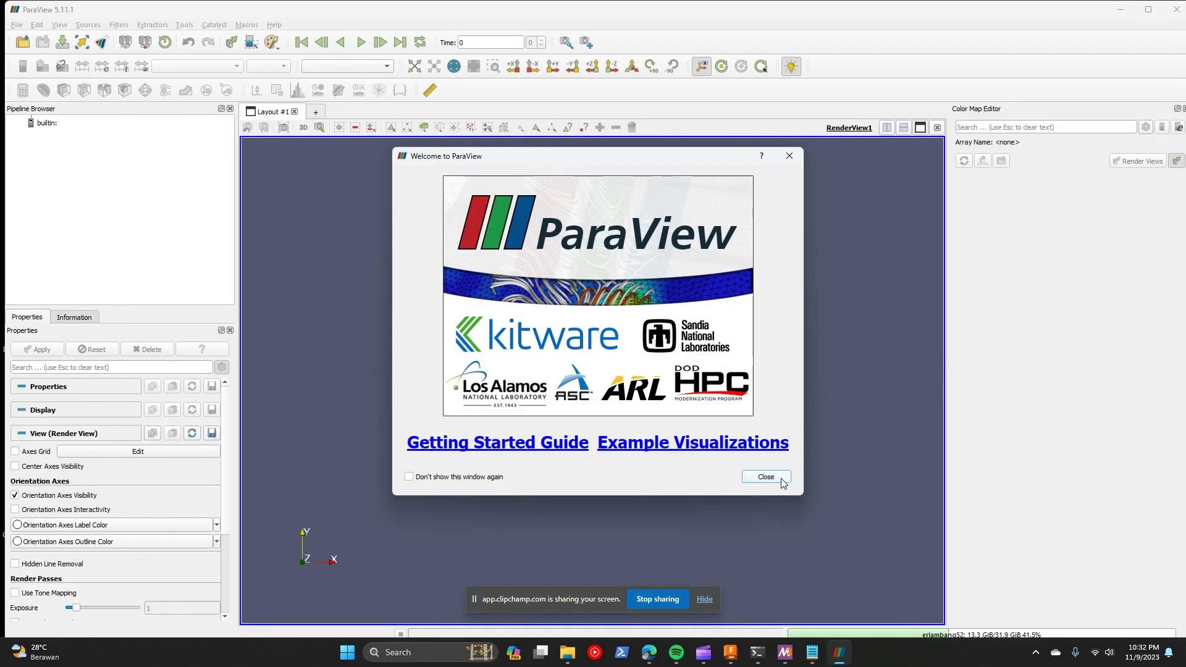
pyautogui.click(766, 477)
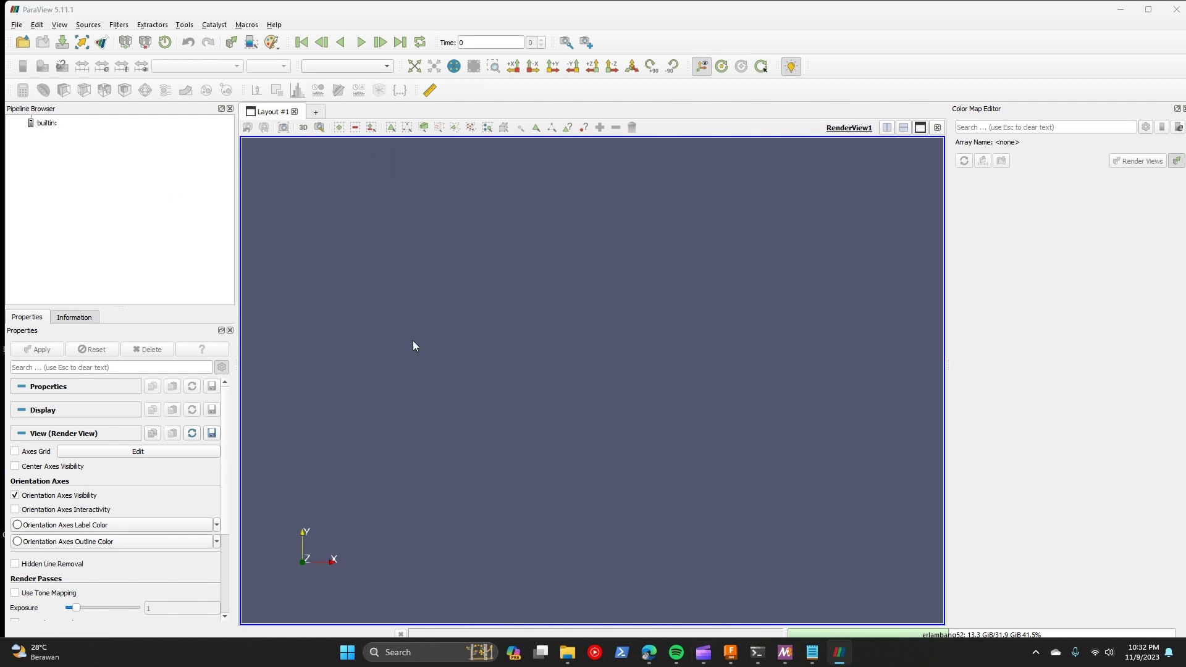
pyautogui.hotkey('ctrl', 'o')
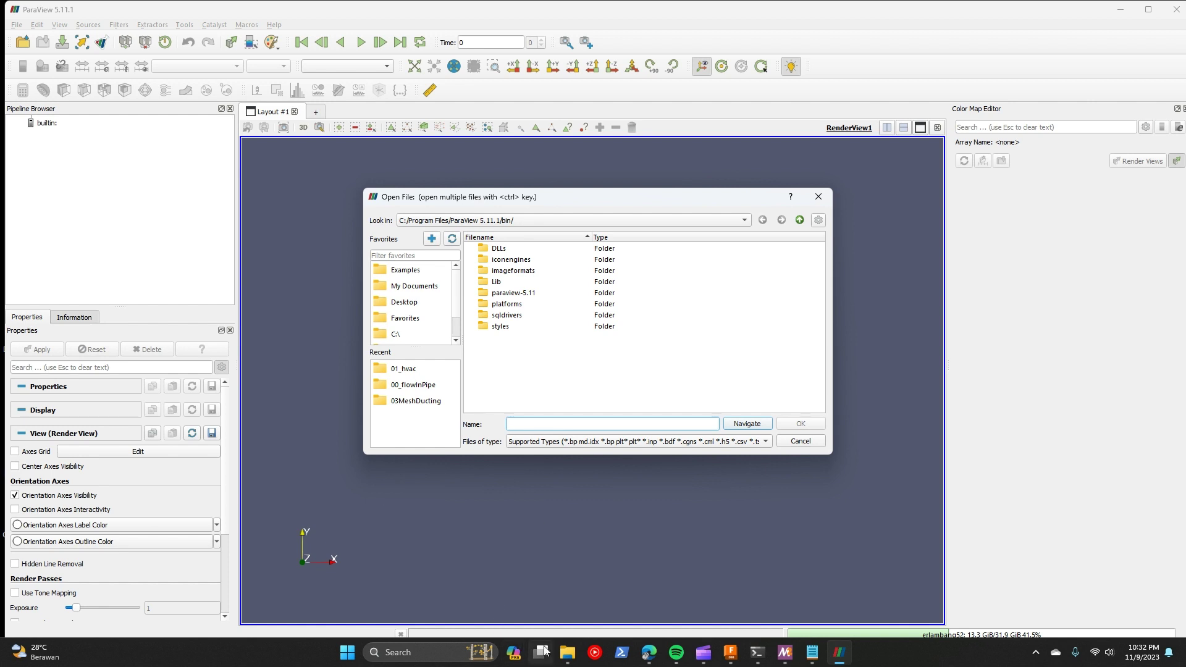
# Step: Switch to the terminal and create an empty mesh.foam file in the 04hvacMesh folder with touch mesh.foam
pyautogui.click(569, 654)
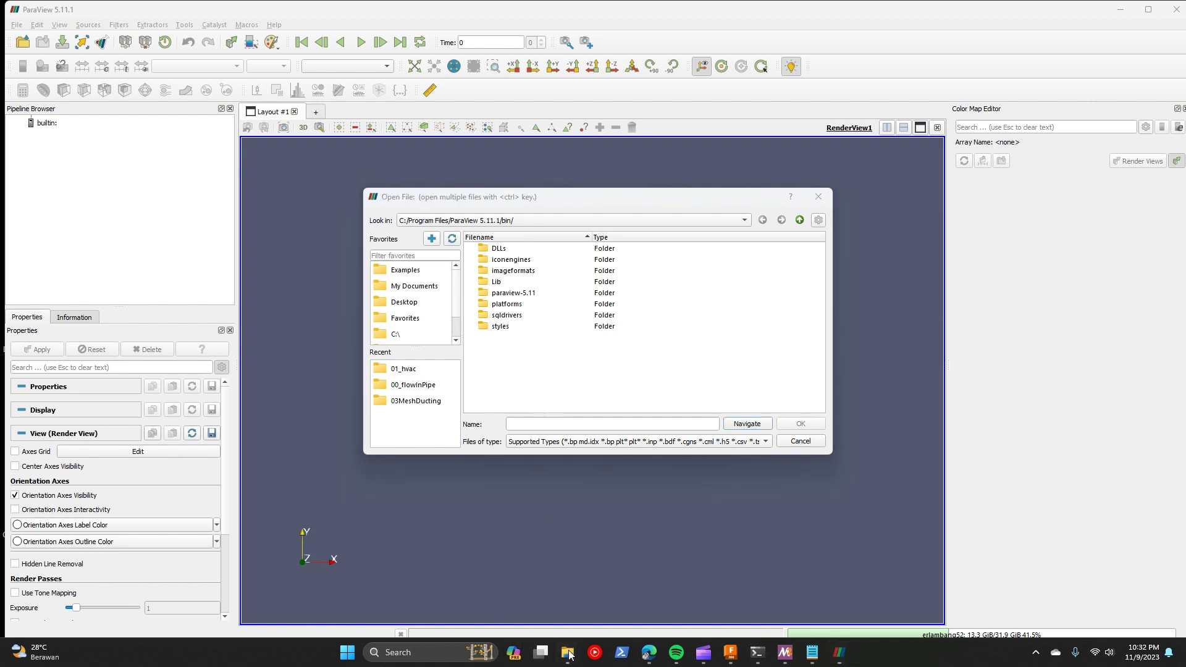
pyautogui.click(748, 656)
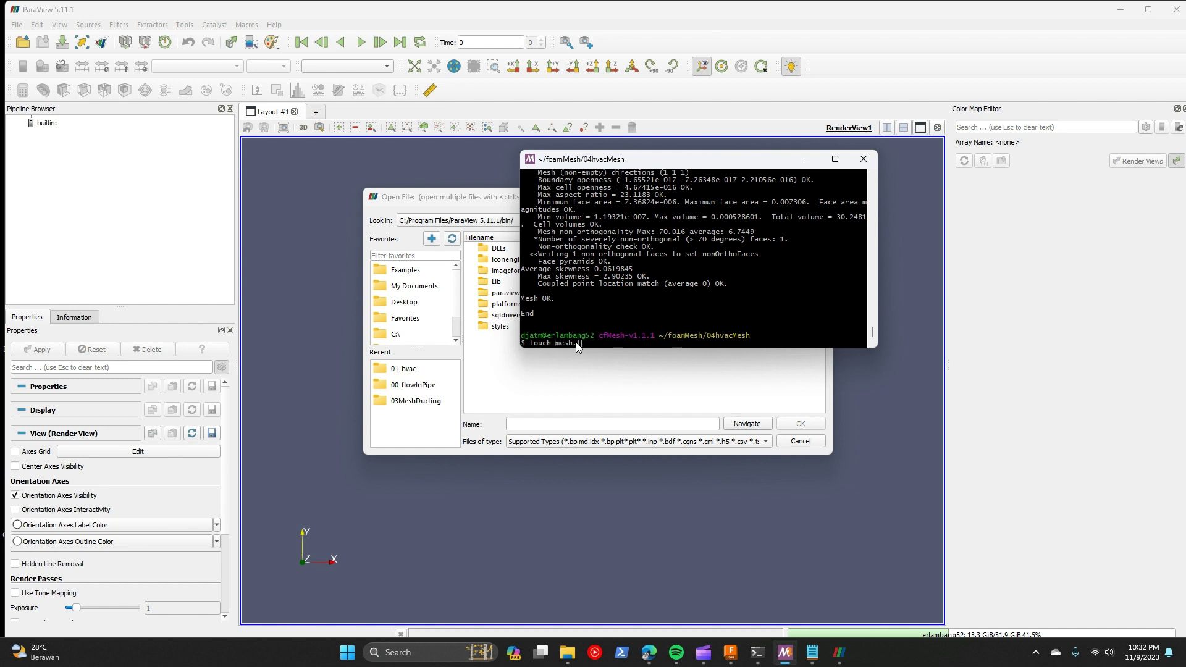
pyautogui.write('touch mesh.foam')
pyautogui.press('Return')
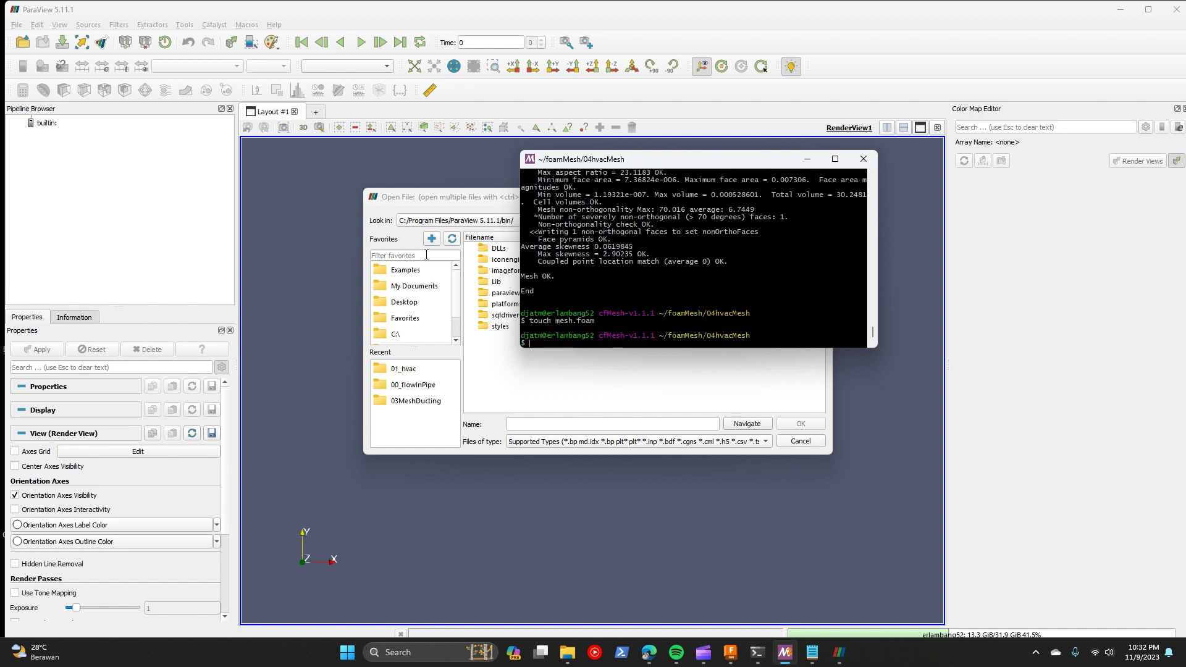
# Step: Go up to the 04hvacMesh folder in File Explorer and copy its full path
pyautogui.click(478, 197)
pyautogui.moveTo(567, 652)
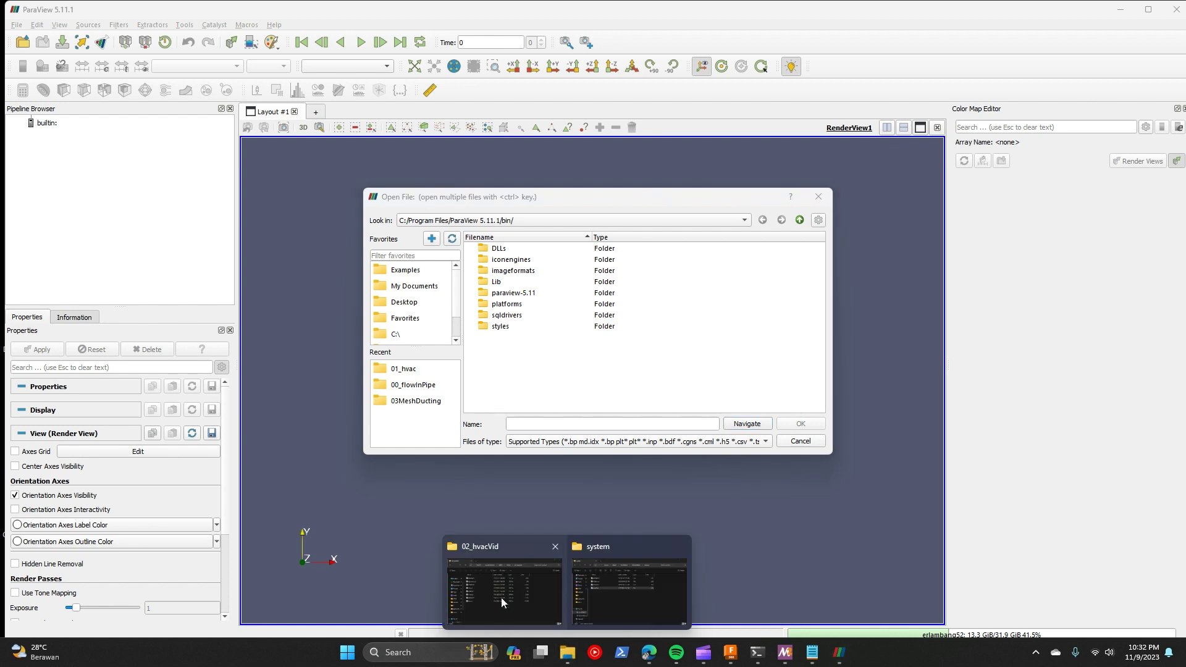
pyautogui.click(484, 576)
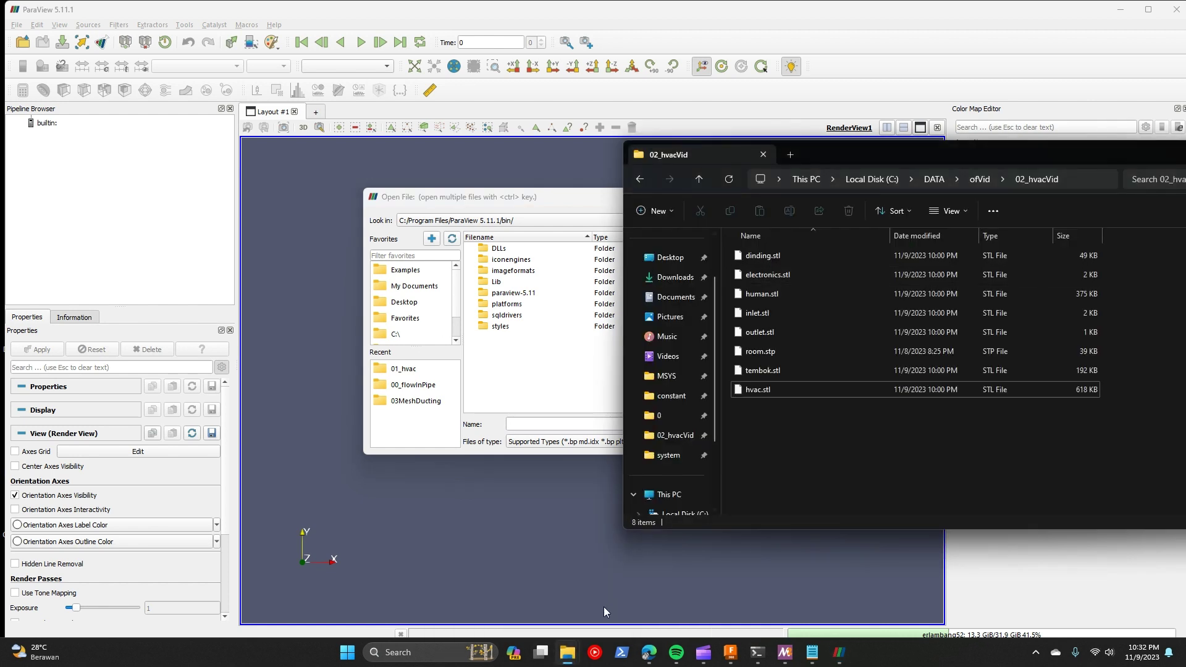
pyautogui.click(583, 554)
pyautogui.click(174, 245)
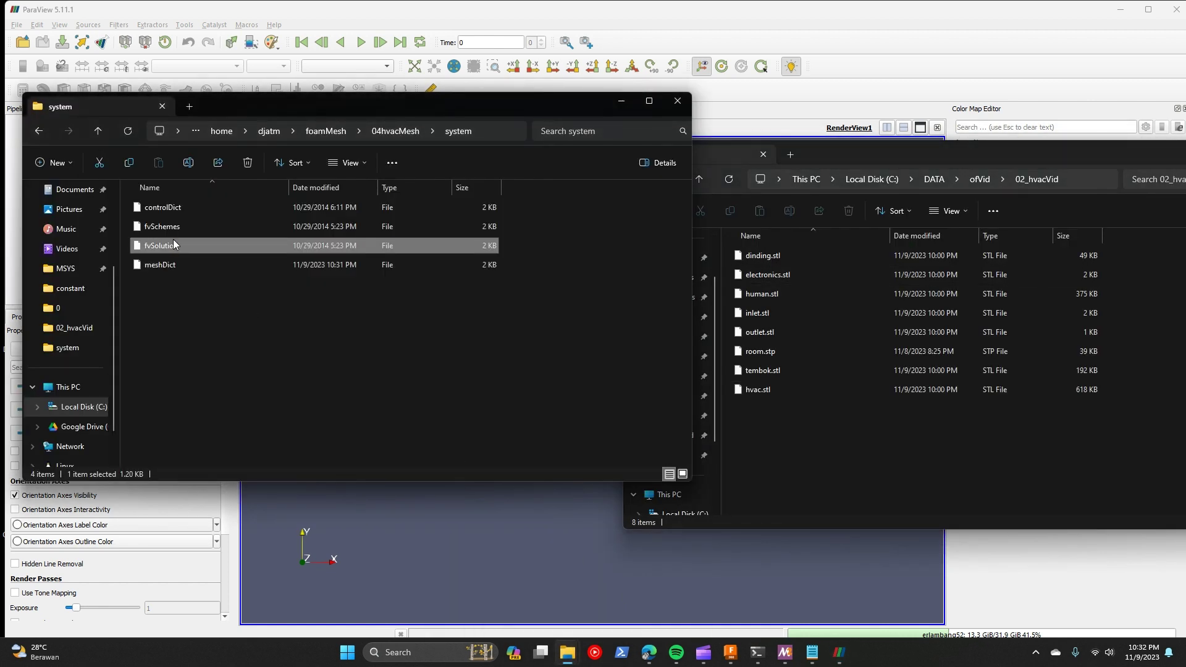
pyautogui.click(398, 131)
pyautogui.click(179, 283)
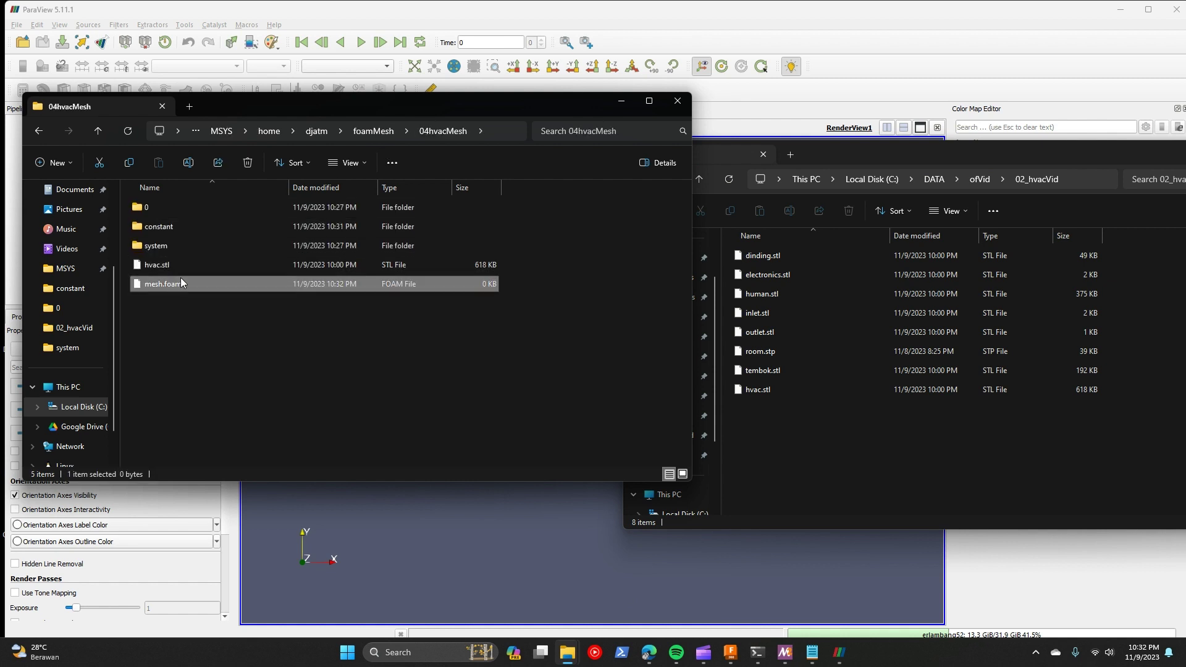
pyautogui.click(503, 138)
pyautogui.hotkey('ctrl', 'c')
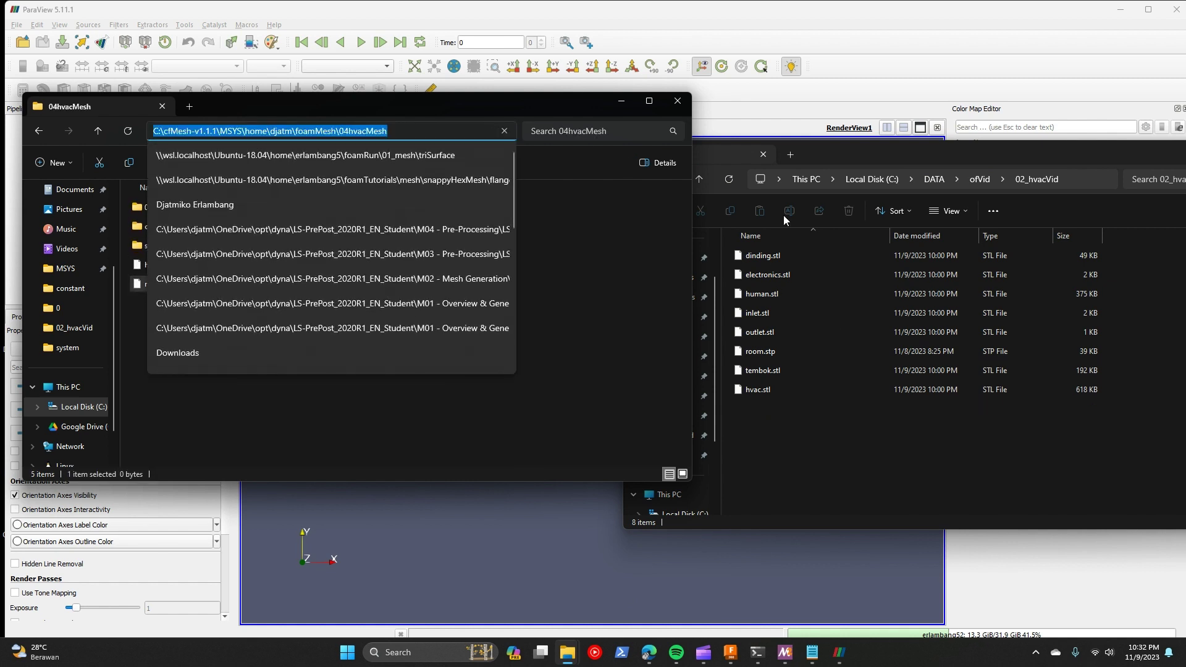
# Step: Try to navigate ParaView's Open File dialog to the 04hvacMesh folder using the copied path
pyautogui.click(554, 570)
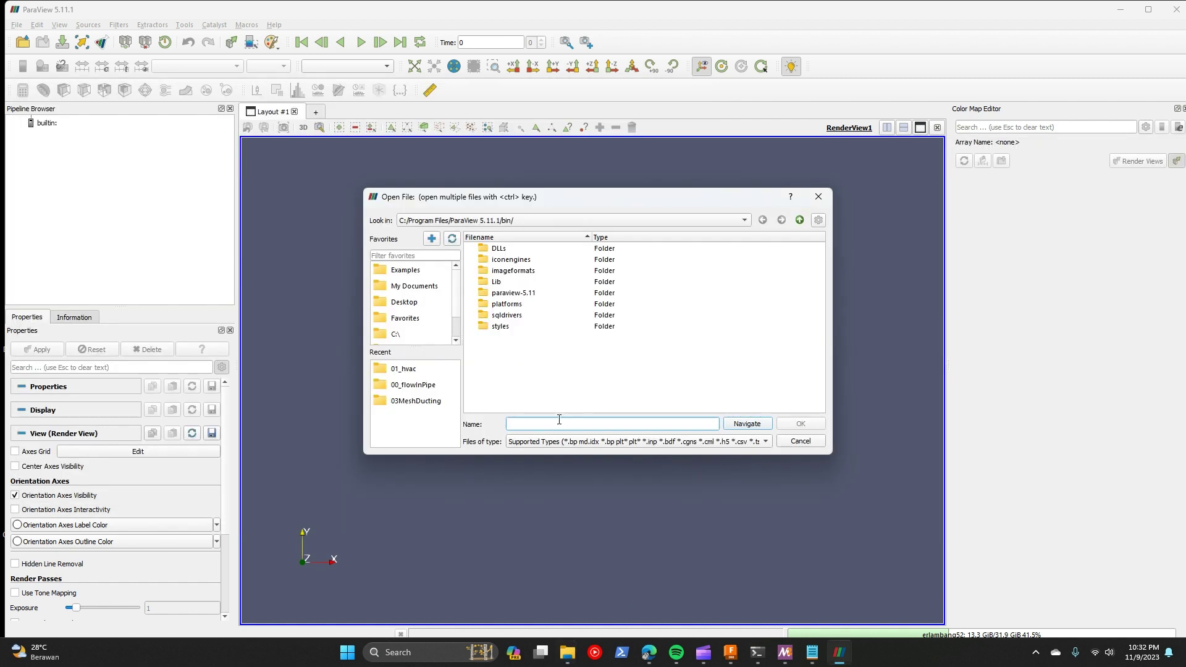
pyautogui.hotkey('ctrl', 'v')
pyautogui.press('Return')
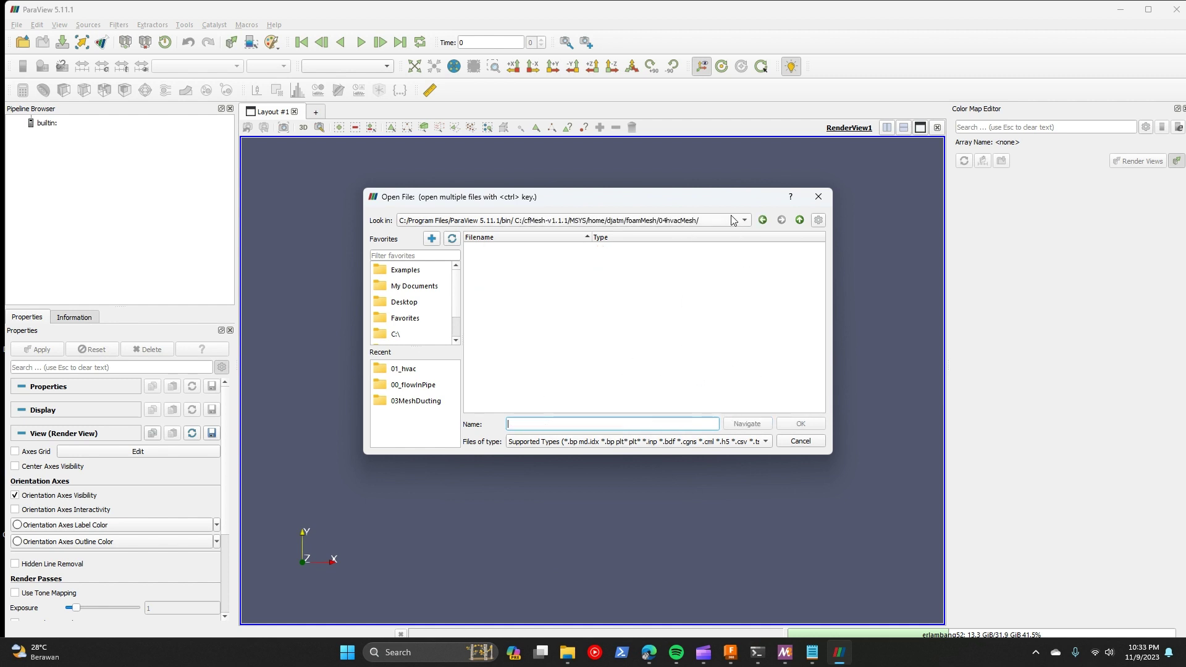
pyautogui.click(570, 654)
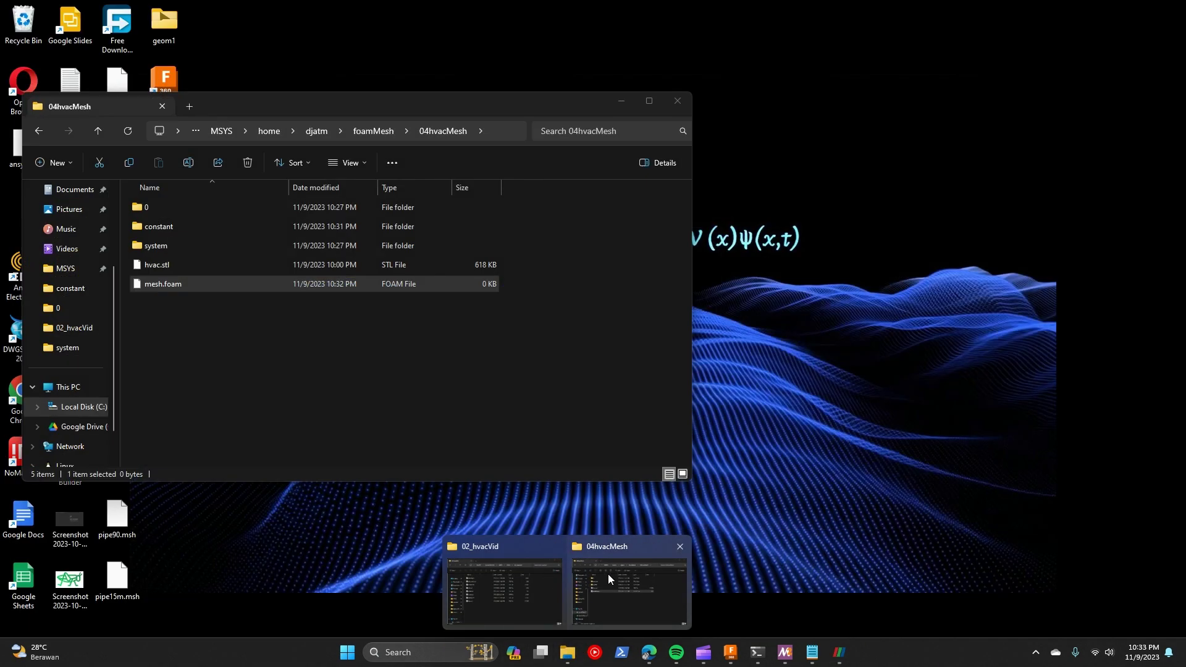
pyautogui.click(608, 573)
pyautogui.click(757, 348)
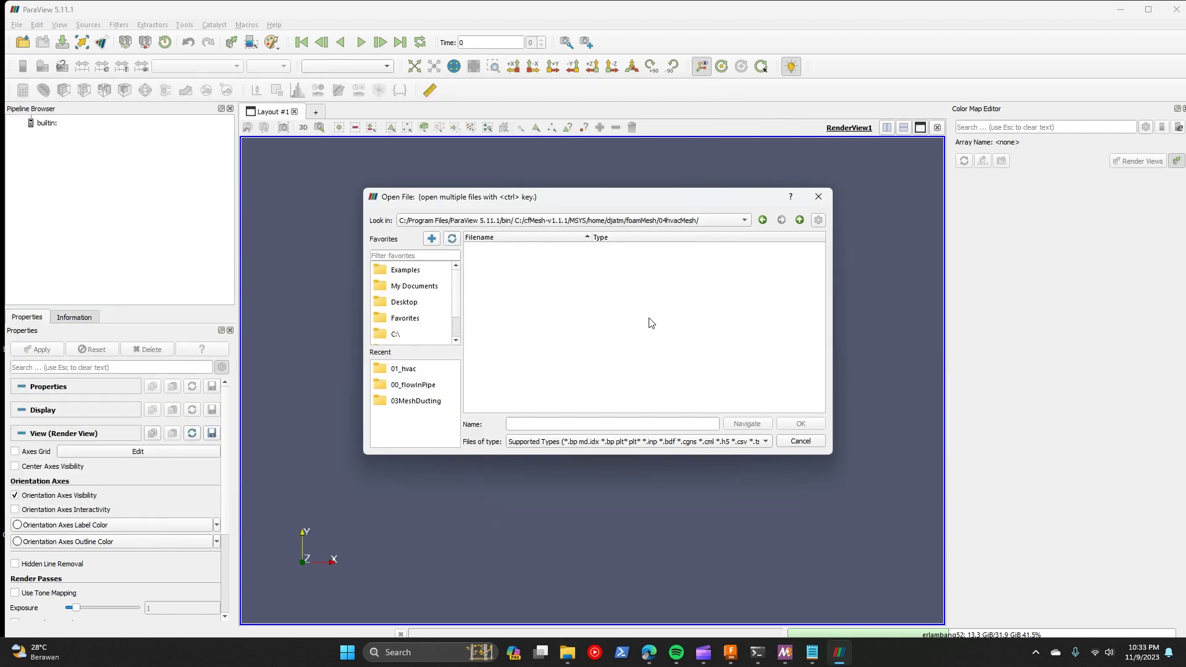
pyautogui.click(658, 221)
pyautogui.click(689, 224)
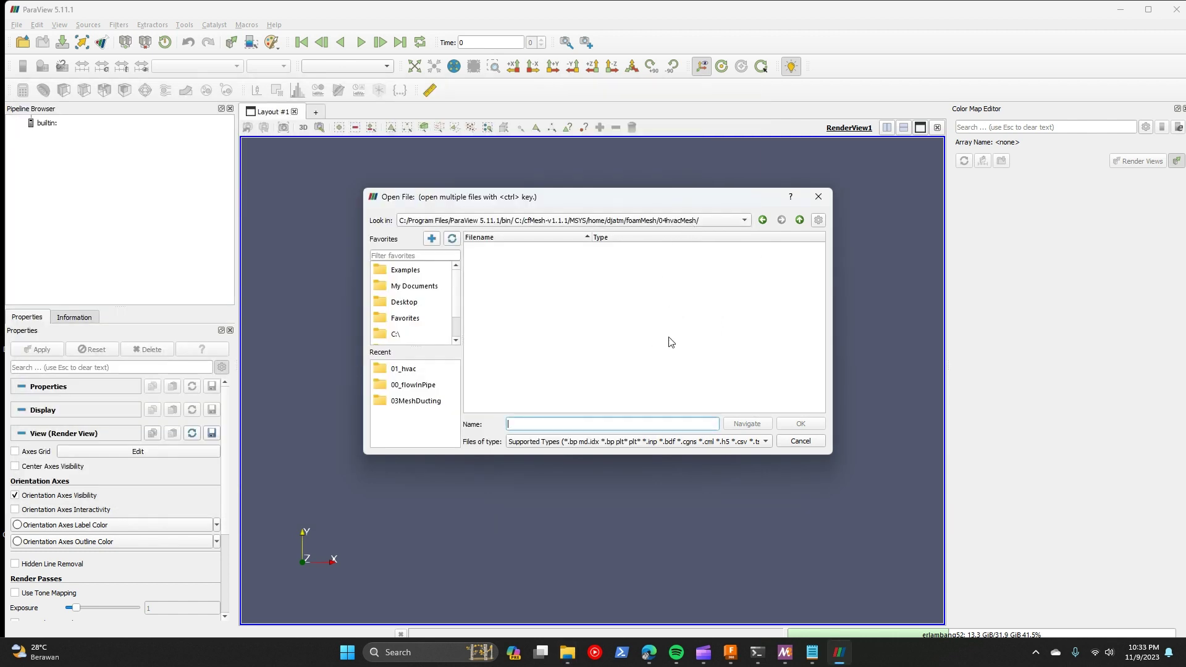
pyautogui.click(799, 220)
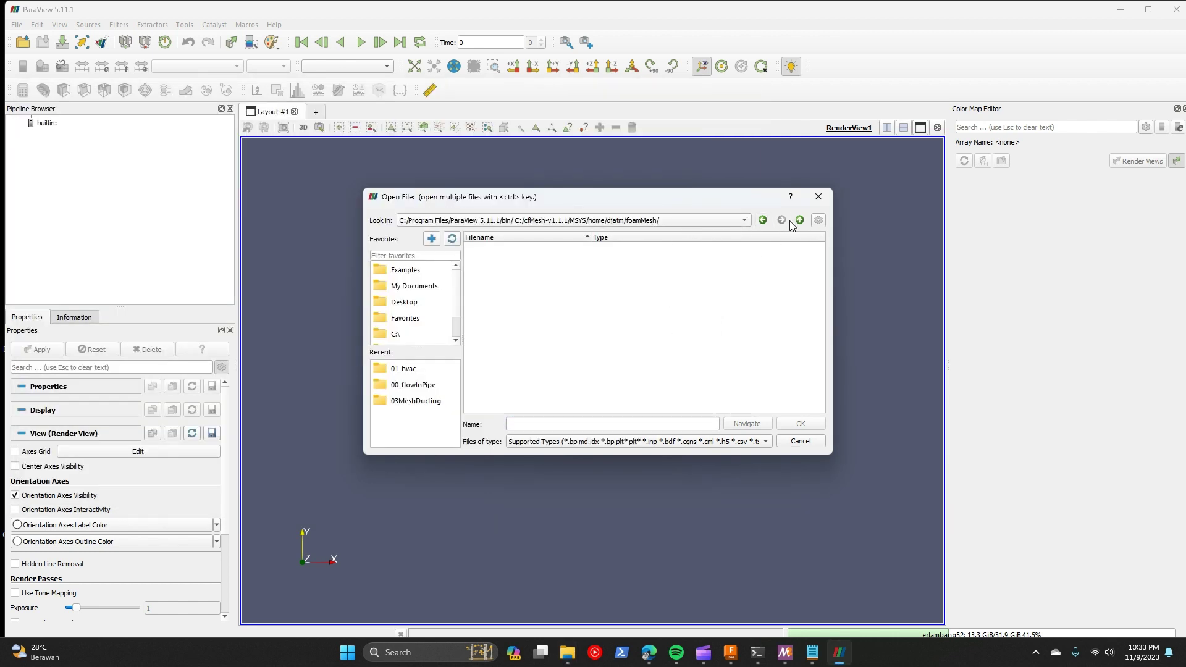
pyautogui.click(799, 440)
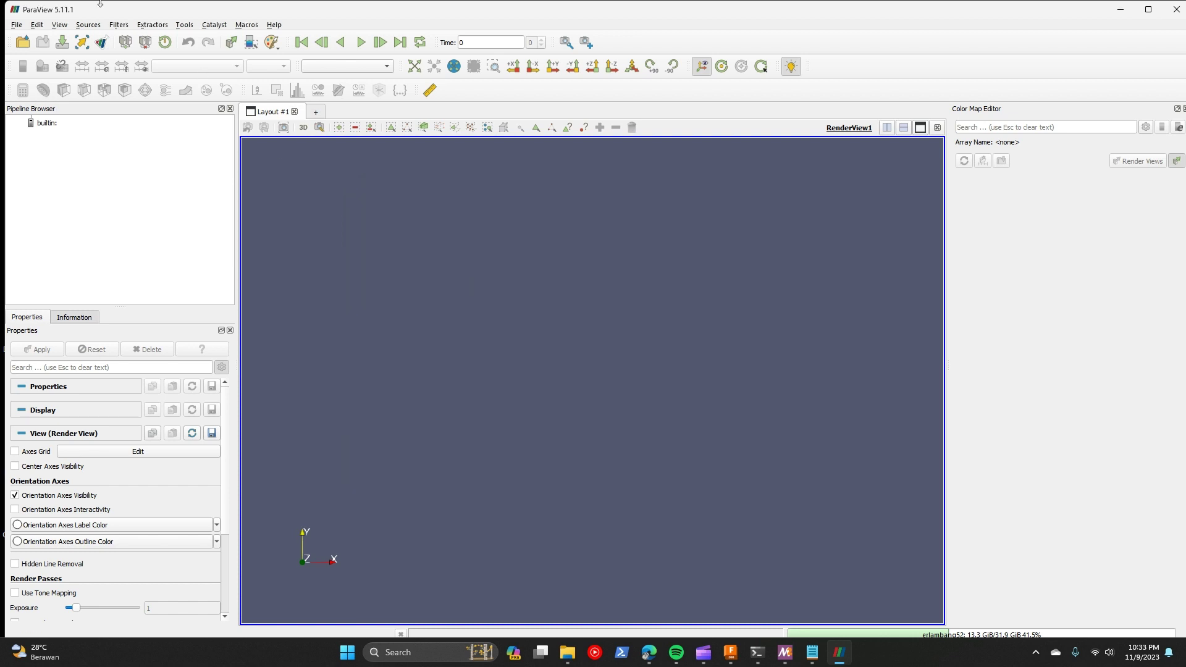
# Step: Reopen the Open File dialog, go to the 04hvacMesh folder by its full path and load mesh.foam
pyautogui.click(22, 42)
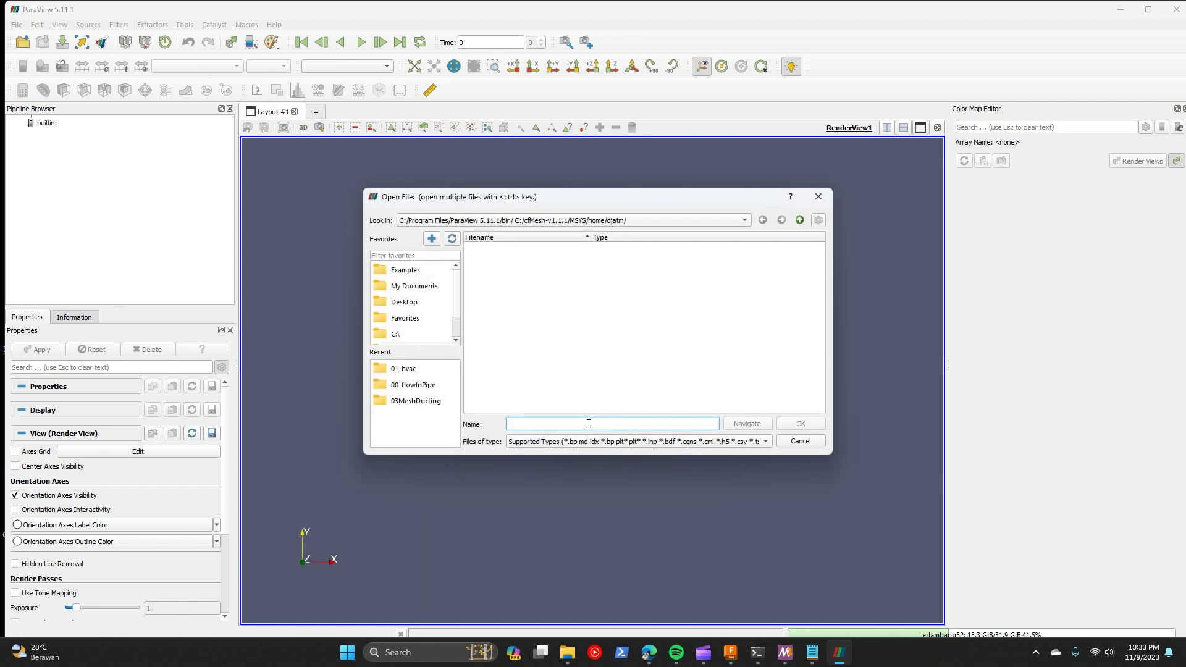
pyautogui.write('C:/cfMesh-v1.1.1/MSYS/home/djatm/foamMesh/04hvacMesh/')
pyautogui.press('Return')
pyautogui.click(519, 293)
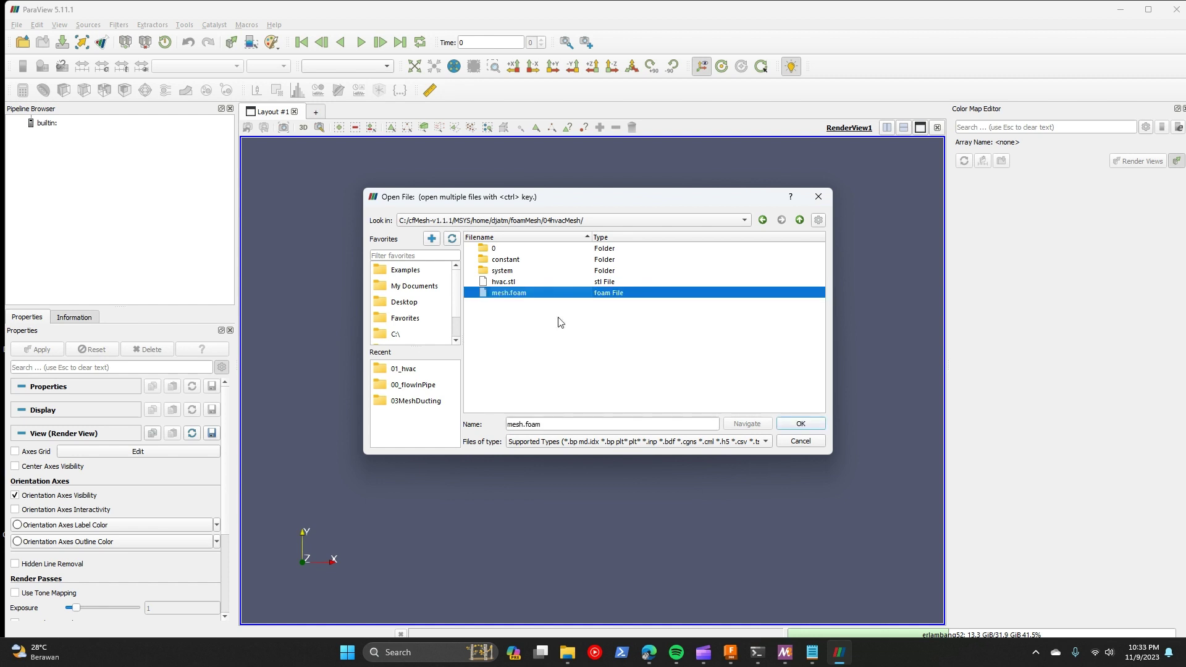
pyautogui.click(800, 424)
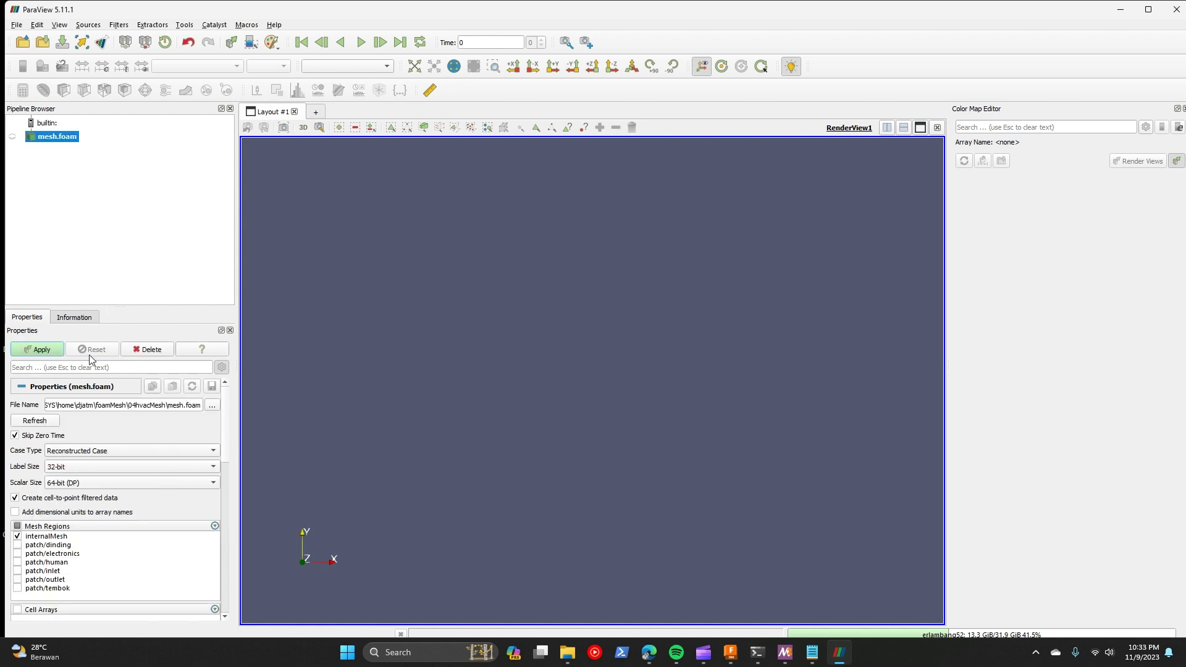
# Step: Display the internal mesh as Surface With Edges and inspect the room's outer faces from several angles
pyautogui.moveTo(601, 435); pyautogui.dragTo(635, 457)
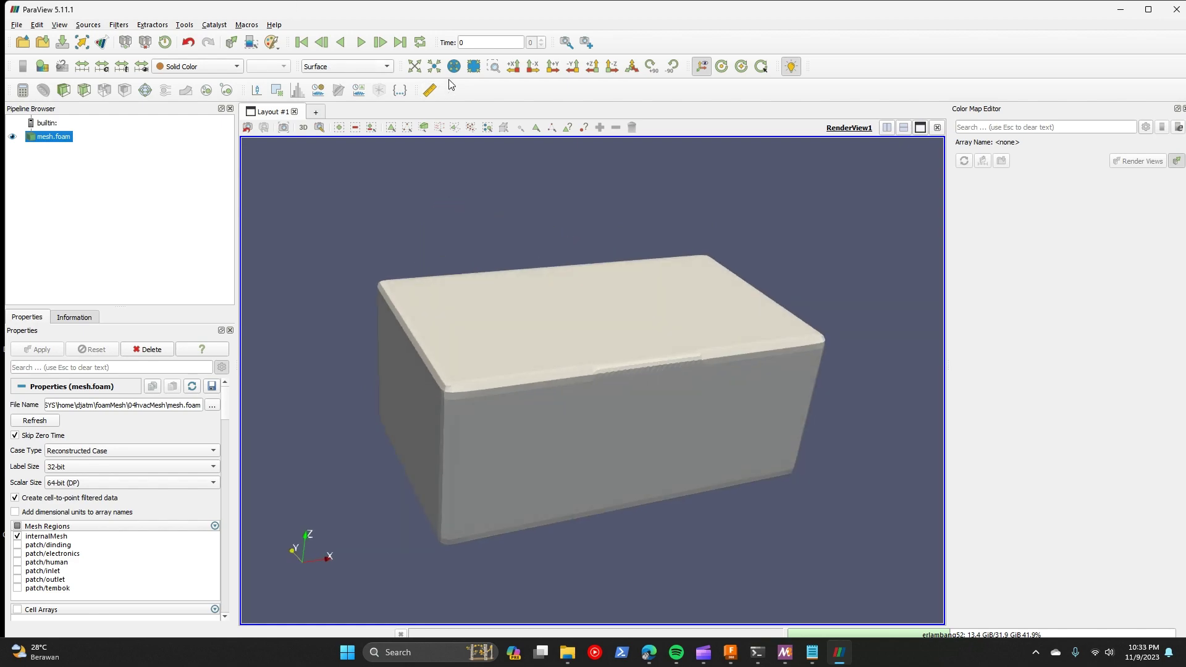
pyautogui.click(336, 64)
pyautogui.click(346, 95)
pyautogui.moveTo(691, 370); pyautogui.dragTo(720, 336)
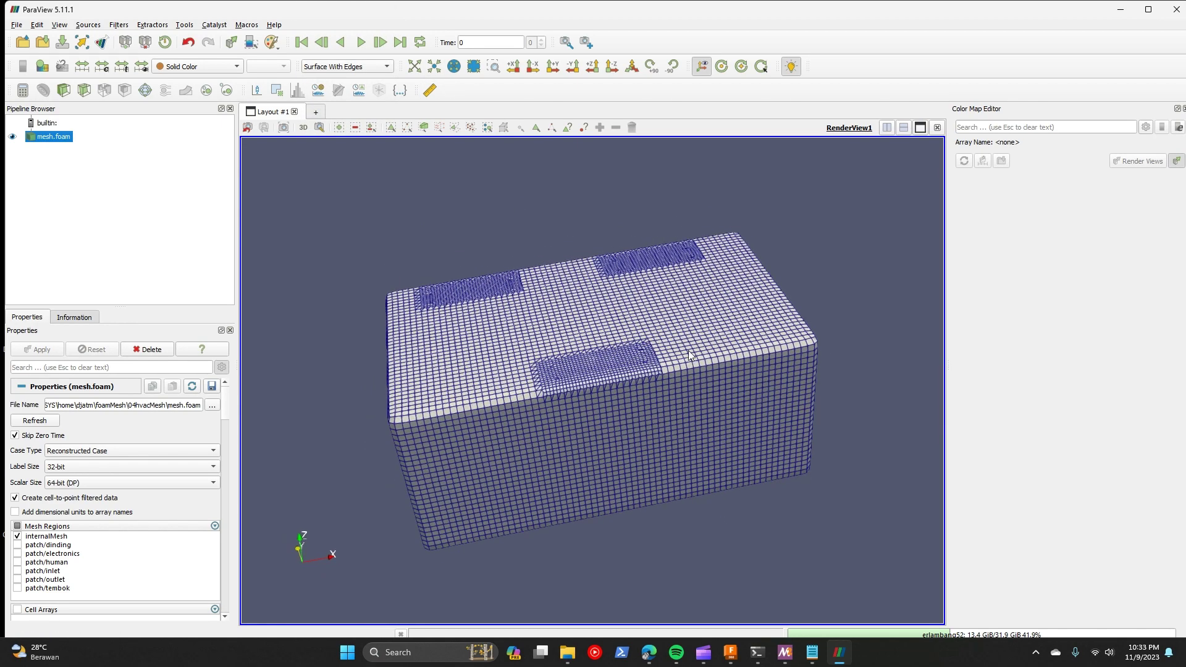
pyautogui.moveTo(614, 464); pyautogui.dragTo(554, 456)
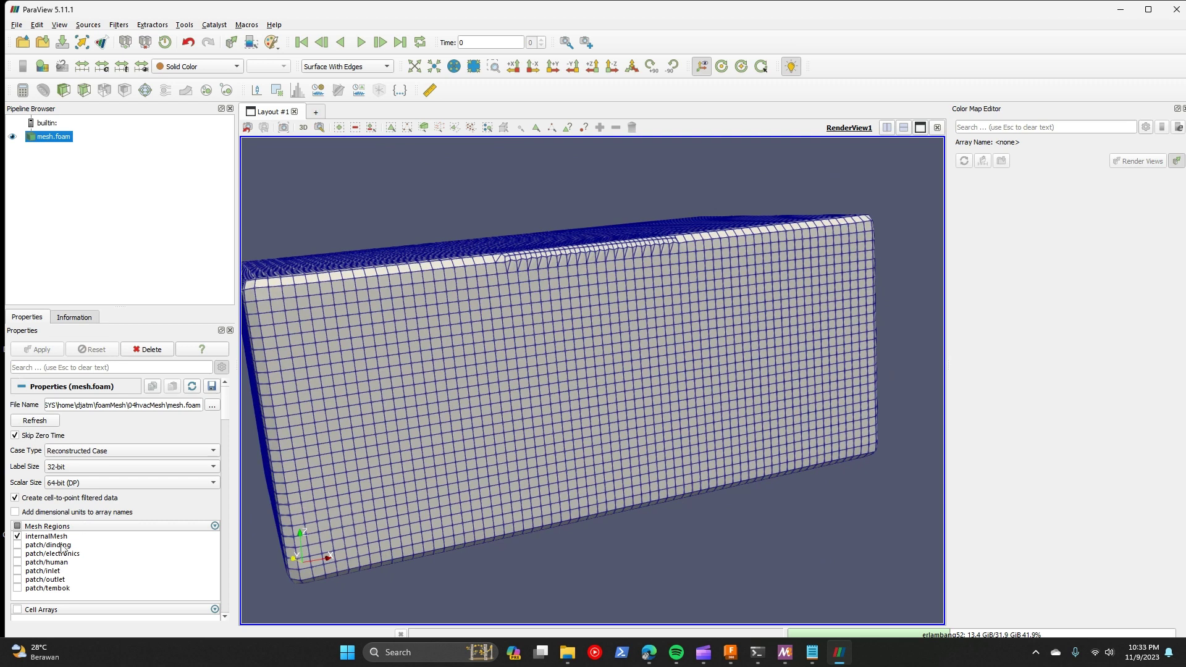
# Step: Show only the electronics, human, inlet, outlet and tembok patches in place of internalMesh and inspect their meshes
pyautogui.click(17, 536)
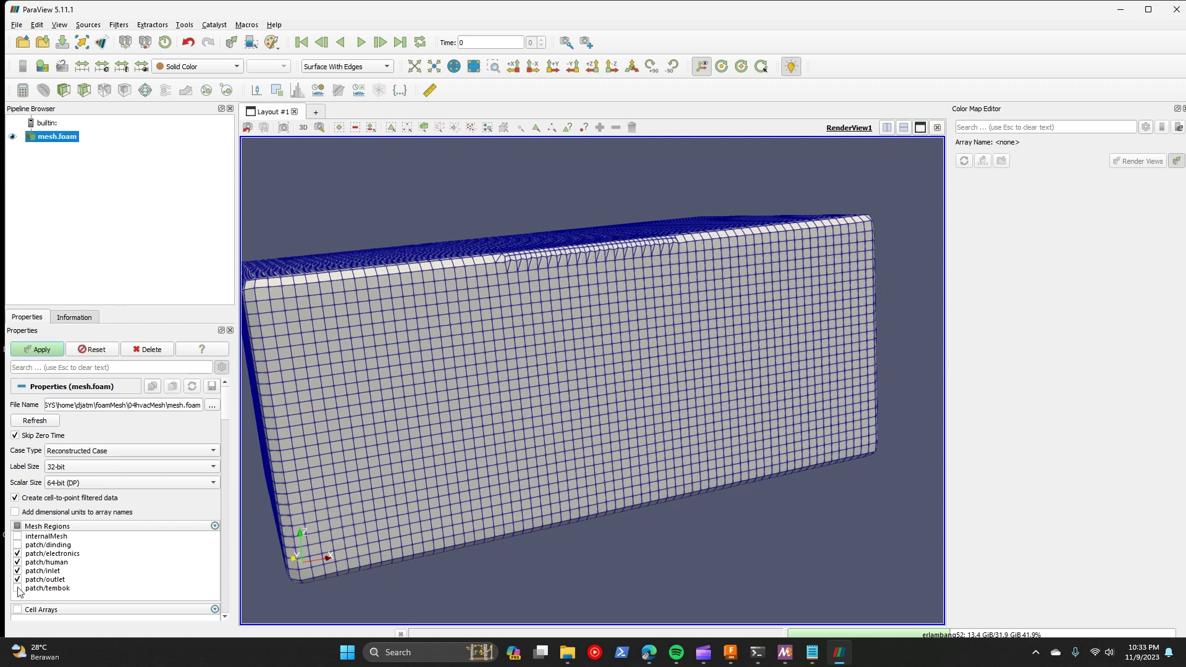
pyautogui.click(37, 350)
pyautogui.moveTo(627, 428); pyautogui.dragTo(662, 345)
pyautogui.scroll(5, 662, 345)
pyautogui.scroll(-8, 719, 299)
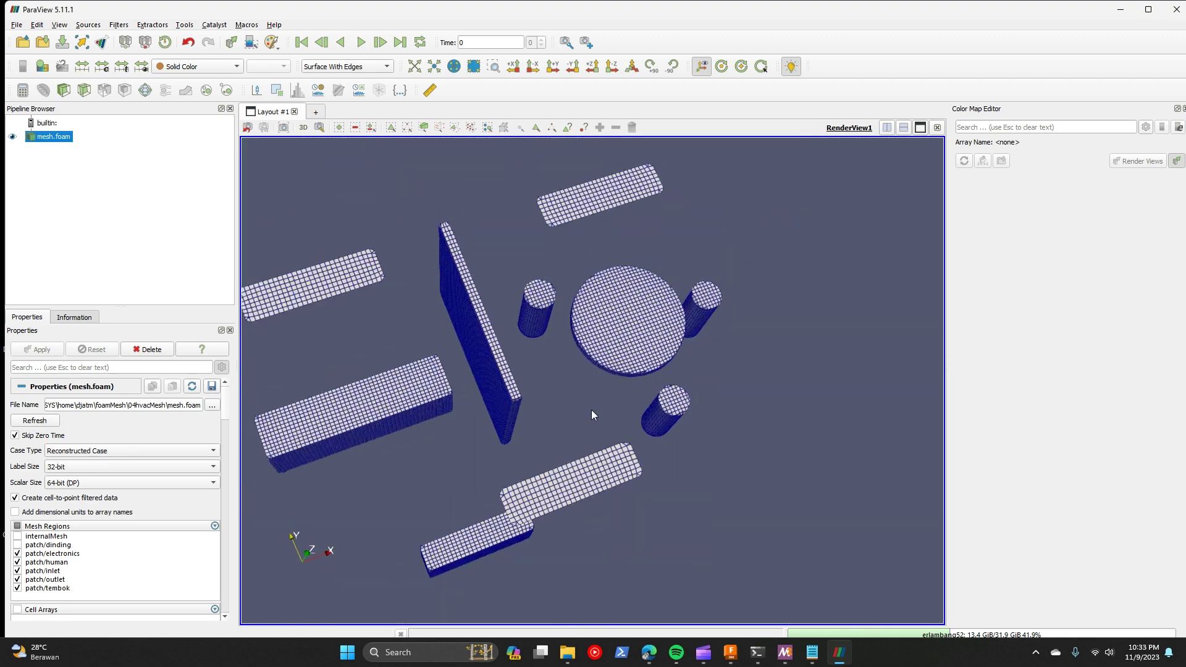
pyautogui.moveTo(591, 409); pyautogui.dragTo(540, 416)
# Step: Close ParaView, then open the 04hvacMesh case's constant folder in File Explorer and select the polyMesh folder
pyautogui.click(1176, 8)
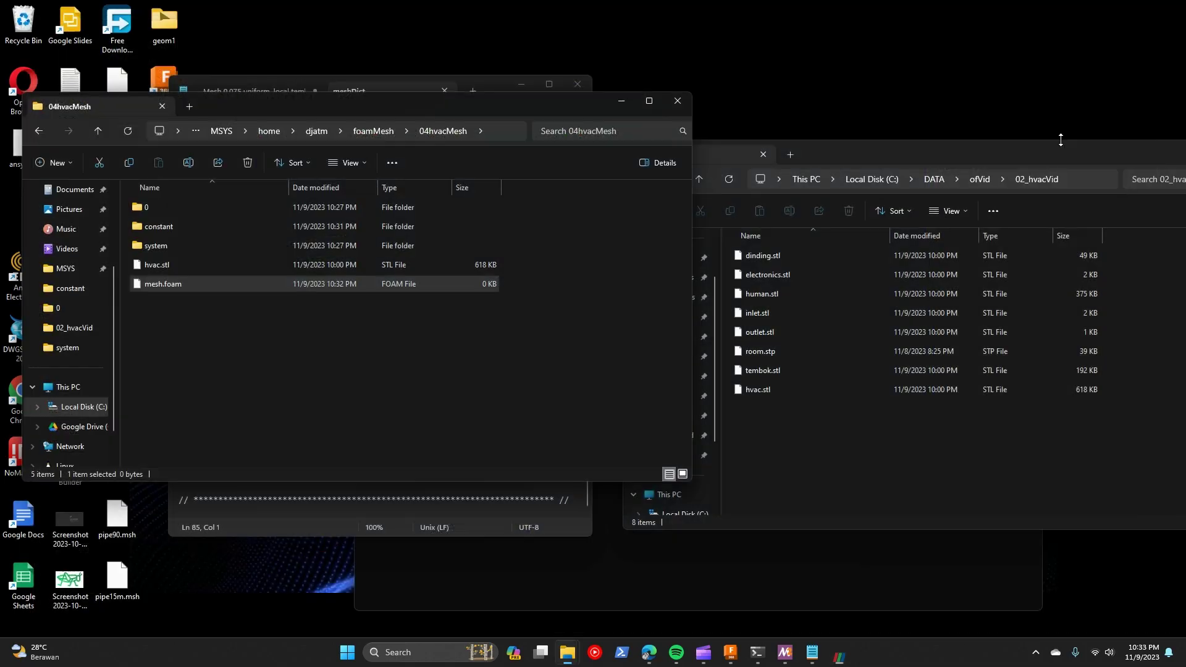
pyautogui.click(791, 659)
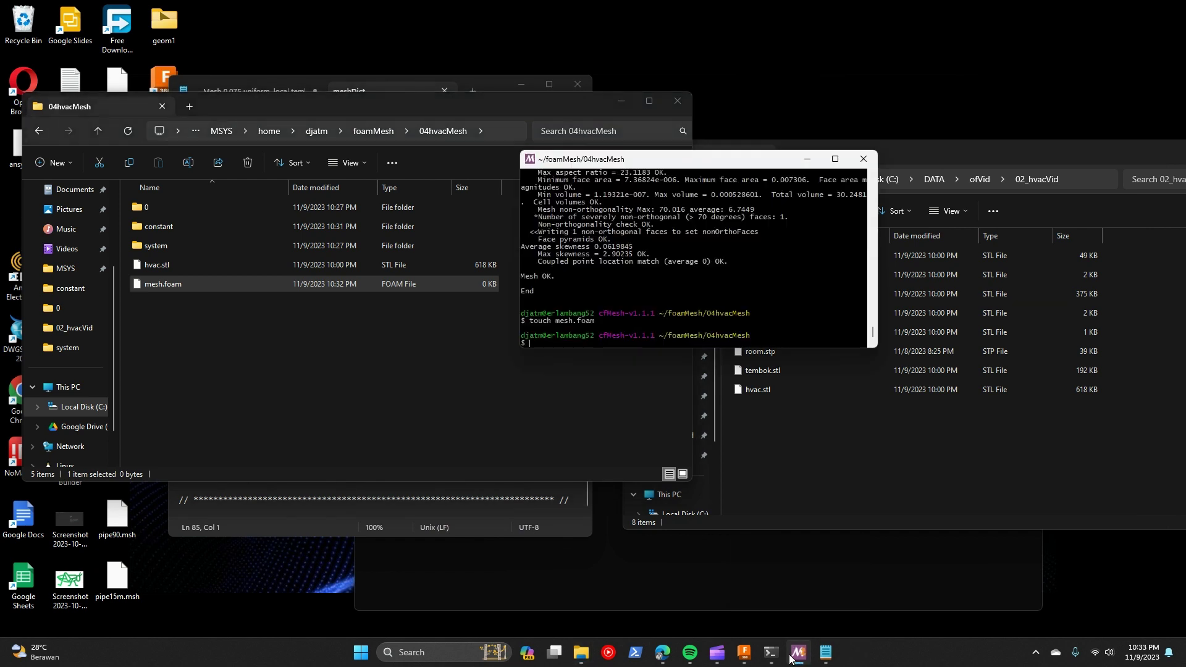
pyautogui.click(836, 486)
pyautogui.click(299, 350)
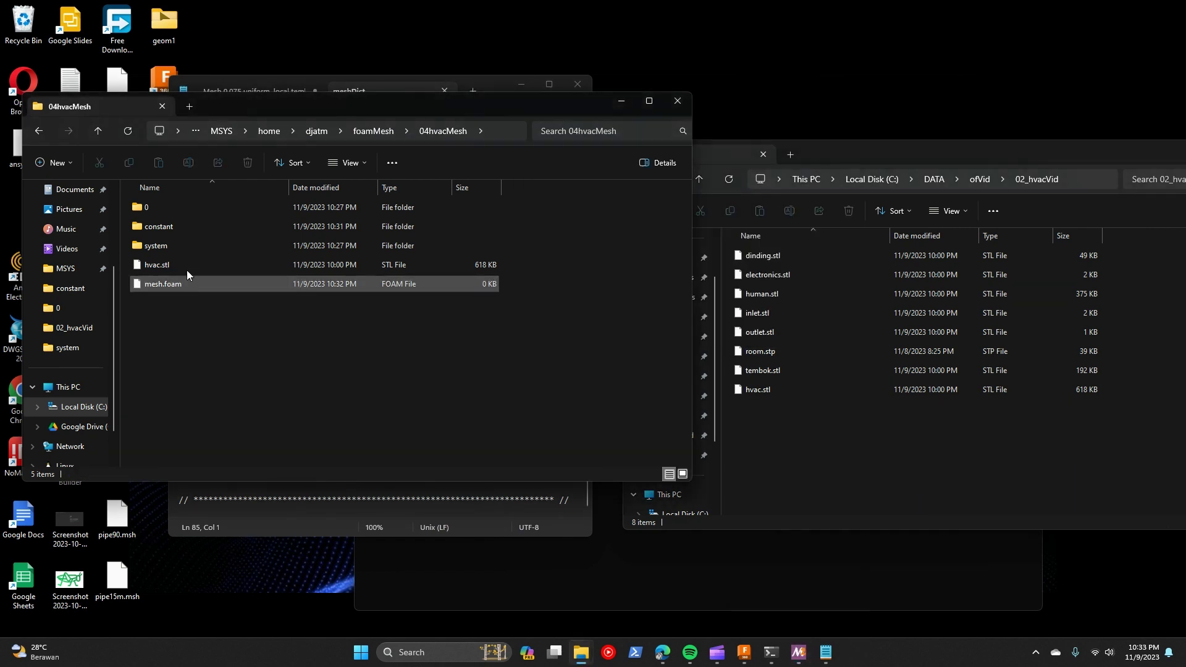
pyautogui.doubleClick(177, 228)
pyautogui.click(173, 207)
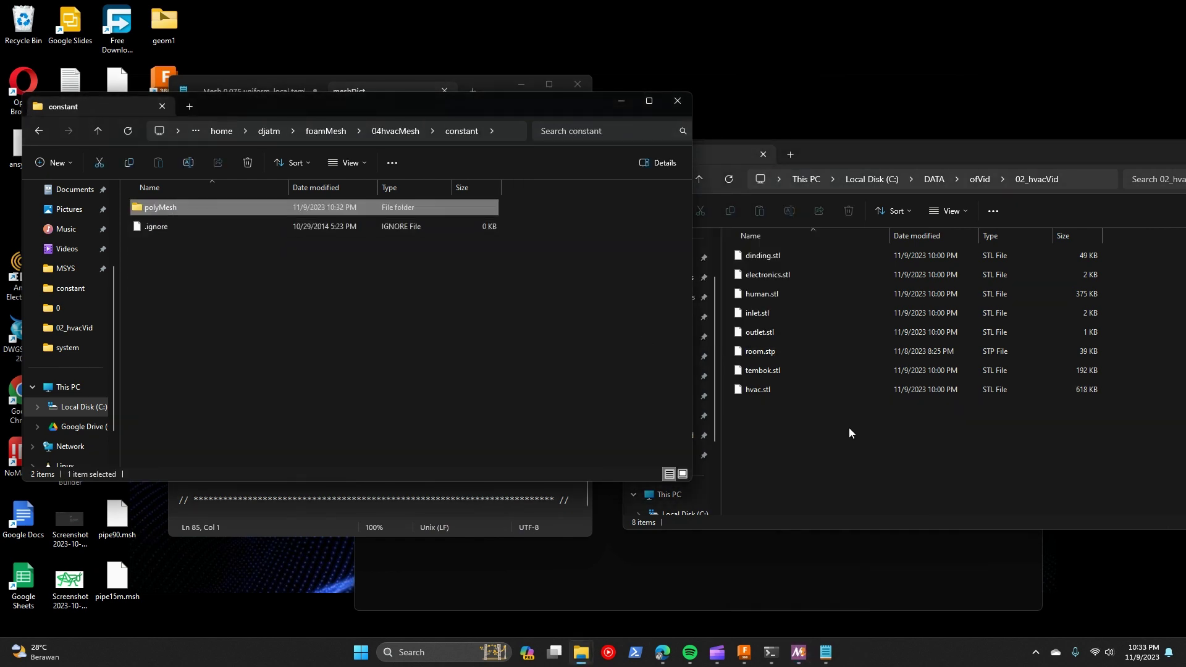
pyautogui.click(849, 428)
pyautogui.click(981, 180)
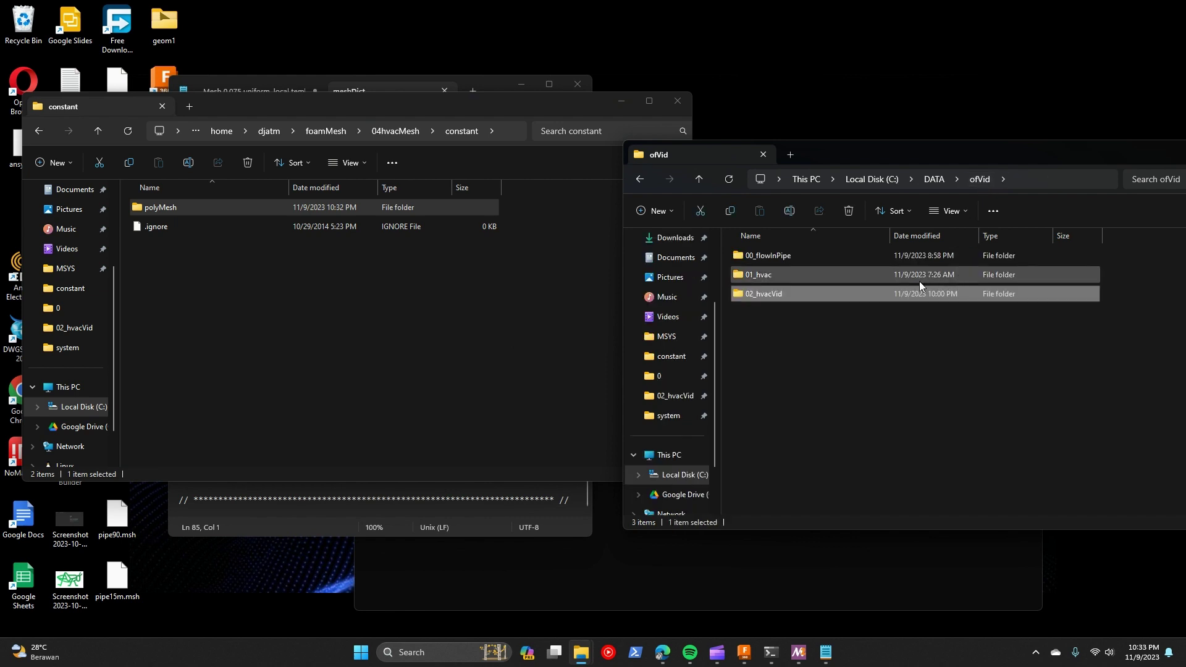
pyautogui.doubleClick(780, 295)
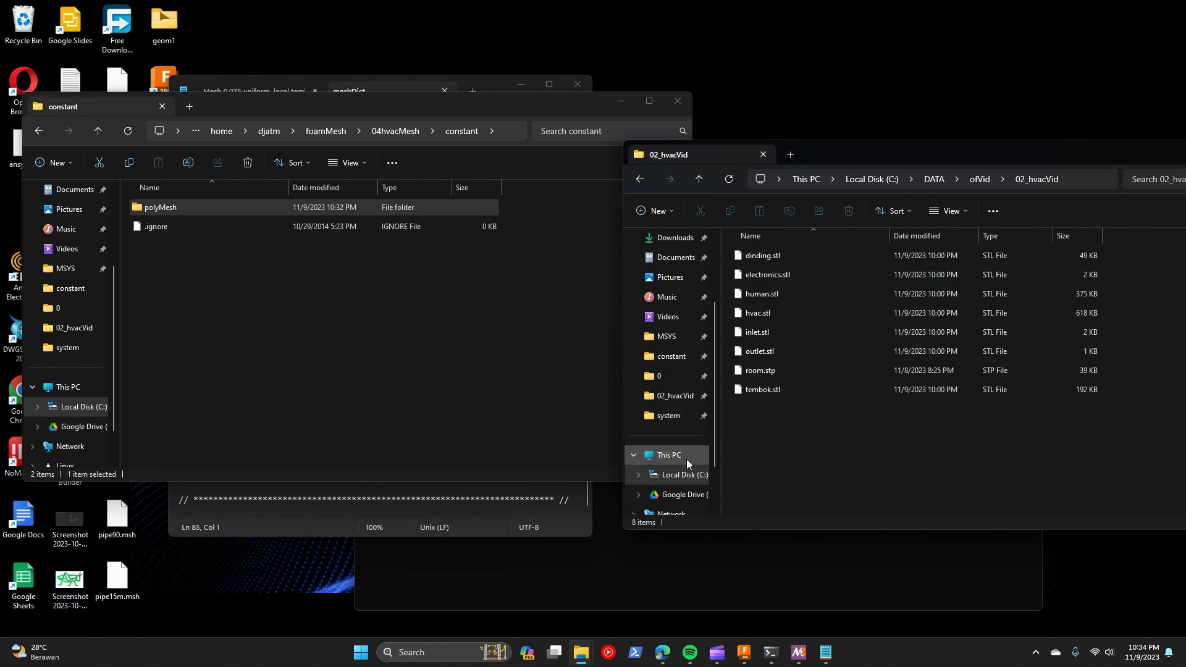
# Step: In the File Explorer window showing 02_hvacVid, go to the lib folder of the Ubuntu-18.04 Linux system
pyautogui.scroll(-2, 687, 470)
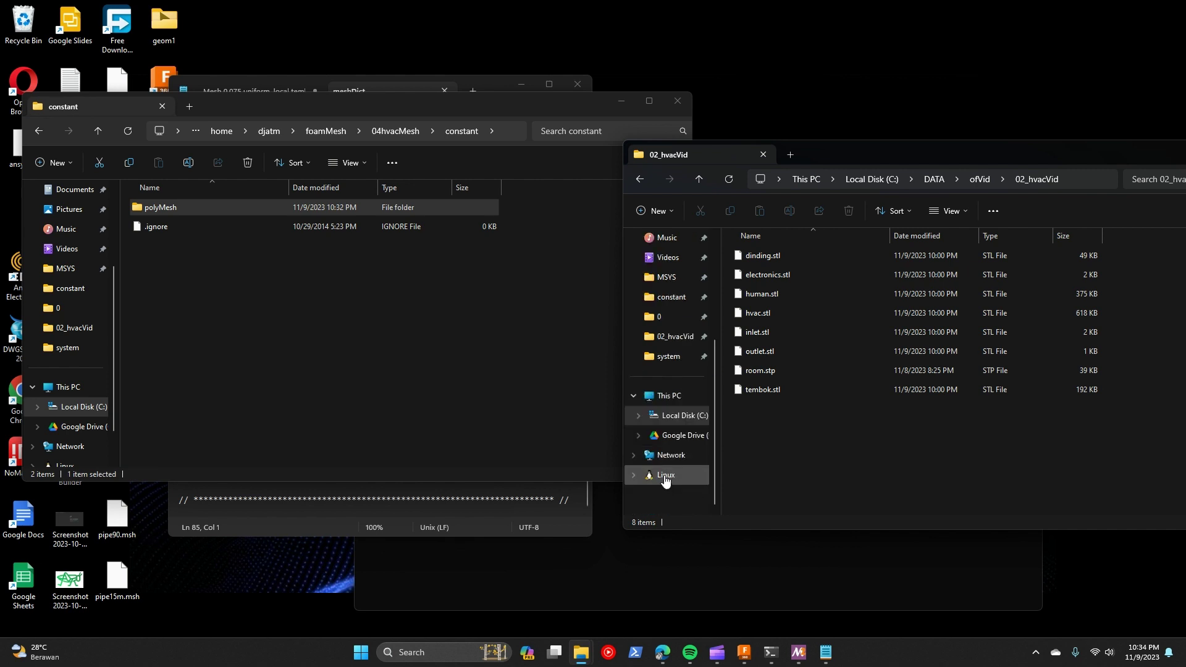
pyautogui.click(665, 475)
pyautogui.doubleClick(939, 258)
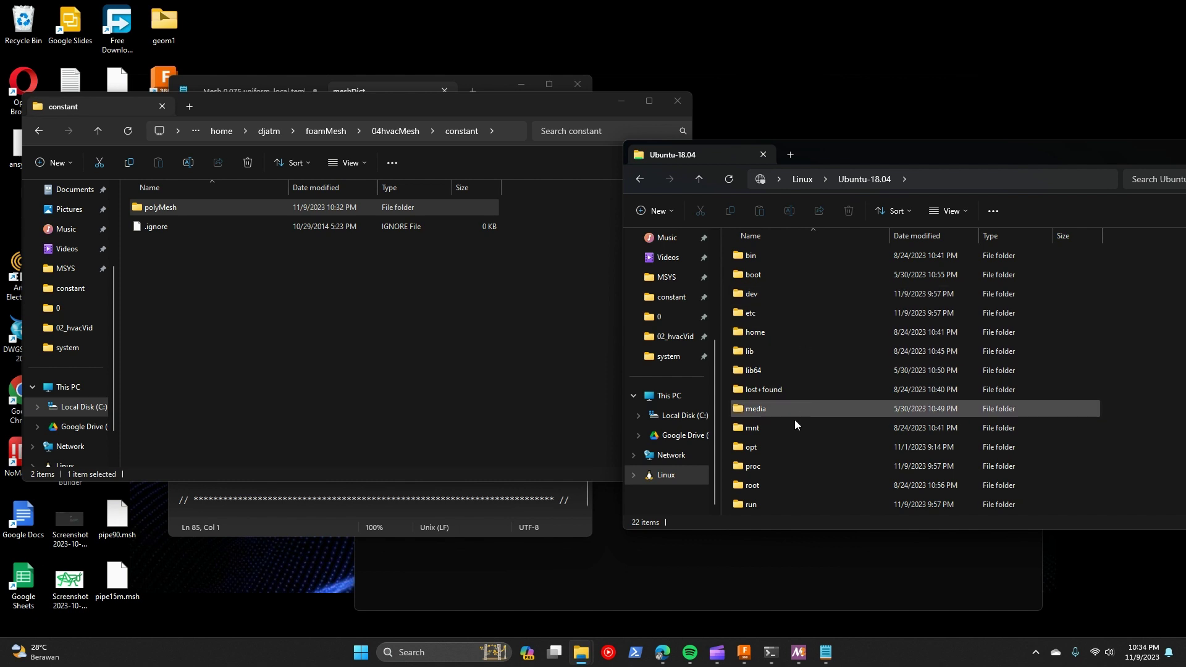
pyautogui.doubleClick(769, 358)
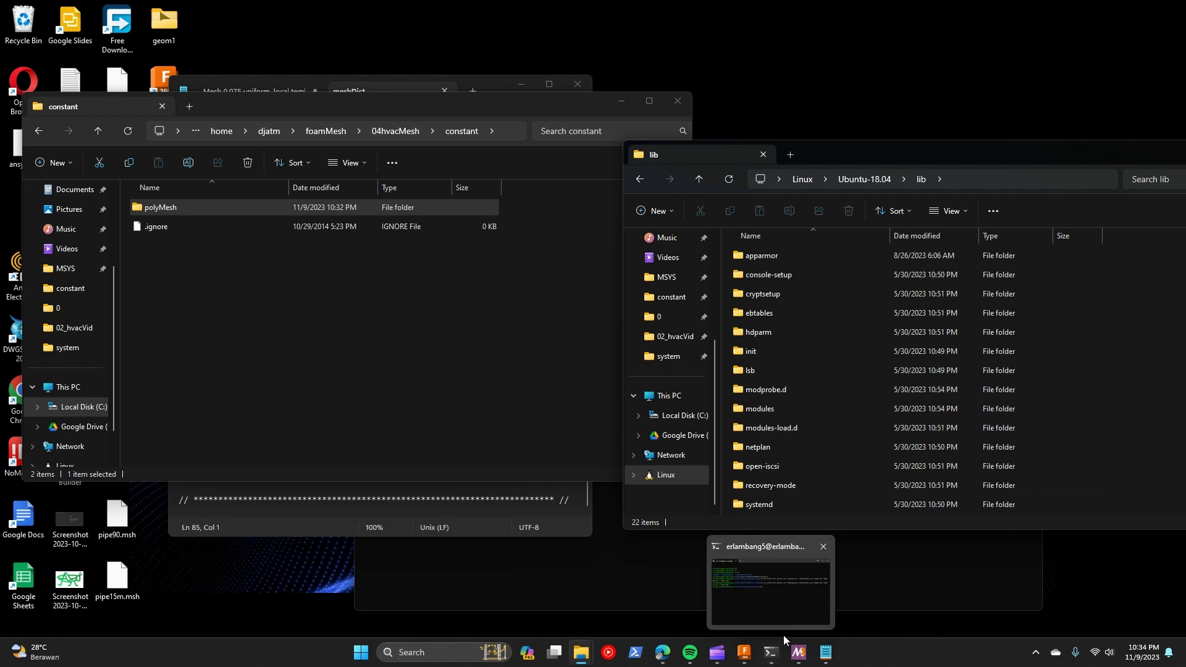
# Step: Switch to the Ubuntu terminal, run of2306, list the 02_hvacVid files with ls and minimize the terminal
pyautogui.click(777, 654)
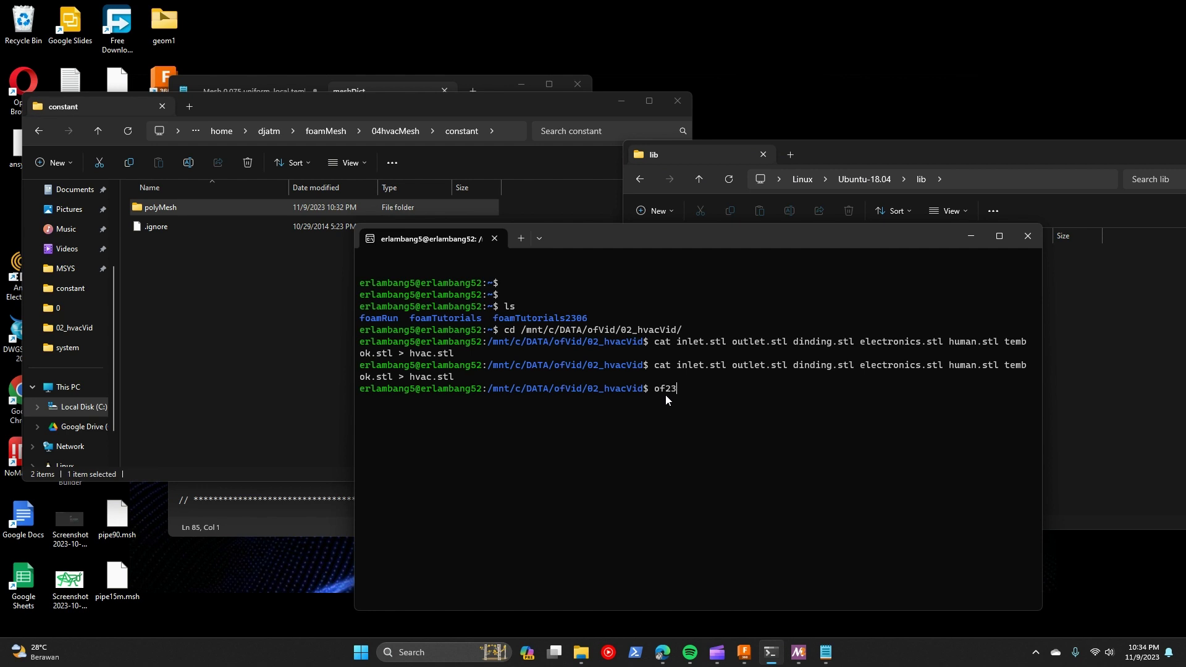
pyautogui.write('of2306')
pyautogui.press('Return')
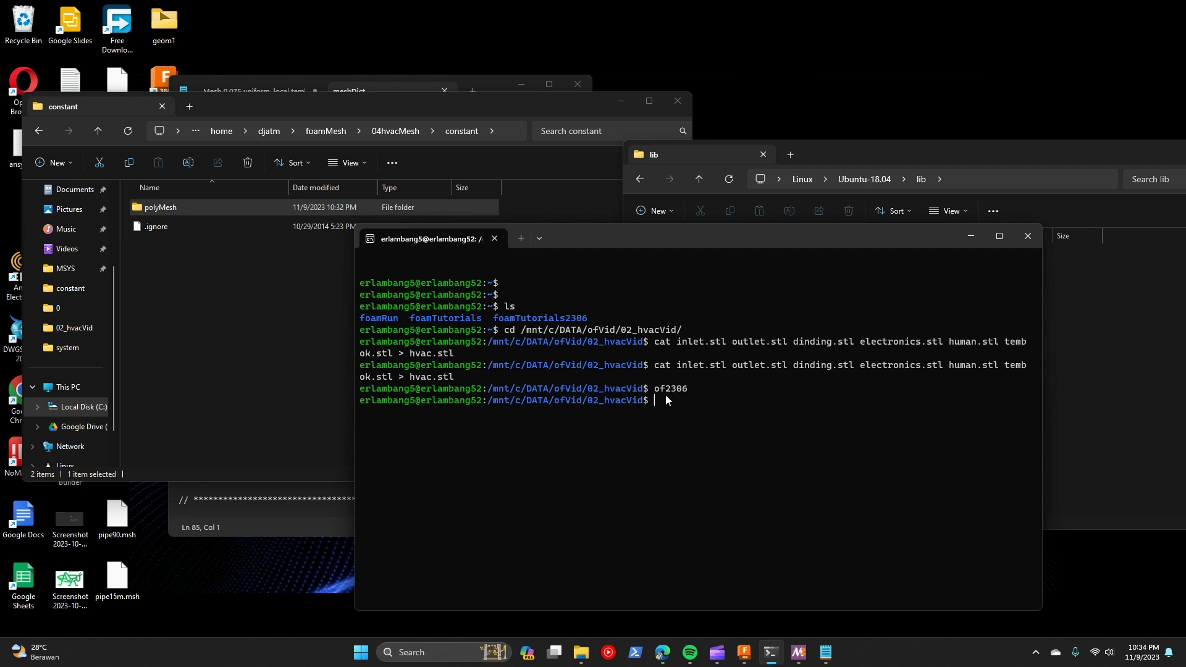
pyautogui.write('ls')
pyautogui.press('Return')
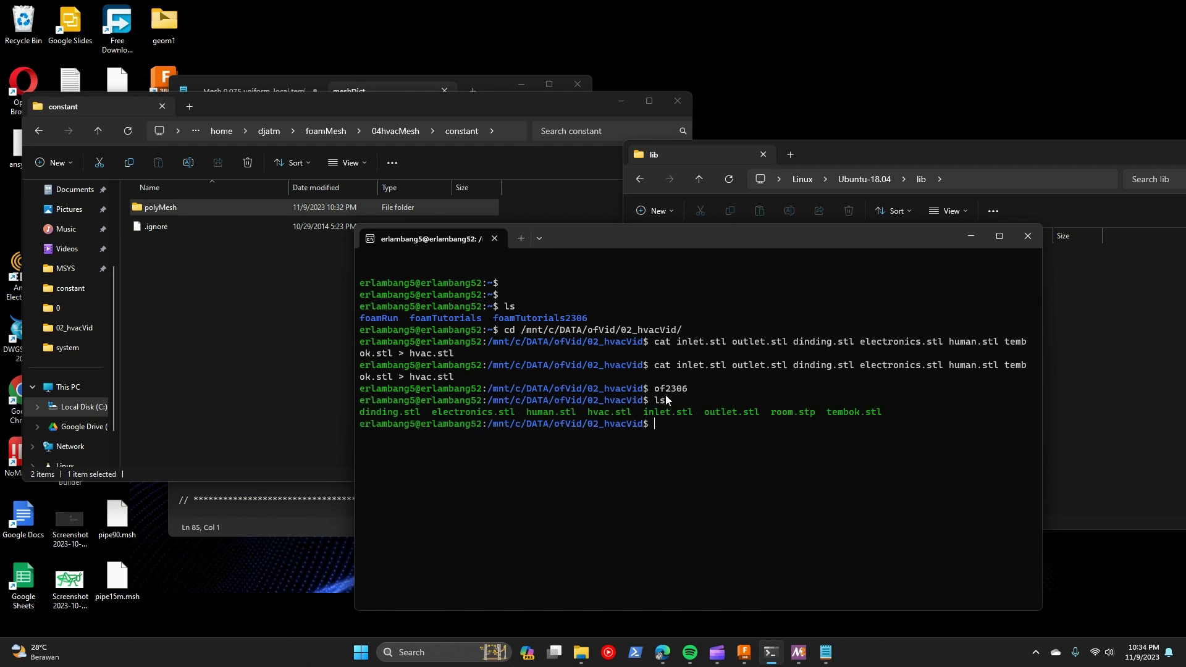
pyautogui.click(971, 236)
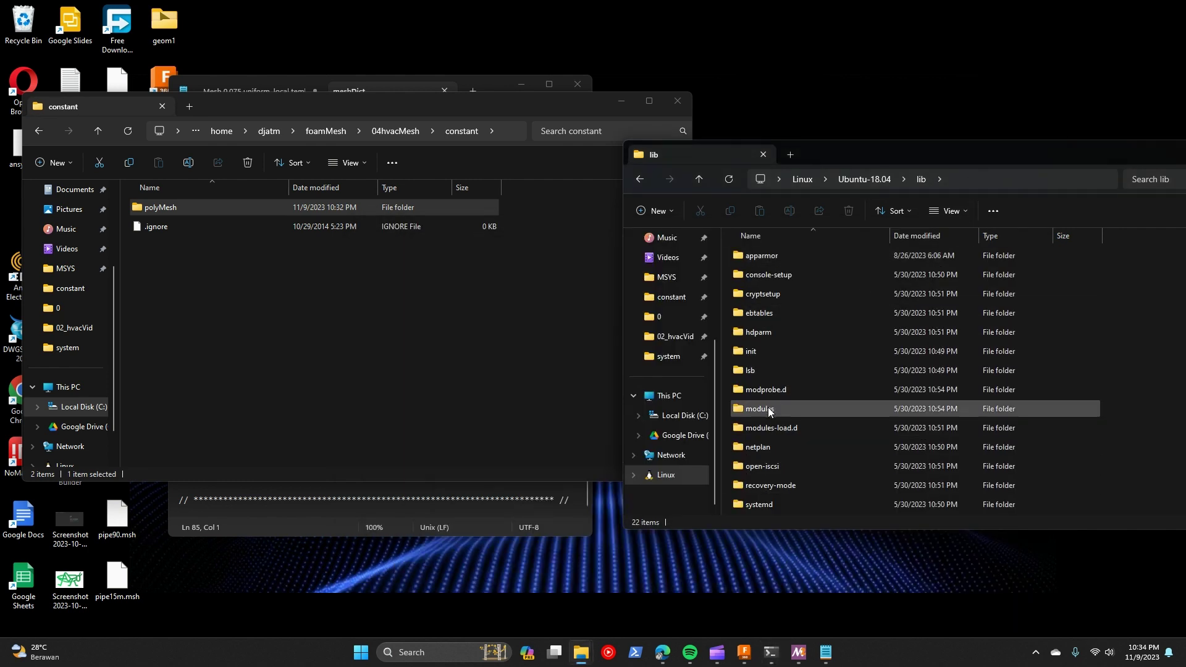
# Step: Look through the lib folder's contents and go back up to the Ubuntu-18.04 root folder
pyautogui.scroll(-3, 766, 364)
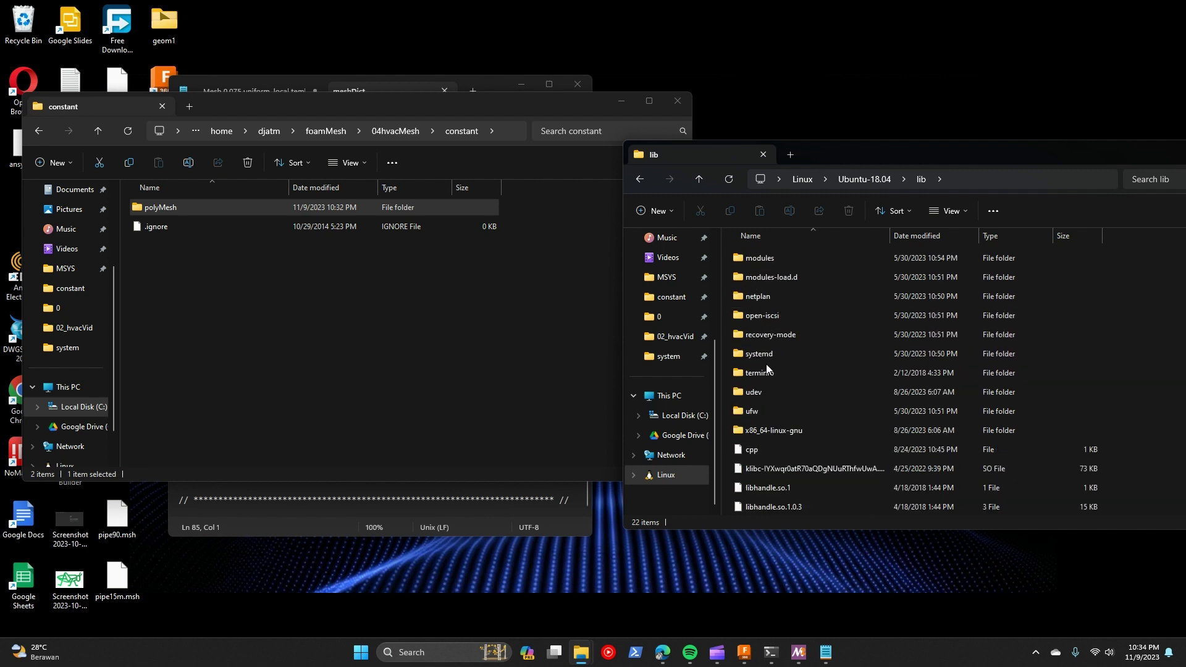
pyautogui.scroll(3, 768, 384)
pyautogui.click(766, 313)
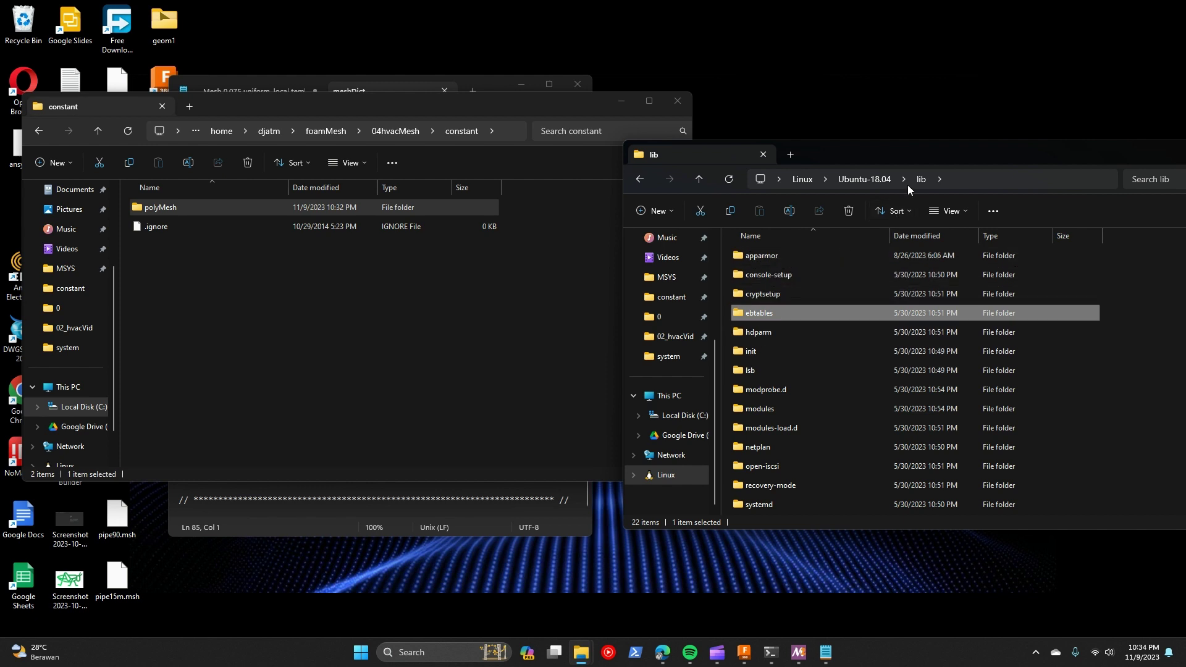
pyautogui.click(870, 179)
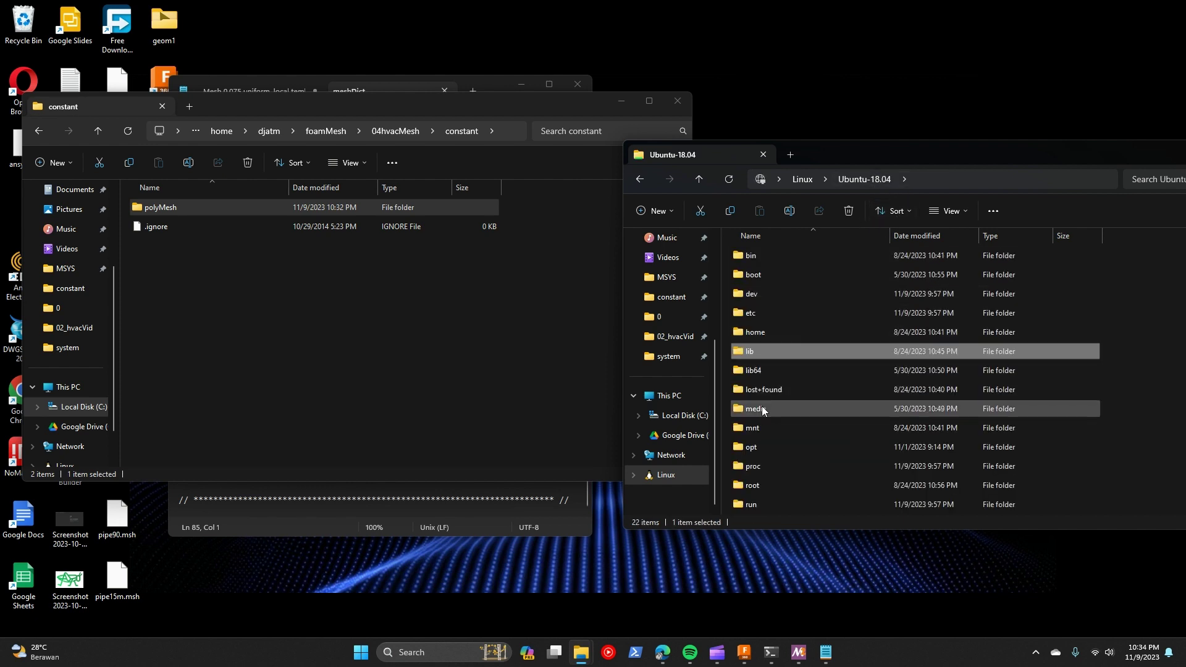
# Step: Open the OpenFOAM tutorials folder at usr/lib/openfoam/openfoam2306/tutorials
pyautogui.scroll(-3, 759, 457)
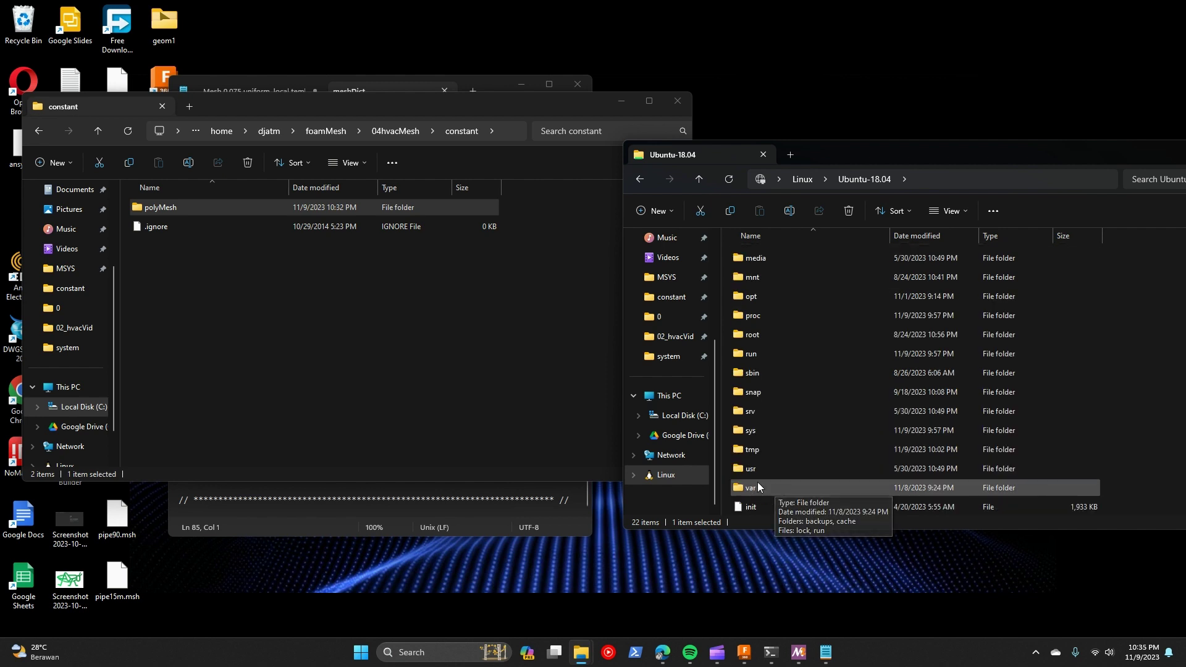
pyautogui.doubleClick(759, 468)
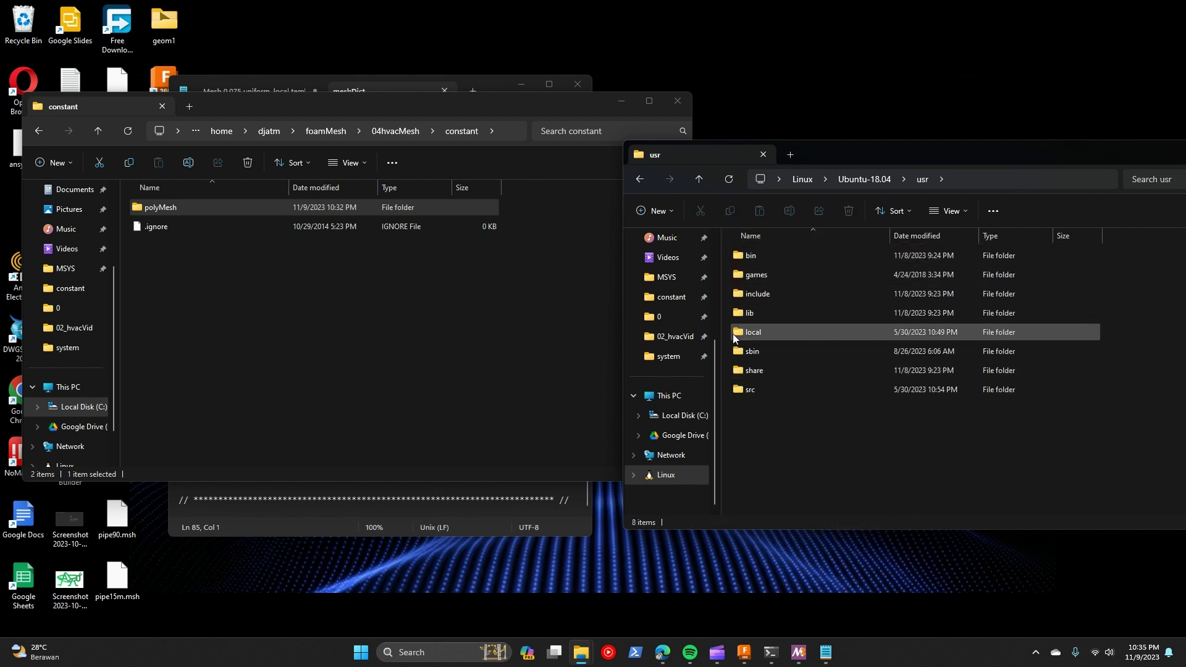
pyautogui.doubleClick(758, 314)
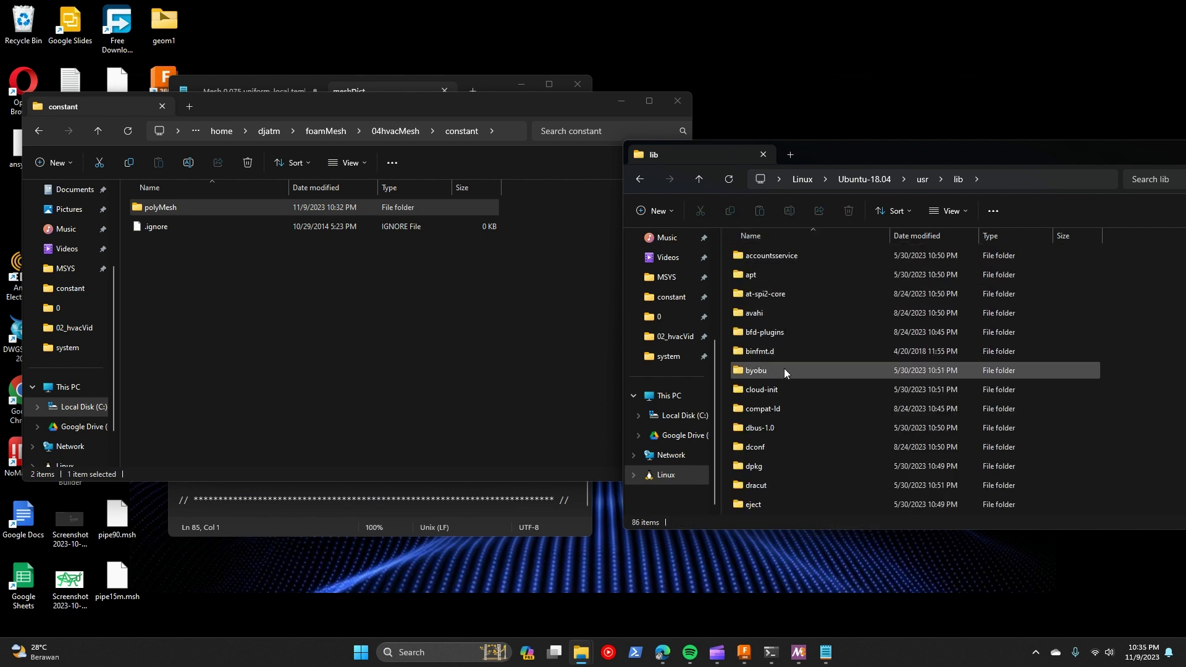
pyautogui.write('o')
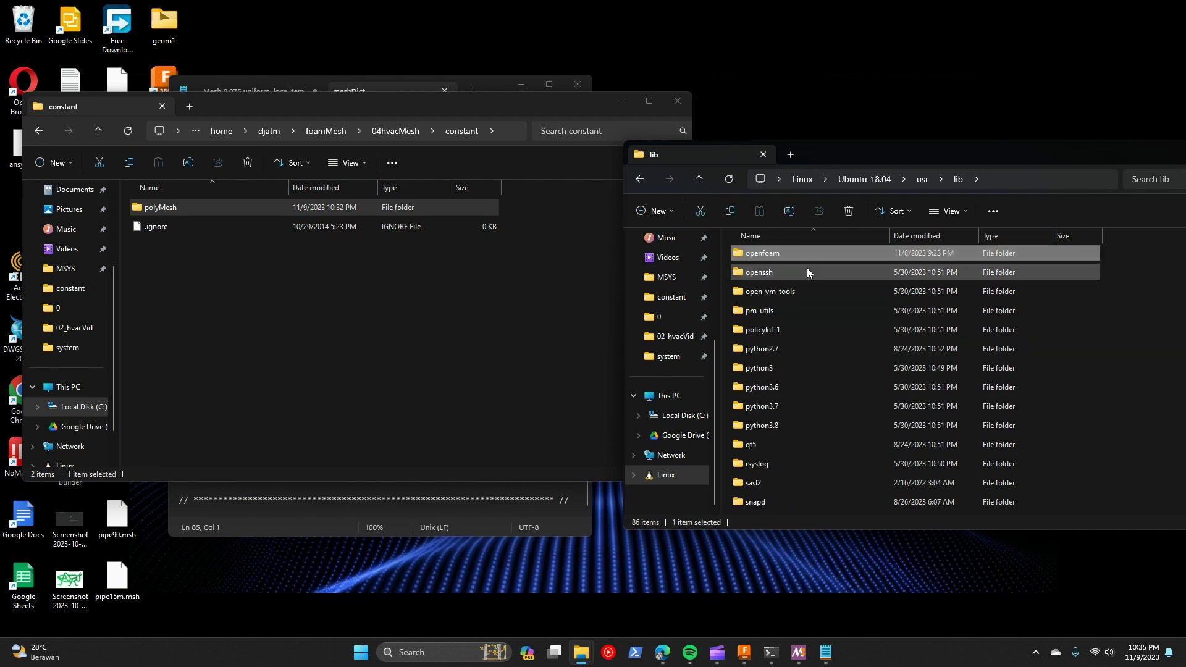
pyautogui.doubleClick(795, 252)
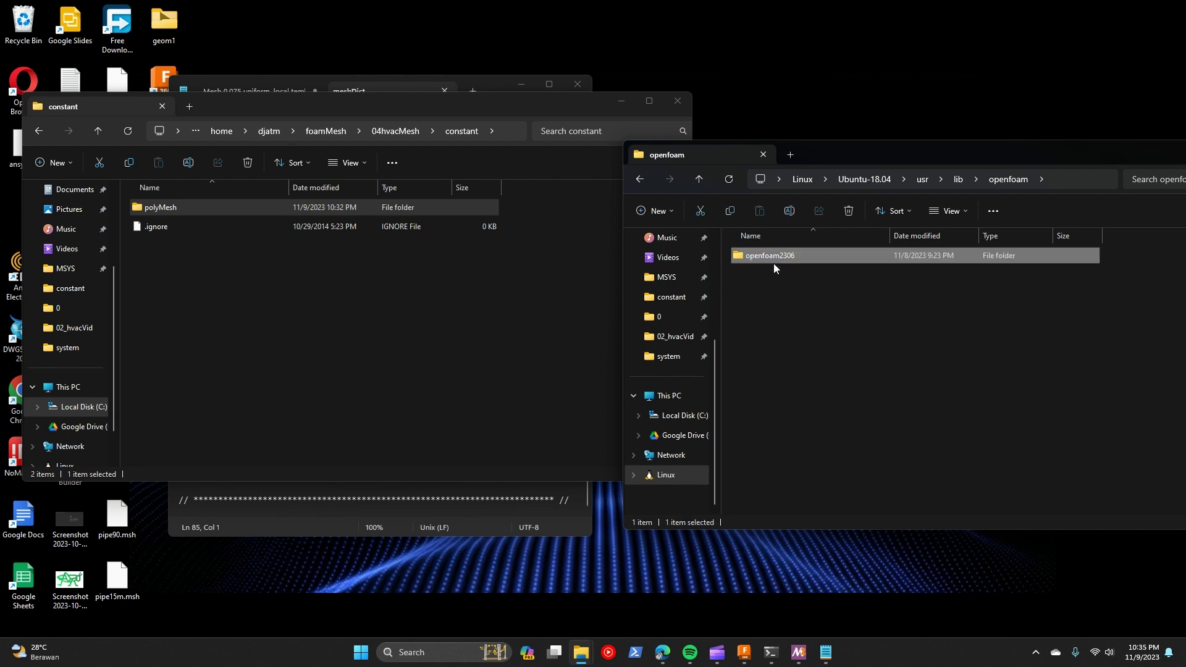
pyautogui.doubleClick(777, 256)
pyautogui.doubleClick(762, 374)
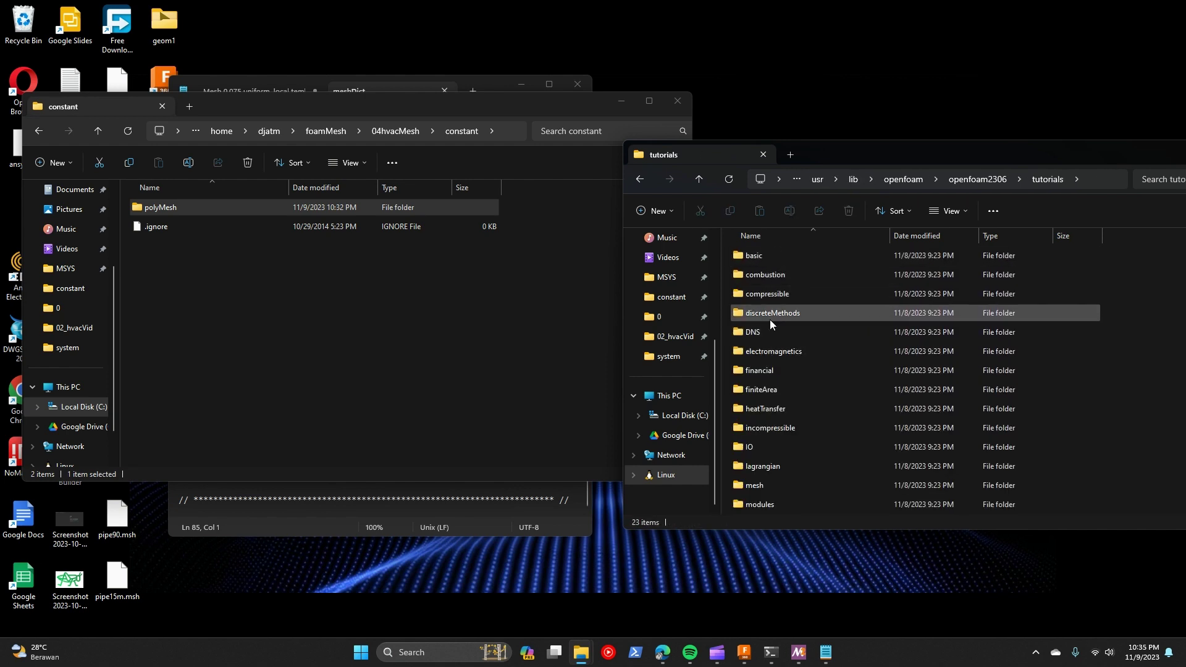
# Step: Open the heatTransfer/buoyantSimpleFoam/comfortHotRoom tutorial and copy its 0.orig, constant and system folders
pyautogui.doubleClick(777, 412)
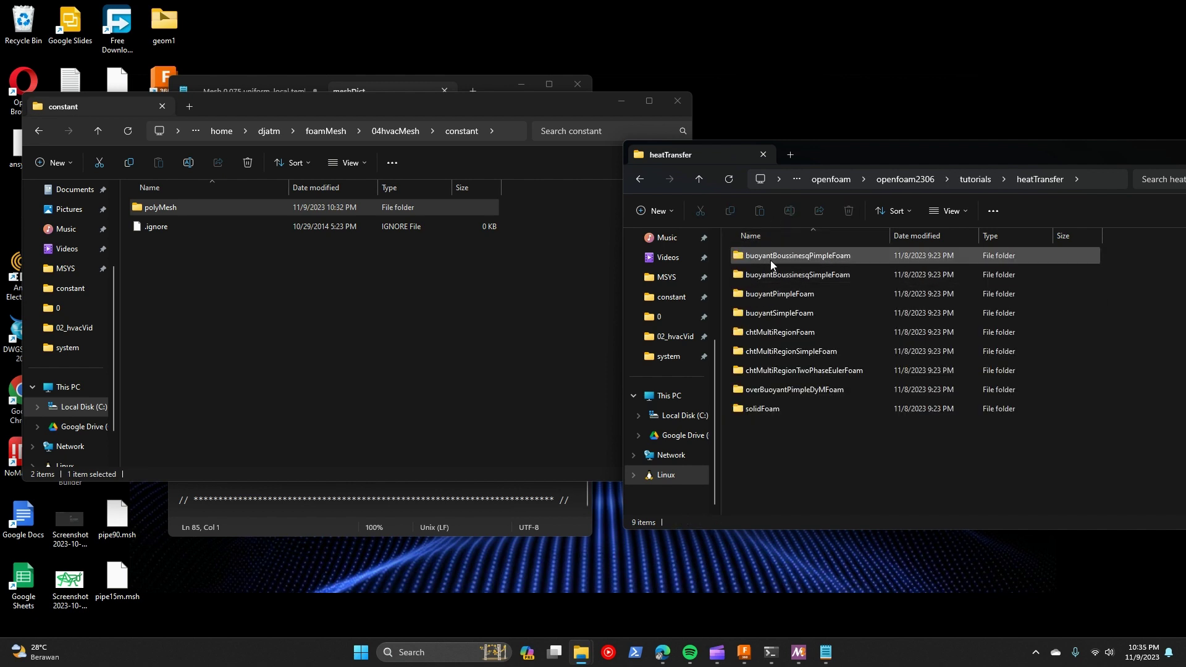
pyautogui.doubleClick(796, 314)
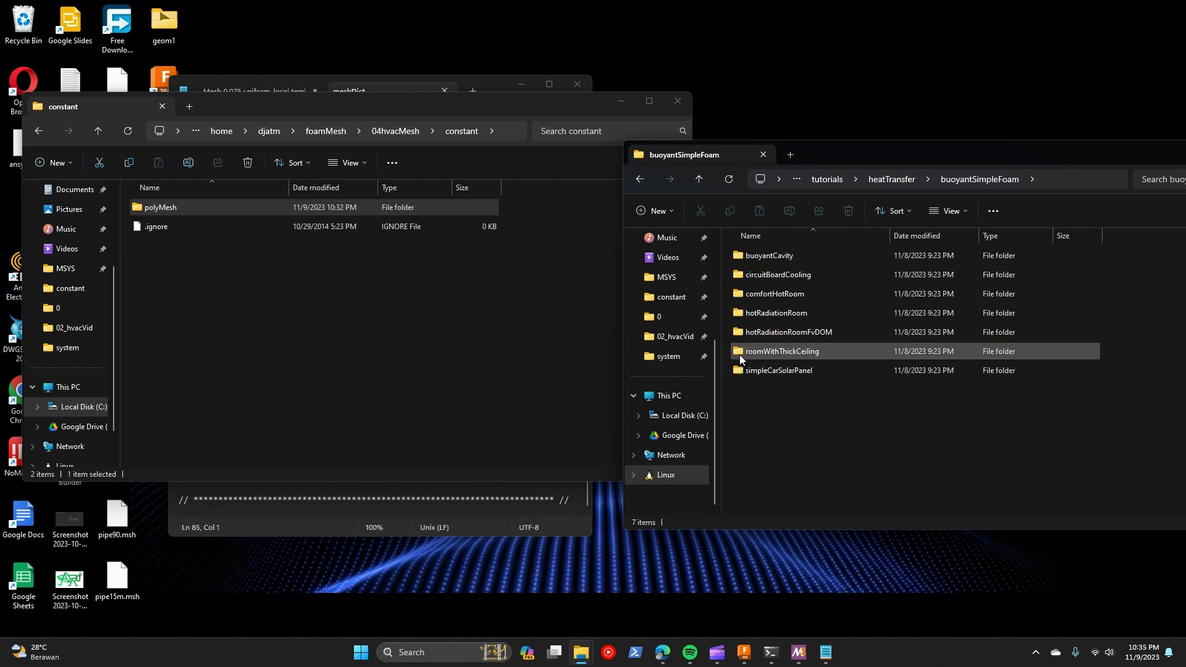
pyautogui.doubleClick(795, 299)
pyautogui.click(762, 263)
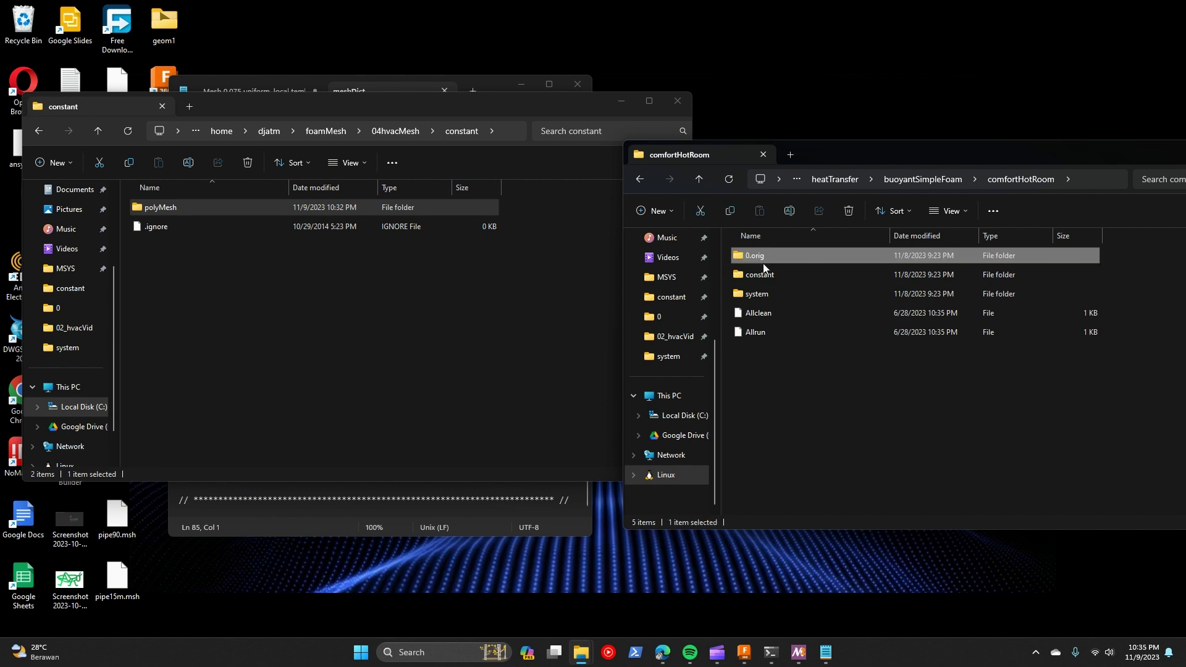
pyautogui.keyDown('shift'); pyautogui.click(761, 289); pyautogui.keyUp('shift')
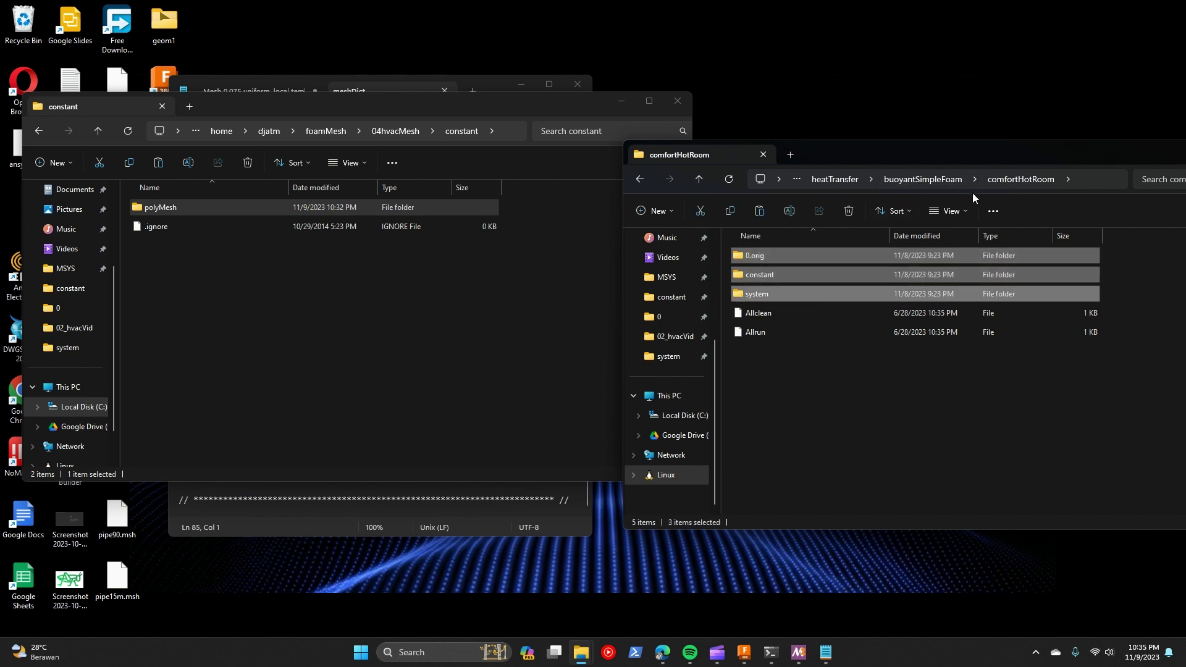
# Step: Go to the 02_hvacVid folder and paste the copied tutorial folders there
pyautogui.click(828, 177)
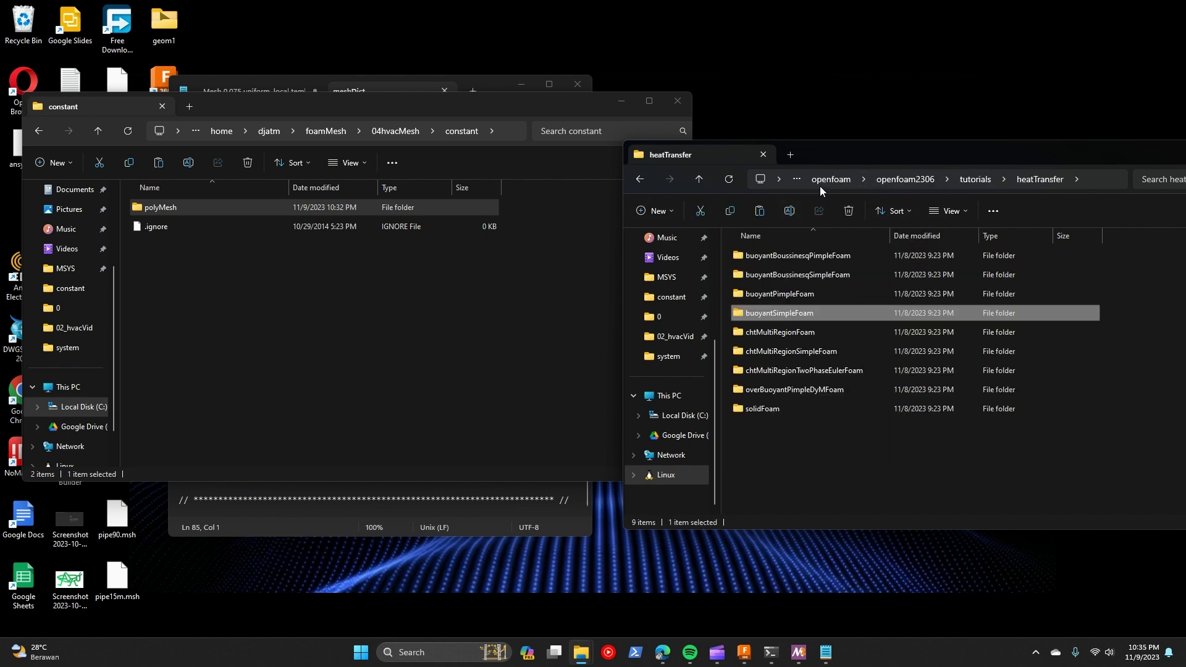
pyautogui.click(674, 336)
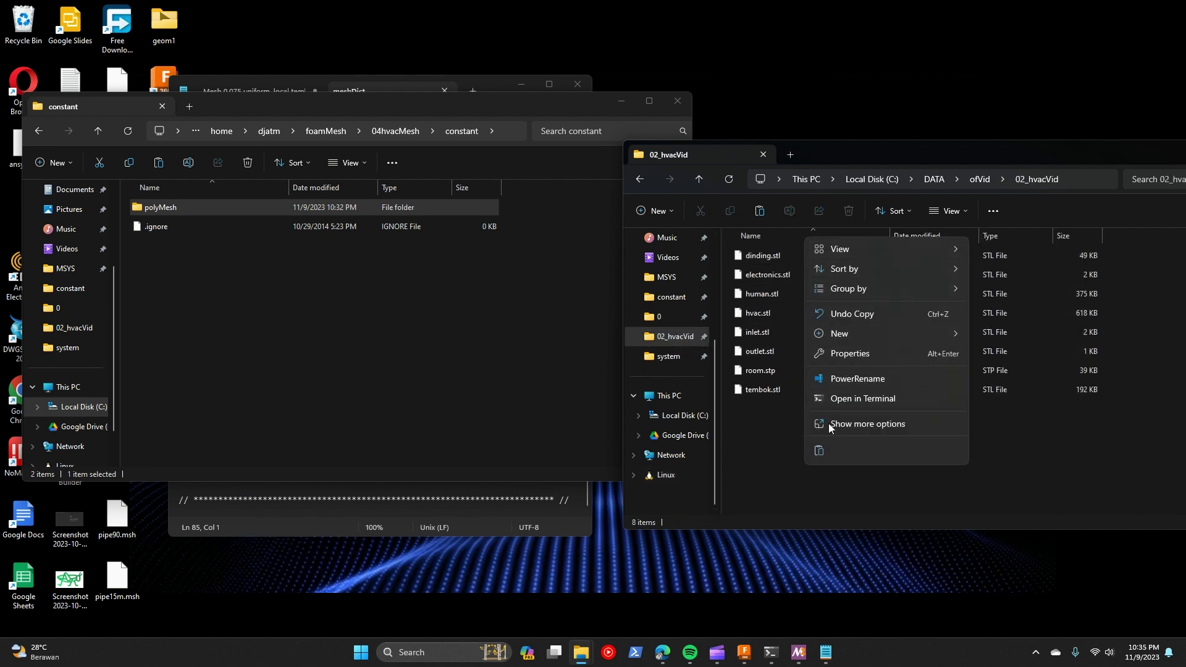
pyautogui.click(819, 451)
pyautogui.click(775, 478)
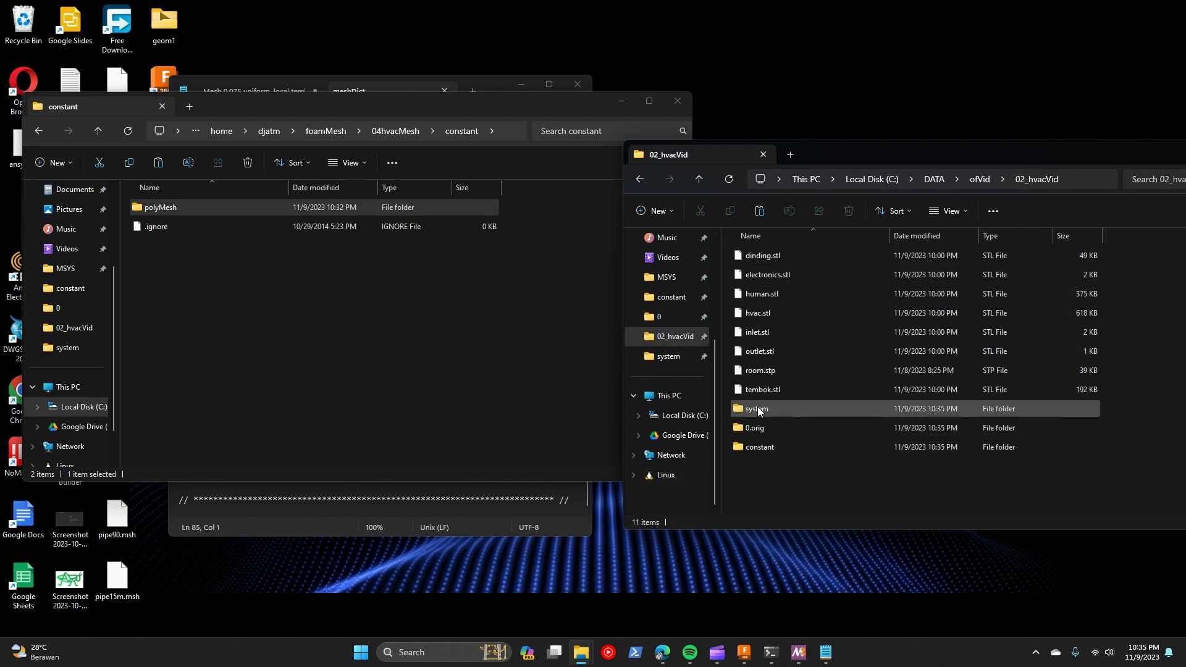
# Step: Copy the polyMesh folder from 04hvacMesh/constant into the constant folder of 02_hvacVid
pyautogui.doubleClick(759, 447)
pyautogui.click(459, 347)
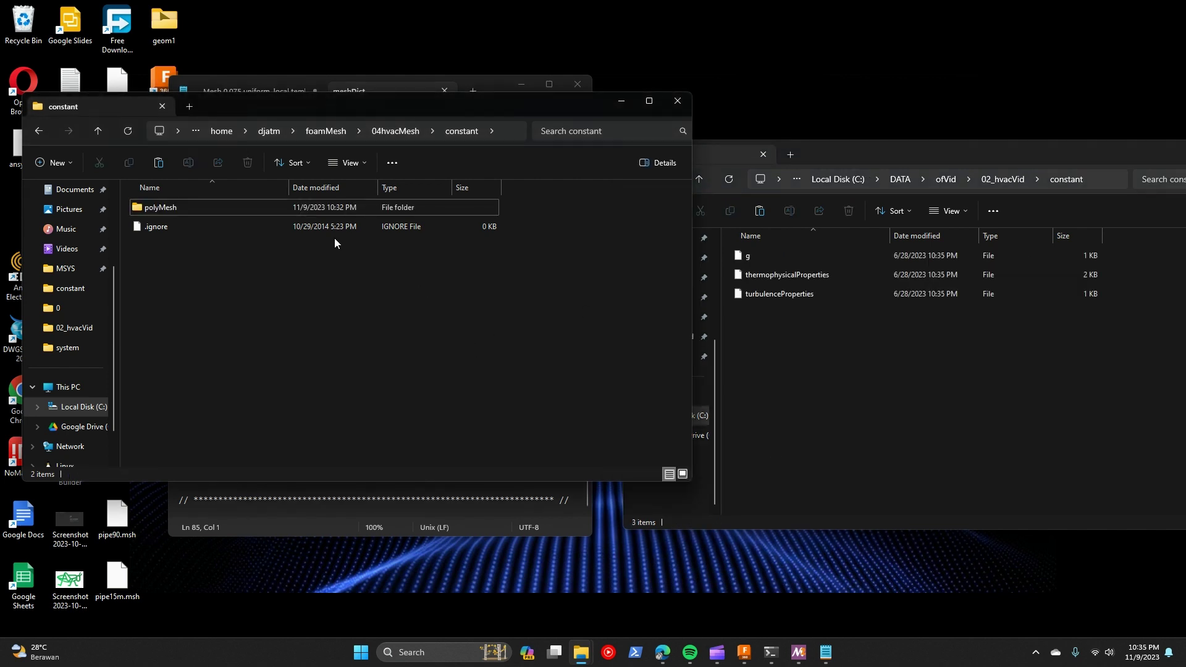
pyautogui.moveTo(198, 210); pyautogui.dragTo(843, 400)
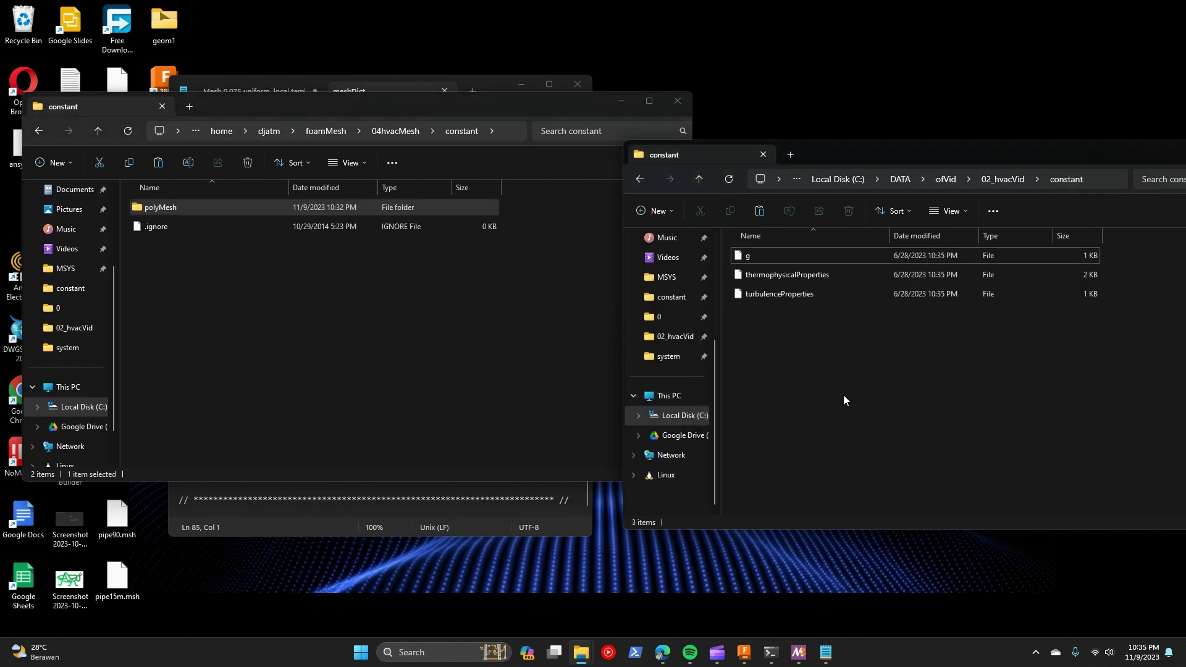
# Step: Delete the DR, PMV and PPD files from the 0.orig folder of 02_hvacVid
pyautogui.click(1008, 183)
pyautogui.doubleClick(766, 255)
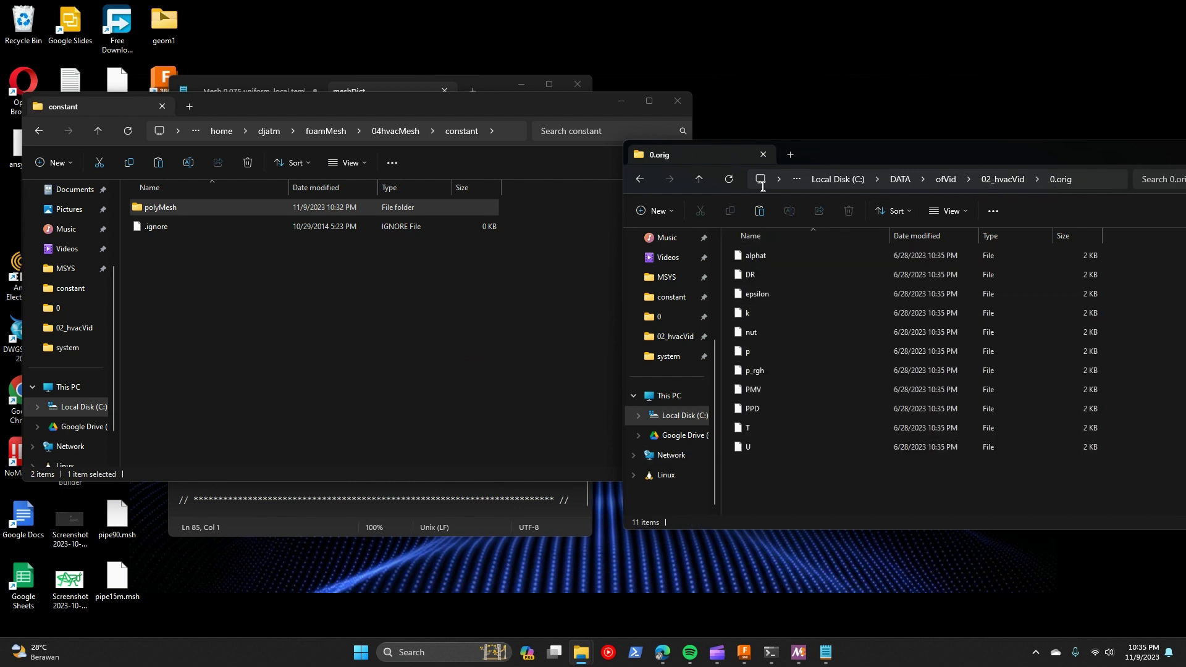
pyautogui.click(772, 390)
pyautogui.keyDown('shift'); pyautogui.click(765, 407); pyautogui.keyUp('shift')
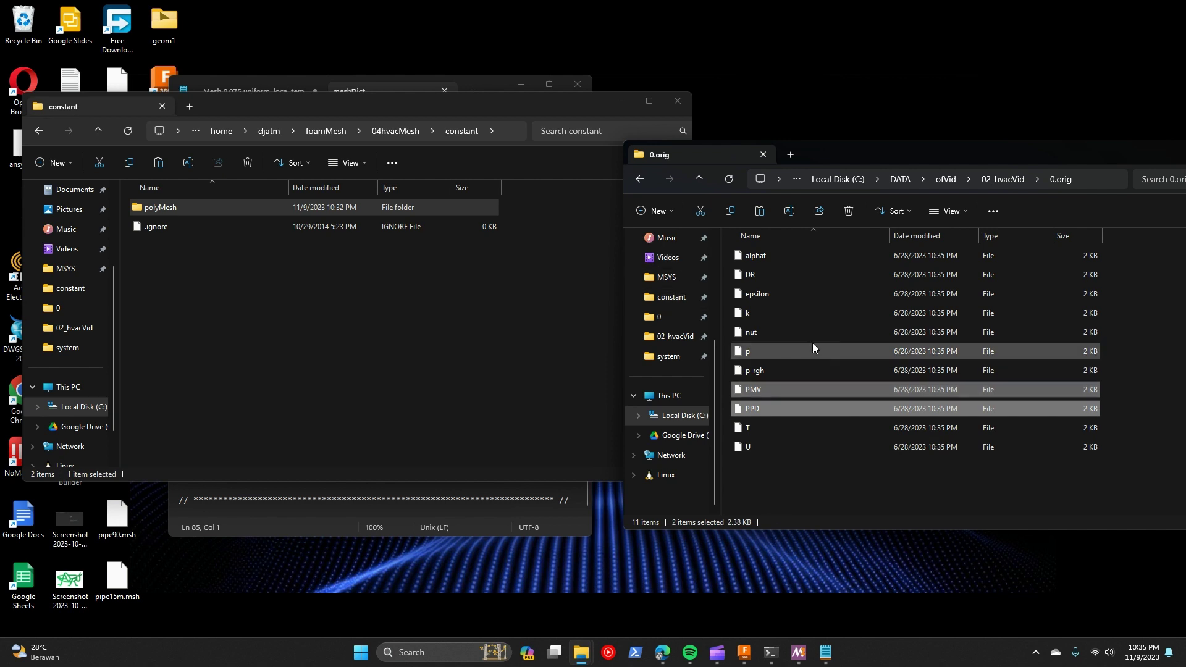
pyautogui.keyDown('ctrl'); pyautogui.click(772, 273); pyautogui.keyUp('ctrl')
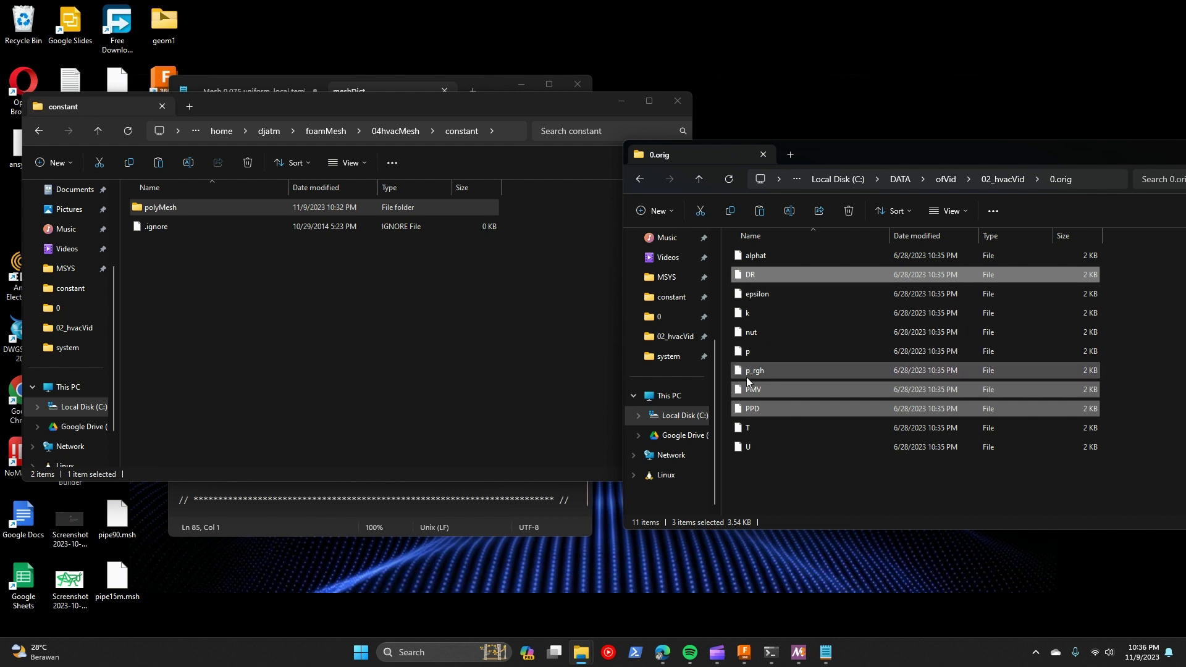
pyautogui.click(782, 276)
pyautogui.keyDown('ctrl'); pyautogui.click(774, 389); pyautogui.keyUp('ctrl')
pyautogui.keyDown('ctrl'); pyautogui.click(803, 409); pyautogui.keyUp('ctrl')
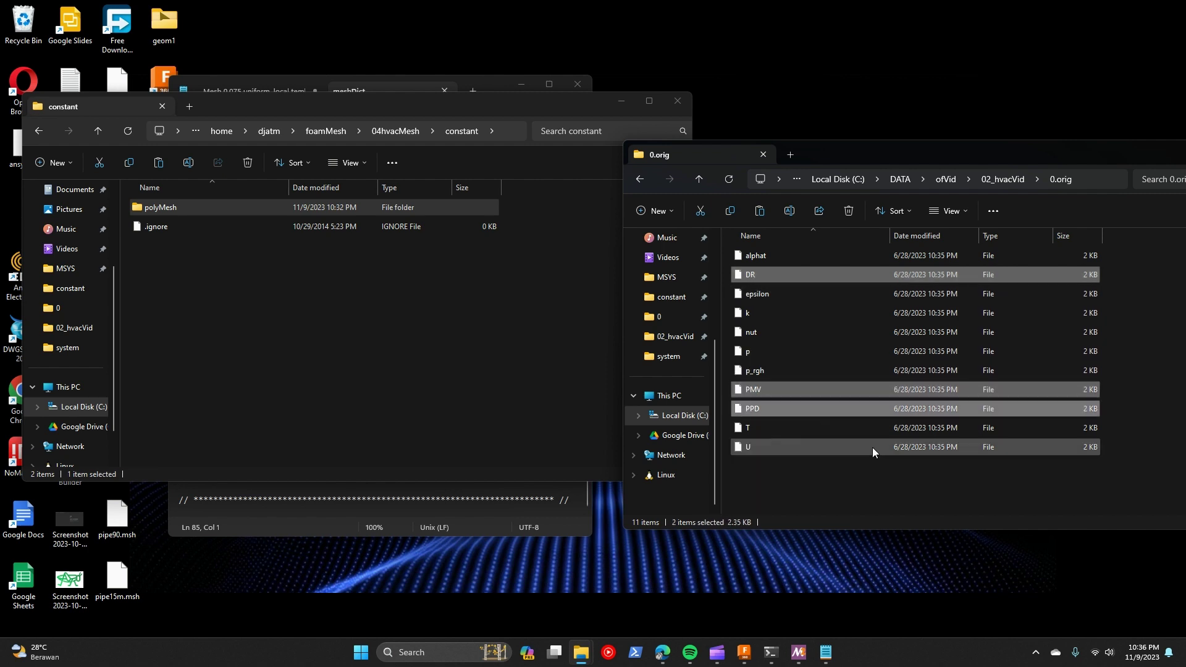
pyautogui.press('Delete')
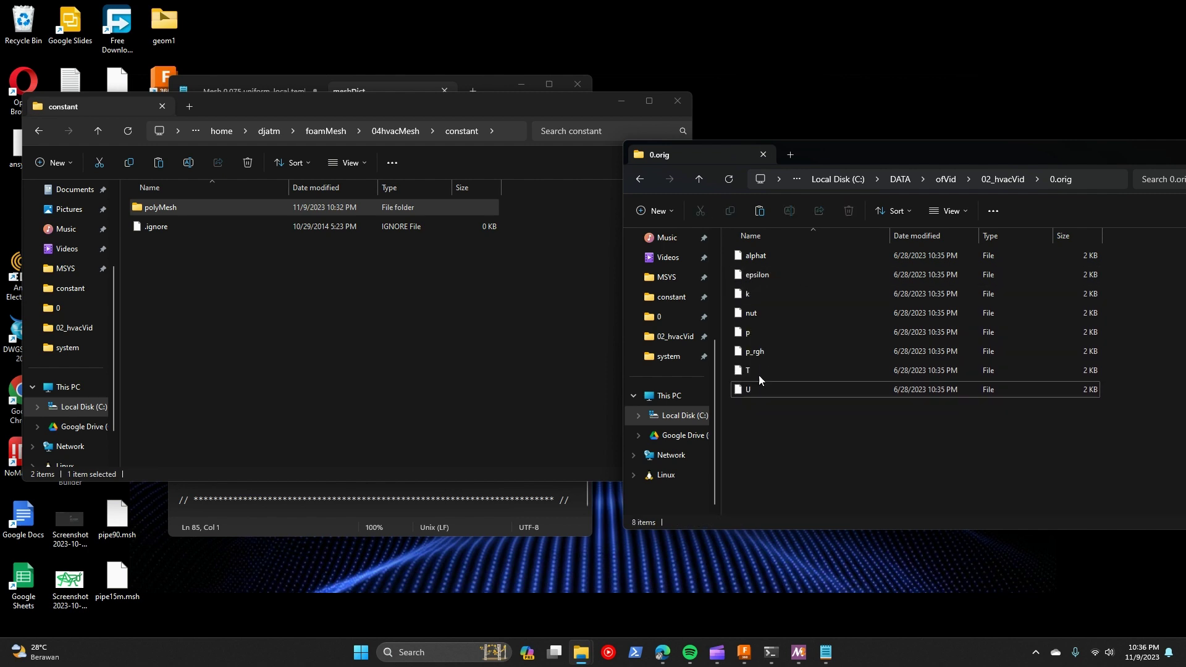
# Step: Check the polyMesh folder inside 02_hvacVid's constant folder and return to 02_hvacVid
pyautogui.click(1002, 180)
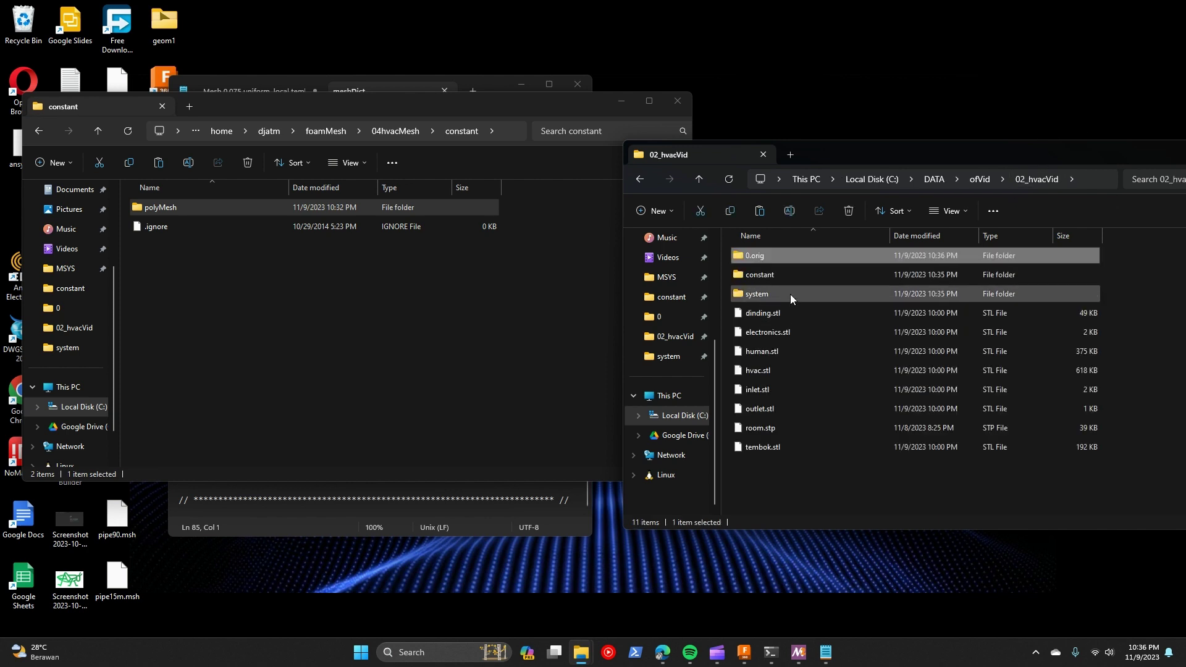
pyautogui.doubleClick(773, 273)
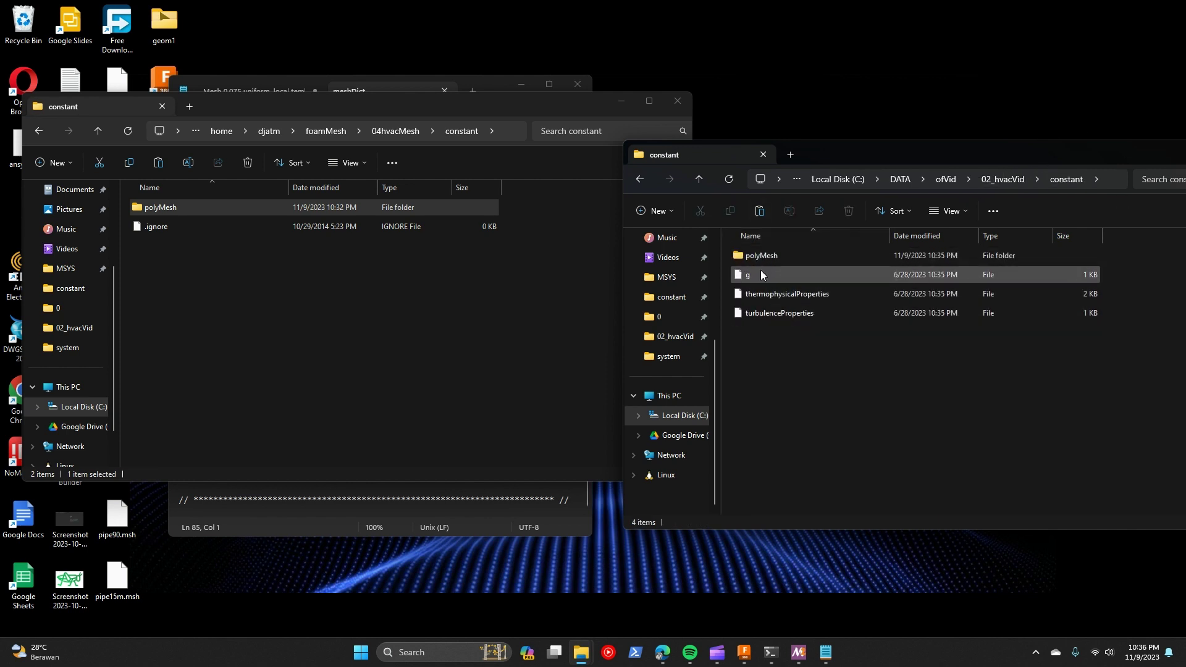
pyautogui.doubleClick(761, 256)
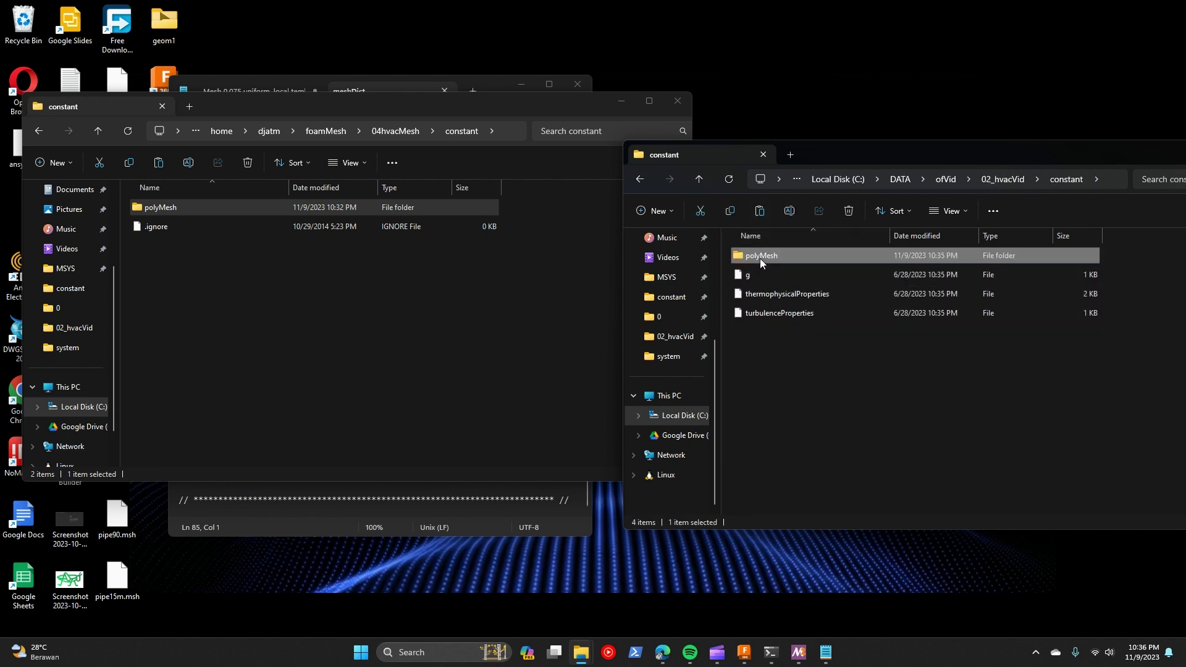
pyautogui.click(639, 180)
pyautogui.click(1003, 179)
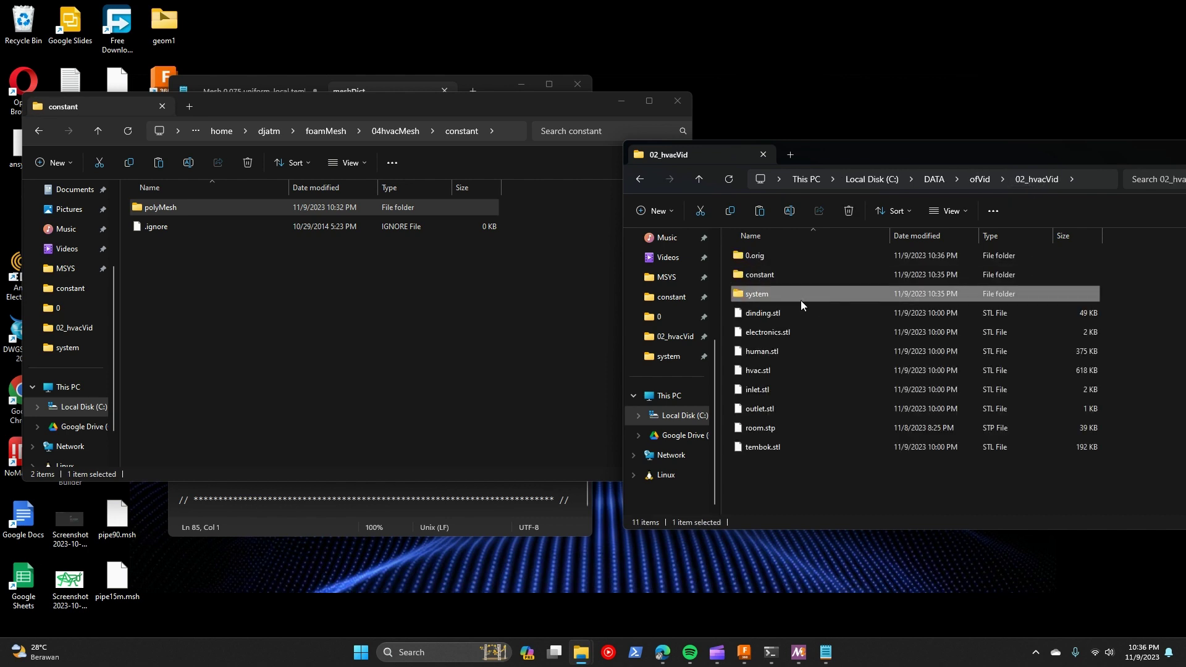
# Step: In the system folder of 02_hvacVid, delete the blockMeshDict, createPatchDict and decomposeParDict files
pyautogui.doubleClick(801, 300)
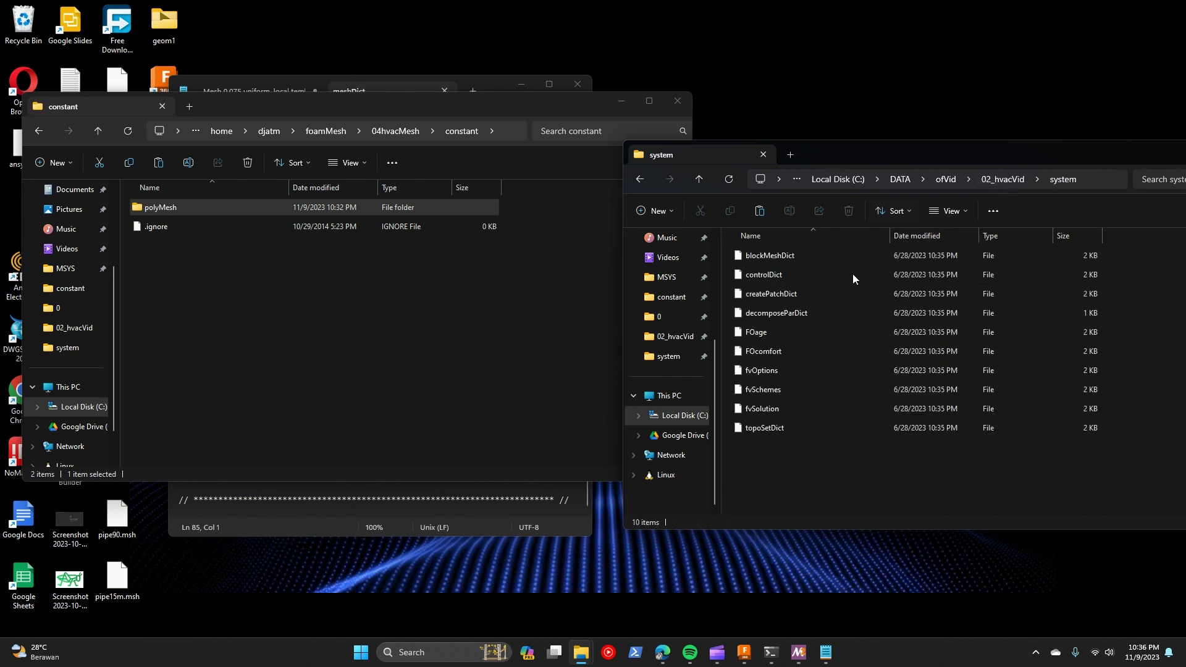
pyautogui.click(777, 257)
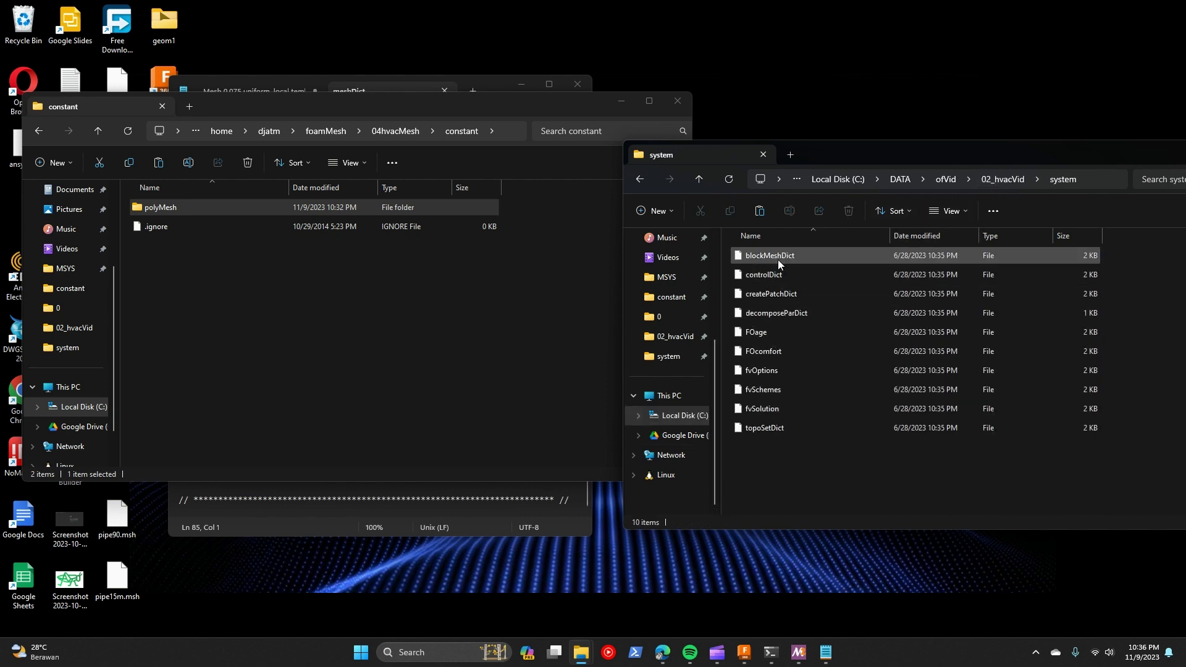
pyautogui.press('Delete')
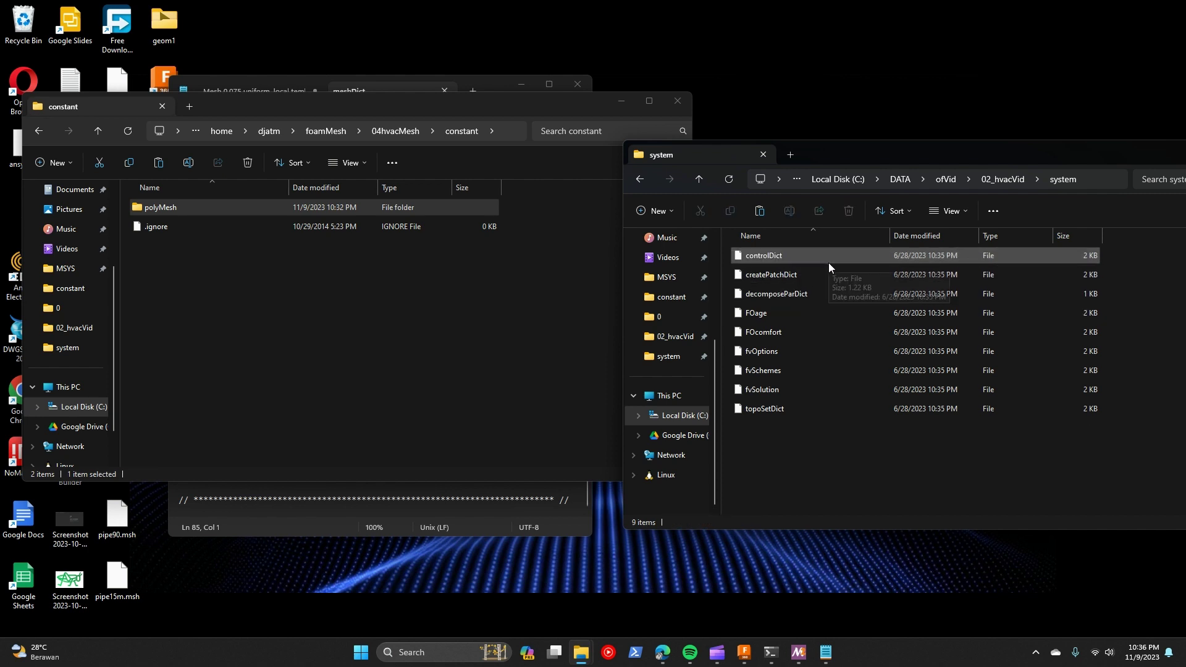
pyautogui.click(773, 272)
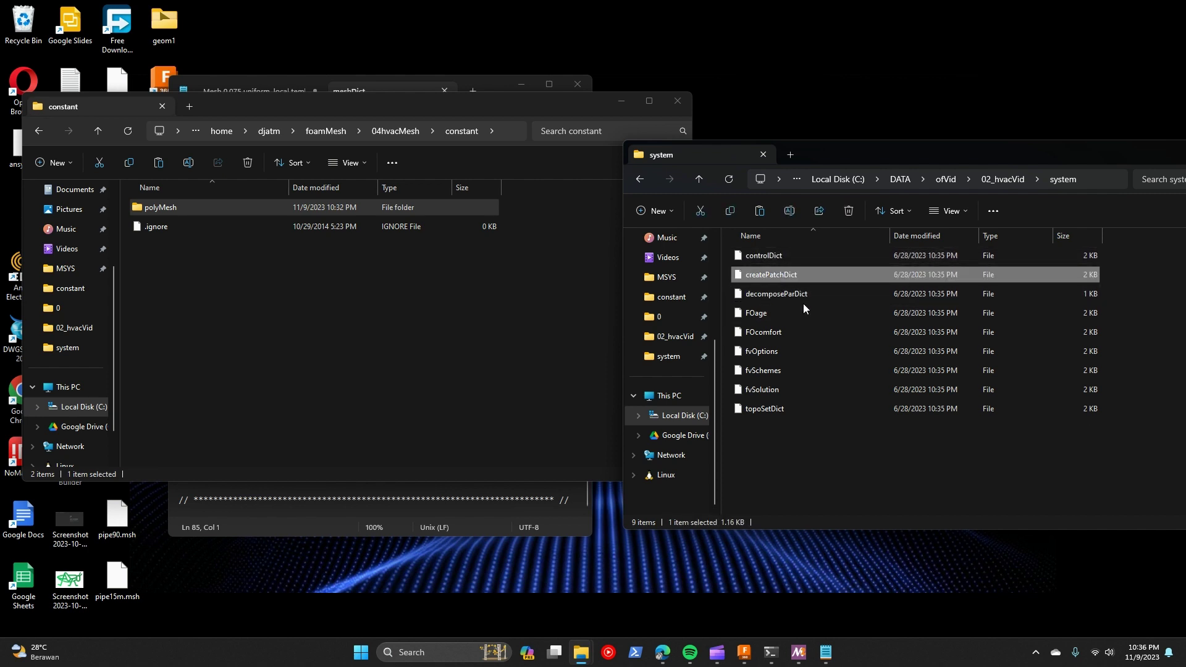
pyautogui.press('Delete')
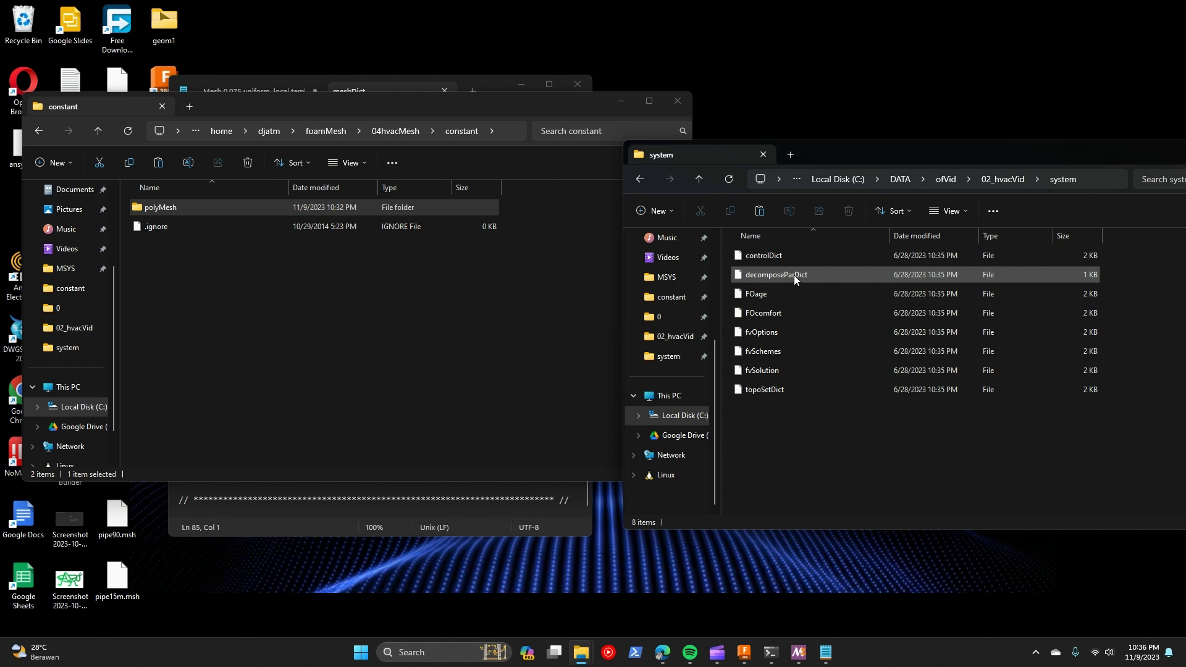
pyautogui.click(795, 275)
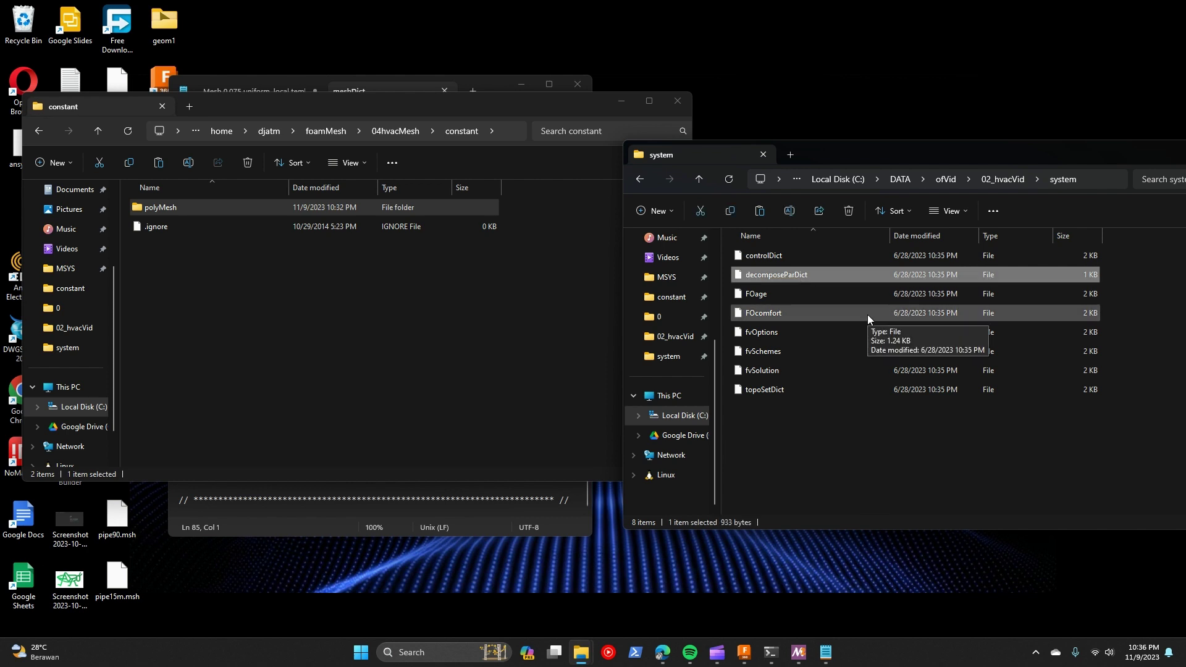
pyautogui.press('Delete')
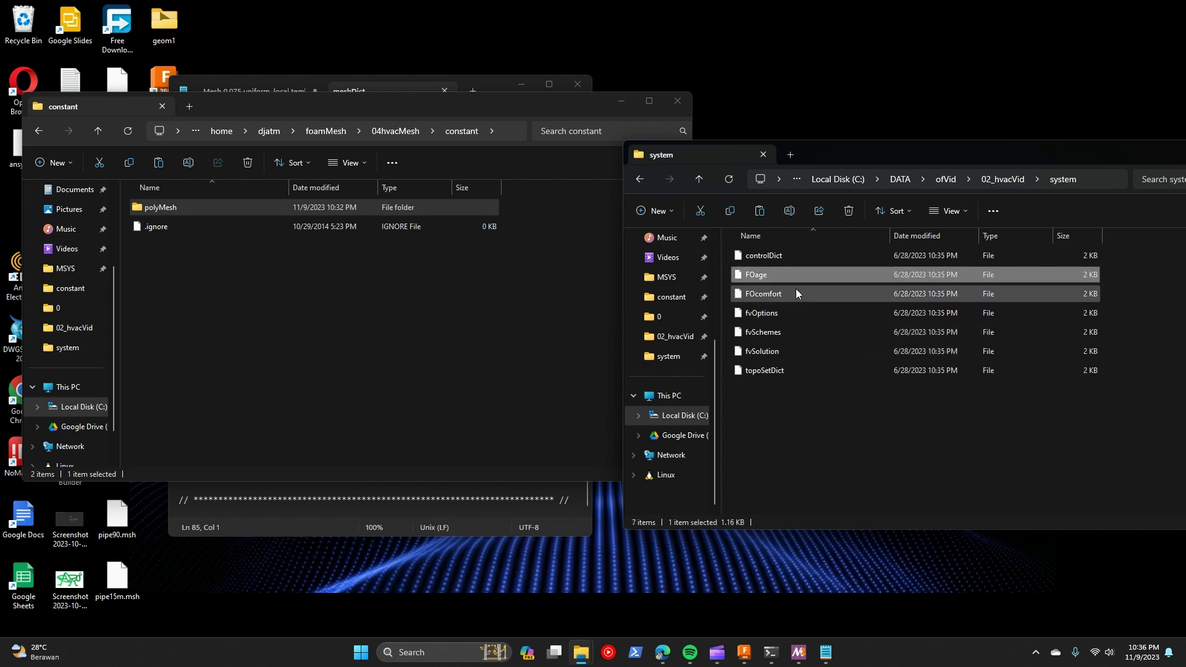
# Step: Delete the FOage, FOcomfort and topoSetDict files from the system folder
pyautogui.keyDown('shift'); pyautogui.click(780, 293); pyautogui.keyUp('shift')
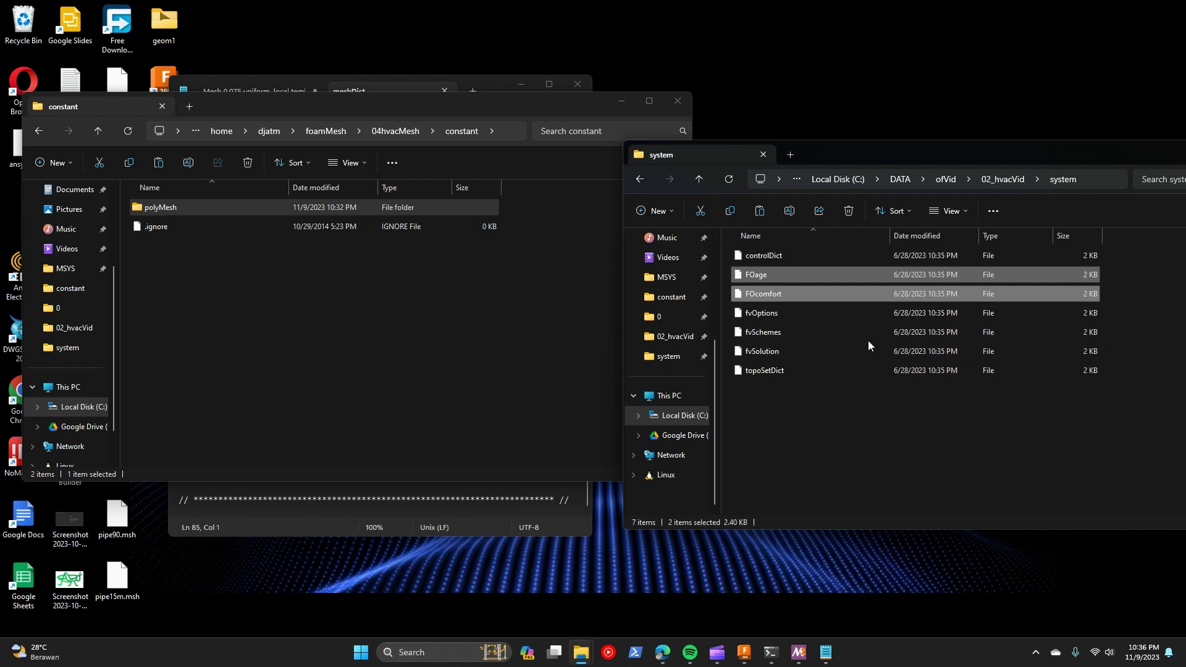
pyautogui.press('Delete')
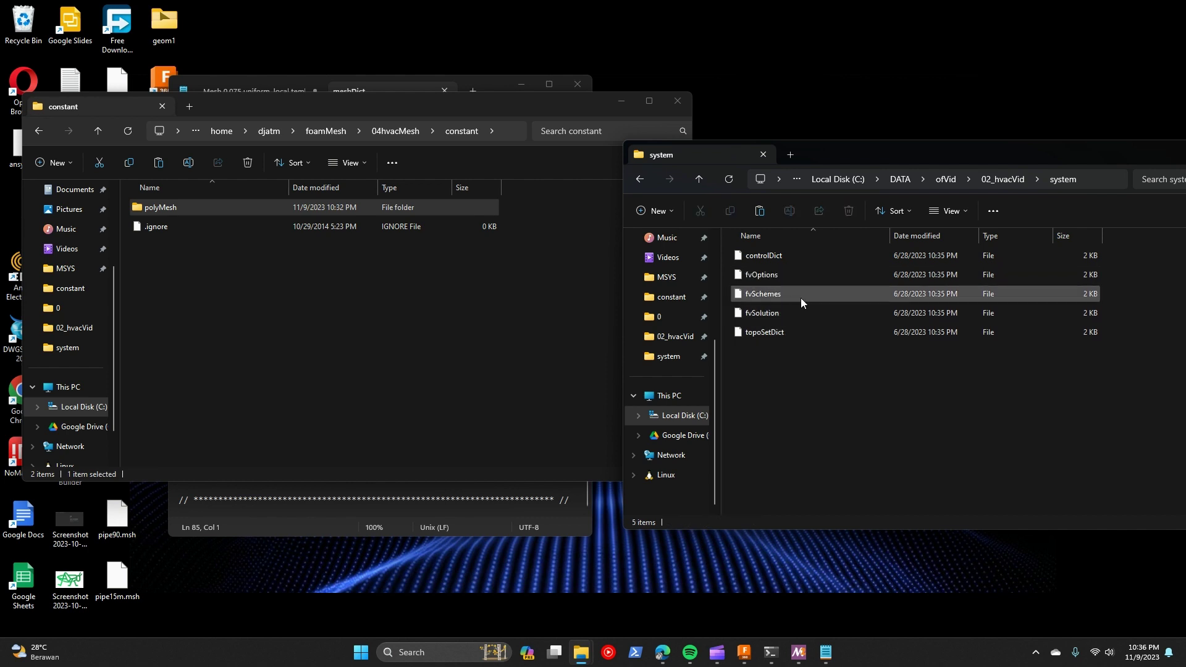
pyautogui.click(775, 280)
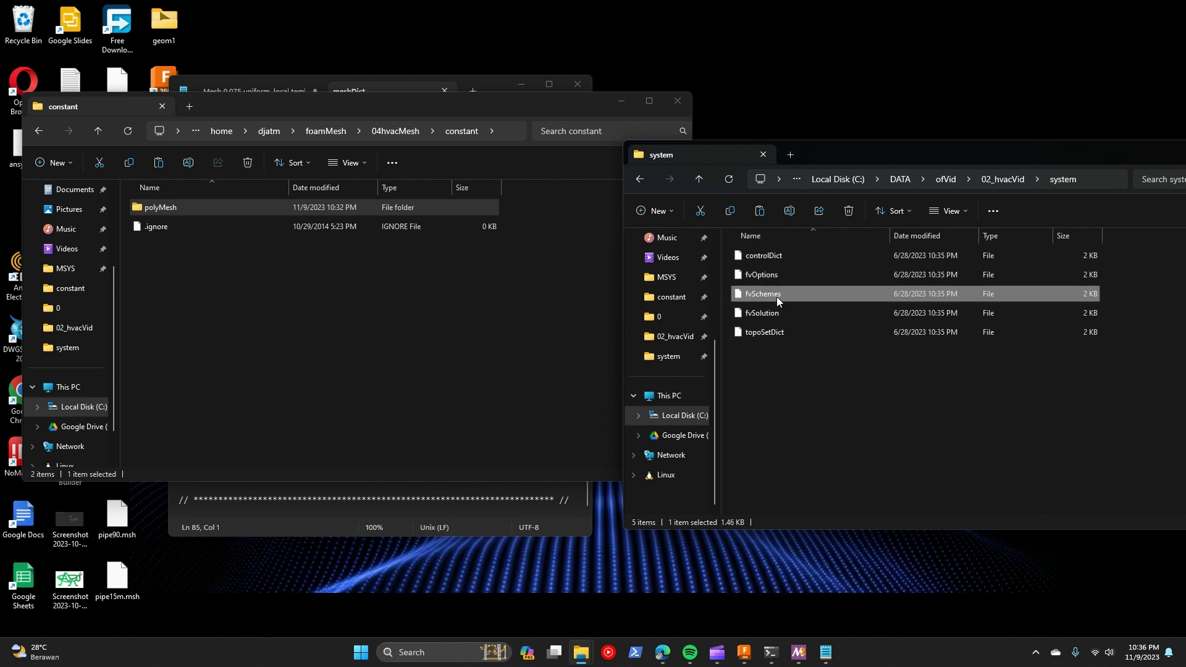
pyautogui.click(777, 333)
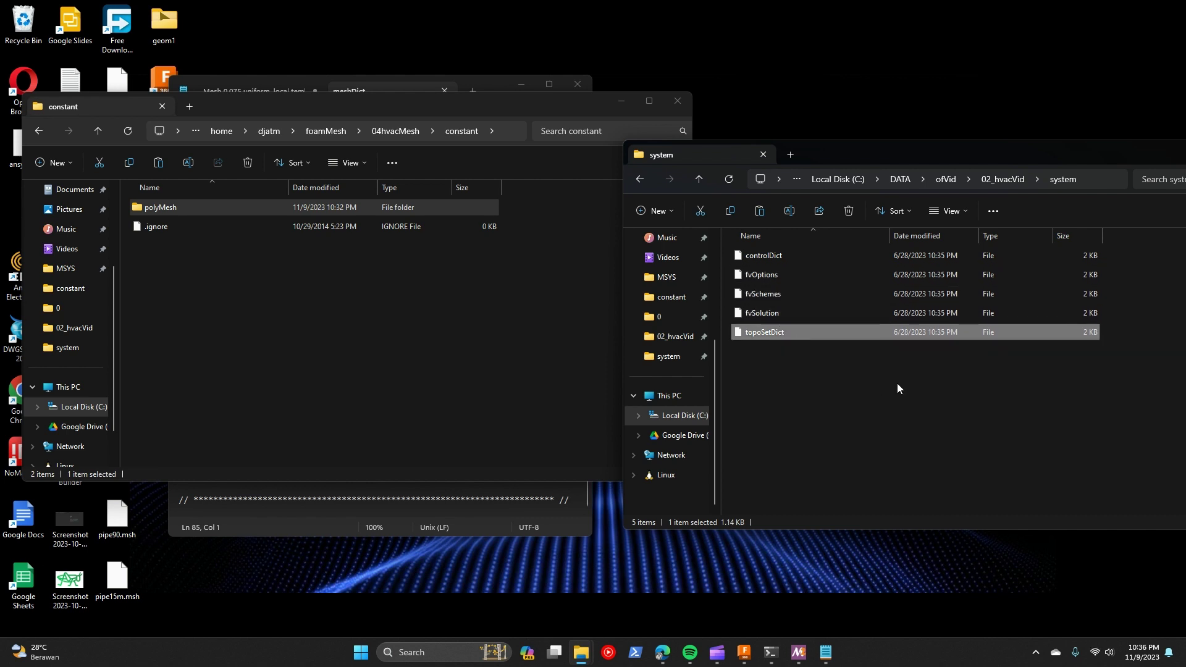
pyautogui.press('Delete')
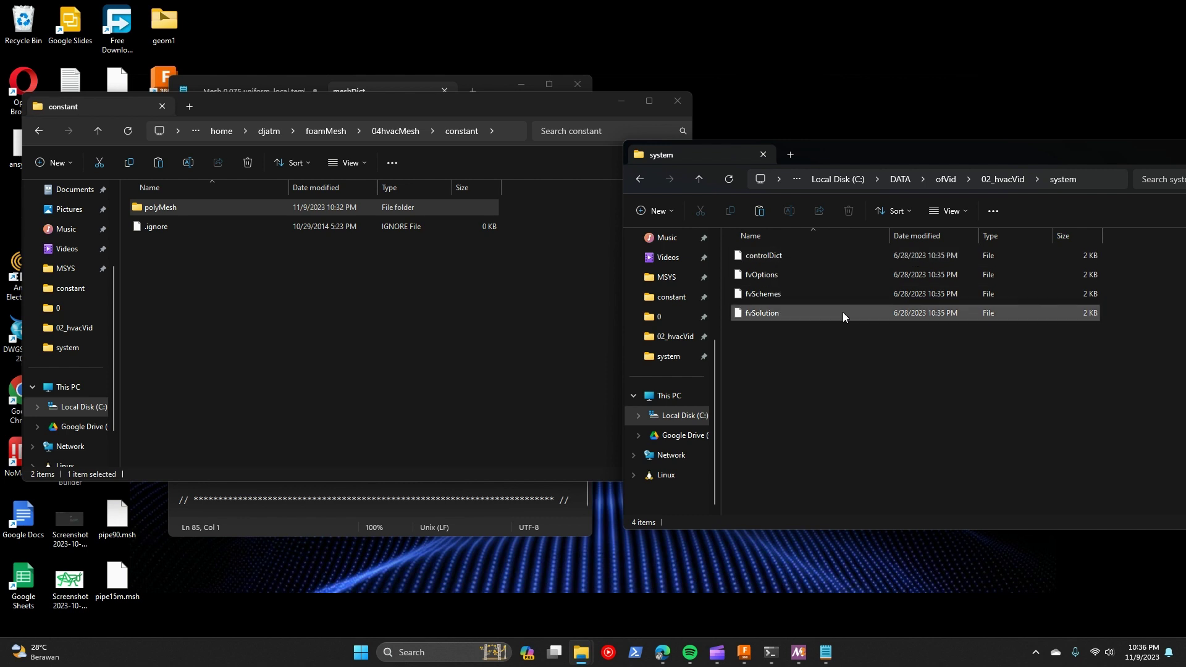
# Step: Look through the ofVid folder and its 01_hvac case, then return to the 02_hvacVid folder
pyautogui.click(1003, 180)
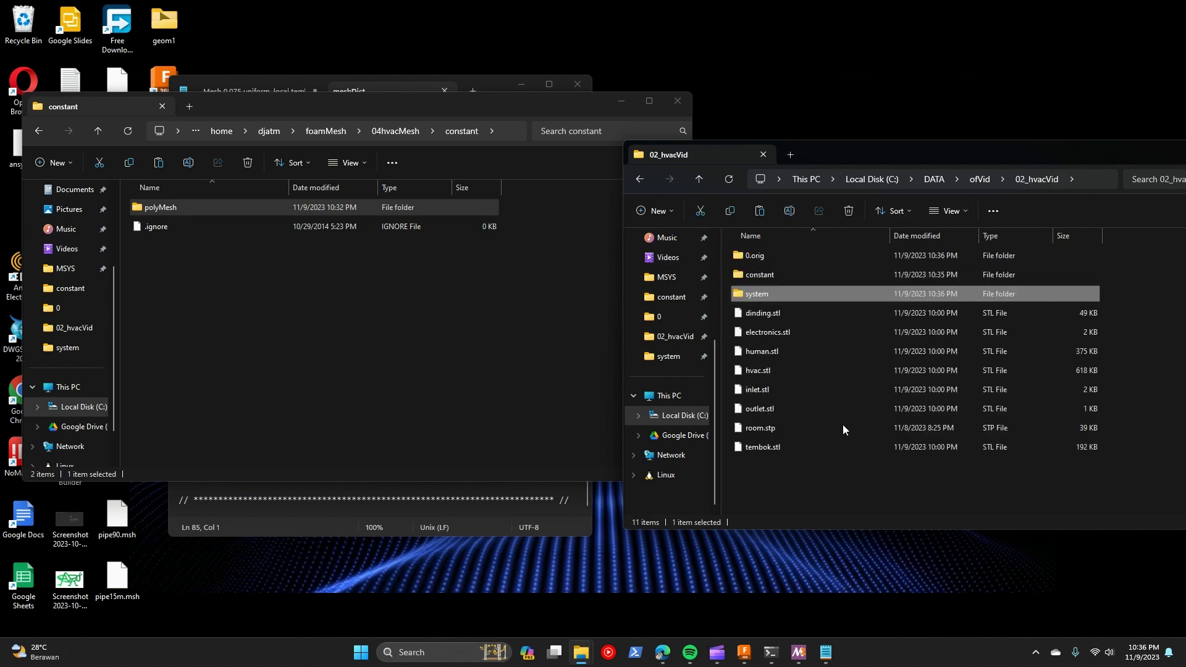
pyautogui.click(982, 179)
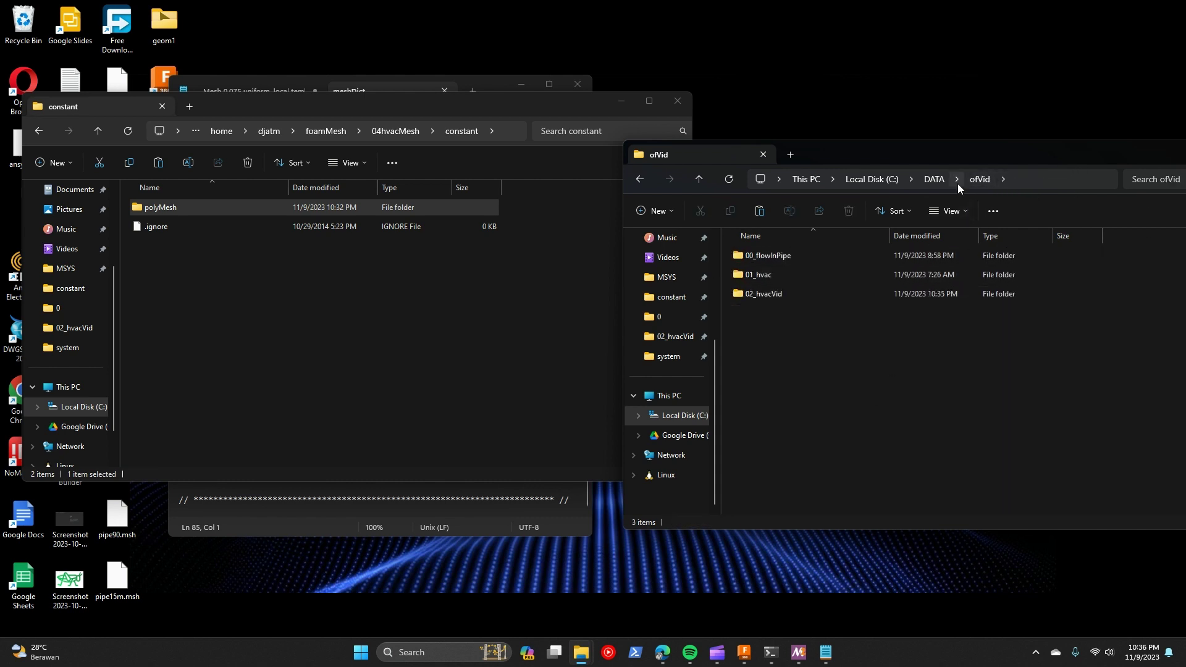
pyautogui.hotkey('alt', 'Up')
pyautogui.doubleClick(754, 504)
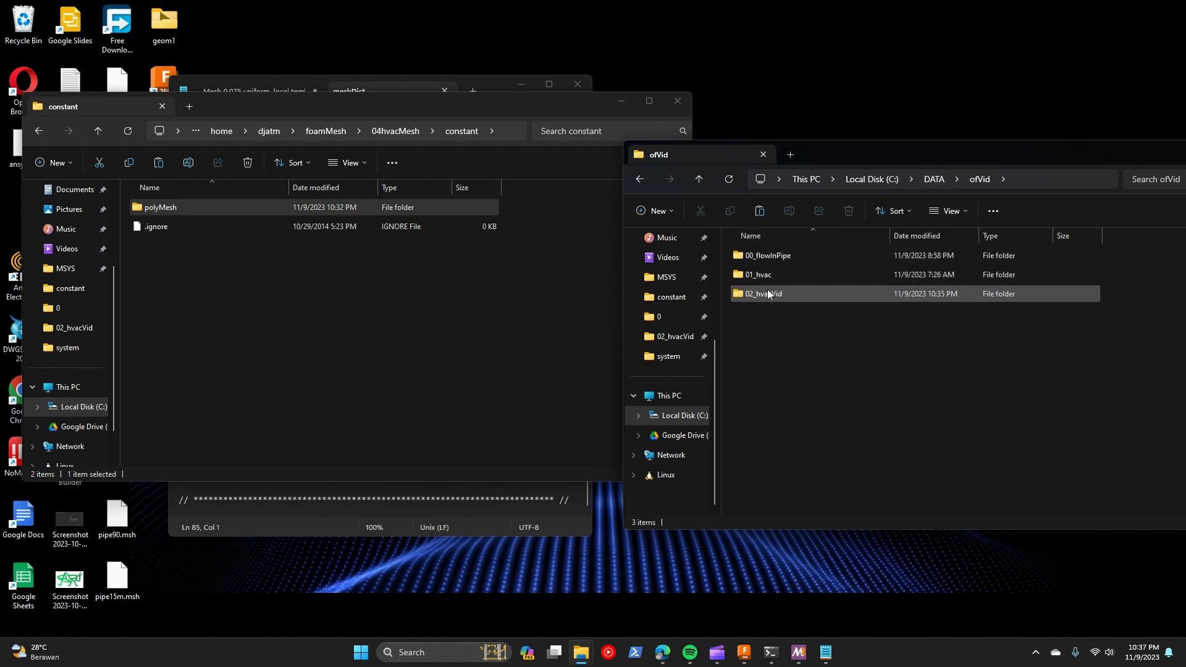
pyautogui.doubleClick(769, 276)
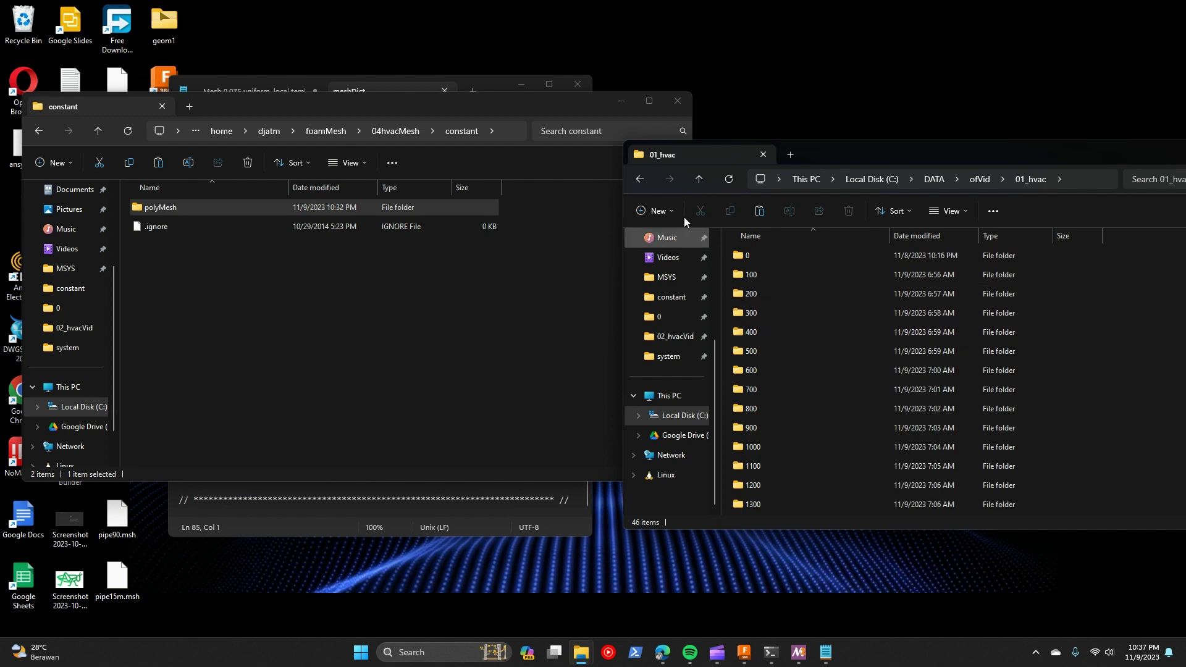
pyautogui.click(642, 179)
pyautogui.doubleClick(787, 295)
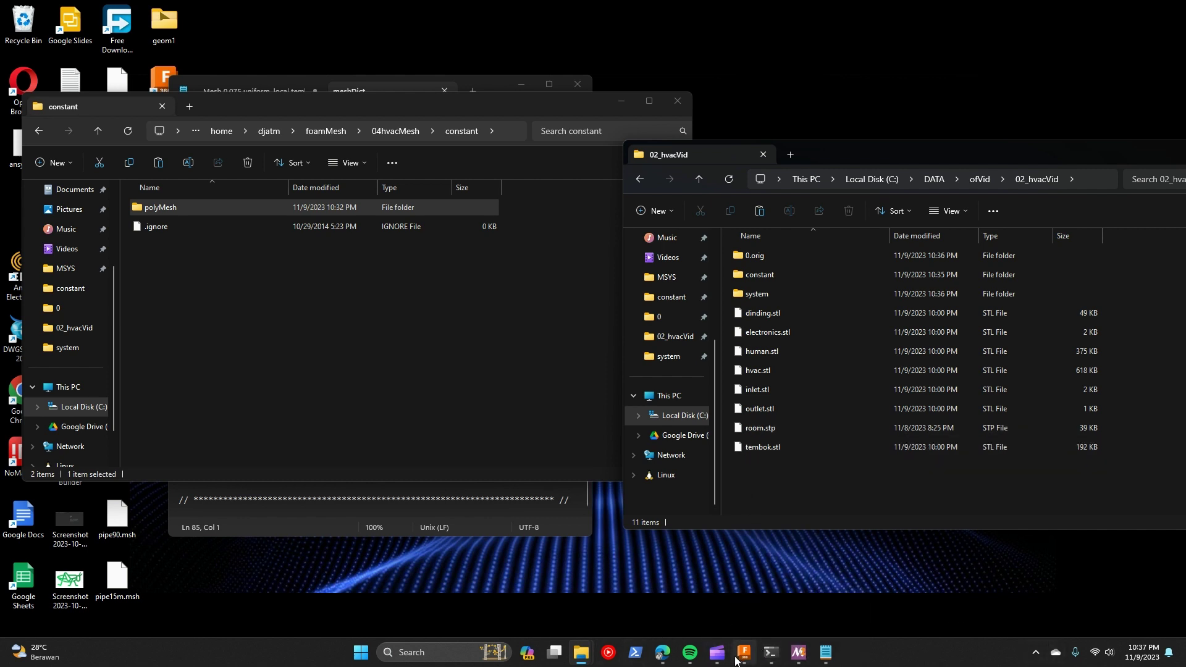
pyautogui.moveTo(717, 660)
pyautogui.click(779, 606)
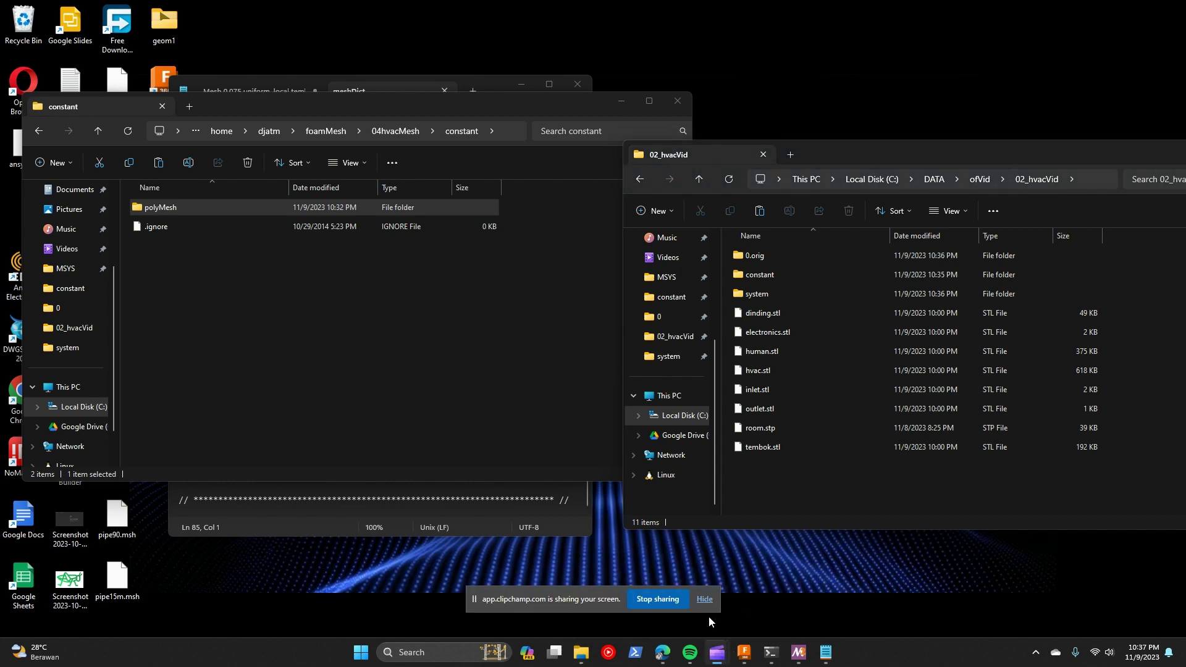
pyautogui.click(661, 599)
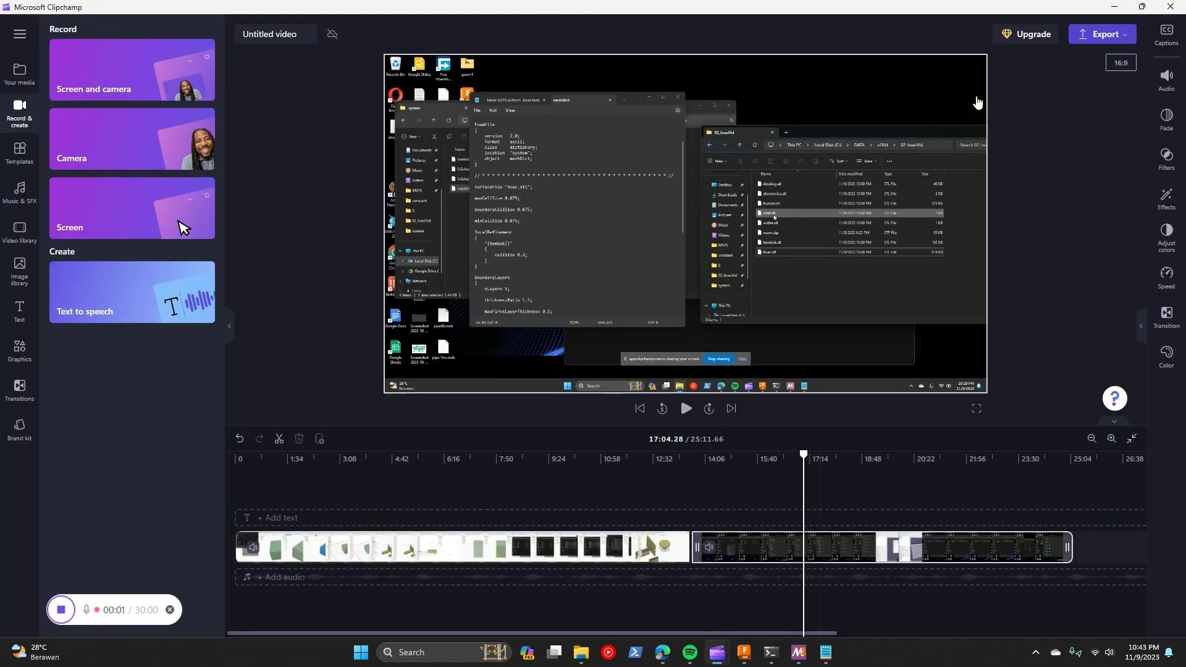
pyautogui.click(1112, 8)
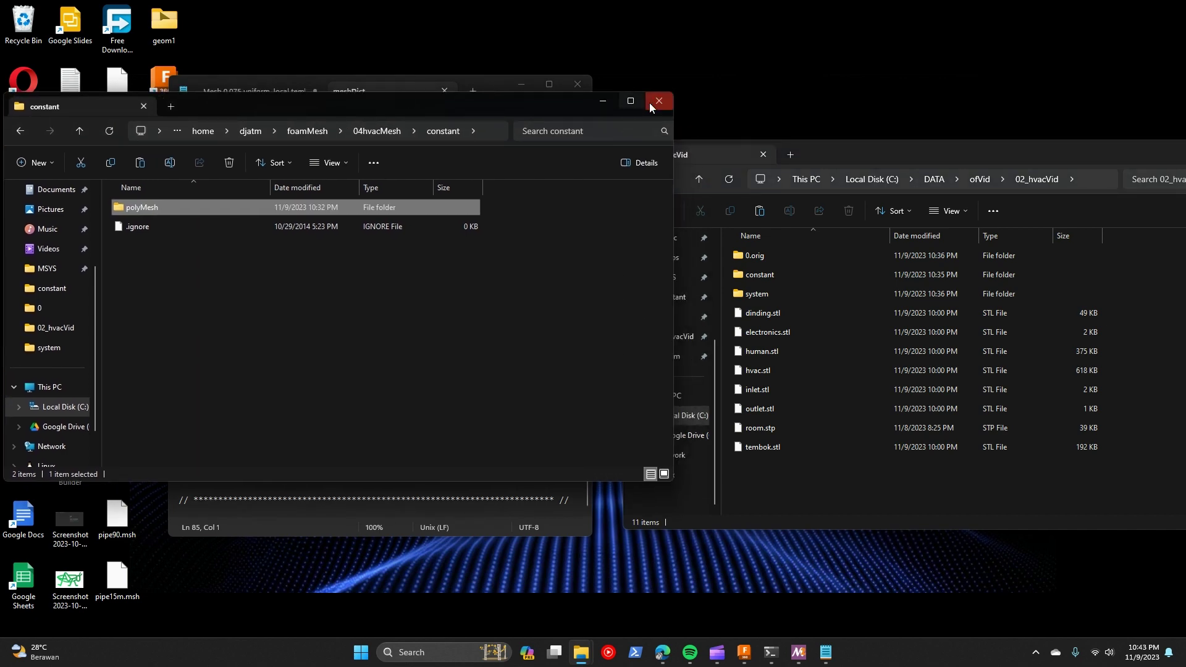
# Step: Close the 04hvacMesh constant folder window and the meshDict file, keeping the 02_hvacVid folder window in front
pyautogui.click(678, 101)
pyautogui.moveTo(862, 154); pyautogui.dragTo(495, 164)
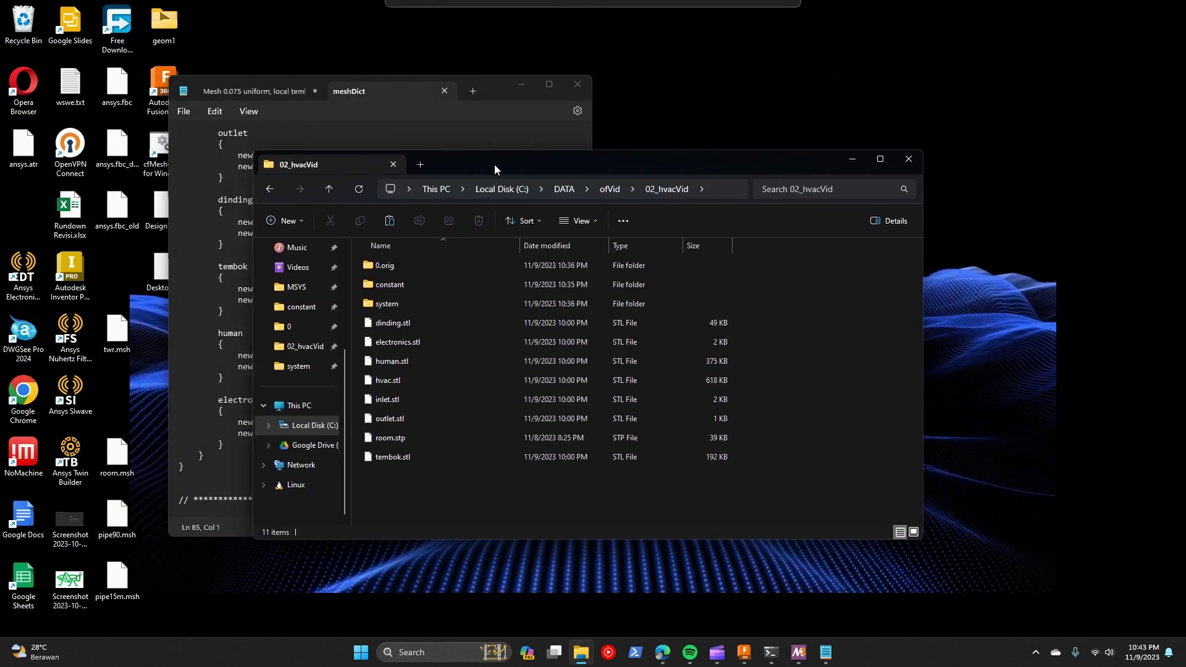
pyautogui.click(445, 91)
pyautogui.moveTo(678, 164); pyautogui.dragTo(694, 157)
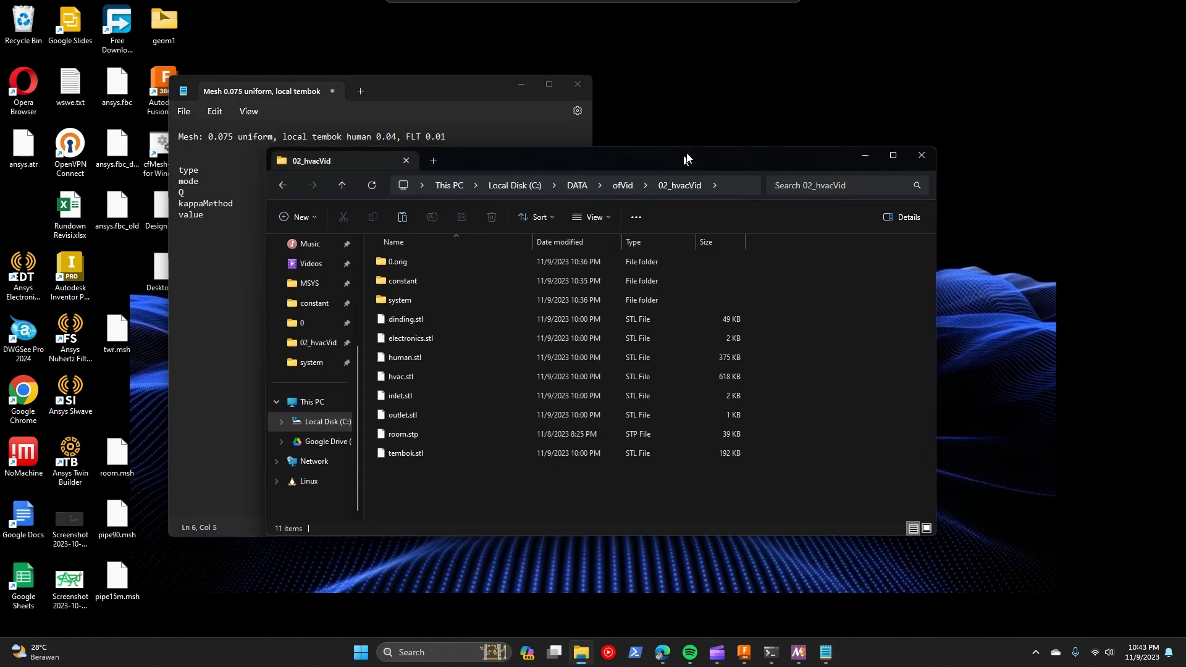
# Step: Look through the constant folder of 02_hvacVid, including its polyMesh folder and the sets subfolder
pyautogui.click(417, 260)
pyautogui.doubleClick(420, 278)
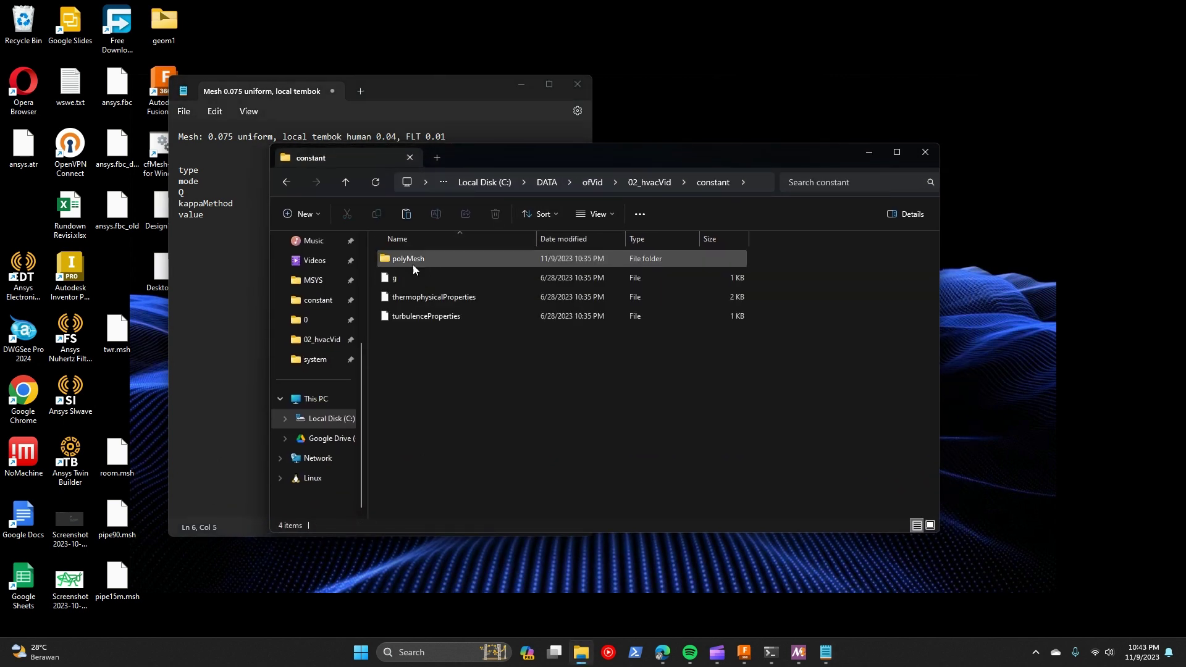
pyautogui.click(286, 183)
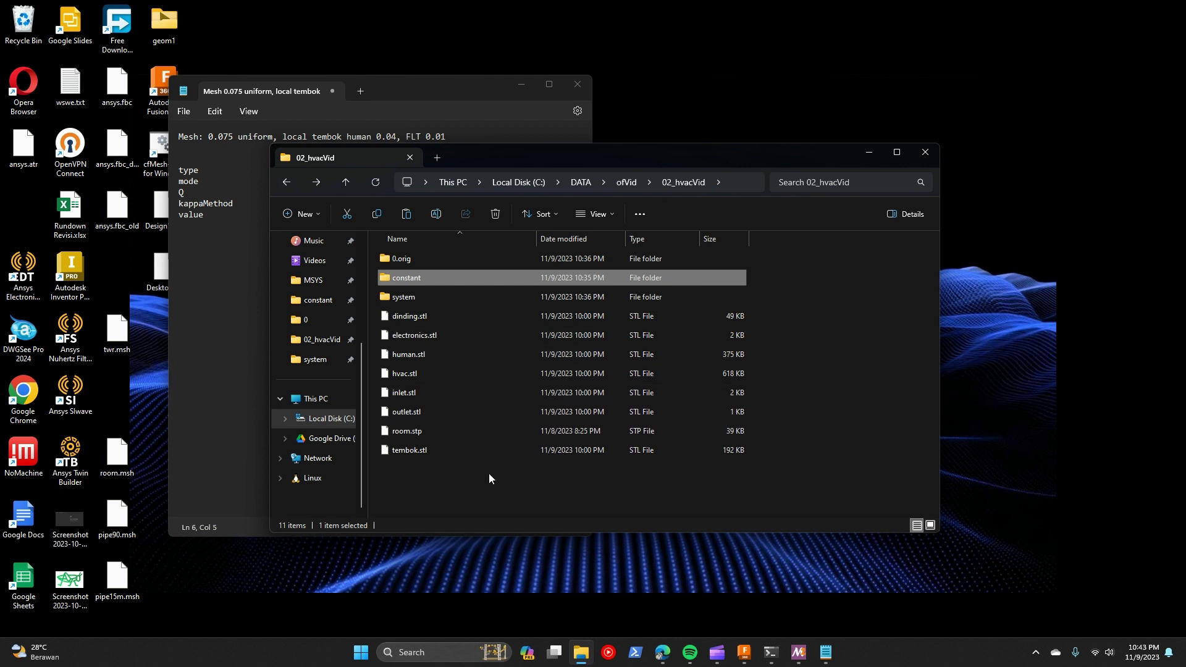
pyautogui.doubleClick(428, 277)
pyautogui.click(443, 259)
pyautogui.doubleClick(443, 258)
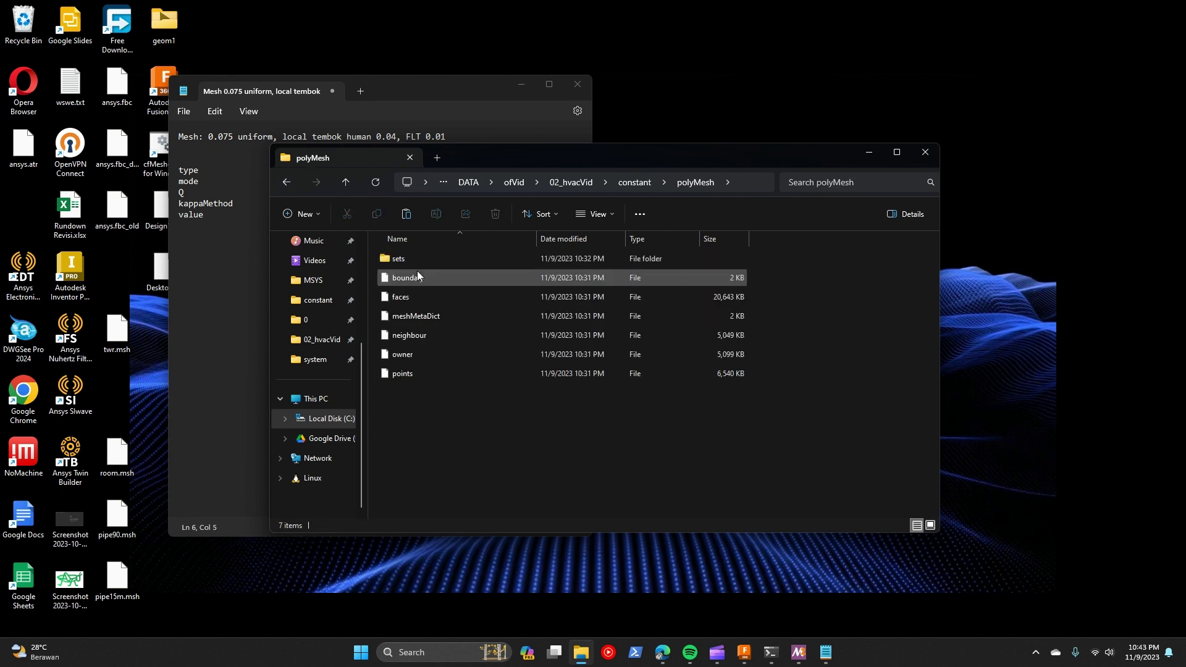
pyautogui.doubleClick(372, 260)
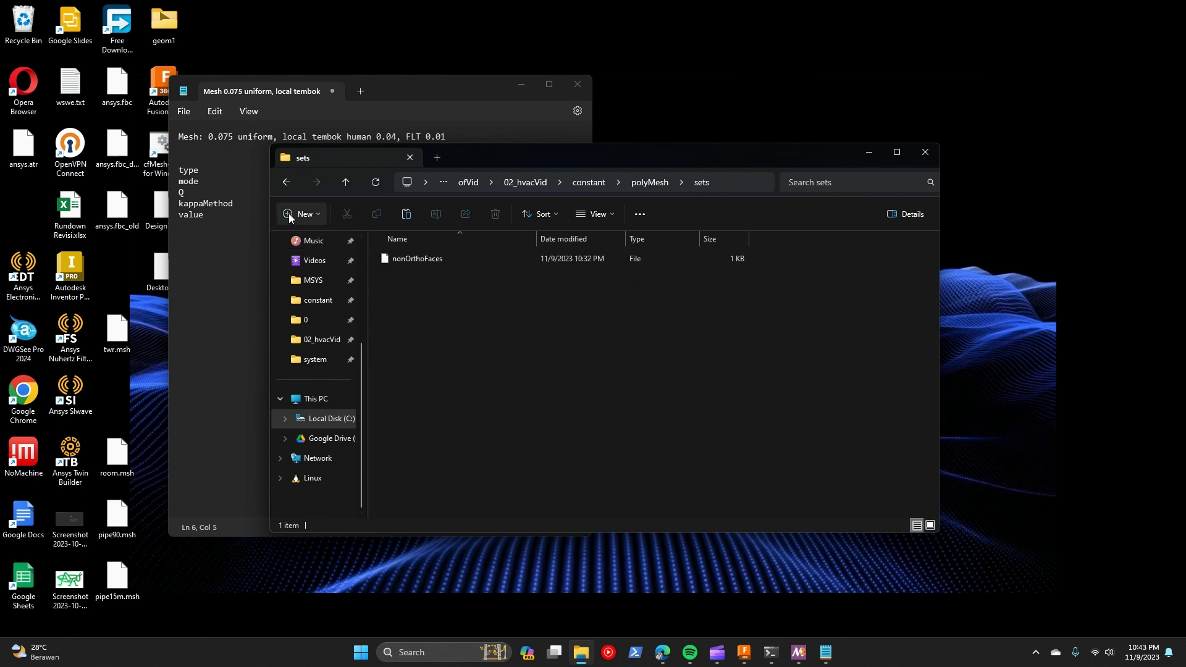
pyautogui.click(285, 187)
# Step: Open the polyMesh boundary file in Notepad, set the inlet and outlet types to patch, and save the file
pyautogui.click(425, 276)
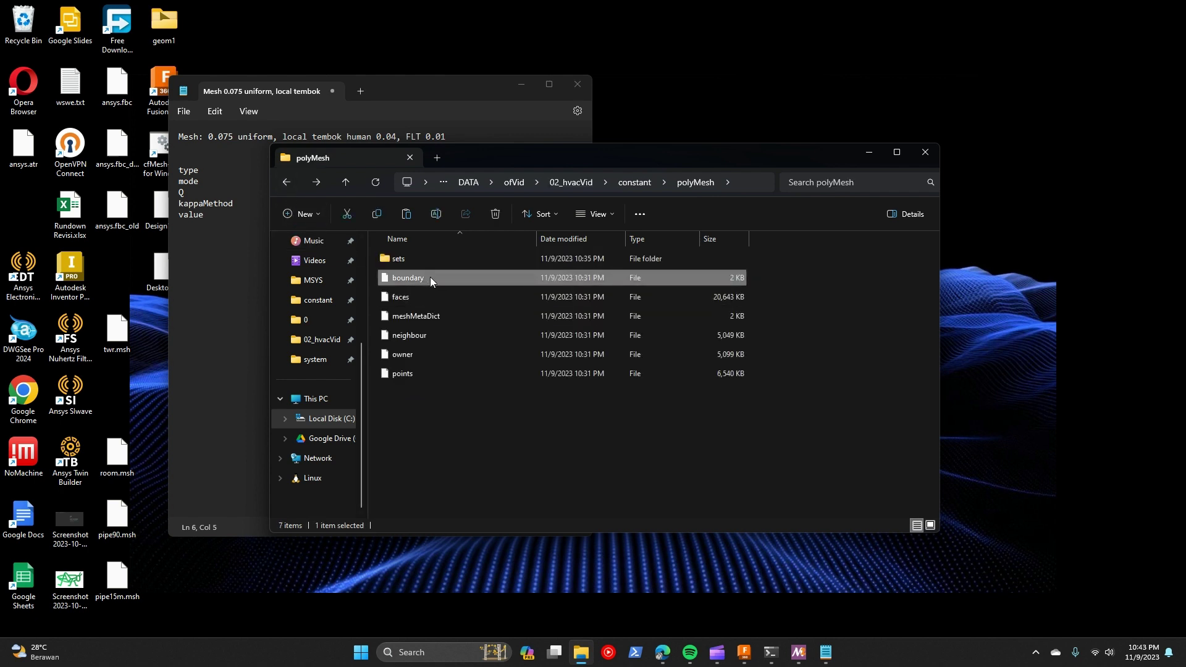
pyautogui.doubleClick(454, 280)
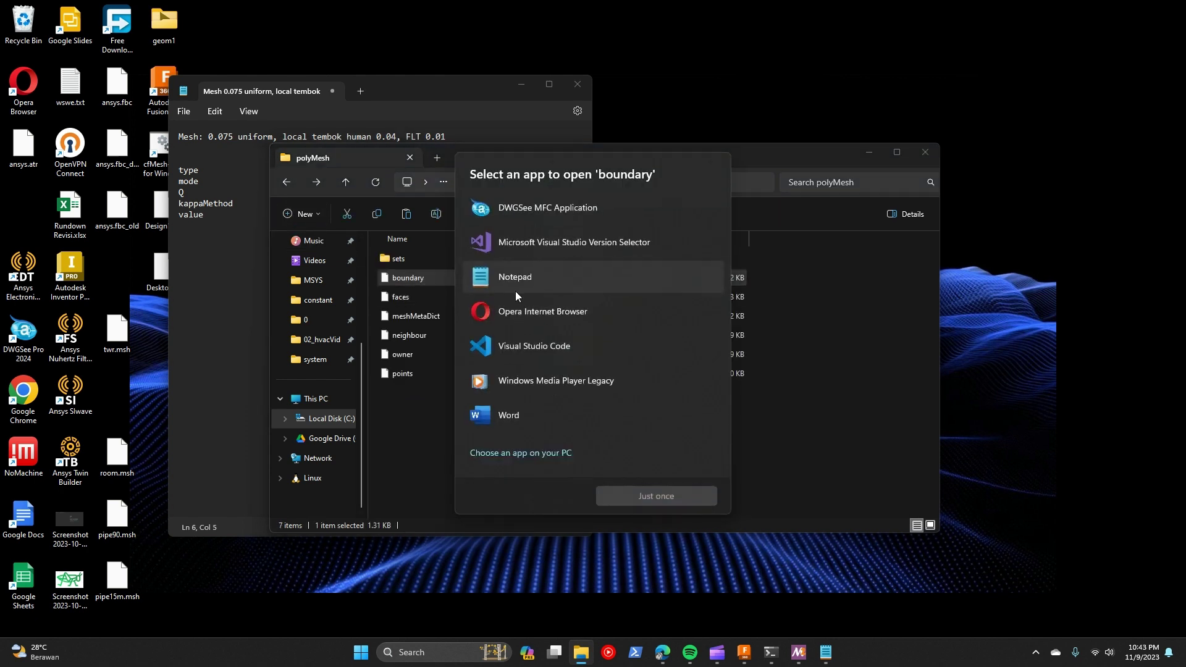
pyautogui.press('Escape')
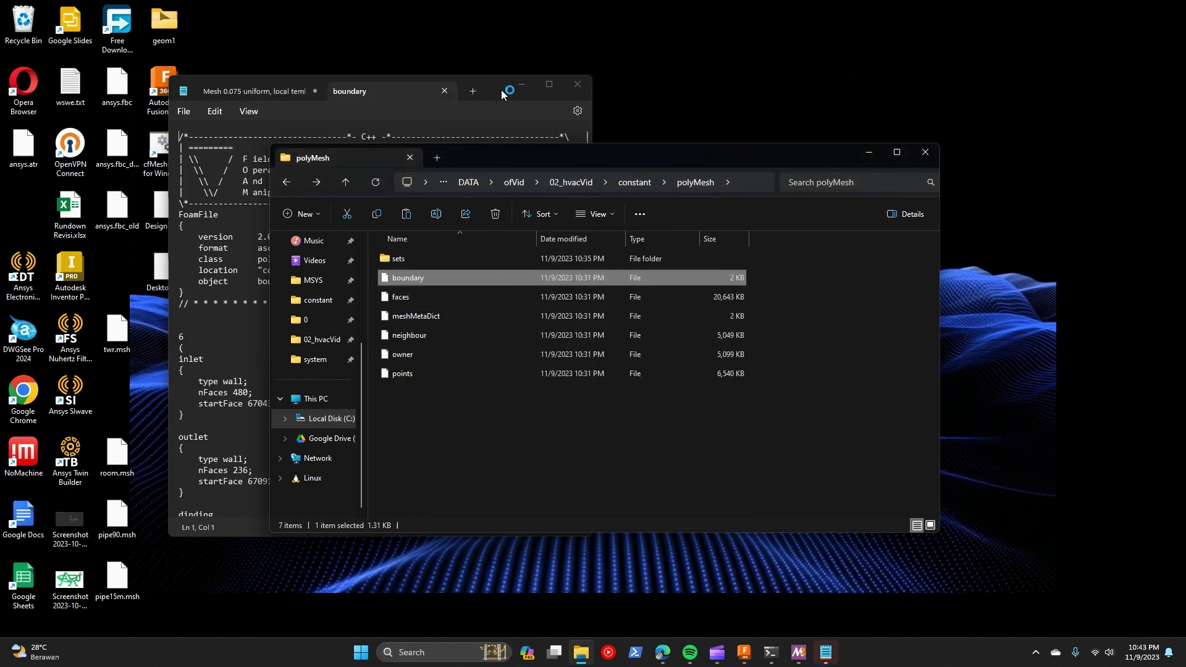
pyautogui.moveTo(487, 100); pyautogui.dragTo(318, 68)
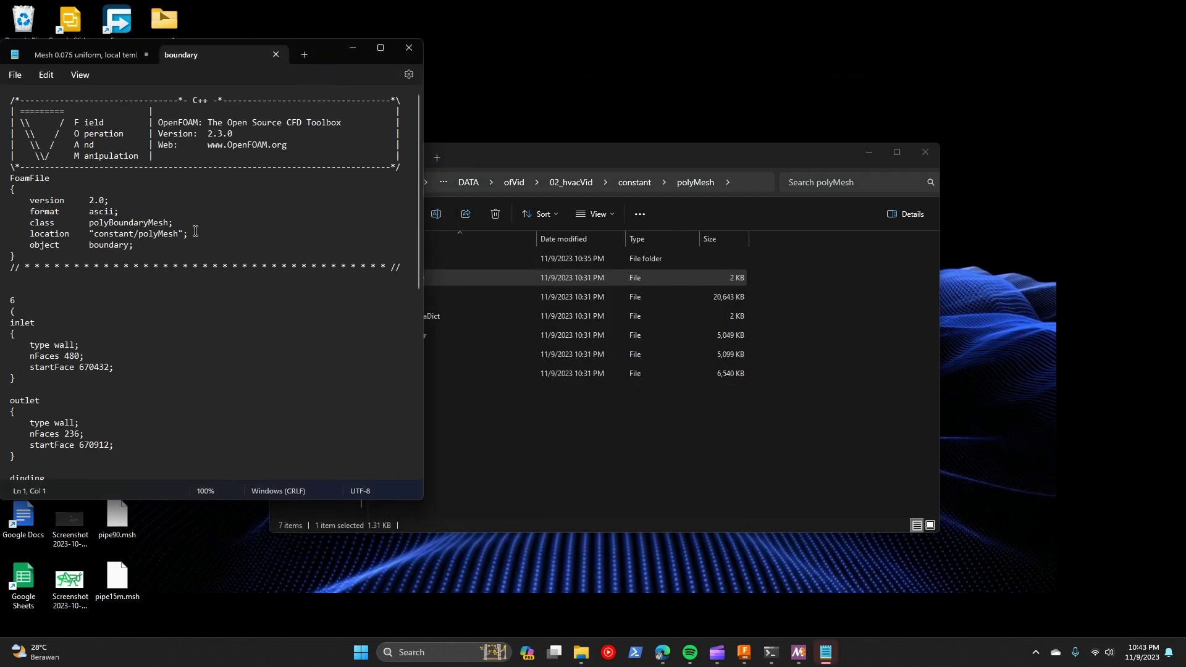
pyautogui.scroll(-7, 199, 318)
pyautogui.scroll(1, 196, 328)
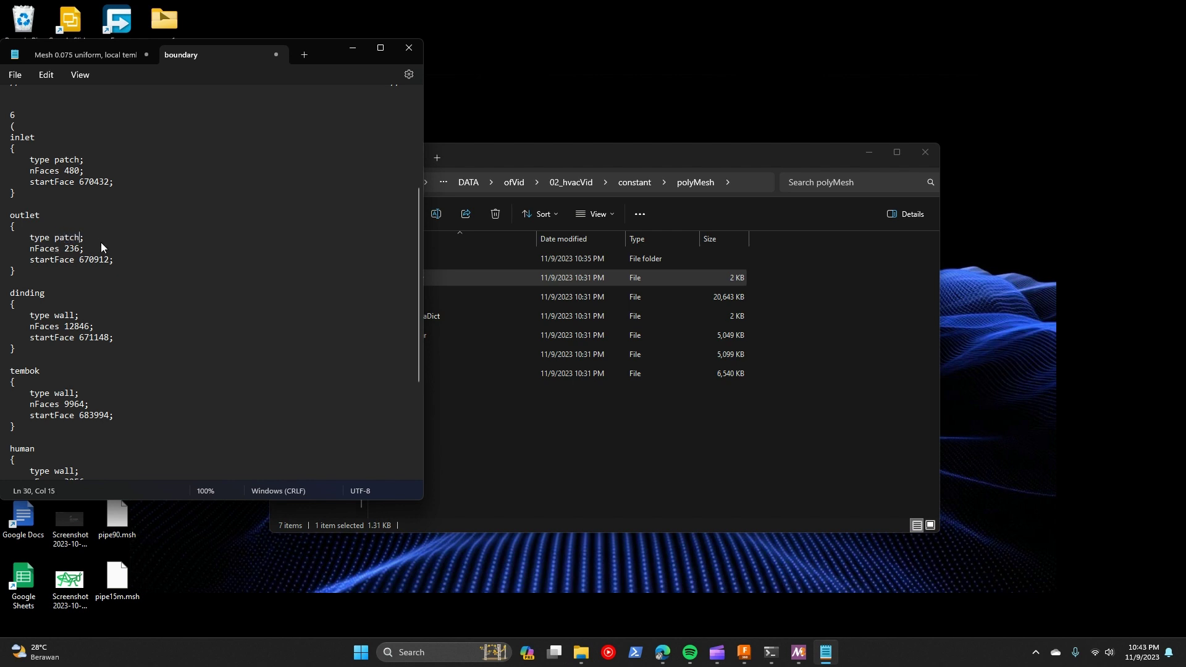
pyautogui.scroll(-2, 41, 246)
pyautogui.scroll(-3, 41, 246)
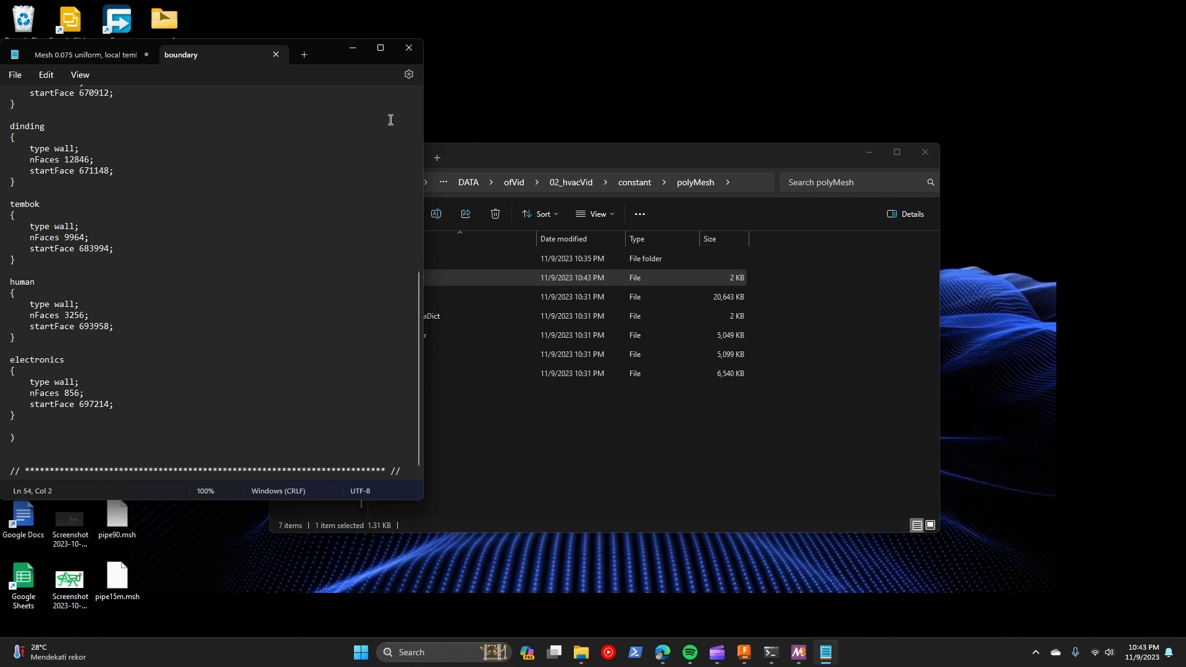
pyautogui.click(352, 48)
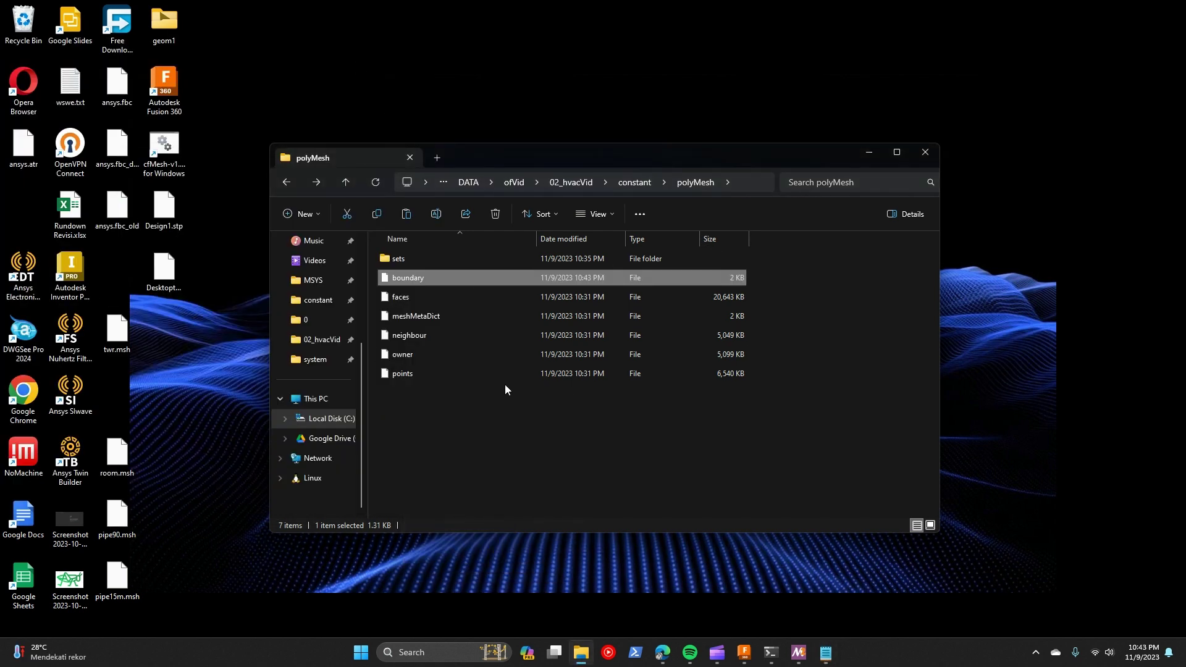
# Step: Return to the 02_hvacVid folder and check the field files inside its 0.orig folder
pyautogui.click(637, 183)
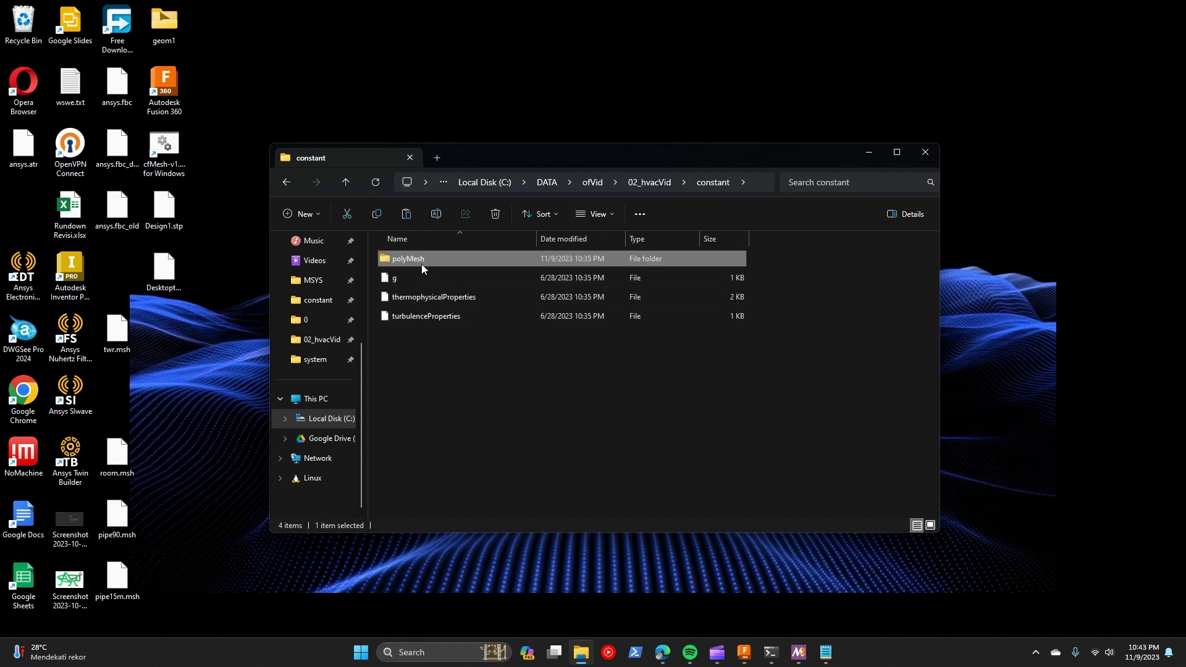
pyautogui.click(650, 180)
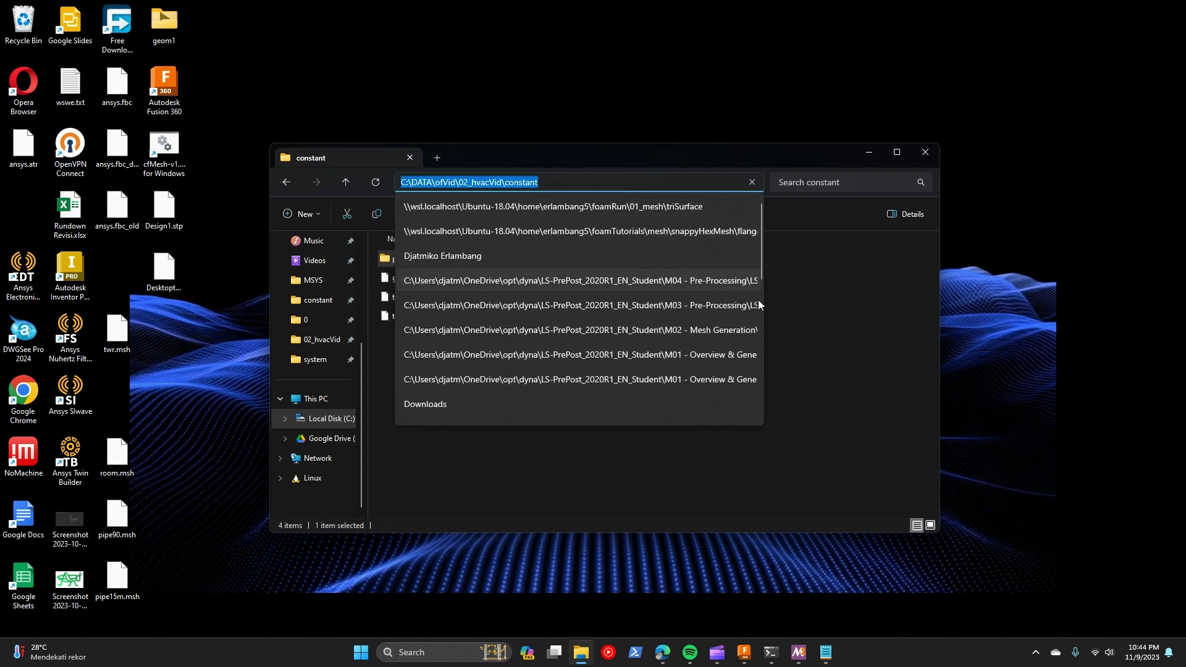
pyautogui.click(554, 257)
pyautogui.click(682, 182)
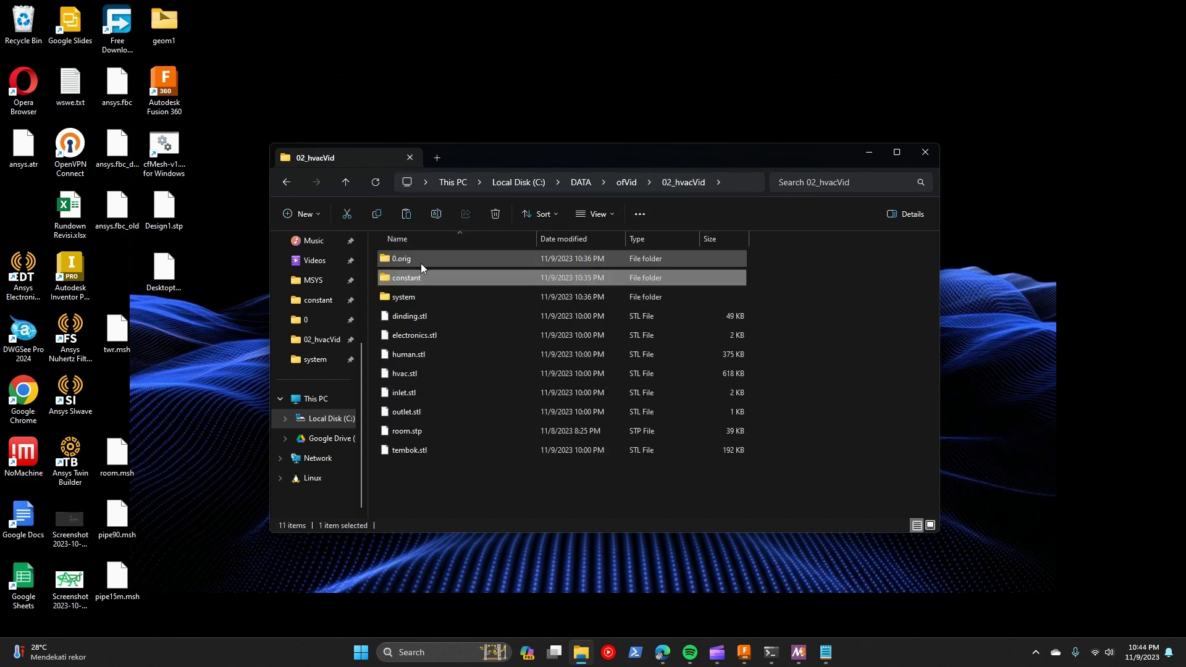
pyautogui.doubleClick(421, 264)
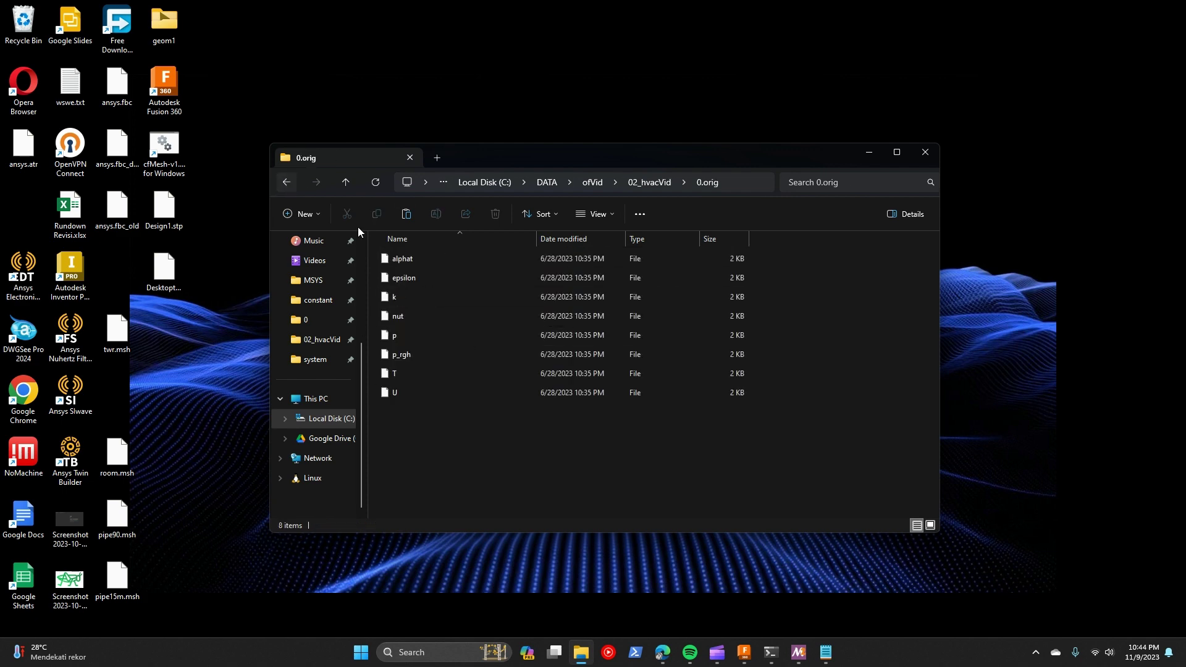
pyautogui.hotkey('alt', 'Left')
# Step: Rename the 0.orig folder in 02_hvacVid to 0
pyautogui.rightClick(417, 257)
pyautogui.click(494, 276)
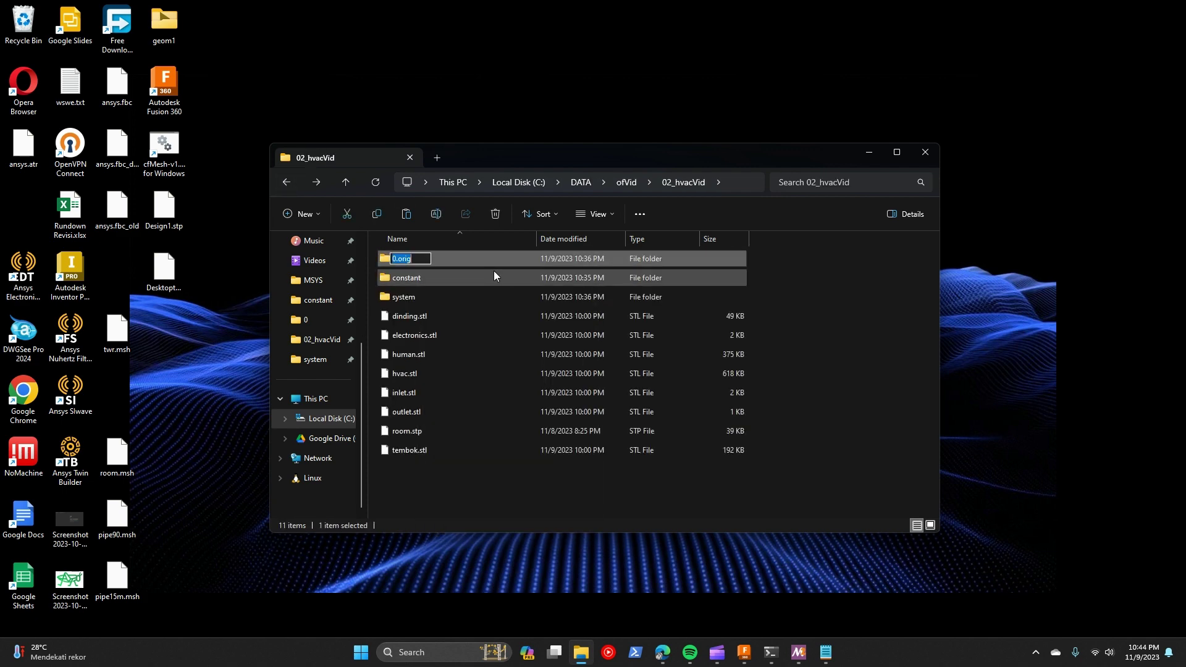
pyautogui.click(426, 259)
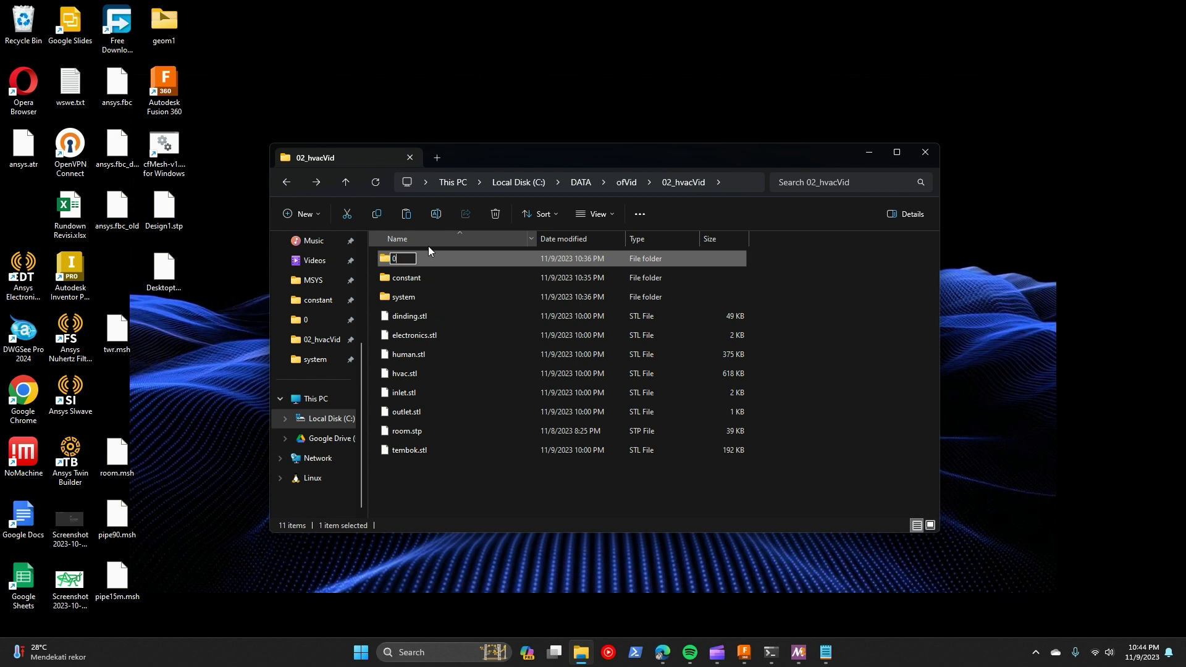
pyautogui.press('Return')
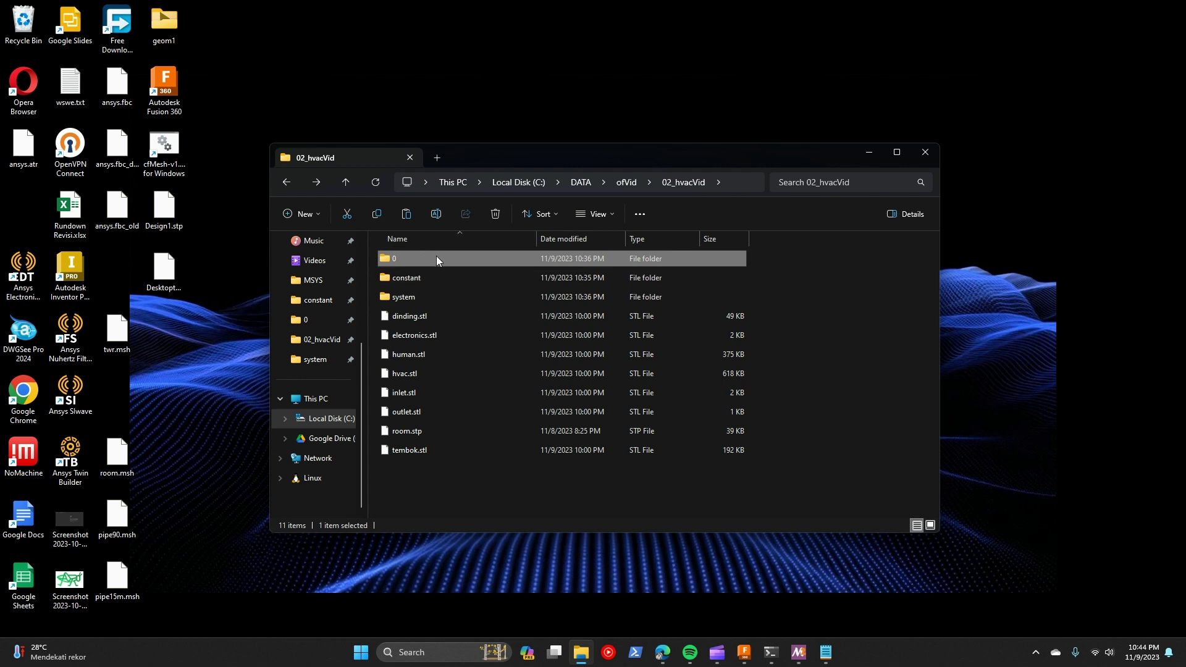
# Step: Open all the field files of the 0 folder together in Notepad++
pyautogui.doubleClick(436, 259)
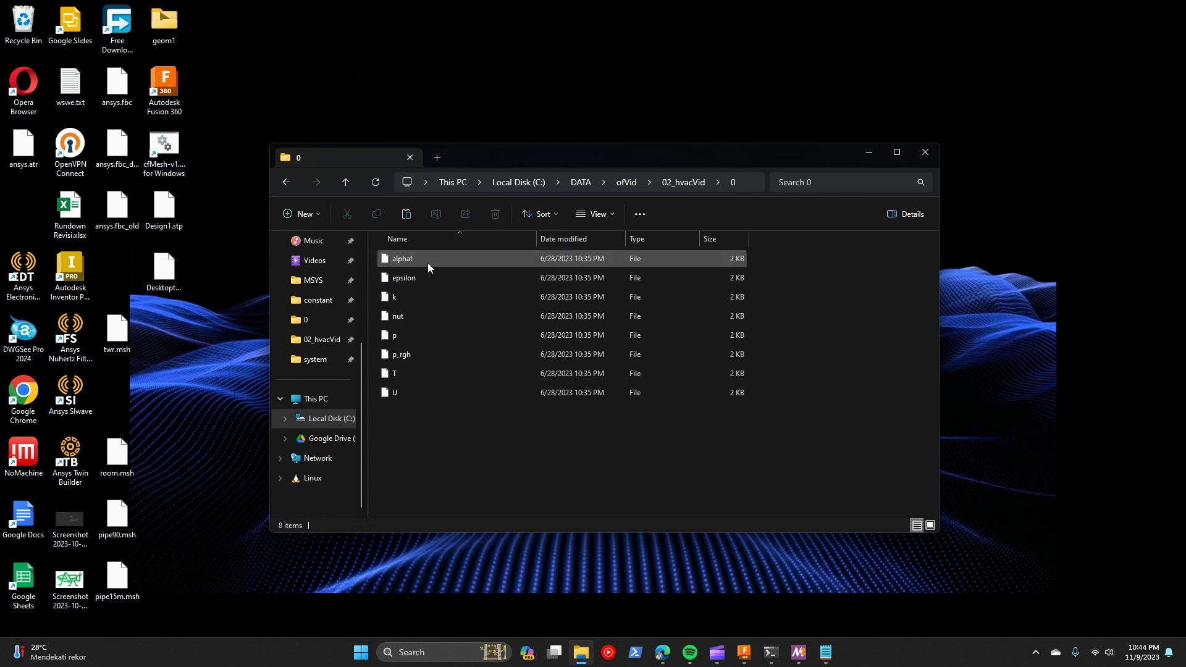
pyautogui.hotkey('ctrl', 'a')
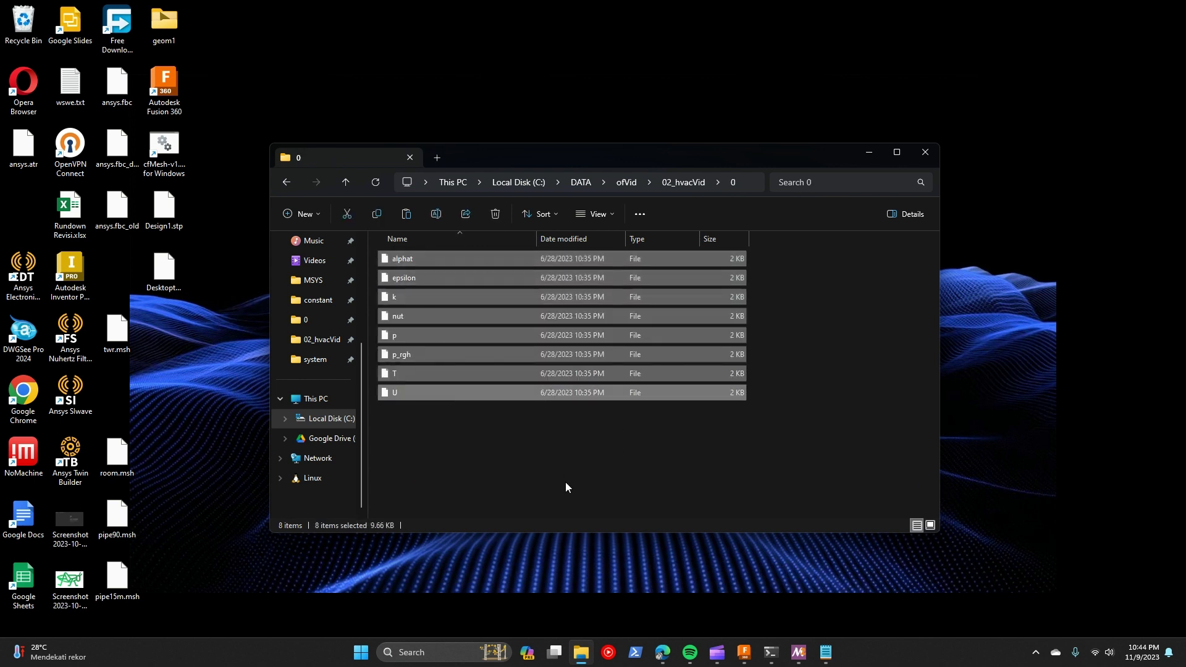
pyautogui.rightClick(481, 391)
pyautogui.click(538, 295)
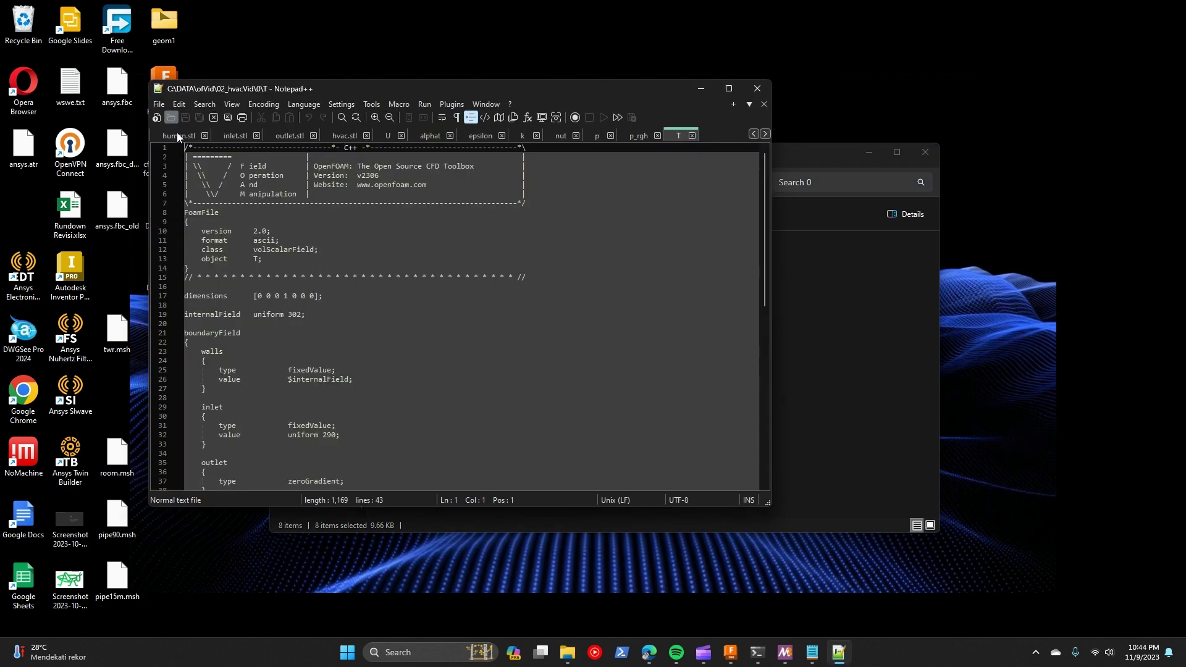
# Step: Close the leftover STL files in Notepad++ so that only the field files of the 0 folder stay open
pyautogui.click(366, 136)
pyautogui.click(312, 135)
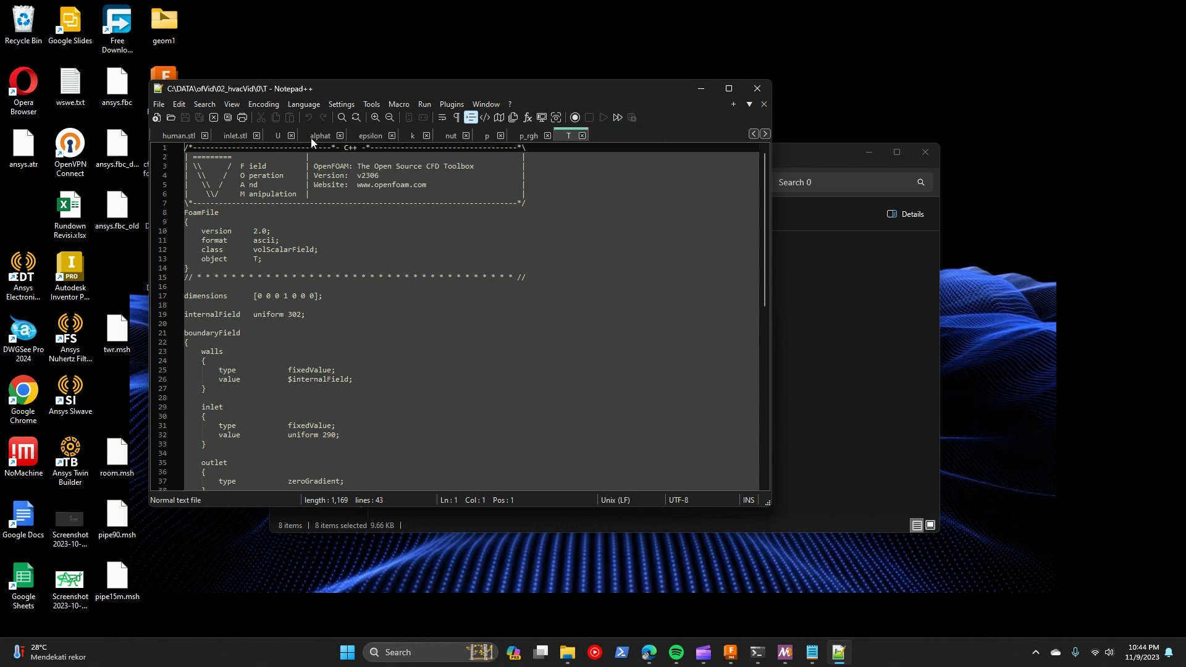
pyautogui.click(256, 135)
pyautogui.click(206, 136)
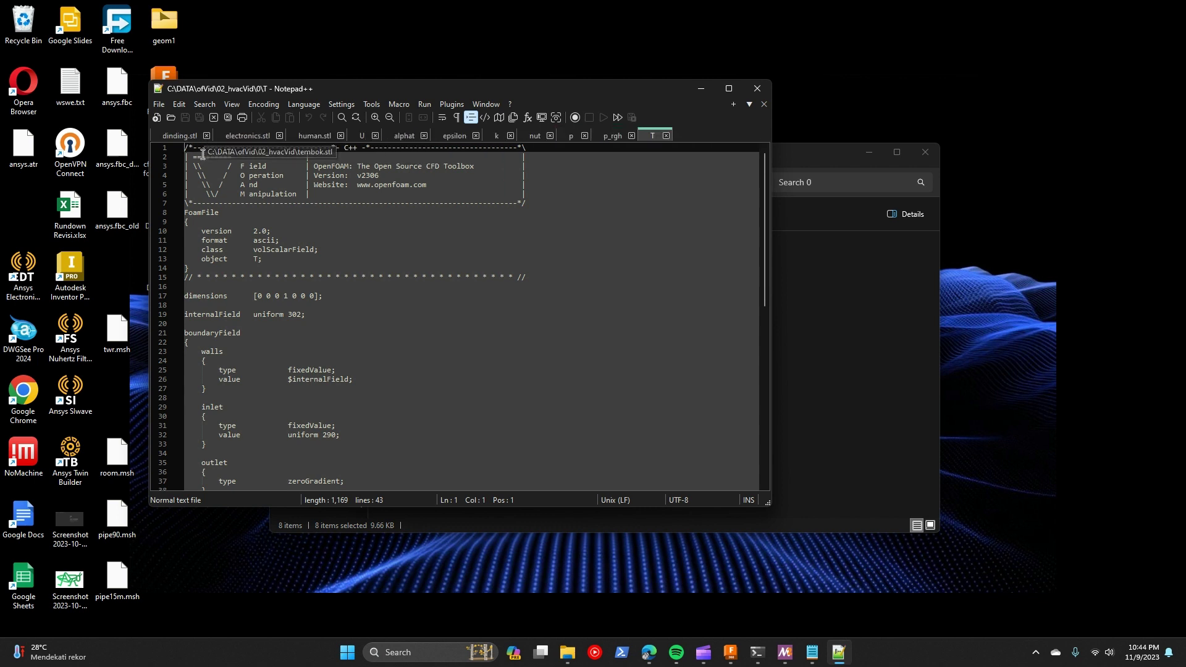
pyautogui.click(205, 135)
pyautogui.click(217, 136)
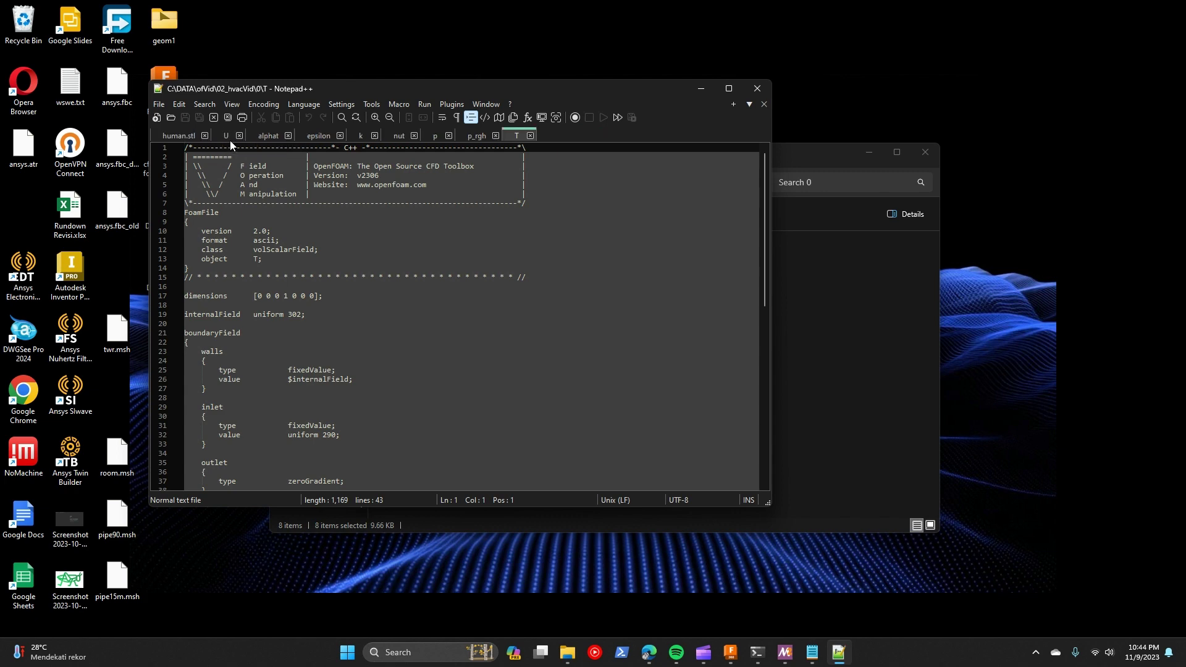
pyautogui.click(204, 135)
# Step: Review the internal field and the walls, inlet and outlet boundary conditions in the U file
pyautogui.moveTo(532, 92); pyautogui.dragTo(924, 121)
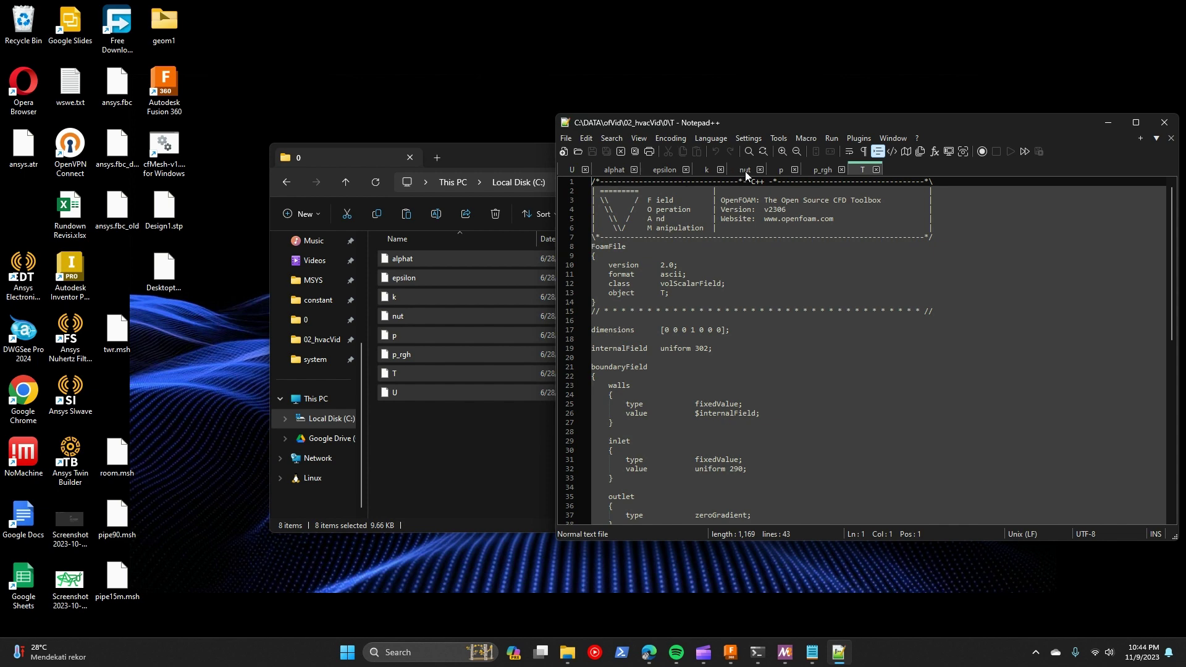
pyautogui.moveTo(973, 127); pyautogui.dragTo(695, 157)
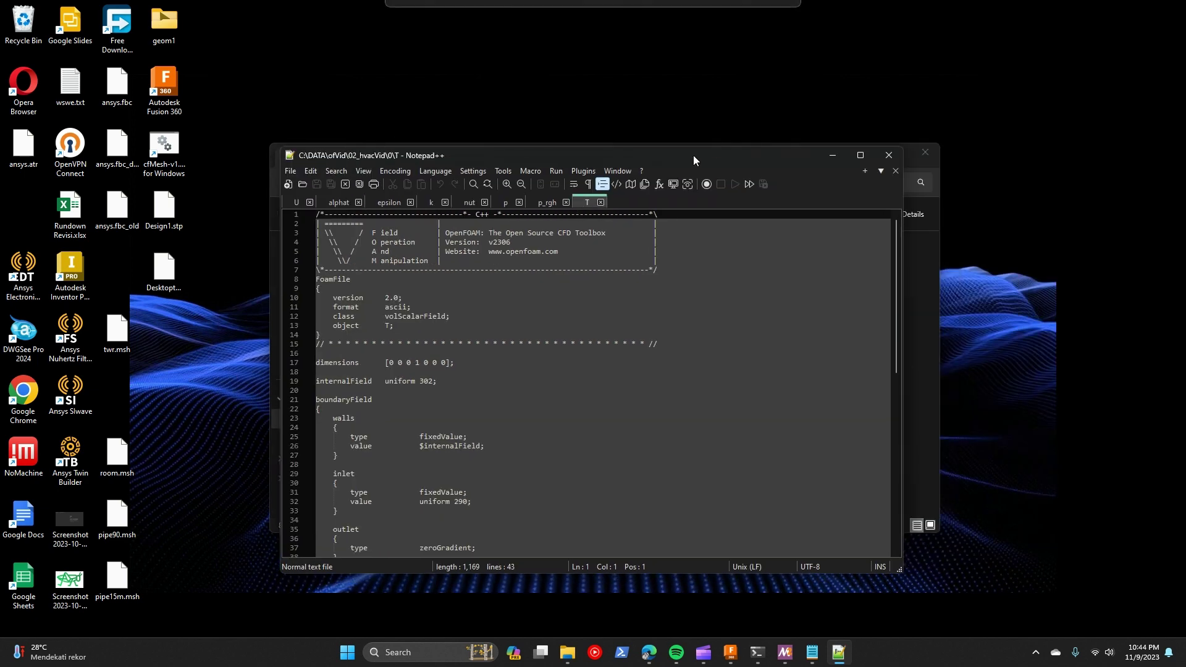
pyautogui.click(296, 202)
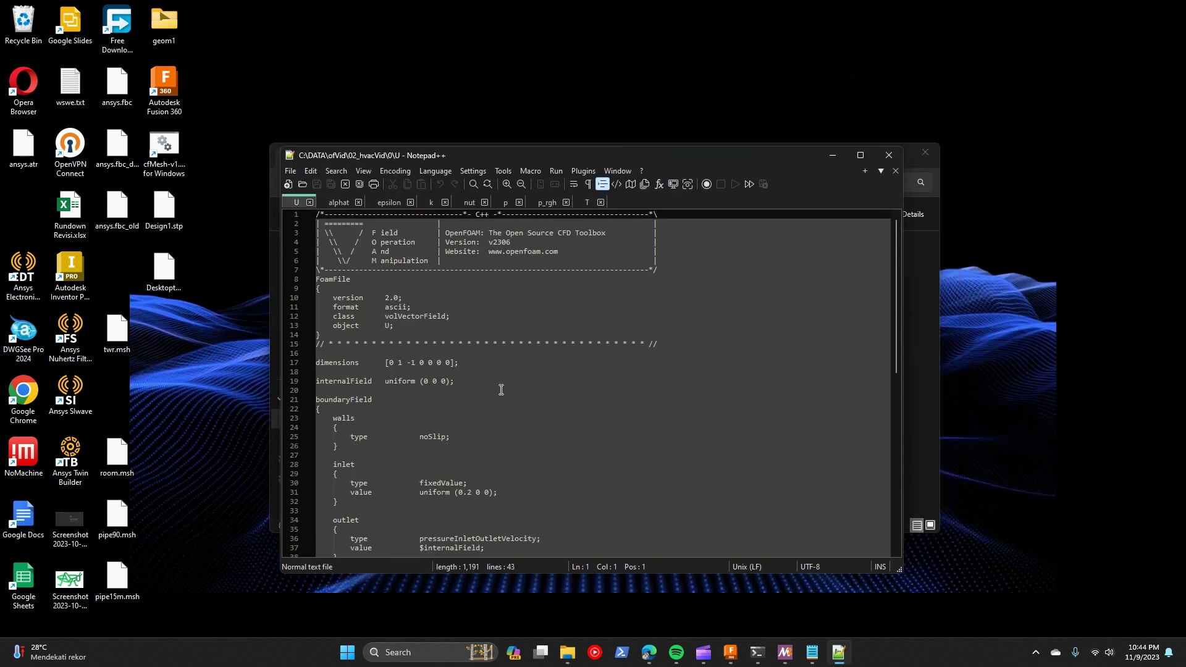
pyautogui.scroll(-3, 511, 443)
pyautogui.moveTo(614, 156); pyautogui.dragTo(826, 117)
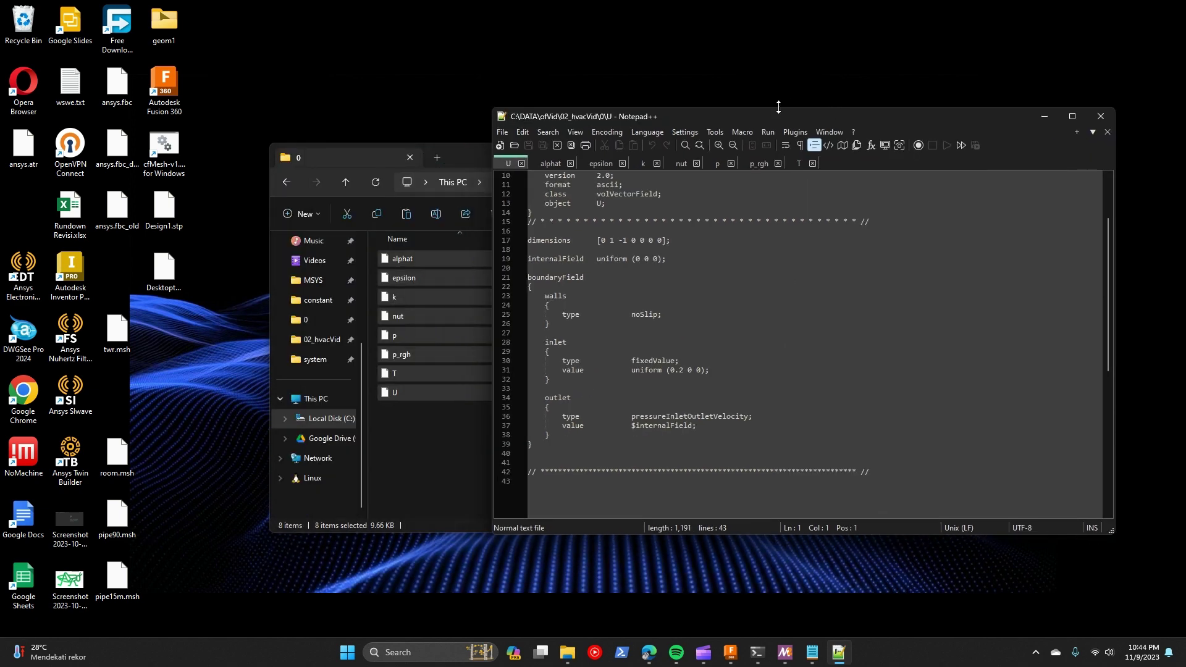
pyautogui.click(768, 132)
# Step: Switch to Fusion 360 and examine the room model's openings and orientation relative to the axes
pyautogui.click(730, 652)
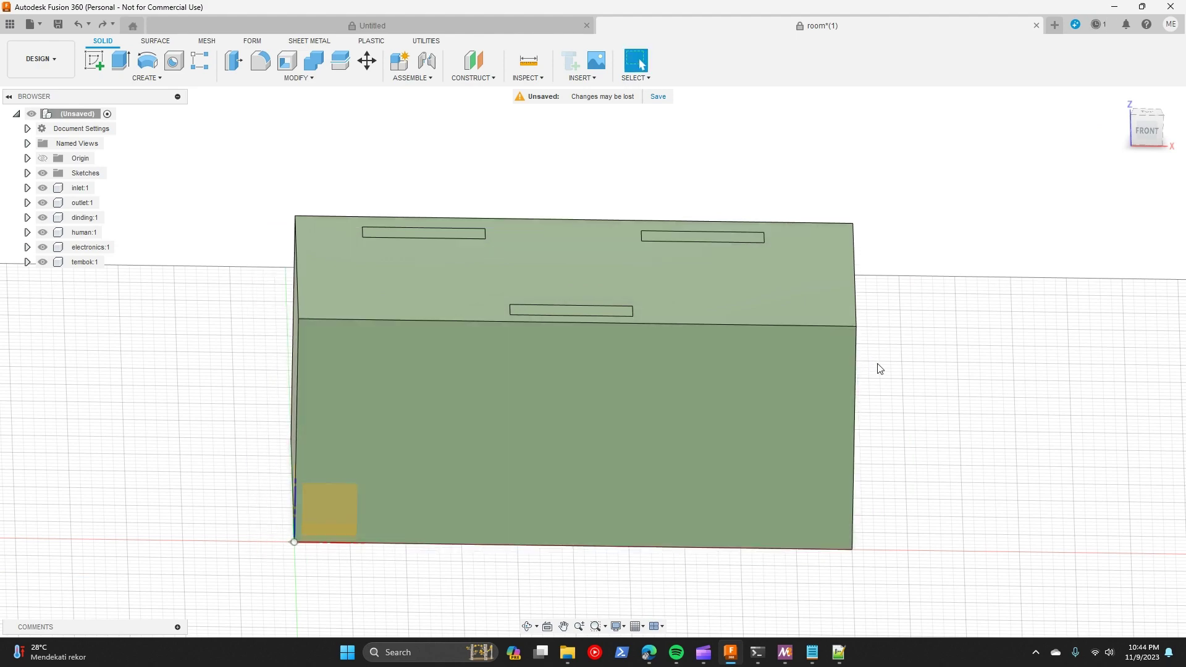
pyautogui.moveTo(879, 365); pyautogui.dragTo(842, 354)
pyautogui.moveTo(145, 496); pyautogui.dragTo(194, 490)
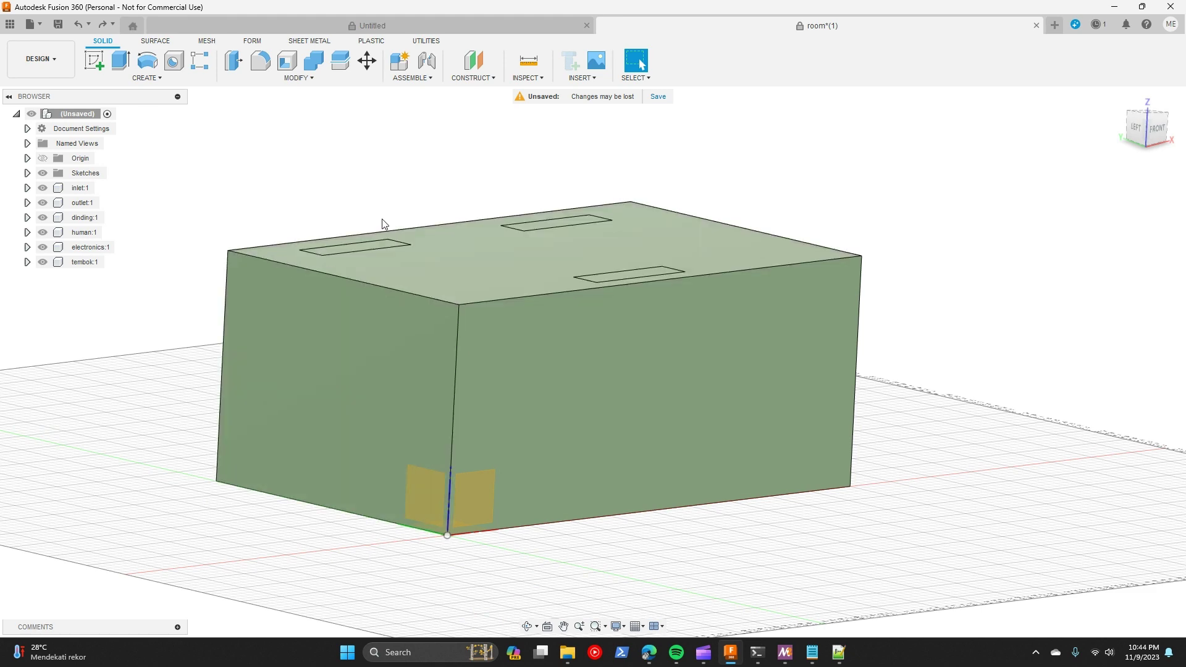
# Step: Return from Fusion 360 to the U file and set the inlet velocity to uniform (0 0 -0.2)
pyautogui.moveTo(383, 225); pyautogui.dragTo(984, 182)
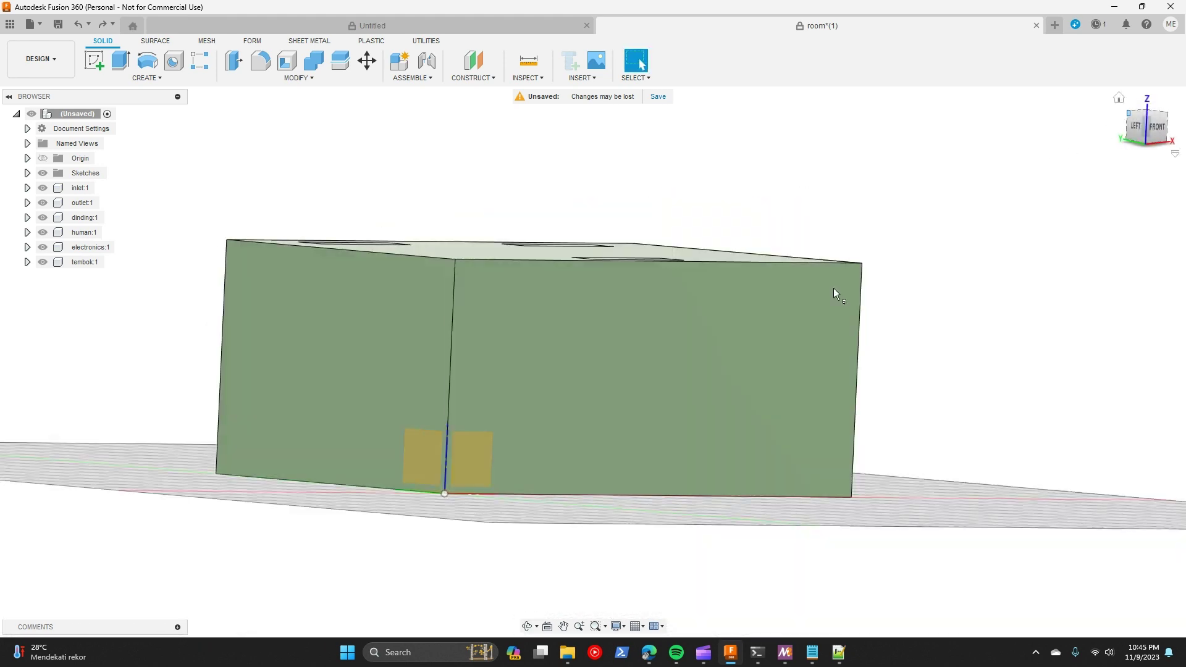
pyautogui.click(1115, 6)
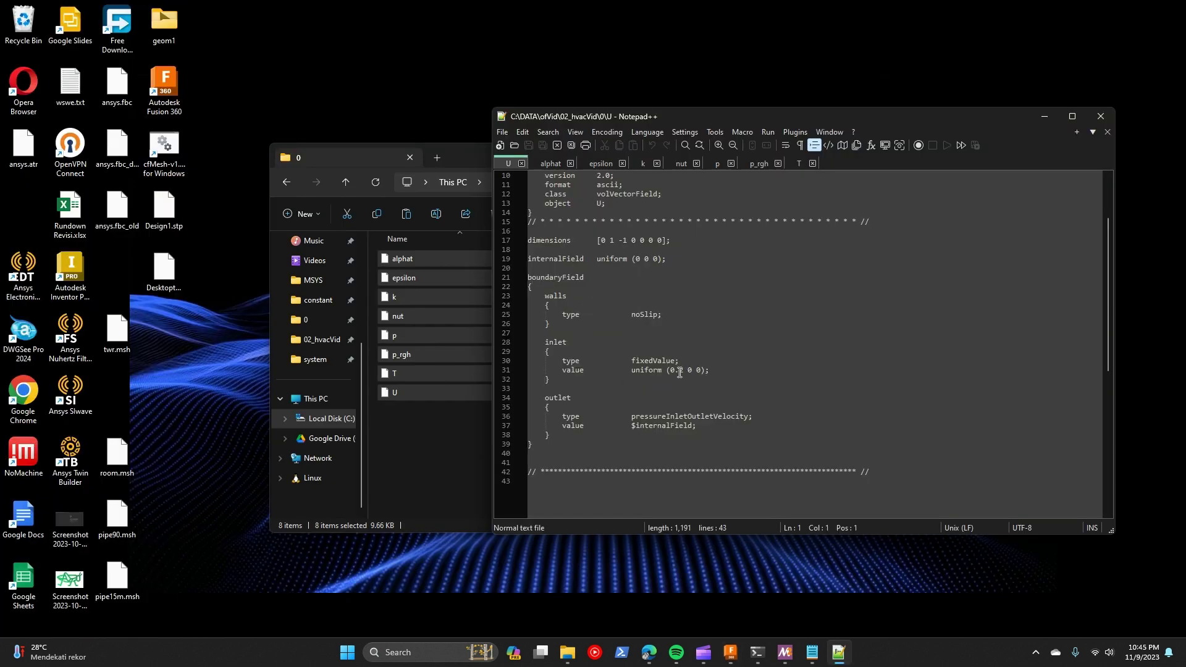
pyautogui.moveTo(683, 371); pyautogui.dragTo(671, 370)
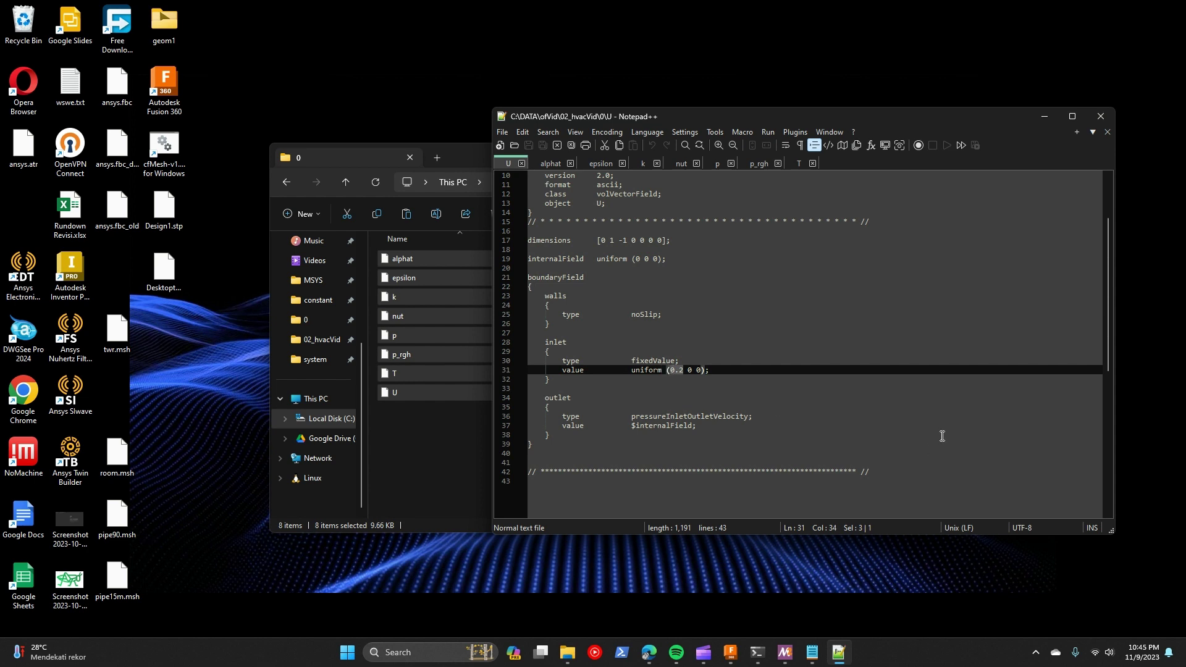
pyautogui.write('0')
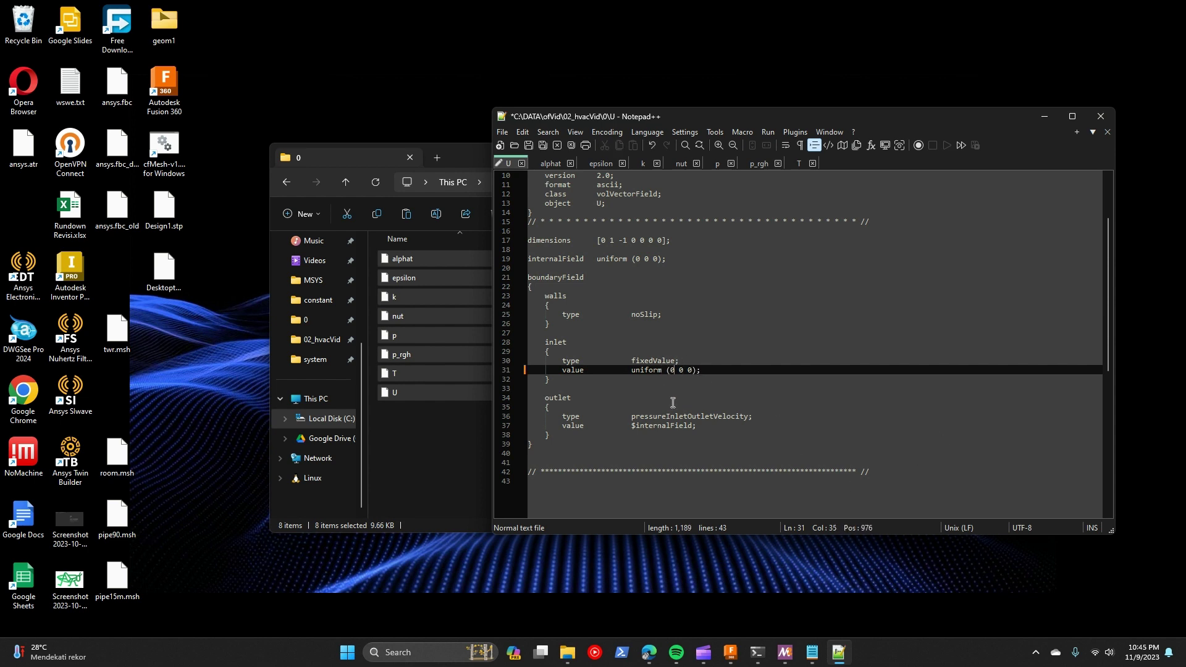
pyautogui.doubleClick(691, 370)
pyautogui.write('-0.2')
pyautogui.click(732, 444)
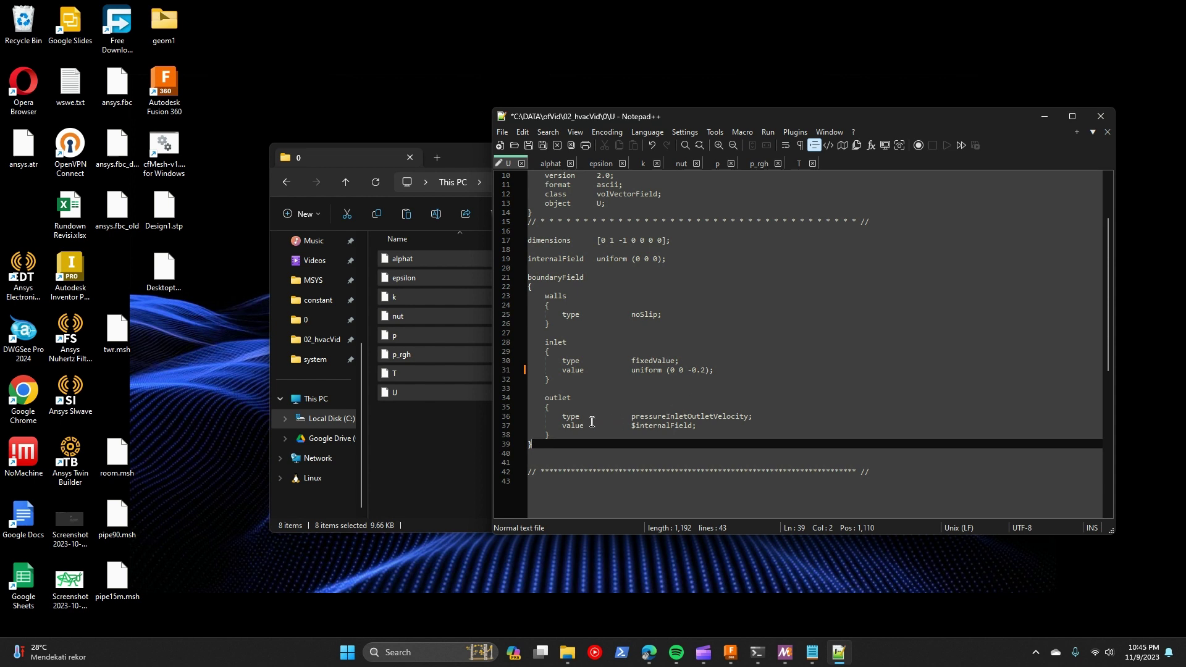
# Step: Open the Snipping Tool and capture a blank area of the editor as a canvas for sketching the outlet condition
pyautogui.moveTo(545, 397); pyautogui.dragTo(705, 431)
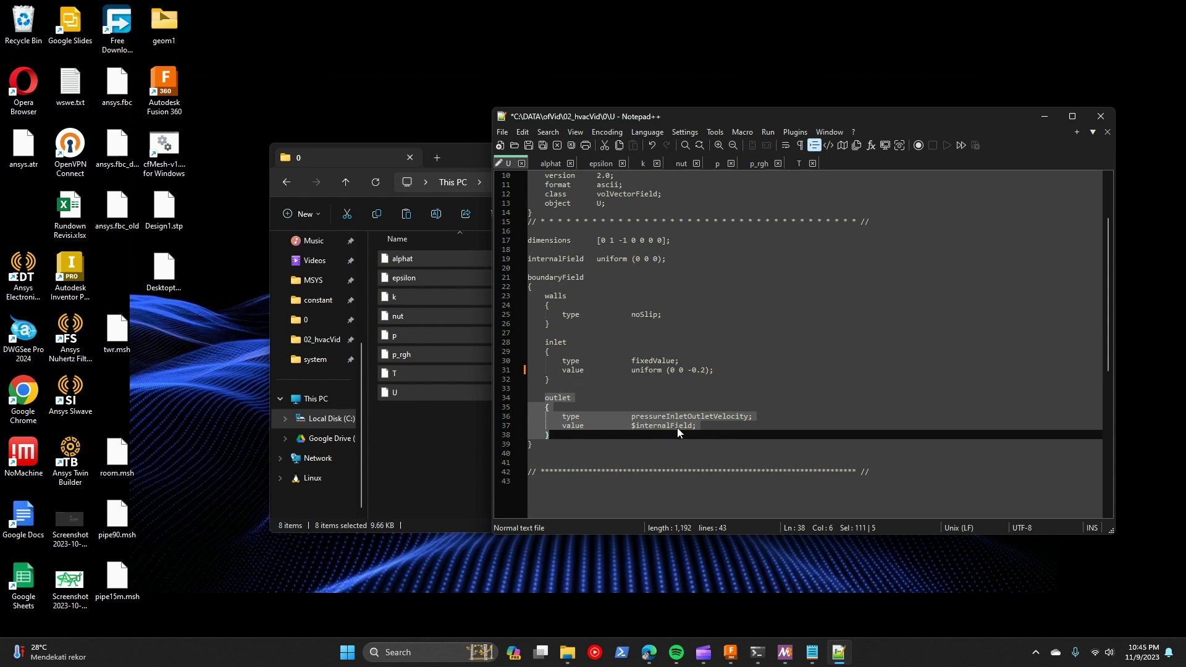
pyautogui.click(710, 427)
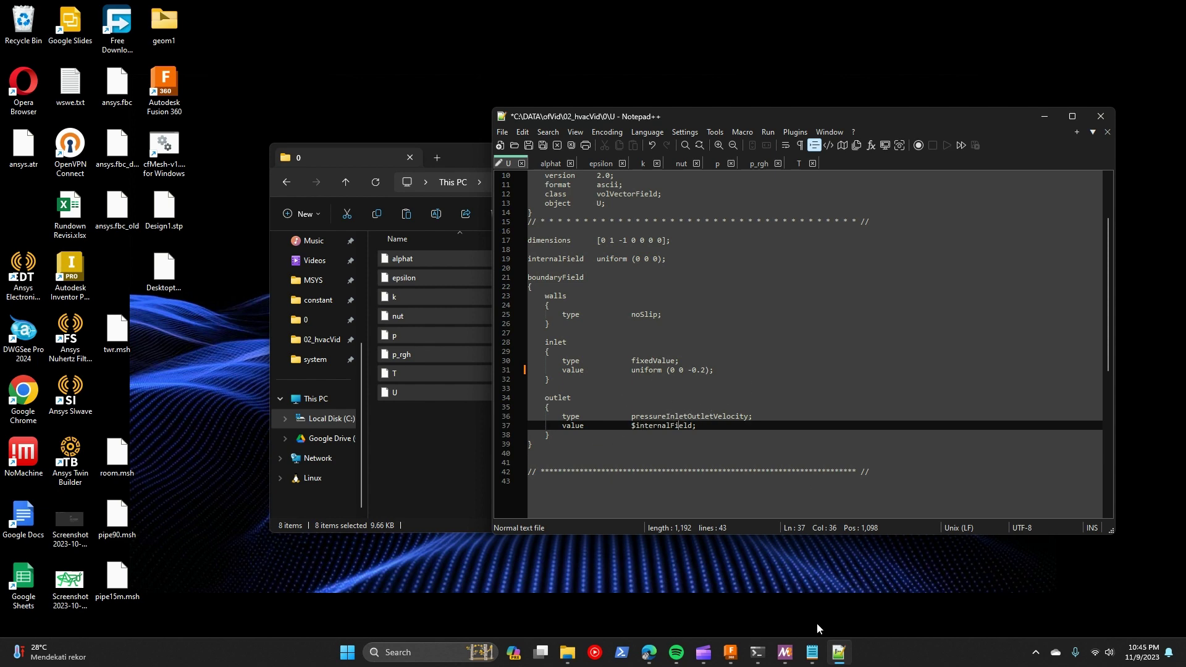
pyautogui.click(423, 651)
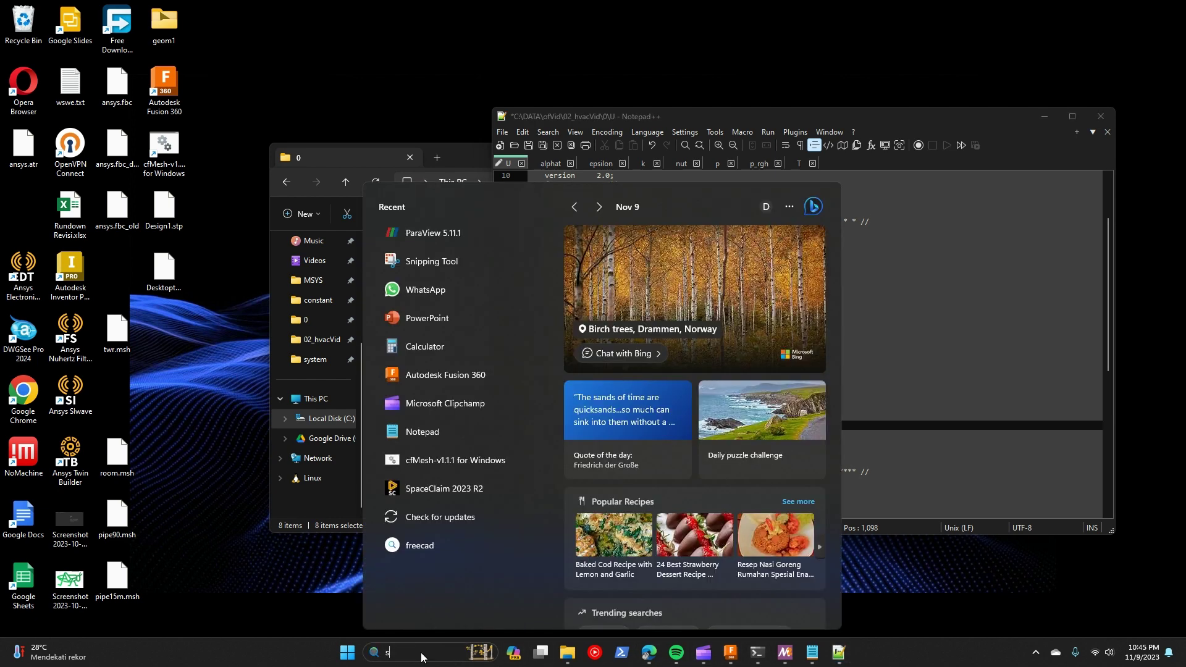
pyautogui.write('snipping tool')
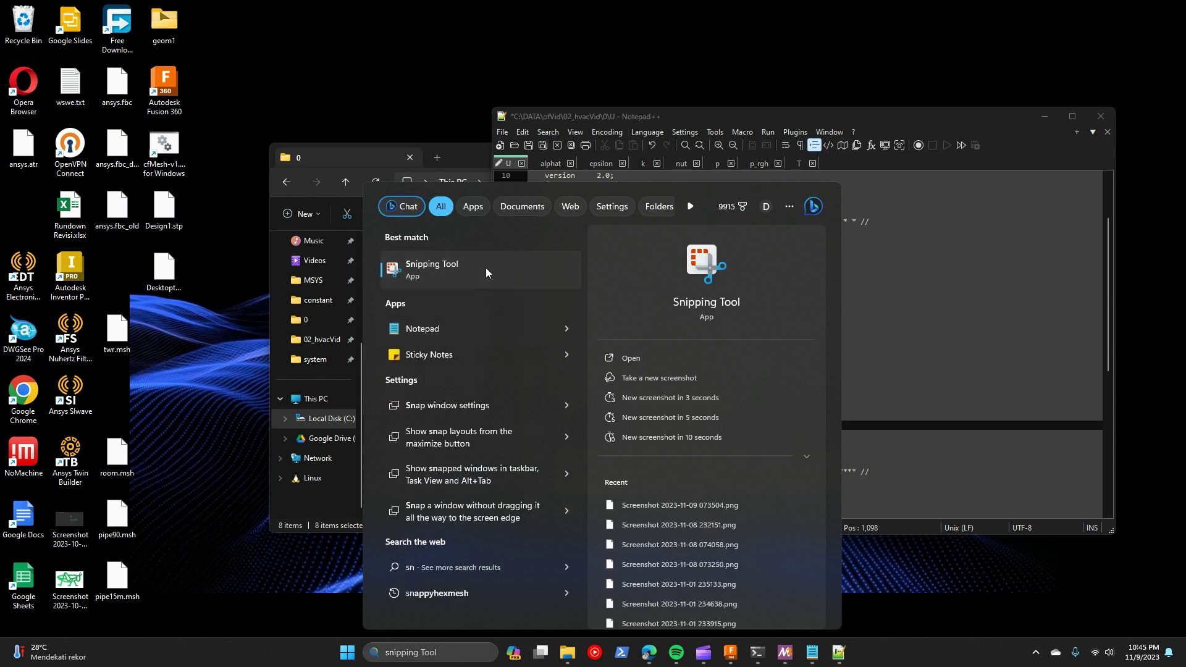
pyautogui.click(486, 268)
pyautogui.click(446, 188)
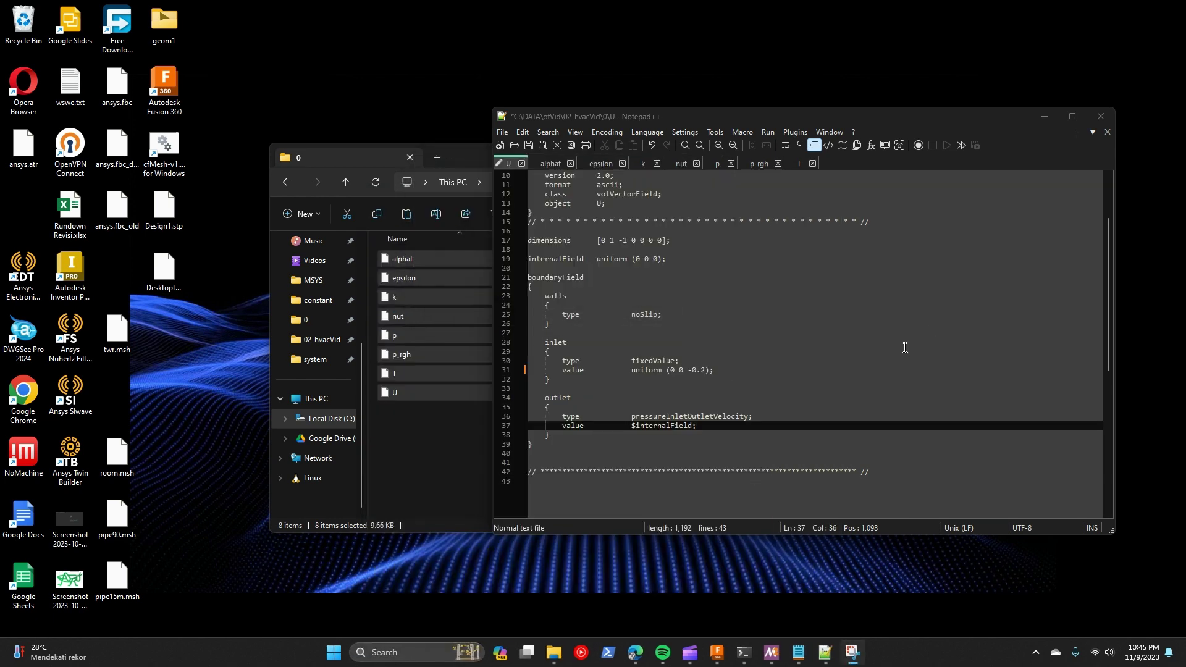
pyautogui.moveTo(810, 318); pyautogui.dragTo(1051, 465)
pyautogui.click(859, 646)
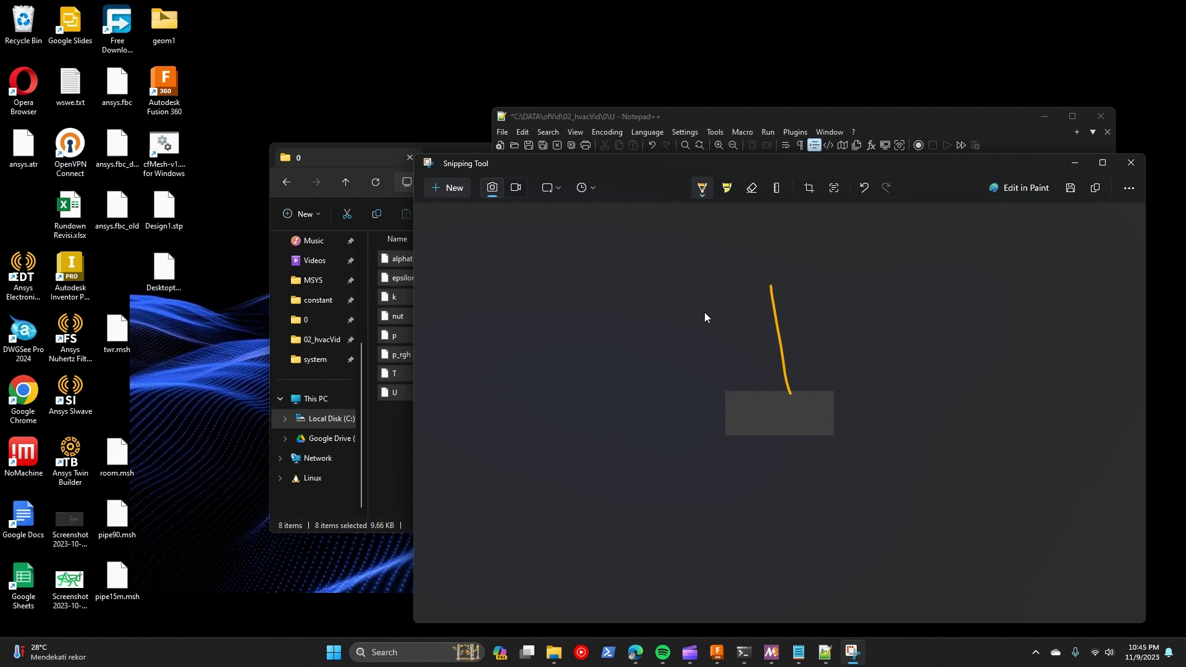
# Step: Sketch flow arrows on both sides of the outlet line, circle the outflow and backflow groups, label the outflow, and return to the U file
pyautogui.moveTo(728, 312); pyautogui.dragTo(732, 323)
pyautogui.moveTo(703, 344); pyautogui.dragTo(720, 341)
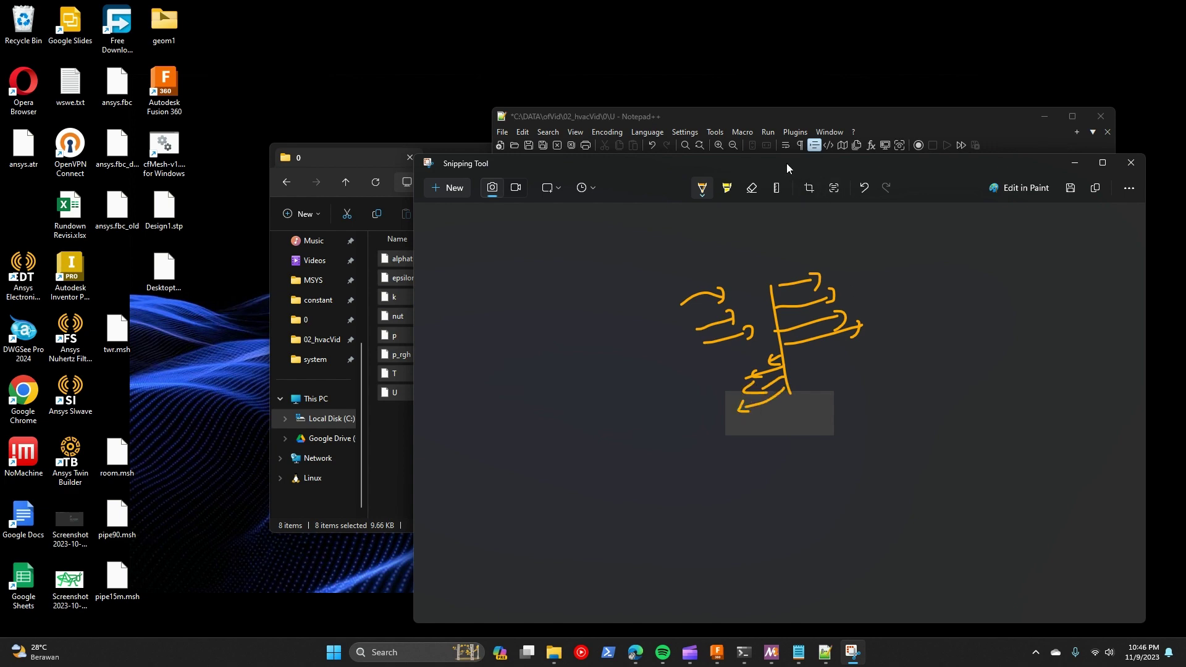
pyautogui.moveTo(787, 163)
pyautogui.mouseDown()
pyautogui.moveTo(676, 513)
pyautogui.moveTo(691, 460)
pyautogui.moveTo(736, 413)
pyautogui.moveTo(771, 252)
pyautogui.moveTo(710, 190)
pyautogui.mouseUp()
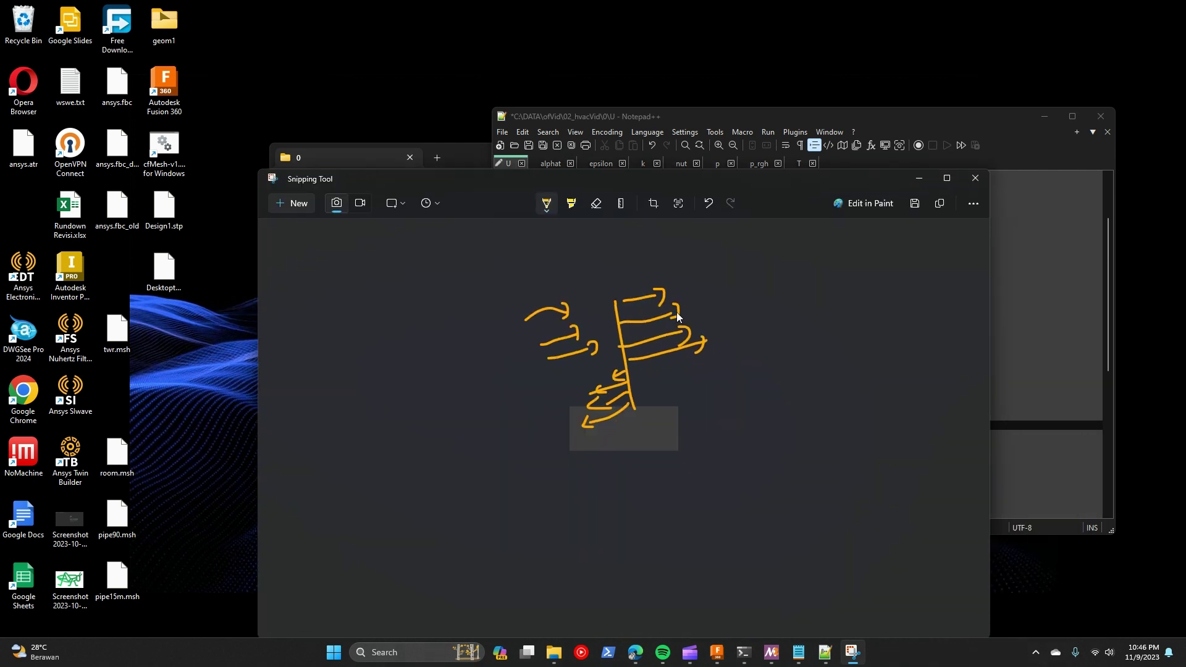
pyautogui.moveTo(665, 260); pyautogui.dragTo(688, 259)
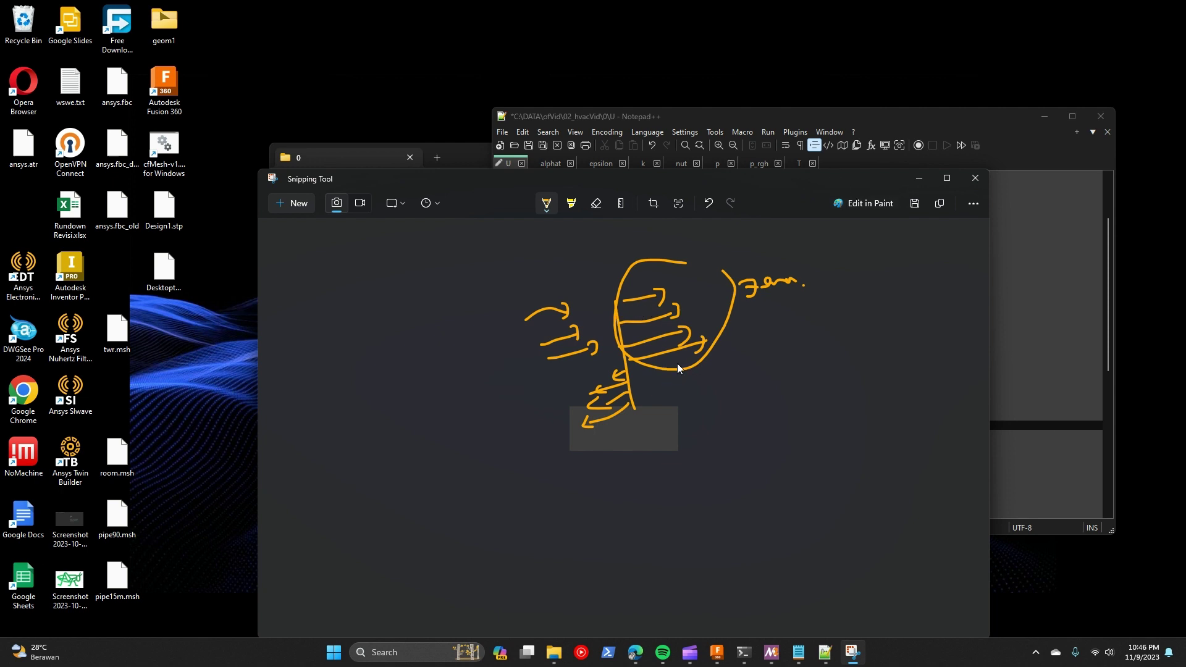
pyautogui.moveTo(619, 358); pyautogui.dragTo(620, 353)
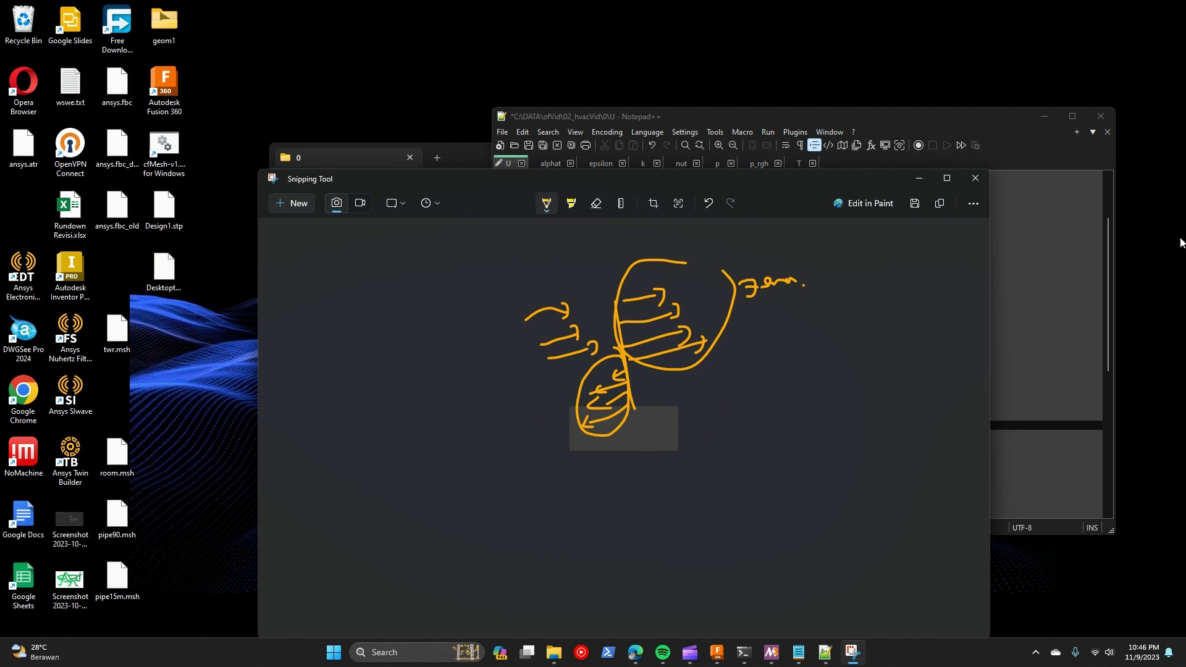
pyautogui.click(919, 178)
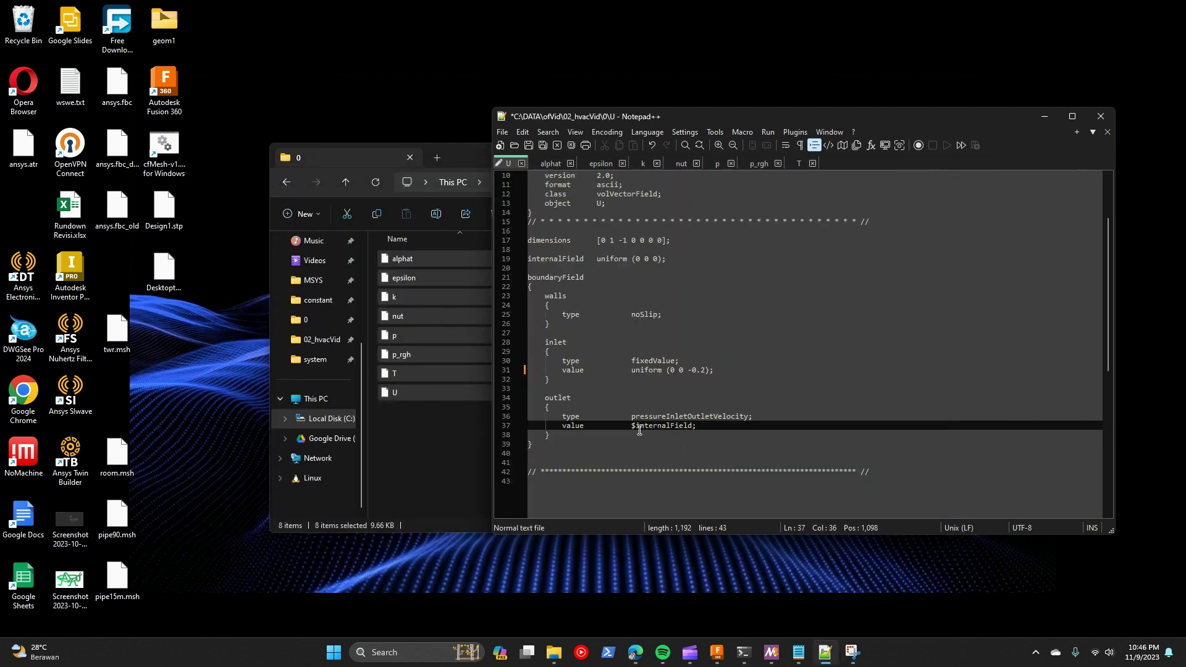
# Step: Review the inlet and outlet blocks in the U file, including the outlet's $internalField value
pyautogui.moveTo(632, 426); pyautogui.dragTo(690, 426)
pyautogui.click(741, 435)
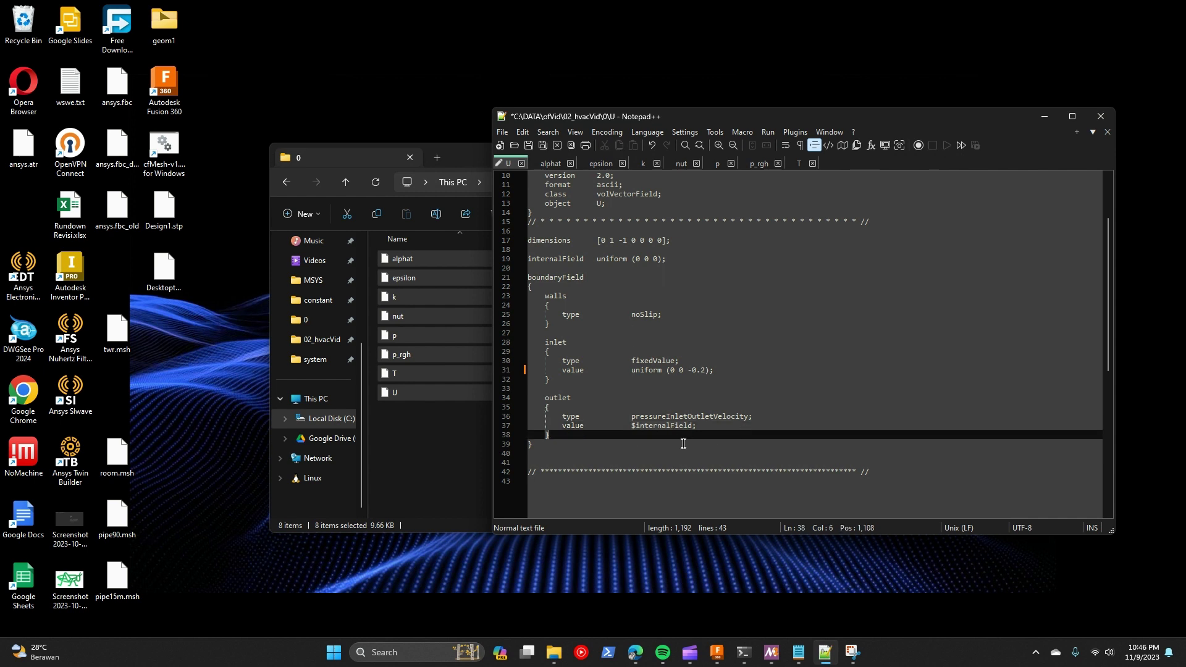
pyautogui.click(613, 406)
pyautogui.moveTo(541, 342); pyautogui.dragTo(708, 386)
pyautogui.moveTo(545, 400); pyautogui.dragTo(621, 432)
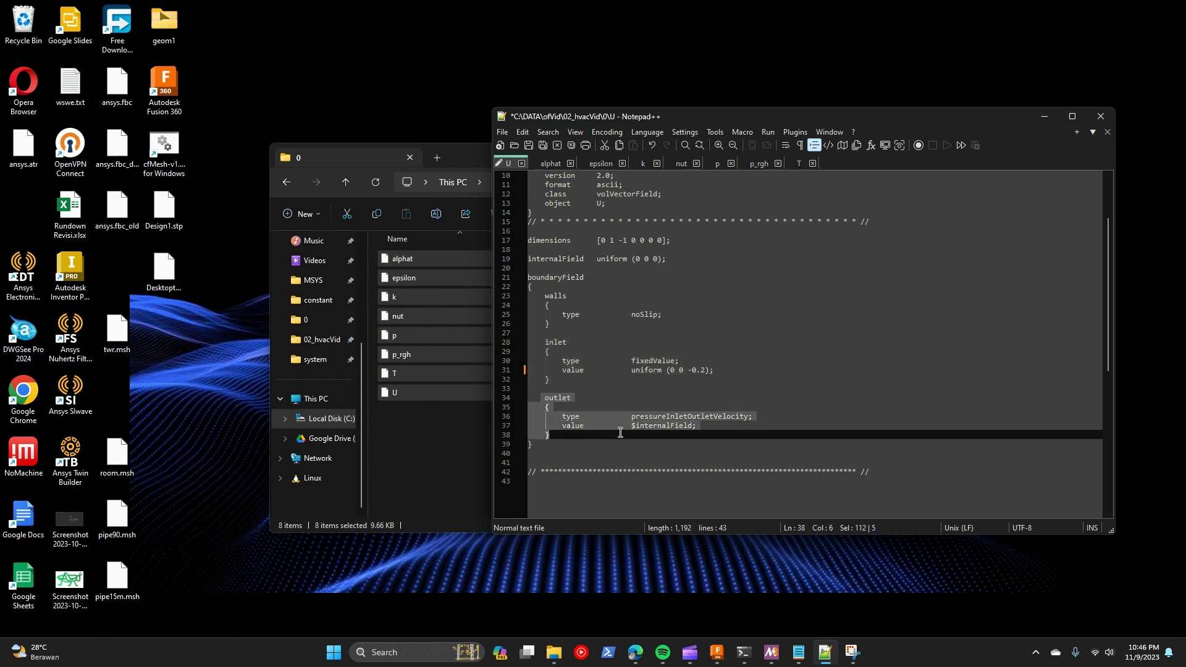
pyautogui.click(694, 455)
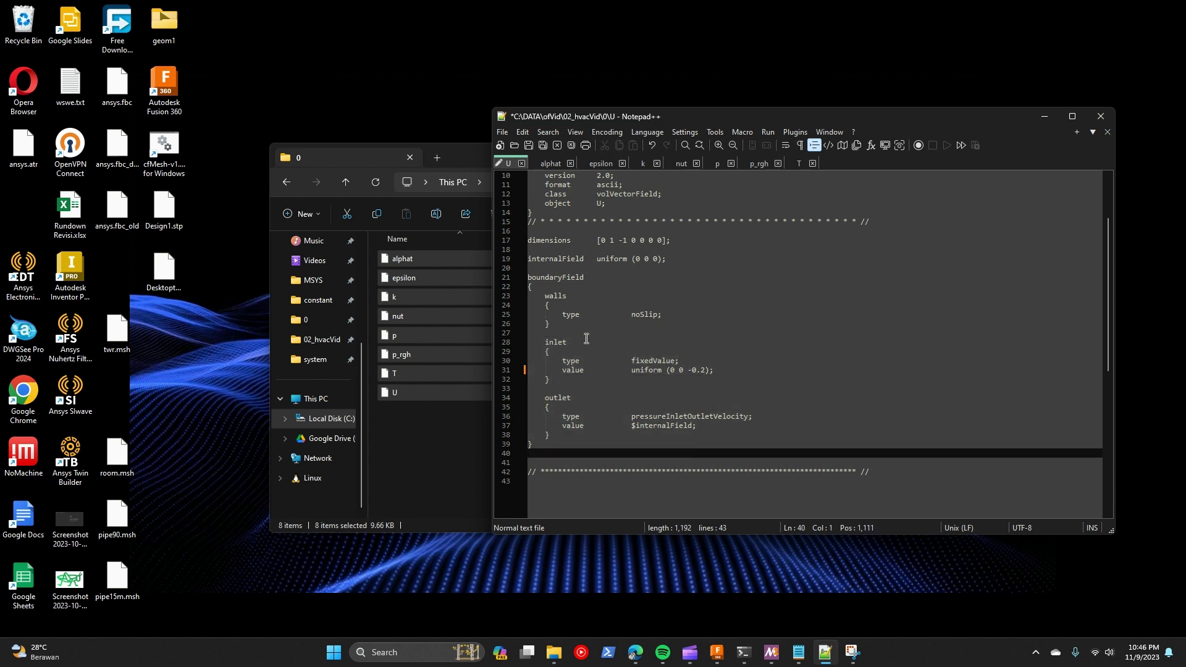
# Step: Replace the walls patch name in the U file with a quoted, parenthesised group of dinding, tembok, electronics and human
pyautogui.click(544, 297)
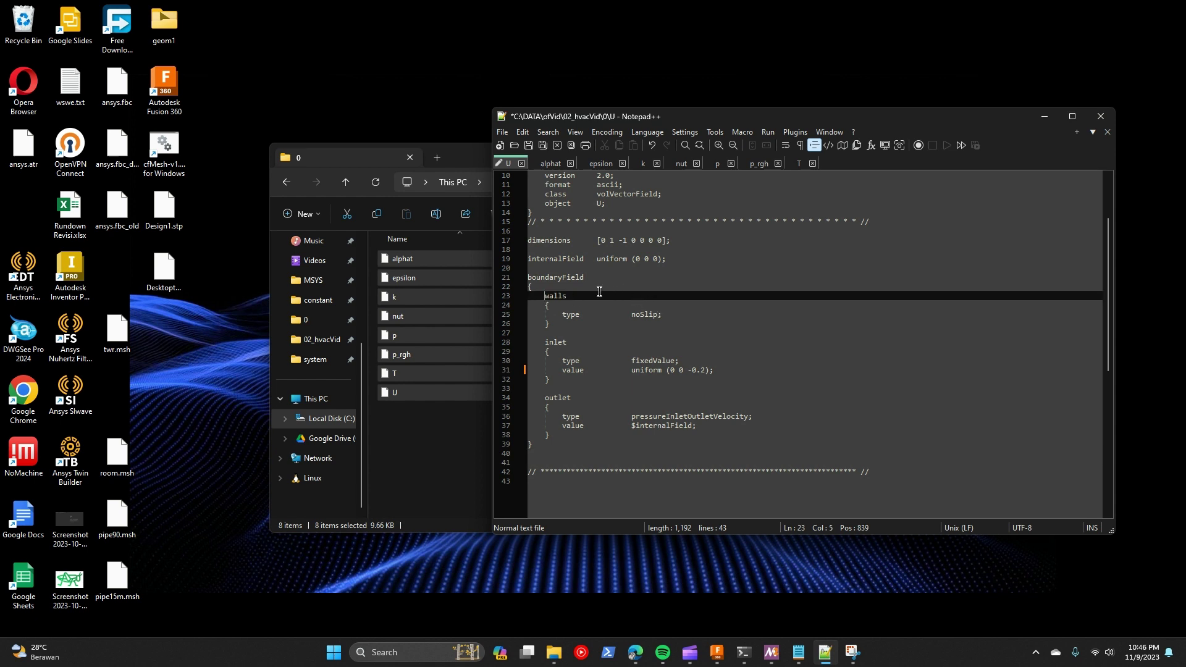
pyautogui.moveTo(567, 296); pyautogui.dragTo(545, 297)
pyautogui.write('""')
pyautogui.write('din')
pyautogui.write('ding')
pyautogui.write('|tem')
pyautogui.write('bok')
pyautogui.write('|')
pyautogui.write('ele')
pyautogui.write('ctron')
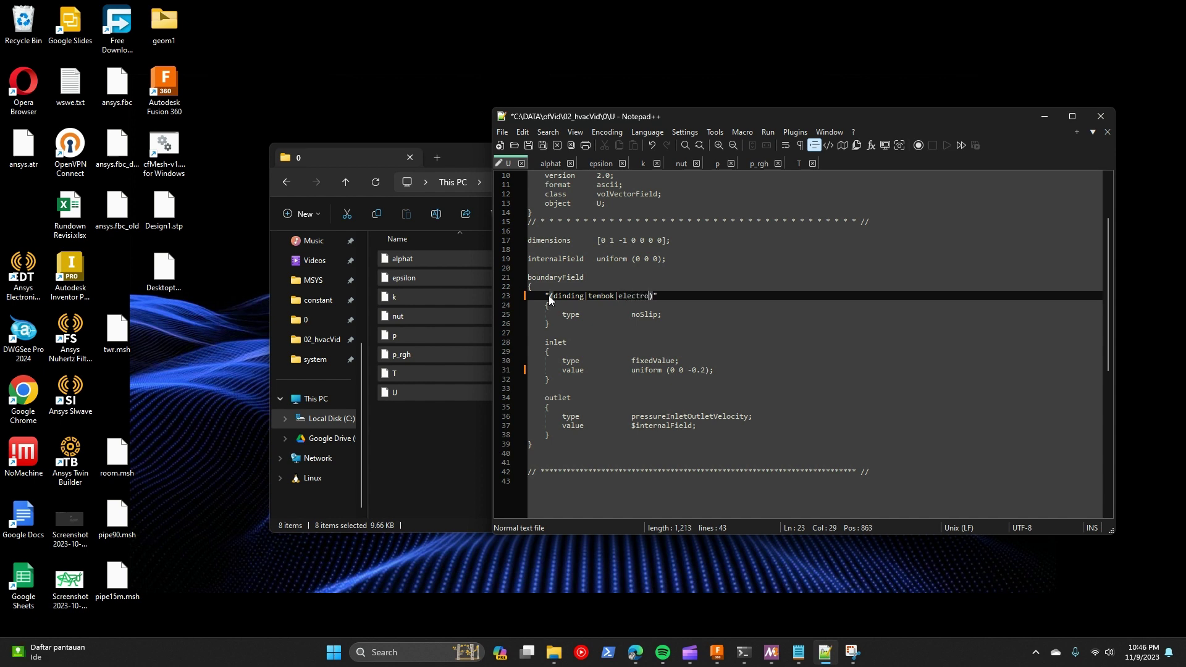
pyautogui.write('ics\\human')
# Step: Check the wall patch names in the boundary file and change the separator before human in the U file to |
pyautogui.click(798, 651)
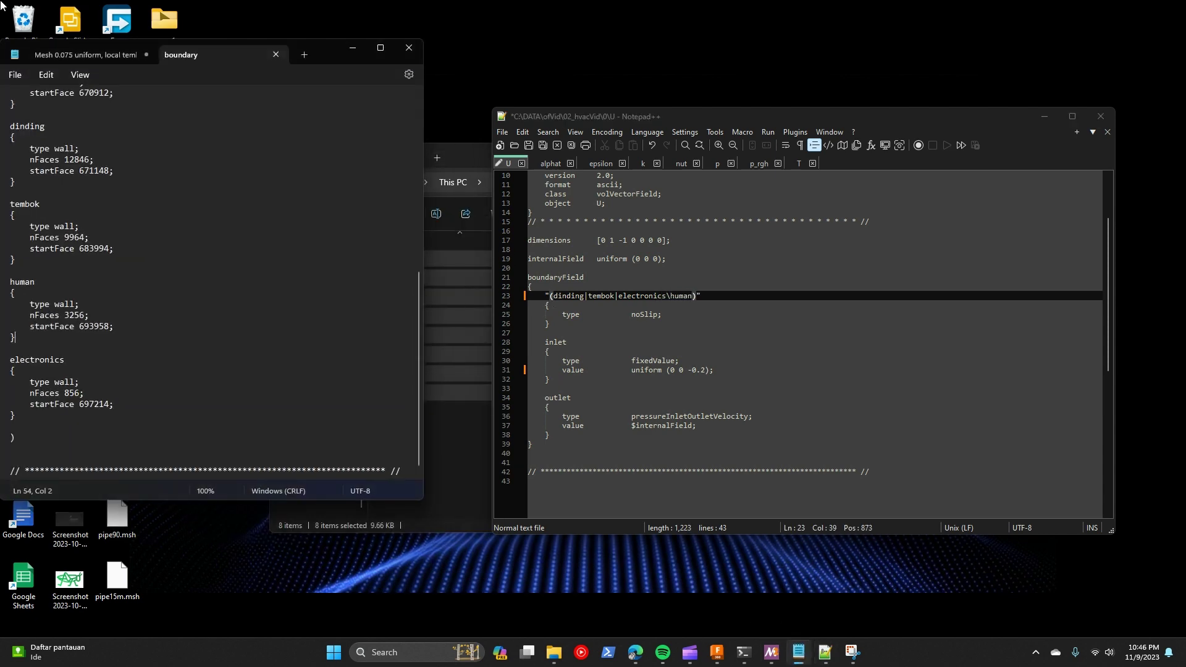
pyautogui.scroll(-1, 40, 279)
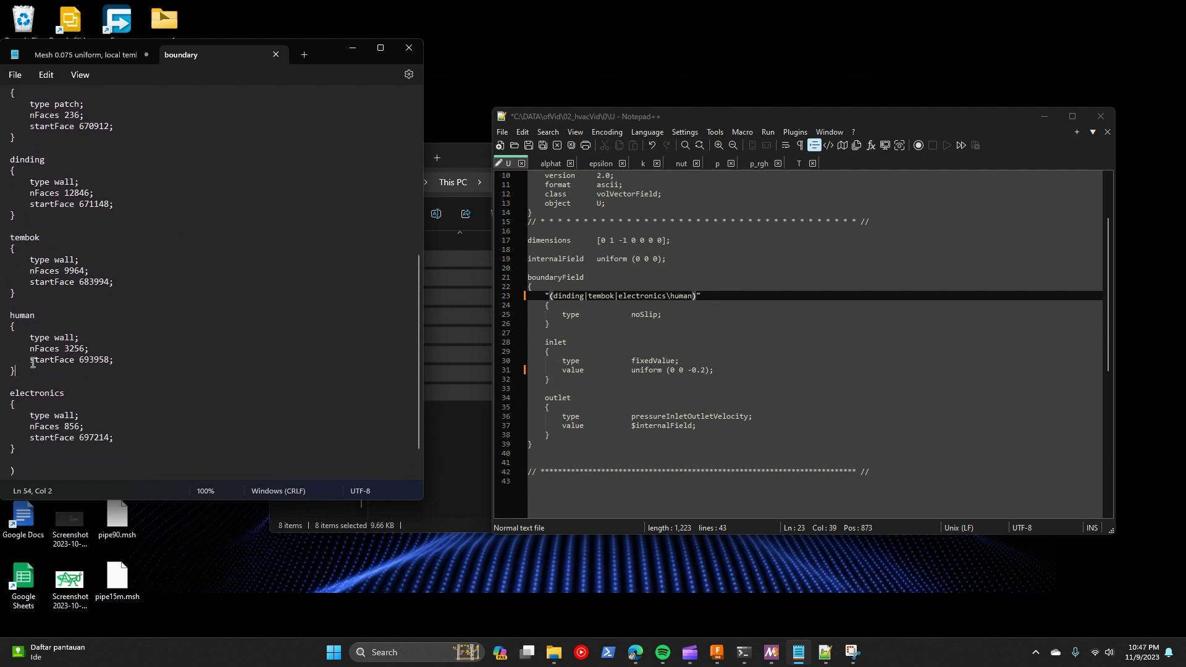
pyautogui.click(674, 300)
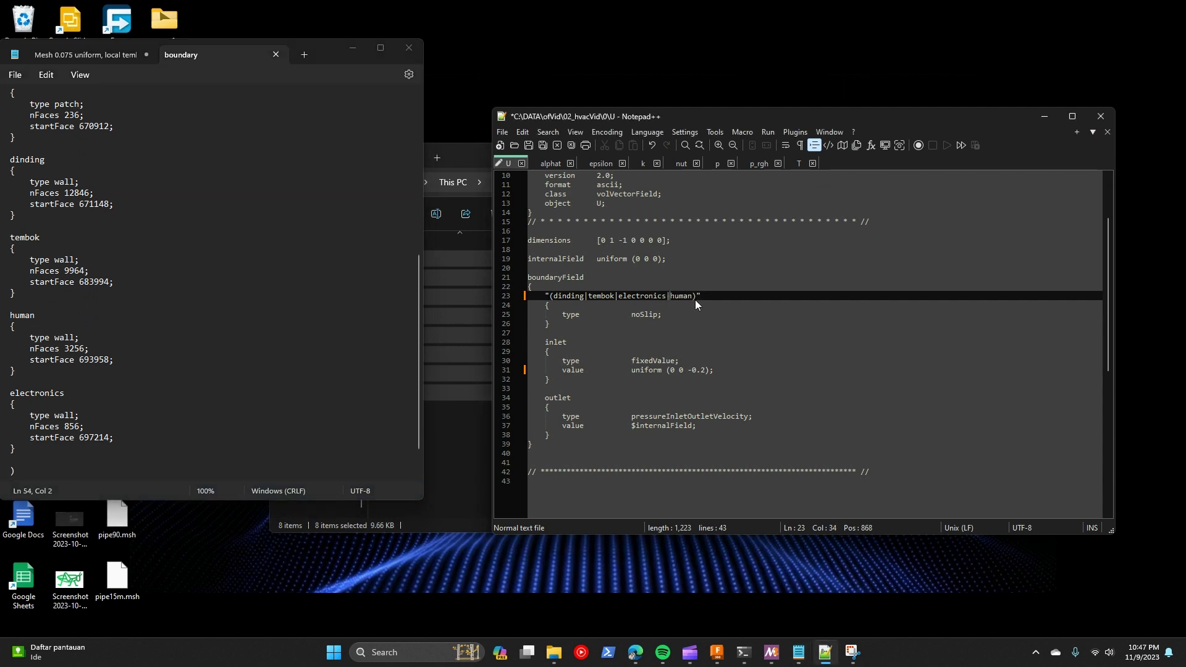
pyautogui.write('|')
pyautogui.scroll(-1, 69, 366)
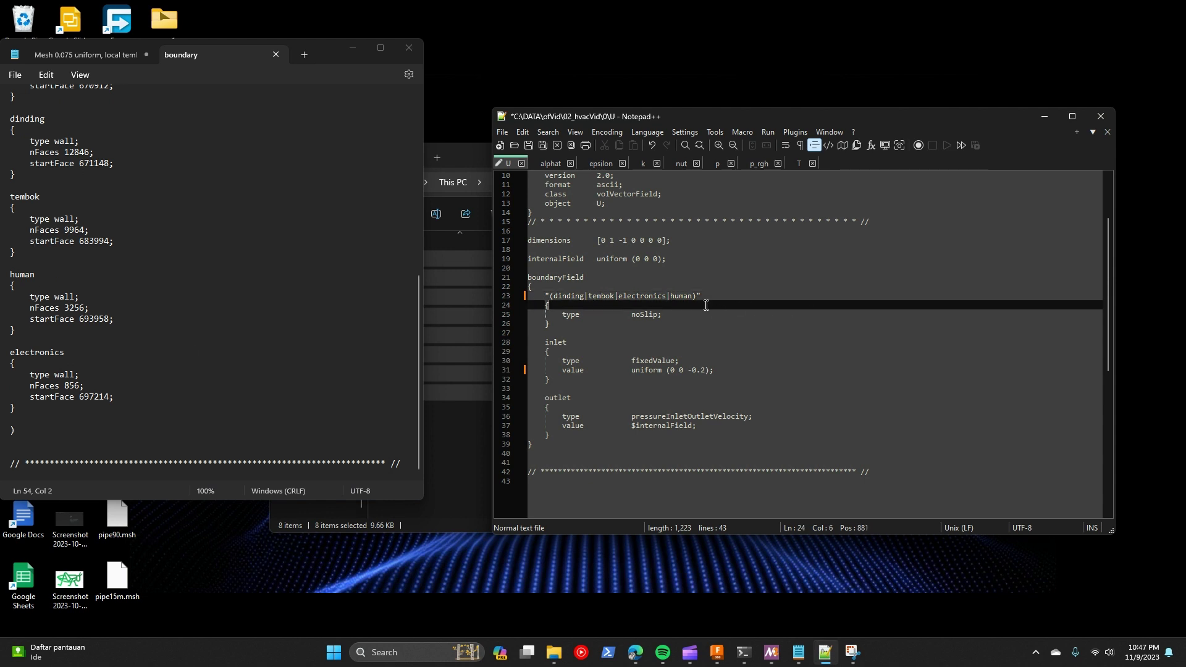
# Step: Copy "(dinding|tembok|electronics|human)" from the U file and replace the walls patch name in the alphat file with it
pyautogui.moveTo(546, 296); pyautogui.dragTo(706, 294)
pyautogui.hotkey('ctrl', 'c')
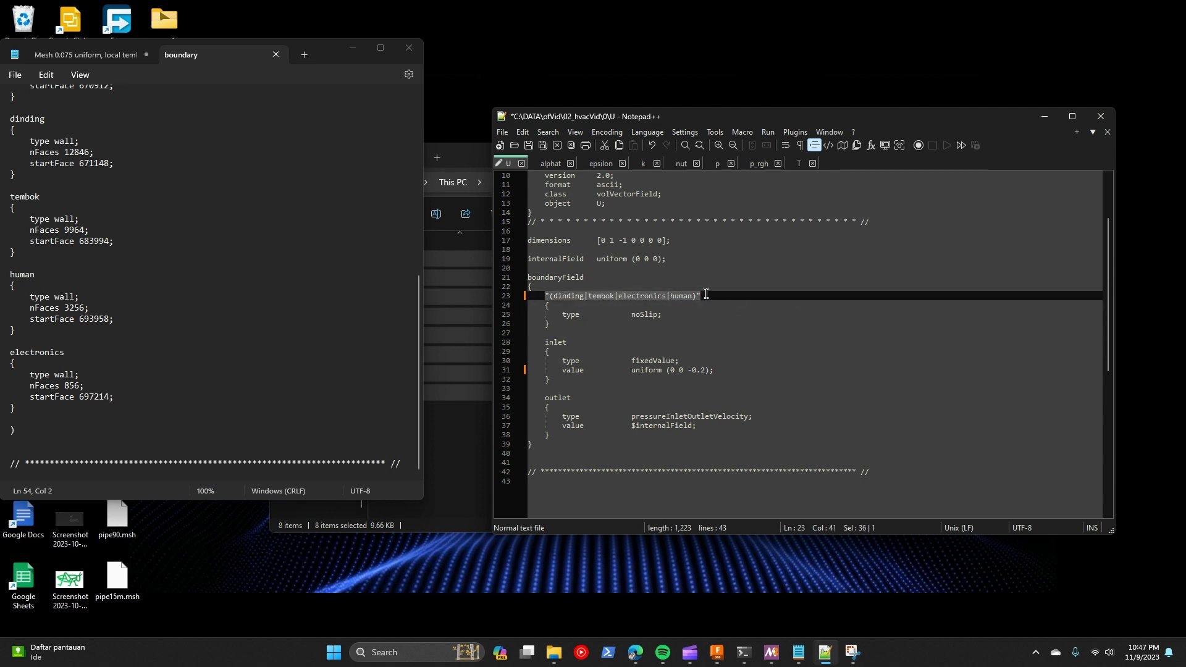
pyautogui.click(548, 164)
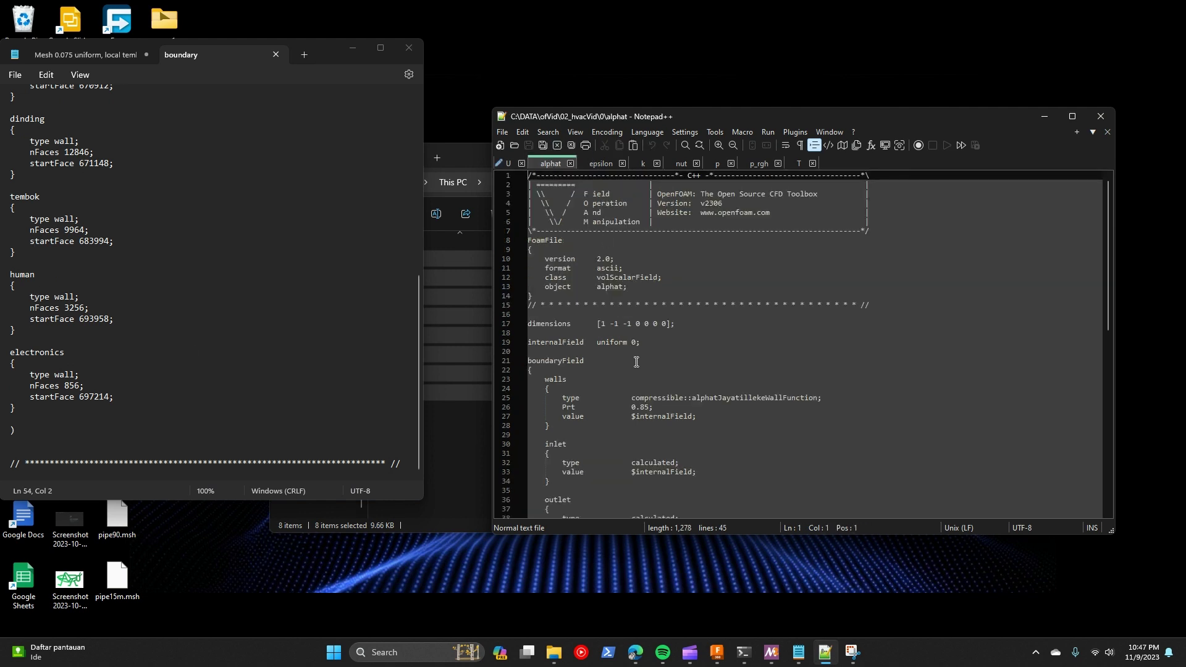
pyautogui.doubleClick(555, 296)
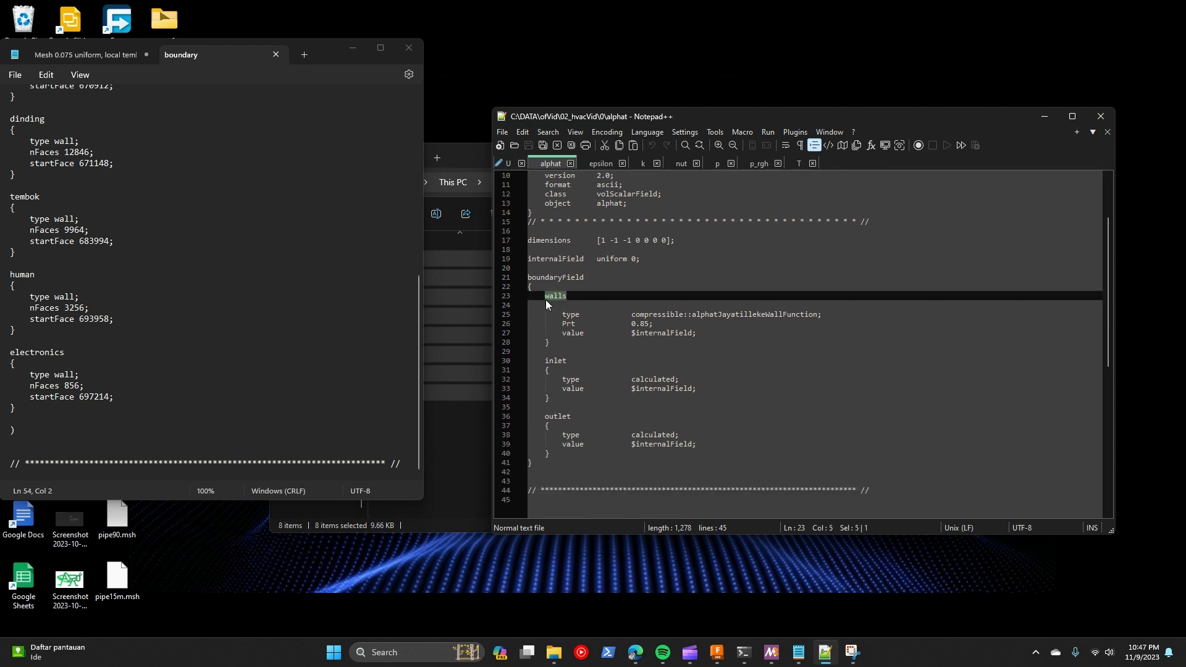
pyautogui.hotkey('ctrl', 'v')
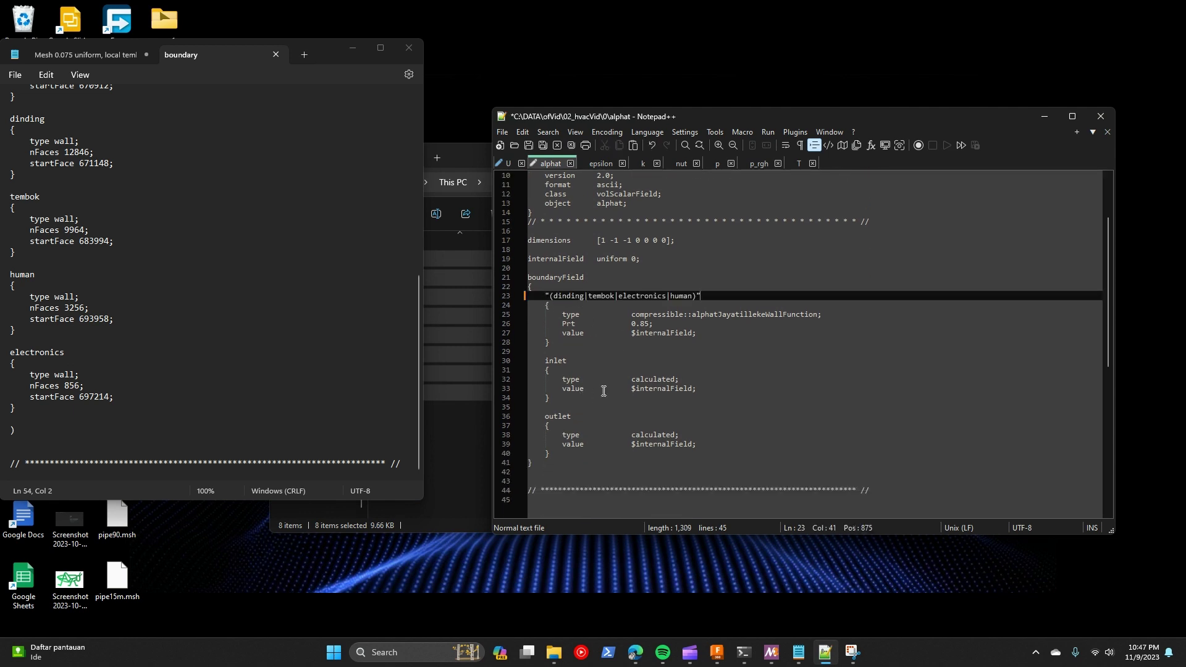
# Step: Replace the walls patch name in the epsilon file with "(dinding|tembok|electronics|human)"
pyautogui.click(598, 163)
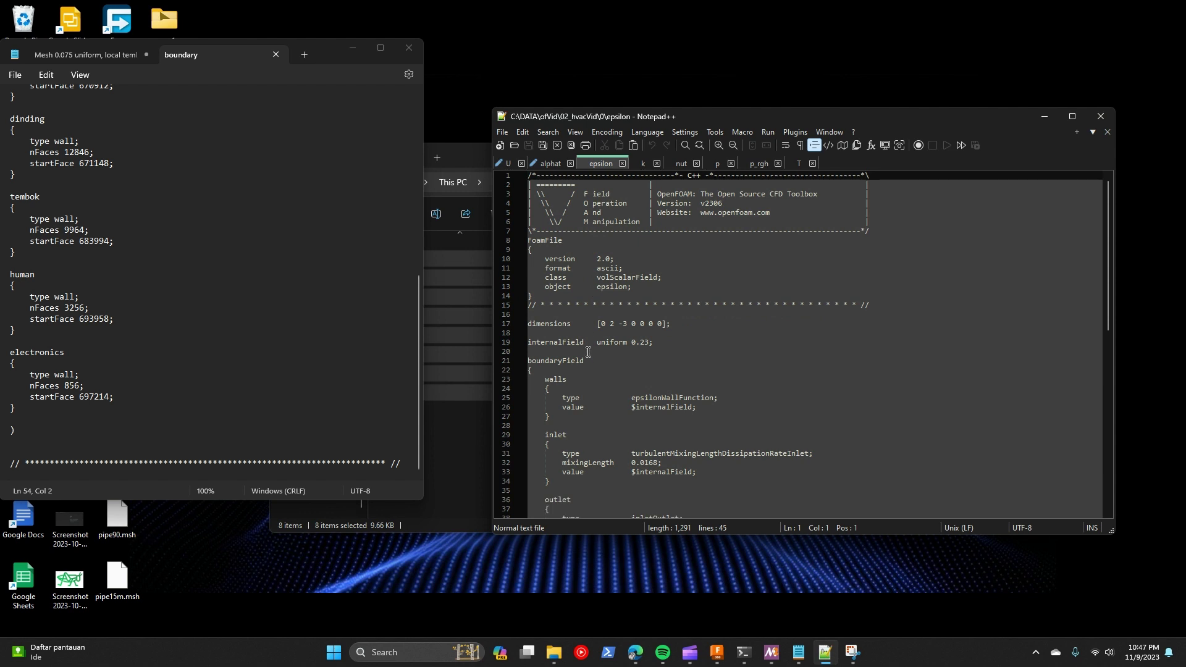
pyautogui.moveTo(567, 380); pyautogui.dragTo(543, 380)
pyautogui.hotkey('ctrl', 'v')
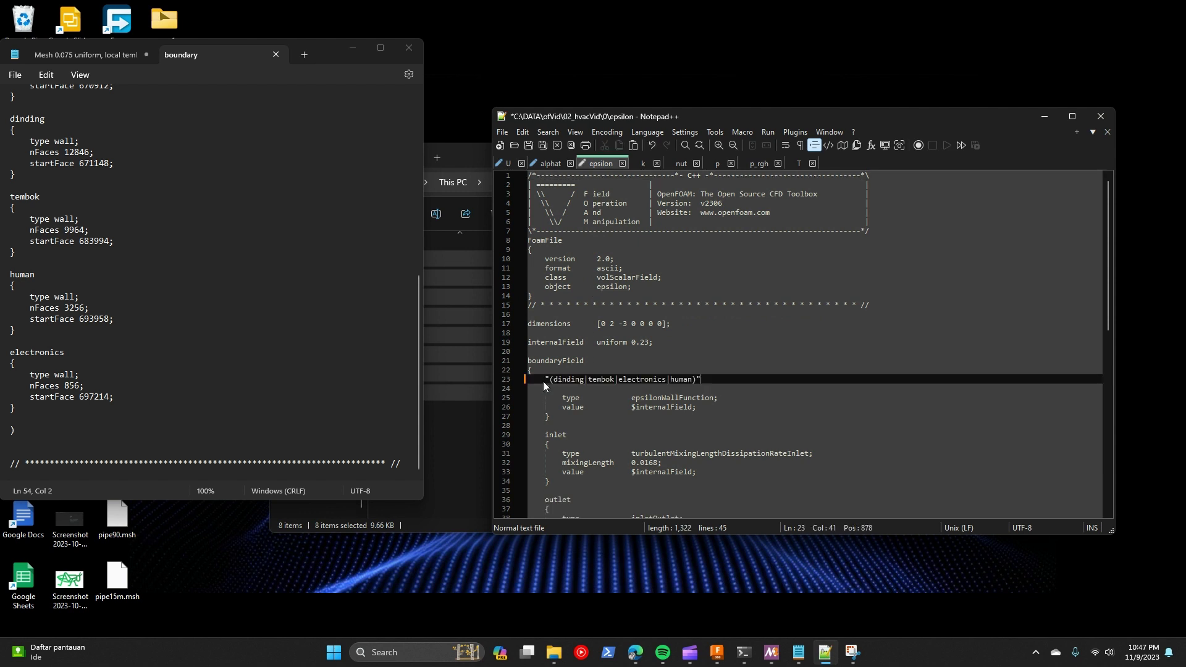
pyautogui.scroll(-2, 543, 380)
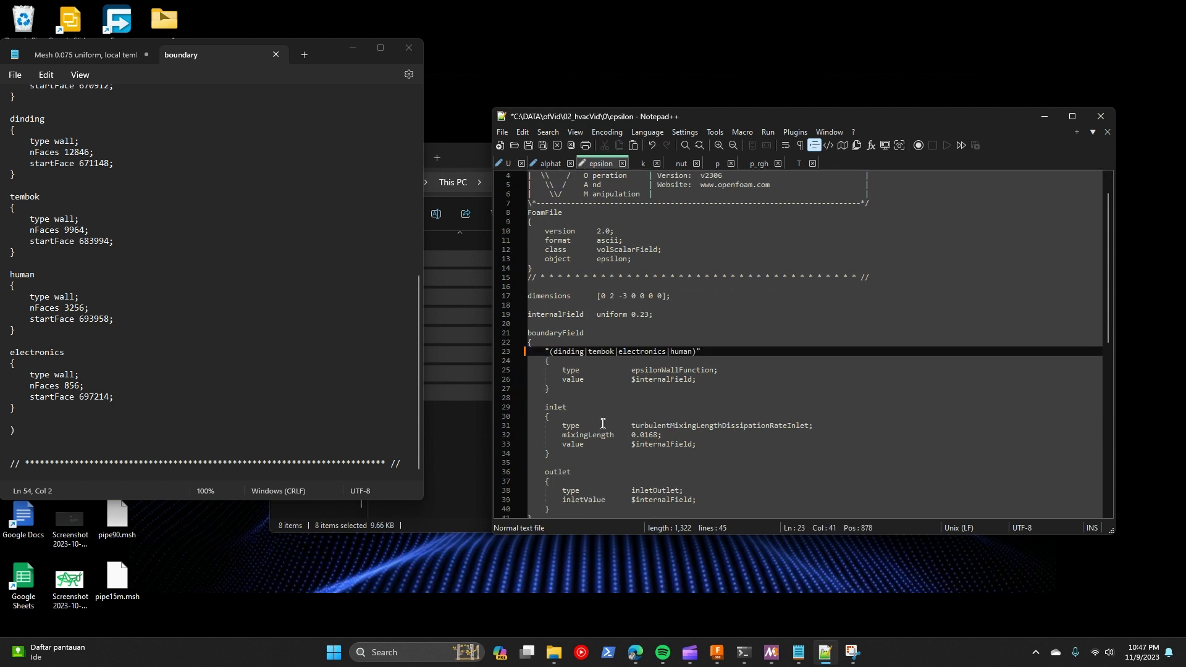
# Step: Replace the walls patch name in both the k and nut files with "(dinding|tembok|electronics|human)"
pyautogui.click(648, 164)
pyautogui.scroll(-2, 561, 397)
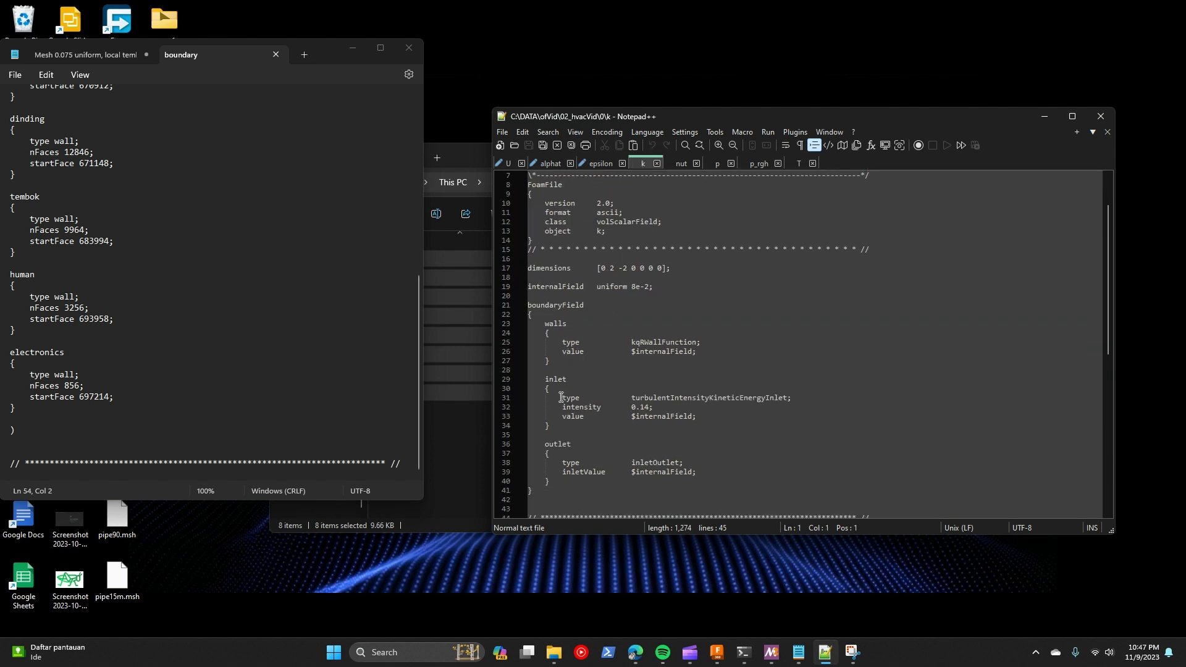
pyautogui.moveTo(567, 323); pyautogui.dragTo(546, 327)
pyautogui.write('"(dinding|tembok|electronics|human)"')
pyautogui.click(680, 164)
pyautogui.write('"(dinding|tembok|electronics|human)"')
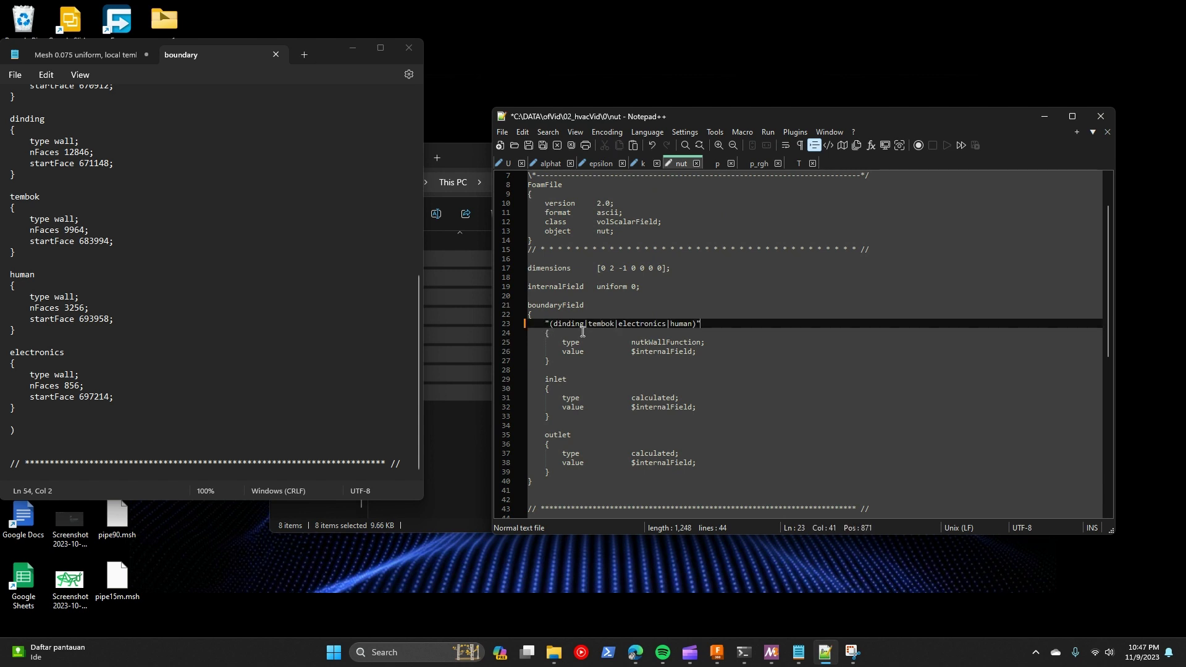
# Step: Replace the walls patch name in the p file with "(dinding|tembok|electronics|human)" and highlight the internalField value
pyautogui.click(717, 164)
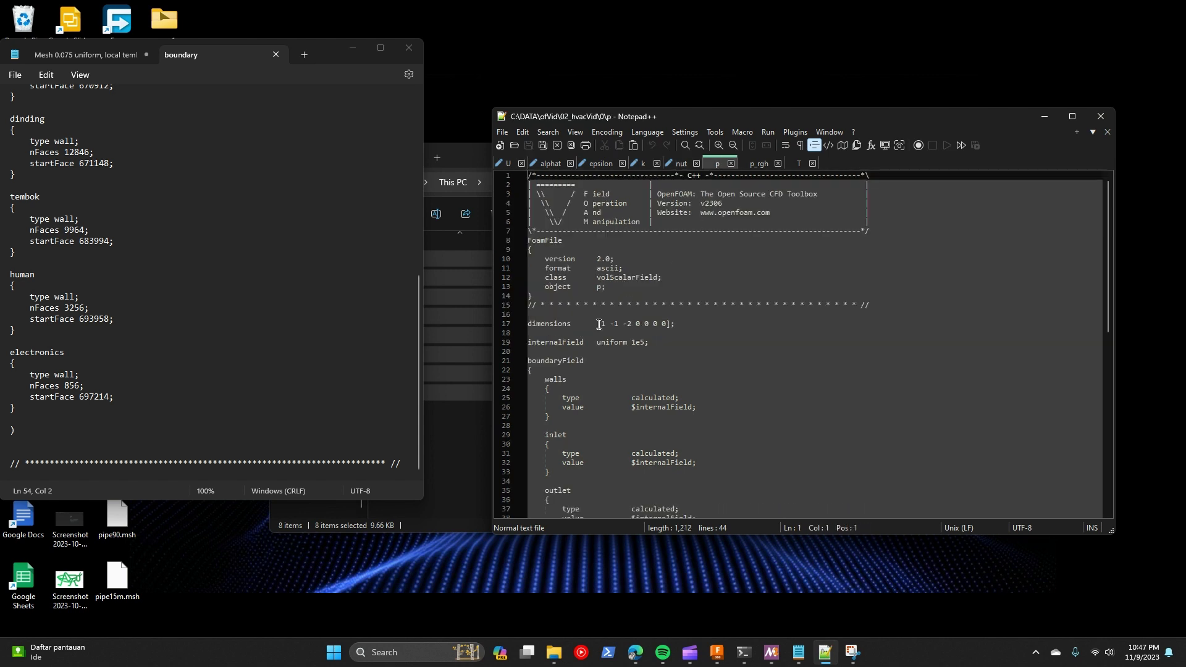
pyautogui.scroll(-2, 574, 323)
pyautogui.moveTo(574, 323); pyautogui.dragTo(545, 325)
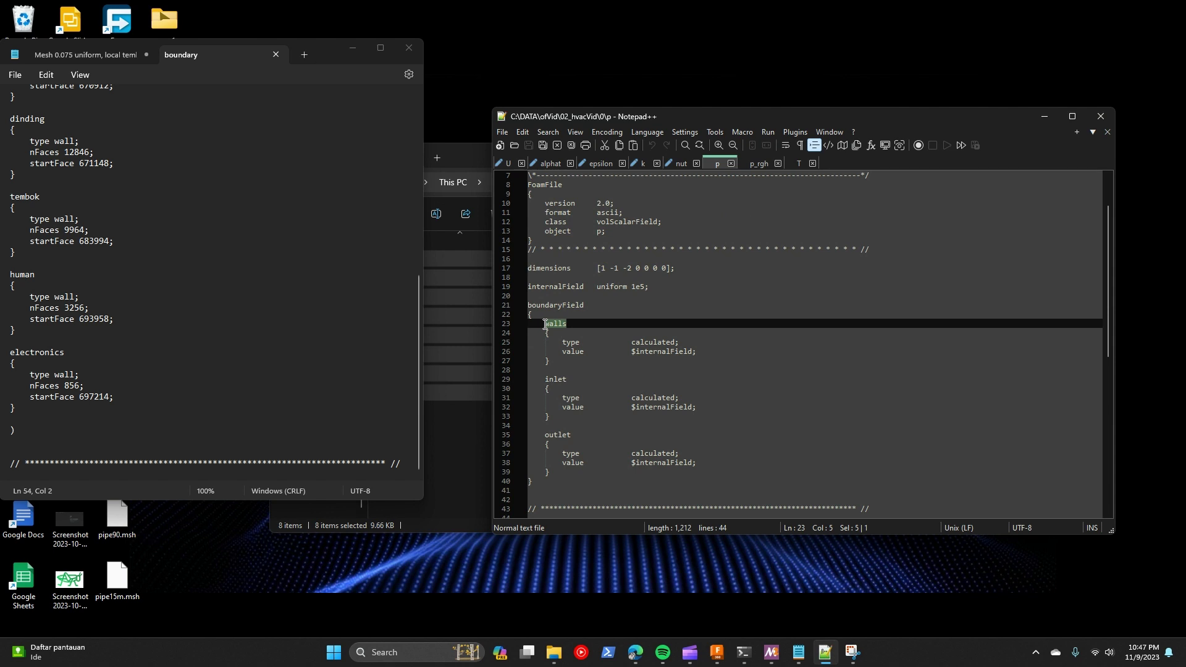
pyautogui.write('"(dinding|tembok|electronics|human)"')
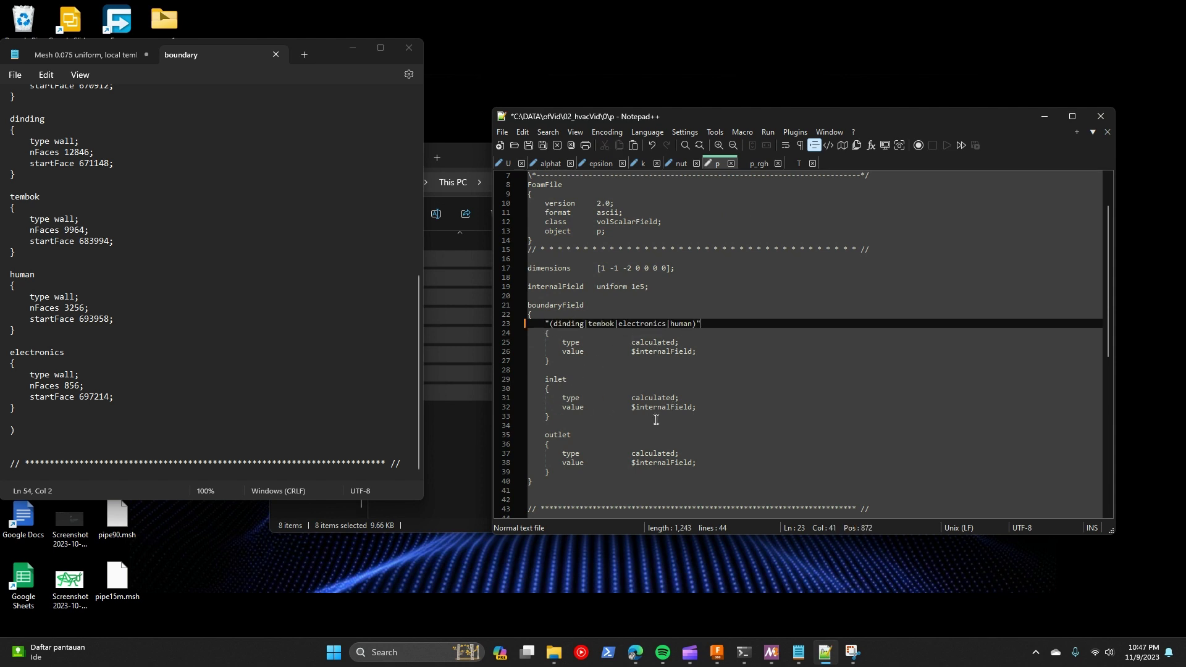
pyautogui.click(632, 287)
pyautogui.moveTo(631, 287); pyautogui.dragTo(646, 287)
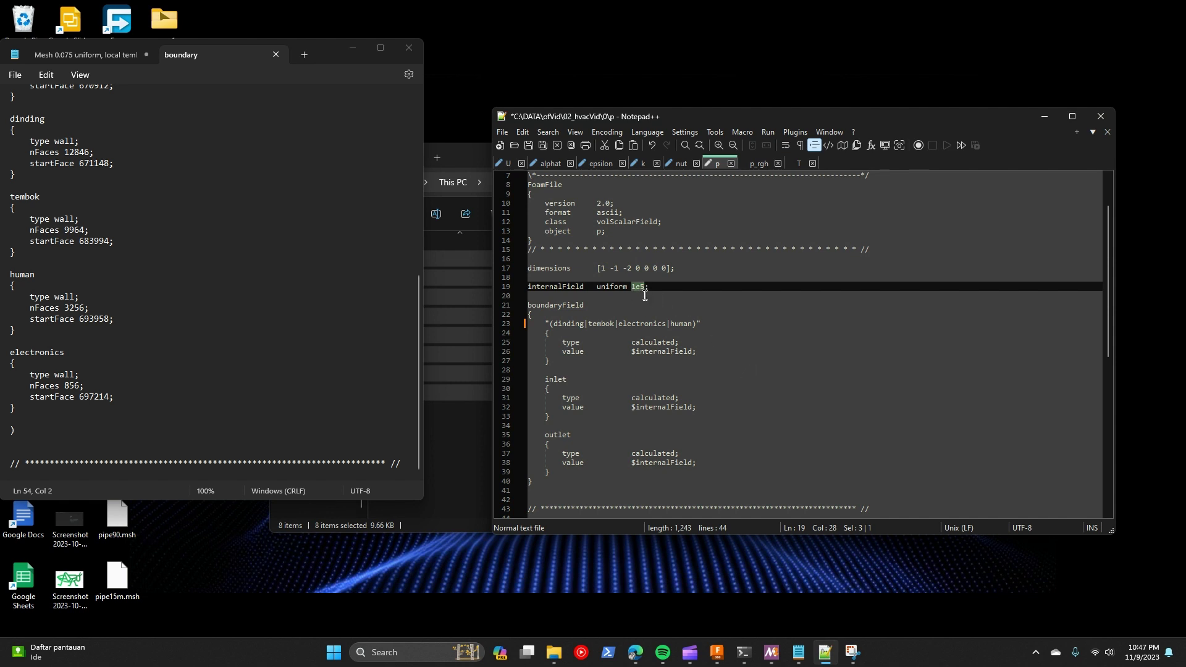
# Step: Replace the walls patch name in the p_rgh file with "(dinding|tembok|electronics|human)" and review its outlet and inlet entries
pyautogui.click(758, 163)
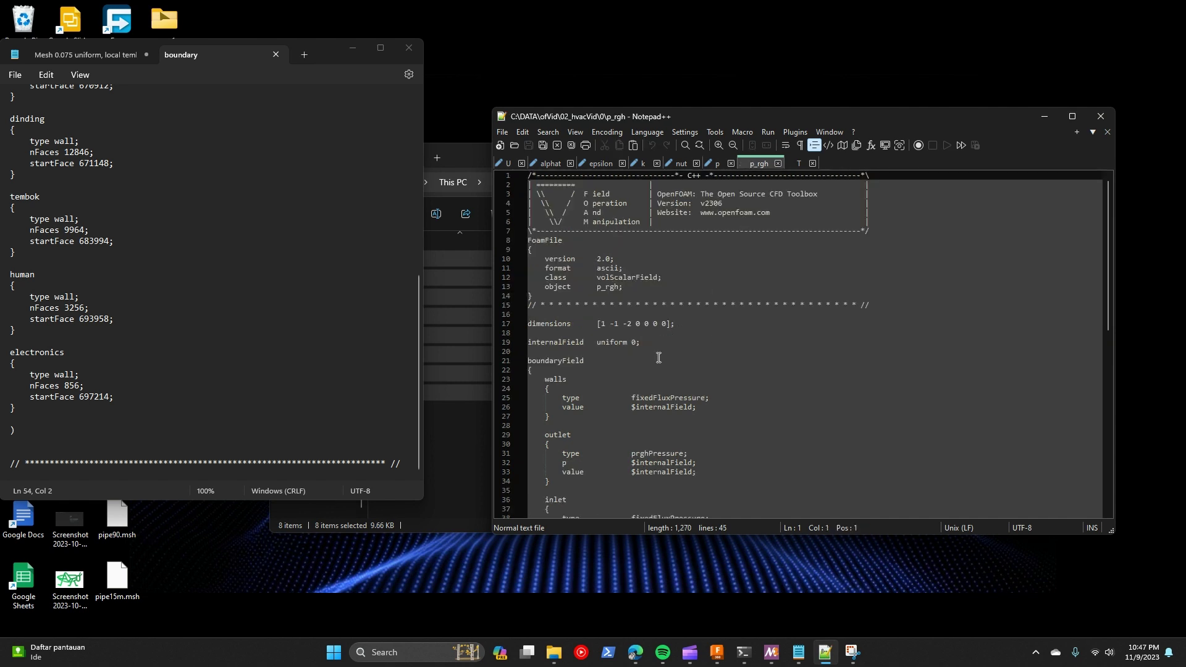
pyautogui.scroll(-2, 652, 364)
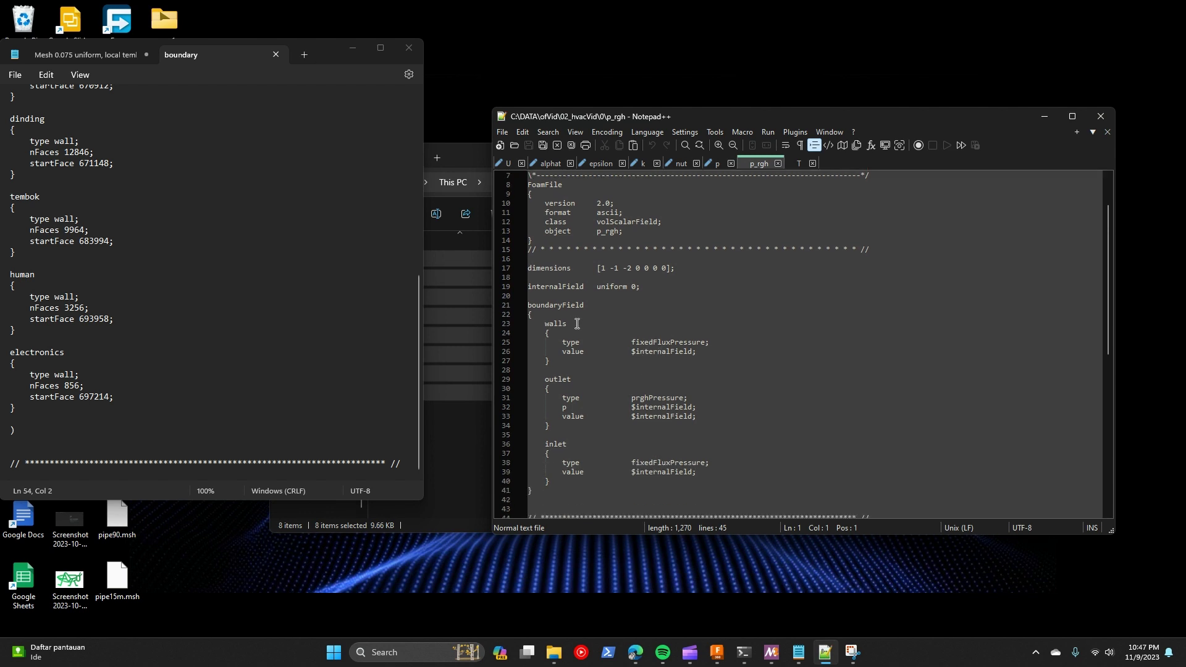
pyautogui.doubleClick(556, 324)
pyautogui.write('"(dinding|tembok|electronics|human)"')
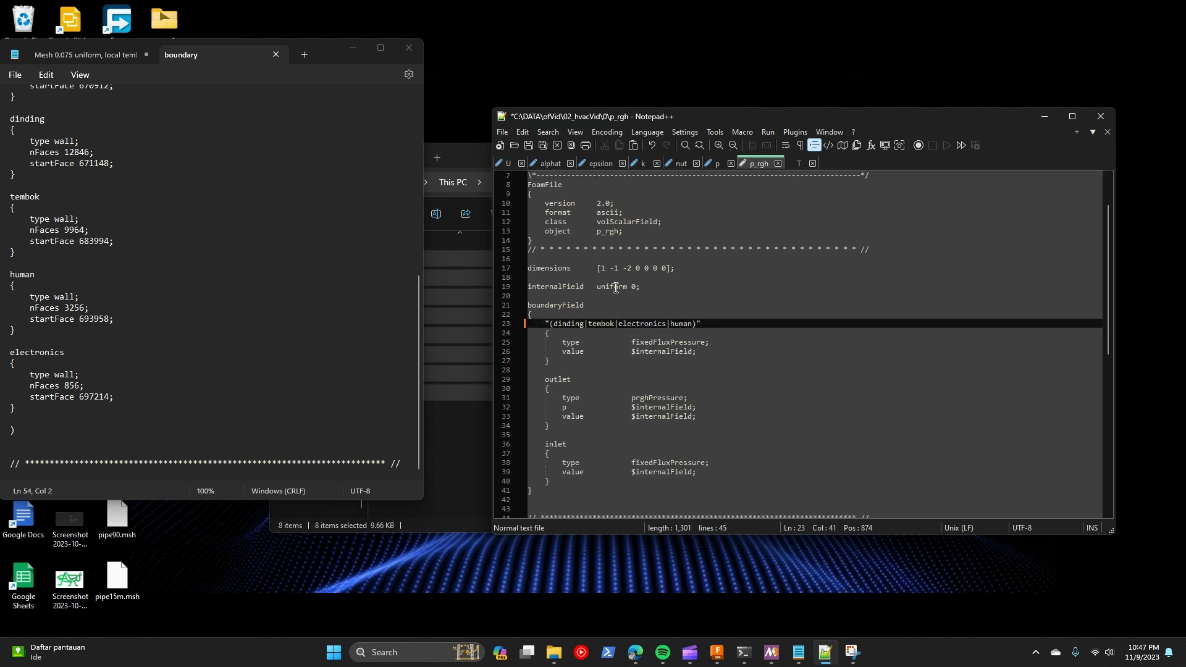
pyautogui.scroll(-2, 625, 454)
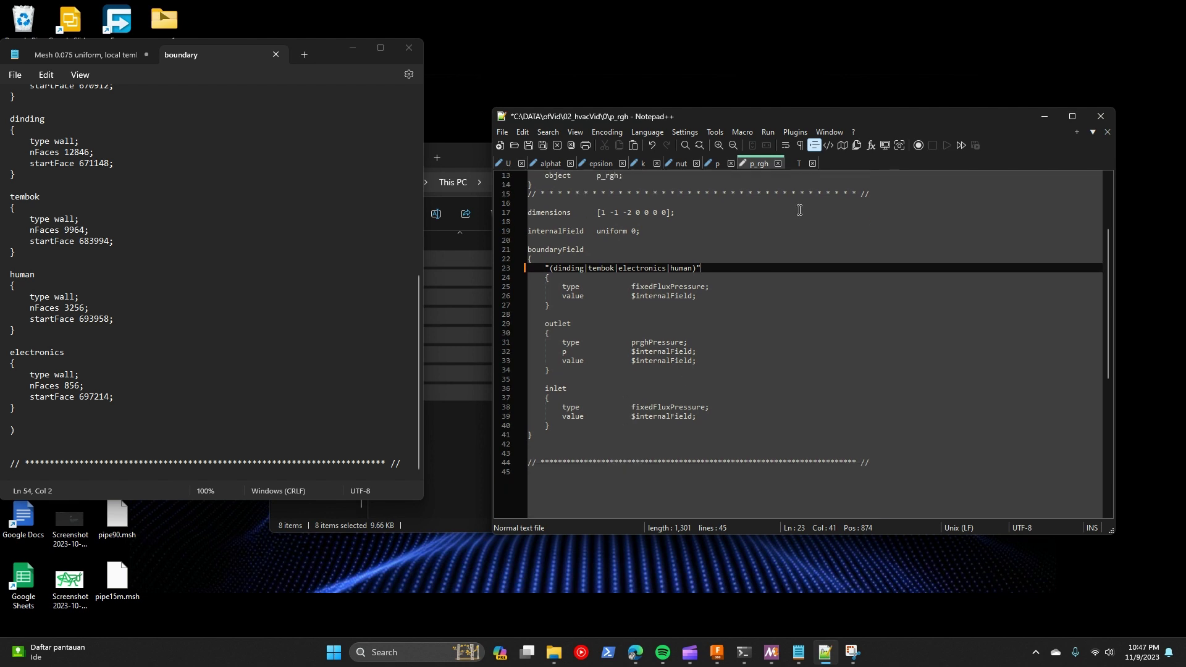
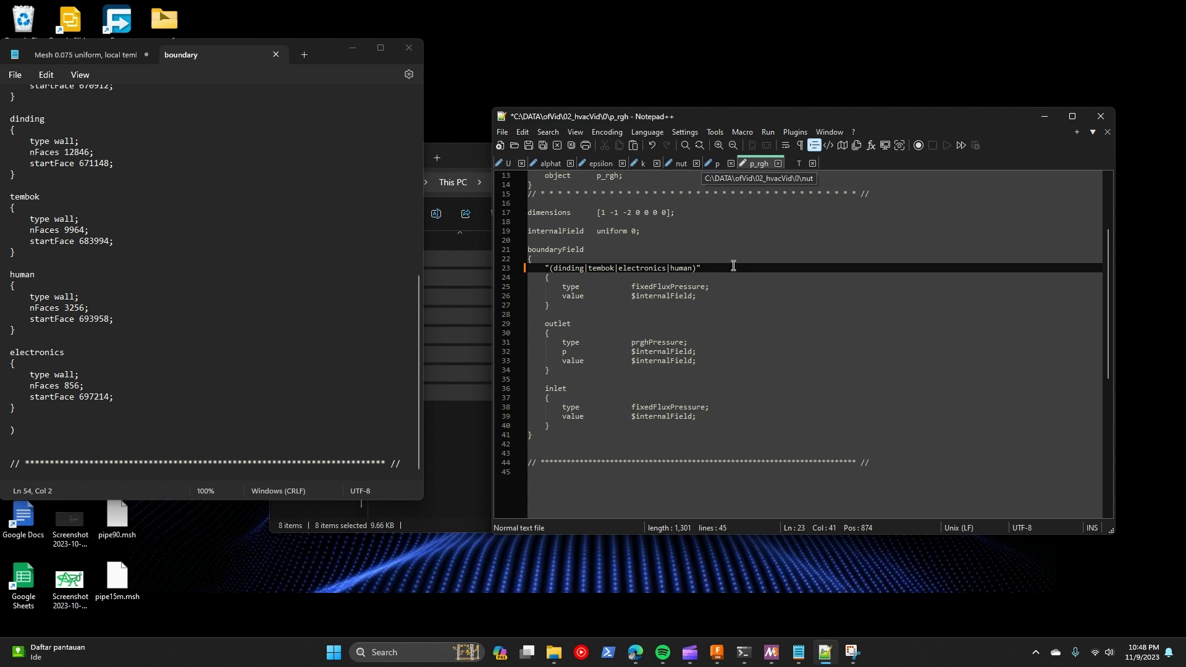
pyautogui.press('Down')
pyautogui.press('Down')
pyautogui.press('Down')
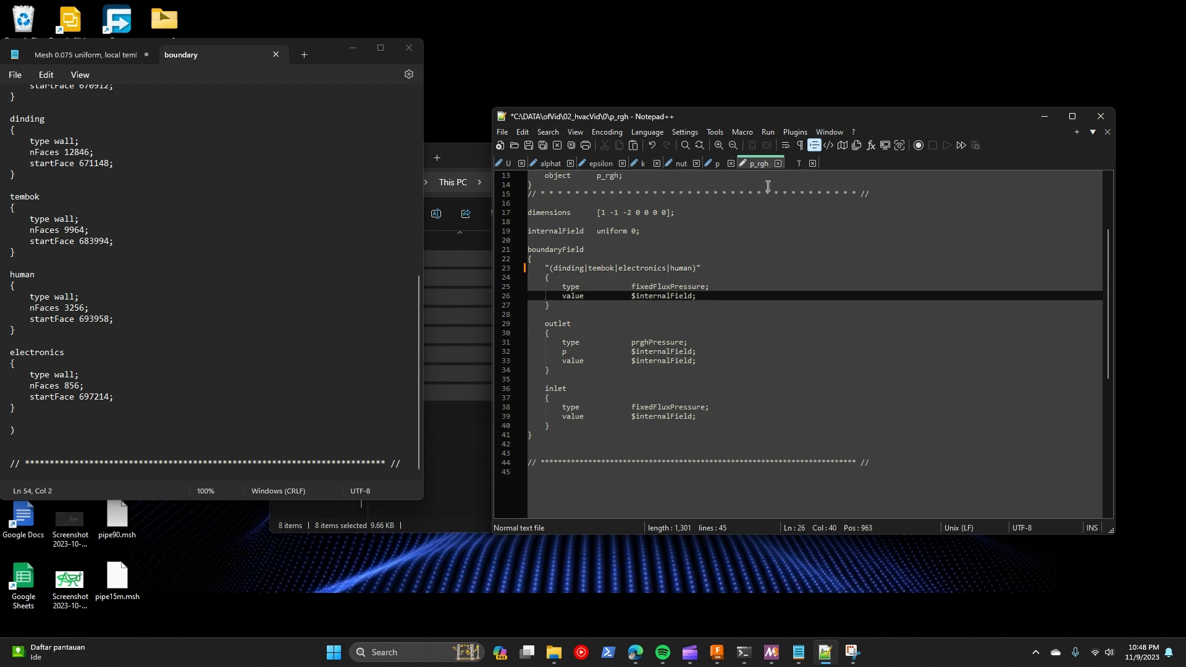
pyautogui.click(680, 396)
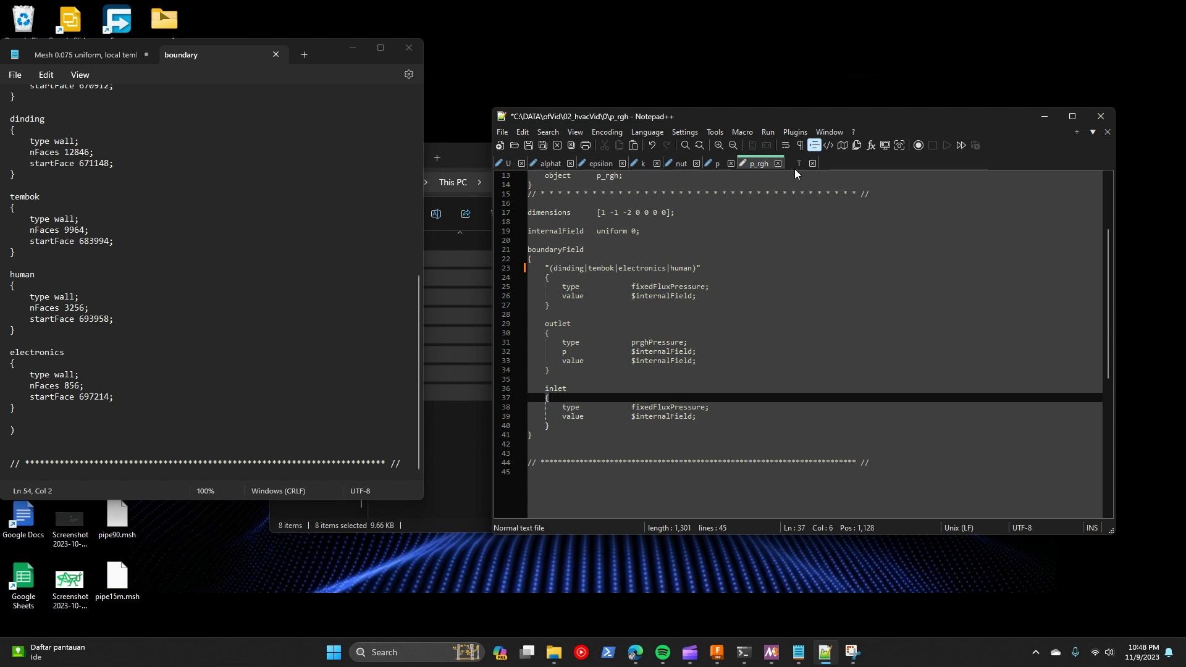
# Step: Switch to Snipping Tool and sketch a letter P beside a heated box with plumes rising towards a hatched ceiling line
pyautogui.click(853, 653)
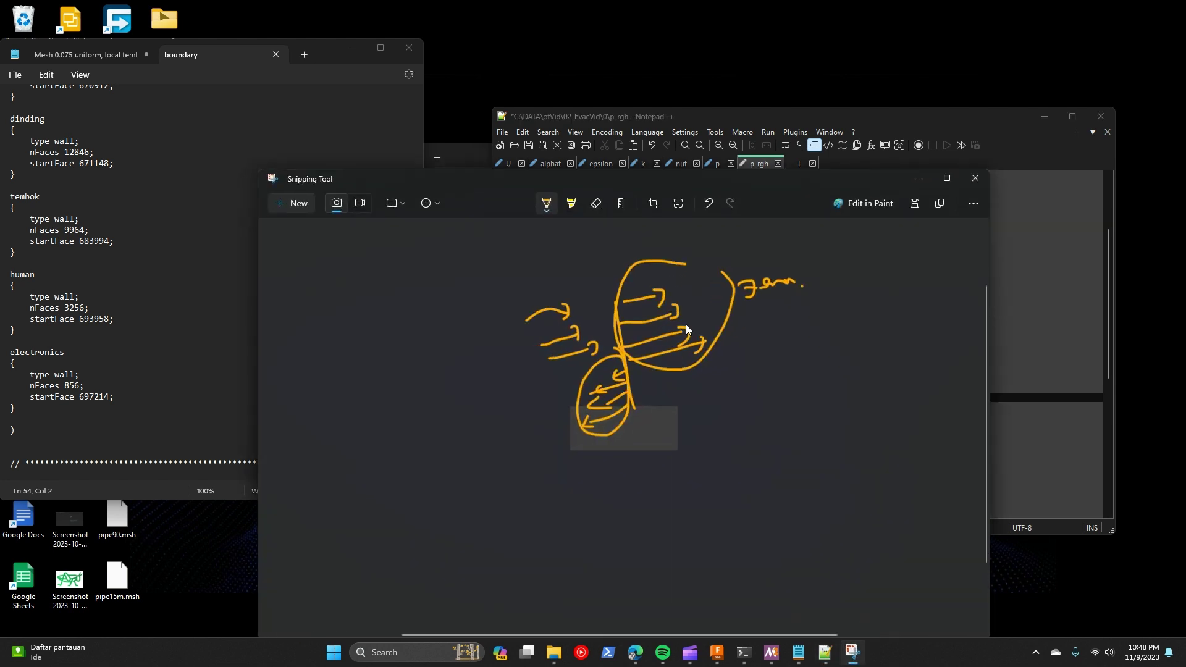
pyautogui.scroll(-2, 587, 436)
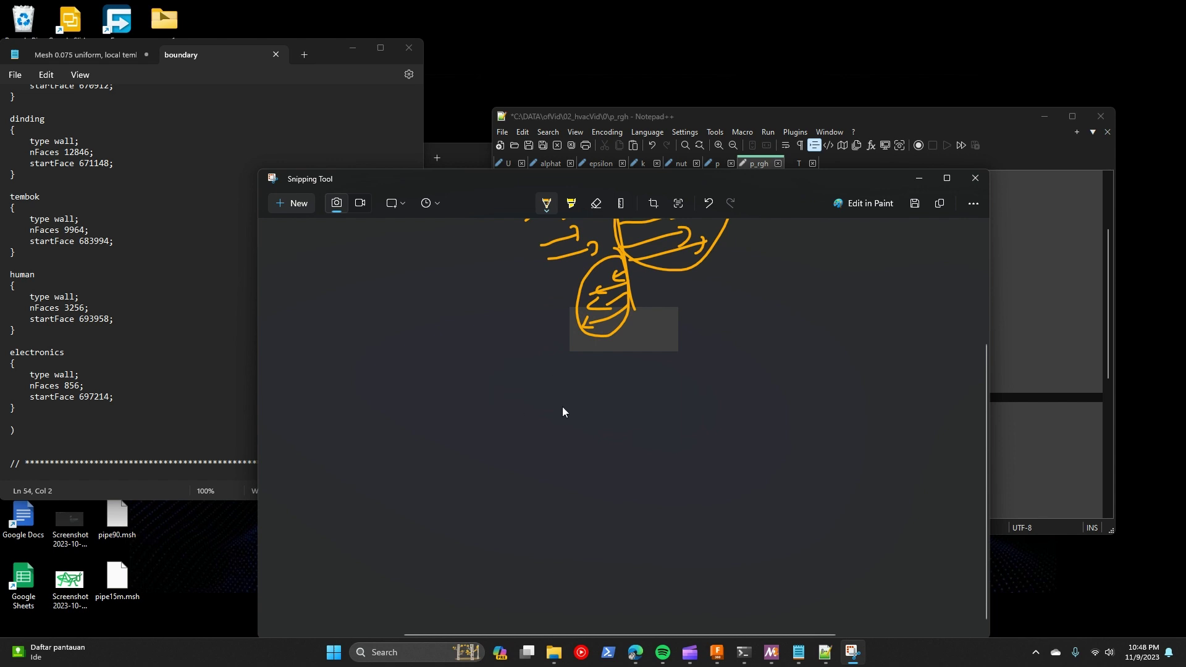
pyautogui.moveTo(603, 446); pyautogui.dragTo(600, 416)
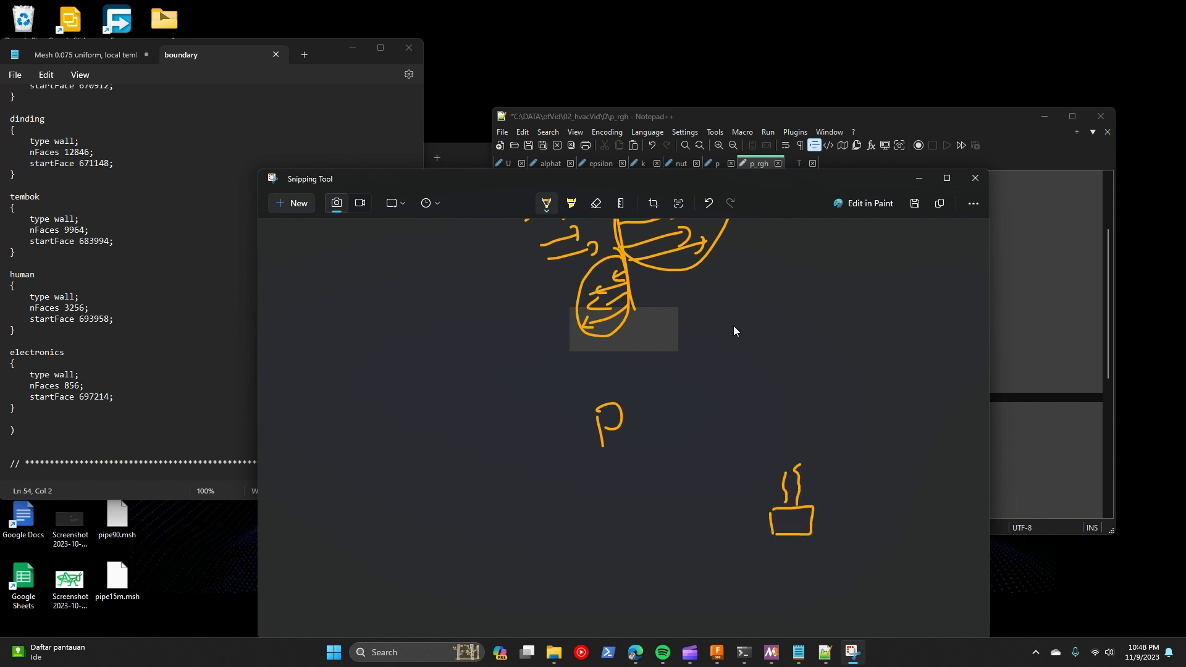
pyautogui.moveTo(721, 326); pyautogui.dragTo(865, 306)
pyautogui.moveTo(777, 294); pyautogui.dragTo(775, 306)
pyautogui.moveTo(788, 300); pyautogui.dragTo(790, 309)
pyautogui.moveTo(793, 436)
pyautogui.mouseDown()
pyautogui.moveTo(788, 373)
pyautogui.moveTo(842, 394)
pyautogui.mouseUp()
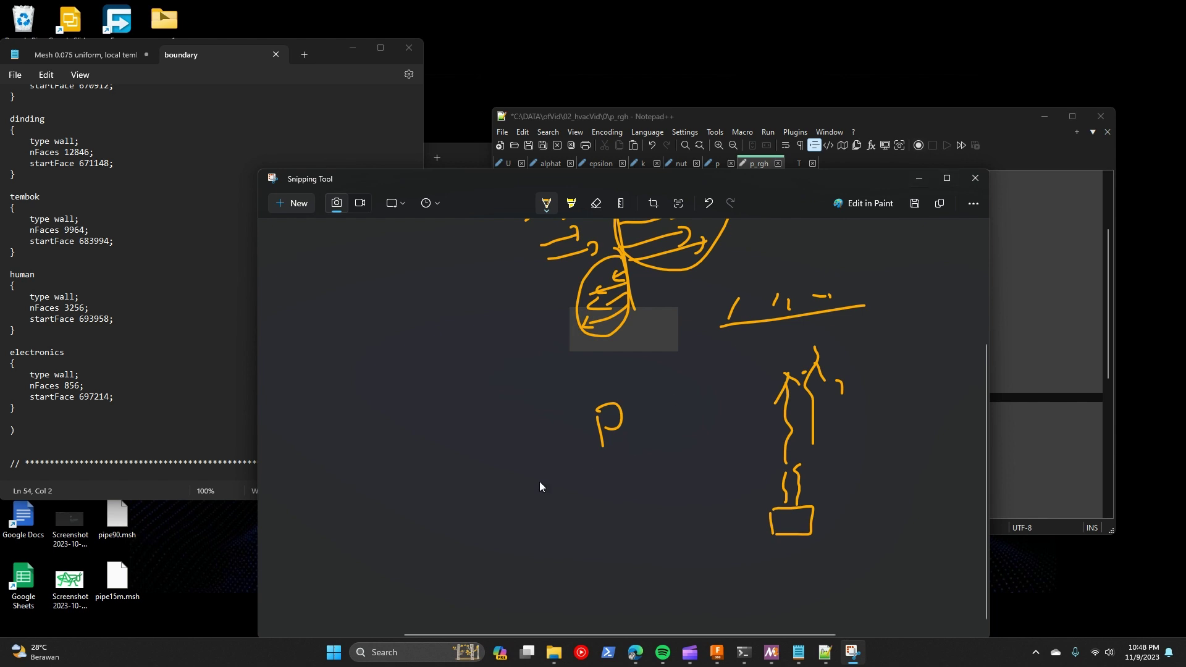
# Step: Handwrite the equation p = p + ρgh below the P and draw a hatched ground line across the heated box
pyautogui.moveTo(485, 543); pyautogui.dragTo(493, 541)
pyautogui.click(484, 550)
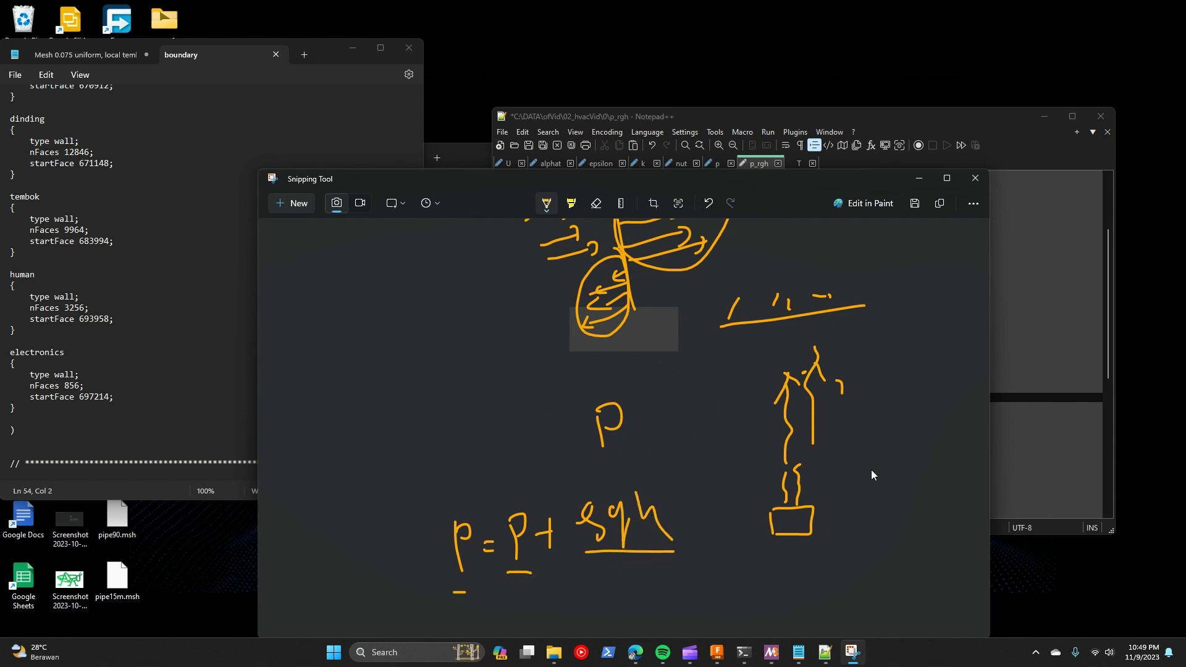
pyautogui.moveTo(964, 462)
pyautogui.mouseDown()
pyautogui.moveTo(706, 487)
pyautogui.moveTo(721, 519)
pyautogui.mouseUp()
pyautogui.moveTo(843, 483); pyautogui.dragTo(809, 533)
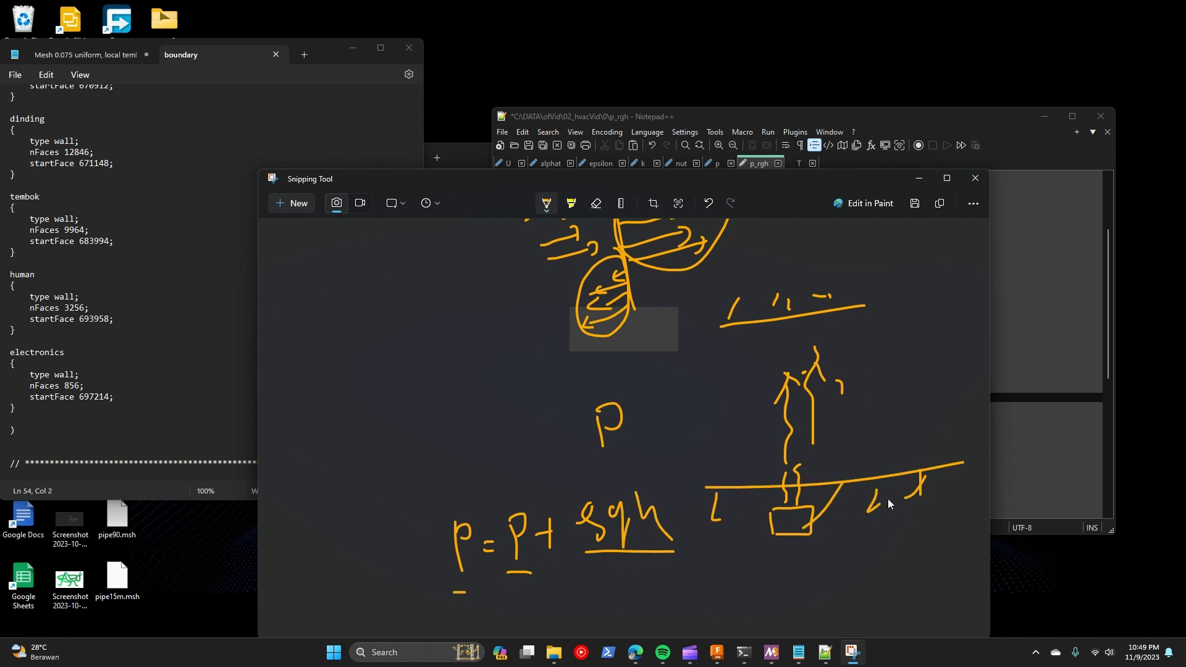
# Step: Sketch a vertical and a horizontal line meeting in a corner with arrows between P and the plumes, and return to Notepad++
pyautogui.moveTo(720, 338); pyautogui.dragTo(765, 341)
pyautogui.moveTo(652, 322); pyautogui.dragTo(659, 425)
pyautogui.moveTo(671, 477); pyautogui.dragTo(761, 460)
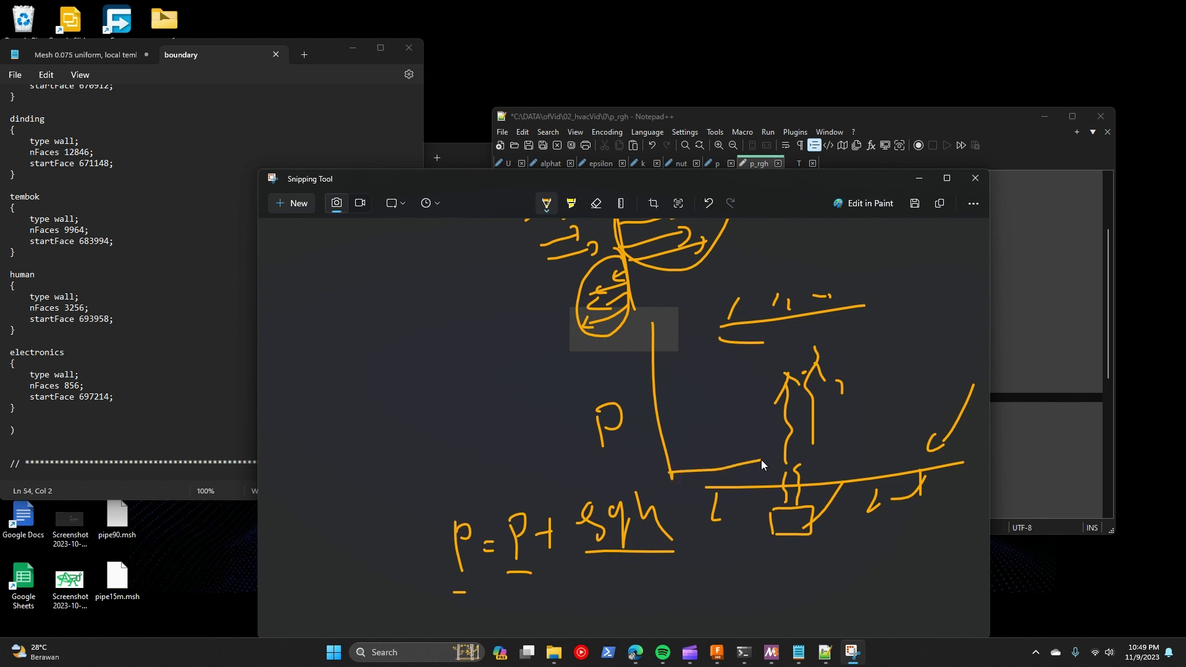
pyautogui.moveTo(671, 478)
pyautogui.mouseDown()
pyautogui.moveTo(699, 479)
pyautogui.moveTo(720, 430)
pyautogui.mouseUp()
pyautogui.moveTo(699, 424); pyautogui.dragTo(675, 436)
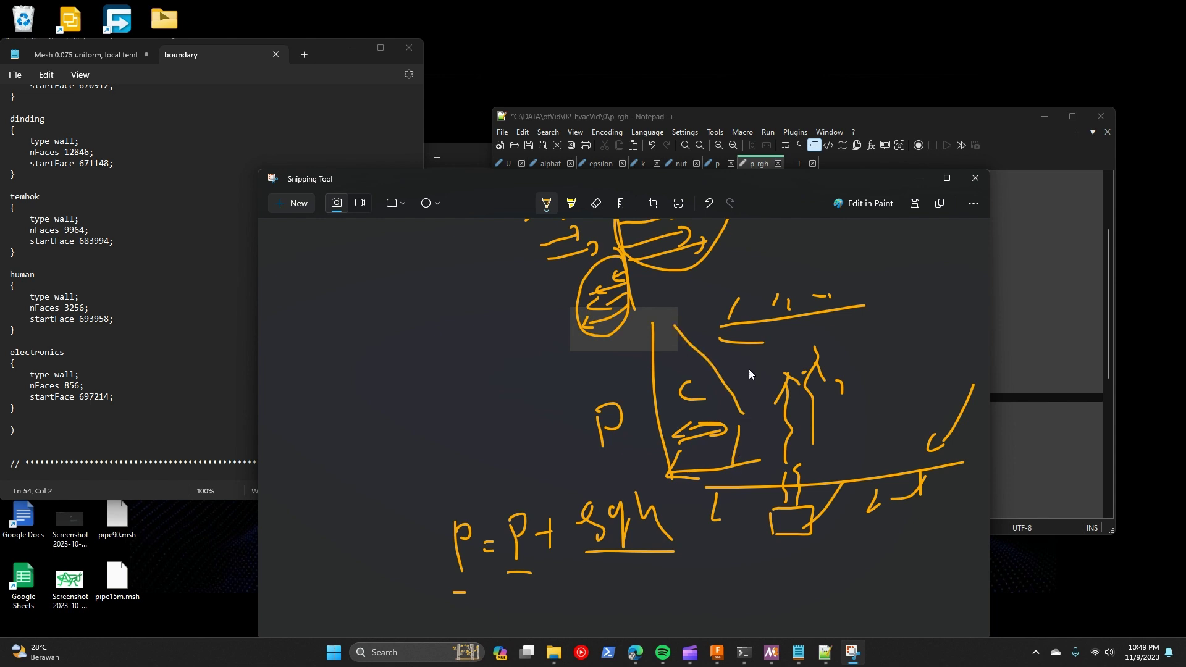
pyautogui.click(919, 178)
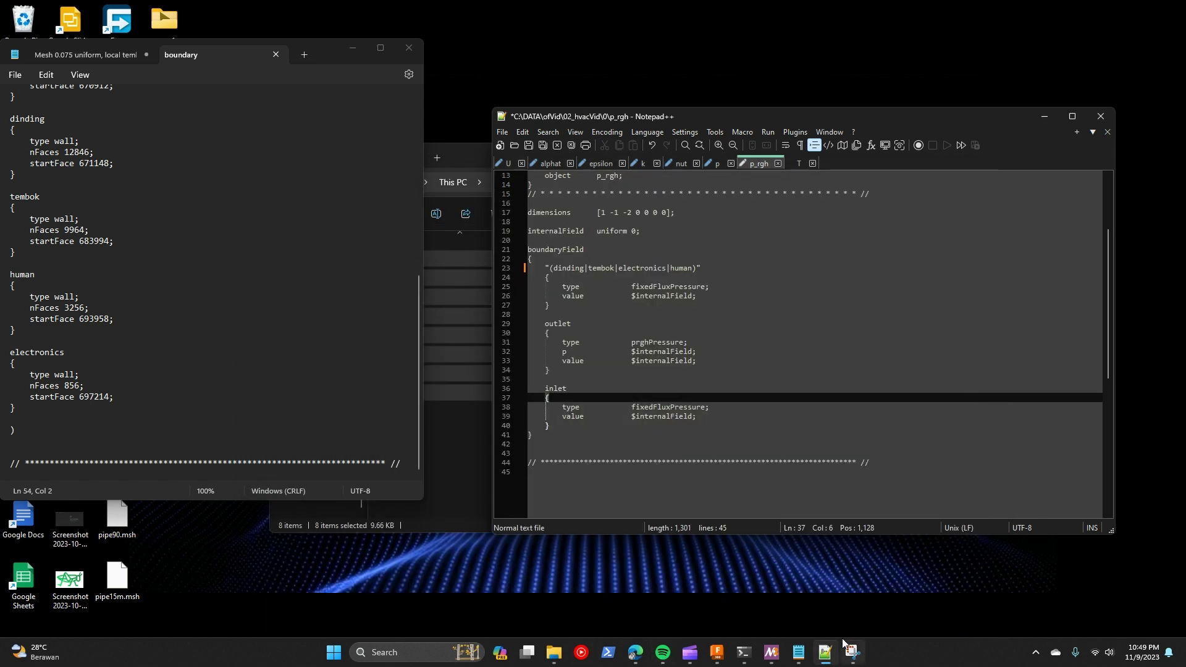
# Step: Recheck the p and p_rgh files and rename the walls patch in the T file to dinding
pyautogui.click(716, 163)
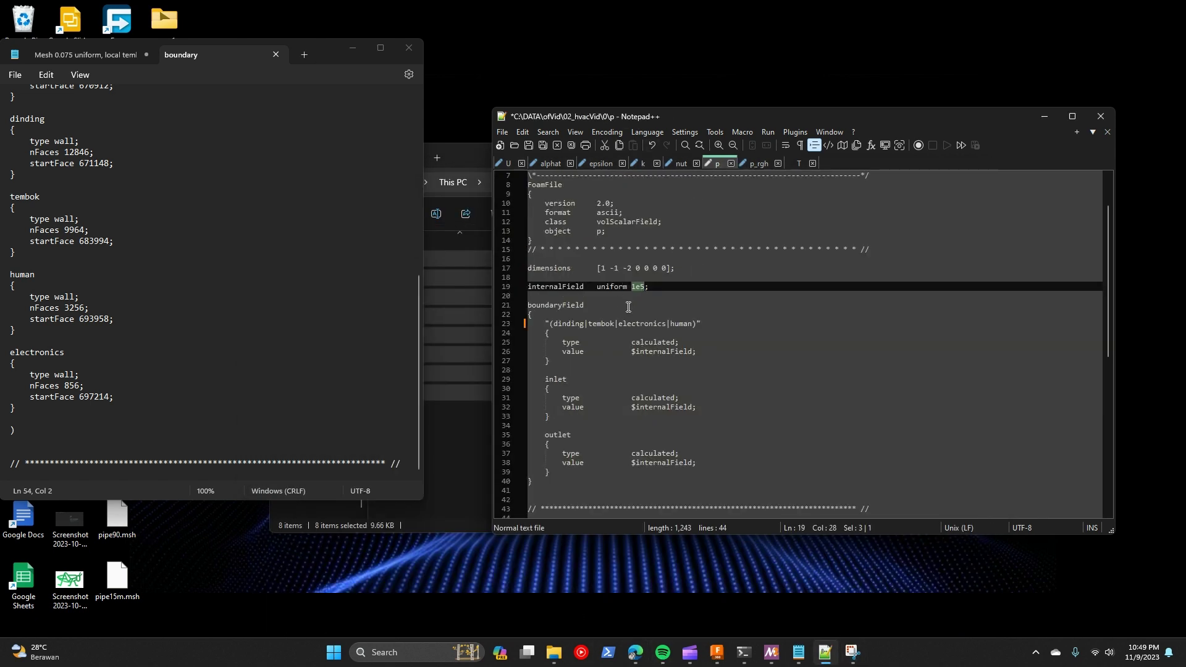
pyautogui.hotkey('ctrl', 'Tab')
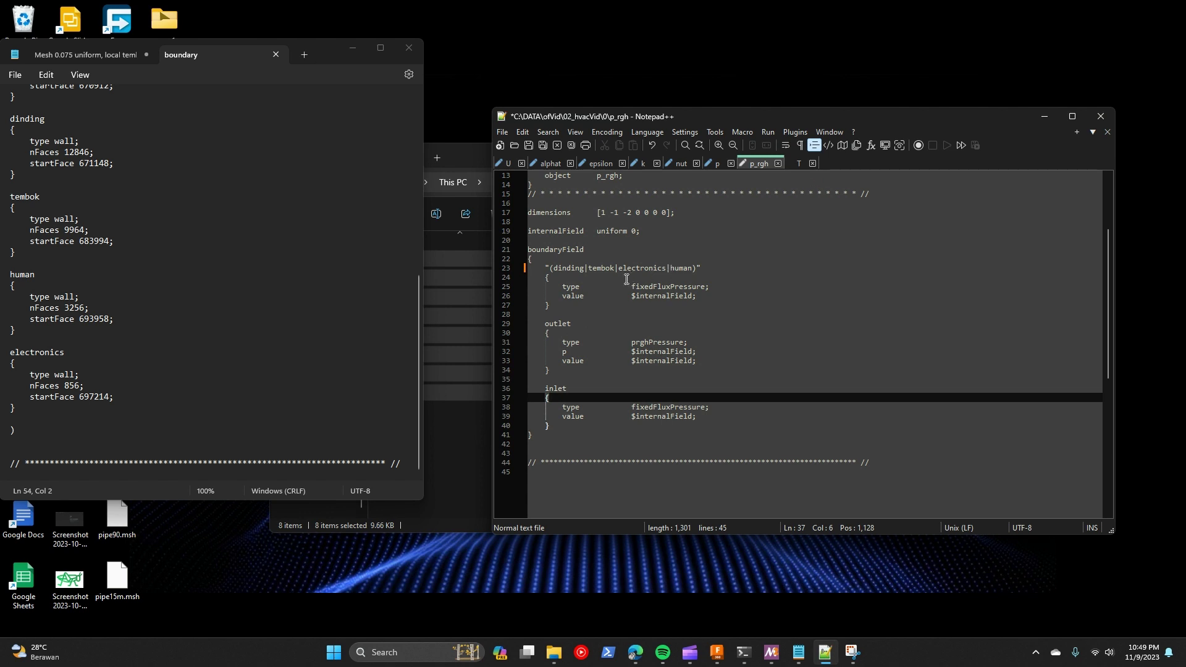
pyautogui.hotkey('ctrl', 'Tab')
pyautogui.scroll(-1, 592, 358)
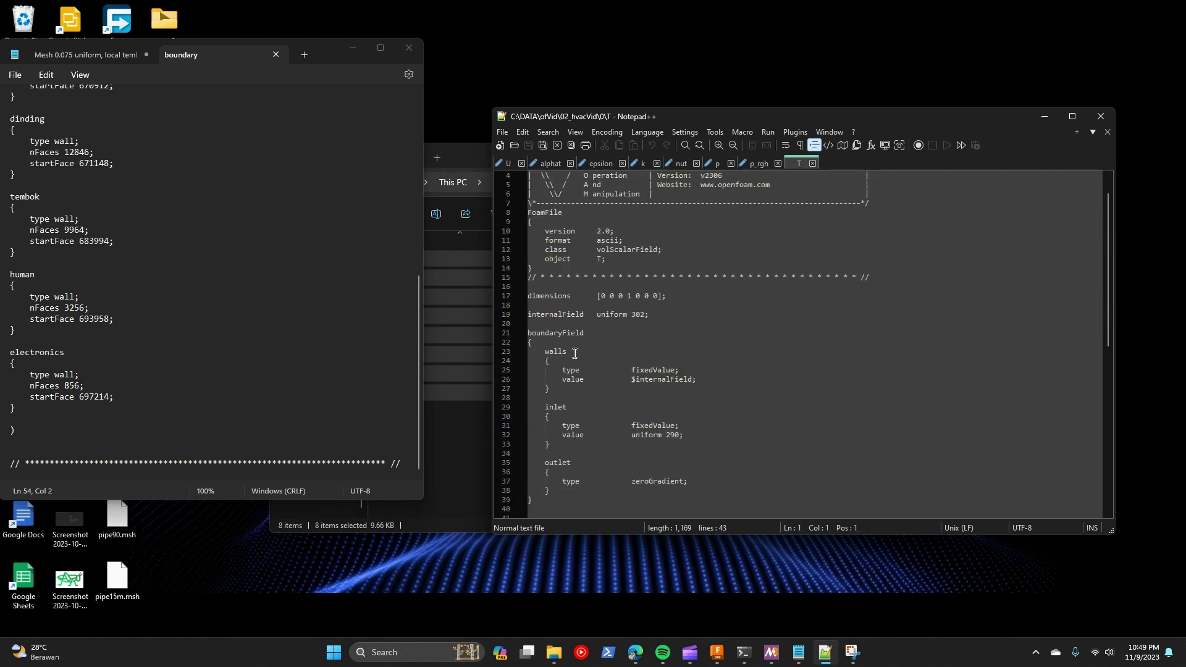
pyautogui.doubleClick(555, 352)
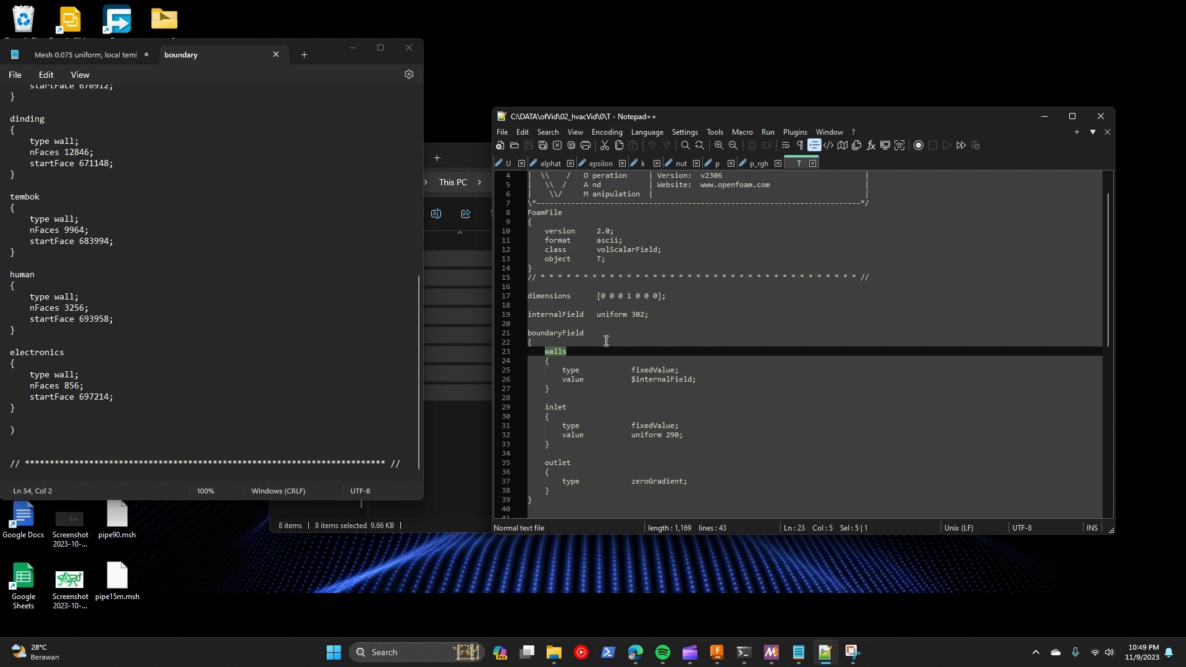
pyautogui.scroll(2, 153, 226)
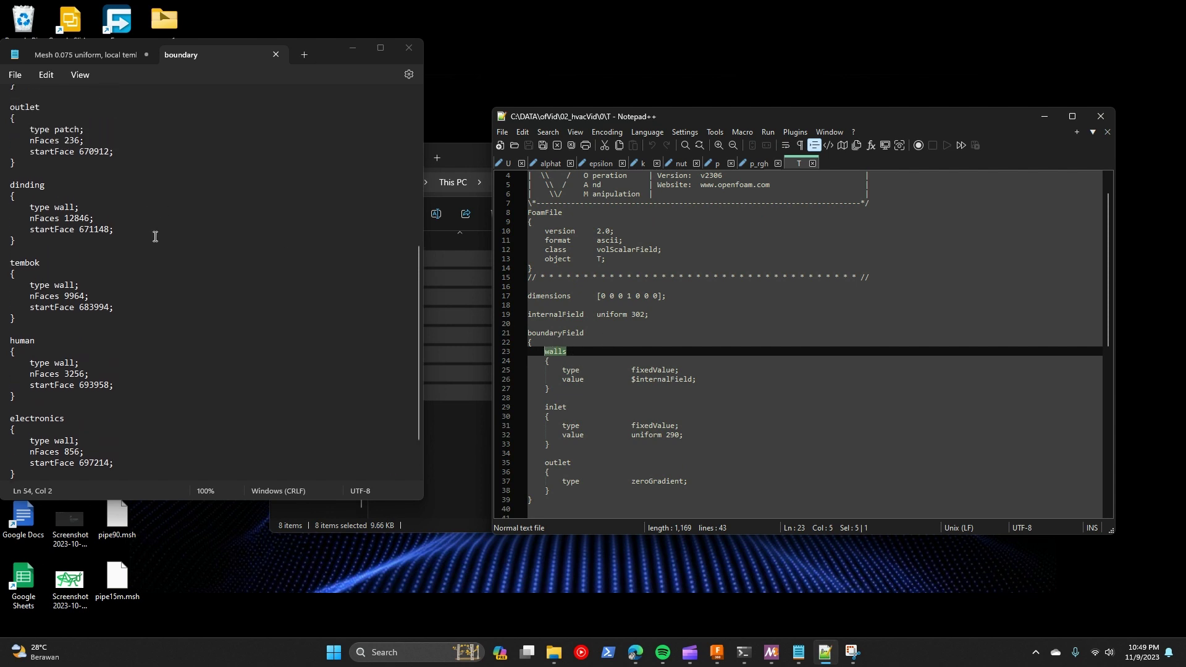
pyautogui.moveTo(606, 353); pyautogui.dragTo(545, 349)
pyautogui.write('dind')
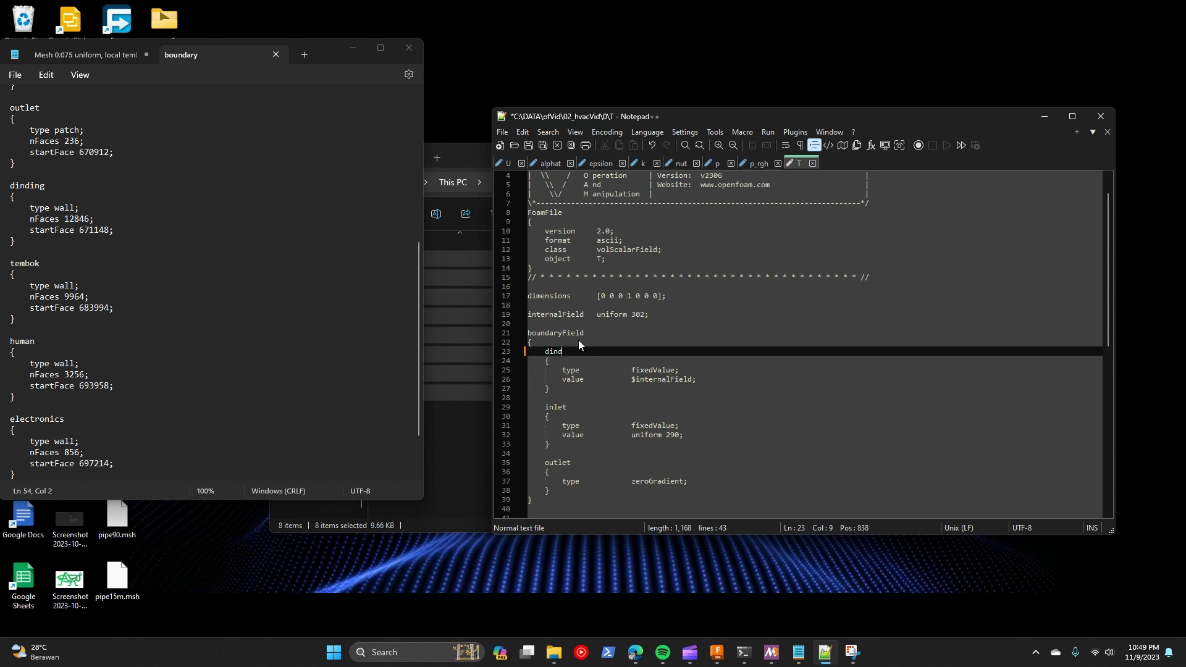
pyautogui.write('ing')
# Step: Replace $internalField in the dinding value entry of the T file with the keyword uniform
pyautogui.click(676, 371)
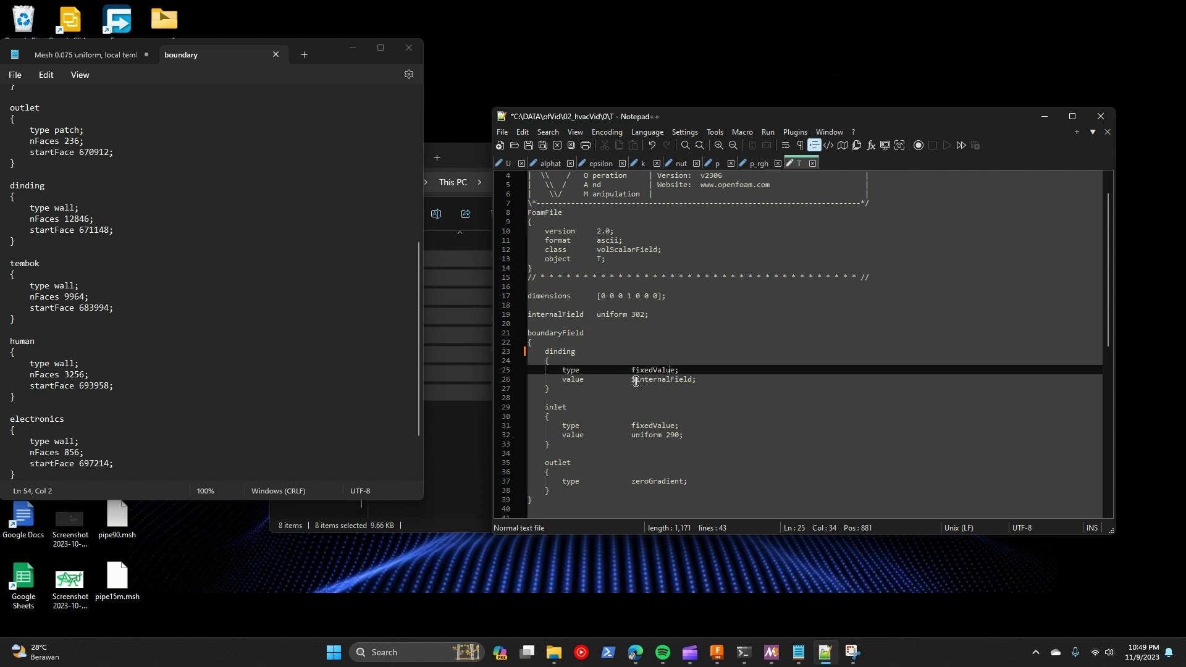
pyautogui.moveTo(632, 379); pyautogui.dragTo(692, 378)
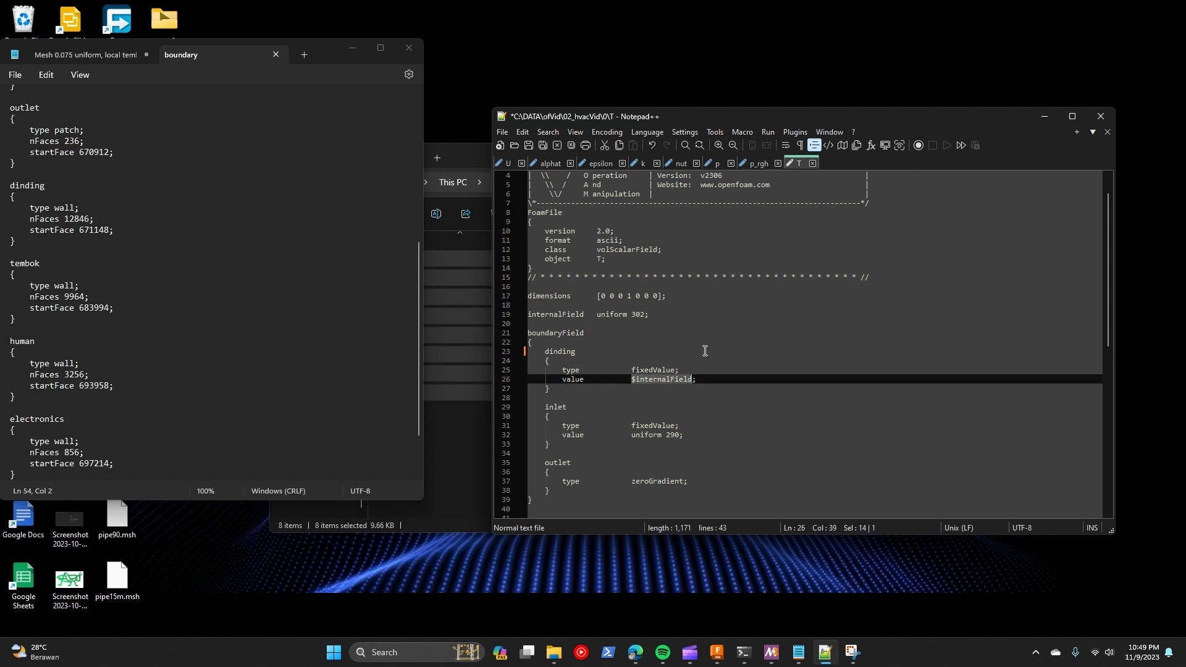
pyautogui.write('uniform')
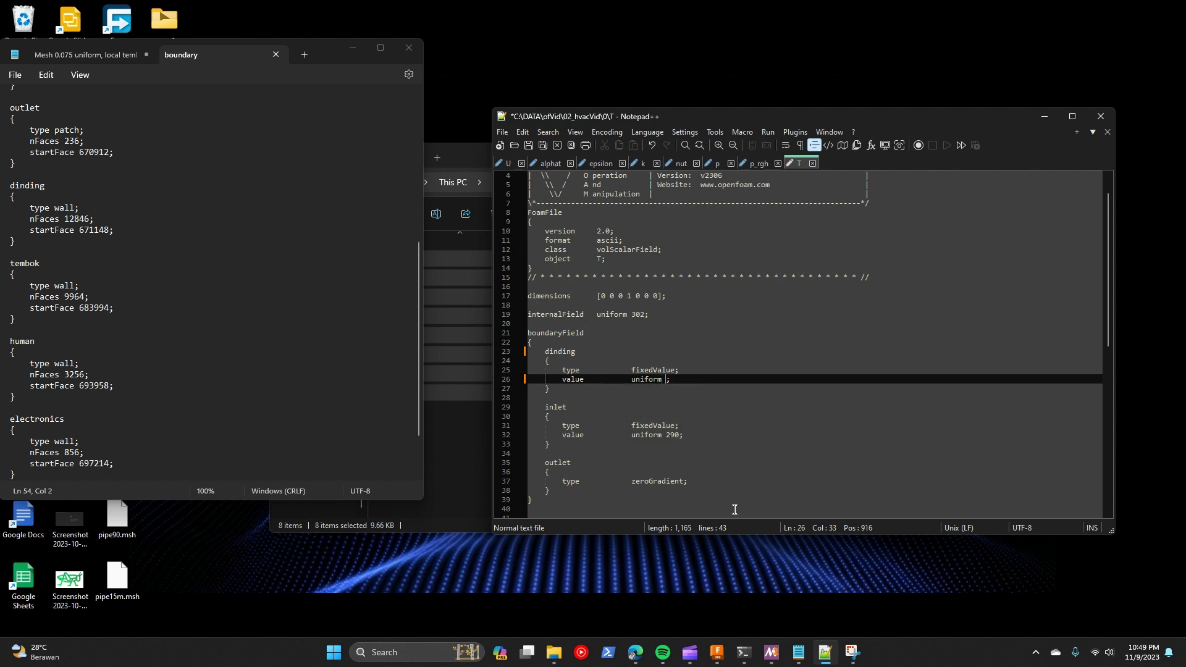
# Step: Open Calculator and convert the 24 °C wall temperature to kelvin by adding 273
pyautogui.click(384, 652)
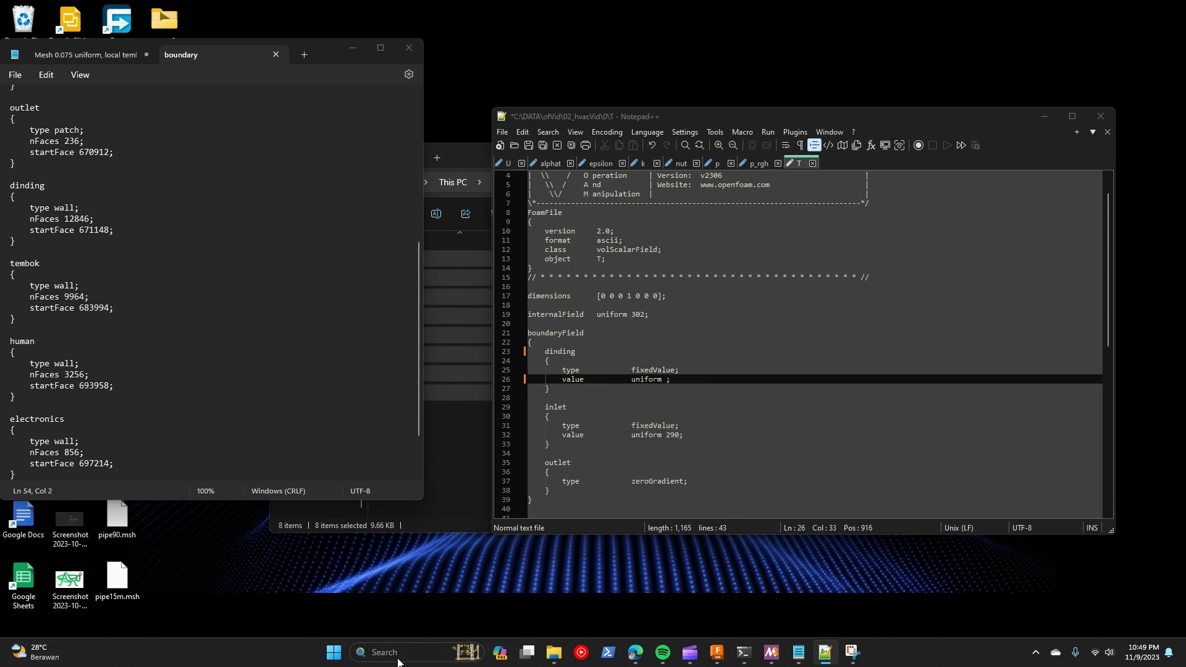
pyautogui.write('calculator')
pyautogui.click(441, 275)
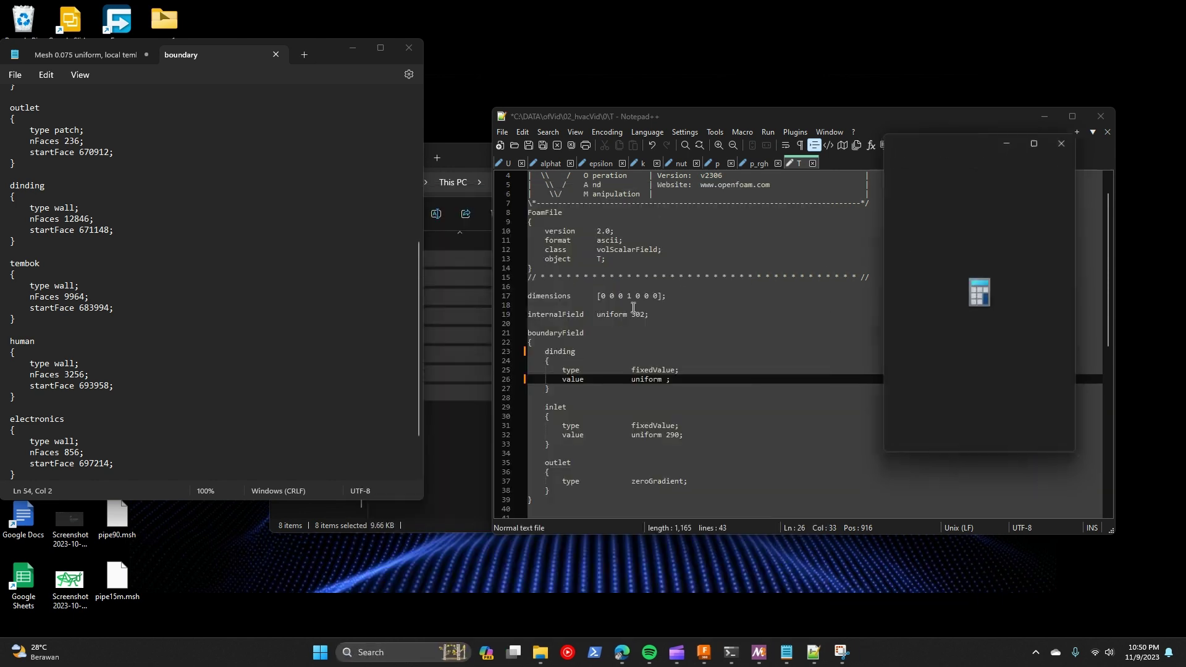
pyautogui.click(957, 407)
pyautogui.click(957, 377)
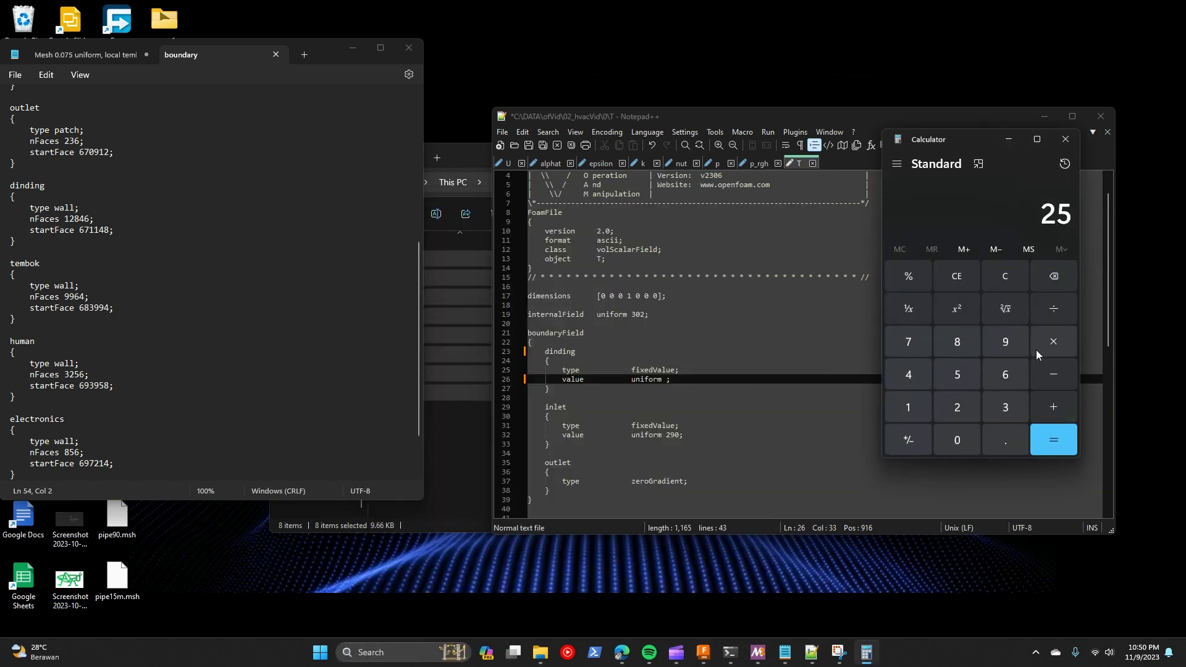
pyautogui.click(1050, 275)
pyautogui.click(928, 383)
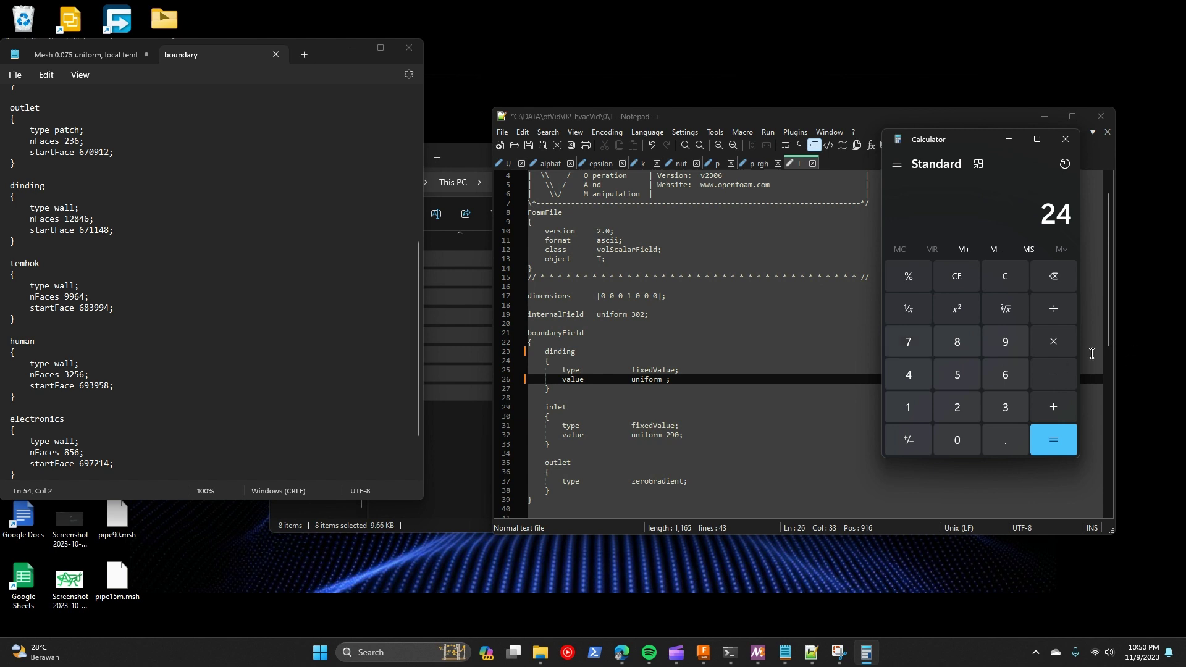
pyautogui.click(1065, 397)
pyautogui.click(957, 407)
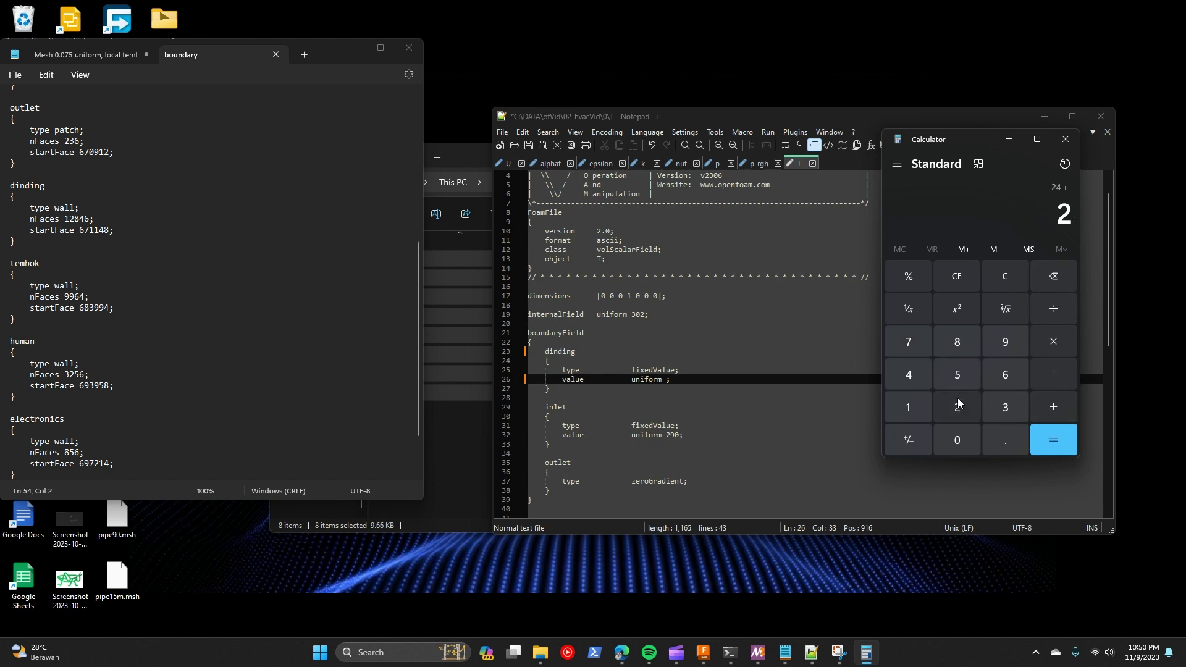
pyautogui.click(908, 342)
pyautogui.click(1017, 415)
pyautogui.click(1065, 448)
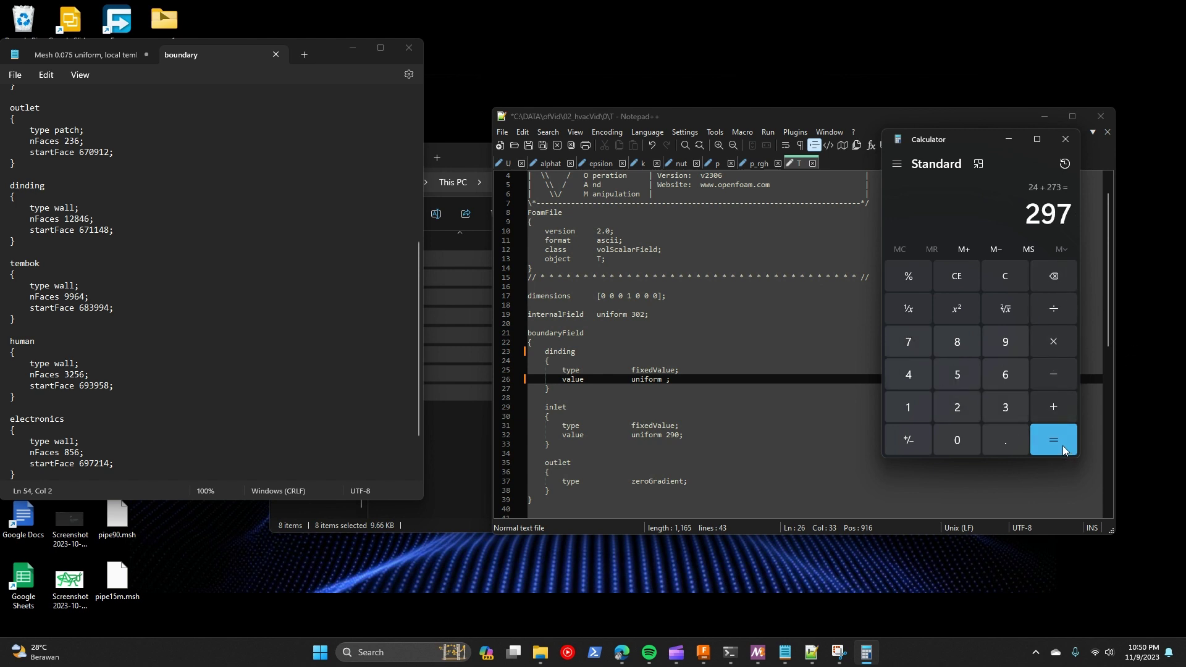
# Step: Set the dinding value in the T file to uniform 297 and add a patch entry named tembok below its block
pyautogui.click(665, 379)
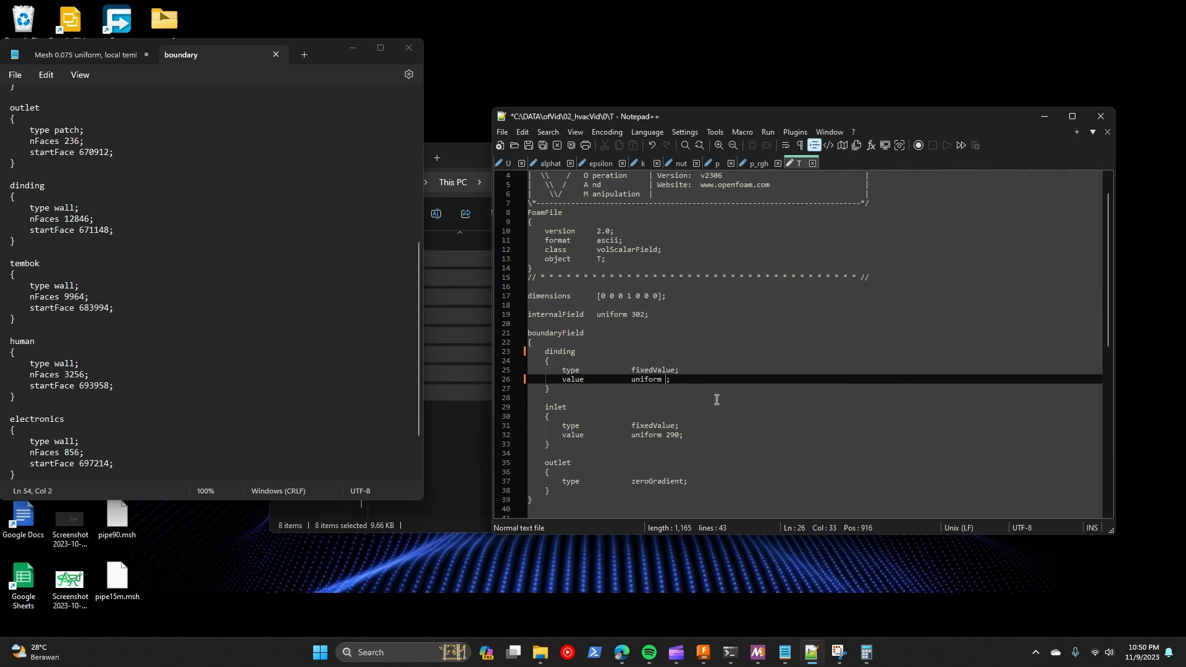
pyautogui.write('297')
pyautogui.press('Down')
pyautogui.press('Return')
pyautogui.press('Return')
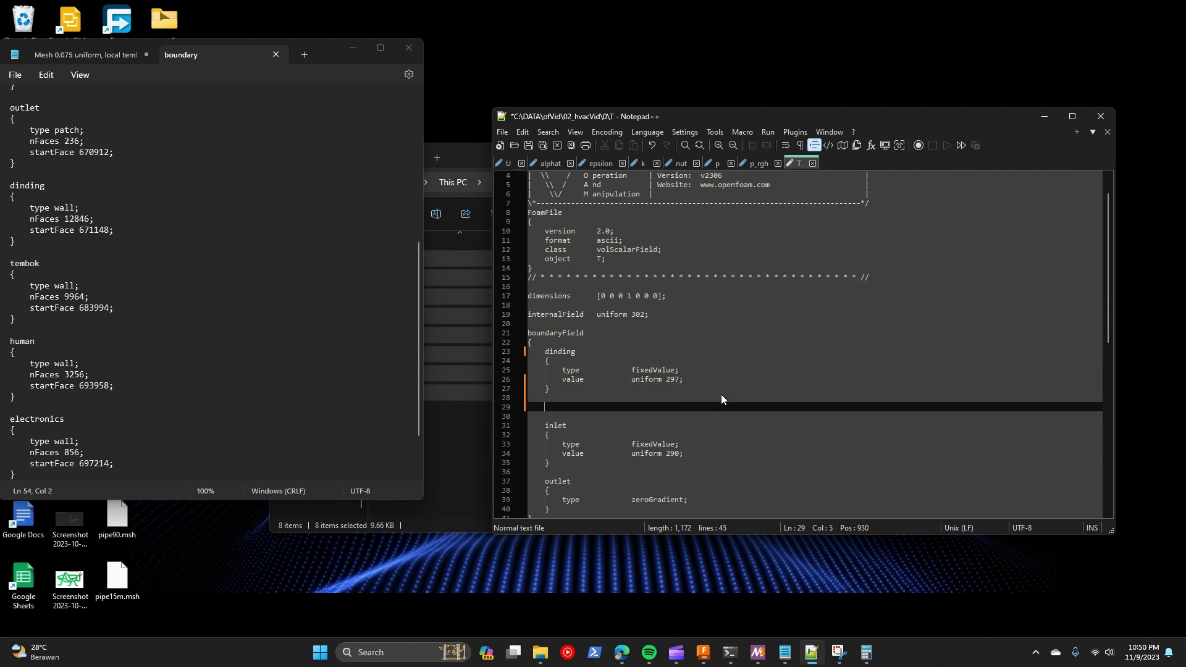
pyautogui.write('tembok')
pyautogui.press('Return')
pyautogui.press('Tab')
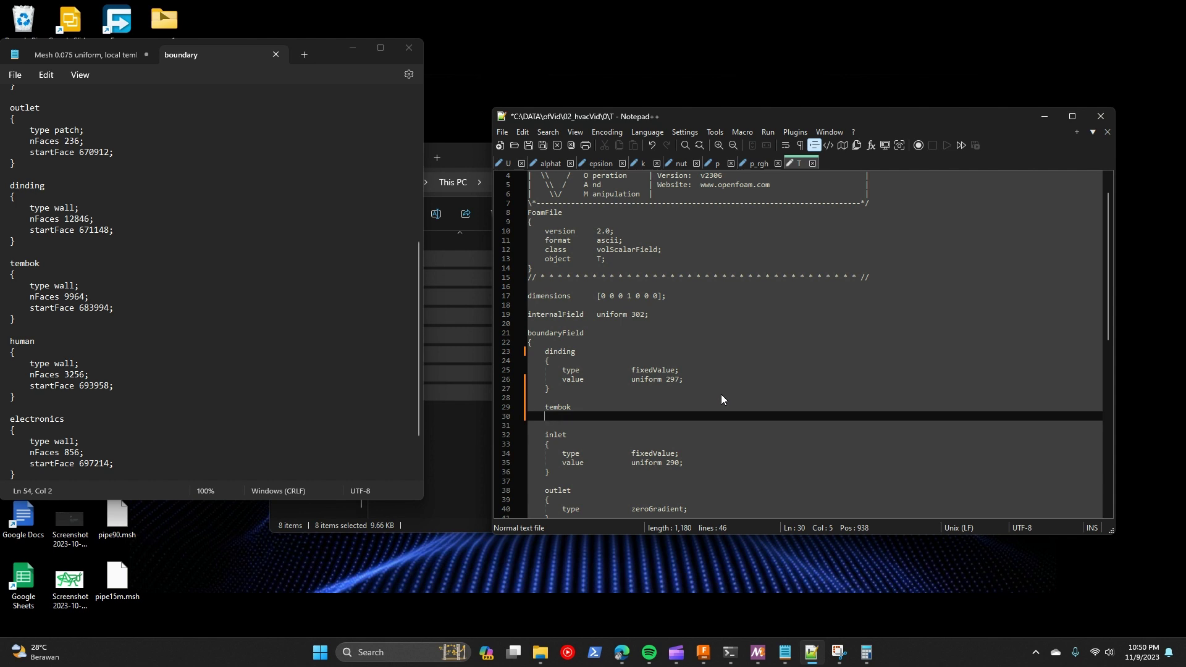
# Step: Enclose the tembok entry in braces and copy the outlet's zeroGradient type line into it
pyautogui.write('{')
pyautogui.press('Return')
pyautogui.press('Return')
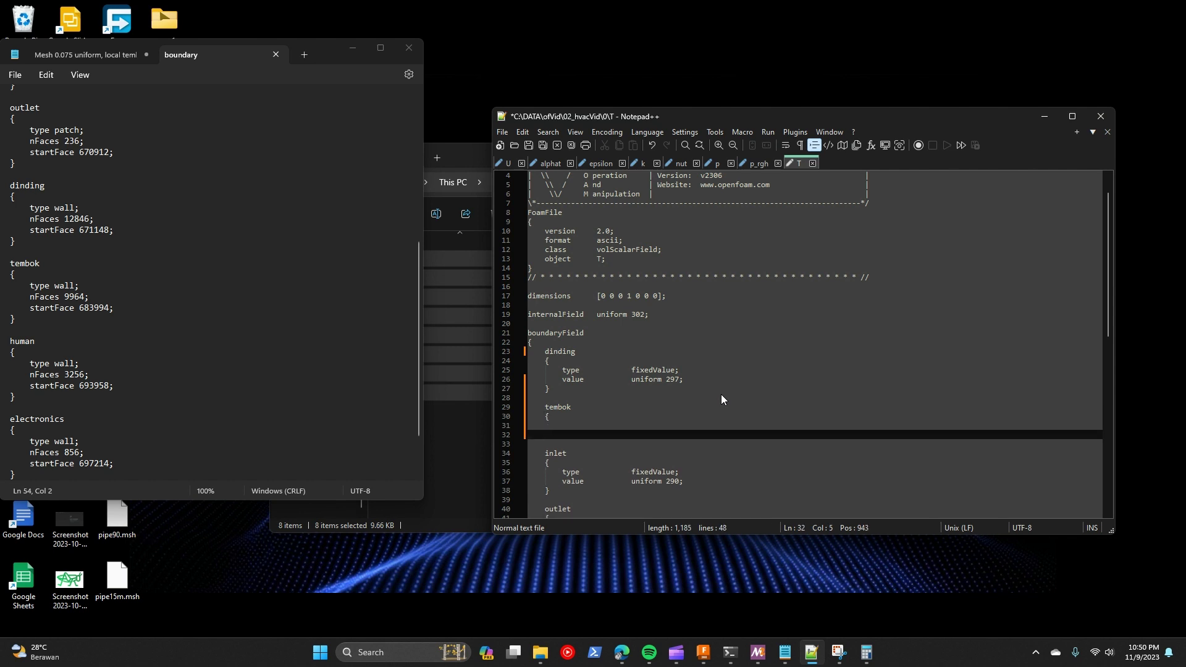
pyautogui.write('}')
pyautogui.press('Up')
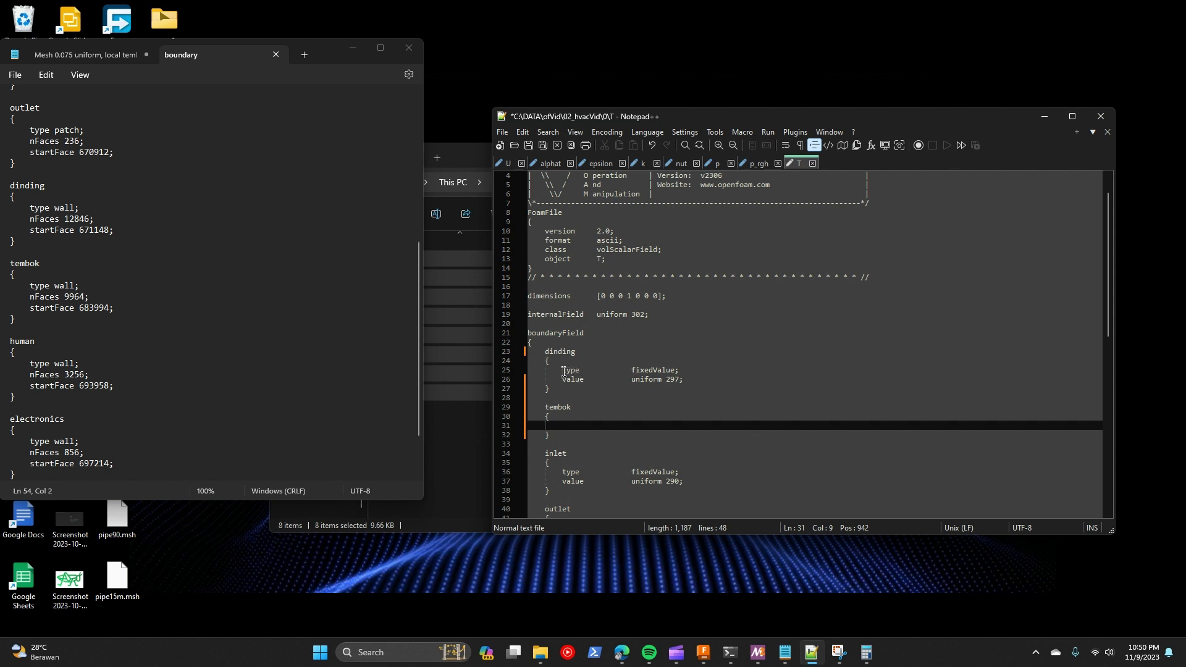
pyautogui.scroll(-2, 602, 393)
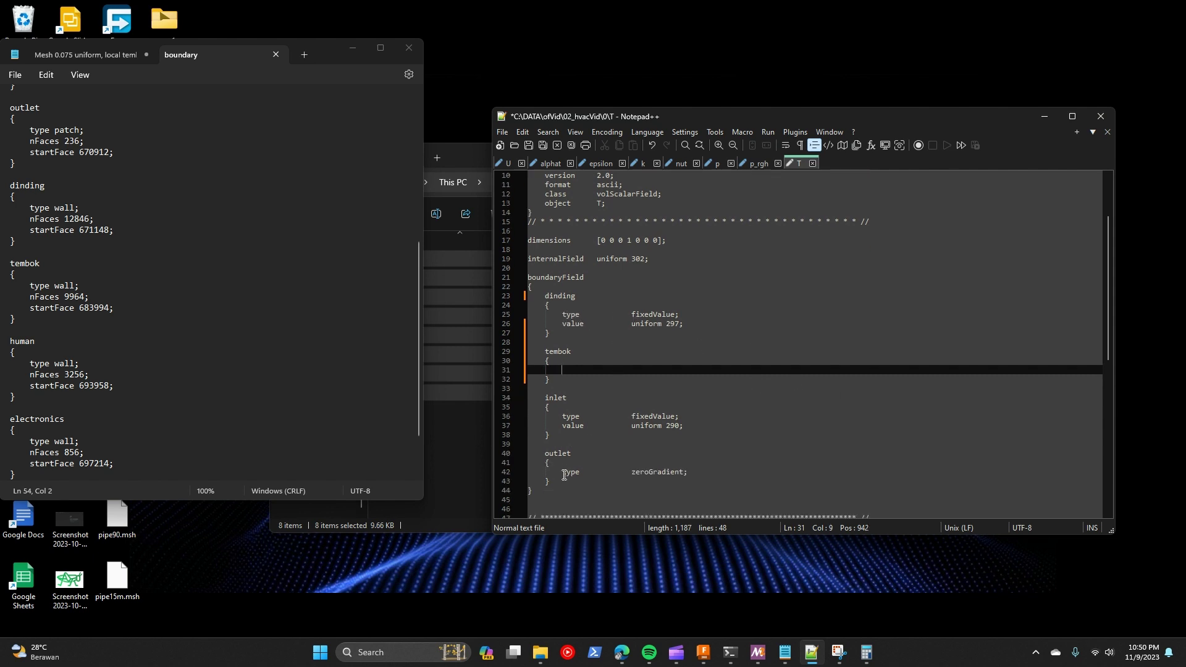
pyautogui.moveTo(564, 475); pyautogui.dragTo(687, 471)
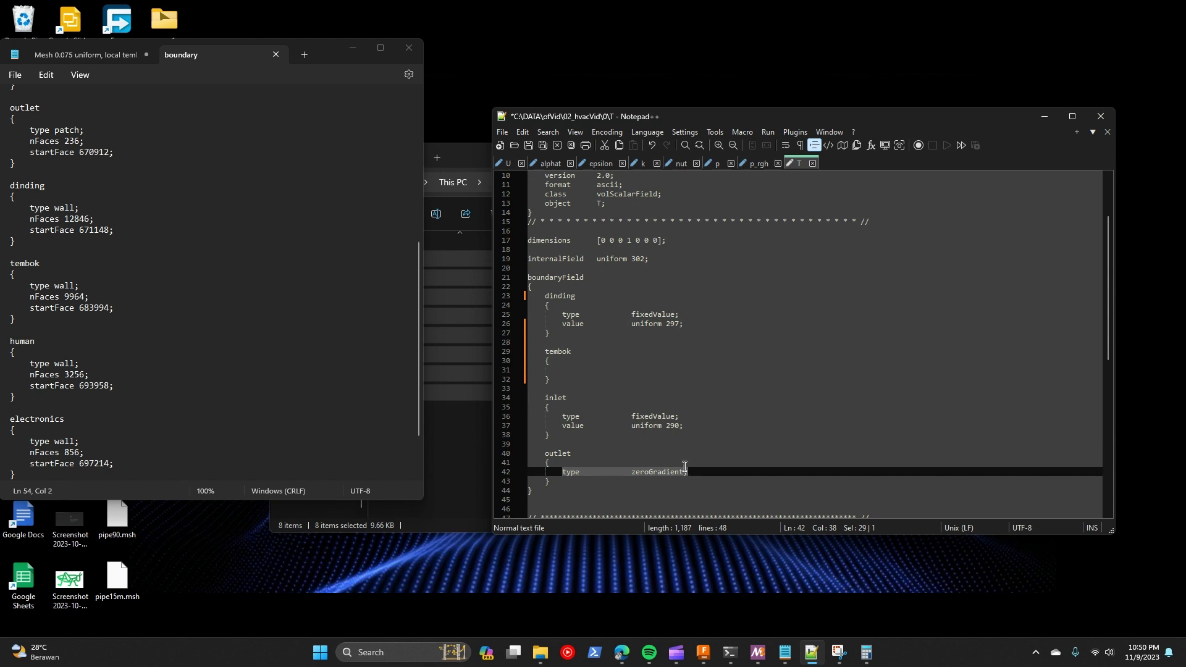
pyautogui.hotkey('ctrl', 'c')
pyautogui.click(604, 369)
pyautogui.hotkey('ctrl', 'v')
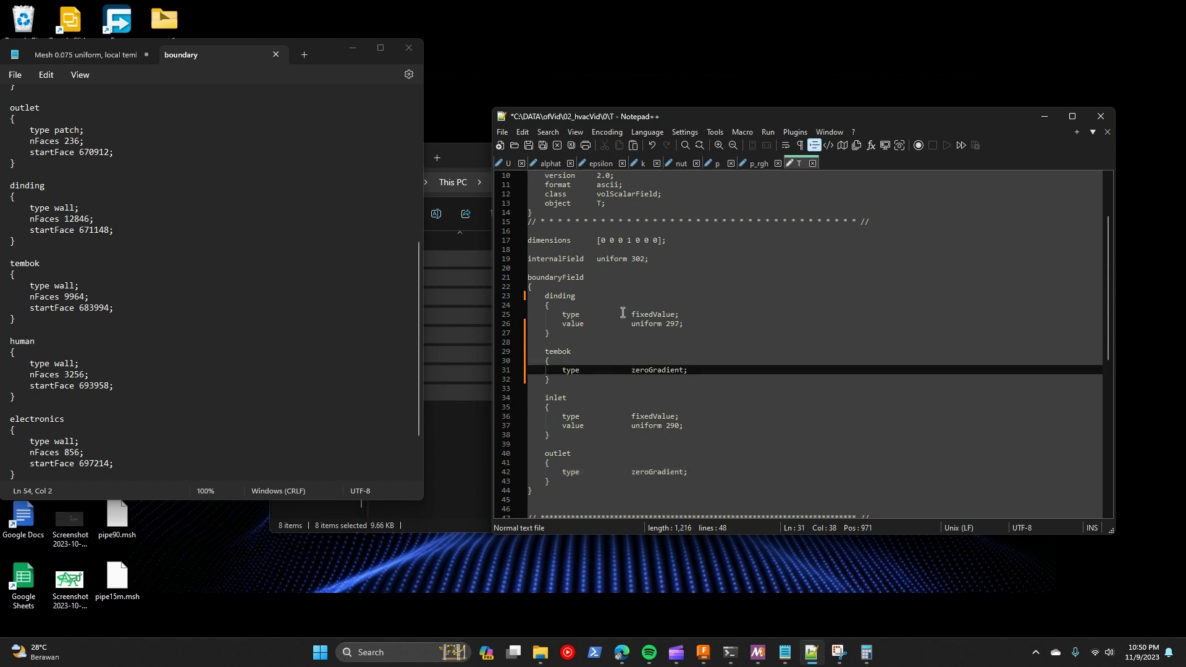
# Step: Add a human patch entry with an empty pair of braces below the tembok block
pyautogui.click(571, 383)
pyautogui.click(580, 377)
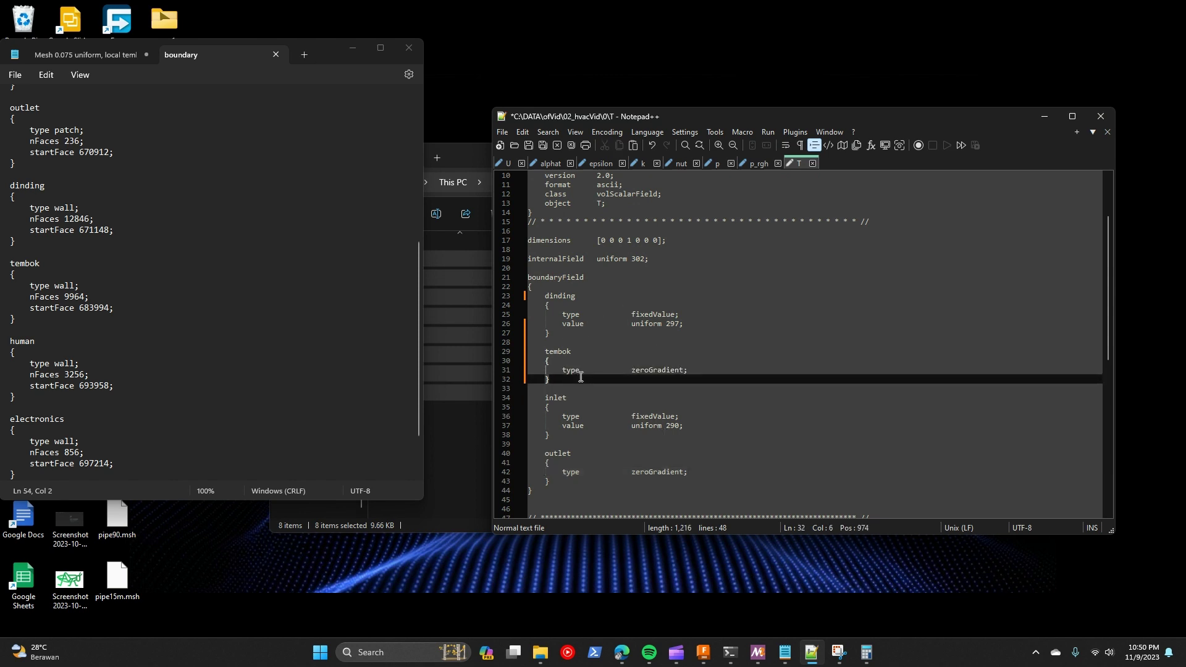
pyautogui.press('Return')
pyautogui.press('Return')
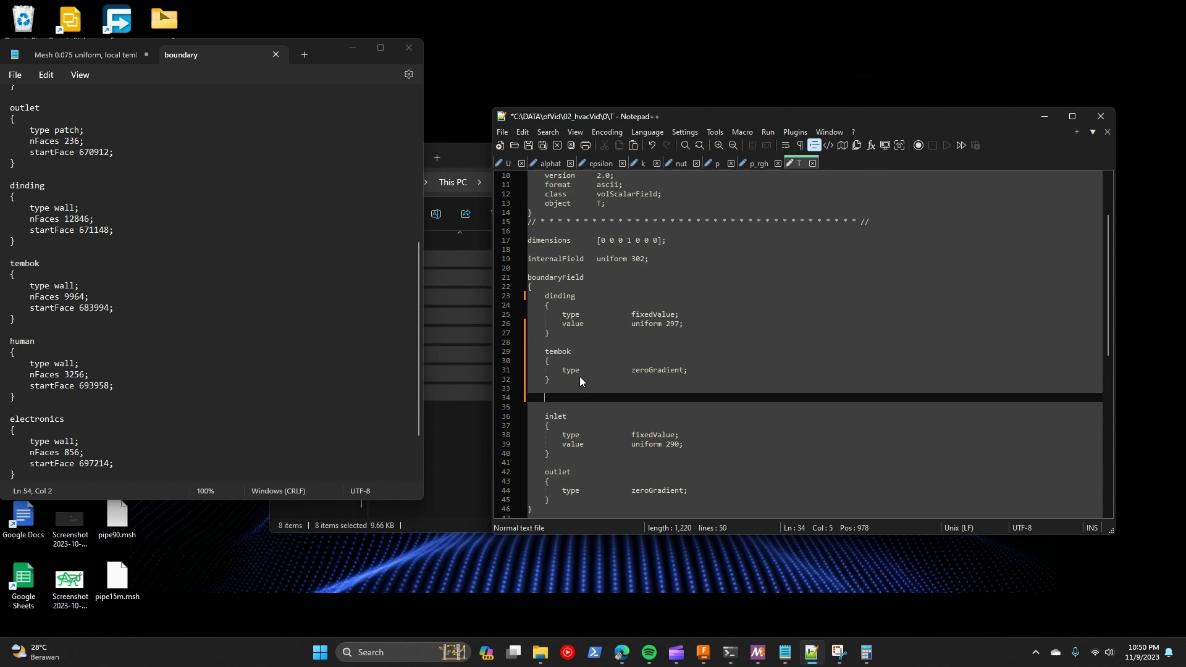
pyautogui.write('human')
pyautogui.press('Return')
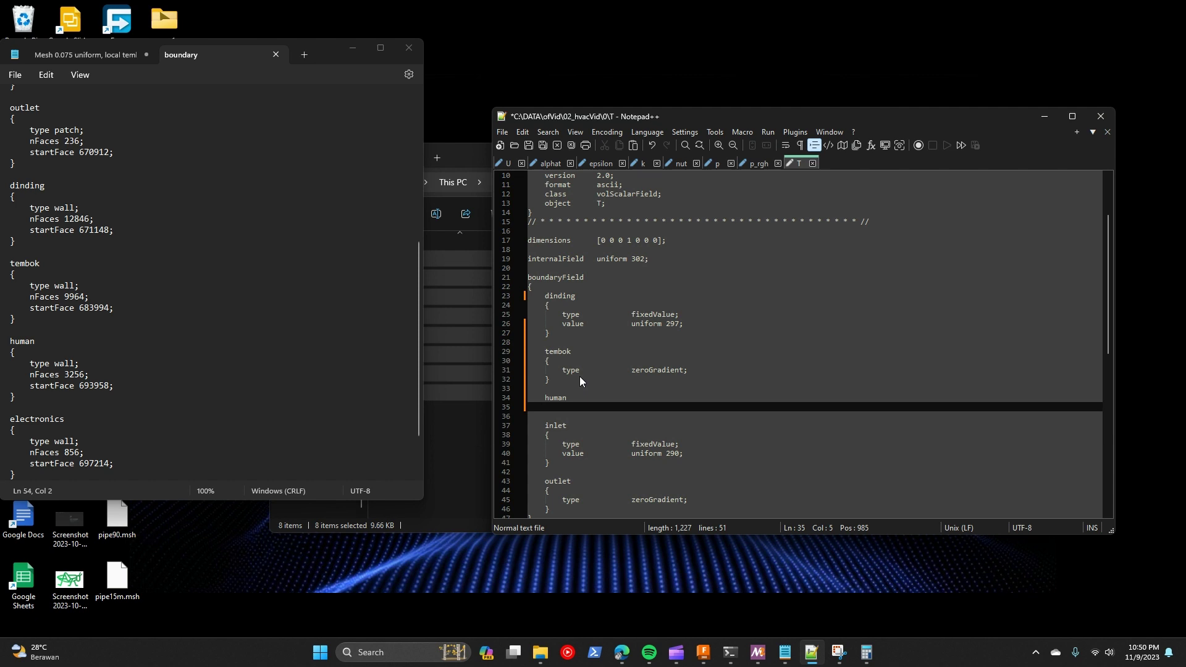
pyautogui.write('{')
pyautogui.press('Return')
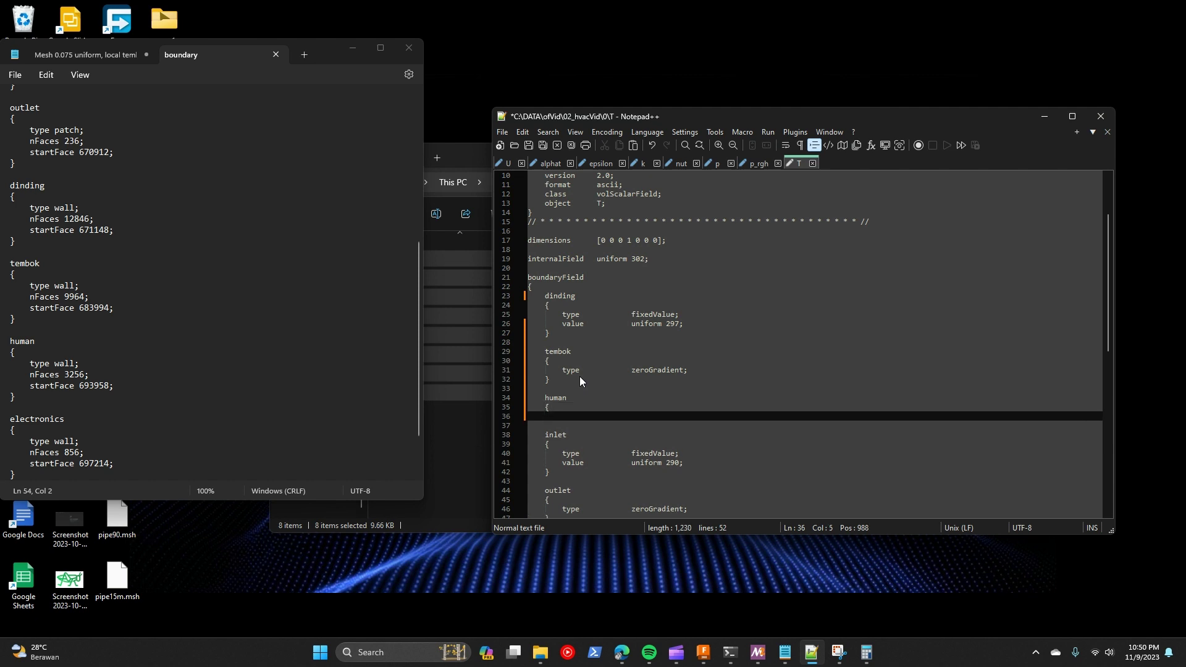
pyautogui.write('}')
pyautogui.press('Left')
pyautogui.press('Return')
pyautogui.press('Up')
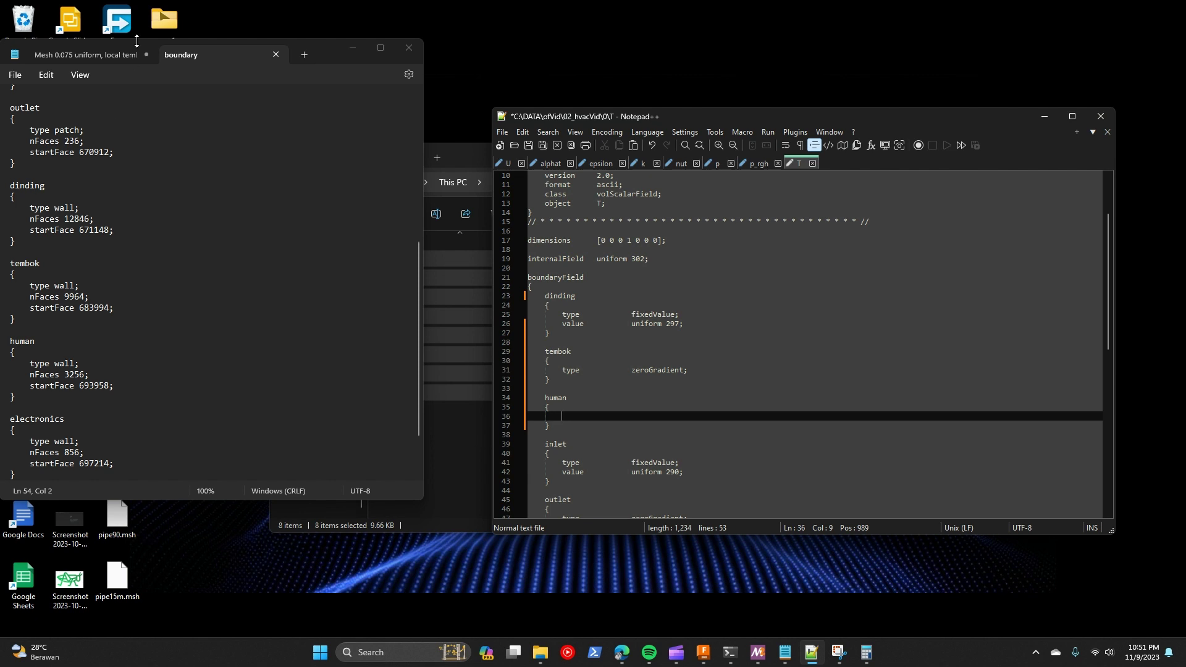
# Step: Copy the five externalWallHeatFluxTemperature lines from the mesh notes in Notepad into the human block of the T file
pyautogui.click(103, 54)
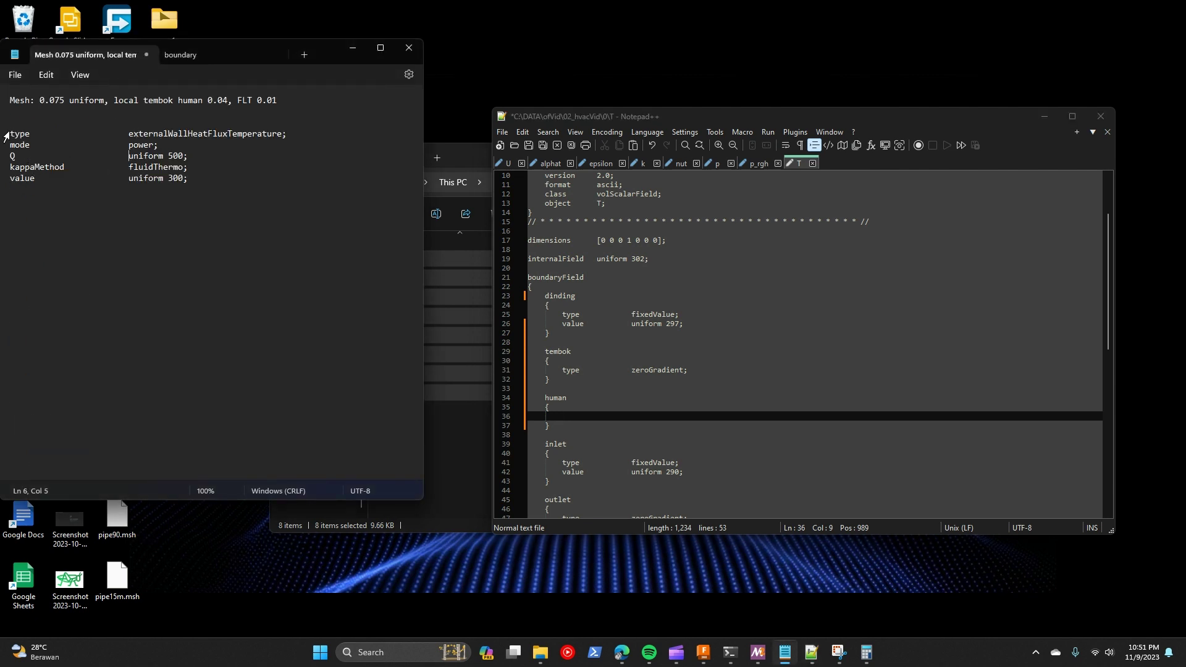
pyautogui.moveTo(9, 134); pyautogui.dragTo(195, 183)
pyautogui.hotkey('ctrl', 'c')
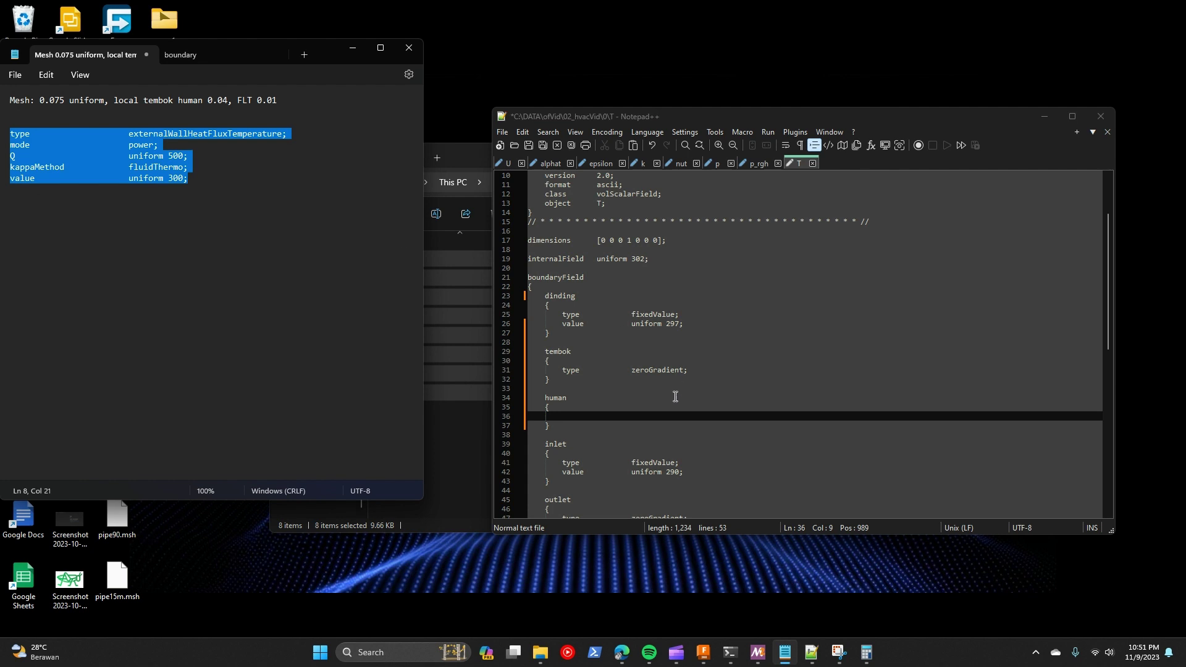
pyautogui.click(622, 416)
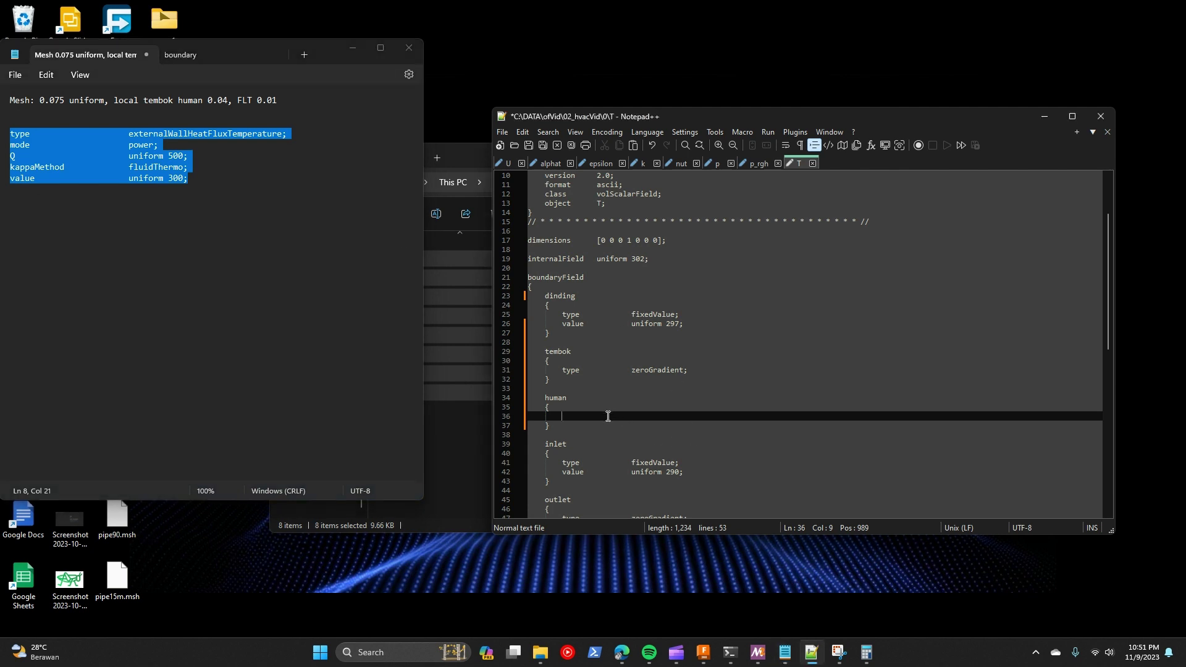
pyautogui.hotkey('ctrl', 'v')
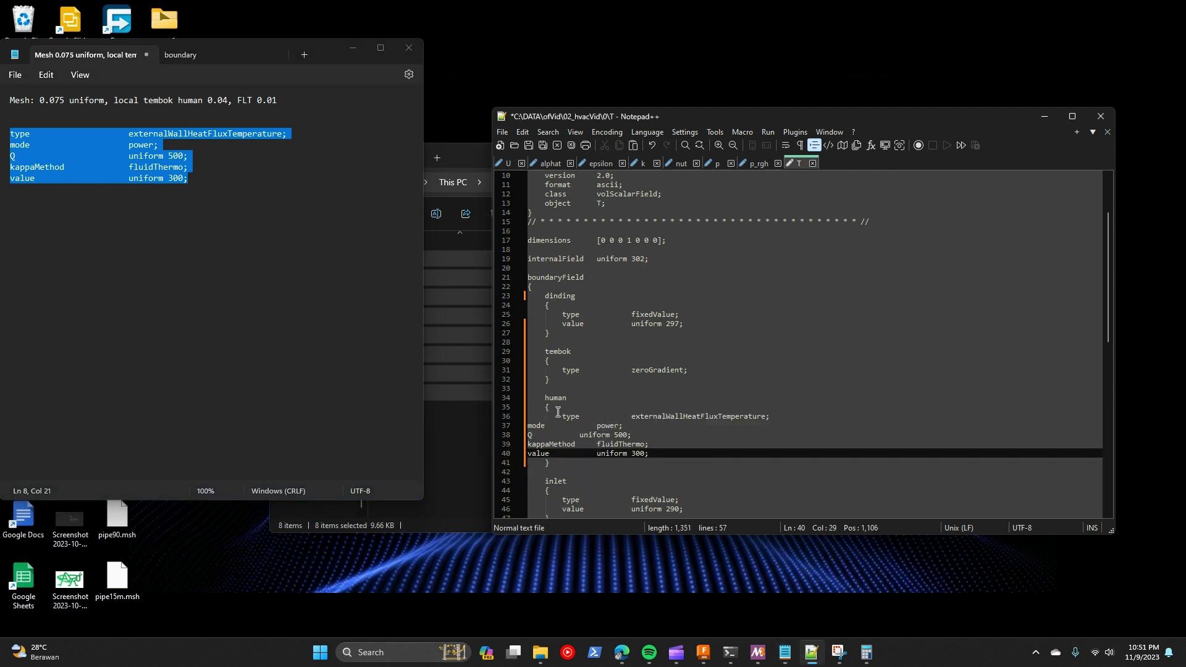
# Step: Indent the pasted mode, Q, kappaMethod and value lines so they align with the type line in the human block
pyautogui.click(529, 427)
pyautogui.press('Tab')
pyautogui.press('Tab')
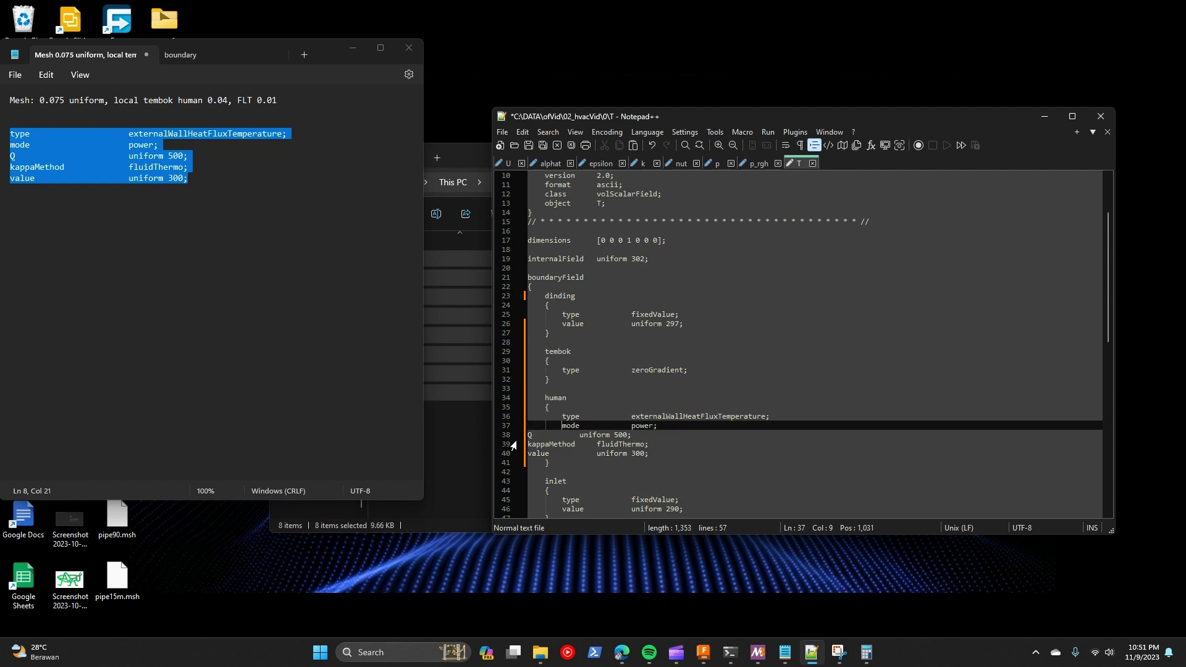
pyautogui.click(538, 437)
pyautogui.press('Tab')
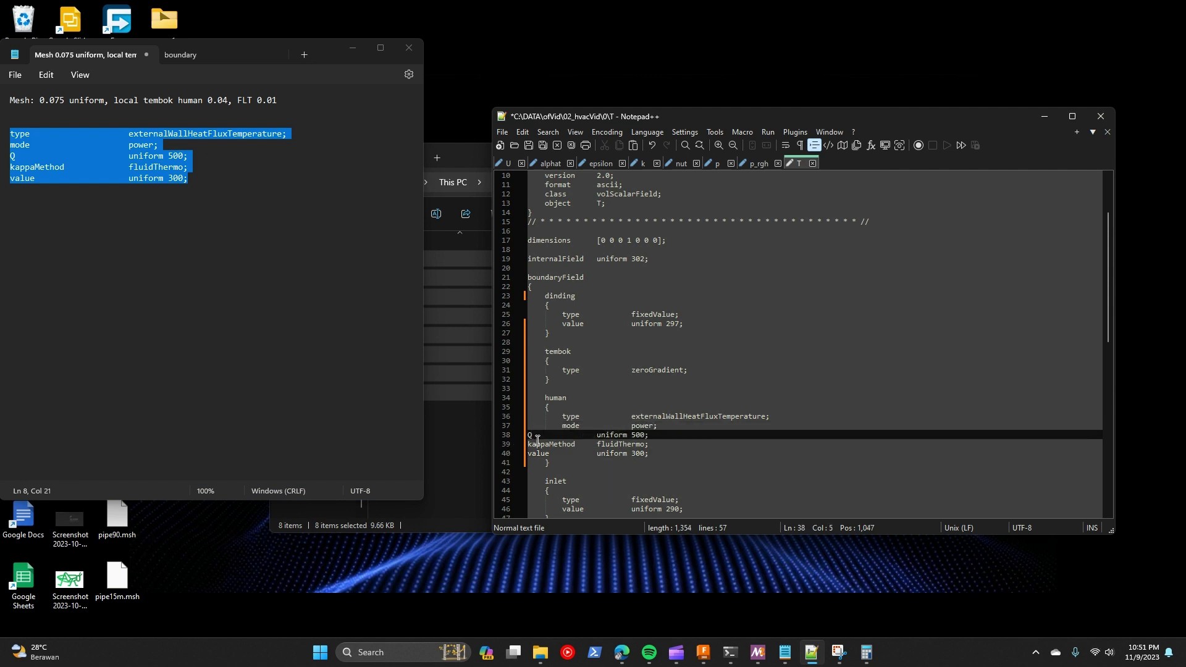
pyautogui.press('BackSpace')
pyautogui.click(529, 436)
pyautogui.press('Tab')
pyautogui.click(529, 444)
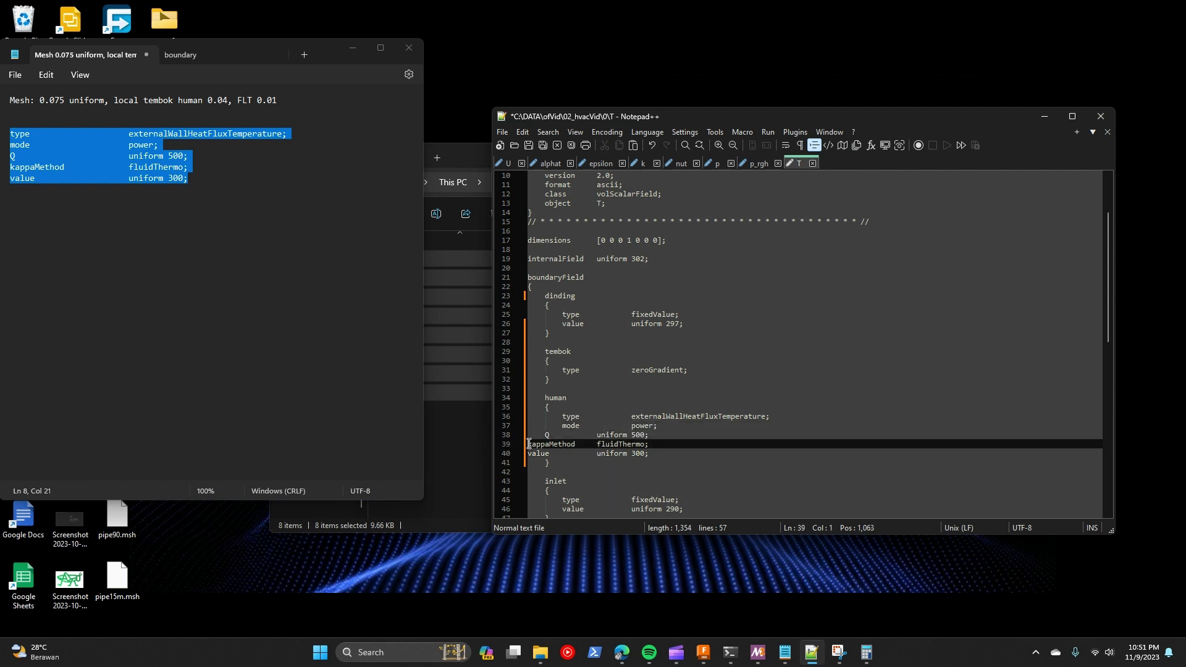
pyautogui.press('Tab')
pyautogui.click(528, 453)
pyautogui.press('Tab')
pyautogui.press('Tab')
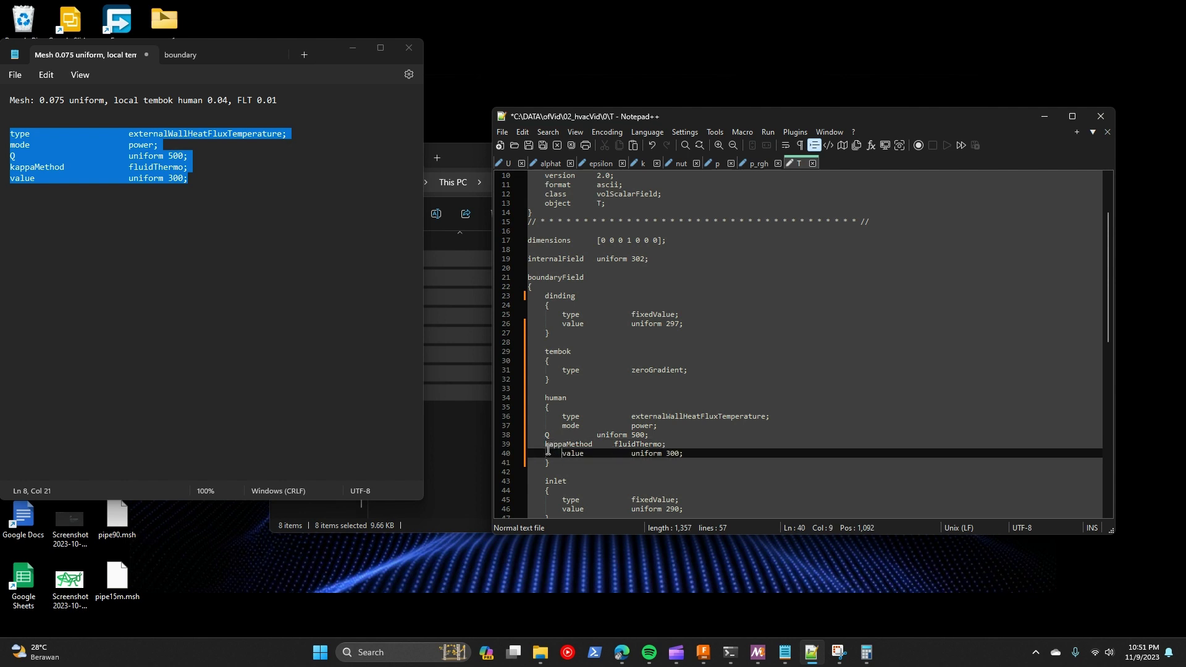
pyautogui.click(546, 445)
pyautogui.press('Tab')
pyautogui.click(545, 436)
pyautogui.press('Tab')
pyautogui.click(770, 438)
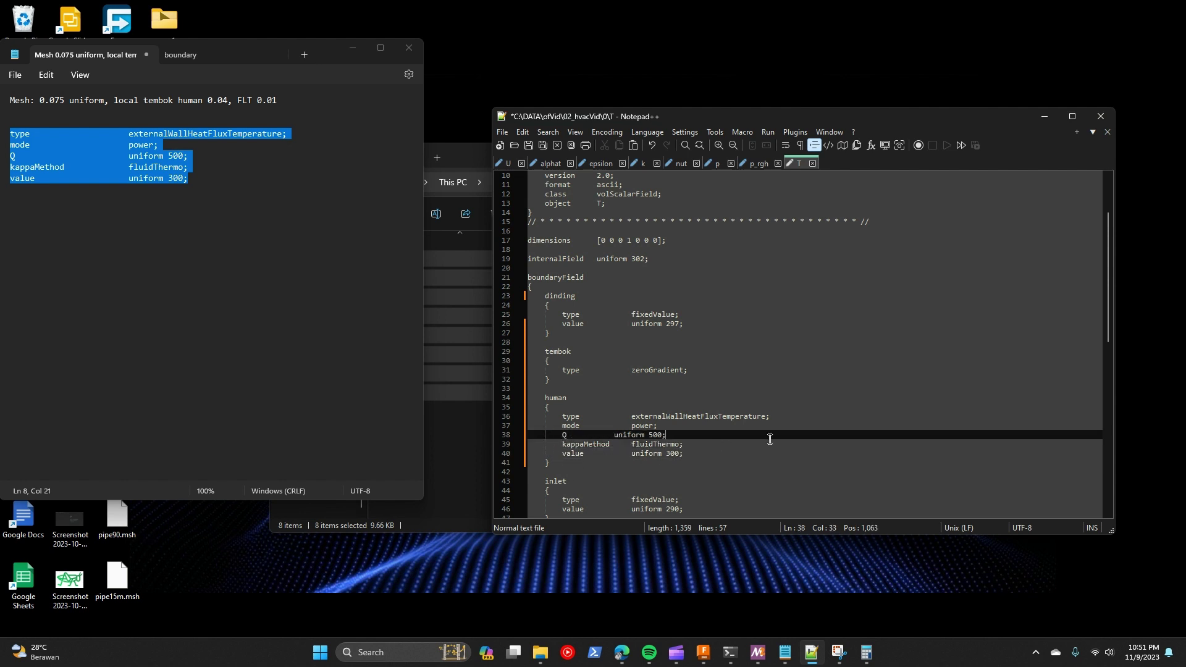
pyautogui.click(612, 435)
pyautogui.scroll(-2, 668, 455)
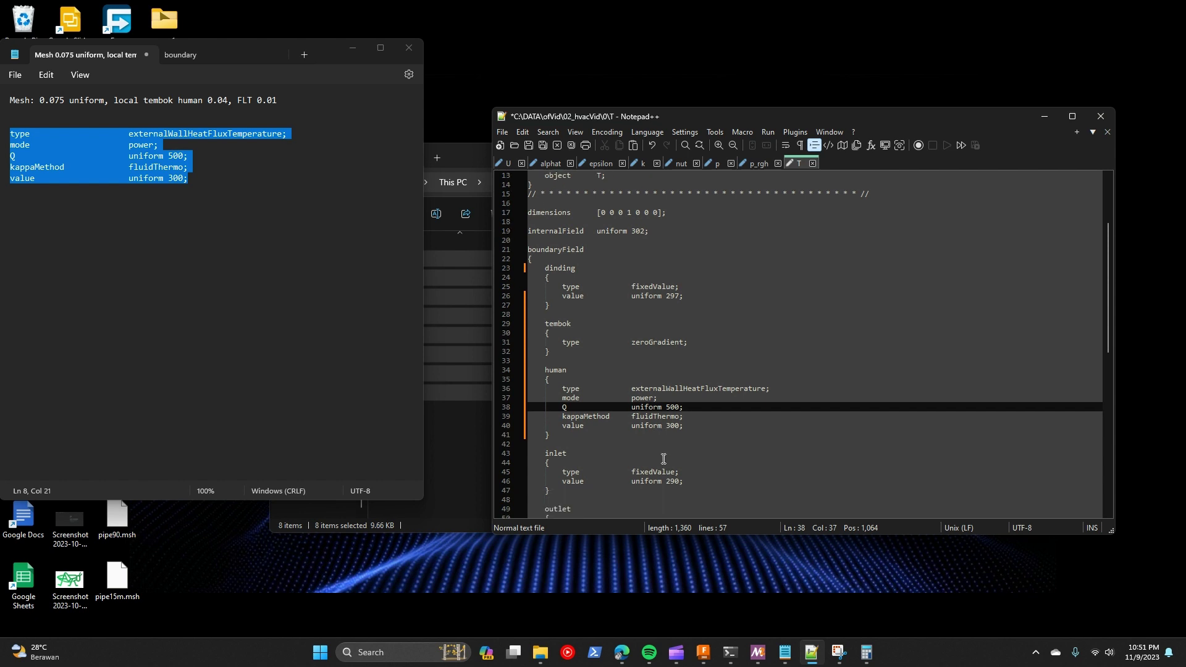
# Step: Examine the boundary type, the mode and the Q entry of the human block
pyautogui.moveTo(644, 364); pyautogui.dragTo(771, 364)
pyautogui.click(723, 406)
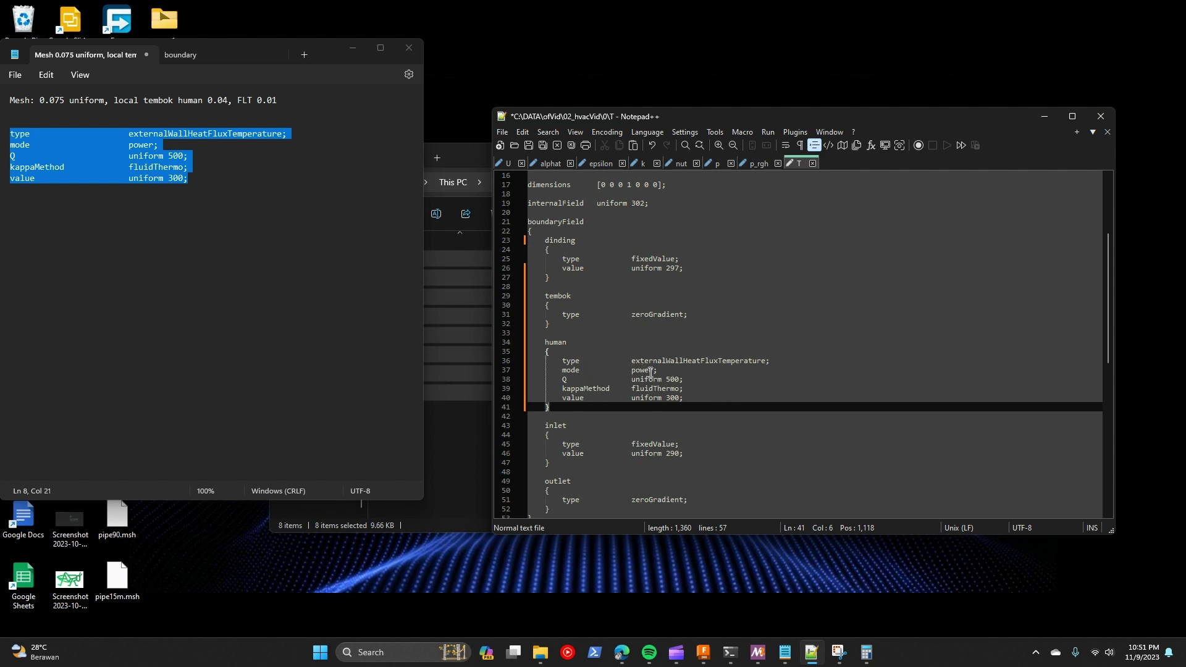
pyautogui.moveTo(655, 369); pyautogui.dragTo(638, 371)
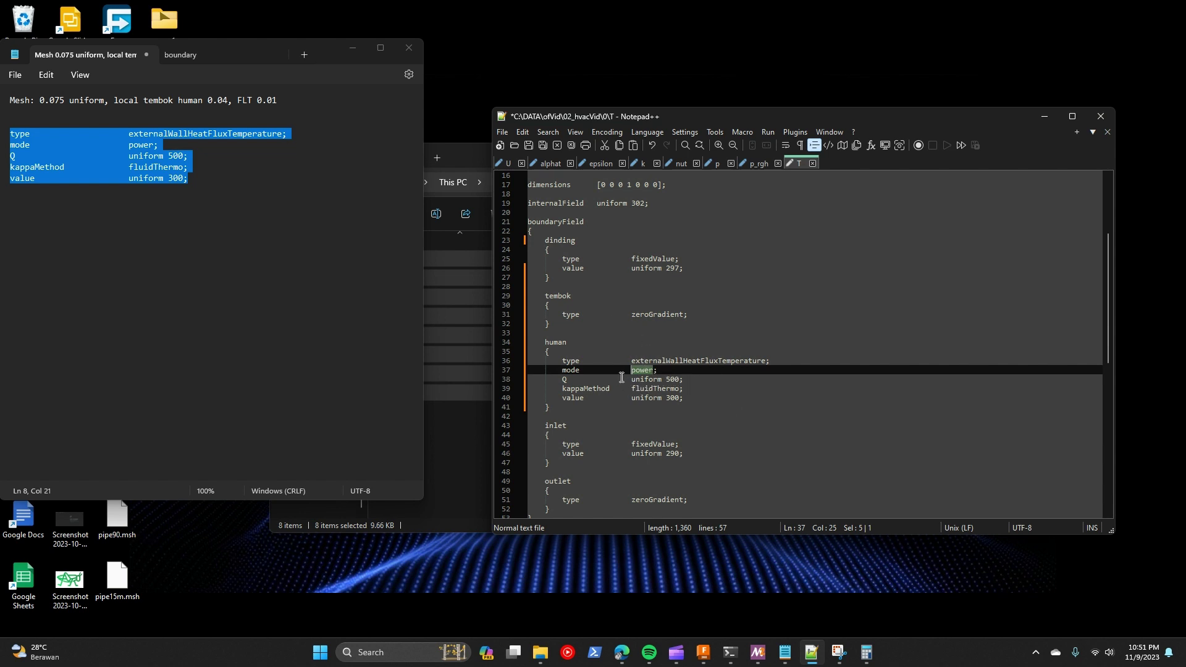
pyautogui.moveTo(667, 383); pyautogui.dragTo(676, 380)
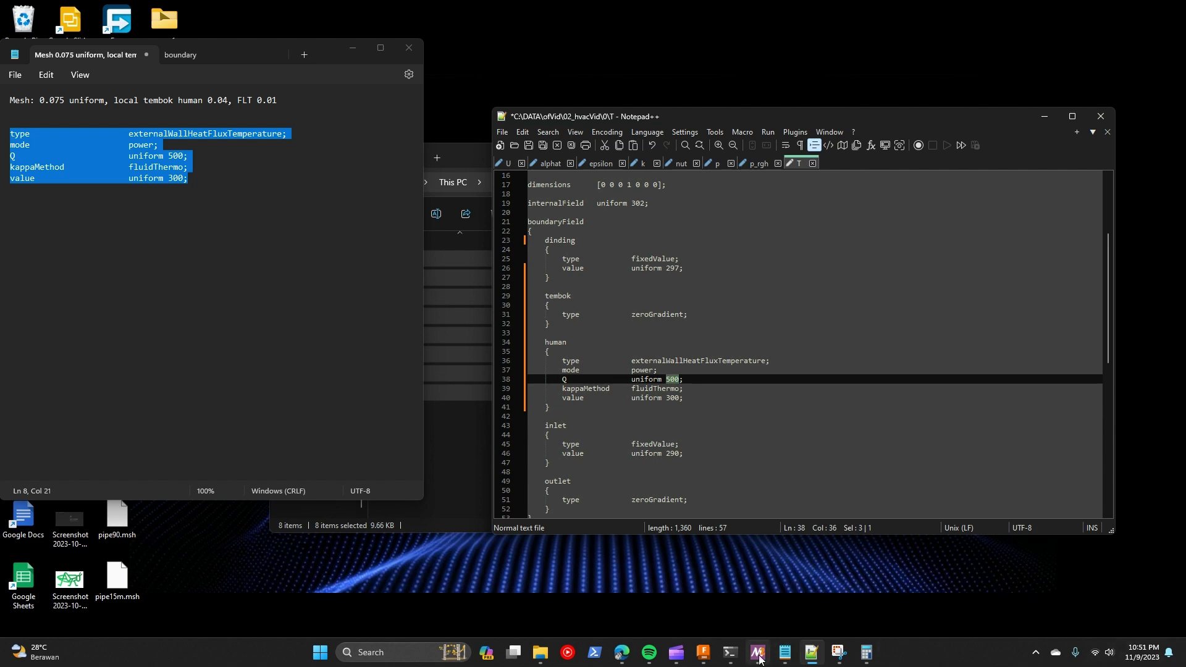
# Step: Switch to Fusion 360, inspect the human cylinders in the room model from the front, and minimize it
pyautogui.click(759, 657)
pyautogui.click(759, 657)
pyautogui.click(759, 658)
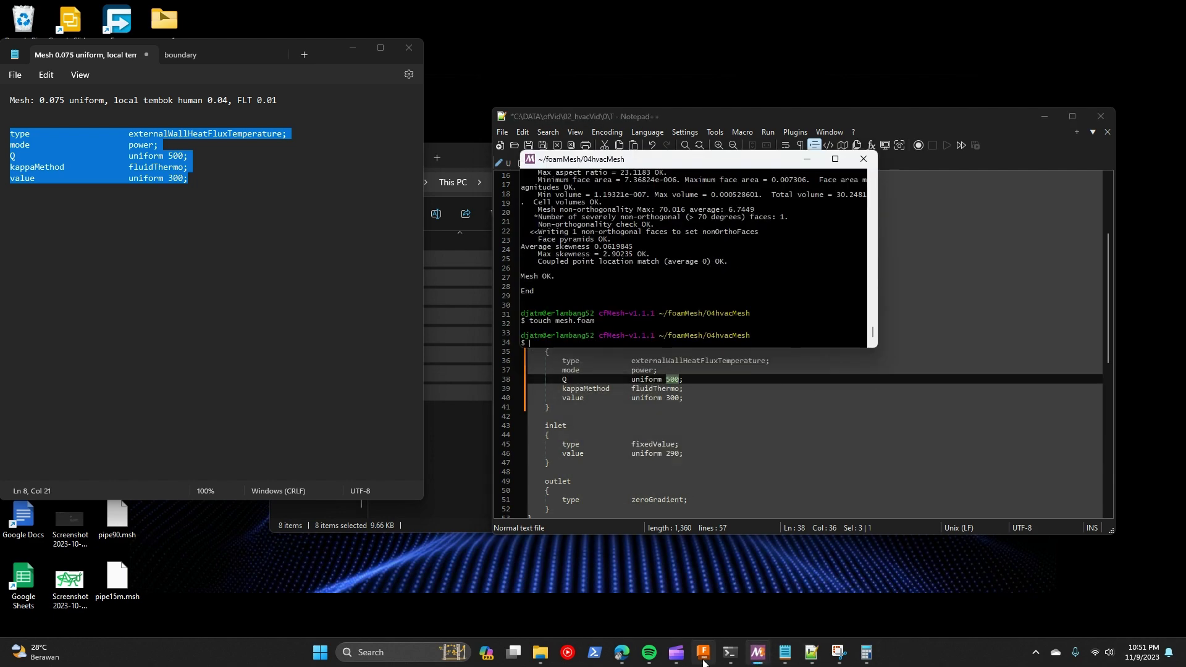
pyautogui.click(703, 652)
pyautogui.moveTo(646, 445); pyautogui.dragTo(618, 373)
pyautogui.moveTo(772, 346); pyautogui.dragTo(795, 177)
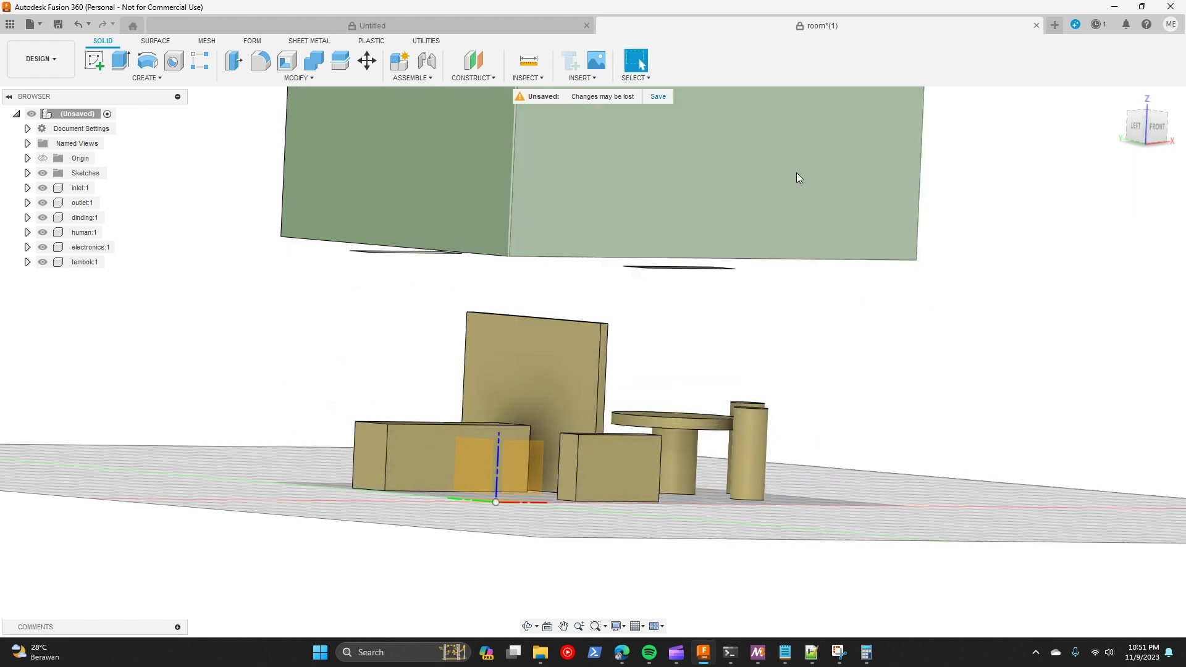
pyautogui.moveTo(883, 480); pyautogui.dragTo(766, 515)
pyautogui.moveTo(792, 440); pyautogui.dragTo(930, 444)
pyautogui.click(1156, 126)
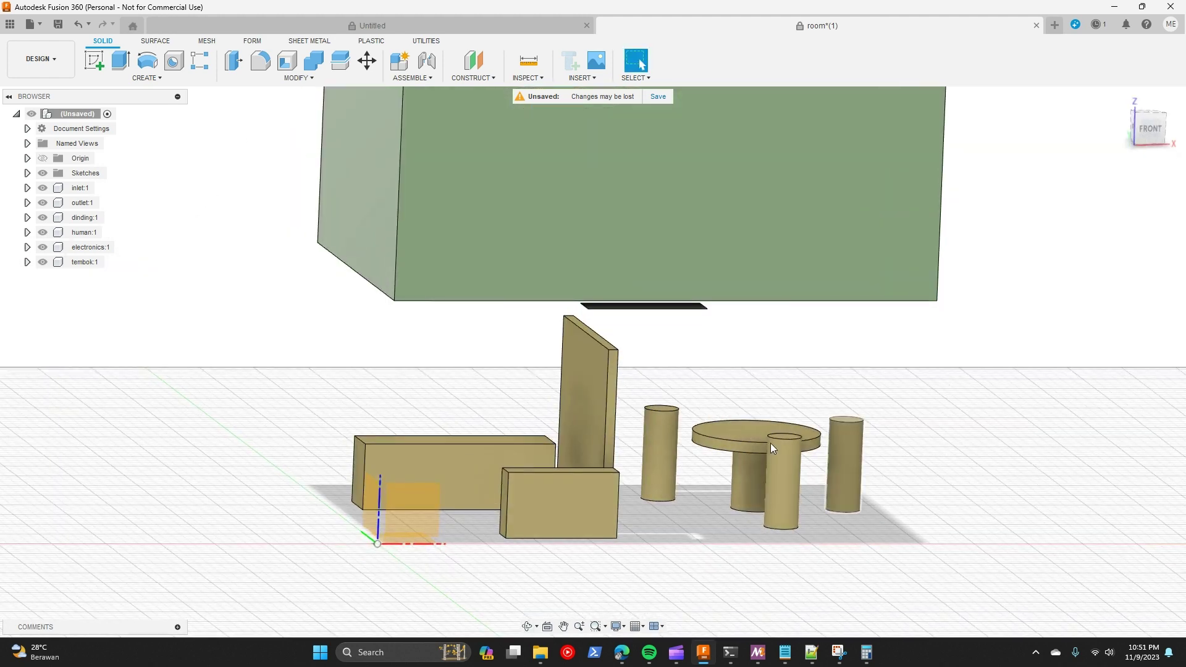
pyautogui.click(1114, 7)
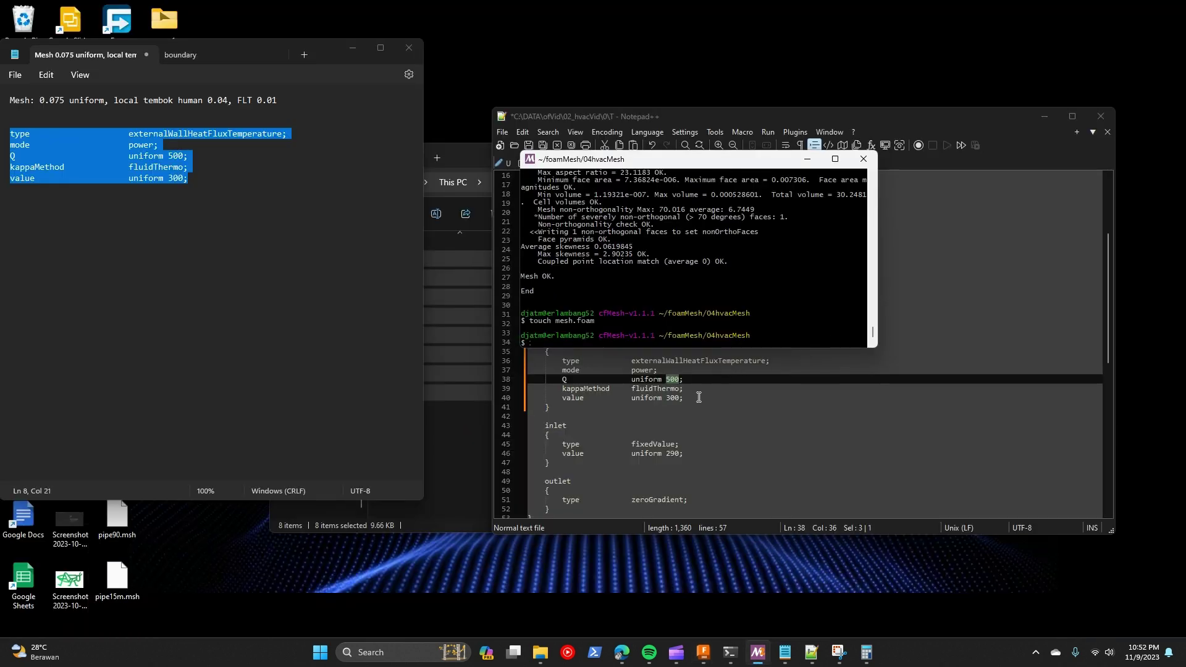
# Step: Set Q in the human block to uniform 150 and review the kappaMethod and value entries below it
pyautogui.click(677, 378)
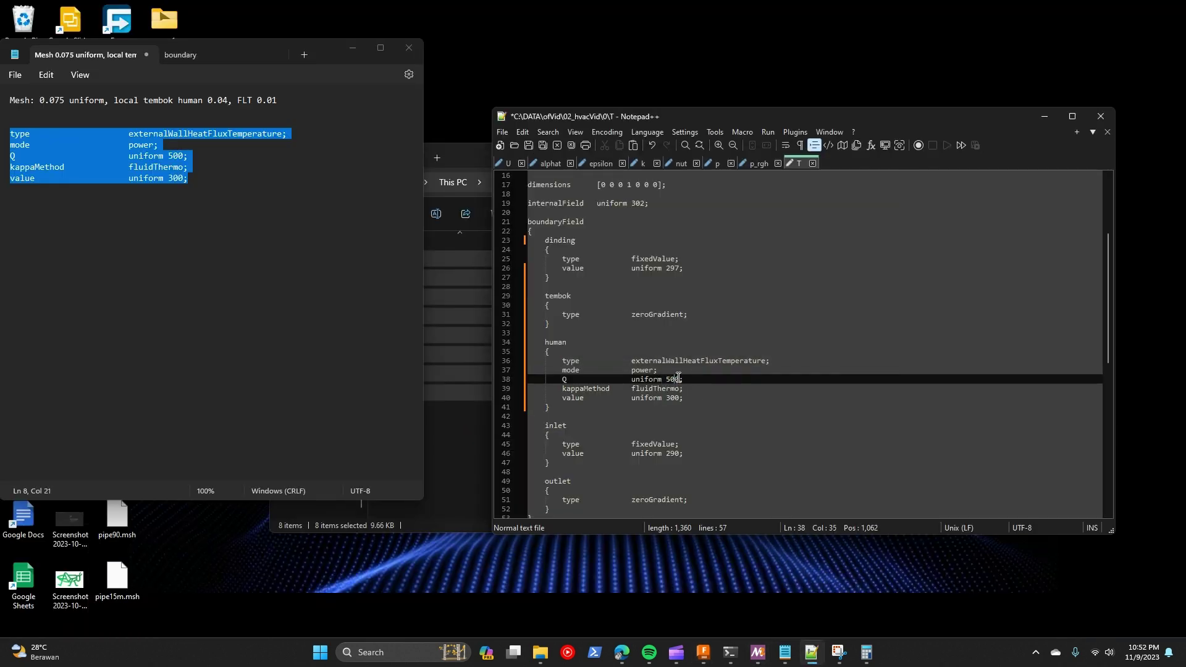
pyautogui.press('BackSpace')
pyautogui.press('BackSpace')
pyautogui.moveTo(583, 383); pyautogui.dragTo(684, 399)
pyautogui.click(616, 399)
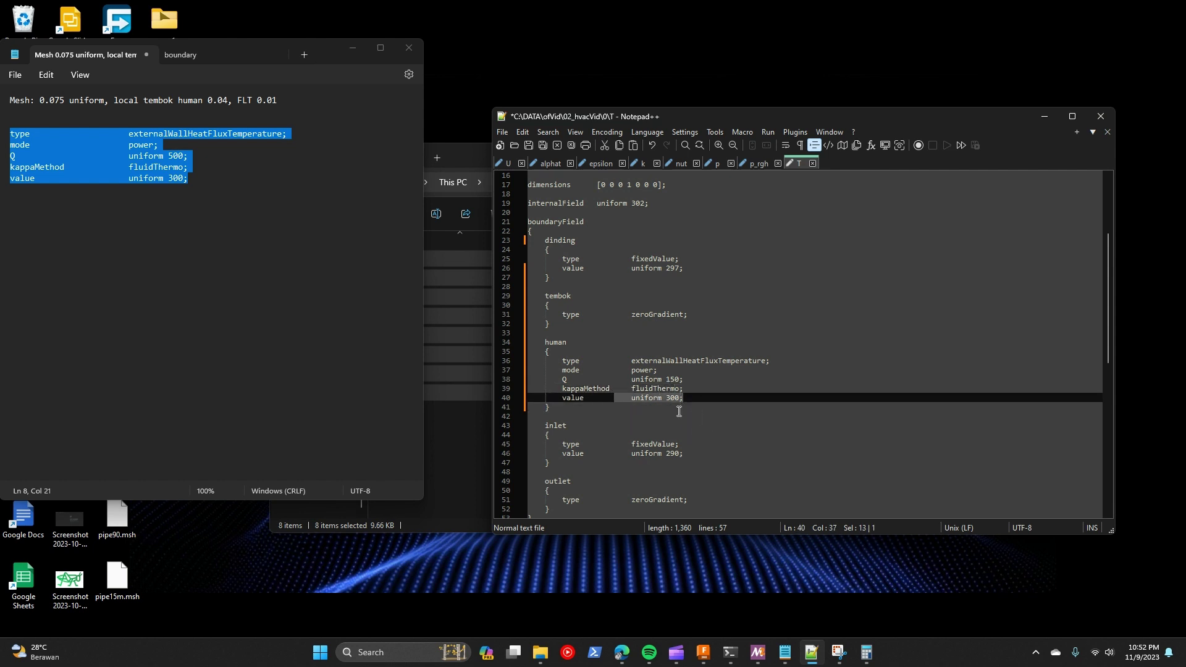
pyautogui.press('Up')
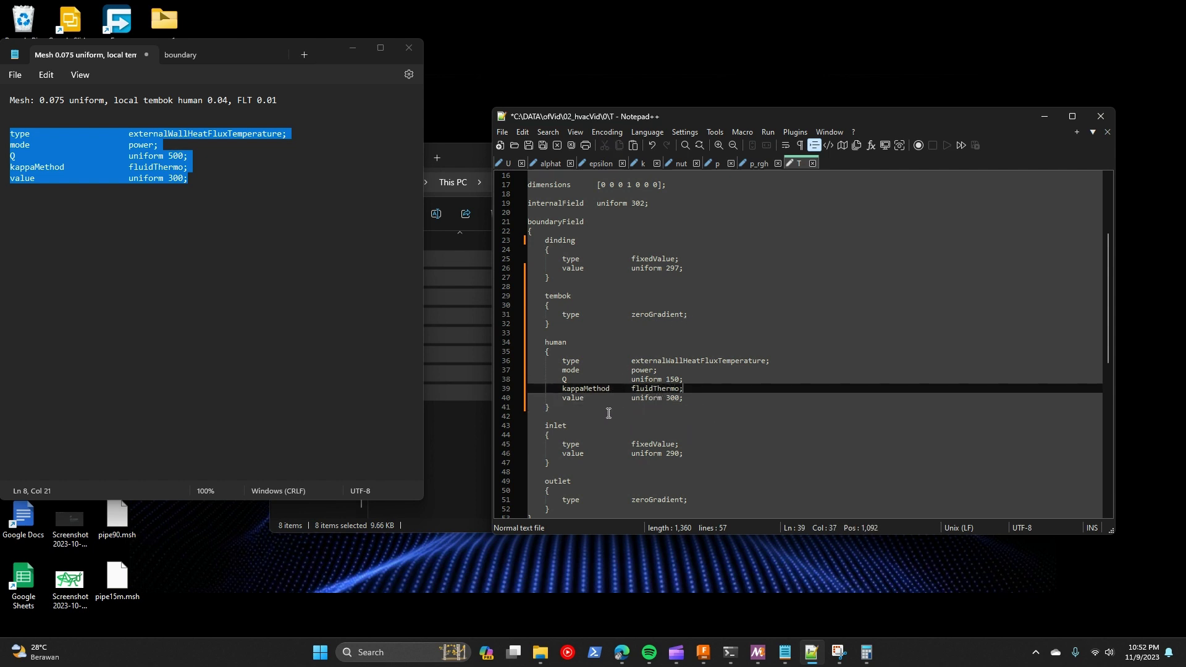
# Step: Add an electronics block with braces and an indented empty line between the human and inlet blocks of the T file
pyautogui.scroll(-2, 609, 413)
pyautogui.scroll(2, 574, 402)
pyautogui.click(554, 413)
pyautogui.press('Return')
pyautogui.press('Return')
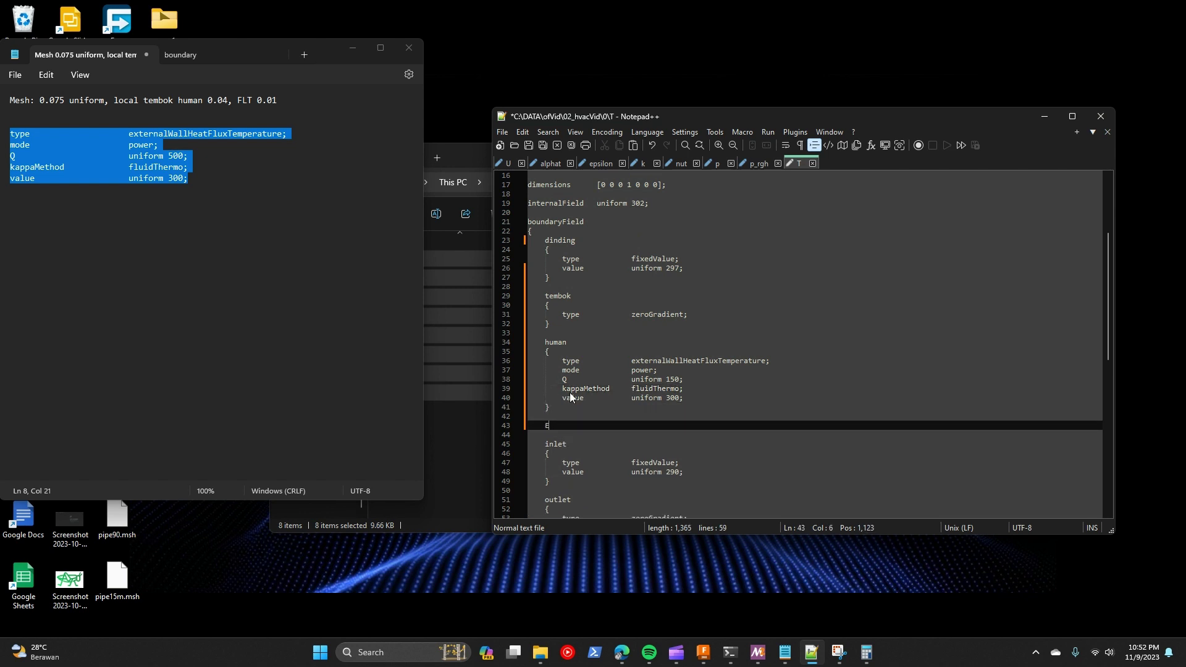
pyautogui.write('electronics')
pyautogui.press('Return')
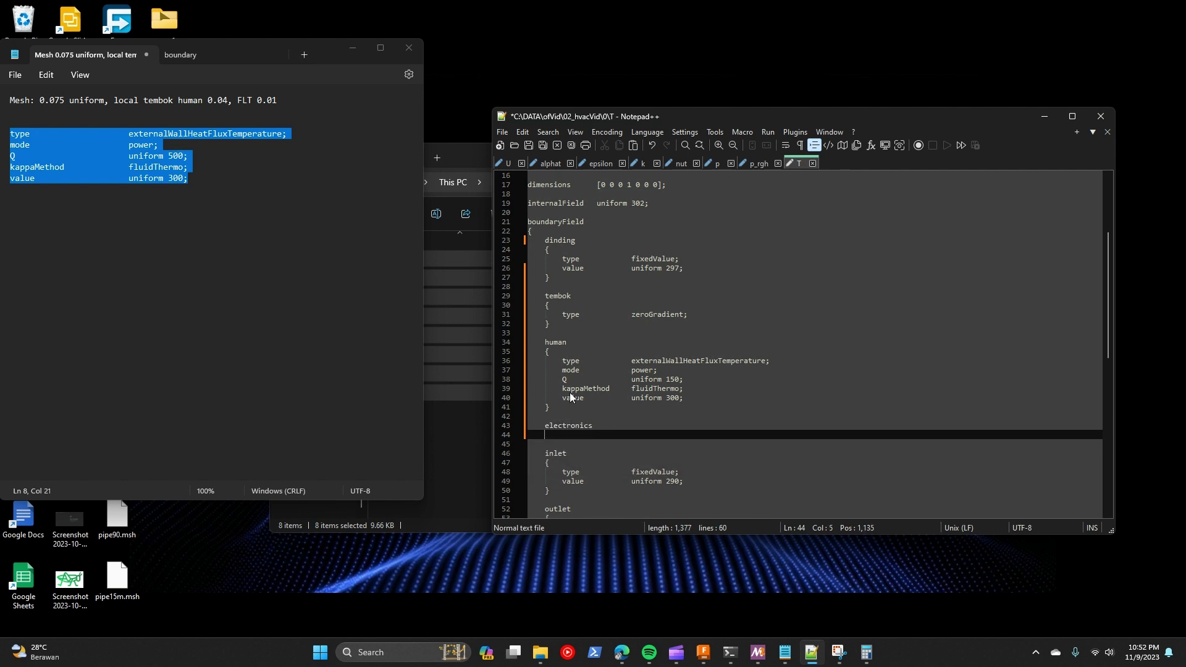
pyautogui.write('{\\')
pyautogui.press('Return')
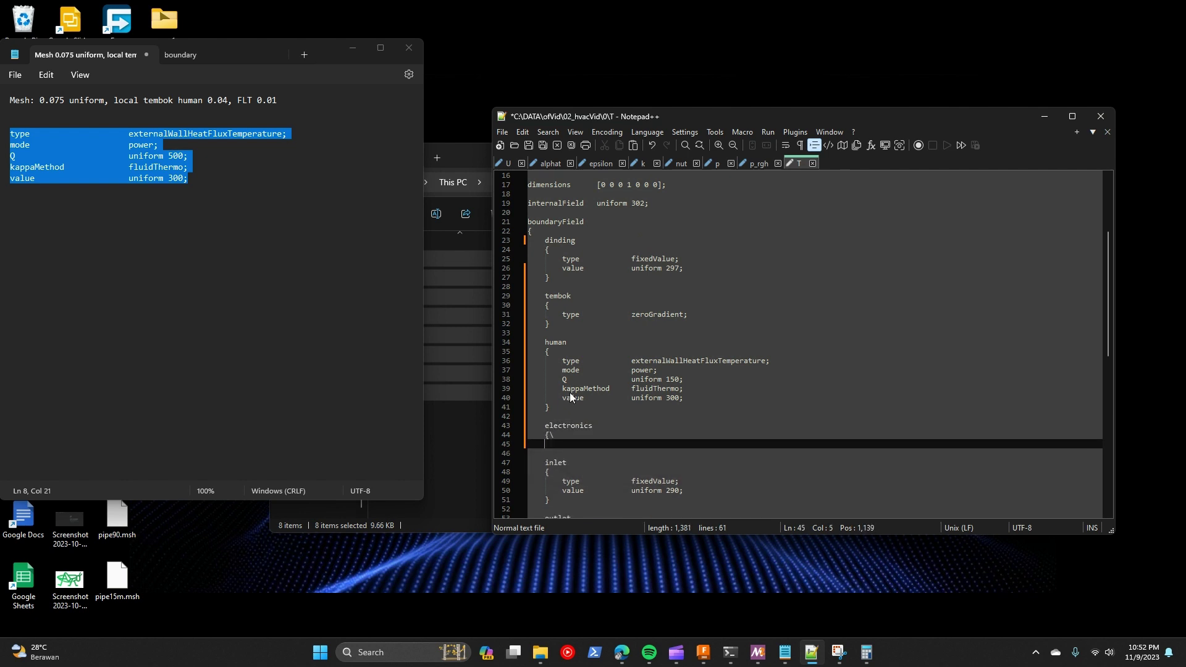
pyautogui.write('}')
pyautogui.press('Up')
pyautogui.press('End')
pyautogui.press('BackSpace')
pyautogui.press('Return')
pyautogui.press('Tab')
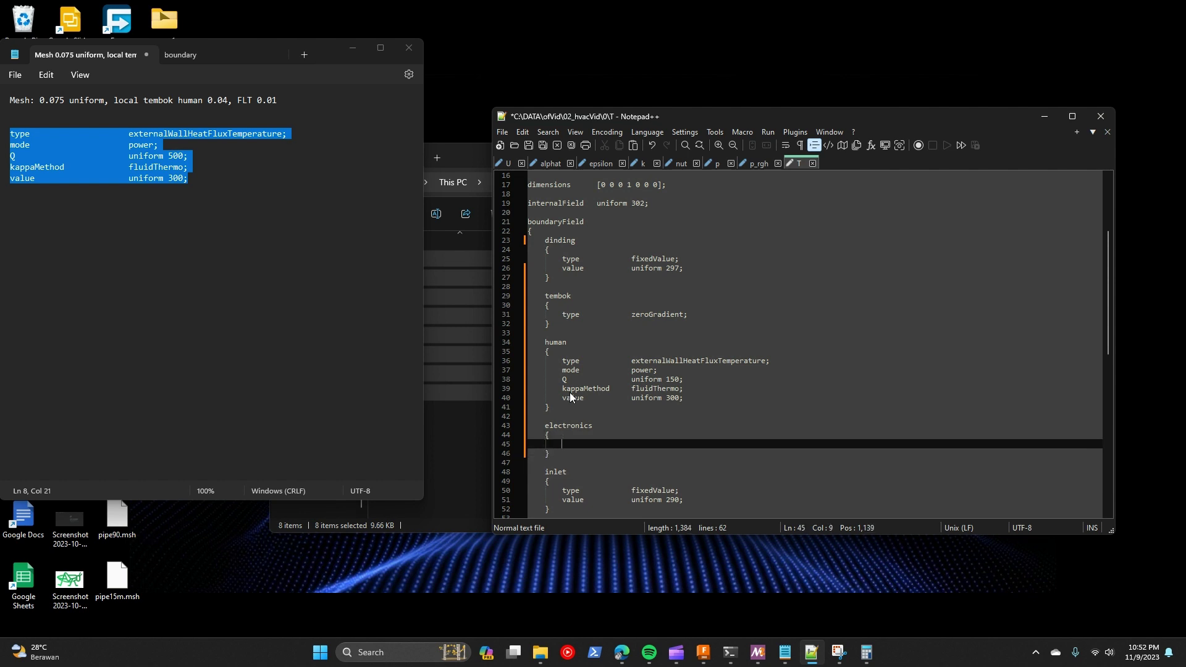
# Step: Copy the human block's five entries into the electronics block and set its Q to uniform 300
pyautogui.moveTo(564, 359); pyautogui.dragTo(685, 398)
pyautogui.hotkey('ctrl', 'c')
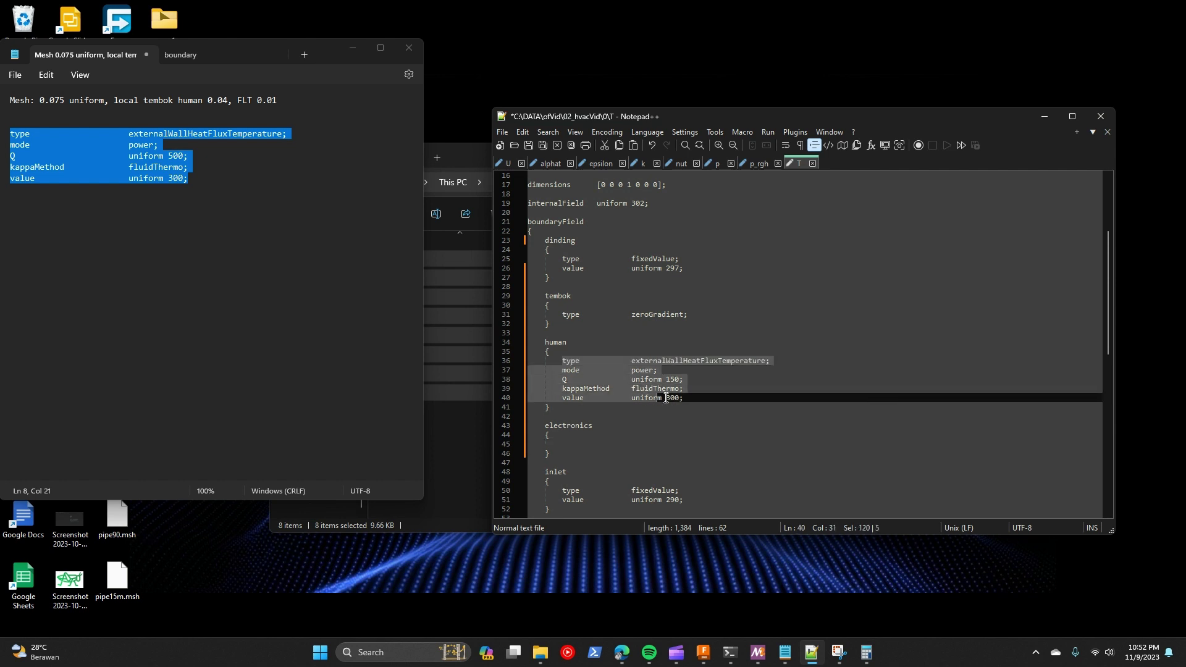
pyautogui.click(597, 442)
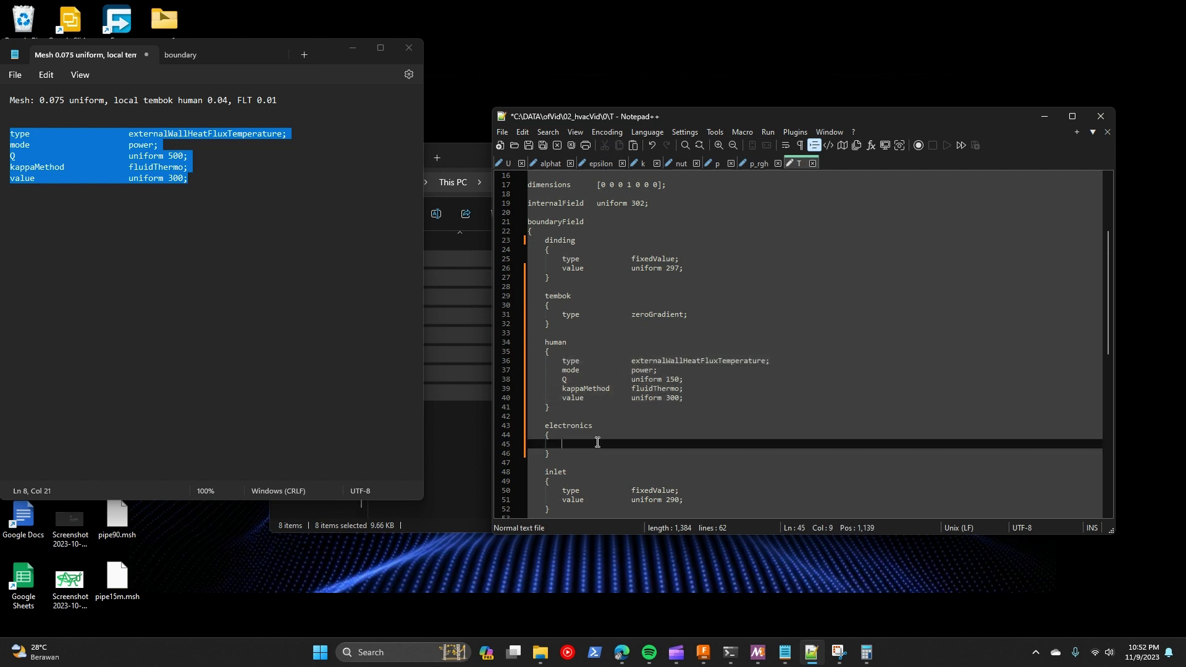
pyautogui.hotkey('ctrl', 'v')
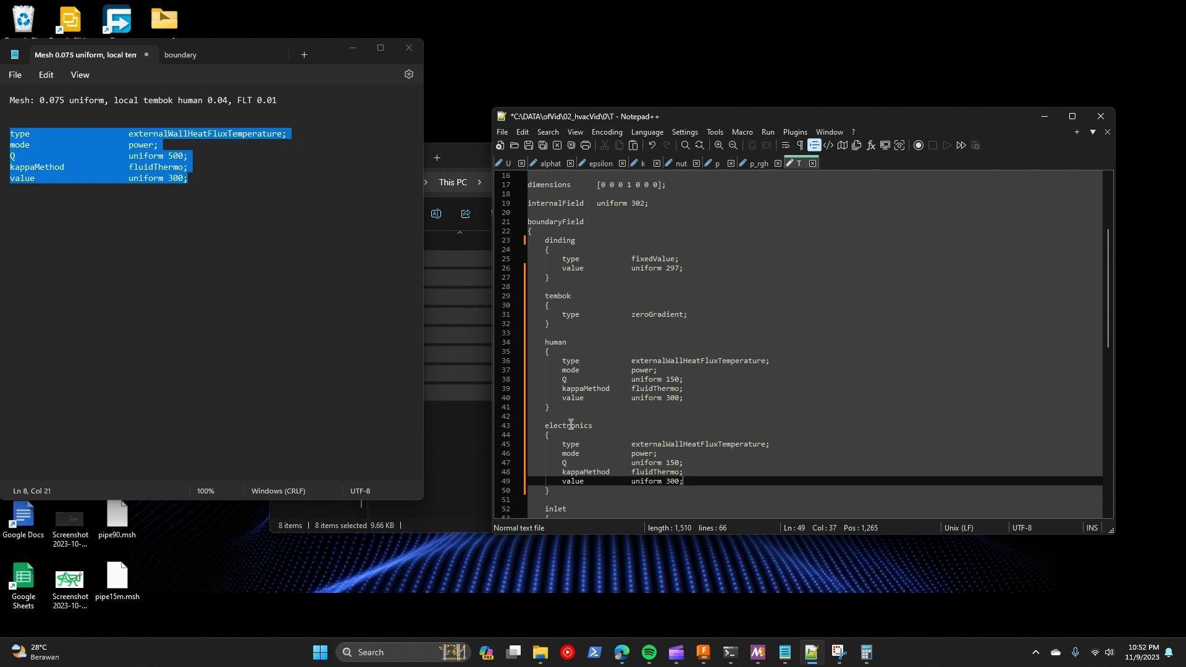
pyautogui.doubleClick(675, 463)
pyautogui.write('30')
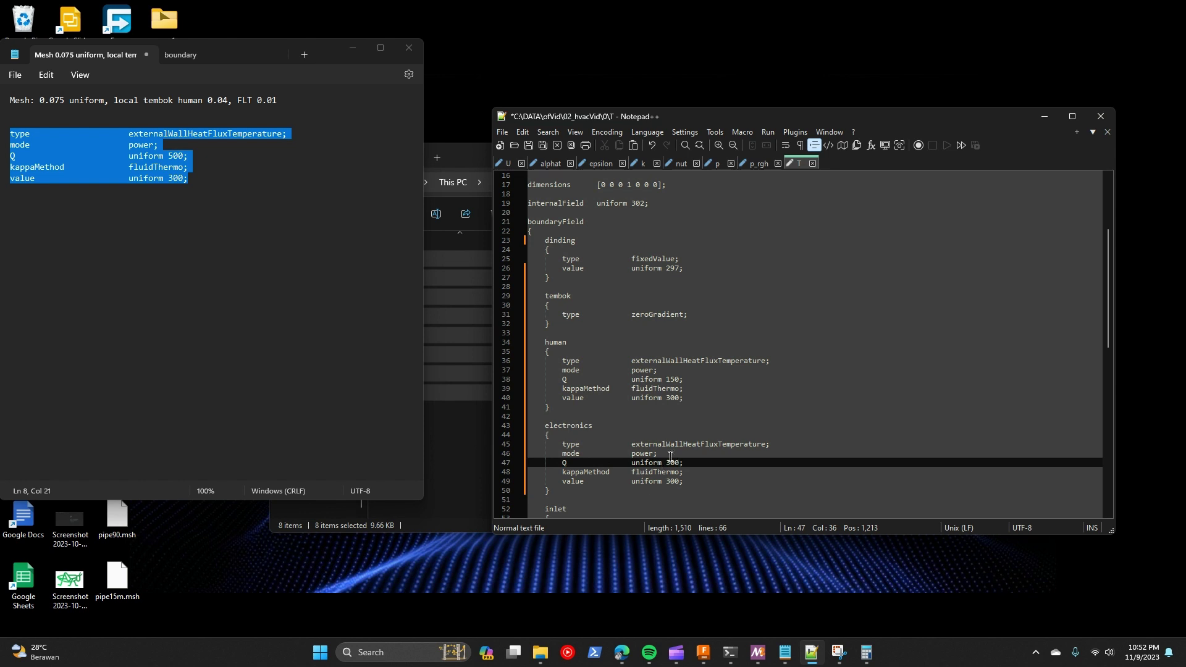
# Step: Compare the patch list in the boundary file with the blocks in the T file
pyautogui.scroll(-3, 743, 488)
pyautogui.scroll(2, 743, 486)
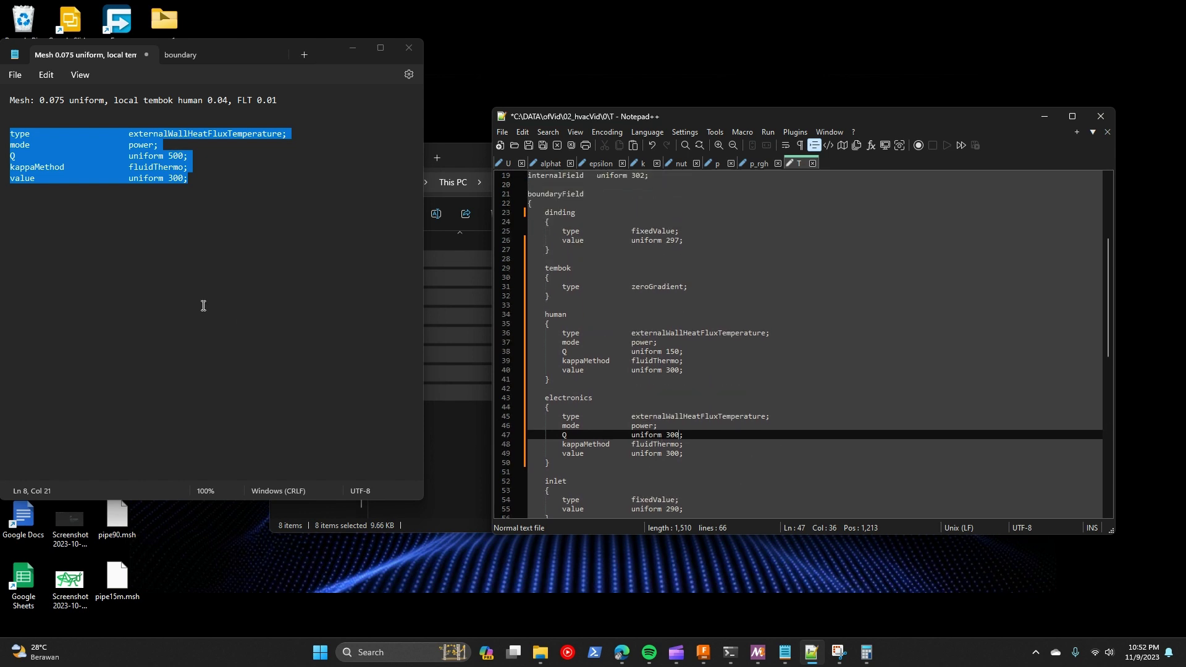
pyautogui.click(175, 54)
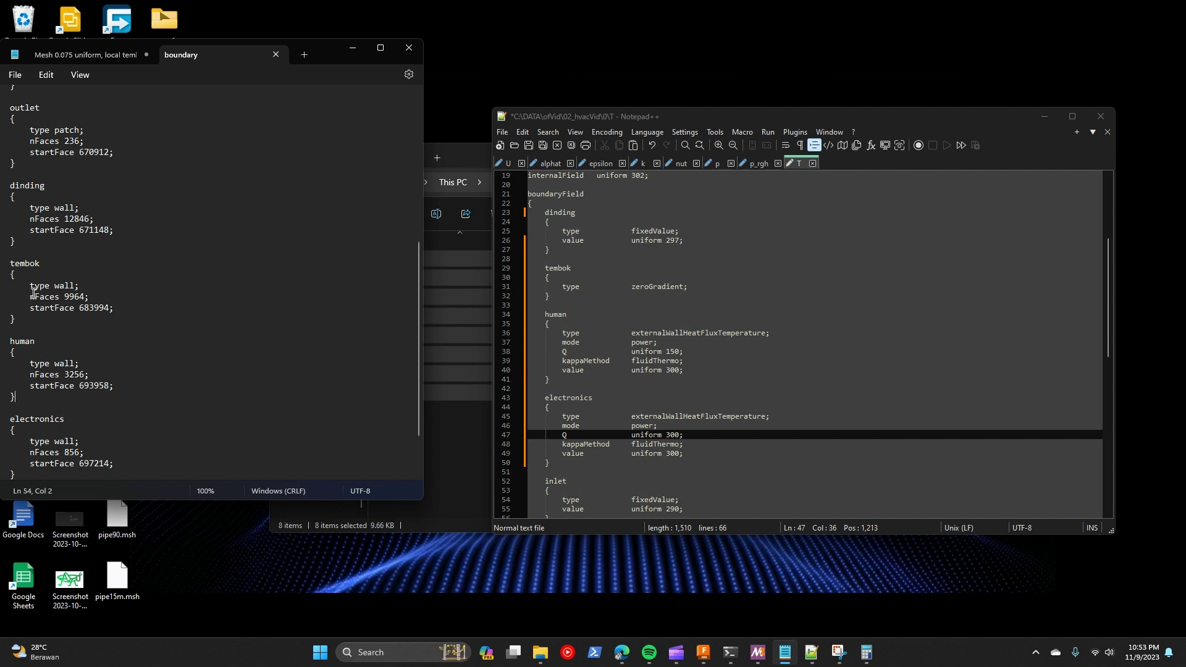
pyautogui.scroll(2, 41, 315)
pyautogui.scroll(1, 551, 317)
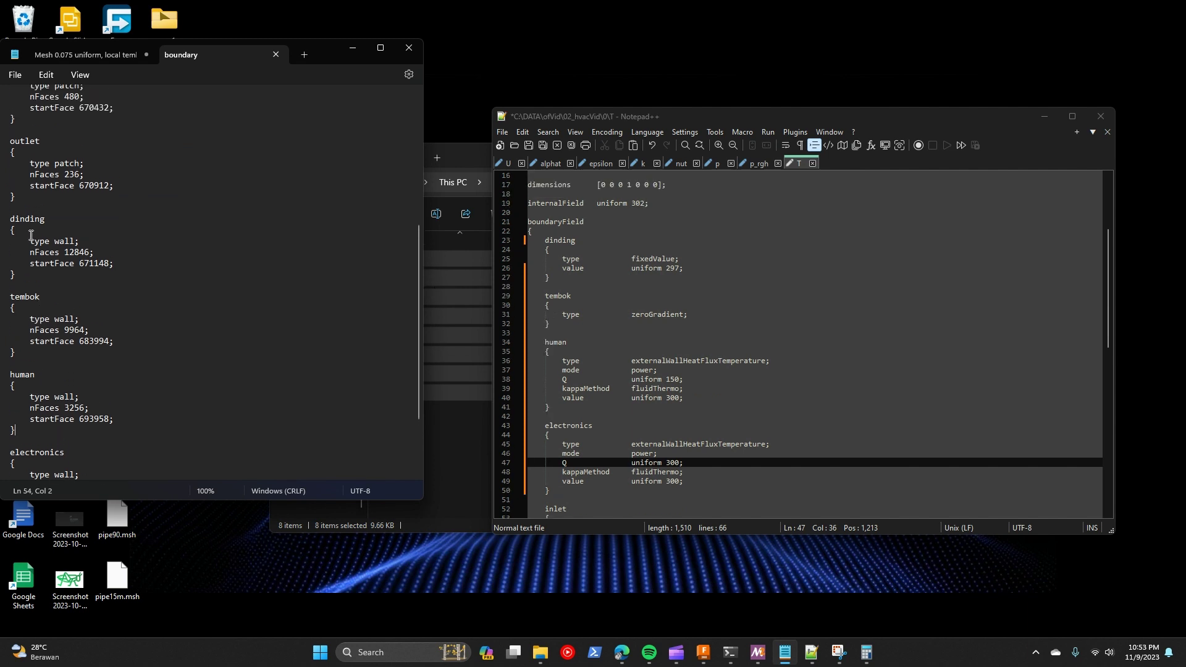
pyautogui.scroll(3, 57, 232)
pyautogui.scroll(-3, 733, 429)
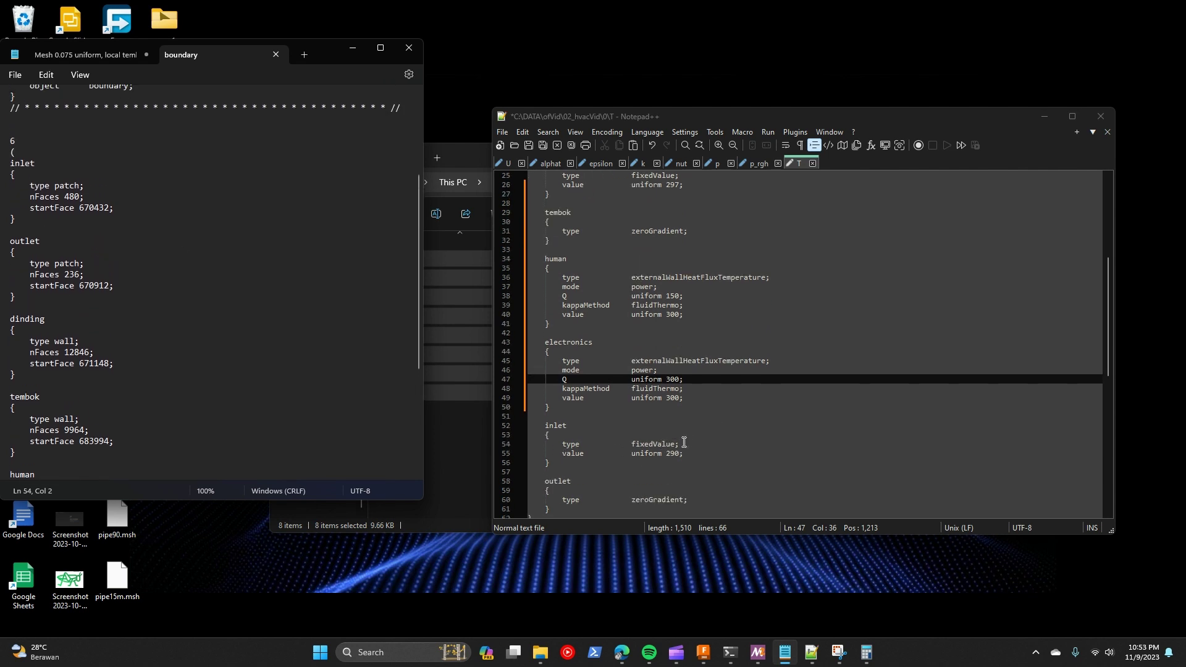
# Step: Switch to Calculator and compute 273 + 16 to convert the inlet temperature to kelvin
pyautogui.moveTo(675, 455)
pyautogui.mouseDown()
pyautogui.moveTo(664, 454)
pyautogui.moveTo(675, 453)
pyautogui.mouseUp()
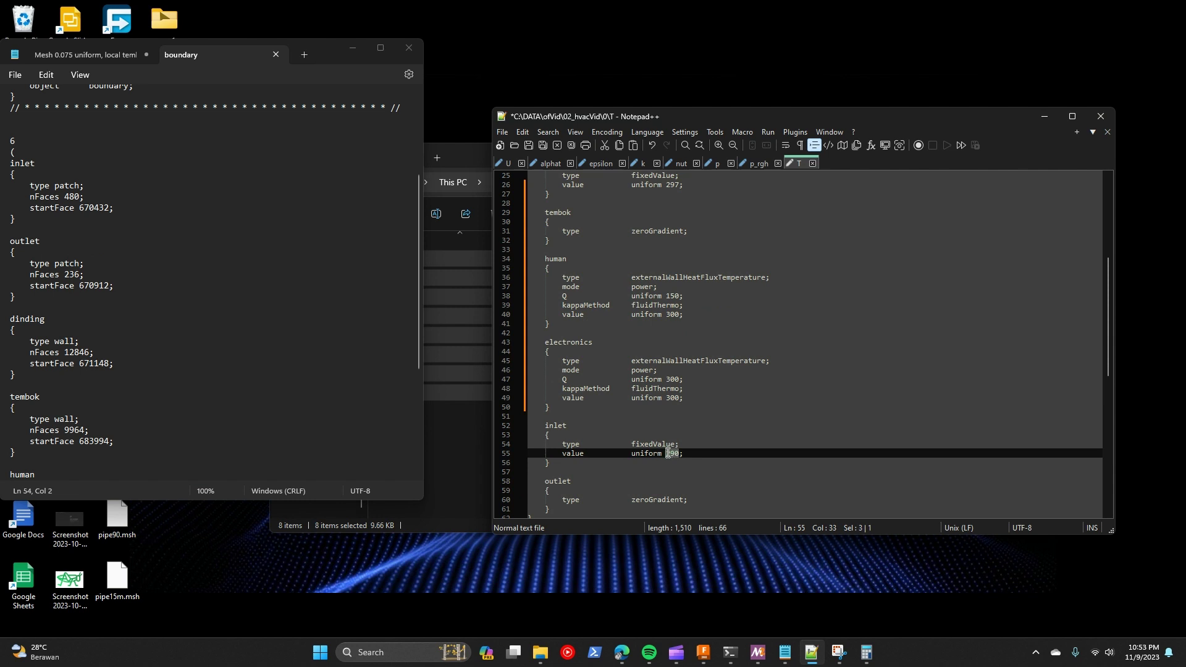
pyautogui.press('Up')
pyautogui.press('Up')
pyautogui.press('Up')
pyautogui.click(872, 656)
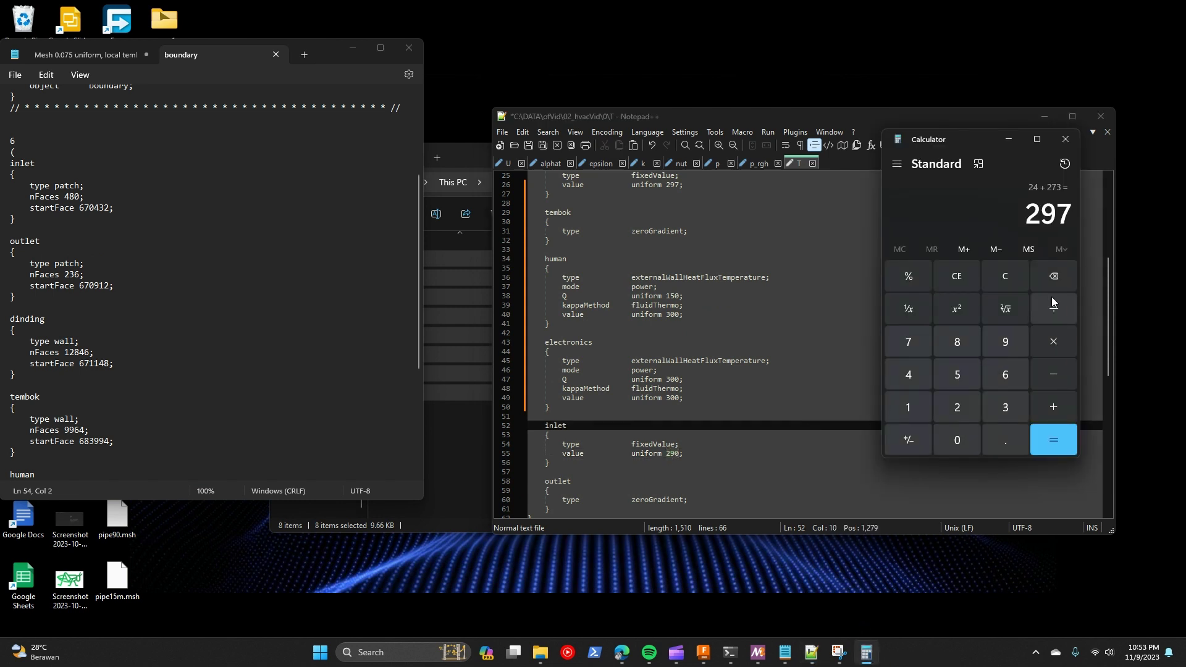
pyautogui.click(1007, 278)
pyautogui.click(957, 406)
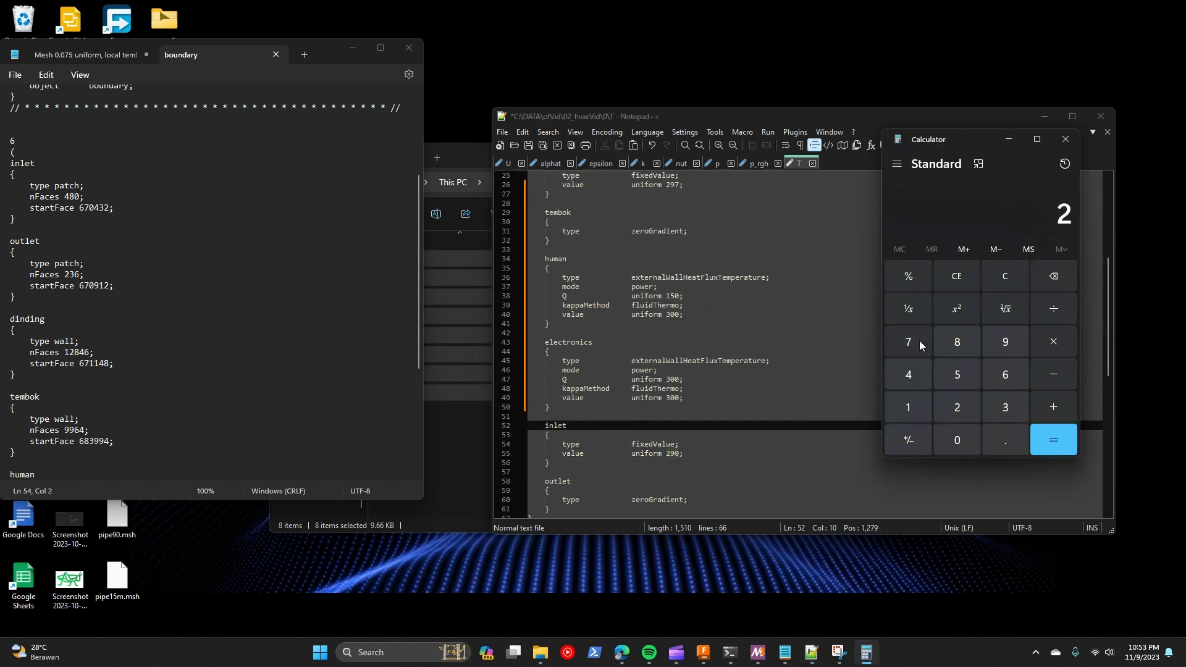
pyautogui.click(919, 341)
pyautogui.click(1013, 405)
pyautogui.click(1053, 403)
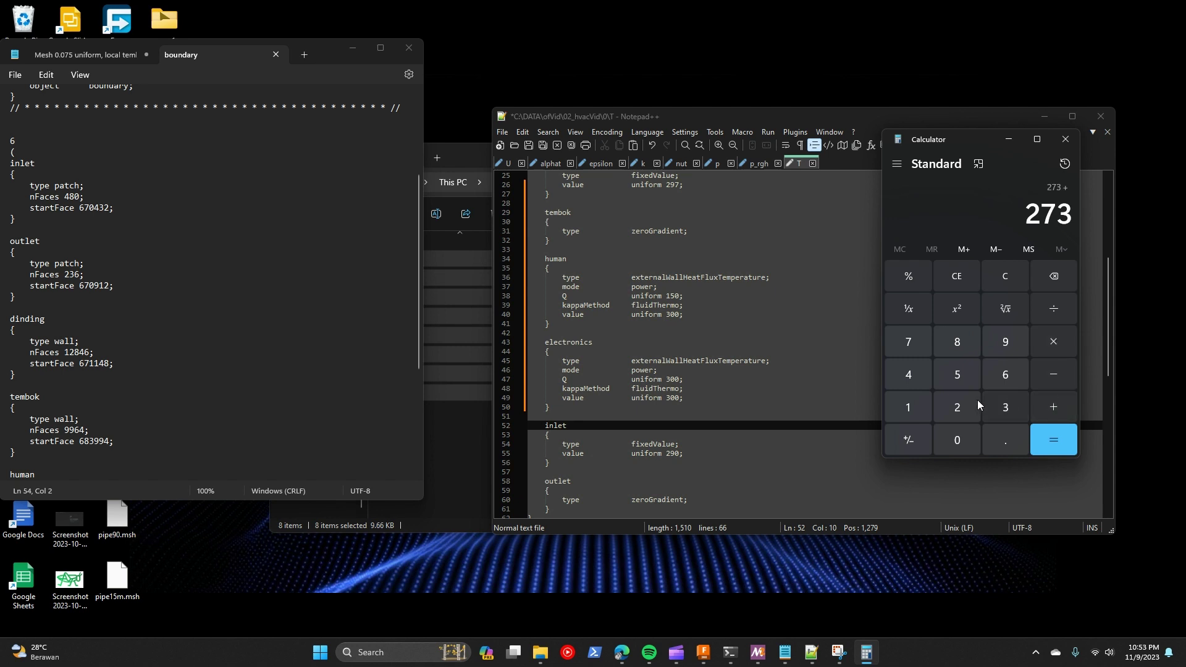
pyautogui.click(907, 403)
pyautogui.click(1009, 378)
pyautogui.click(1046, 425)
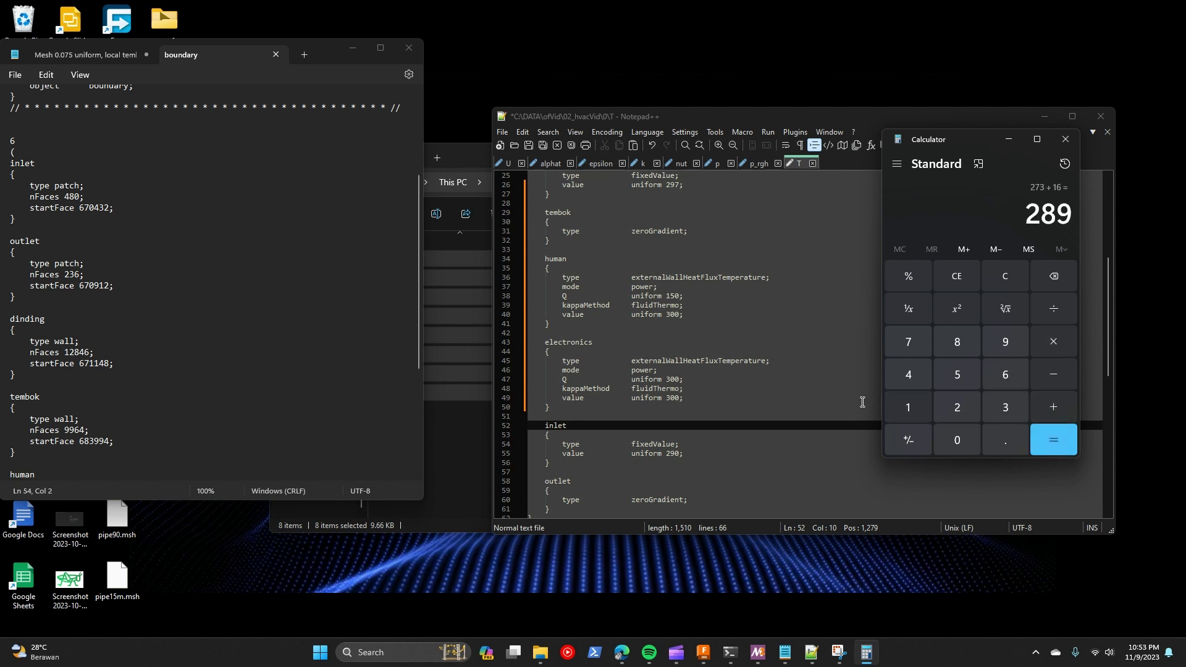
# Step: Set the inlet block's value to uniform 289 and save the T file
pyautogui.click(671, 427)
pyautogui.click(674, 454)
pyautogui.write('8')
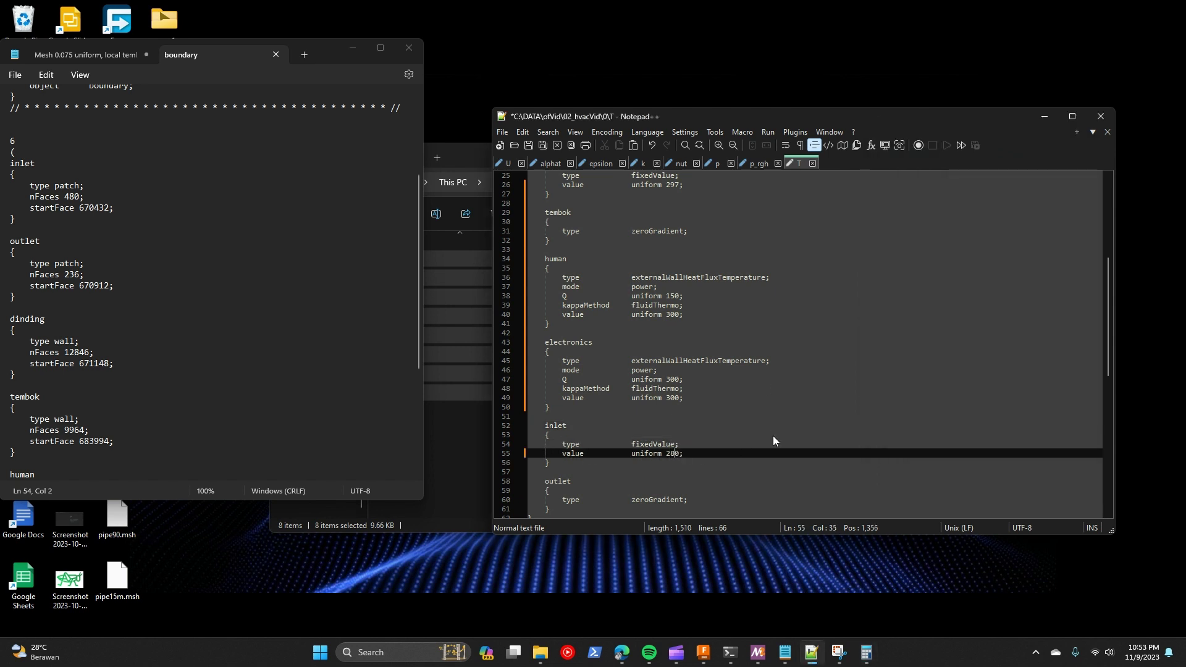
pyautogui.press('Delete')
pyautogui.write('9')
pyautogui.scroll(-4, 811, 469)
pyautogui.scroll(2, 797, 433)
pyautogui.click(814, 397)
pyautogui.hotkey('ctrl', 's')
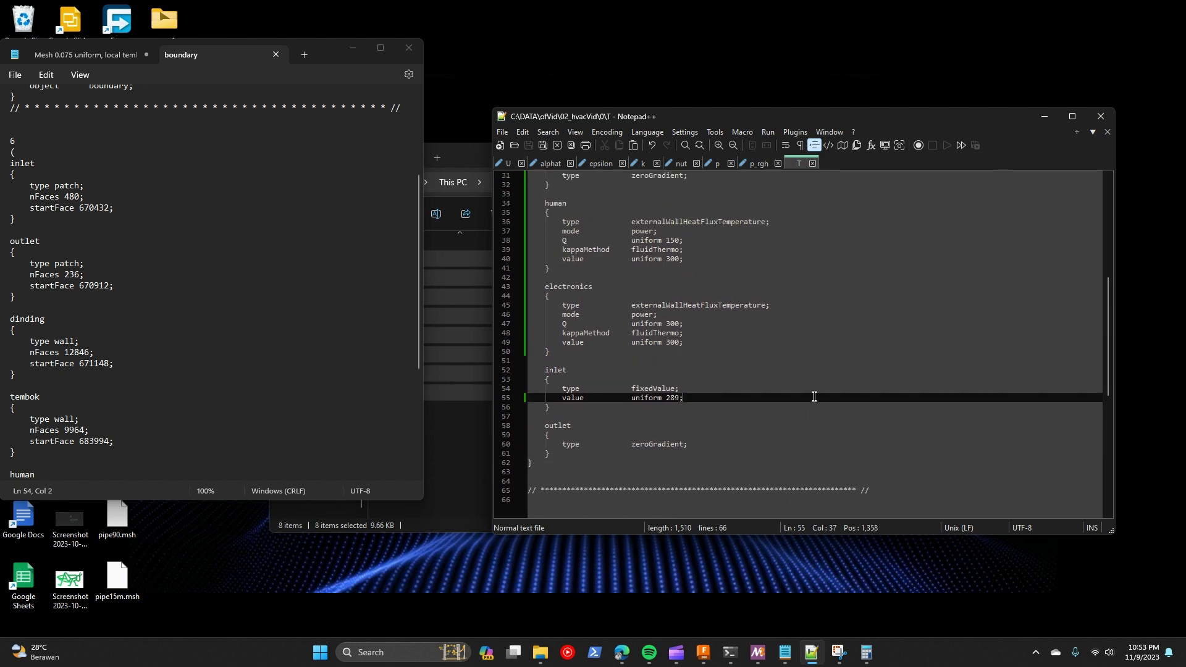
# Step: Minimize Notepad++, go to the constant folder of 02_hvacVid in File Explorer, and open the g file in Notepad
pyautogui.click(1043, 117)
pyautogui.click(525, 397)
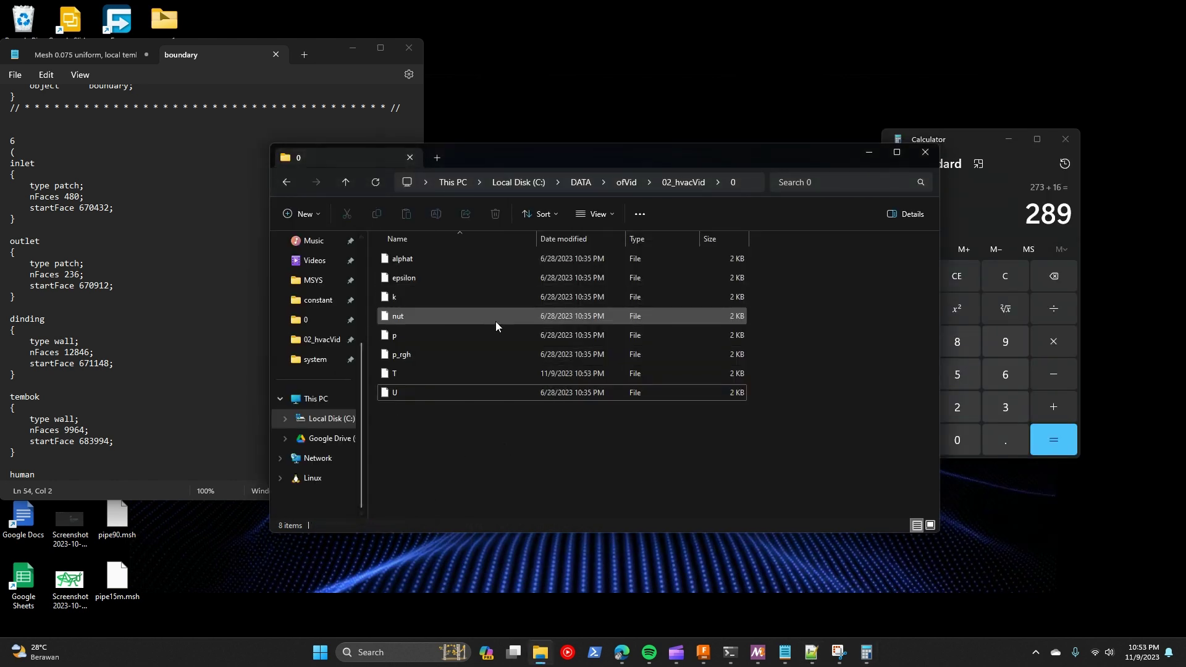
pyautogui.click(675, 180)
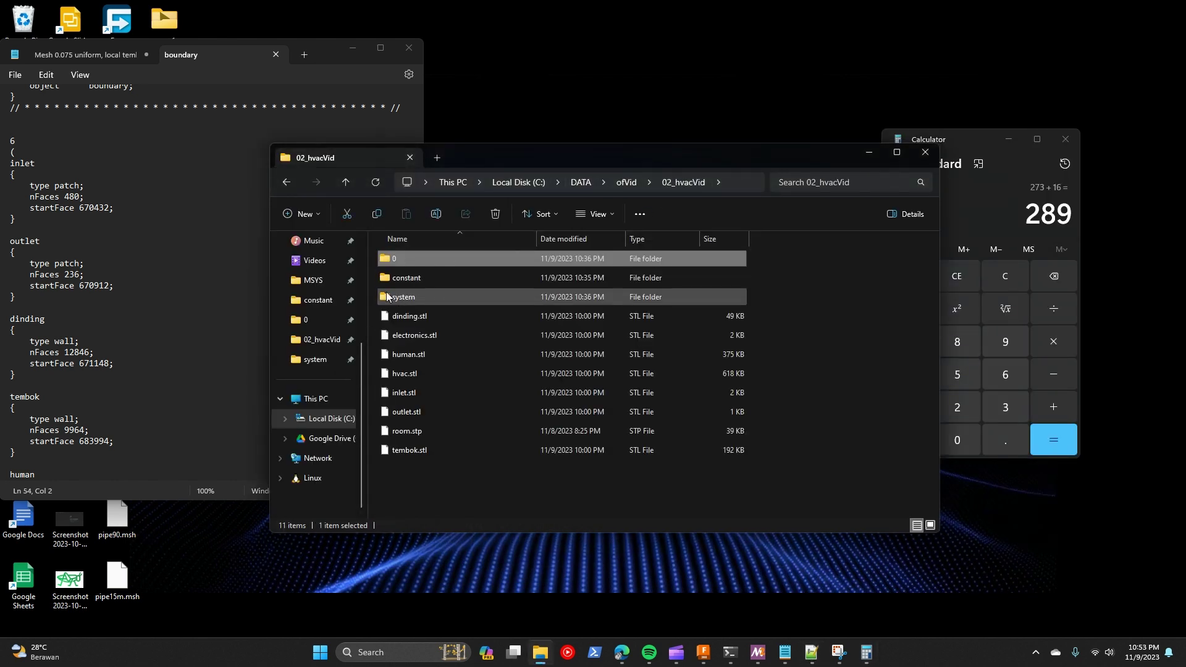
pyautogui.doubleClick(409, 277)
pyautogui.click(414, 276)
pyautogui.doubleClick(414, 277)
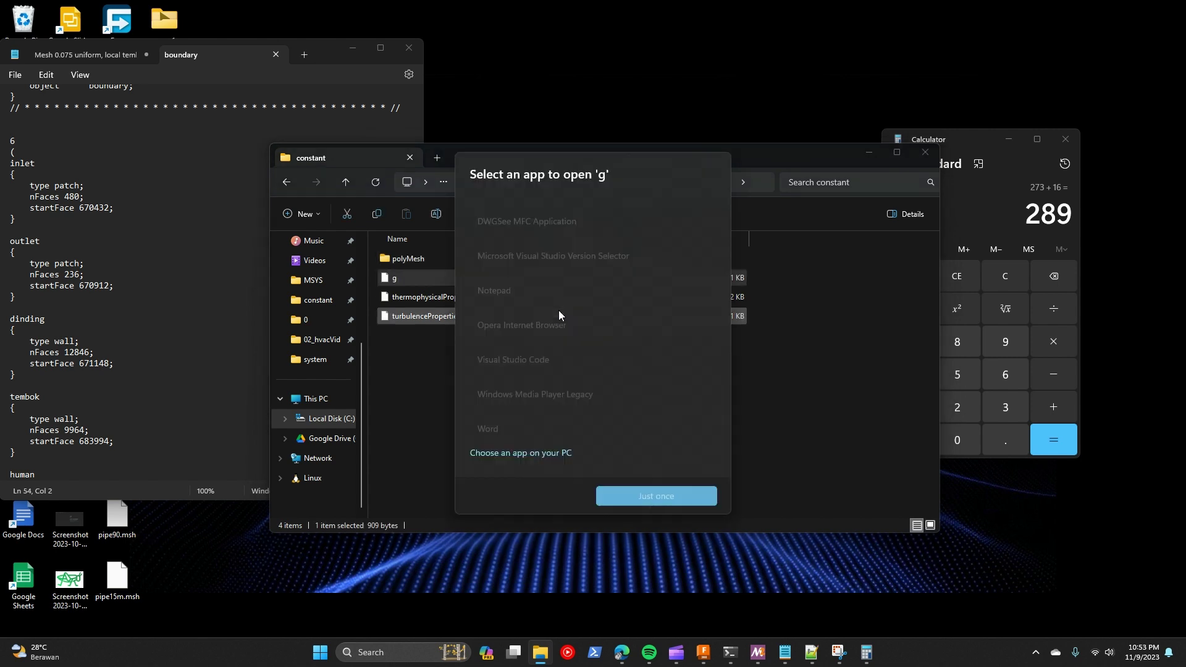
pyautogui.doubleClick(520, 278)
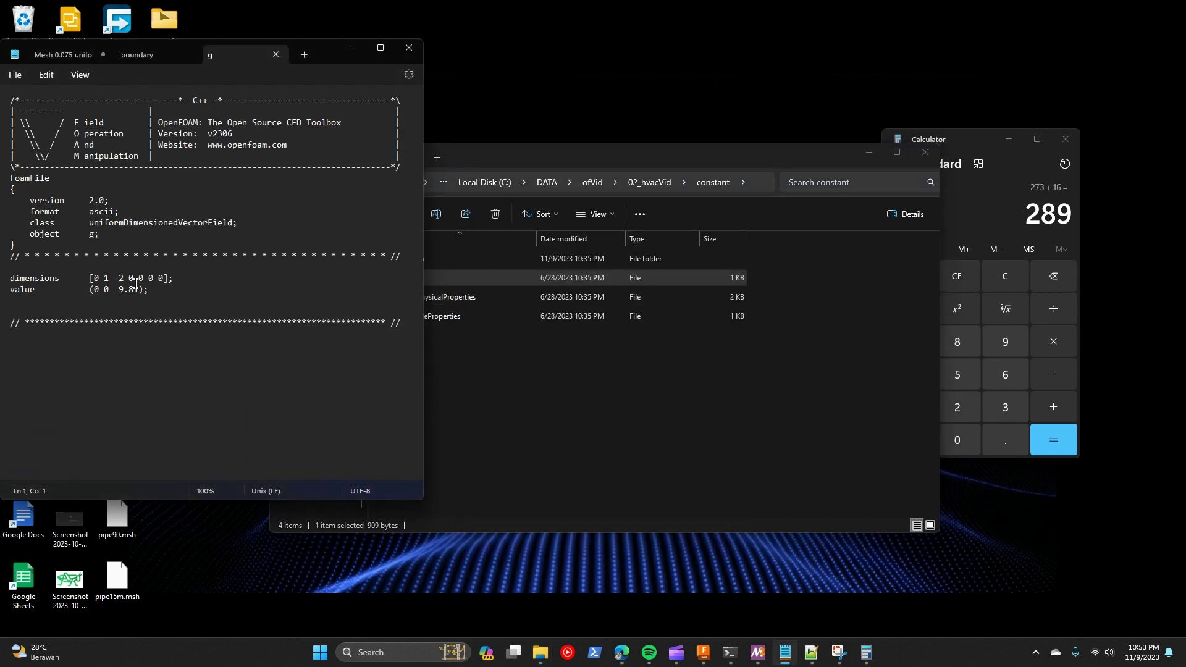
# Step: Examine the gravity vector in the g file and close the Notepad window
pyautogui.moveTo(143, 289); pyautogui.dragTo(119, 289)
pyautogui.click(92, 288)
pyautogui.click(128, 285)
pyautogui.click(409, 47)
# Step: Open thermophysicalProperties in Notepad and review its object name, thermoType entries and mixture properties
pyautogui.doubleClick(454, 299)
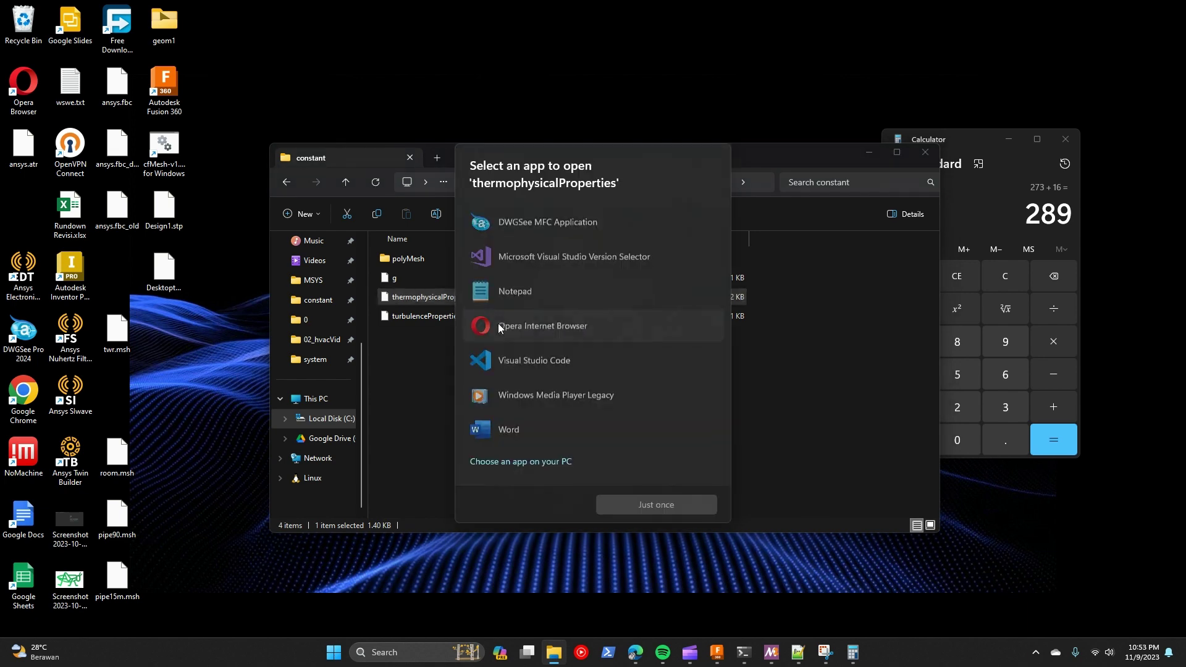
pyautogui.doubleClick(526, 291)
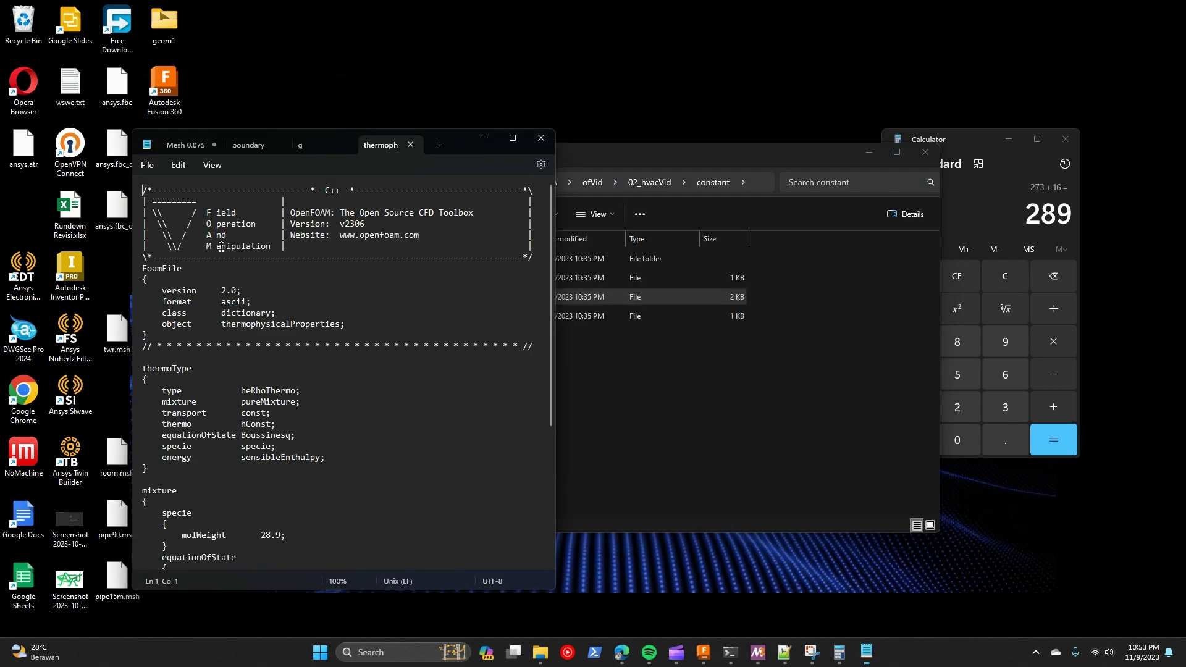
pyautogui.scroll(-6, 221, 247)
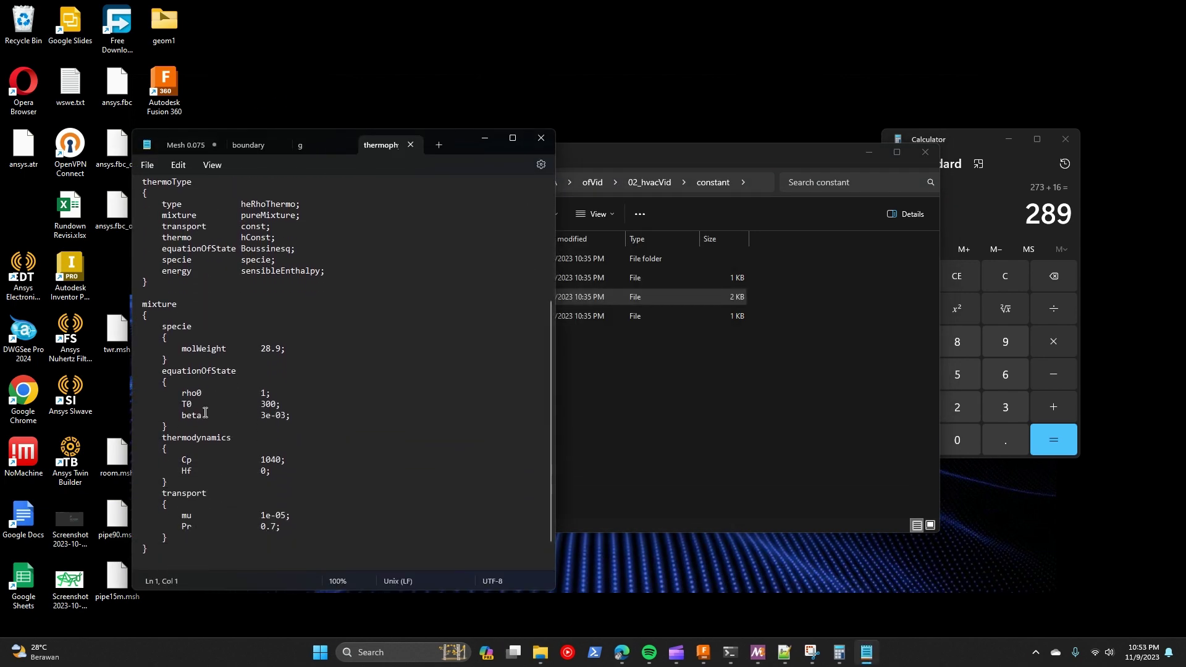
pyautogui.scroll(5, 210, 405)
pyautogui.doubleClick(166, 309)
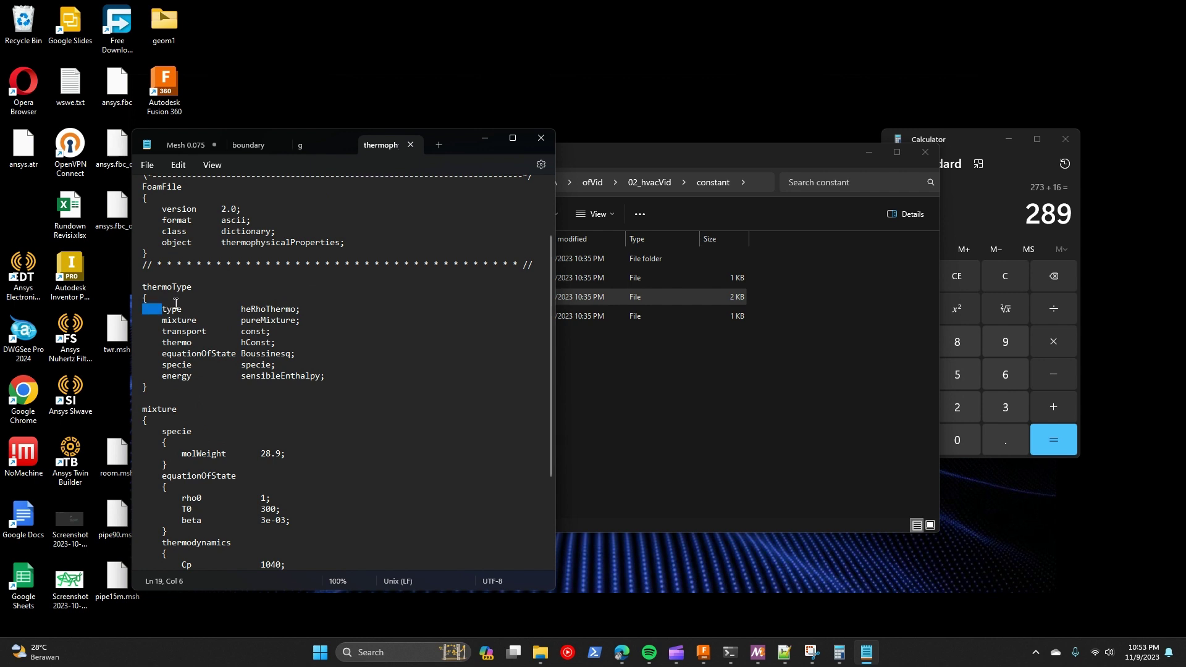
pyautogui.moveTo(176, 303); pyautogui.dragTo(303, 311)
pyautogui.scroll(-4, 341, 436)
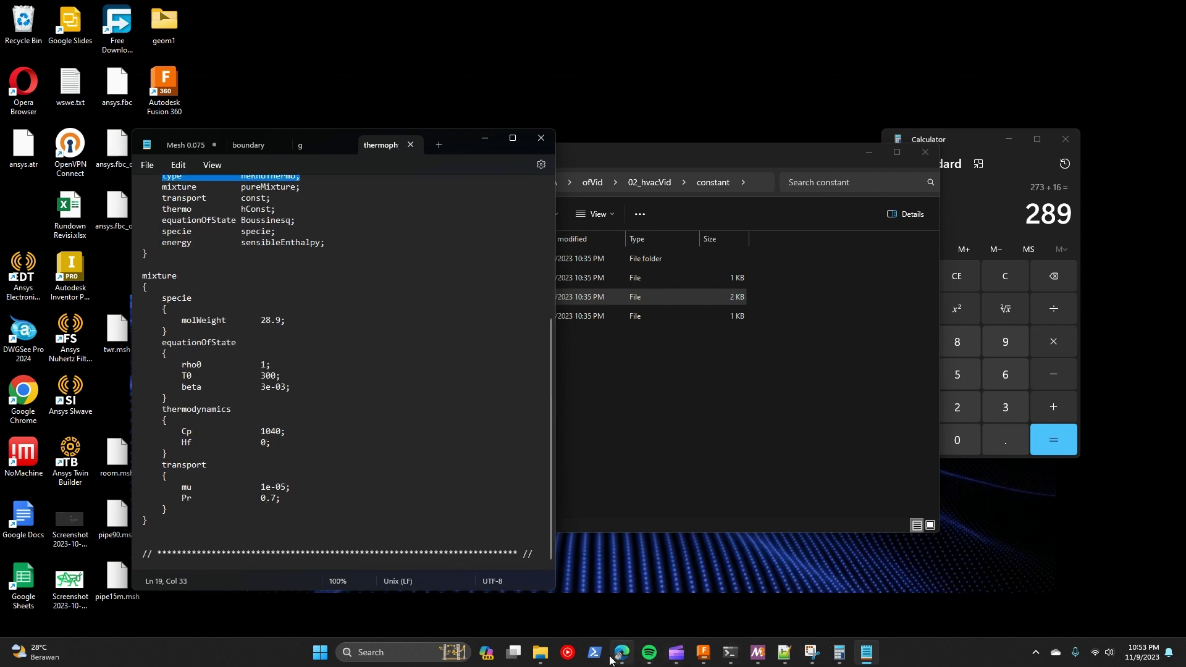
pyautogui.scroll(4, 222, 301)
pyautogui.scroll(2, 221, 302)
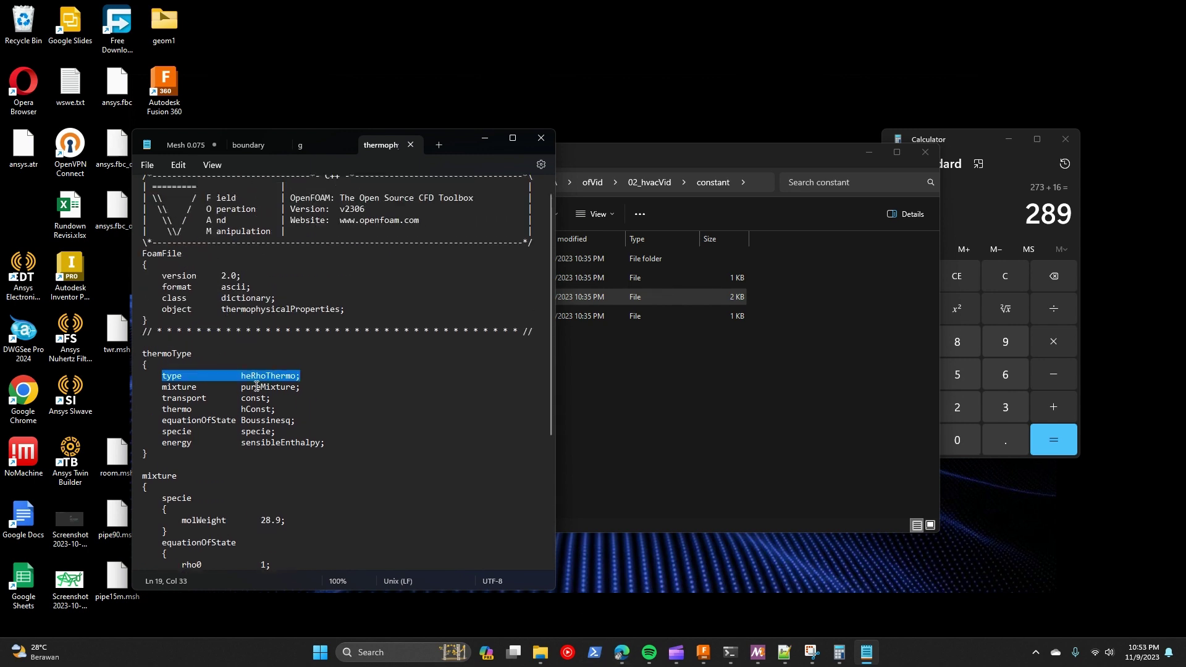
pyautogui.click(257, 386)
pyautogui.moveTo(221, 308); pyautogui.dragTo(339, 304)
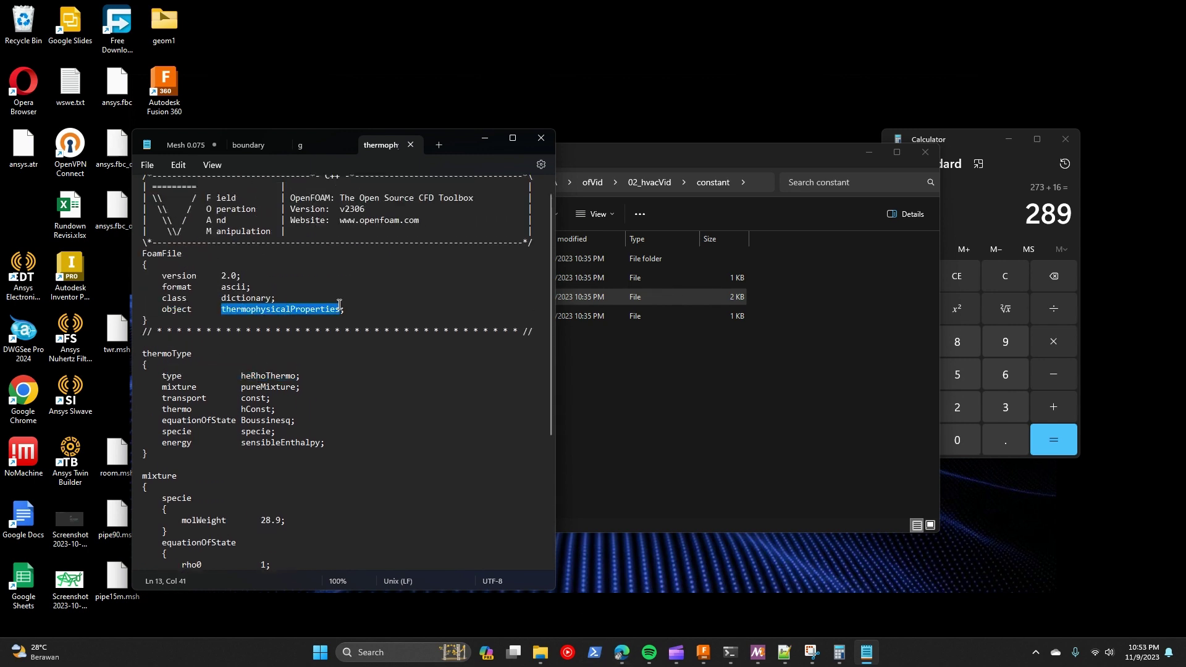
# Step: Switch to Edge, close the find bar on the OpenFOAM v11 thermophysical models page, view the thermoType example, and restore the window beside Notepad
pyautogui.click(621, 653)
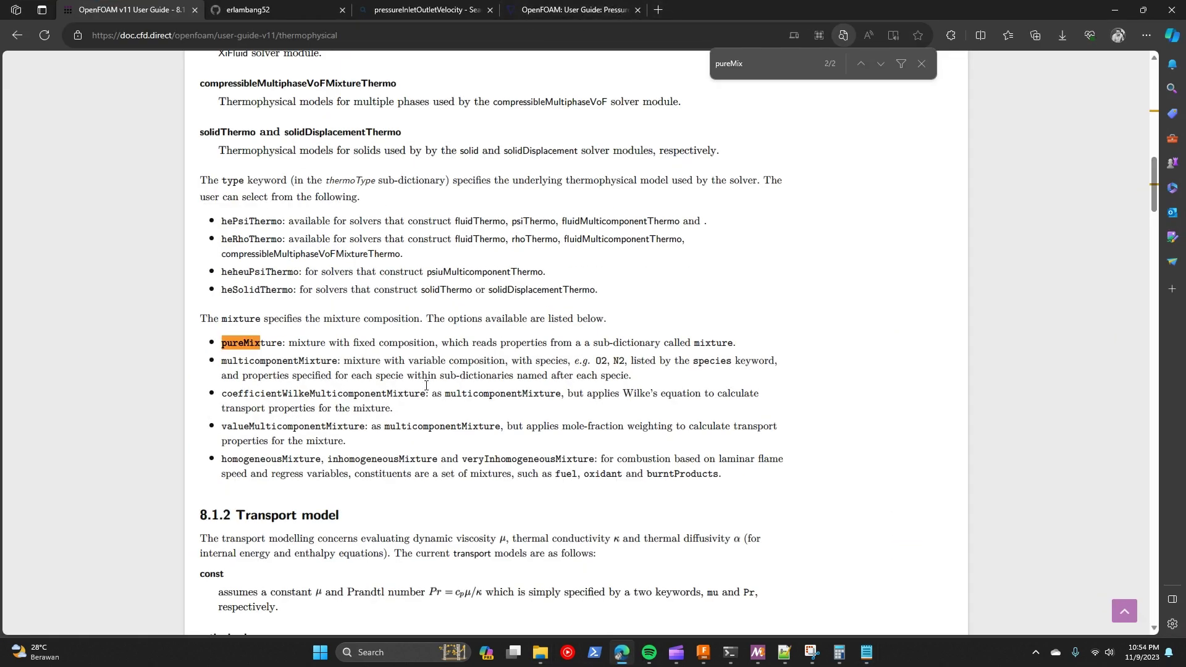
pyautogui.scroll(15, 675, 266)
pyautogui.click(904, 63)
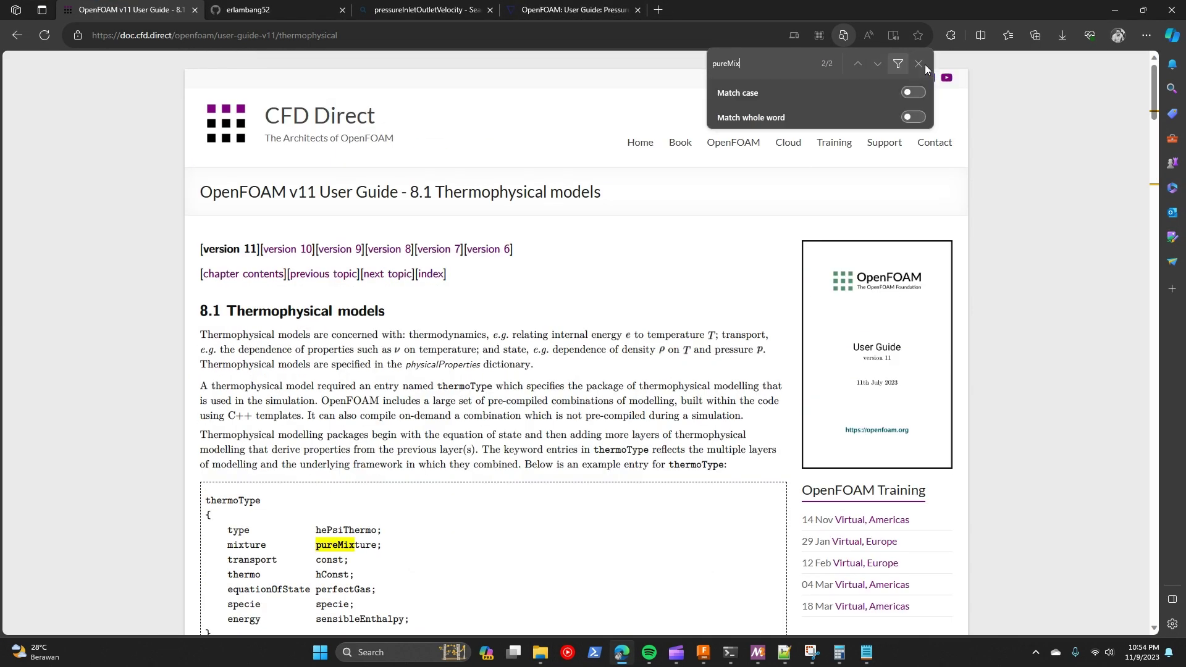
pyautogui.click(922, 63)
pyautogui.moveTo(331, 35); pyautogui.dragTo(68, 121)
pyautogui.press('Escape')
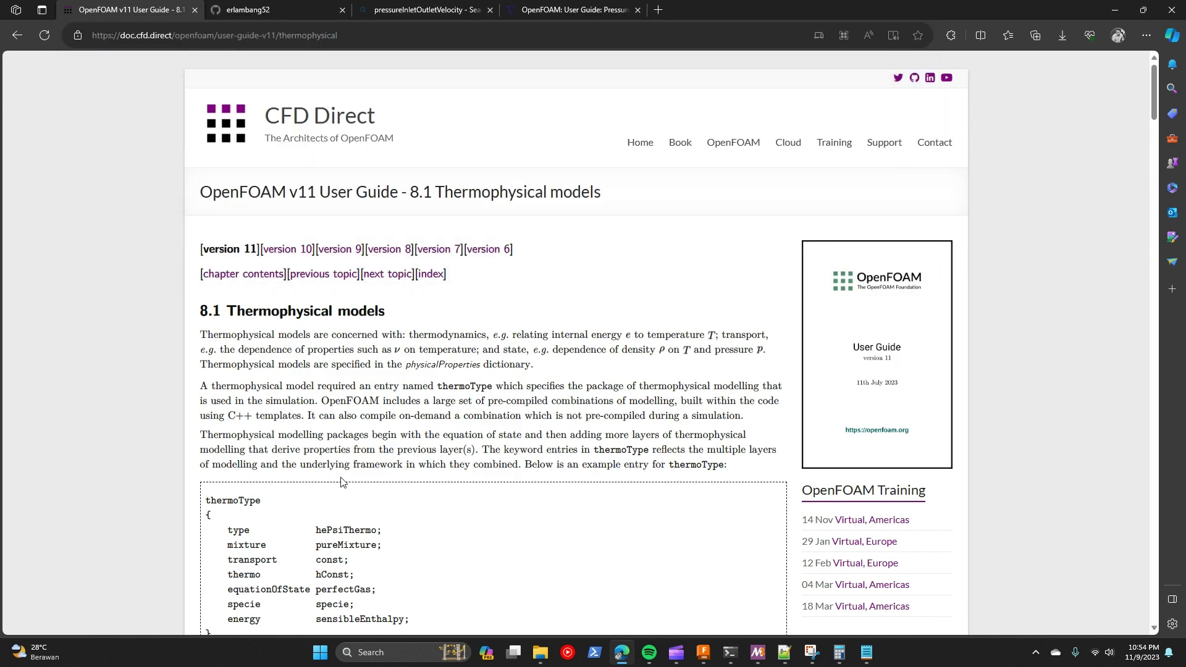
pyautogui.scroll(-4, 354, 400)
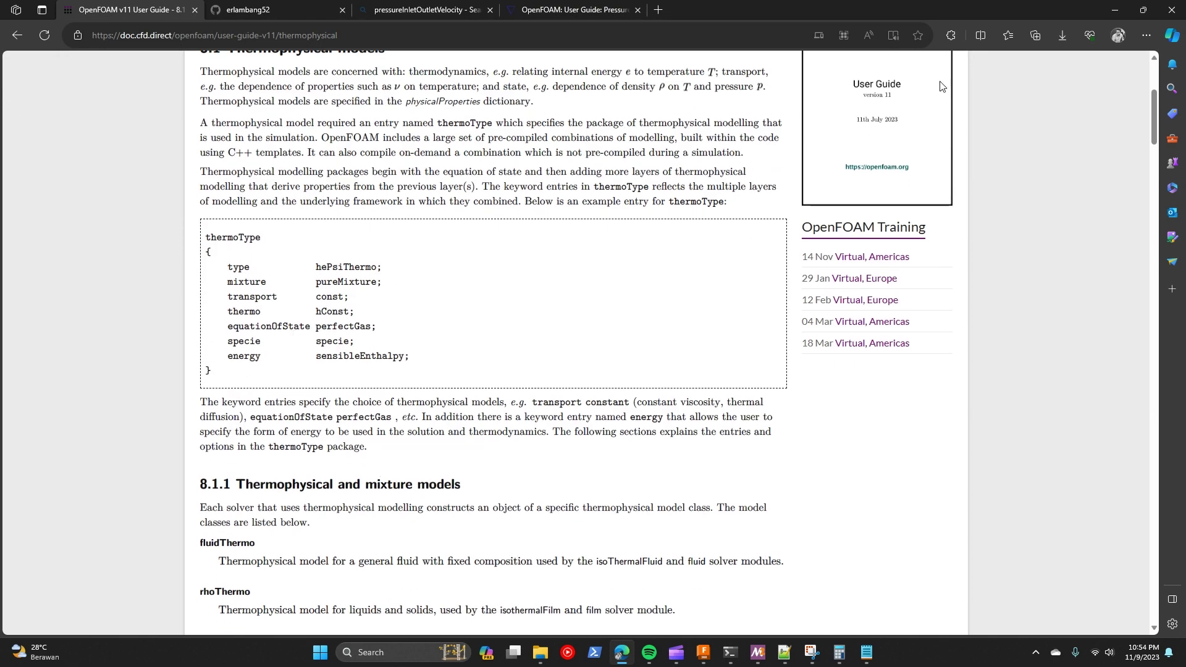
pyautogui.doubleClick(996, 9)
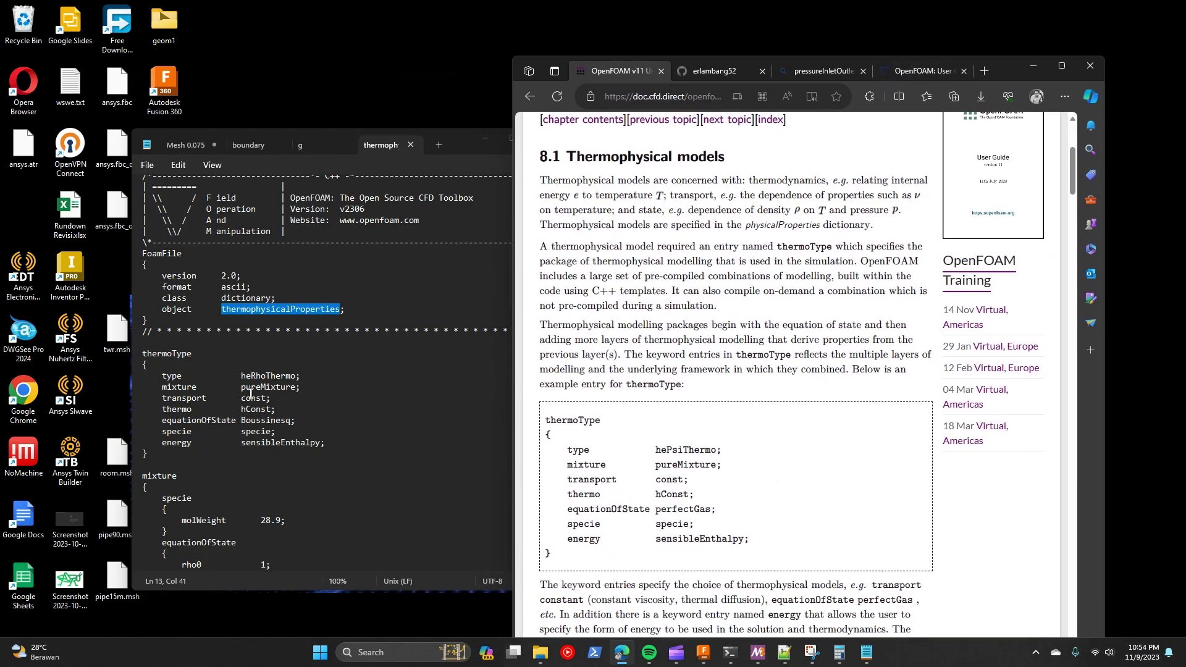
# Step: Read section 8.1.1 on thermophysical and mixture models, focusing on the type options and pureMixture, alongside the mixture block in thermophysicalProperties
pyautogui.press('pagedown')
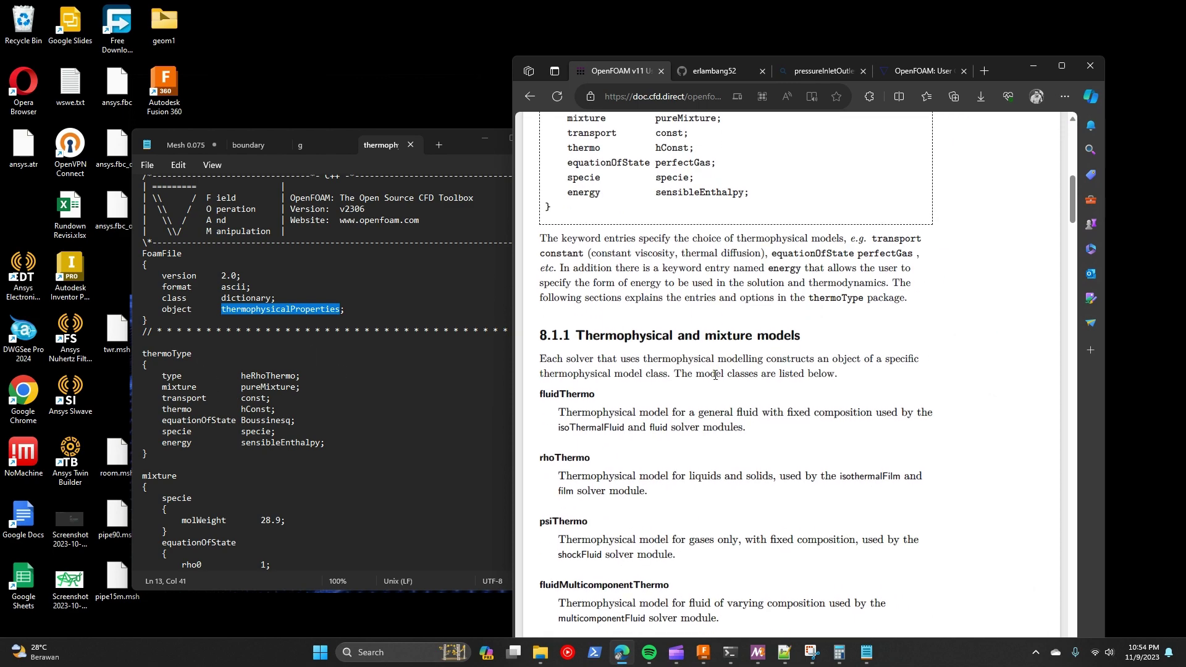
pyautogui.scroll(-3, 264, 390)
pyautogui.scroll(-8, 749, 424)
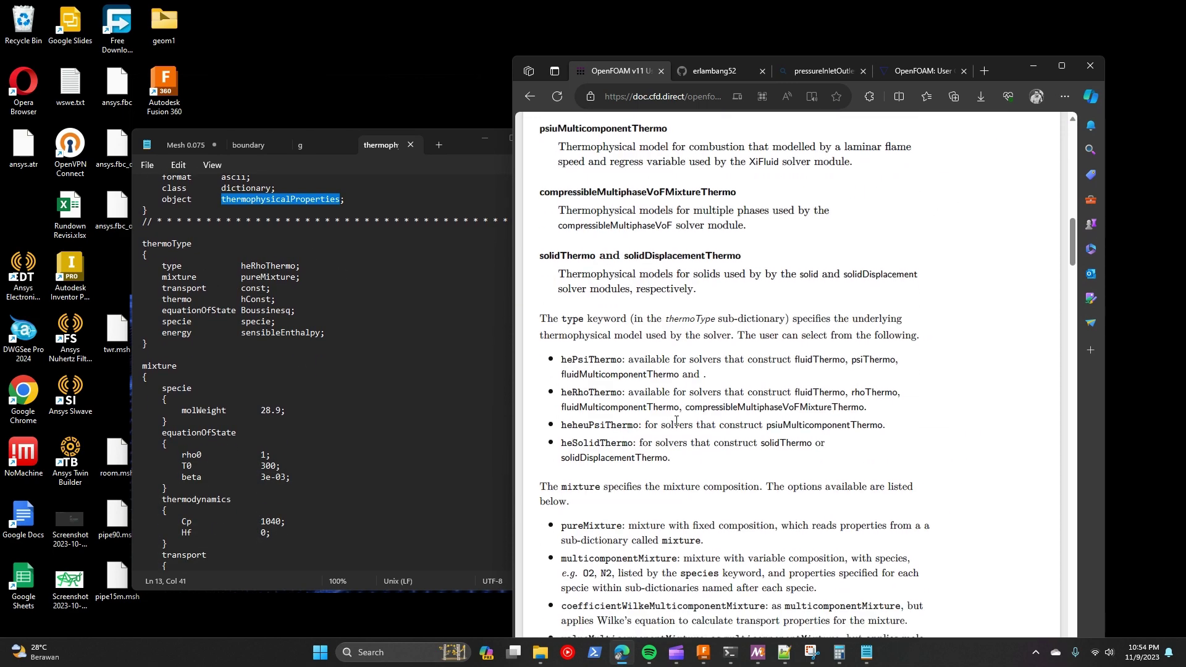
pyautogui.scroll(-5, 674, 414)
pyautogui.scroll(5, 673, 413)
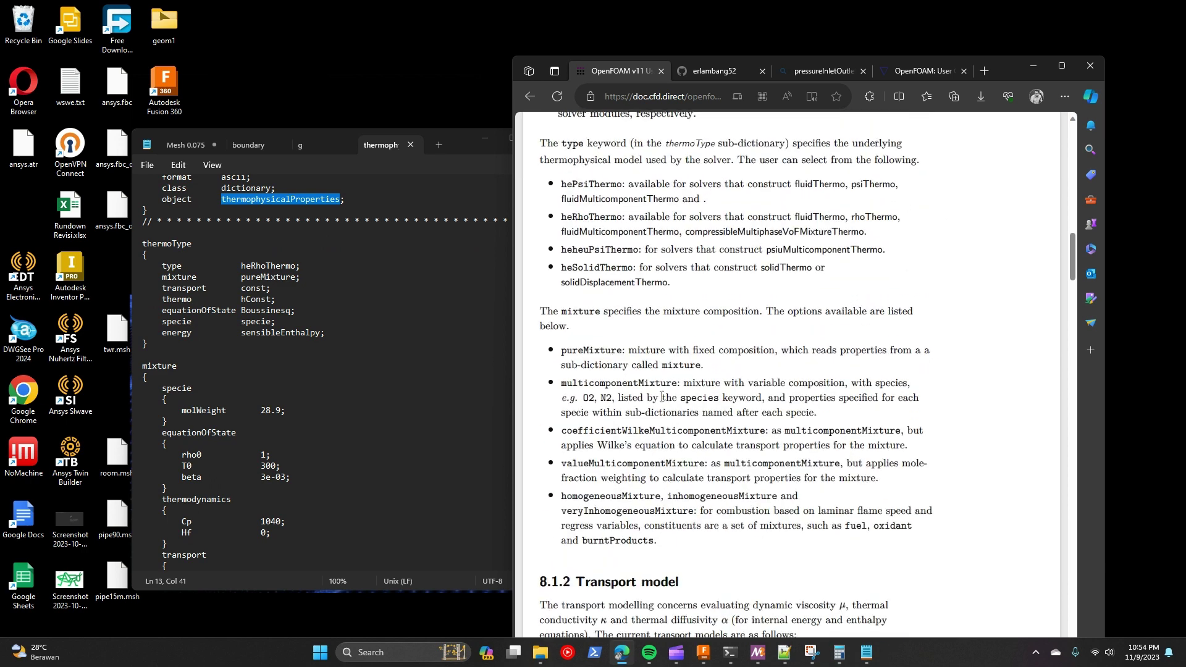
pyautogui.moveTo(659, 365); pyautogui.dragTo(763, 372)
pyautogui.click(839, 375)
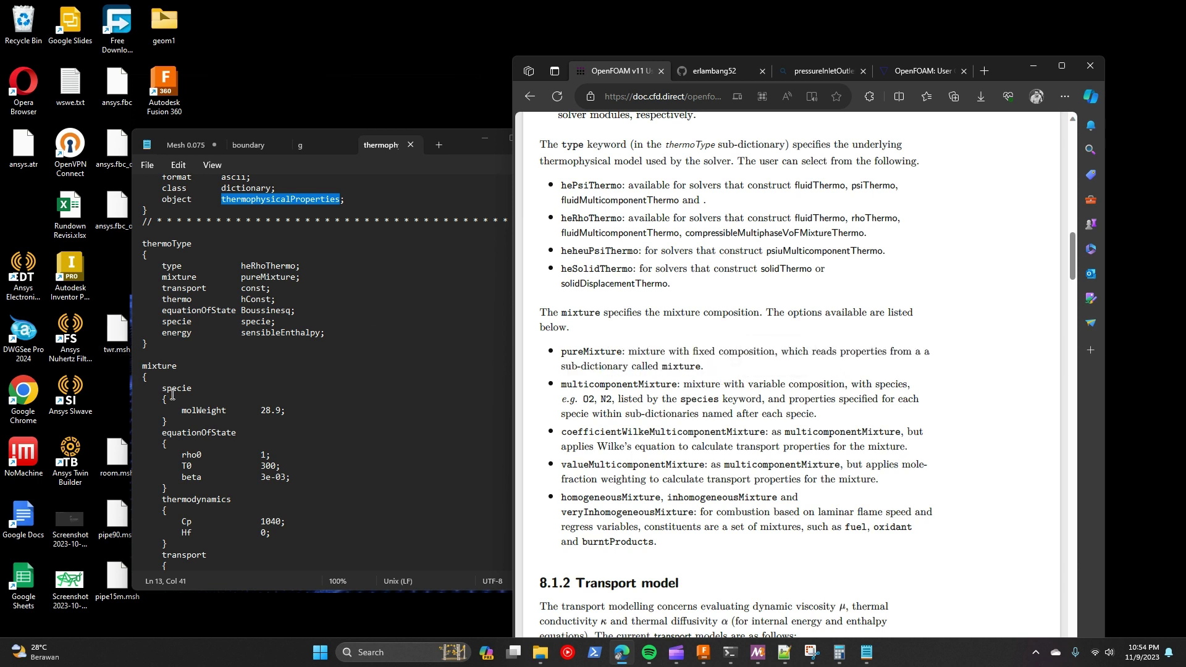
pyautogui.scroll(-1, 234, 384)
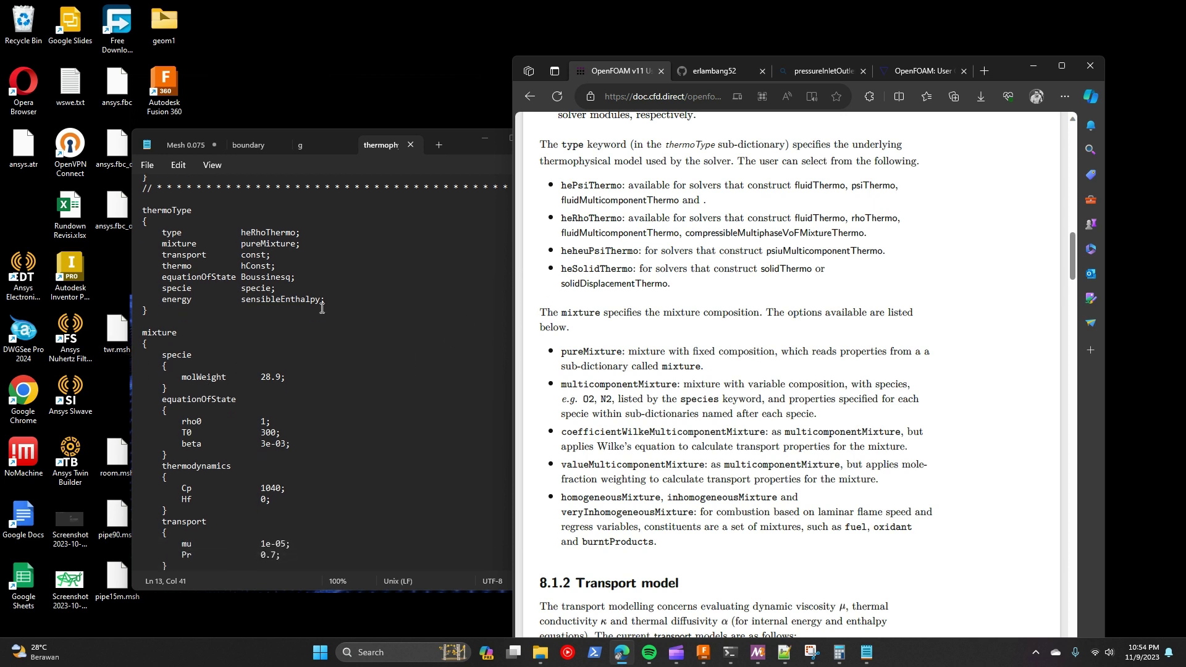
# Step: Examine the const transport model in section 8.1.2 and compare it with the transport block in thermophysicalProperties
pyautogui.scroll(-4, 709, 426)
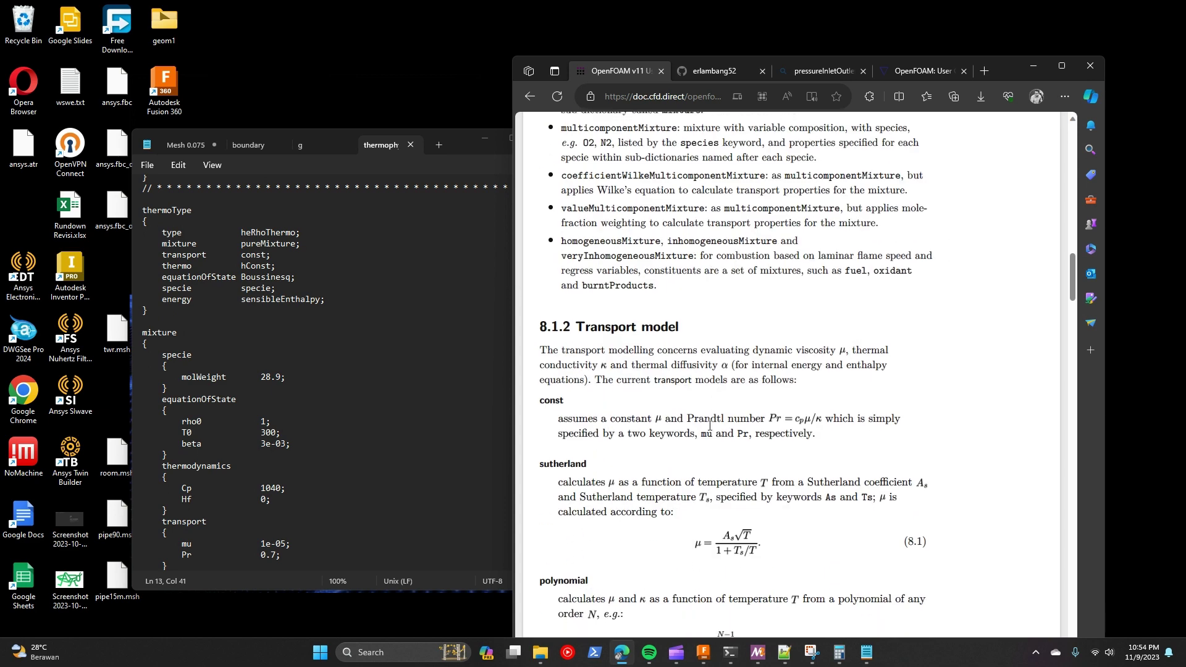
pyautogui.moveTo(542, 394); pyautogui.dragTo(612, 403)
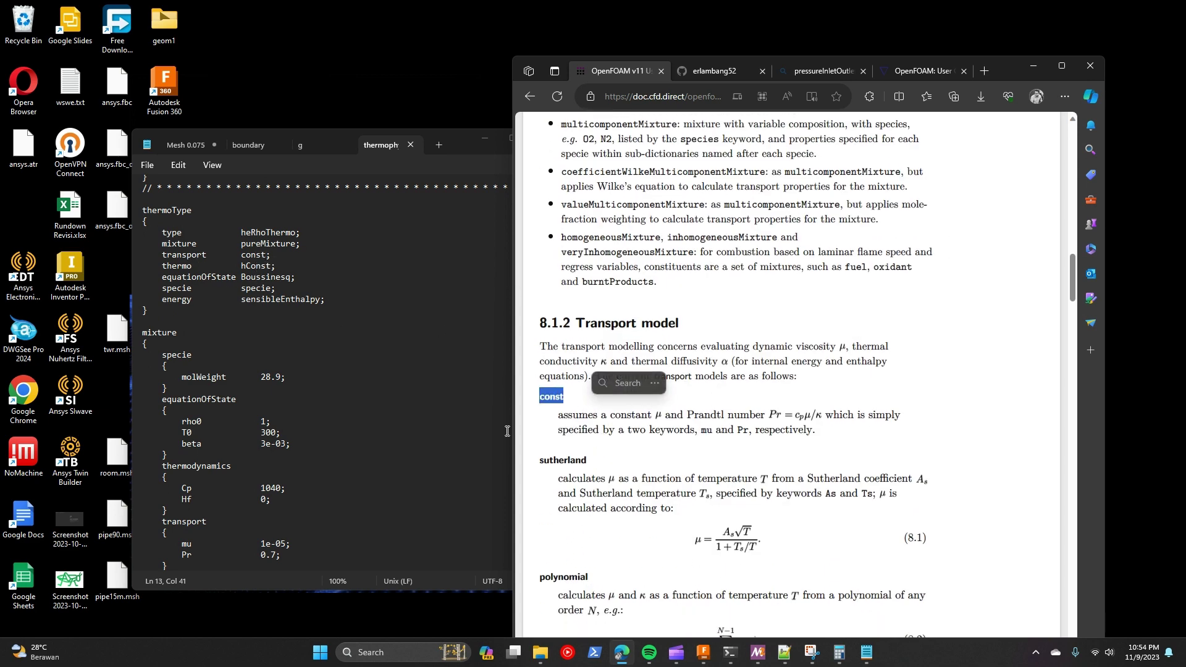
pyautogui.scroll(-2, 185, 432)
pyautogui.moveTo(163, 467); pyautogui.dragTo(284, 498)
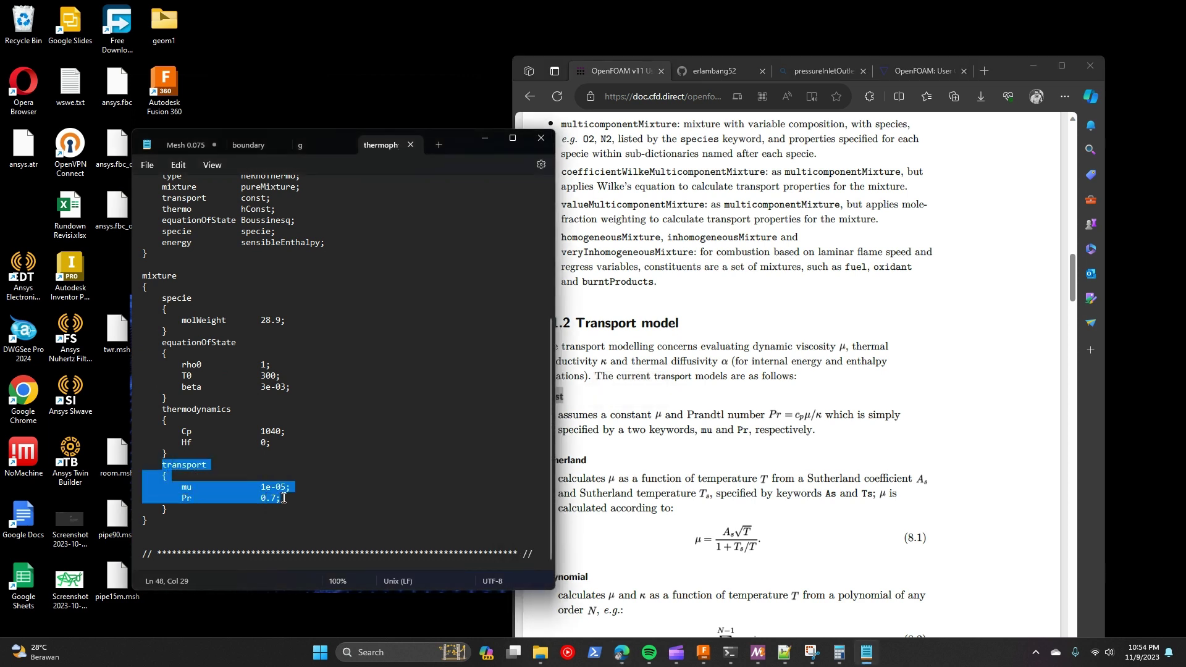
pyautogui.click(656, 409)
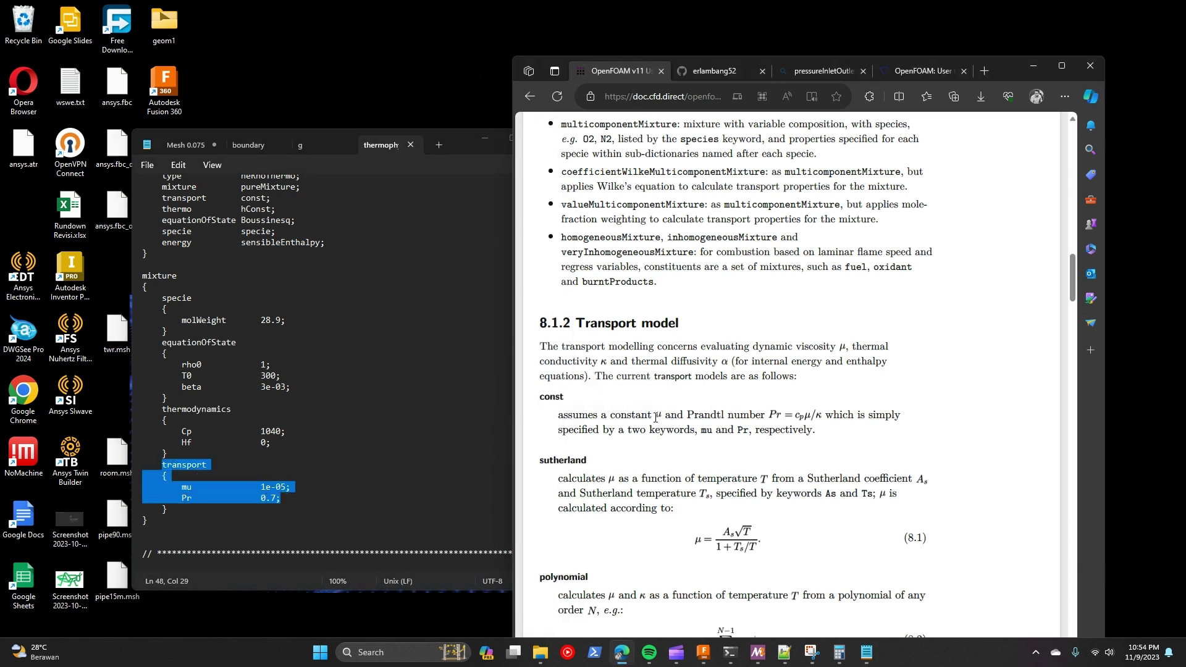
# Step: Match the guide's constant μ and Prandtl number terms with the mu and Pr entries in the thermophysicalProperties transport block
pyautogui.doubleClick(656, 416)
pyautogui.click(648, 419)
pyautogui.doubleClick(689, 414)
pyautogui.click(187, 504)
pyautogui.moveTo(183, 498); pyautogui.dragTo(281, 497)
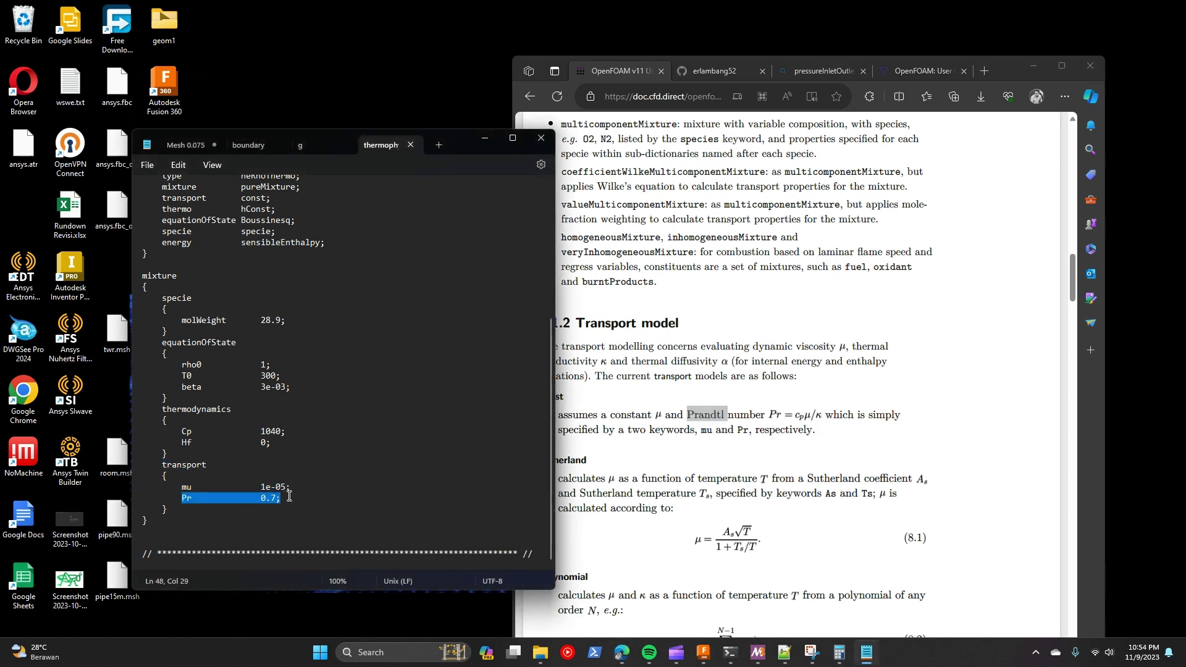
pyautogui.moveTo(183, 487); pyautogui.dragTo(311, 487)
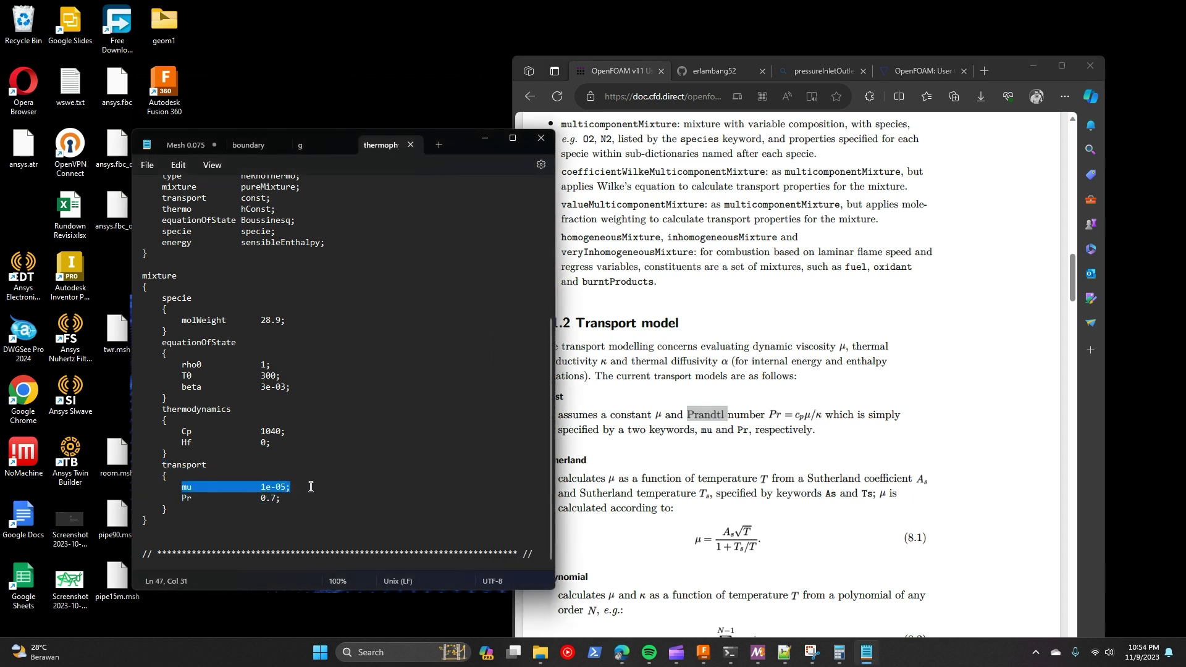
pyautogui.click(685, 374)
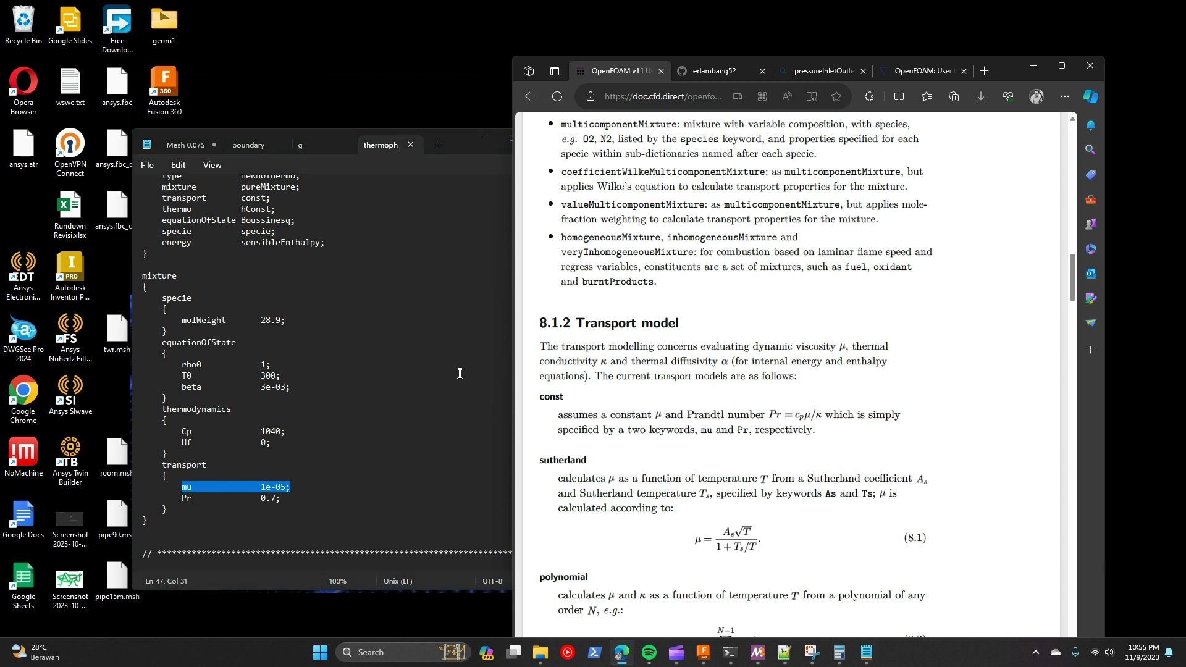
# Step: Highlight the thermo hConst entry in thermophysicalProperties and look through the thermophysical models page for its description
pyautogui.scroll(2, 302, 319)
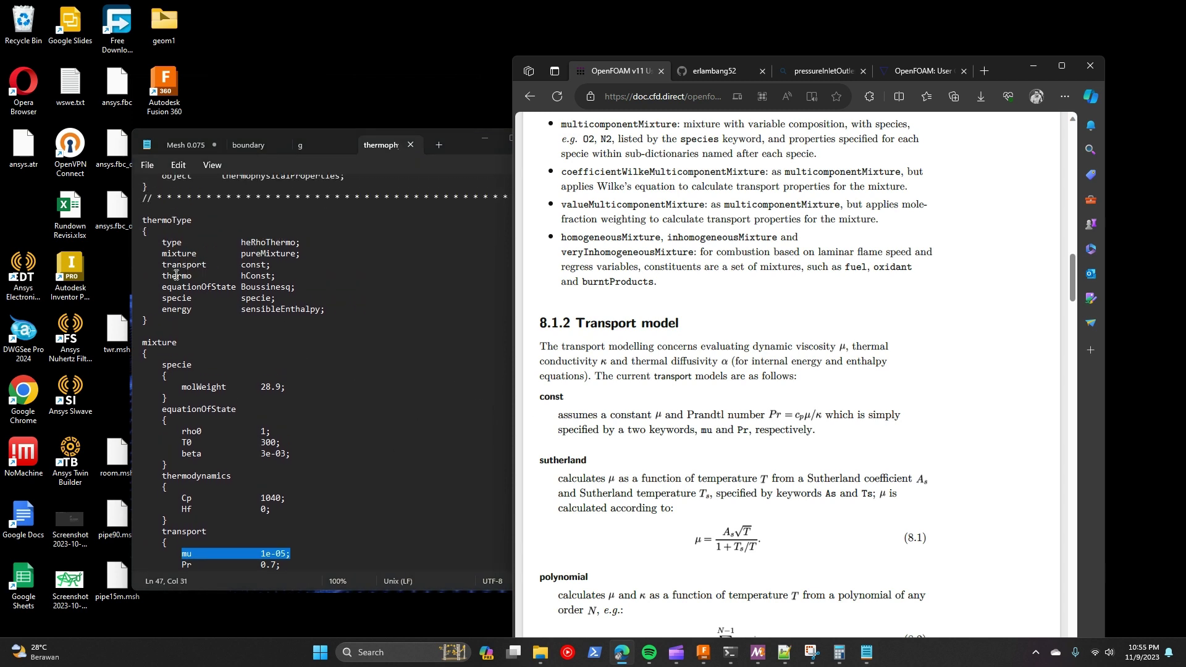
pyautogui.moveTo(166, 276); pyautogui.dragTo(285, 273)
pyautogui.click(669, 328)
pyautogui.scroll(-15, 646, 427)
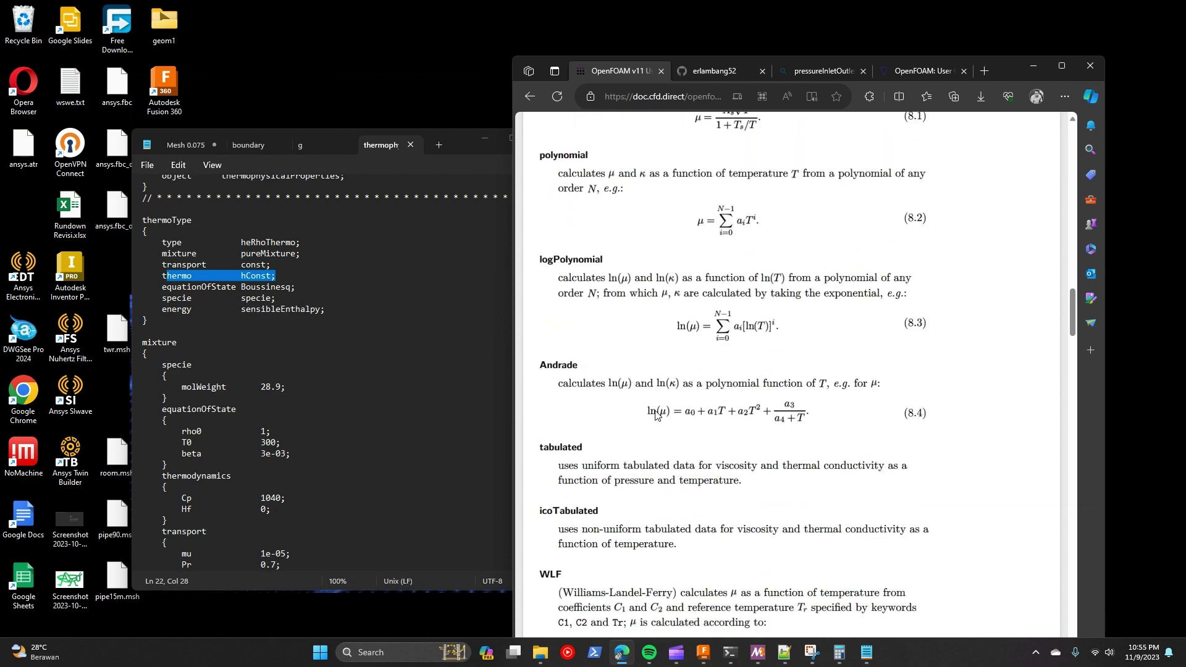
pyautogui.scroll(-10, 647, 427)
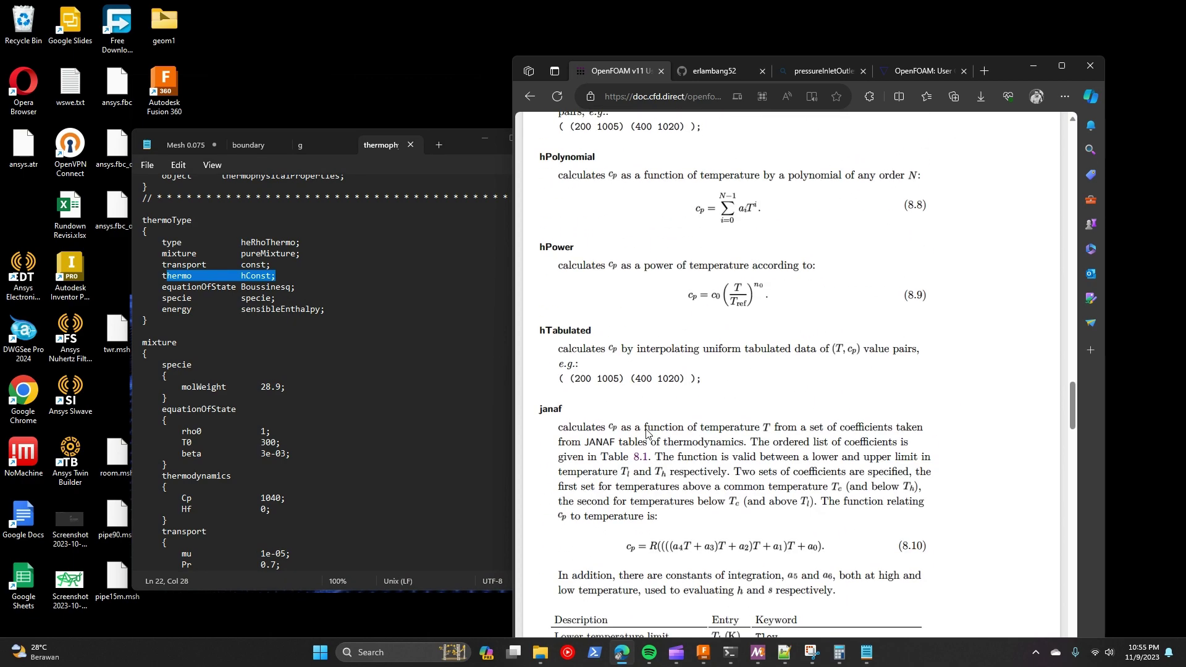
pyautogui.scroll(-12, 647, 434)
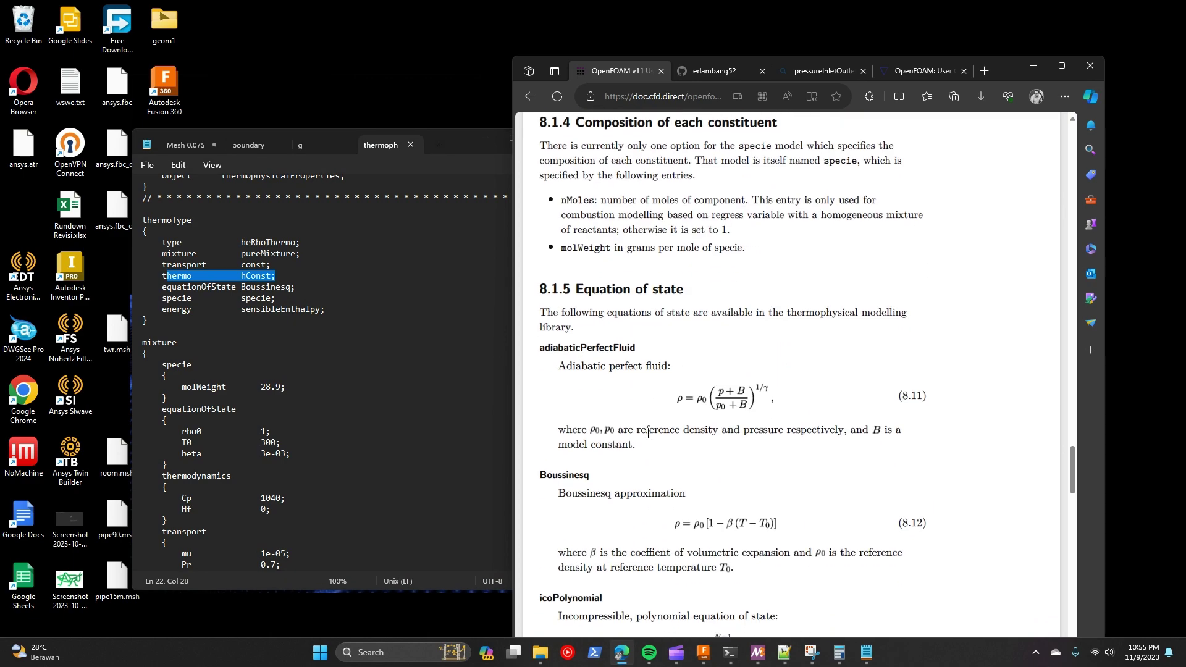
pyautogui.scroll(-10, 648, 440)
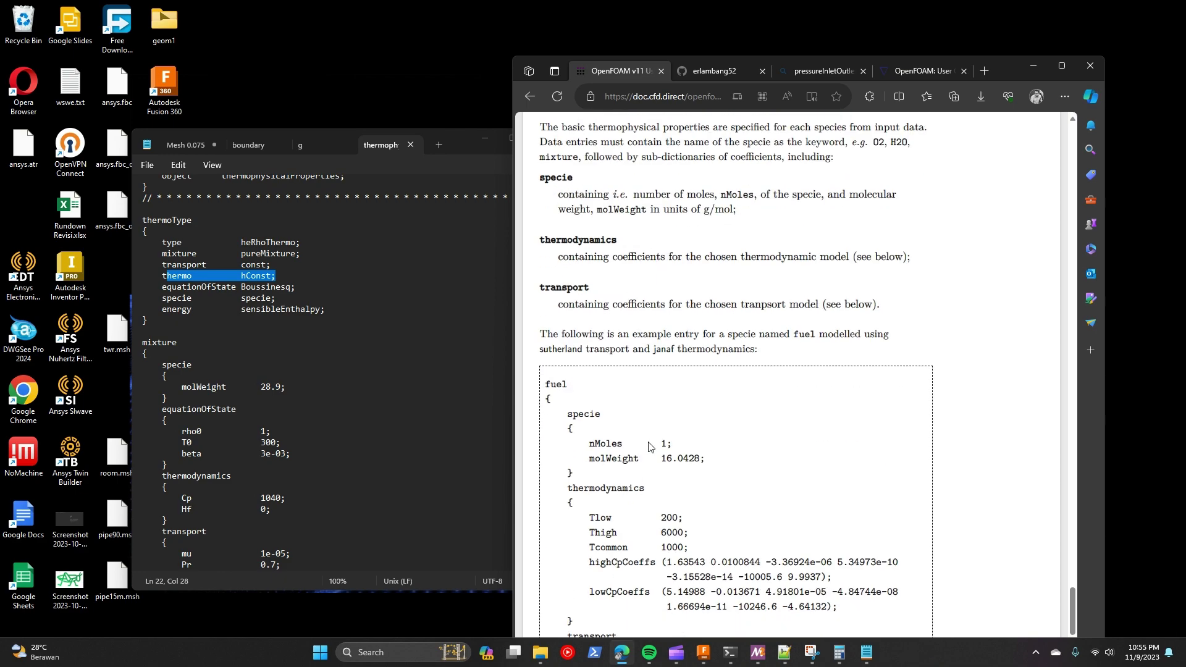
pyautogui.scroll(-3, 649, 442)
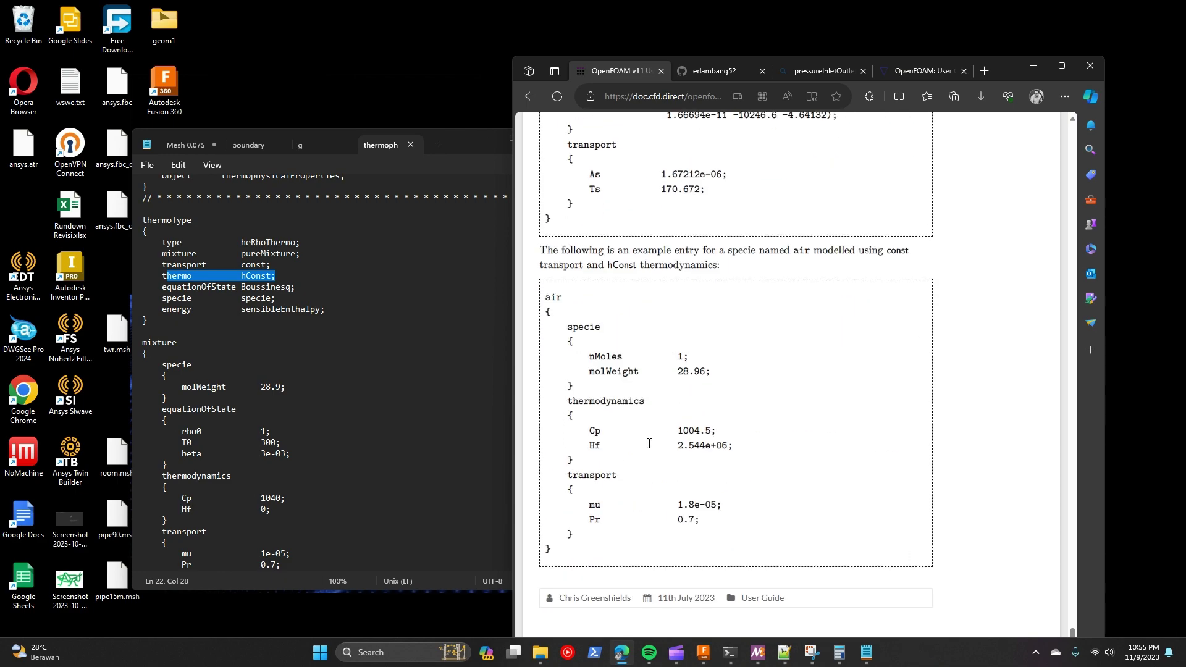
pyautogui.scroll(20, 650, 445)
pyautogui.scroll(15, 651, 445)
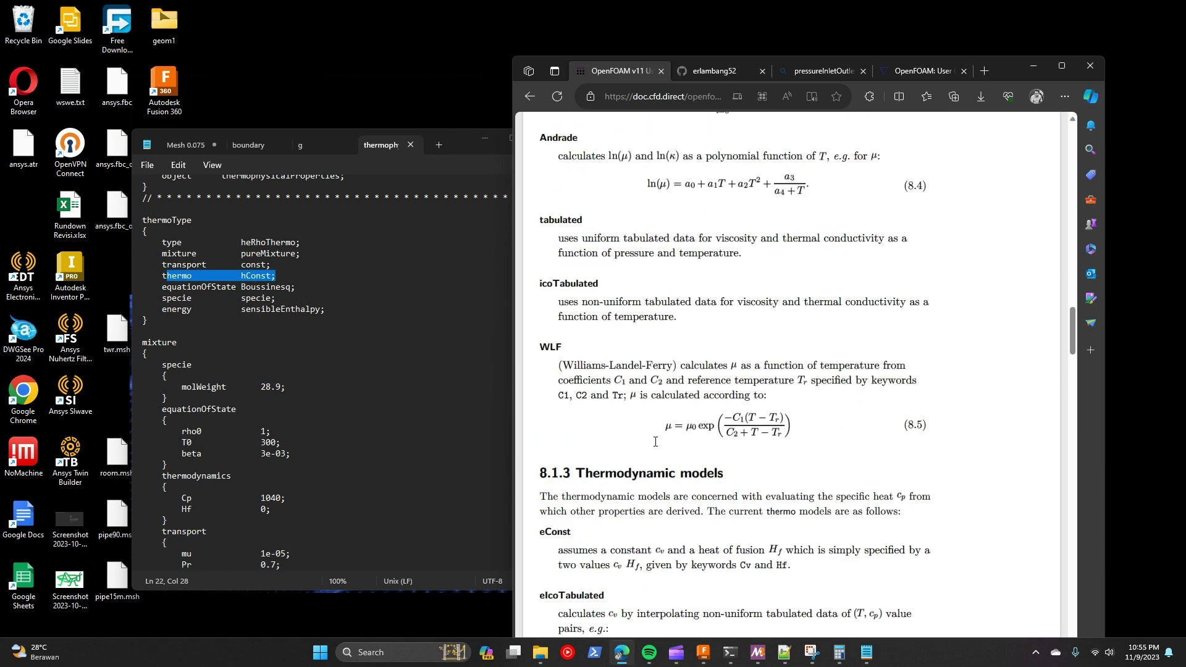
pyautogui.scroll(12, 656, 441)
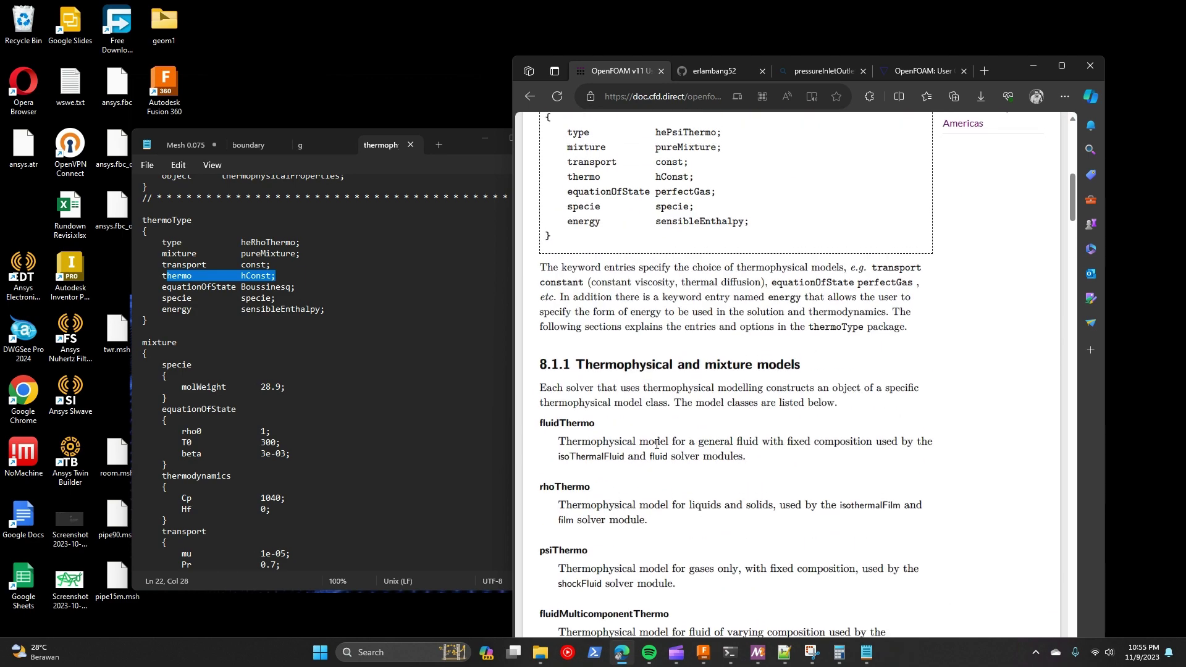
pyautogui.scroll(8, 656, 442)
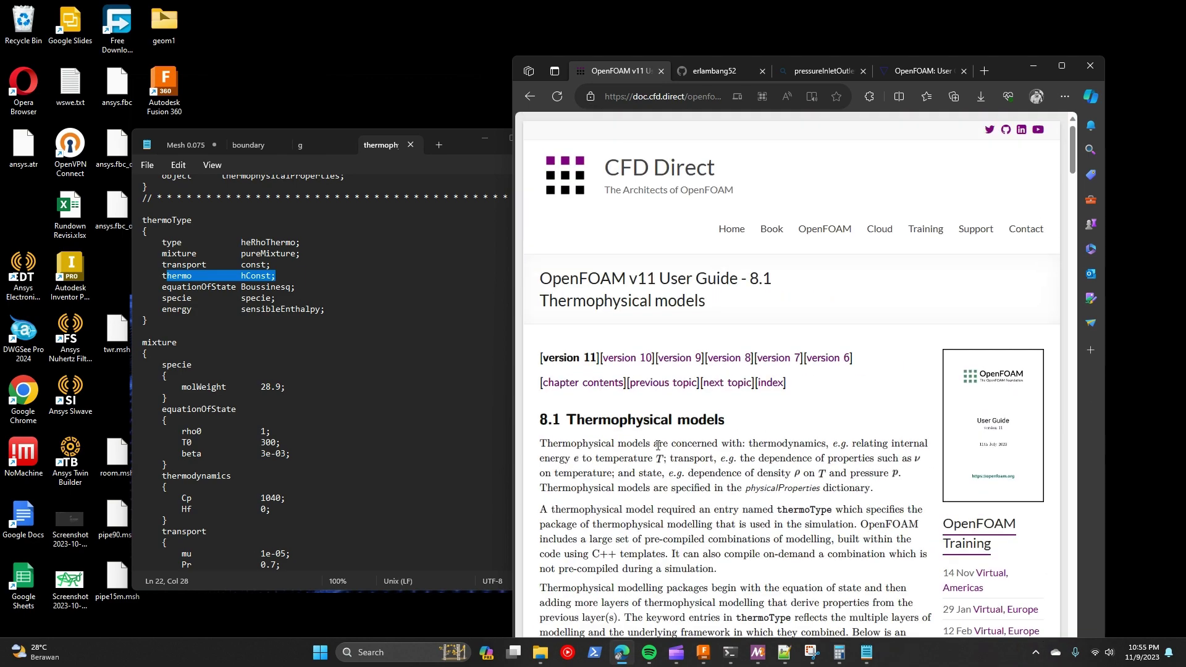
pyautogui.scroll(-12, 657, 446)
pyautogui.scroll(-12, 660, 450)
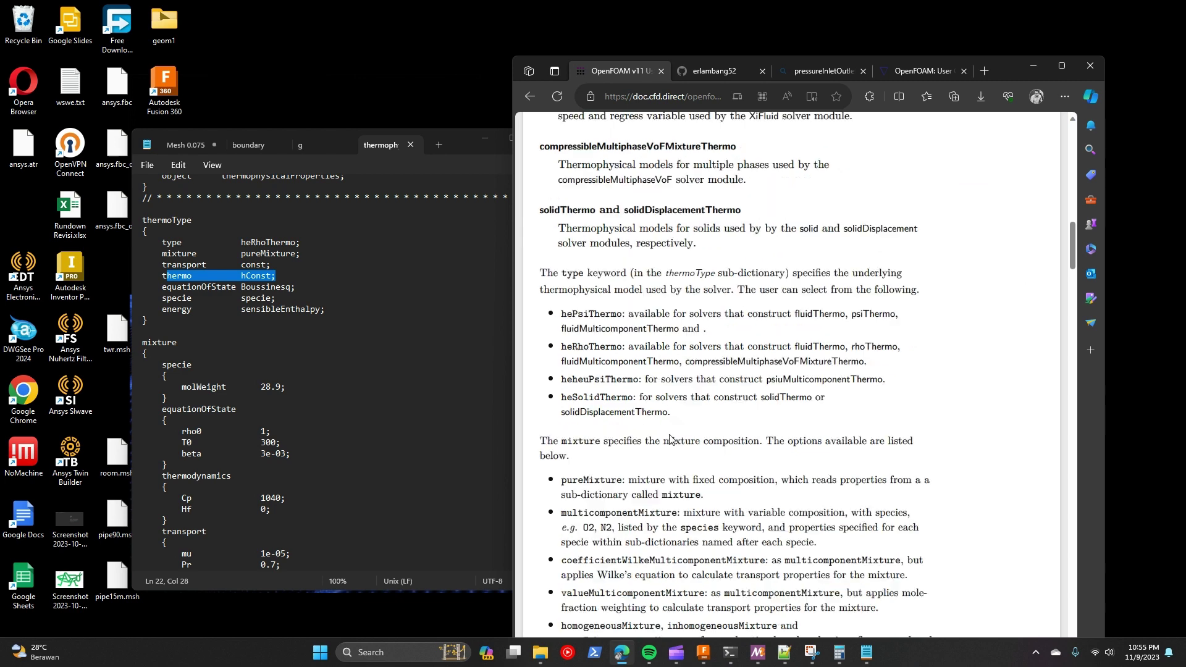
pyautogui.scroll(-8, 669, 437)
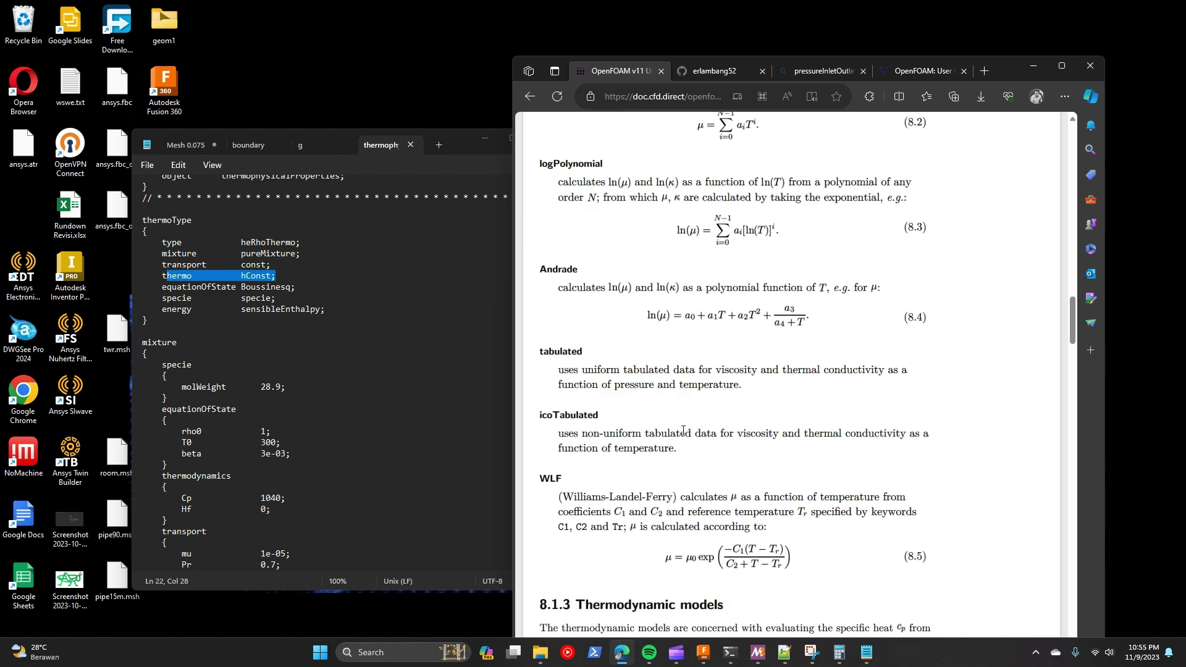
pyautogui.hotkey('alt', 'Left')
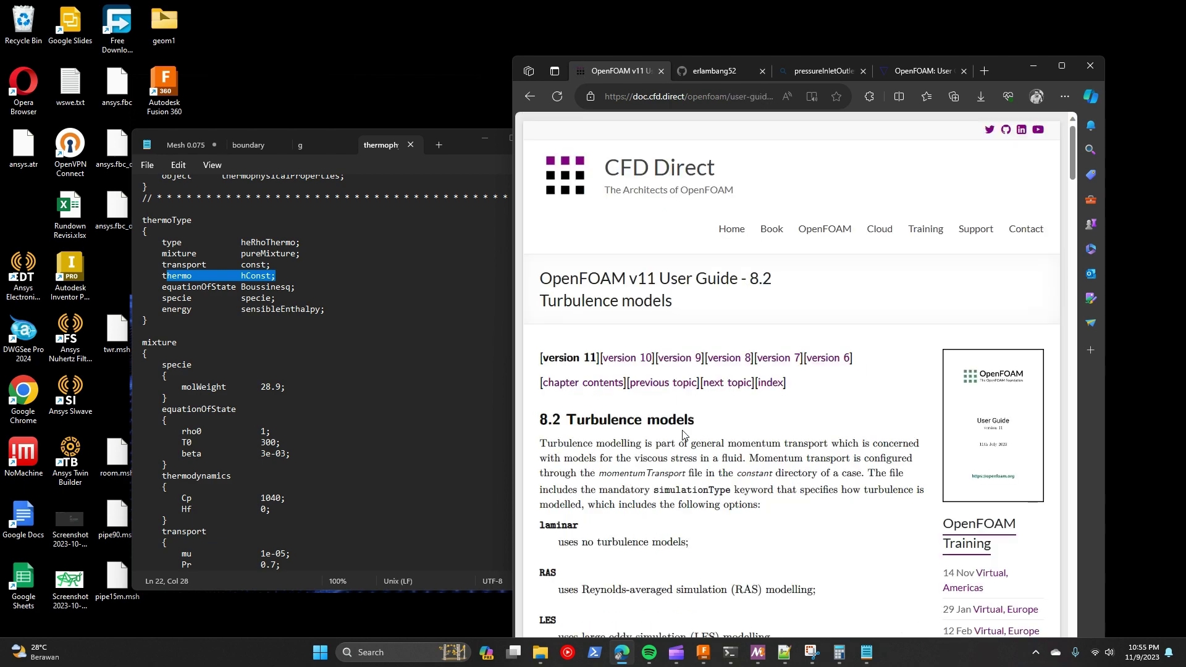
pyautogui.scroll(-3, 683, 434)
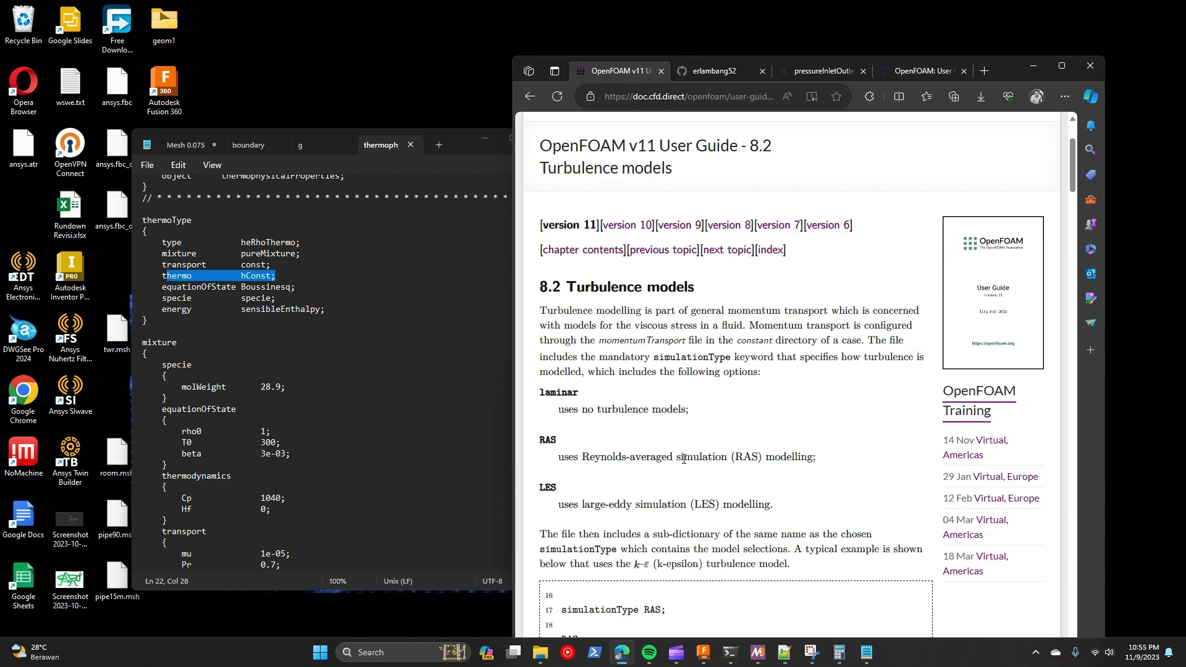
pyautogui.click(528, 97)
# Step: Search the thermophysical models page for "hCons" and read the hConst description of constant cp and heat of fusion Hf
pyautogui.hotkey('ctrl', 'f')
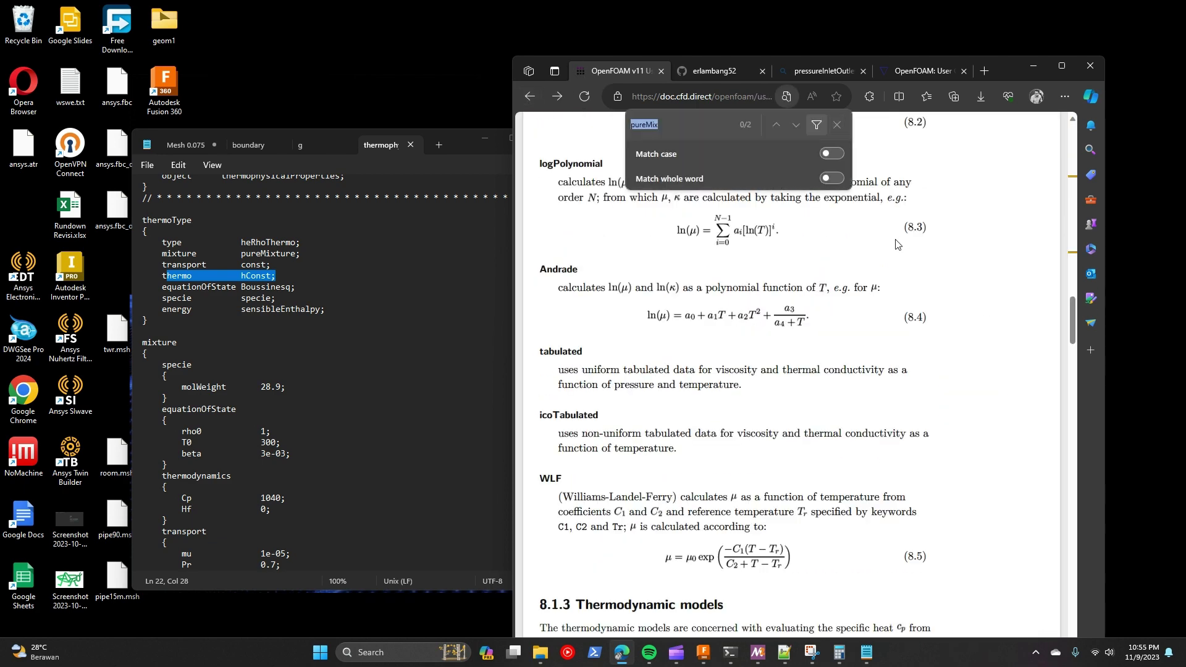
pyautogui.write('hCons')
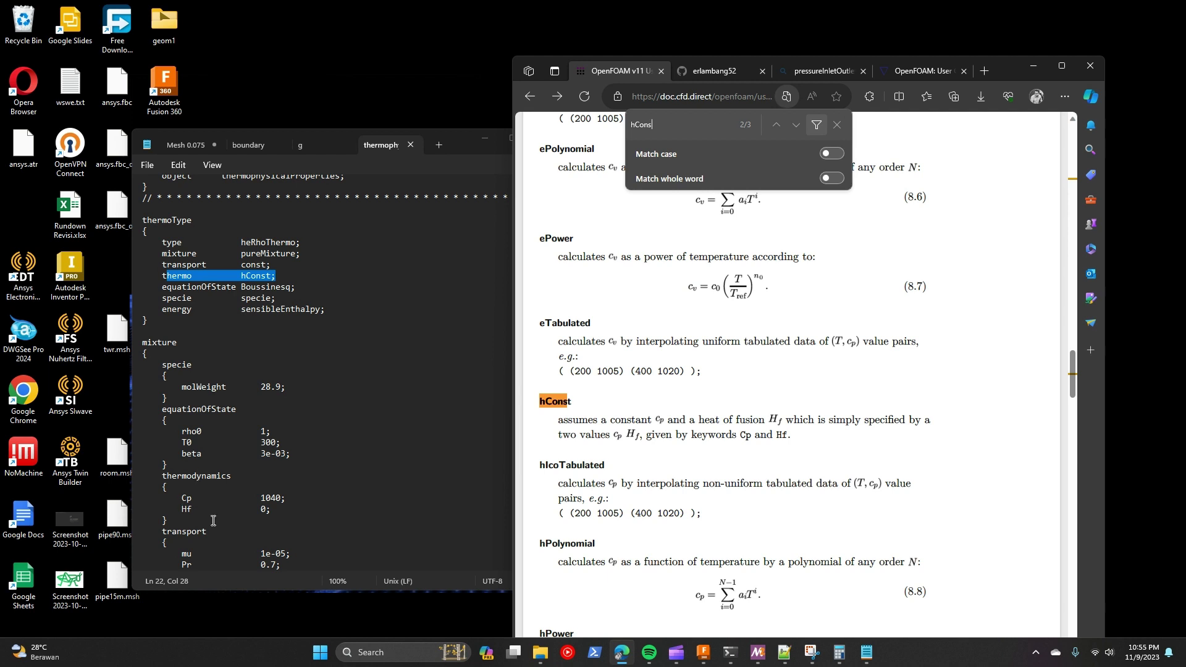
pyautogui.doubleClick(659, 422)
pyautogui.moveTo(837, 420); pyautogui.dragTo(901, 417)
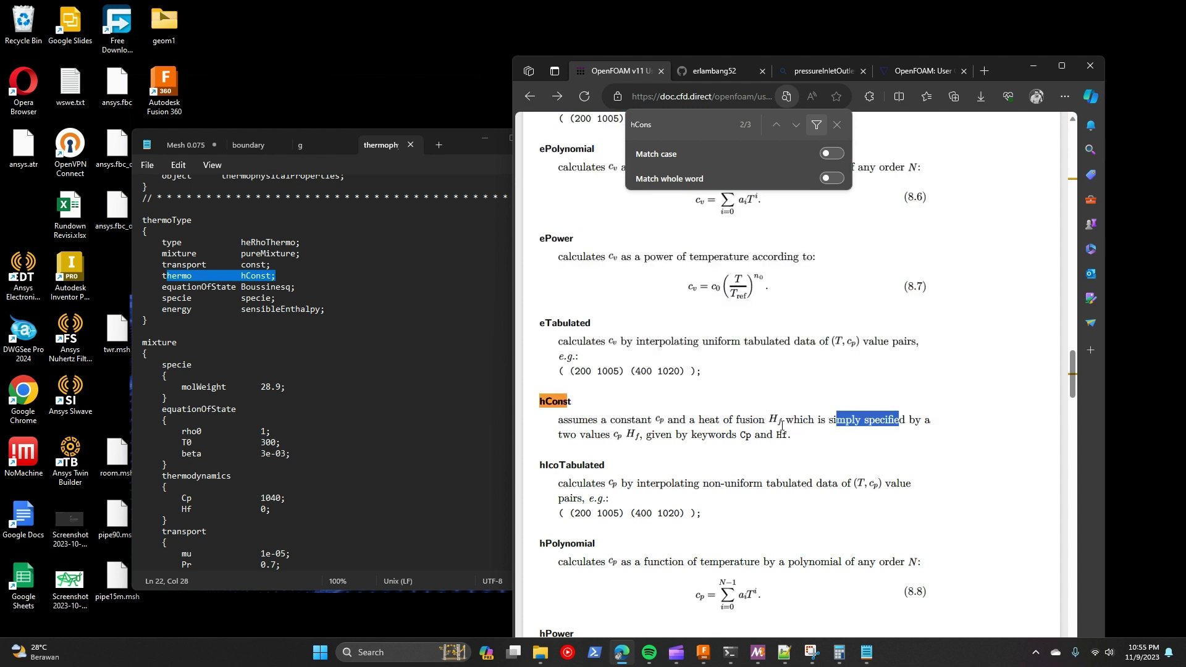
pyautogui.click(666, 455)
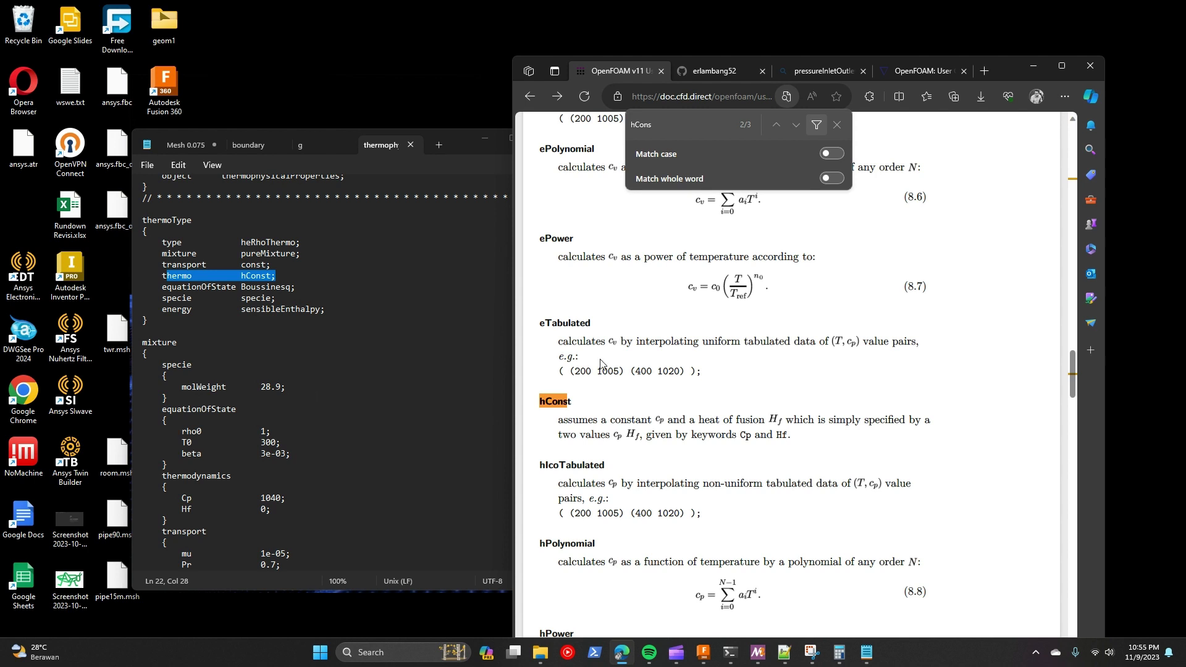
pyautogui.moveTo(720, 422); pyautogui.dragTo(800, 422)
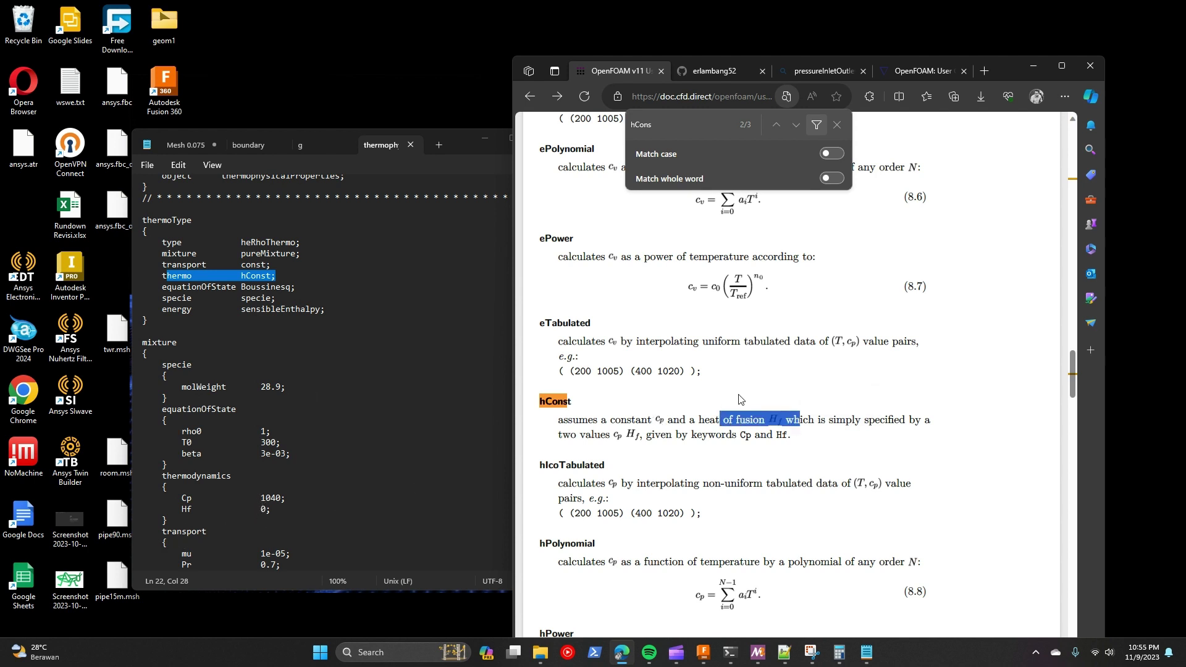
# Step: Highlight the equationOfState Boussinesq entry in thermophysicalProperties and look through the thermophysical models page for its description in section 8.1.5
pyautogui.moveTo(163, 287); pyautogui.dragTo(295, 287)
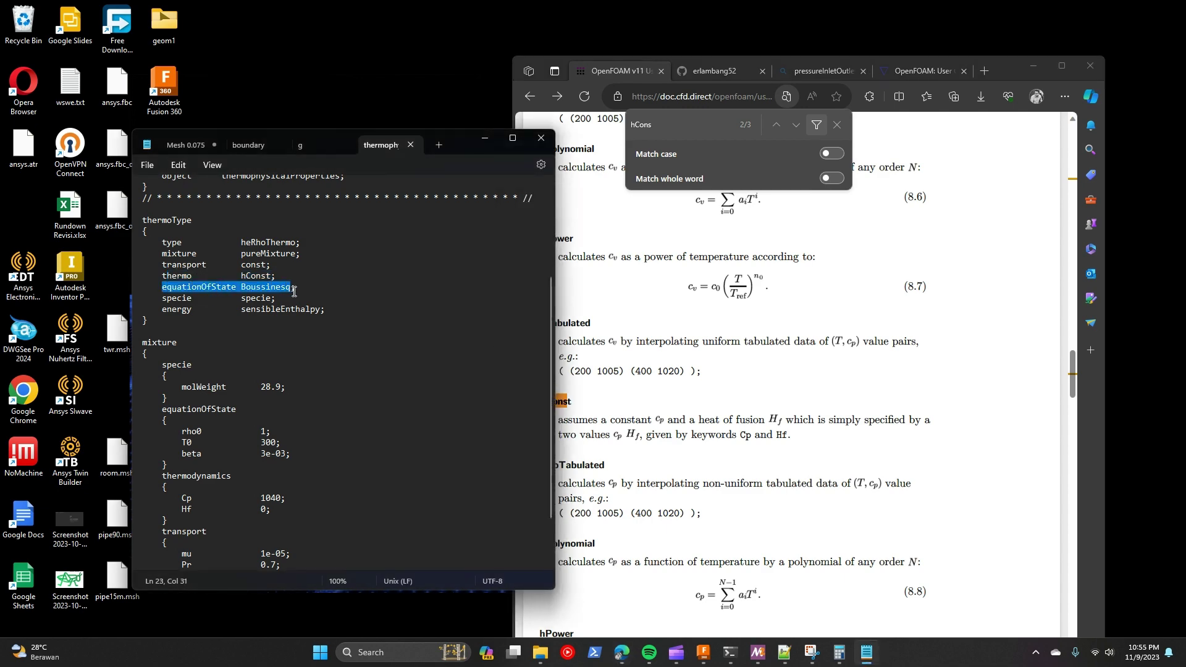
pyautogui.scroll(8, 737, 403)
pyautogui.click(736, 403)
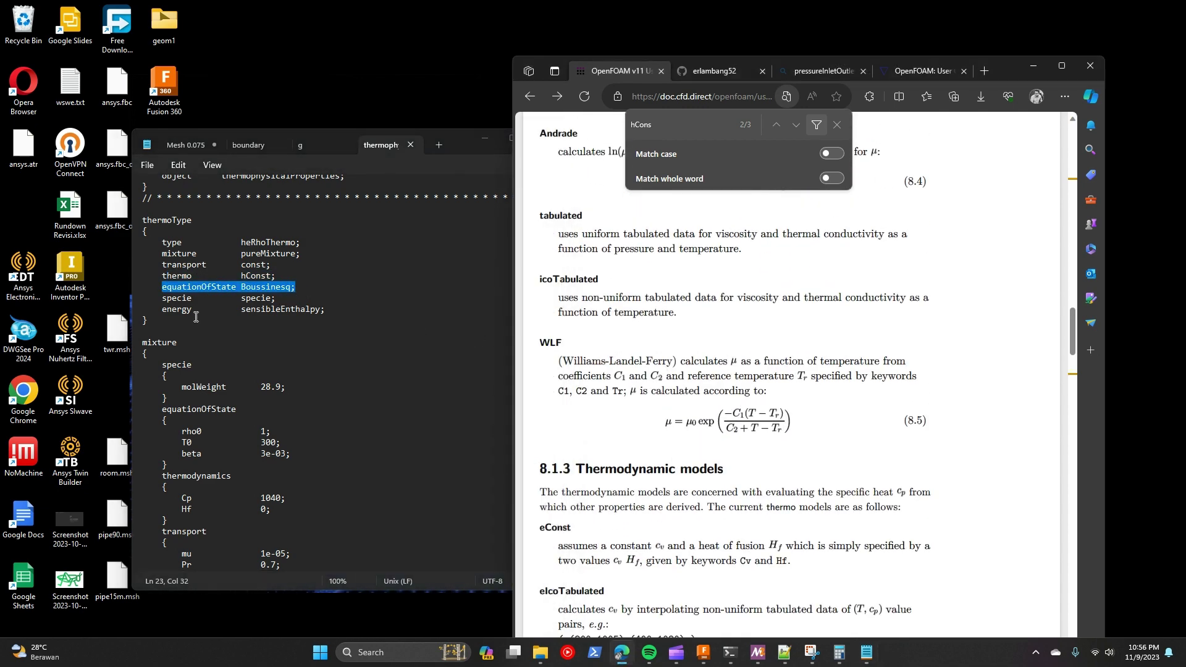
pyautogui.scroll(8, 865, 454)
pyautogui.scroll(7, 865, 454)
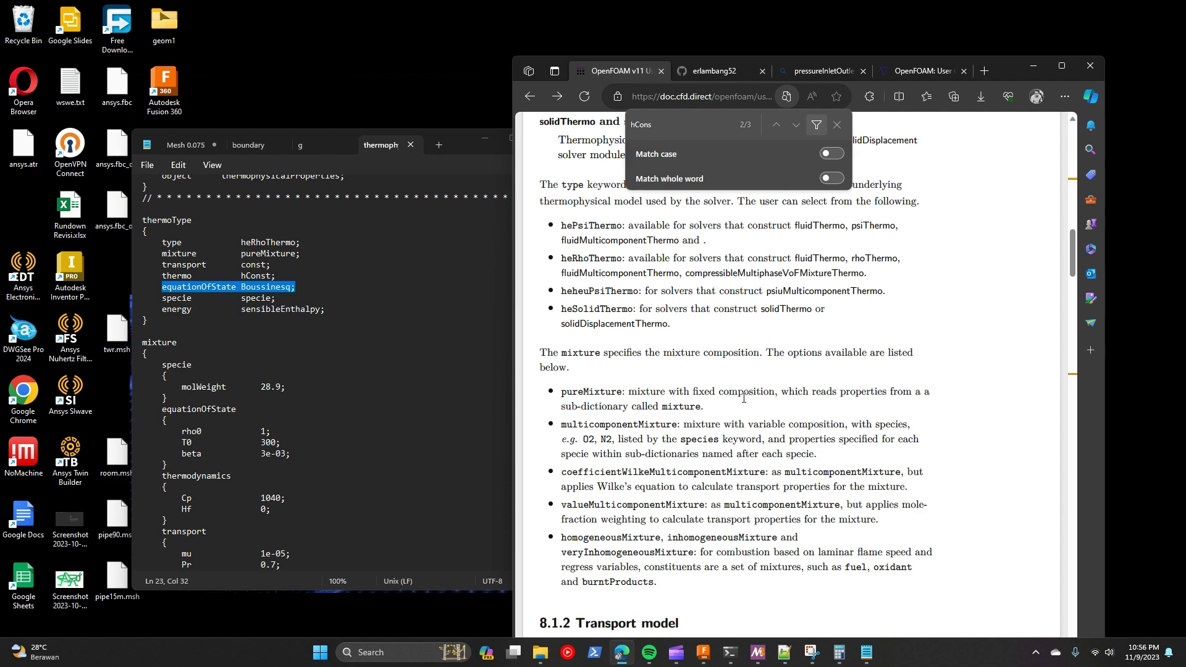
pyautogui.scroll(12, 744, 397)
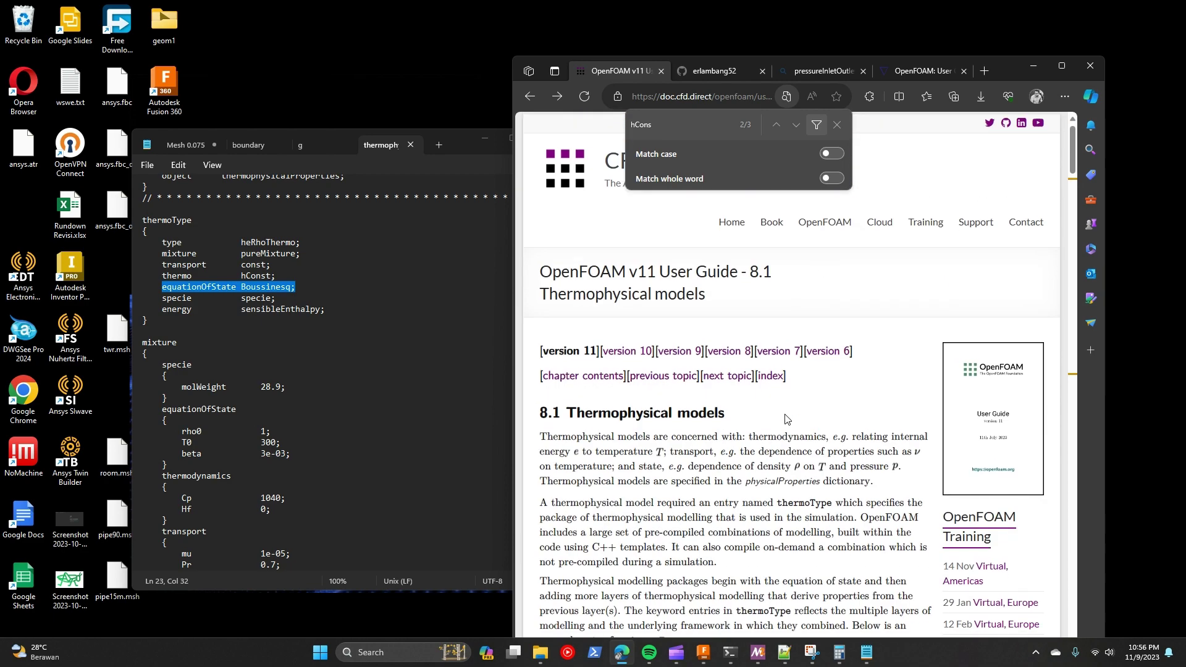
pyautogui.scroll(-12, 785, 432)
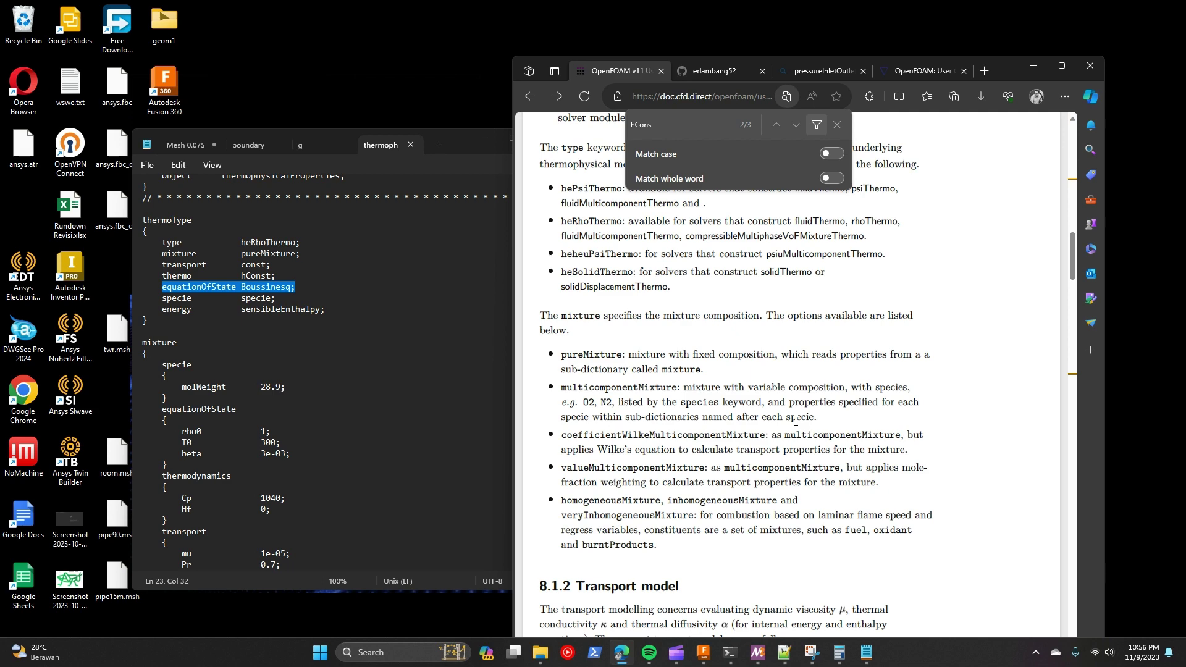
pyautogui.scroll(-10, 816, 416)
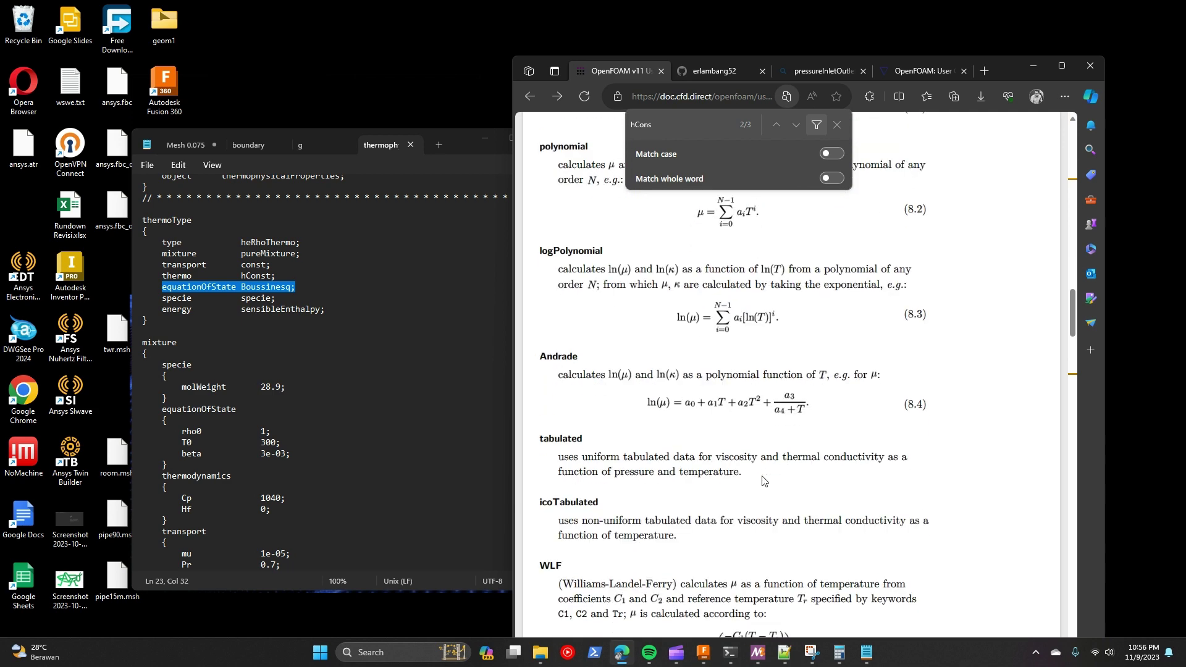
pyautogui.scroll(-15, 721, 473)
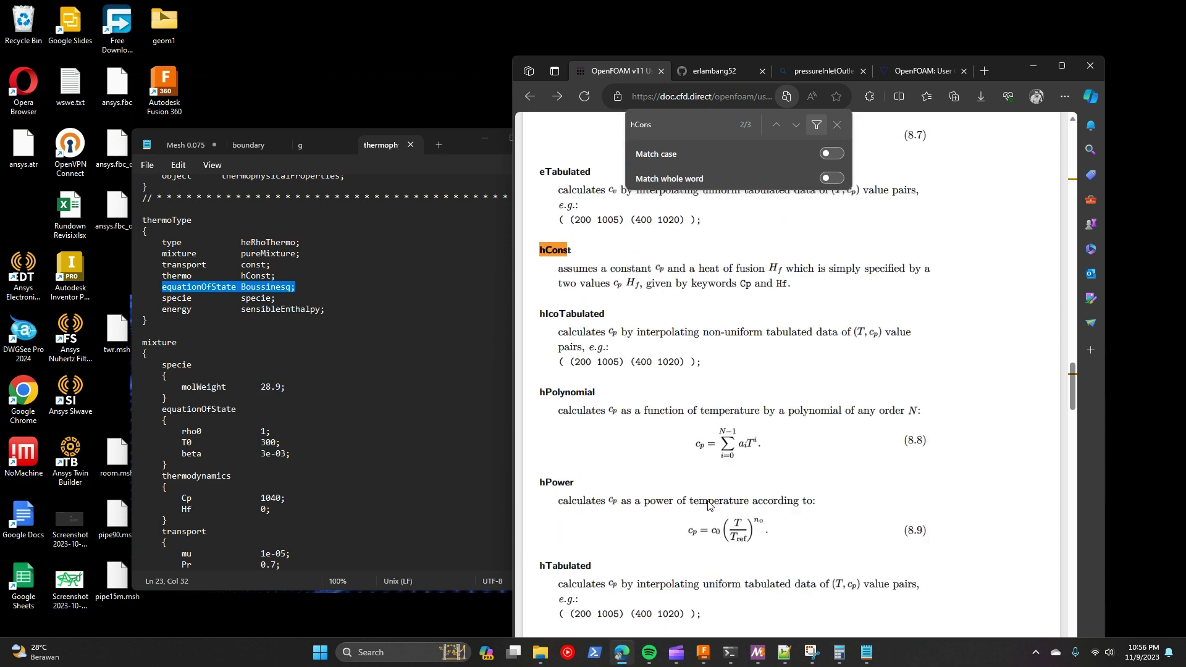
pyautogui.scroll(-10, 708, 505)
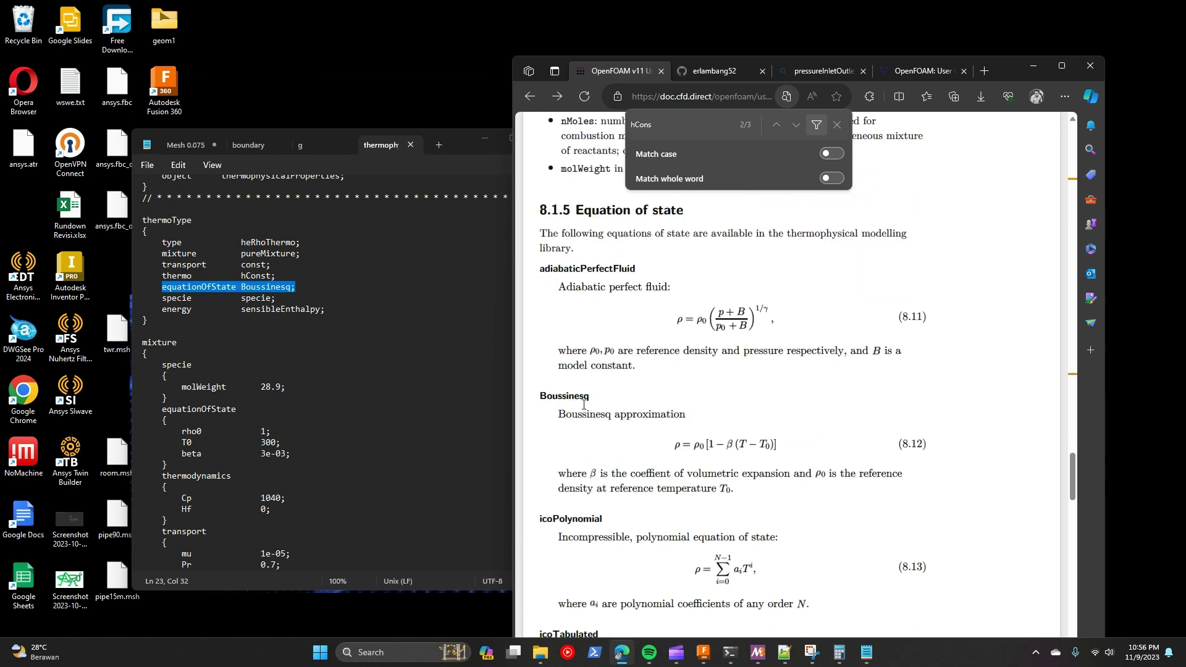
# Step: Examine the Boussinesq approximation equation in section 8.1.5 and match its terms with the rho0 and beta entries in the equationOfState block
pyautogui.moveTo(542, 398); pyautogui.dragTo(784, 471)
pyautogui.click(665, 449)
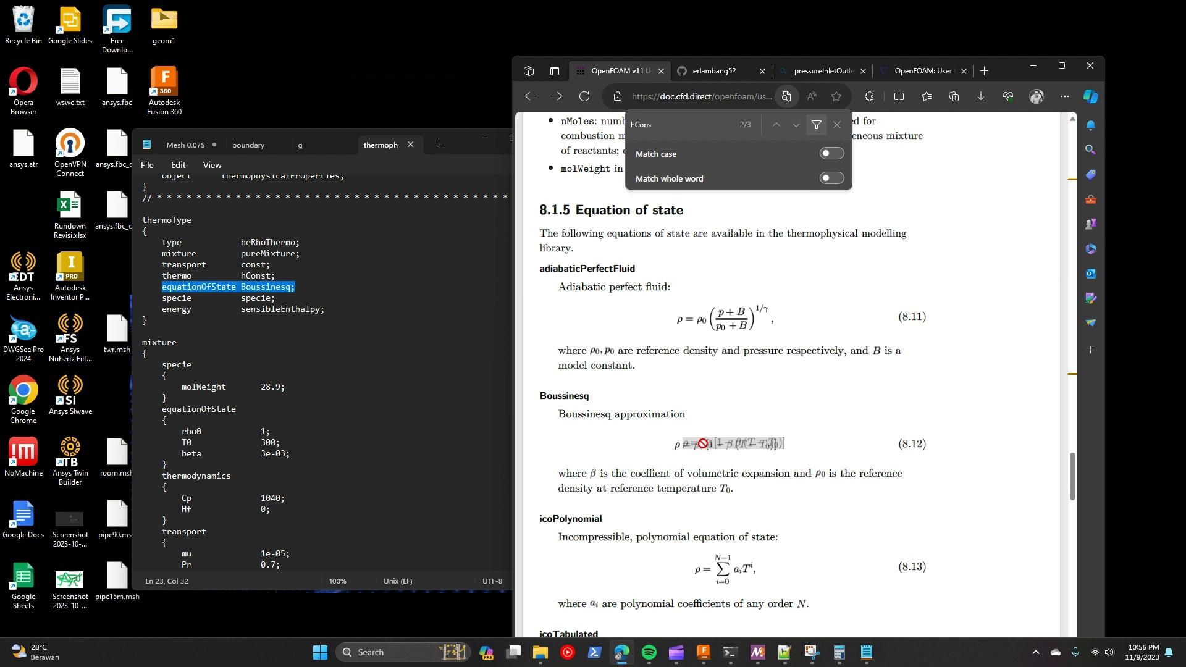
pyautogui.scroll(-1, 186, 396)
pyautogui.moveTo(183, 397); pyautogui.dragTo(271, 399)
pyautogui.click(691, 457)
pyautogui.hotkey('alt', 'Tab')
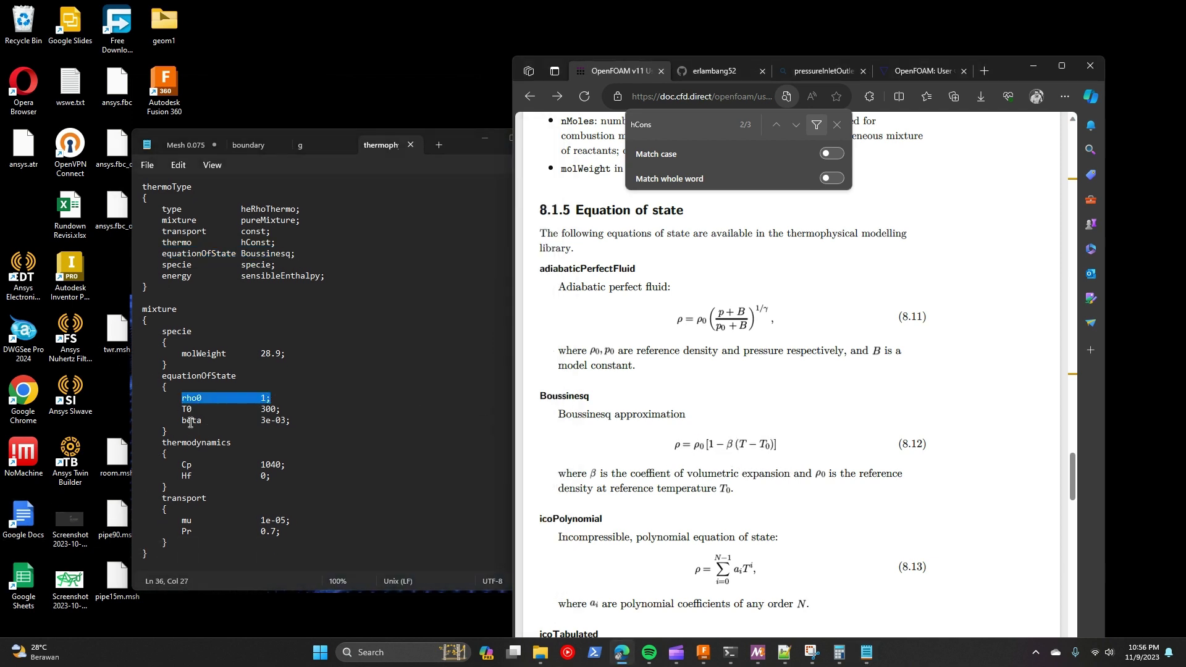
pyautogui.moveTo(182, 423); pyautogui.dragTo(291, 420)
pyautogui.click(785, 461)
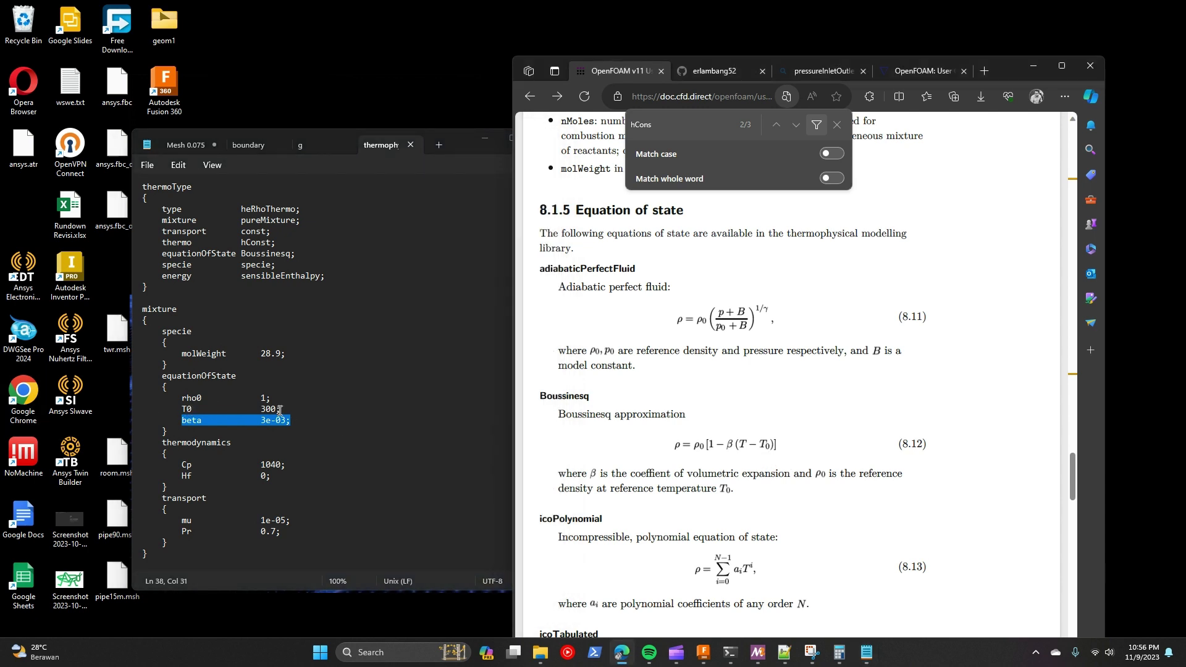
pyautogui.click(259, 399)
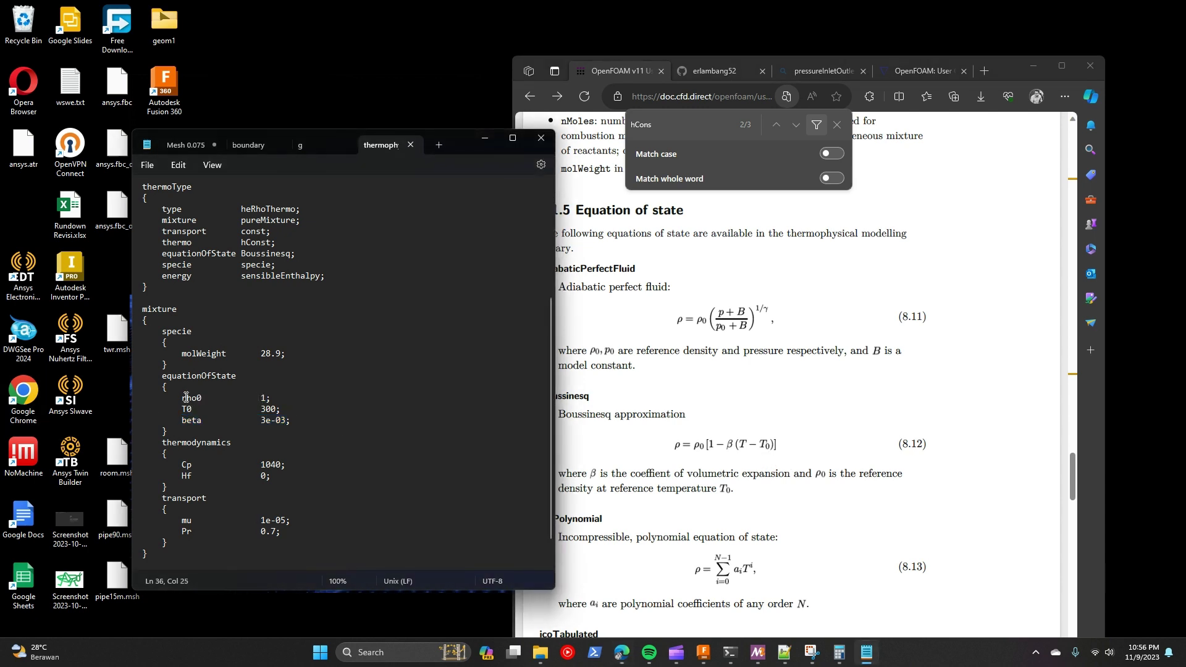
# Step: Compare the rho0, T0 and beta entries in thermophysicalProperties with the Boussinesq equation in the OpenFOAM guide
pyautogui.click(791, 505)
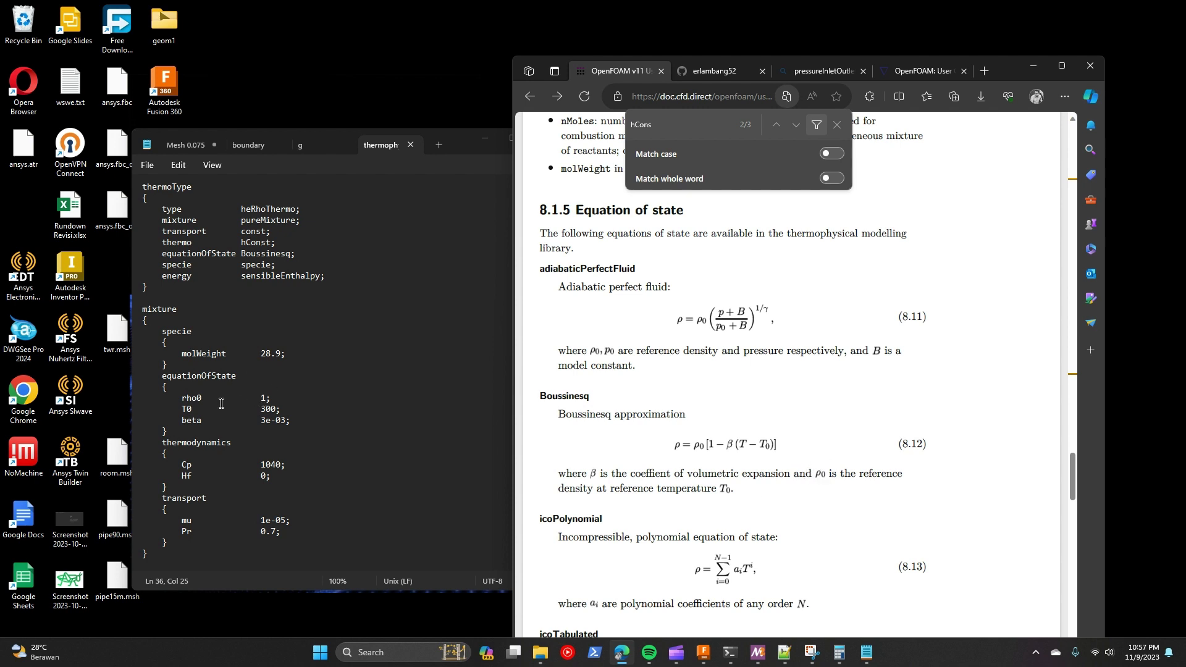
pyautogui.moveTo(208, 399); pyautogui.dragTo(270, 403)
pyautogui.click(267, 401)
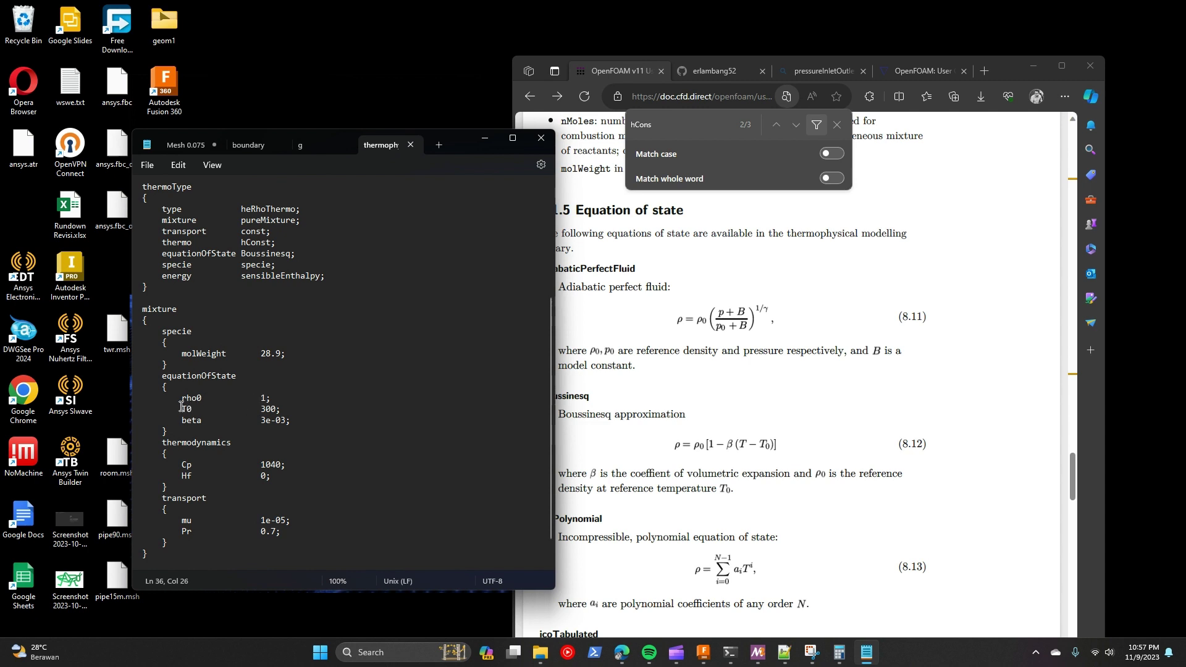
pyautogui.moveTo(181, 407); pyautogui.dragTo(278, 409)
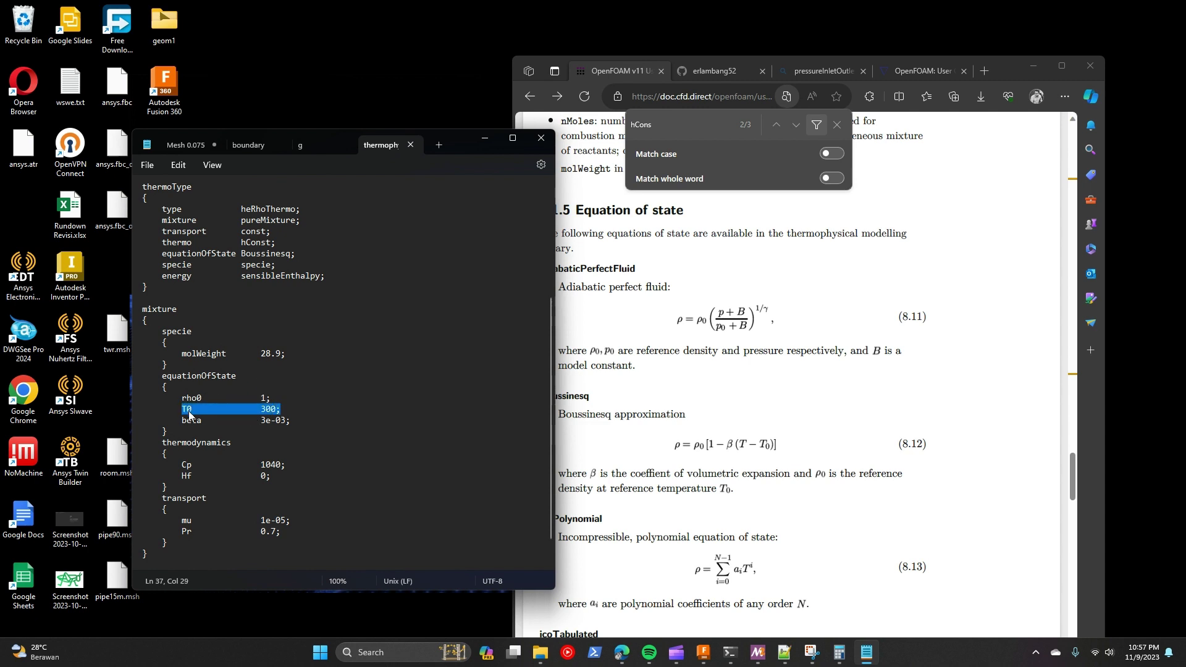
pyautogui.moveTo(197, 422); pyautogui.dragTo(286, 422)
pyautogui.click(729, 449)
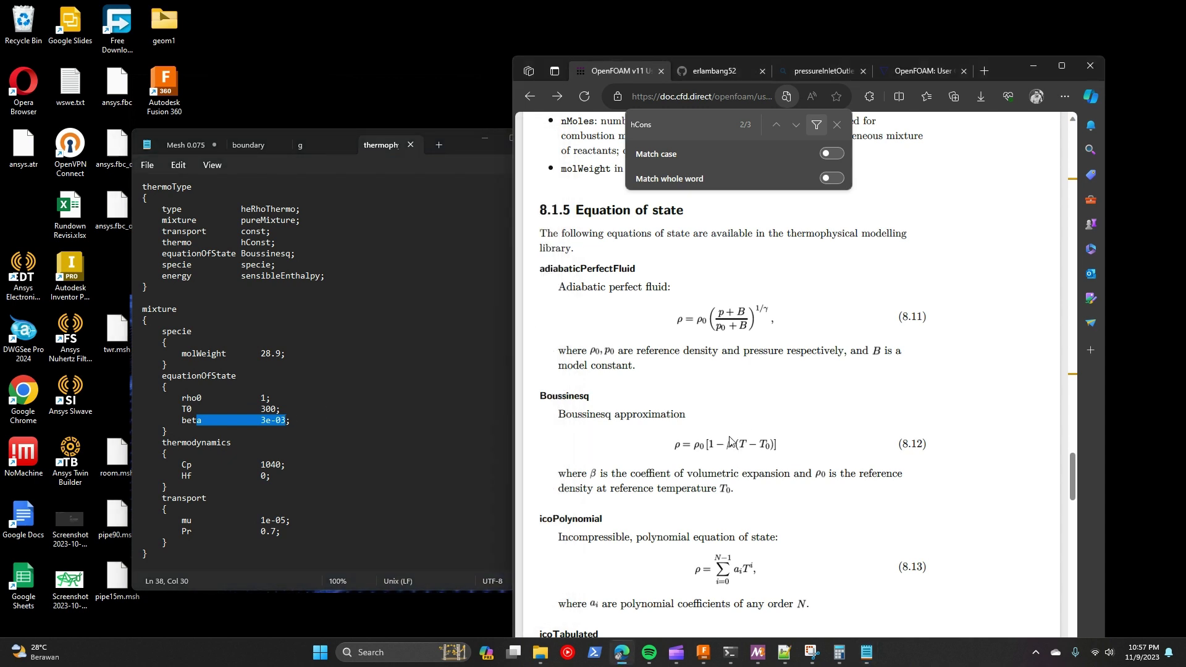
pyautogui.moveTo(727, 446); pyautogui.dragTo(730, 447)
# Step: Review the specie setting under thermoType and its molWeight entry in the mixture block of thermophysicalProperties
pyautogui.click(184, 341)
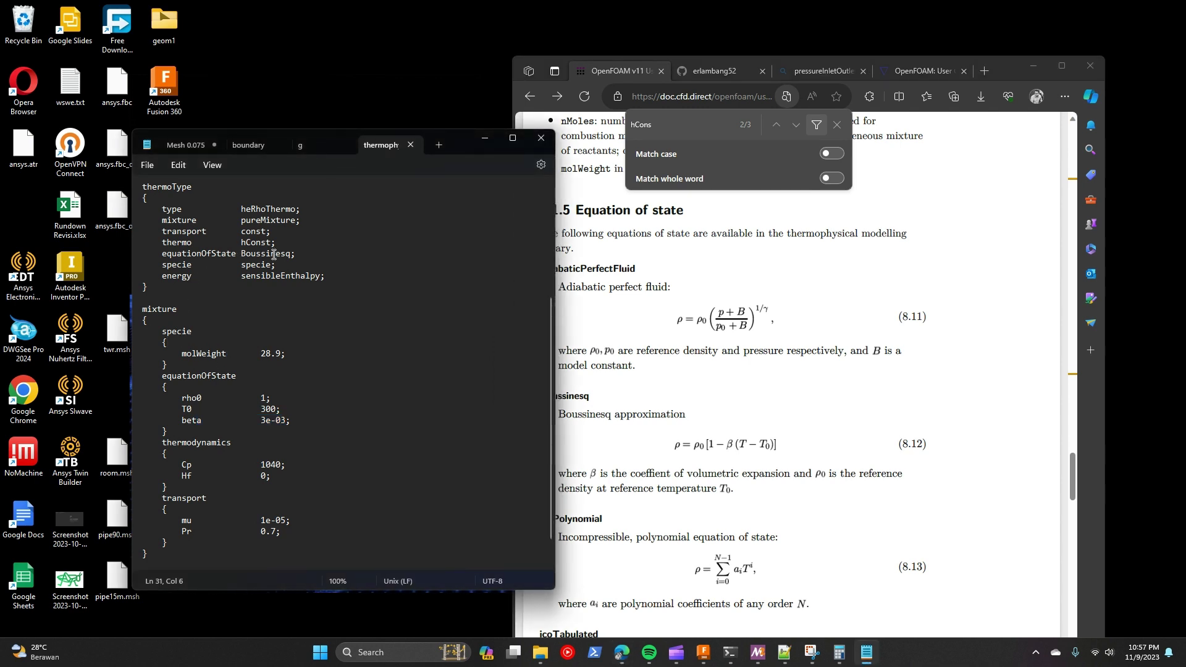
pyautogui.moveTo(192, 265); pyautogui.dragTo(266, 264)
pyautogui.moveTo(181, 353); pyautogui.dragTo(288, 355)
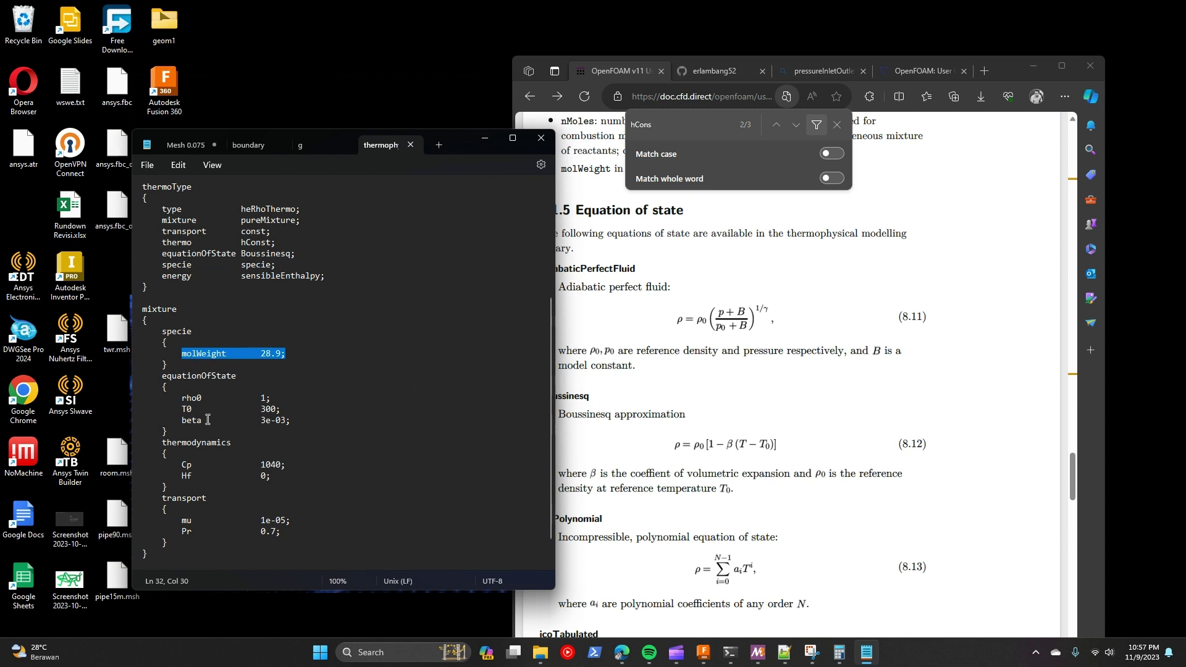
pyautogui.click(286, 355)
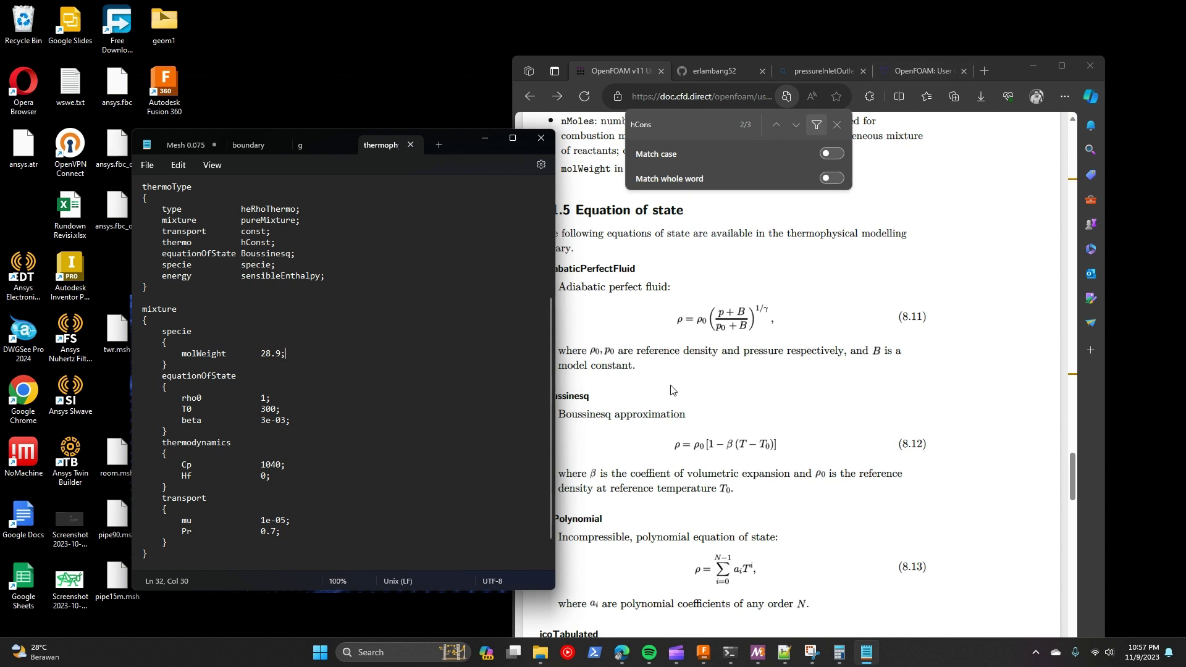
pyautogui.scroll(5, 279, 408)
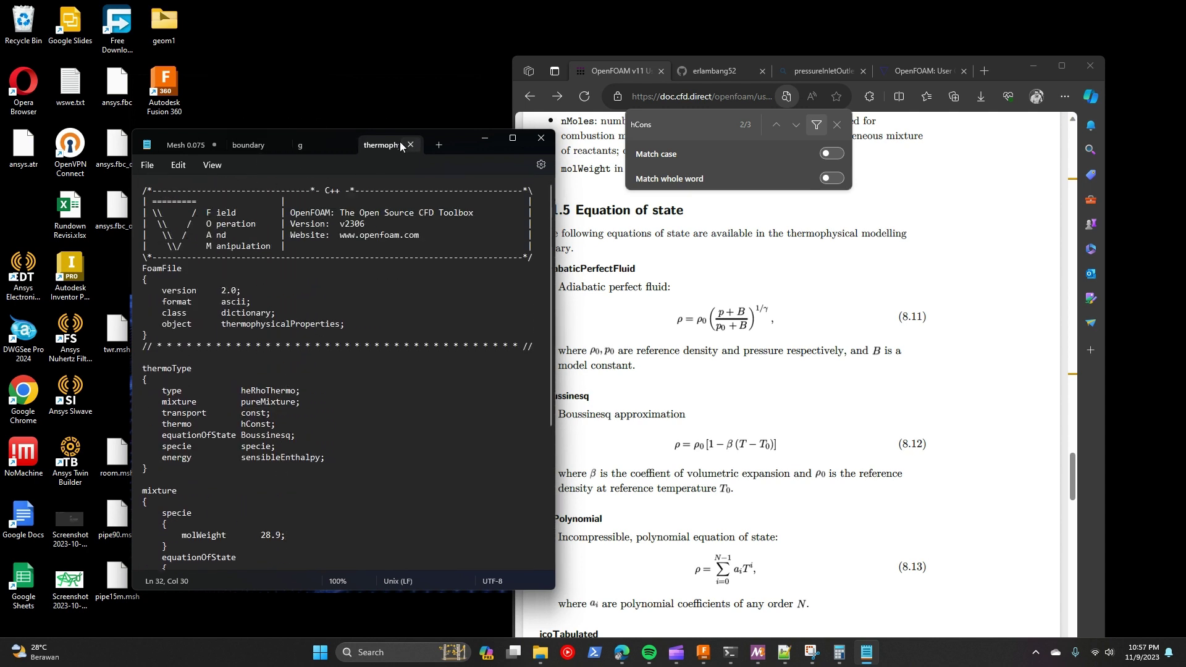
# Step: Open the turbulenceProperties file from the case's constant folder in Notepad to check the turbulence model
pyautogui.click(540, 652)
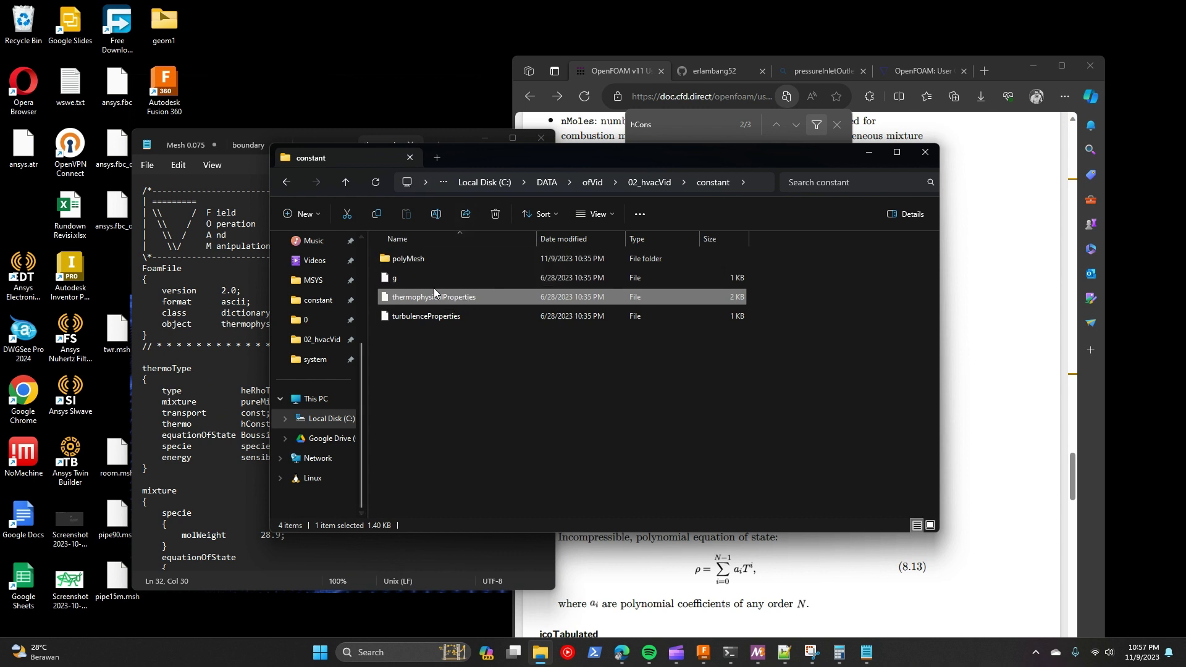
pyautogui.doubleClick(439, 317)
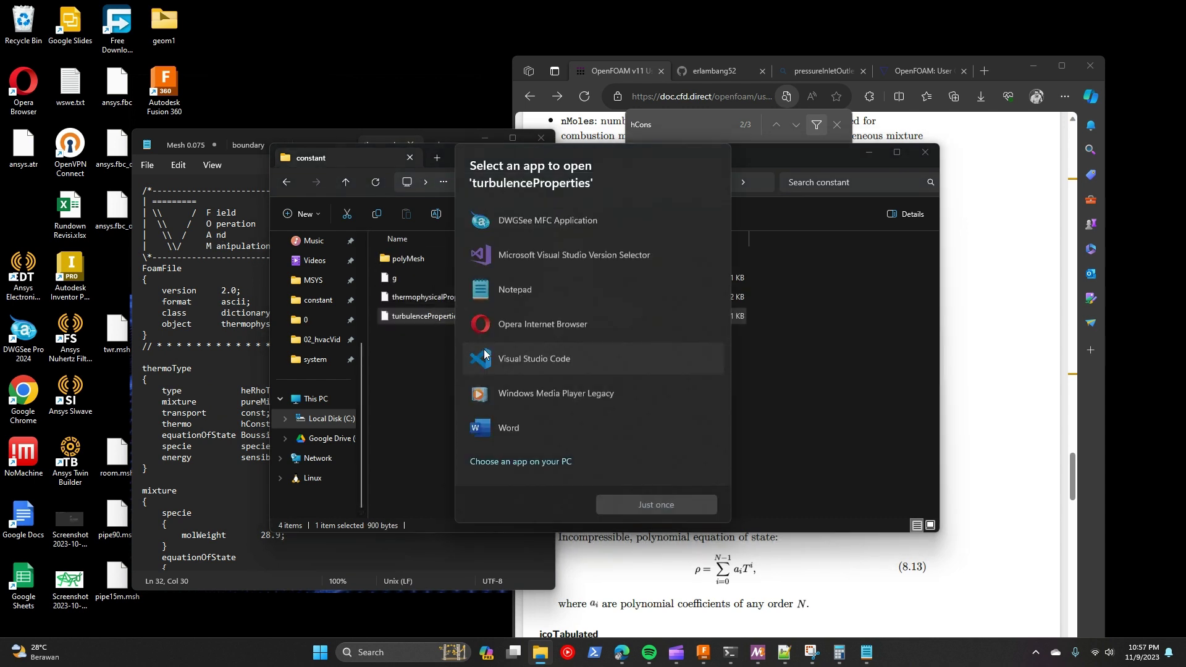
pyautogui.doubleClick(550, 283)
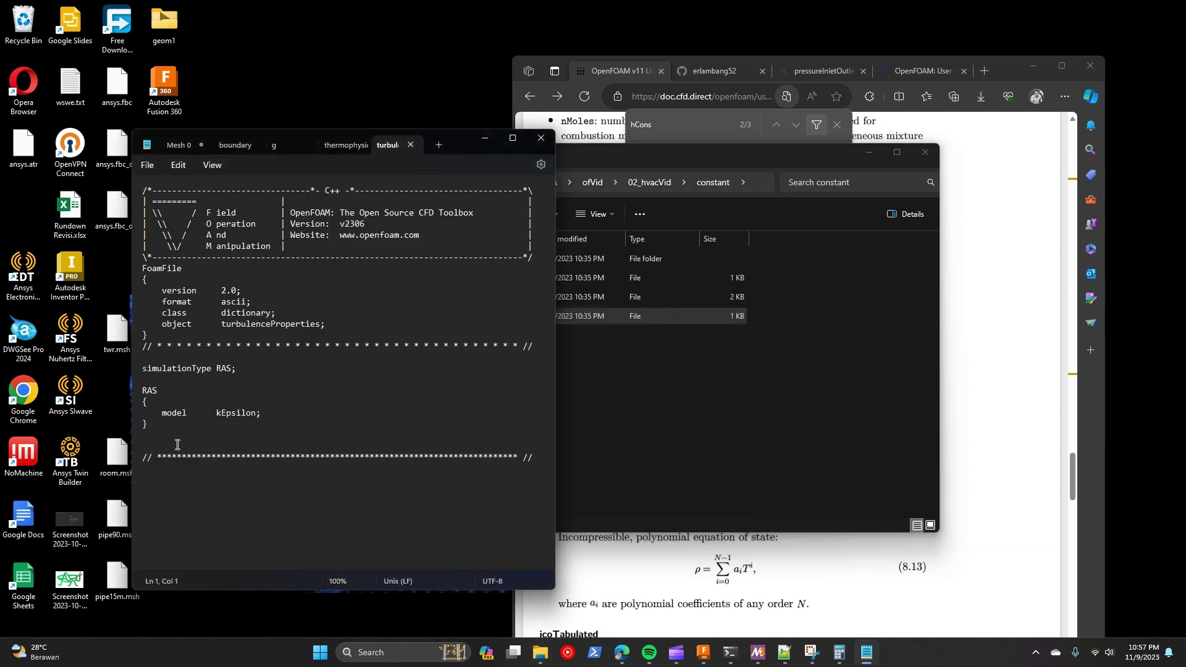
# Step: Close the turbulenceProperties, thermophysicalProperties and g files, and minimise Notepad
pyautogui.click(410, 145)
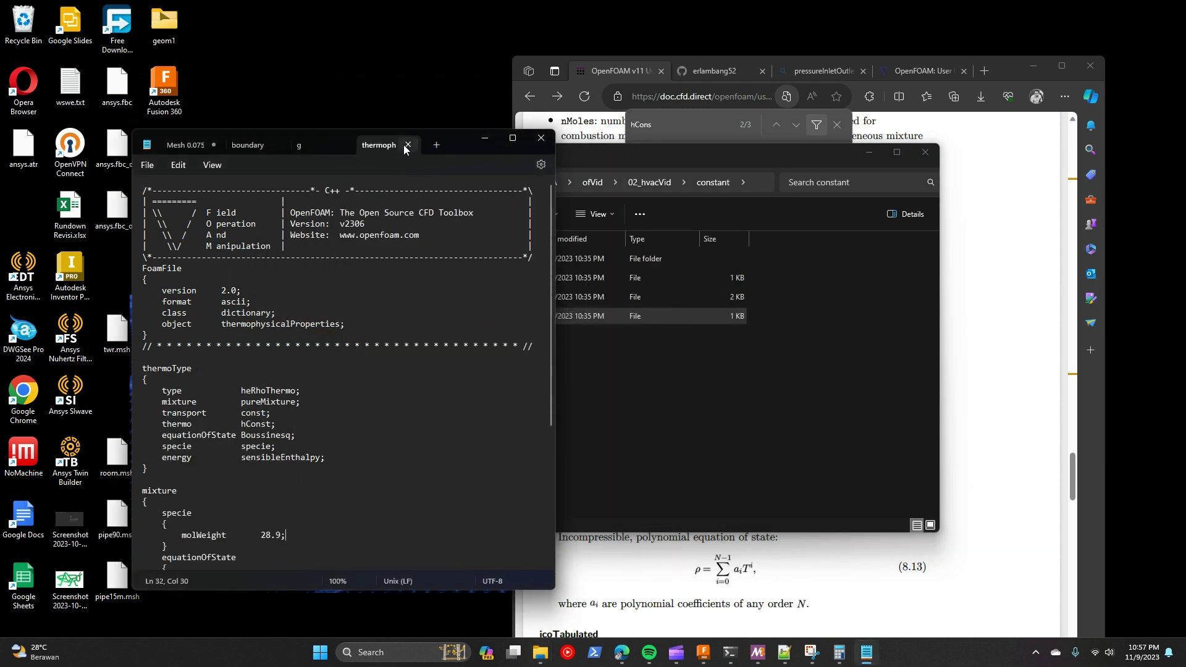
pyautogui.click(403, 144)
pyautogui.click(406, 145)
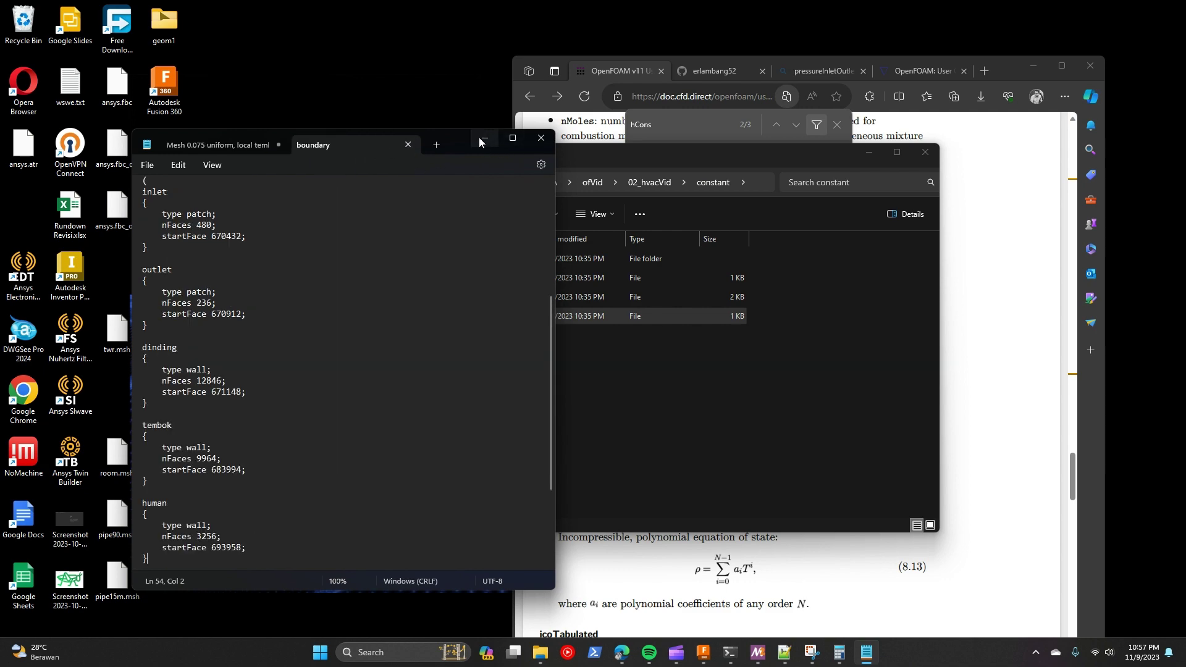
pyautogui.click(480, 138)
# Step: Switch to Notepad++ and save all modified documents of the 0 folder
pyautogui.click(785, 652)
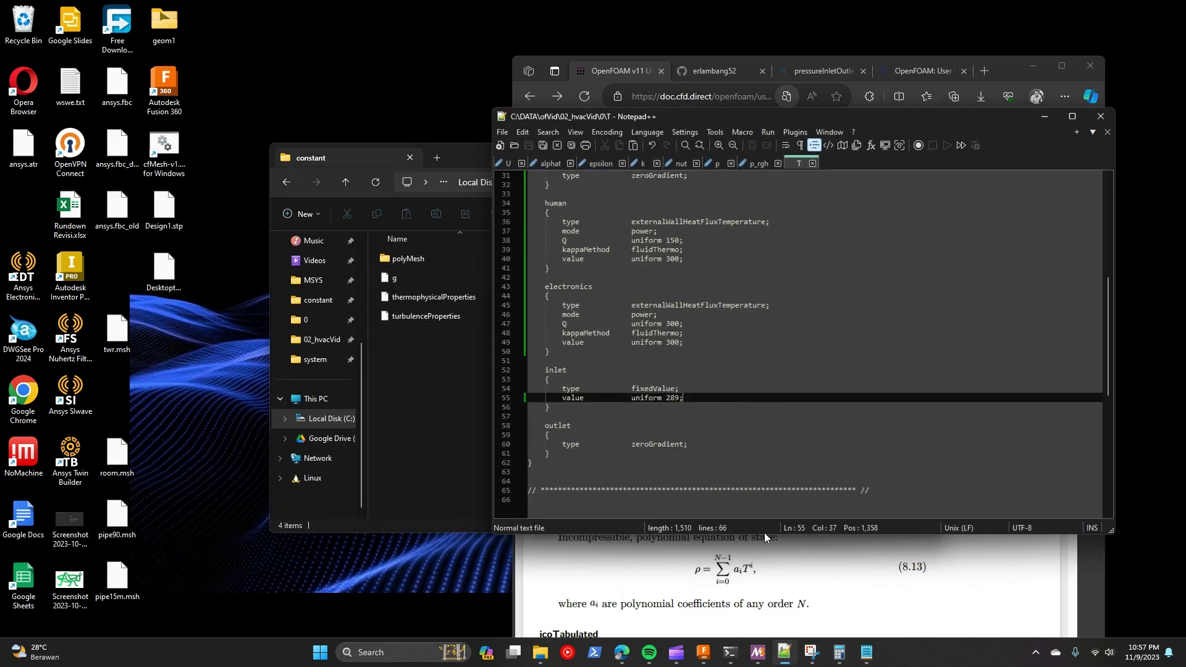
pyautogui.click(552, 149)
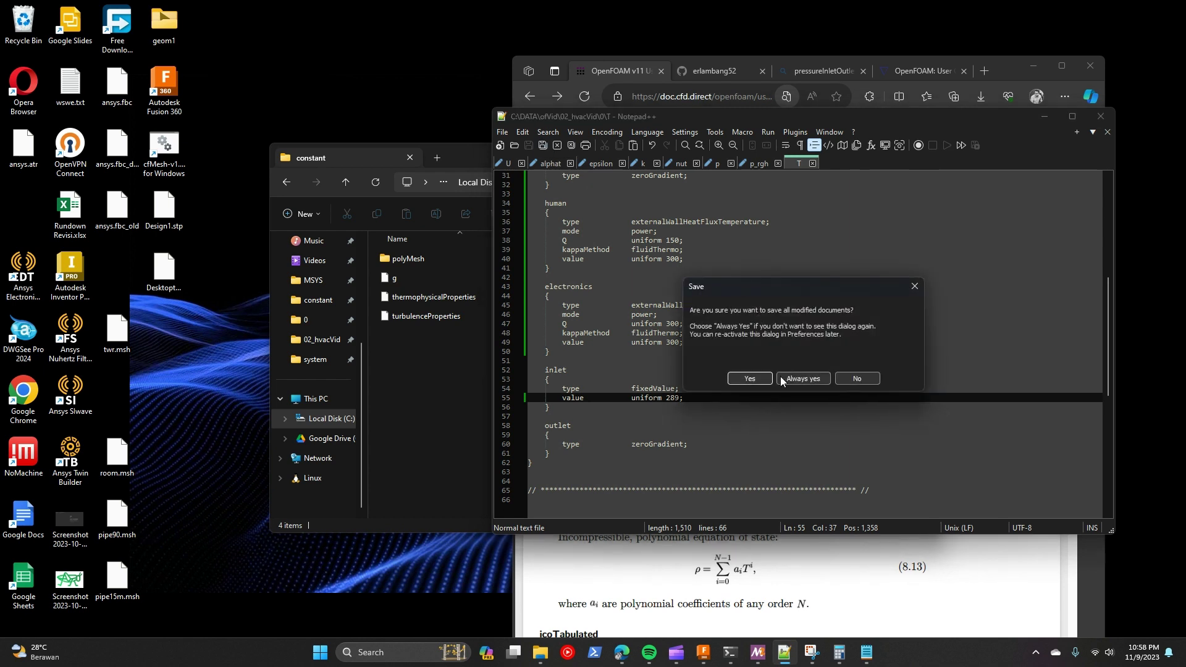
pyautogui.click(749, 380)
# Step: Open controlDict from the 02_hvacVid system folder in Notepad and review its time step and write interval settings
pyautogui.click(322, 494)
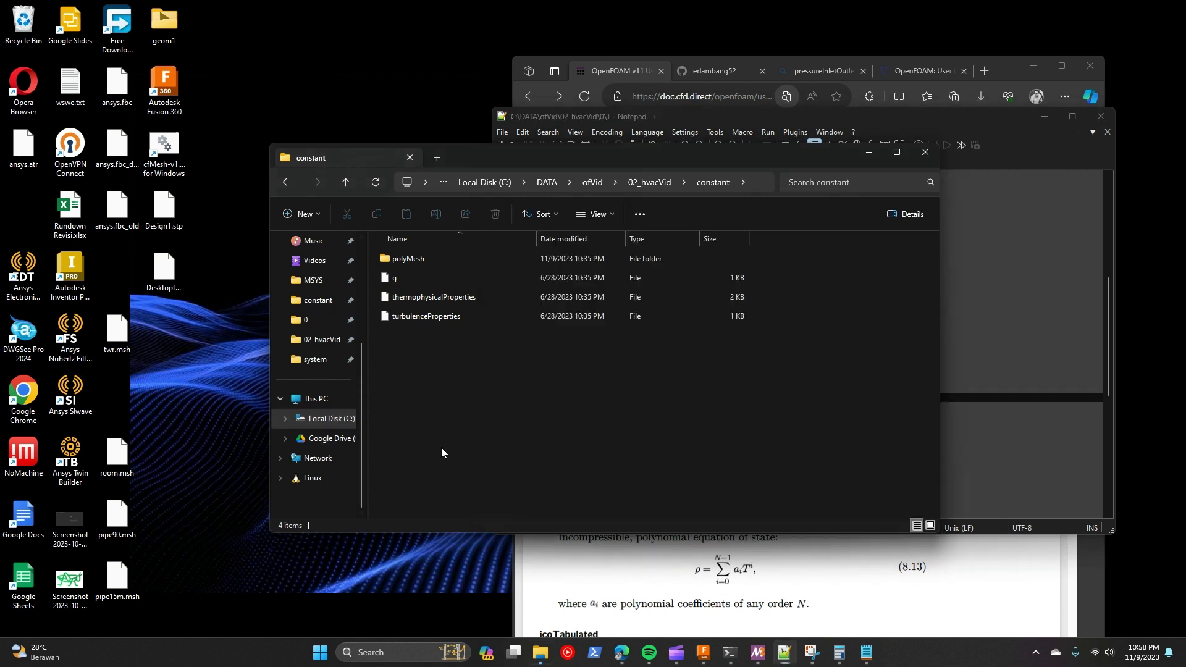
pyautogui.click(650, 183)
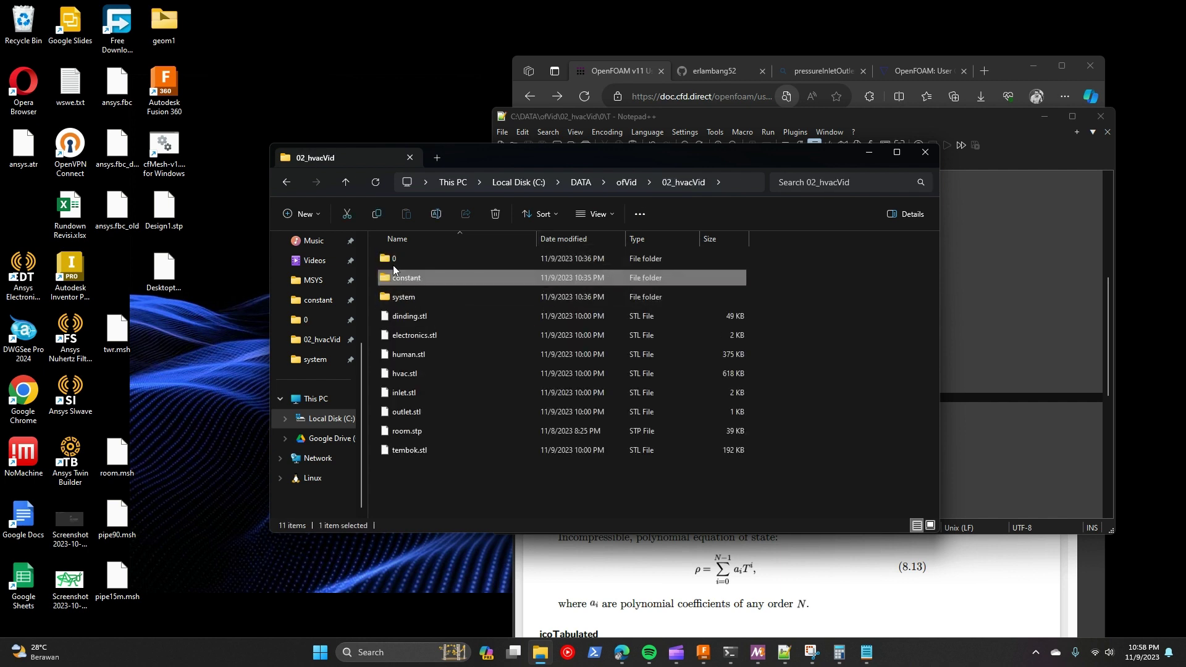
pyautogui.doubleClick(405, 297)
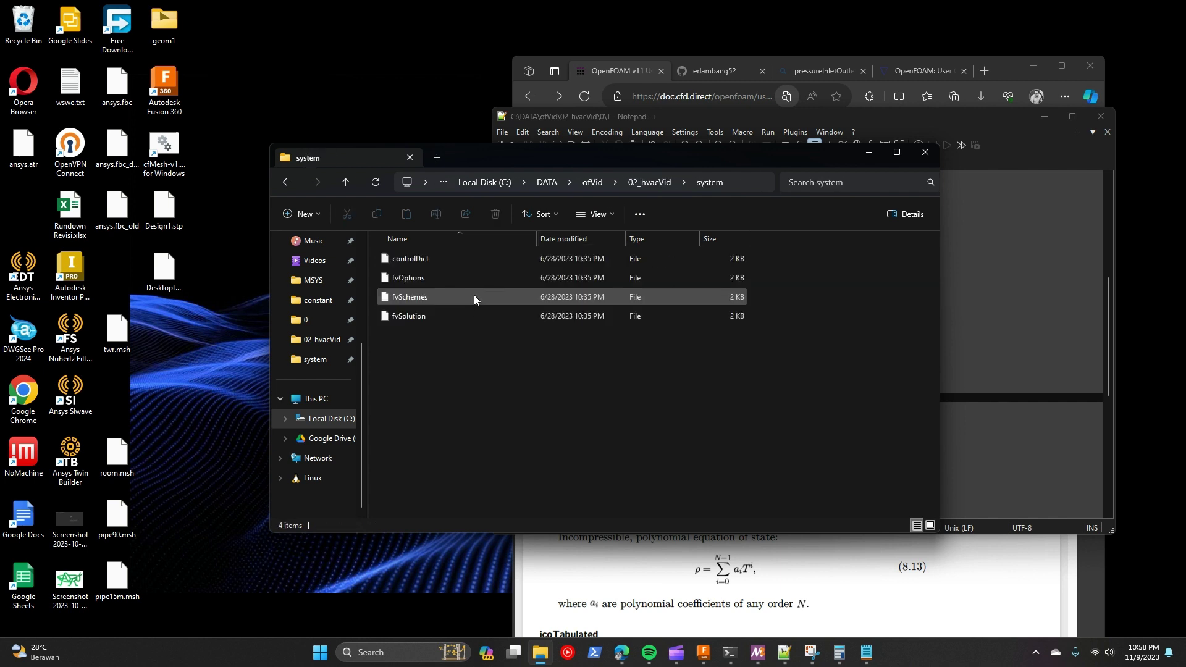
pyautogui.doubleClick(420, 262)
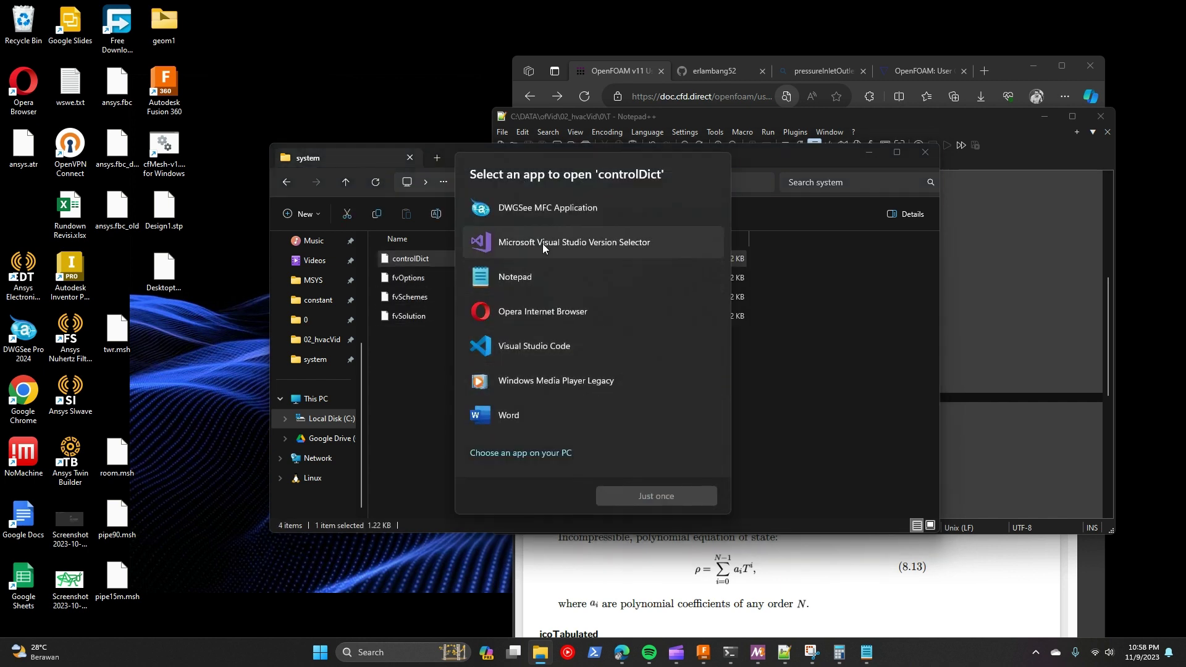
pyautogui.doubleClick(526, 281)
pyautogui.scroll(-3, 371, 387)
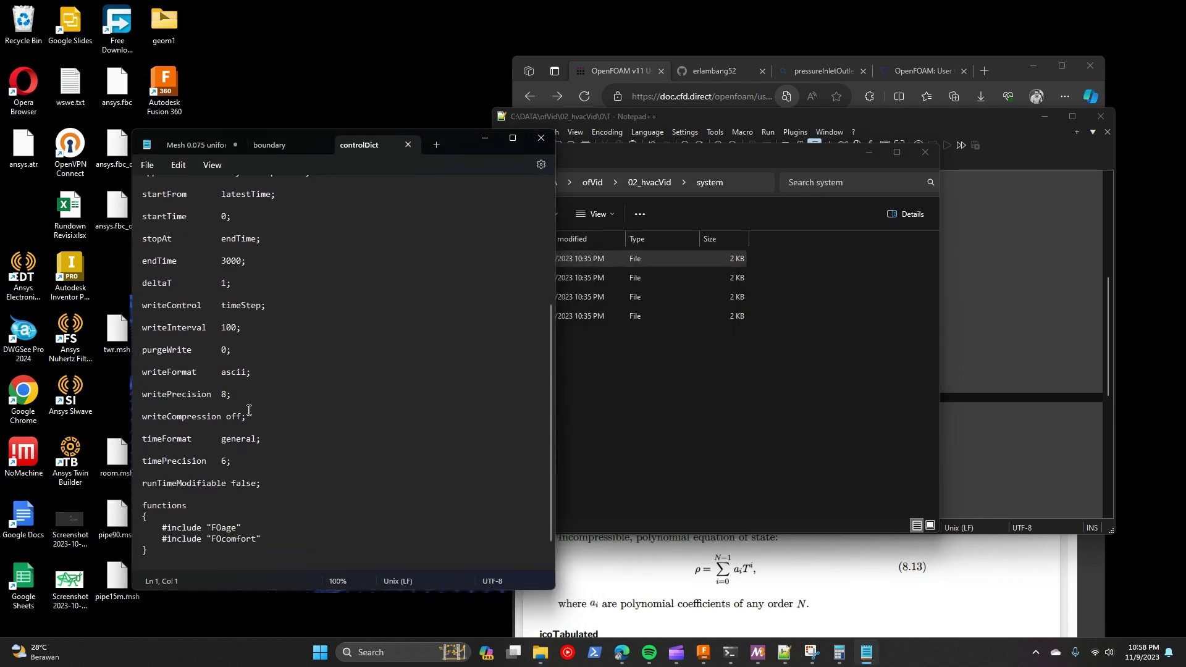
pyautogui.scroll(1, 258, 406)
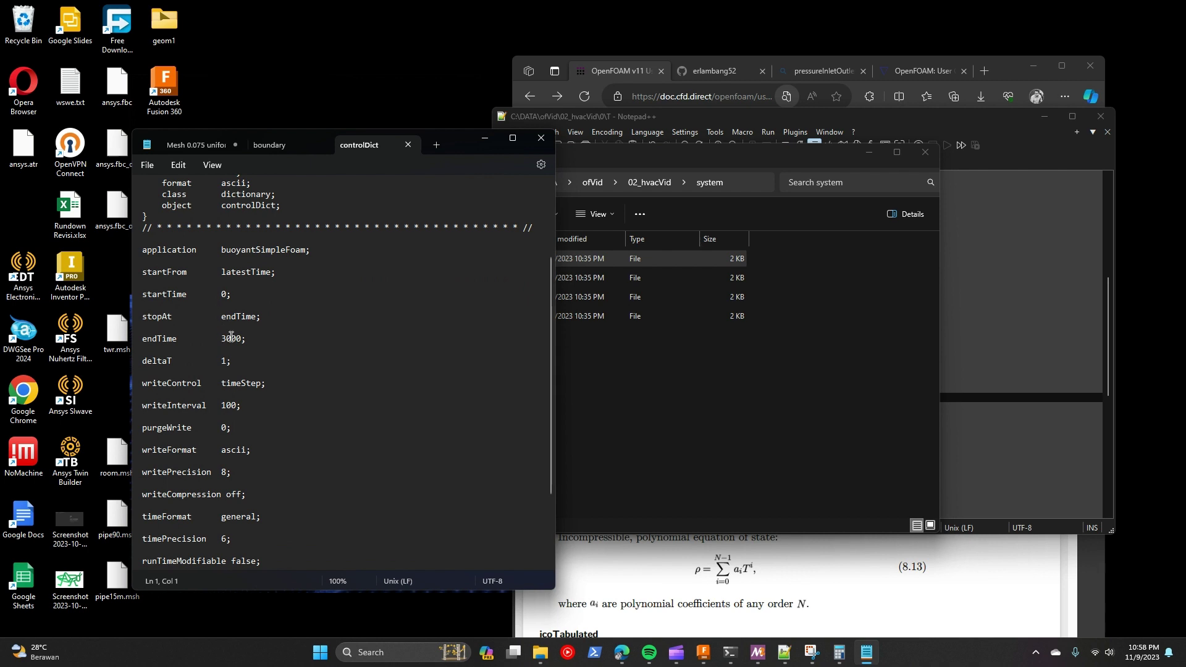
pyautogui.scroll(-1, 231, 336)
pyautogui.tripleClick(240, 294)
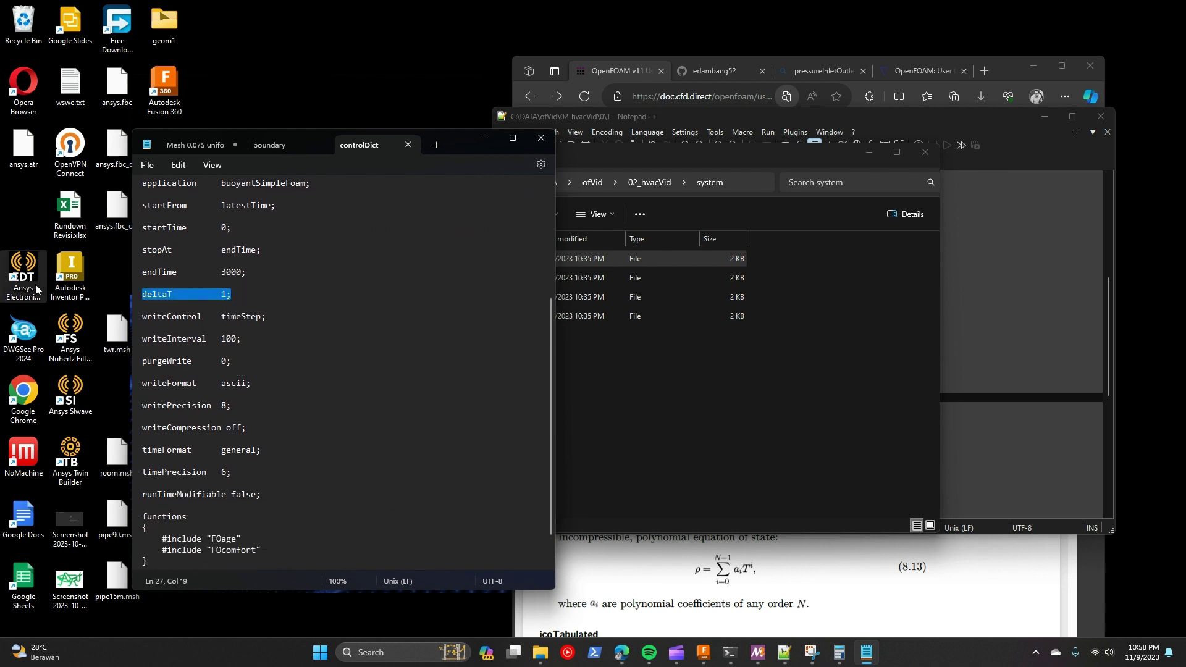
pyautogui.doubleClick(241, 339)
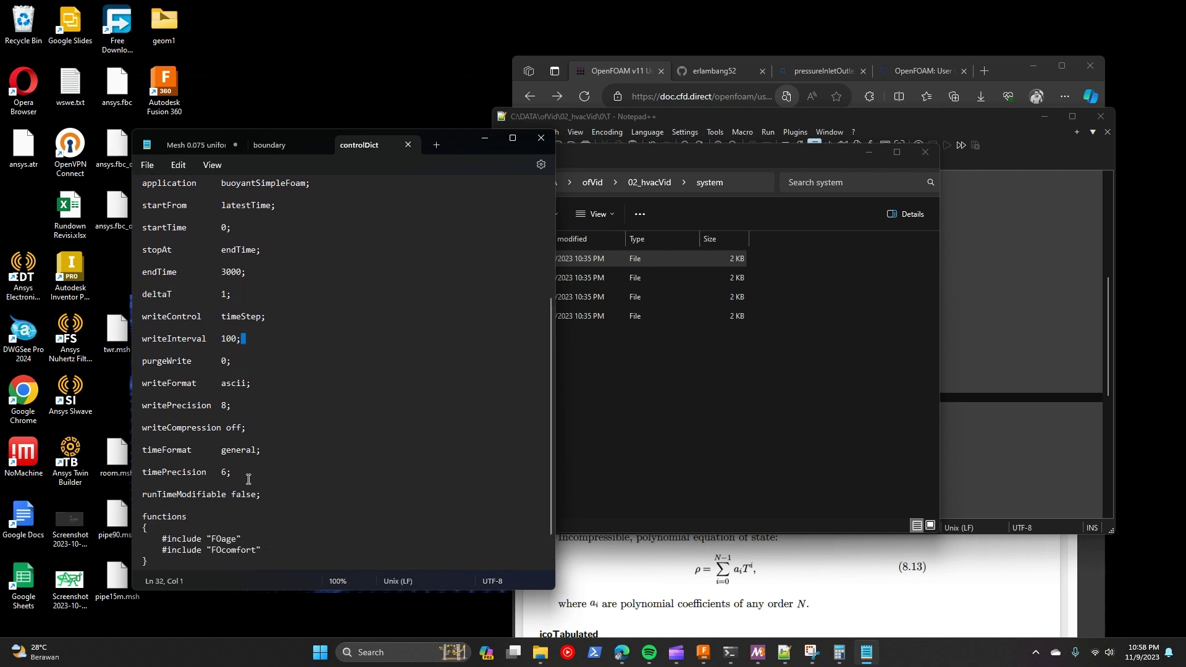
pyautogui.scroll(-1, 246, 482)
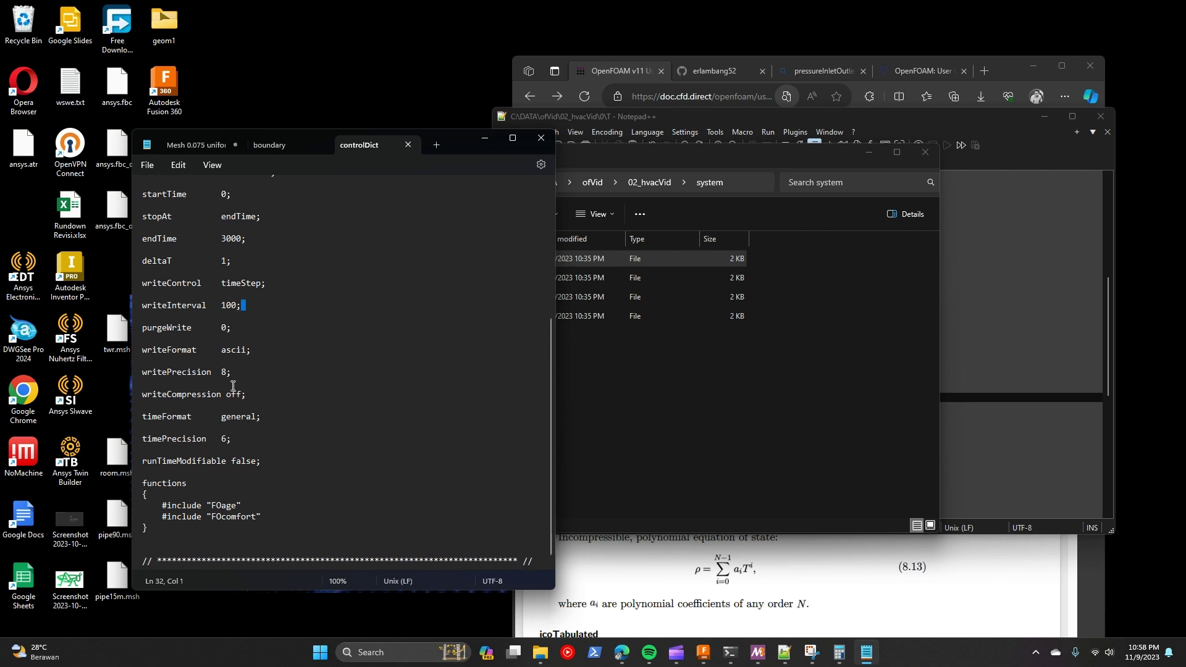
# Step: Delete the FOage and FOcomfort include lines from the functions block of controlDict and save the file
pyautogui.moveTo(271, 524); pyautogui.dragTo(133, 511)
pyautogui.press('Delete')
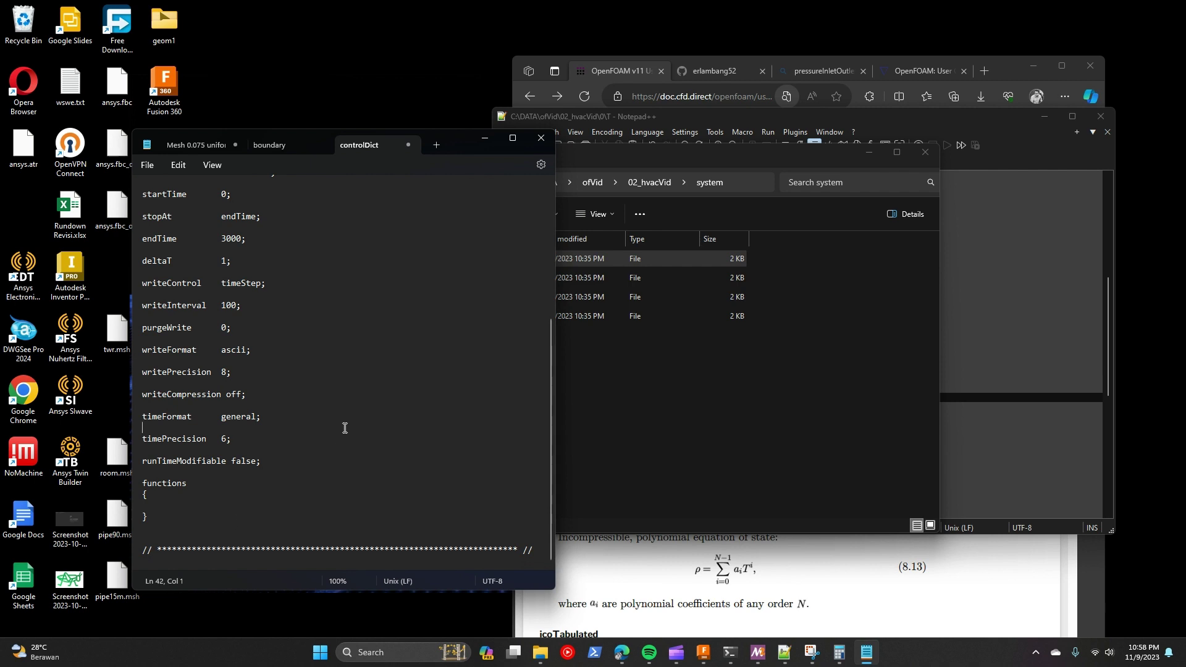
pyautogui.scroll(5, 263, 300)
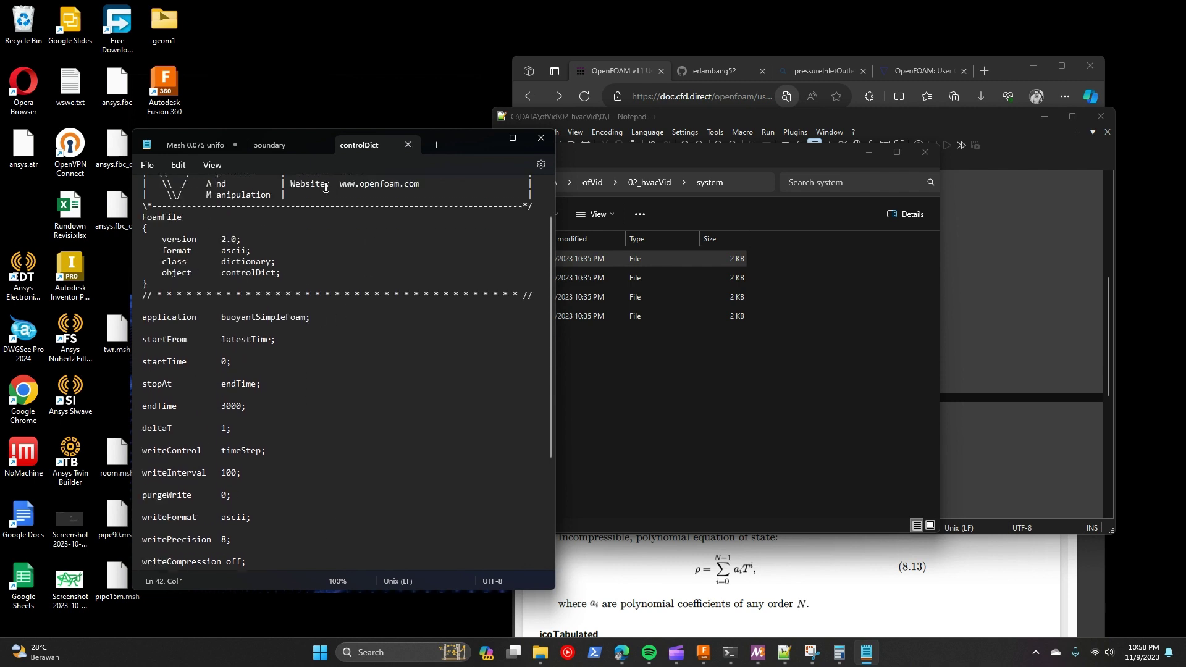
pyautogui.click(270, 144)
pyautogui.scroll(1, 271, 348)
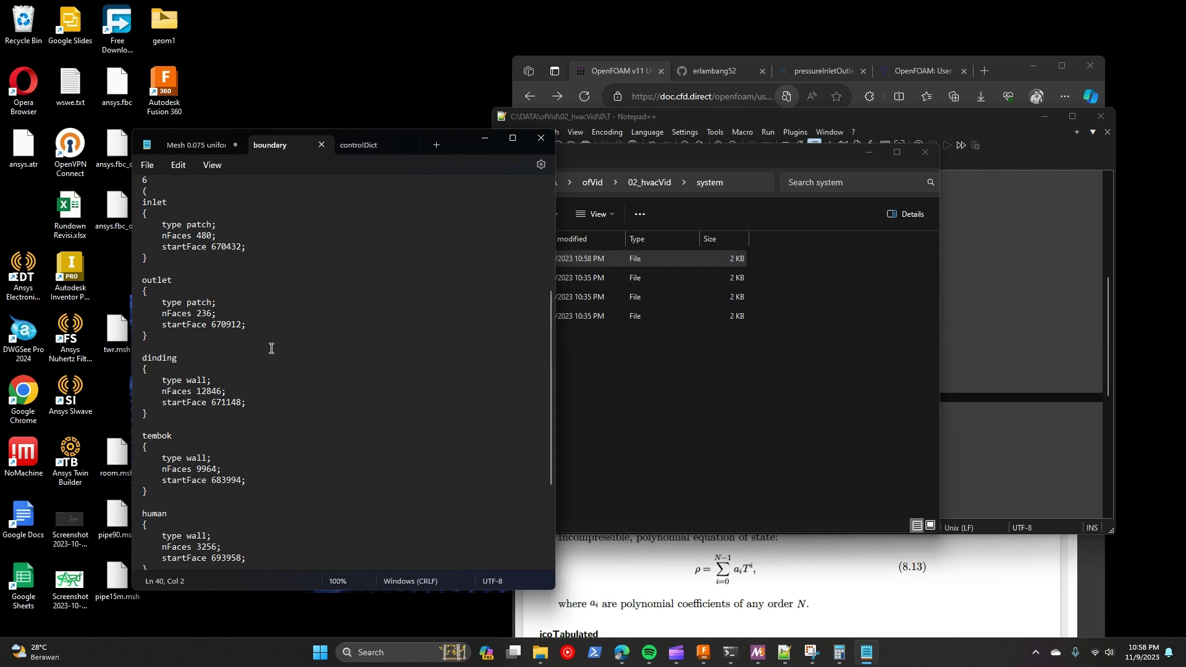
pyautogui.scroll(6, 271, 348)
# Step: Open fvOptions from the system folder in Notepad and examine its limitTAir temperature limit block
pyautogui.click(768, 418)
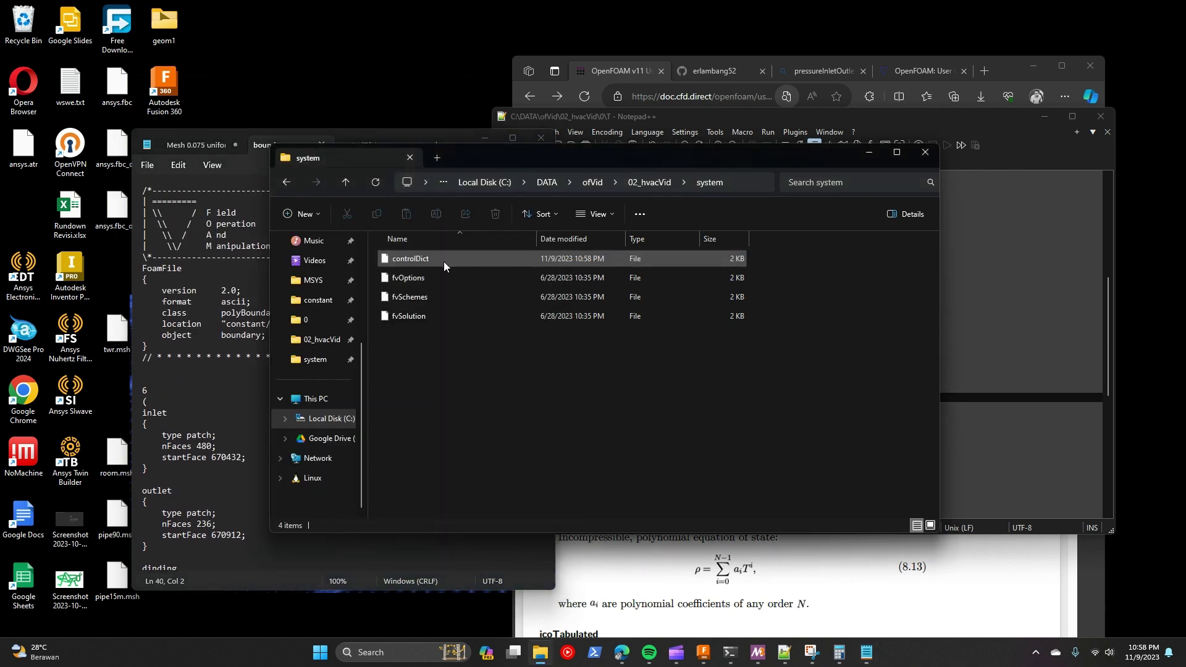
pyautogui.doubleClick(430, 278)
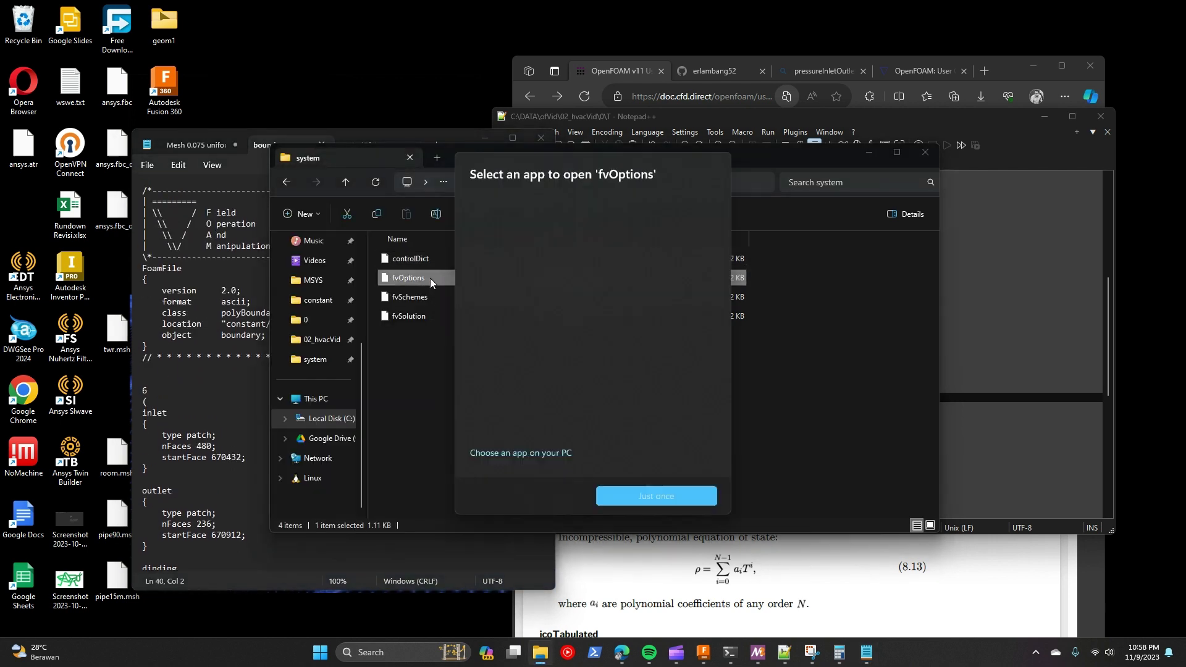
pyautogui.click(565, 280)
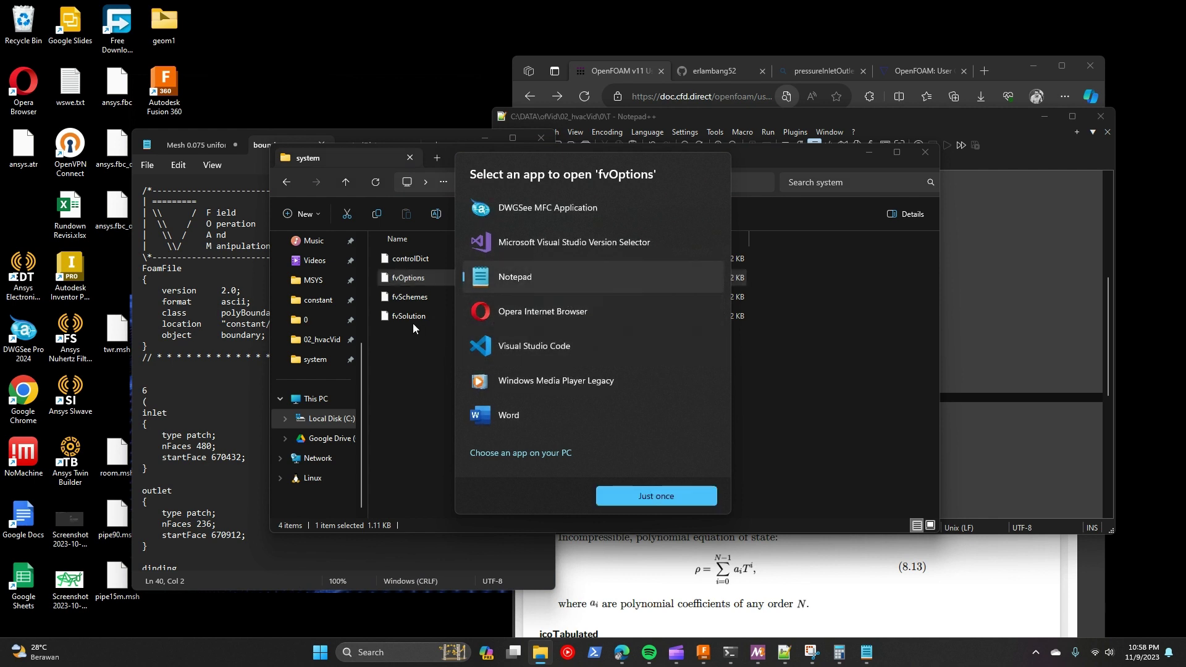
pyautogui.doubleClick(512, 281)
pyautogui.scroll(-2, 199, 307)
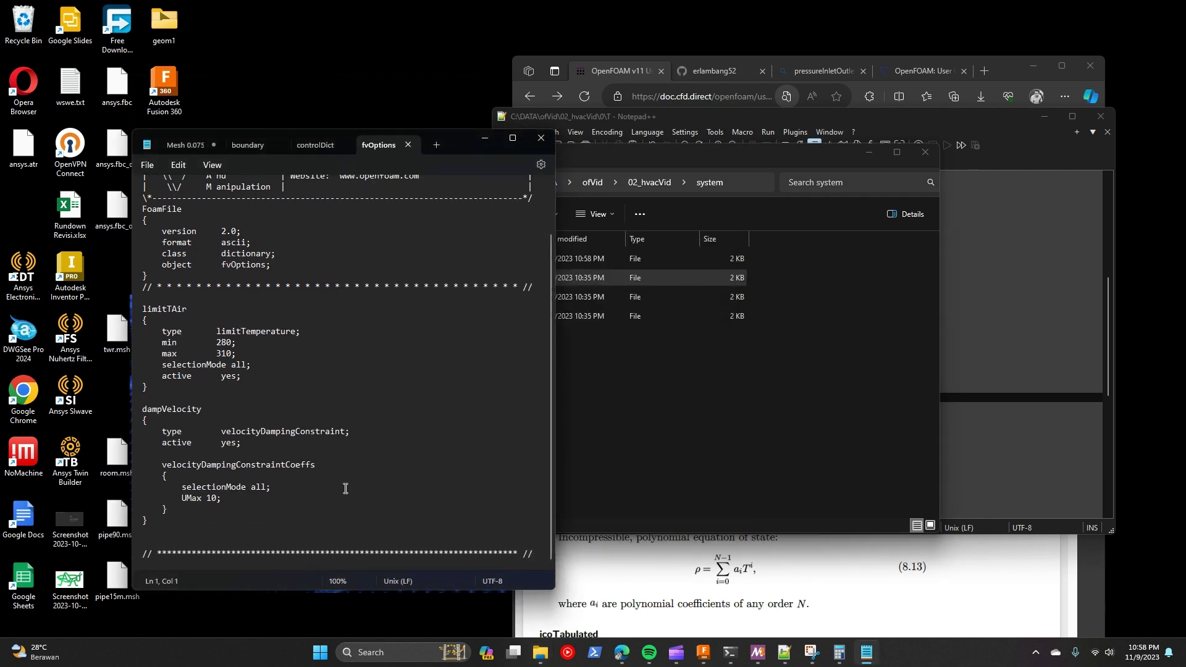
pyautogui.moveTo(143, 309); pyautogui.dragTo(148, 398)
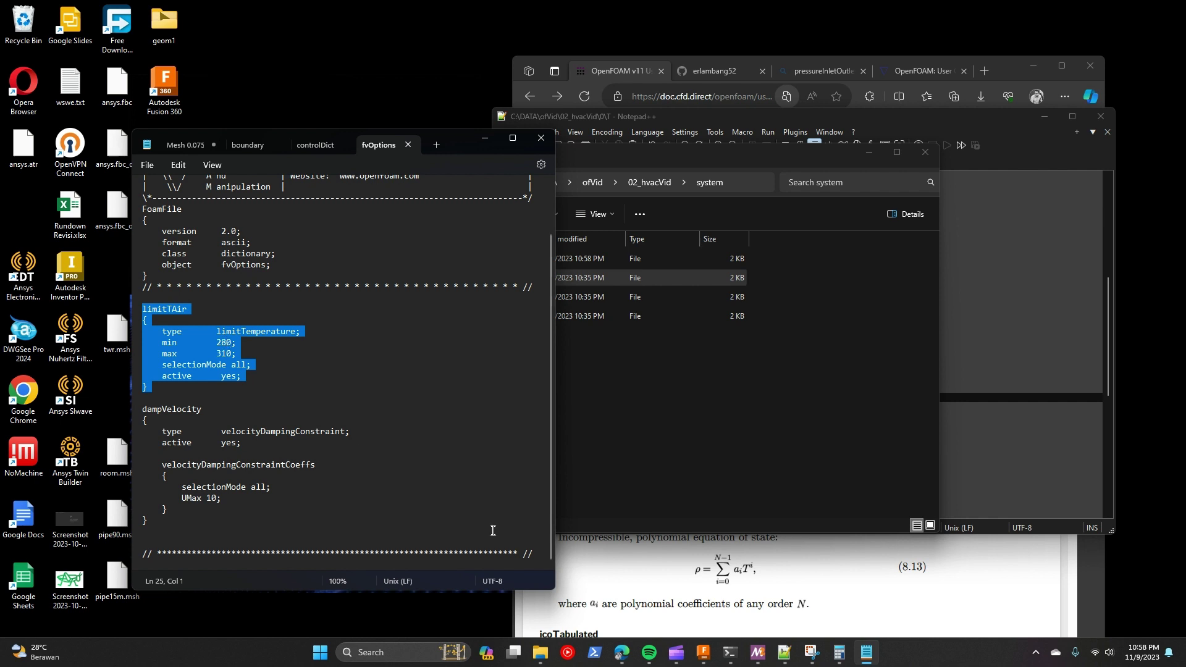
# Step: Switch to Notepad++ and examine the boundary temperature conditions in the T file, from dinding through human
pyautogui.click(785, 652)
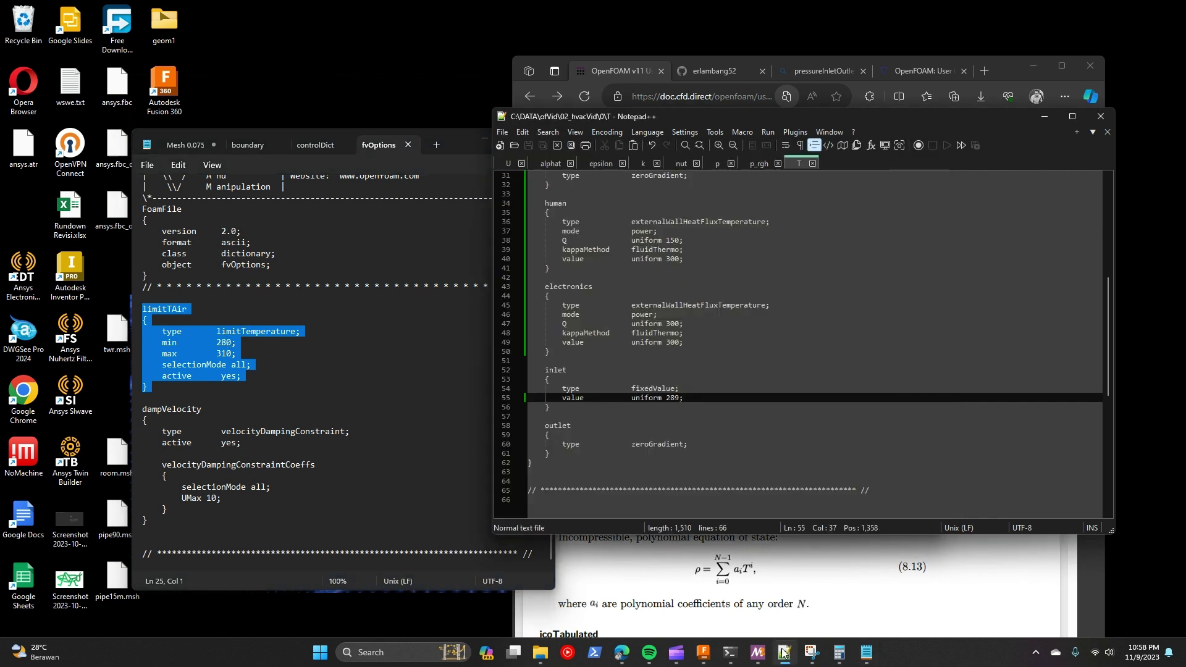
pyautogui.click(812, 425)
pyautogui.scroll(6, 714, 362)
pyautogui.scroll(-2, 715, 362)
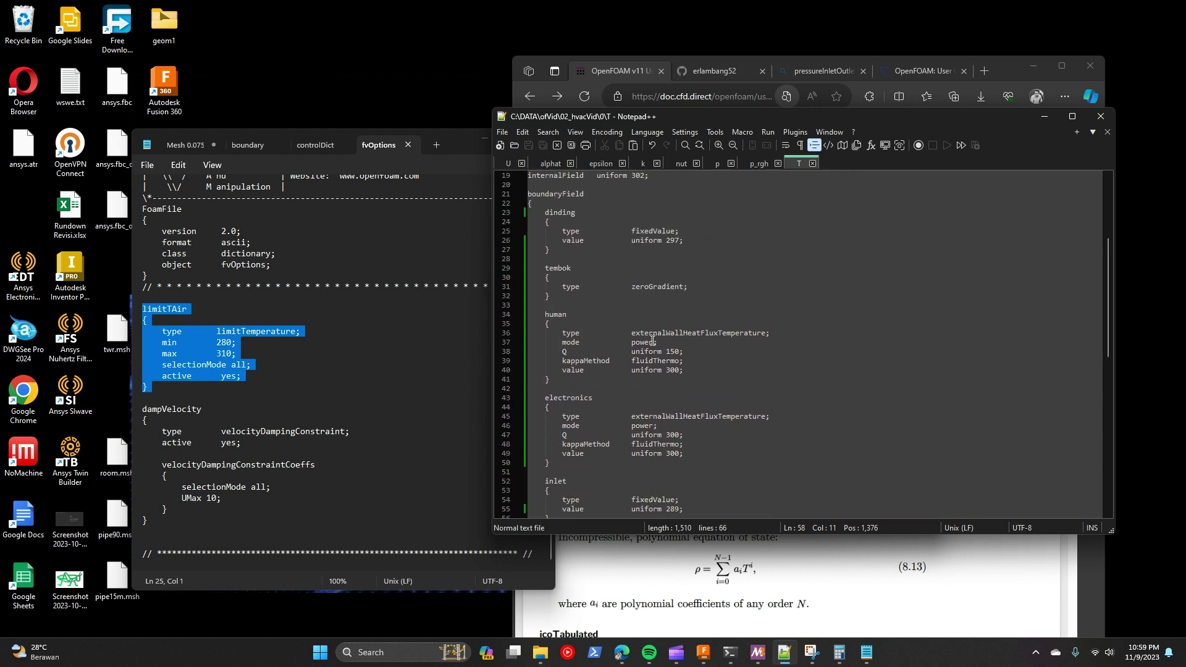
pyautogui.moveTo(636, 230); pyautogui.dragTo(704, 381)
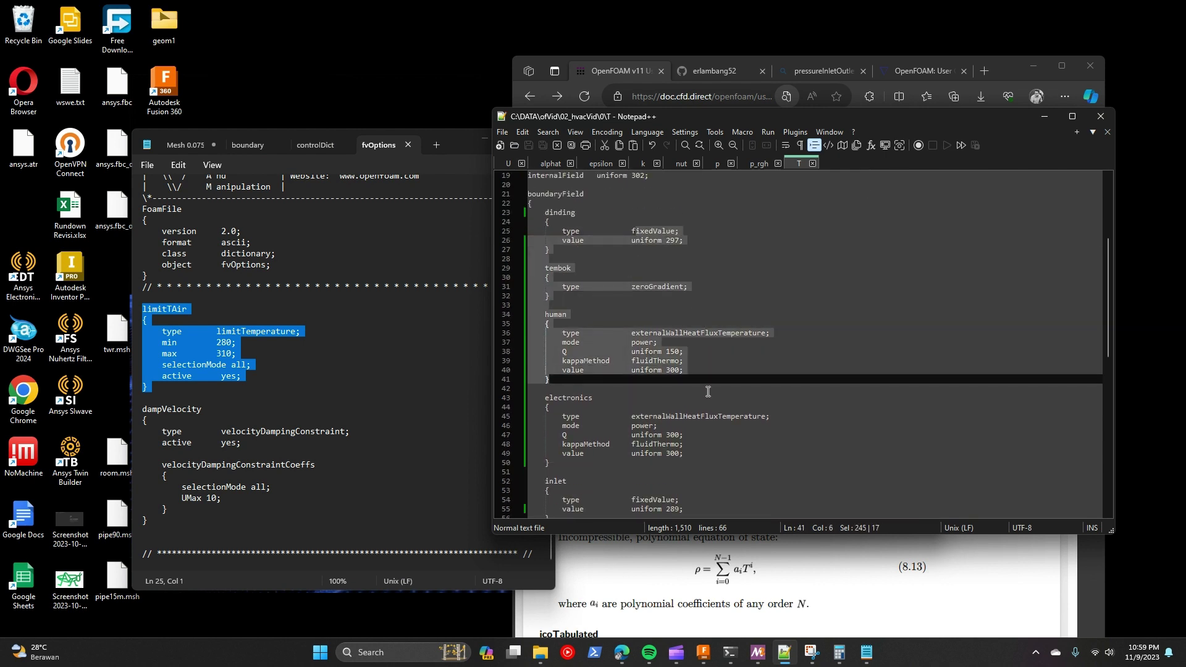
# Step: Compare the wall, human, electronics and inlet temperature conditions in the T file with the min and max limits of limitTAir in fvOptions
pyautogui.scroll(-2, 704, 395)
pyautogui.scroll(-3, 693, 395)
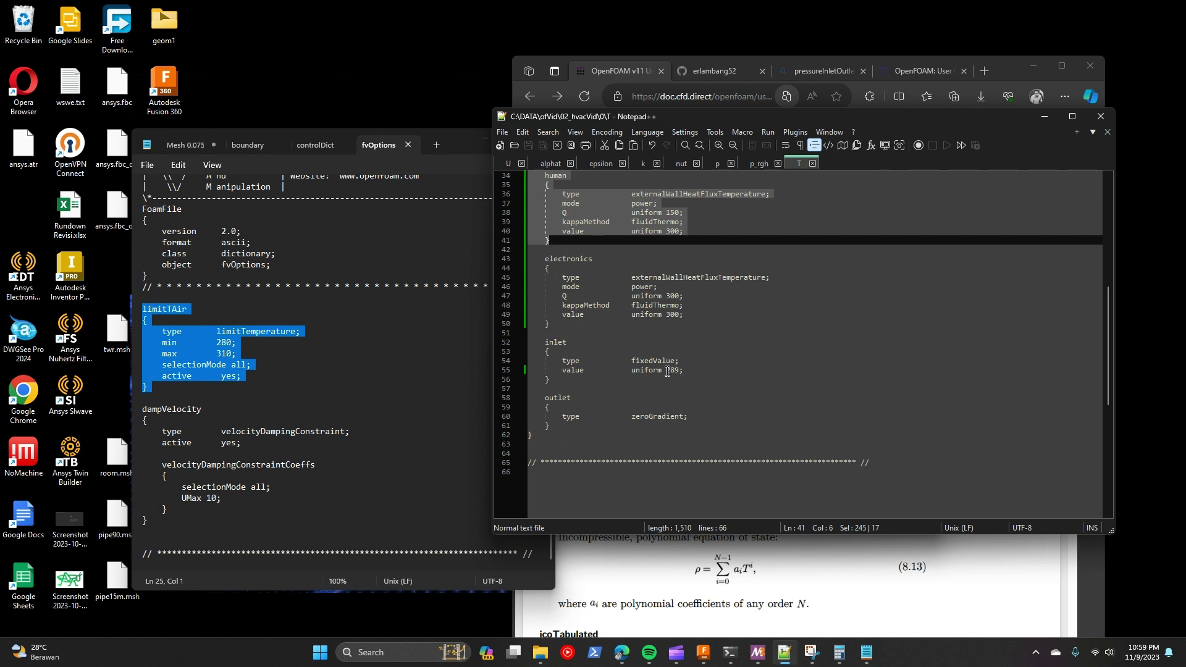
pyautogui.scroll(1, 667, 371)
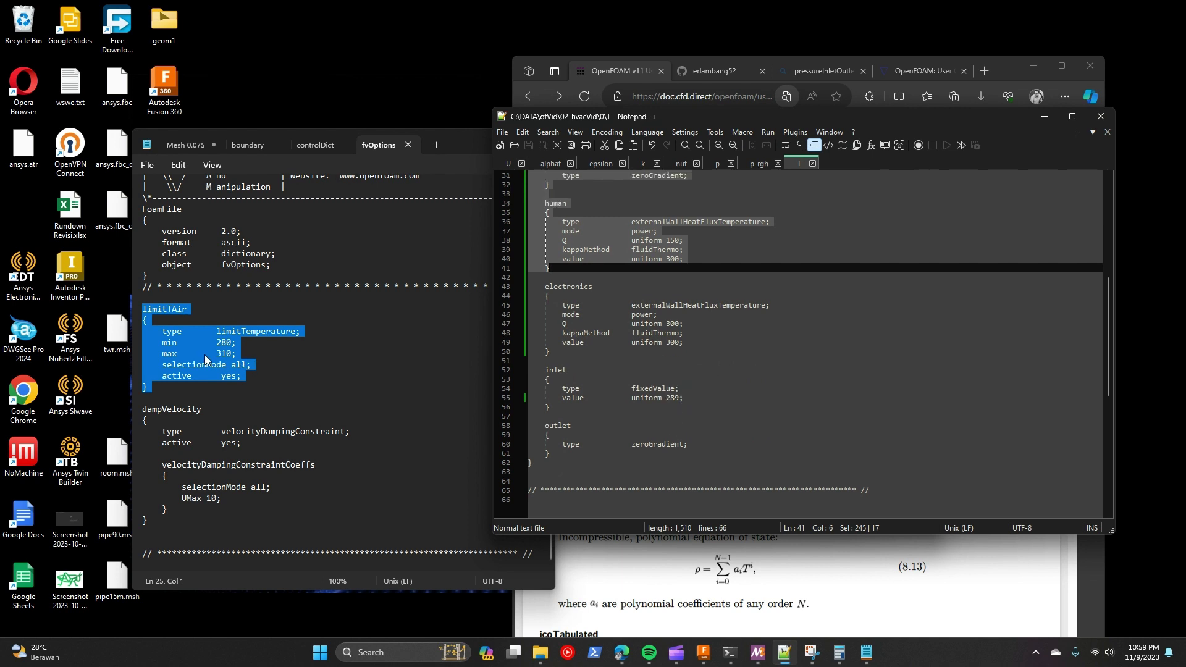
pyautogui.click(222, 343)
pyautogui.doubleClick(222, 343)
pyautogui.click(690, 378)
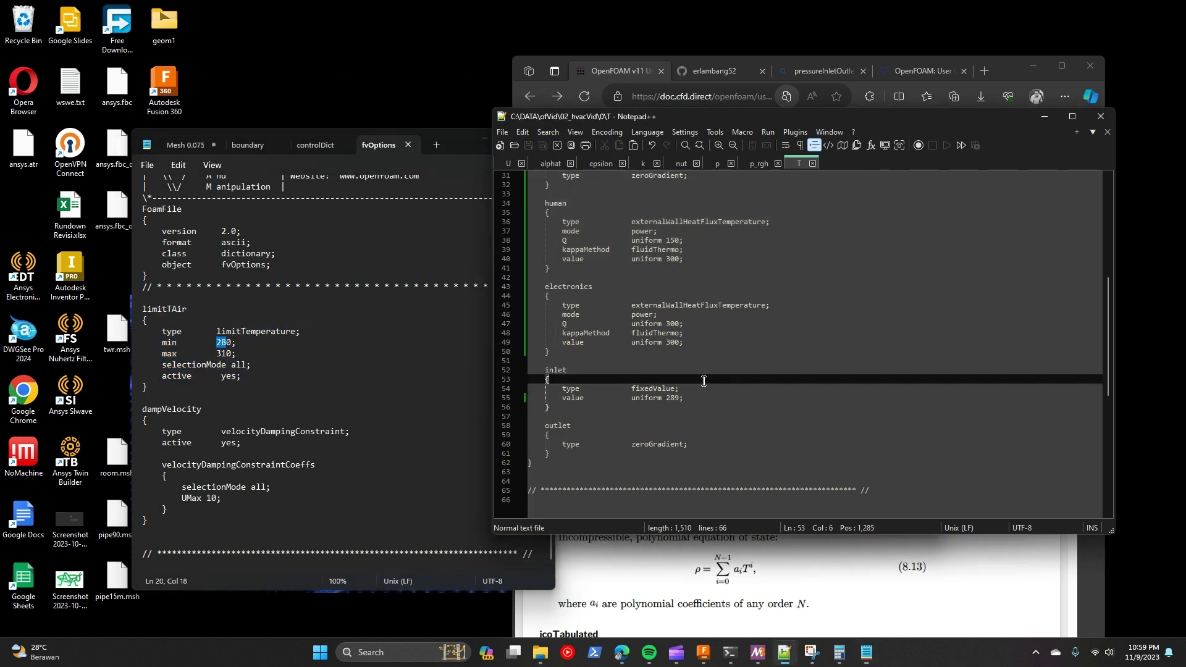
pyautogui.scroll(4, 692, 395)
pyautogui.scroll(-2, 684, 263)
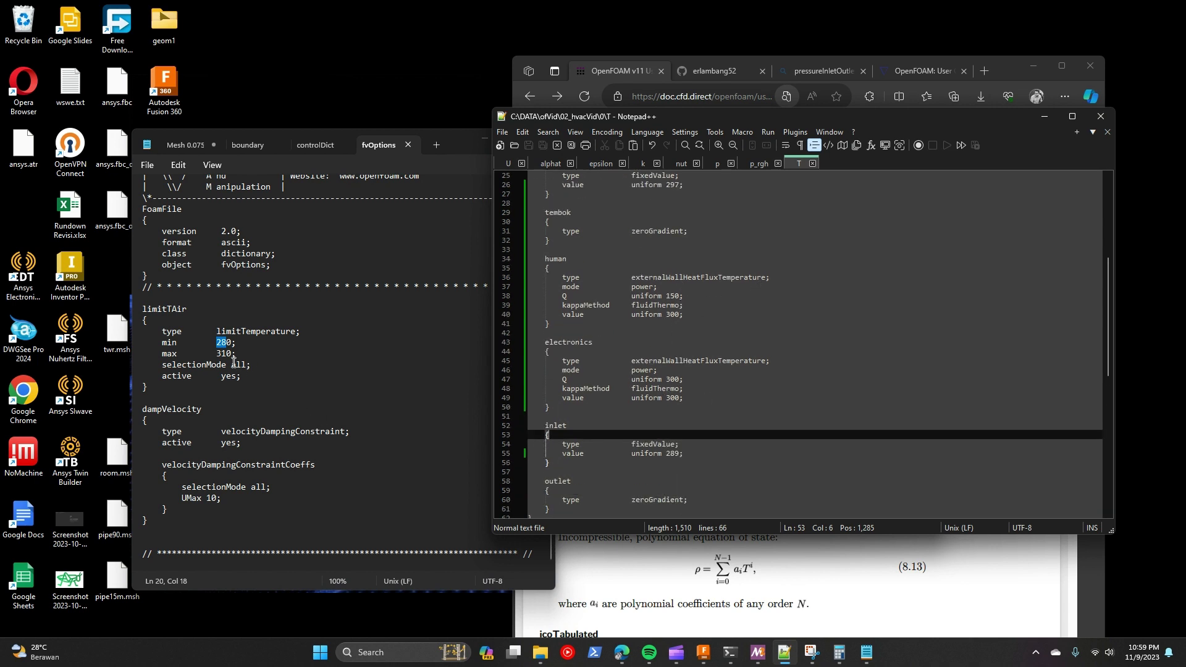
pyautogui.moveTo(236, 354); pyautogui.dragTo(224, 353)
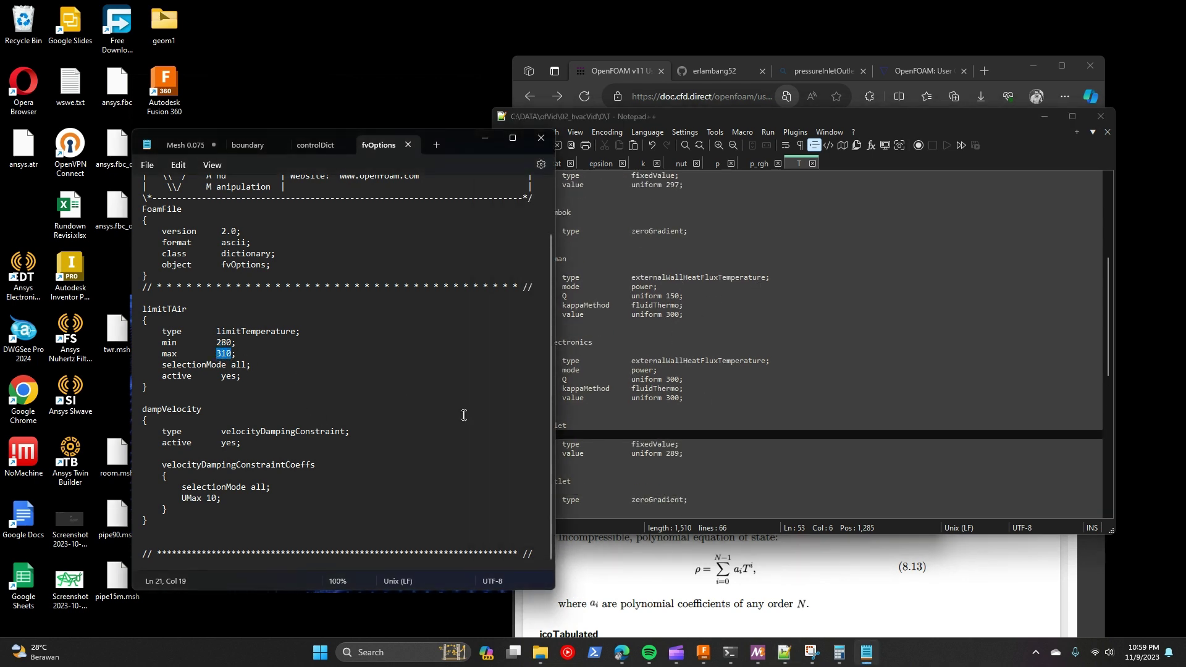
pyautogui.click(784, 652)
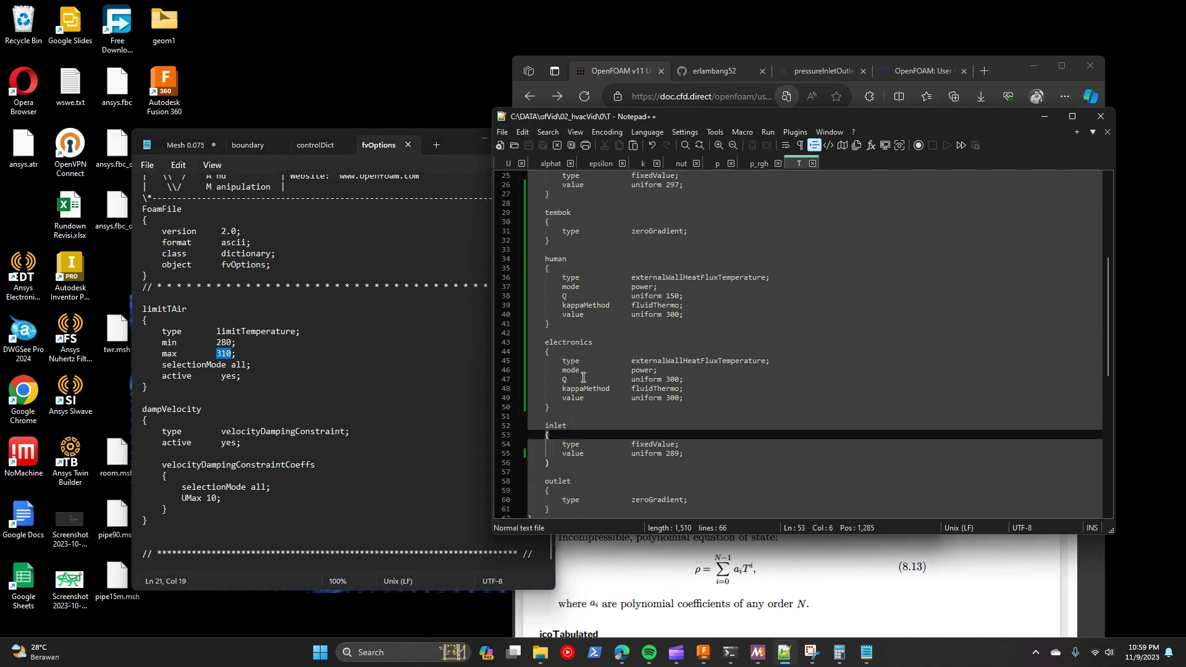
# Step: Set the maximum temperature of the limitTAir block in fvOptions to 373 and save the file
pyautogui.click(227, 351)
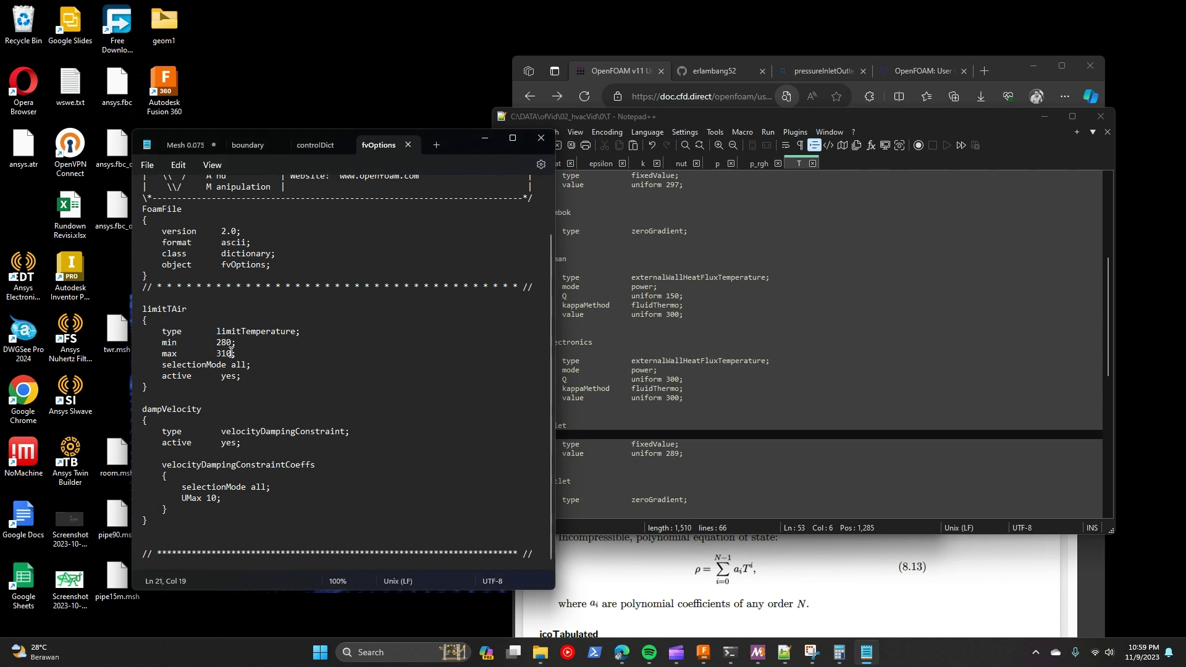
pyautogui.write('73')
pyautogui.click(304, 392)
pyautogui.hotkey('ctrl', 's')
# Step: Examine the dampVelocity velocity damping constraint in fvOptions and close Notepad
pyautogui.moveTo(143, 410); pyautogui.dragTo(241, 443)
pyautogui.click(308, 501)
pyautogui.moveTo(160, 414); pyautogui.dragTo(326, 486)
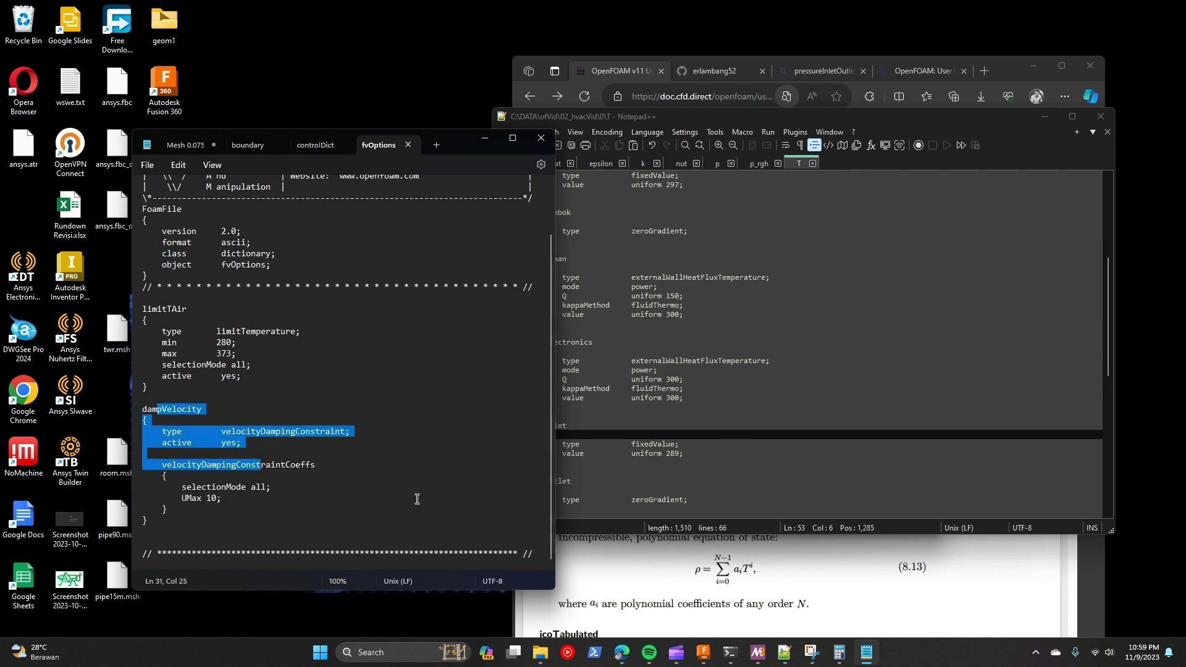
pyautogui.click(323, 489)
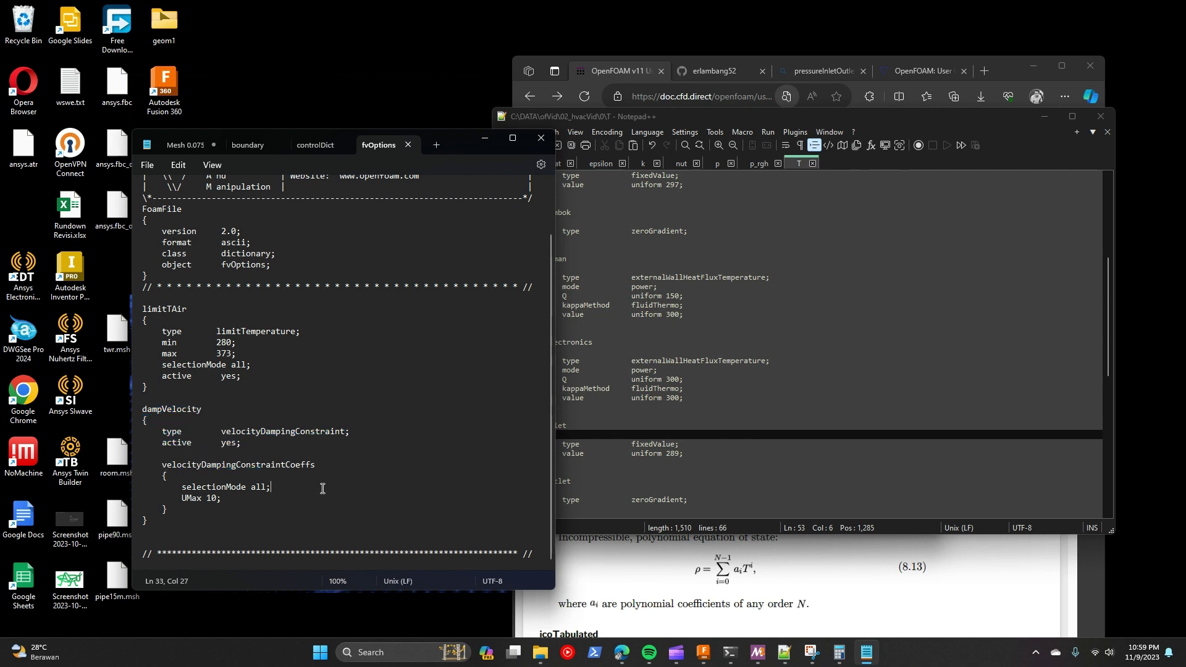
pyautogui.click(314, 415)
pyautogui.click(541, 137)
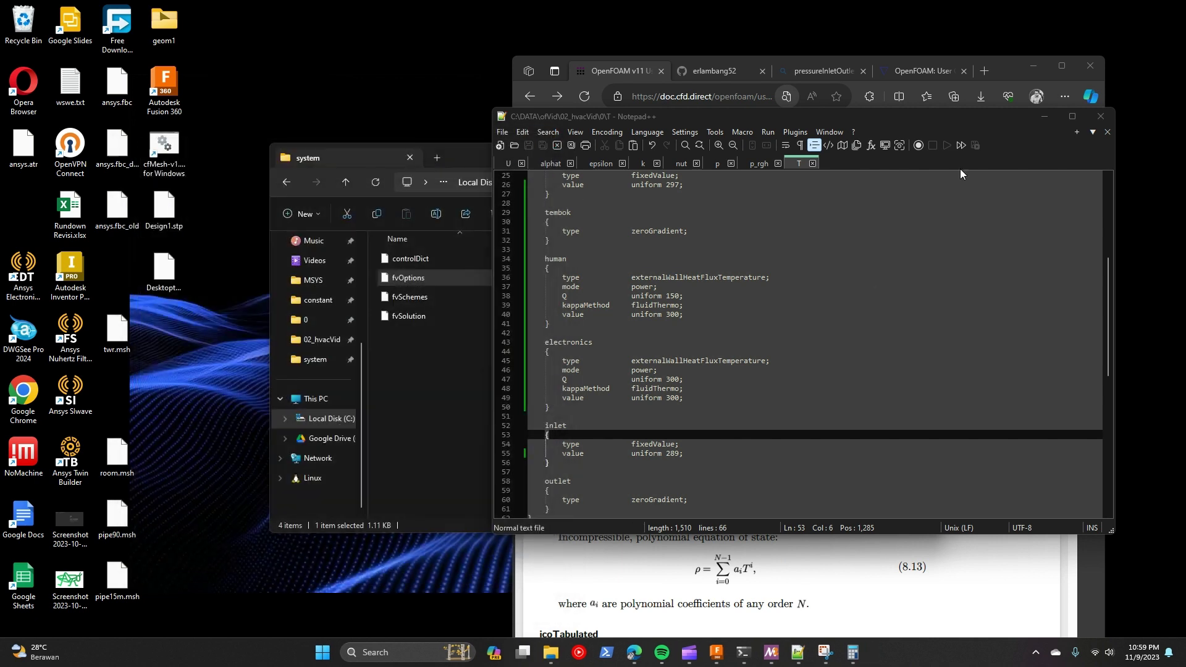
# Step: Close Notepad++ with the boundary condition files and go up from the system folder to the 02_hvacVid case folder
pyautogui.scroll(-3, 699, 293)
pyautogui.scroll(2, 727, 402)
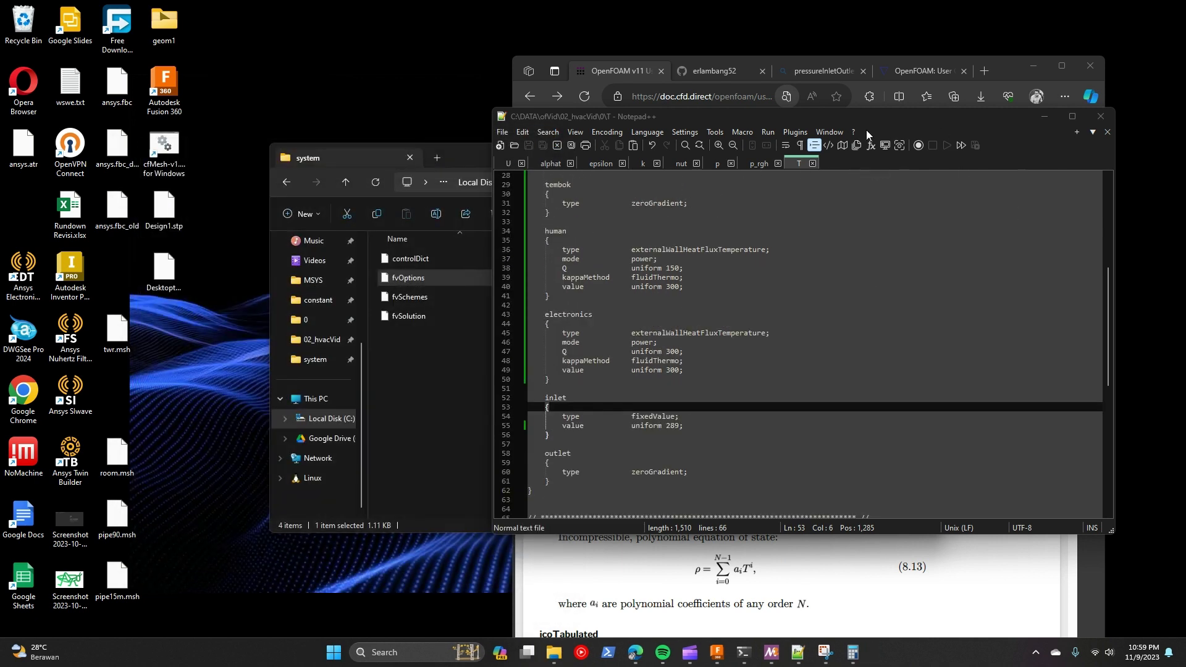
pyautogui.click(575, 152)
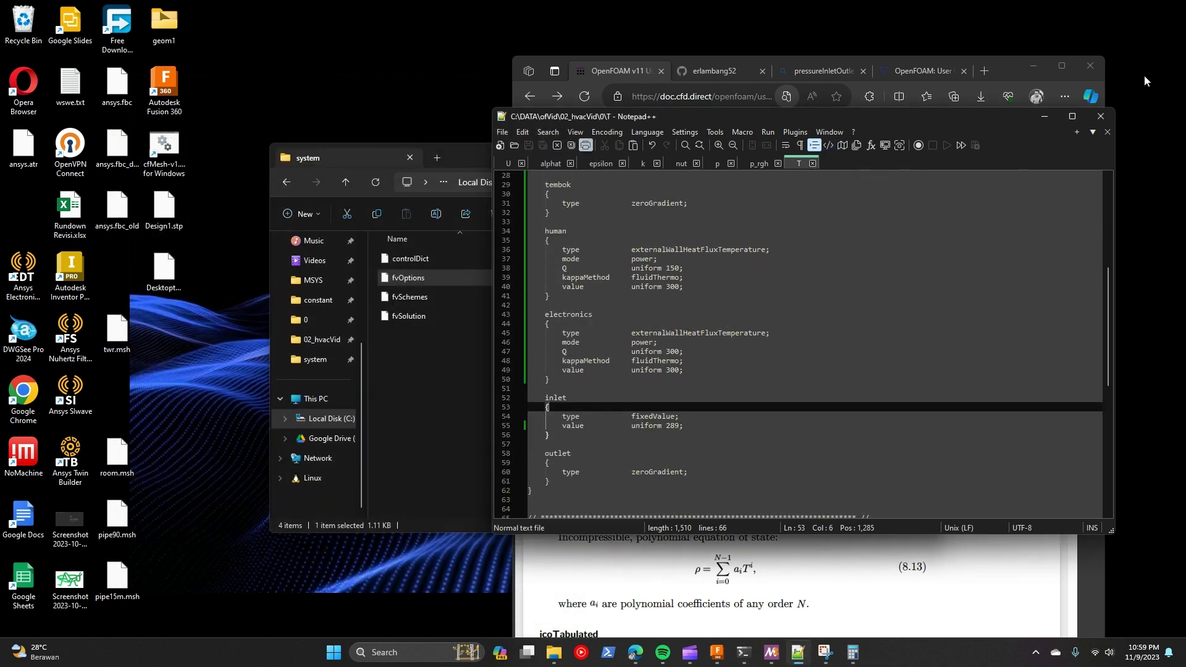
pyautogui.click(1102, 118)
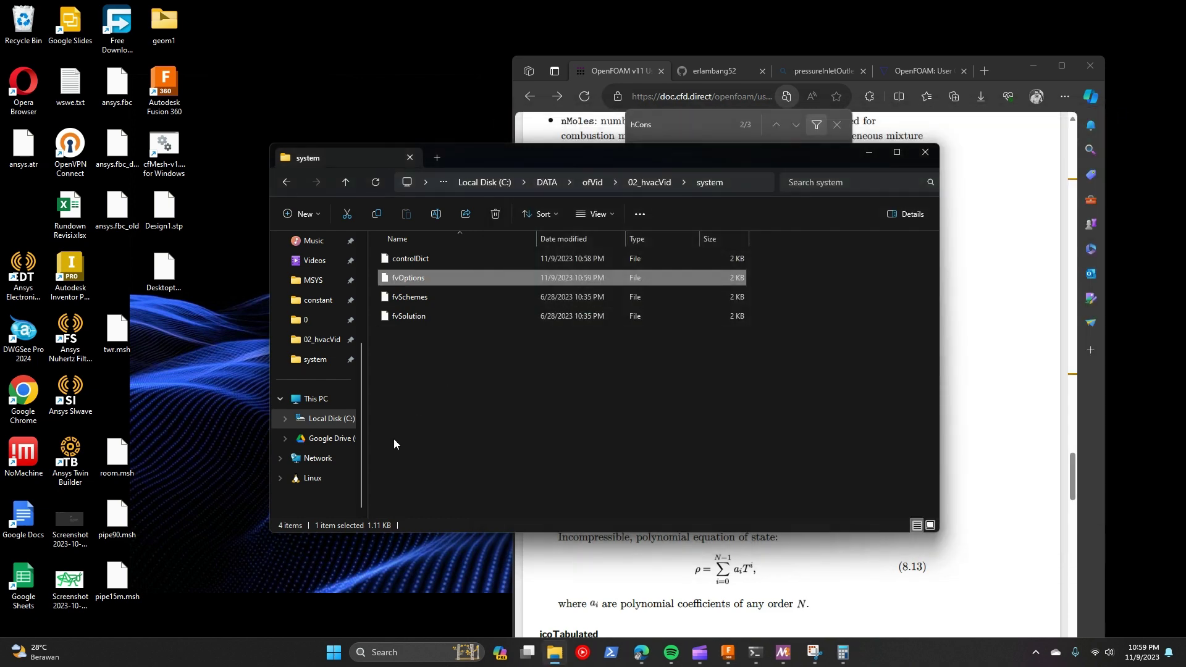
pyautogui.click(648, 182)
pyautogui.click(415, 483)
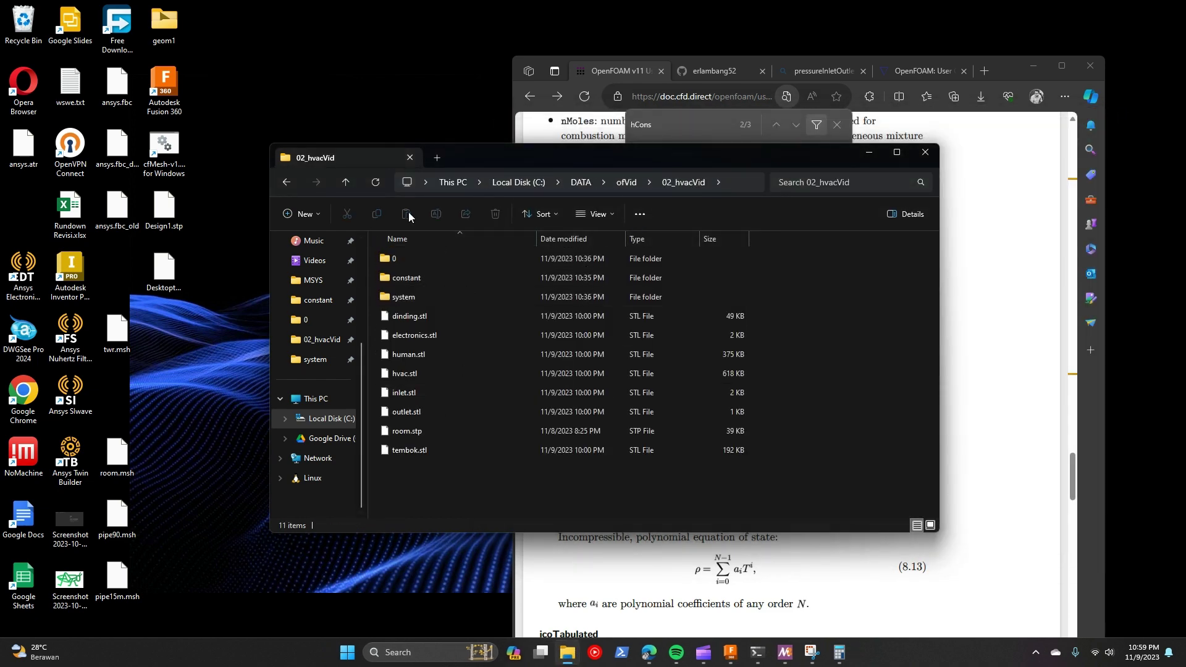
# Step: Switch to the Linux terminal, clear its output and list the contents of the 02_hvacVid case folder
pyautogui.click(762, 652)
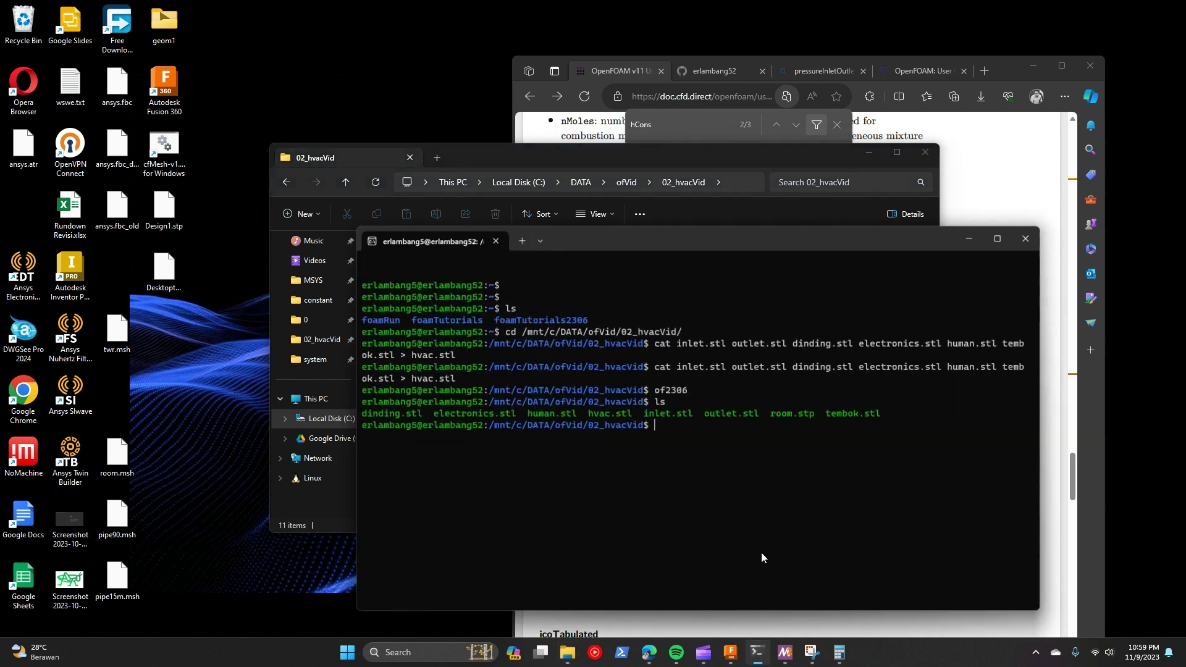
pyautogui.write('ls')
pyautogui.press('Return')
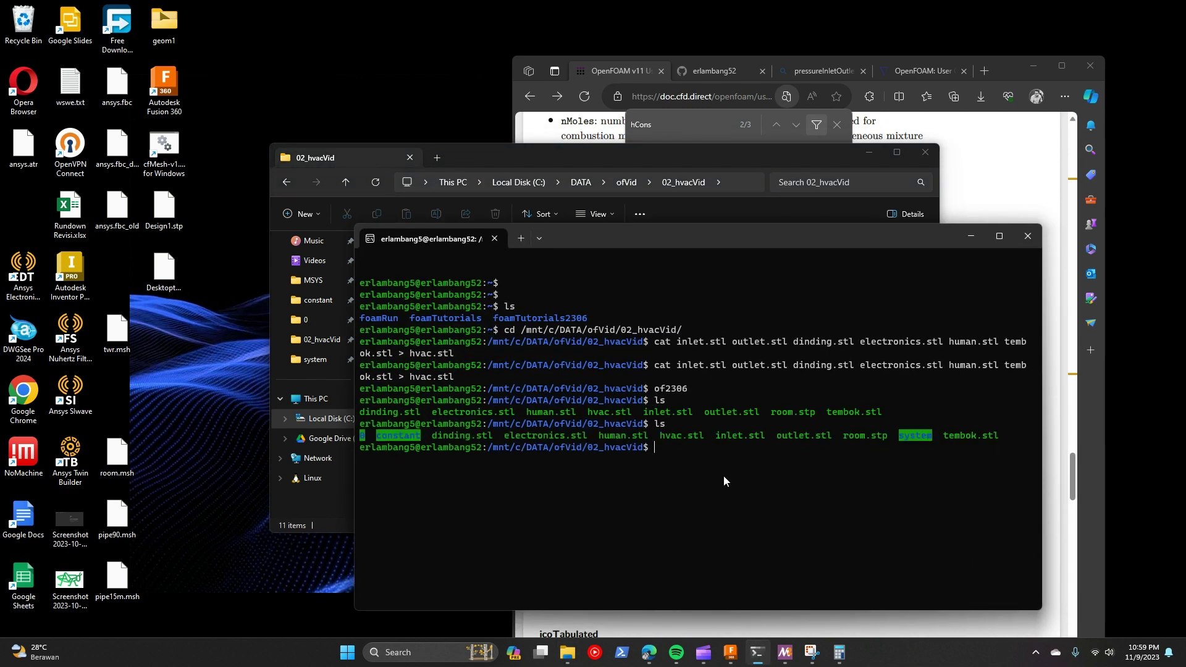
pyautogui.write('cd')
pyautogui.press('BackSpace')
pyautogui.press('BackSpace')
pyautogui.press('BackSpace')
pyautogui.write('clear')
pyautogui.press('Return')
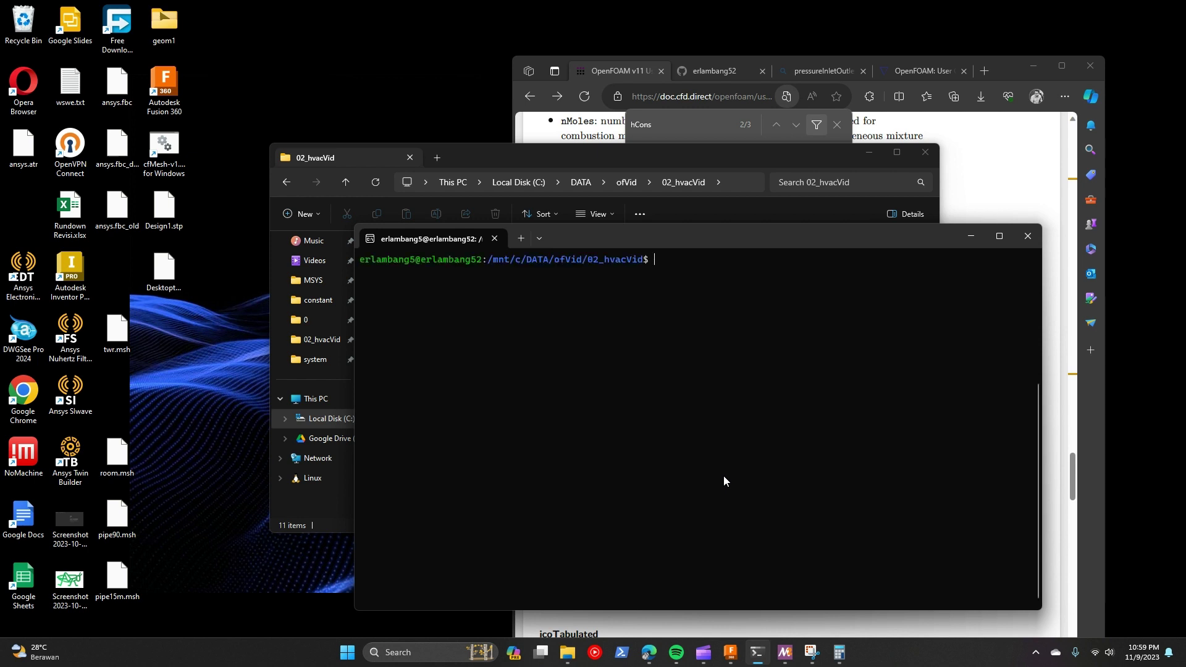
pyautogui.write('ls')
pyautogui.press('Return')
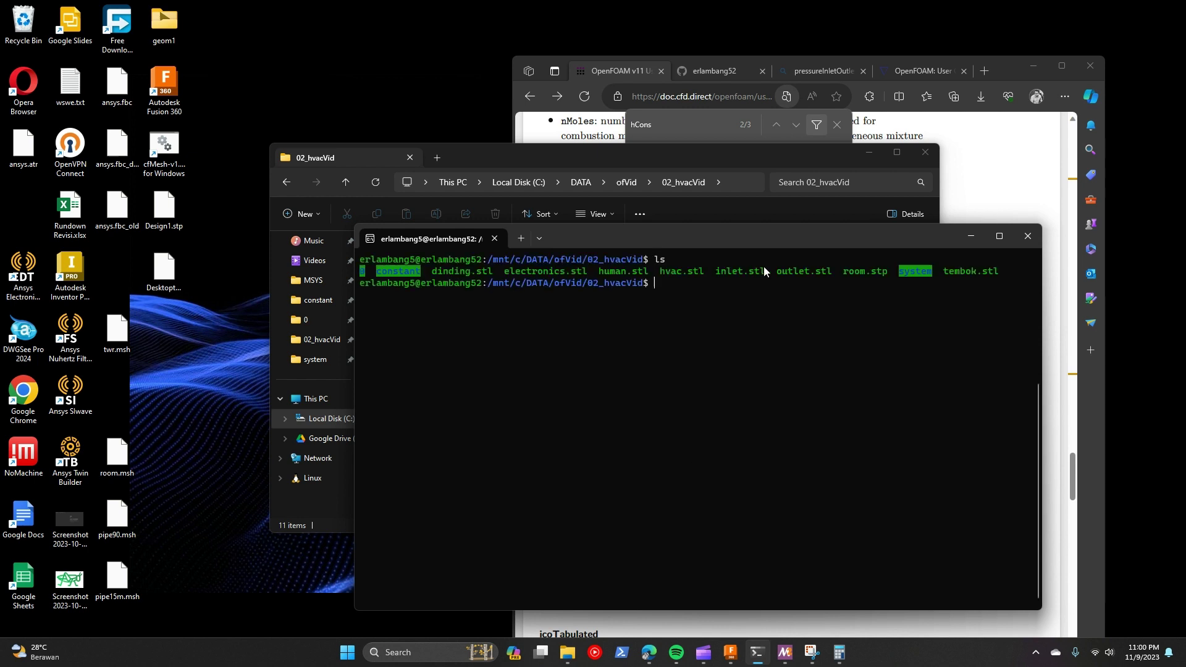
# Step: Run the buoyantSimpleFoam solver on the 02_hvacVid case
pyautogui.write('bous')
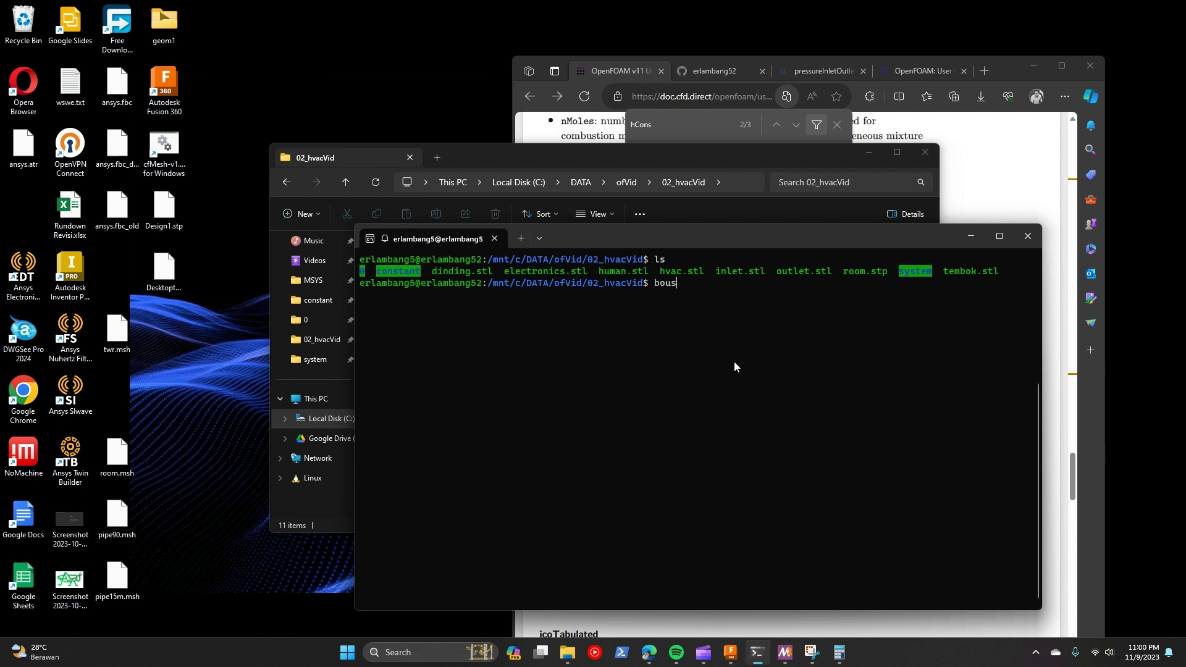
pyautogui.press('BackSpace')
pyautogui.press('BackSpace')
pyautogui.press('BackSpace')
pyautogui.write('uoyan')
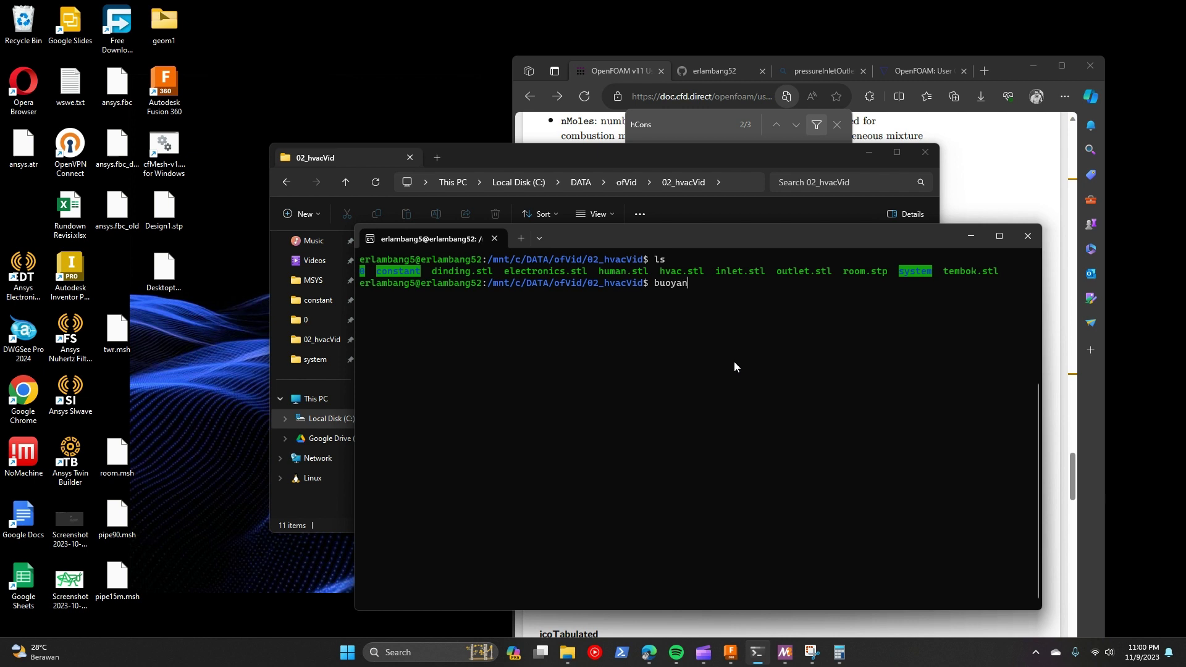
pyautogui.write('tSimpleFoam')
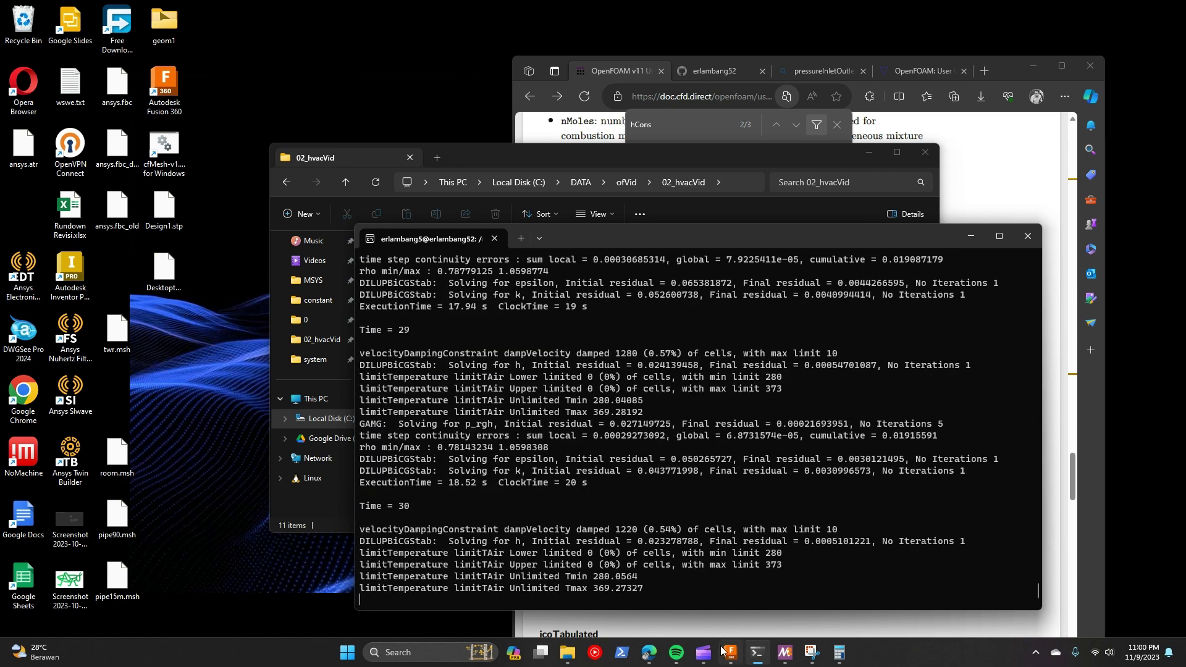
pyautogui.moveTo(703, 652)
pyautogui.click(769, 603)
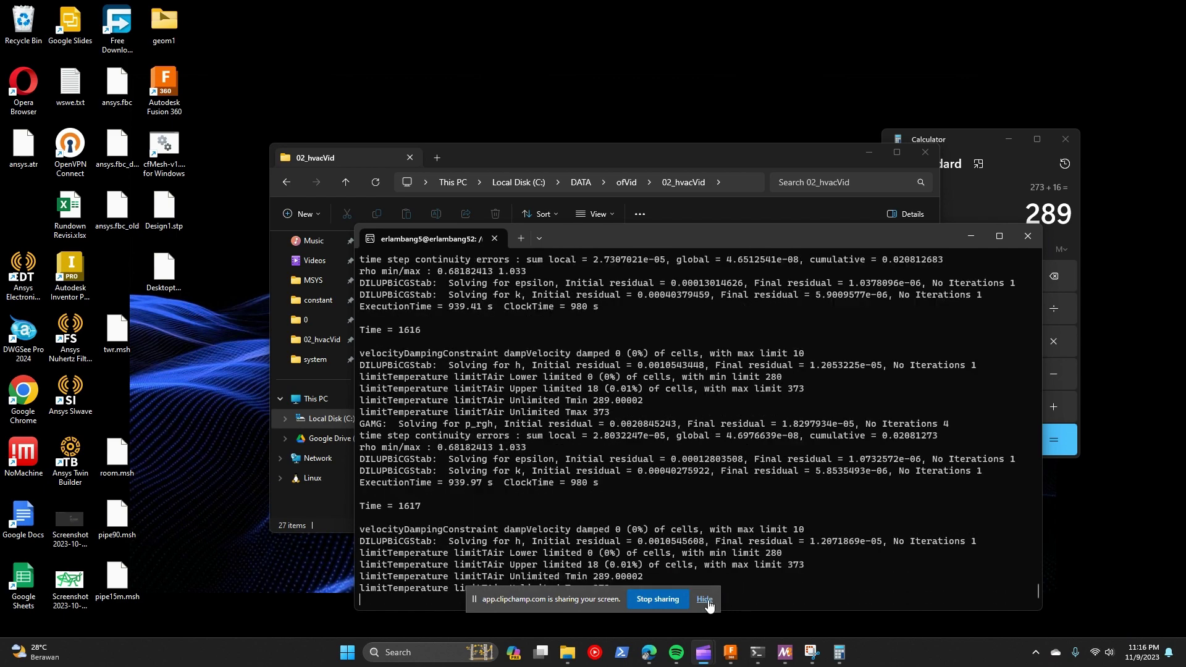
# Step: Move the terminal window clear of the others and stop the running buoyantSimpleFoam solver
pyautogui.click(727, 561)
pyautogui.moveTo(666, 239); pyautogui.dragTo(606, 173)
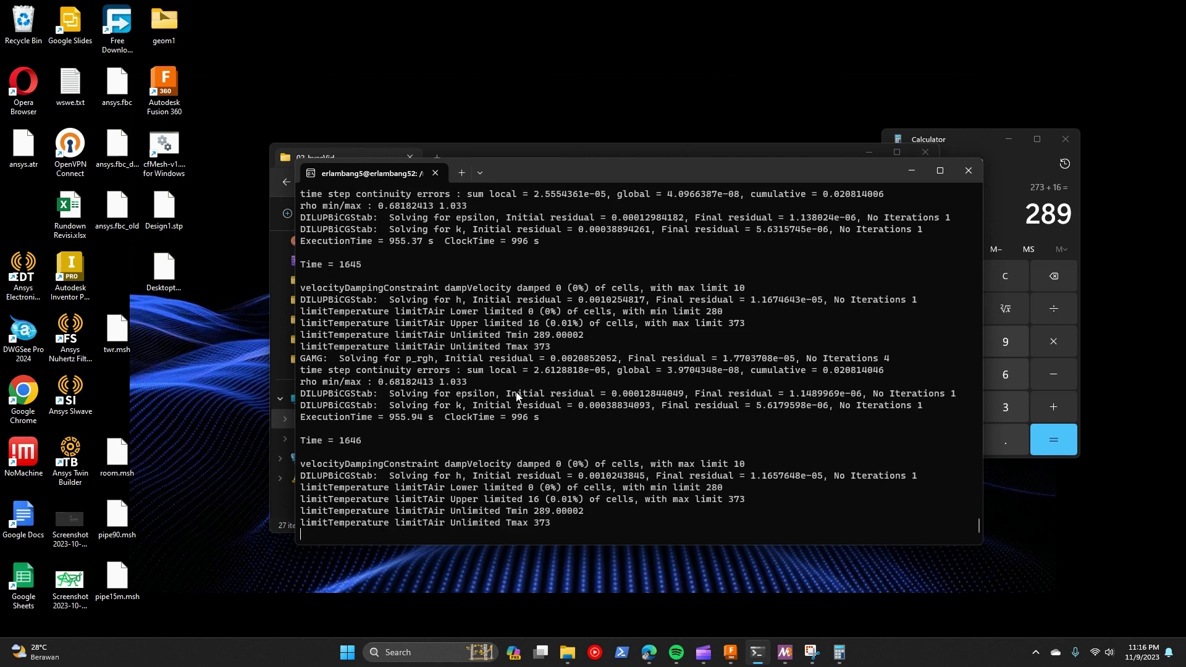
pyautogui.hotkey('ctrl', 'c')
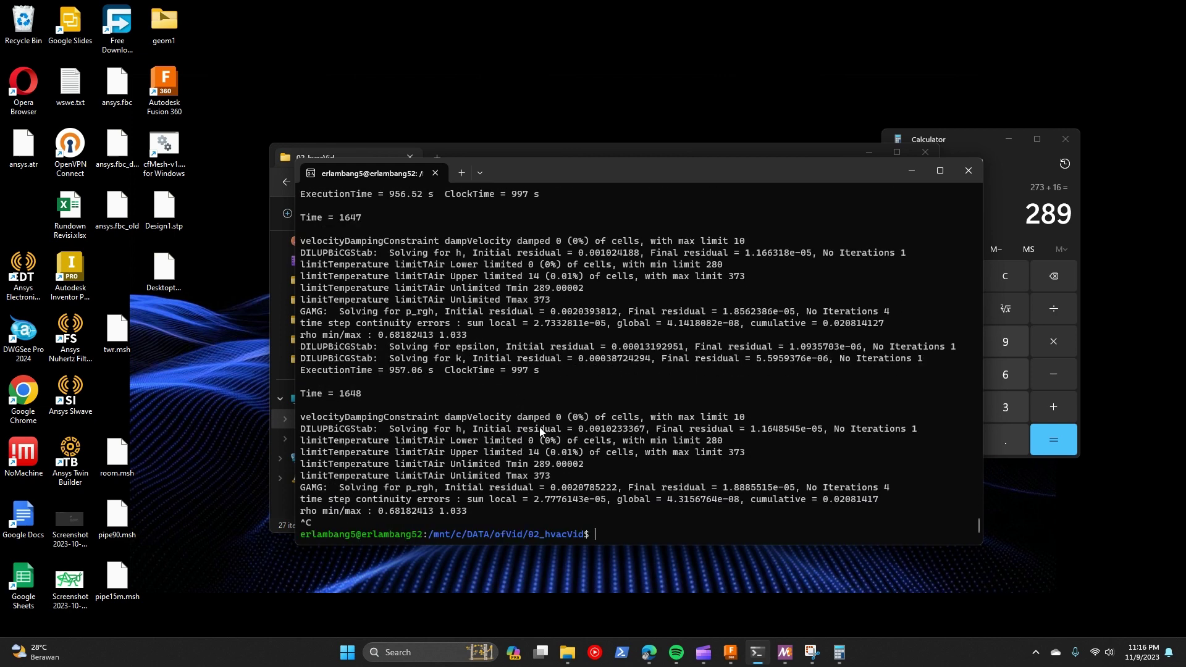
# Step: Examine the residuals, continuity errors and temperature limit lines of the last iterations in the solver log
pyautogui.scroll(2, 516, 411)
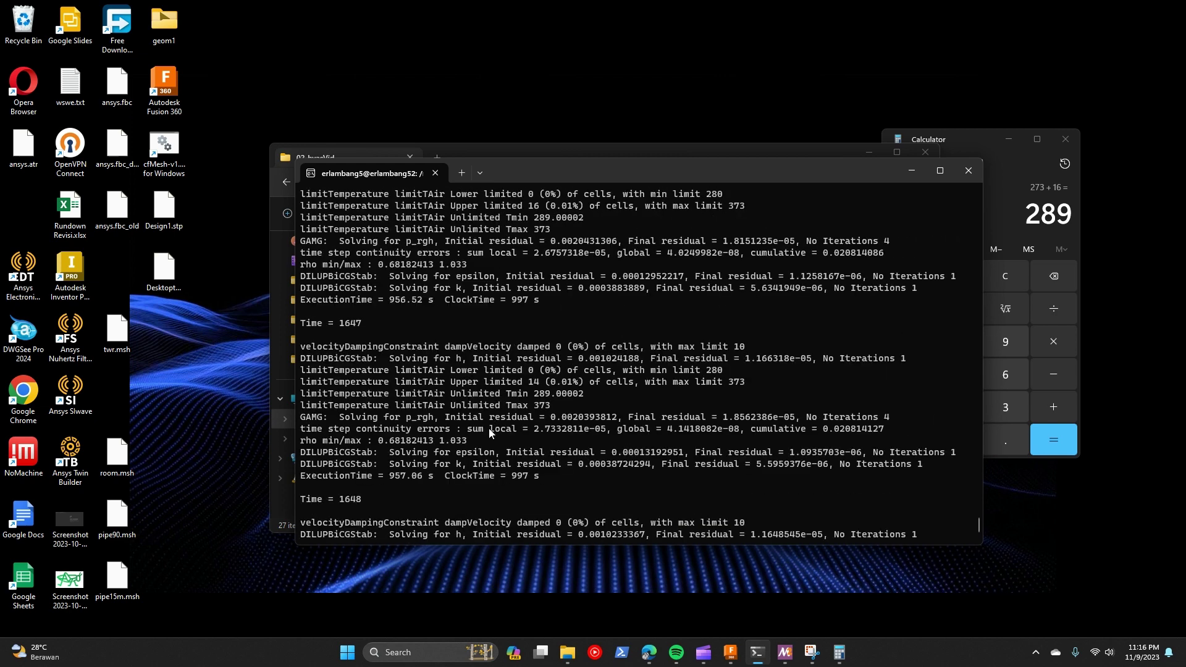
pyautogui.scroll(-2, 530, 453)
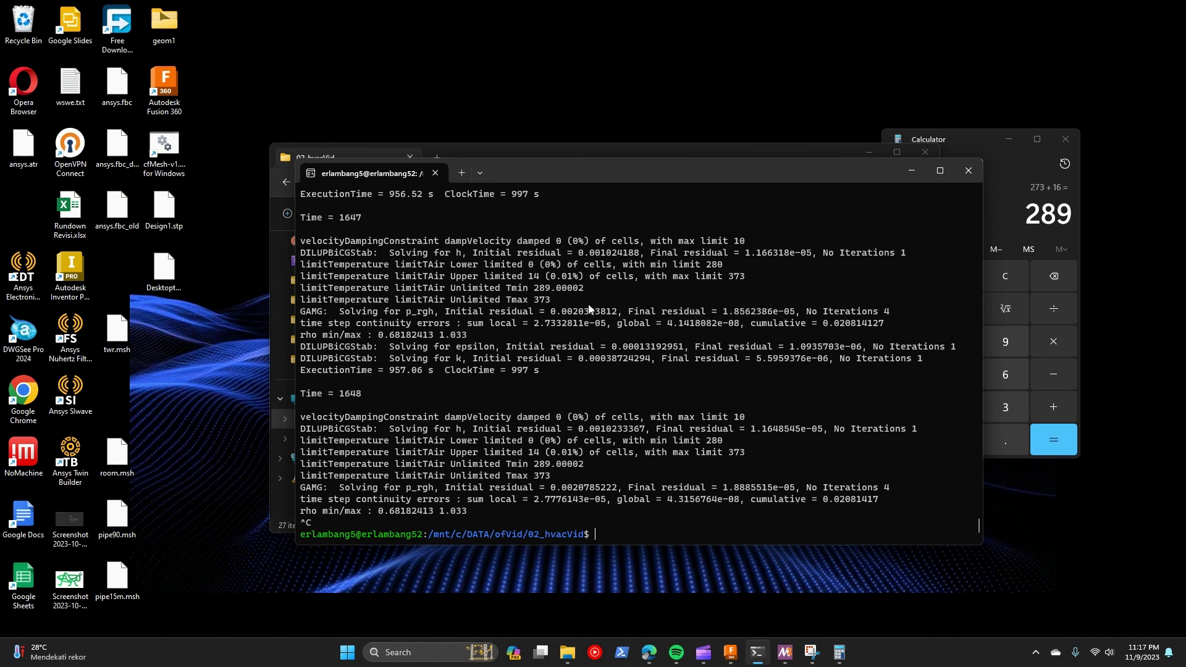
pyautogui.moveTo(558, 314); pyautogui.dragTo(817, 350)
pyautogui.click(847, 357)
pyautogui.moveTo(617, 417); pyautogui.dragTo(643, 455)
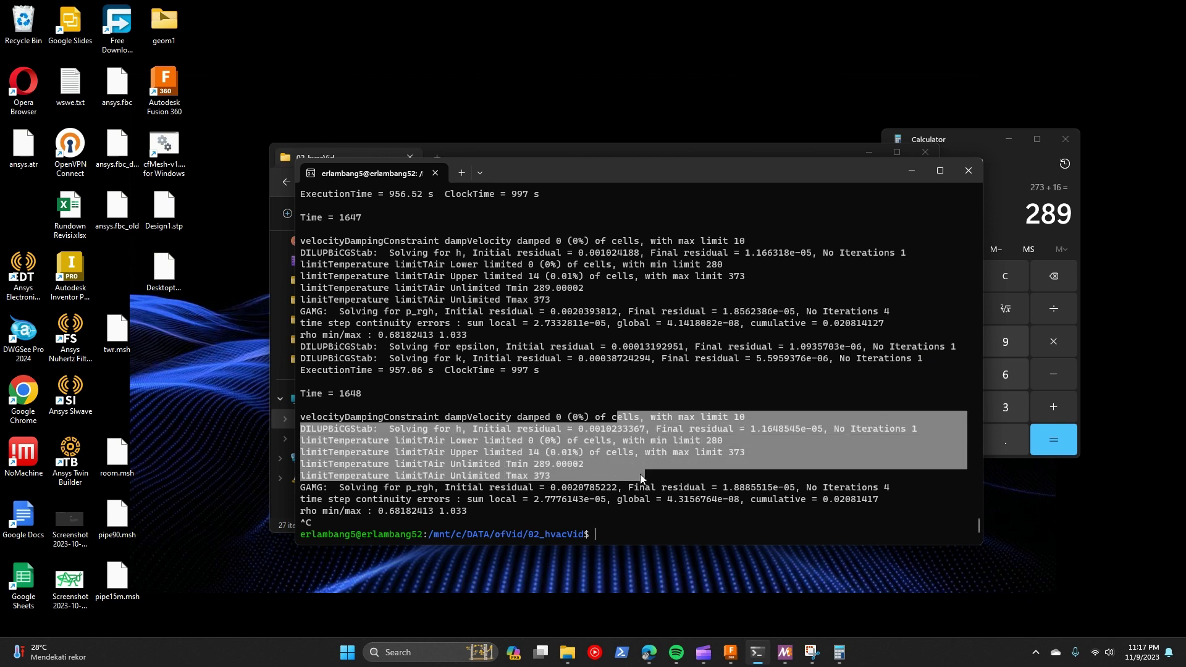
pyautogui.moveTo(640, 473); pyautogui.dragTo(680, 494)
pyautogui.click(646, 510)
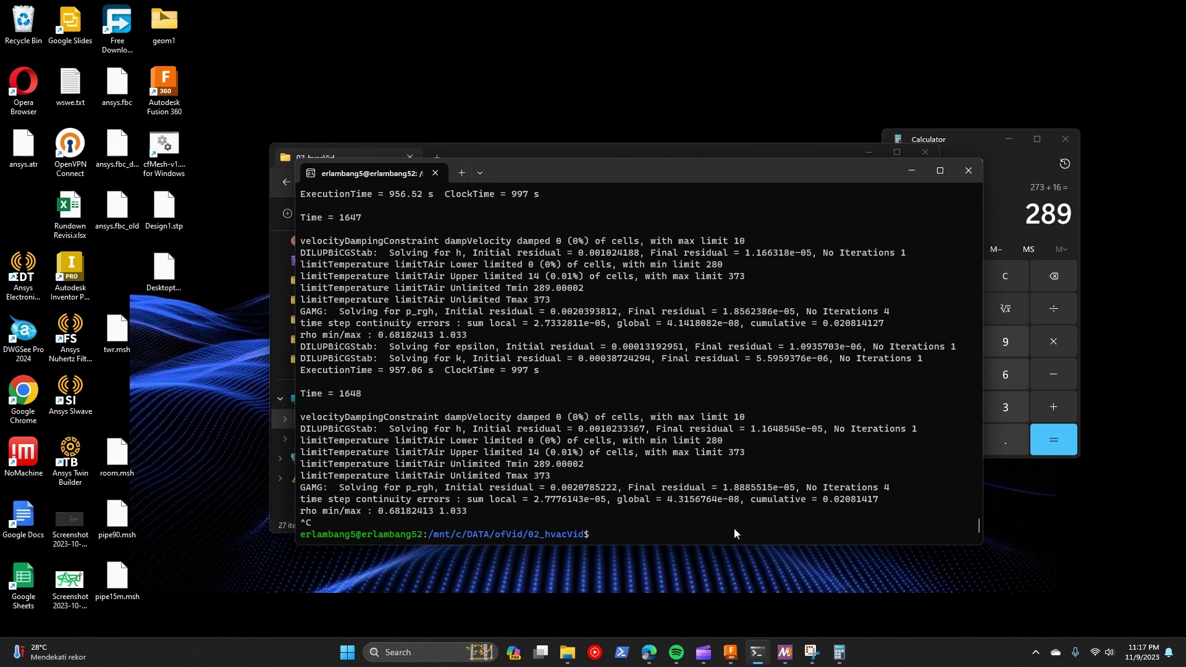
# Step: Compute the inlet flow rate with postProcess -func 'flowRatePatch(name=inlet)' -latestTime
pyautogui.write("postProcess -func 'flow")
pyautogui.write('RatePatch(name=')
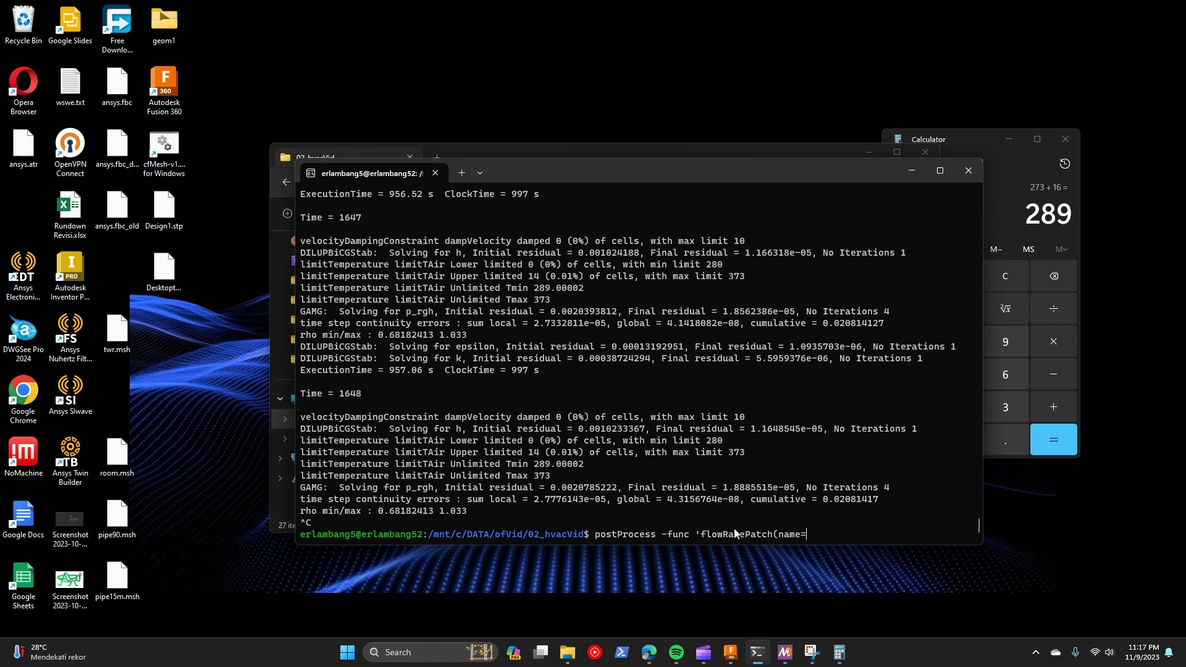
pyautogui.write("inlet)' -latestTime")
pyautogui.press('Return')
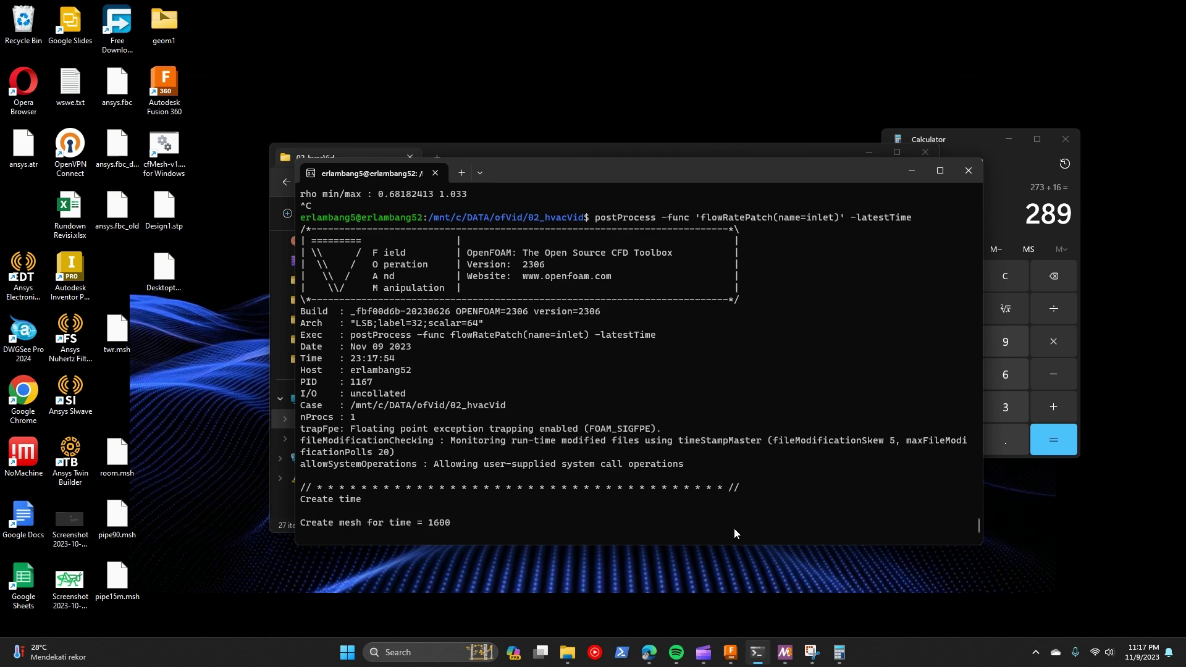
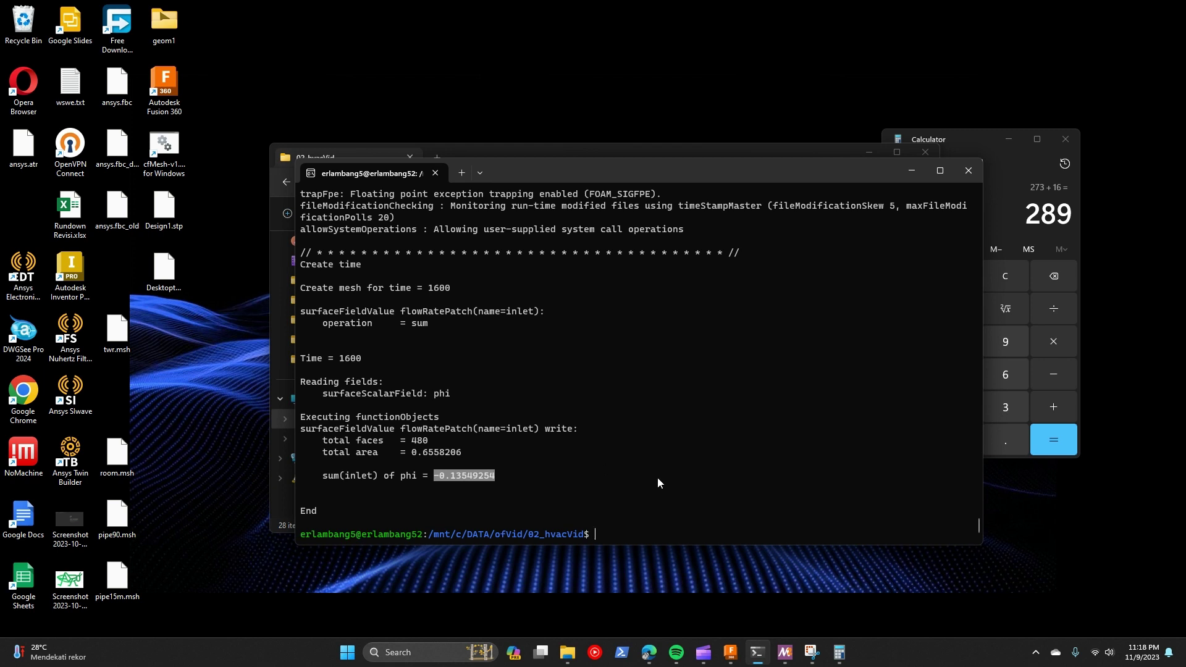
pyautogui.hotkey('ctrl', 'c')
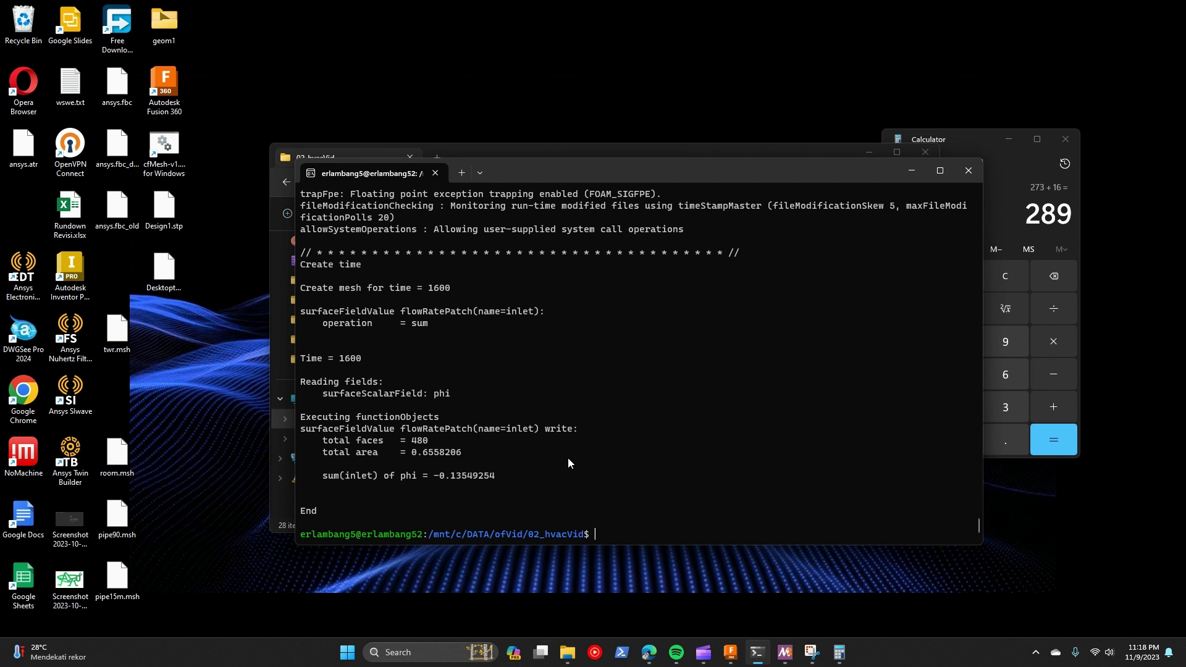
# Step: Rerun the flowRatePatch post-processing with name=outlet at the latest time and compare the outlet flux with the inlet flux
pyautogui.press('Up')
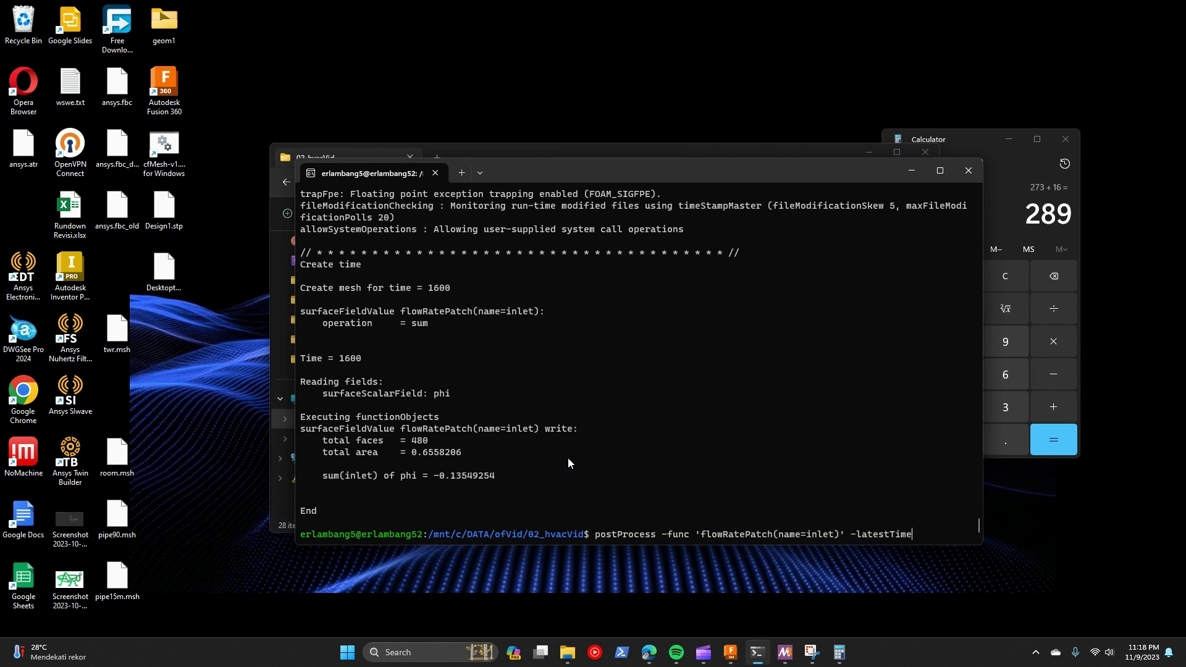
pyautogui.press('BackSpace')
pyautogui.press('BackSpace')
pyautogui.press('BackSpace')
pyautogui.press('BackSpace')
pyautogui.press('BackSpace')
pyautogui.write('outlet')
pyautogui.press('Return')
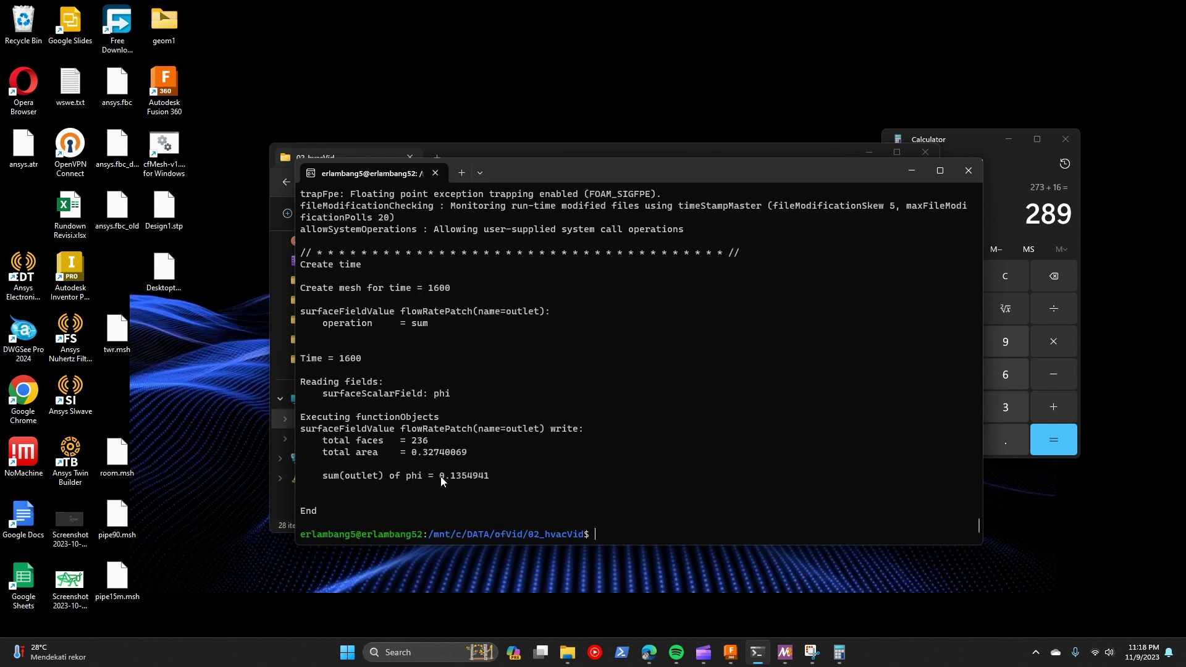
pyautogui.scroll(10, 494, 464)
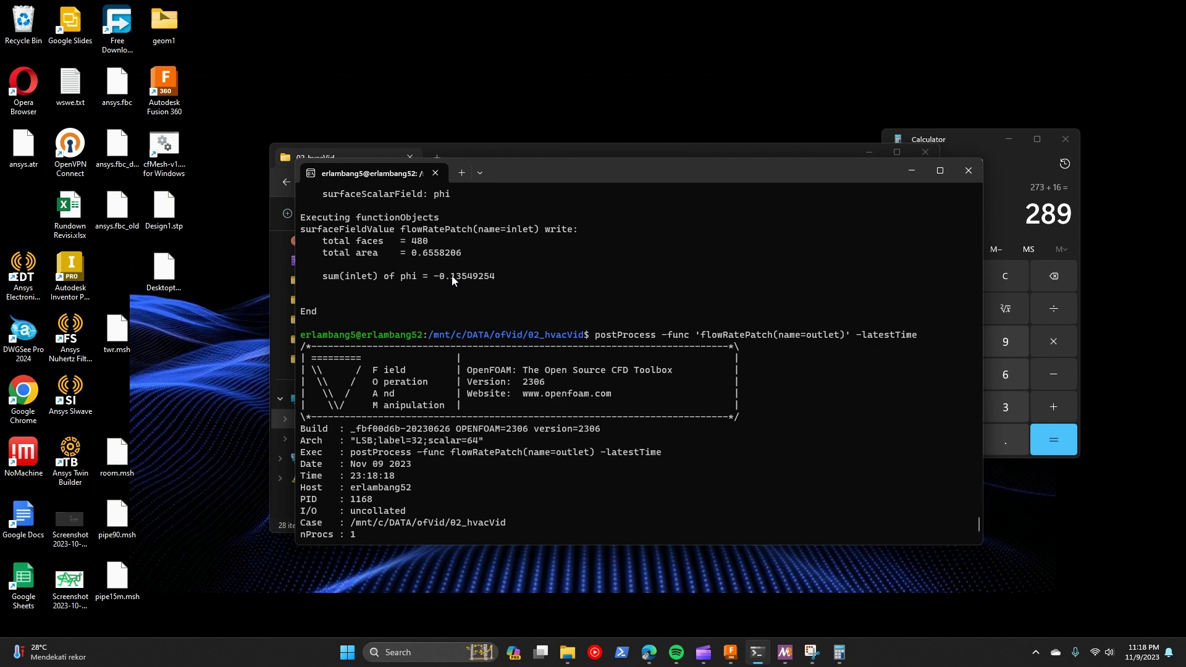
# Step: Read the summed outlet phi at the end of the post-processing output to check the mass balance
pyautogui.scroll(-6, 506, 363)
pyautogui.scroll(-4, 506, 364)
pyautogui.moveTo(440, 476); pyautogui.dragTo(493, 473)
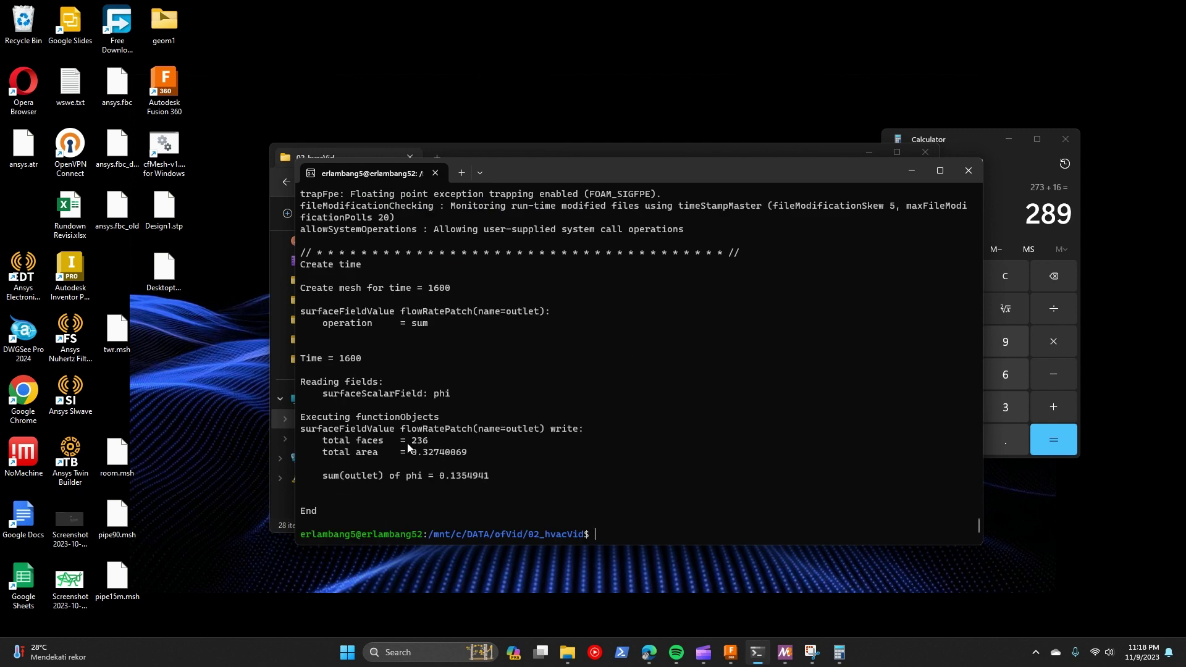
# Step: Open the case folder C:\DATA\ofVid\02_hvacVid in File Explorer and place its window beside the terminal
pyautogui.moveTo(689, 183); pyautogui.dragTo(687, 151)
pyautogui.click(543, 180)
pyautogui.click(291, 239)
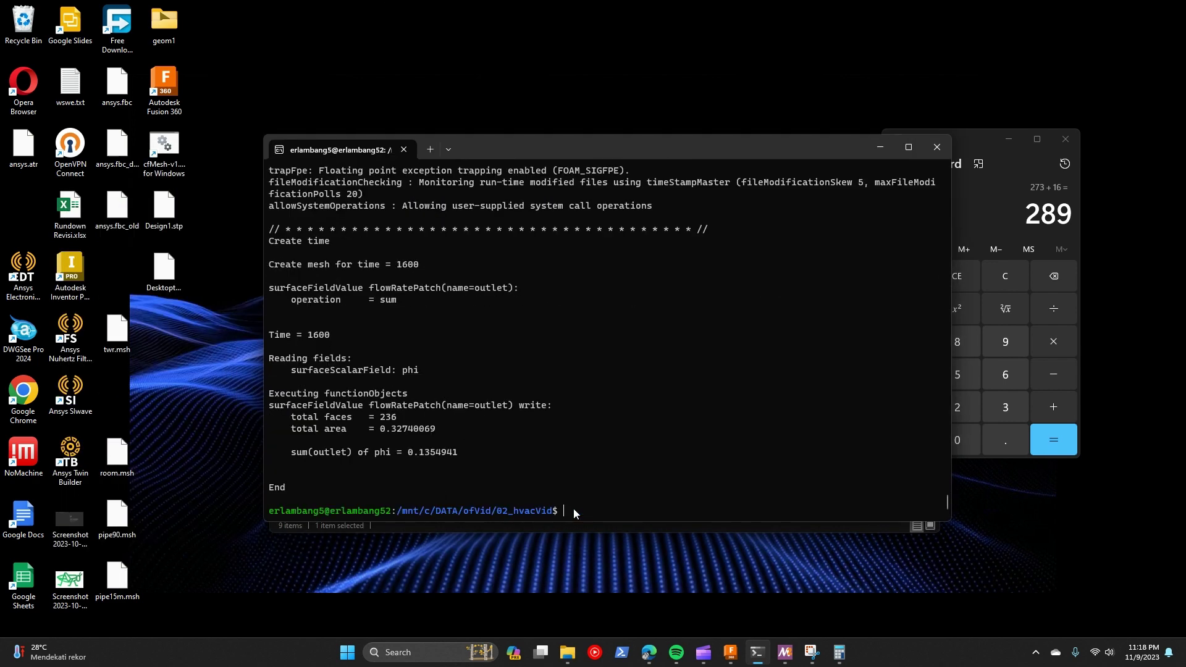
pyautogui.click(462, 533)
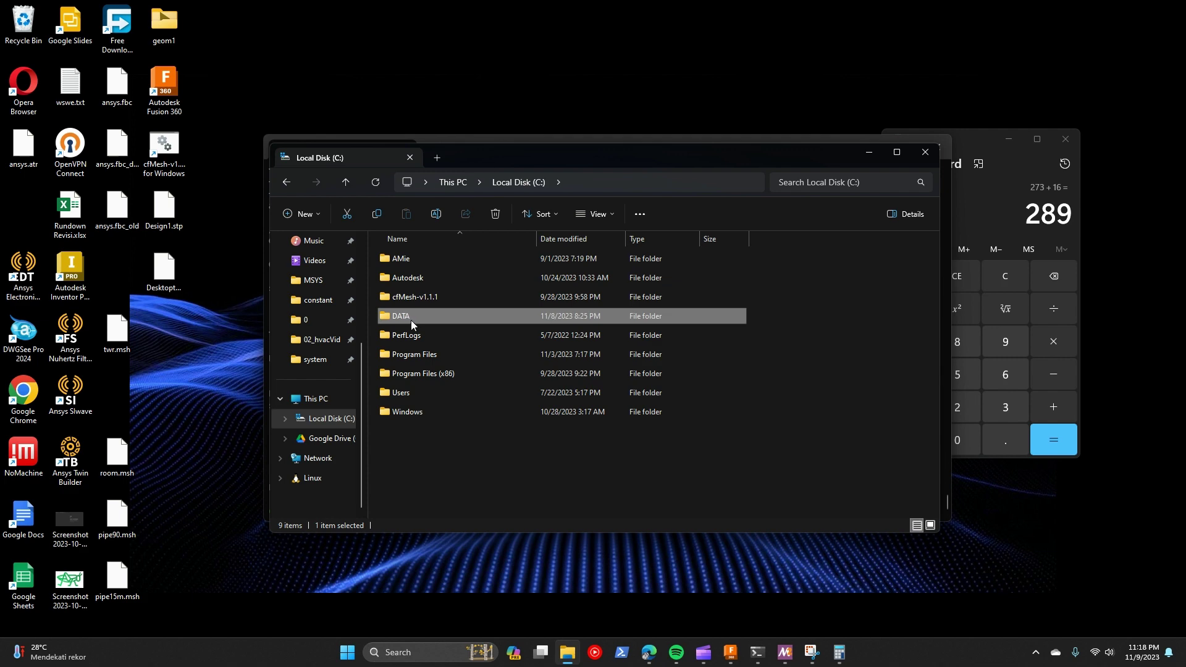
pyautogui.doubleClick(462, 315)
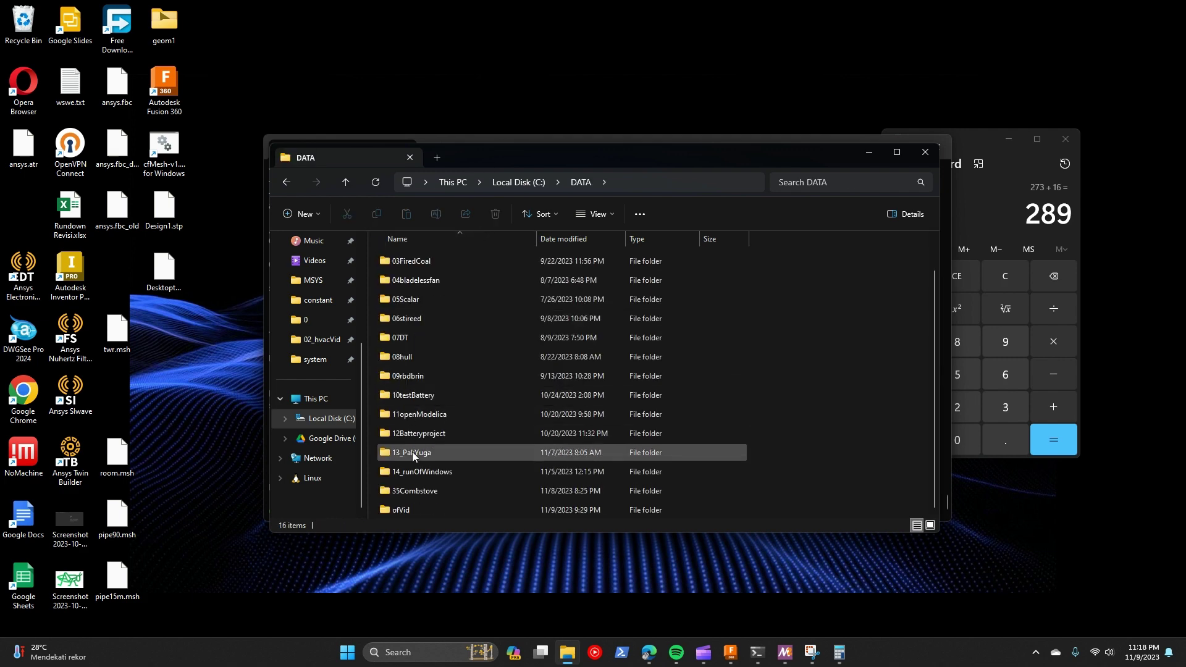
pyautogui.doubleClick(415, 511)
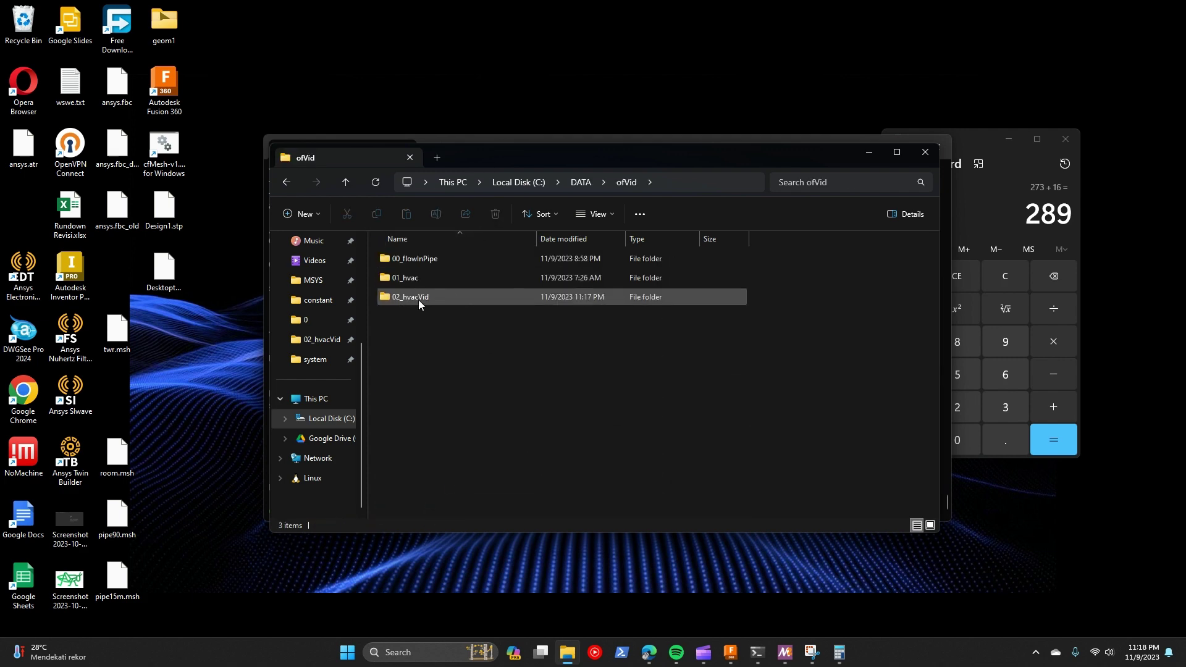
pyautogui.doubleClick(418, 299)
pyautogui.scroll(-5, 458, 428)
pyautogui.scroll(3, 412, 367)
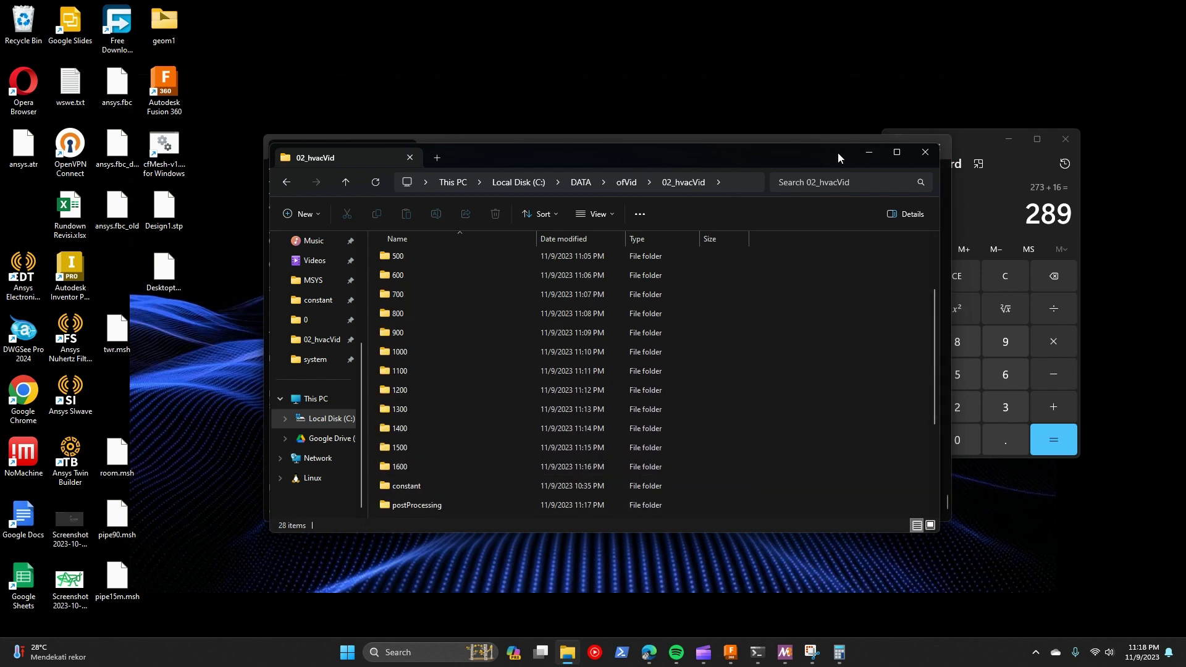
pyautogui.moveTo(840, 158)
pyautogui.mouseDown()
pyautogui.moveTo(753, 178)
pyautogui.moveTo(850, 159)
pyautogui.mouseUp()
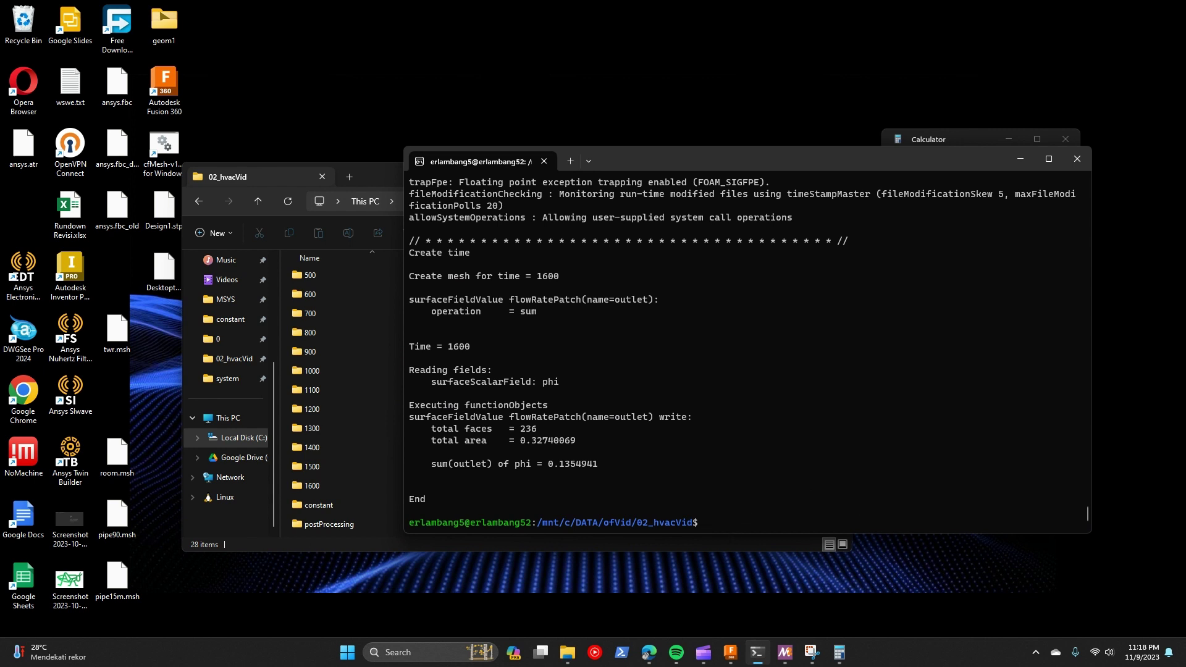
# Step: Create an empty result.foam file in the case folder with touch and select it in File Explorer
pyautogui.write('touch result.foam')
pyautogui.press('Return')
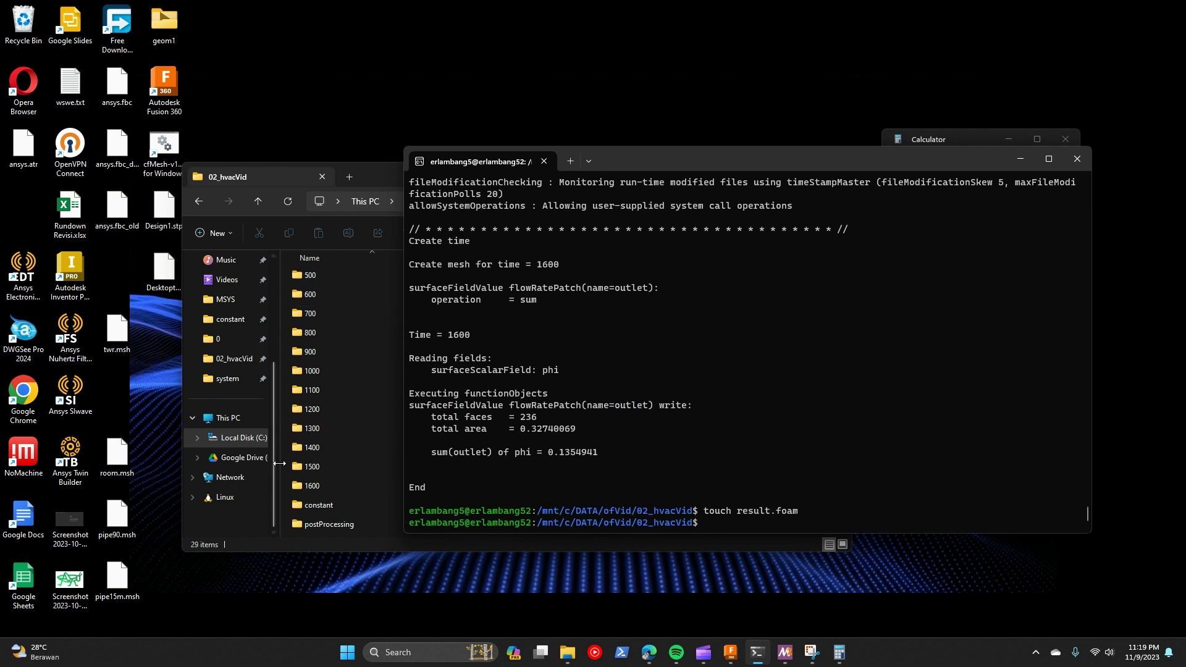
pyautogui.click(320, 371)
pyautogui.scroll(-5, 327, 383)
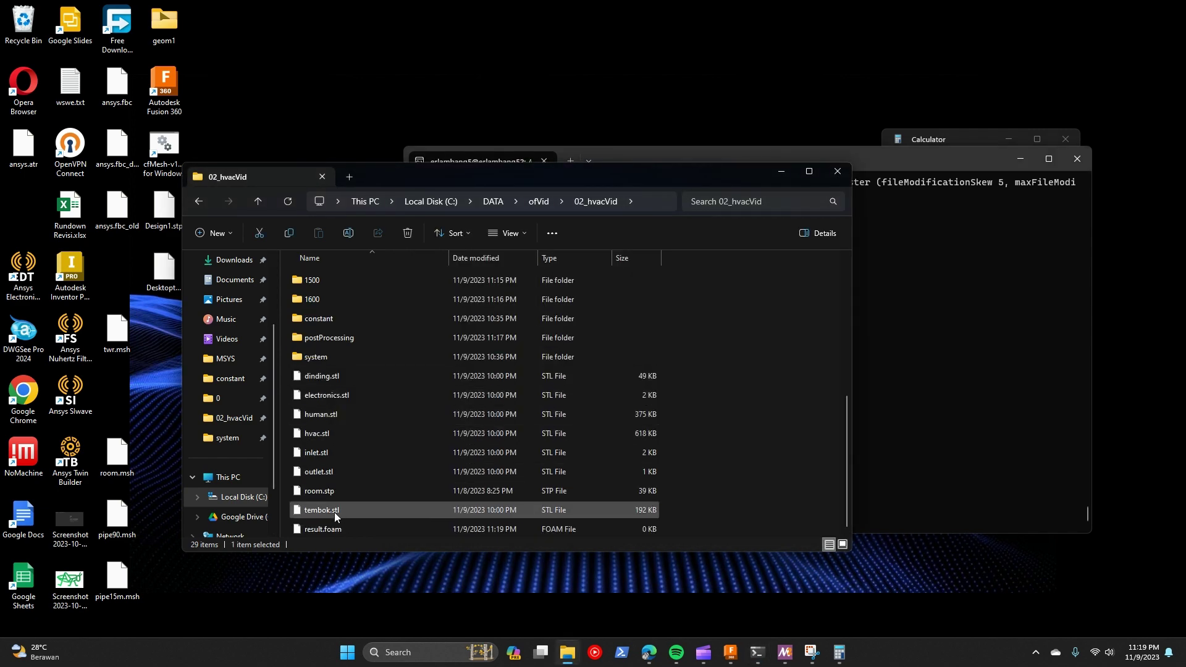
pyautogui.click(328, 529)
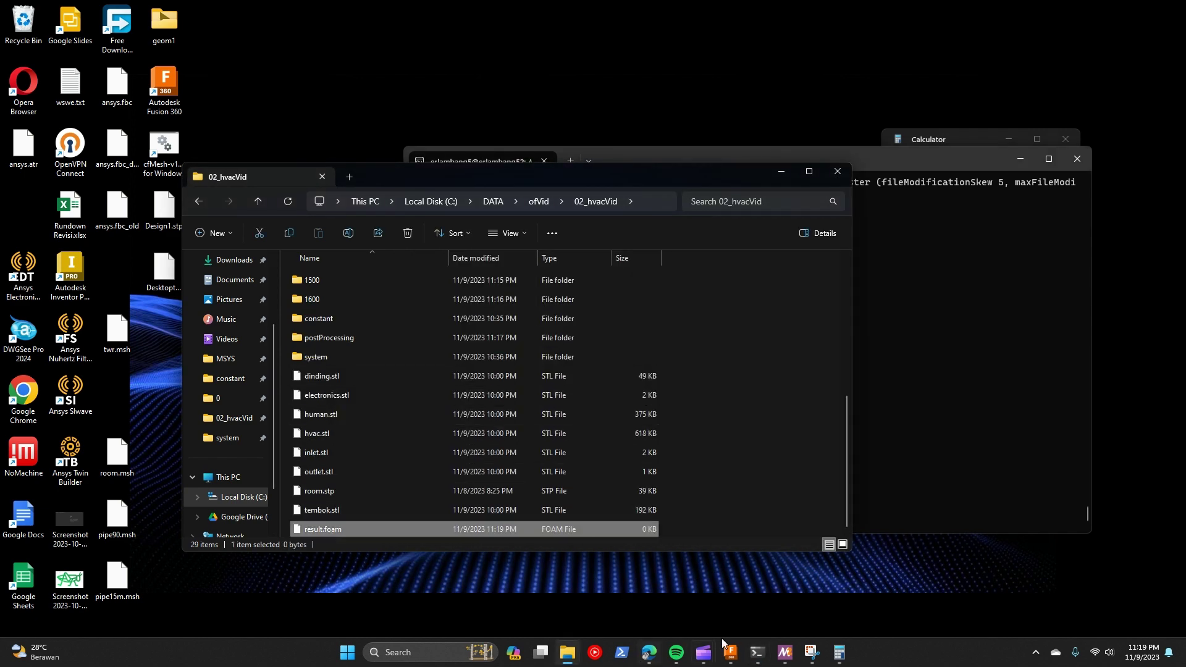
# Step: Launch ParaView 5.11.1 and get the 02_hvacVid folder path from File Explorer while it starts
pyautogui.click(431, 652)
pyautogui.write('parav')
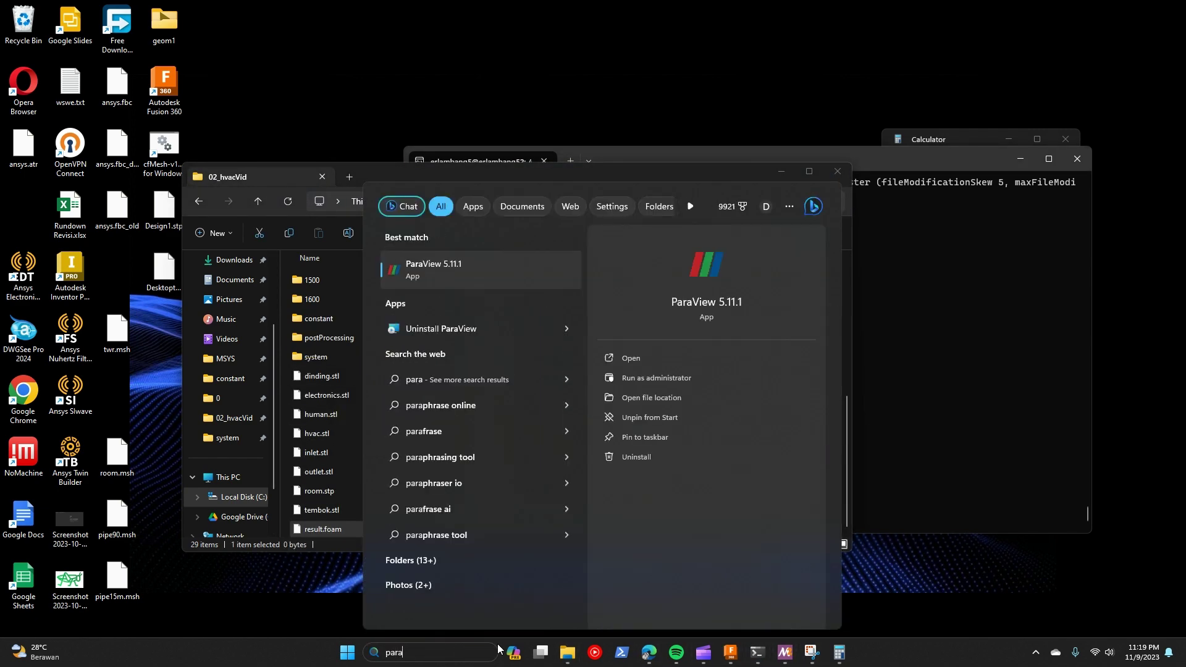
pyautogui.press('Return')
pyautogui.click(645, 204)
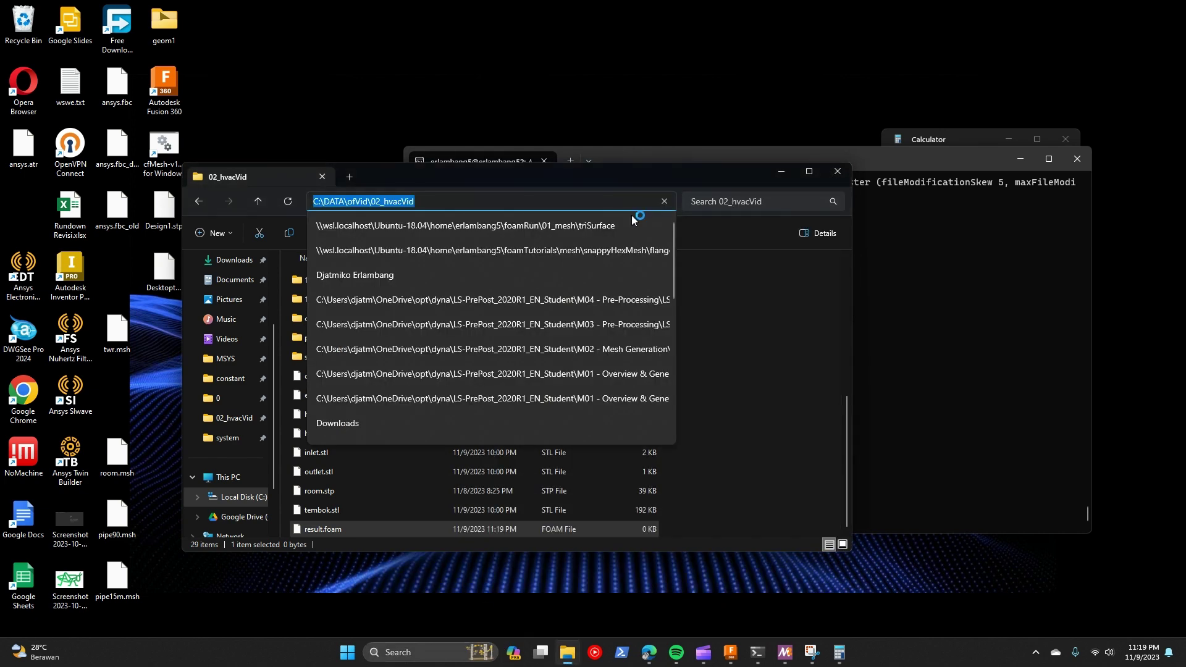
pyautogui.click(814, 409)
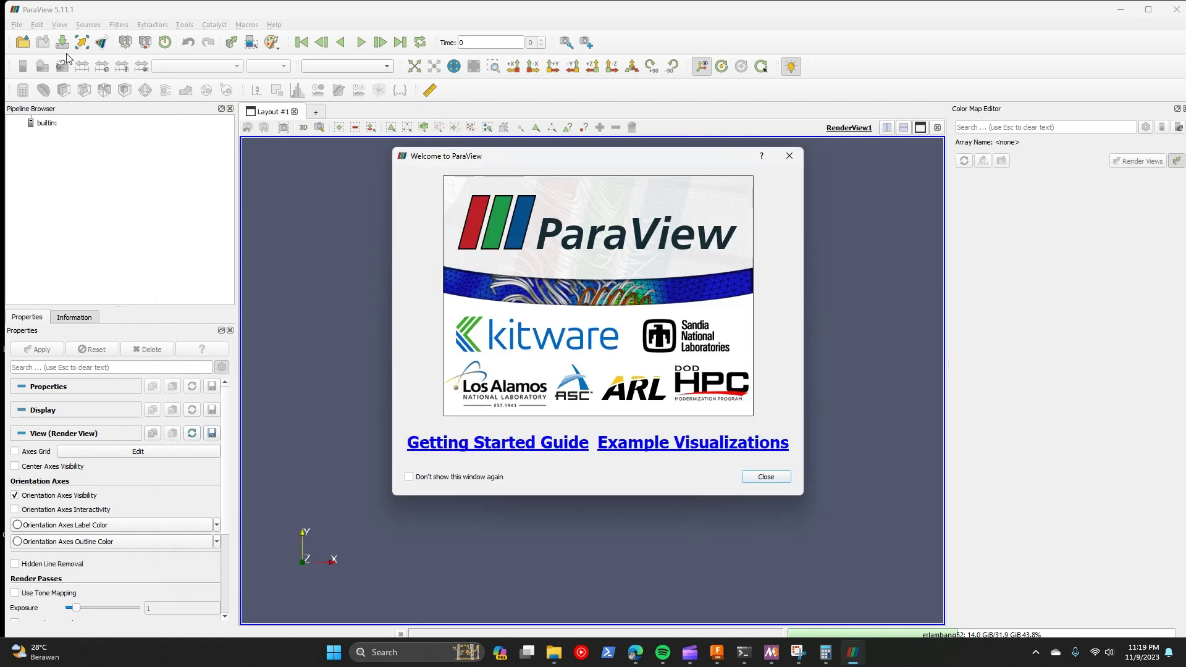
# Step: Dismiss the welcome window and load result.foam from C:/DATA/ofVid/02_hvacVid/ into ParaView
pyautogui.click(767, 478)
pyautogui.click(23, 42)
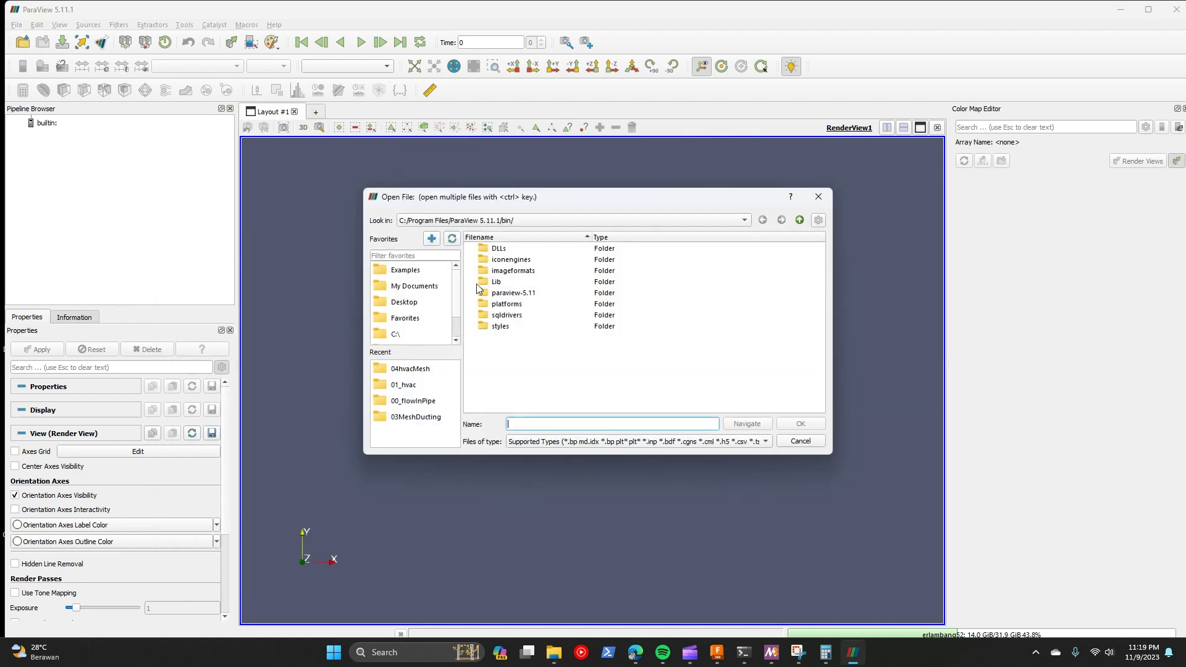
pyautogui.write('C:/DATA/ofVid/02_hvacVid/')
pyautogui.press('Return')
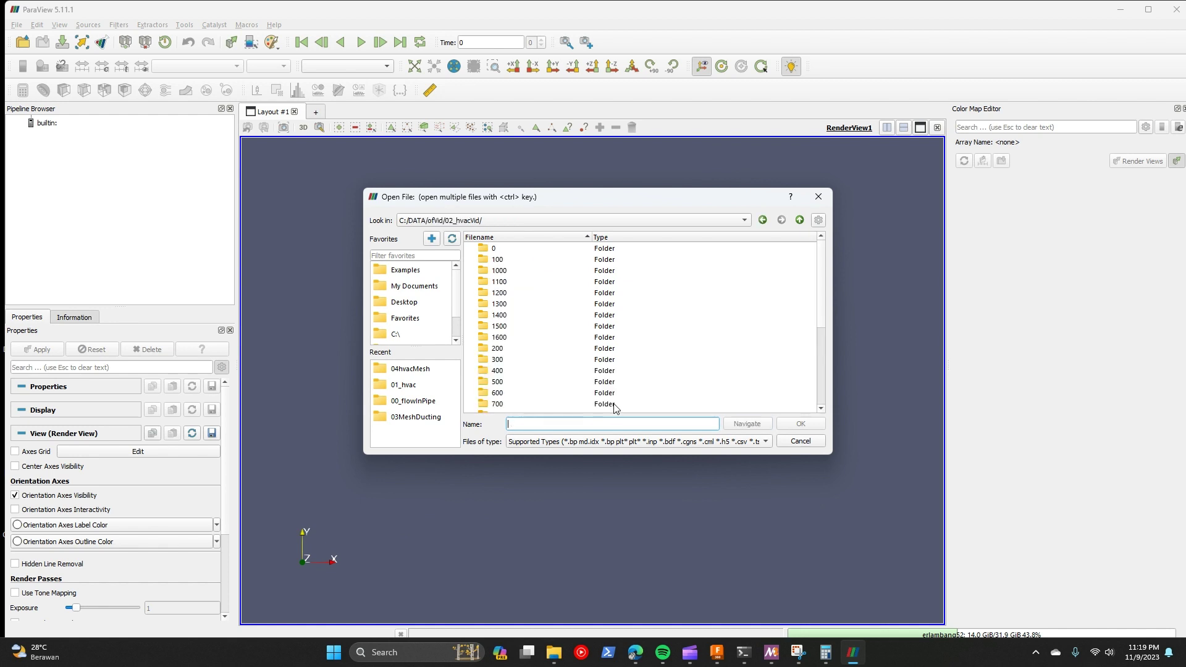
pyautogui.scroll(-4, 585, 394)
pyautogui.click(510, 394)
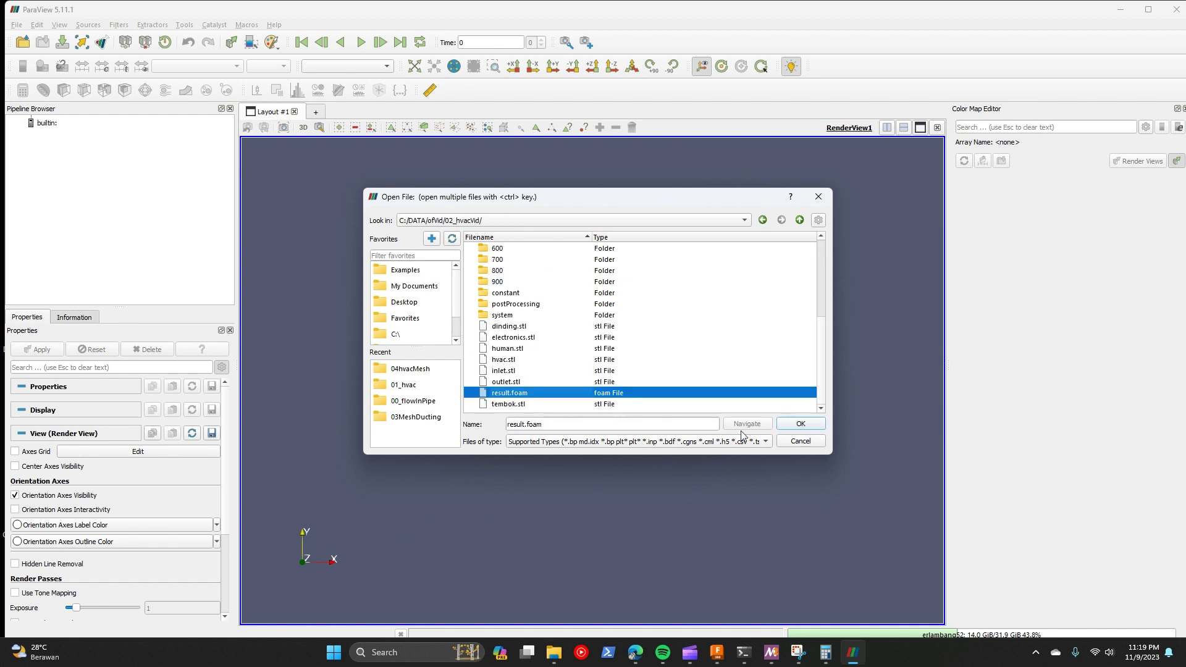
pyautogui.click(801, 424)
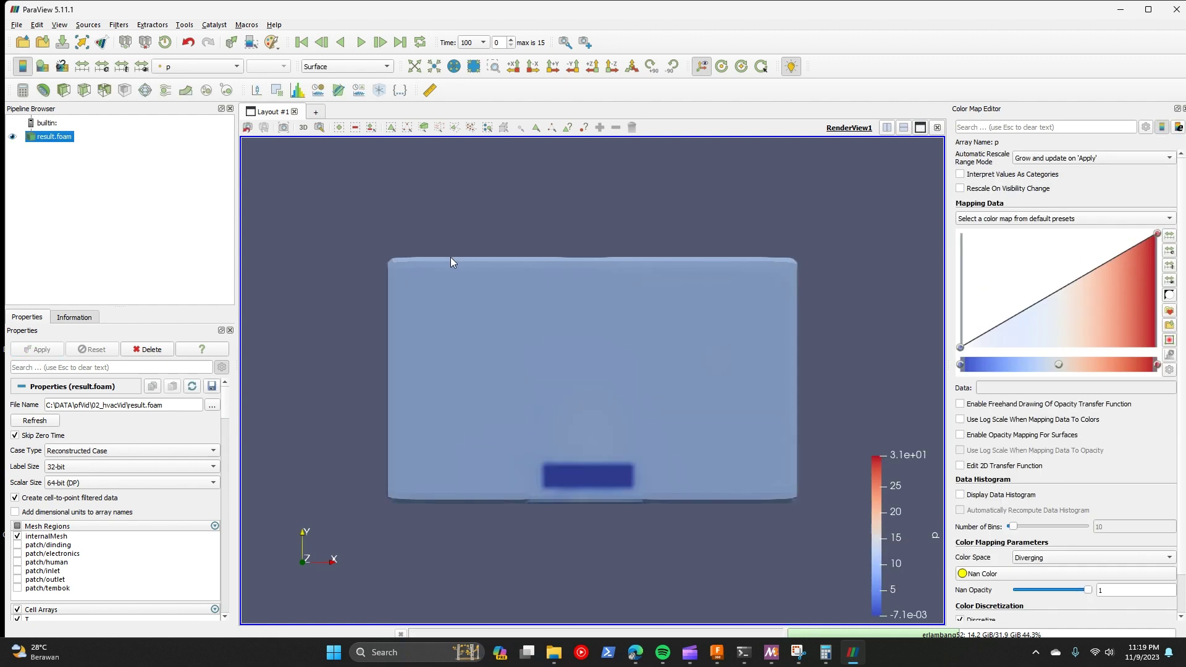
# Step: Colour the room model by the p_rgh field and turn it to show the ceiling openings
pyautogui.moveTo(464, 447); pyautogui.dragTo(586, 313)
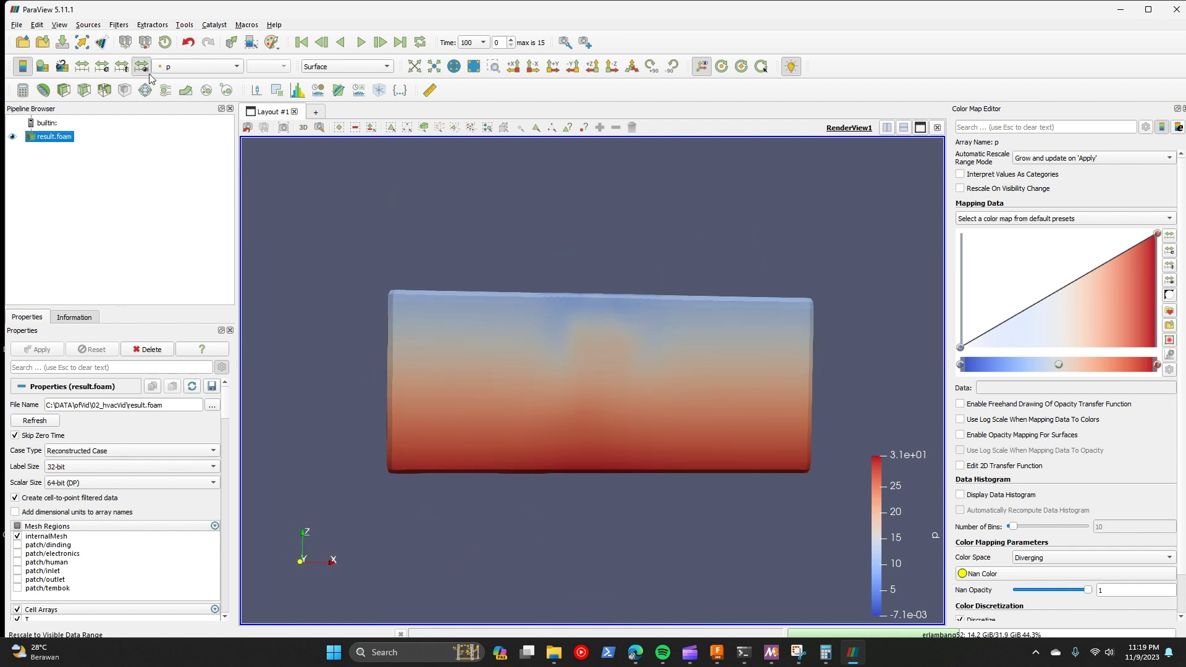
pyautogui.click(204, 66)
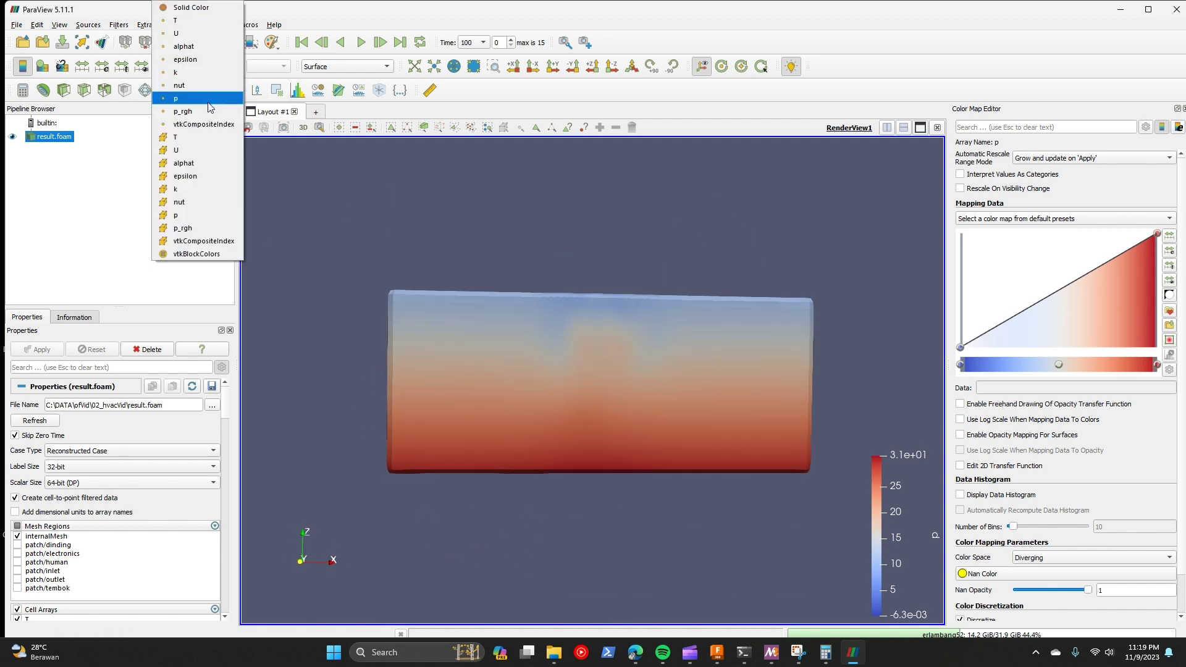
pyautogui.click(207, 116)
pyautogui.moveTo(488, 265); pyautogui.dragTo(541, 359)
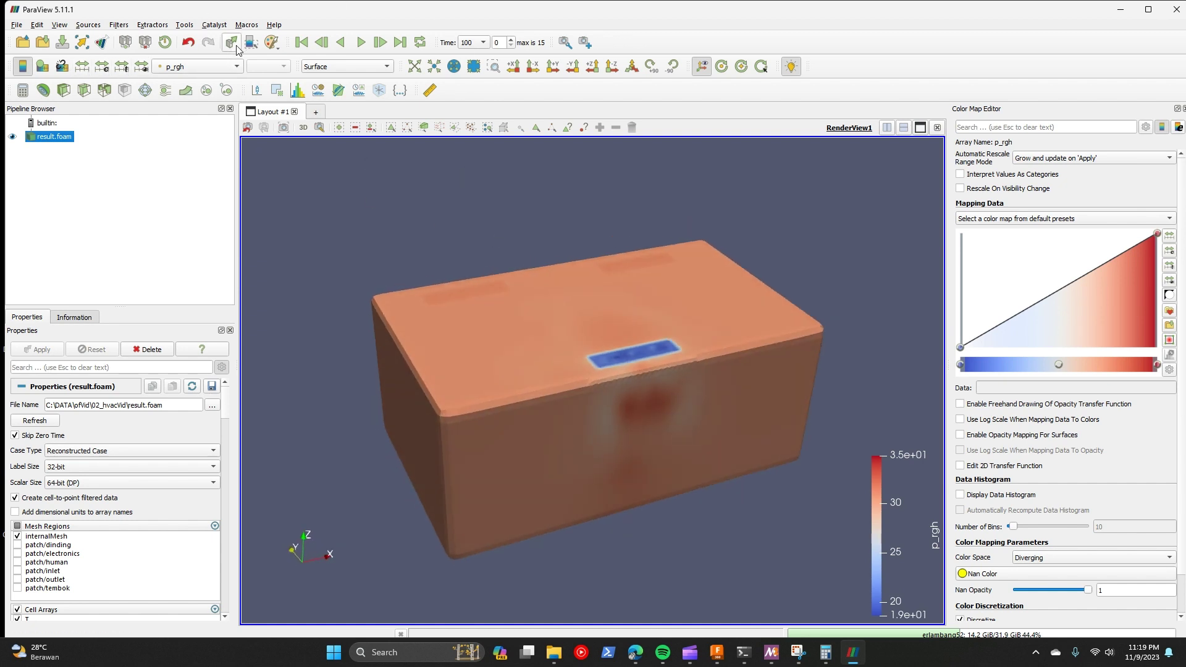
# Step: Go to the last time step, 1600, and rescale the p_rgh colours to the data range
pyautogui.click(400, 42)
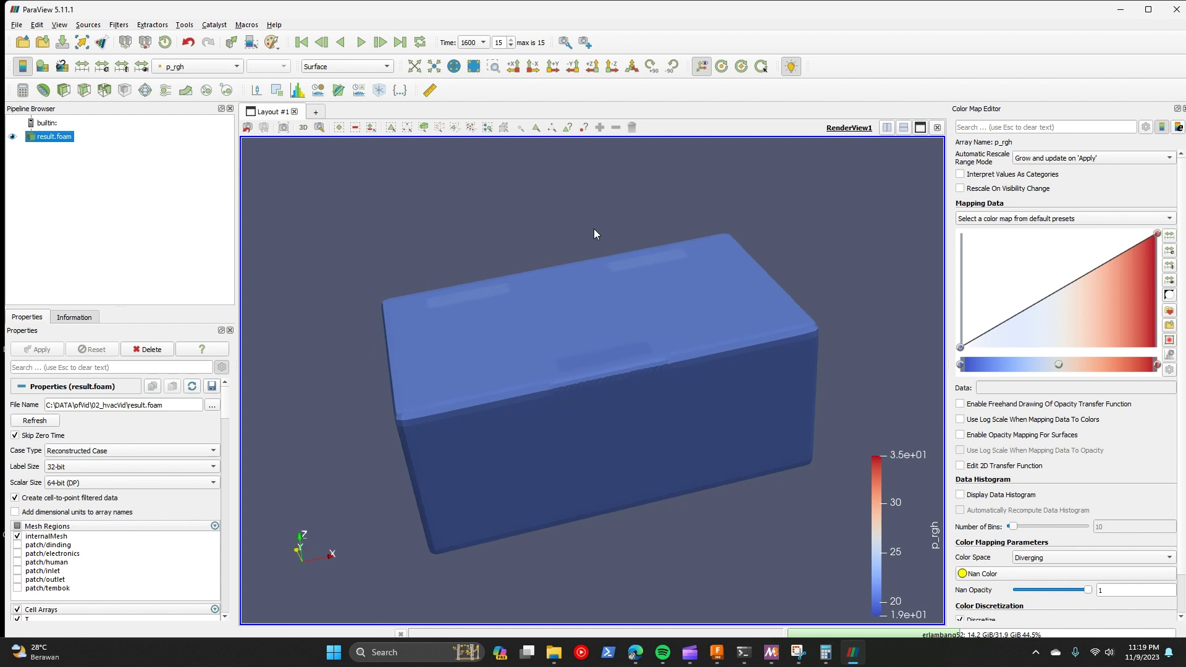
pyautogui.moveTo(594, 234); pyautogui.dragTo(556, 210)
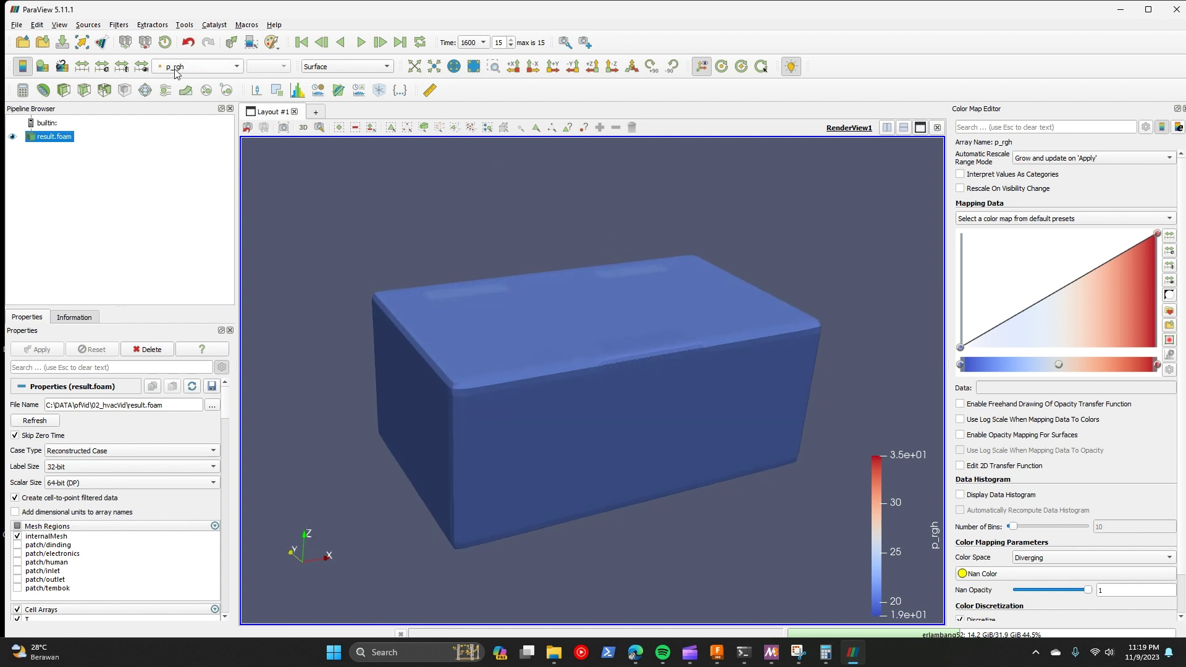
pyautogui.click(86, 72)
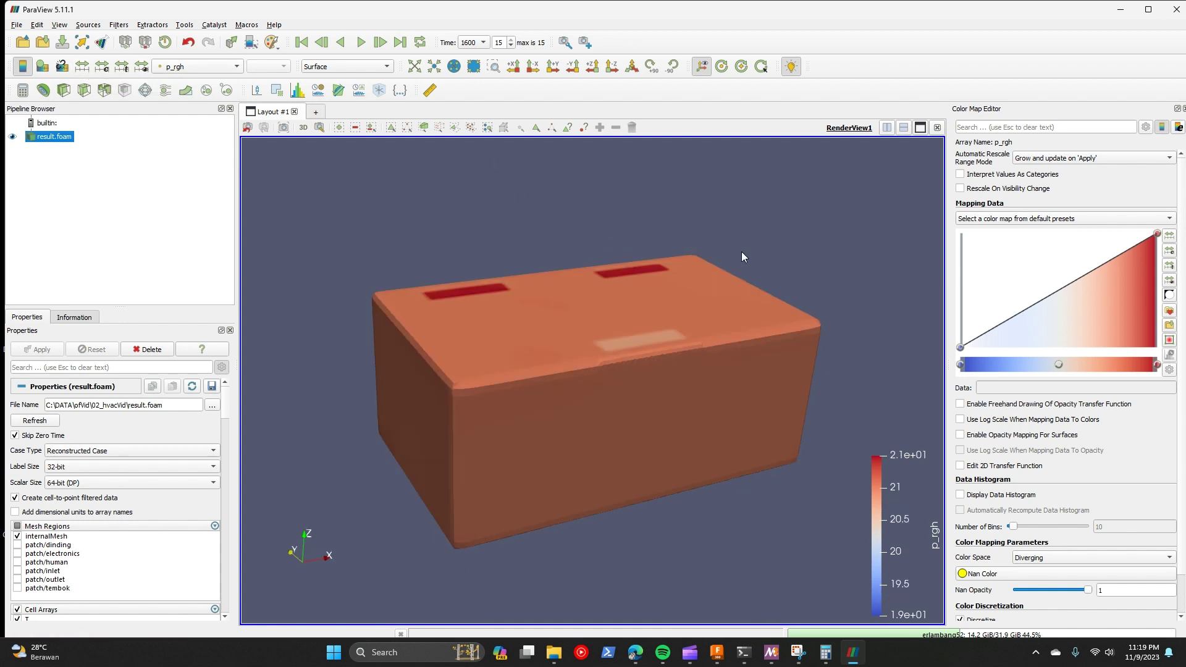
pyautogui.moveTo(741, 251); pyautogui.dragTo(704, 247)
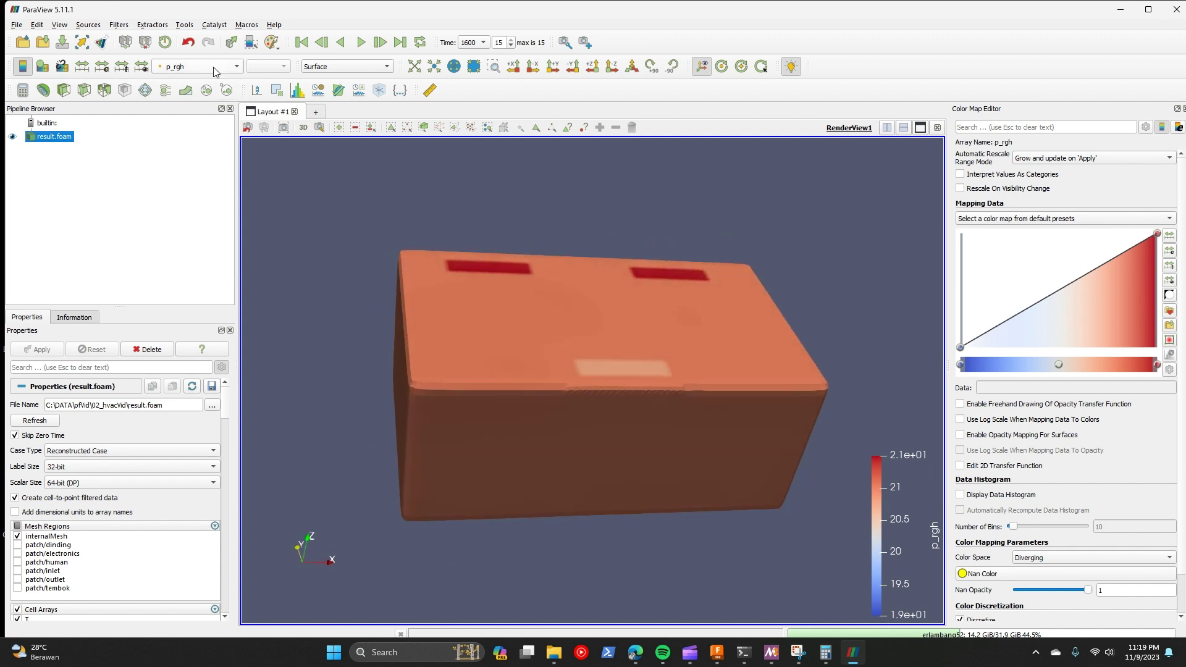
# Step: Colour the room by pressure p and rescale the colour map to the data range
pyautogui.click(197, 66)
pyautogui.click(186, 98)
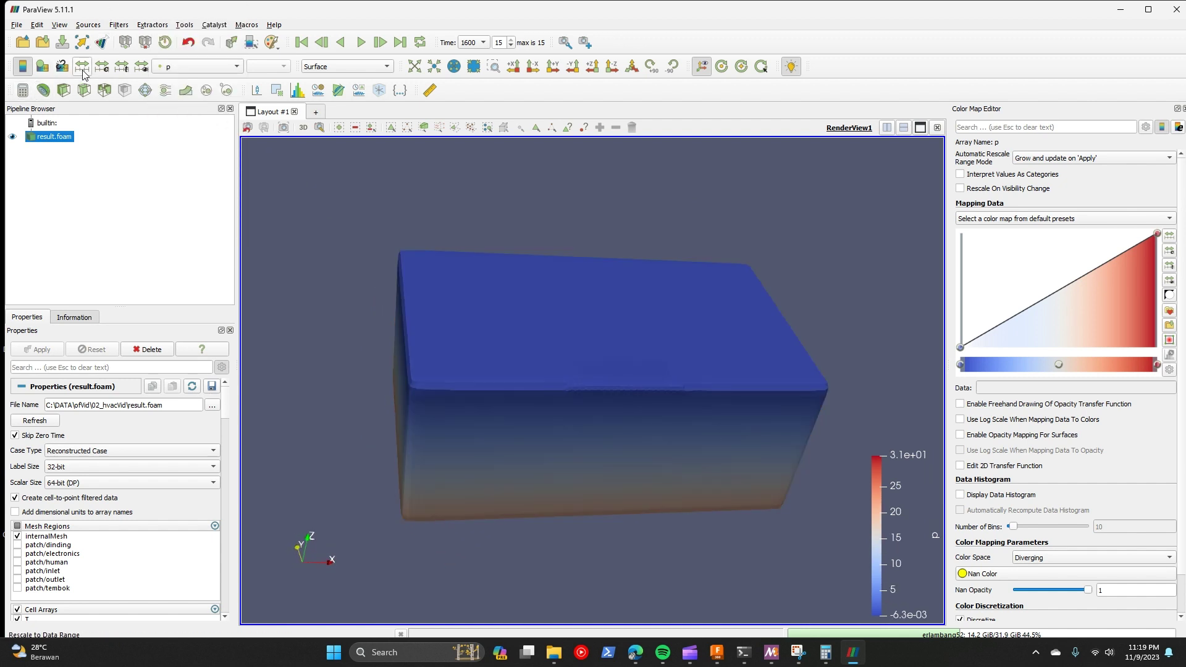
pyautogui.moveTo(310, 215); pyautogui.dragTo(472, 219)
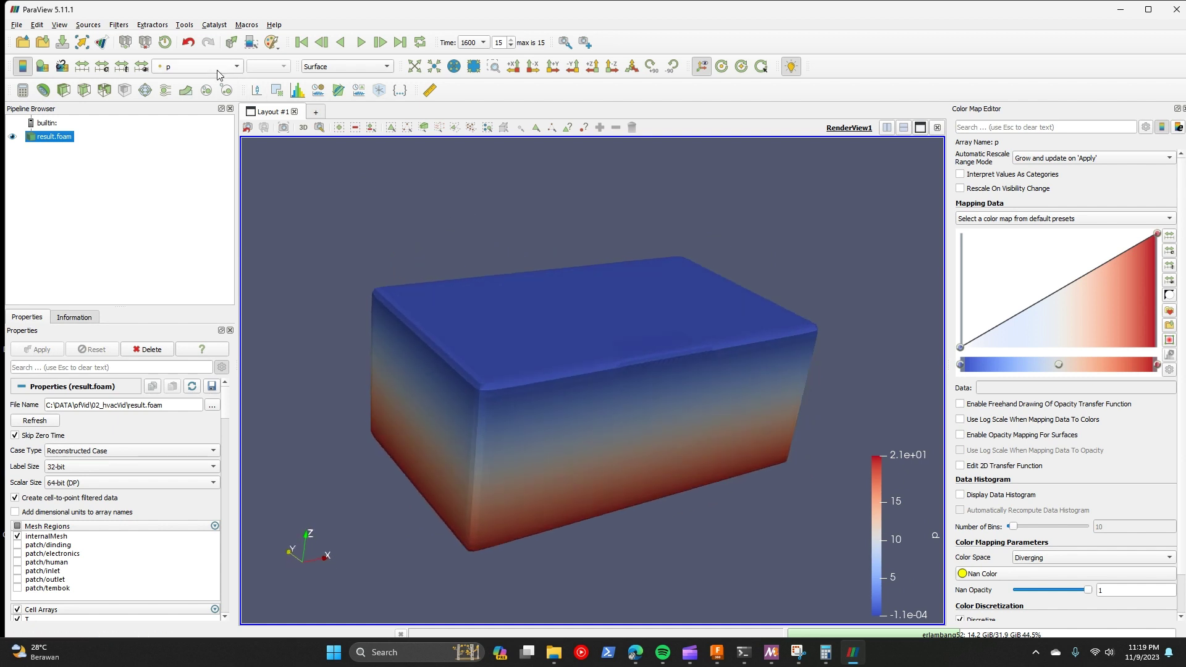
# Step: Colour the room model by the magnitude of velocity U
pyautogui.click(198, 66)
pyautogui.click(207, 33)
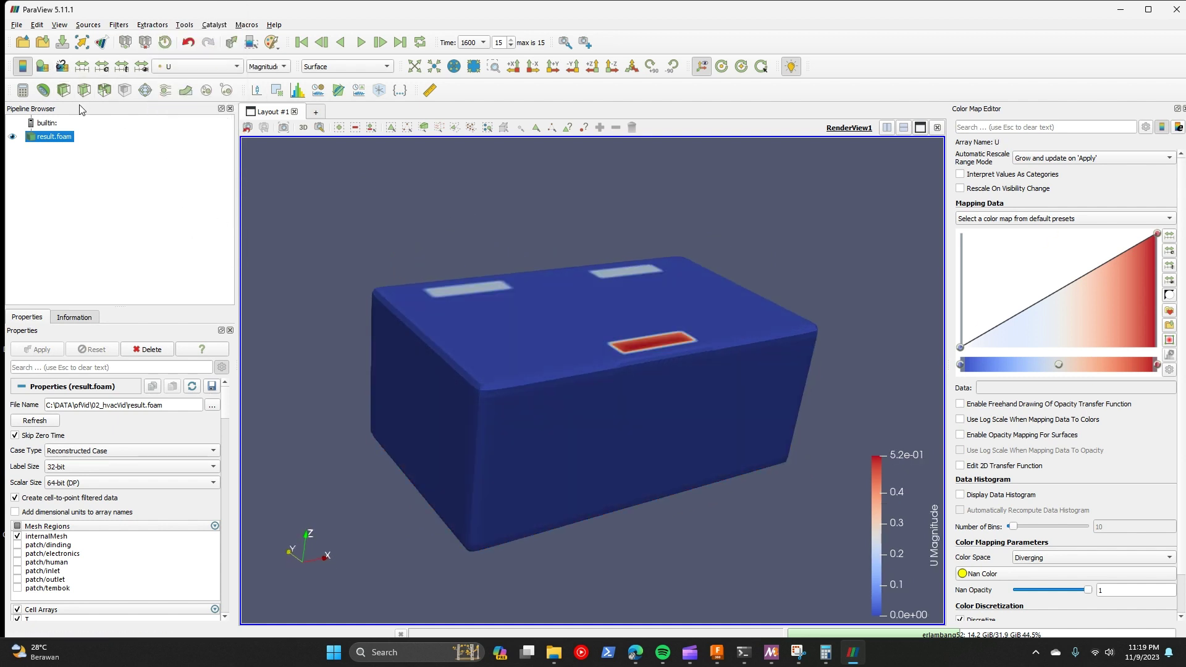
pyautogui.click(101, 67)
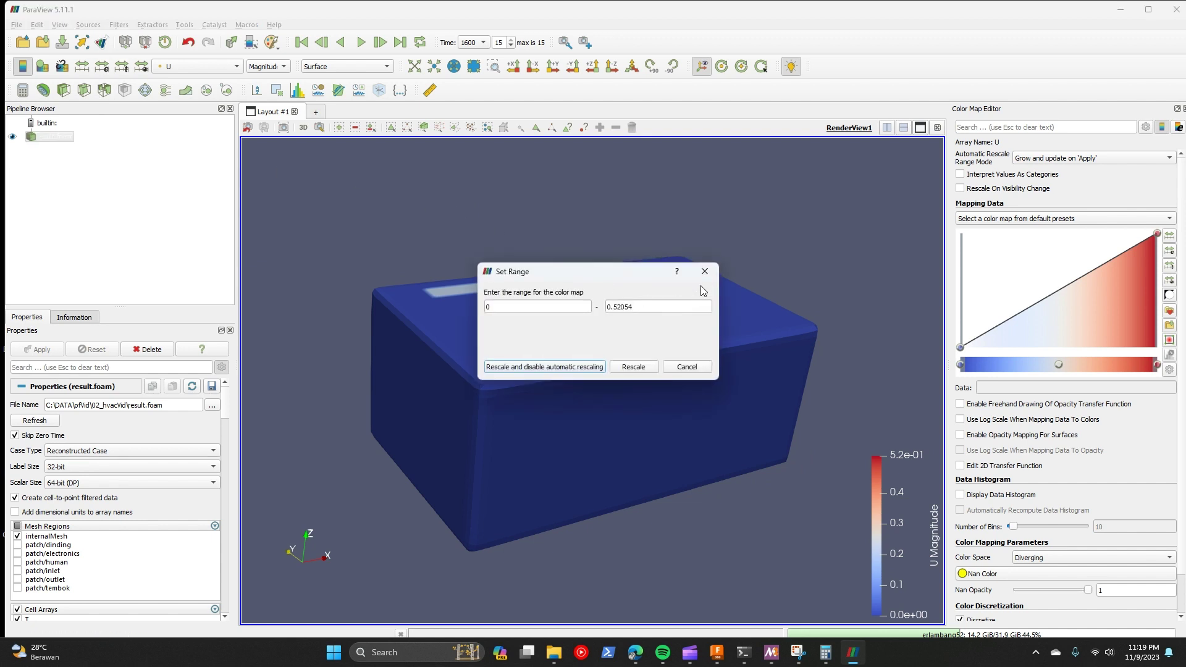
pyautogui.press('Escape')
pyautogui.click(102, 66)
pyautogui.click(704, 267)
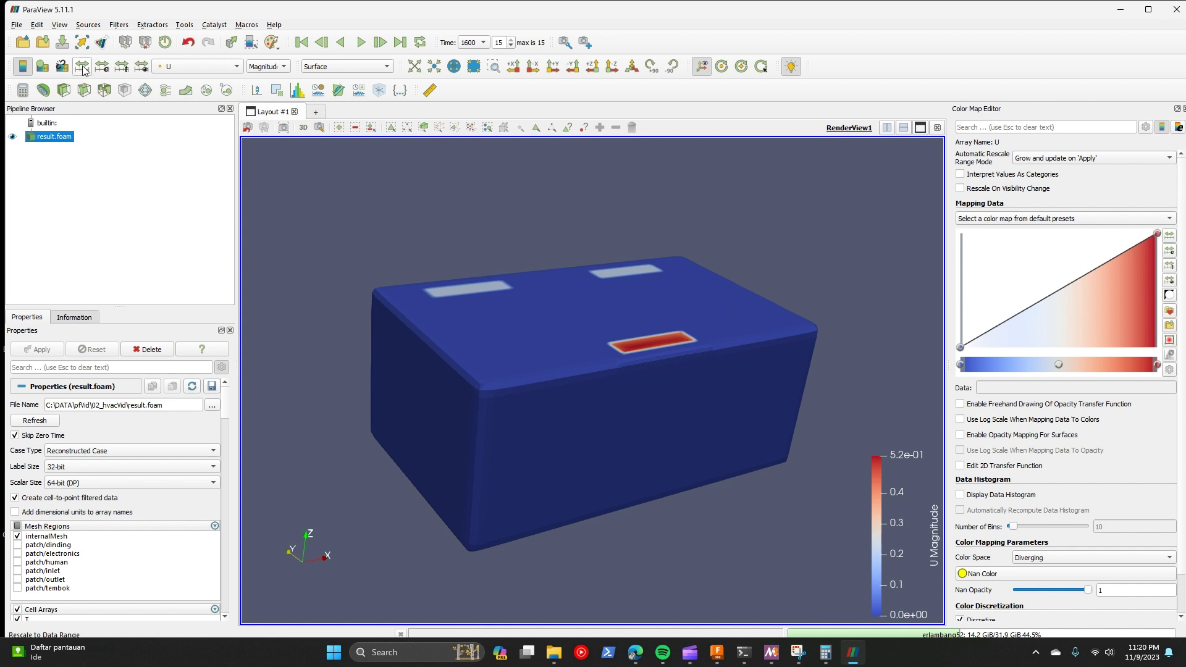
# Step: Enable all mesh regions of result.foam, including every patch and internalMesh, and apply the change
pyautogui.moveTo(447, 225); pyautogui.dragTo(544, 262)
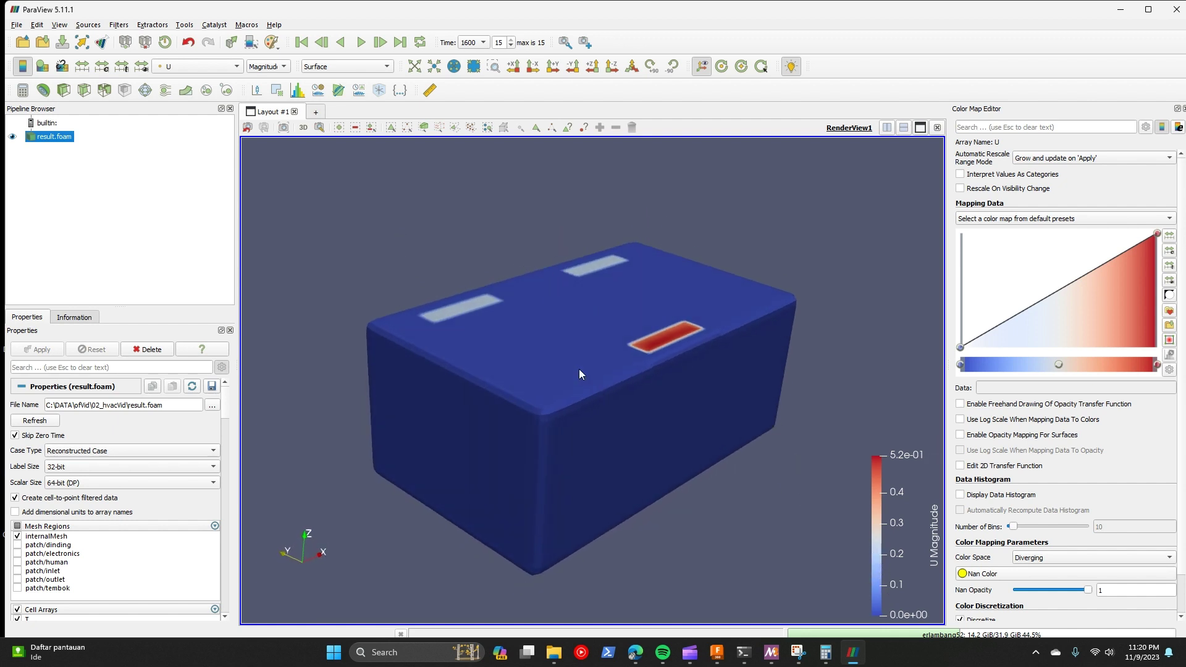
pyautogui.moveTo(431, 288); pyautogui.dragTo(438, 259)
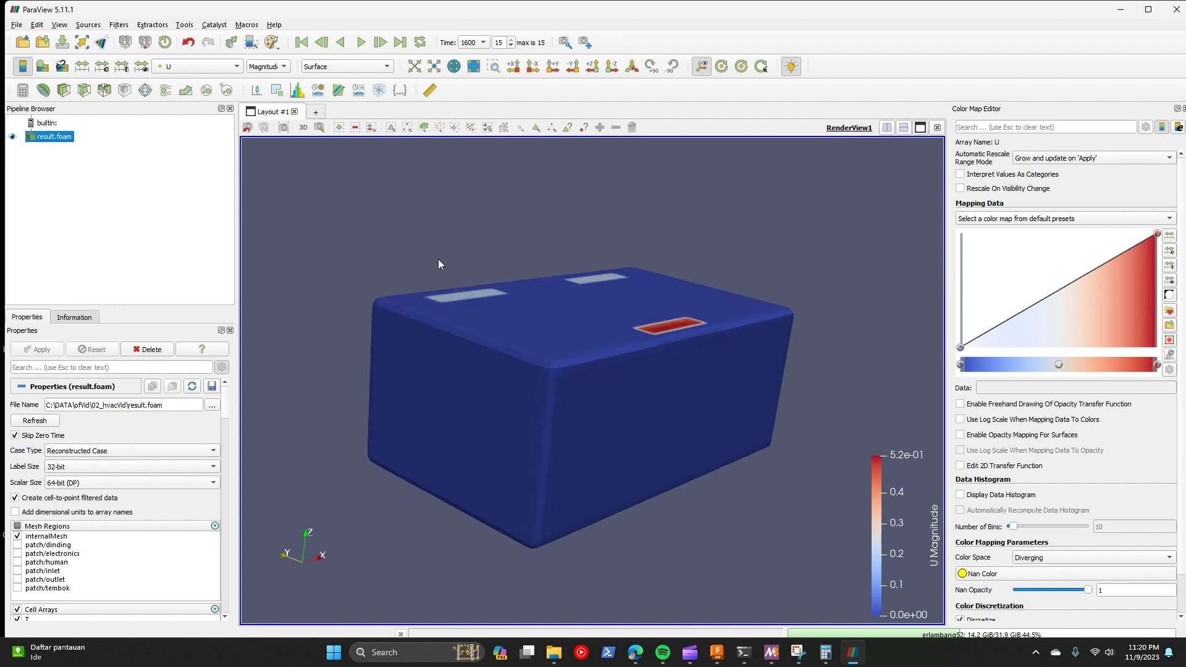
pyautogui.click(22, 529)
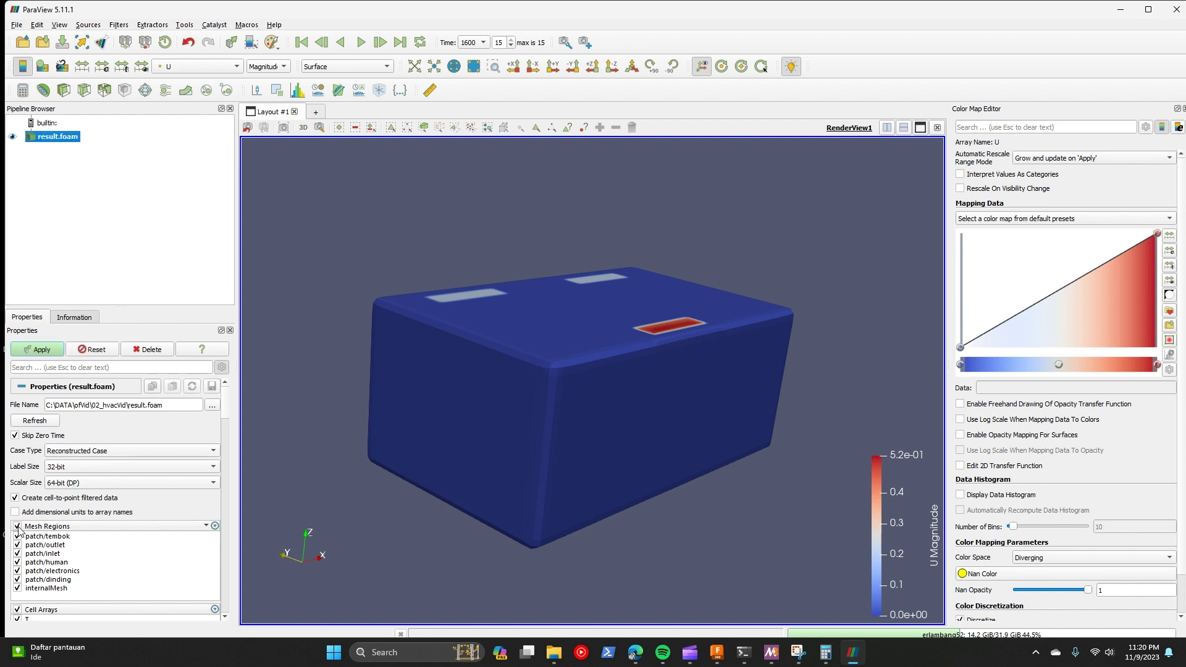
pyautogui.scroll(-4, 21, 572)
pyautogui.click(61, 348)
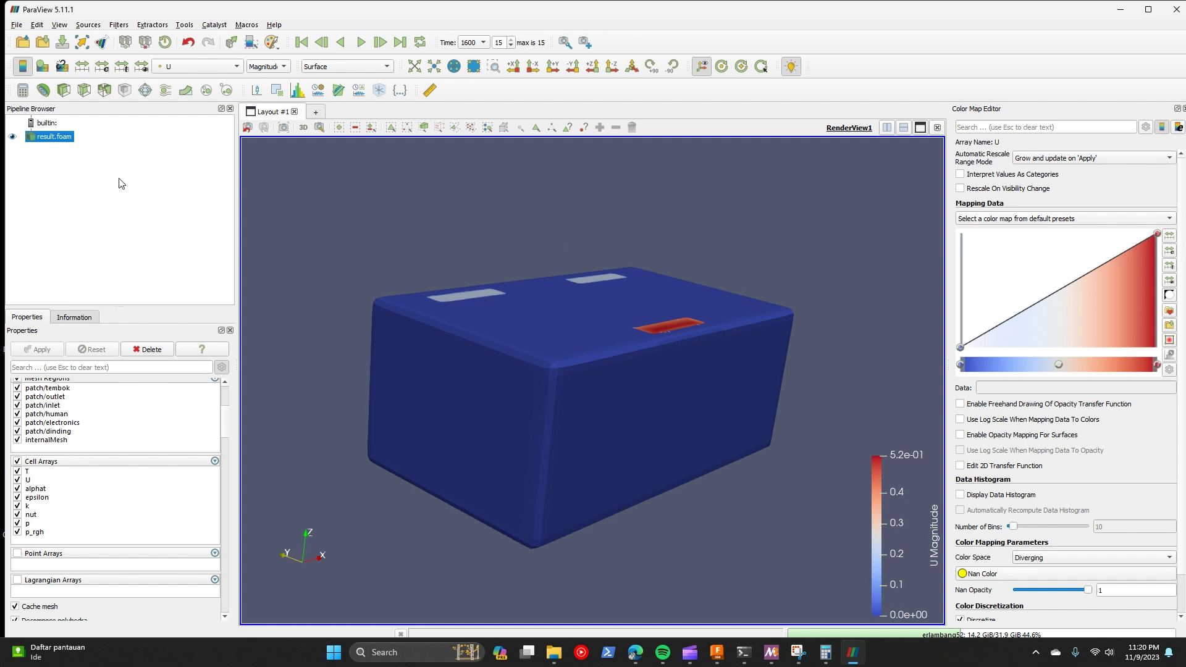
# Step: Add an Extract Block filter to result.foam that extracts only the internalMesh block, and apply it
pyautogui.hotkey('ctrl', 'space')
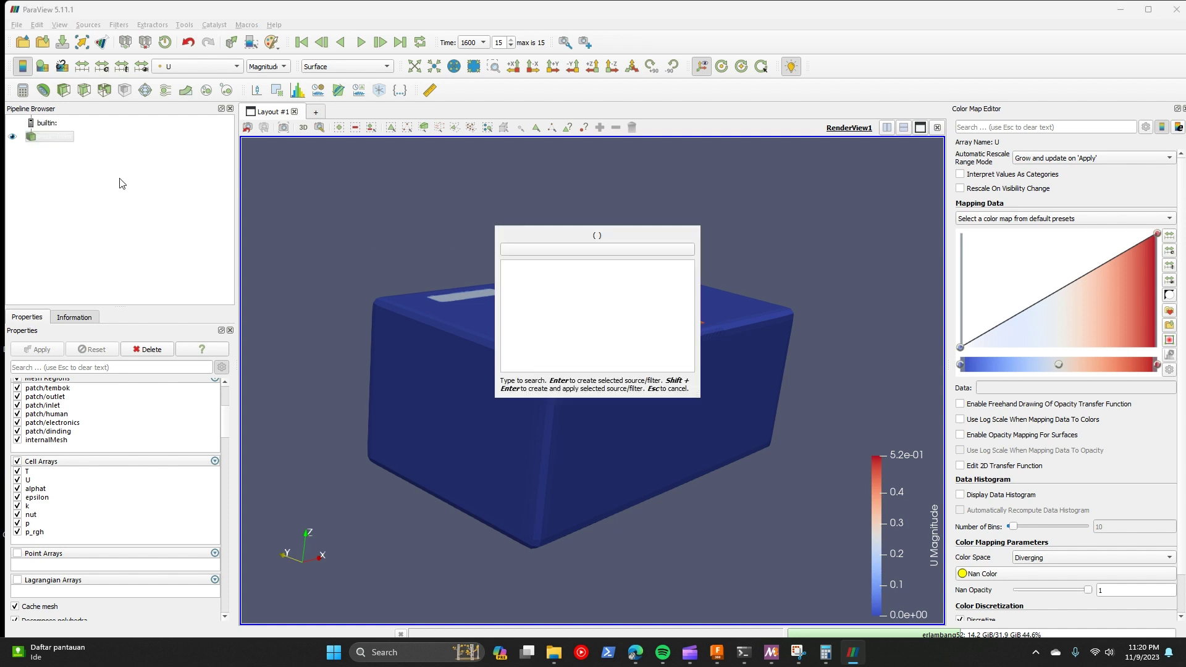
pyautogui.write('exta')
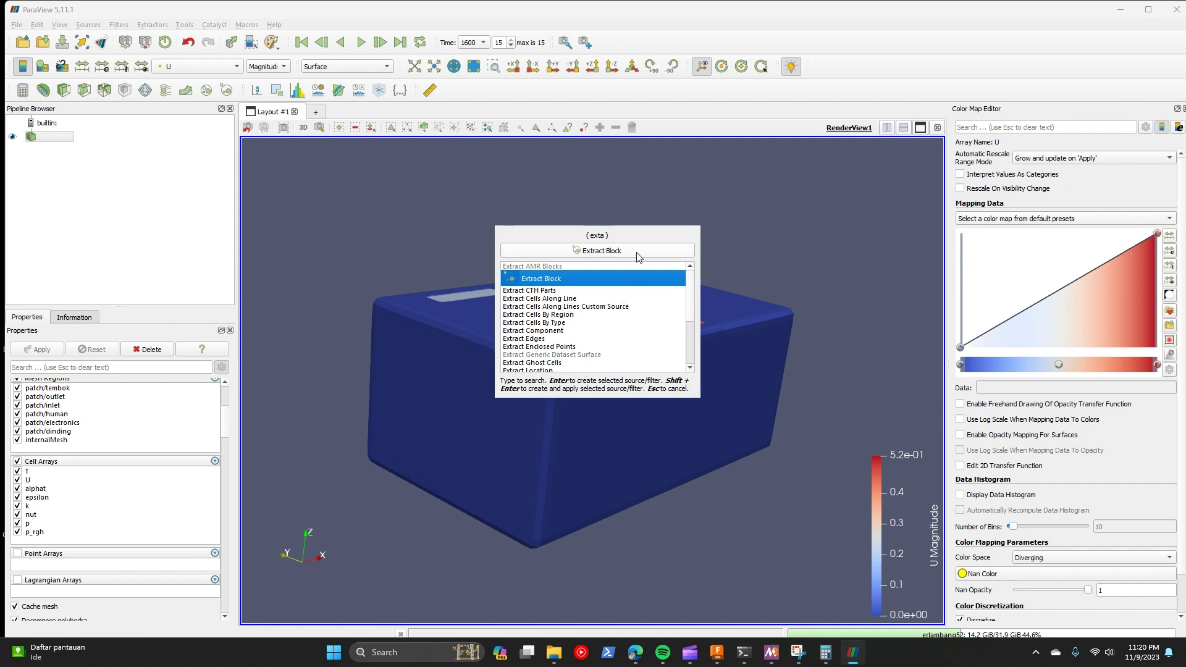
pyautogui.press('Return')
pyautogui.scroll(-3, 123, 552)
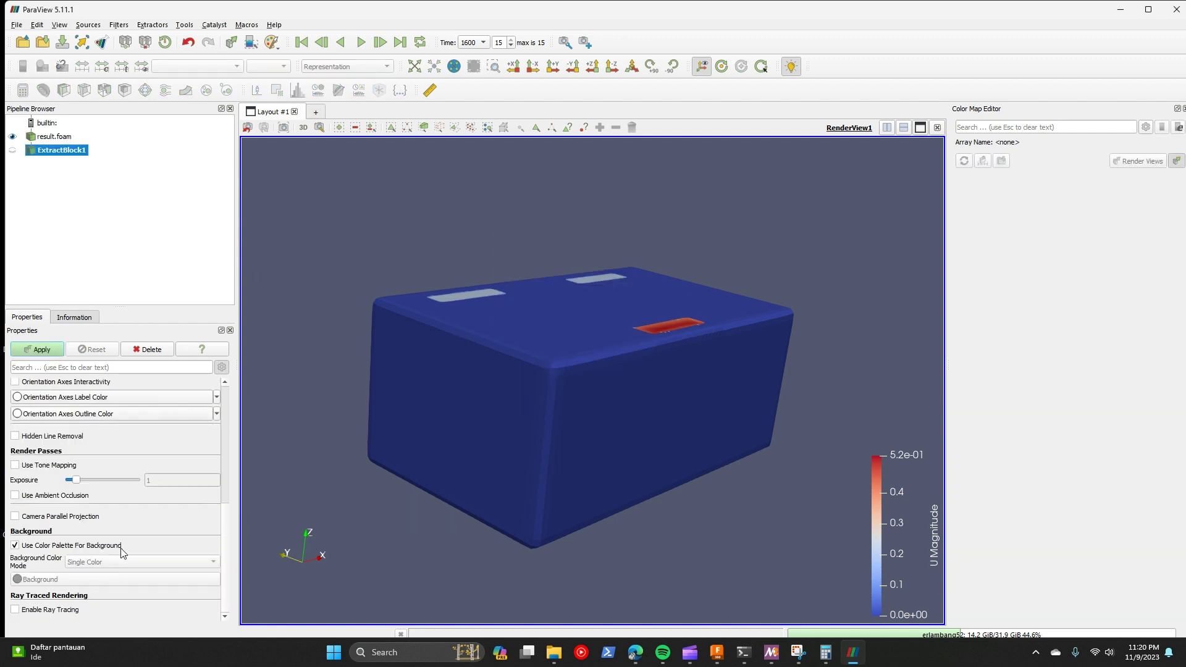
pyautogui.scroll(8, 122, 552)
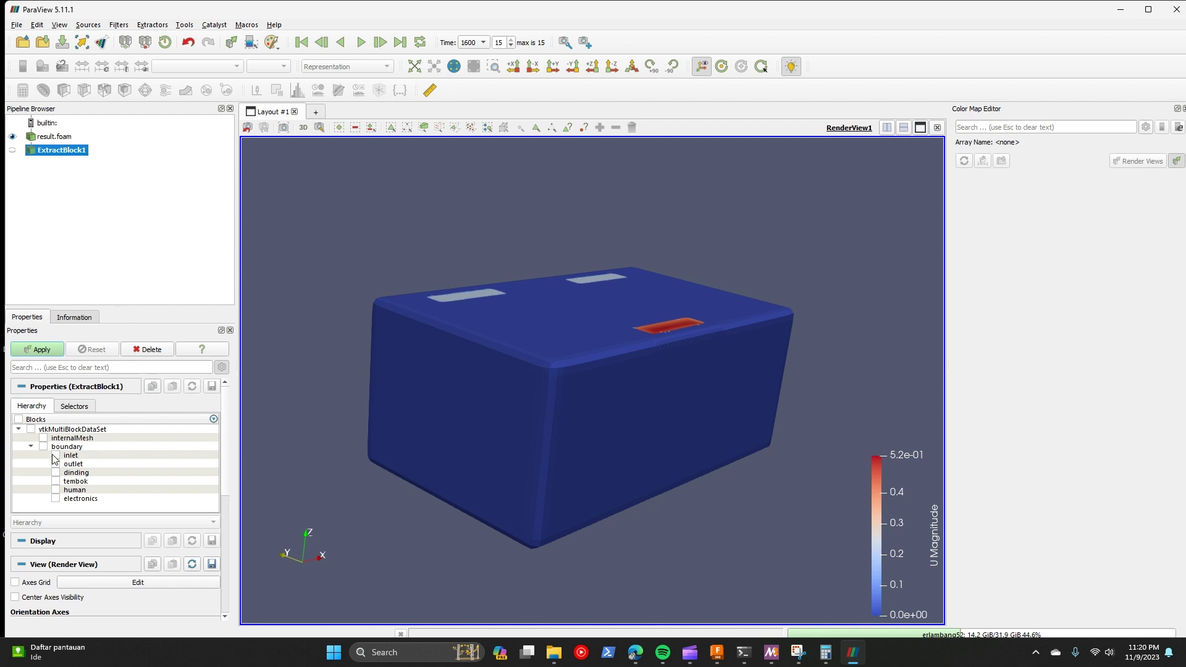
pyautogui.click(43, 438)
# Step: Rename the extracted internal mesh block in the pipeline as internalMesh
pyautogui.rightClick(69, 160)
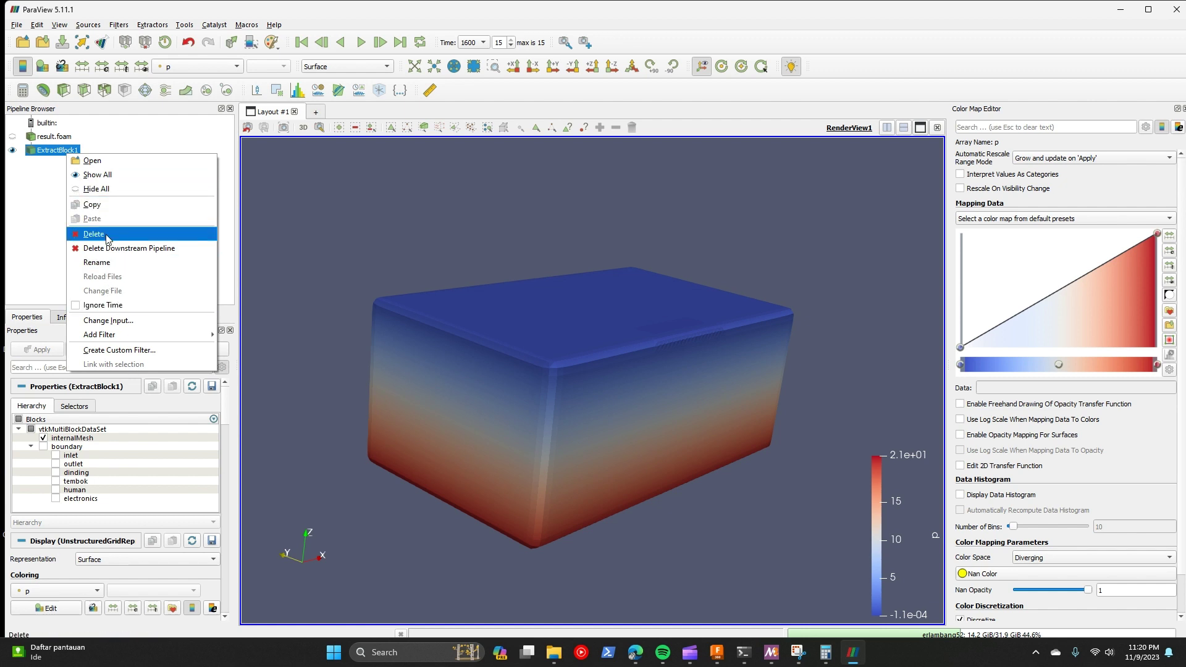
pyautogui.click(110, 262)
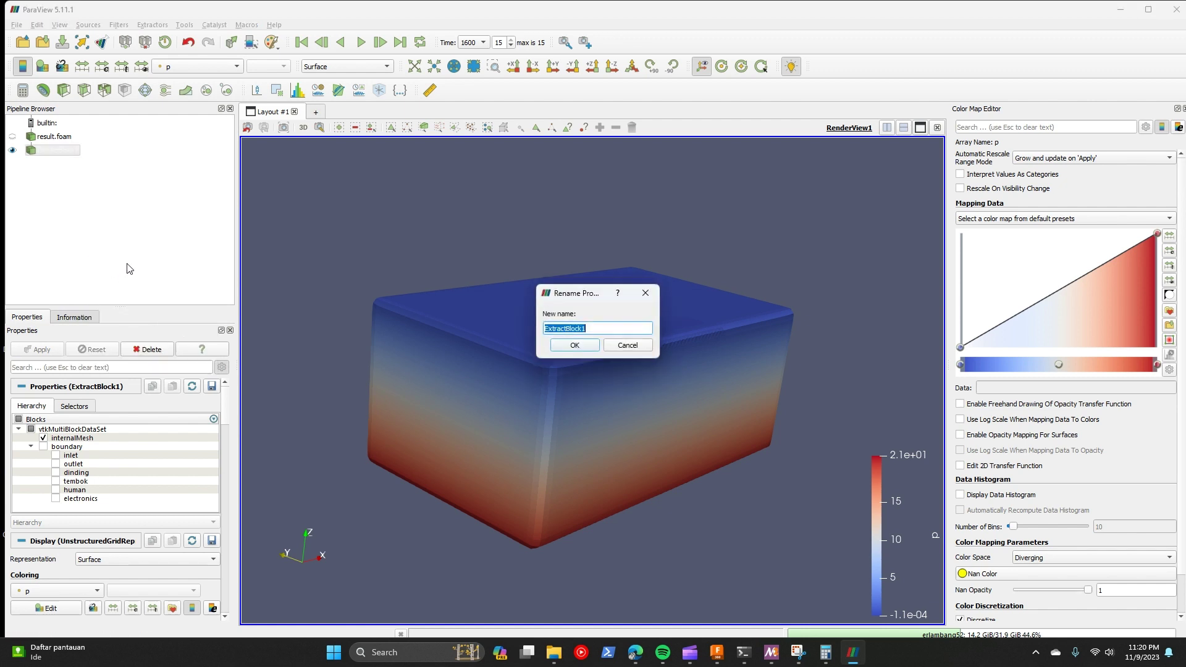
pyautogui.write('internalMesh')
pyautogui.click(574, 346)
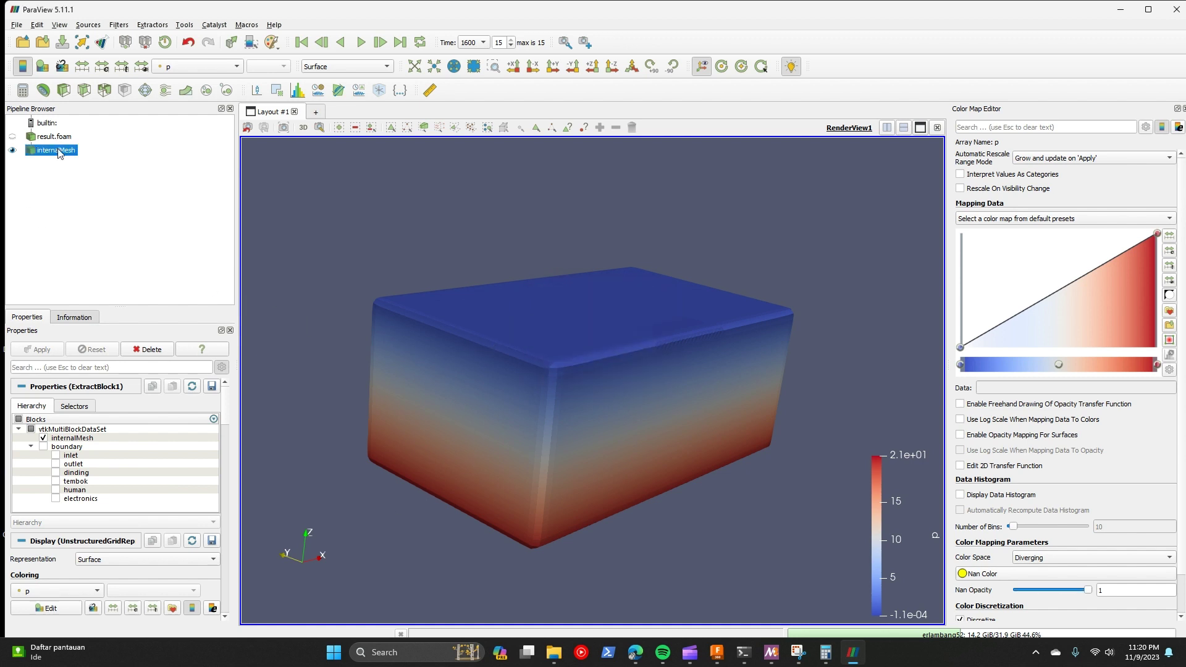
# Step: Add a second Extract Block filter to result.foam for the inlet boundary only, and apply it
pyautogui.click(52, 137)
pyautogui.hotkey('ctrl', 'space')
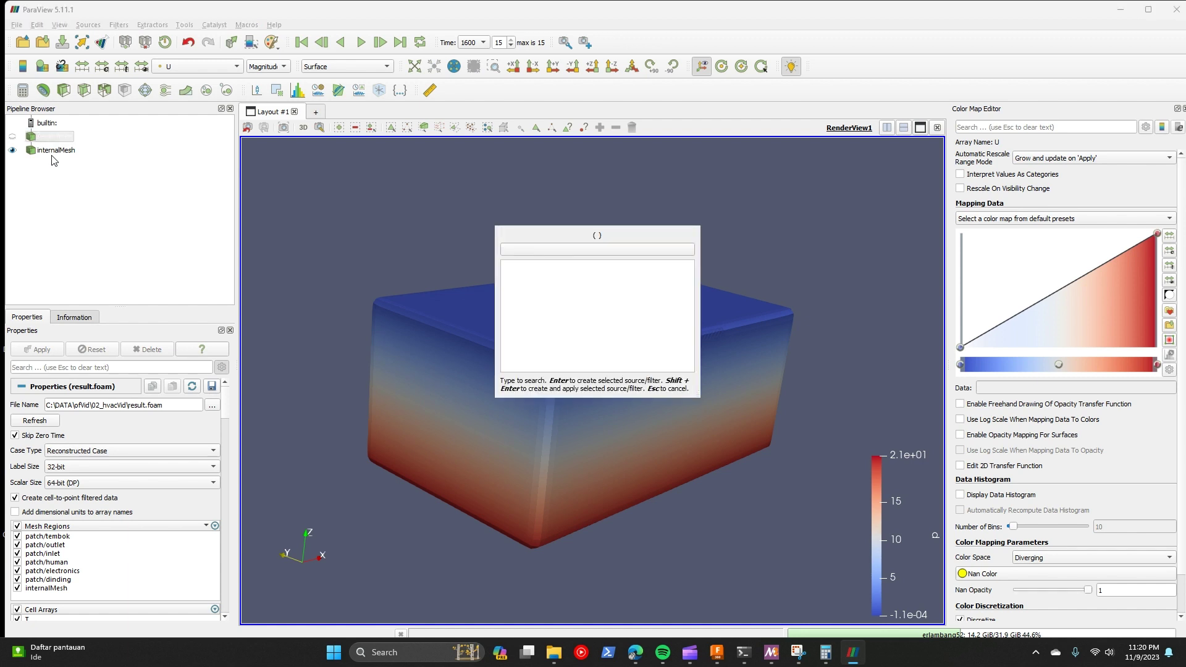
pyautogui.write('extract')
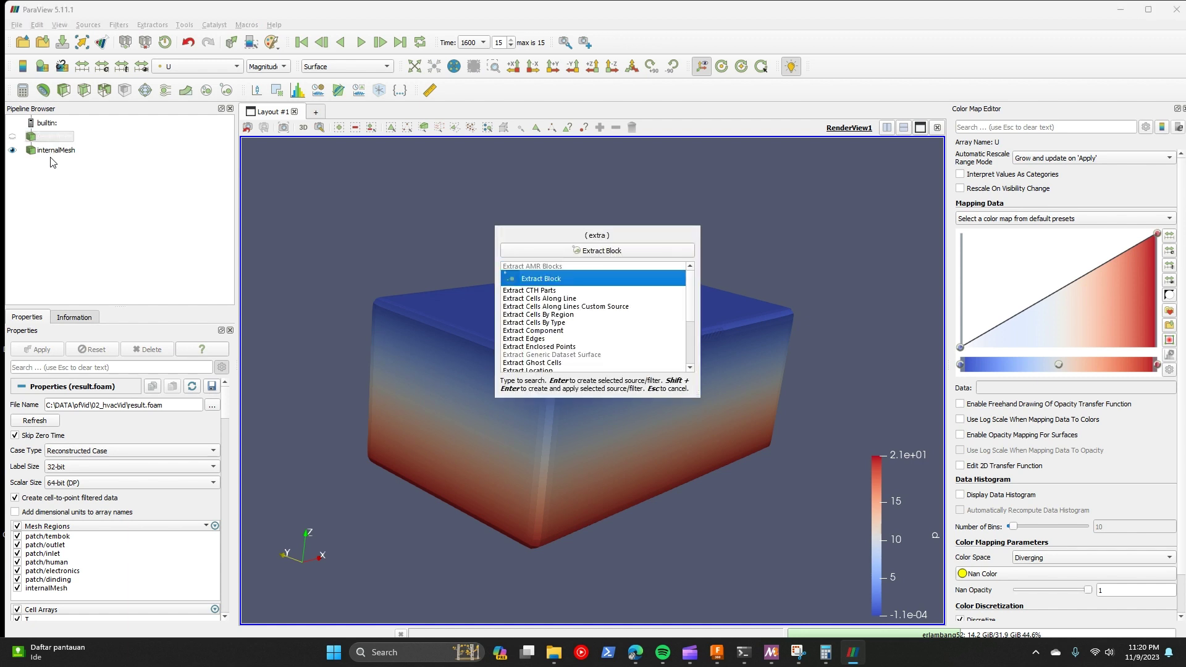
pyautogui.press('Return')
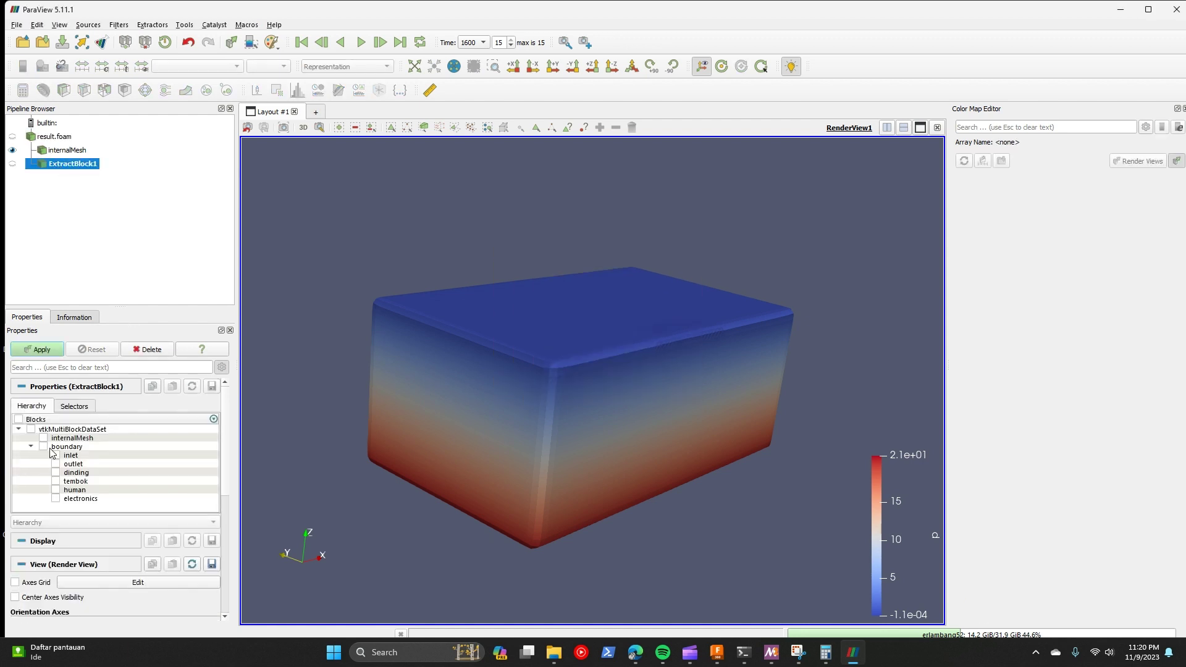
pyautogui.click(55, 456)
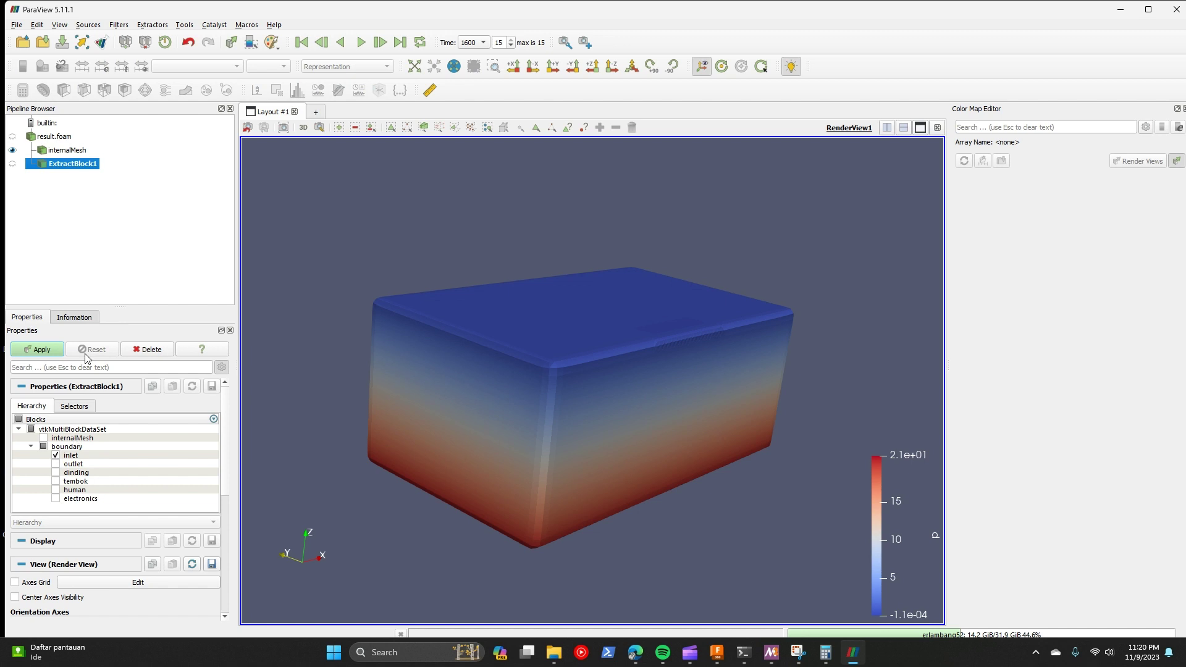
pyautogui.click(39, 352)
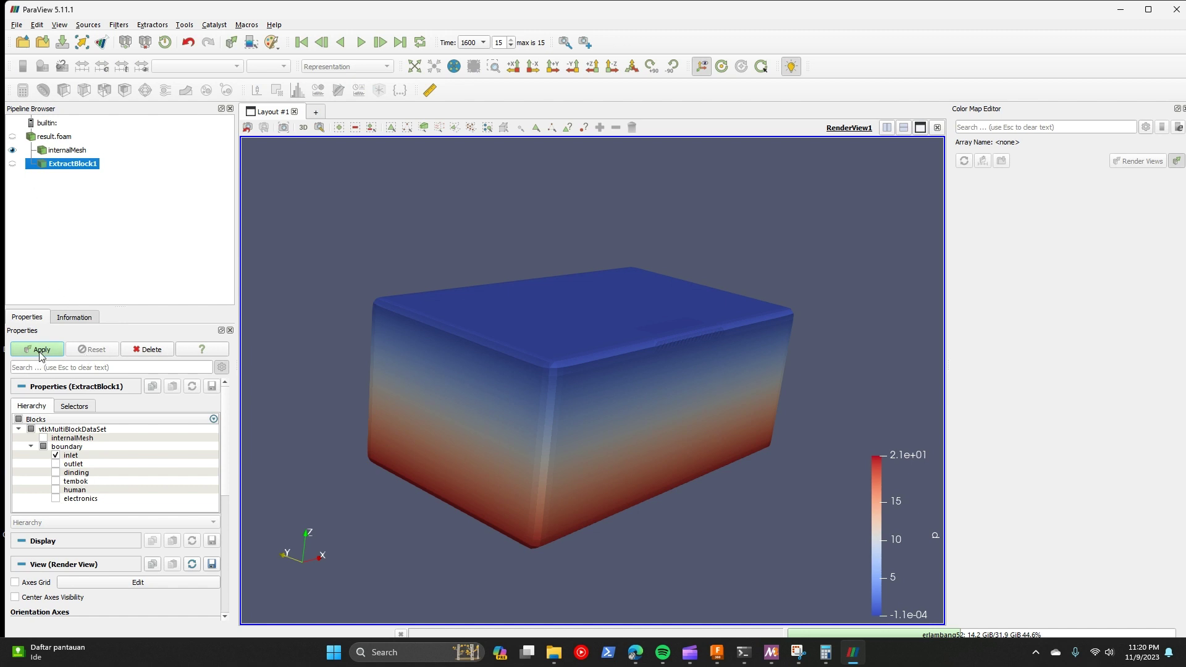
# Step: Rename the extracted inlet boundary block in the pipeline as inlet
pyautogui.rightClick(72, 168)
pyautogui.click(137, 264)
pyautogui.write('in')
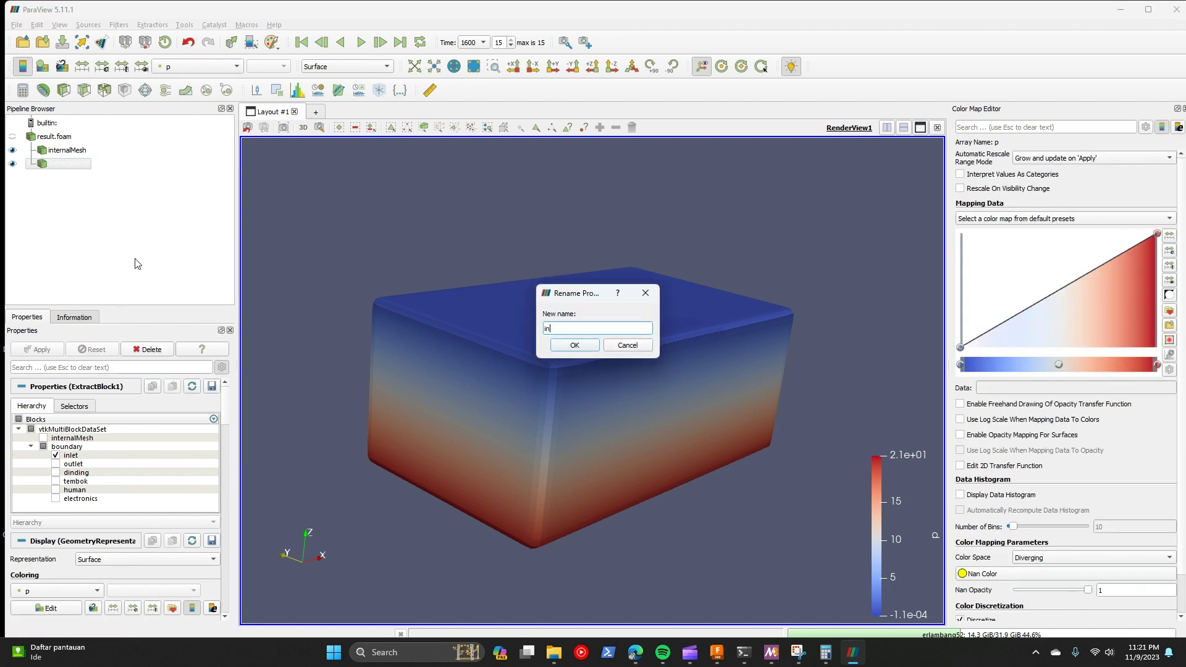
pyautogui.write('let')
pyautogui.press('Return')
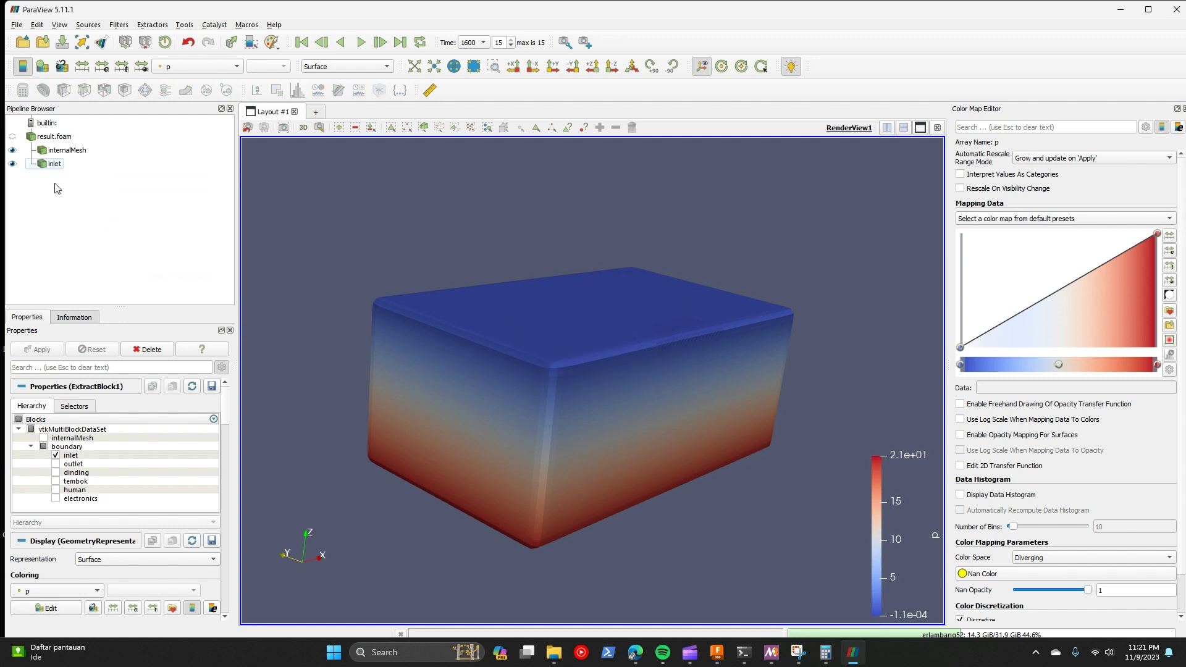
# Step: Toggle the visibility of the internalMesh and inlet blocks to check each, leaving both hidden
pyautogui.click(12, 150)
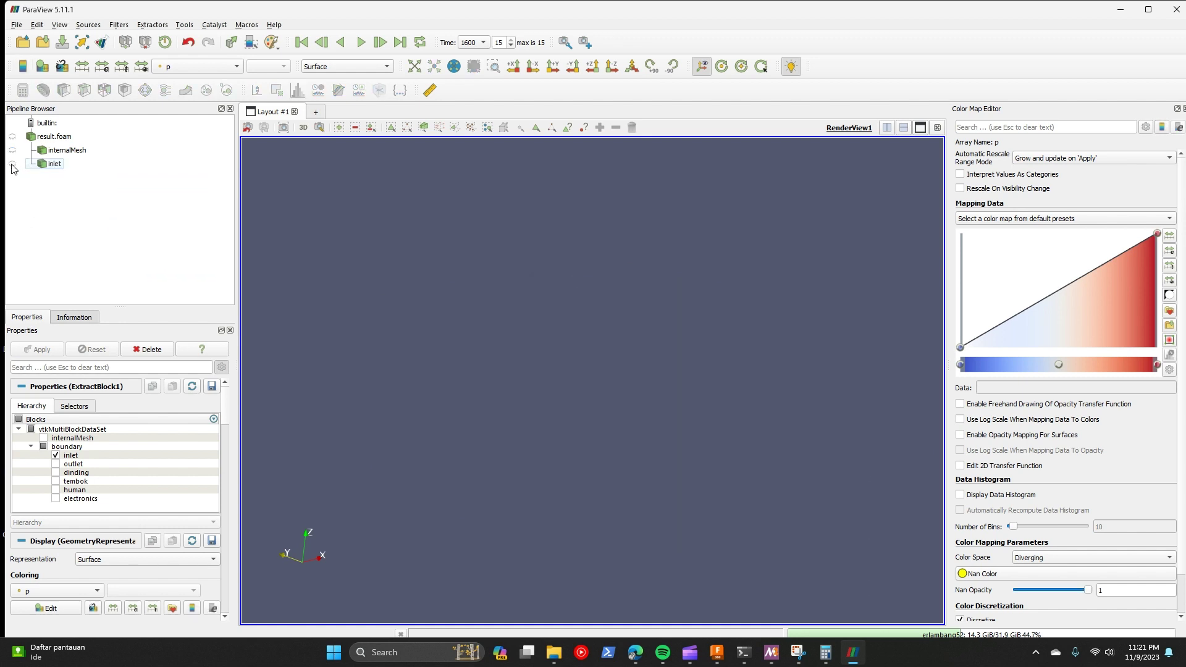
pyautogui.click(13, 164)
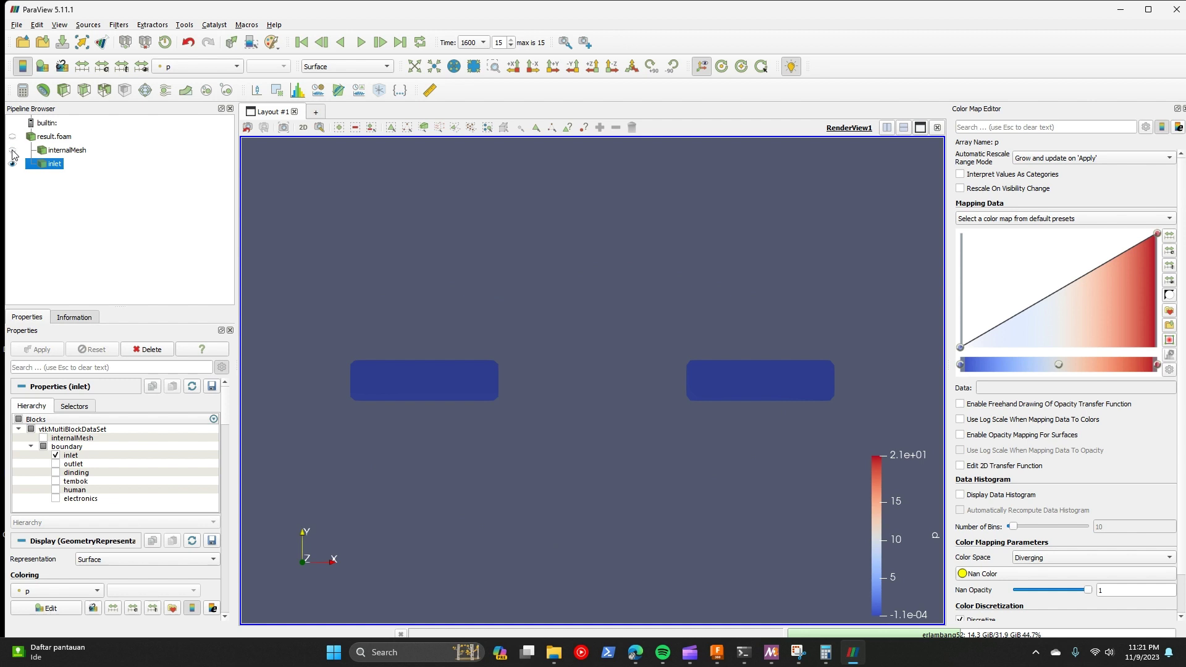
pyautogui.click(13, 151)
pyautogui.click(12, 150)
pyautogui.click(12, 164)
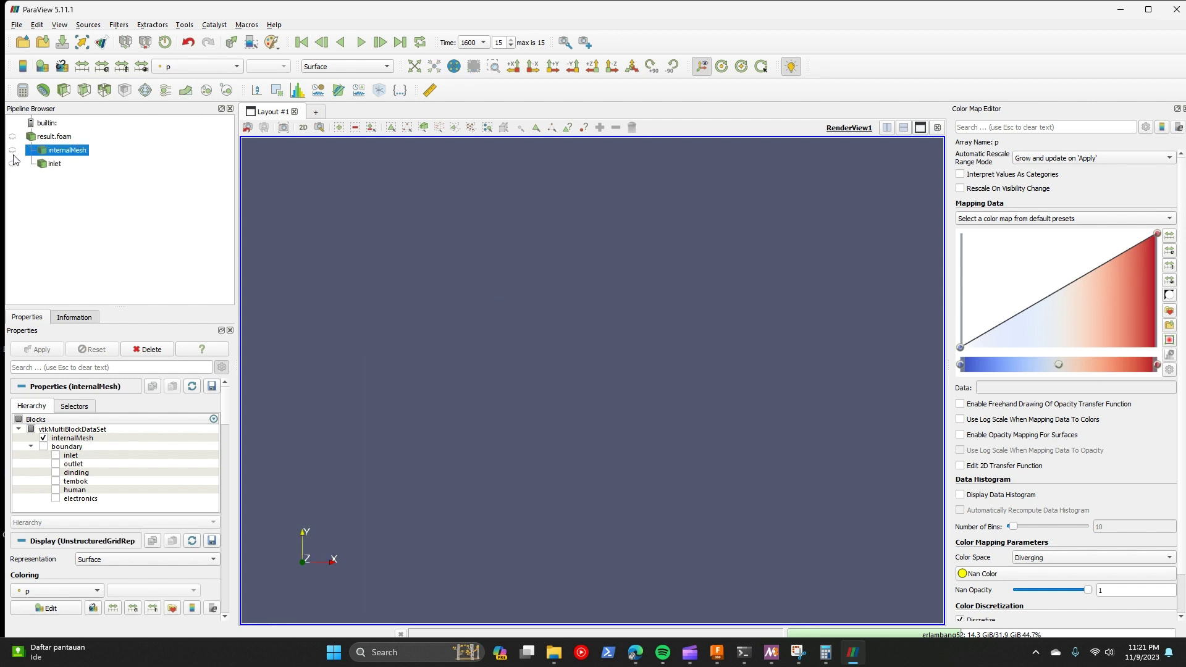
# Step: Apply a Stream Tracer With Custom Source using internalMesh as the input and inlet as the seed source
pyautogui.click(50, 137)
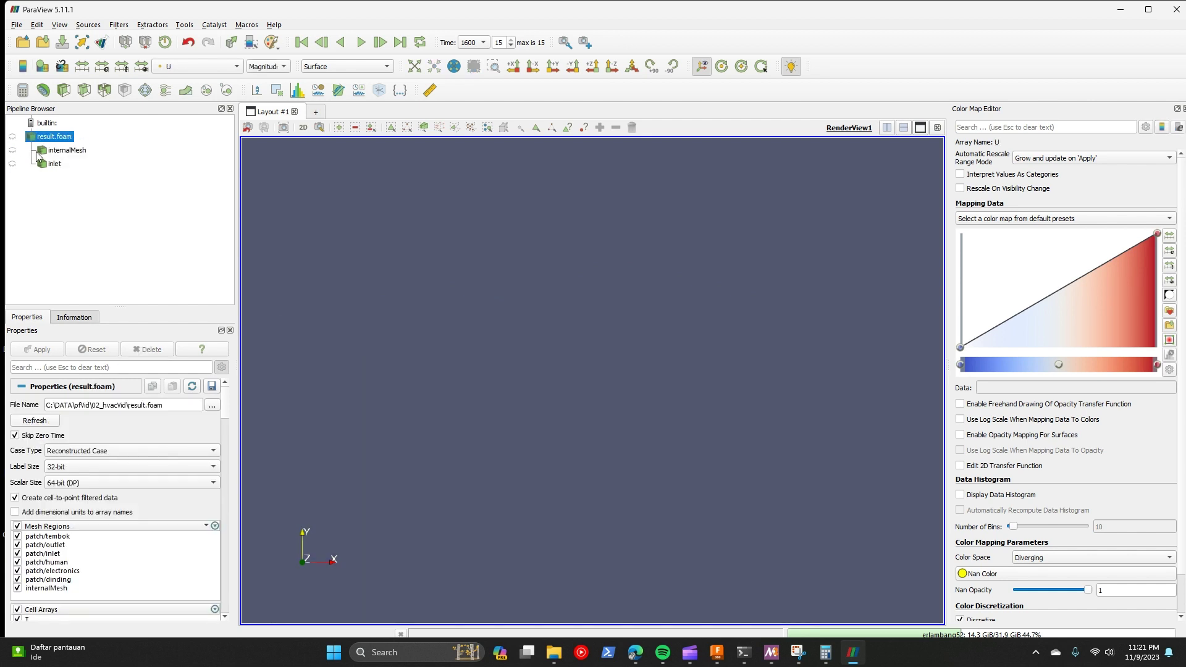
pyautogui.click(62, 150)
pyautogui.hotkey('ctrl', 'space')
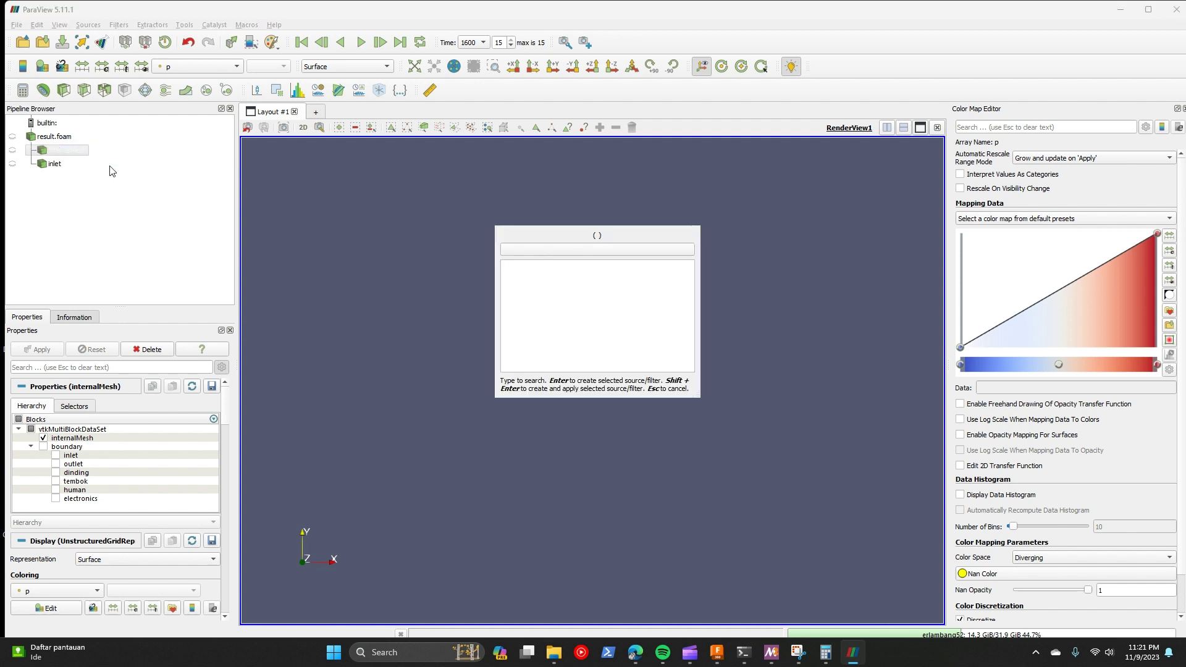
pyautogui.write('strea')
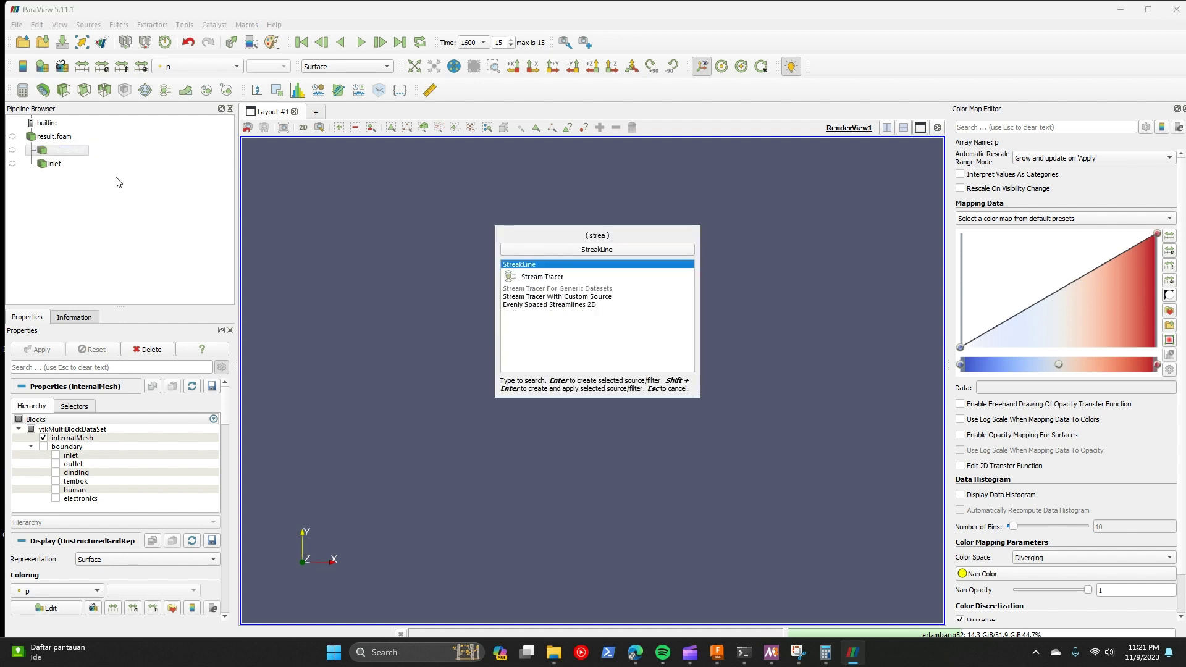
pyautogui.doubleClick(580, 297)
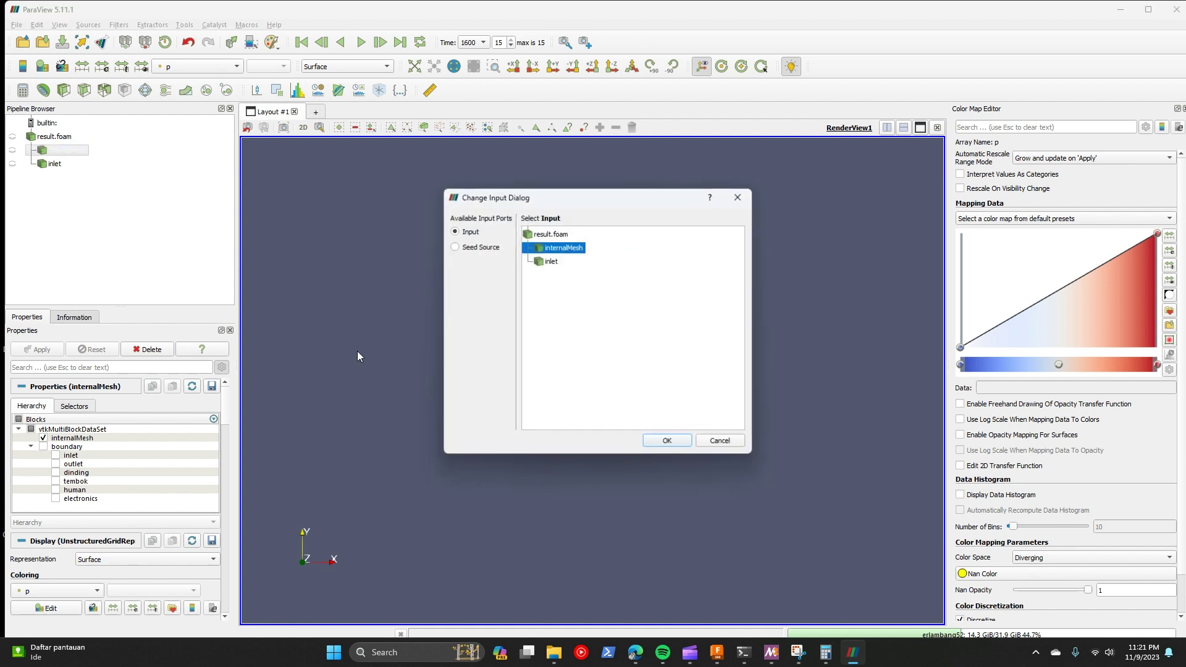
pyautogui.click(491, 248)
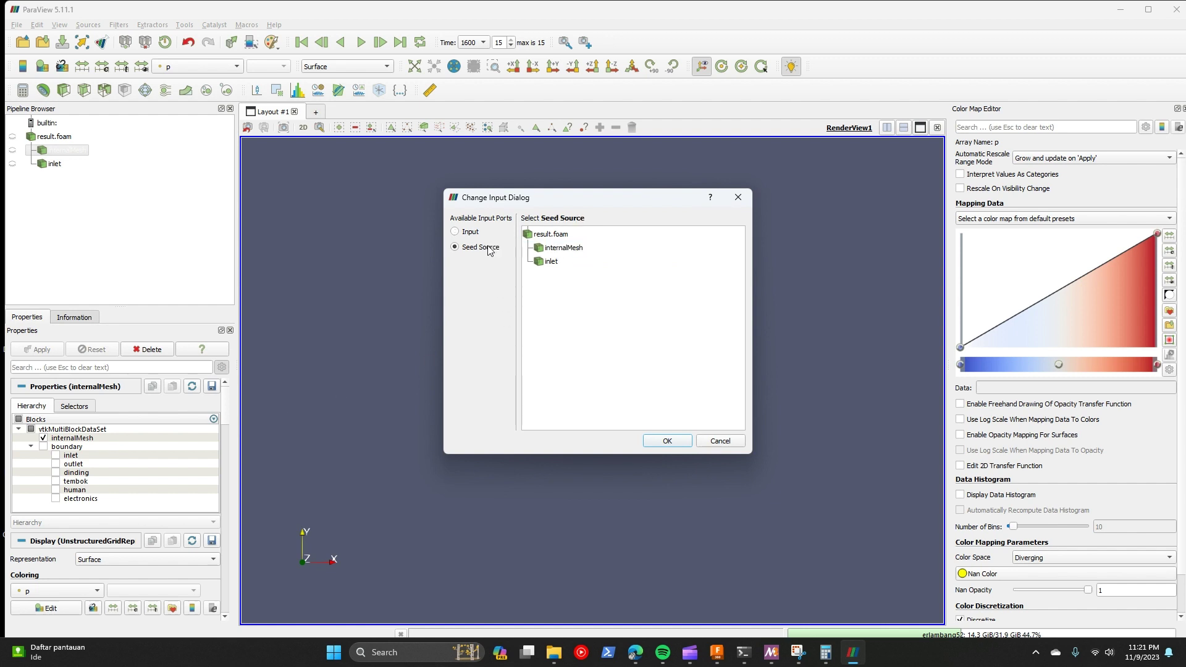
pyautogui.click(549, 262)
pyautogui.click(667, 441)
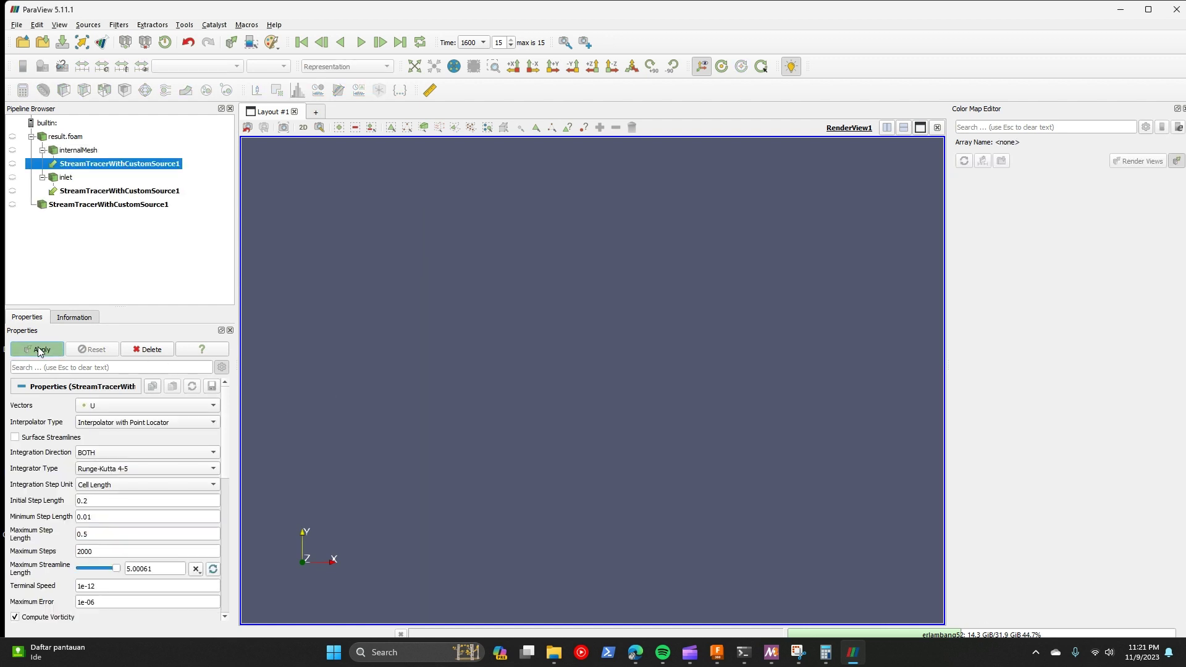
# Step: Colour the streamlines by the magnitude of velocity U
pyautogui.moveTo(550, 447); pyautogui.dragTo(610, 421)
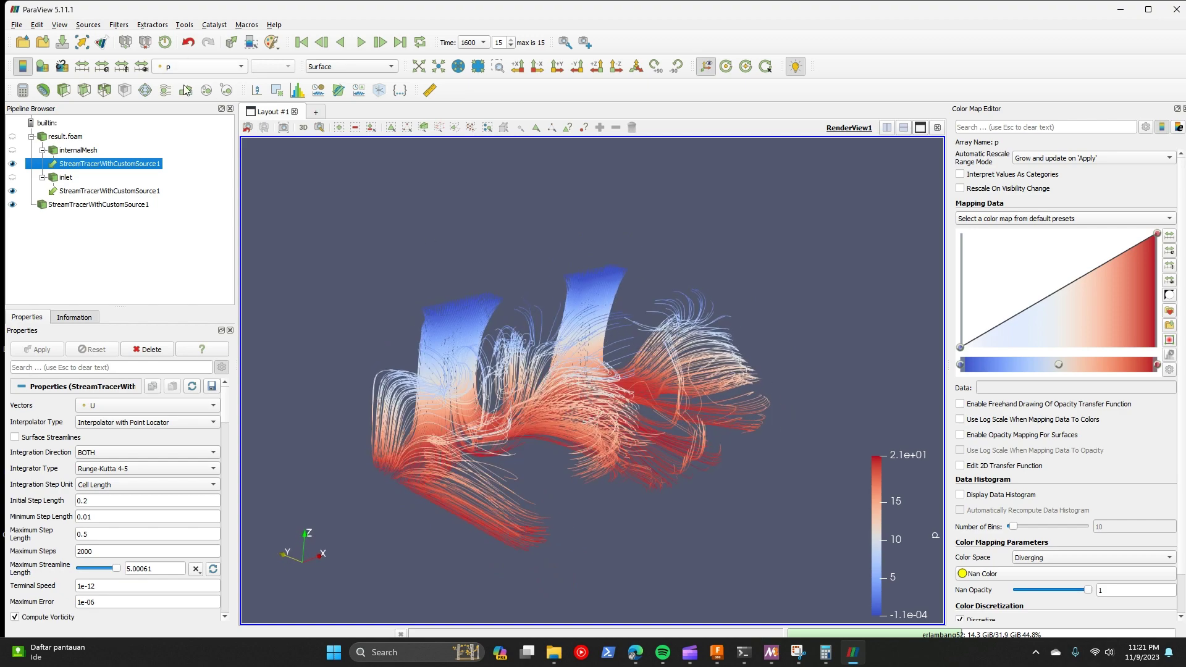
pyautogui.moveTo(550, 277); pyautogui.dragTo(559, 380)
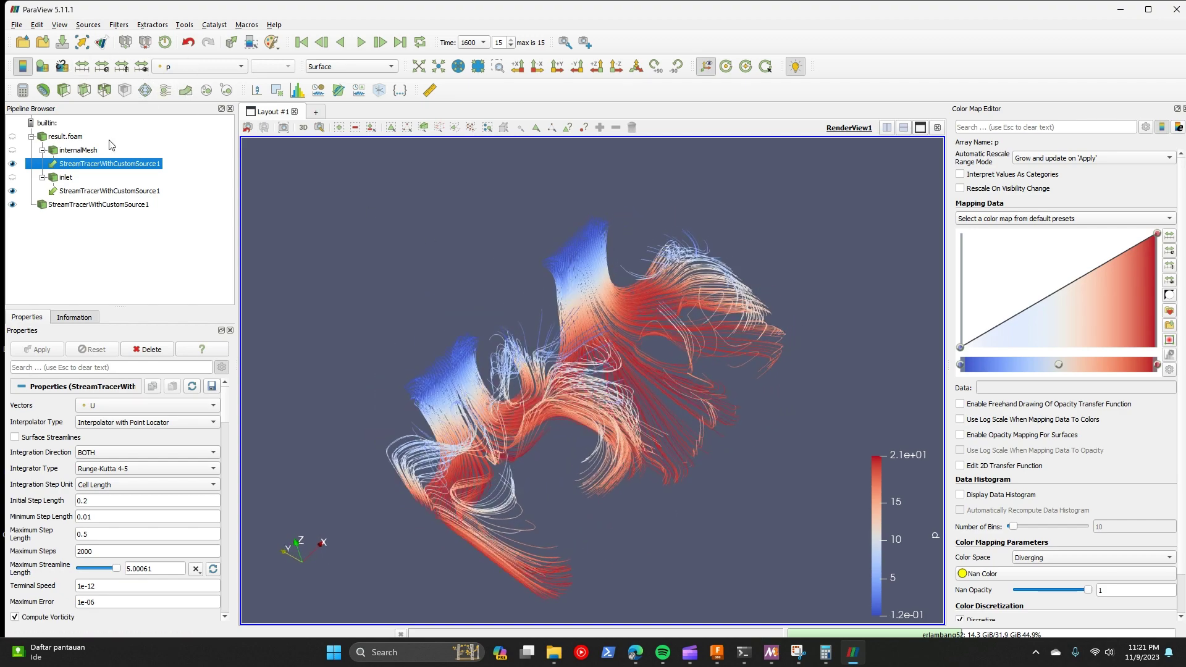
pyautogui.click(57, 205)
pyautogui.click(185, 67)
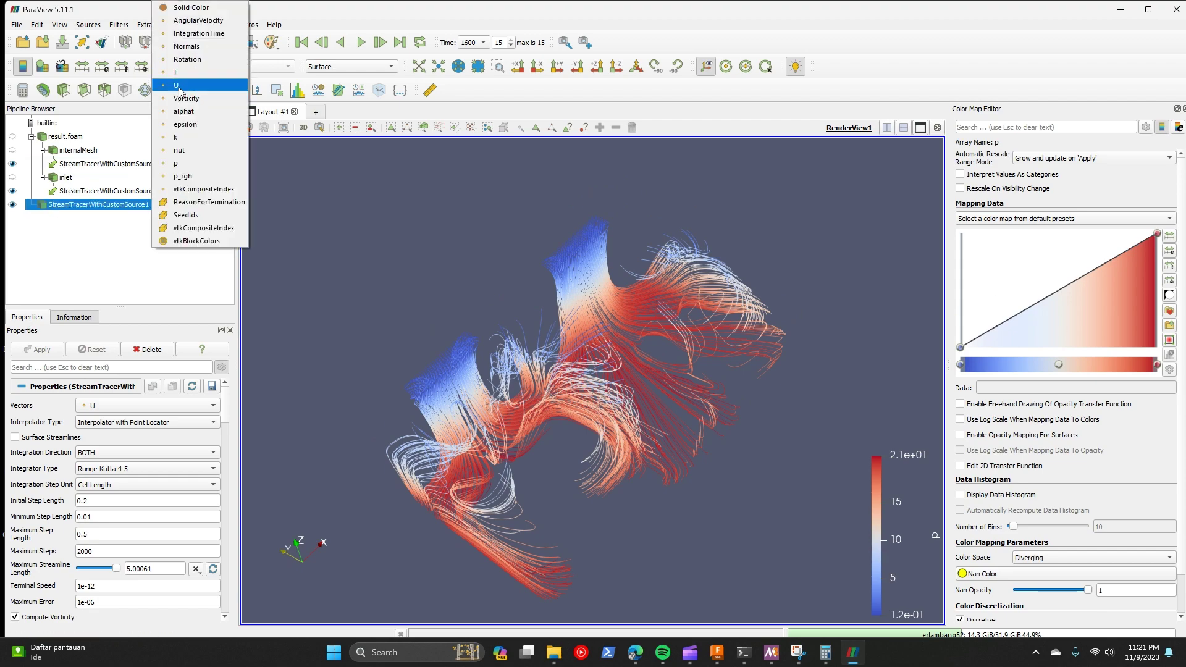
pyautogui.click(179, 86)
# Step: Double the stream tracer's maximum streamline length to 10.0012 and apply the change
pyautogui.moveTo(420, 280); pyautogui.dragTo(436, 260)
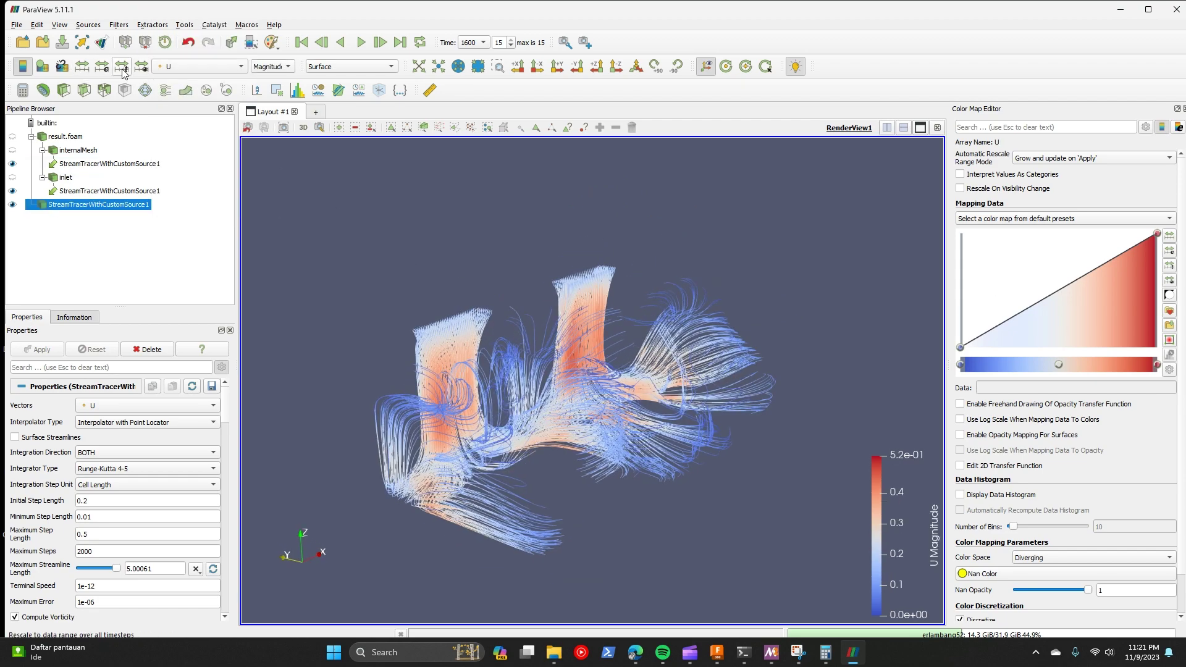
pyautogui.moveTo(395, 300); pyautogui.dragTo(532, 426)
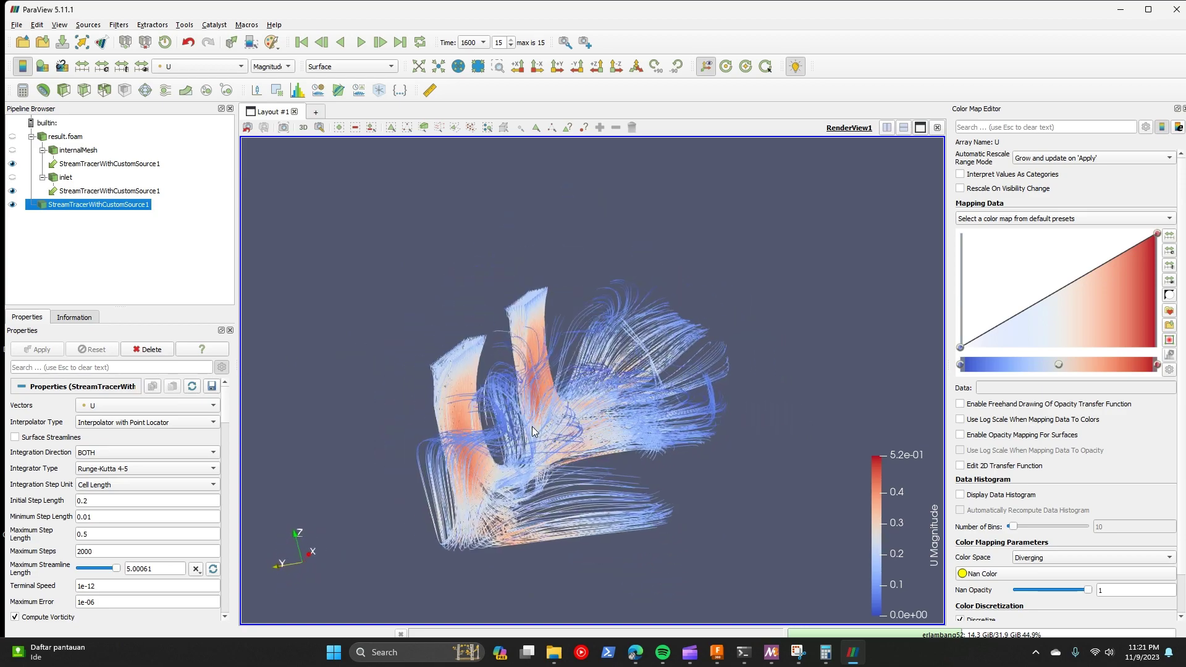
pyautogui.scroll(-2, 225, 413)
pyautogui.scroll(2, 226, 389)
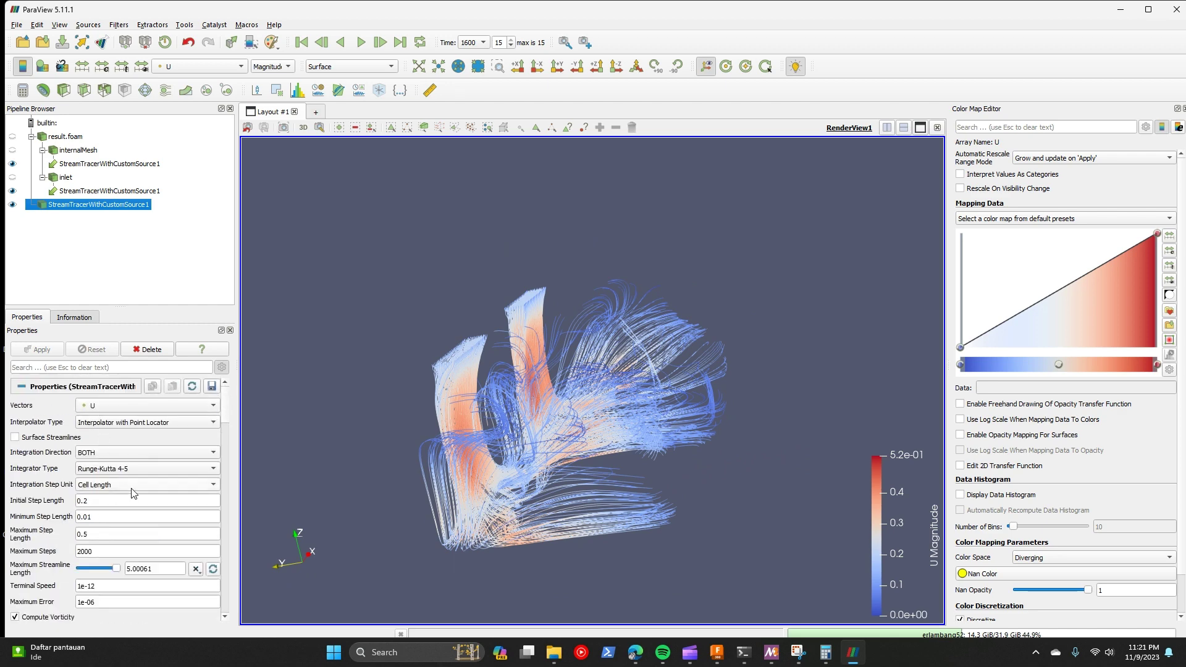
pyautogui.doubleClick(143, 570)
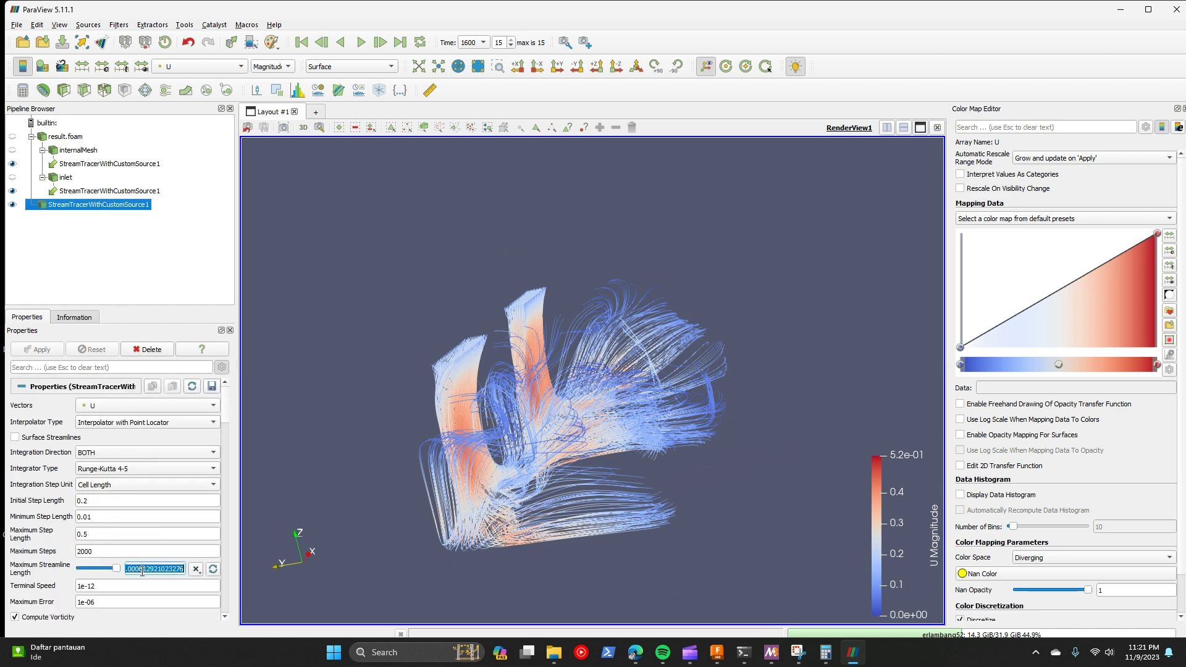
pyautogui.click(195, 571)
pyautogui.click(210, 597)
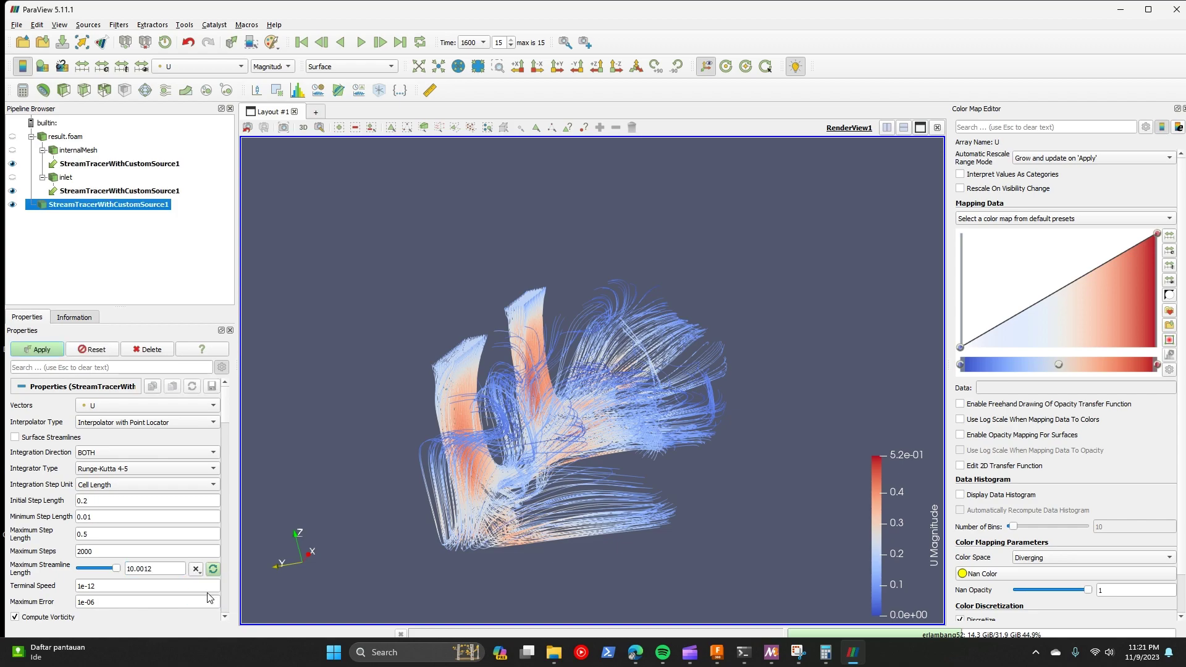
pyautogui.click(52, 351)
# Step: Add a Mask Points filter to the inlet block with a maximum of 200 points and apply it
pyautogui.moveTo(399, 386); pyautogui.dragTo(614, 409)
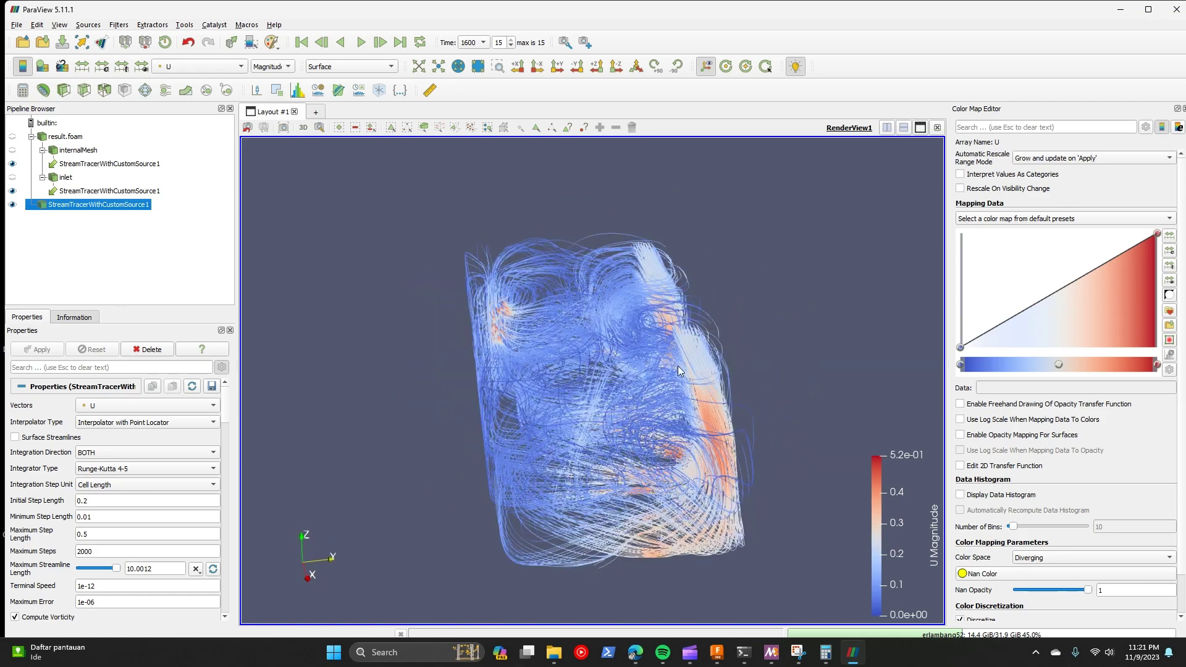
pyautogui.moveTo(488, 280); pyautogui.dragTo(517, 413)
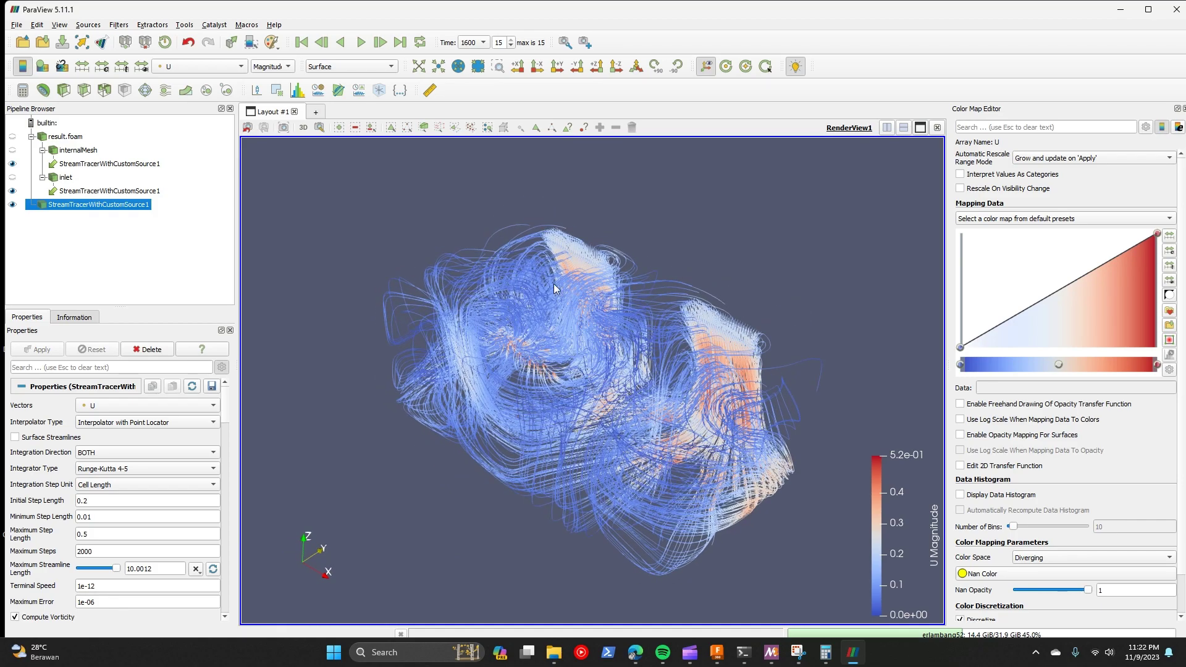
pyautogui.click(65, 178)
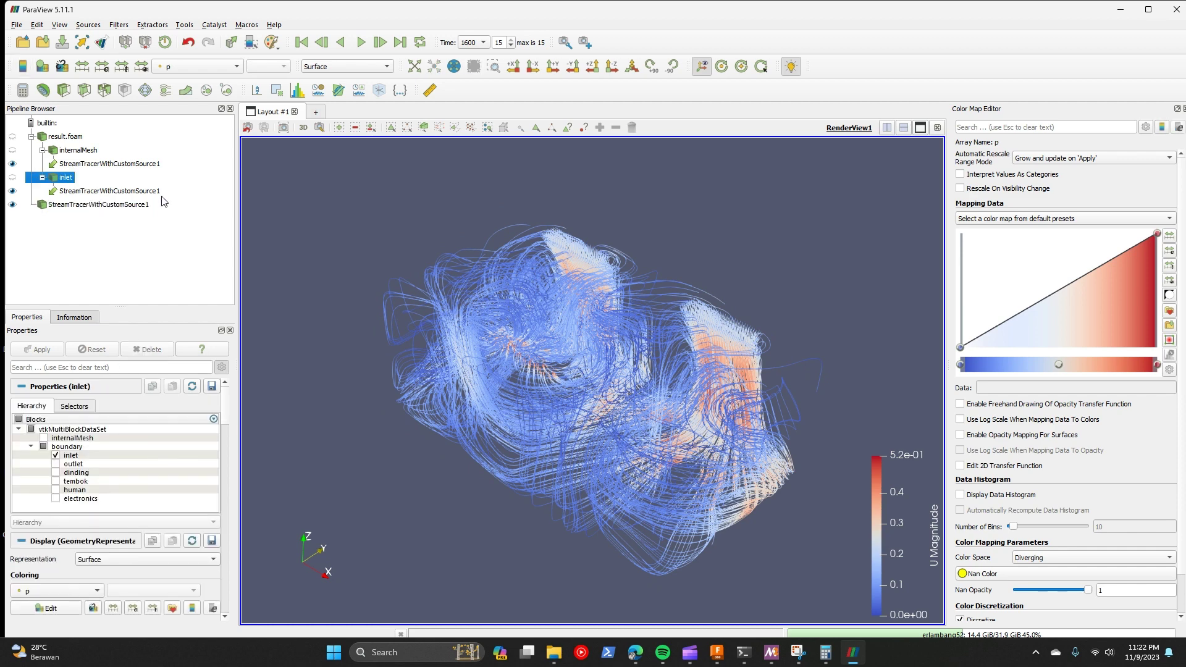
pyautogui.hotkey('ctrl', 'space')
pyautogui.write('mask')
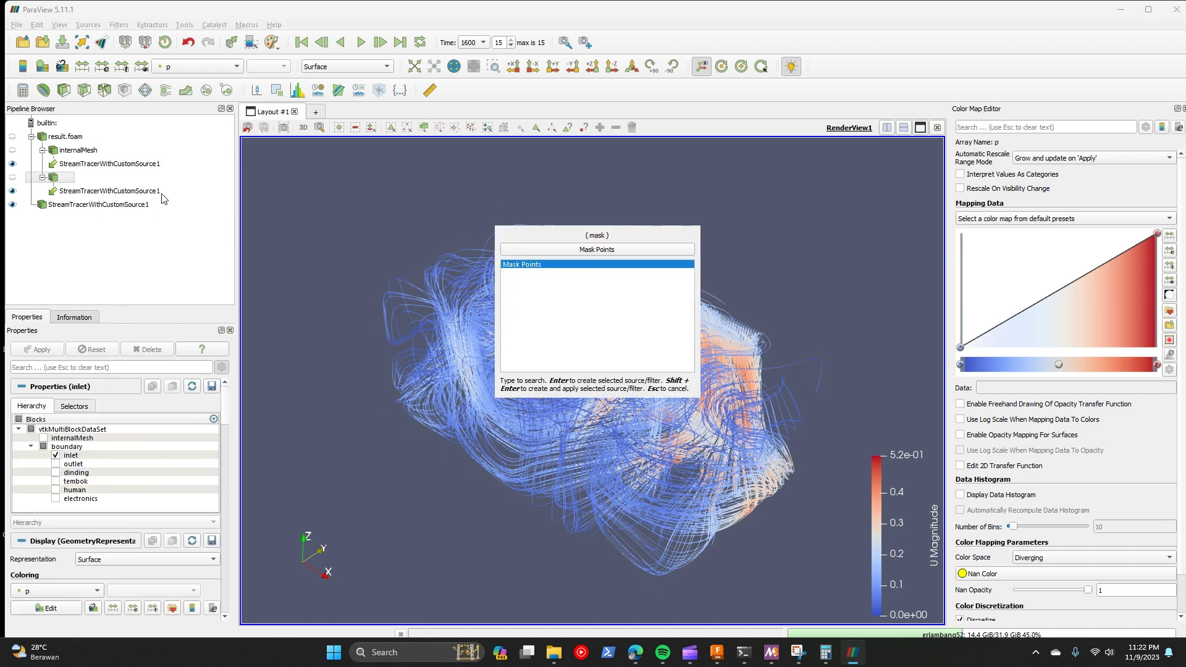
pyautogui.click(629, 249)
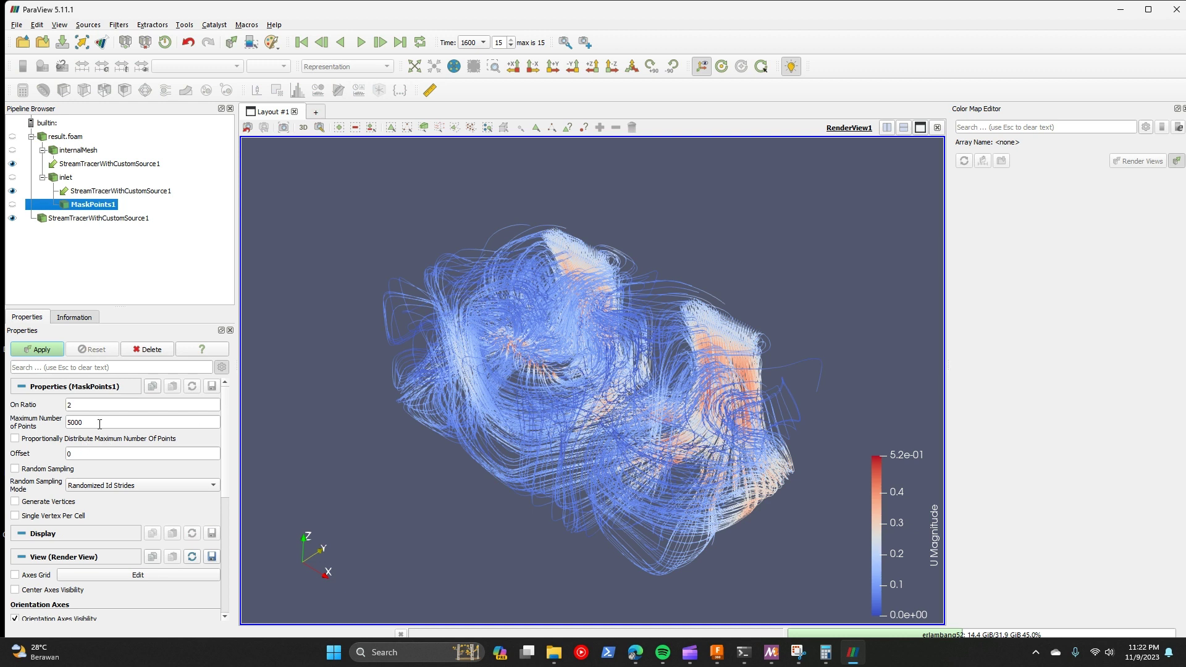
pyautogui.click(67, 422)
pyautogui.doubleClick(93, 420)
pyautogui.write('20')
pyautogui.click(63, 350)
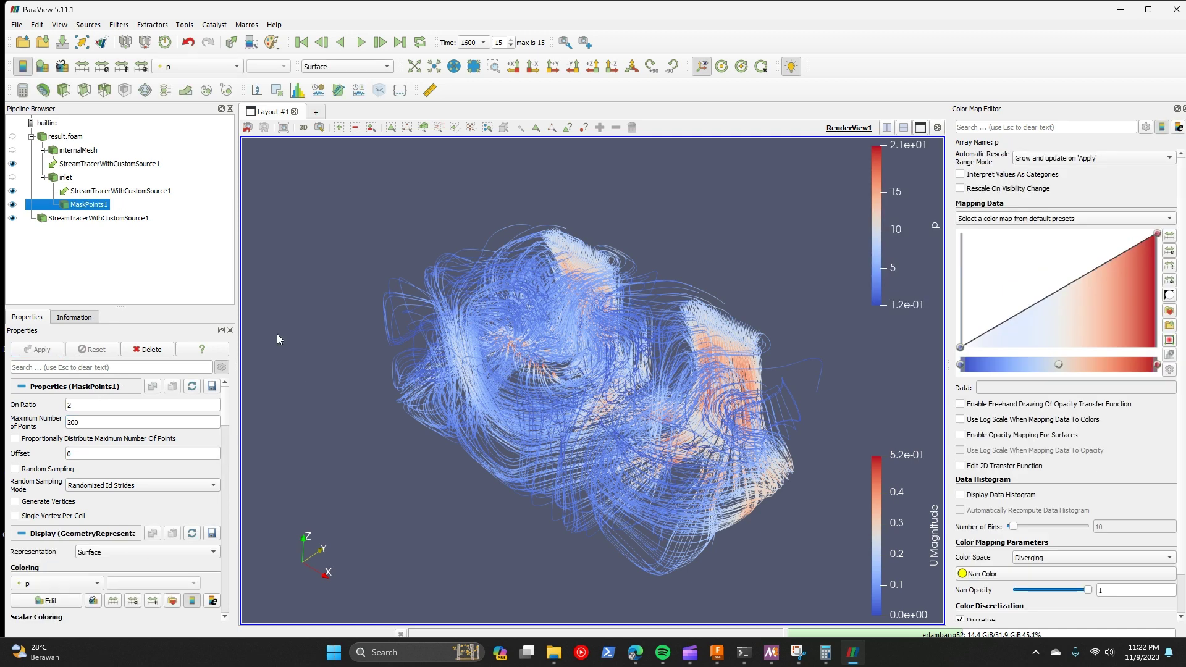
# Step: Rename the mask points filter under the inlet block as pointsInlet
pyautogui.rightClick(84, 210)
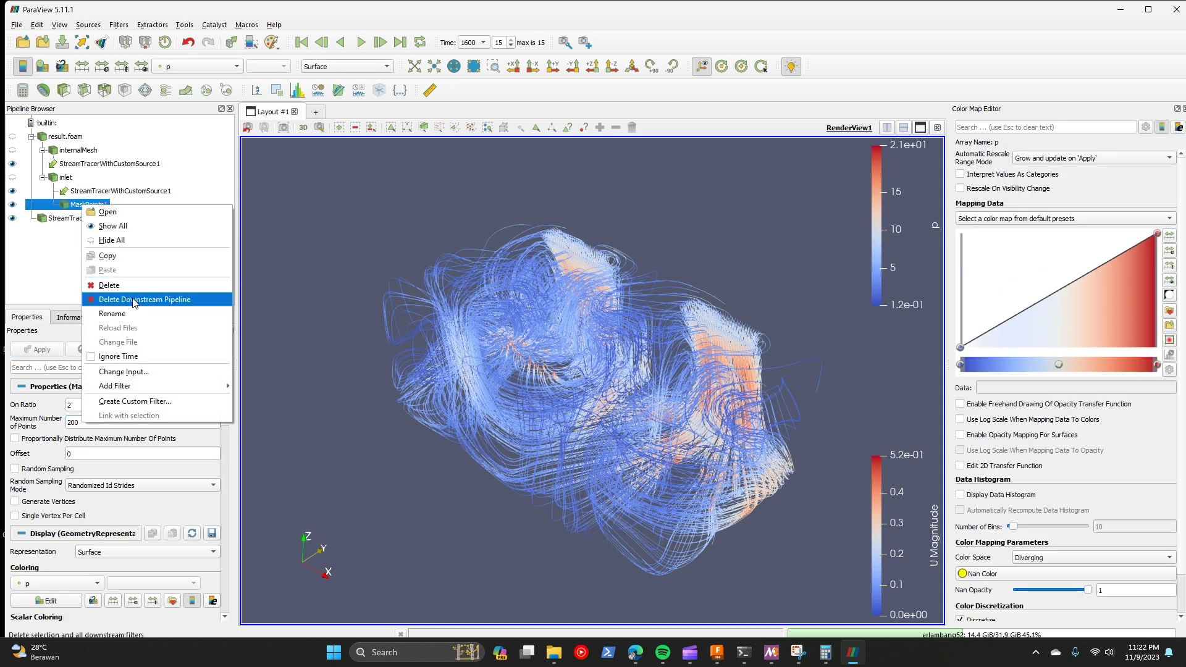
pyautogui.click(136, 300)
pyautogui.write('pointsI')
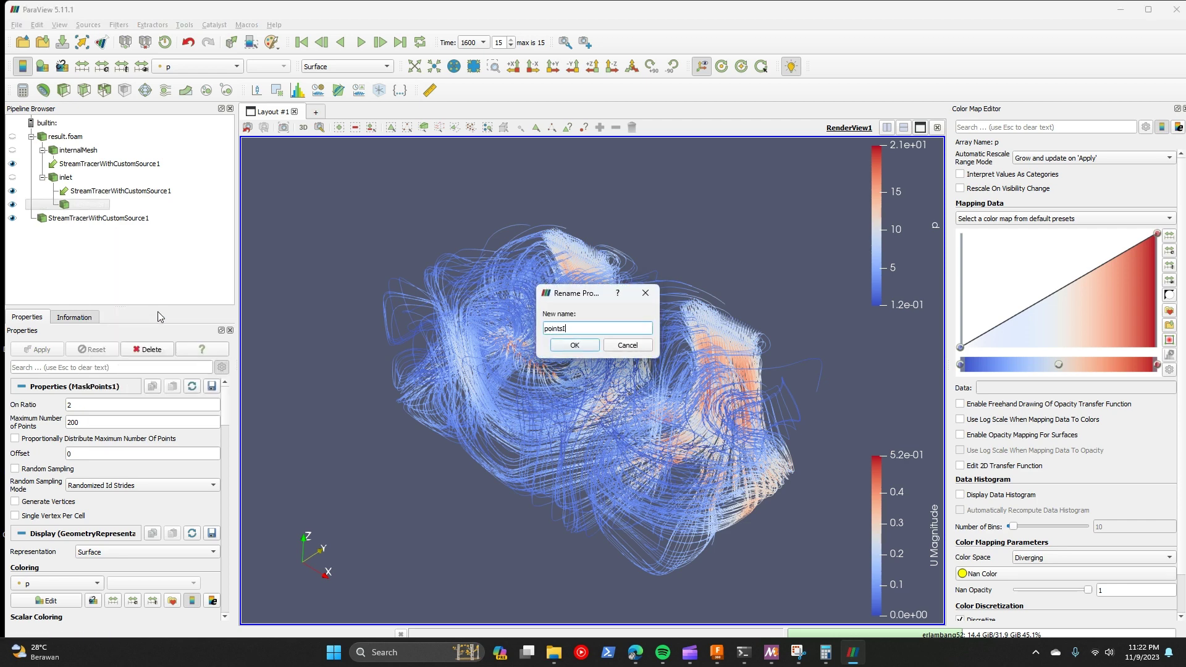
pyautogui.write('nlet')
pyautogui.press('Return')
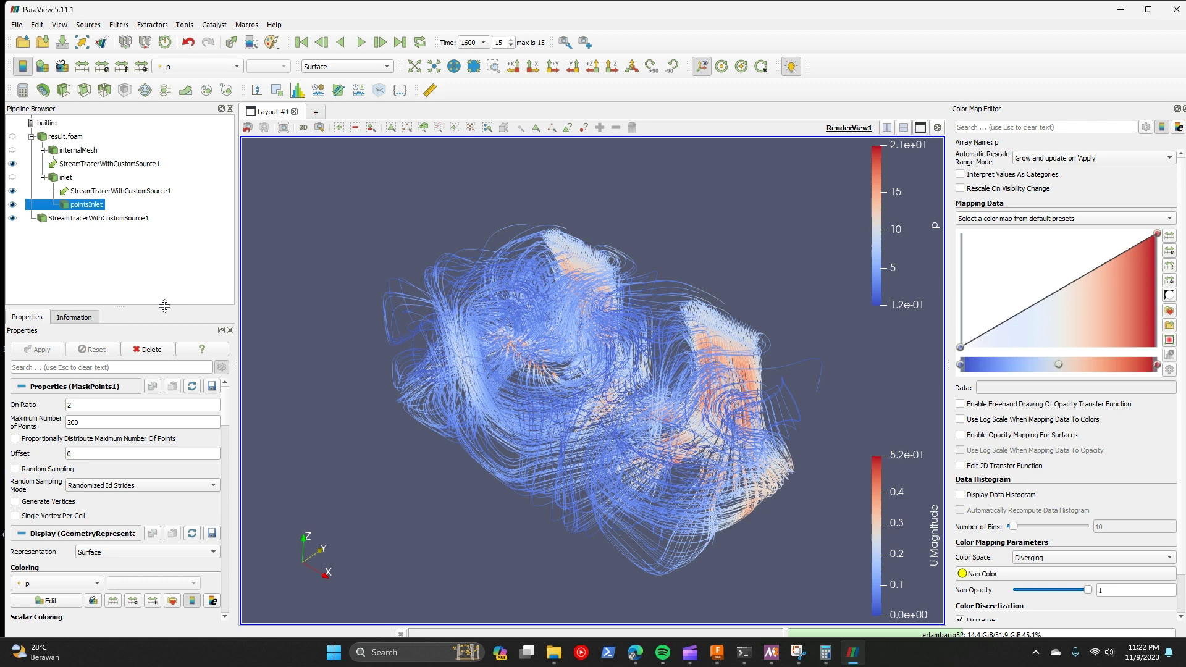
# Step: Delete the existing stream tracer that is seeded from the full inlet block
pyautogui.click(83, 219)
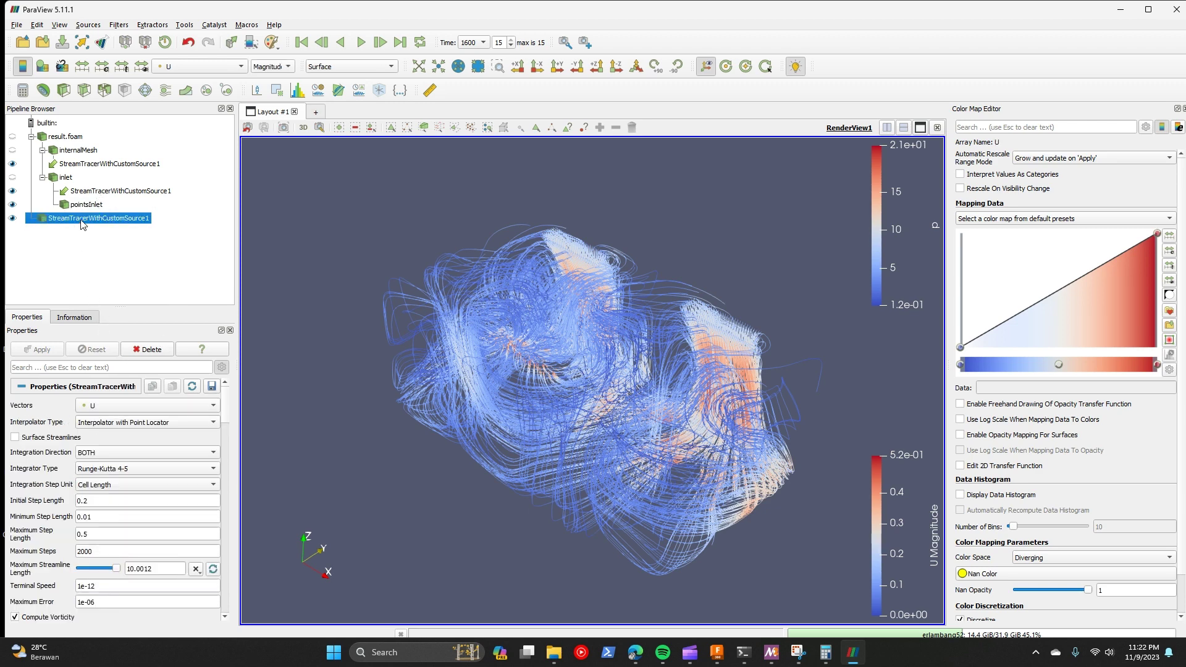
pyautogui.rightClick(83, 223)
pyautogui.press('Escape')
pyautogui.press('Delete')
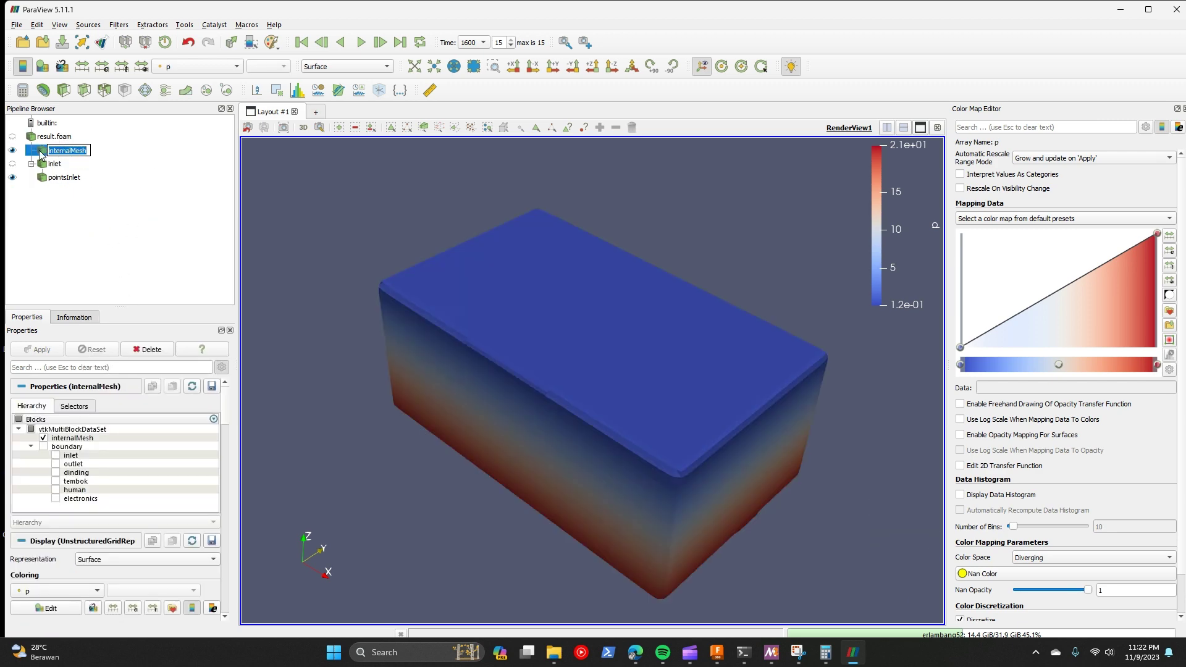
# Step: Apply a Stream Tracer With Custom Source using internalMesh as the input and pointsInlet as the seed source
pyautogui.hotkey('ctrl', 'space')
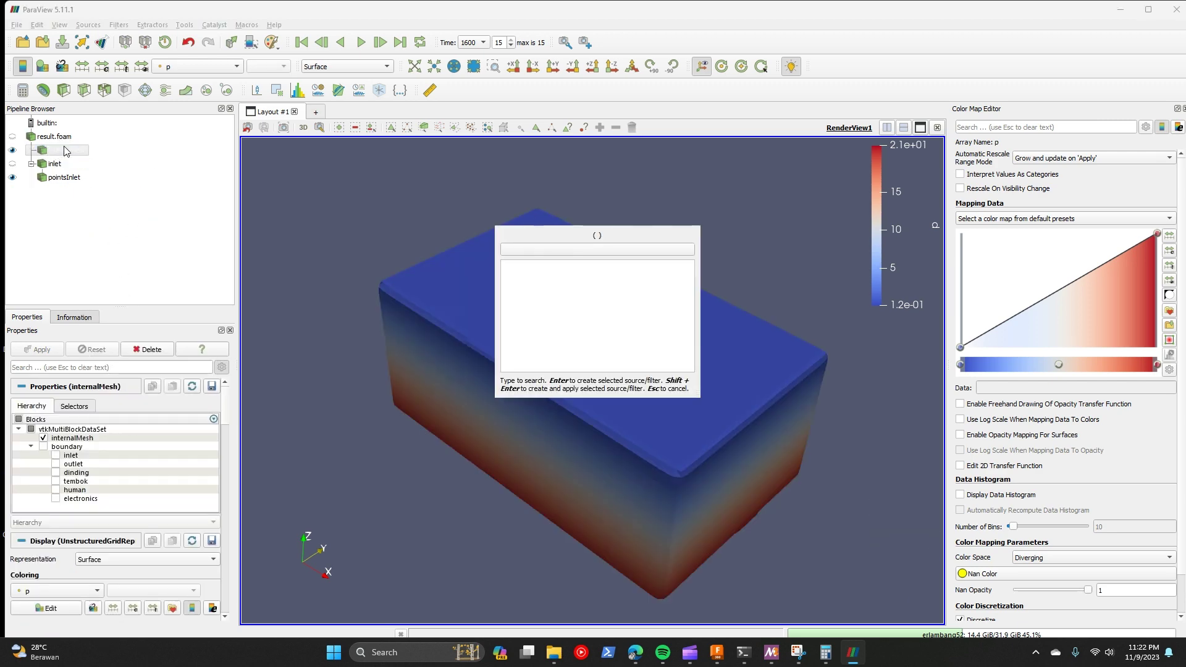
pyautogui.write('strea')
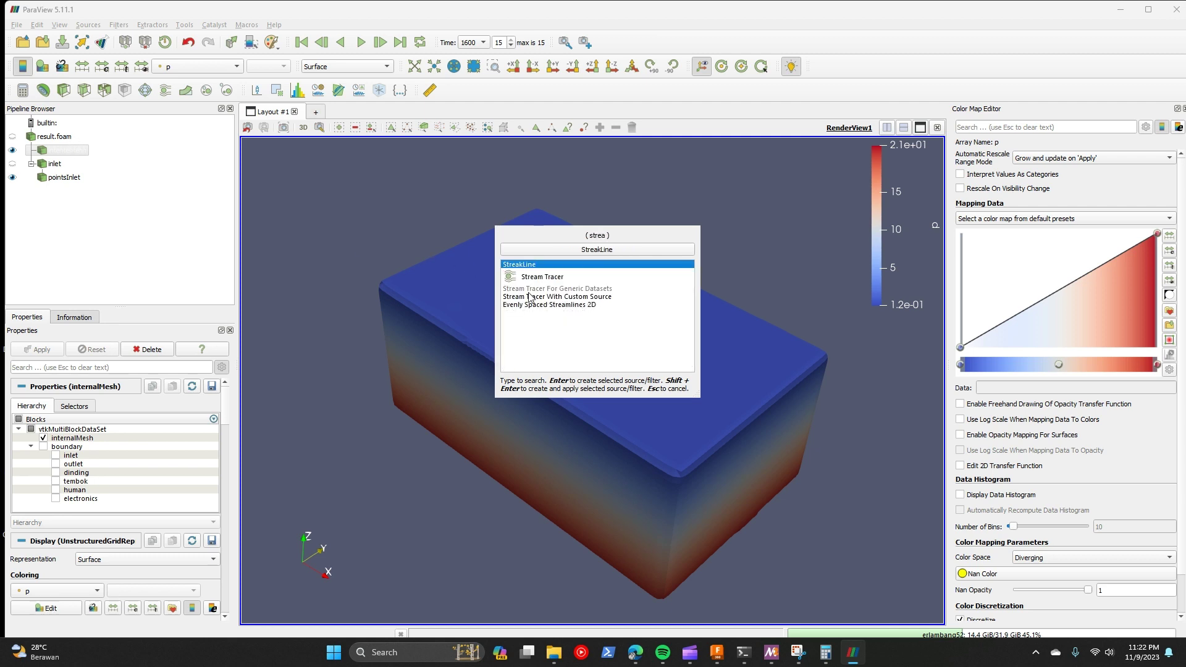
pyautogui.press('Down')
pyautogui.press('Down')
pyautogui.press('Return')
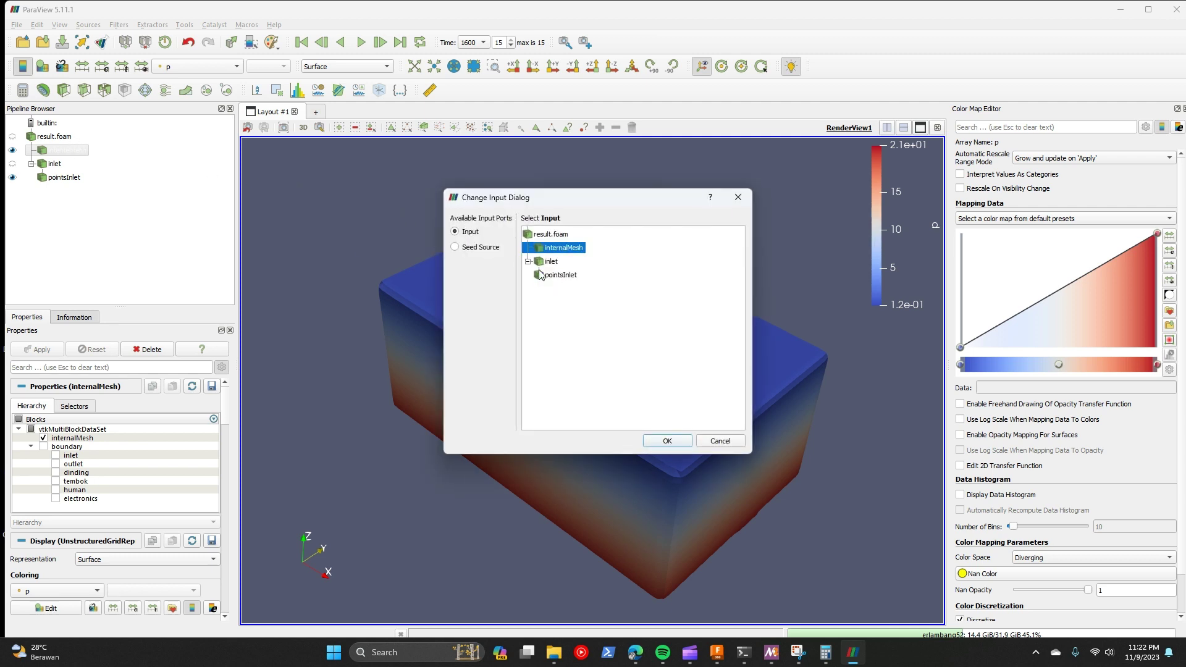
pyautogui.click(488, 248)
pyautogui.click(556, 275)
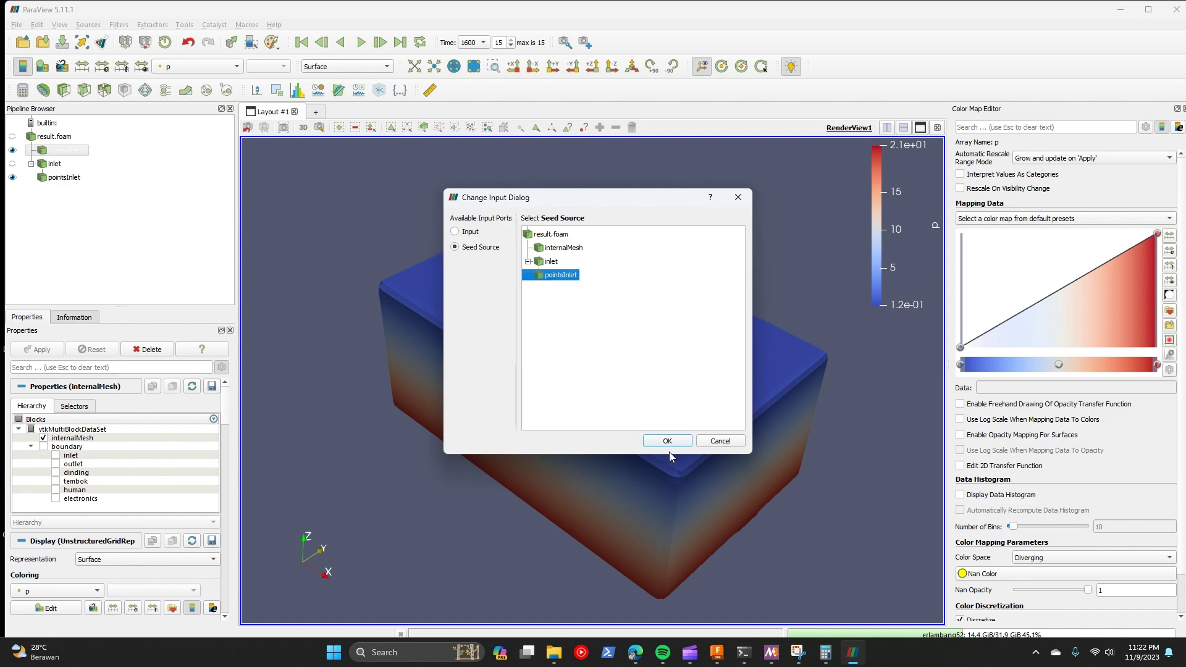
pyautogui.click(667, 441)
pyautogui.hotkey('ctrl', 'Return')
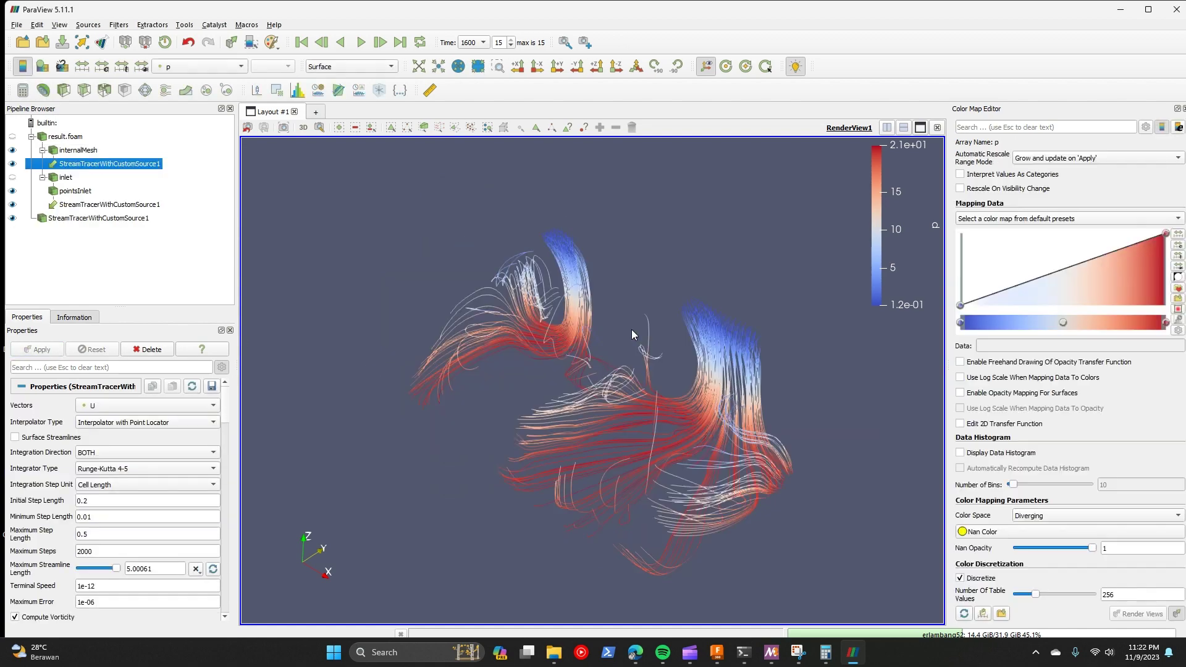
pyautogui.moveTo(528, 407); pyautogui.dragTo(668, 421)
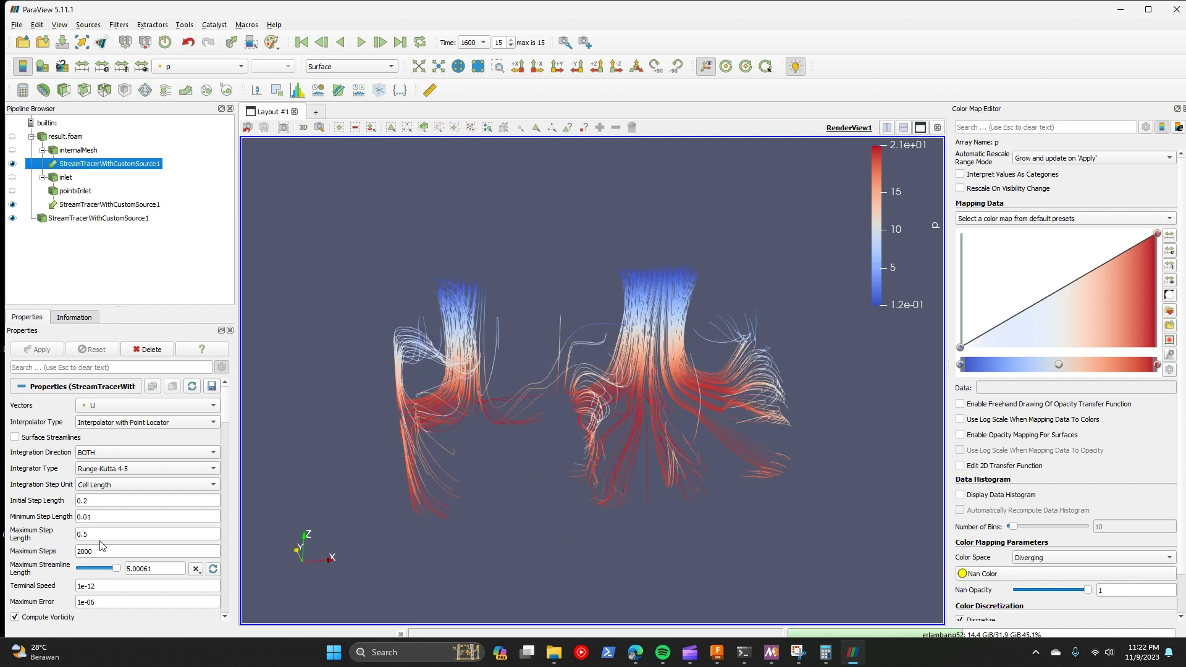
# Step: Try limiting pointsInlet to a maximum of 100 points and inspect the resulting streamlines
pyautogui.click(75, 191)
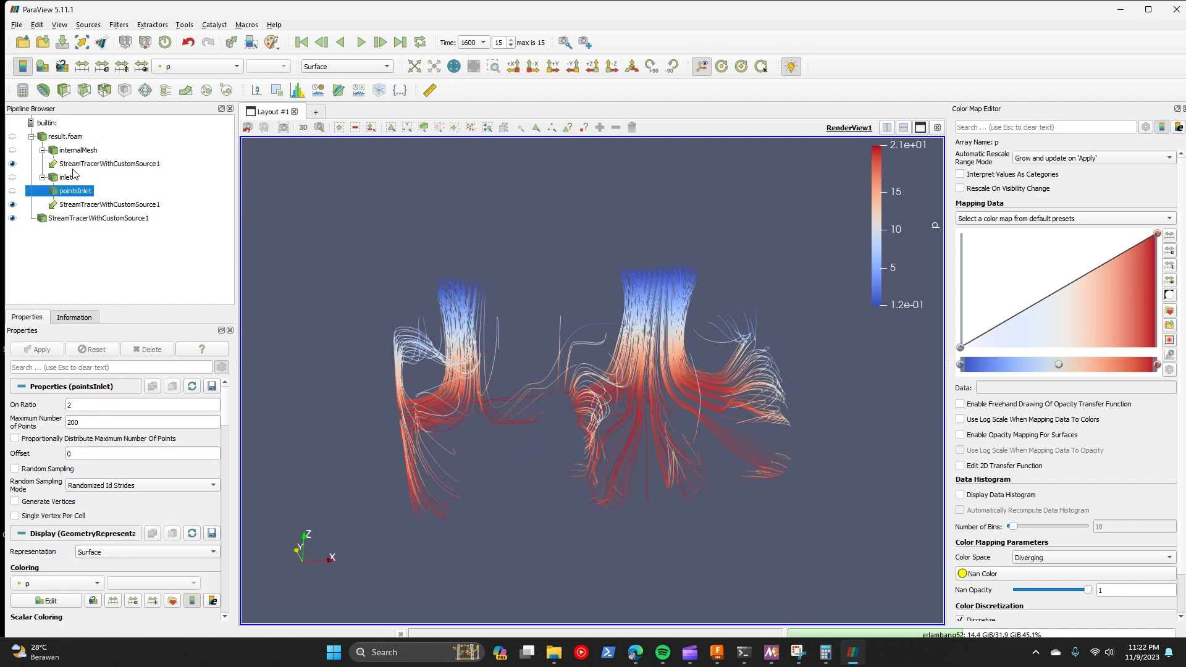
pyautogui.click(76, 164)
pyautogui.click(74, 191)
pyautogui.click(67, 422)
pyautogui.doubleClick(75, 422)
pyautogui.write('100')
pyautogui.click(55, 350)
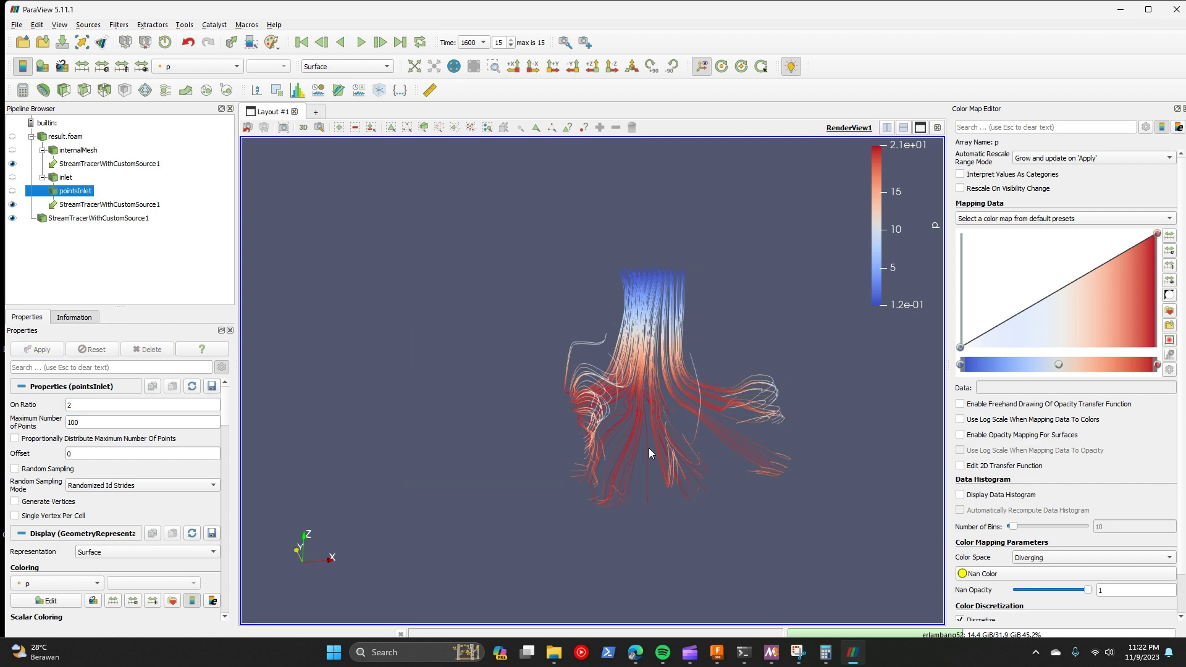
pyautogui.moveTo(648, 447); pyautogui.dragTo(448, 485)
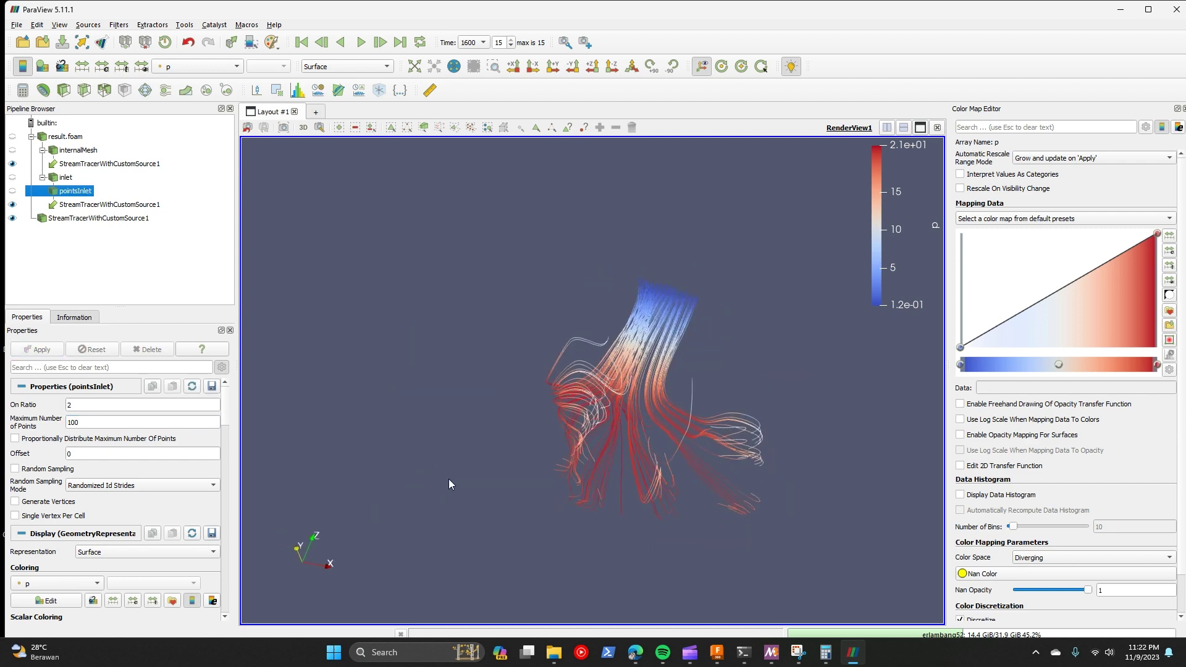
# Step: Set the maximum number of points of pointsInlet back to 200 and apply the change
pyautogui.doubleClick(73, 422)
pyautogui.write('20')
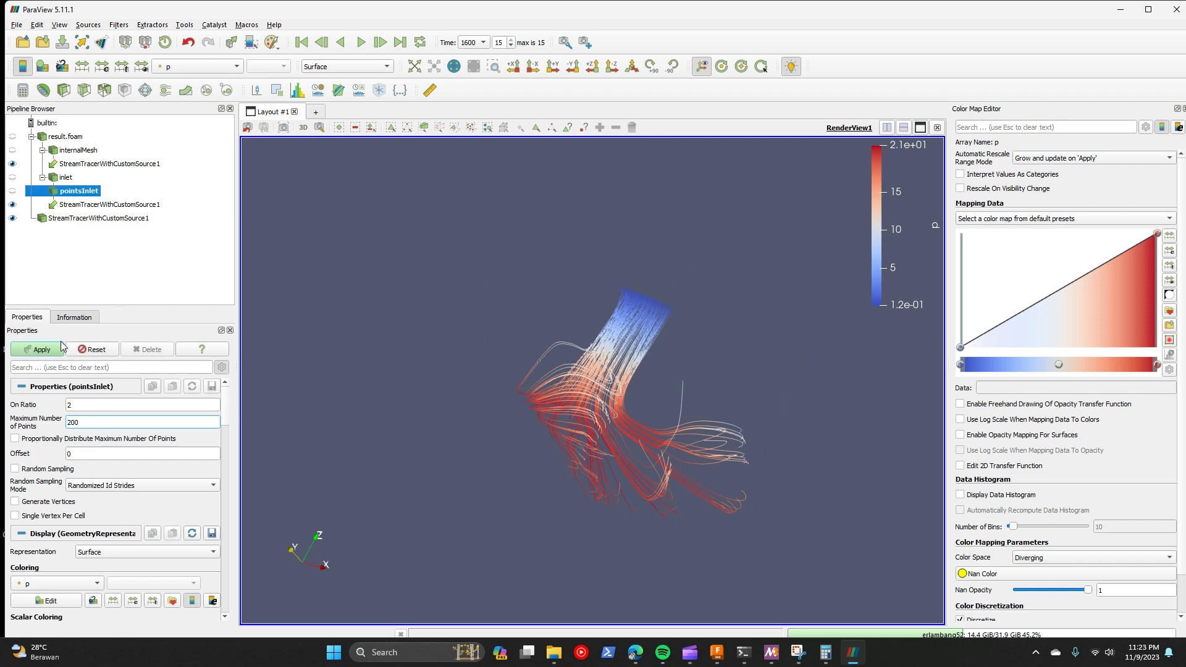
pyautogui.click(41, 349)
pyautogui.moveTo(540, 401); pyautogui.dragTo(527, 395)
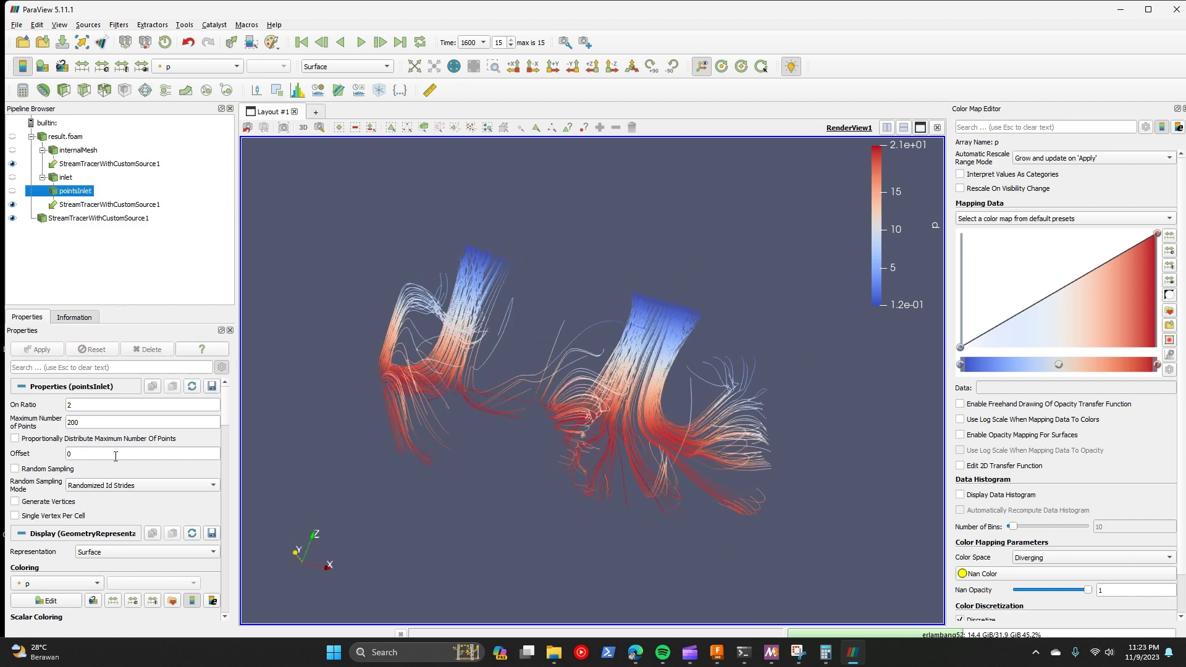
# Step: Enable random sampling for pointsInlet and apply it to redistribute the streamline seeds
pyautogui.click(15, 469)
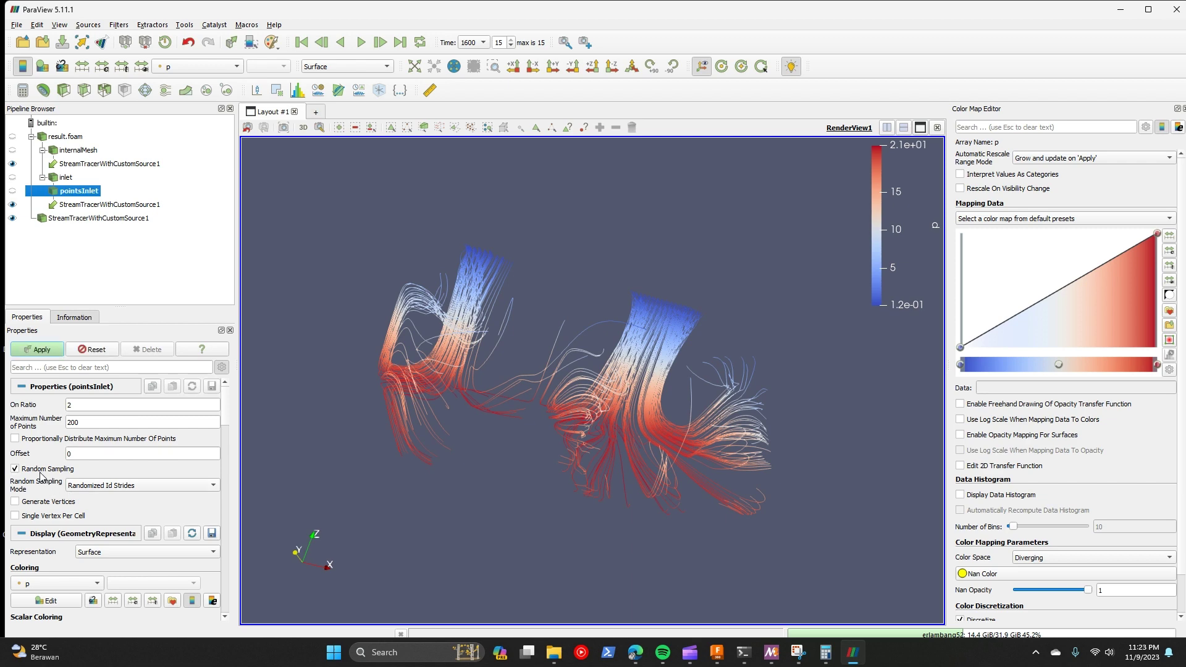
pyautogui.click(56, 348)
pyautogui.moveTo(506, 360); pyautogui.dragTo(525, 396)
# Step: Try a maximum of 100 randomly sampled points in pointsInlet and restore the limit to 200
pyautogui.click(66, 422)
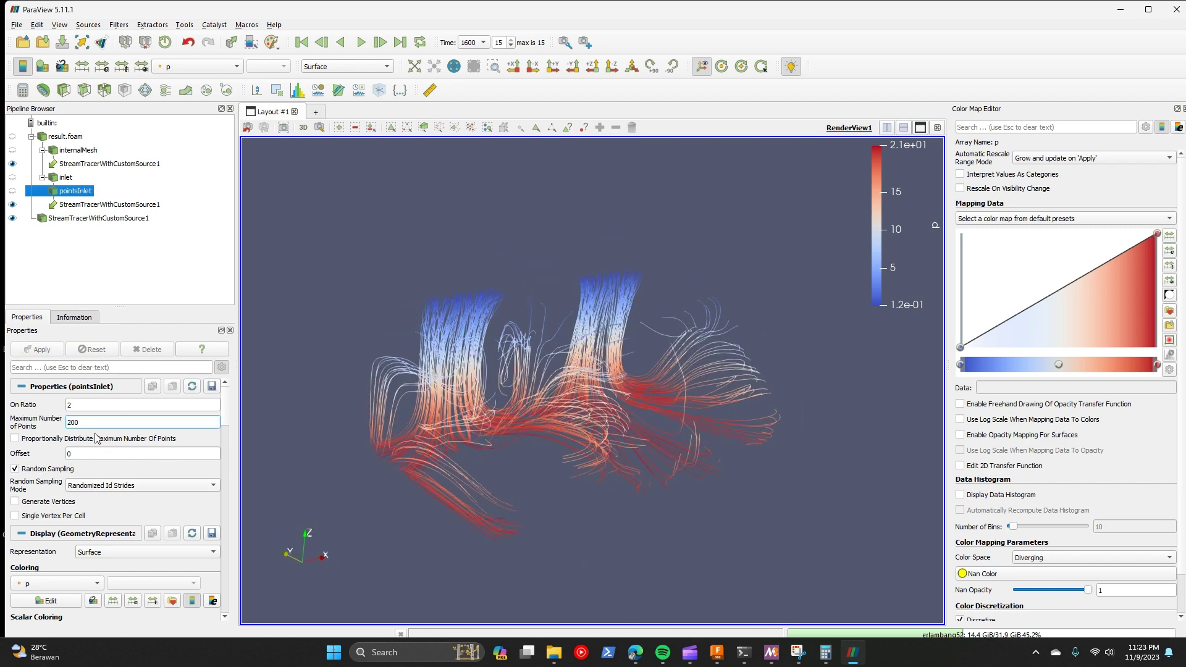
pyautogui.write('100')
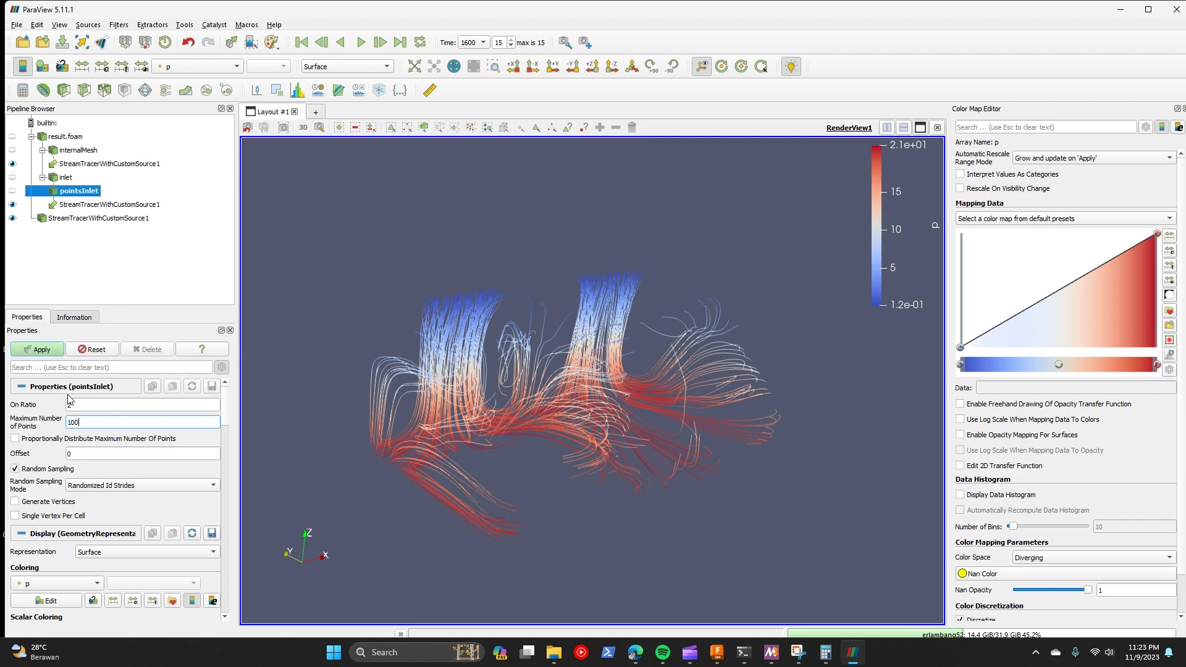
pyautogui.click(51, 353)
pyautogui.moveTo(413, 369); pyautogui.dragTo(396, 370)
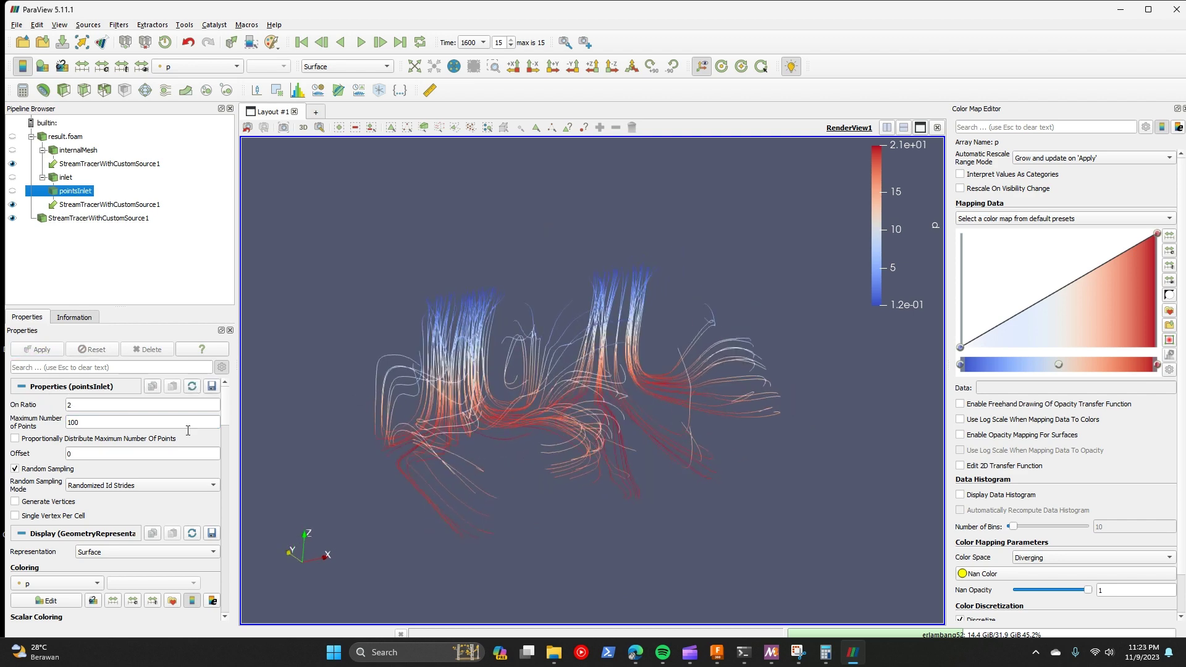
pyautogui.doubleClick(96, 425)
pyautogui.write('20')
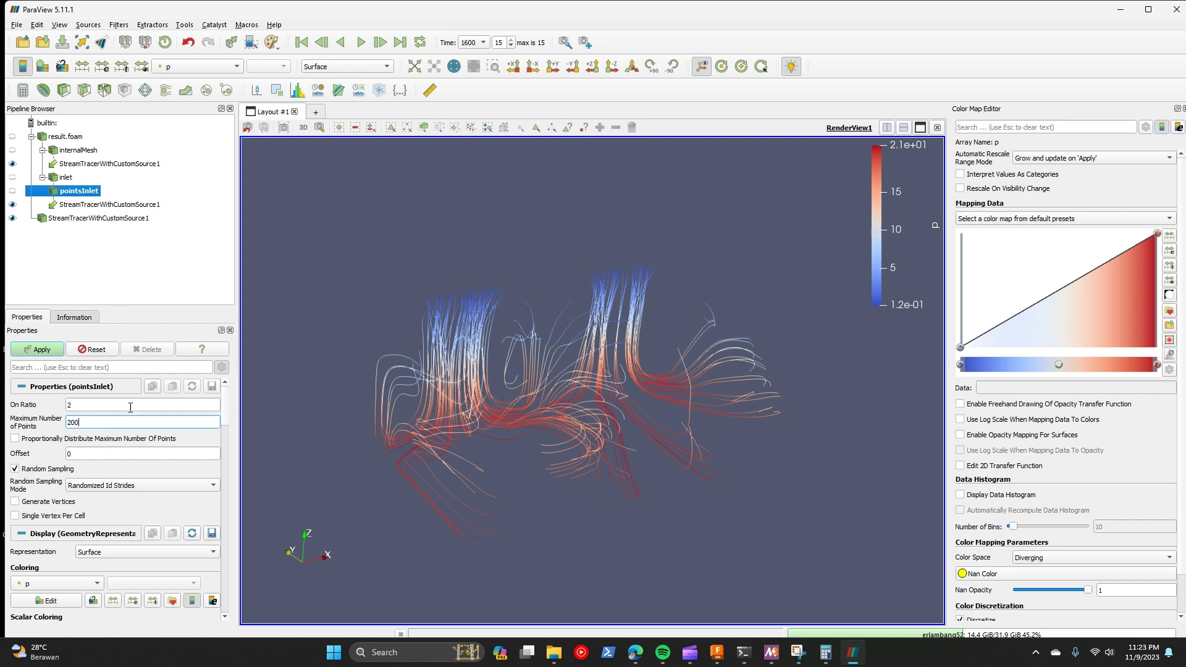
pyautogui.click(54, 350)
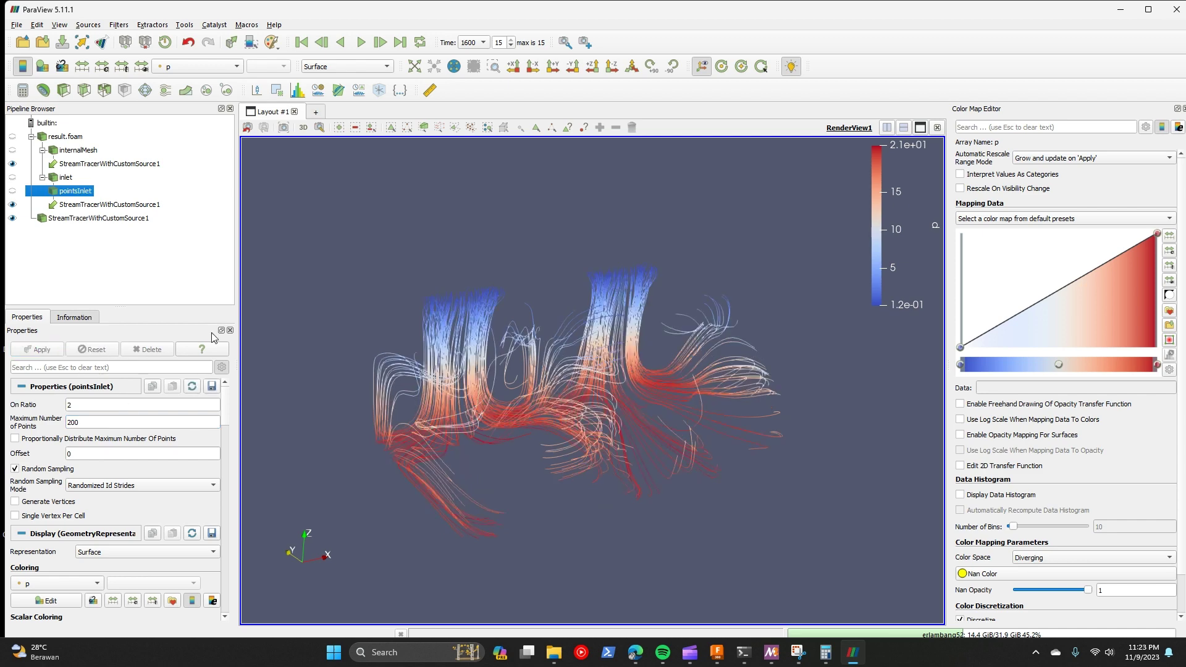
# Step: Double the new stream tracer's maximum streamline length to 10.0012 and apply the change
pyautogui.click(98, 219)
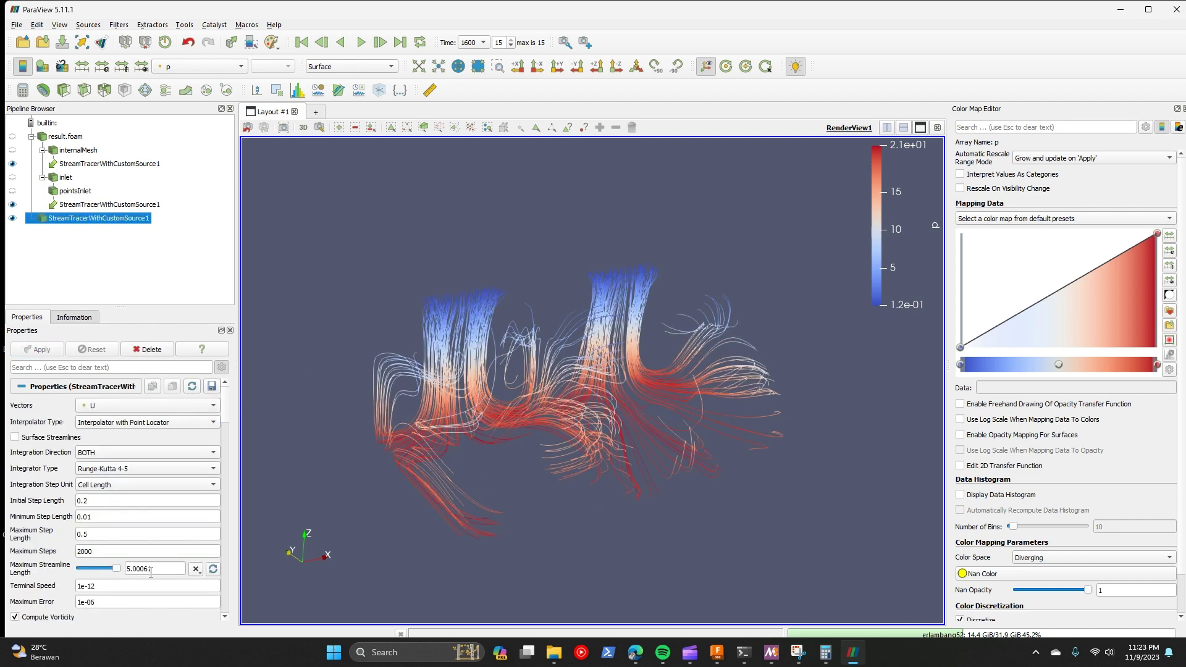
pyautogui.click(212, 569)
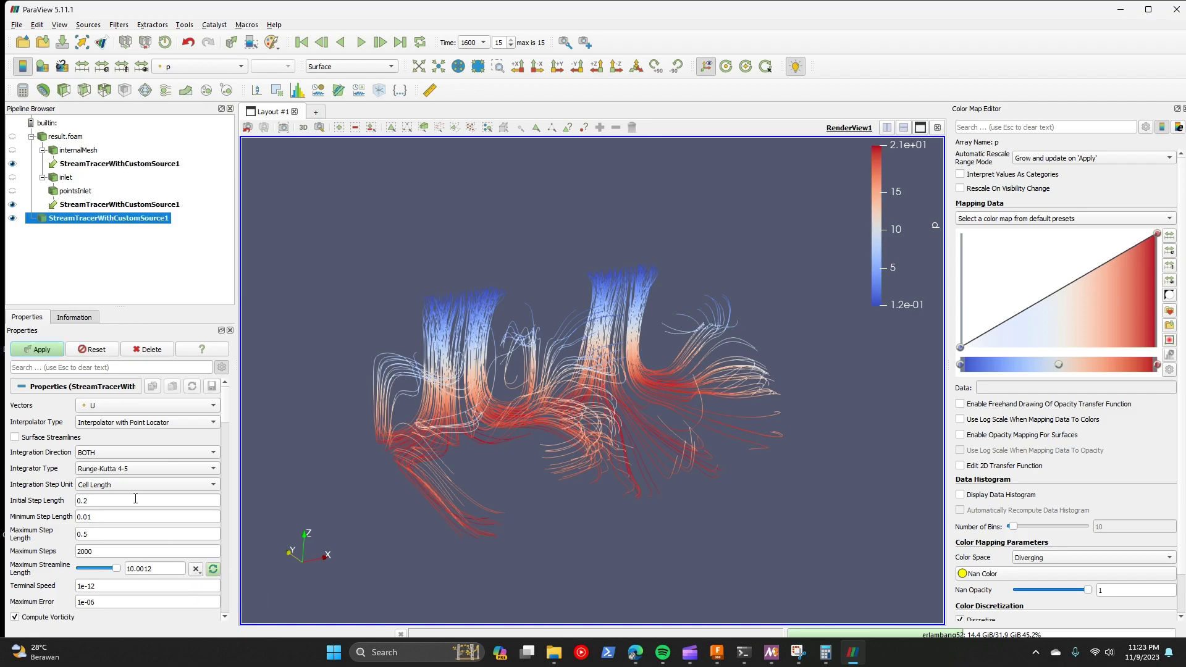
pyautogui.click(41, 352)
pyautogui.moveTo(529, 322); pyautogui.dragTo(117, 245)
# Step: Apply a Tube filter to the stream tracer to show the streamlines as tubes
pyautogui.hotkey('ctrl', 'space')
pyautogui.write('tube')
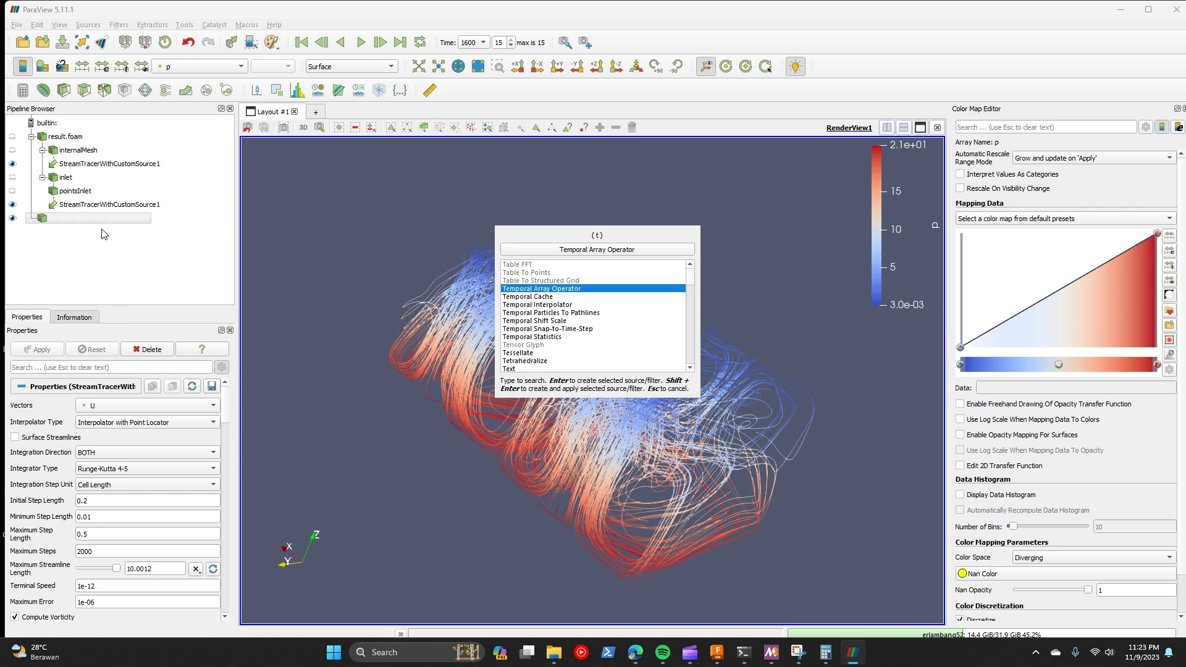
pyautogui.press('Return')
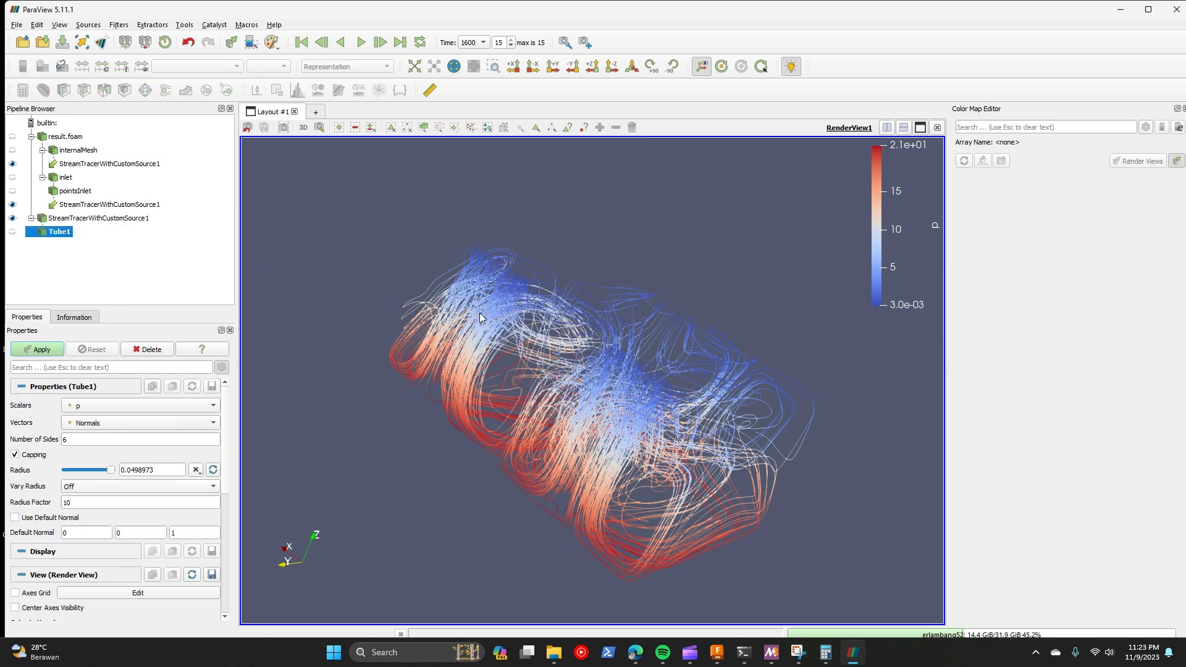
pyautogui.hotkey('ctrl', 'Return')
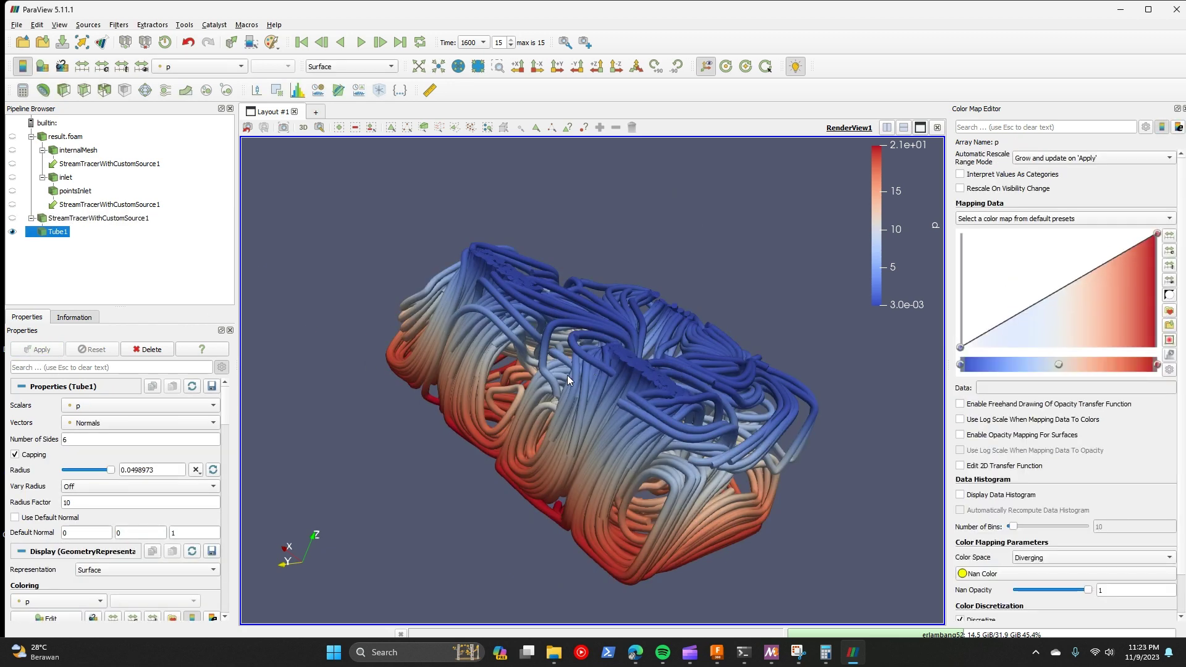
# Step: Reduce the tube radius to about 0.018, apply the change and inspect the thinner tubes
pyautogui.moveTo(567, 375); pyautogui.dragTo(83, 469)
pyautogui.hotkey('ctrl', 'Return')
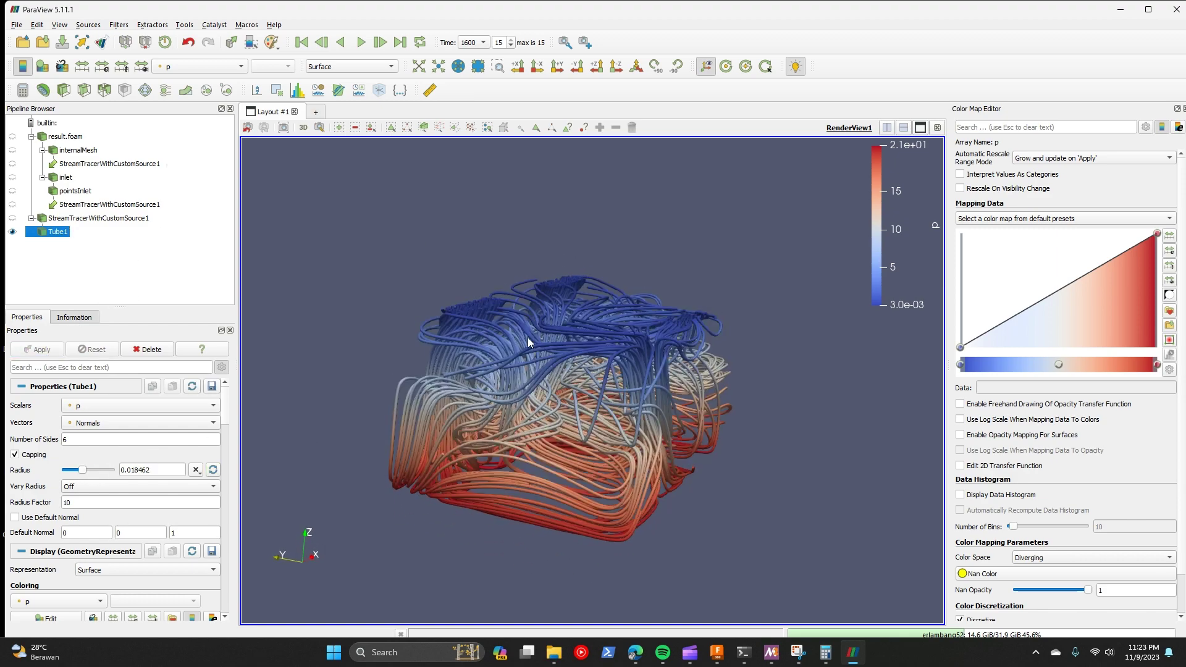
pyautogui.moveTo(528, 337); pyautogui.dragTo(699, 373)
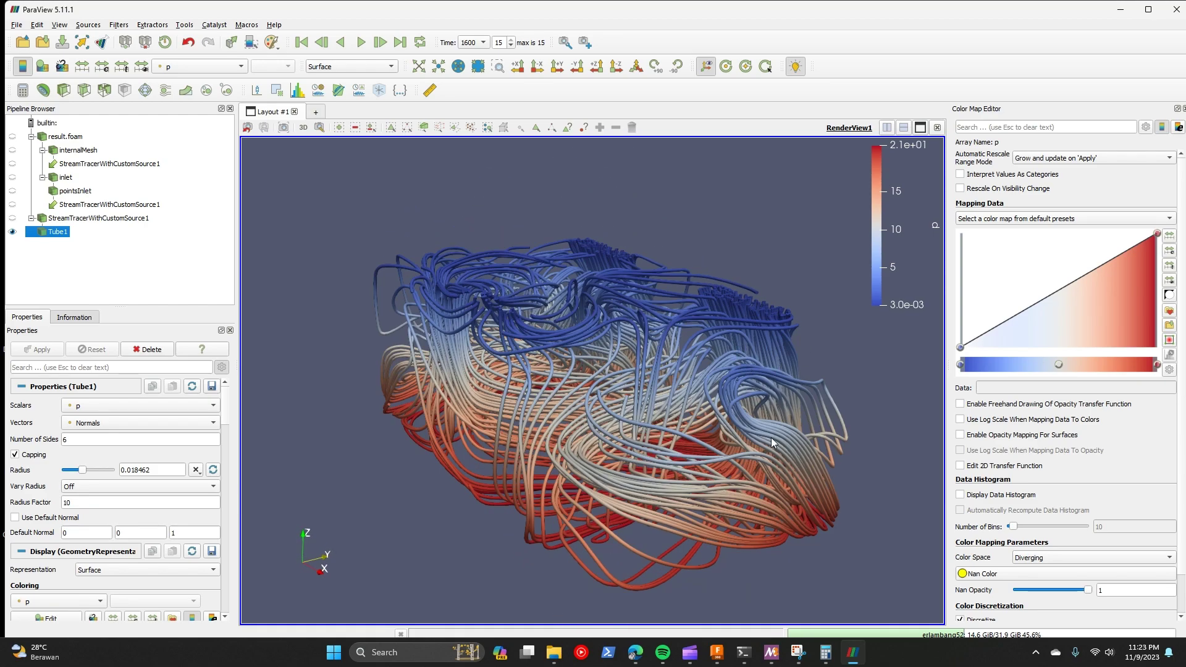
# Step: Reduce the tube radius to about 0.011, apply the change and inspect the thinner streamlines
pyautogui.moveTo(771, 437); pyautogui.dragTo(690, 492)
pyautogui.moveTo(494, 494); pyautogui.dragTo(725, 283)
pyautogui.moveTo(609, 305); pyautogui.dragTo(608, 352)
pyautogui.scroll(-5, 454, 392)
pyautogui.moveTo(454, 392); pyautogui.dragTo(695, 366)
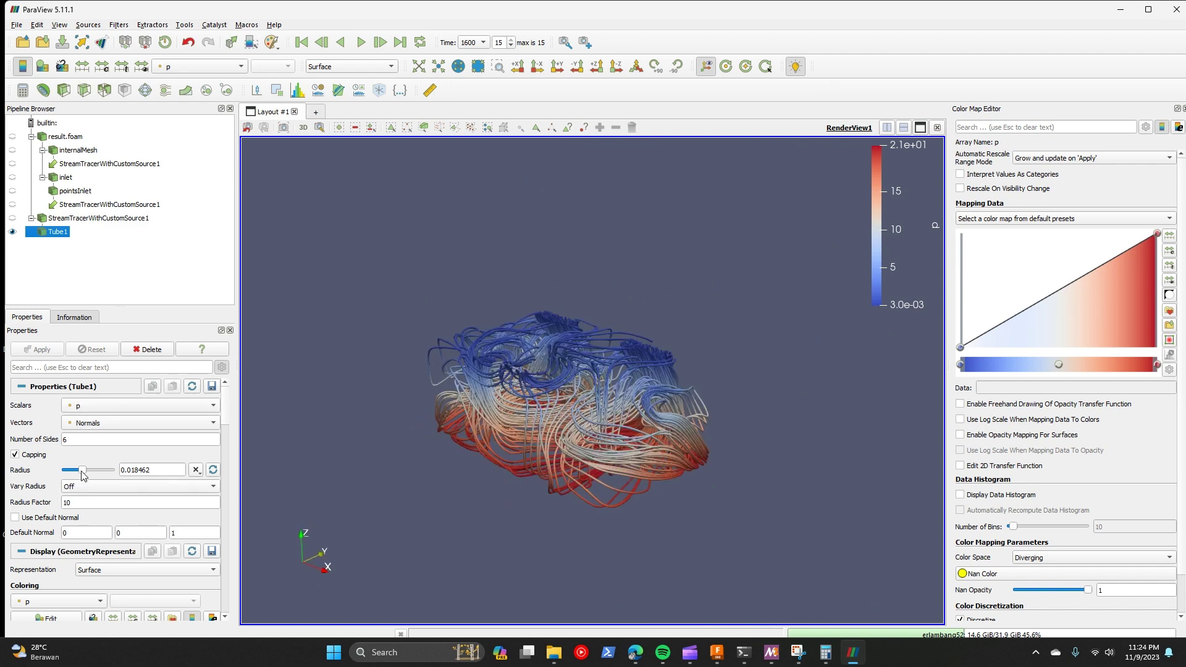
pyautogui.moveTo(83, 474); pyautogui.dragTo(77, 475)
pyautogui.click(43, 350)
pyautogui.moveTo(428, 400); pyautogui.dragTo(491, 428)
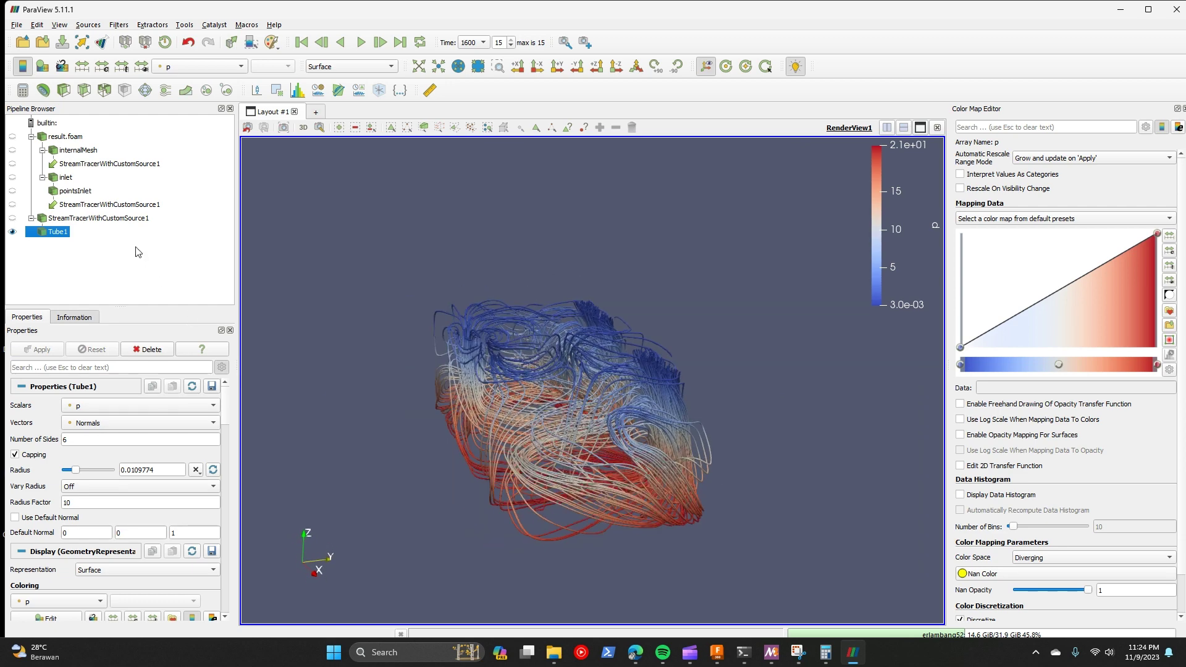
# Step: Set the maximum number of points in pointsInlet to 100 and apply the change
pyautogui.click(82, 206)
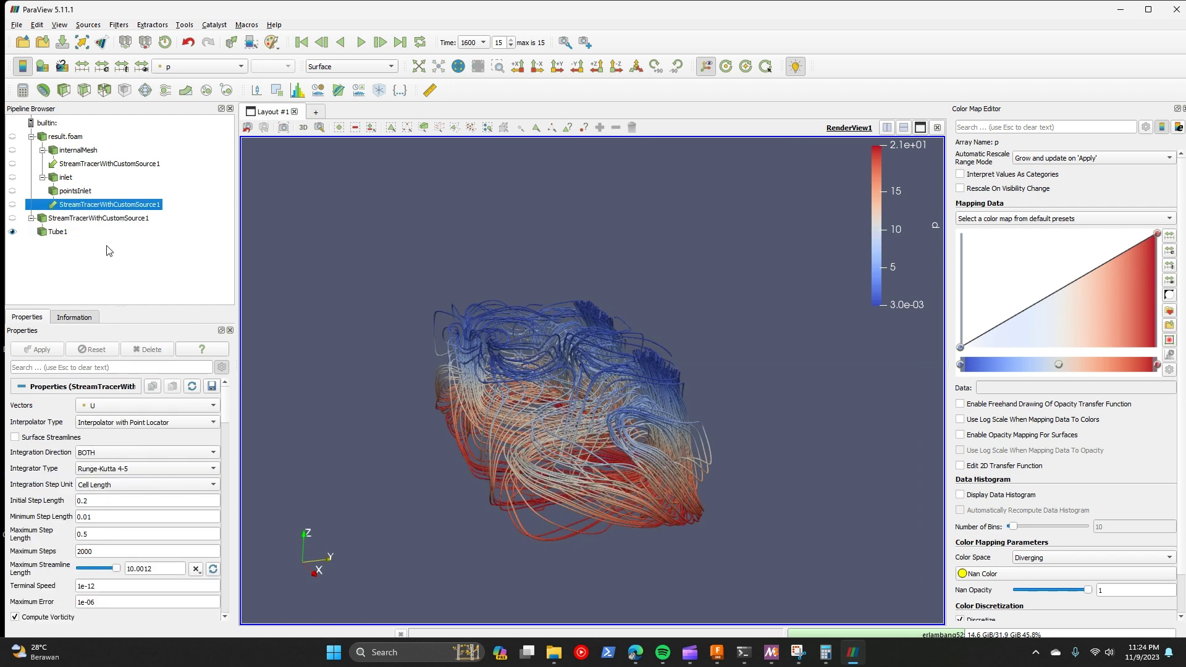
pyautogui.click(73, 191)
pyautogui.doubleClick(93, 422)
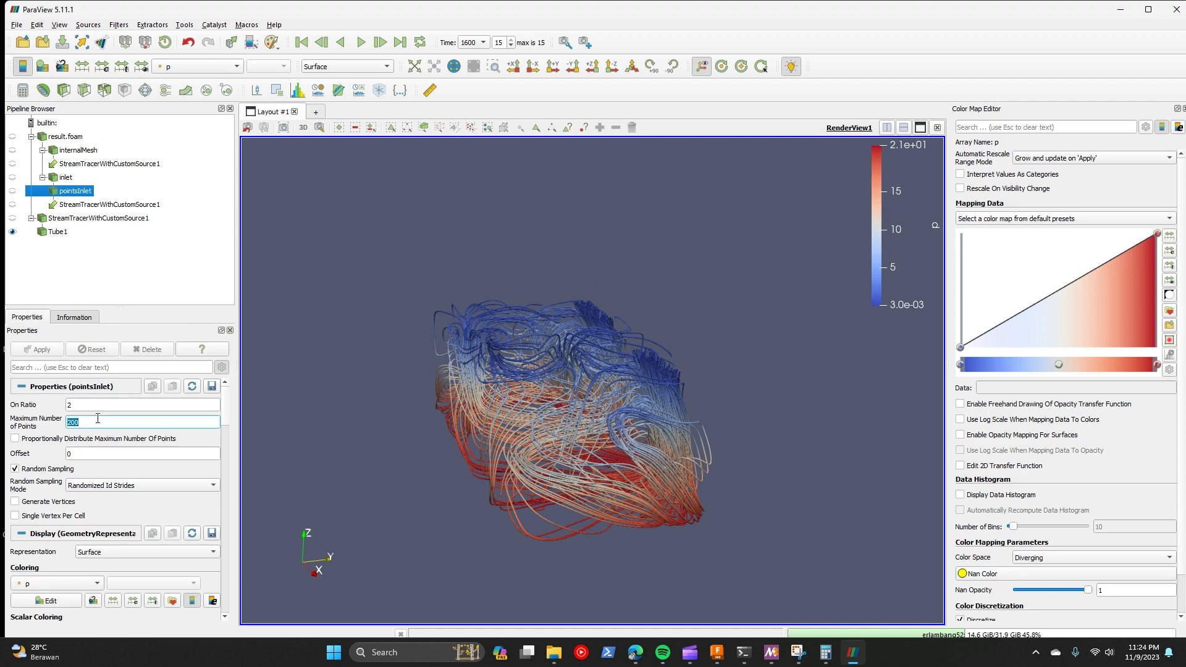
pyautogui.write('100')
pyautogui.click(54, 349)
pyautogui.moveTo(402, 371)
pyautogui.mouseDown()
pyautogui.moveTo(419, 384)
pyautogui.moveTo(428, 442)
pyautogui.moveTo(469, 370)
pyautogui.moveTo(492, 411)
pyautogui.moveTo(404, 389)
pyautogui.mouseUp()
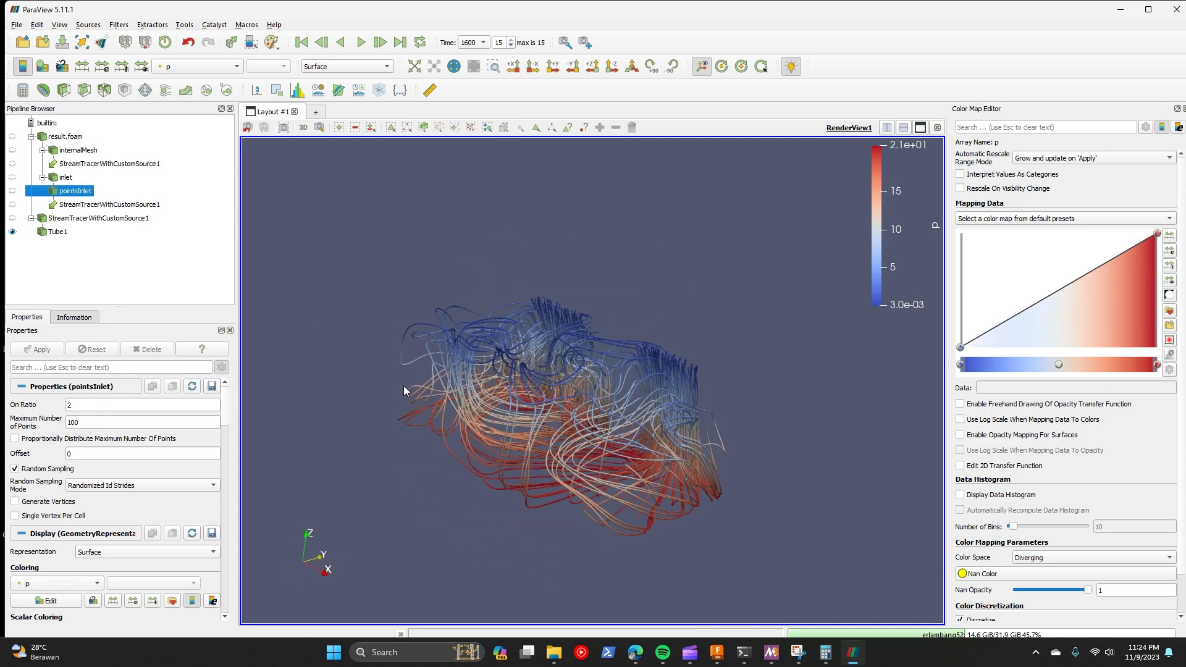
pyautogui.moveTo(606, 355); pyautogui.dragTo(613, 357)
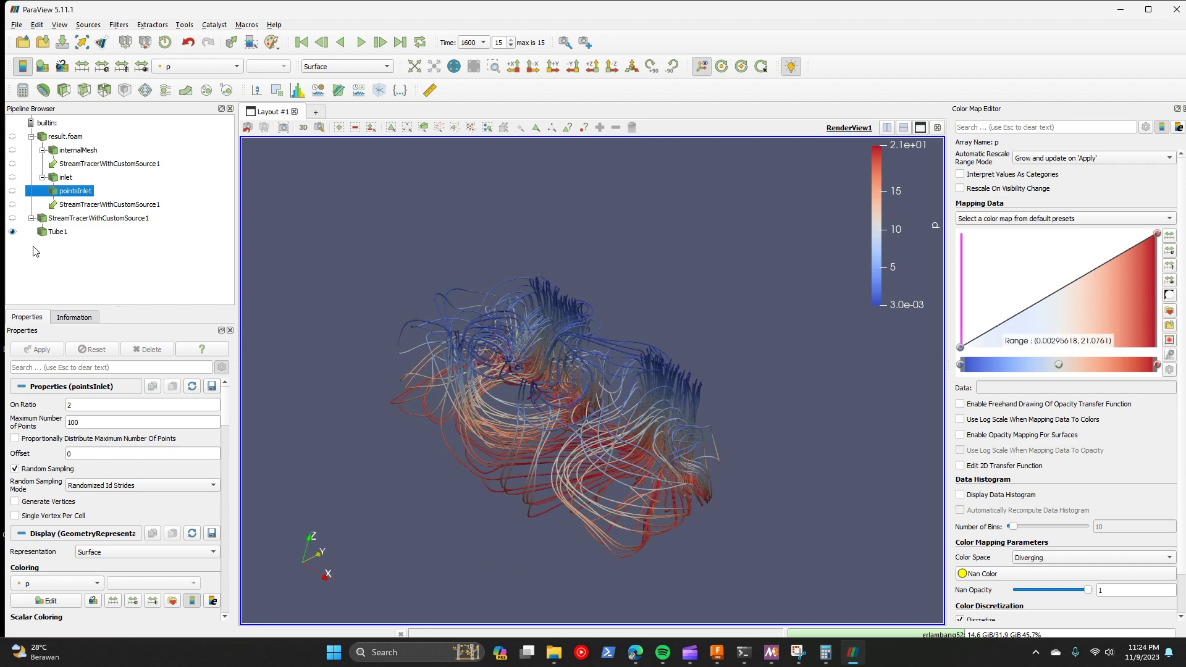
# Step: Apply the Rainbow Desaturated colour preset to the pressure colouring of the tubes
pyautogui.click(54, 232)
pyautogui.click(1169, 311)
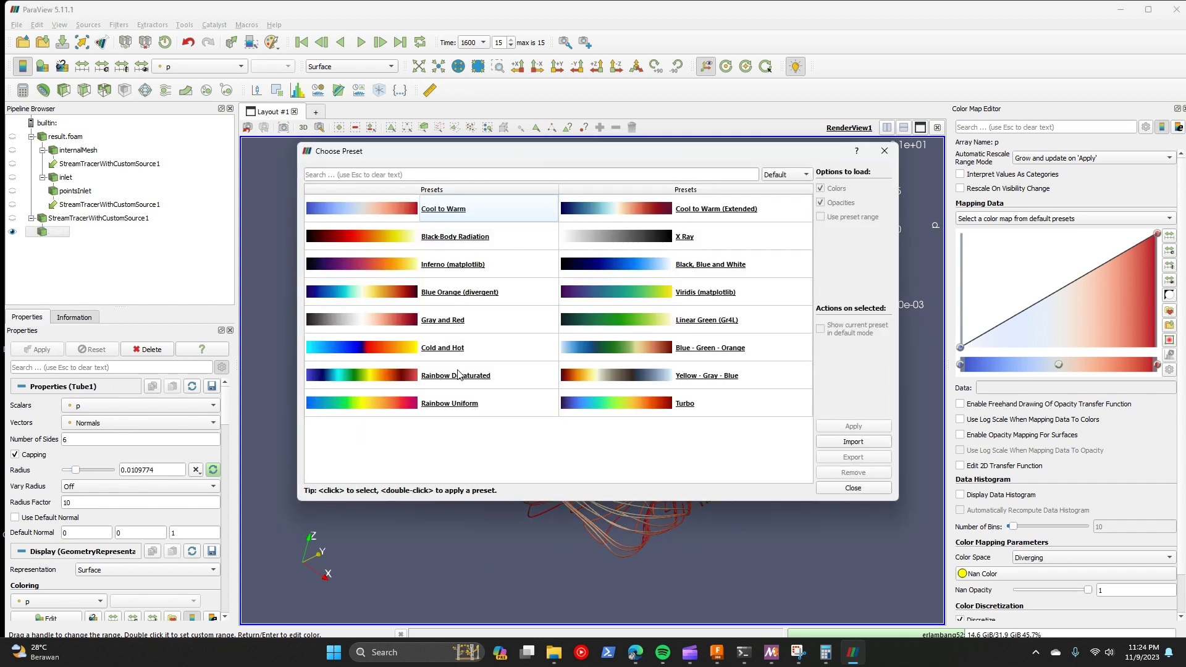
pyautogui.click(373, 387)
pyautogui.click(371, 402)
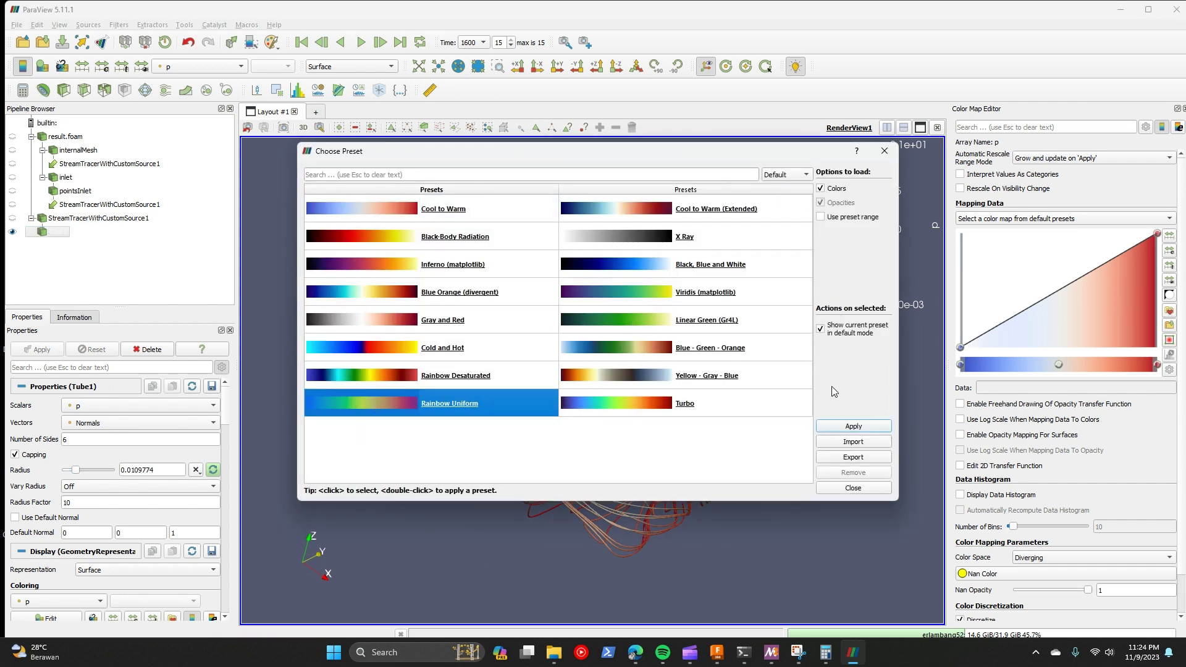
pyautogui.click(400, 383)
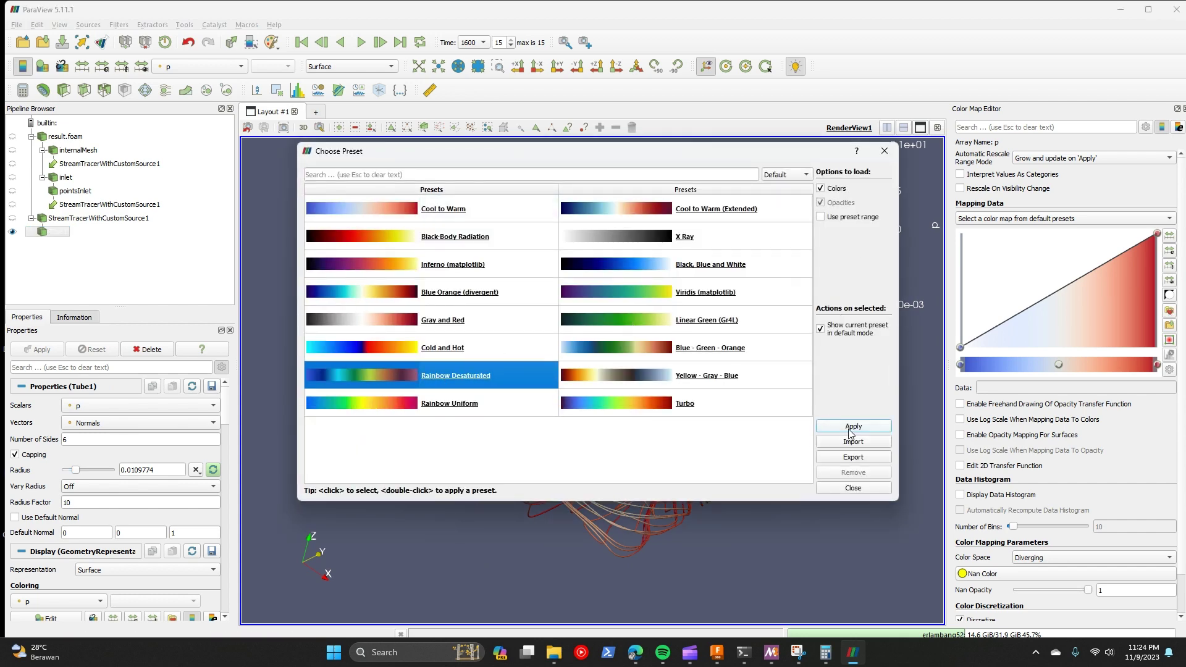
pyautogui.click(853, 427)
pyautogui.click(853, 488)
pyautogui.moveTo(772, 489); pyautogui.dragTo(543, 478)
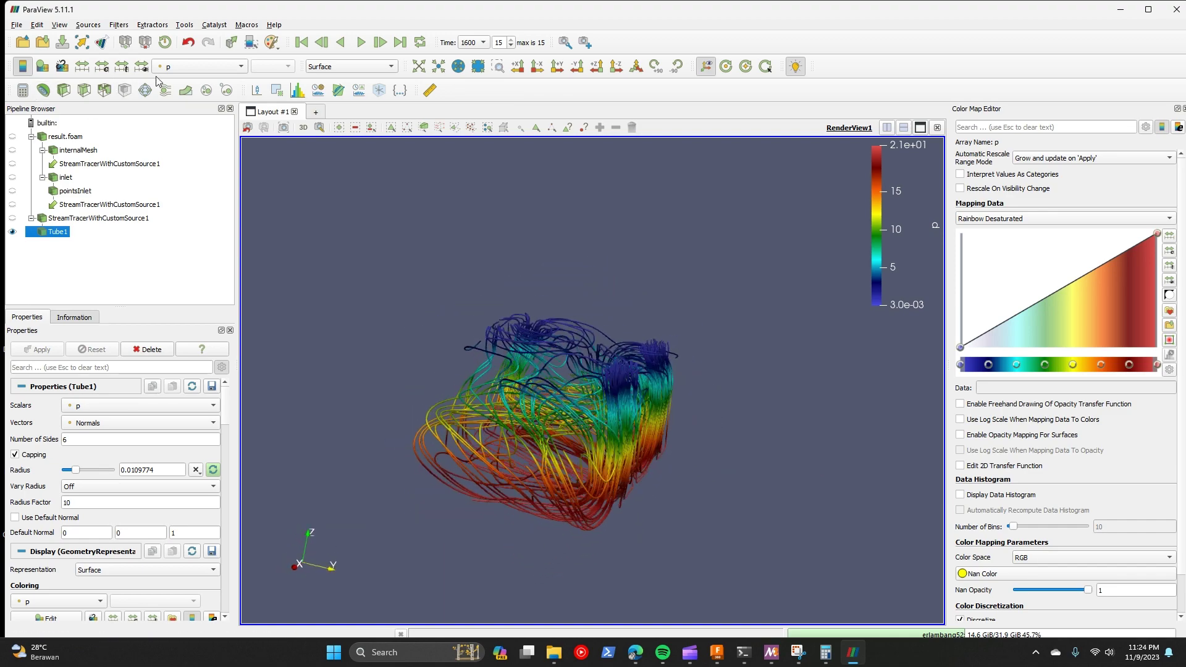
# Step: Colour the tubes by temperature T and inspect the streamlines from several angles
pyautogui.click(197, 66)
pyautogui.click(185, 71)
pyautogui.moveTo(457, 317); pyautogui.dragTo(639, 376)
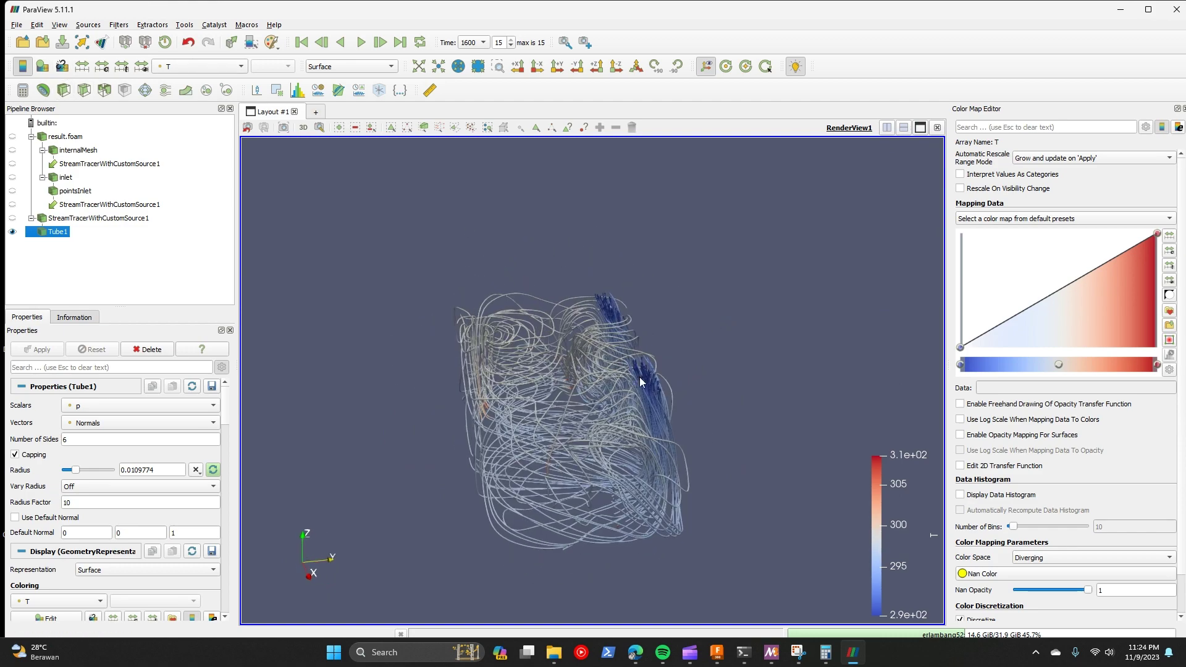
pyautogui.moveTo(560, 401); pyautogui.dragTo(431, 364)
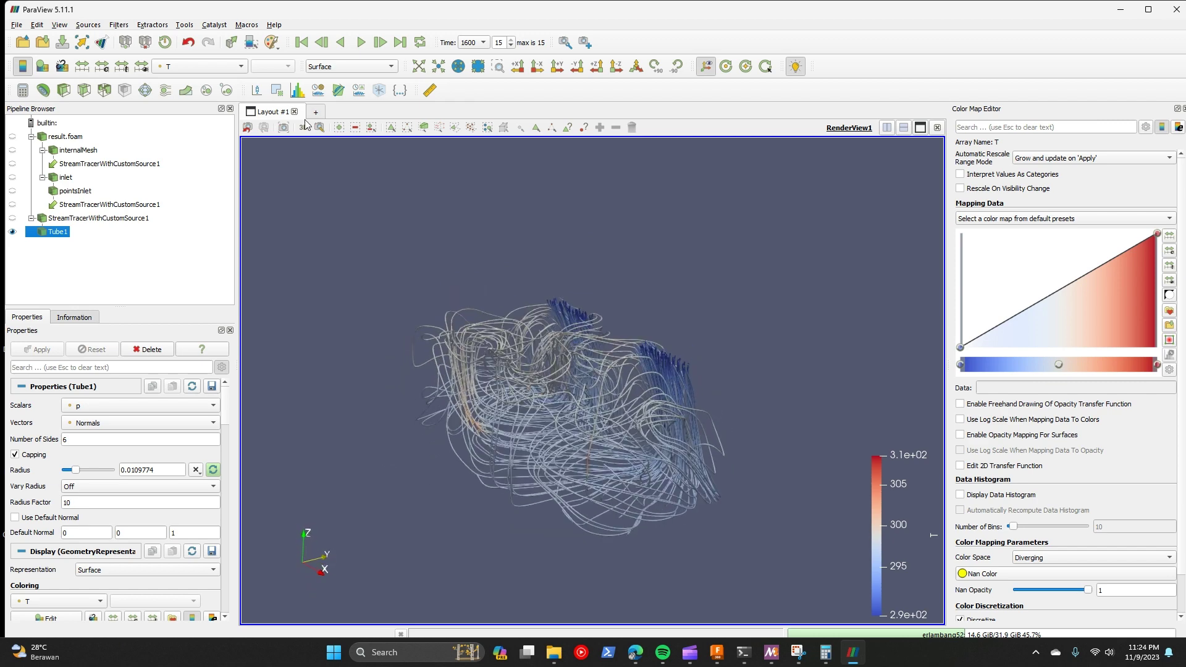
pyautogui.click(204, 66)
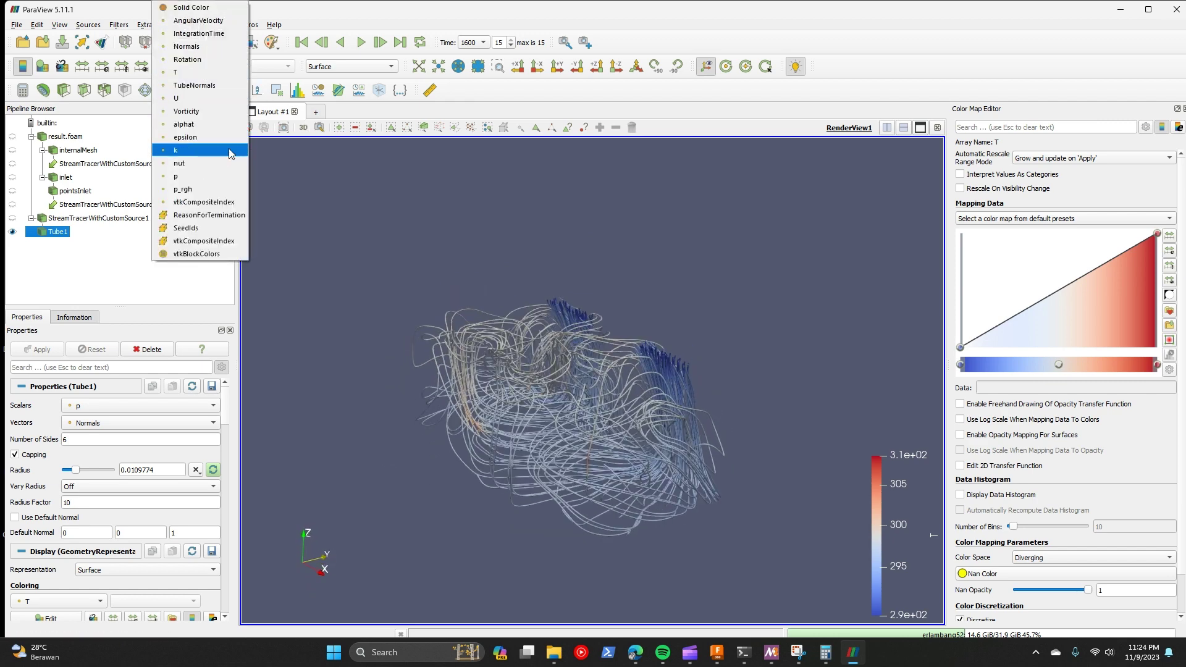
pyautogui.click(183, 77)
pyautogui.moveTo(432, 324); pyautogui.dragTo(504, 391)
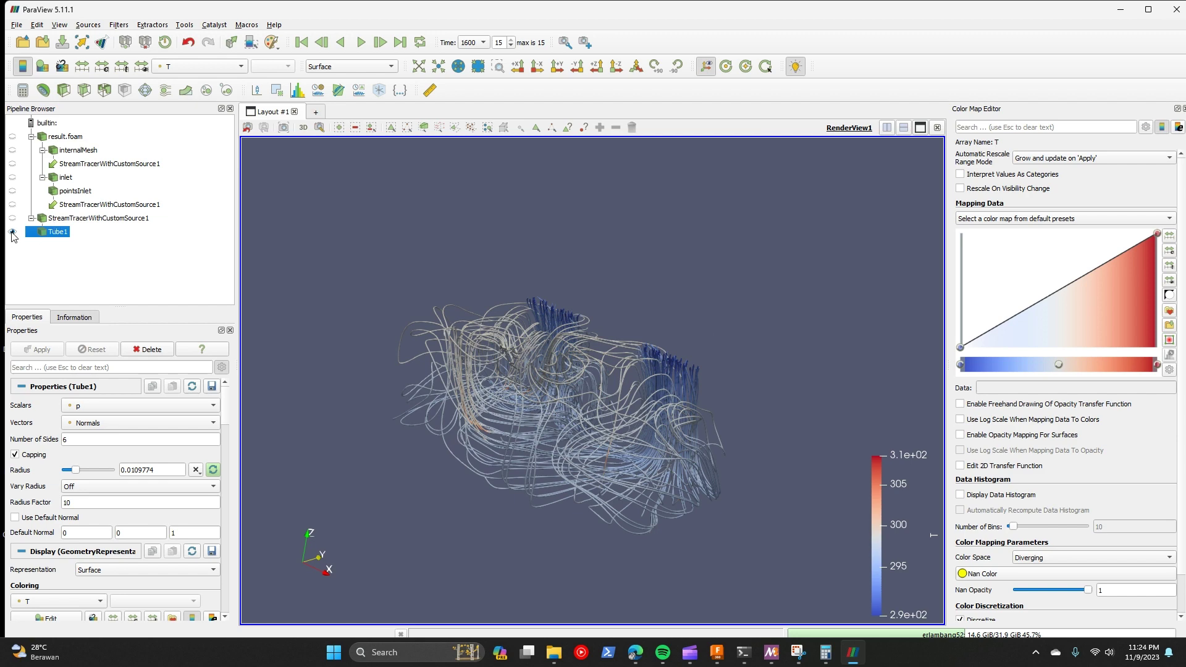
# Step: Apply the Rainbow Desaturated colour preset to the temperature colouring of the tubes
pyautogui.click(1167, 317)
pyautogui.click(408, 407)
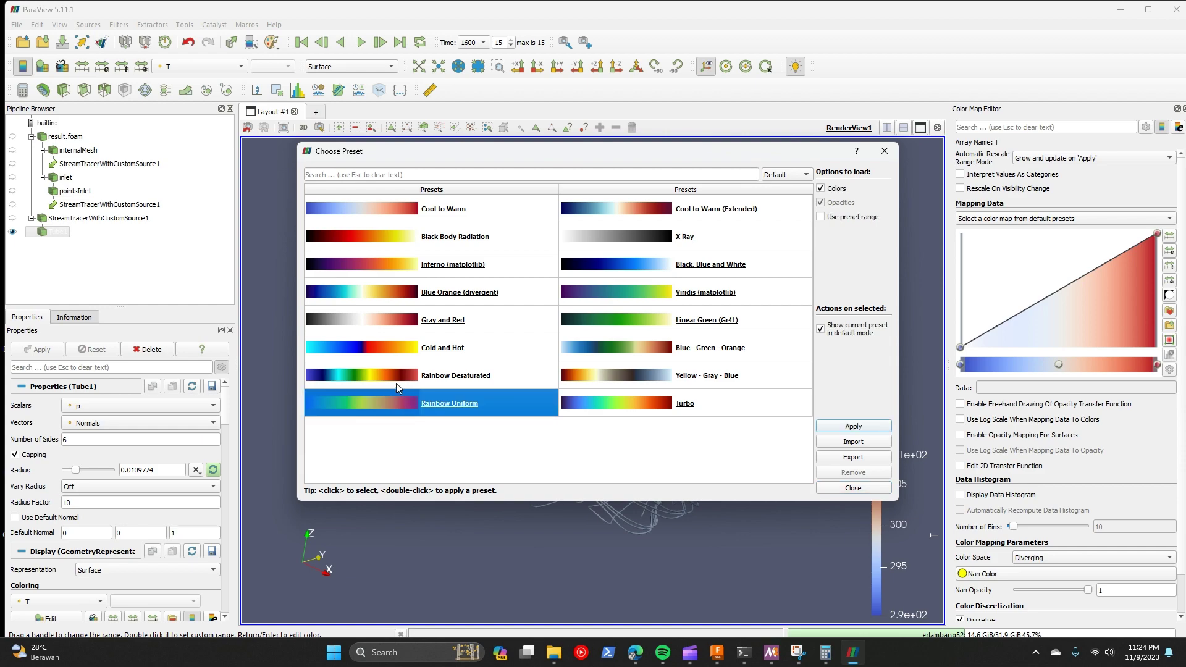
pyautogui.click(396, 376)
pyautogui.click(865, 427)
pyautogui.click(865, 487)
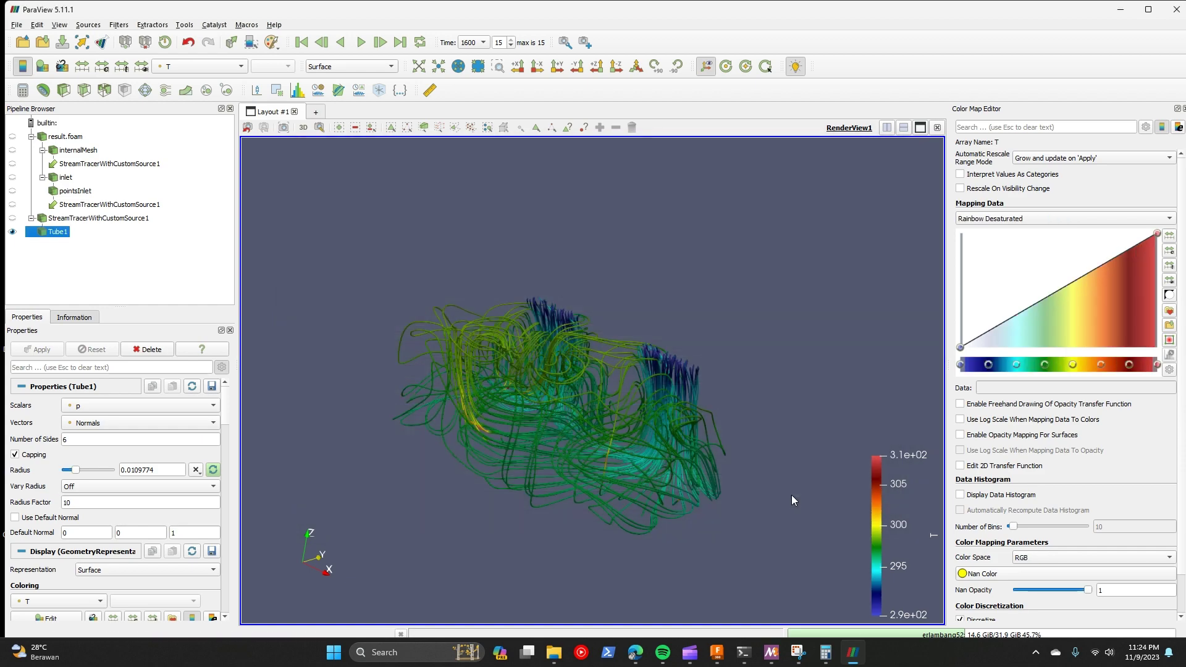
pyautogui.moveTo(792, 495); pyautogui.dragTo(720, 525)
# Step: Colour the tubes by the magnitude of velocity U
pyautogui.click(185, 66)
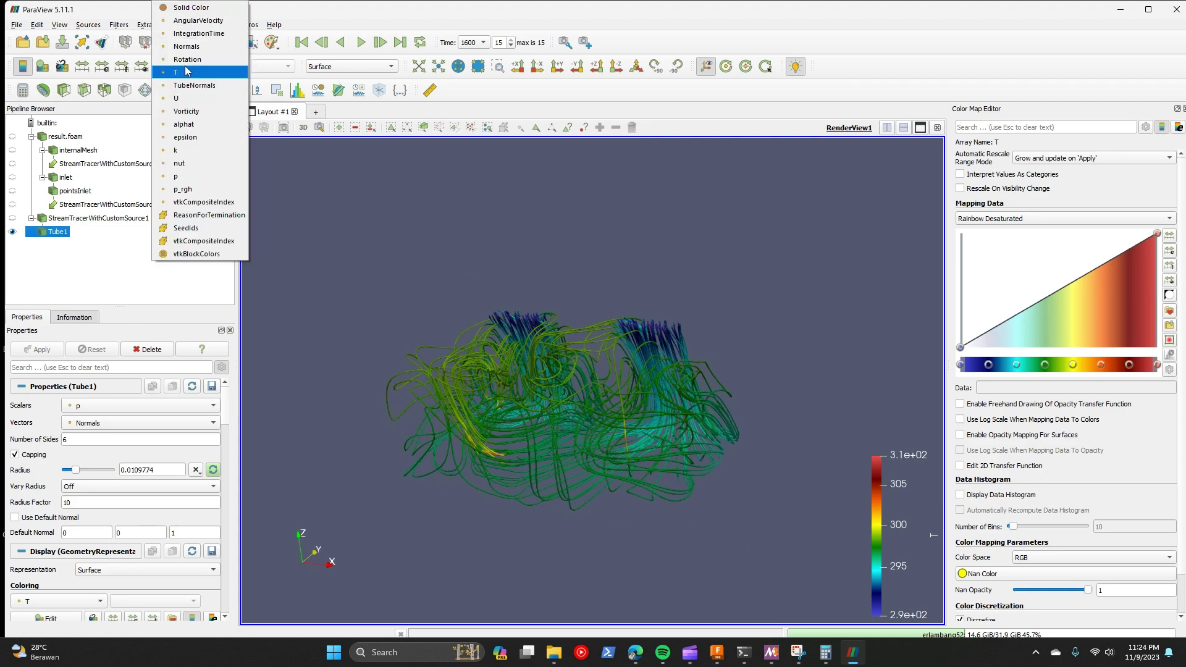
pyautogui.click(228, 92)
pyautogui.moveTo(522, 314); pyautogui.dragTo(518, 447)
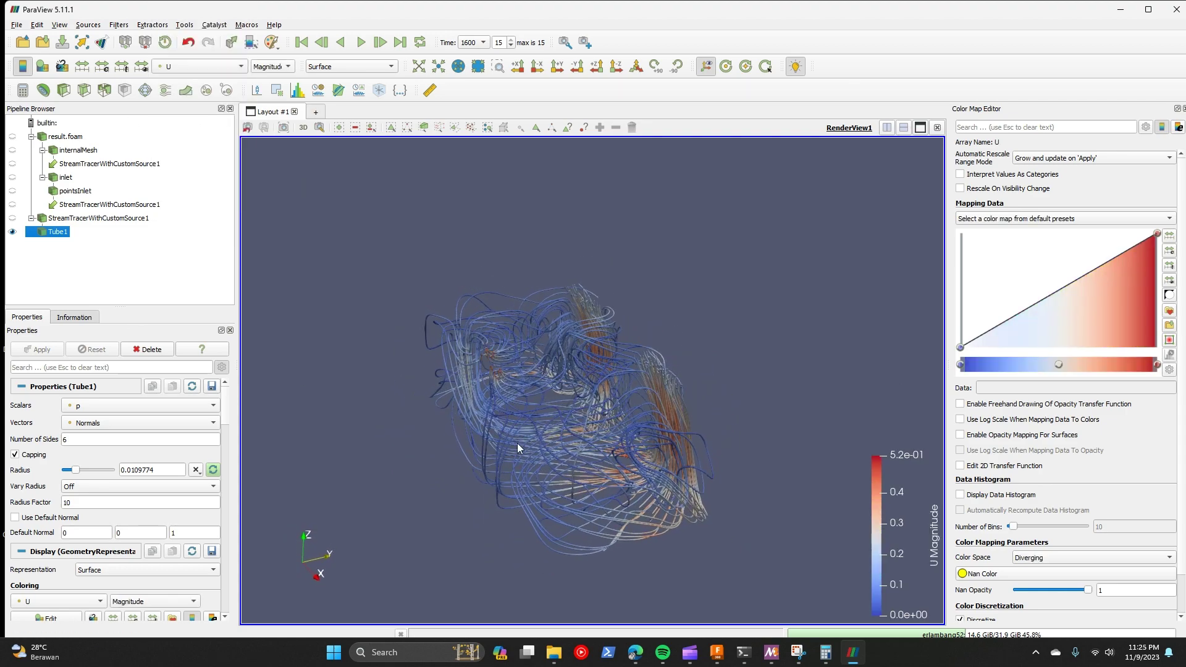
pyautogui.scroll(2, 613, 508)
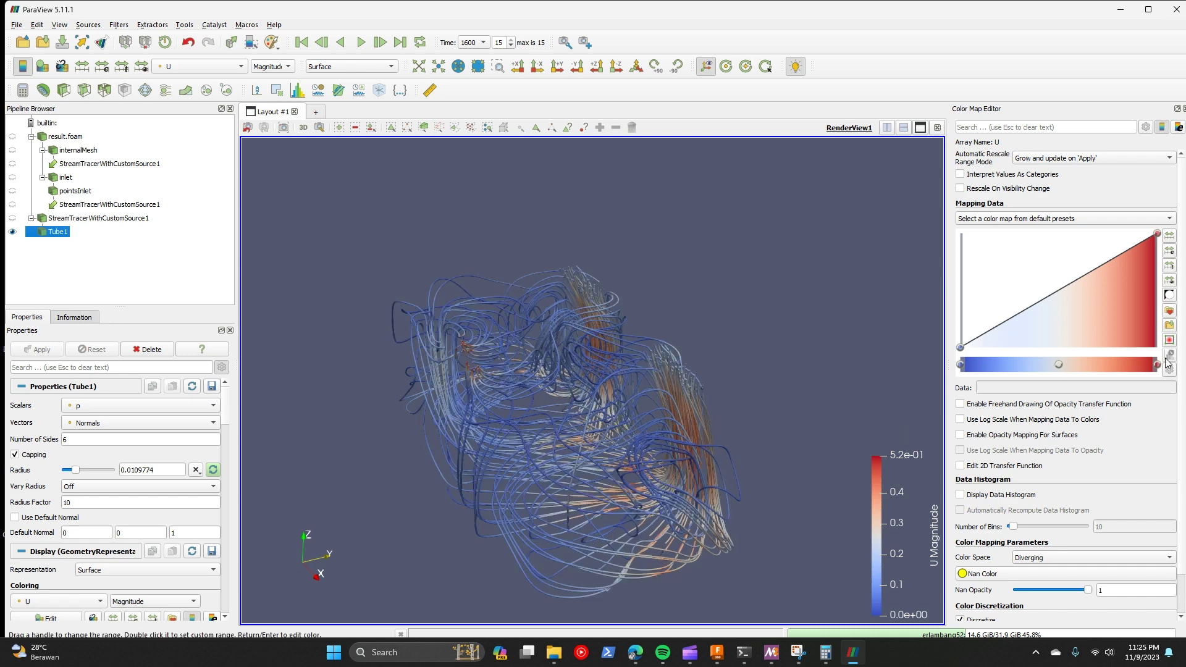
# Step: Apply the Rainbow Desaturated colour preset to the velocity colouring of the tubes
pyautogui.click(1170, 312)
pyautogui.click(390, 376)
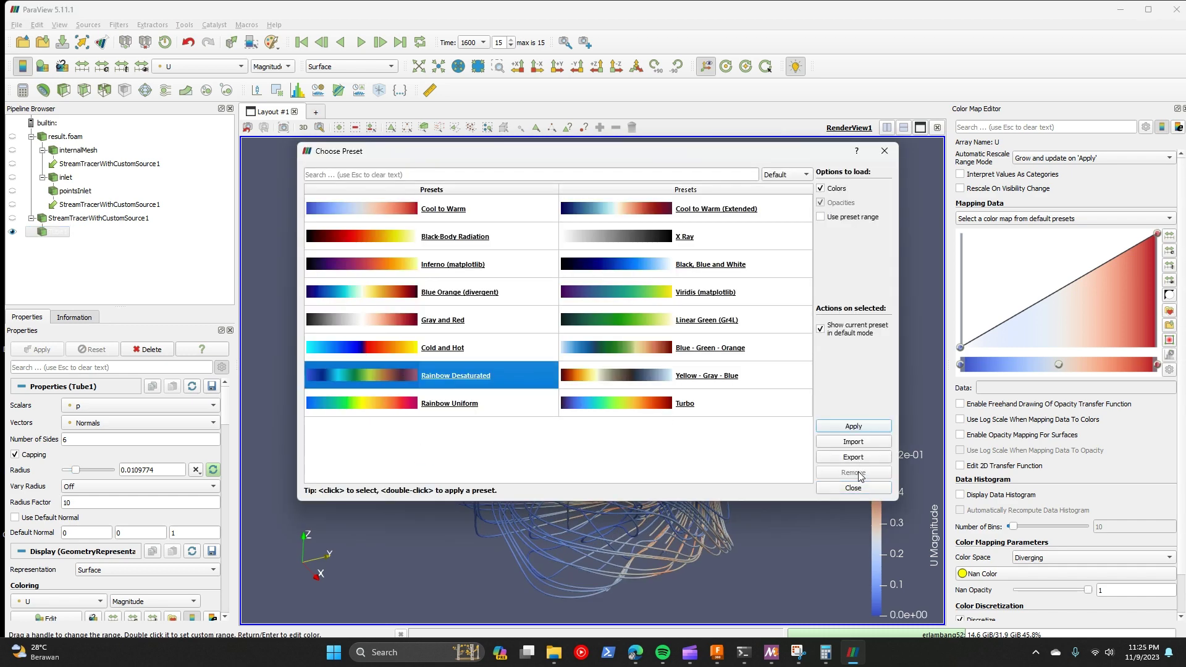
pyautogui.click(855, 428)
pyautogui.click(862, 487)
pyautogui.moveTo(595, 472); pyautogui.dragTo(598, 465)
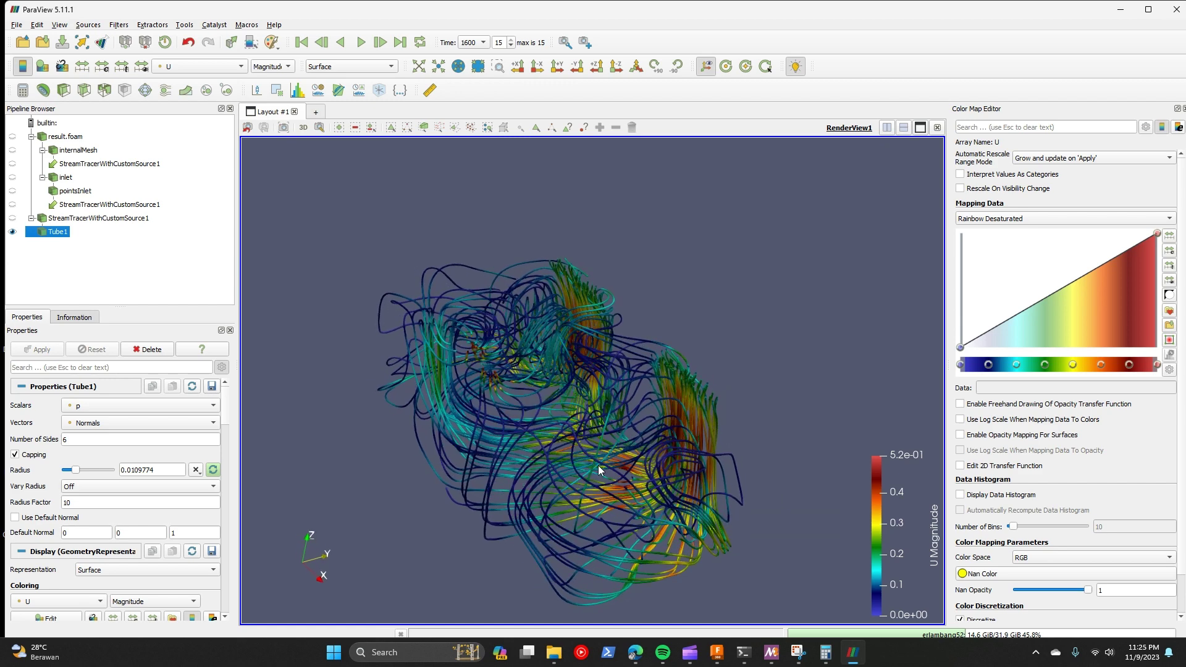
# Step: Add an Extract Block filter to result.foam
pyautogui.click(79, 140)
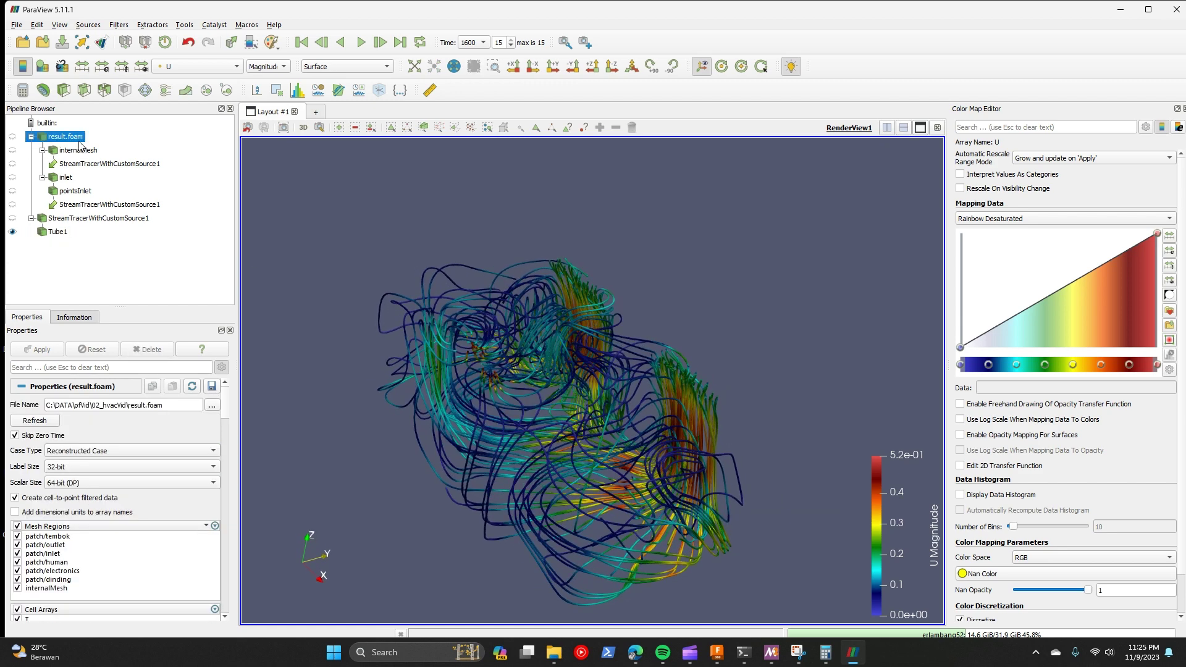
pyautogui.hotkey('ctrl', 'space')
pyautogui.write('ext')
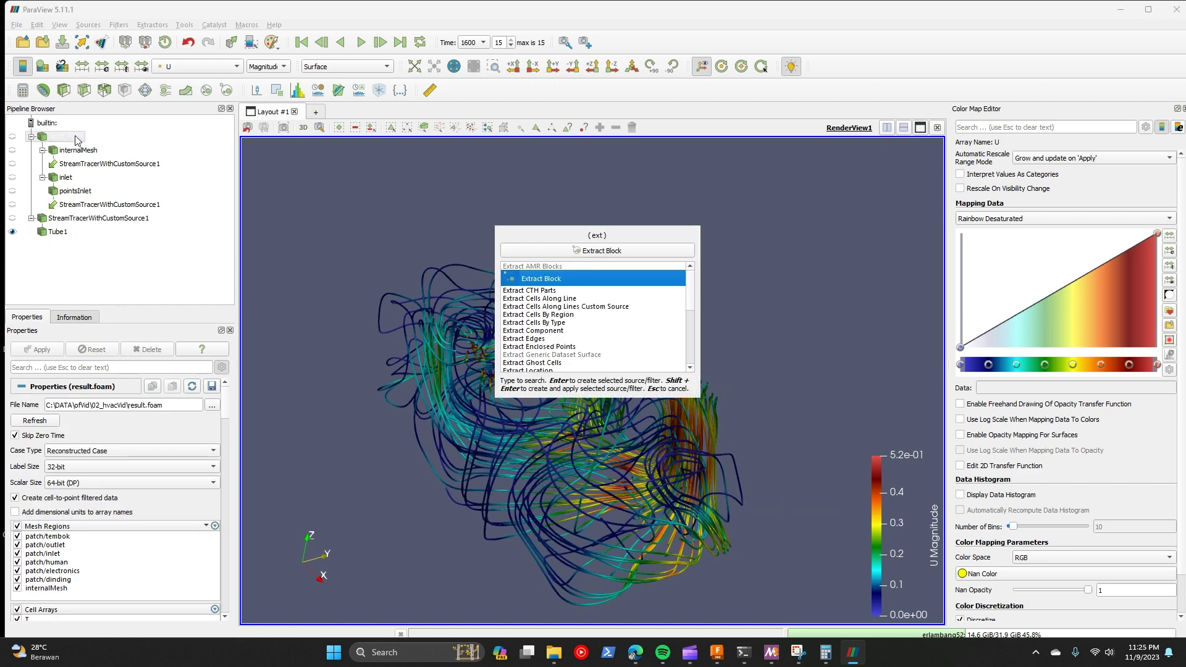
pyautogui.press('Return')
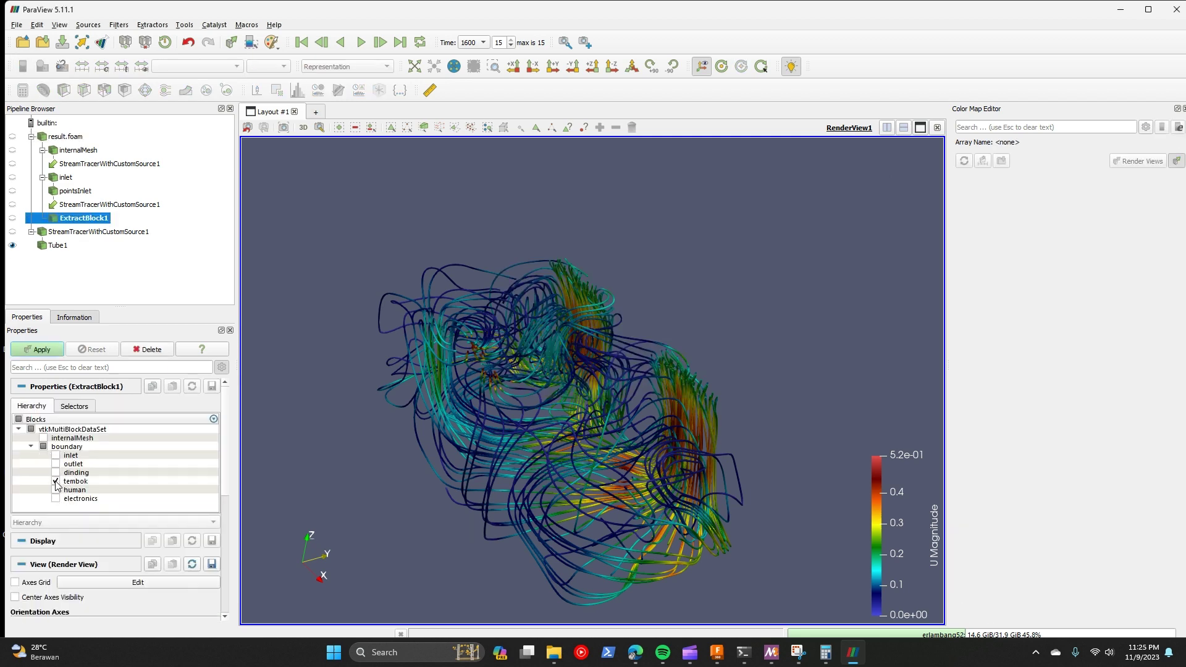
# Step: Include the tembok, human and electronics boundaries in the block extraction, leave out dinding, and apply the selection
pyautogui.click(56, 481)
pyautogui.click(56, 473)
pyautogui.click(56, 489)
pyautogui.click(56, 498)
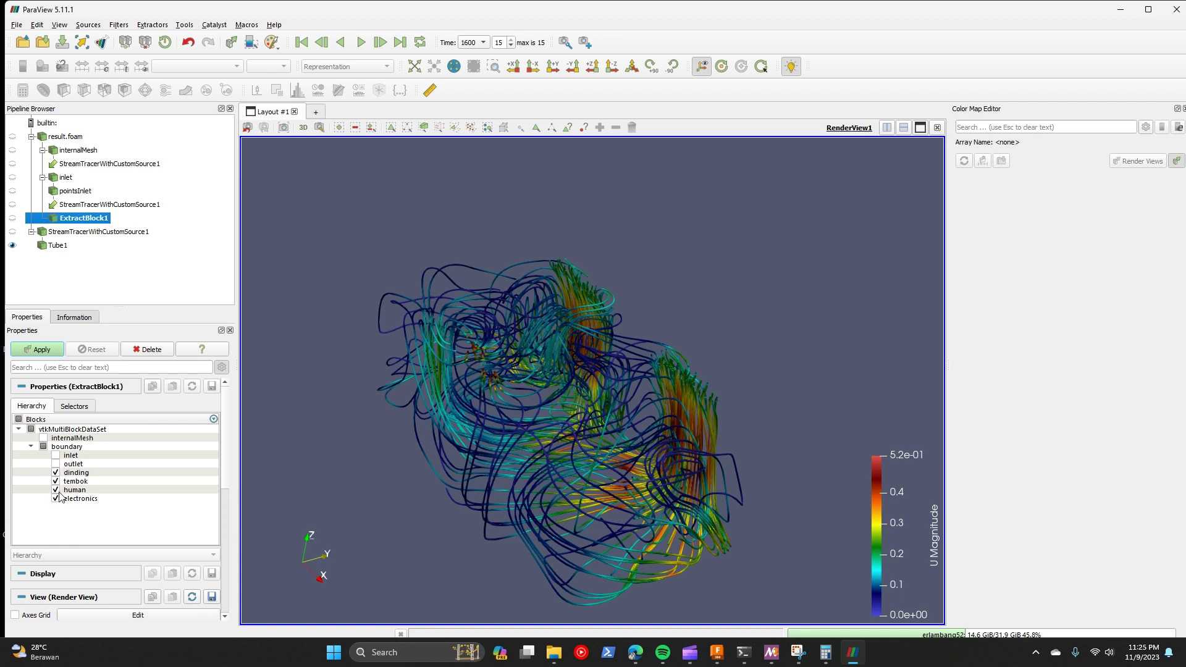
pyautogui.click(56, 481)
pyautogui.click(55, 473)
pyautogui.click(57, 499)
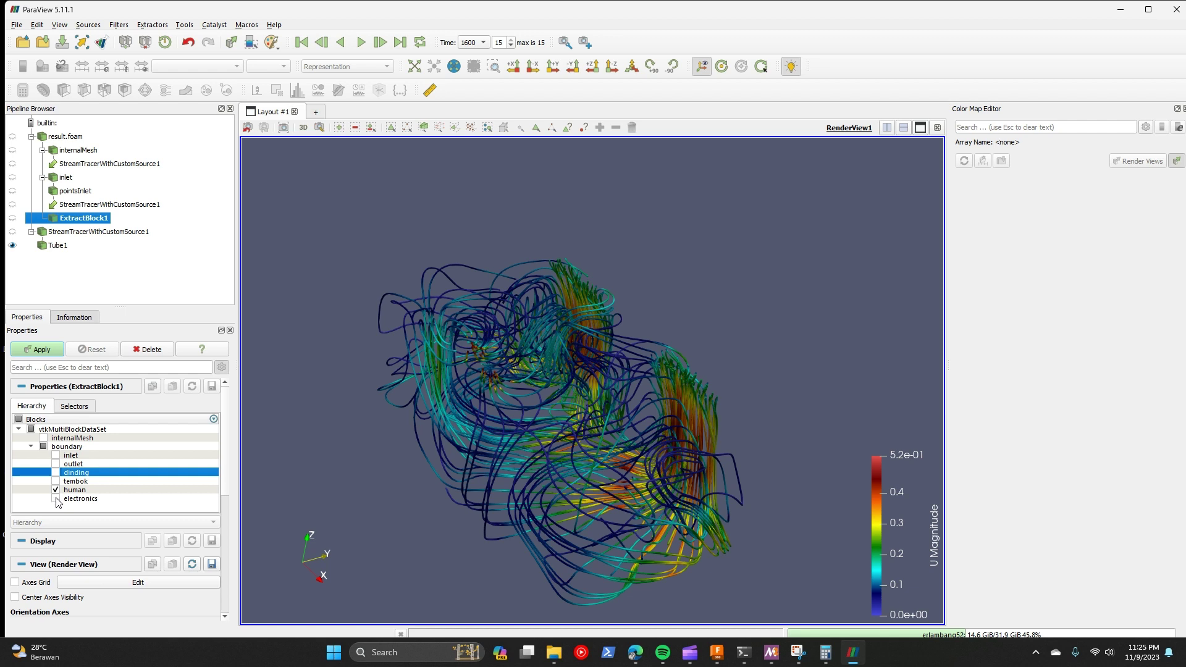
pyautogui.click(56, 498)
pyautogui.click(56, 481)
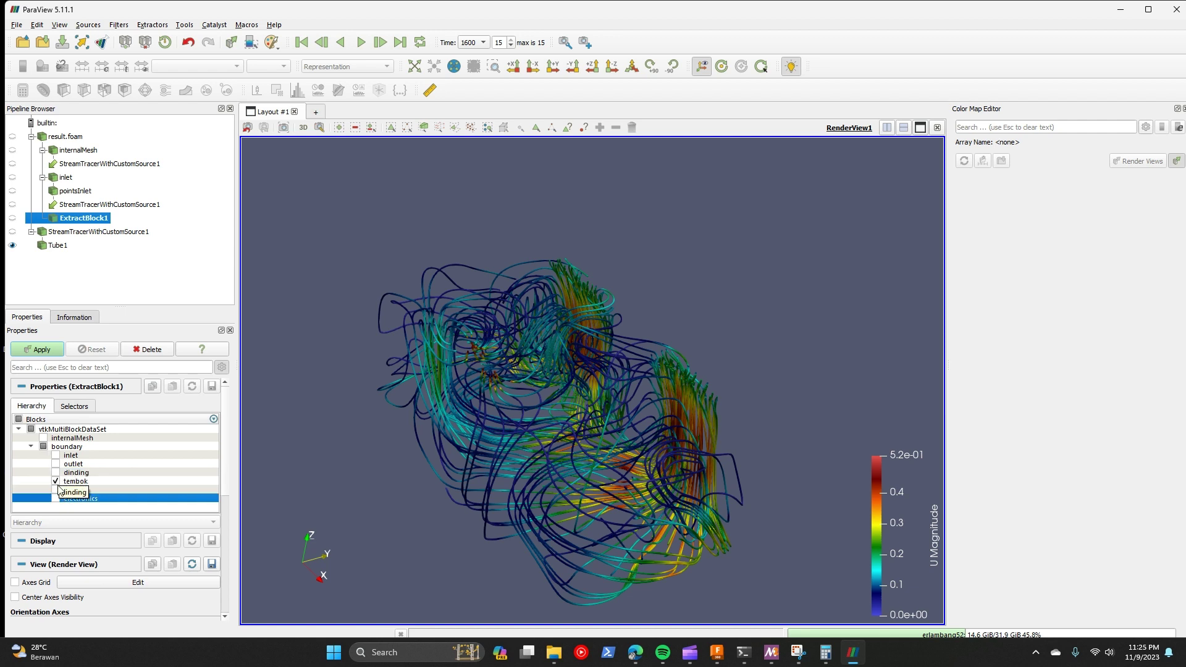
pyautogui.click(57, 490)
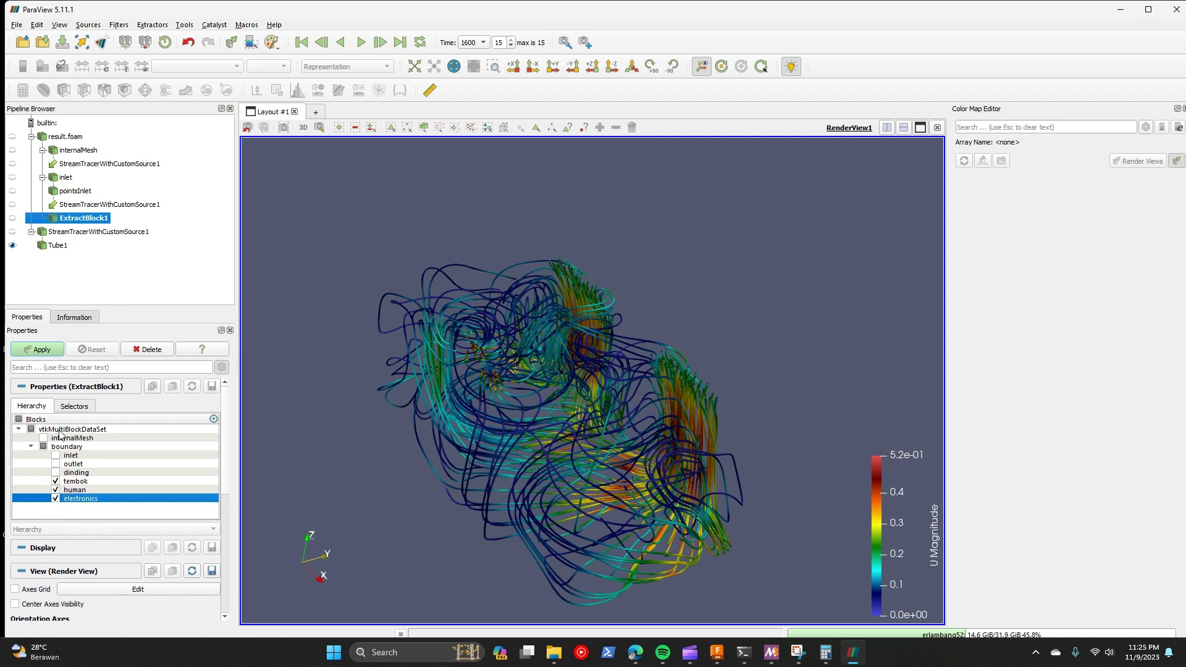
pyautogui.click(42, 352)
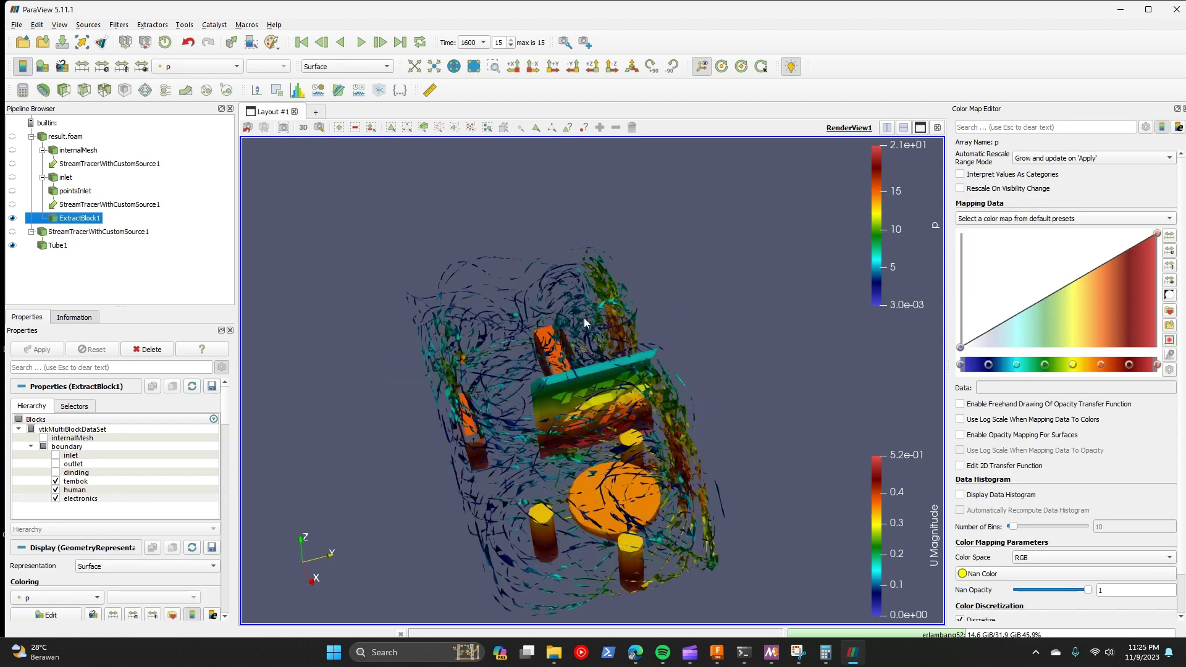
pyautogui.moveTo(430, 365); pyautogui.dragTo(579, 434)
# Step: Add the inlet and outlet boundaries to the extracted blocks and apply the change
pyautogui.click(56, 455)
pyautogui.click(56, 464)
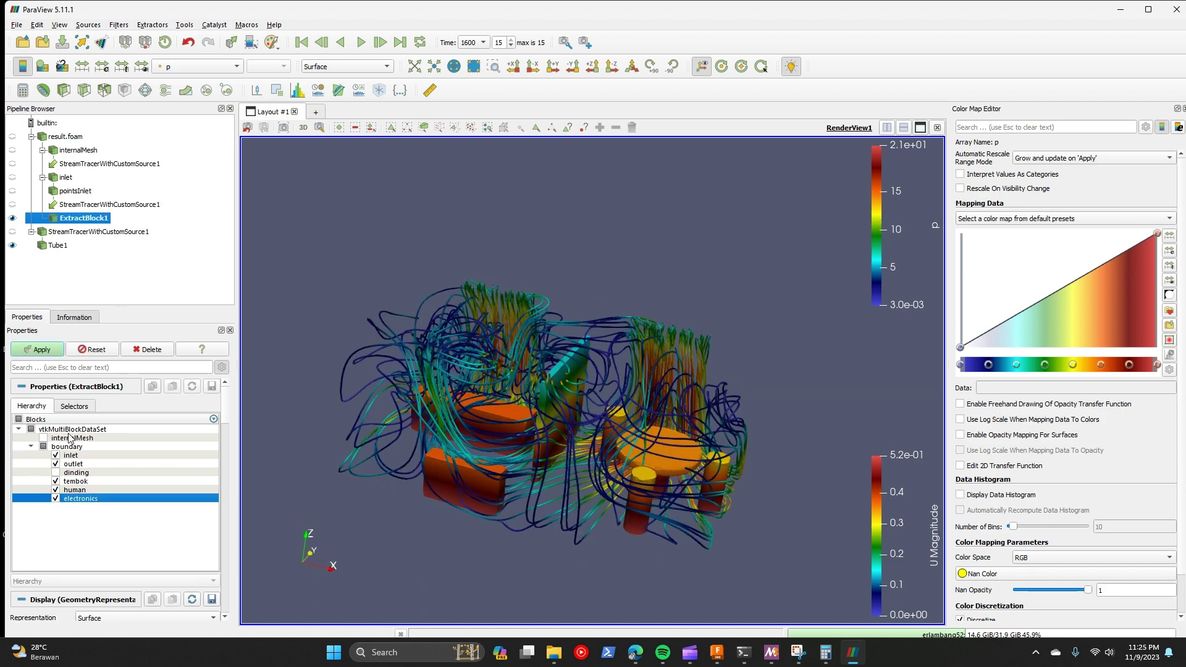
pyautogui.click(41, 349)
pyautogui.moveTo(714, 256); pyautogui.dragTo(510, 232)
# Step: Show the extracted blocks in Solid Color instead of colouring them by pressure
pyautogui.click(197, 66)
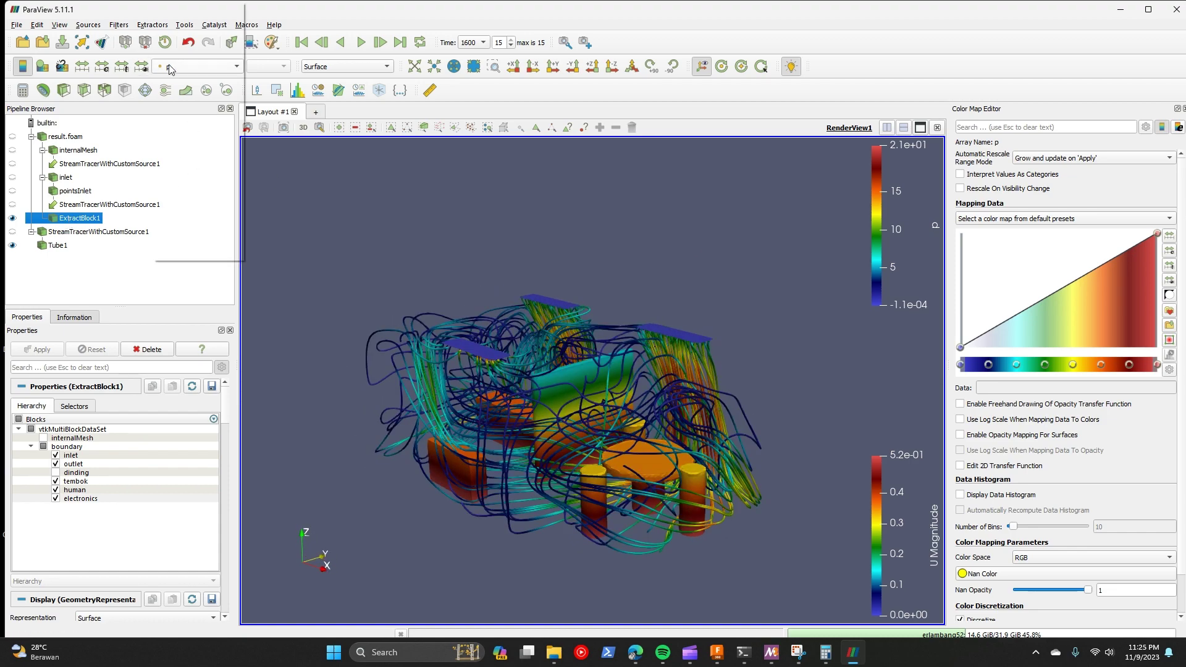
pyautogui.click(186, 8)
pyautogui.moveTo(604, 241); pyautogui.dragTo(589, 228)
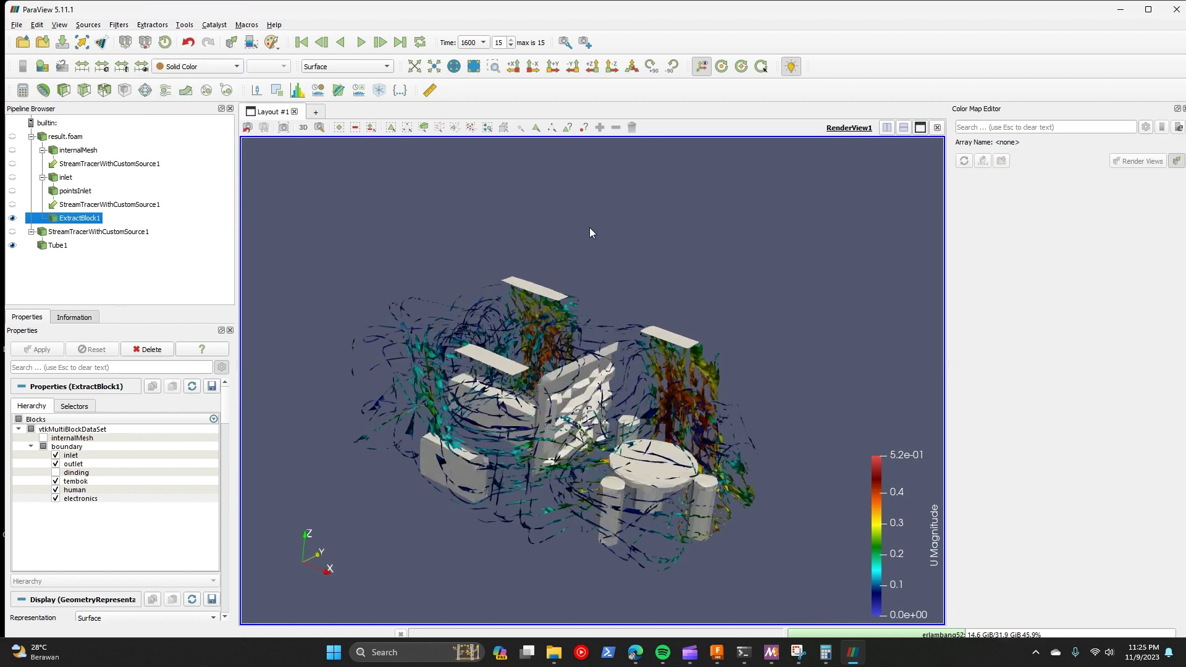
# Step: Try the Surface With Edges representation on the extracted blocks and restore the Surface representation
pyautogui.click(329, 66)
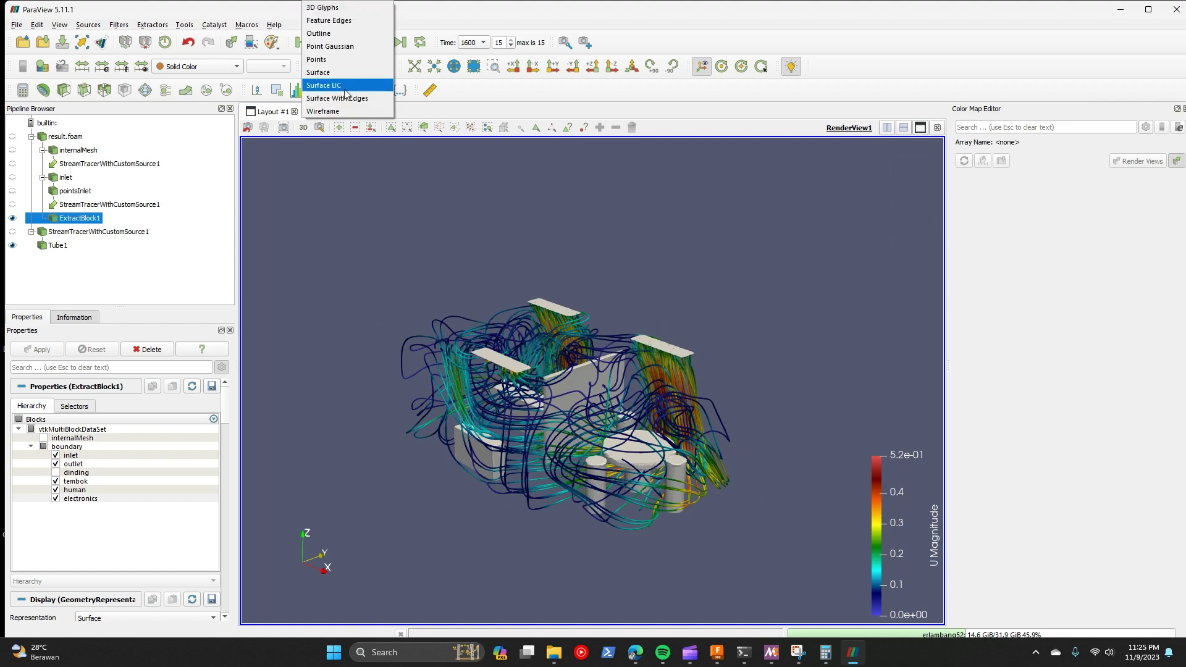
pyautogui.click(327, 81)
pyautogui.scroll(3, 743, 351)
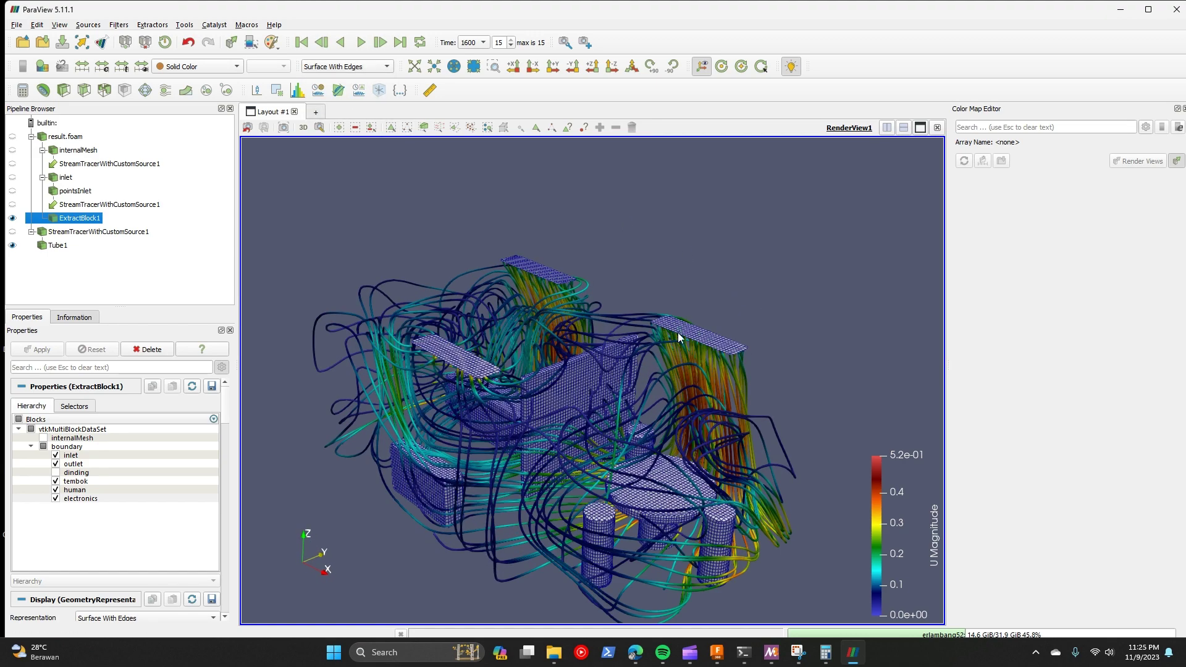
pyautogui.click(346, 67)
pyautogui.click(327, 66)
pyautogui.moveTo(642, 205); pyautogui.dragTo(517, 388)
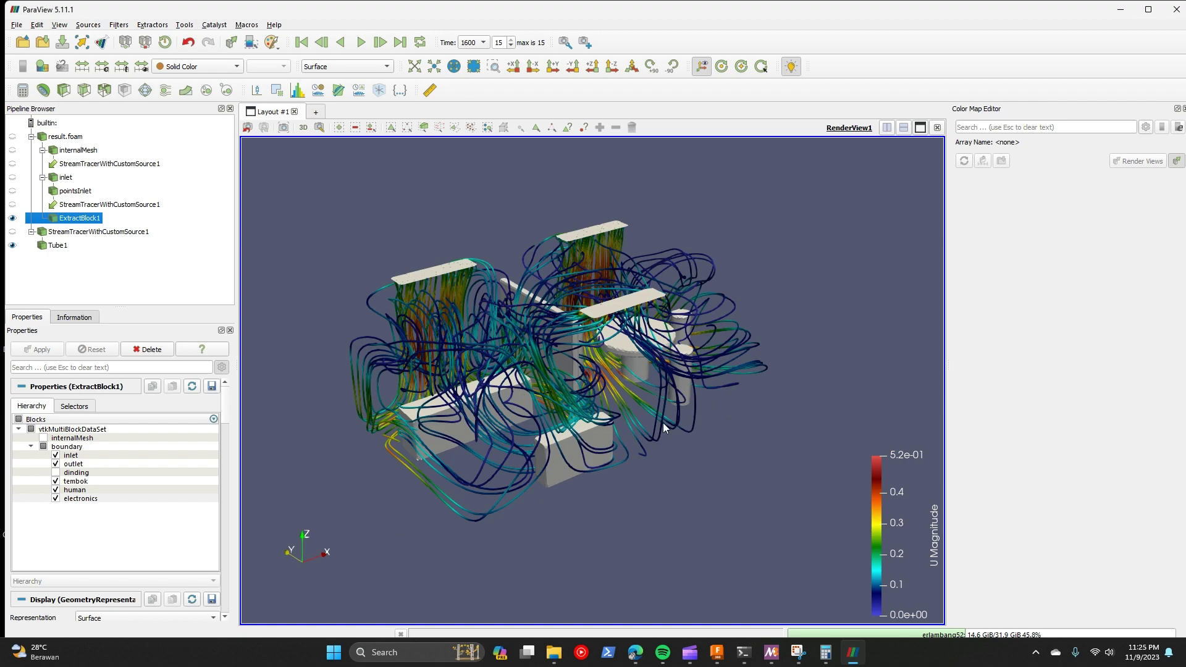
# Step: Add another Extract Block filter to result.foam with only the internalMesh block included, and apply it
pyautogui.moveTo(658, 420); pyautogui.dragTo(630, 516)
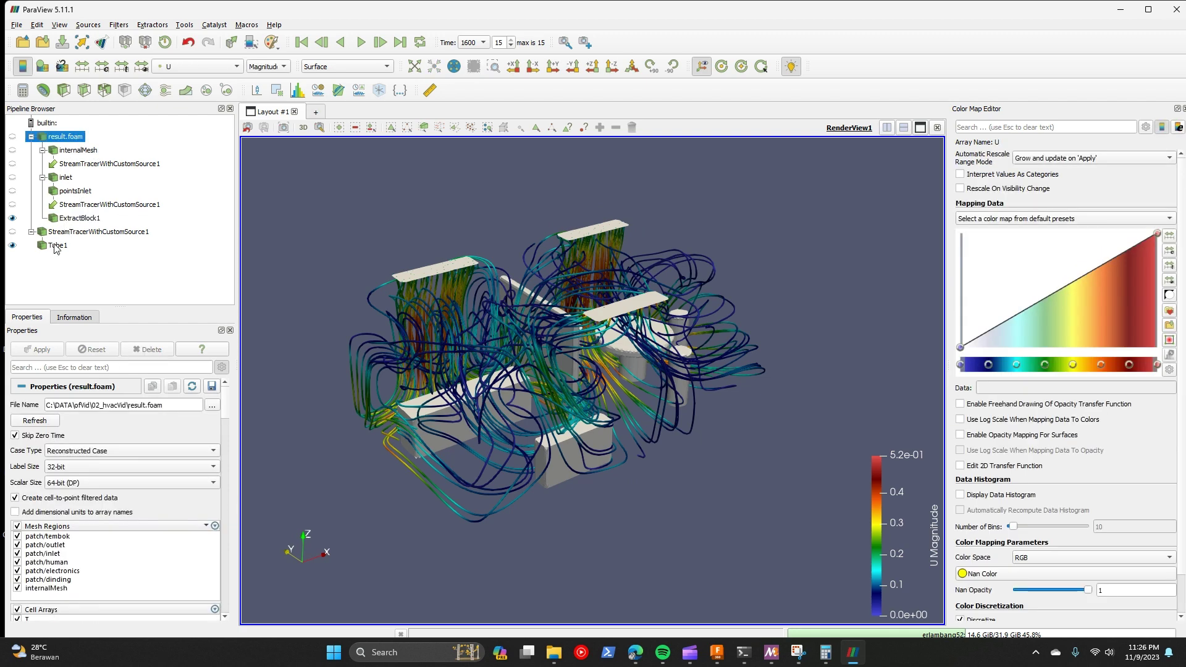
pyautogui.click(79, 151)
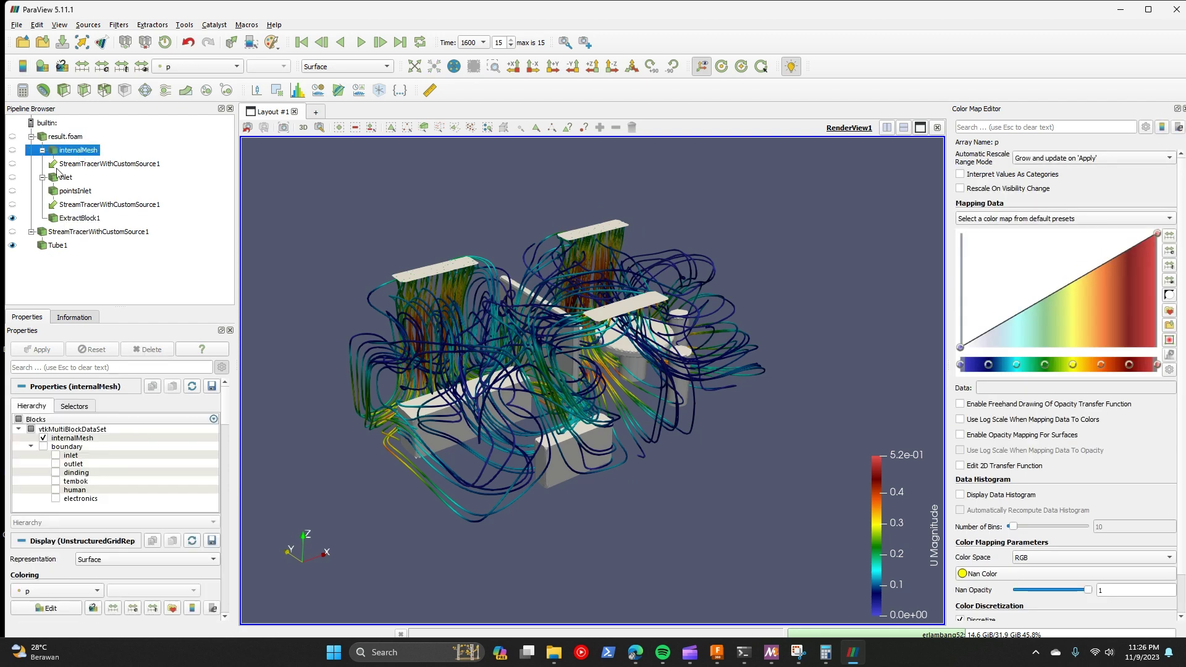
pyautogui.click(66, 138)
pyautogui.hotkey('ctrl', 'space')
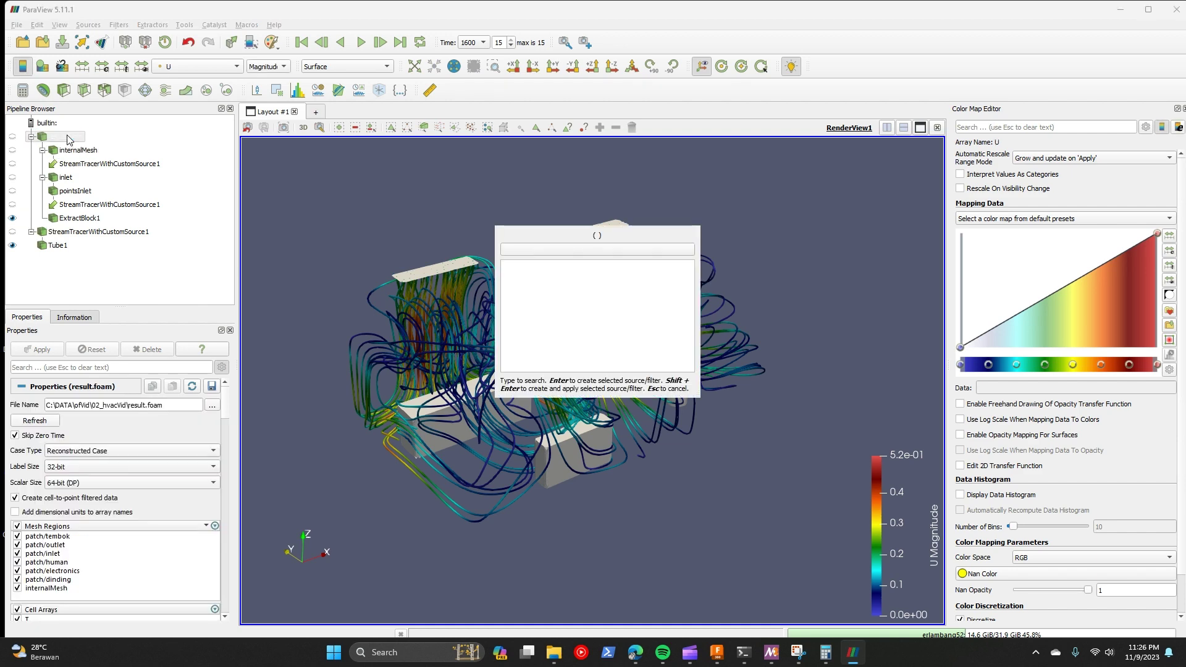
pyautogui.write('in')
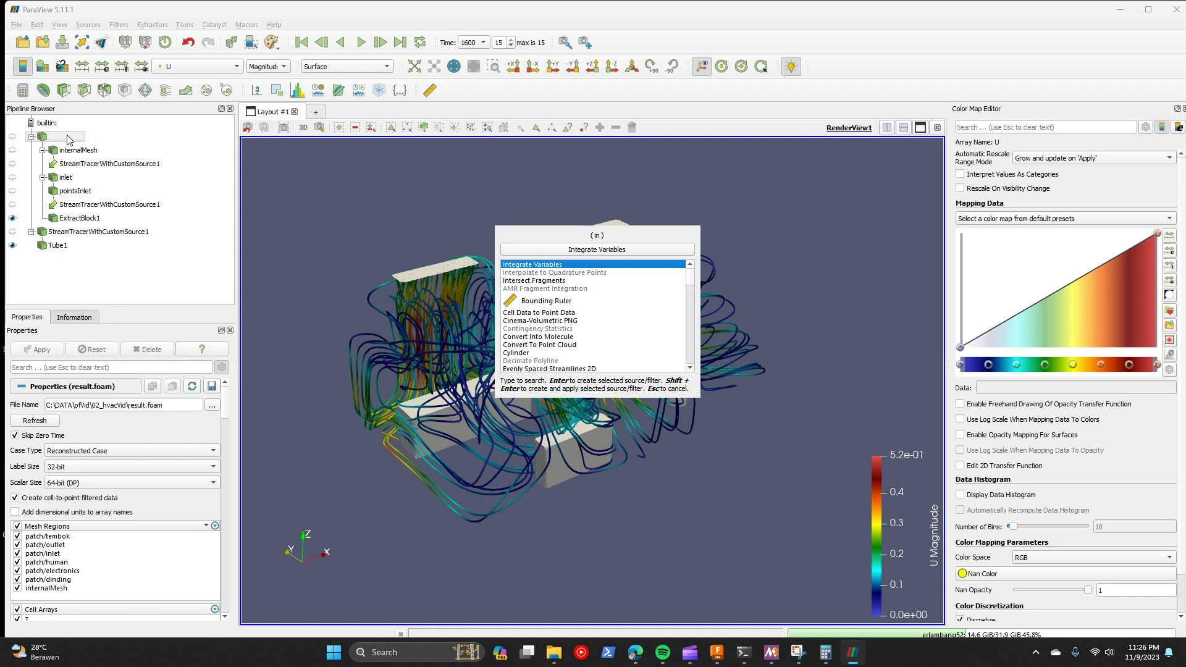
pyautogui.press('BackSpace')
pyautogui.press('BackSpace')
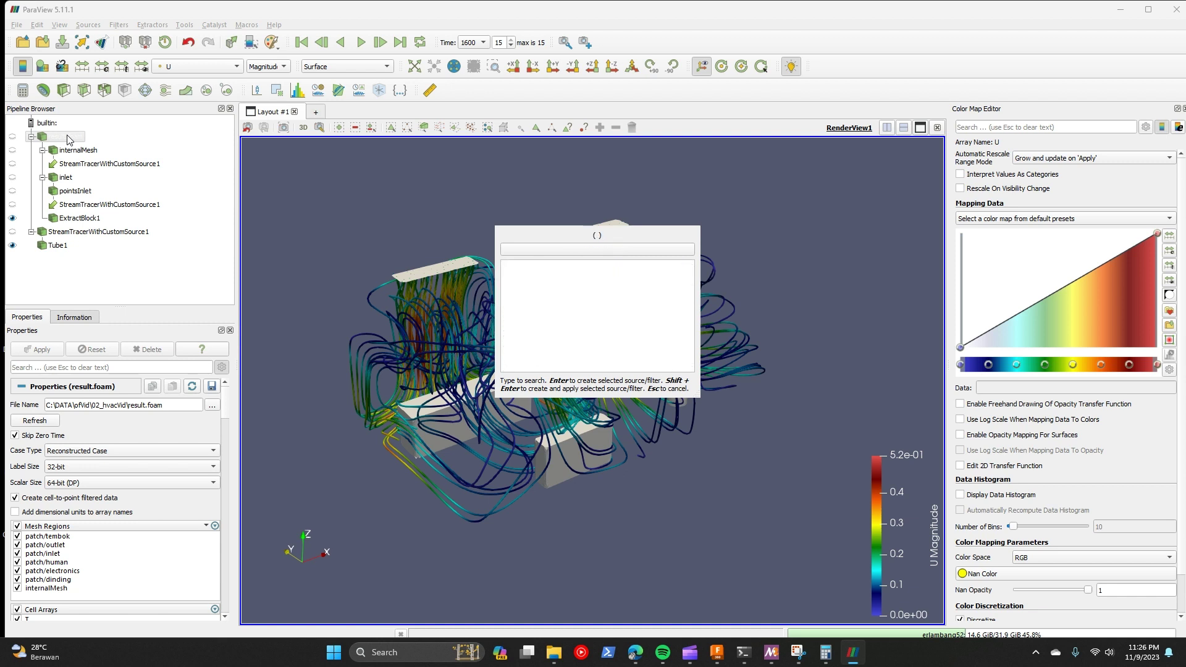
pyautogui.write('int')
pyautogui.press('BackSpace')
pyautogui.press('BackSpace')
pyautogui.press('BackSpace')
pyautogui.write('ext')
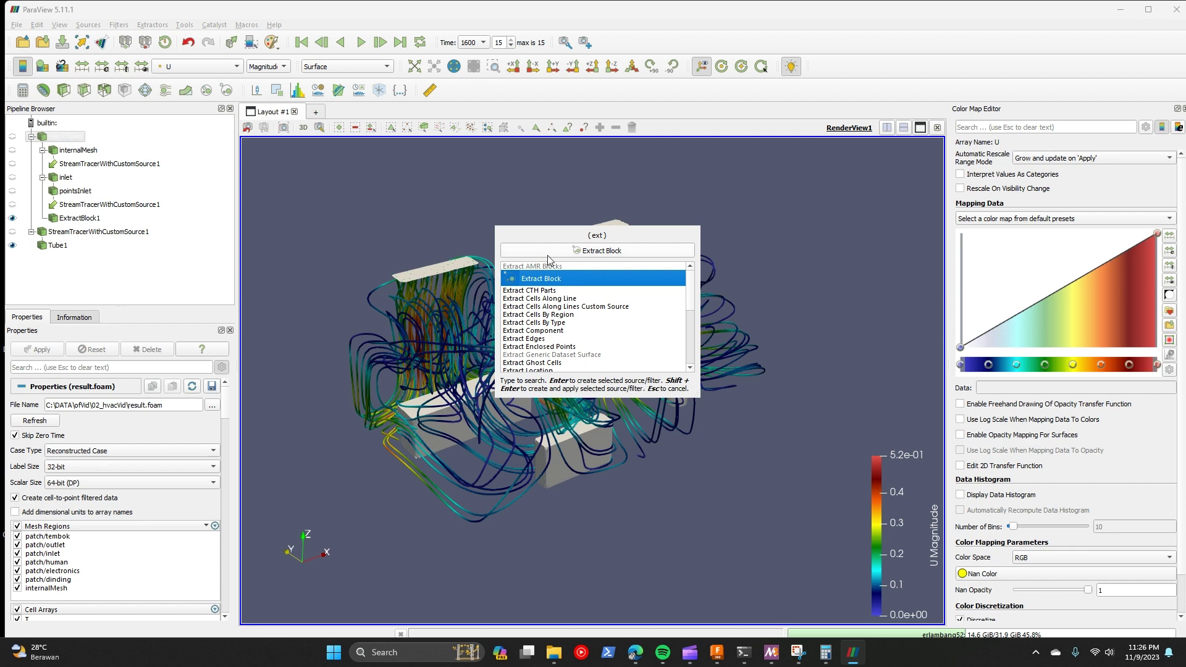
pyautogui.click(595, 255)
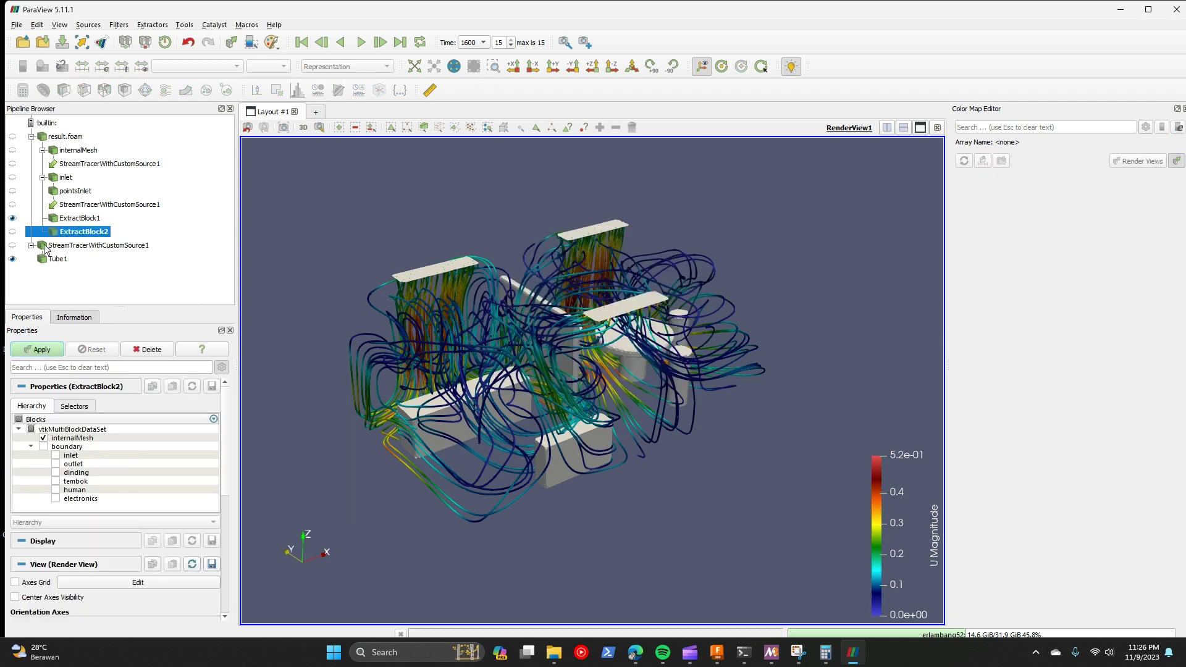
pyautogui.hotkey('ctrl', 'Return')
# Step: Hide ExtractBlock1 and Tube1, and colour the extracted internal mesh by the cell-data temperature T
pyautogui.click(12, 218)
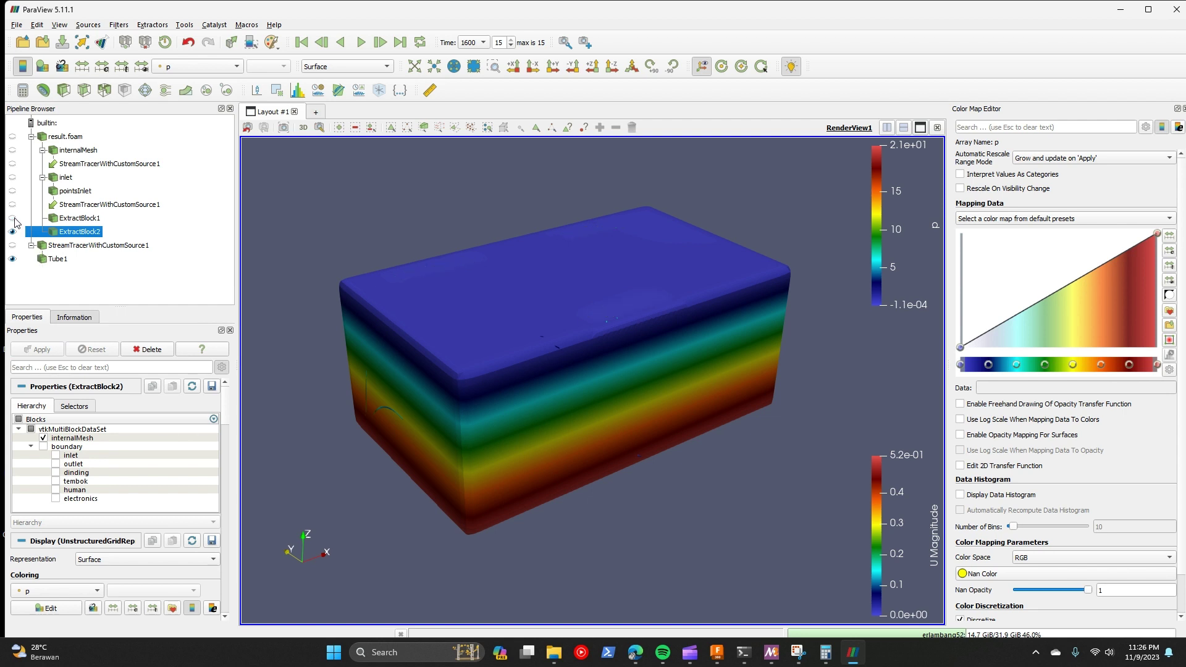
pyautogui.click(11, 258)
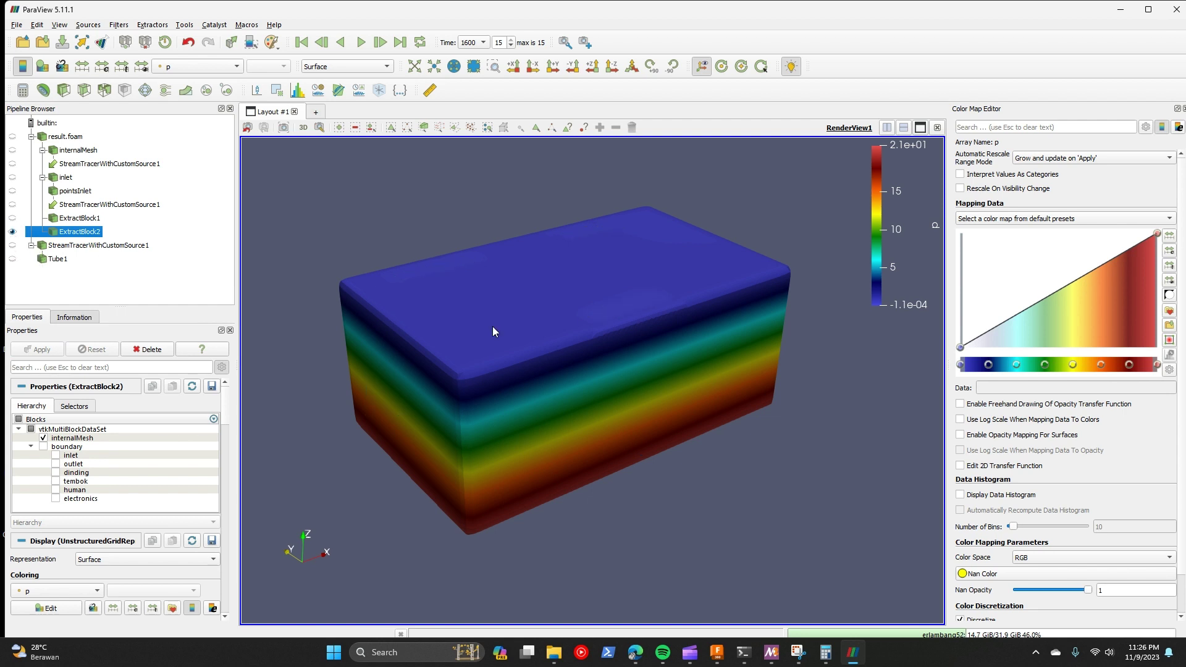
pyautogui.moveTo(491, 326); pyautogui.dragTo(533, 373)
pyautogui.click(177, 67)
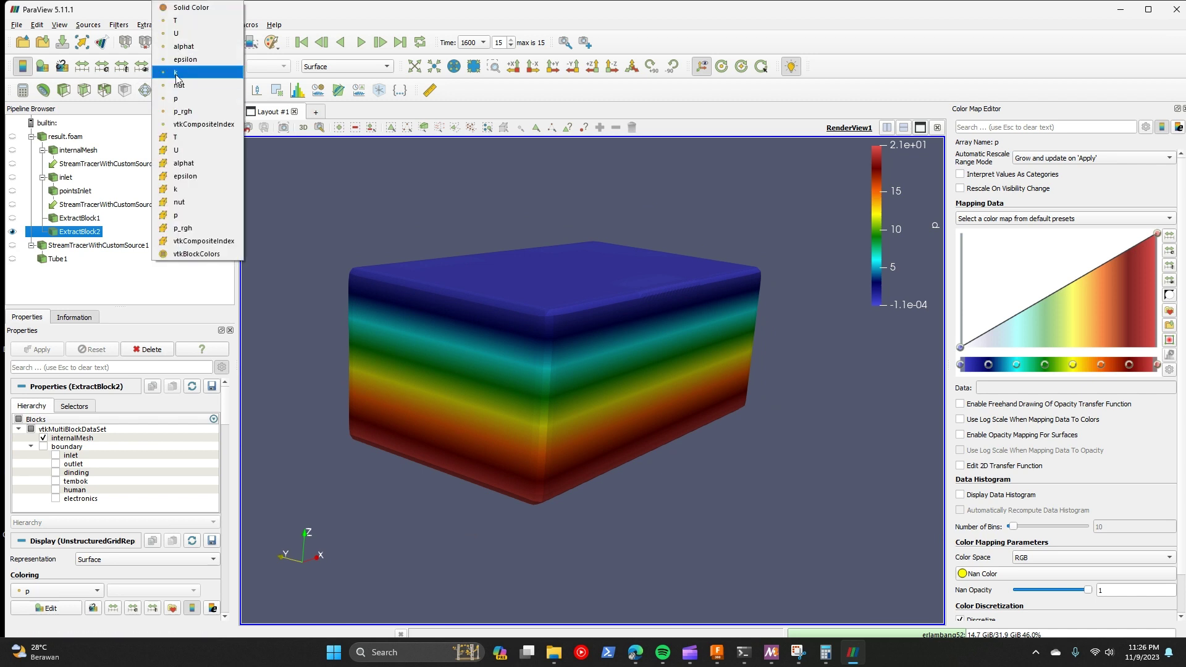
pyautogui.click(186, 137)
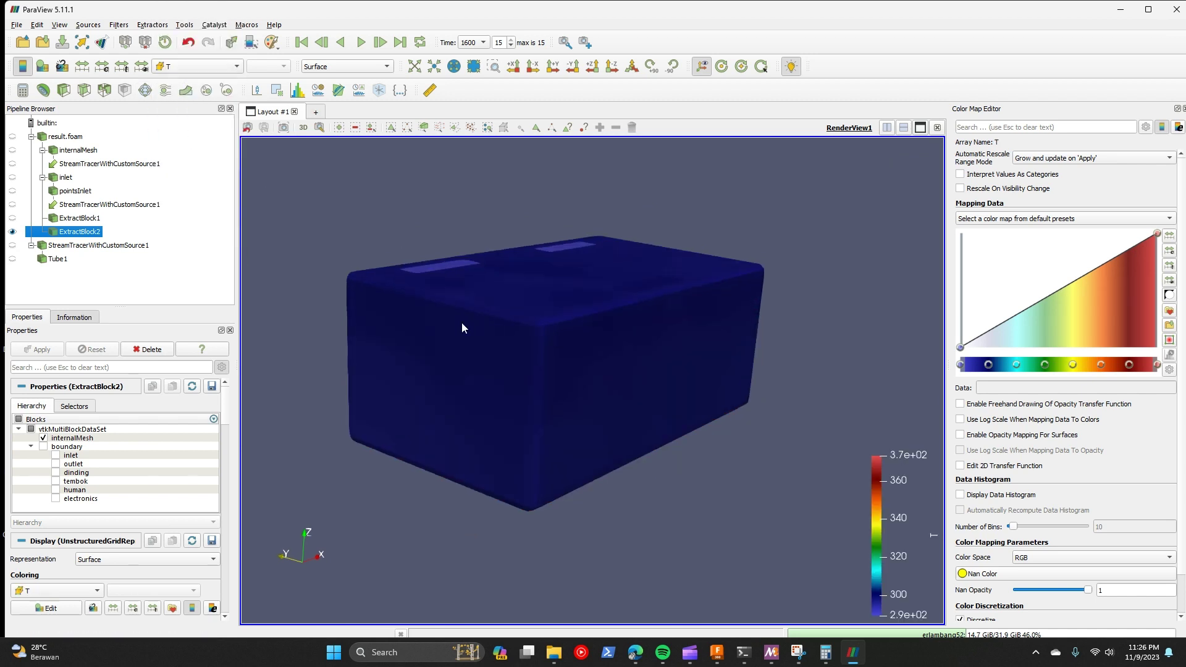
pyautogui.moveTo(461, 323); pyautogui.dragTo(534, 276)
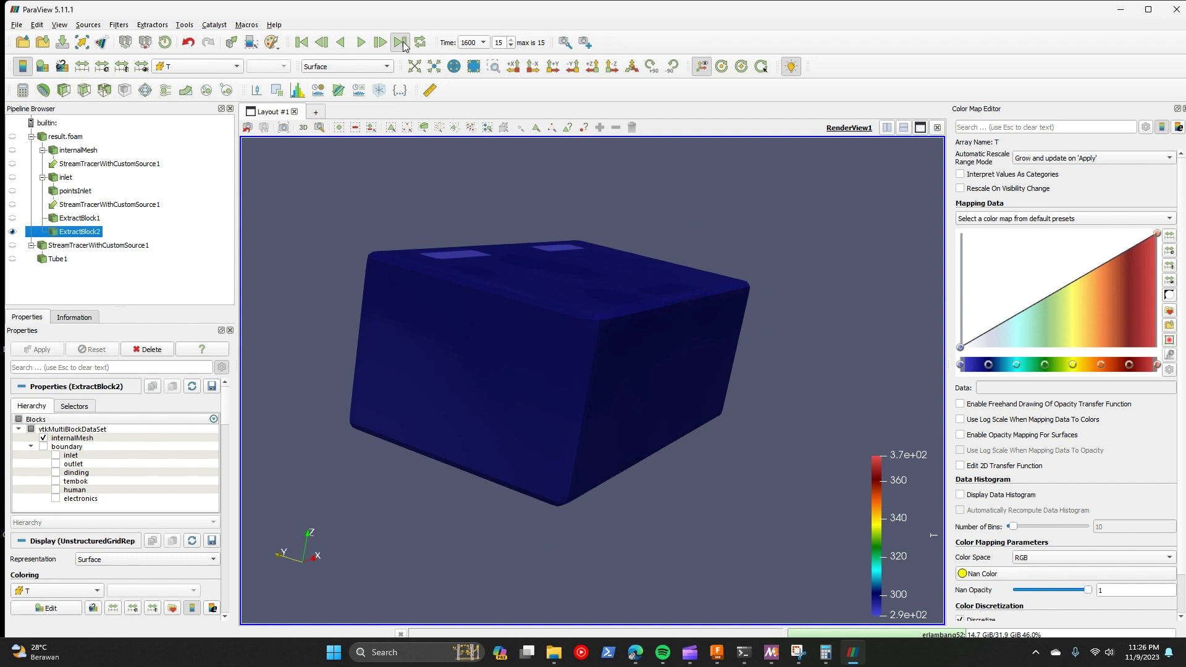
# Step: Try rescaling the temperature colours to the visible range, restore the full data range and inspect the room objects from below
pyautogui.click(142, 66)
pyautogui.moveTo(588, 257); pyautogui.dragTo(628, 291)
pyautogui.click(82, 66)
pyautogui.moveTo(507, 266); pyautogui.dragTo(532, 229)
pyautogui.scroll(-3, 536, 253)
pyautogui.scroll(8, 543, 391)
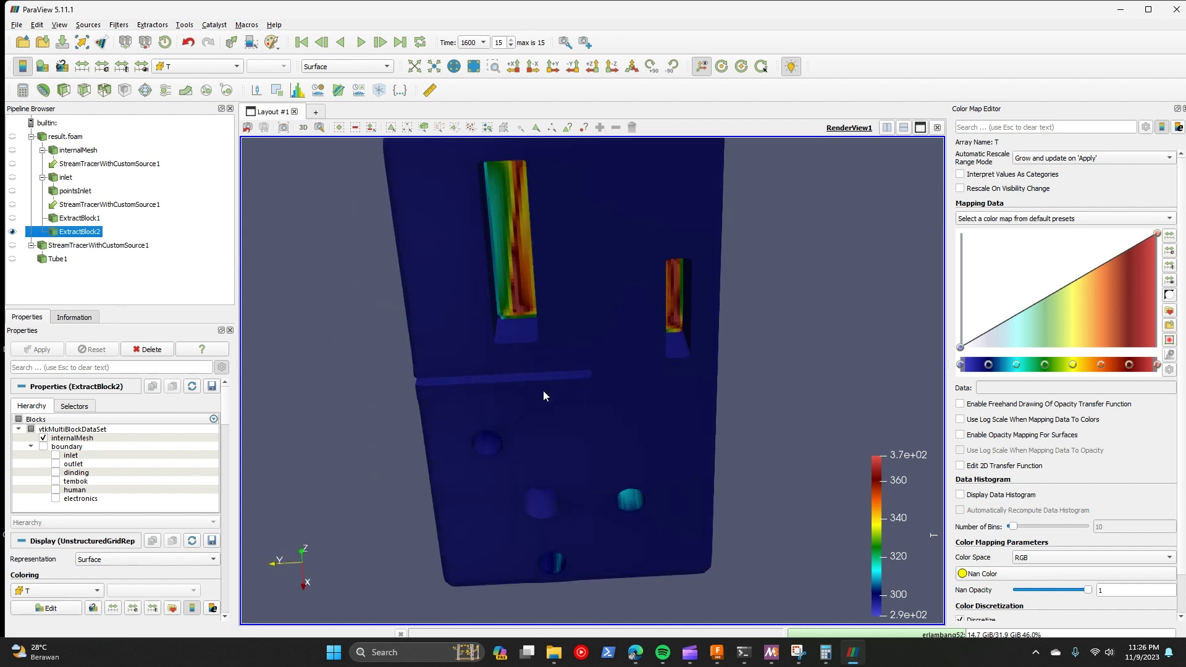
pyautogui.moveTo(543, 394); pyautogui.dragTo(591, 446)
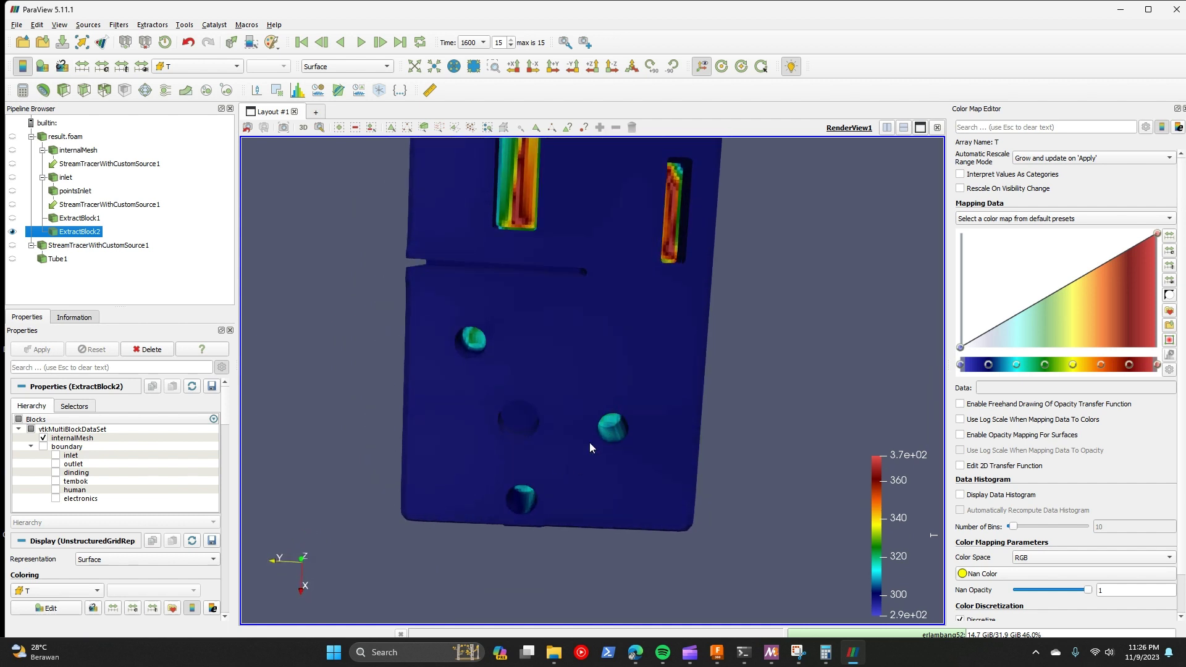
pyautogui.moveTo(609, 403); pyautogui.dragTo(624, 482)
# Step: Set the opacity of the extracted internal mesh to 0.33 to expose the objects inside the room
pyautogui.scroll(-3, 210, 566)
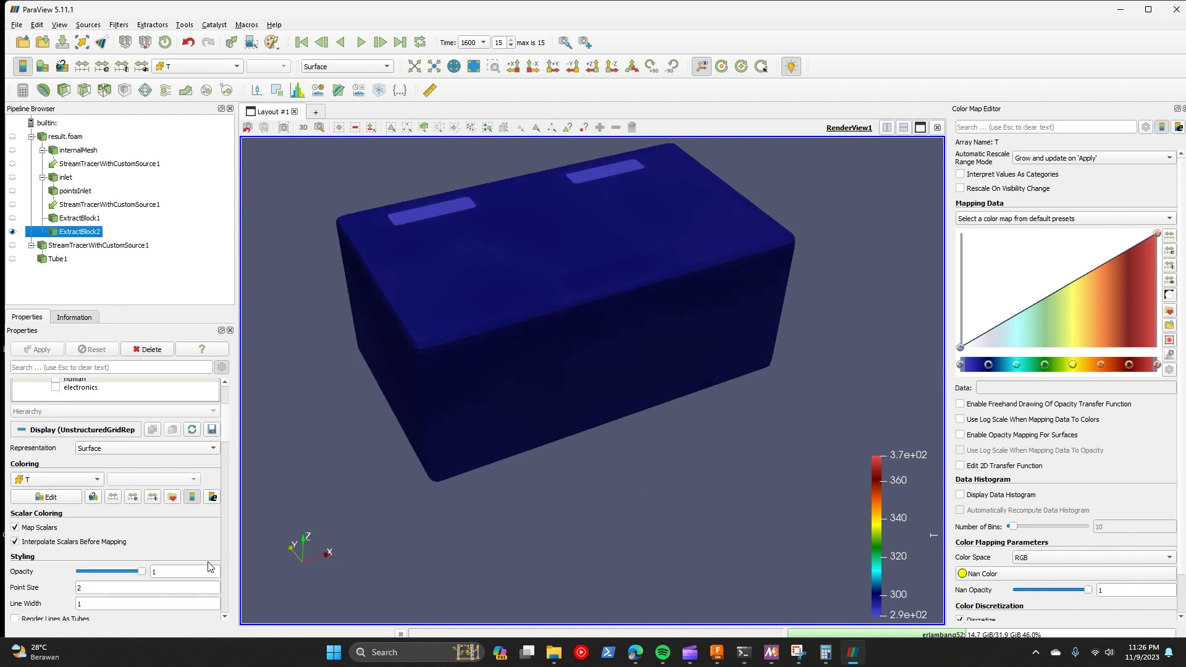
pyautogui.scroll(-3, 210, 566)
pyautogui.moveTo(142, 500); pyautogui.dragTo(100, 502)
pyautogui.moveTo(634, 316); pyautogui.dragTo(575, 372)
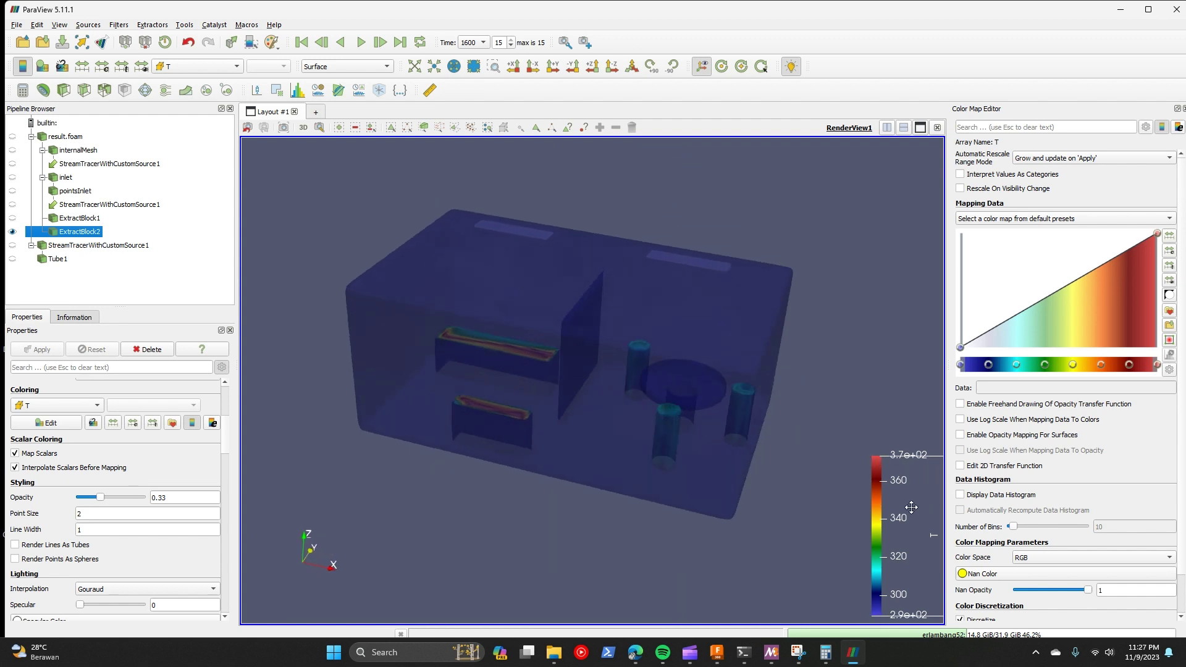
# Step: Switch to Calculator and subtract 273 from 370 to convert the highest temperature from kelvin to Celsius
pyautogui.click(825, 653)
pyautogui.click(999, 276)
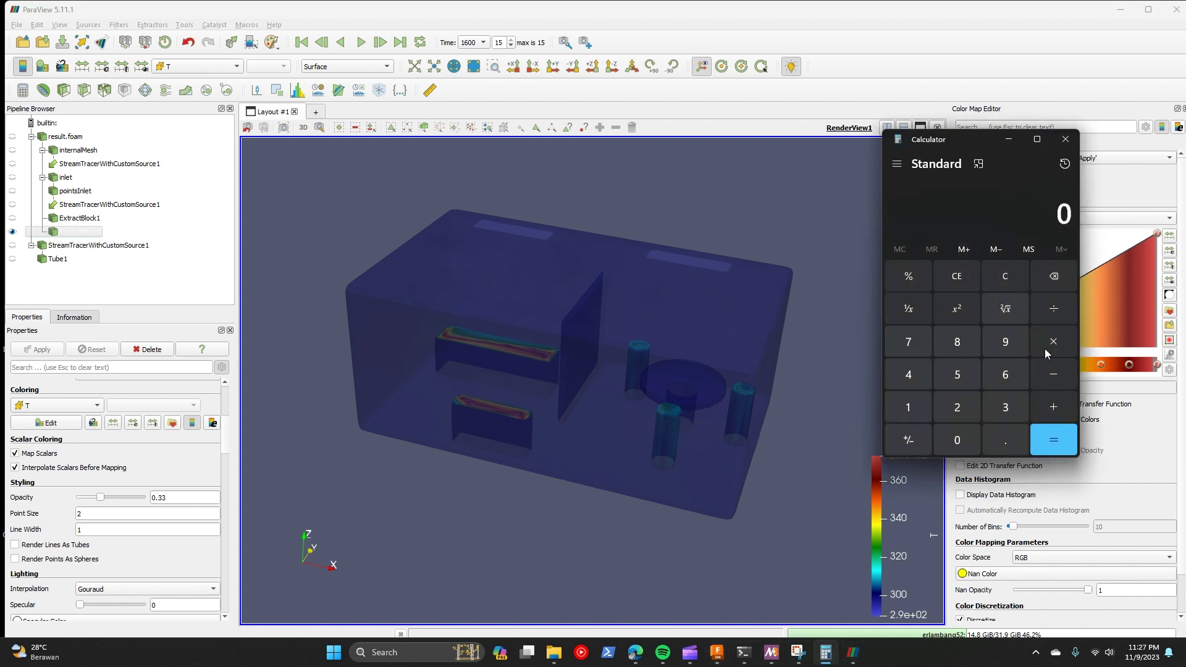
pyautogui.click(1005, 407)
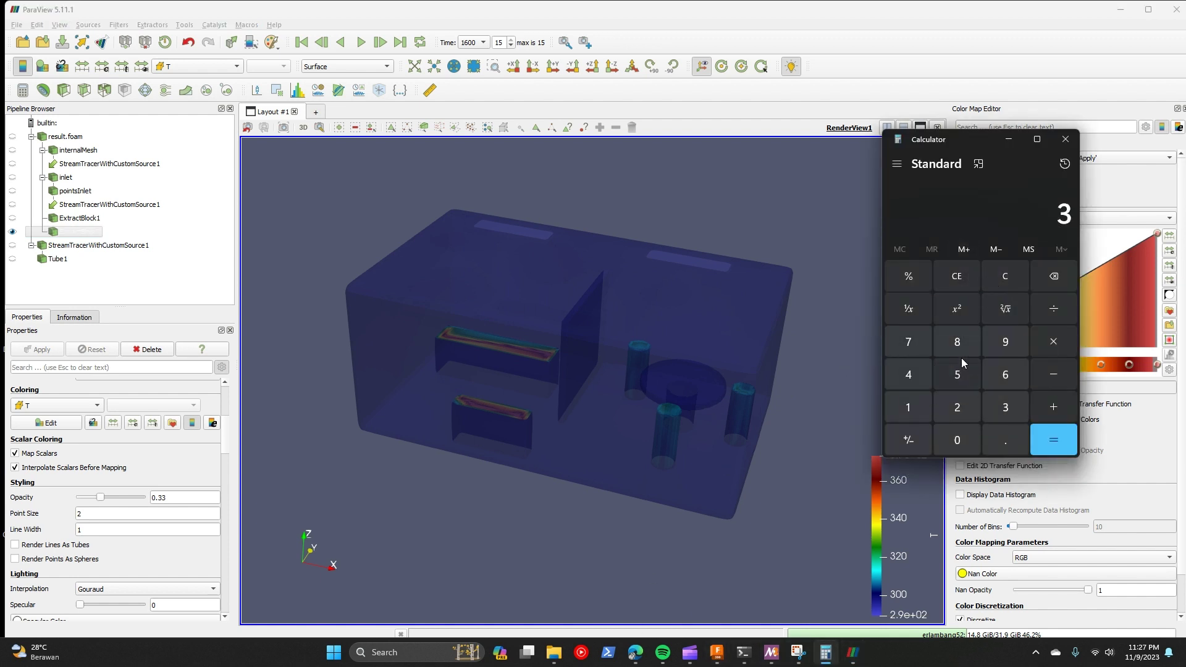
pyautogui.click(917, 344)
pyautogui.click(959, 433)
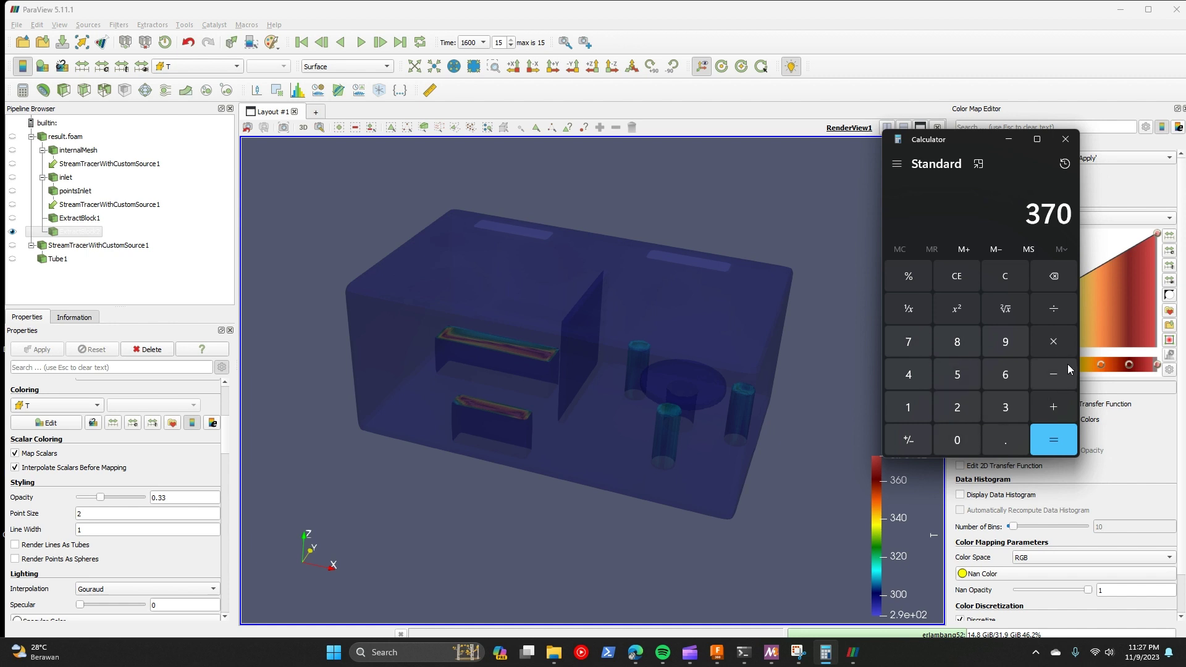
pyautogui.click(968, 407)
pyautogui.click(915, 347)
pyautogui.click(1007, 402)
pyautogui.click(1056, 437)
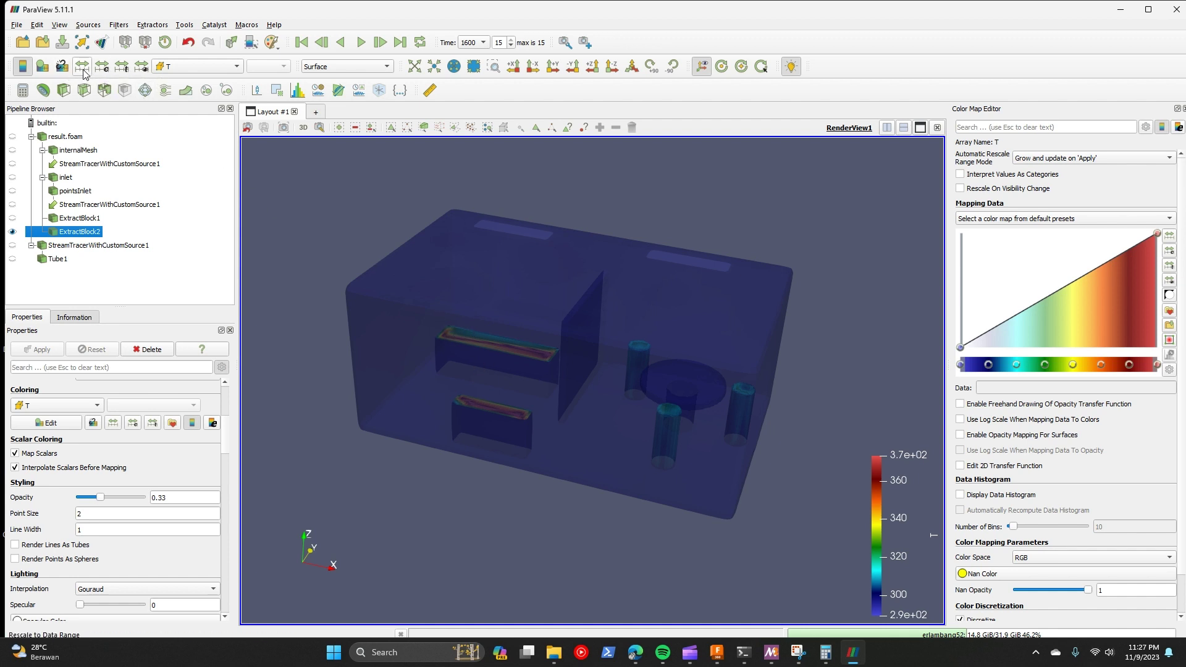
# Step: Examine the temperature distribution in the semi-transparent room from several angles, toggling the visibility of ExtractBlock2
pyautogui.moveTo(729, 475); pyautogui.dragTo(602, 357)
pyautogui.scroll(-4, 569, 371)
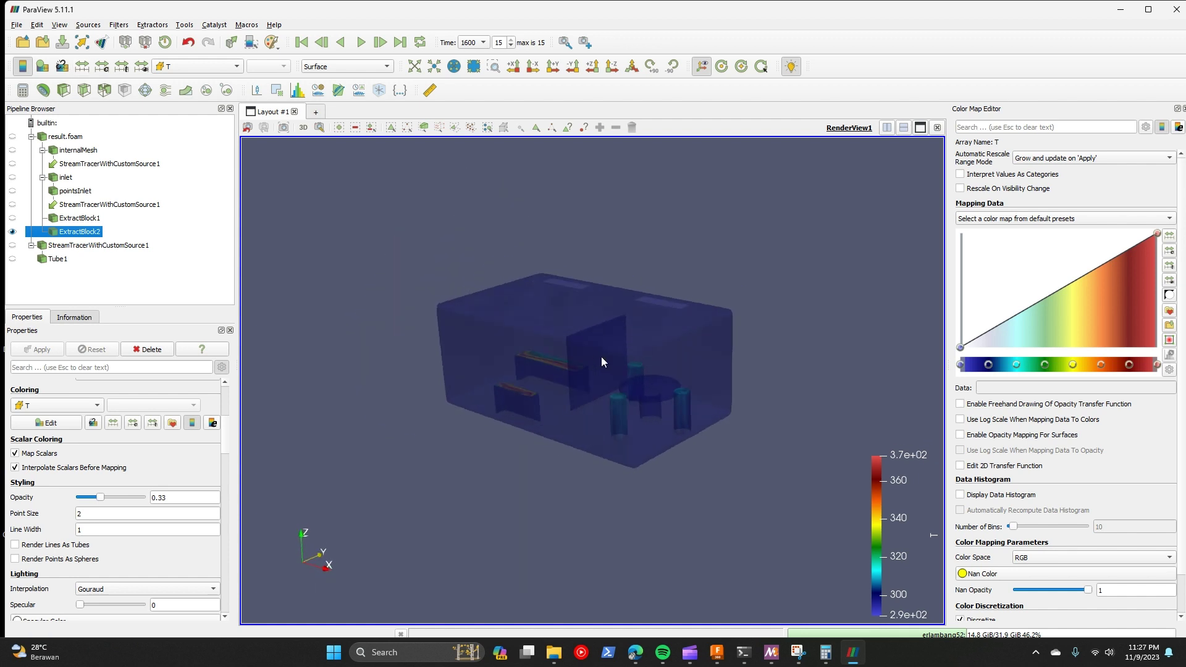
pyautogui.scroll(3, 688, 373)
pyautogui.moveTo(688, 373); pyautogui.dragTo(678, 408)
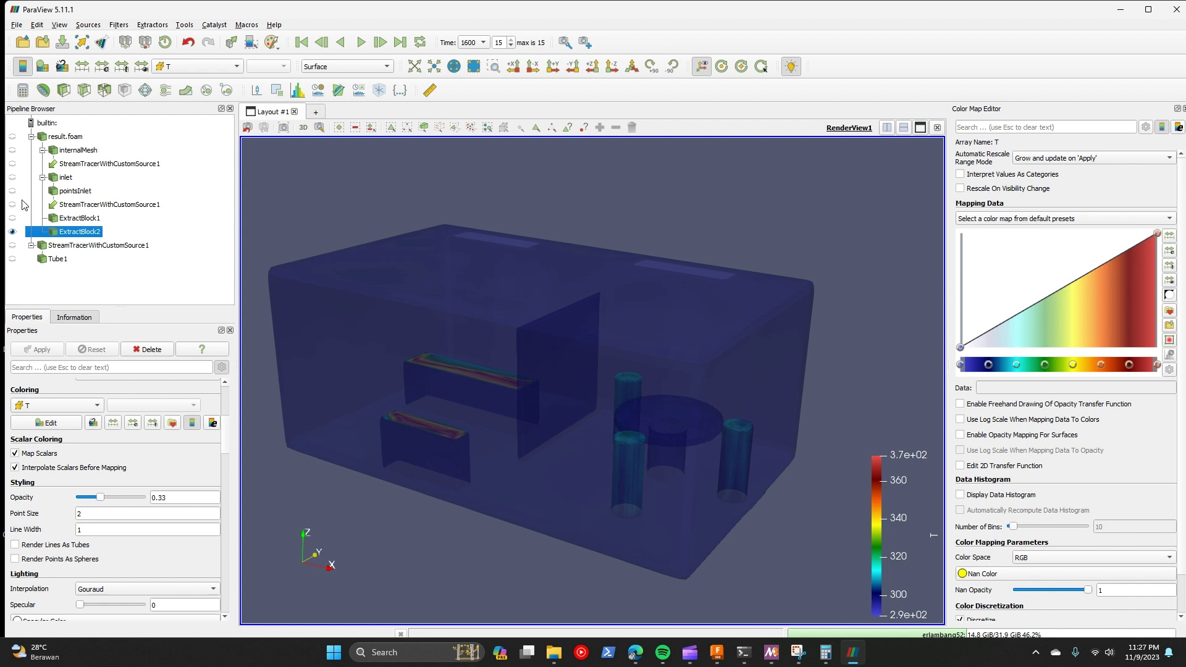
pyautogui.click(12, 232)
pyautogui.click(12, 232)
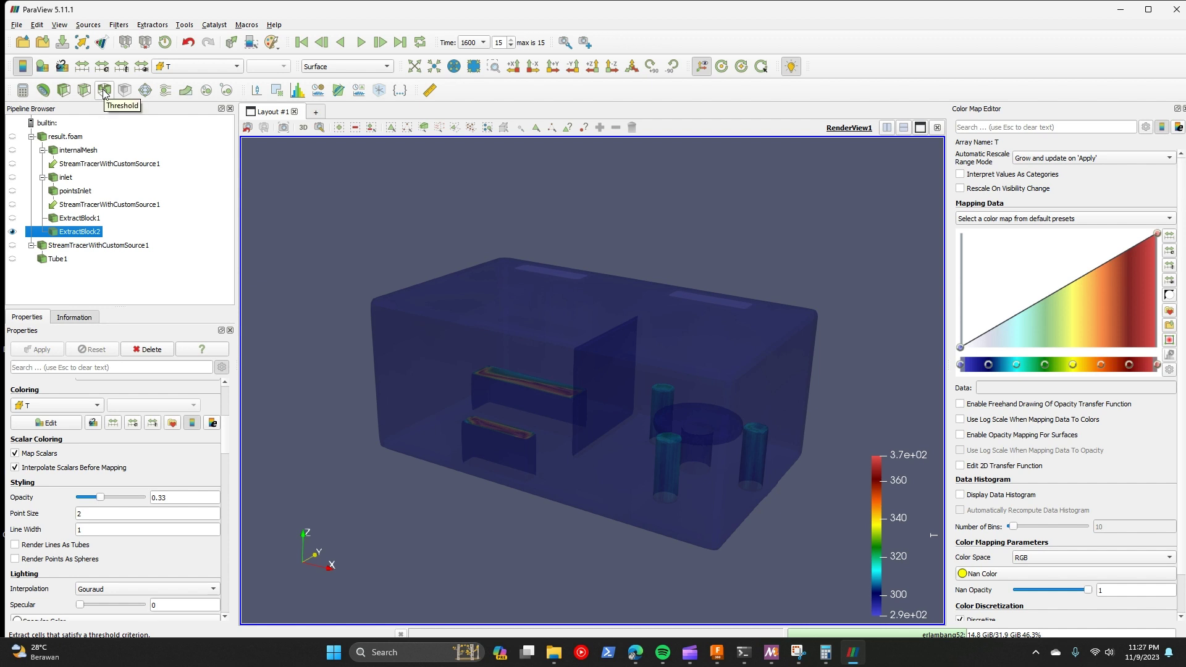
pyautogui.click(13, 231)
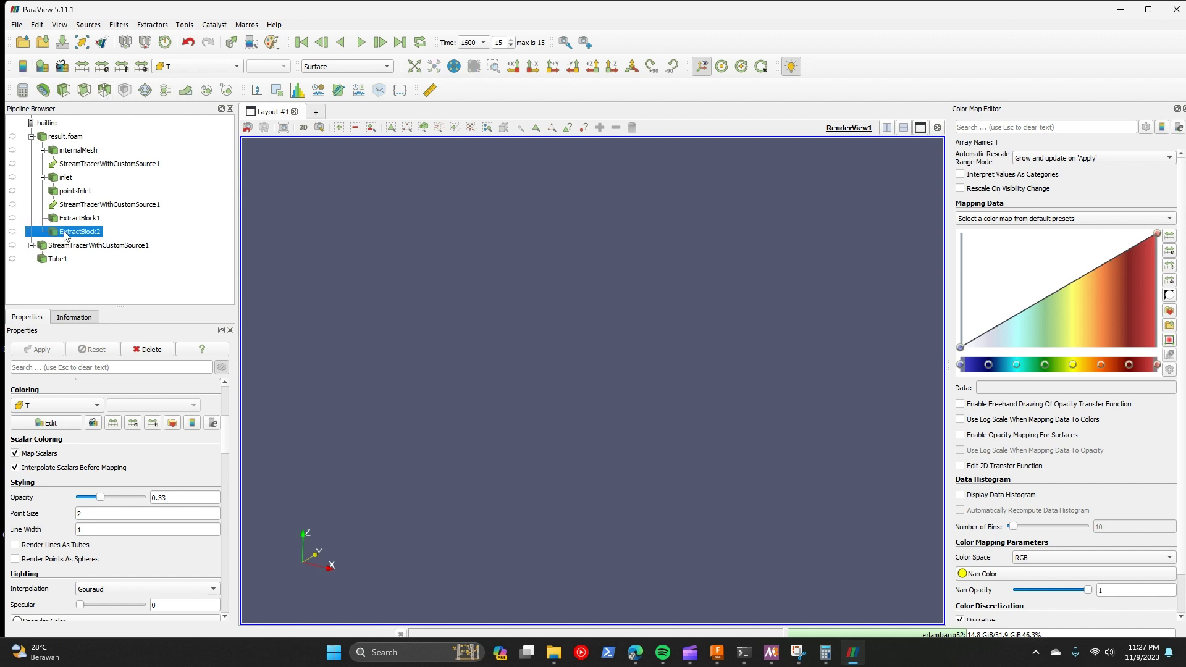
pyautogui.click(13, 232)
# Step: Add a Threshold filter to ExtractBlock2 on the cell-data scalar T from 289 to 373, and apply it
pyautogui.click(103, 90)
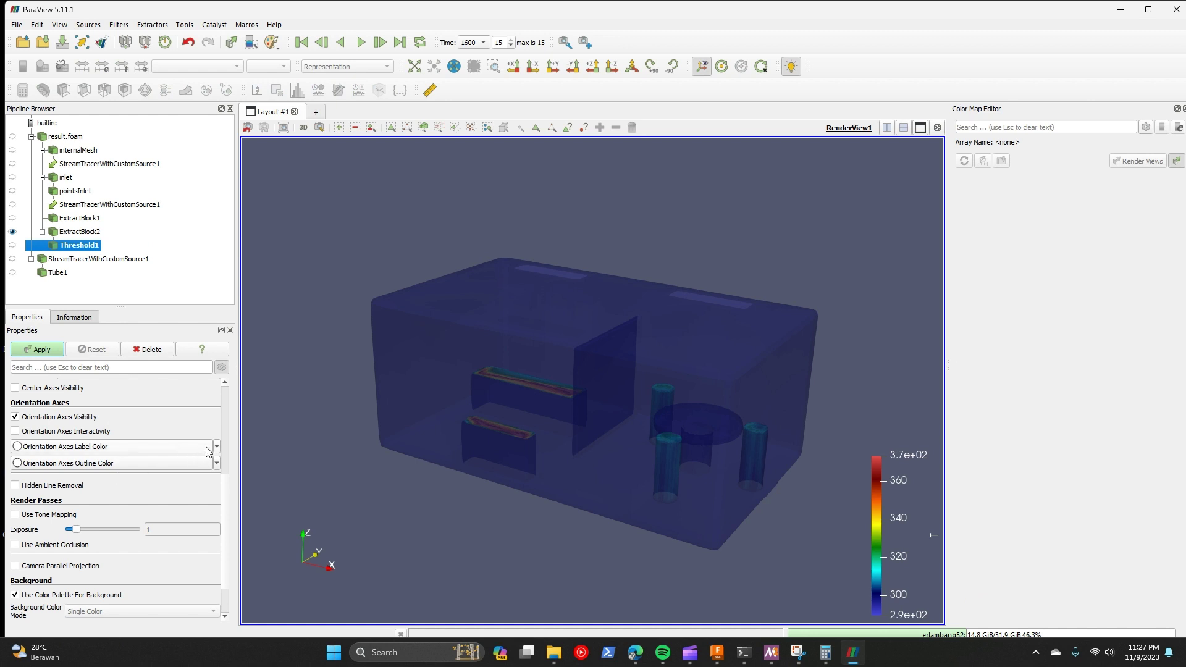
pyautogui.scroll(5, 207, 451)
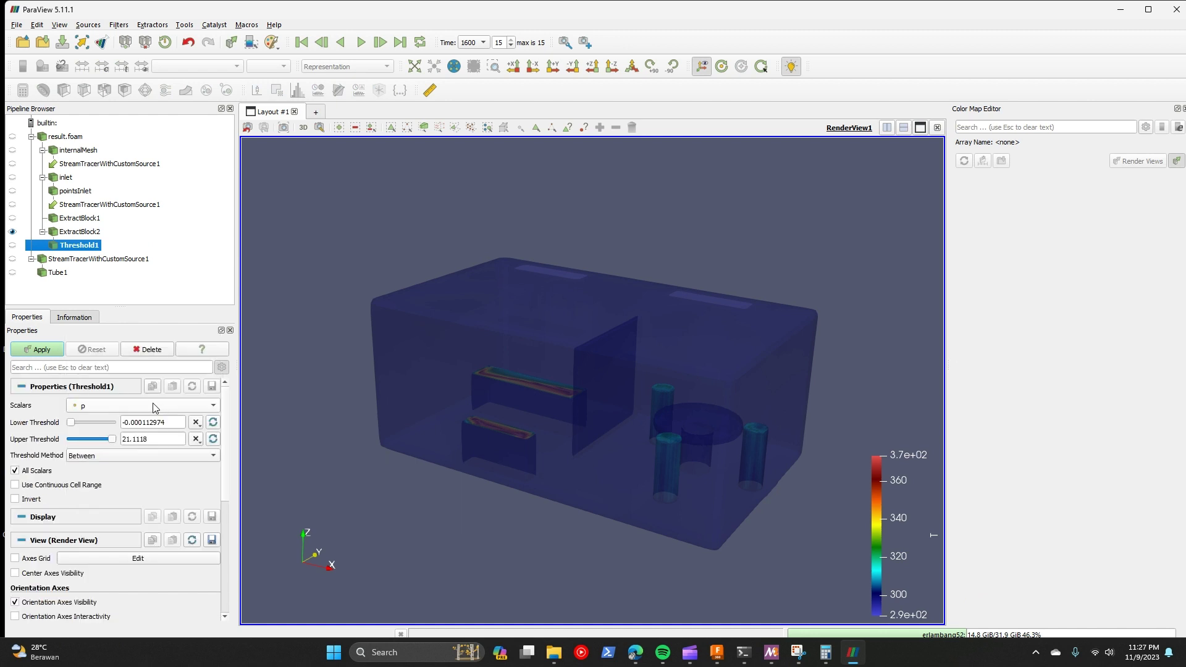
pyautogui.click(154, 405)
pyautogui.click(103, 427)
pyautogui.moveTo(70, 422); pyautogui.dragTo(119, 443)
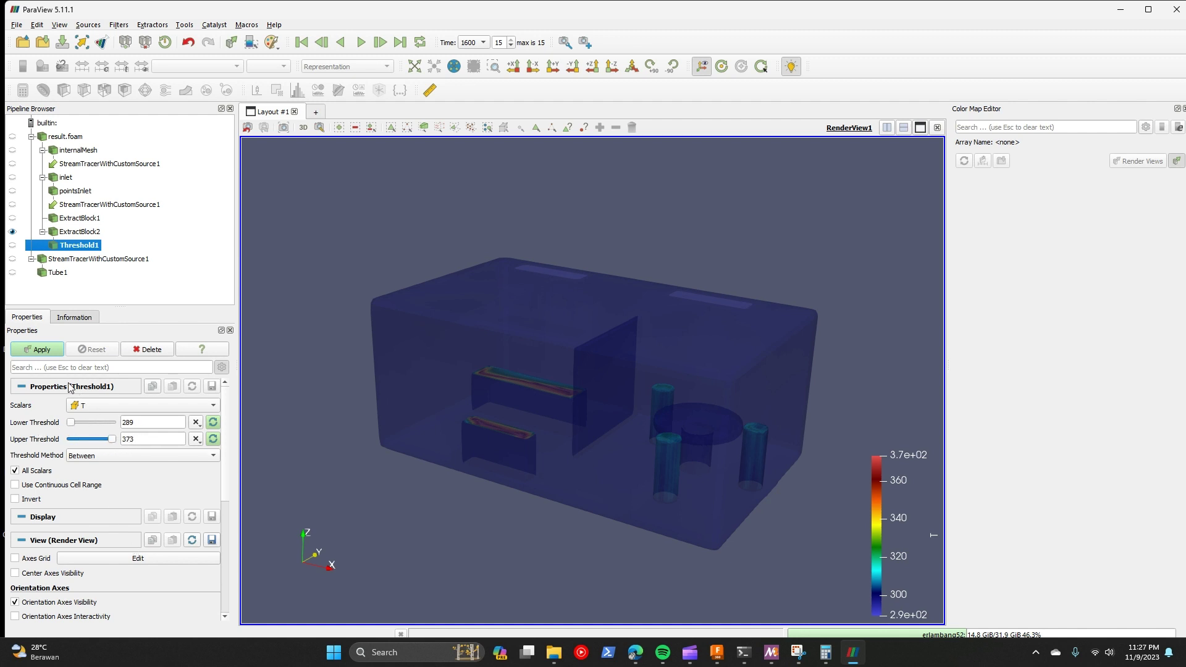
pyautogui.click(42, 355)
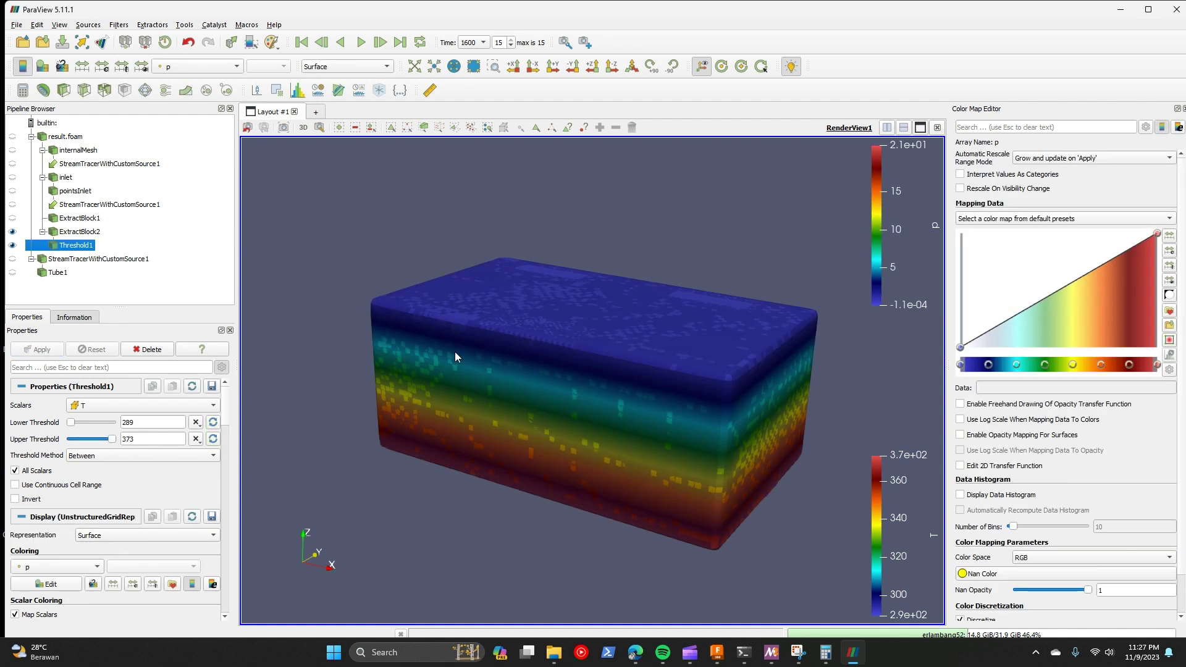
# Step: Raise the lower temperature threshold to 354.52, apply it and look closely at the hottest cells
pyautogui.moveTo(71, 422); pyautogui.dragTo(107, 425)
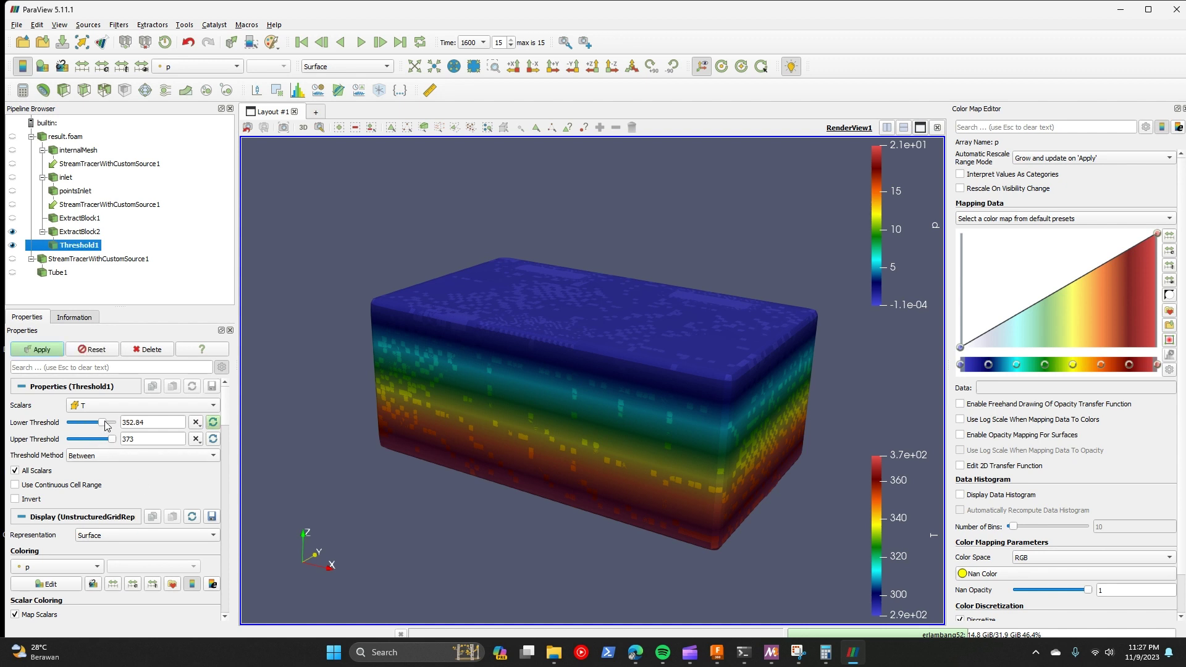
pyautogui.click(49, 351)
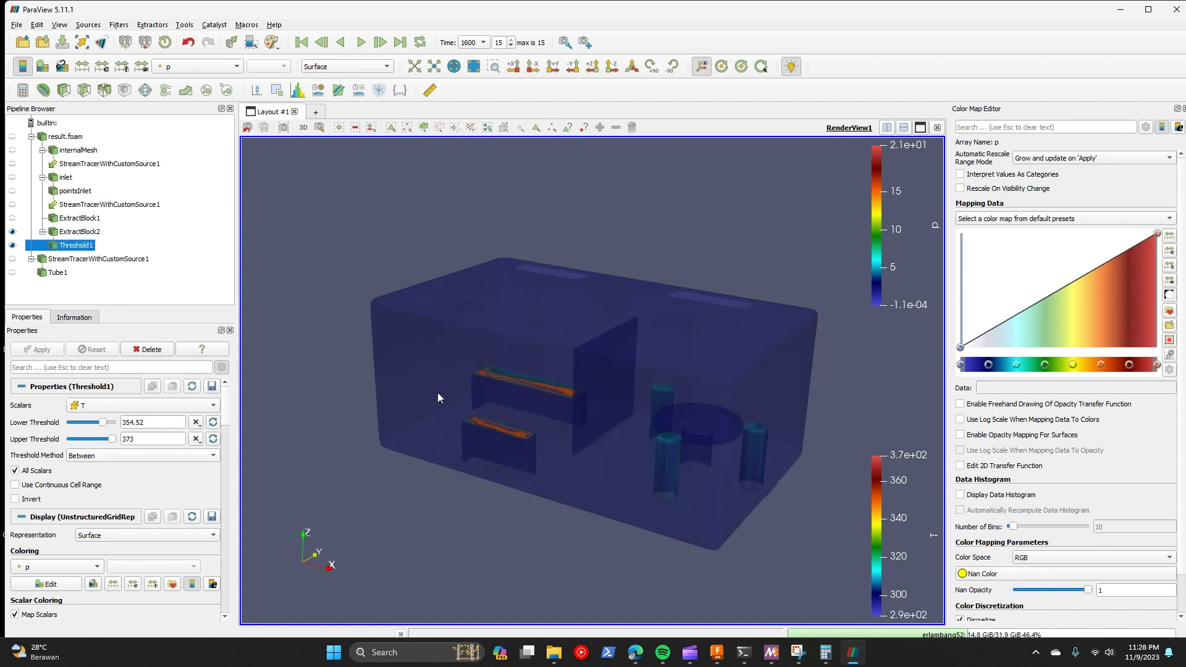
pyautogui.scroll(5, 438, 392)
pyautogui.scroll(-2, 472, 457)
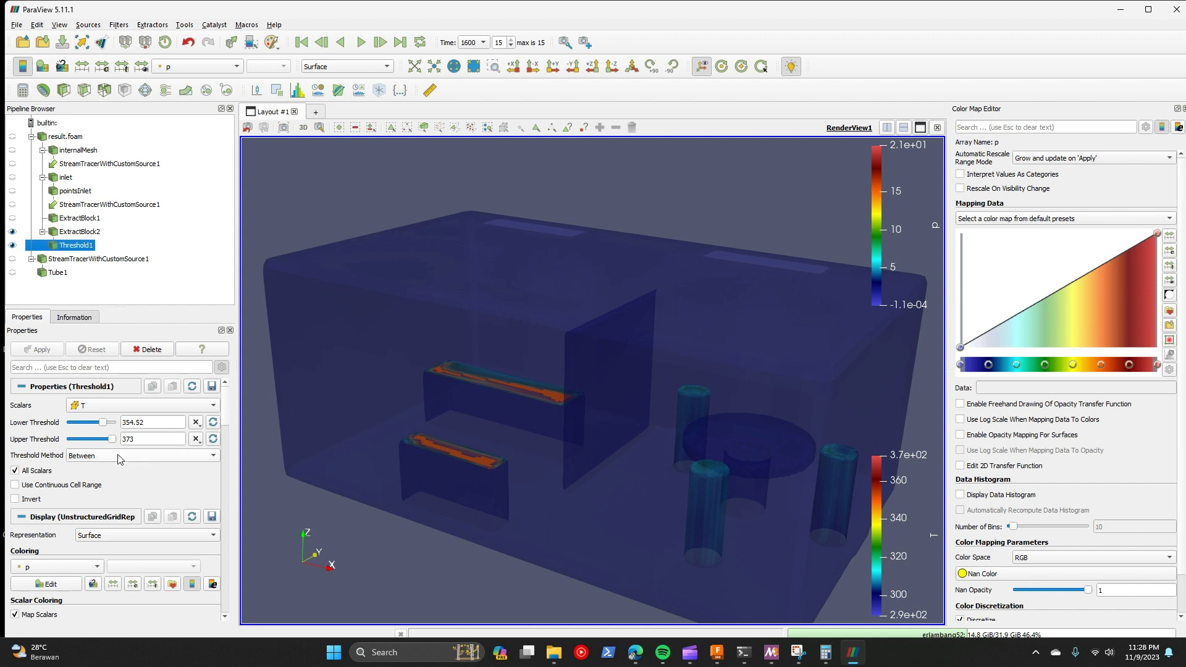
# Step: Reduce the lower temperature threshold to 306.64, apply it and view the warm regions around the objects
pyautogui.moveTo(103, 423); pyautogui.dragTo(79, 427)
pyautogui.click(49, 348)
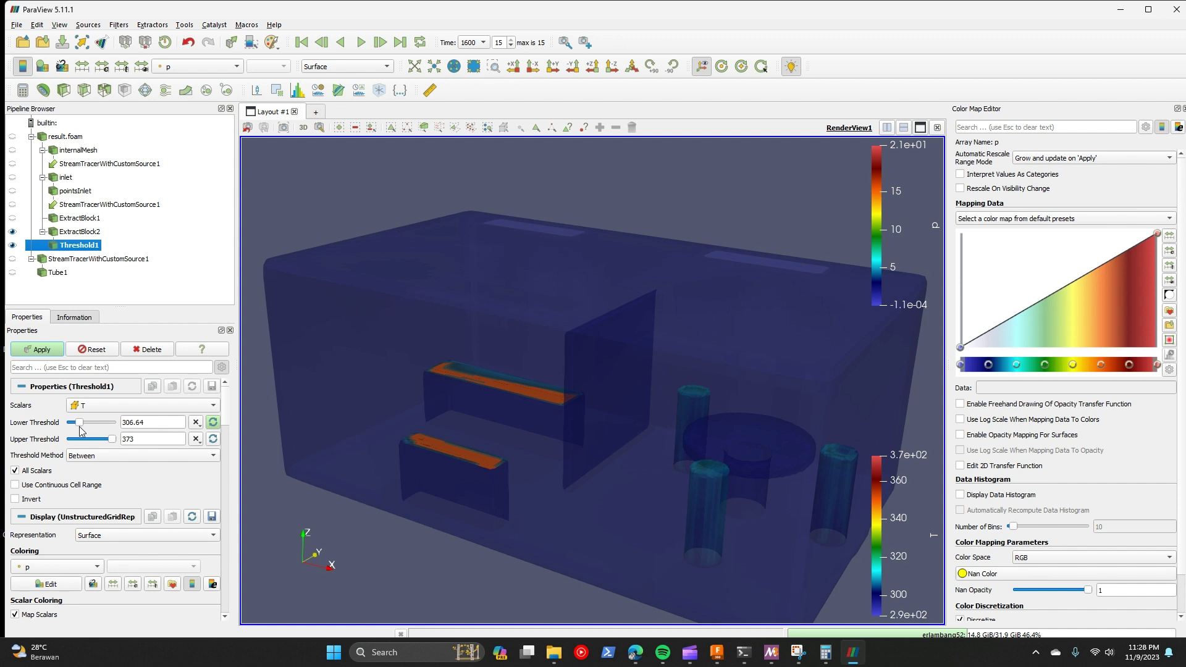
pyautogui.click(42, 349)
pyautogui.moveTo(549, 473); pyautogui.dragTo(516, 445)
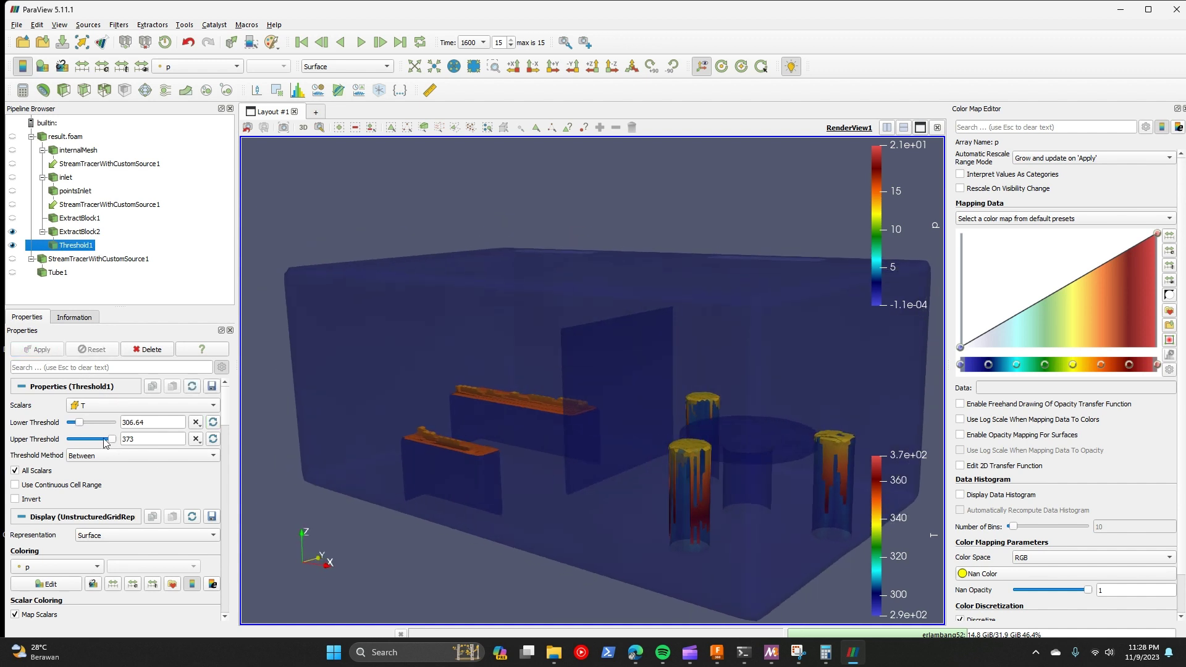
# Step: Reduce Threshold1's lower limit to 299.92 and apply it, switch its scalars to point-data T, apply again and view the result
pyautogui.moveTo(80, 425); pyautogui.dragTo(78, 427)
pyautogui.click(53, 355)
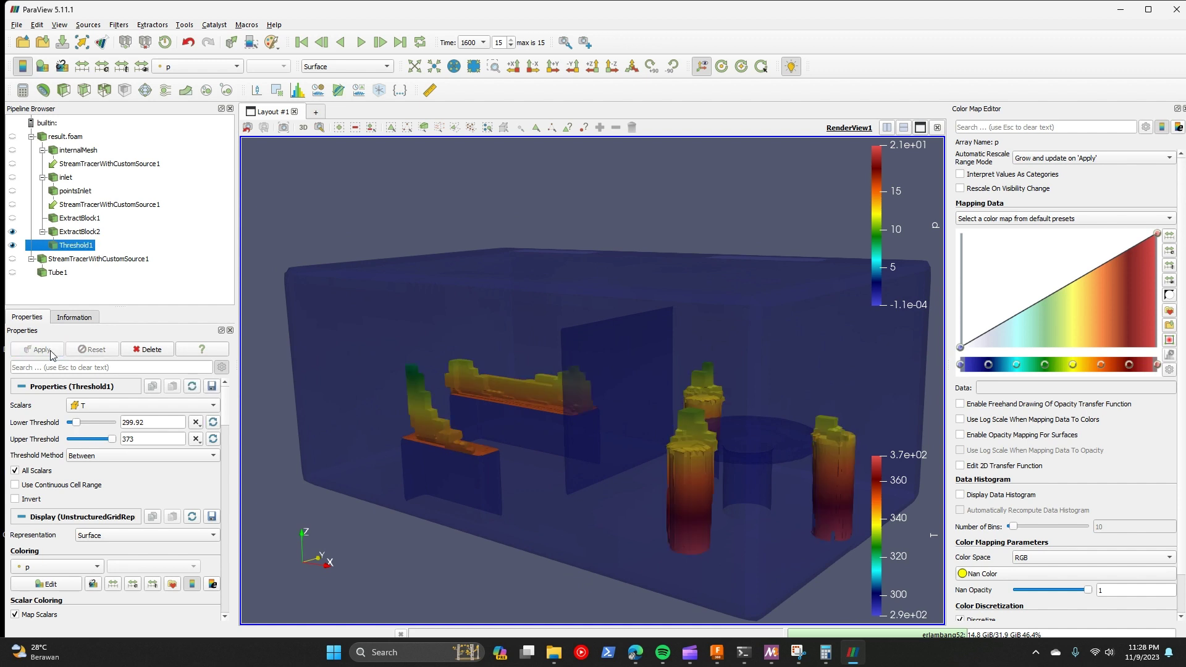
pyautogui.click(114, 408)
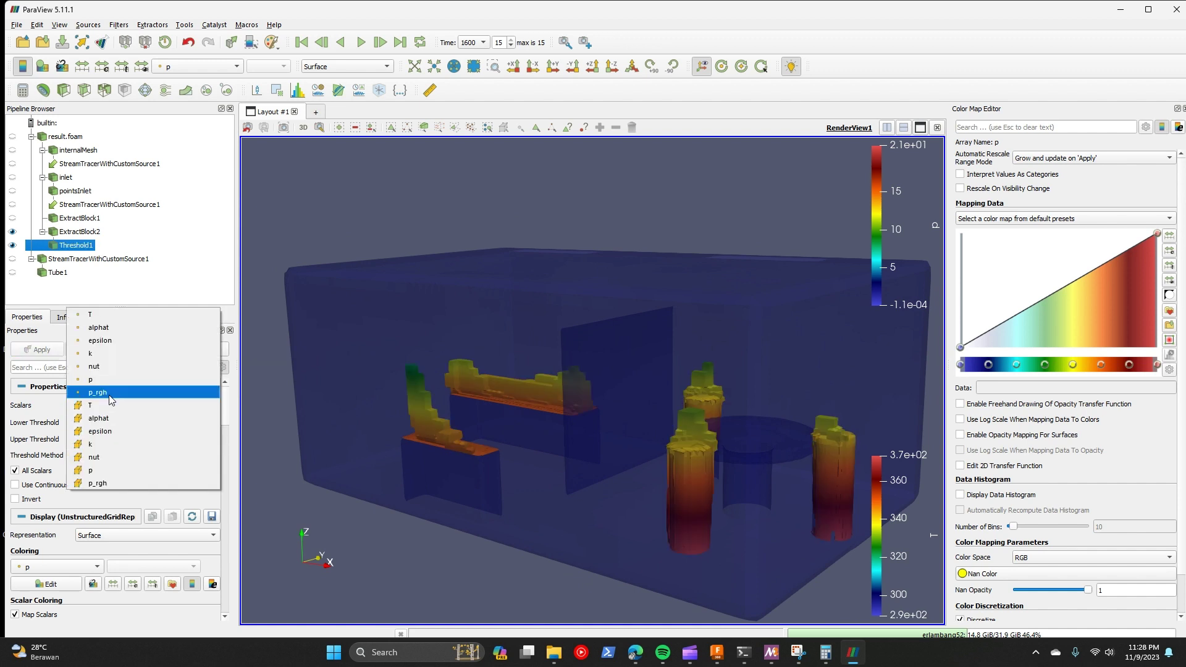
pyautogui.click(106, 328)
pyautogui.click(49, 354)
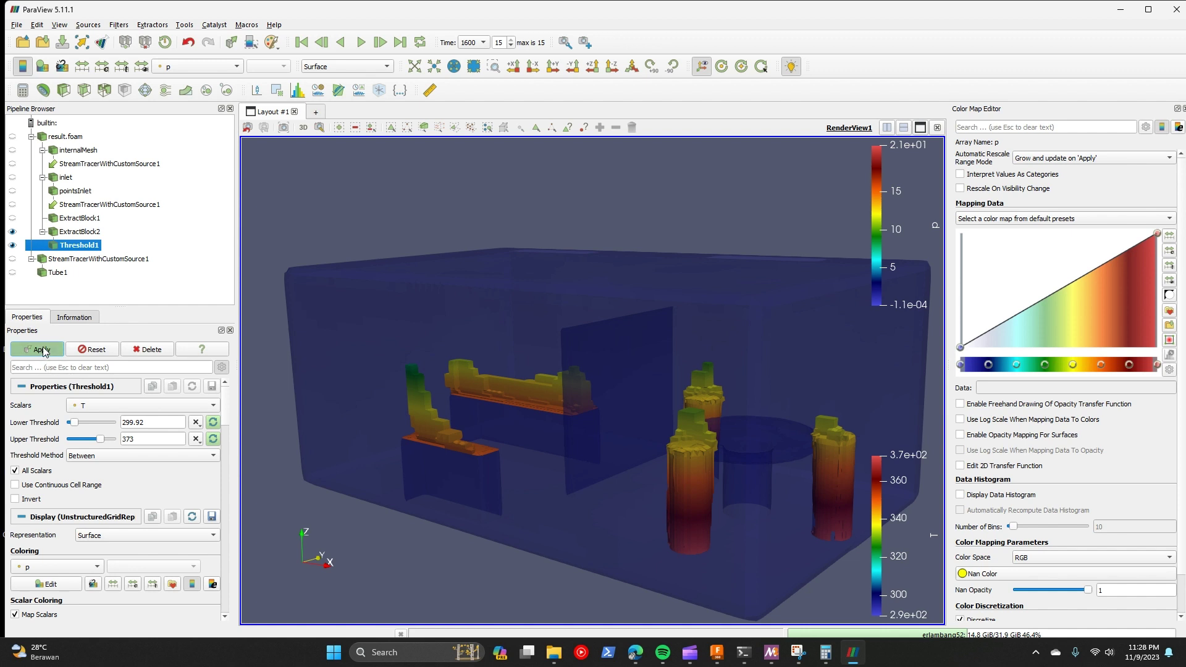
pyautogui.moveTo(517, 488); pyautogui.dragTo(550, 518)
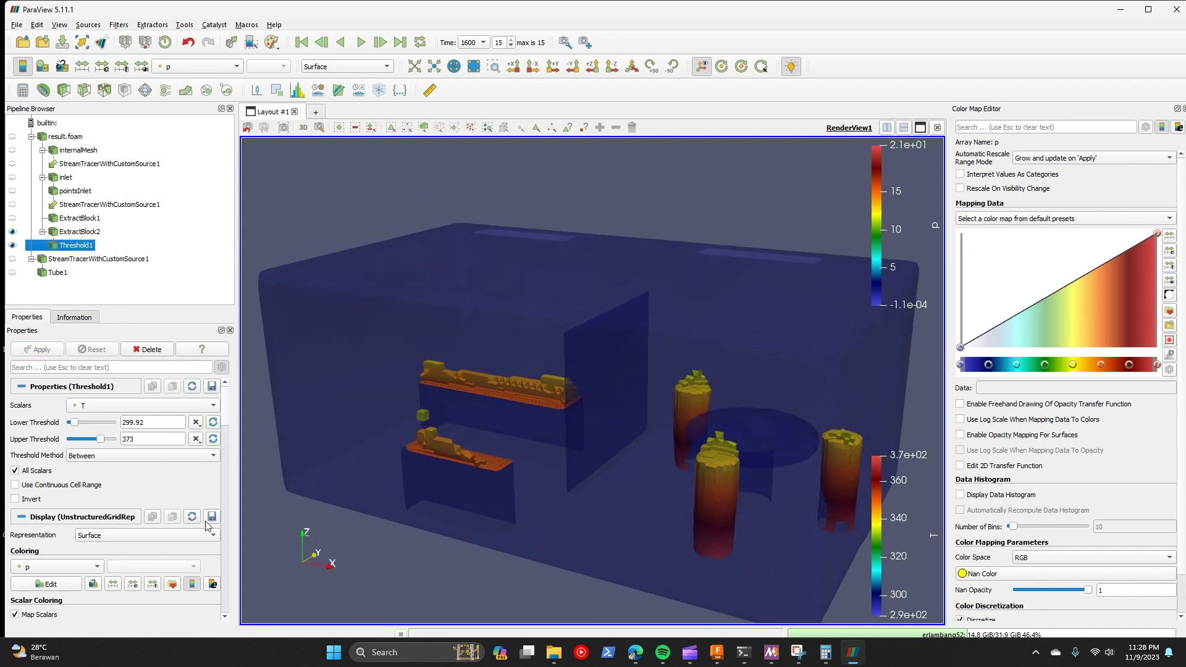
# Step: Try lower temperature thresholds of 293.635 and 299.43, applying each one
pyautogui.moveTo(74, 423); pyautogui.dragTo(73, 423)
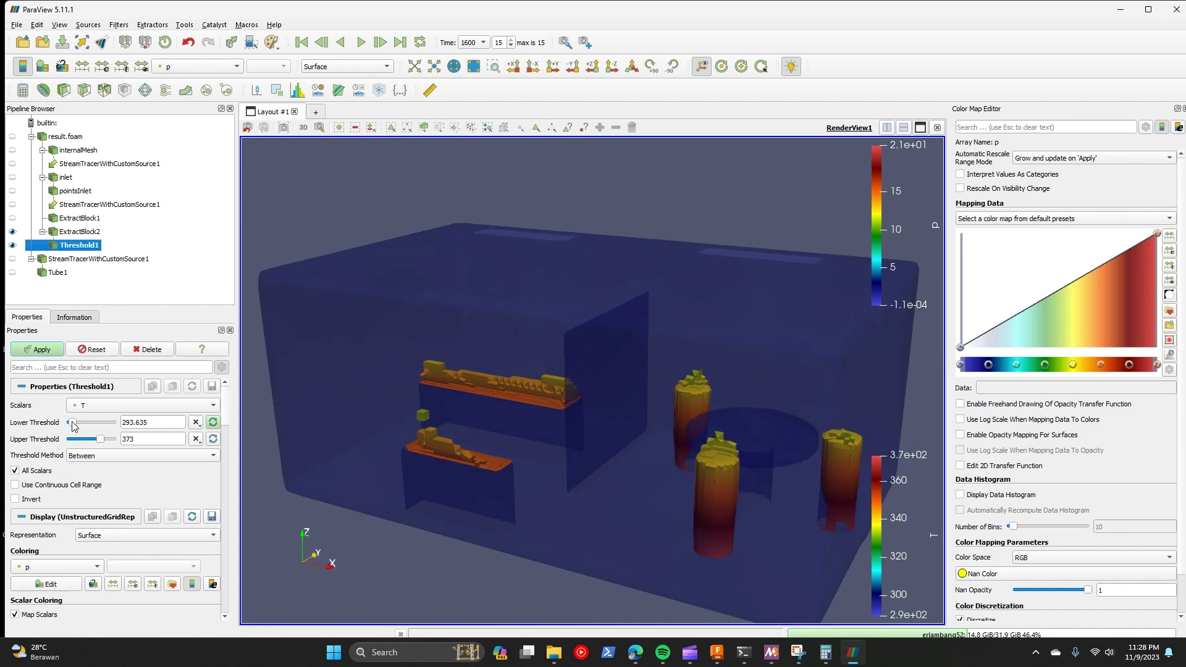
pyautogui.click(54, 351)
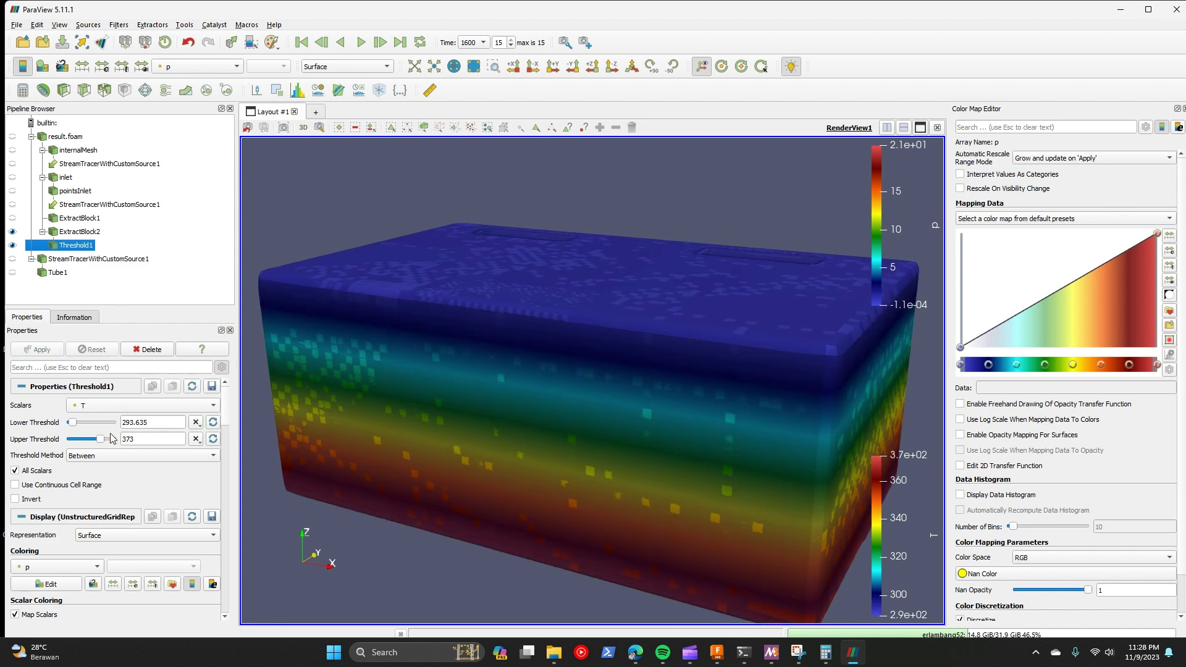
pyautogui.moveTo(74, 423); pyautogui.dragTo(76, 422)
pyautogui.click(41, 350)
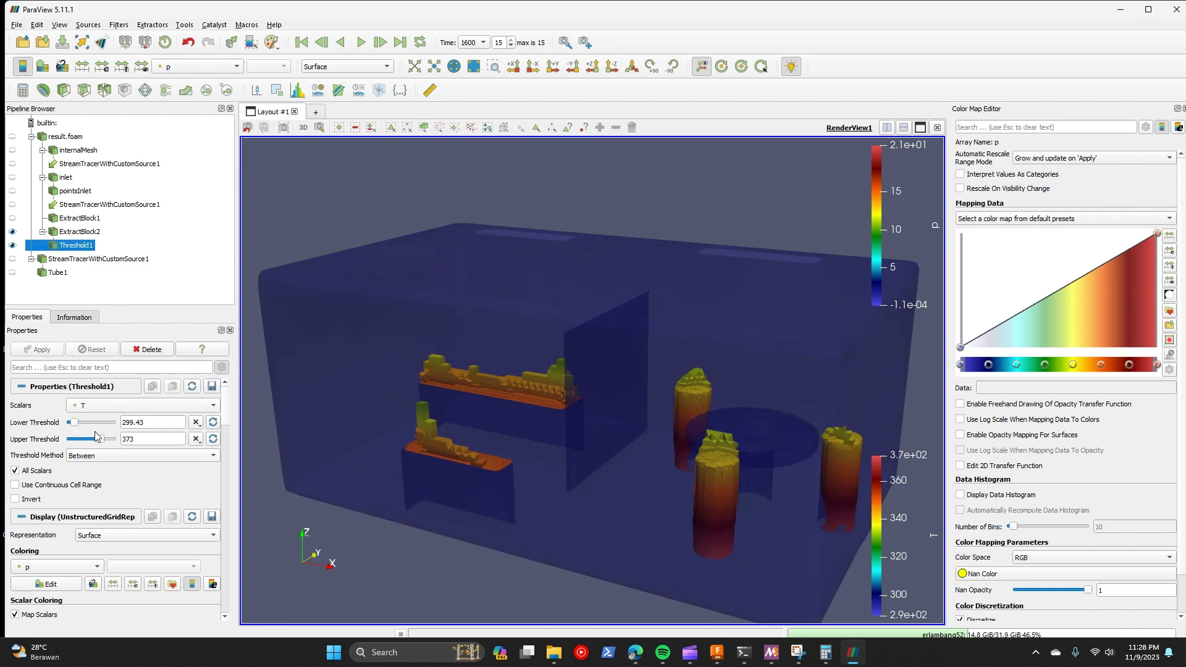
# Step: Set the lower temperature threshold to 298, apply it and examine the warm regions from several sides of the room
pyautogui.moveTo(141, 419); pyautogui.dragTo(132, 424)
pyautogui.press('BackSpace')
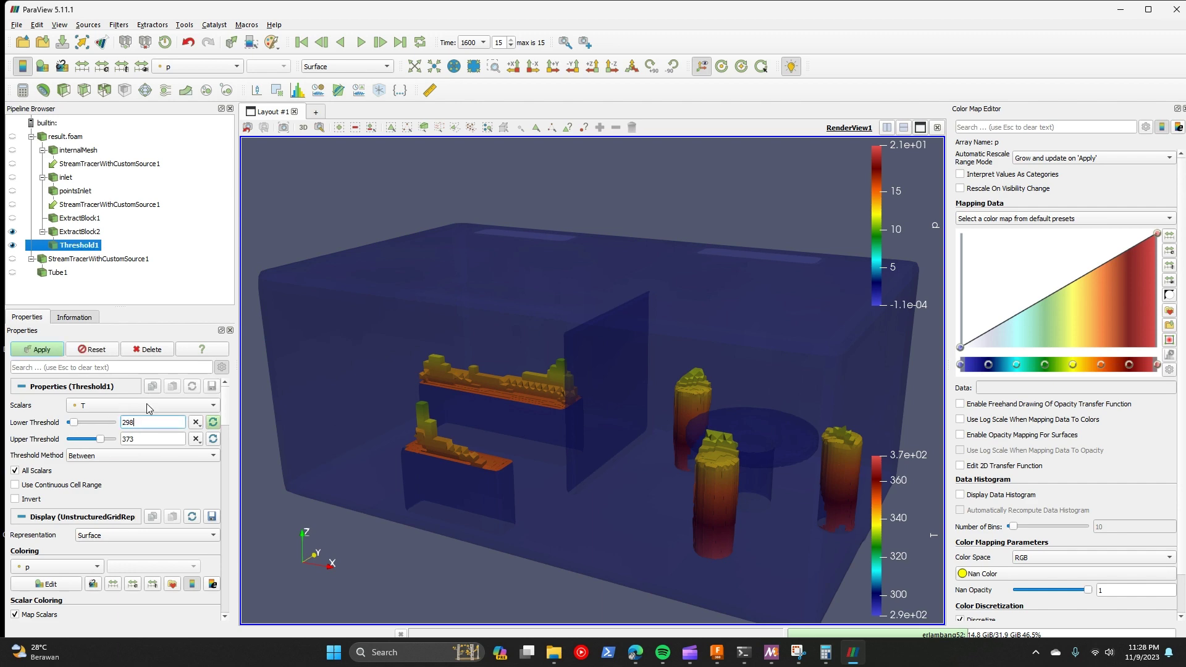
pyautogui.click(41, 350)
pyautogui.moveTo(535, 465); pyautogui.dragTo(340, 365)
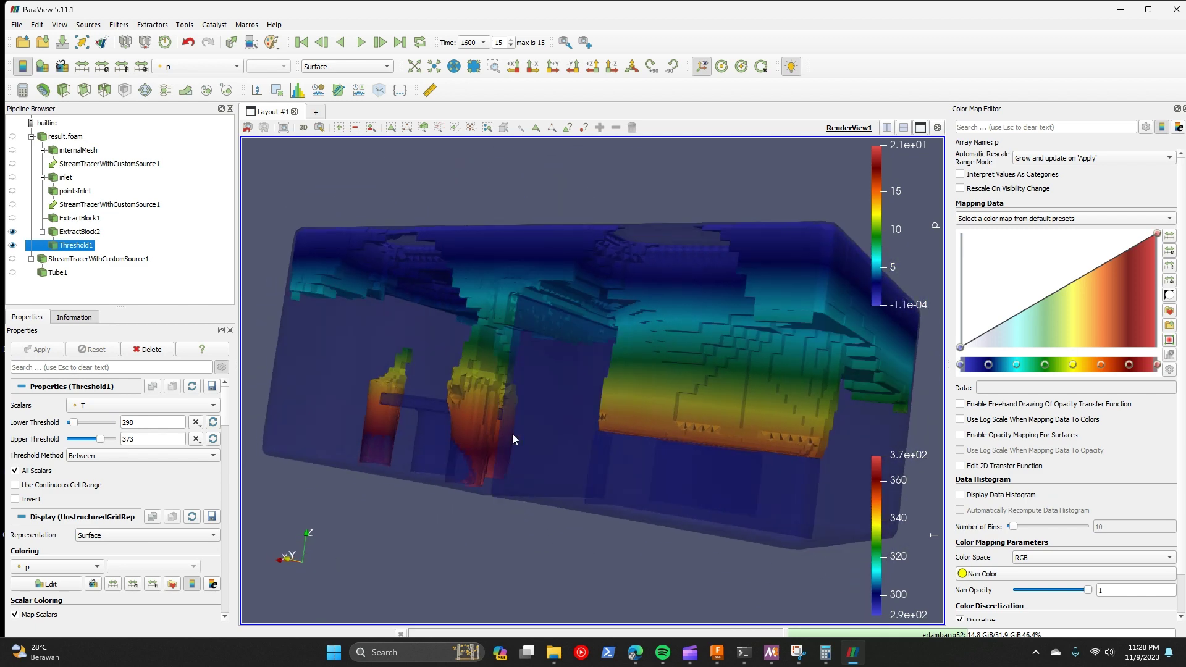
pyautogui.moveTo(512, 436); pyautogui.dragTo(673, 494)
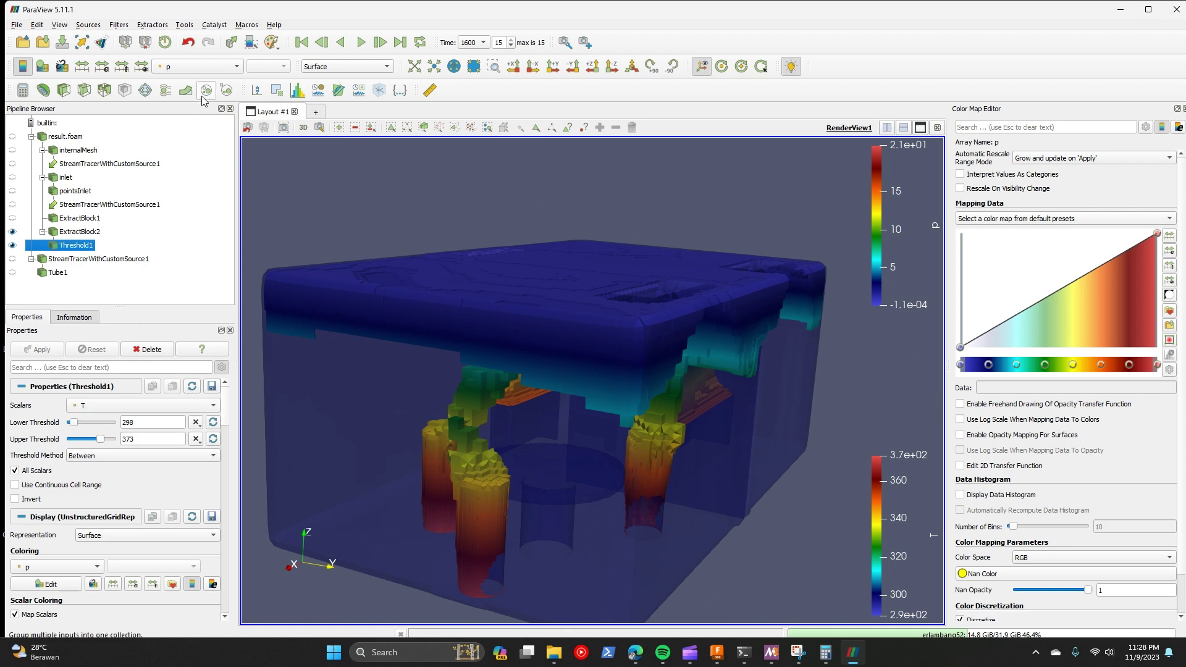
# Step: Colour Threshold1 by the cell-data temperature T and rescale the colours to its data range
pyautogui.click(203, 66)
pyautogui.click(194, 137)
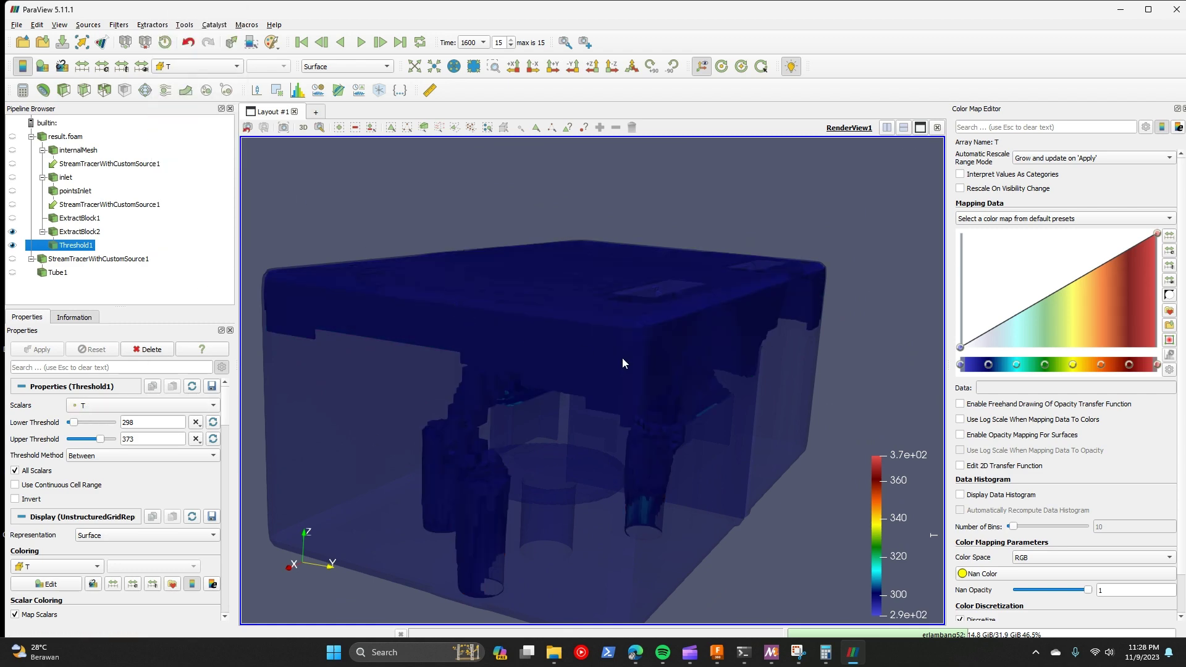
pyautogui.moveTo(623, 363); pyautogui.dragTo(579, 346)
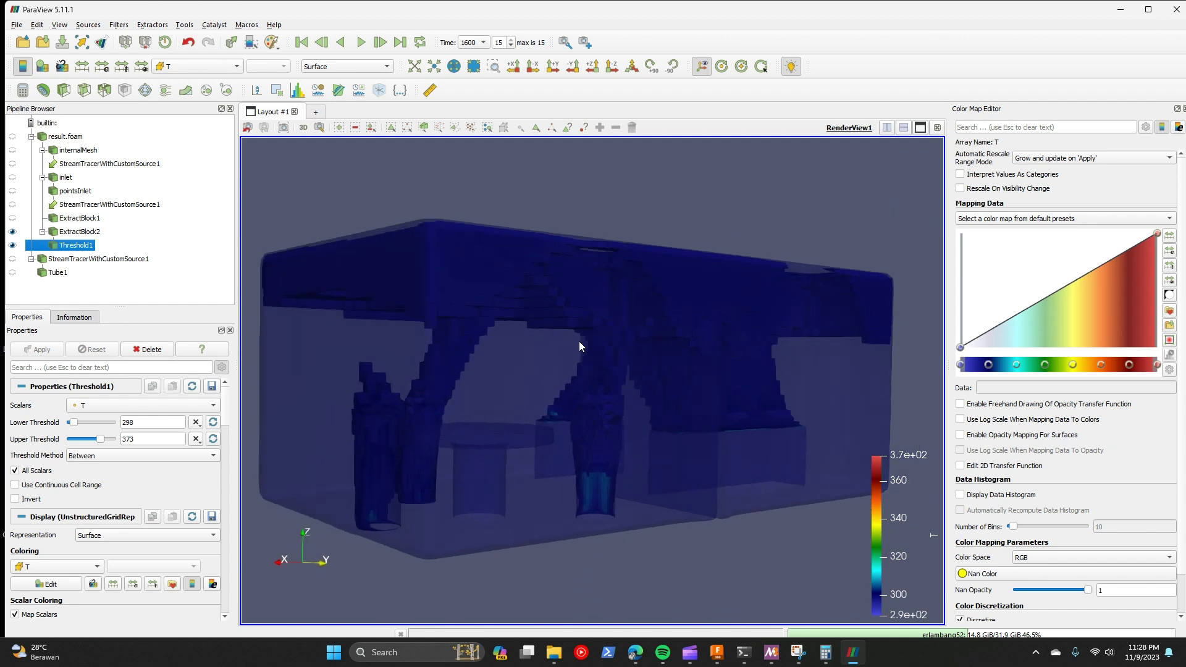
pyautogui.click(82, 66)
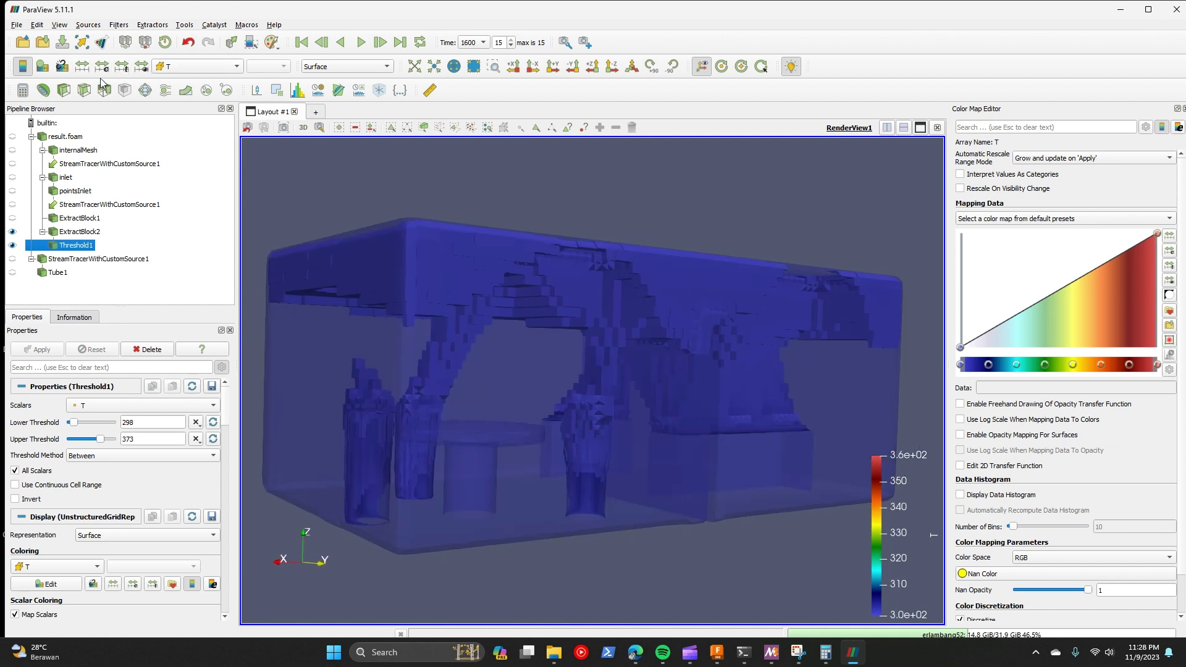
# Step: Hide ExtractBlock2, rescale the temperature colours to the visible data range and view the thresholded region alone
pyautogui.click(12, 232)
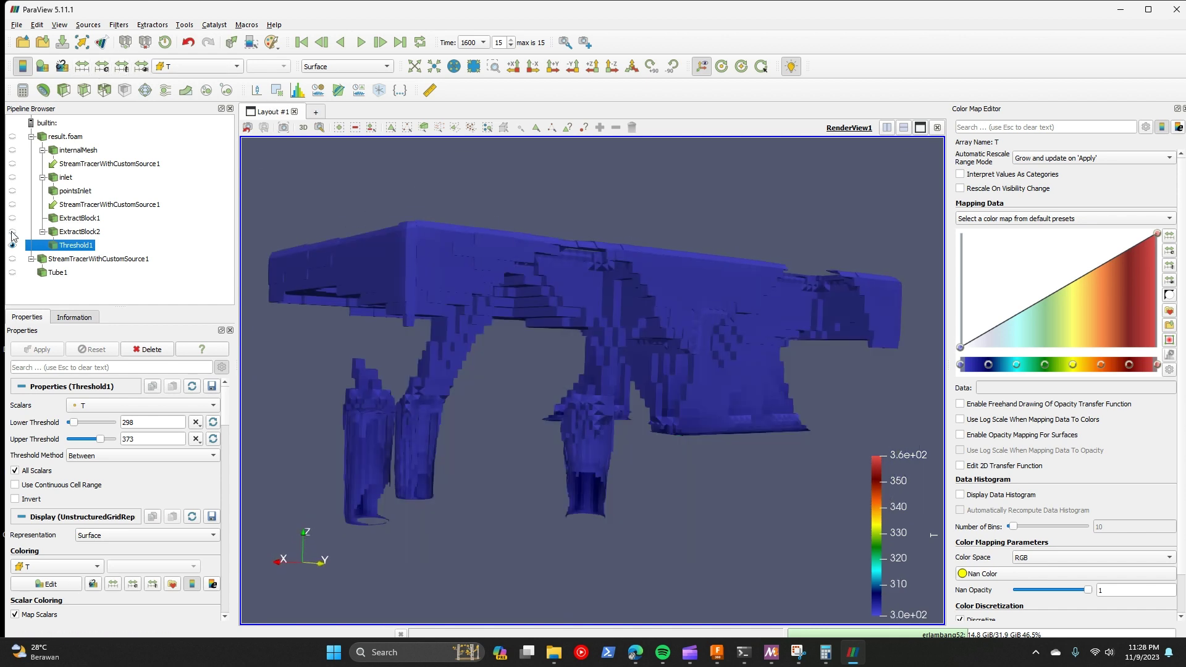
pyautogui.click(140, 69)
pyautogui.moveTo(476, 267); pyautogui.dragTo(538, 288)
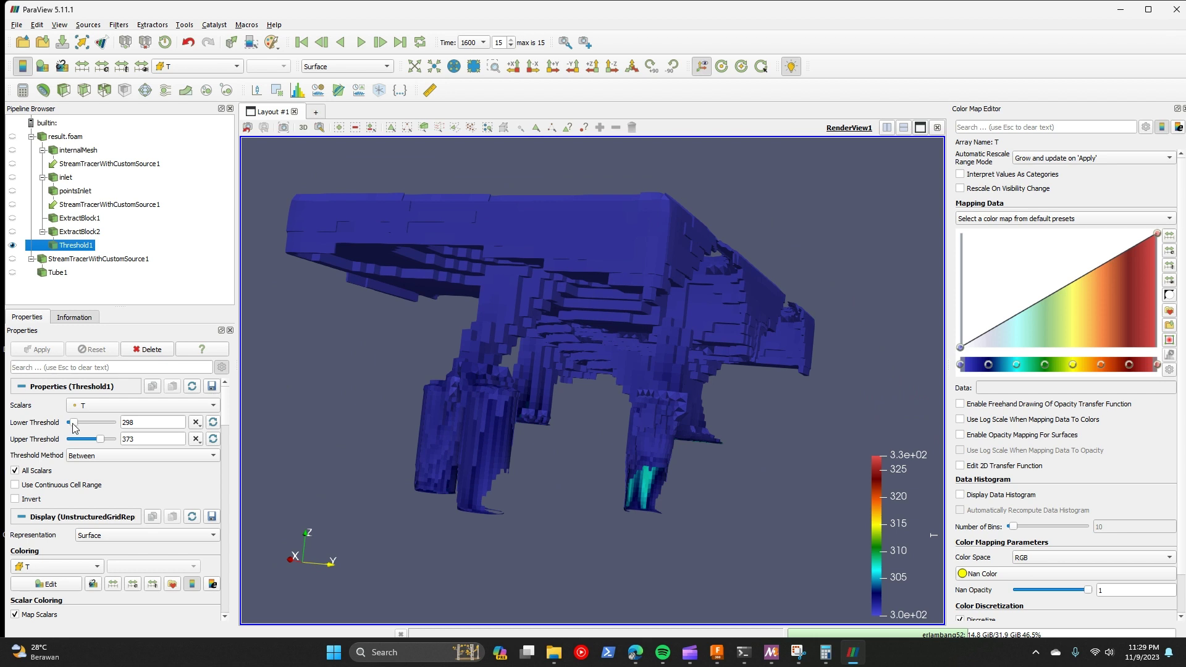
# Step: Raise the lower temperature threshold to 302.906, apply it, view the remaining hot cells and hide Threshold1
pyautogui.moveTo(73, 423); pyautogui.dragTo(75, 423)
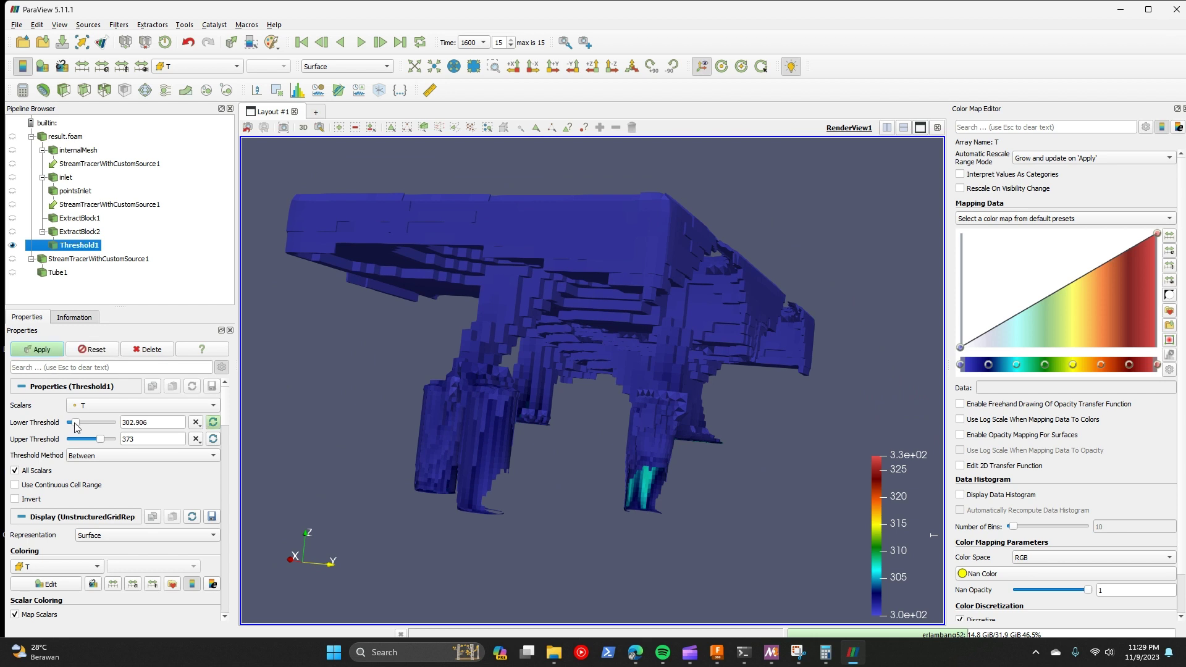
pyautogui.click(52, 355)
pyautogui.moveTo(358, 386)
pyautogui.mouseDown()
pyautogui.moveTo(403, 396)
pyautogui.moveTo(371, 405)
pyautogui.mouseUp()
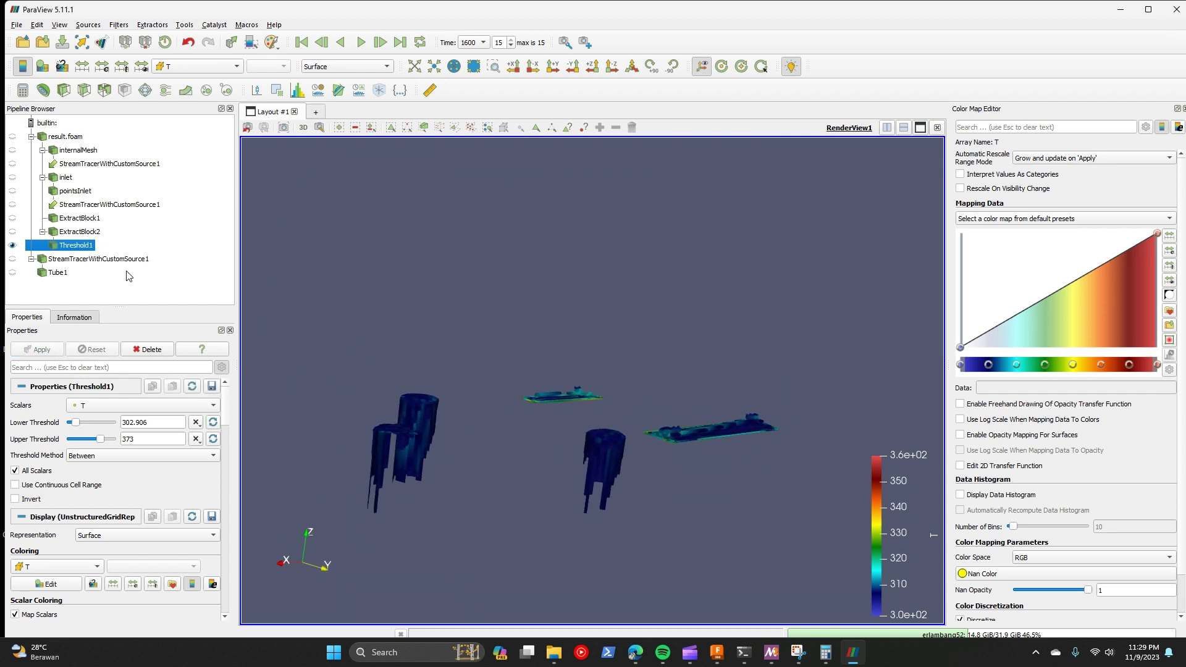
pyautogui.click(12, 245)
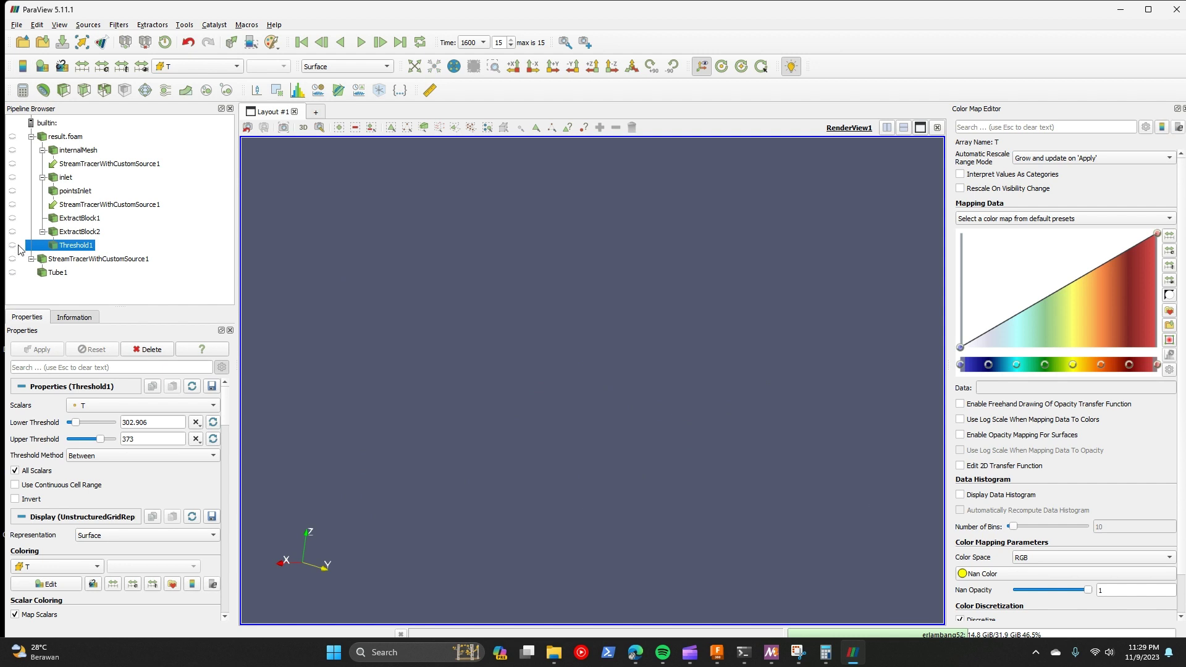
pyautogui.click(12, 245)
pyautogui.click(12, 245)
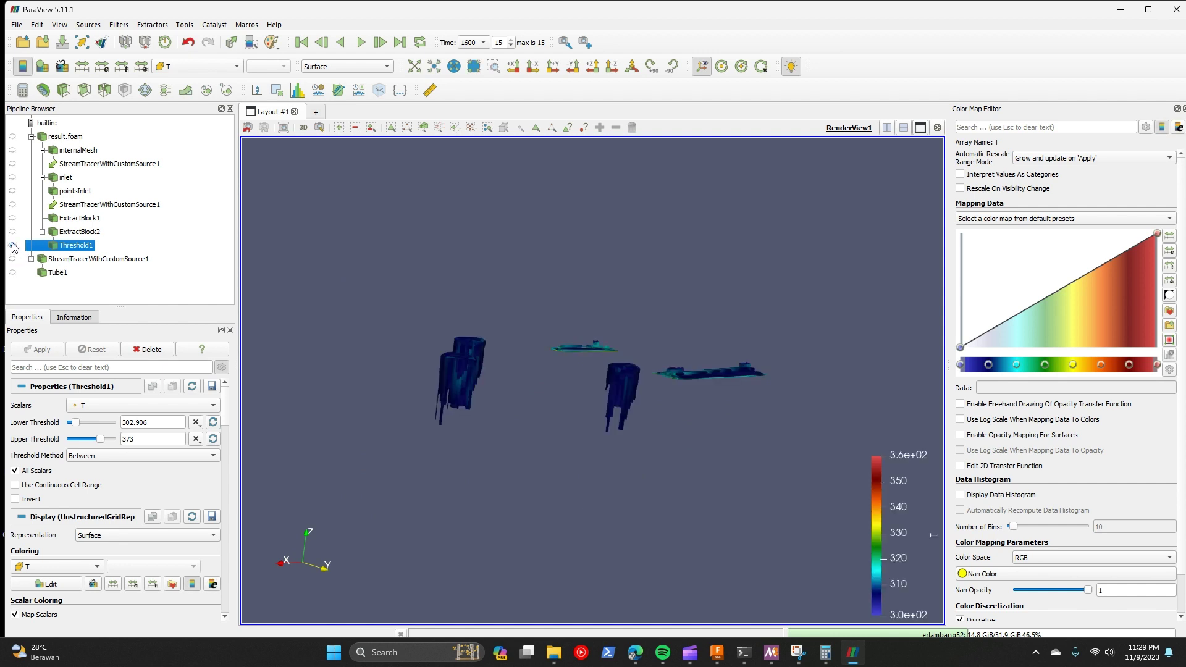
# Step: Add a new Extract Block filter to result.foam
pyautogui.click(75, 138)
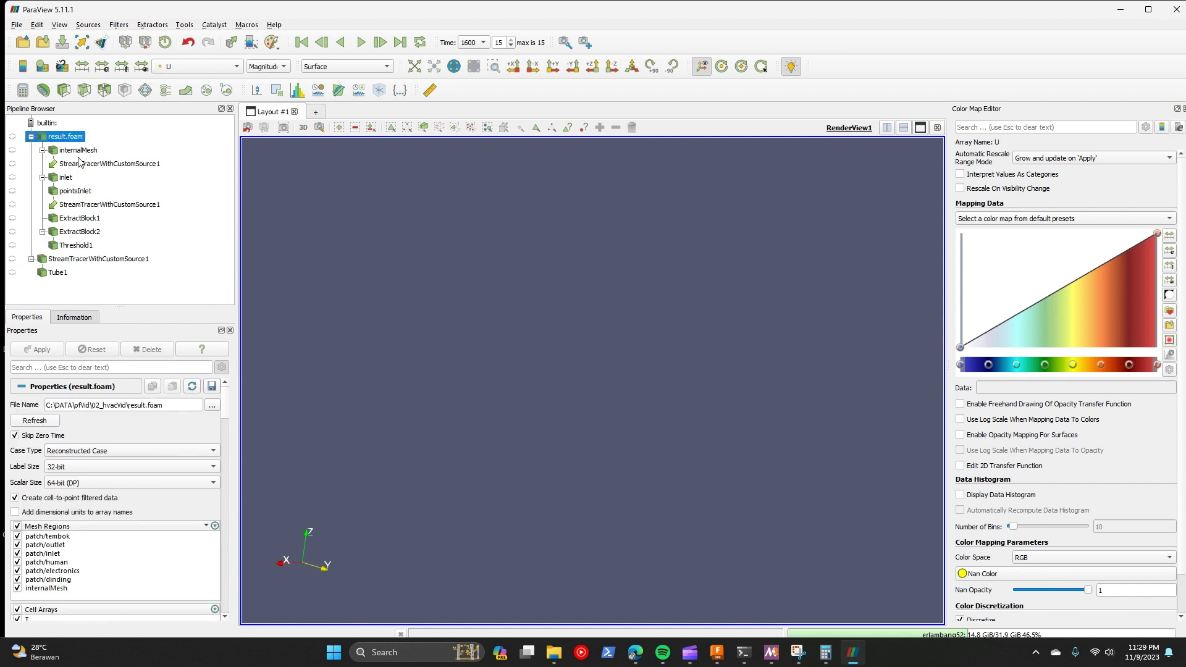
pyautogui.hotkey('ctrl', 'space')
pyautogui.write('ext')
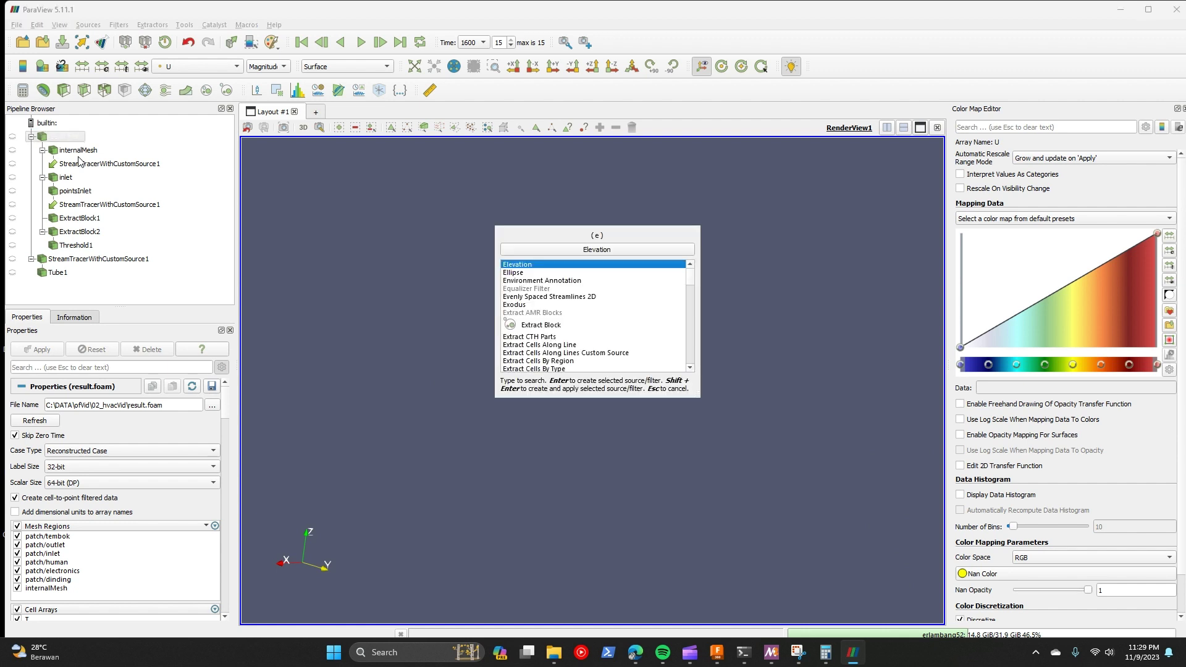
pyautogui.press('Return')
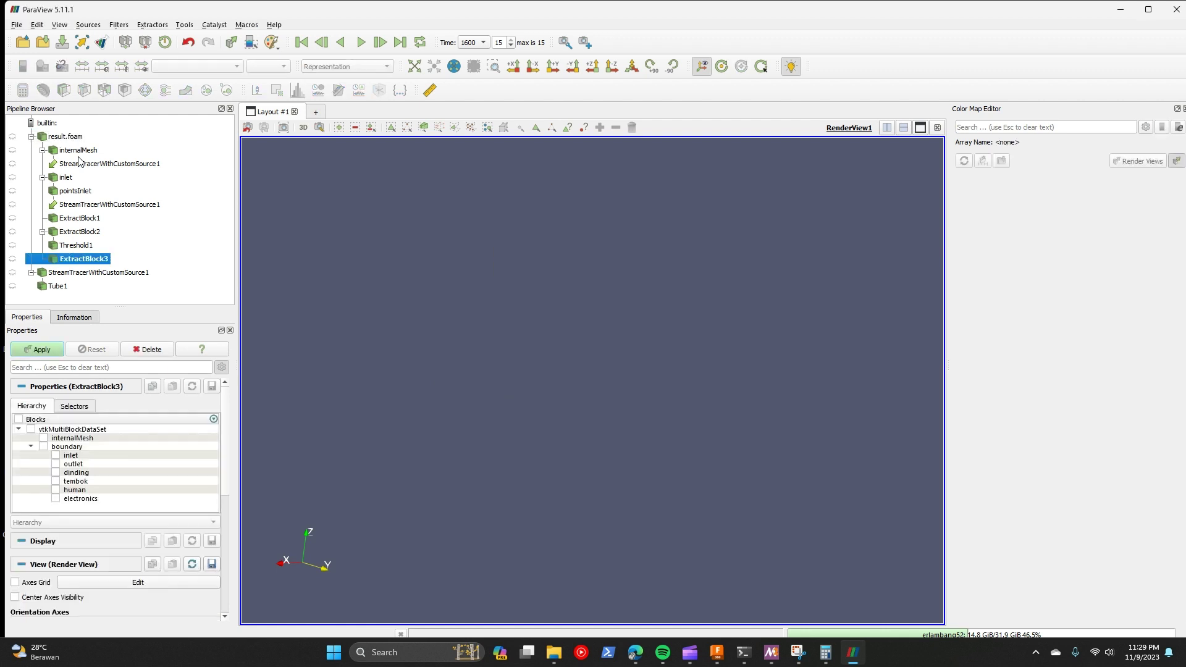
# Step: Select the boundary blocks inlet, outlet, dinding, tembok, human and electronics for ExtractBlock3, and apply the filter
pyautogui.click(53, 474)
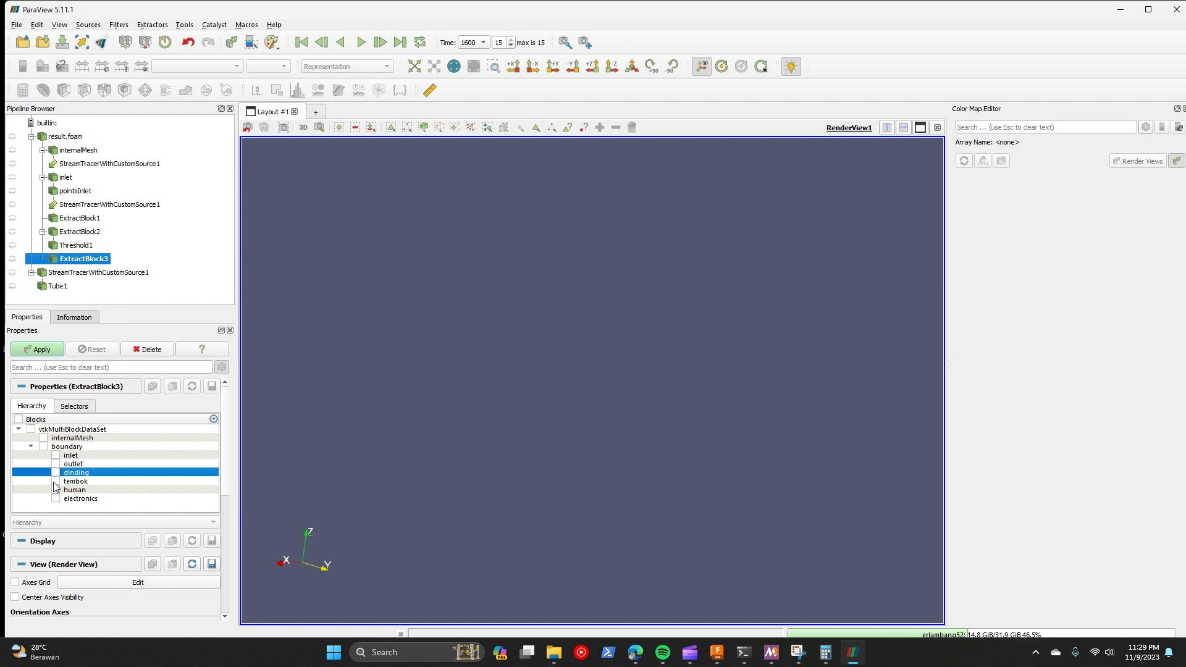
pyautogui.click(56, 474)
pyautogui.click(56, 481)
pyautogui.click(55, 490)
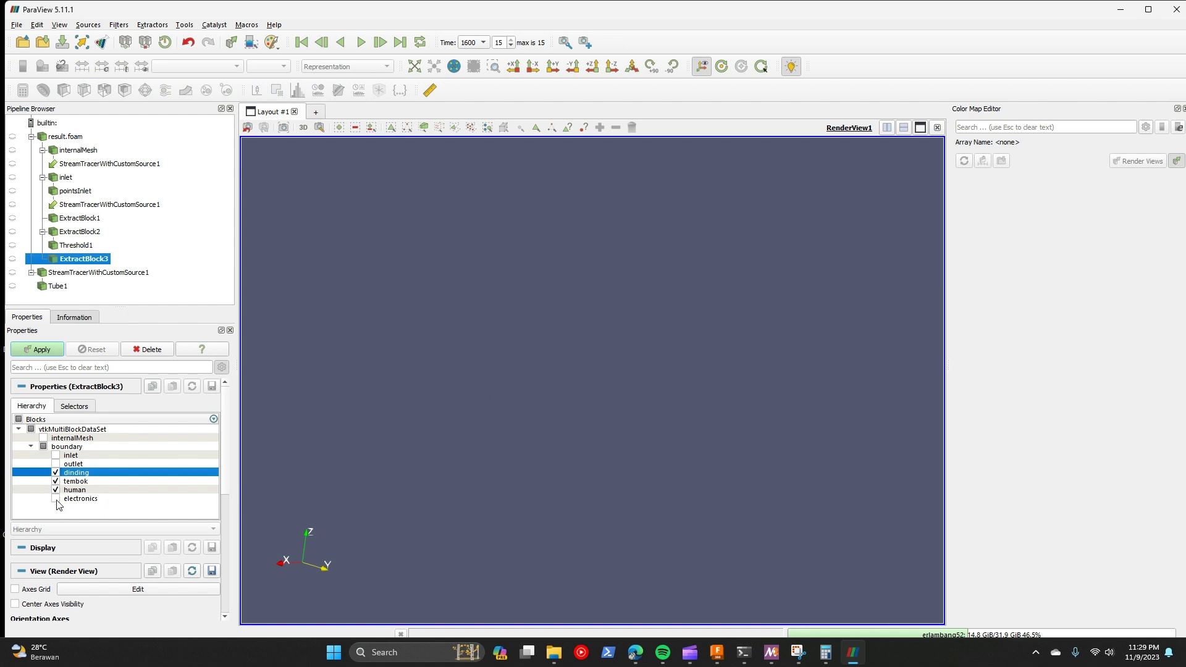
pyautogui.click(56, 499)
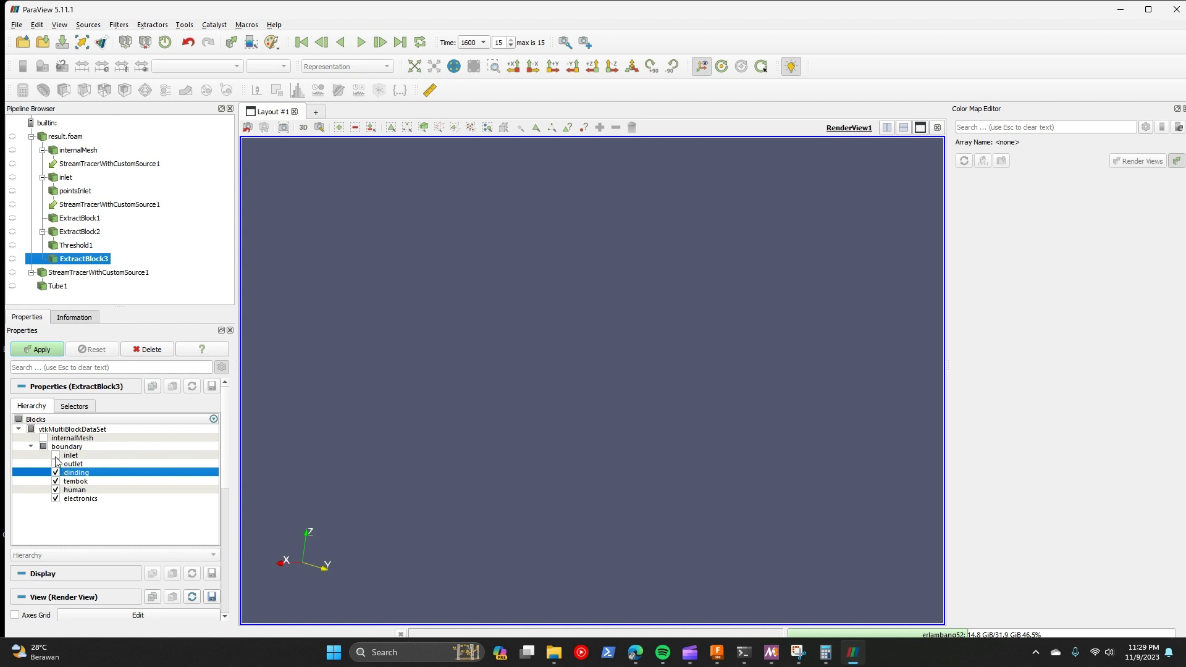
pyautogui.click(55, 456)
pyautogui.click(55, 463)
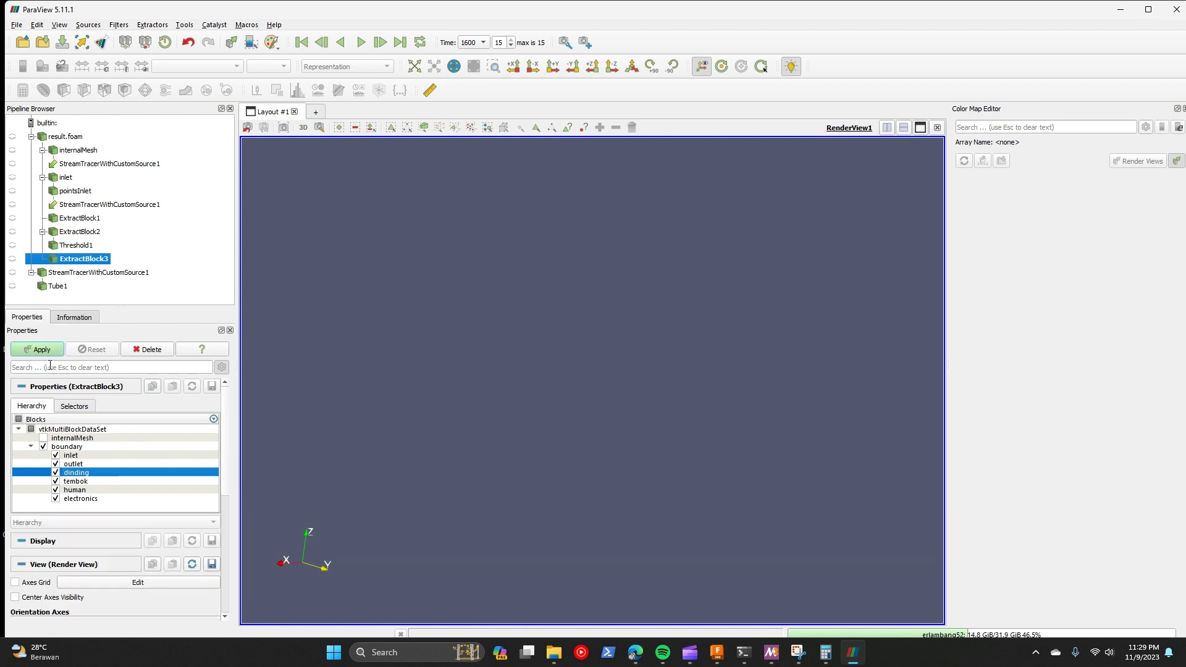
pyautogui.click(39, 349)
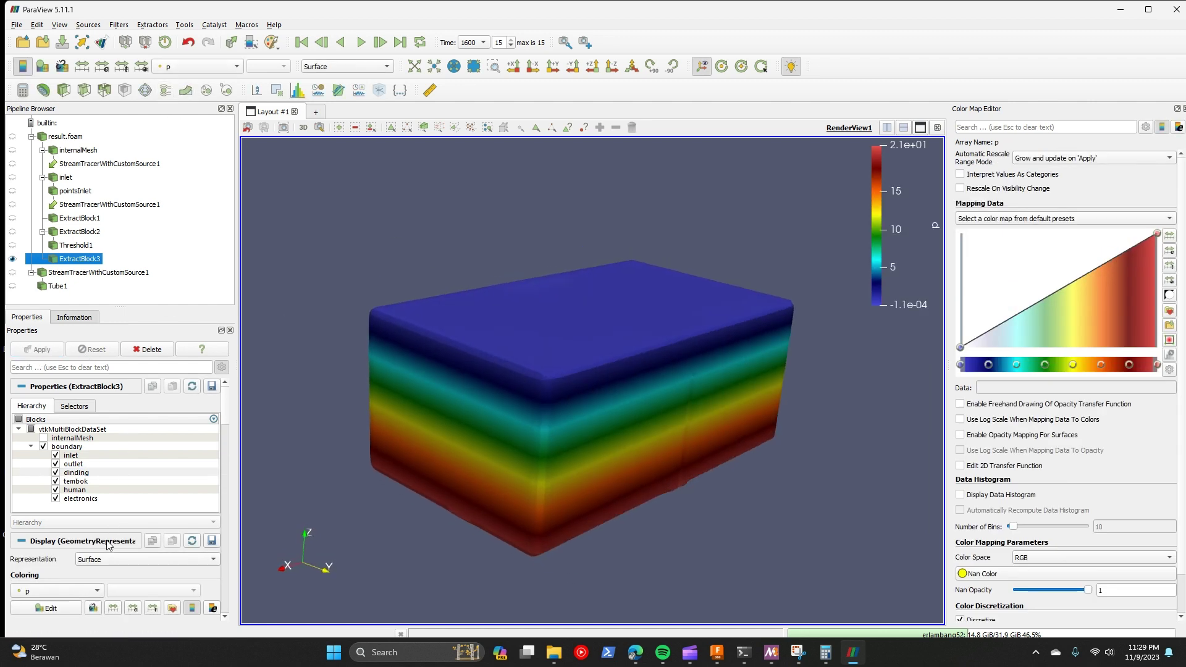
# Step: Set ExtractBlock3's opacity to 0.31 and colour it with Solid Color
pyautogui.scroll(-4, 108, 550)
pyautogui.moveTo(134, 536); pyautogui.dragTo(99, 535)
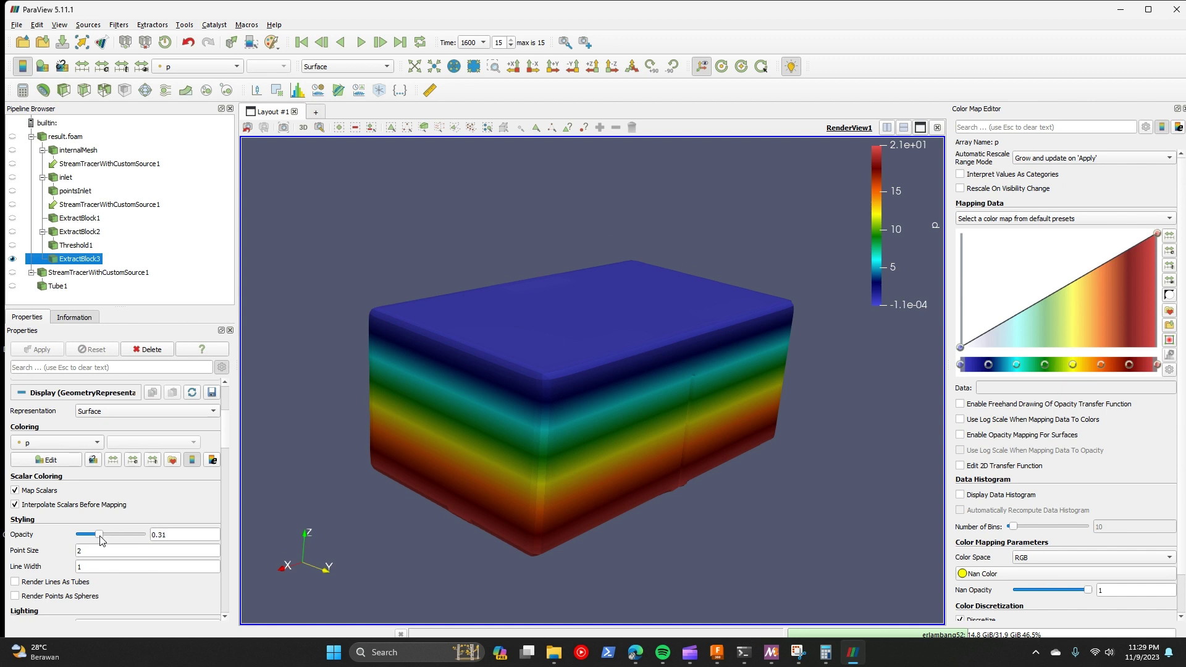
pyautogui.click(179, 67)
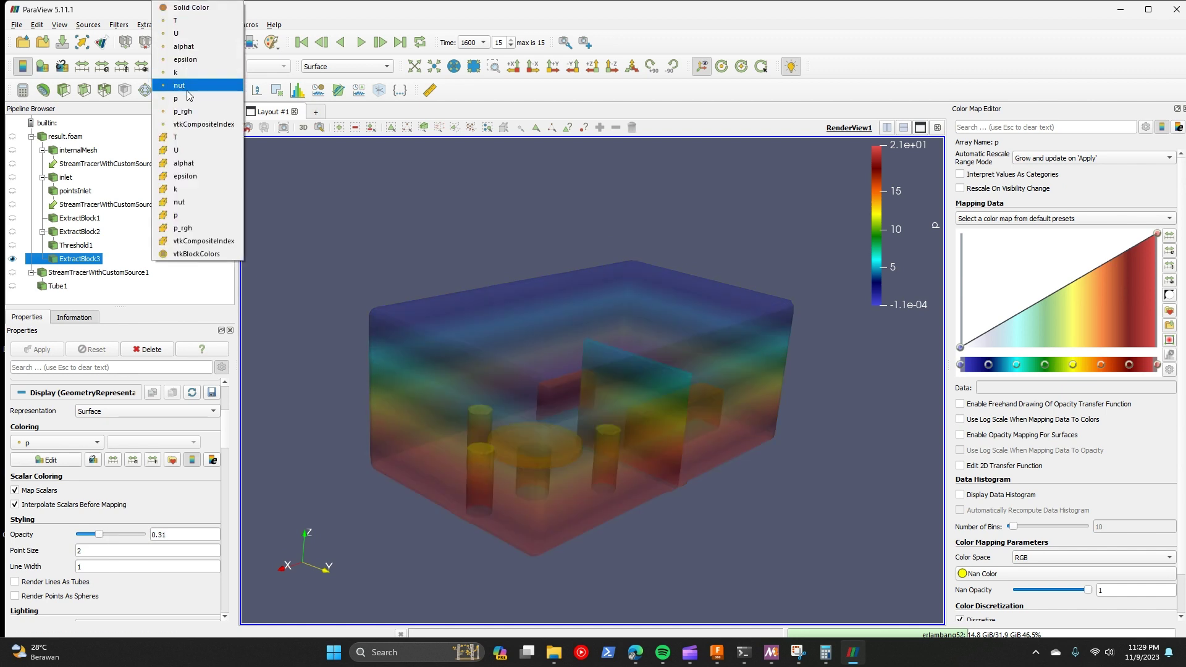
pyautogui.click(184, 19)
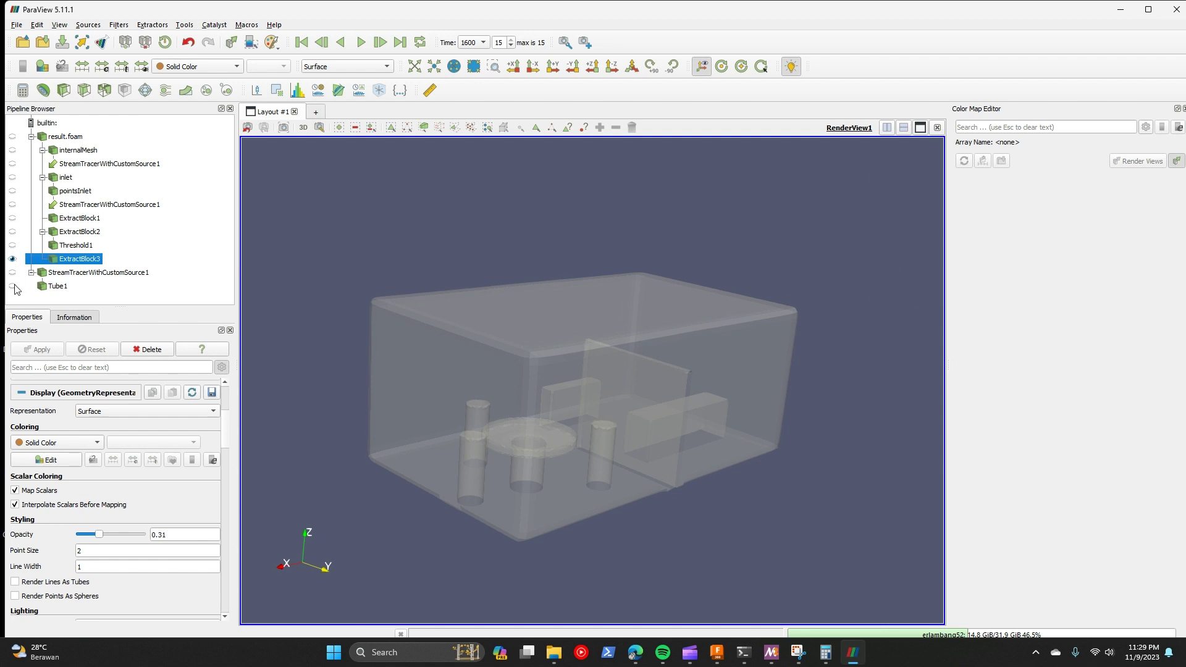
# Step: Show Threshold1 inside the transparent room and reduce its lower threshold to 299.43, then to 290.159, applying each value
pyautogui.click(12, 246)
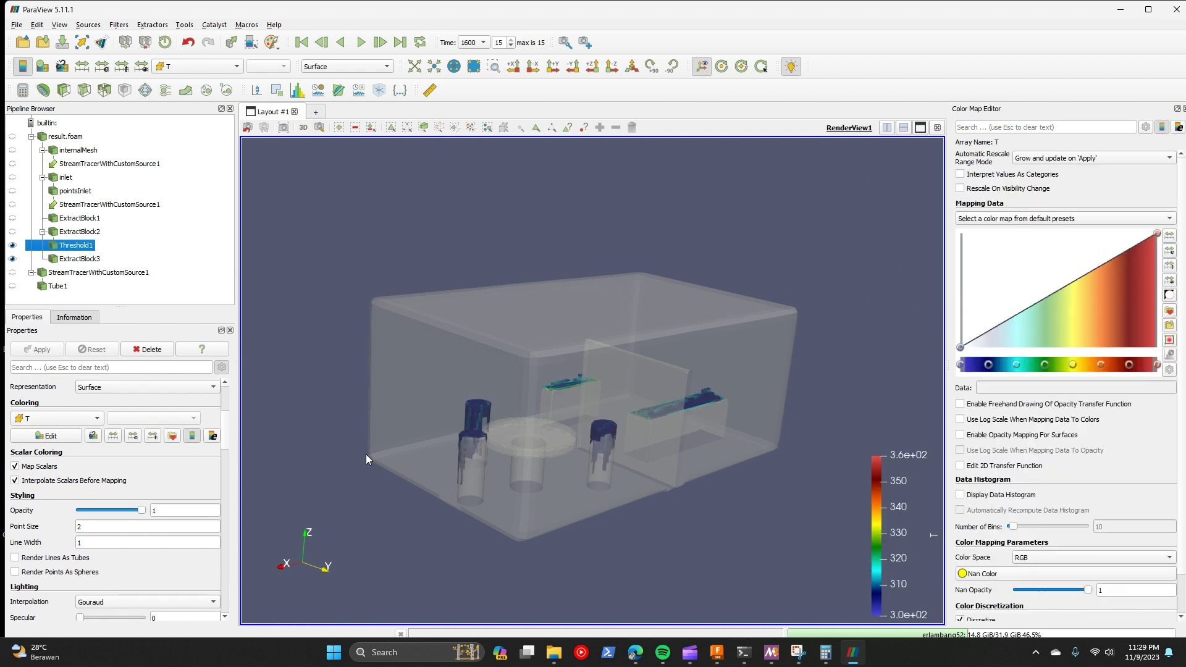
pyautogui.scroll(3, 129, 495)
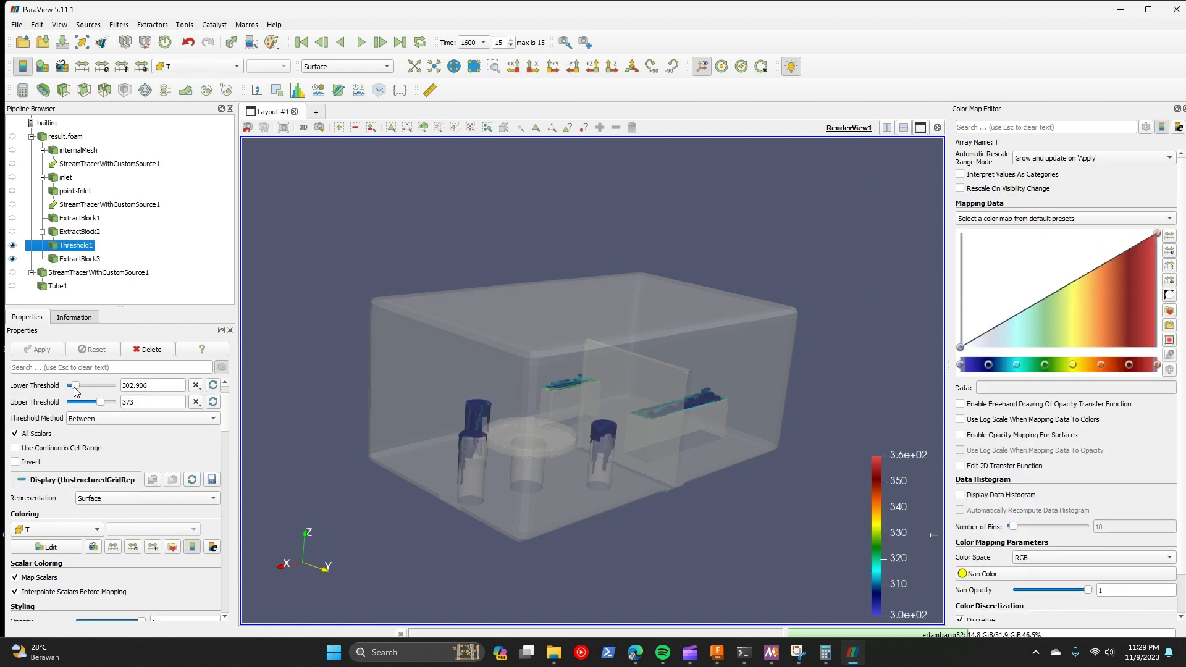
pyautogui.moveTo(74, 387); pyautogui.dragTo(73, 388)
pyautogui.click(50, 350)
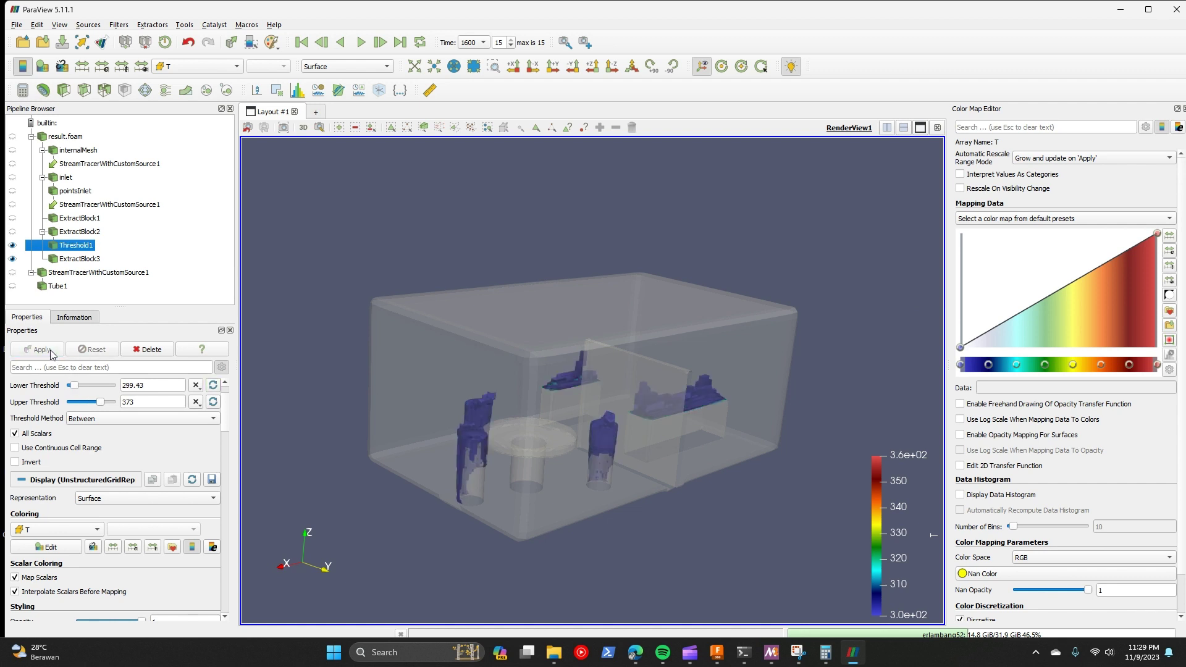
pyautogui.moveTo(74, 389); pyautogui.dragTo(70, 387)
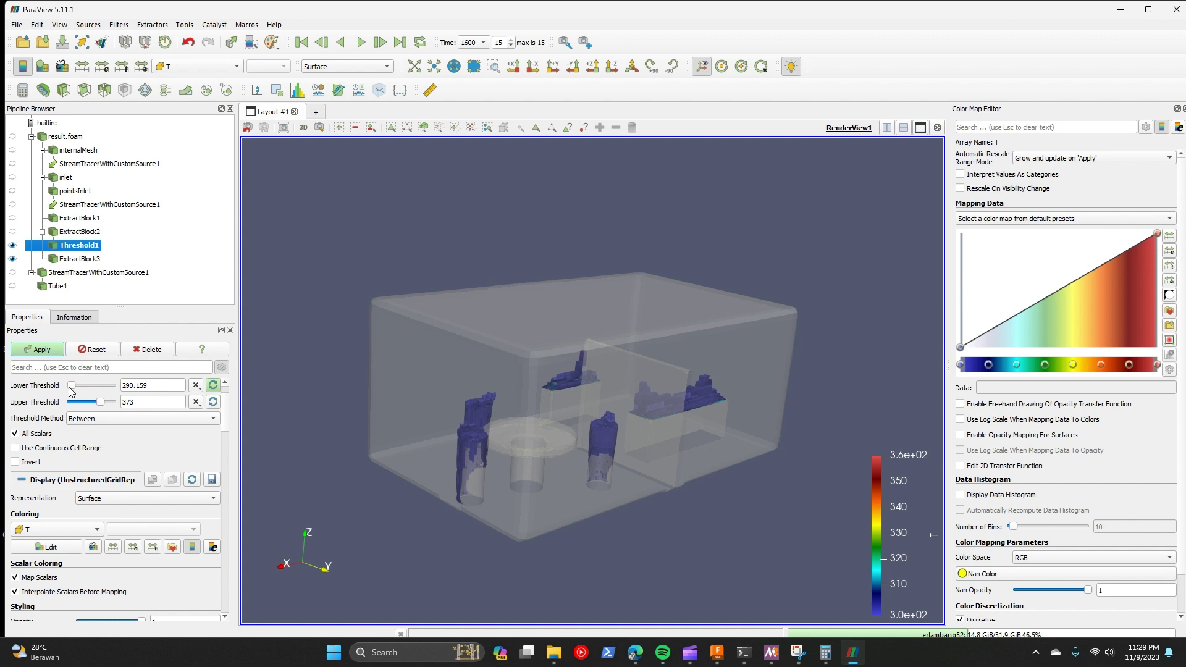
pyautogui.click(50, 351)
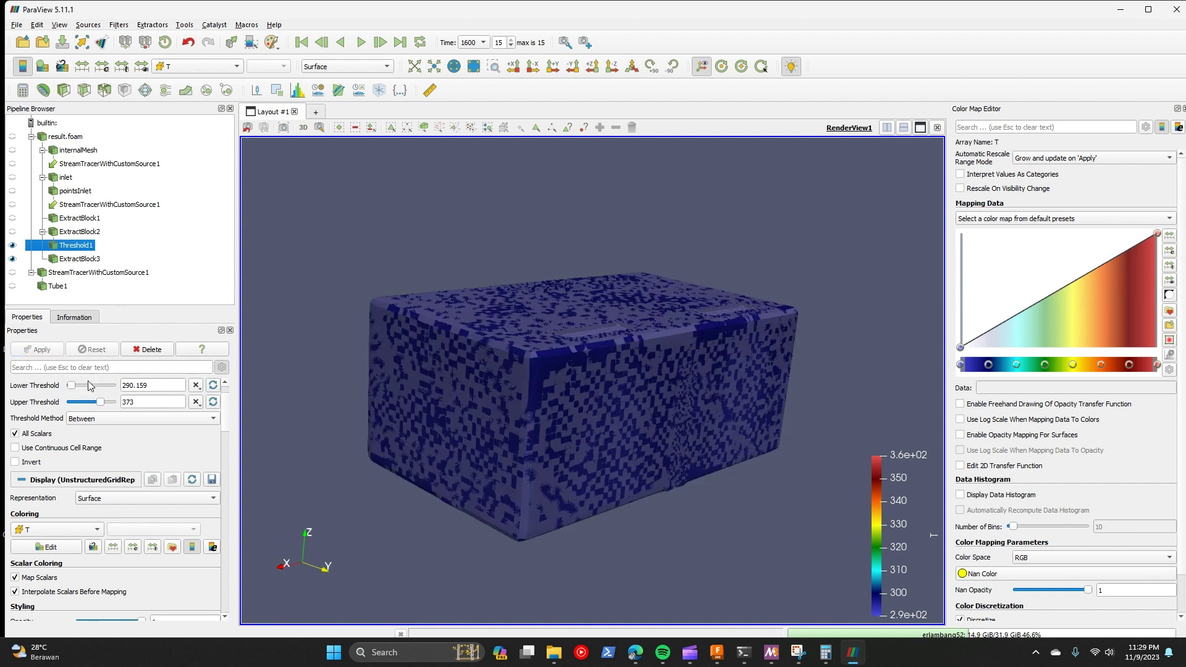
# Step: Set Threshold1's lower threshold to 298 and apply it, then raise its upper threshold to 404.884
pyautogui.click(154, 384)
pyautogui.write('8')
pyautogui.click(56, 351)
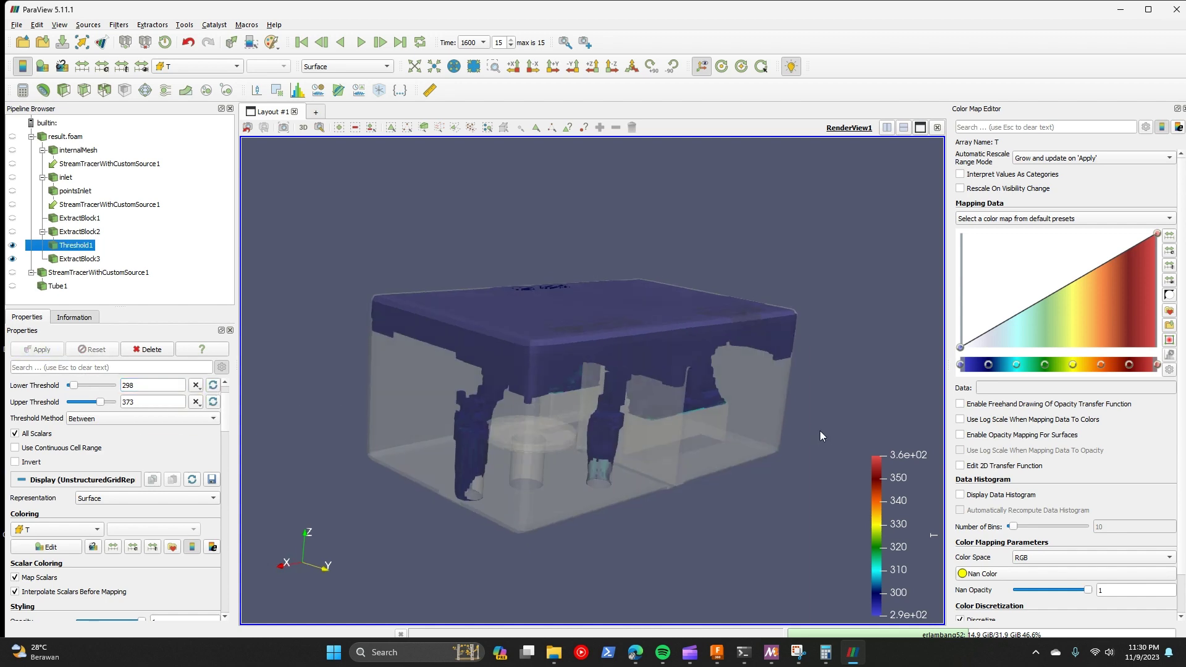
pyautogui.moveTo(820, 431); pyautogui.dragTo(279, 409)
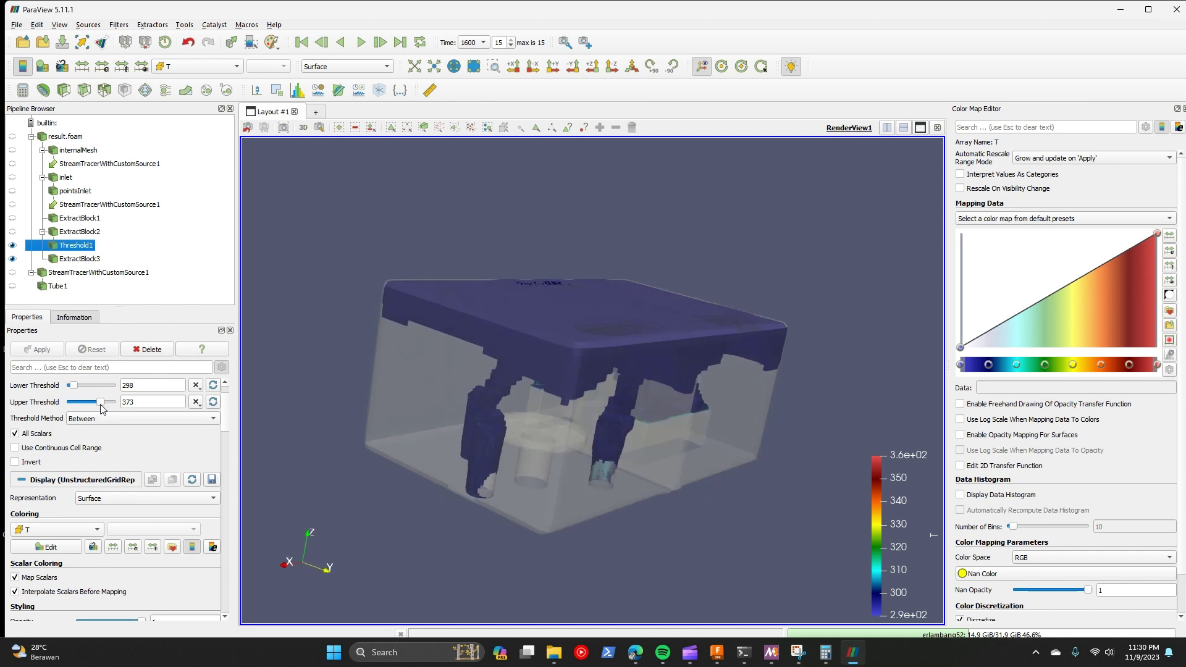
pyautogui.moveTo(101, 404); pyautogui.dragTo(142, 405)
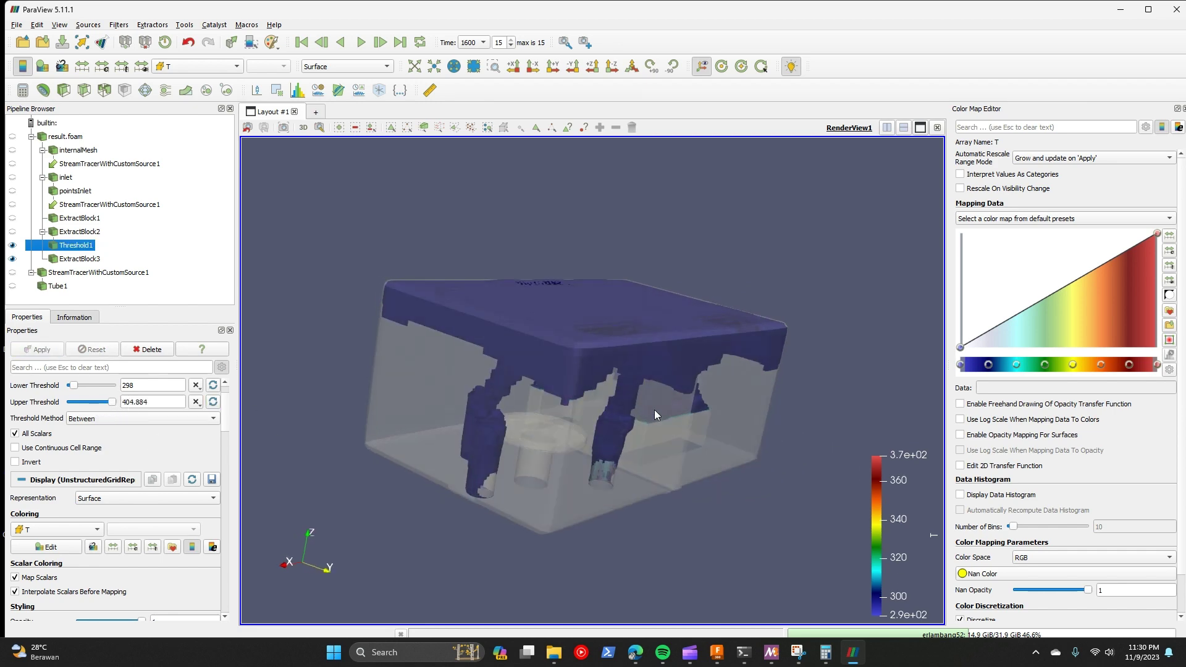
pyautogui.moveTo(654, 409); pyautogui.dragTo(535, 486)
pyautogui.scroll(-5, 495, 480)
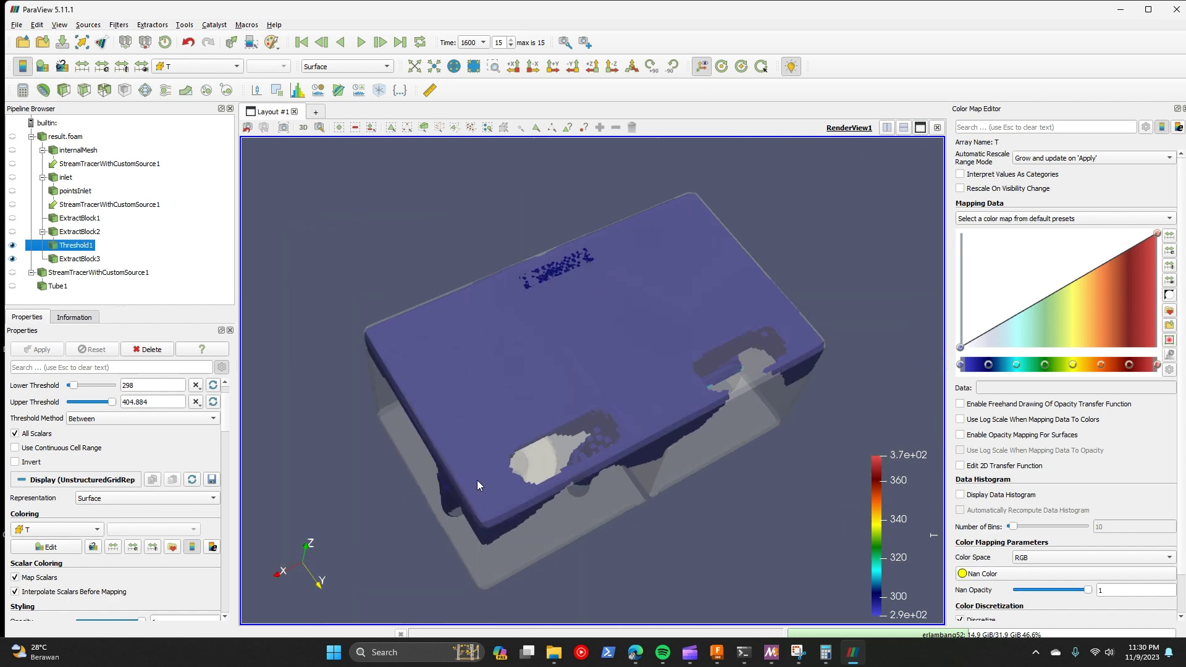
pyautogui.moveTo(617, 391); pyautogui.dragTo(469, 331)
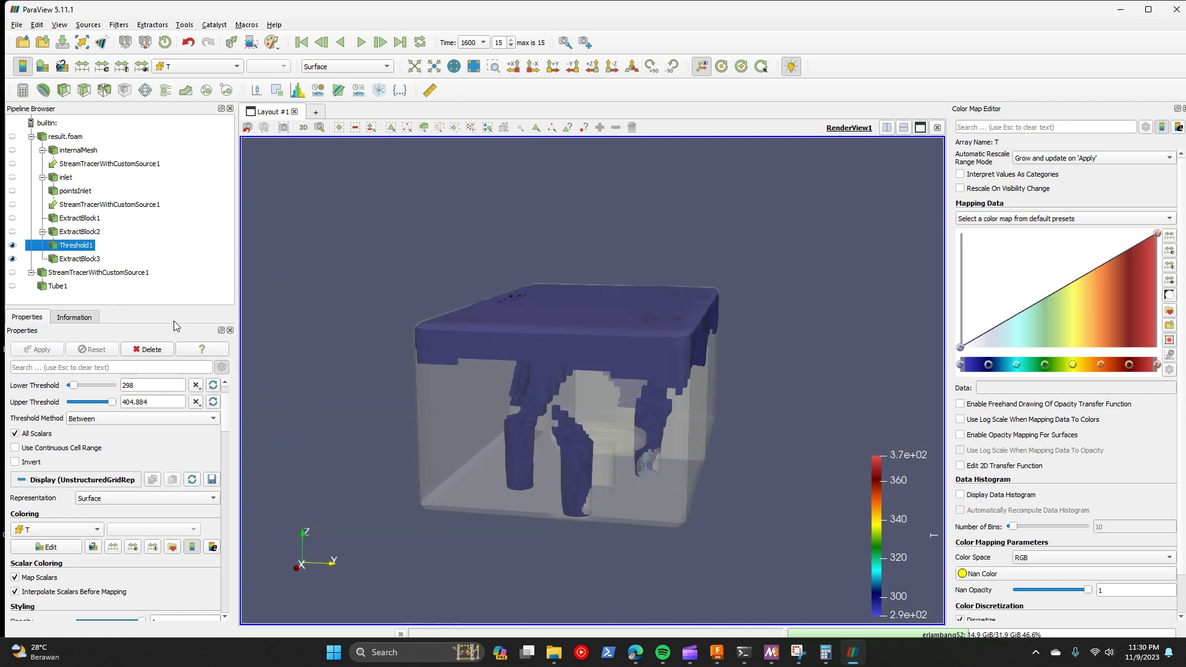
# Step: Hide Threshold1 and ExtractBlock3, add a Slice filter to internalMesh, and show internalMesh as a placement reference
pyautogui.click(12, 245)
pyautogui.click(13, 258)
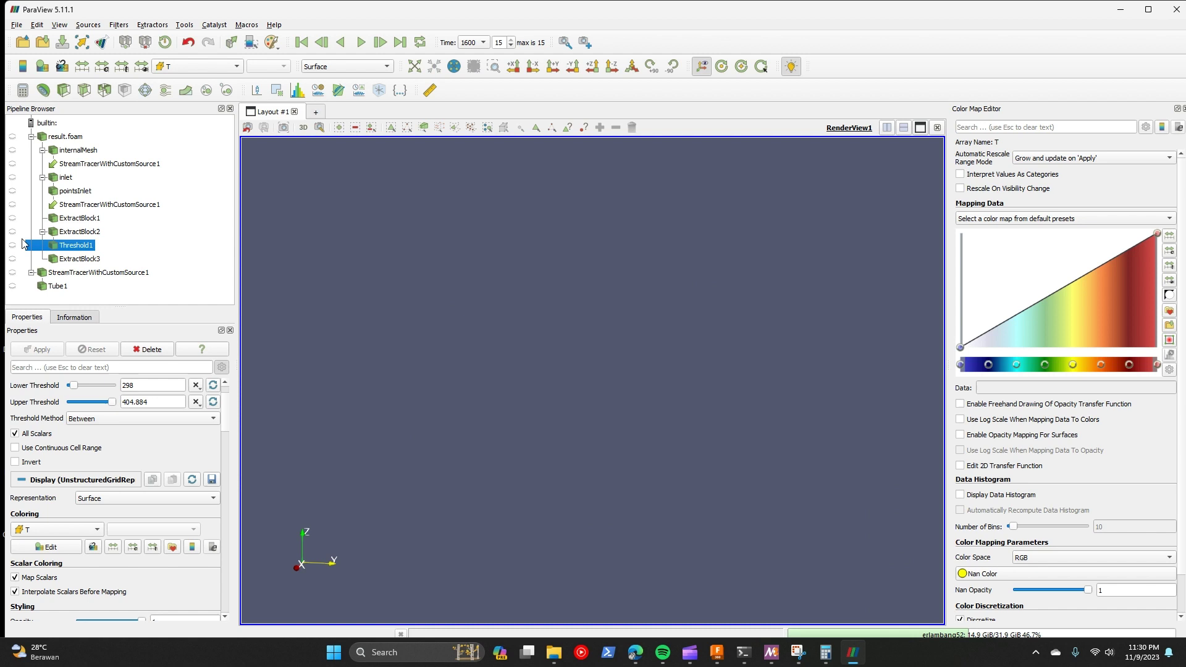
pyautogui.click(74, 151)
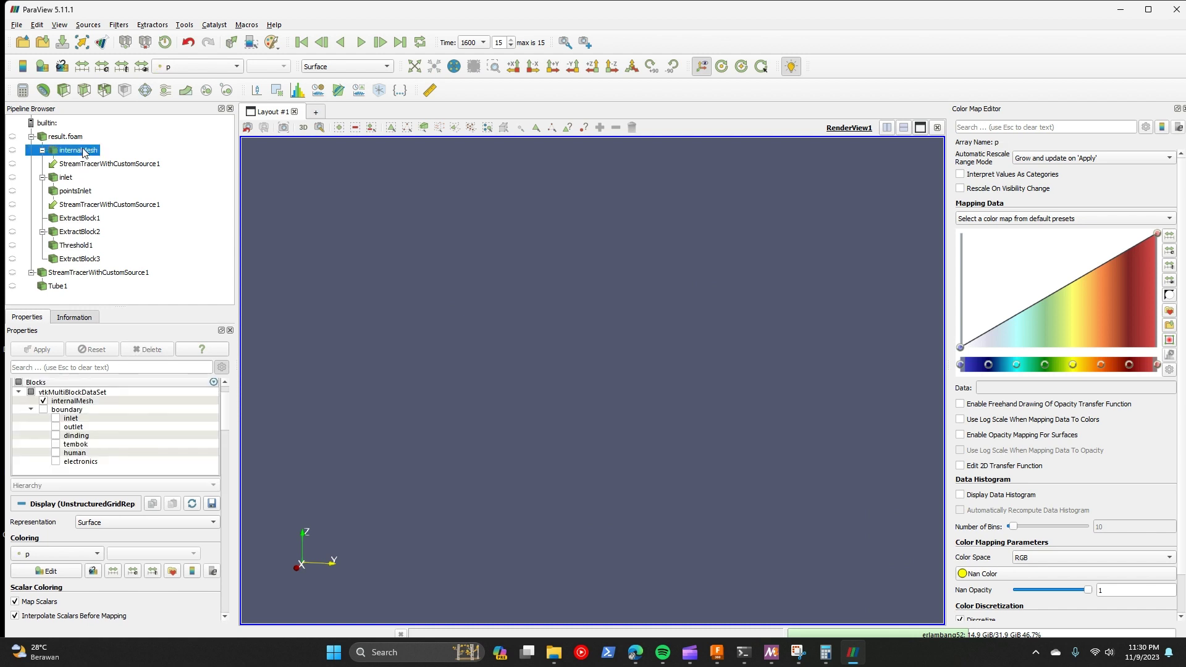
pyautogui.click(83, 91)
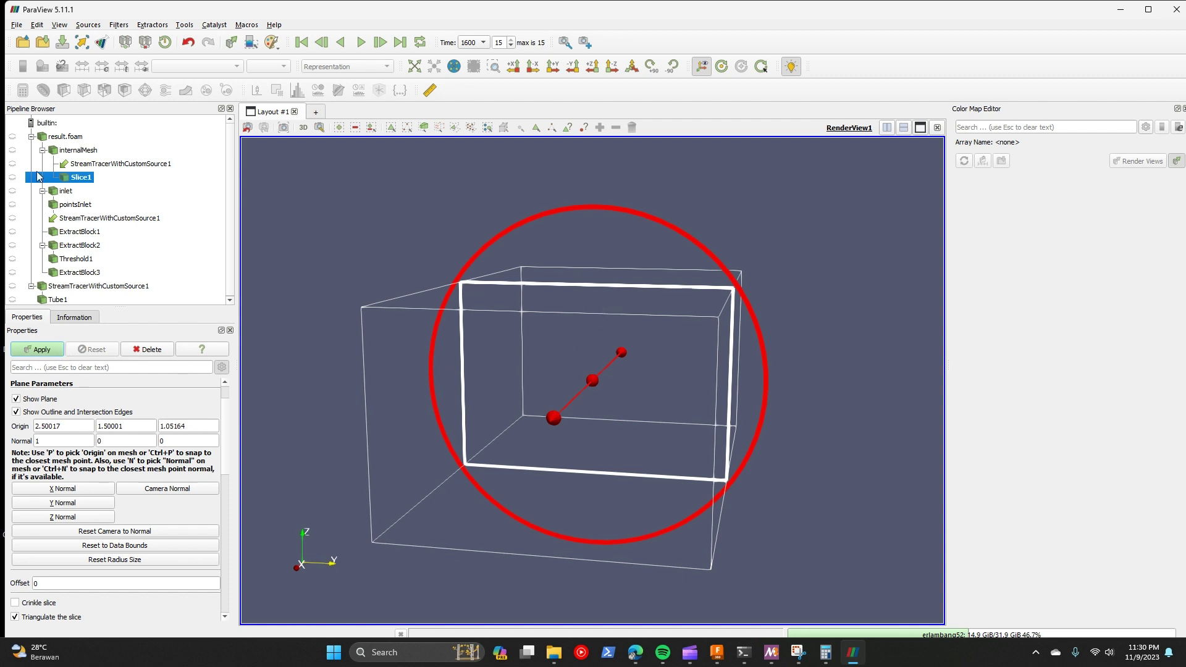
pyautogui.click(13, 150)
pyautogui.click(71, 179)
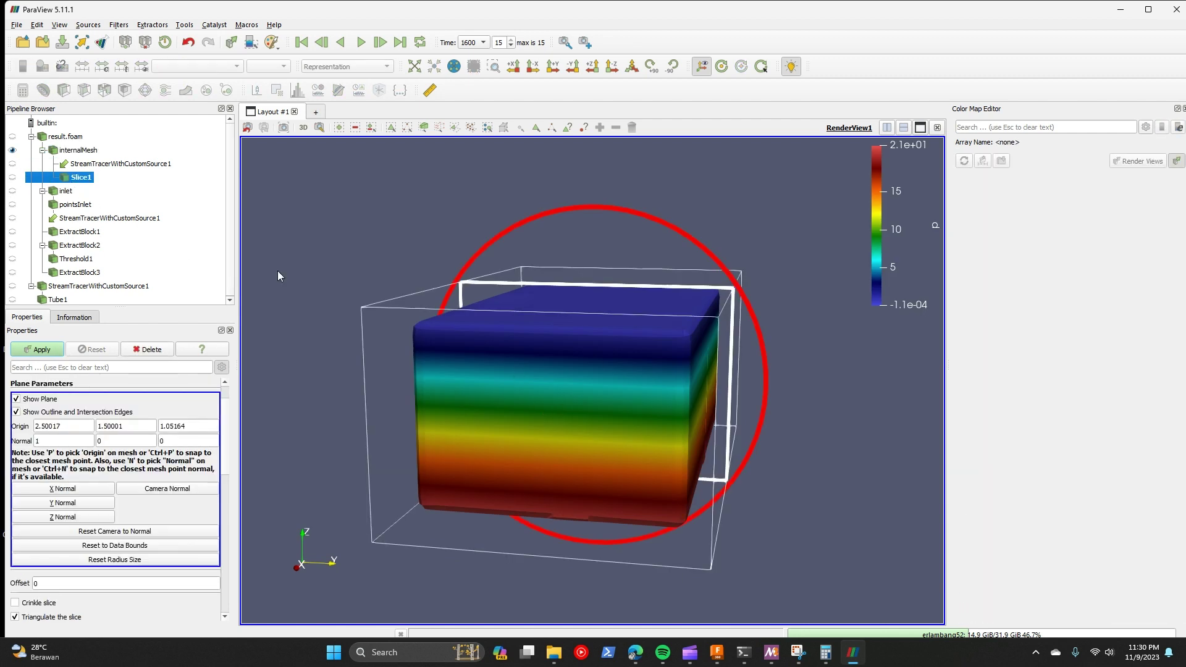
# Step: Orient Slice1's plane normal to Z and reposition it freehand at a Z origin of about 1.13
pyautogui.click(64, 517)
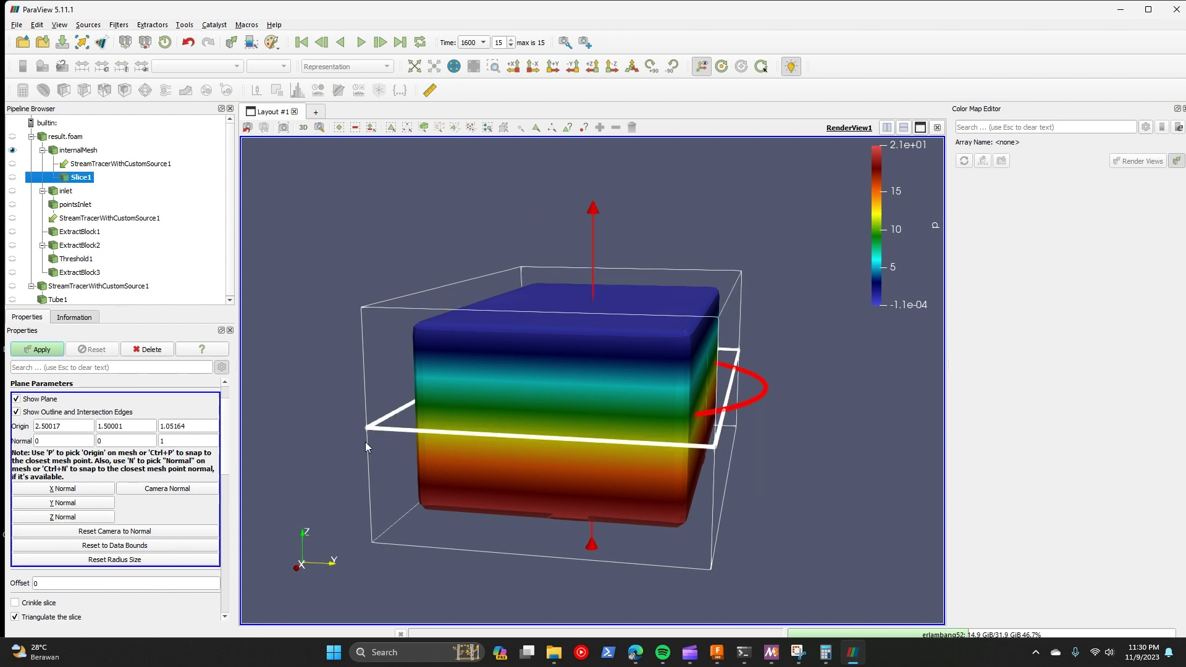
pyautogui.moveTo(763, 501); pyautogui.dragTo(646, 488)
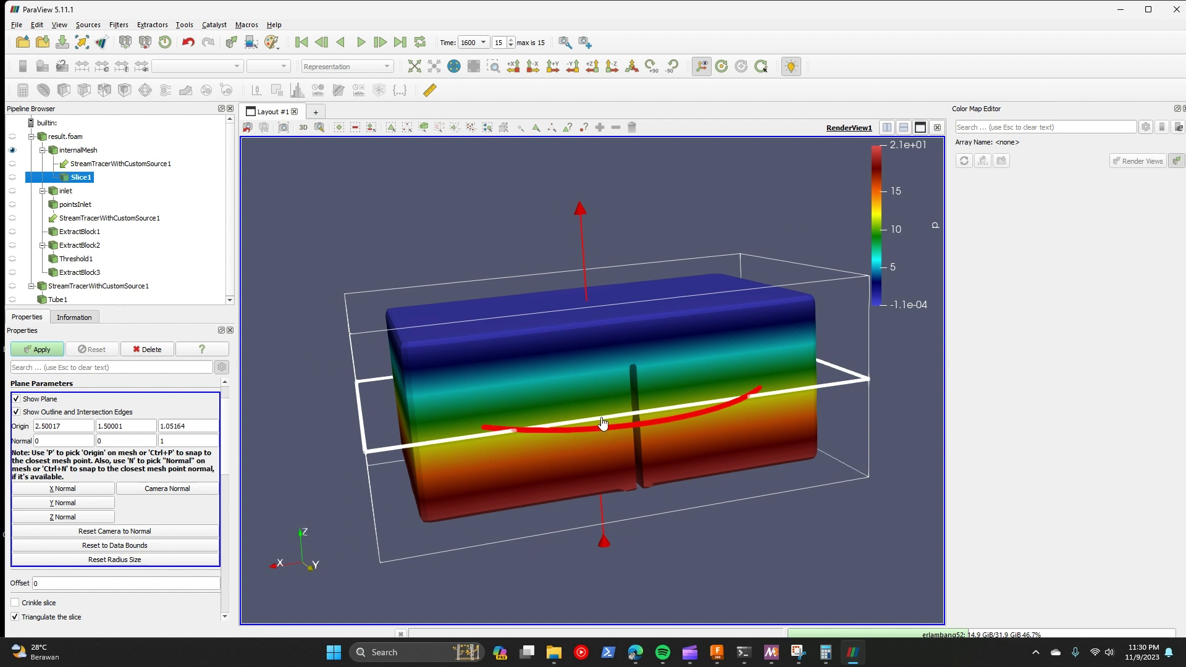
pyautogui.moveTo(603, 423); pyautogui.dragTo(610, 377)
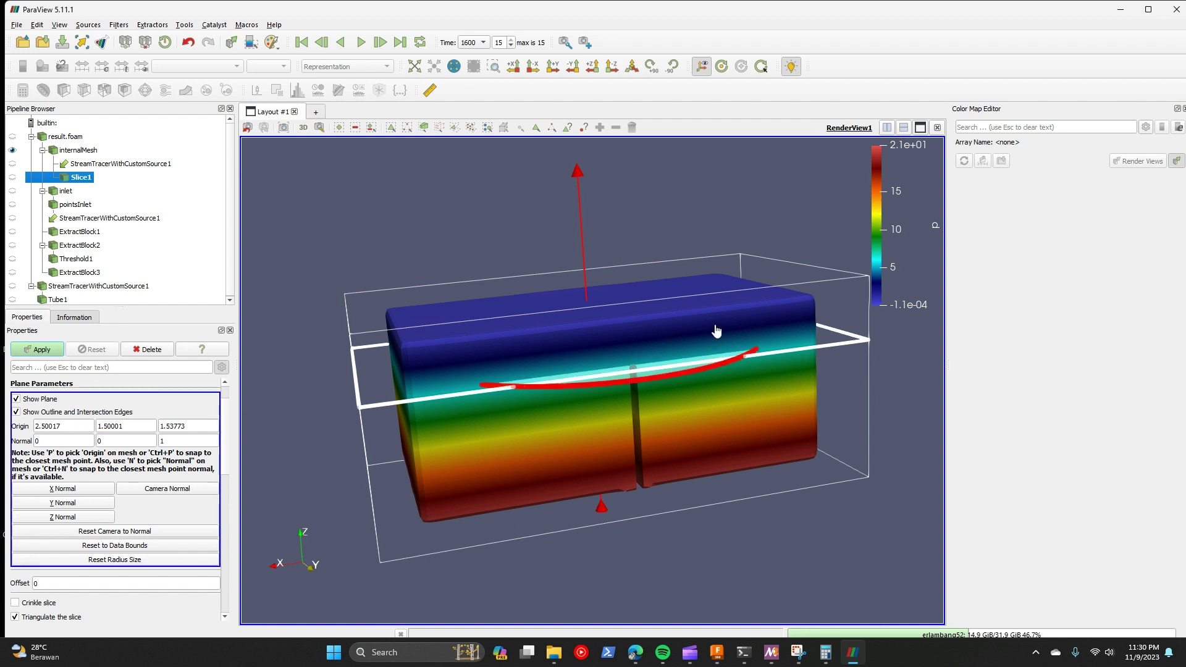
pyautogui.moveTo(690, 362); pyautogui.dragTo(695, 392)
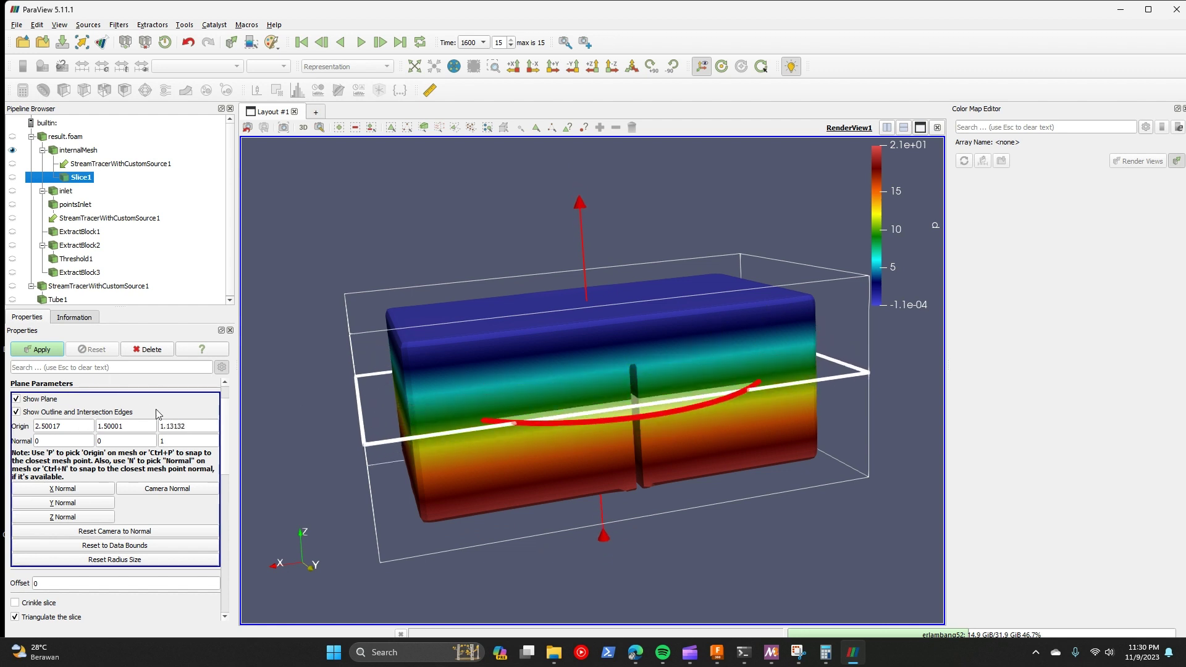
# Step: Set Slice1's Z origin to 1.8, then lower the plane freehand to about 1.37 and apply the slice
pyautogui.doubleClick(198, 425)
pyautogui.write('1.8')
pyautogui.press('Return')
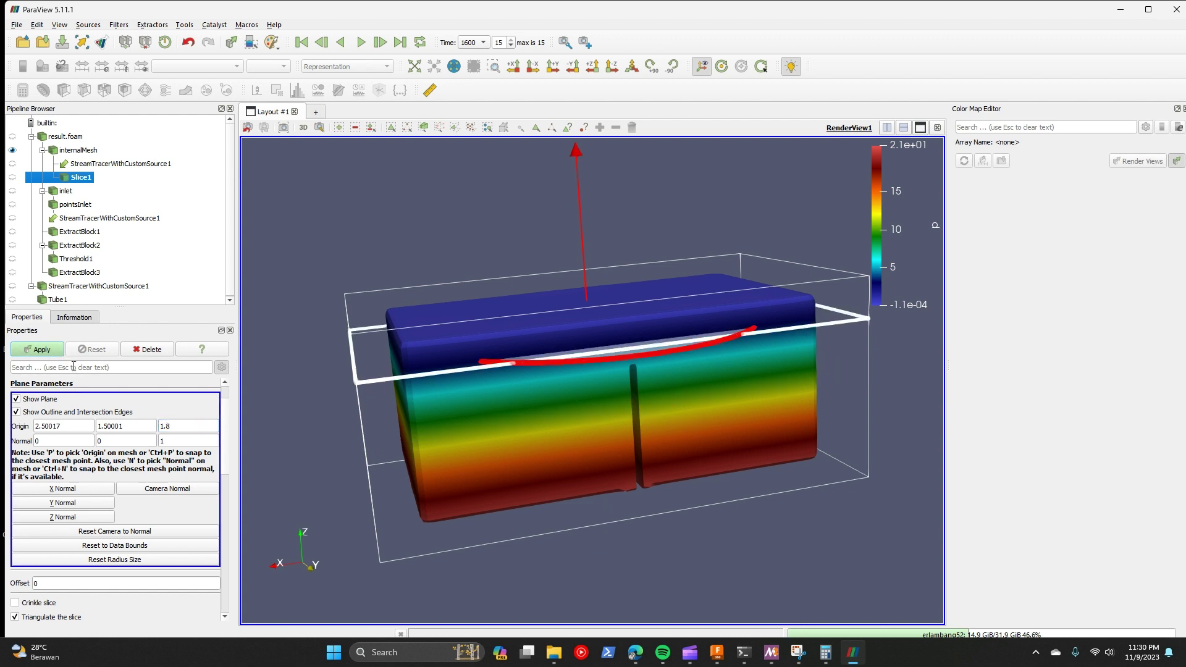
pyautogui.moveTo(595, 356); pyautogui.dragTo(599, 396)
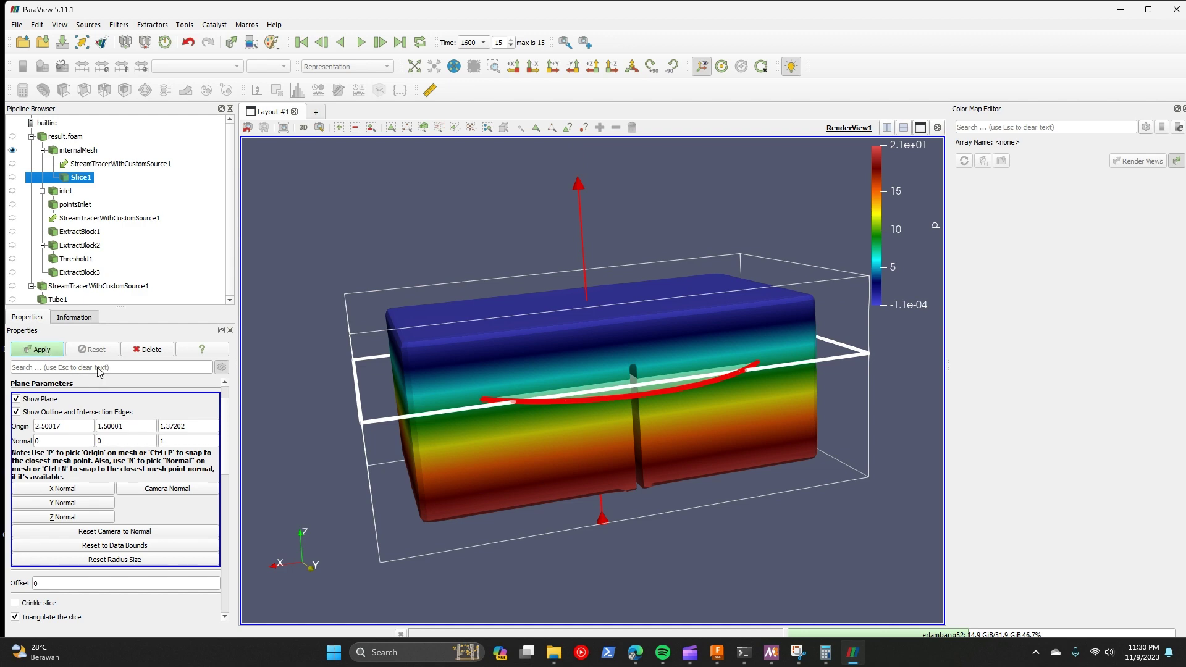
pyautogui.hotkey('ctrl', 'Return')
pyautogui.moveTo(543, 517); pyautogui.dragTo(587, 554)
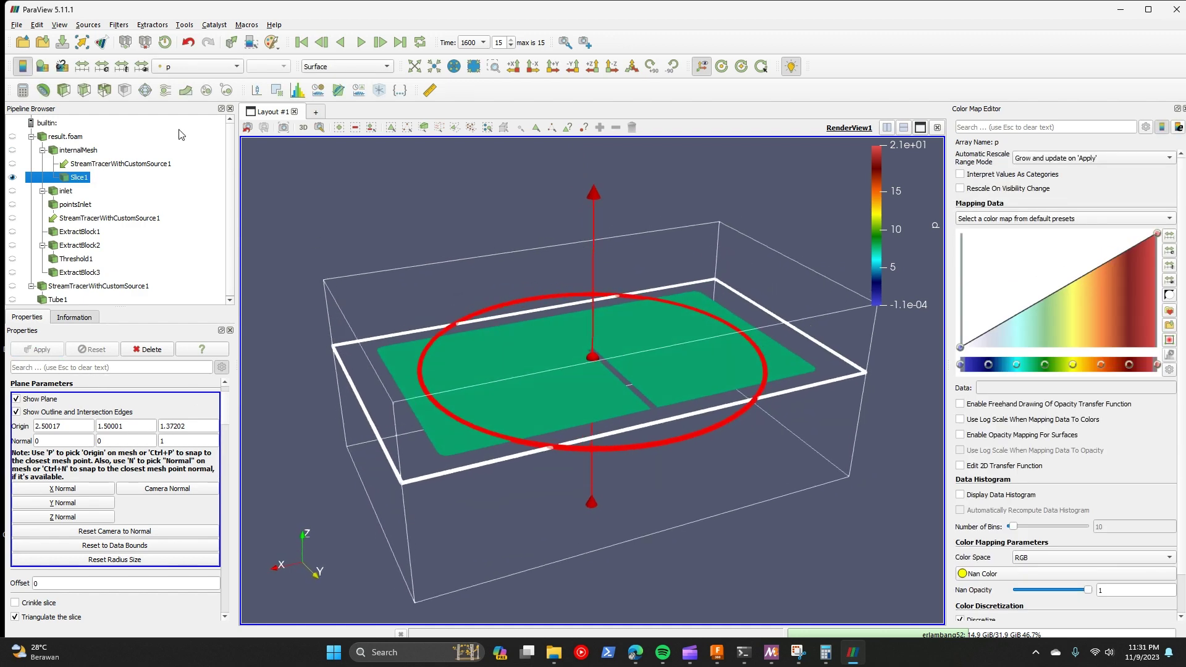
# Step: Colour Slice1 by temperature T and rescale its colour map to the data range
pyautogui.click(190, 70)
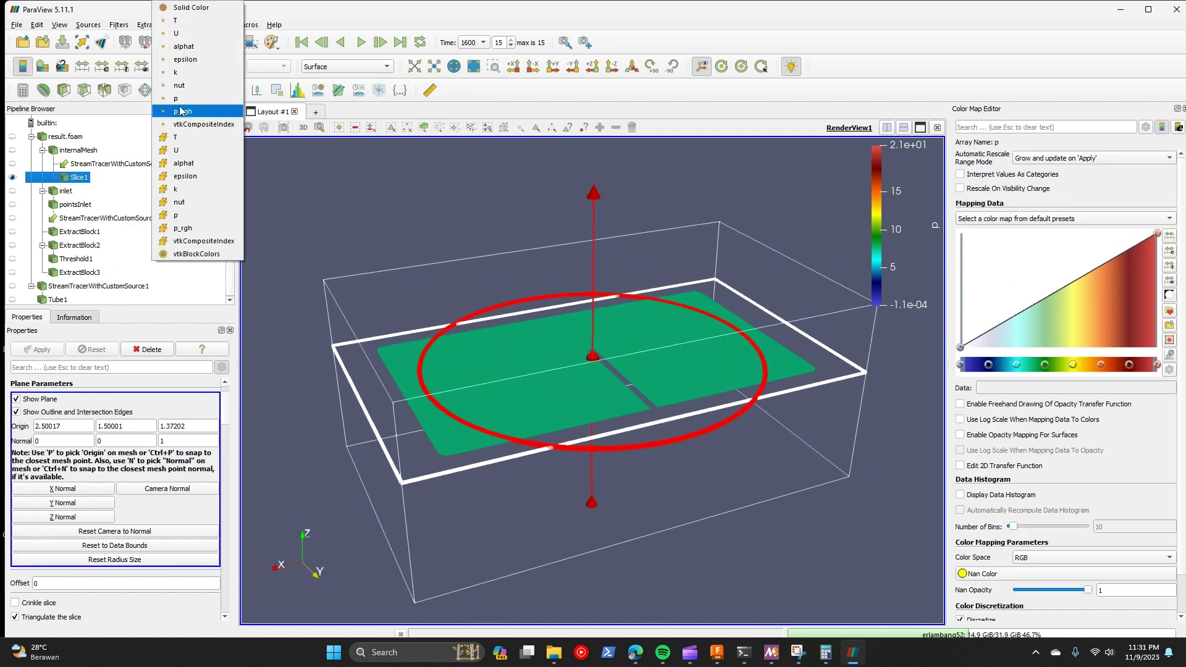
pyautogui.click(185, 24)
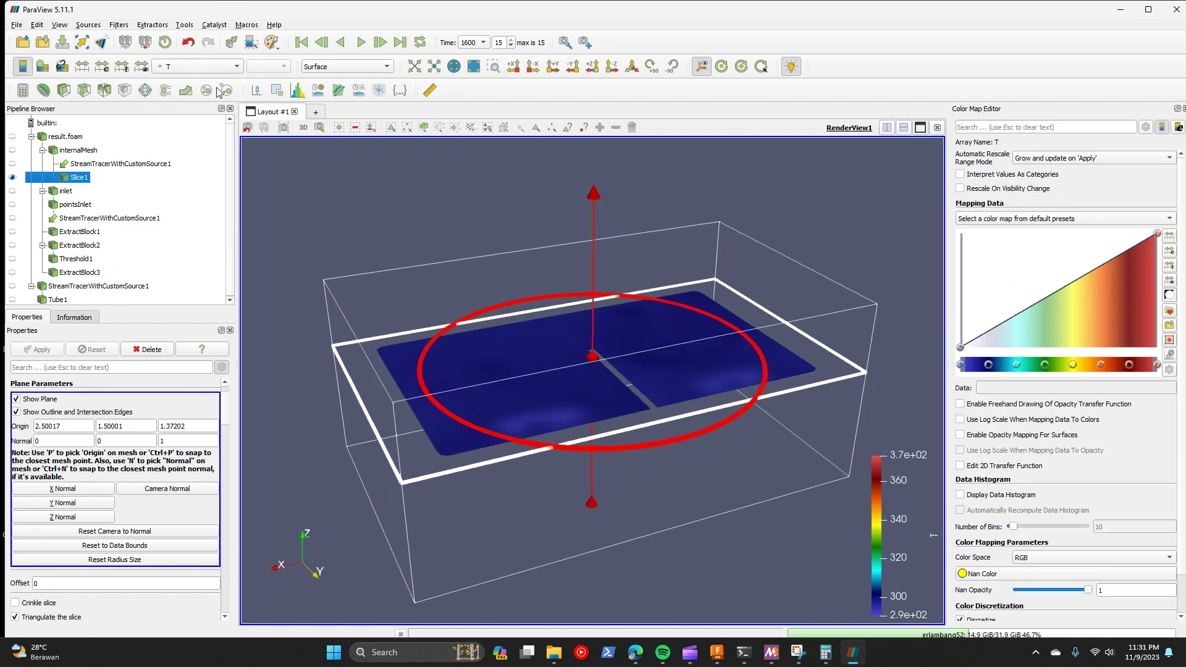
pyautogui.click(81, 67)
pyautogui.moveTo(577, 242); pyautogui.dragTo(309, 381)
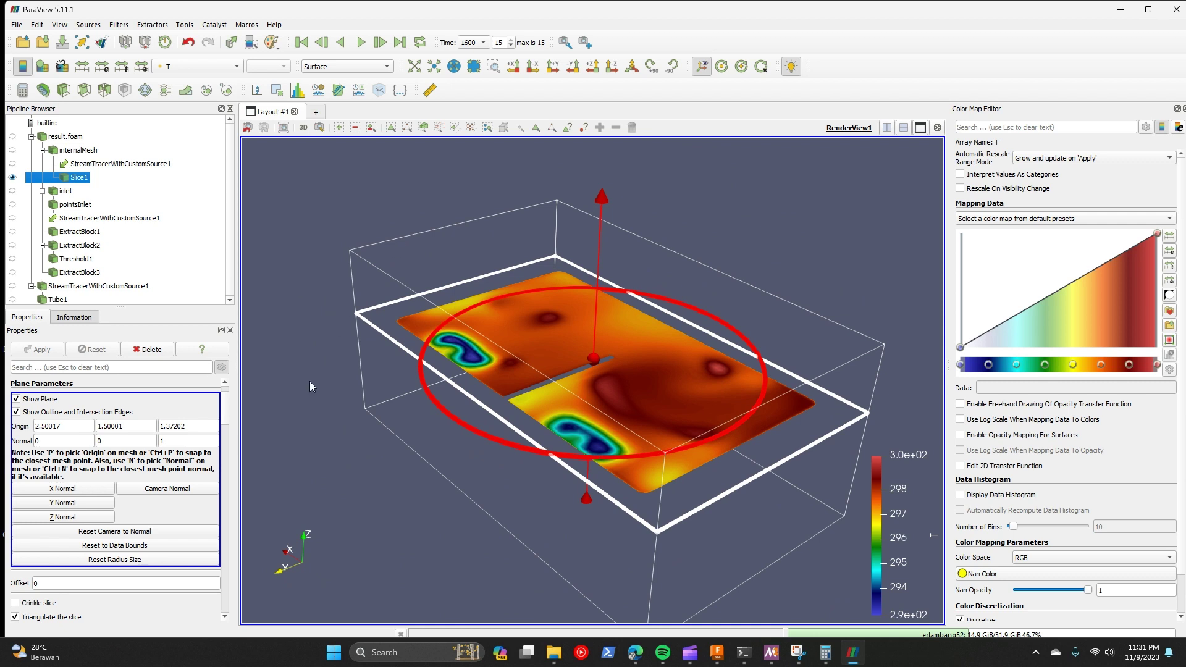
# Step: Add a second Slice filter to internalMesh, place its X-normal plane at an X origin of about 3.80, and apply it
pyautogui.click(82, 150)
pyautogui.hotkey('ctrl', 'space')
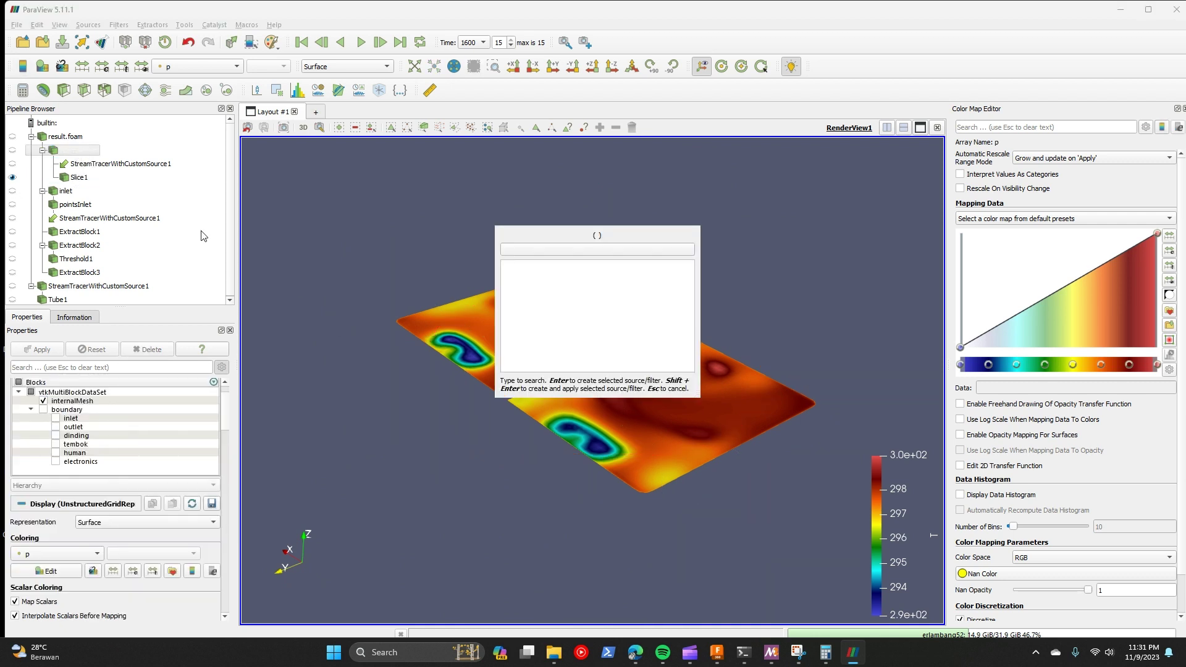
pyautogui.write('slice')
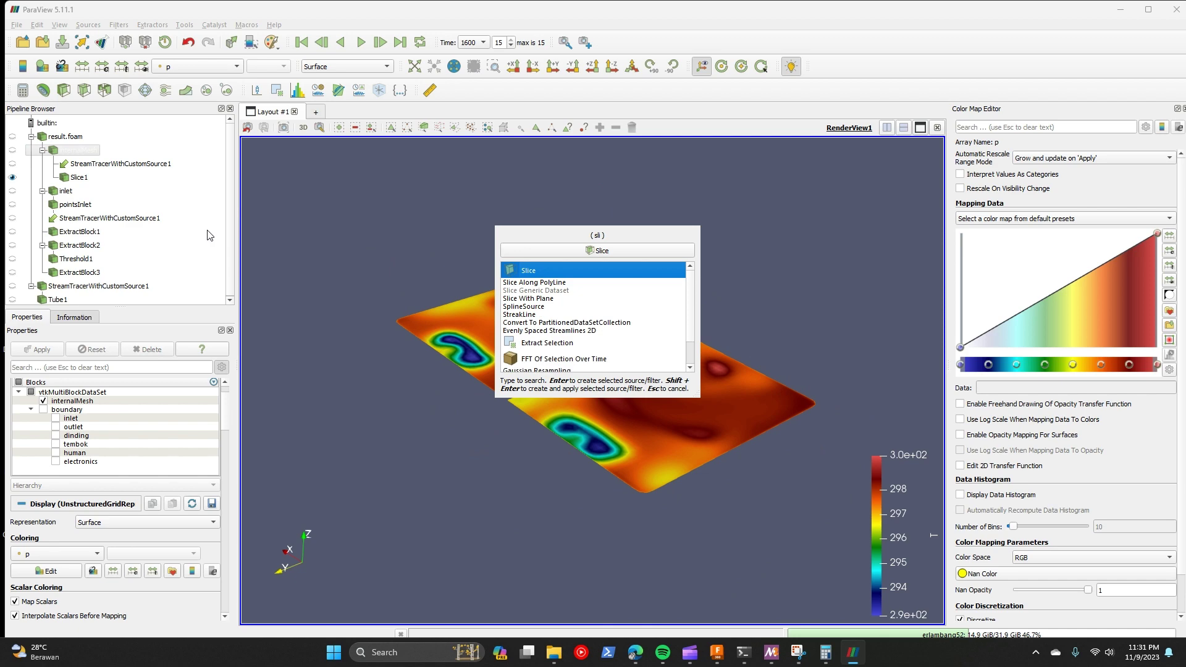
pyautogui.press('Return')
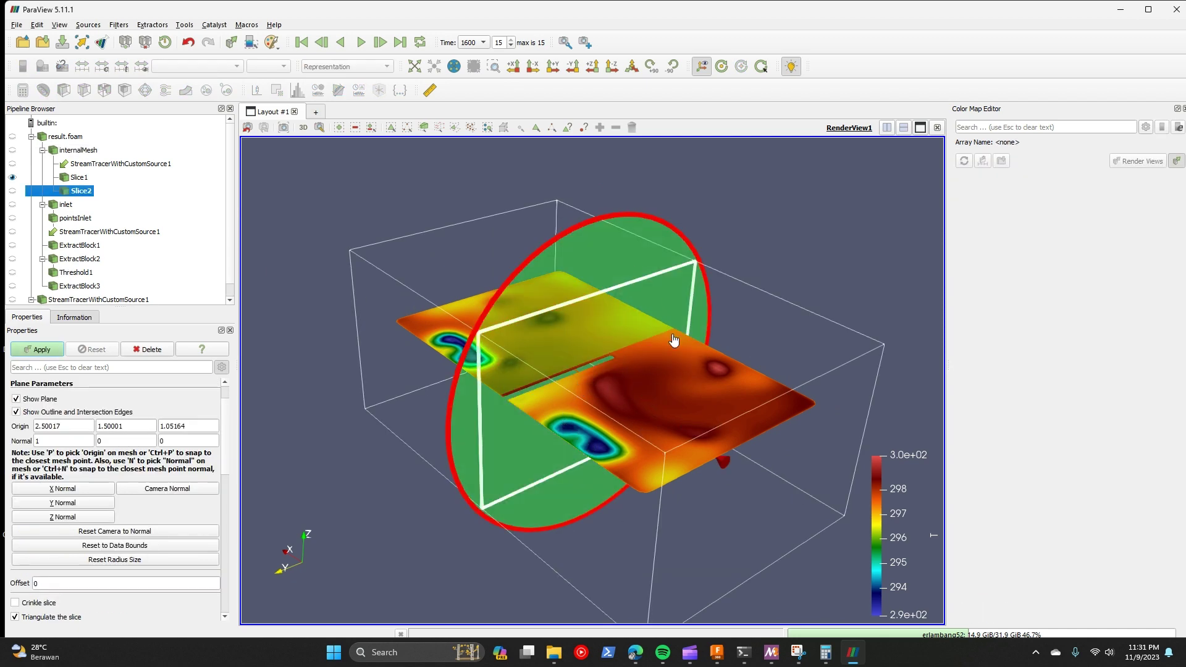
pyautogui.moveTo(641, 278); pyautogui.dragTo(533, 199)
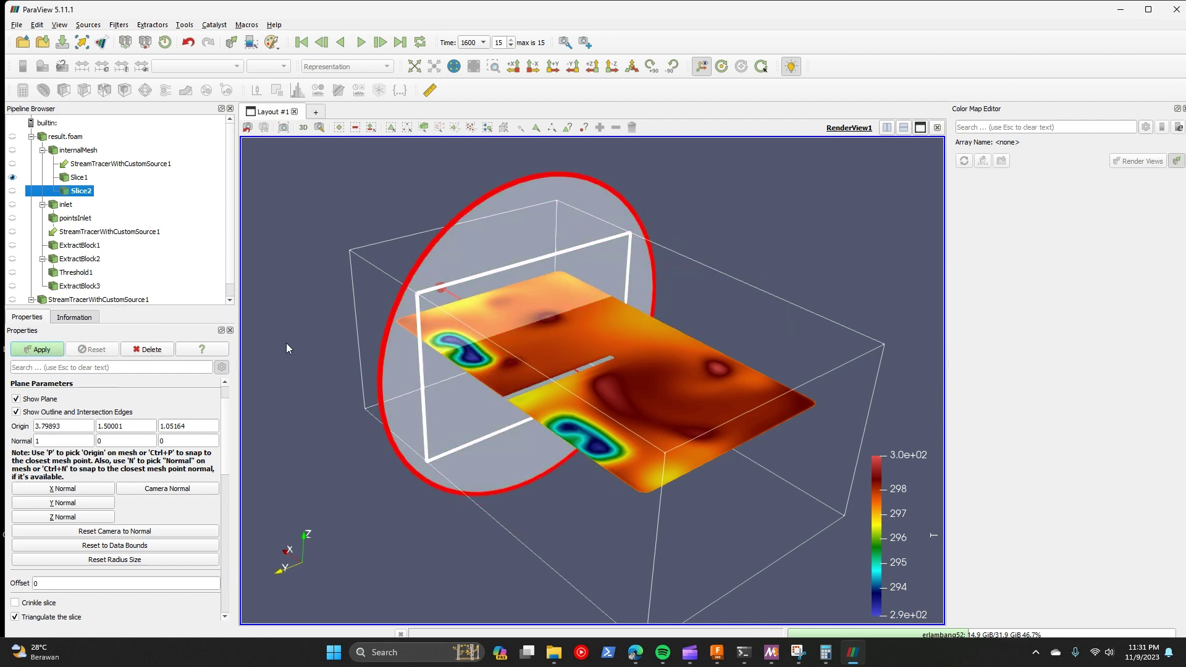
pyautogui.hotkey('ctrl', 'Return')
# Step: Colour Slice2 by temperature T and rescale its colour map
pyautogui.click(184, 25)
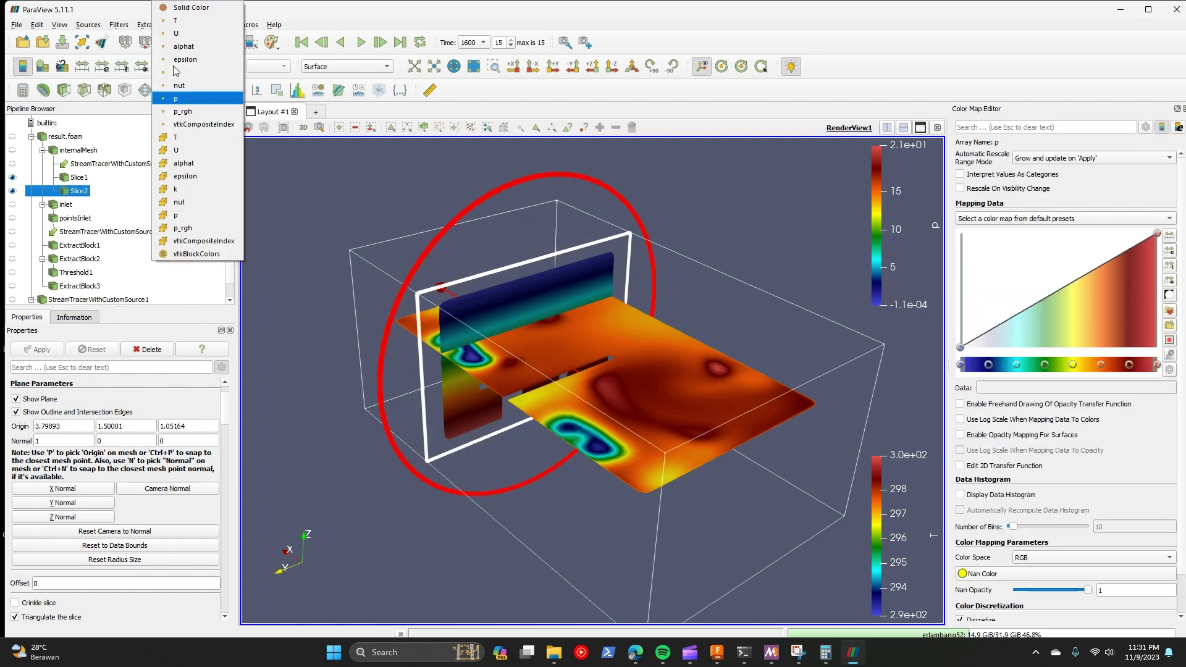
pyautogui.press('Escape')
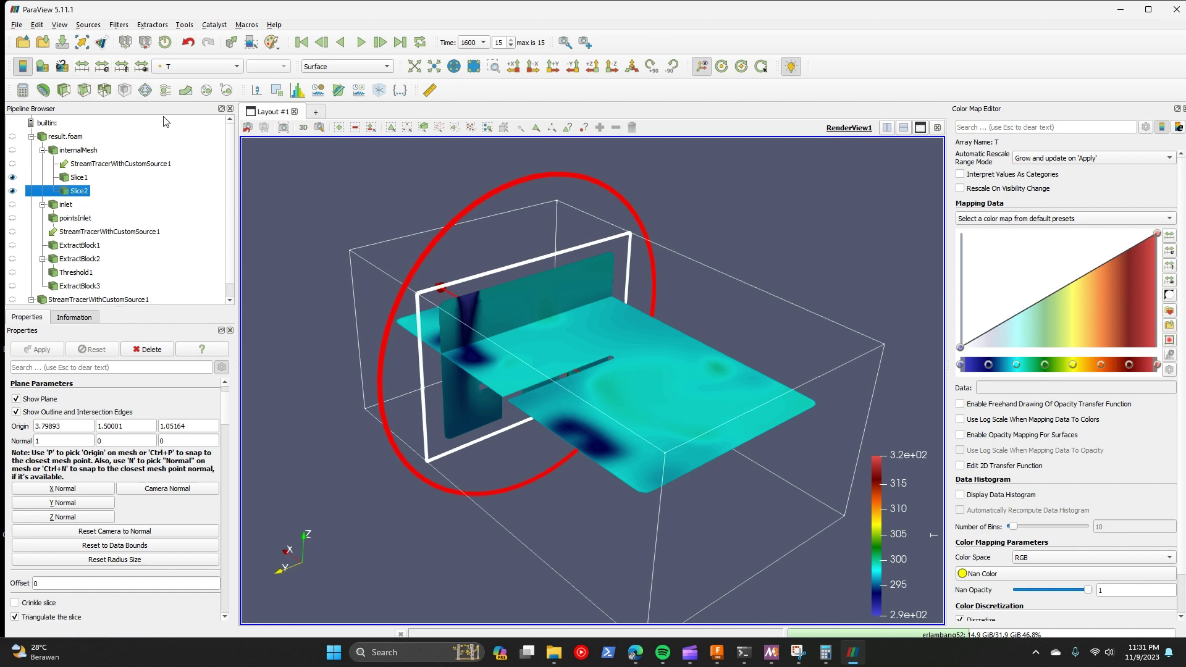
pyautogui.click(142, 66)
pyautogui.moveTo(476, 483); pyautogui.dragTo(539, 499)
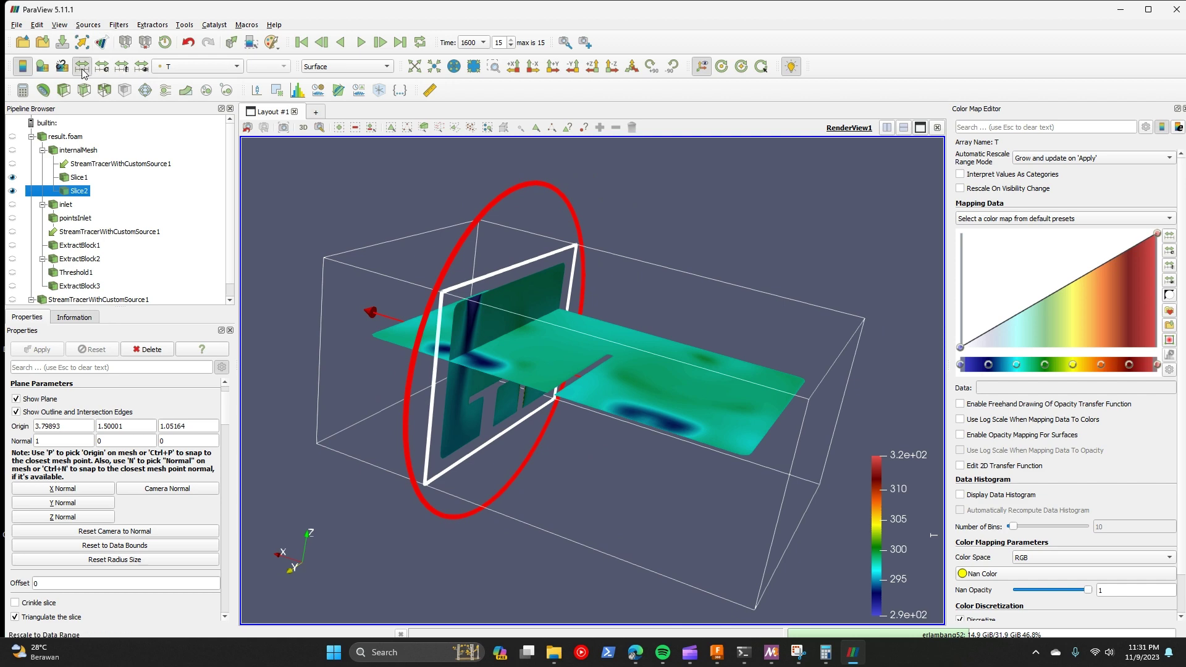
pyautogui.click(121, 66)
# Step: Move Slice2's plane to an X origin of about 3.51 and apply the new position
pyautogui.moveTo(596, 381); pyautogui.dragTo(516, 284)
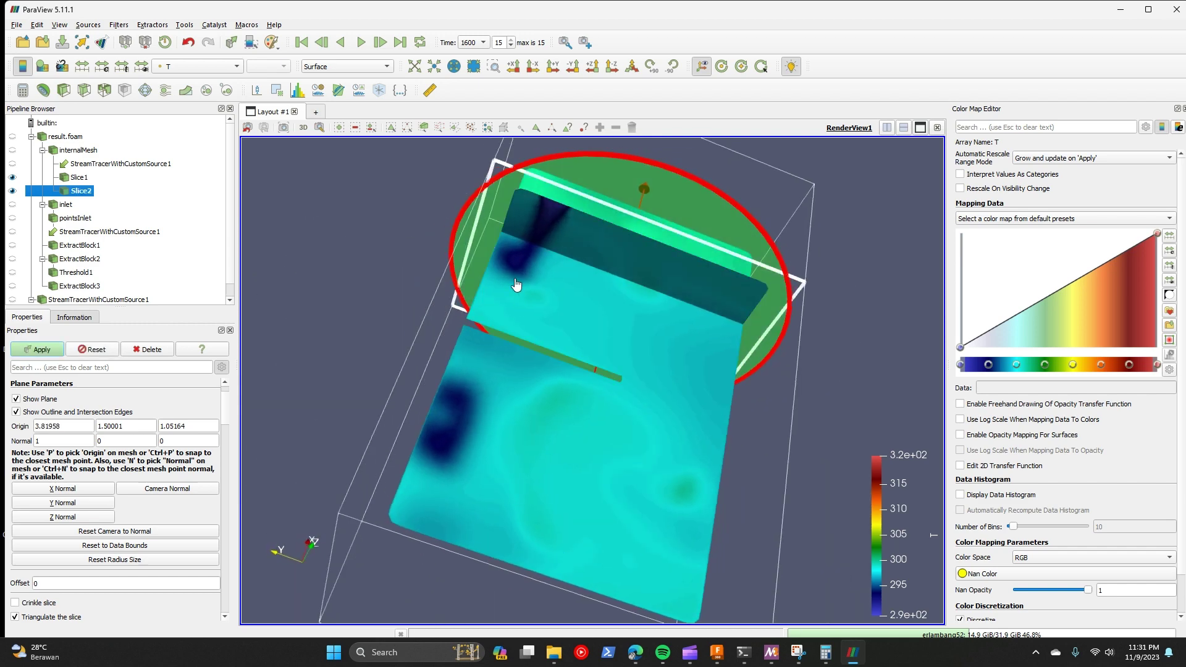
pyautogui.moveTo(641, 266); pyautogui.dragTo(713, 391)
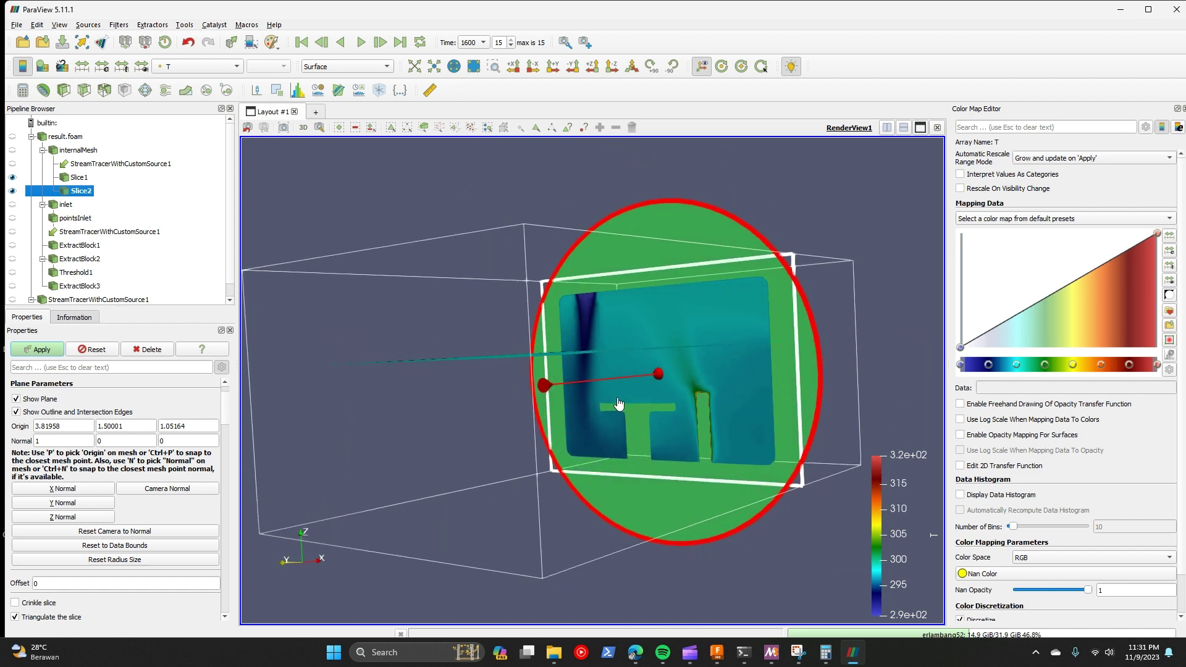
pyautogui.moveTo(434, 518); pyautogui.dragTo(609, 537)
pyautogui.moveTo(479, 454); pyautogui.dragTo(509, 451)
pyautogui.click(37, 350)
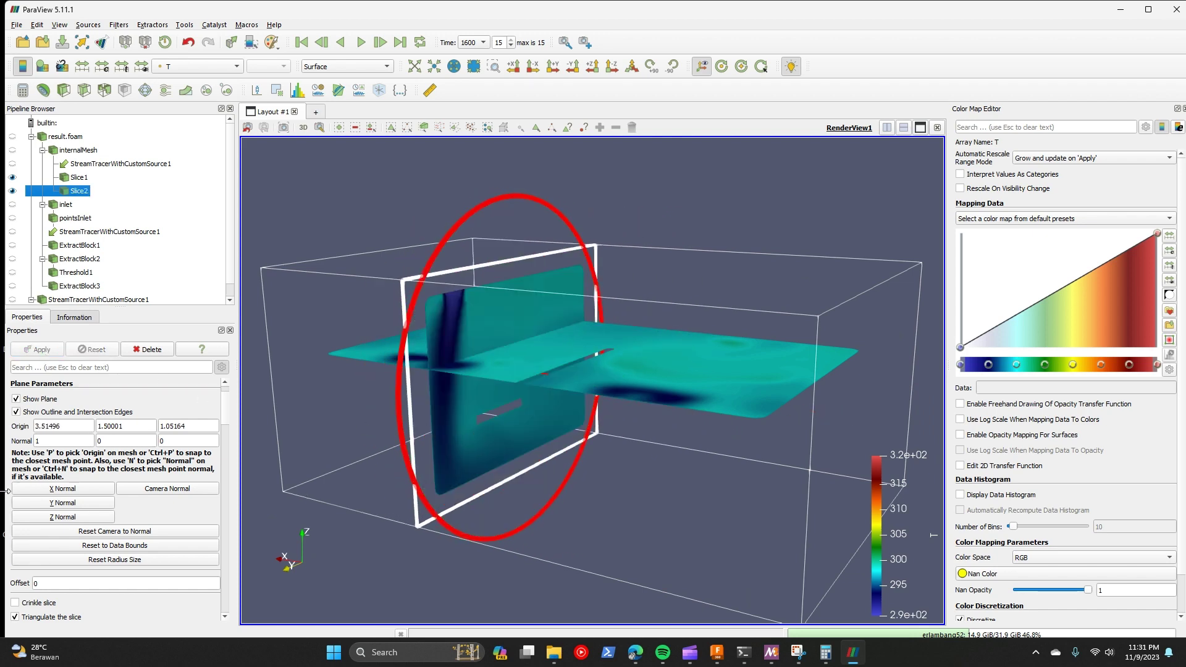
# Step: Add a third Slice filter to internalMesh and place its X-normal plane at an X origin of about 1.16
pyautogui.click(79, 151)
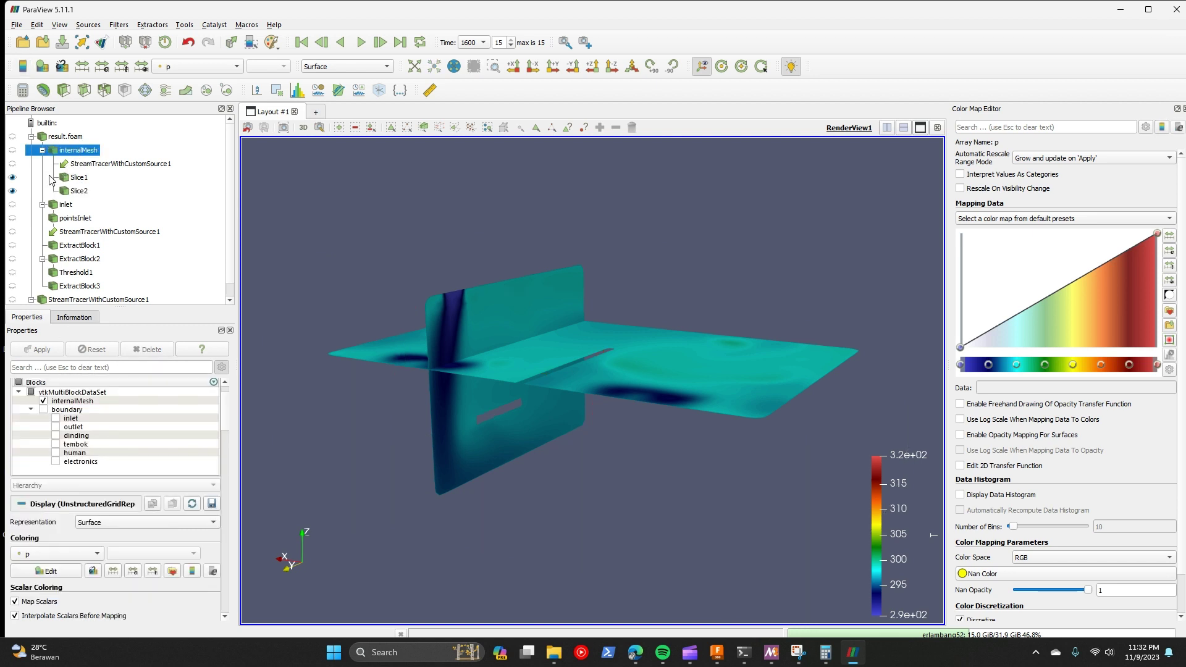
pyautogui.hotkey('ctrl', 'space')
pyautogui.write('slice')
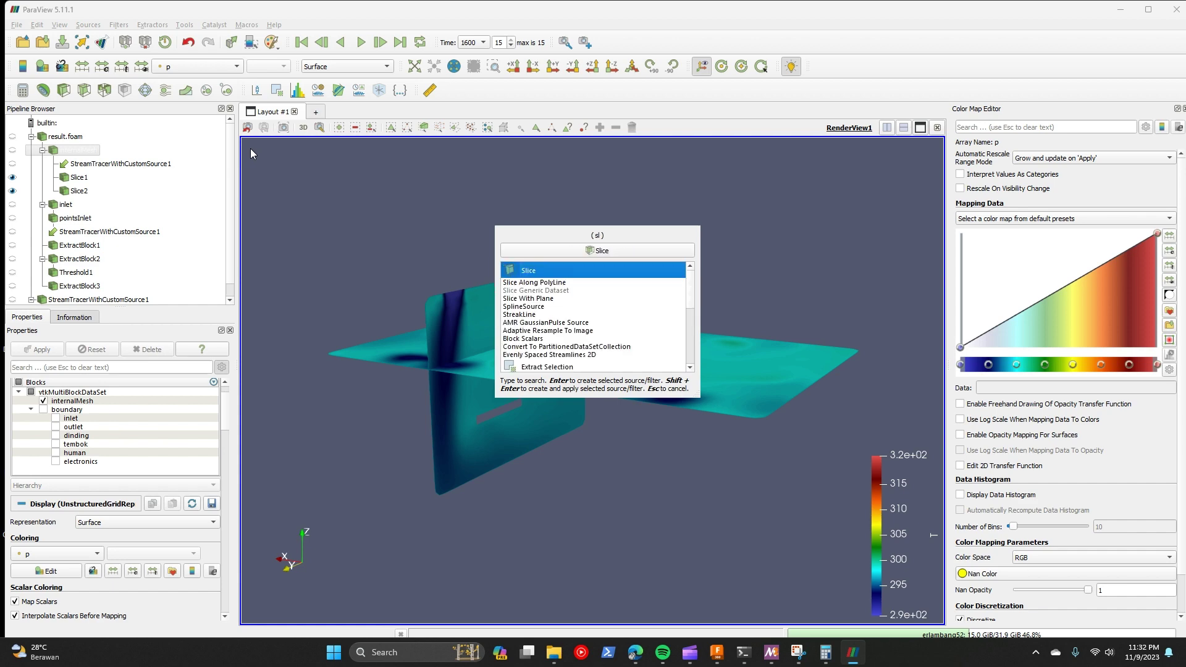
pyautogui.press('Return')
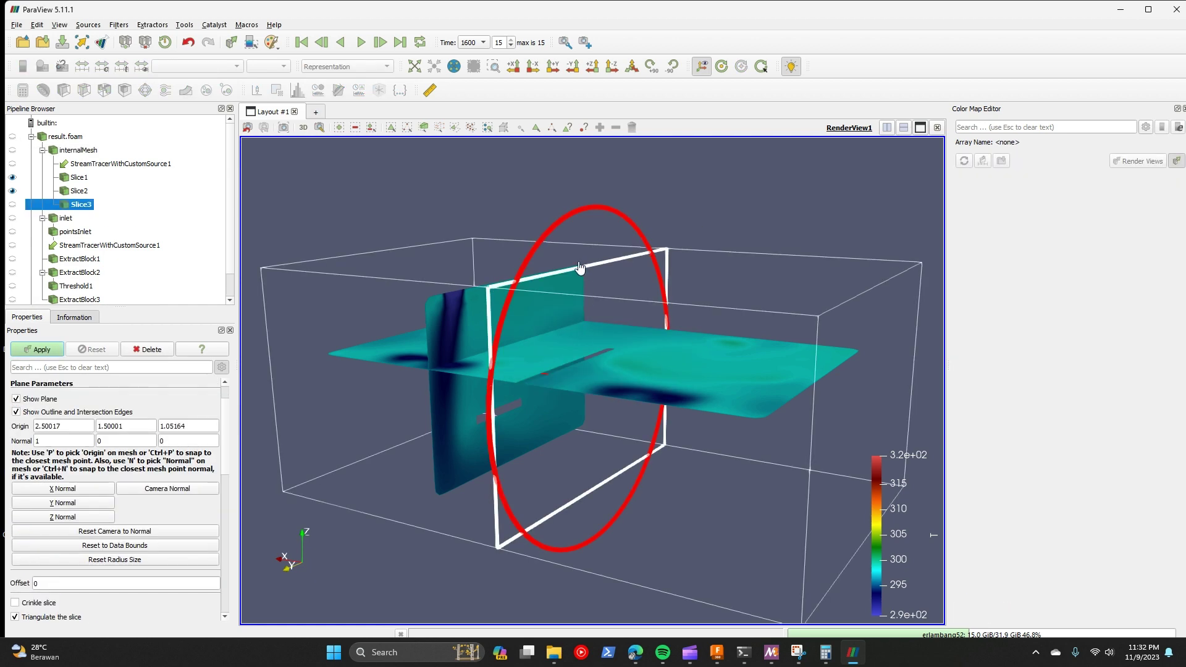
pyautogui.moveTo(580, 267); pyautogui.dragTo(721, 312)
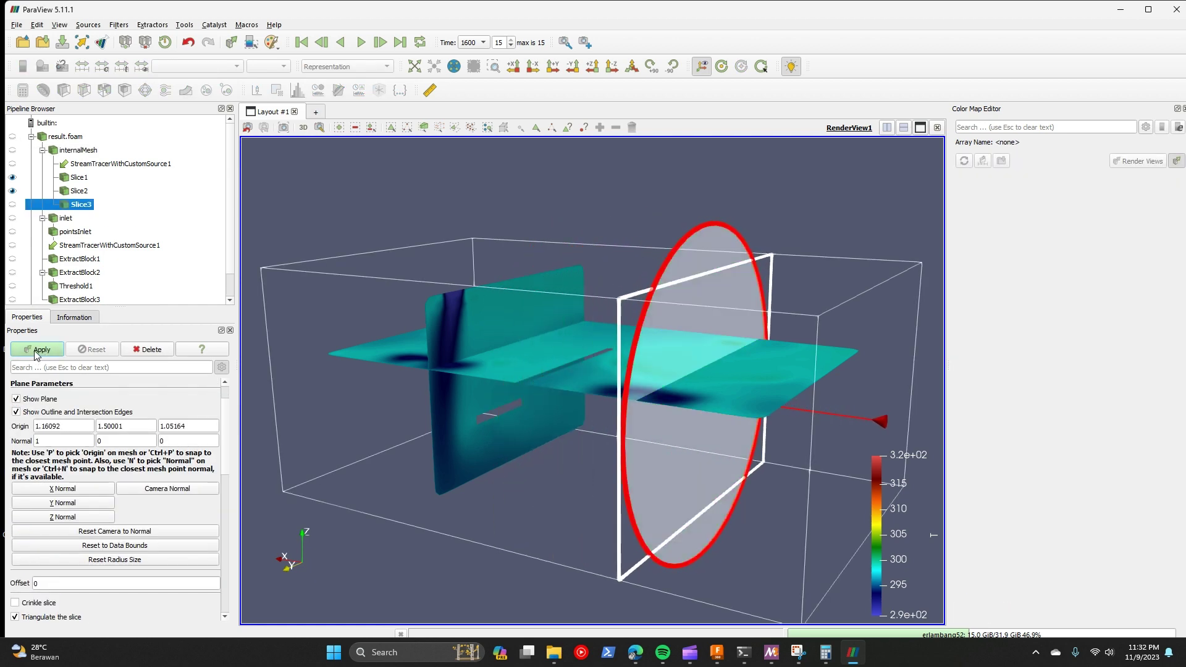
# Step: Apply Slice3 and colour it by temperature T
pyautogui.hotkey('ctrl', 'Return')
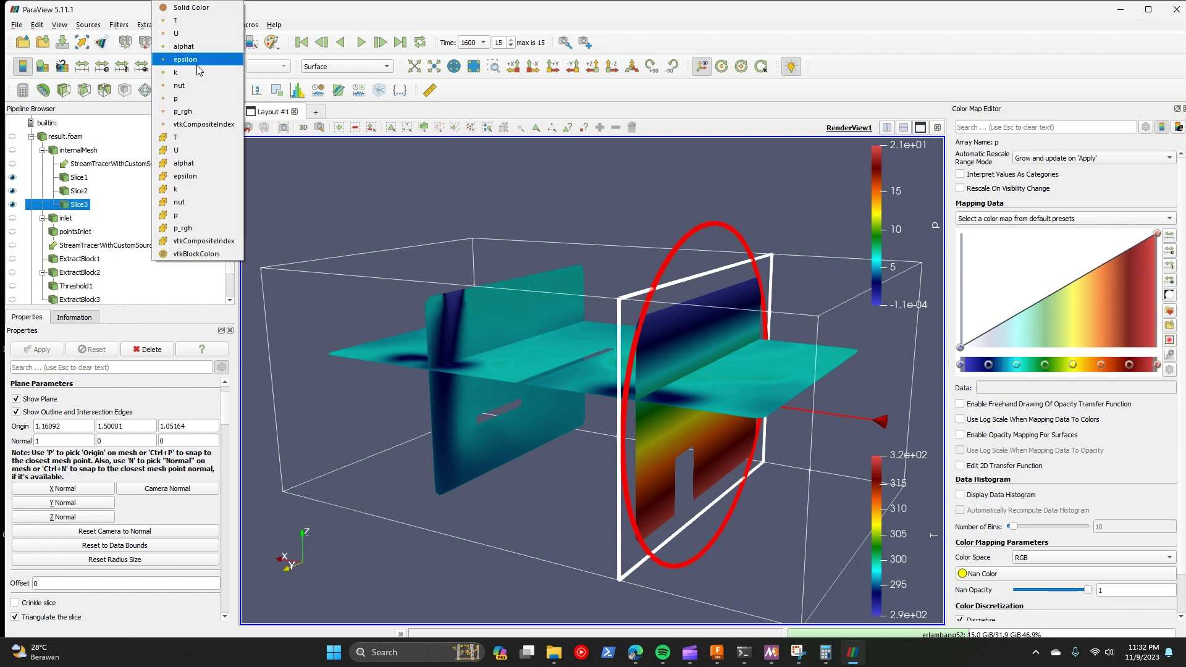
pyautogui.click(185, 66)
pyautogui.click(181, 20)
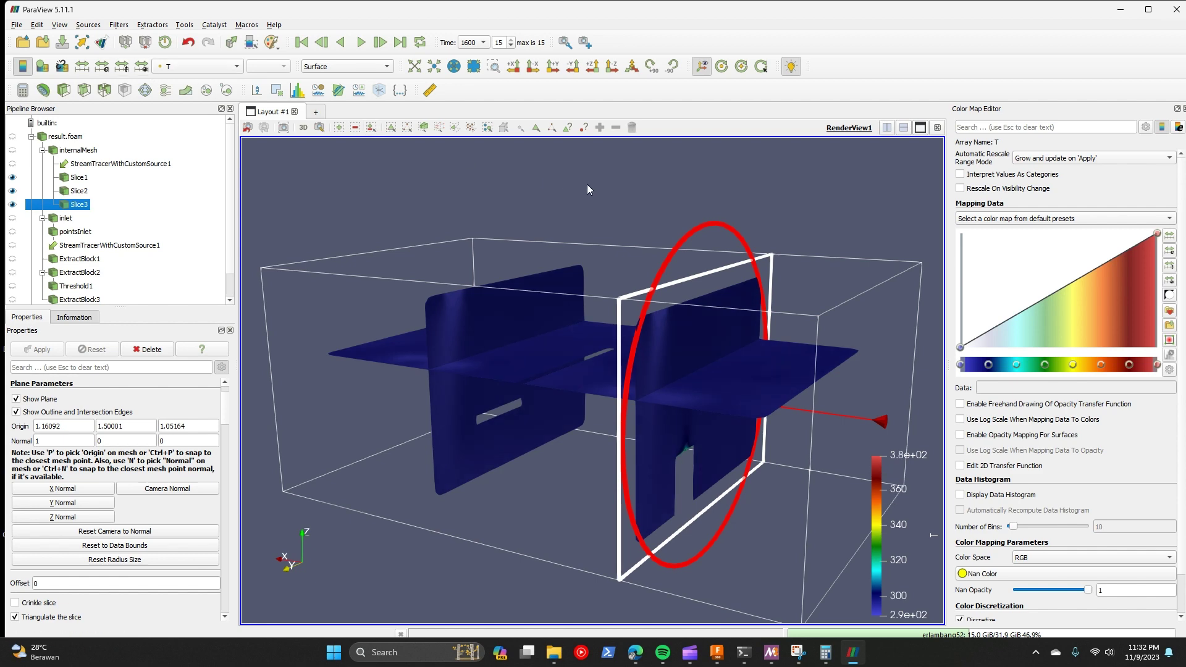
# Step: Select Slice1 and rescale the temperature colour map to that slice's data range
pyautogui.moveTo(592, 184); pyautogui.dragTo(373, 235)
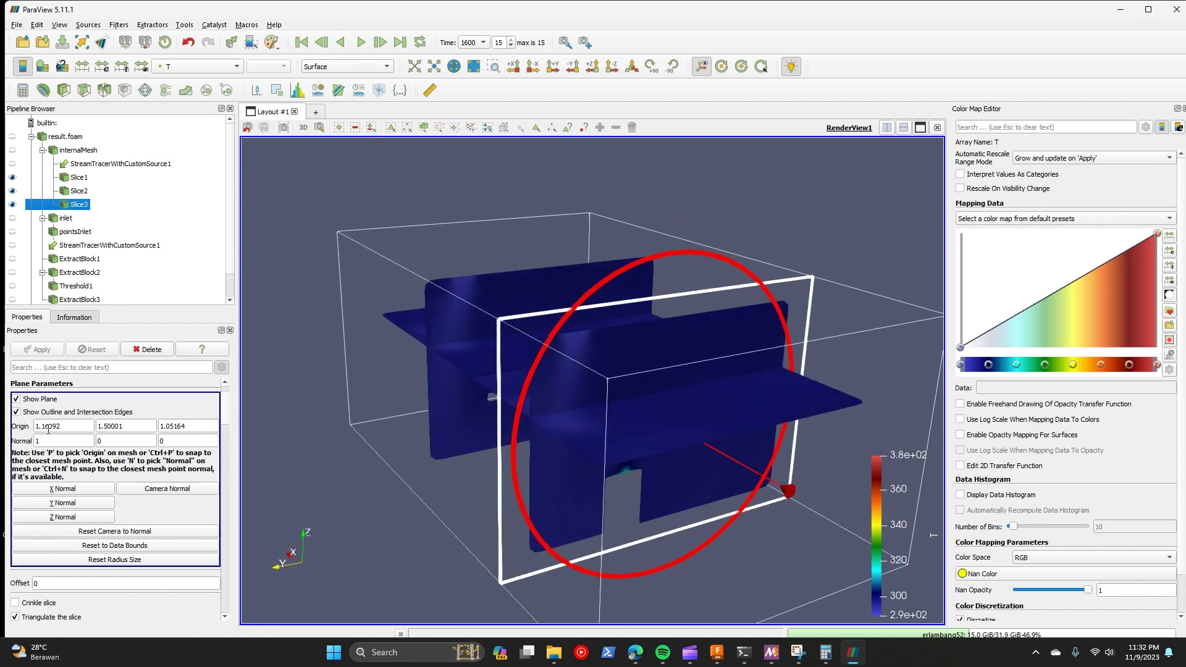
pyautogui.scroll(-2, 56, 237)
pyautogui.scroll(2, 74, 219)
pyautogui.click(78, 190)
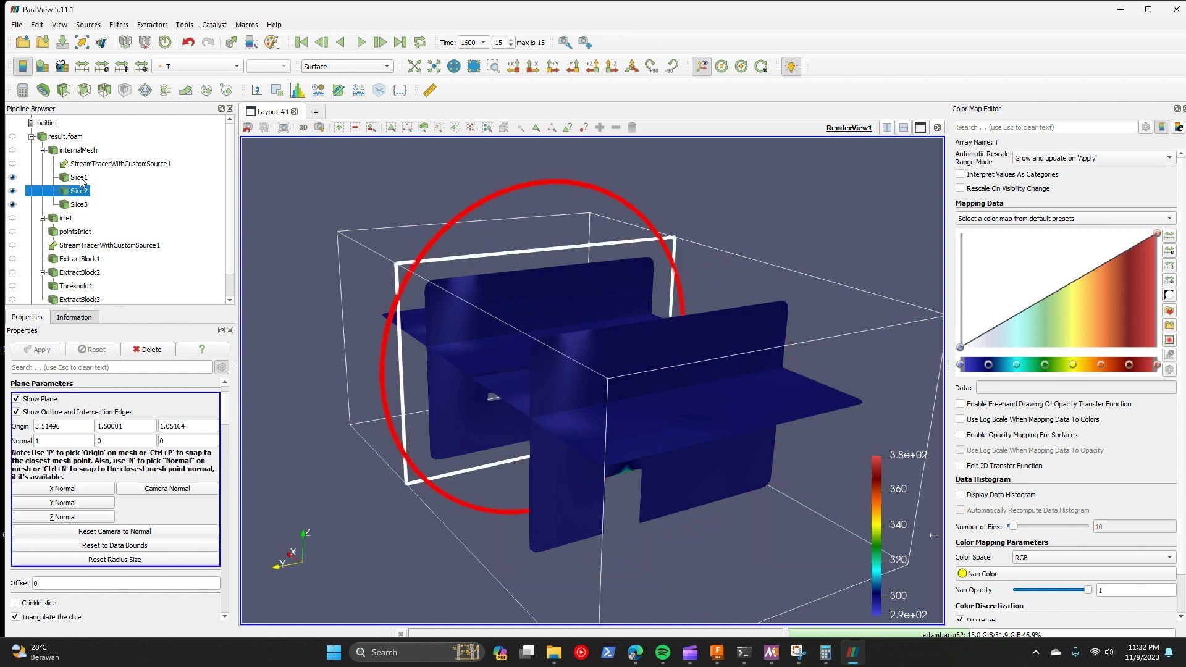
pyautogui.click(80, 179)
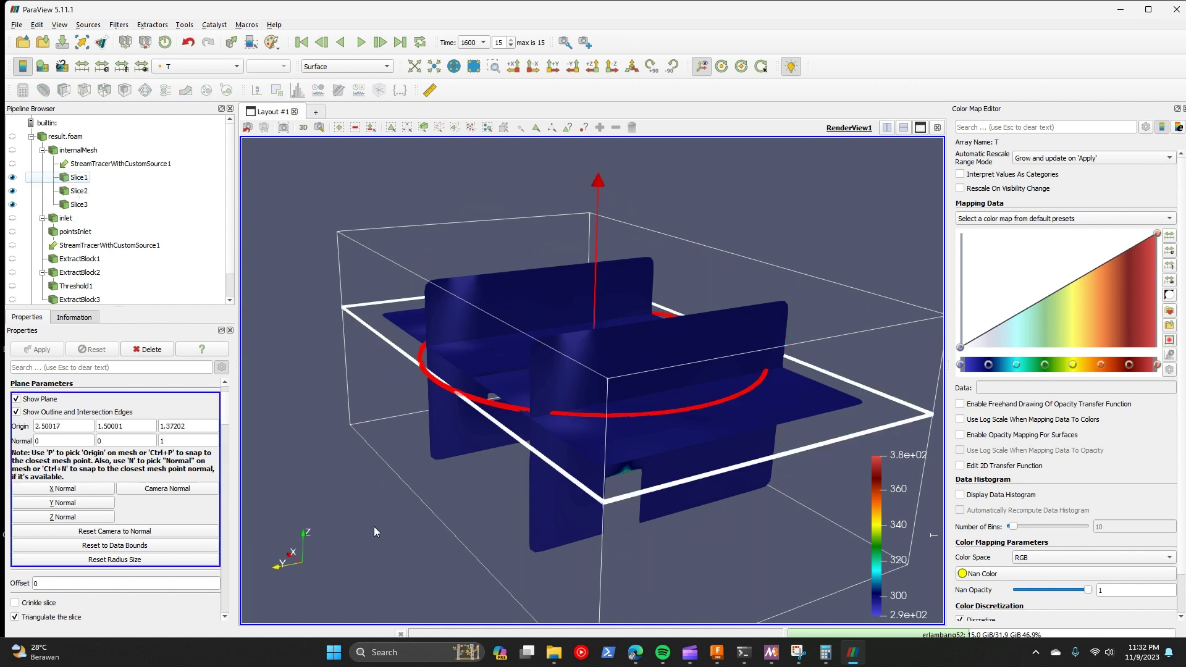
pyautogui.moveTo(375, 527); pyautogui.dragTo(461, 518)
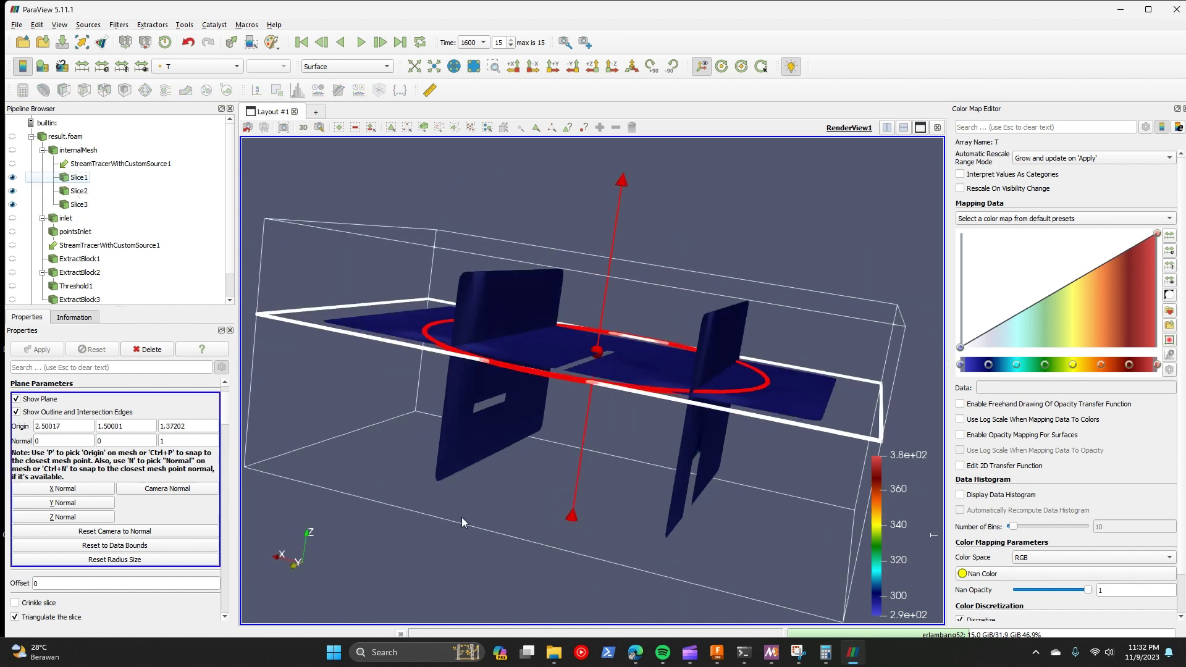
pyautogui.click(81, 66)
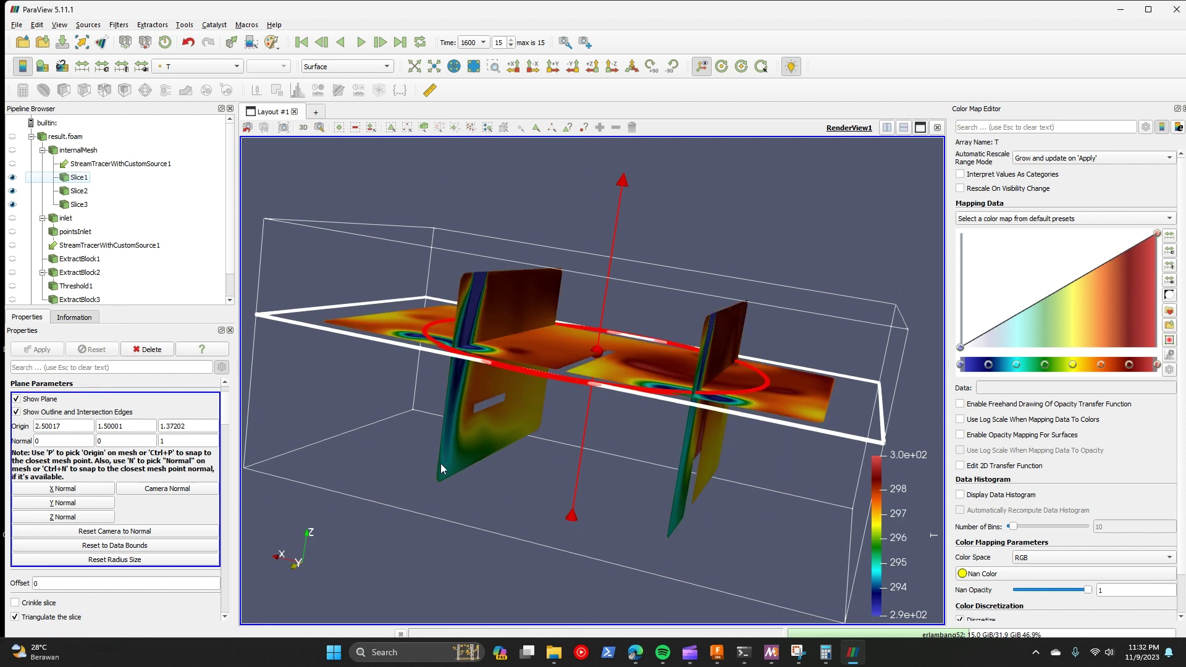
# Step: Hide the cutting-plane widgets of Slice1, Slice2 and Slice3 so that only the coloured slices are drawn
pyautogui.moveTo(474, 491); pyautogui.dragTo(3, 416)
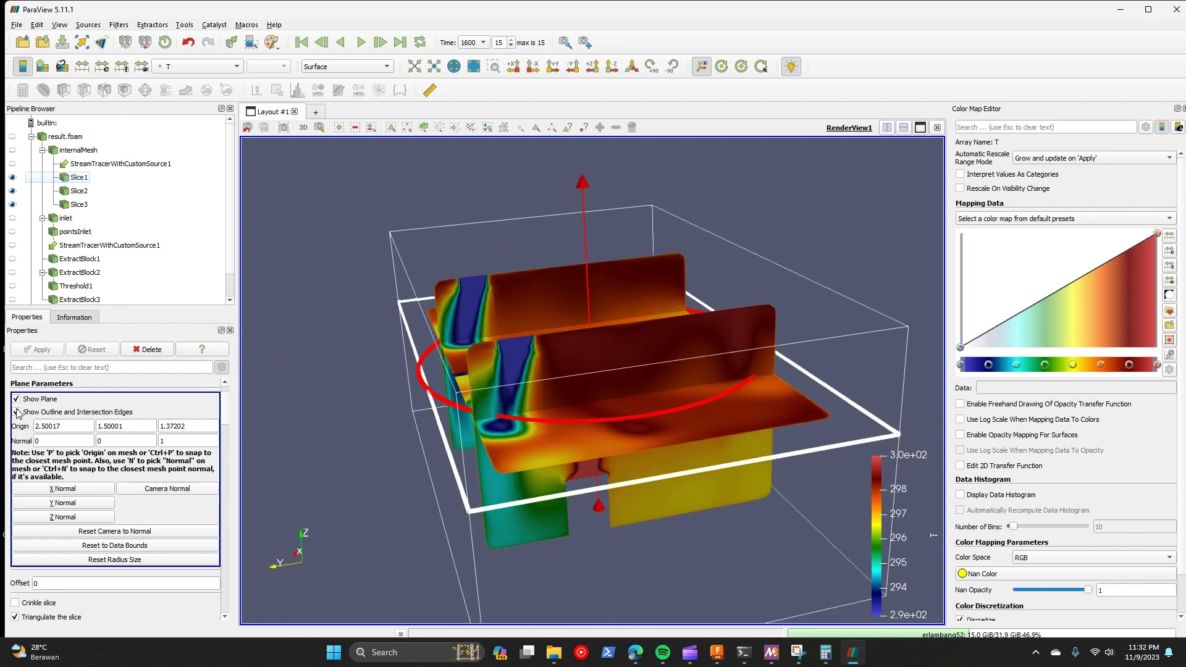
pyautogui.click(16, 400)
pyautogui.click(79, 192)
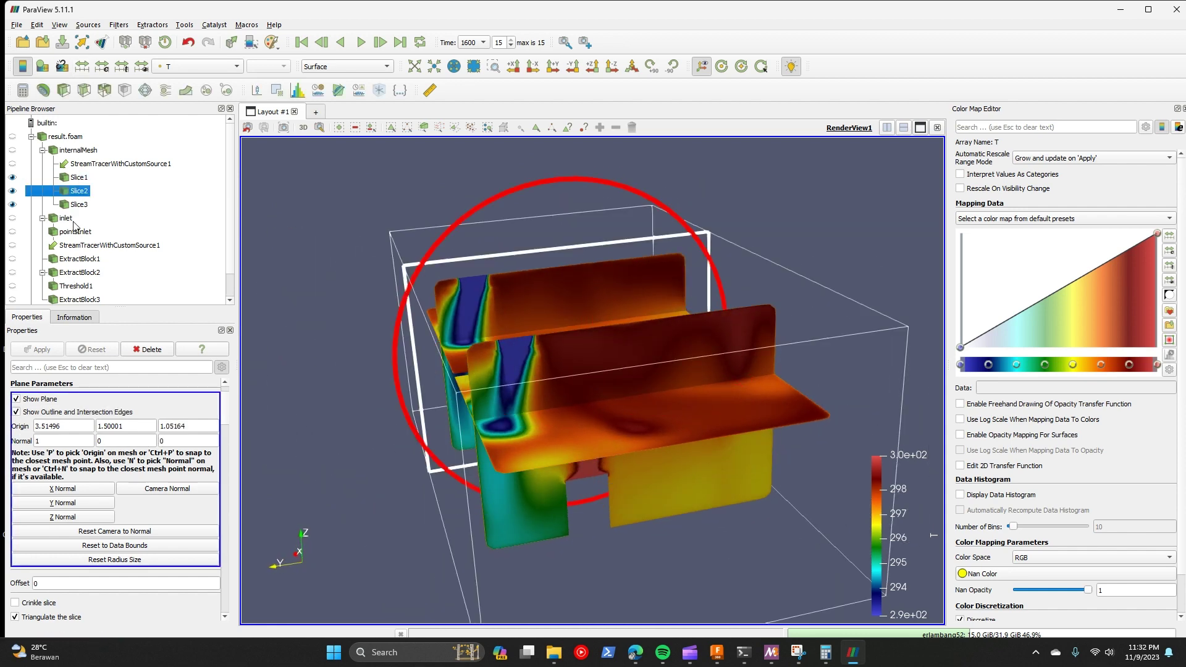
pyautogui.click(16, 399)
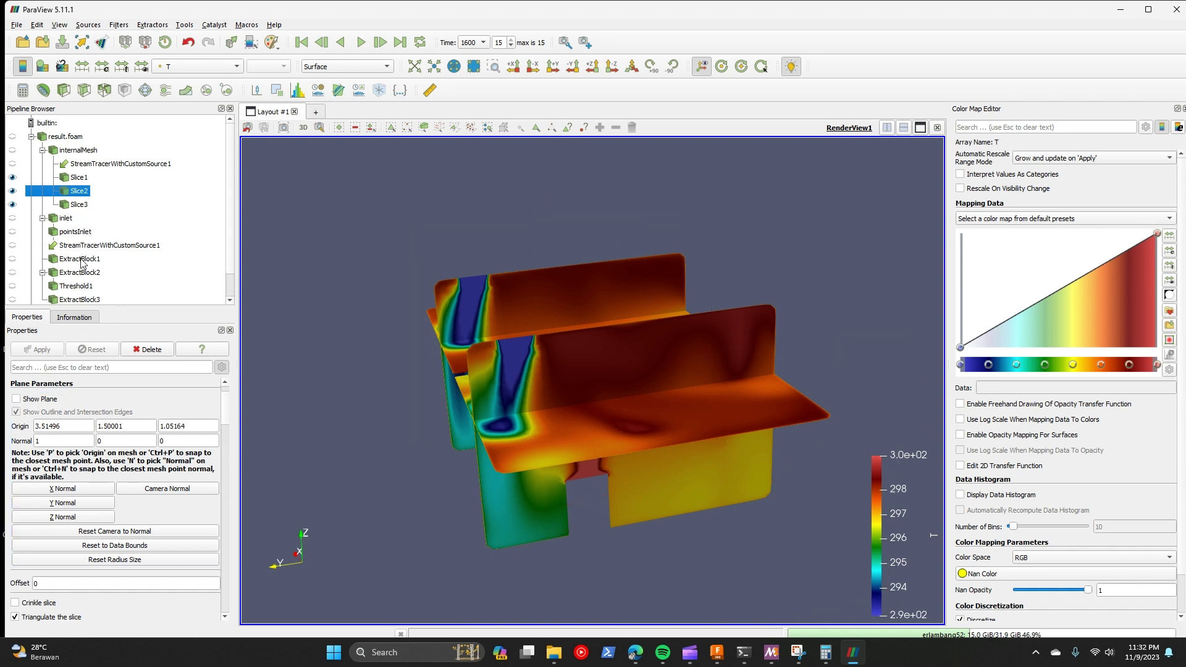
pyautogui.click(79, 204)
pyautogui.click(16, 399)
# Step: View the three slices obliquely from above and reposition the temperature colour legend above the slice nearest the X origin
pyautogui.moveTo(531, 266); pyautogui.dragTo(571, 451)
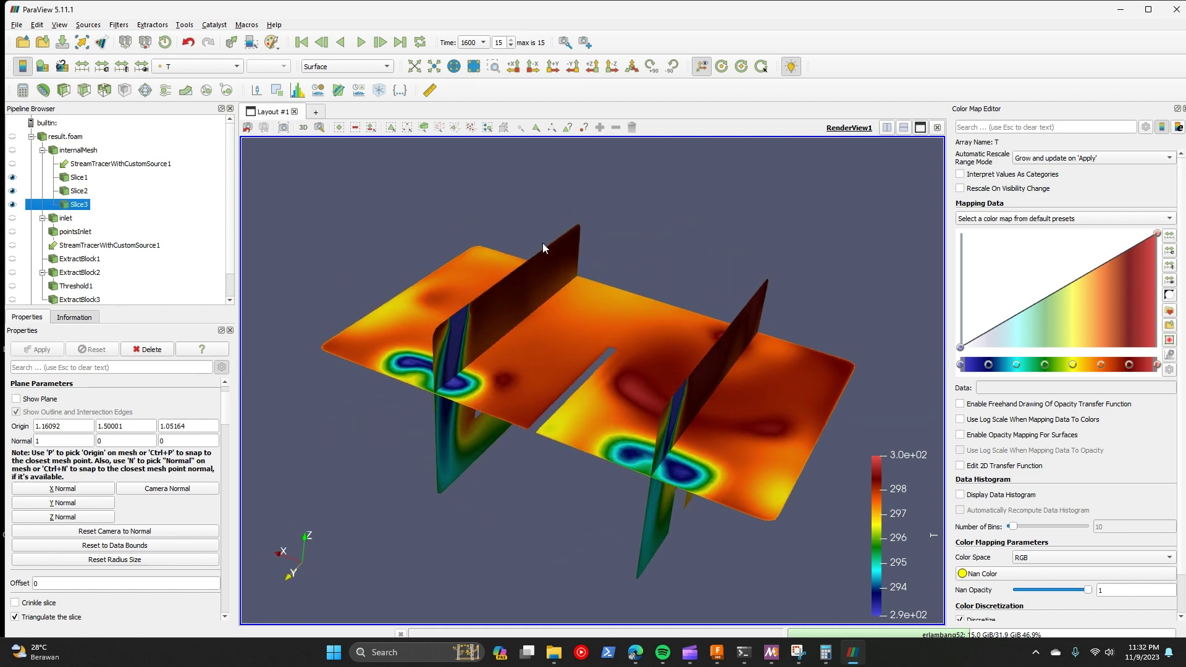
pyautogui.moveTo(899, 482); pyautogui.dragTo(731, 209)
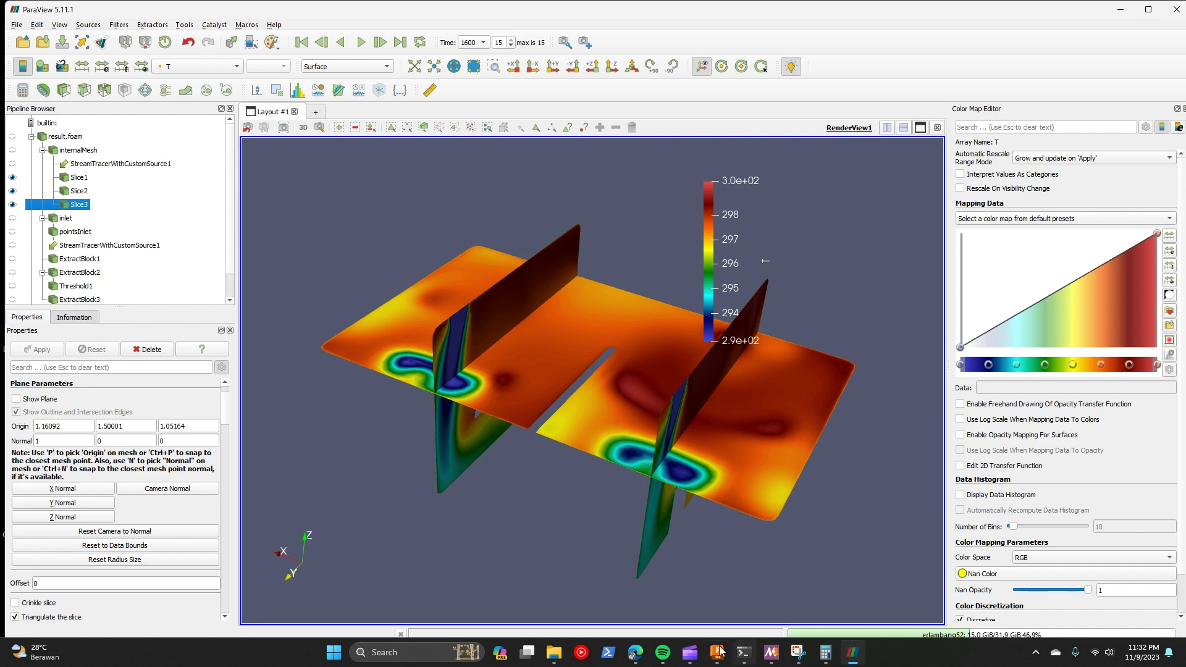
pyautogui.click(692, 654)
pyautogui.click(739, 623)
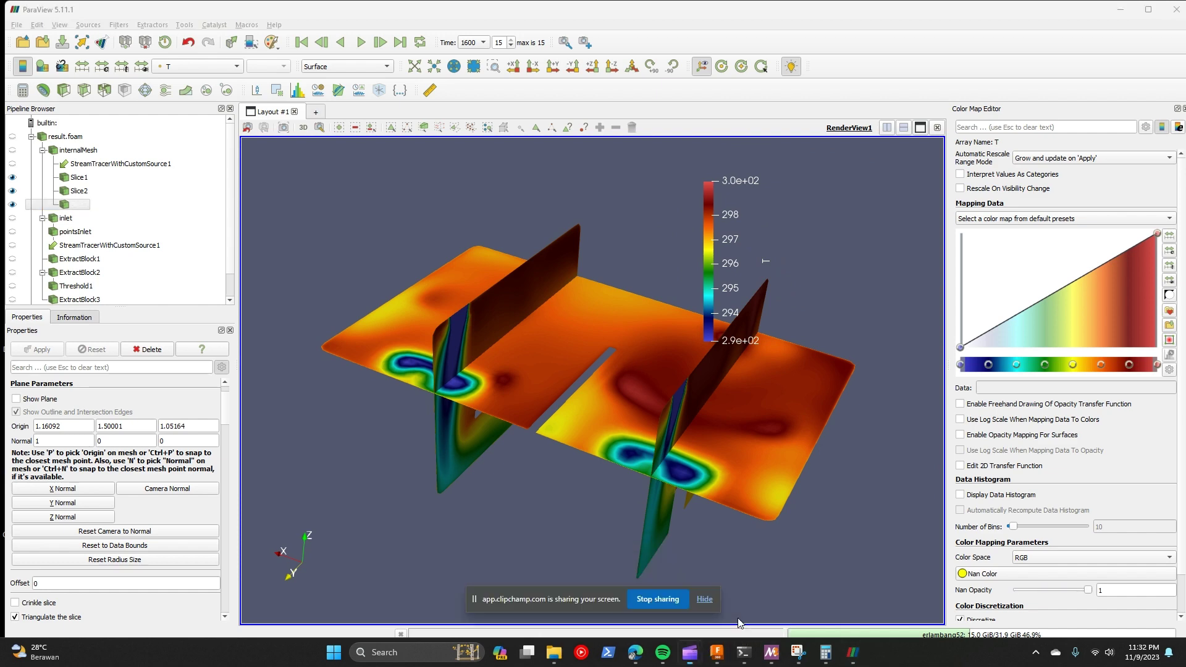